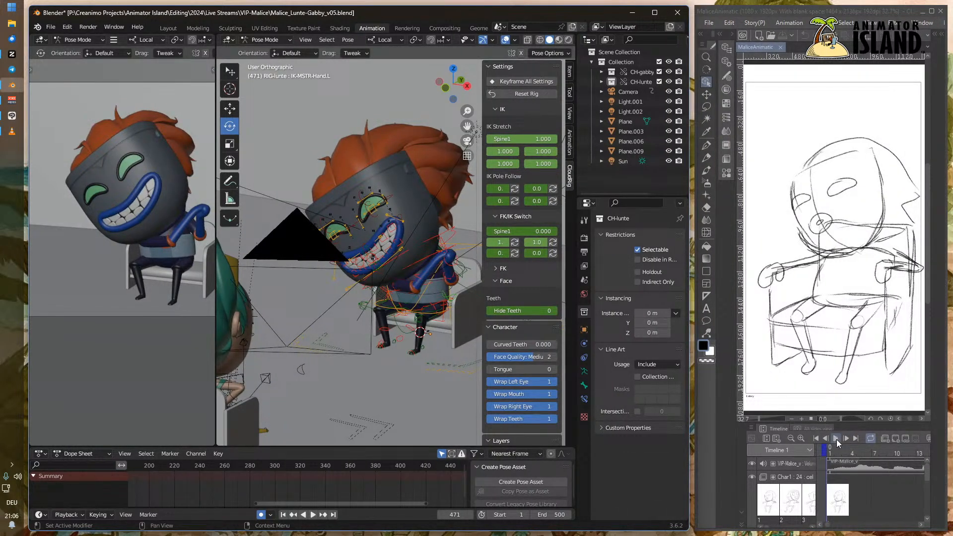
- Play the animatic in Clip Studio Paint and go to the drawing at frame 315
{"action": "left_click", "coordinate": [837, 440]}
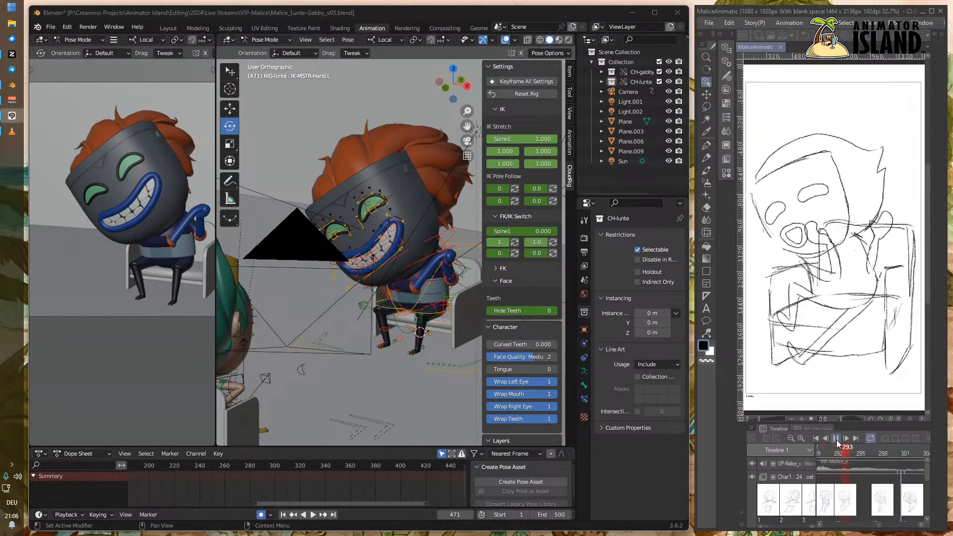
{"action": "left_click", "coordinate": [836, 439]}
{"action": "left_click", "coordinate": [910, 505]}
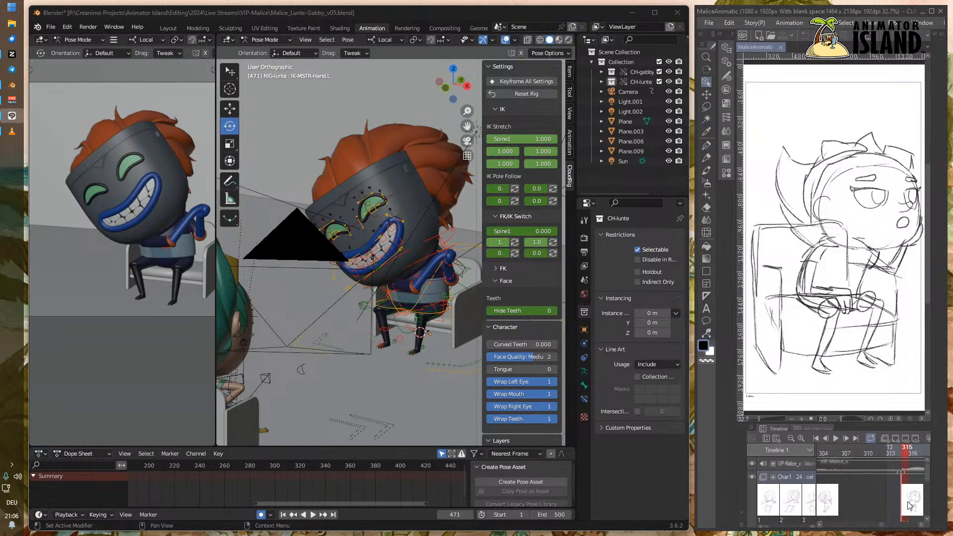
- Switch to Blender and move the playhead to frame 315
{"action": "mouse_move", "coordinate": [291, 502]}
{"action": "left_mouse_down"}
{"action": "mouse_move", "coordinate": [264, 502]}
{"action": "mouse_move", "coordinate": [281, 503]}
{"action": "left_mouse_up"}
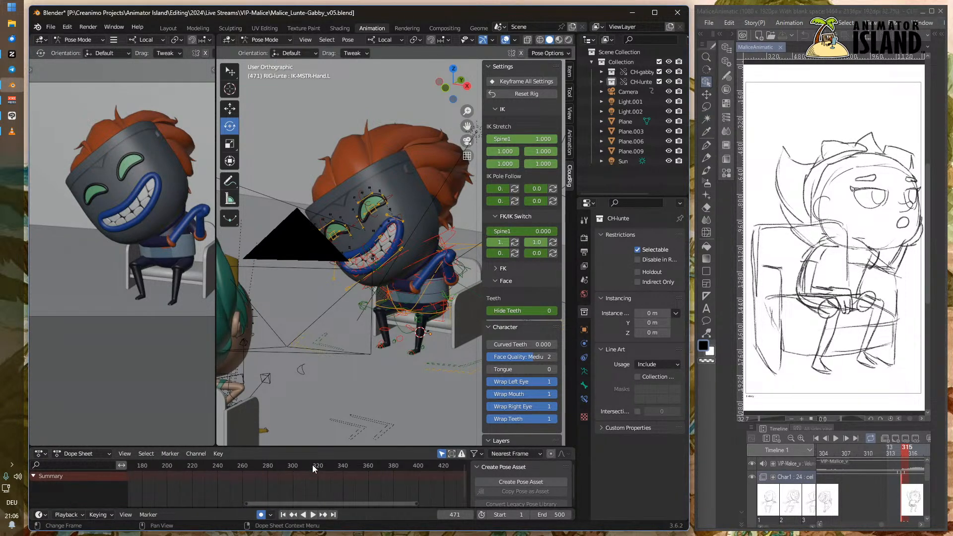
{"action": "left_click", "coordinate": [283, 467]}
{"action": "key", "text": "space"}
{"action": "key", "text": "space"}
- In Object Mode, copy the camera's keyframe near frame 150 and paste it at frame 315
{"action": "left_click", "coordinate": [254, 39]}
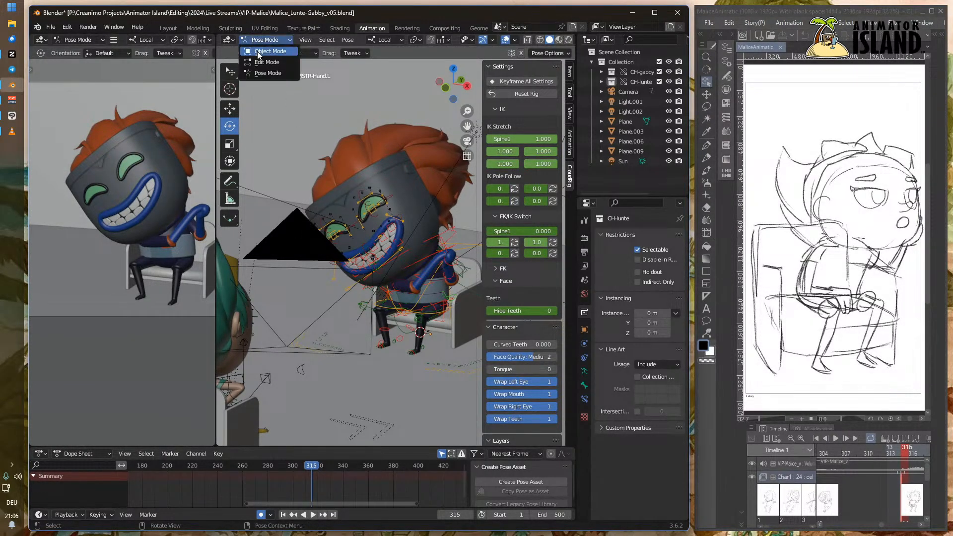
{"action": "left_click", "coordinate": [257, 50]}
{"action": "left_click", "coordinate": [292, 252]}
{"action": "key", "text": "KP_Decimal"}
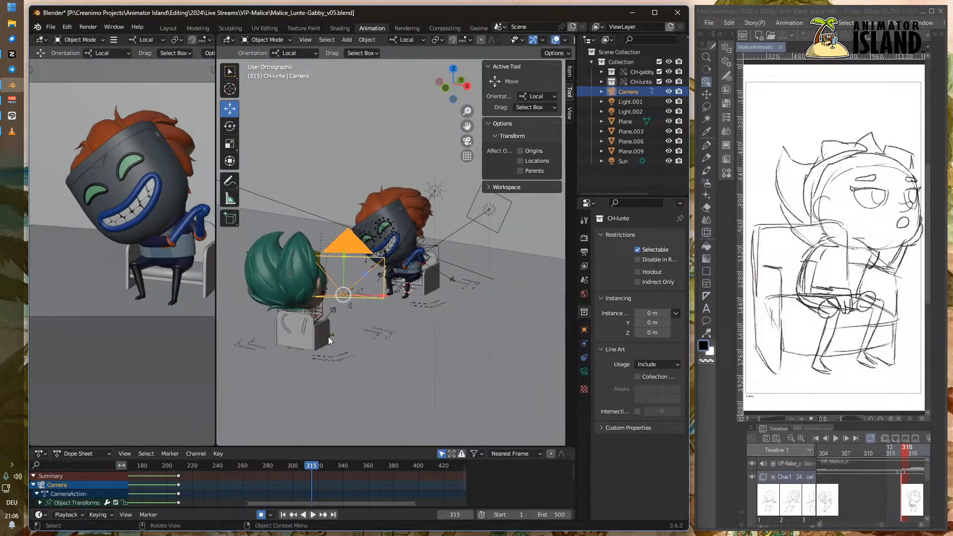
{"action": "left_click_drag", "start_coordinate": [290, 446], "coordinate": [258, 406]}
{"action": "middle_click_drag", "start_coordinate": [232, 464], "coordinate": [347, 457]}
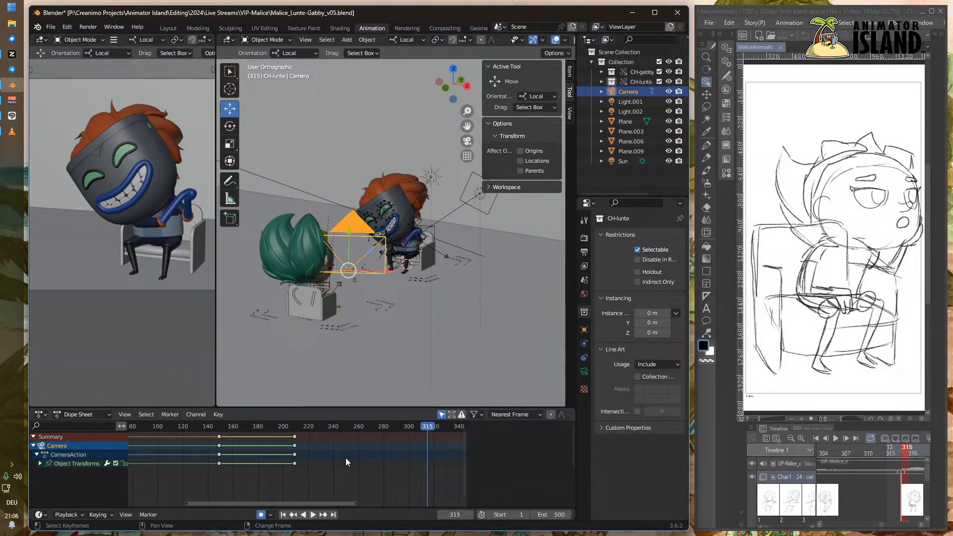
{"action": "left_click_drag", "start_coordinate": [227, 435], "coordinate": [213, 473]}
{"action": "key", "text": "ctrl+v"}
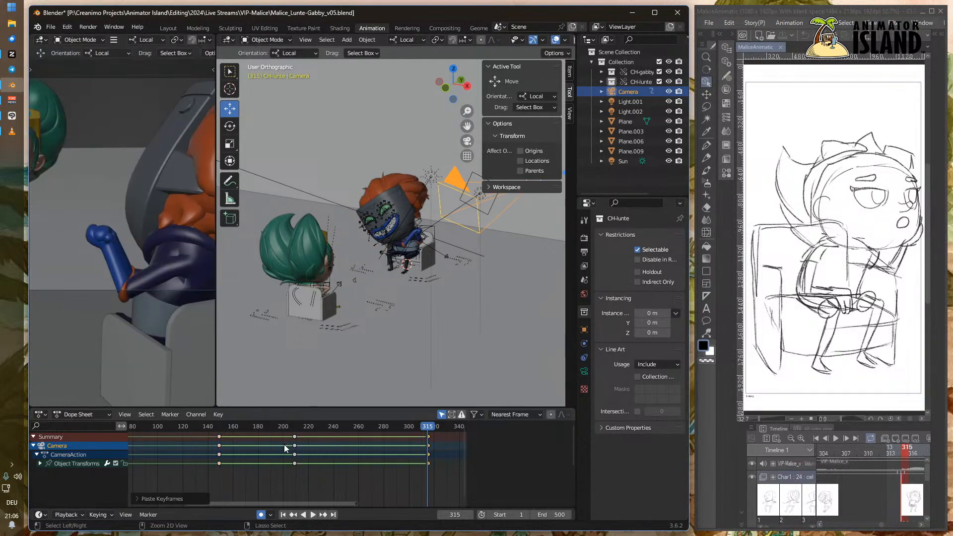
- Widen the camera view and examine the framing of the green-haired character at frame 315
{"action": "left_click_drag", "start_coordinate": [216, 233], "coordinate": [325, 230]}
{"action": "middle_click_drag", "start_coordinate": [156, 227], "coordinate": [277, 276], "text": "shift"}
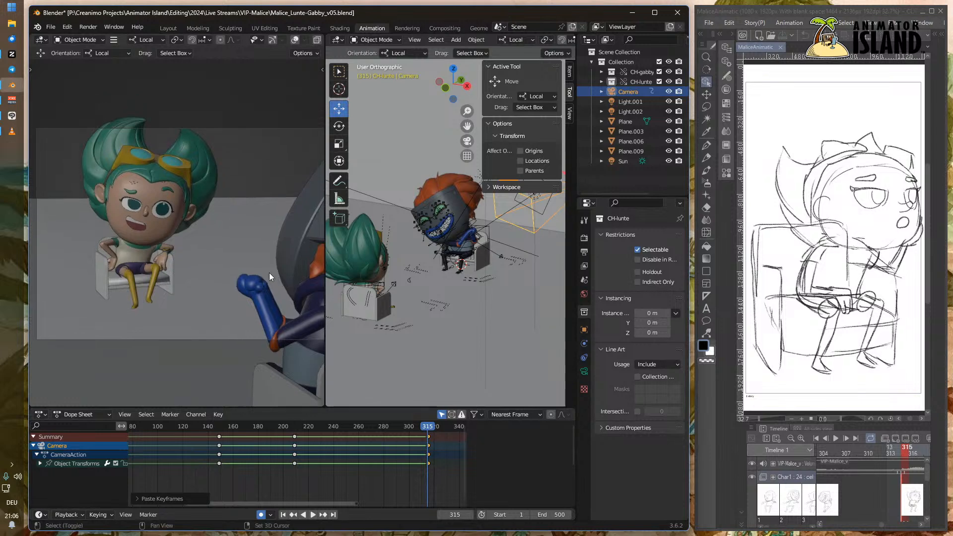
{"action": "scroll", "coordinate": [203, 243], "scroll_direction": "up", "scroll_amount": 2}
{"action": "scroll", "coordinate": [204, 244], "scroll_direction": "down", "scroll_amount": 1}
{"action": "scroll", "coordinate": [204, 244], "scroll_direction": "up", "scroll_amount": 1}
{"action": "middle_click_drag", "start_coordinate": [181, 241], "coordinate": [281, 190], "text": "shift"}
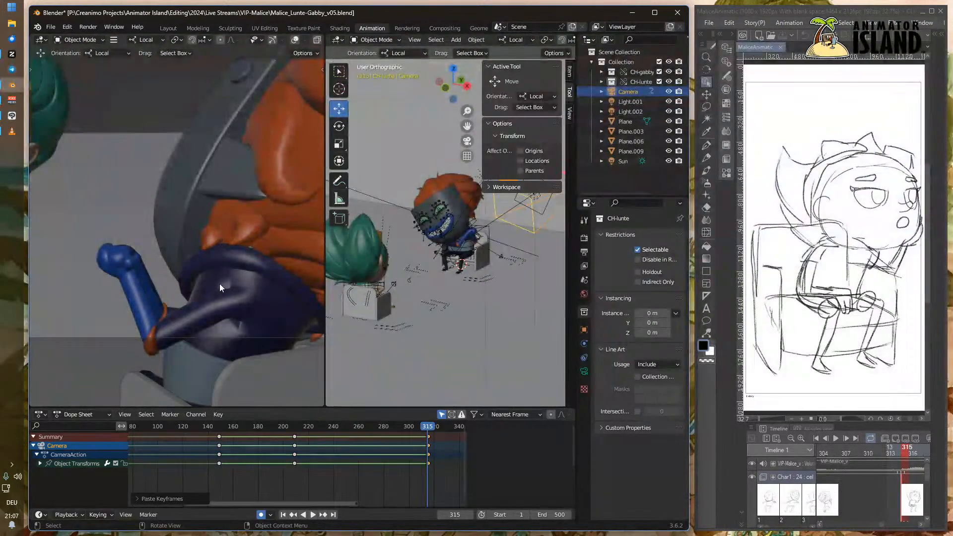
{"action": "middle_click_drag", "start_coordinate": [127, 218], "coordinate": [303, 258], "text": "shift"}
{"action": "middle_click_drag", "start_coordinate": [207, 220], "coordinate": [210, 240], "text": "shift"}
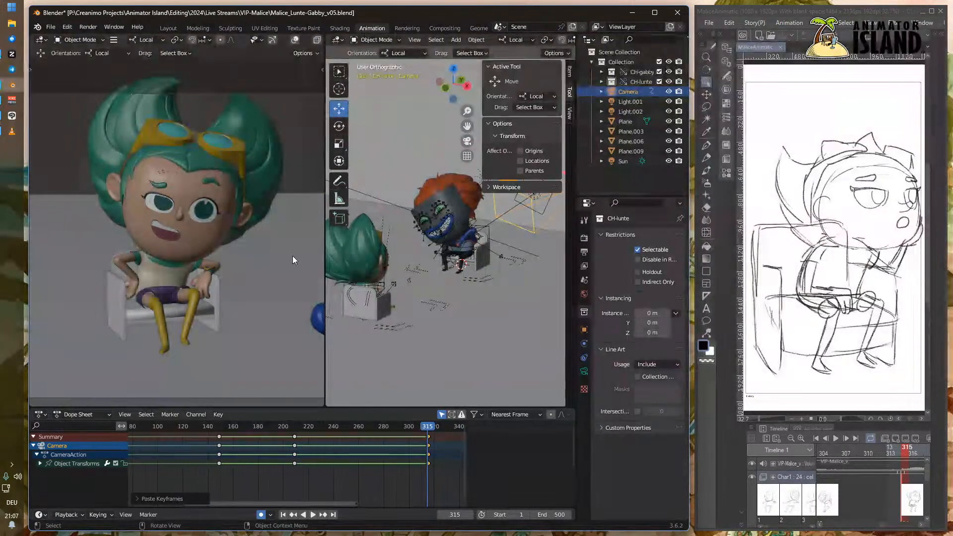
- Select the green-haired character's chair object Plane.009, copy its keyframe near frame 188 and paste it at frame 315
{"action": "mouse_move", "coordinate": [475, 257]}
{"action": "middle_mouse_down"}
{"action": "mouse_move", "coordinate": [433, 267]}
{"action": "mouse_move", "coordinate": [489, 263]}
{"action": "middle_mouse_up"}
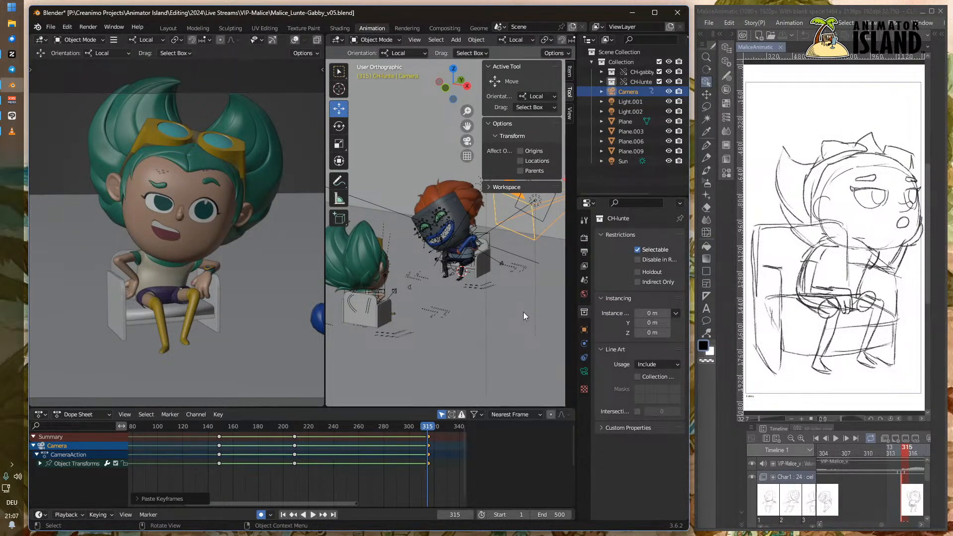
{"action": "middle_click_drag", "start_coordinate": [460, 315], "coordinate": [484, 335], "text": "shift"}
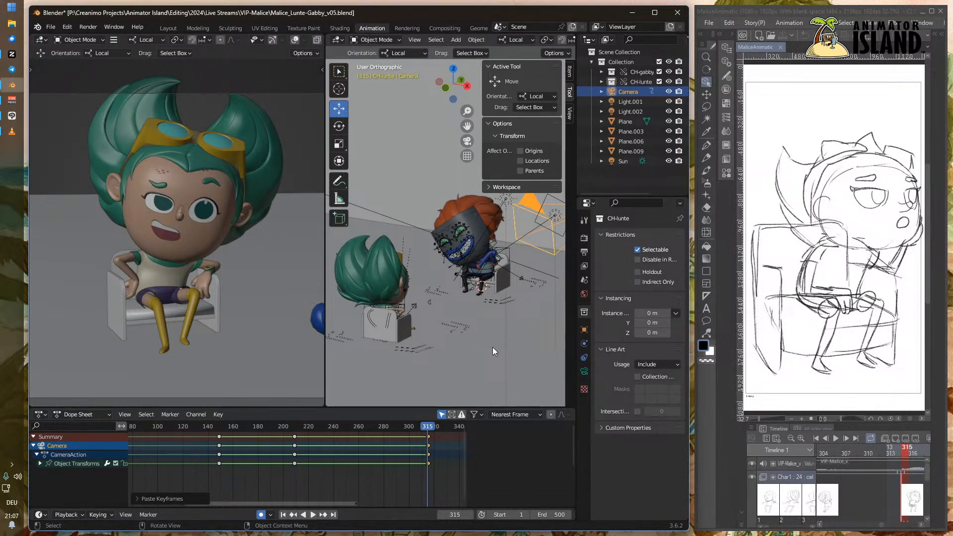
{"action": "left_click", "coordinate": [465, 332]}
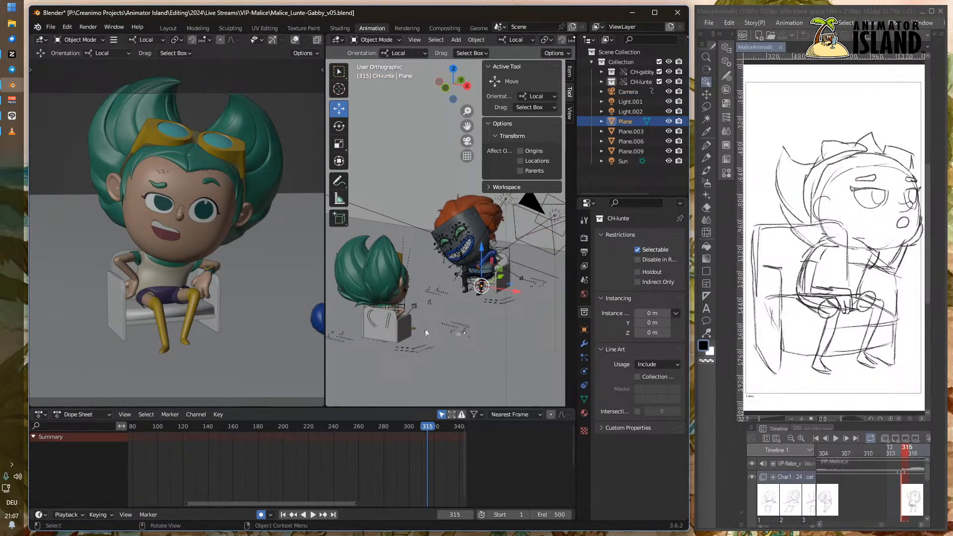
{"action": "left_click", "coordinate": [401, 337]}
{"action": "middle_click_drag", "start_coordinate": [451, 316], "coordinate": [585, 298]}
{"action": "middle_click_drag", "start_coordinate": [379, 255], "coordinate": [338, 285], "text": "shift"}
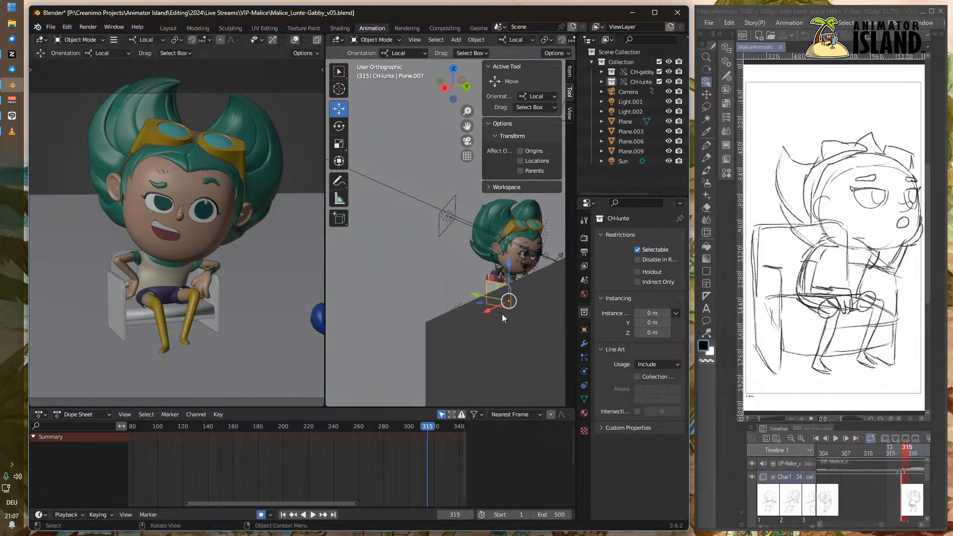
{"action": "scroll", "coordinate": [531, 329], "scroll_direction": "up", "scroll_amount": 8}
{"action": "middle_click_drag", "start_coordinate": [532, 329], "coordinate": [479, 203], "text": "shift"}
{"action": "middle_click_drag", "start_coordinate": [474, 340], "coordinate": [478, 350]}
{"action": "left_click", "coordinate": [448, 367]}
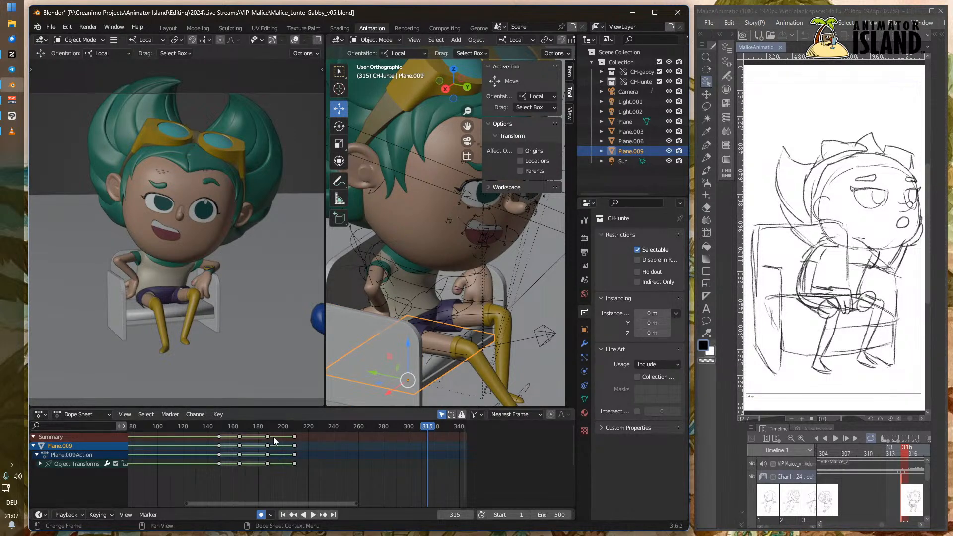
{"action": "left_click_drag", "start_coordinate": [273, 437], "coordinate": [265, 473]}
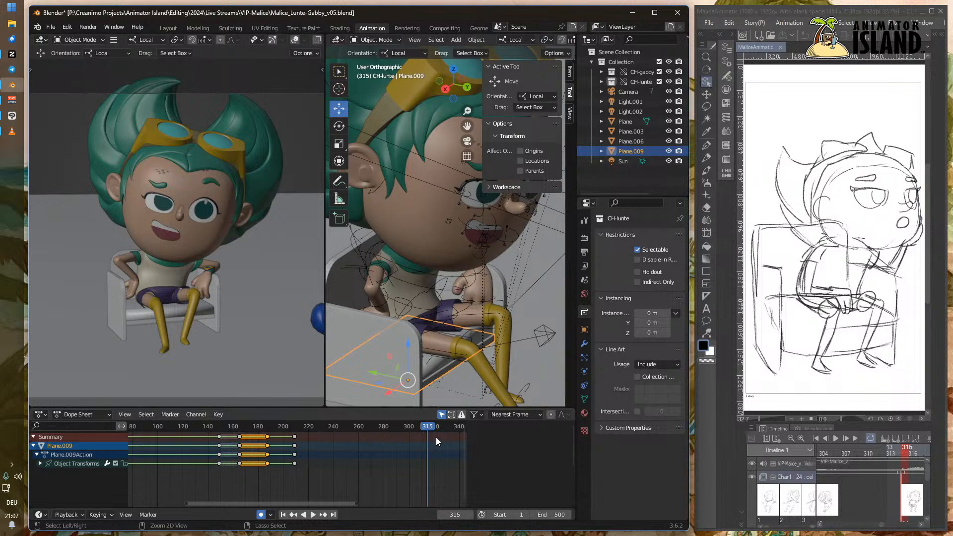
{"action": "key", "text": "ctrl+v"}
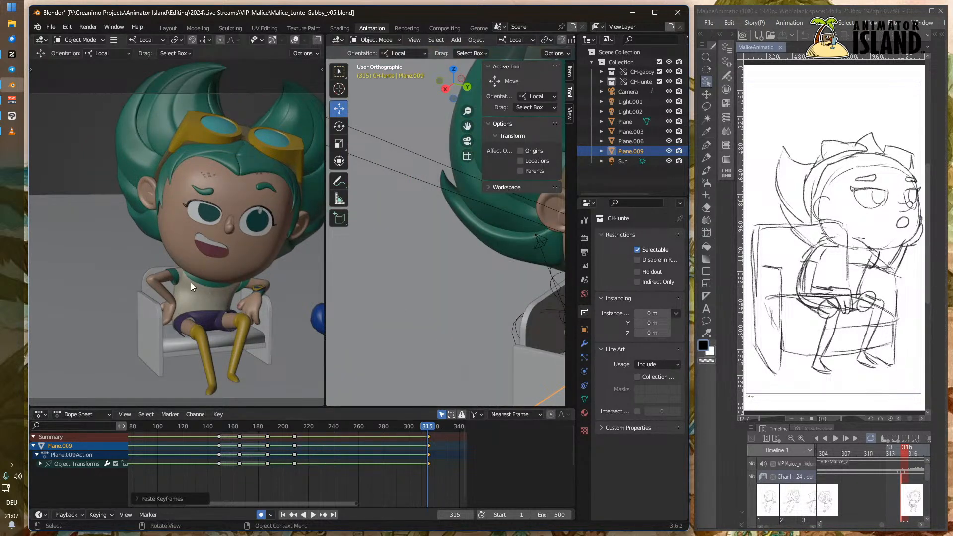
- Compare the camera framing with frame 312 and play the shot from frame 222 past the cut at frame 315
{"action": "scroll", "coordinate": [191, 282], "scroll_direction": "down", "scroll_amount": 3}
{"action": "scroll", "coordinate": [230, 276], "scroll_direction": "up", "scroll_amount": 3}
{"action": "middle_click_drag", "start_coordinate": [260, 270], "coordinate": [199, 266], "text": "shift"}
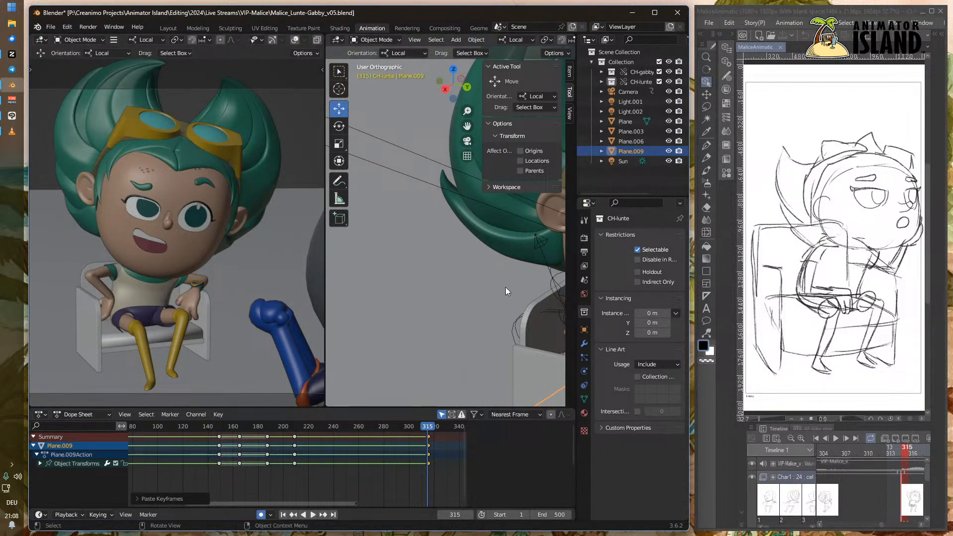
{"action": "left_click", "coordinate": [424, 426]}
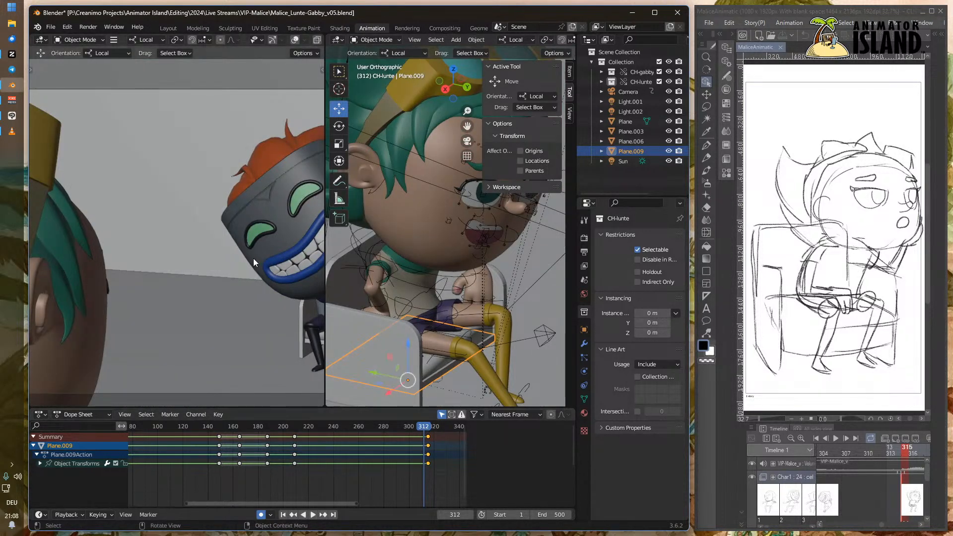
{"action": "middle_click_drag", "start_coordinate": [268, 265], "coordinate": [199, 254], "text": "shift"}
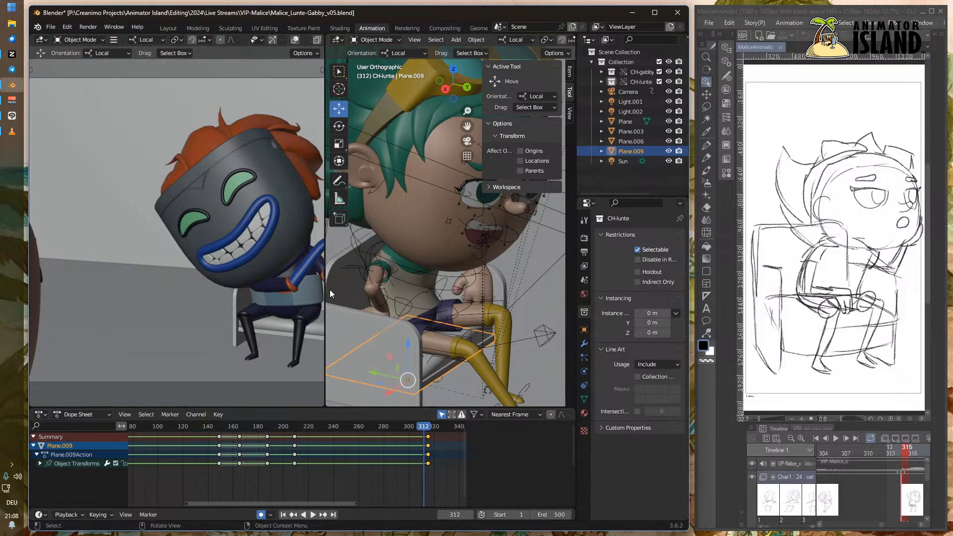
{"action": "left_click_drag", "start_coordinate": [325, 292], "coordinate": [478, 291]}
{"action": "left_click", "coordinate": [311, 426]}
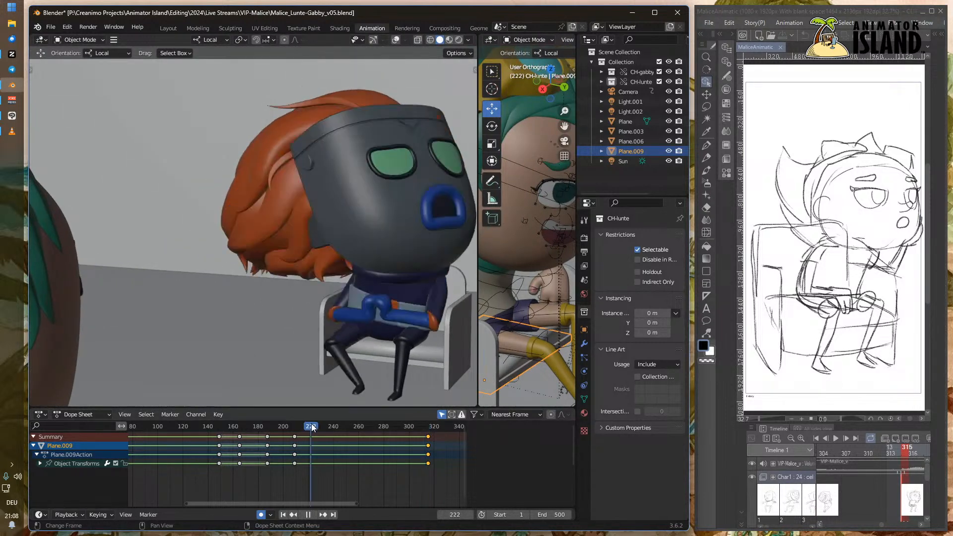
{"action": "left_click", "coordinate": [313, 515]}
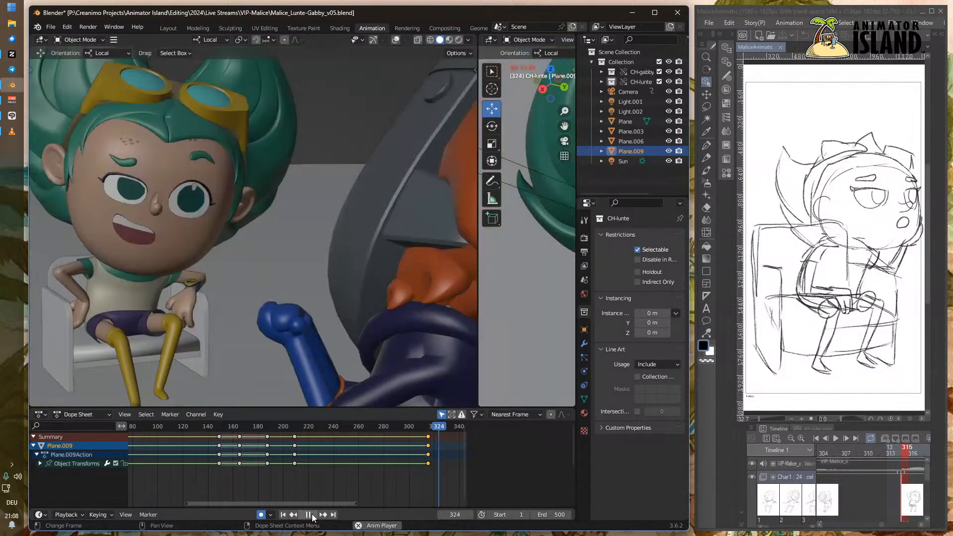
{"action": "key", "text": "space"}
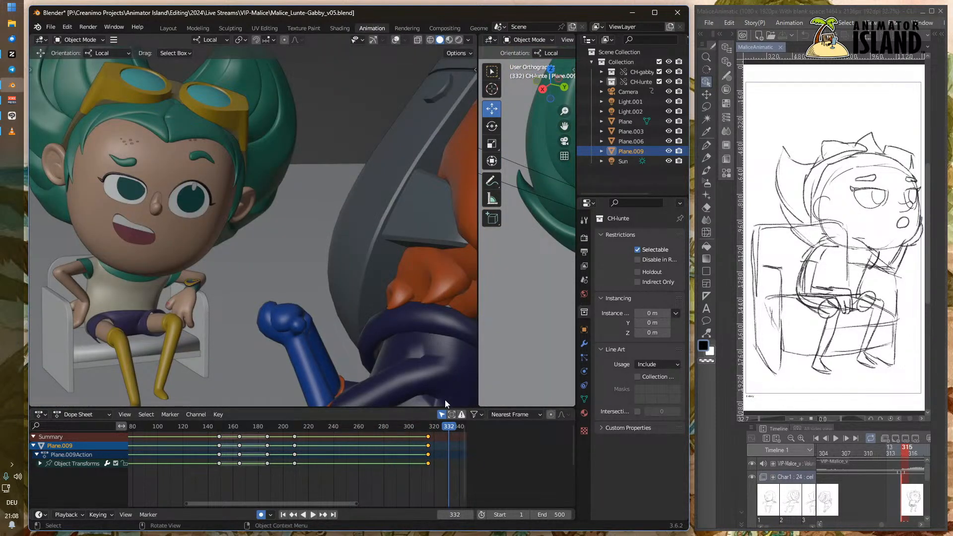
{"action": "middle_click_drag", "start_coordinate": [306, 308], "coordinate": [344, 278]}
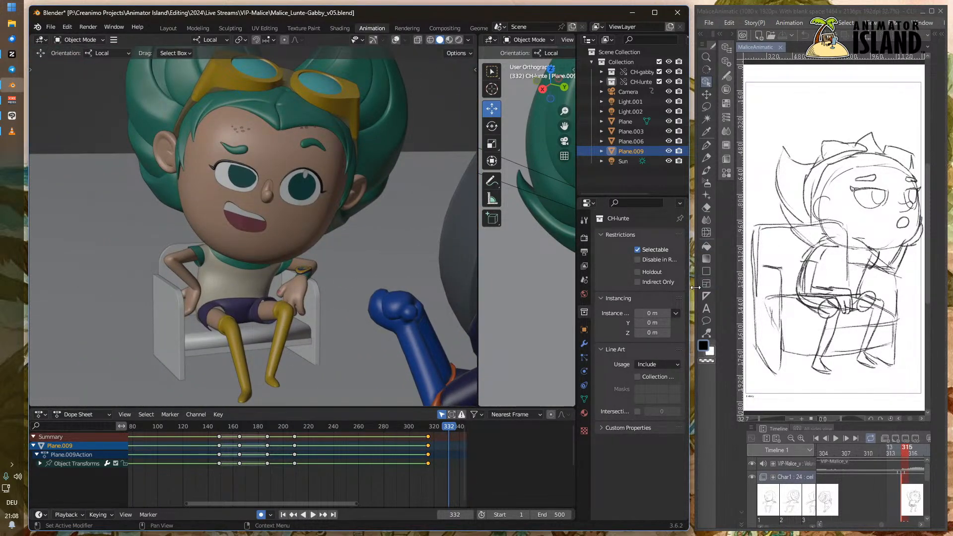
- Widen the Clip Studio Paint window, replay the animatic from frame 310 and return to the drawing at frame 315
{"action": "left_click_drag", "start_coordinate": [695, 288], "coordinate": [669, 287]}
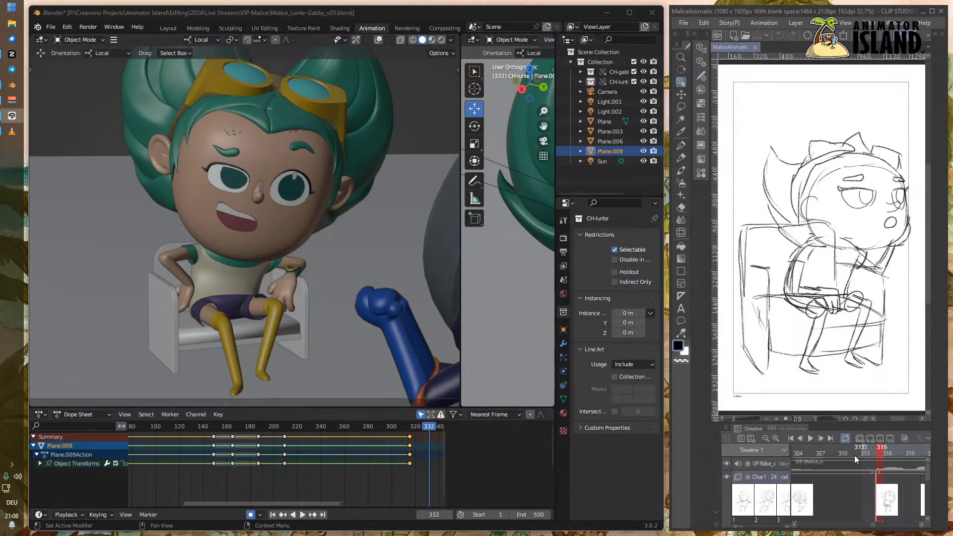
{"action": "left_click", "coordinate": [921, 451]}
{"action": "left_click", "coordinate": [839, 450]}
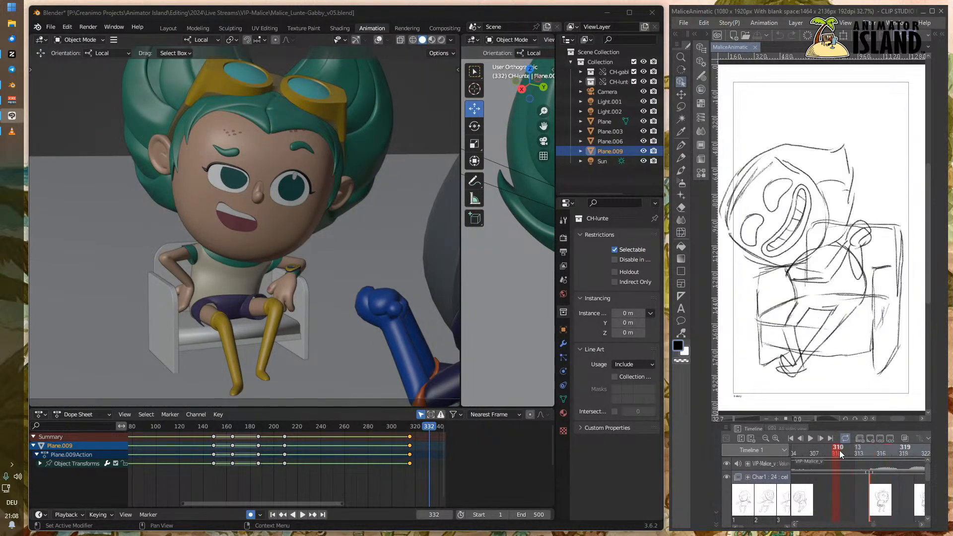
{"action": "left_click", "coordinate": [811, 439]}
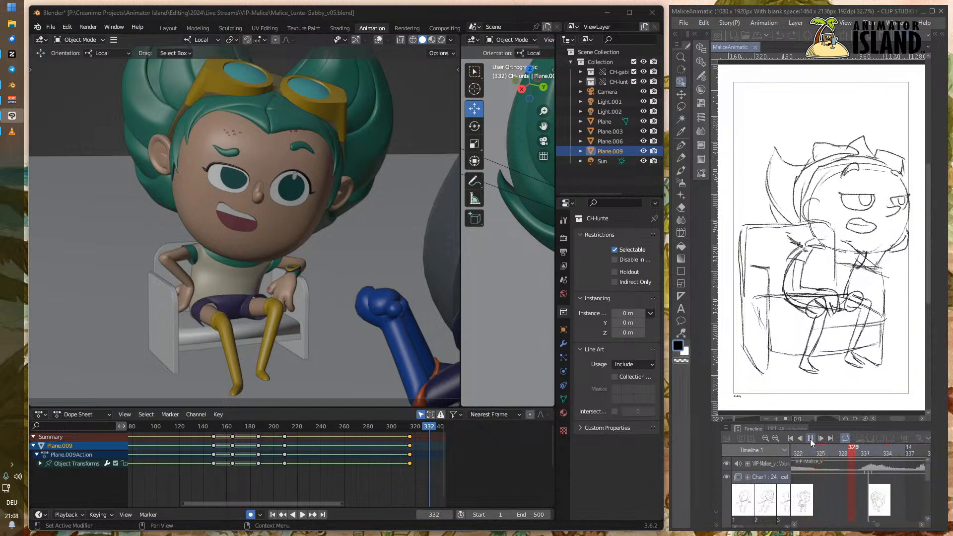
{"action": "left_click", "coordinate": [811, 441]}
{"action": "left_click_drag", "start_coordinate": [884, 529], "coordinate": [872, 527]}
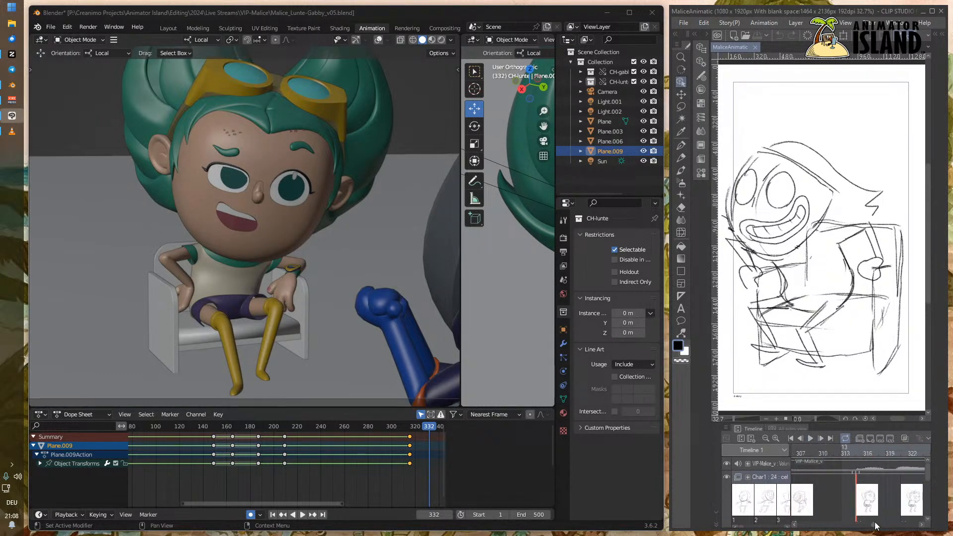
{"action": "left_click", "coordinate": [862, 455]}
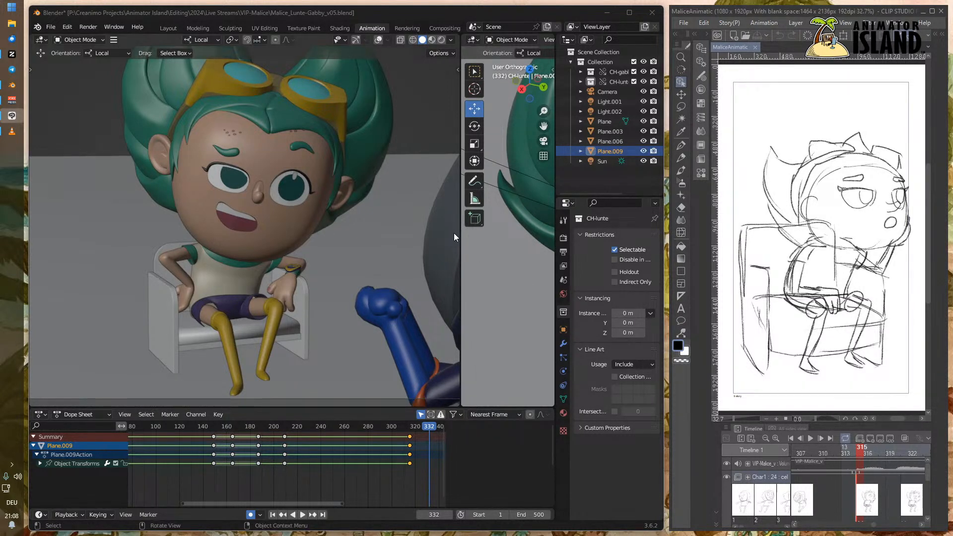
- Enlarge Blender's working viewport, select the green-haired character's rig RIG-gabby and switch it to Pose Mode
{"action": "left_click_drag", "start_coordinate": [461, 239], "coordinate": [423, 238]}
{"action": "middle_click_drag", "start_coordinate": [343, 279], "coordinate": [330, 294], "text": "shift"}
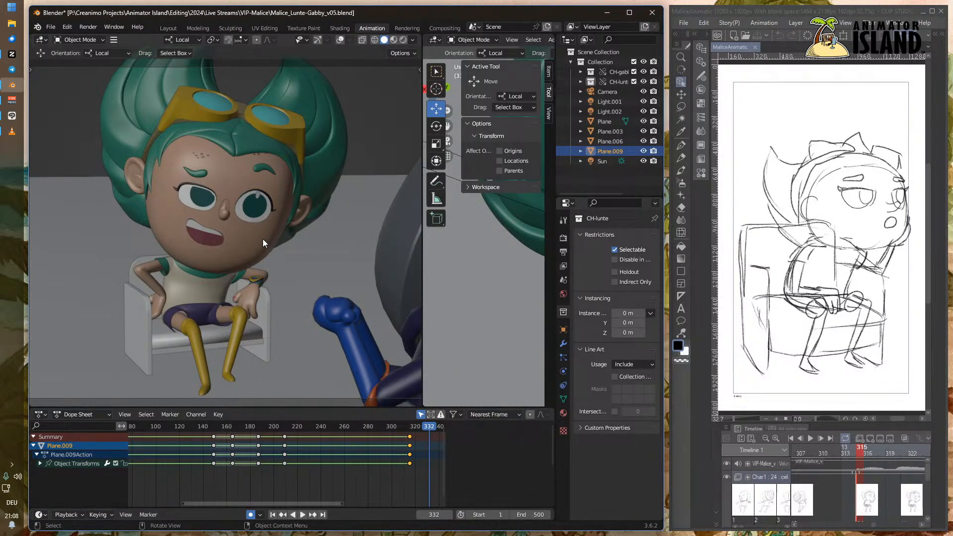
{"action": "left_click_drag", "start_coordinate": [422, 262], "coordinate": [277, 261]}
{"action": "scroll", "coordinate": [379, 270], "scroll_direction": "down", "scroll_amount": 3}
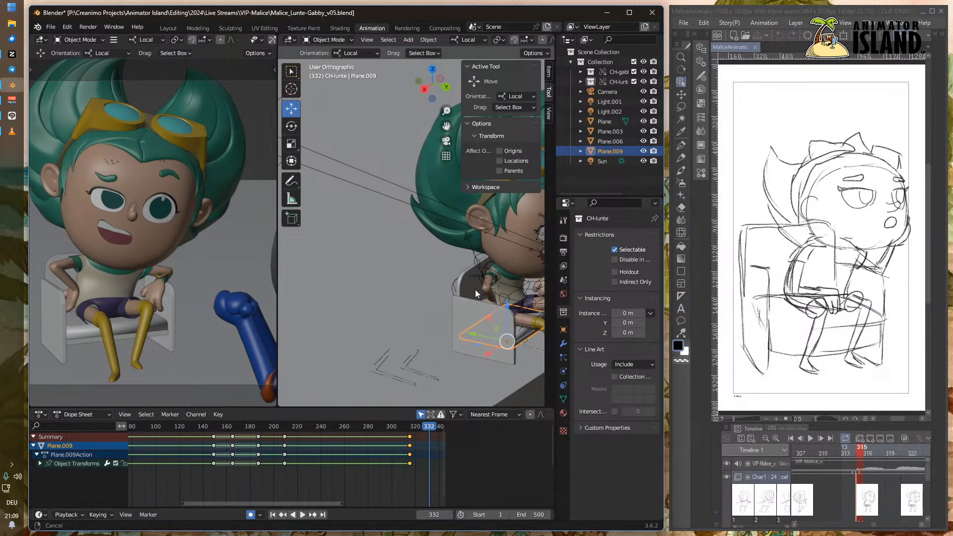
{"action": "middle_click_drag", "start_coordinate": [475, 289], "coordinate": [350, 251], "text": "shift"}
{"action": "scroll", "coordinate": [396, 256], "scroll_direction": "up", "scroll_amount": 3}
{"action": "mouse_move", "coordinate": [392, 278]}
{"action": "middle_mouse_down"}
{"action": "mouse_move", "coordinate": [367, 273]}
{"action": "mouse_move", "coordinate": [395, 293]}
{"action": "middle_mouse_up"}
{"action": "left_click", "coordinate": [378, 257]}
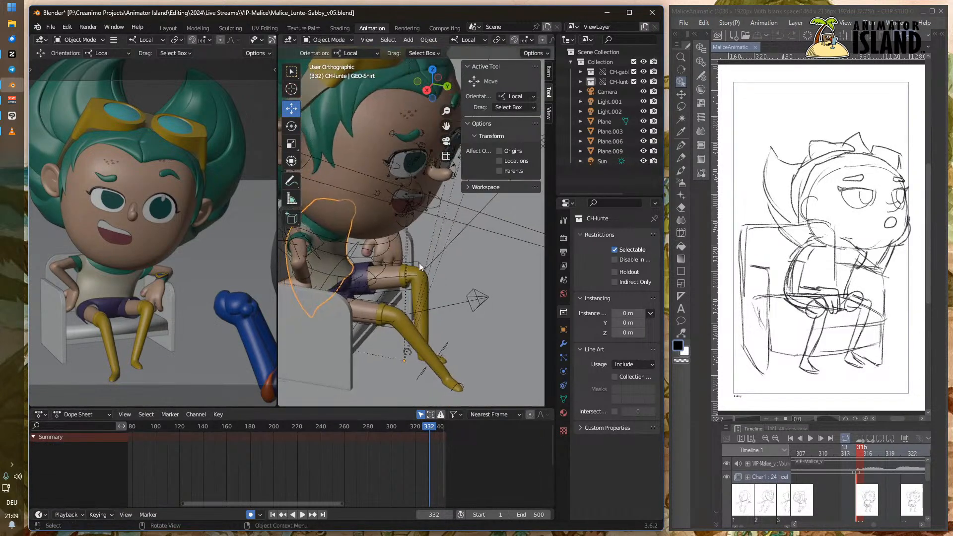
{"action": "left_click", "coordinate": [439, 206]}
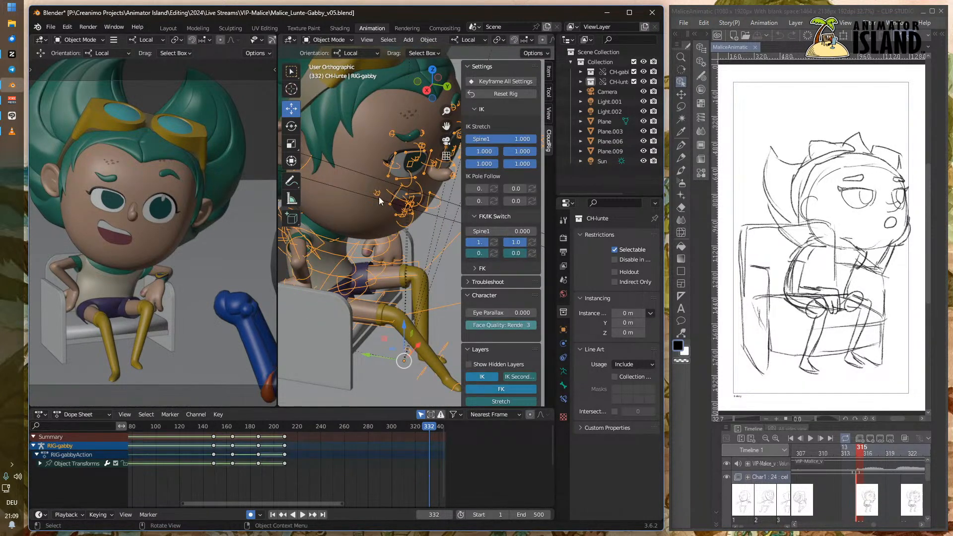
{"action": "left_click", "coordinate": [338, 40]}
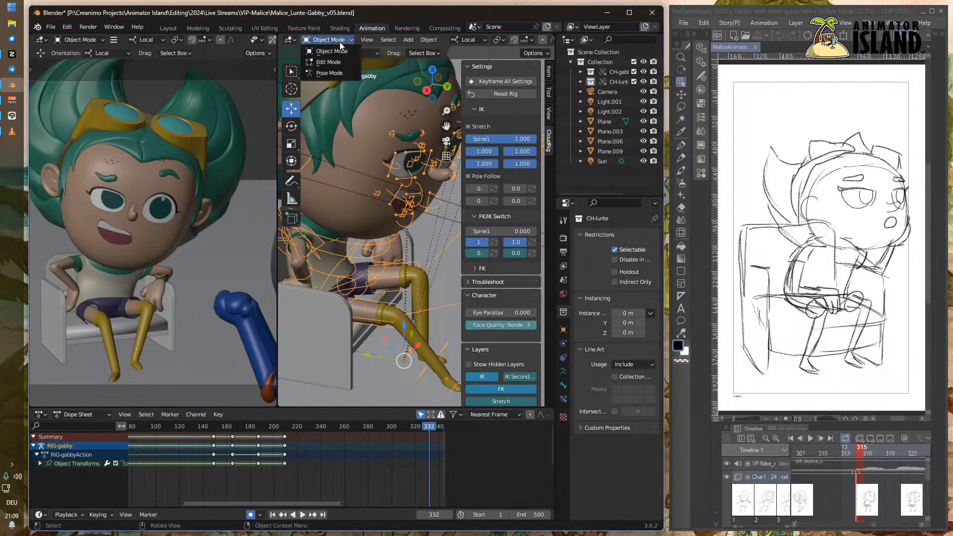
{"action": "left_click", "coordinate": [330, 73]}
{"action": "scroll", "coordinate": [370, 310], "scroll_direction": "up", "scroll_amount": 2}
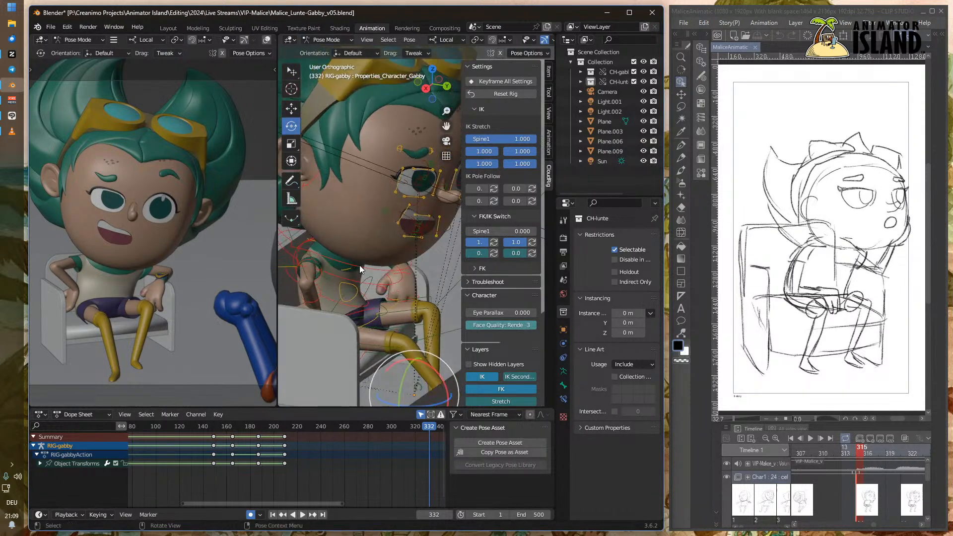
- Rotate the FK-Spine1 bone about -18° locally at frame 332 to tip the green-haired character's torso forward
{"action": "left_click", "coordinate": [370, 312]}
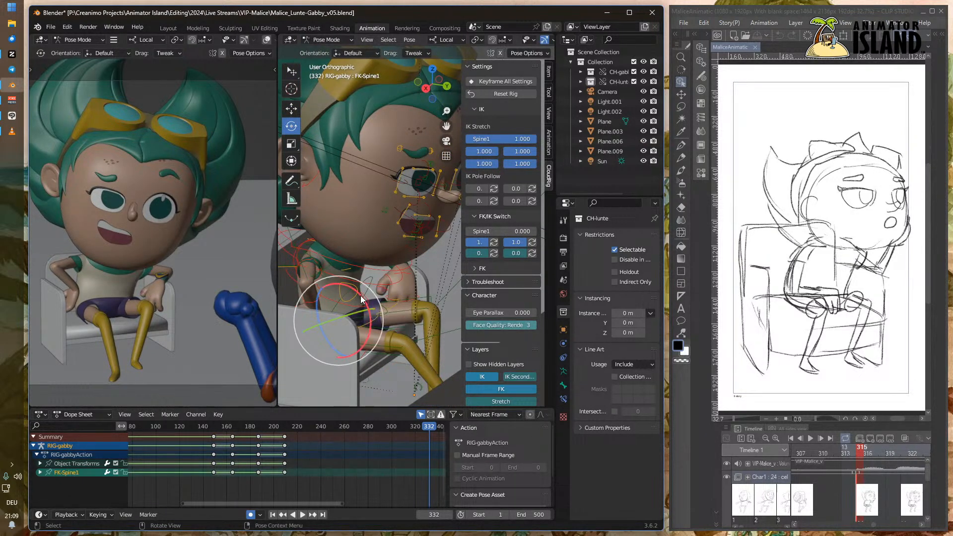
{"action": "key", "text": "r"}
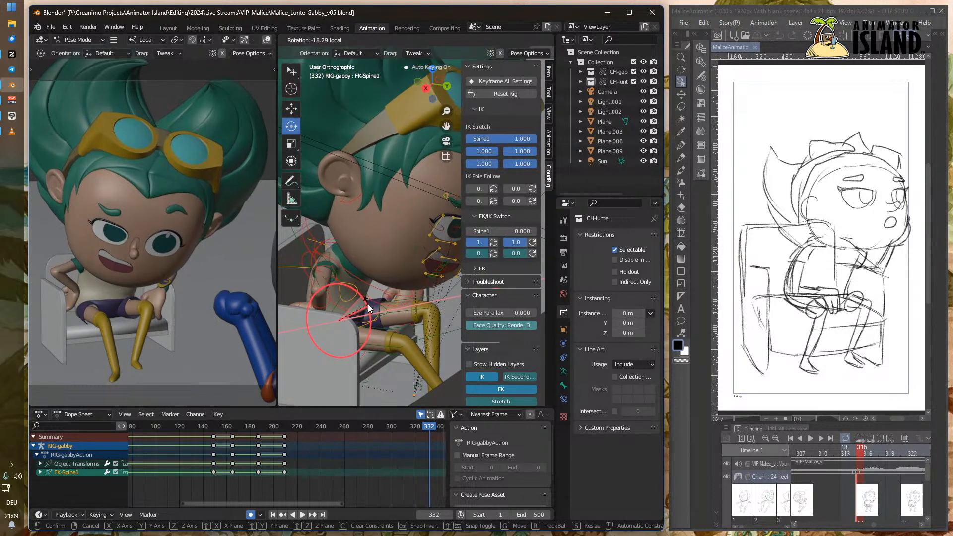
{"action": "left_click", "coordinate": [373, 311]}
{"action": "mouse_move", "coordinate": [373, 311]}
{"action": "middle_mouse_down"}
{"action": "mouse_move", "coordinate": [398, 338]}
{"action": "mouse_move", "coordinate": [419, 308]}
{"action": "mouse_move", "coordinate": [391, 308]}
{"action": "middle_mouse_up"}
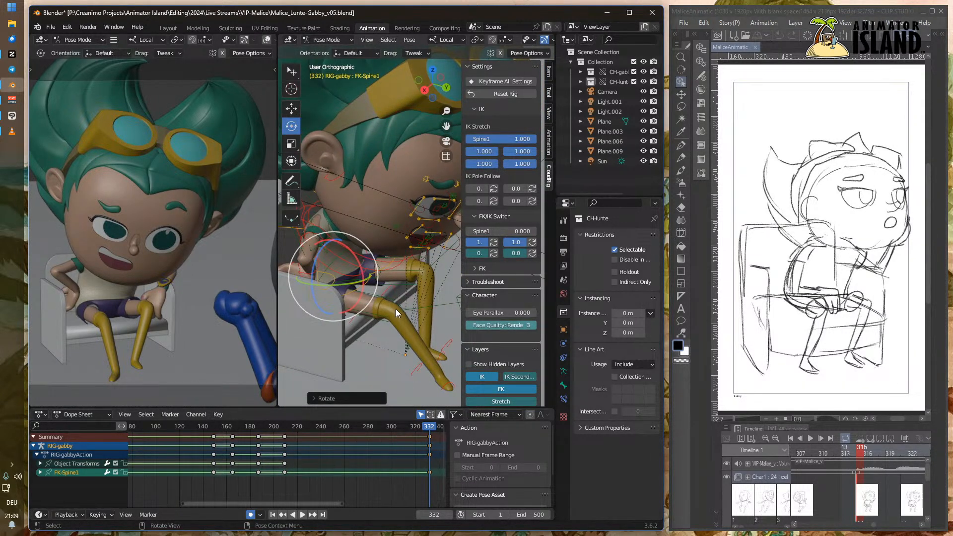
{"action": "middle_click_drag", "start_coordinate": [395, 309], "coordinate": [412, 289]}
{"action": "left_click", "coordinate": [423, 314]}
{"action": "middle_click_drag", "start_coordinate": [347, 258], "coordinate": [374, 255]}
{"action": "scroll", "coordinate": [373, 259], "scroll_direction": "down", "scroll_amount": 3}
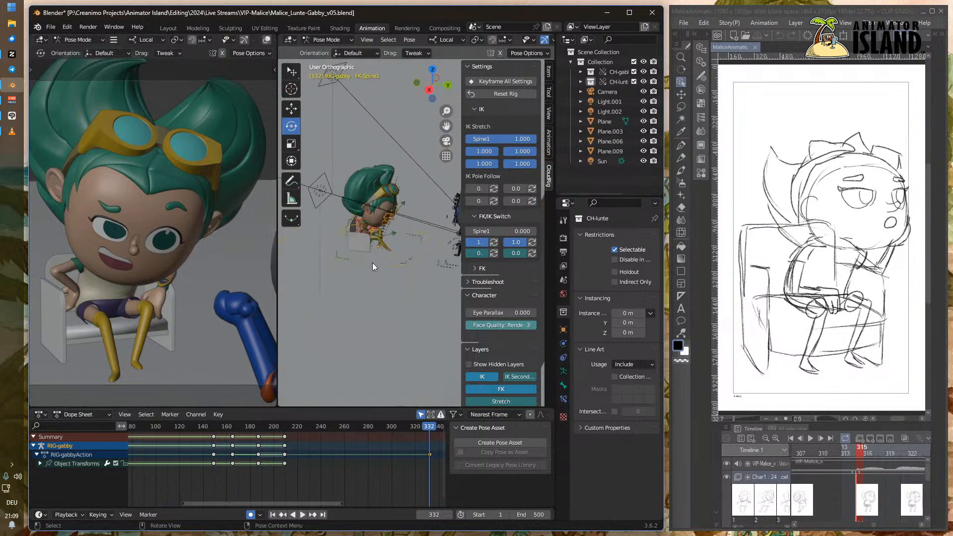
- Switch from Pose Mode to Object Mode and select the large wall plane Plane.006
{"action": "left_click", "coordinate": [334, 44]}
{"action": "left_click", "coordinate": [335, 52]}
{"action": "middle_click_drag", "start_coordinate": [402, 342], "coordinate": [507, 317], "text": "shift"}
{"action": "left_click", "coordinate": [393, 211]}
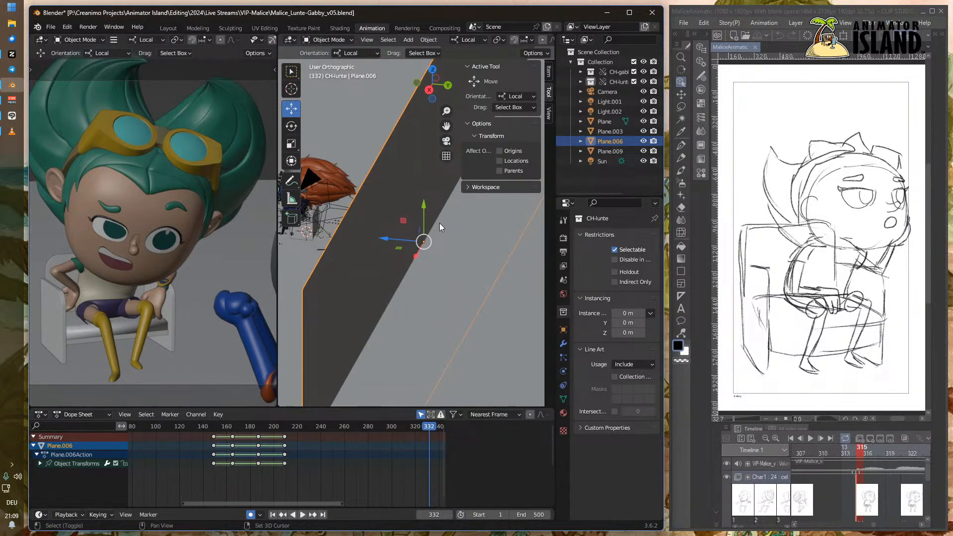
{"action": "key", "text": "shift+m"}
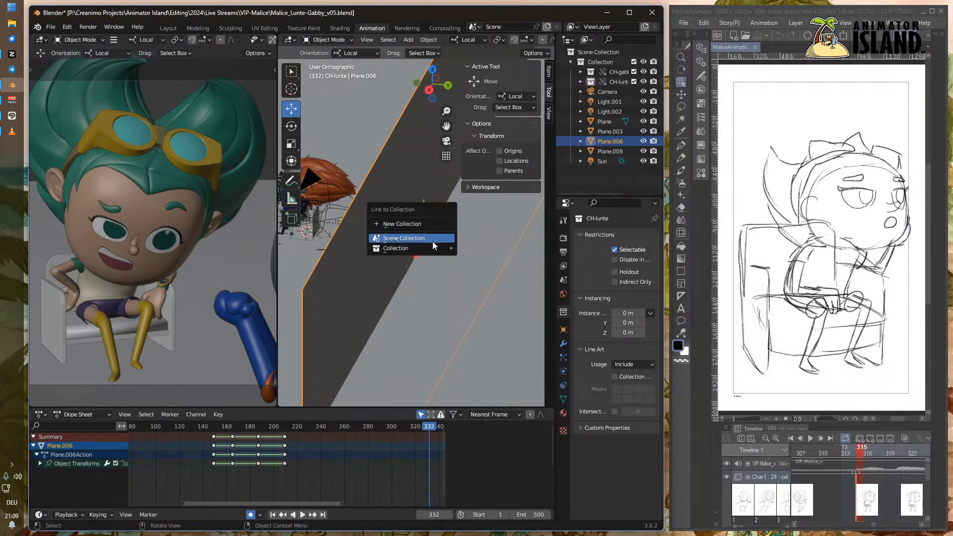
{"action": "mouse_move", "coordinate": [430, 249]}
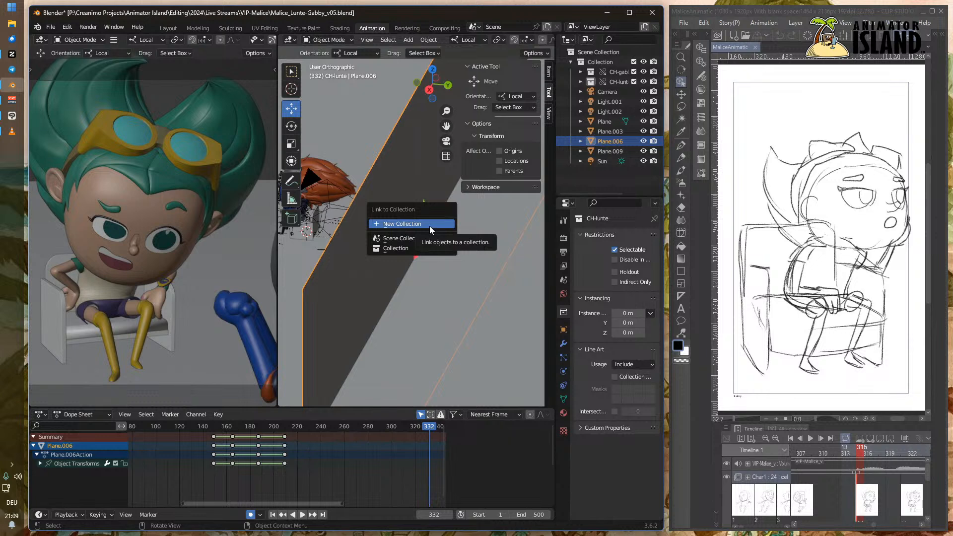
{"action": "left_click", "coordinate": [430, 225]}
{"action": "type", "text": "Wall"}
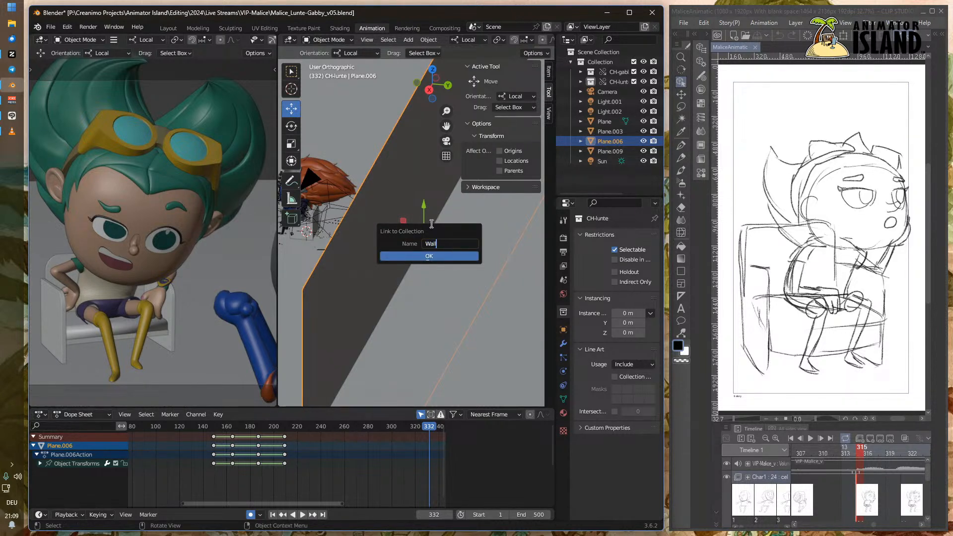
- Hide the wall plane Plane.006 in the viewport
{"action": "left_click", "coordinate": [643, 141]}
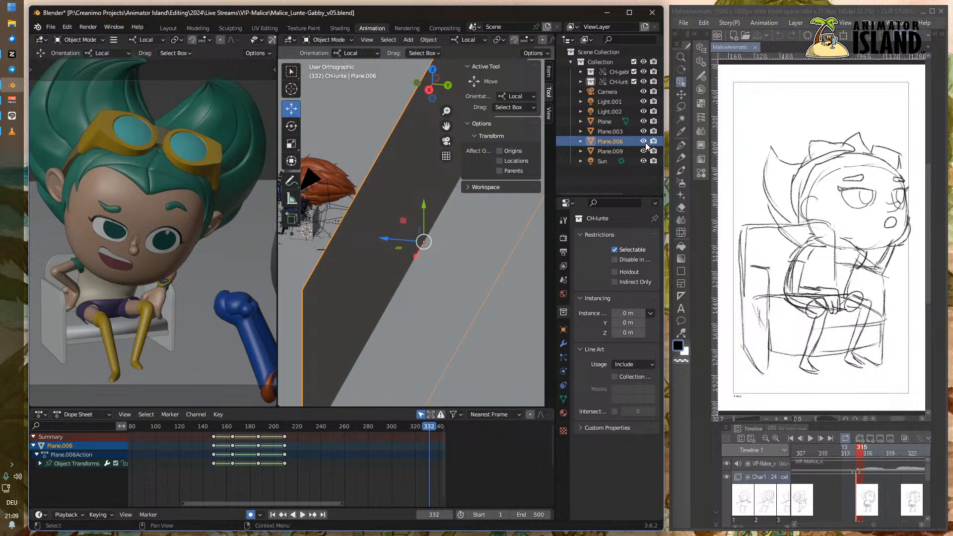
{"action": "scroll", "coordinate": [368, 251], "scroll_direction": "down", "scroll_amount": 2}
{"action": "scroll", "coordinate": [368, 251], "scroll_direction": "up", "scroll_amount": 1}
{"action": "middle_click_drag", "start_coordinate": [353, 251], "coordinate": [488, 284], "text": "shift"}
{"action": "scroll", "coordinate": [447, 268], "scroll_direction": "down", "scroll_amount": 1}
{"action": "middle_click_drag", "start_coordinate": [406, 252], "coordinate": [369, 242]}
{"action": "scroll", "coordinate": [368, 242], "scroll_direction": "up", "scroll_amount": 6}
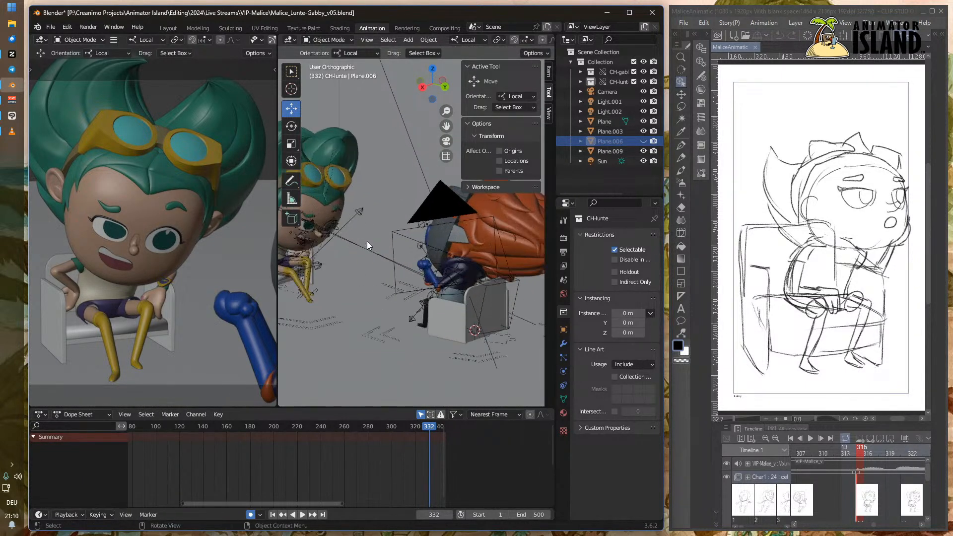
{"action": "middle_click_drag", "start_coordinate": [349, 282], "coordinate": [398, 280], "text": "shift"}
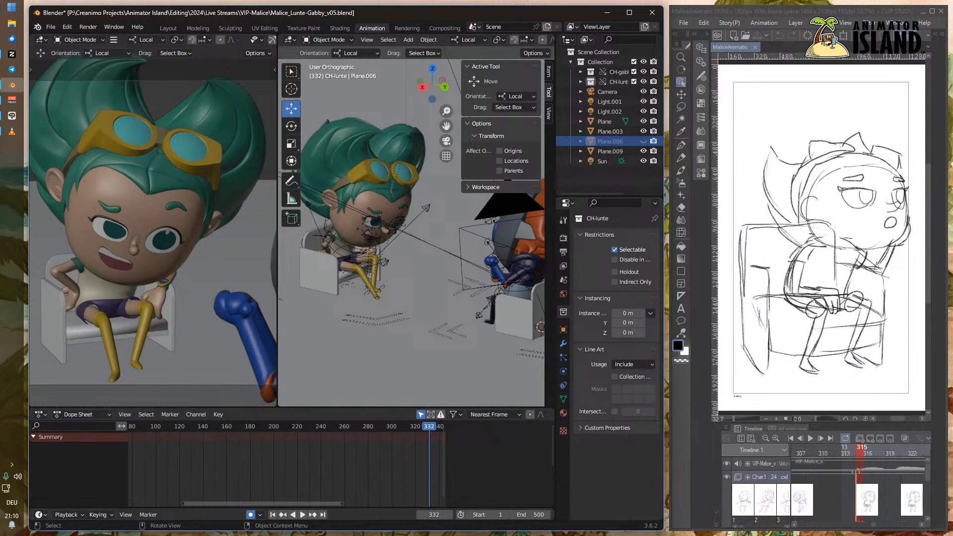
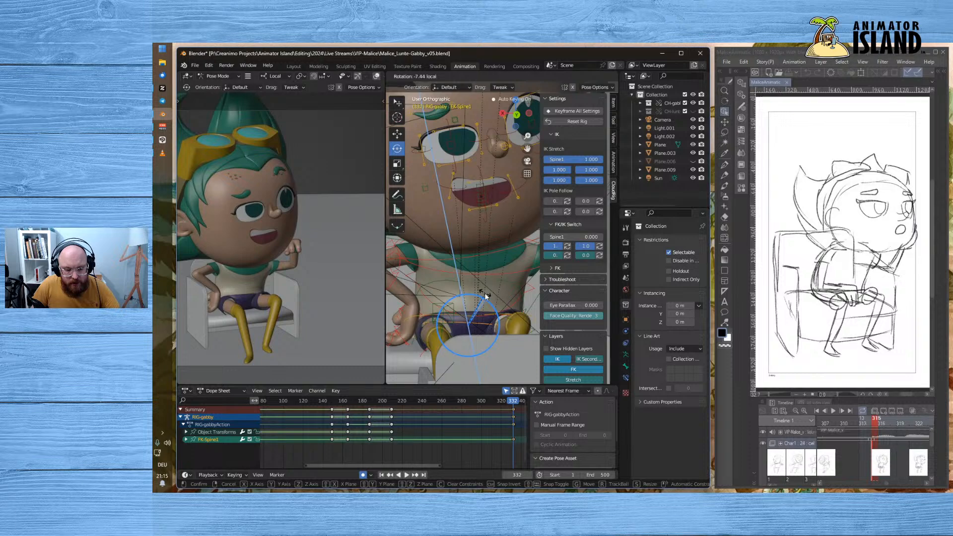
- Tilt the spine bone FK-Spine1 about -7.6° locally and rotate the left upper arm FK-Upperarm.L about 22° locally
{"action": "left_click", "coordinate": [485, 296]}
{"action": "middle_click_drag", "start_coordinate": [552, 291], "coordinate": [481, 256]}
{"action": "left_click", "coordinate": [481, 260]}
{"action": "left_click", "coordinate": [480, 257]}
{"action": "key", "text": "r"}
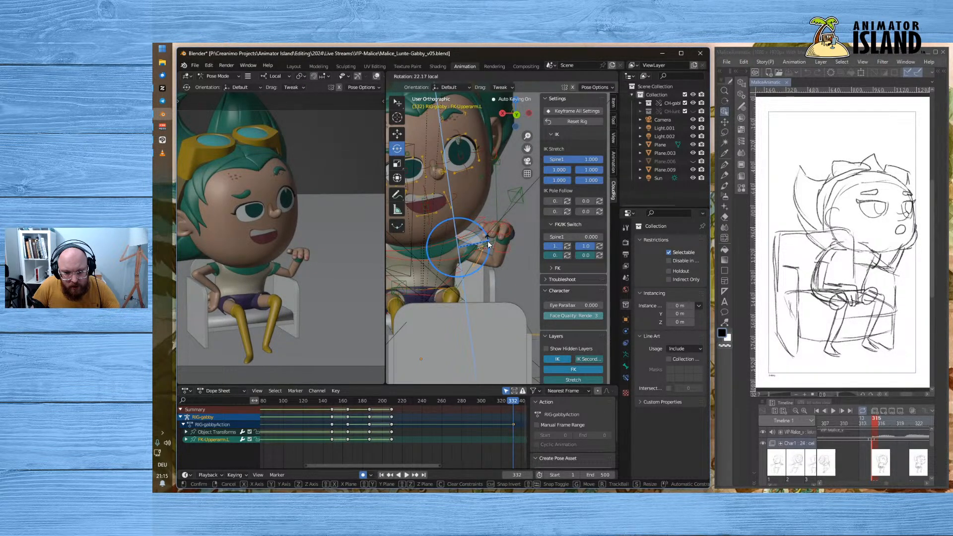
{"action": "left_click", "coordinate": [488, 240]}
{"action": "left_click", "coordinate": [491, 196]}
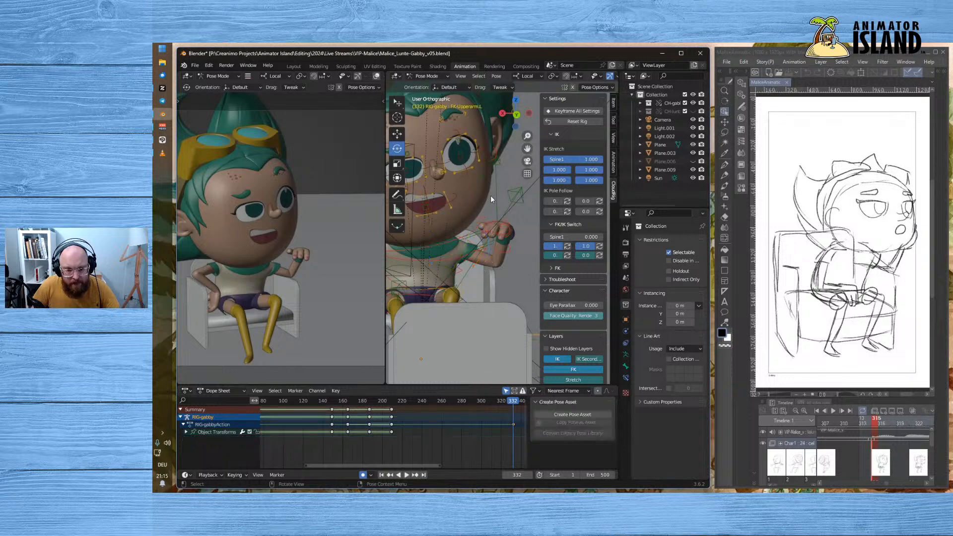
- Rotate the head bone FK-Head about 10° locally, turning the face toward the raised left hand
{"action": "left_click", "coordinate": [481, 219]}
{"action": "key", "text": "r"}
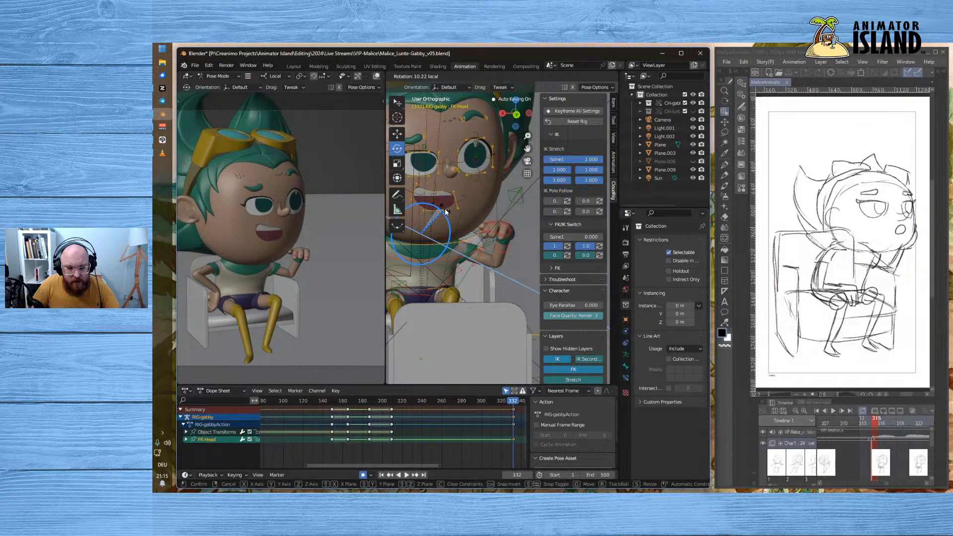
{"action": "left_click", "coordinate": [445, 211]}
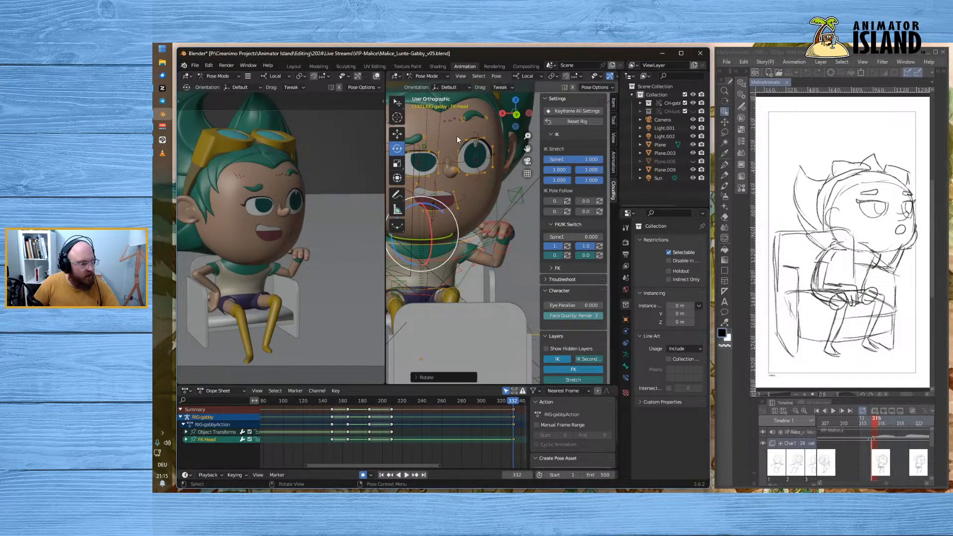
- Rotate the left forearm bone FK-Forearm.L to bring the raised hand closer to the chin
{"action": "left_click", "coordinate": [501, 260]}
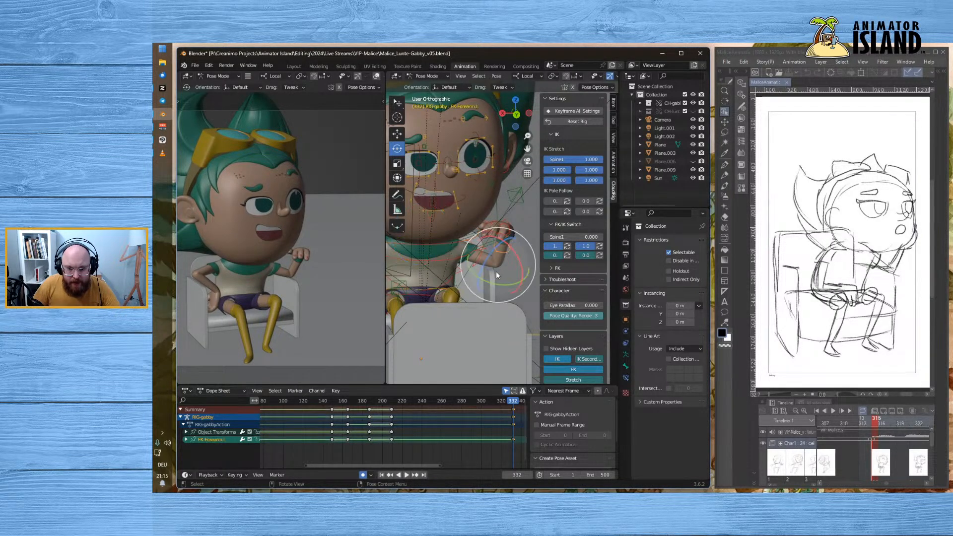
{"action": "mouse_move", "coordinate": [517, 255]}
{"action": "left_mouse_down"}
{"action": "mouse_move", "coordinate": [509, 243]}
{"action": "mouse_move", "coordinate": [510, 258]}
{"action": "mouse_move", "coordinate": [514, 248]}
{"action": "left_mouse_up"}
{"action": "left_click", "coordinate": [520, 210]}
{"action": "middle_click_drag", "start_coordinate": [519, 211], "coordinate": [436, 271]}
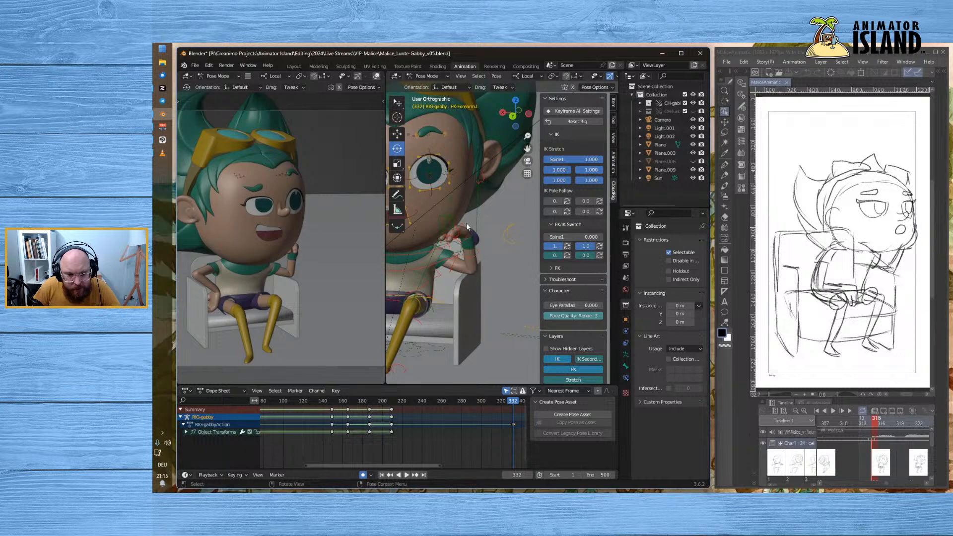
- Rotate the left hand freely so it bends upward beside the character's cheek
{"action": "left_click", "coordinate": [467, 223]}
{"action": "left_click_drag", "start_coordinate": [460, 205], "coordinate": [519, 248]}
{"action": "key", "text": "r"}
{"action": "key", "text": "r"}
{"action": "left_click", "coordinate": [502, 219]}
- Refine the FK-Forearm.L rotation so the forearm stands upright under the cheek, undoing one unsuitable turn
{"action": "left_click", "coordinate": [476, 255]}
{"action": "middle_click_drag", "start_coordinate": [512, 196], "coordinate": [502, 214]}
{"action": "mouse_move", "coordinate": [497, 282]}
{"action": "left_mouse_down"}
{"action": "mouse_move", "coordinate": [478, 296]}
{"action": "mouse_move", "coordinate": [490, 284]}
{"action": "left_mouse_up"}
{"action": "key", "text": "ctrl+z"}
{"action": "scroll", "coordinate": [491, 286], "scroll_direction": "up", "scroll_amount": 3}
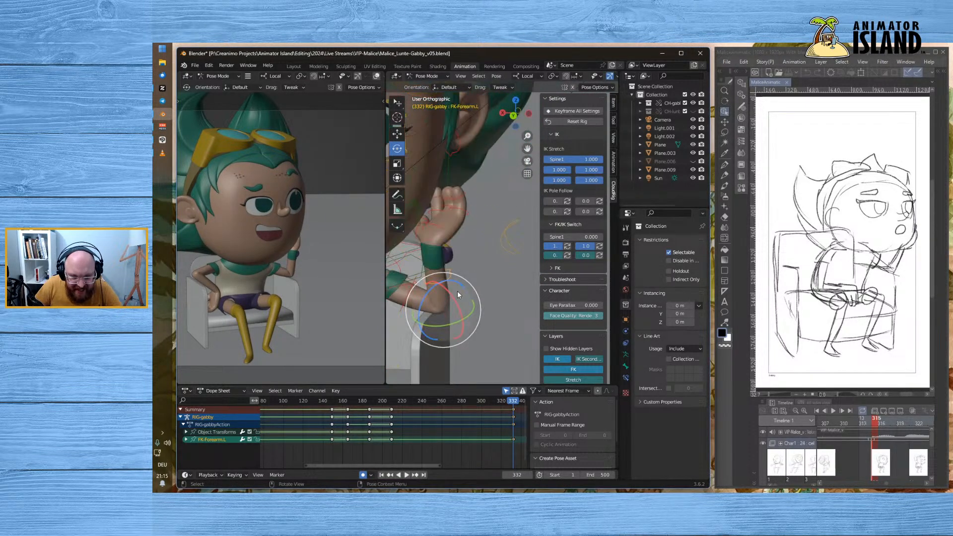
{"action": "mouse_move", "coordinate": [473, 312]}
{"action": "left_mouse_down"}
{"action": "mouse_move", "coordinate": [448, 331]}
{"action": "mouse_move", "coordinate": [403, 331]}
{"action": "mouse_move", "coordinate": [462, 333]}
{"action": "mouse_move", "coordinate": [439, 331]}
{"action": "mouse_move", "coordinate": [467, 326]}
{"action": "mouse_move", "coordinate": [435, 333]}
{"action": "mouse_move", "coordinate": [483, 321]}
{"action": "mouse_move", "coordinate": [474, 319]}
{"action": "left_mouse_up"}
- Readjust the left hand and forearm FK-Forearm.L so the open palm sits beside the cheek
{"action": "middle_click_drag", "start_coordinate": [484, 226], "coordinate": [479, 231]}
{"action": "left_click", "coordinate": [462, 211]}
{"action": "left_click_drag", "start_coordinate": [473, 225], "coordinate": [480, 253]}
{"action": "left_click", "coordinate": [477, 253]}
{"action": "scroll", "coordinate": [452, 284], "scroll_direction": "down", "scroll_amount": 5}
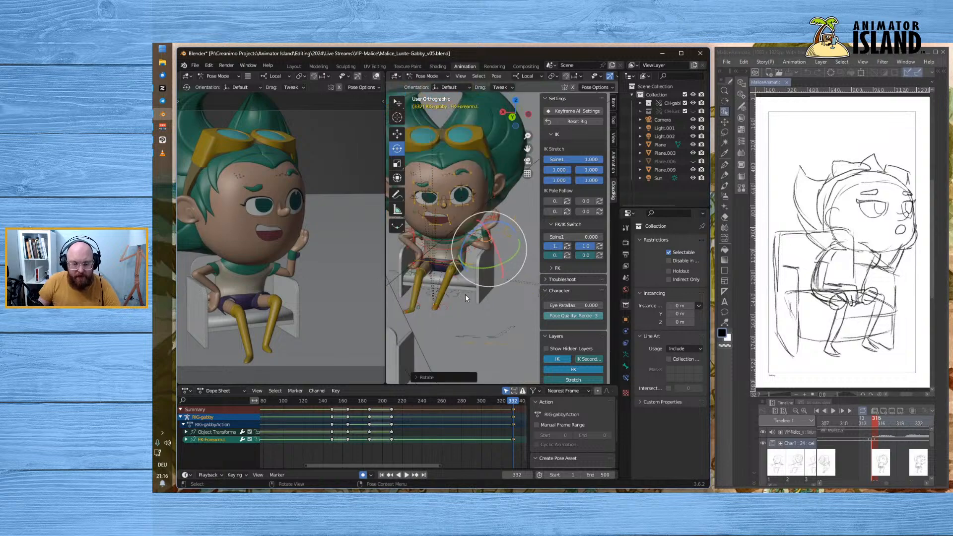
- Tilt the head bone FK-Head toward the left hand so the cheek leans on the palm
{"action": "middle_click_drag", "start_coordinate": [490, 297], "coordinate": [503, 270], "text": "shift"}
{"action": "scroll", "coordinate": [447, 277], "scroll_direction": "down", "scroll_amount": 2}
{"action": "middle_click_drag", "start_coordinate": [414, 274], "coordinate": [458, 278], "text": "shift"}
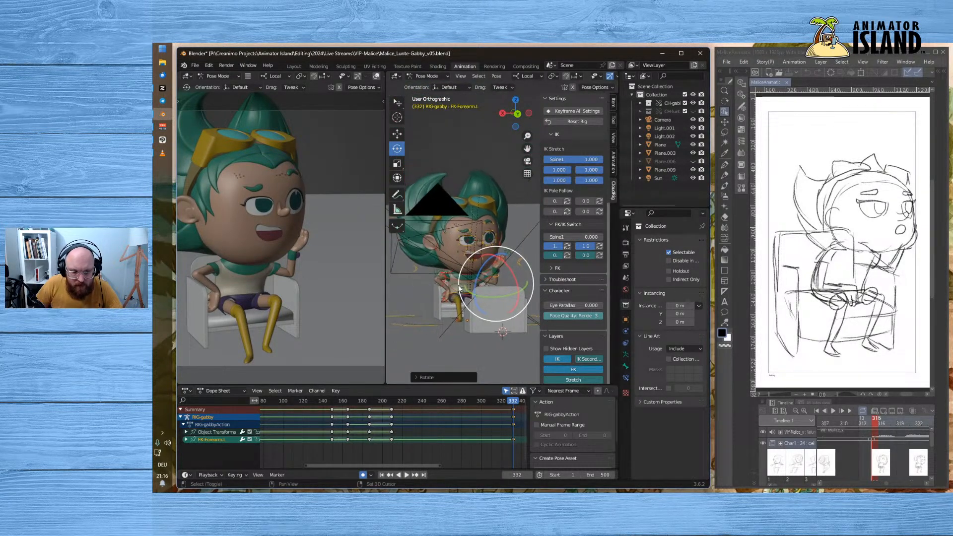
{"action": "scroll", "coordinate": [458, 278], "scroll_direction": "up", "scroll_amount": 2}
{"action": "left_click", "coordinate": [438, 263]}
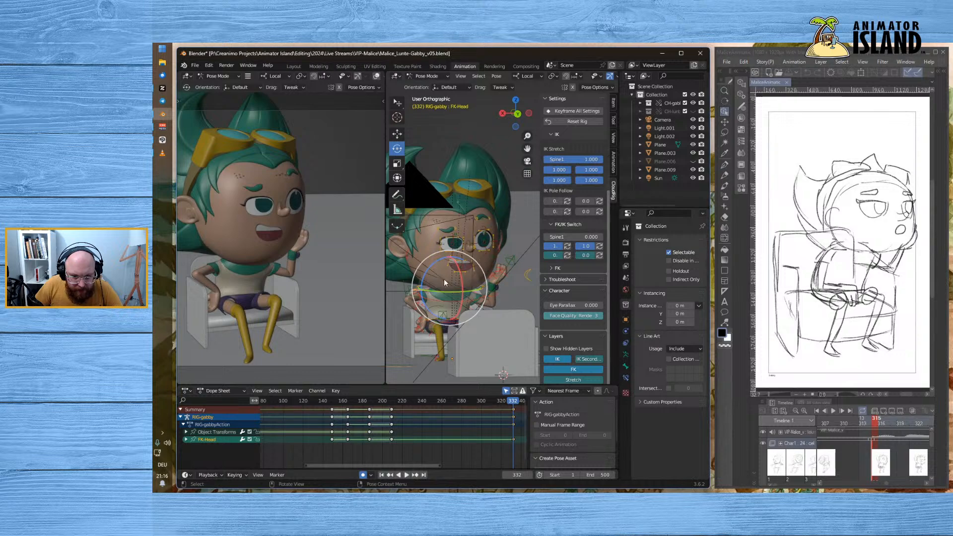
{"action": "key", "text": "r"}
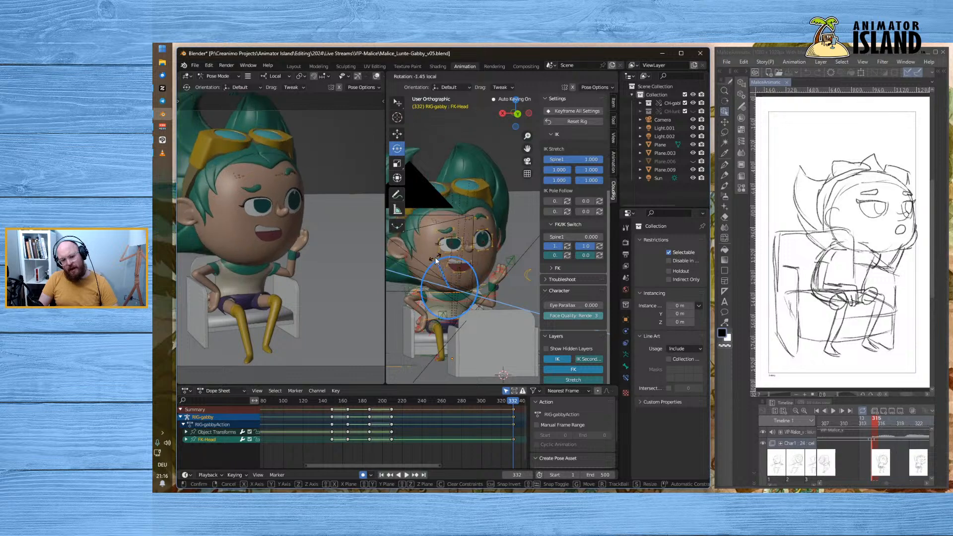
{"action": "left_click", "coordinate": [437, 259]}
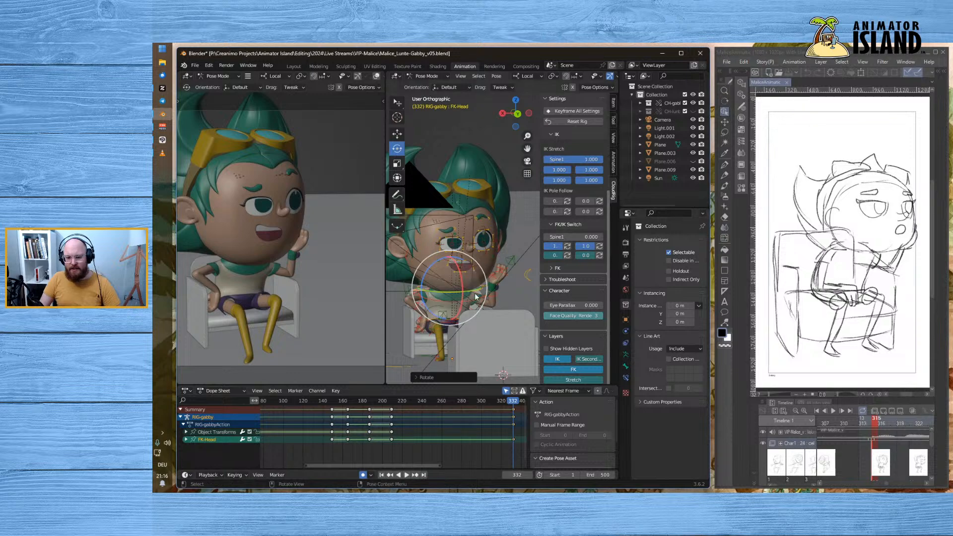
{"action": "left_click_drag", "start_coordinate": [435, 261], "coordinate": [442, 255]}
- Rotate the left upper arm FK-Upperarm.L to place the supporting hand against the side of the head
{"action": "middle_click_drag", "start_coordinate": [501, 251], "coordinate": [409, 270], "text": "ctrl"}
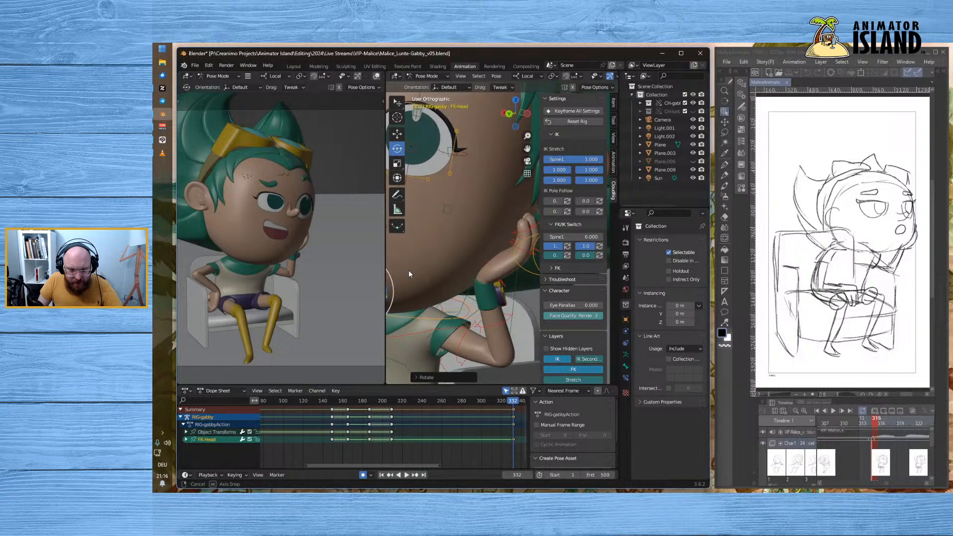
{"action": "left_click", "coordinate": [457, 353]}
{"action": "middle_click_drag", "start_coordinate": [456, 356], "coordinate": [454, 332]}
{"action": "left_click_drag", "start_coordinate": [433, 271], "coordinate": [423, 279]}
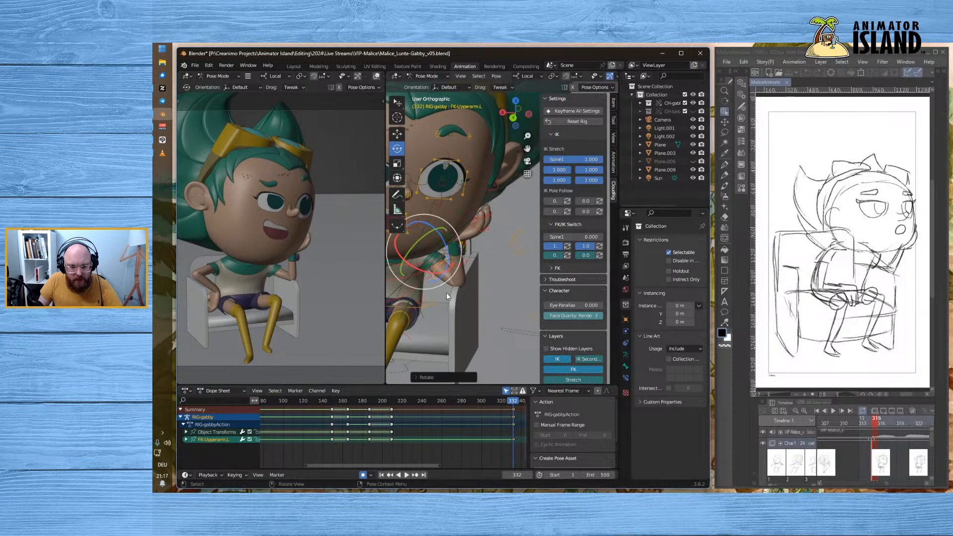
{"action": "left_click_drag", "start_coordinate": [446, 241], "coordinate": [441, 247]}
{"action": "middle_click_drag", "start_coordinate": [442, 248], "coordinate": [483, 276]}
{"action": "left_click", "coordinate": [528, 265]}
- Rotate the head bone FK-Head again to ease its tilt against the supporting hand
{"action": "scroll", "coordinate": [497, 261], "scroll_direction": "down", "scroll_amount": 3}
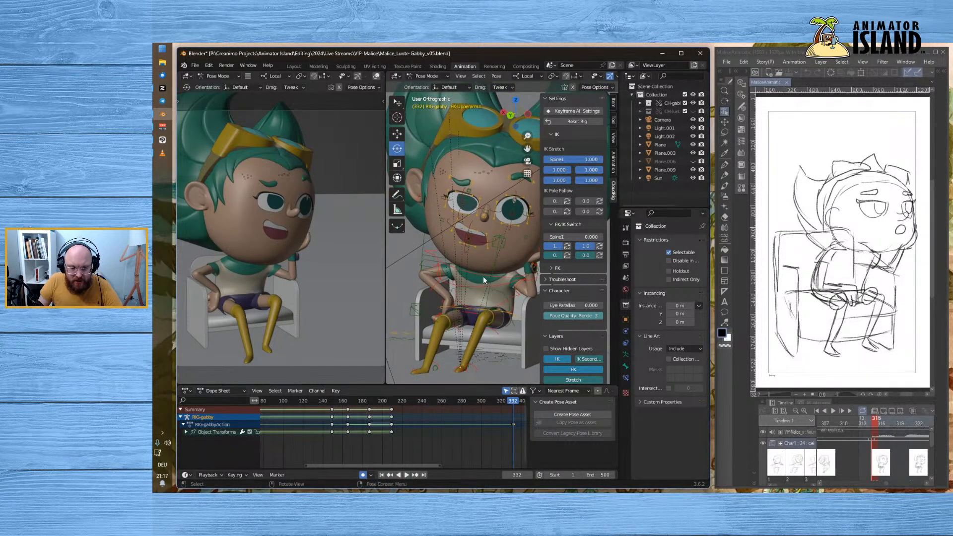
{"action": "left_click", "coordinate": [475, 272]}
{"action": "left_click_drag", "start_coordinate": [509, 246], "coordinate": [499, 269]}
{"action": "middle_click_drag", "start_coordinate": [493, 316], "coordinate": [431, 326], "text": "shift"}
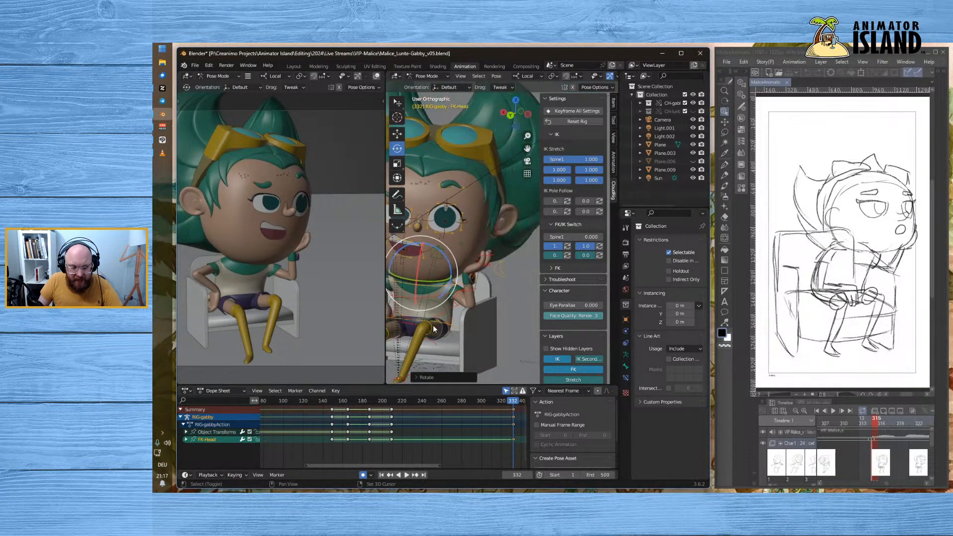
- Try to rotate the left thumb bone FK-Thumb_1.L
{"action": "scroll", "coordinate": [472, 266], "scroll_direction": "up", "scroll_amount": 3}
{"action": "left_click", "coordinate": [454, 314]}
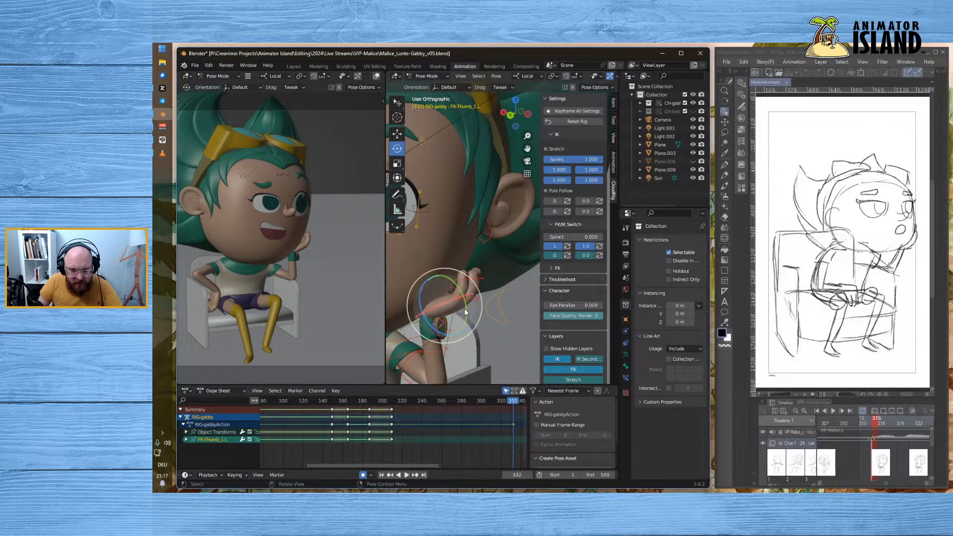
{"action": "key", "text": "r"}
{"action": "left_click_drag", "start_coordinate": [471, 303], "coordinate": [470, 304]}
{"action": "key", "text": "ctrl+z"}
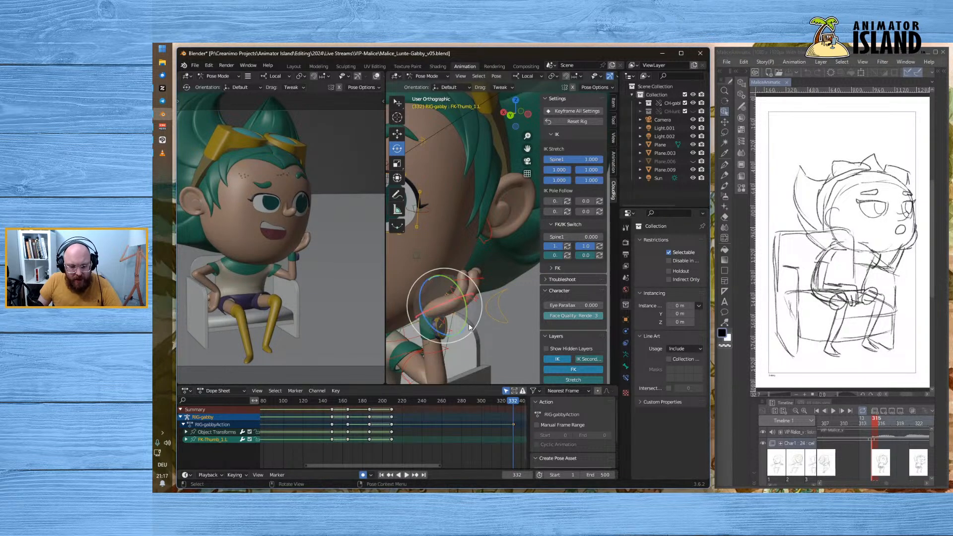
- Rotate the left hand bone FK-W-Hand.L about 11° locally so the palm bends up along the cheek
{"action": "left_click", "coordinate": [467, 318]}
{"action": "left_click", "coordinate": [440, 321]}
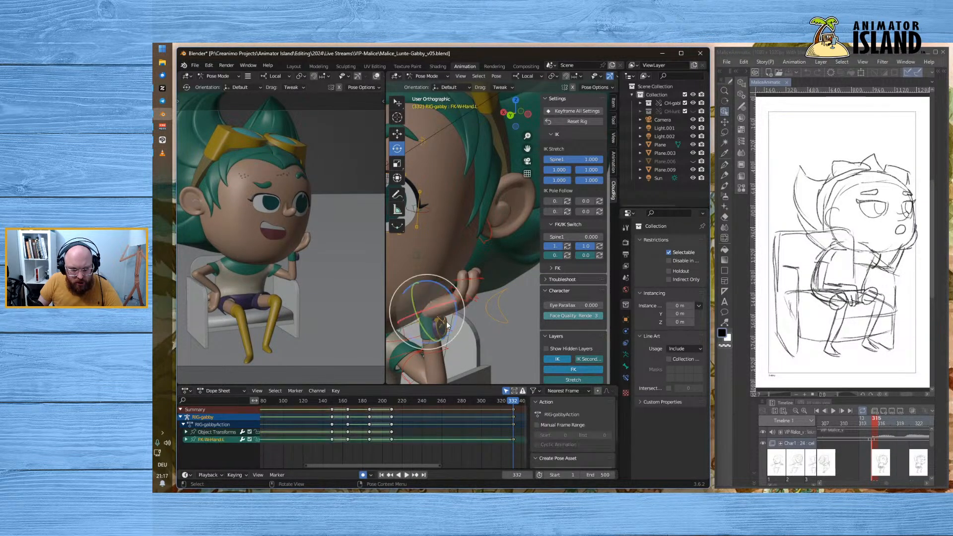
{"action": "key", "text": "r"}
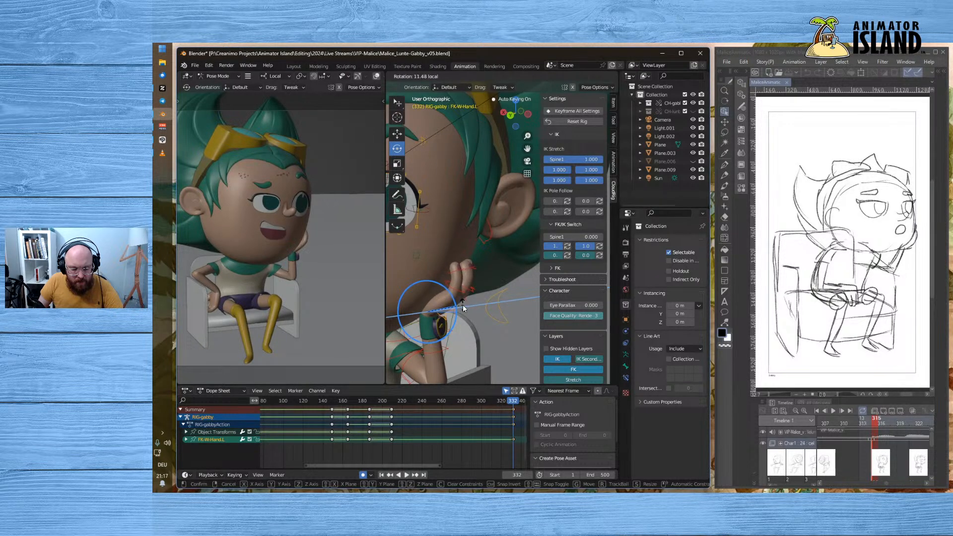
{"action": "left_click", "coordinate": [463, 308]}
- Nudge the head bone FK-Head about -1° locally to fine-tune its contact with the left hand
{"action": "middle_click_drag", "start_coordinate": [463, 336], "coordinate": [427, 309]}
{"action": "left_click", "coordinate": [420, 278]}
{"action": "key", "text": "r"}
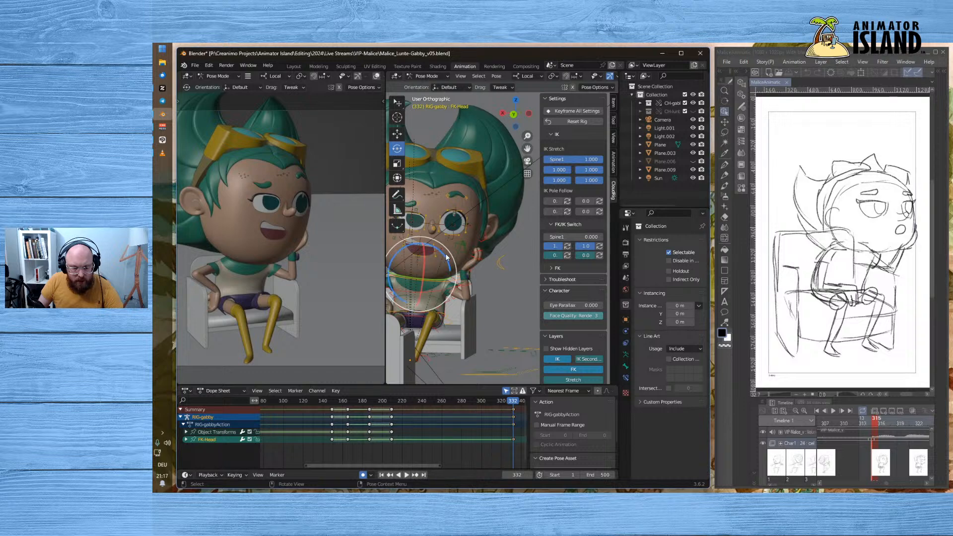
{"action": "left_click", "coordinate": [447, 253]}
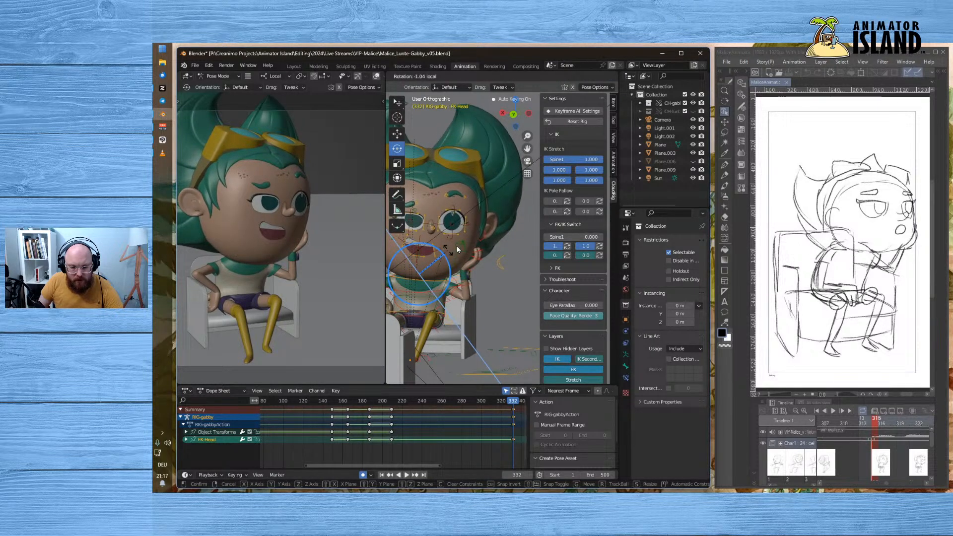
{"action": "scroll", "coordinate": [460, 237], "scroll_direction": "up", "scroll_amount": 3}
{"action": "scroll", "coordinate": [448, 306], "scroll_direction": "up", "scroll_amount": 3}
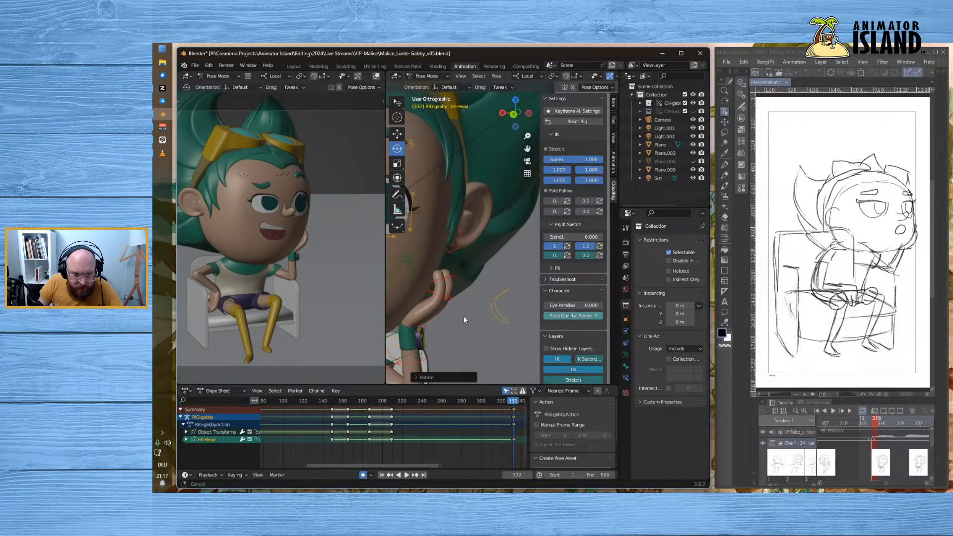
- Rotate the left hand bone FK-W-Hand.L about 14° locally so the palm turns in toward the cheek
{"action": "scroll", "coordinate": [460, 315], "scroll_direction": "down", "scroll_amount": 2}
{"action": "left_click", "coordinate": [472, 345]}
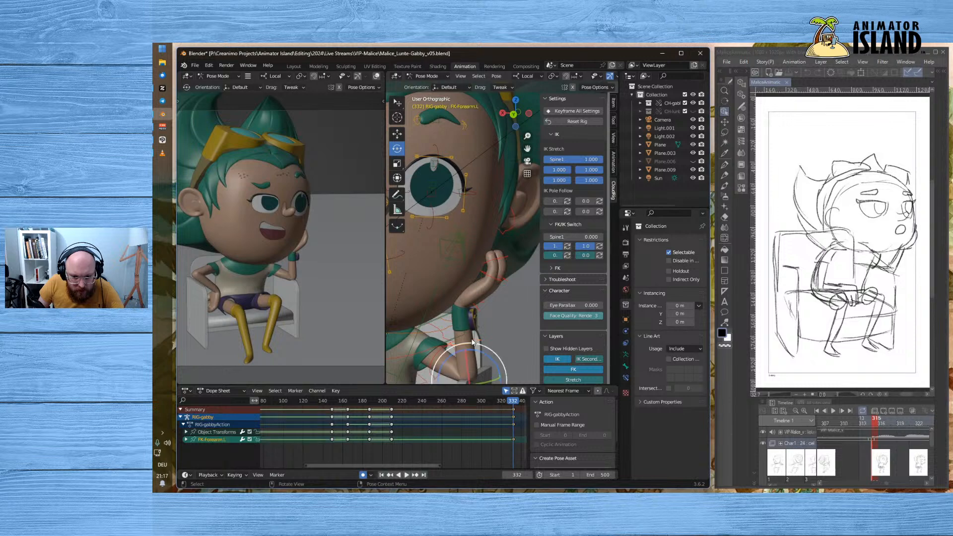
{"action": "left_click", "coordinate": [485, 303]}
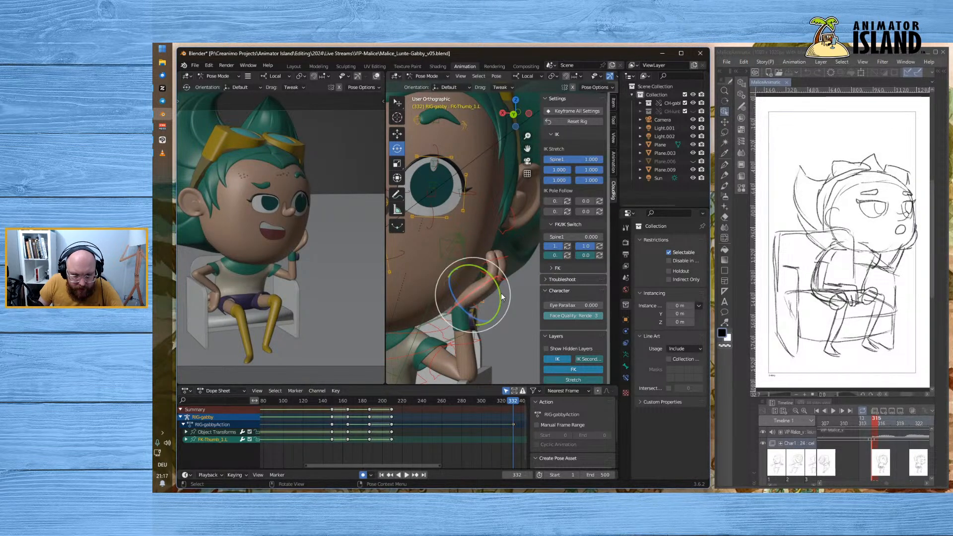
{"action": "key", "text": "r"}
{"action": "left_click", "coordinate": [446, 292]}
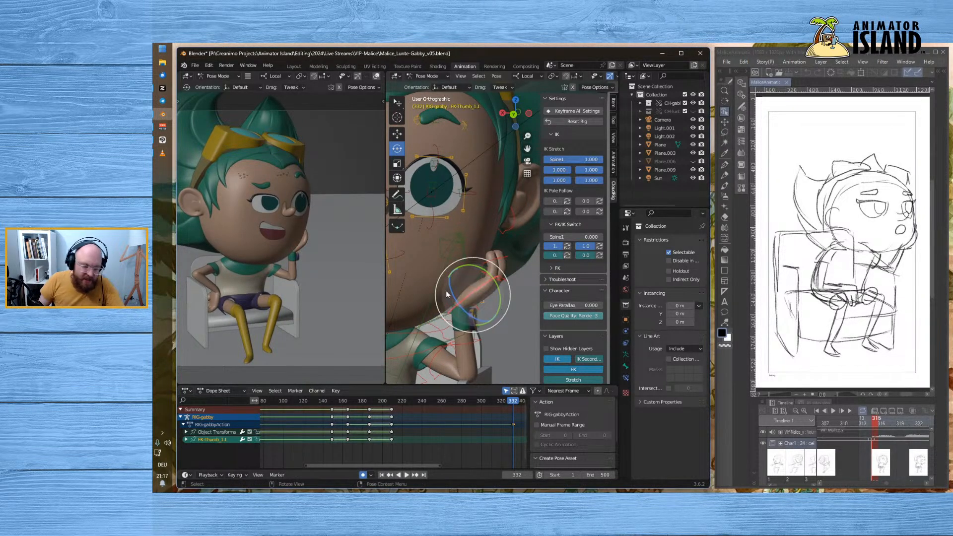
{"action": "left_click", "coordinate": [475, 304]}
{"action": "key", "text": "r"}
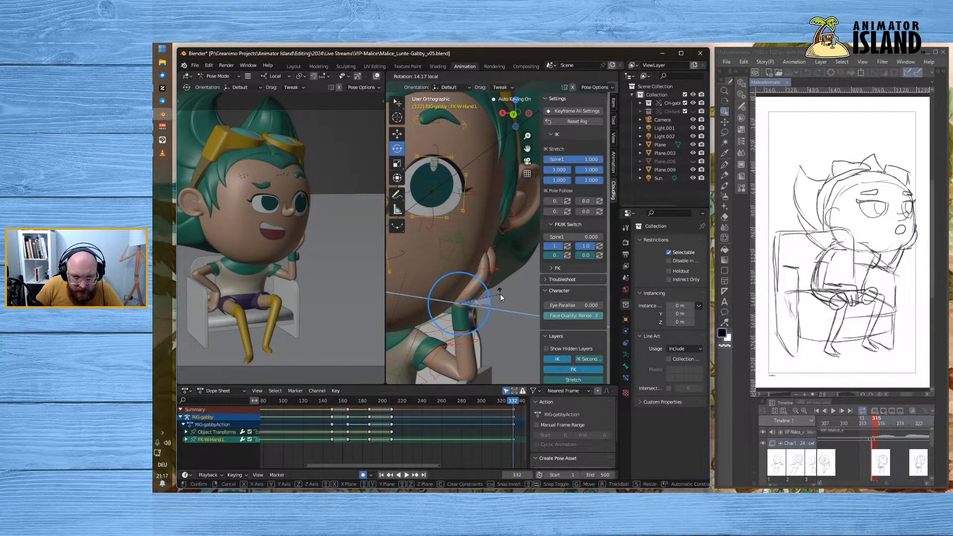
{"action": "left_click", "coordinate": [500, 293]}
- Rotate the left forearm bone FK-Forearm.L about -3° locally to adjust the distance between hand and cheek
{"action": "left_click", "coordinate": [472, 341]}
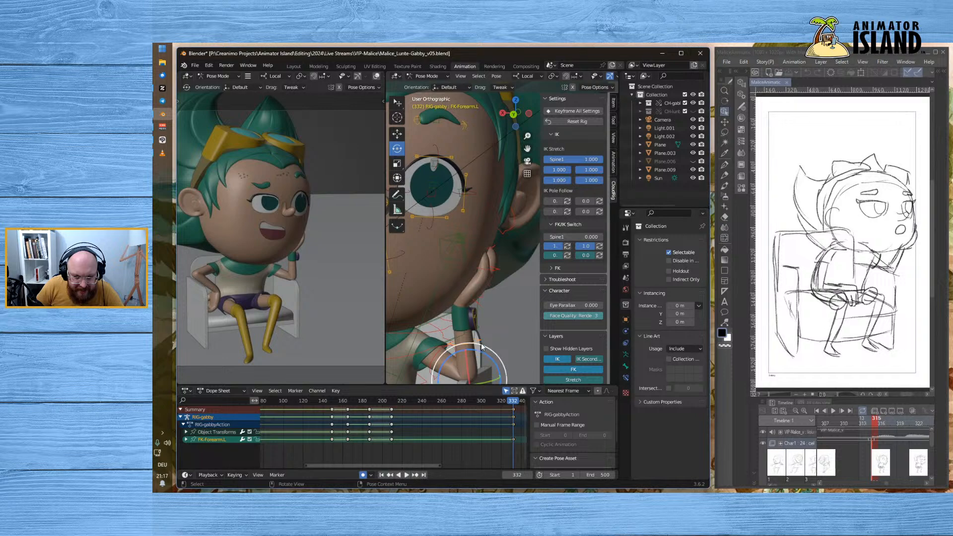
{"action": "key", "text": "r"}
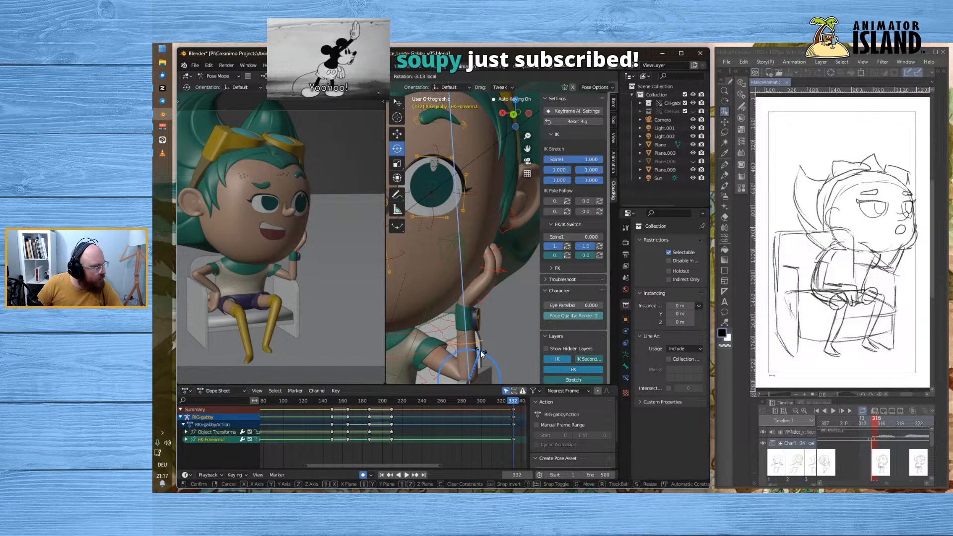
{"action": "left_click", "coordinate": [481, 353]}
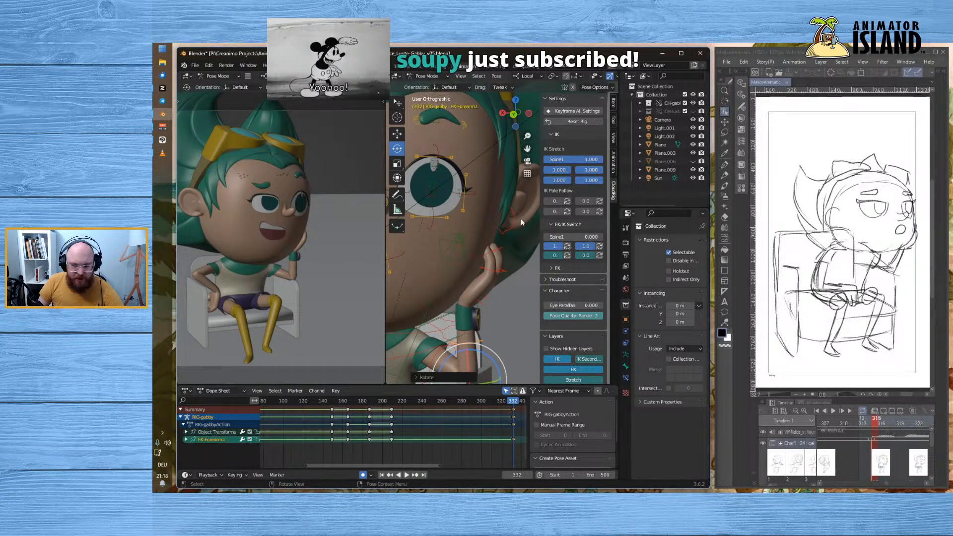
- Rotate the left thumb bone FK-Thumb_1.L and the ring finger bone FK-Ring_1.L to refine the fingers at the cheek
{"action": "scroll", "coordinate": [506, 298], "scroll_direction": "up", "scroll_amount": 2}
{"action": "left_click", "coordinate": [483, 311]}
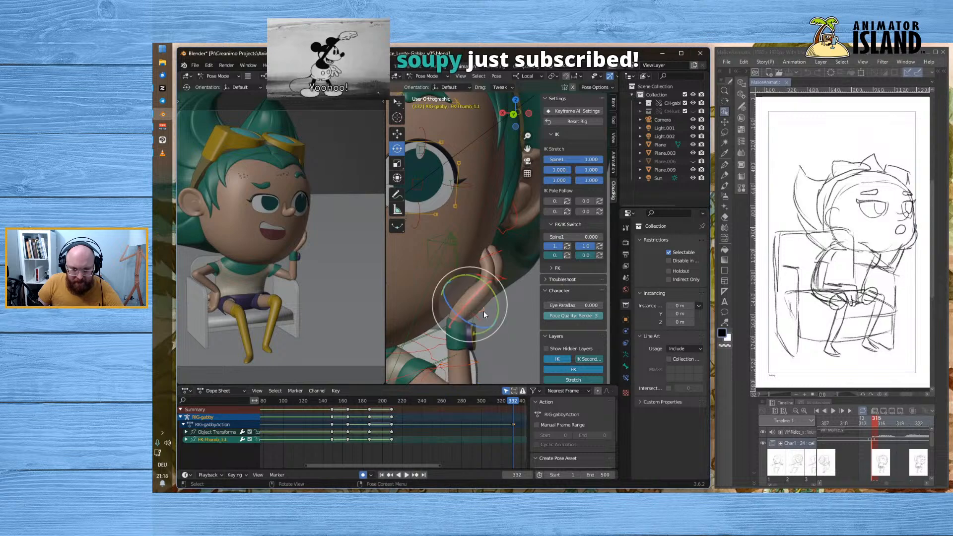
{"action": "left_click_drag", "start_coordinate": [495, 295], "coordinate": [502, 325]}
{"action": "left_click", "coordinate": [478, 316]}
{"action": "left_click", "coordinate": [493, 279]}
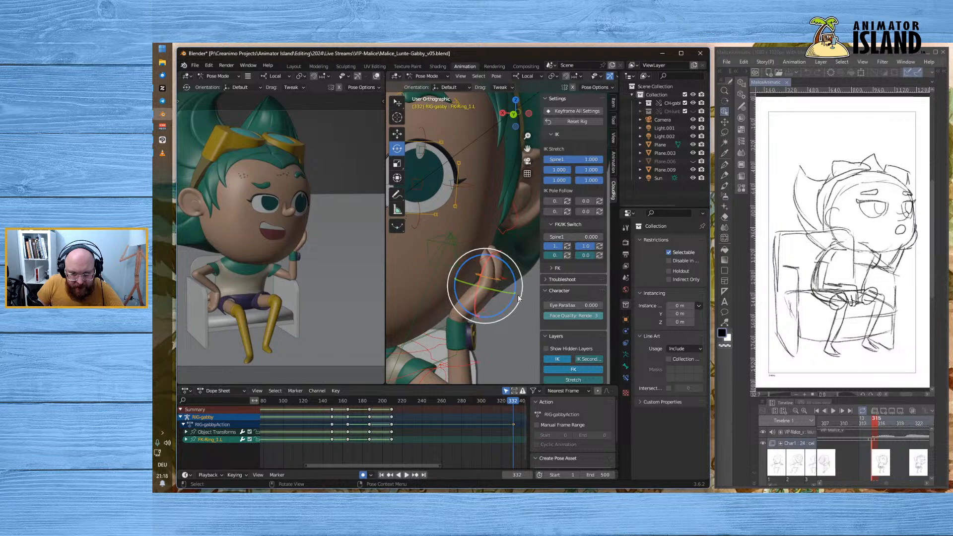
{"action": "left_click_drag", "start_coordinate": [509, 285], "coordinate": [517, 284]}
{"action": "left_click", "coordinate": [517, 350]}
- Rotate the left middle and index finger bones FK-Middle_1.L and FK-Index_1.L together by about -19° locally
{"action": "middle_click_drag", "start_coordinate": [517, 350], "coordinate": [602, 309]}
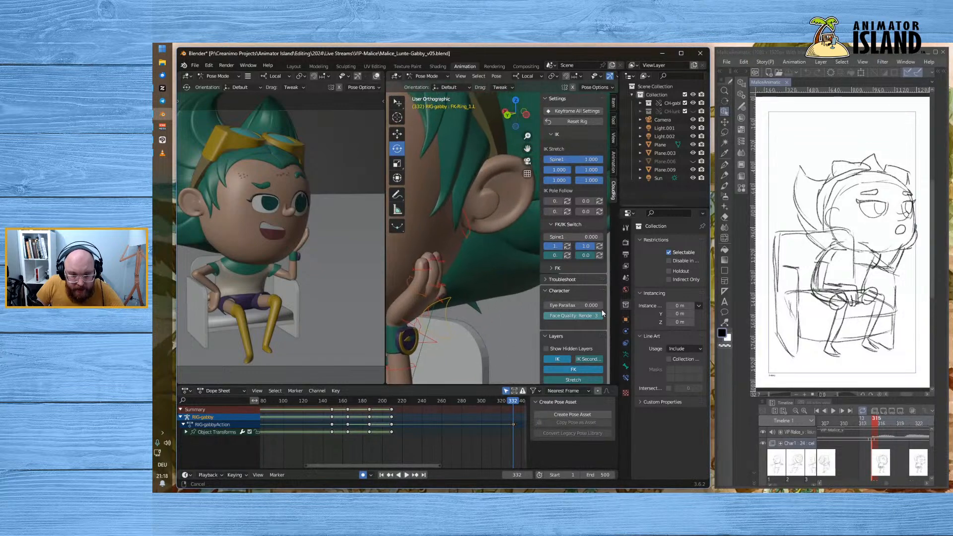
{"action": "left_click", "coordinate": [436, 285]}
{"action": "middle_click_drag", "start_coordinate": [444, 287], "coordinate": [475, 259]}
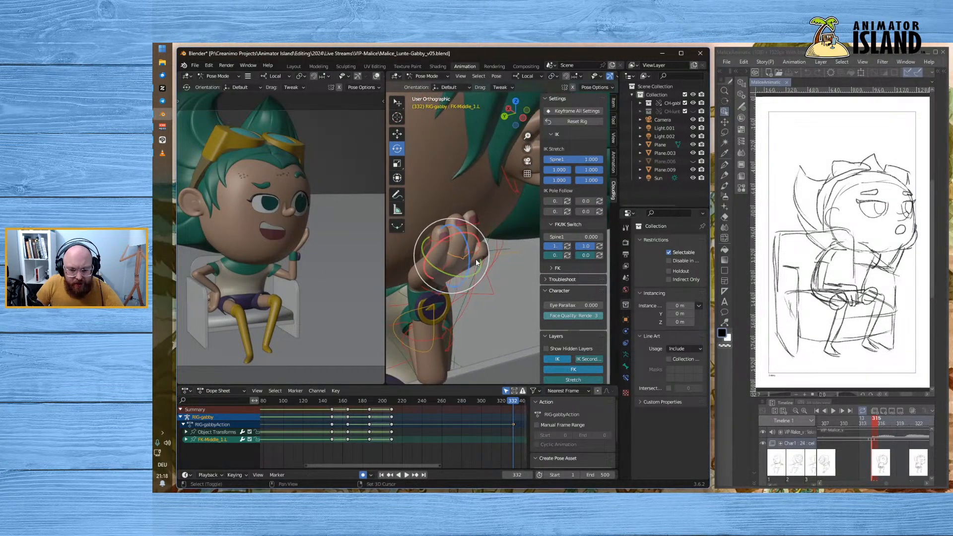
{"action": "left_click", "coordinate": [478, 250], "text": "shift"}
{"action": "left_click_drag", "start_coordinate": [474, 240], "coordinate": [476, 248]}
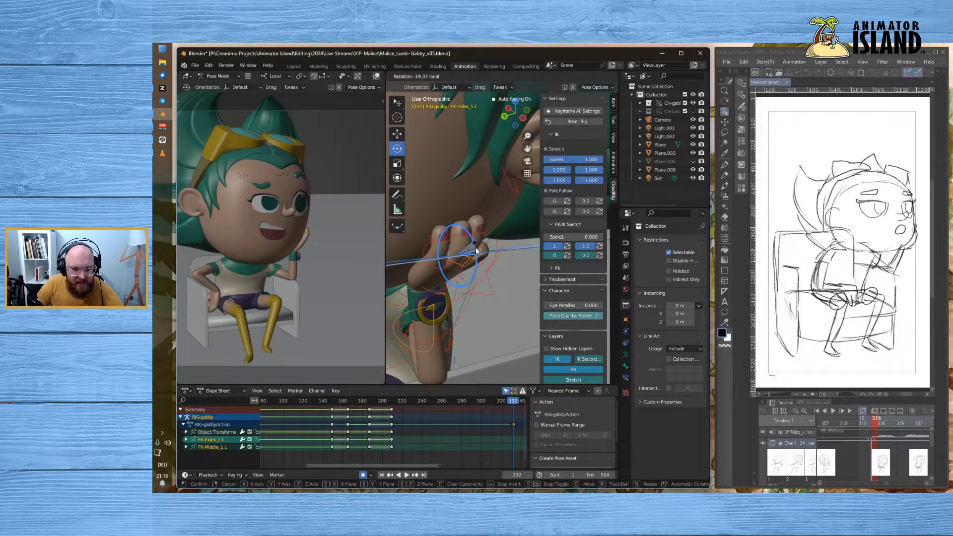
{"action": "left_click", "coordinate": [476, 247]}
- Rotate the head bone FK-Head slightly to fine-tune how the cheek rests against the fingers
{"action": "middle_click_drag", "start_coordinate": [447, 312], "coordinate": [499, 247]}
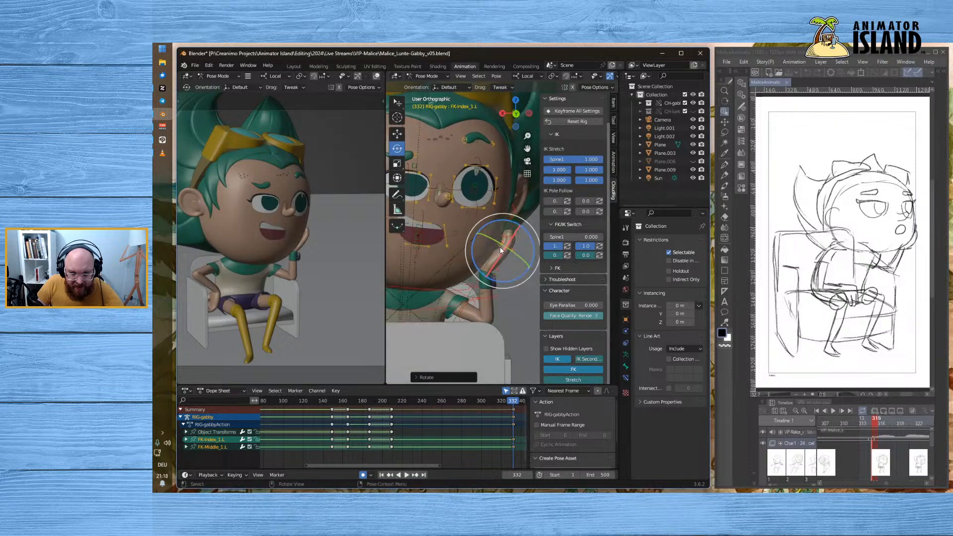
{"action": "scroll", "coordinate": [500, 247], "scroll_direction": "up", "scroll_amount": 4}
{"action": "left_click", "coordinate": [452, 284]}
{"action": "left_click", "coordinate": [442, 329]}
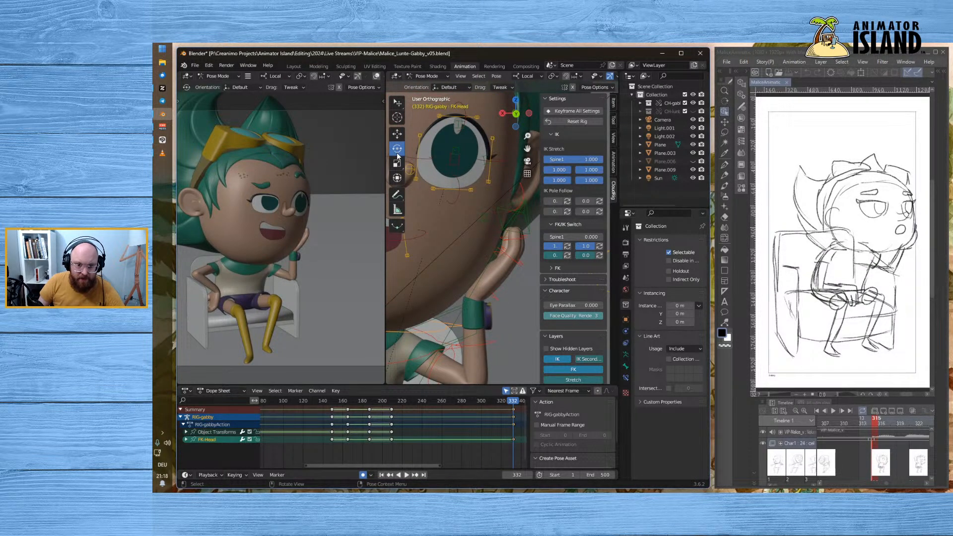
{"action": "scroll", "coordinate": [455, 270], "scroll_direction": "down", "scroll_amount": 3}
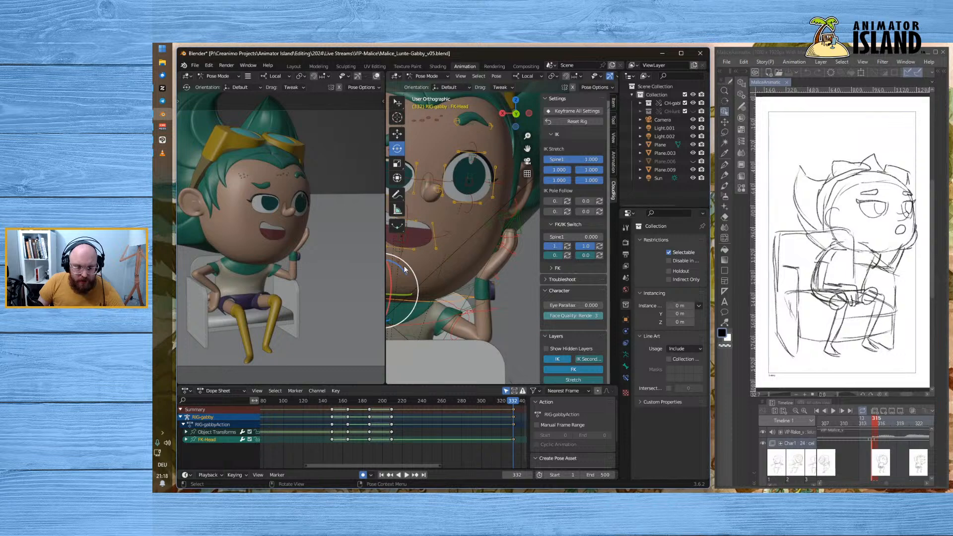
{"action": "left_click_drag", "start_coordinate": [402, 266], "coordinate": [405, 267]}
- Try to move the left hand bone FK-W-Hand.L slightly with the Move tool
{"action": "left_click", "coordinate": [499, 276]}
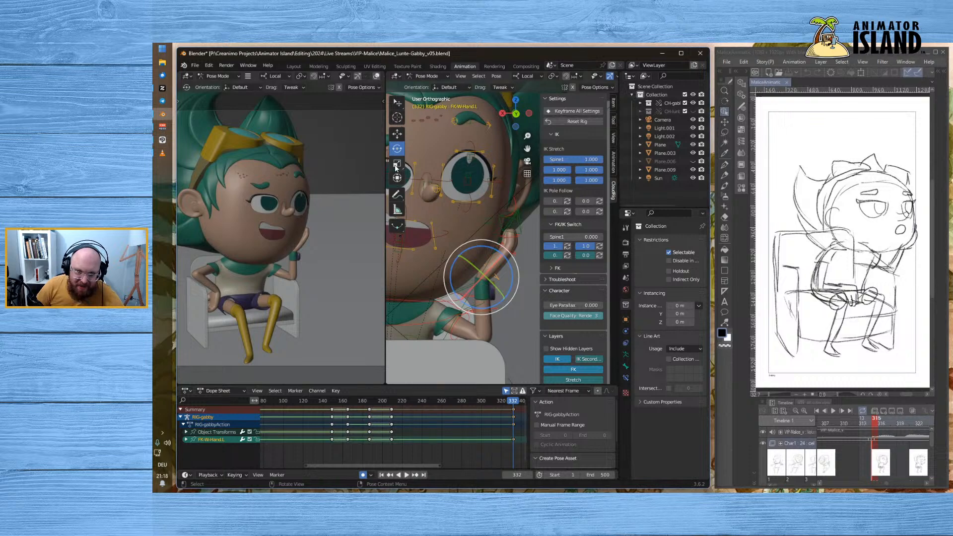
{"action": "left_click", "coordinate": [397, 138]}
{"action": "left_click_drag", "start_coordinate": [481, 278], "coordinate": [478, 285]}
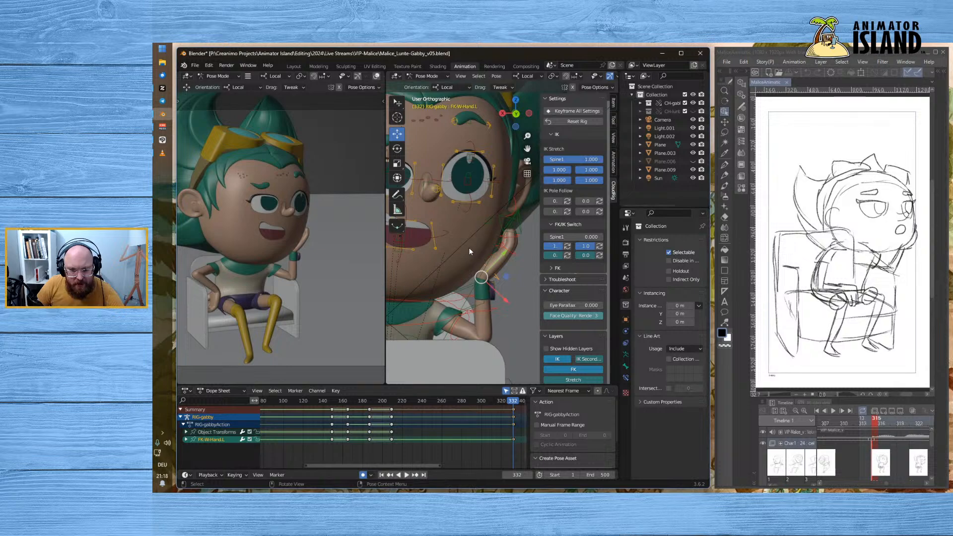
- Rotate the head bone FK-Head with the Rotate tool to bring the head more upright
{"action": "left_click", "coordinate": [445, 302]}
{"action": "scroll", "coordinate": [448, 302], "scroll_direction": "down", "scroll_amount": 3}
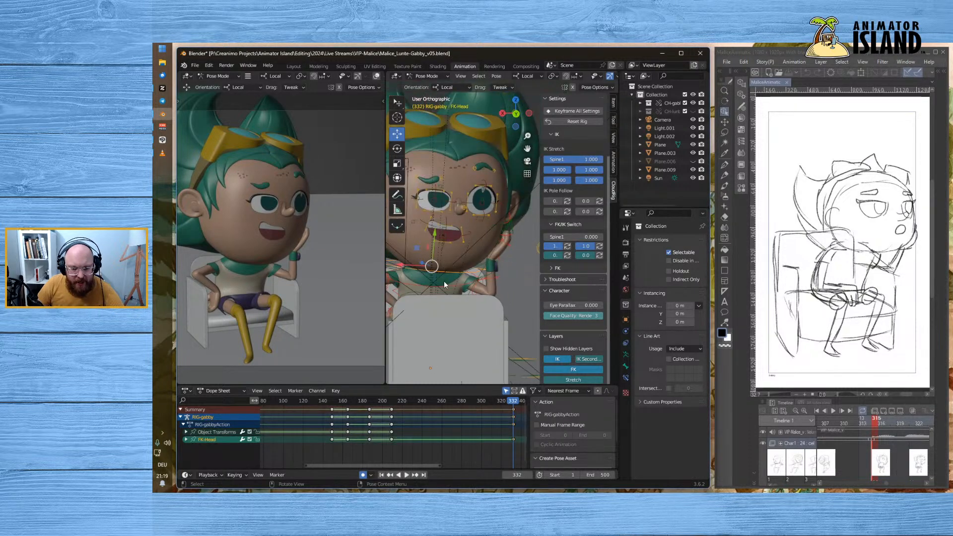
{"action": "left_click", "coordinate": [395, 151]}
{"action": "left_click_drag", "start_coordinate": [418, 239], "coordinate": [414, 269]}
- Rotate the left hand bone FK-W-Hand.L so the hand bends outward from the cheek
{"action": "scroll", "coordinate": [489, 256], "scroll_direction": "up", "scroll_amount": 2}
{"action": "left_click", "coordinate": [493, 268]}
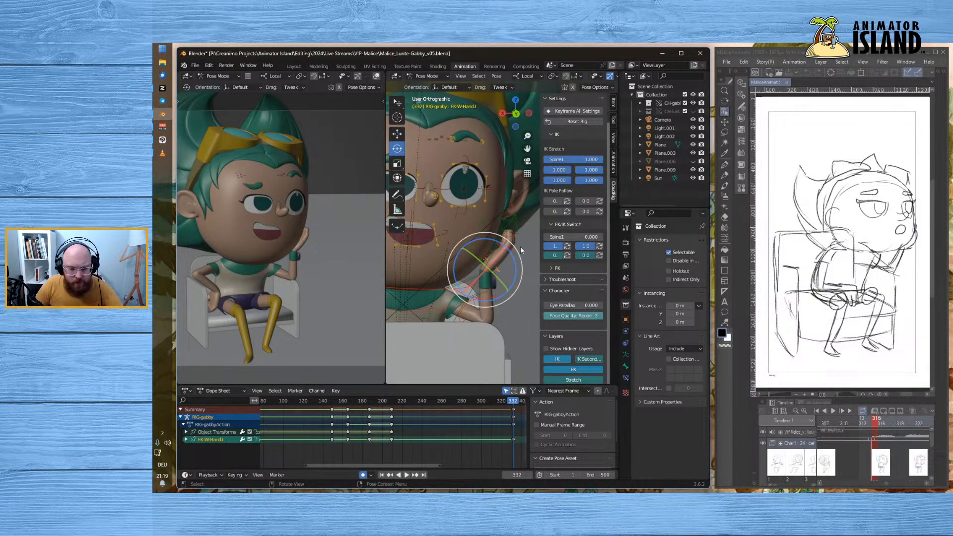
{"action": "left_click_drag", "start_coordinate": [514, 263], "coordinate": [513, 258]}
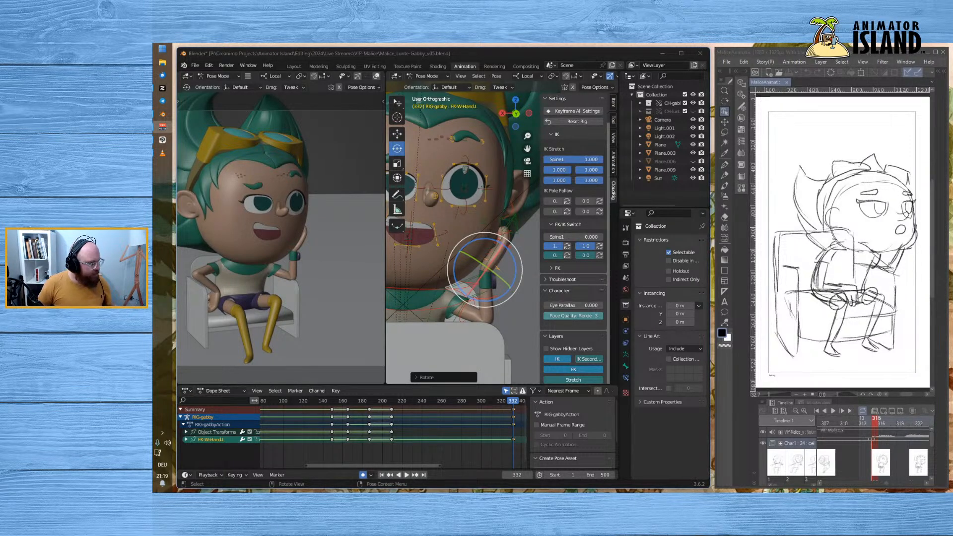
{"action": "left_click", "coordinate": [187, 184]}
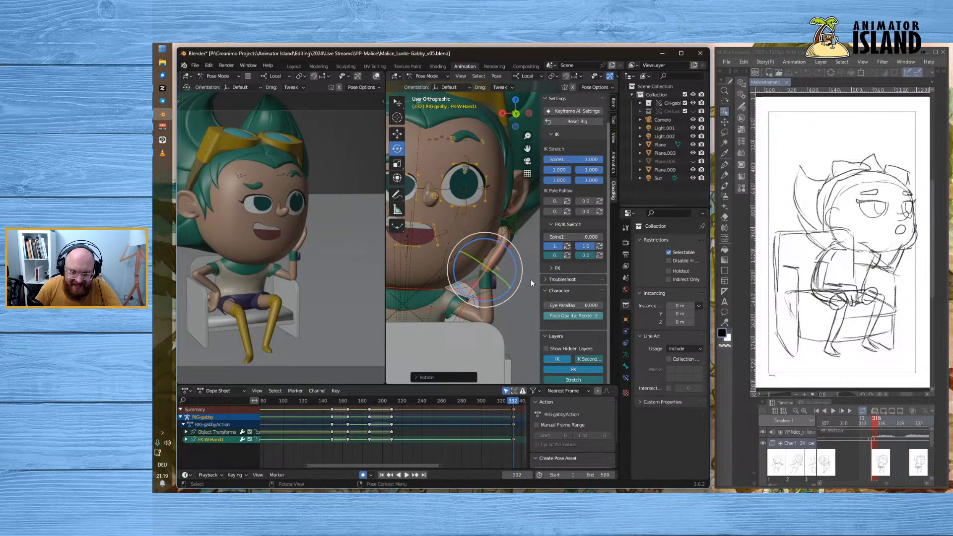
{"action": "left_click_drag", "start_coordinate": [510, 252], "coordinate": [517, 261]}
- Rotate the head bone FK-Head to tilt the head toward the supporting left hand
{"action": "left_click", "coordinate": [439, 292]}
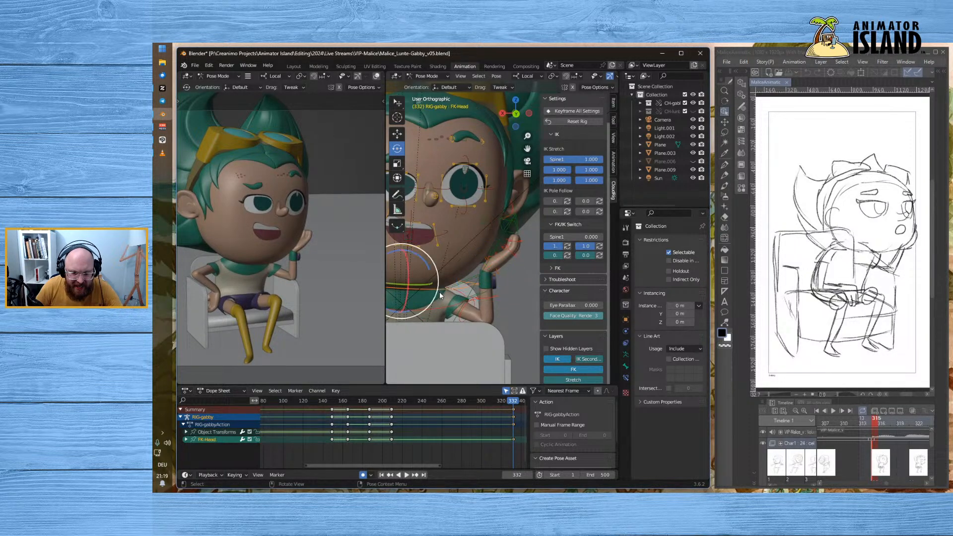
{"action": "scroll", "coordinate": [466, 287], "scroll_direction": "down", "scroll_amount": 2}
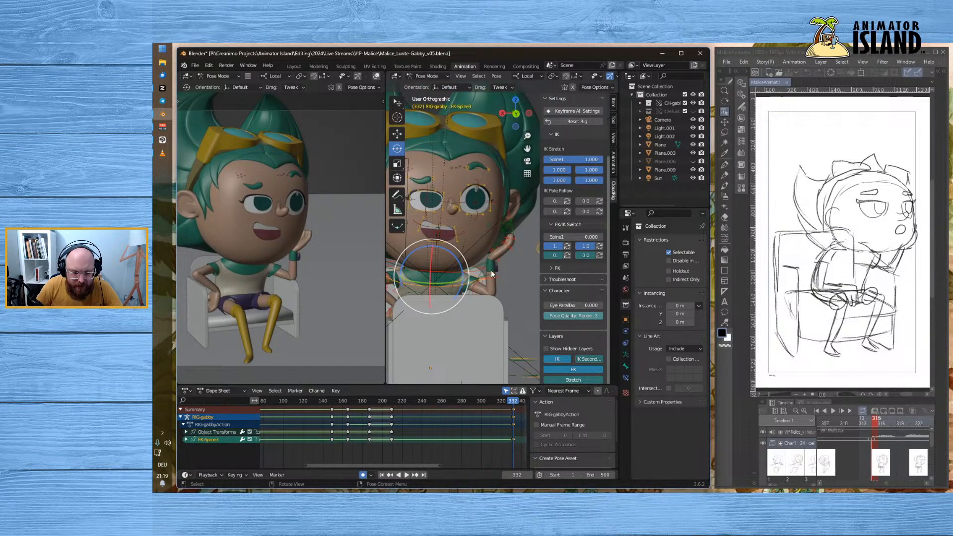
{"action": "scroll", "coordinate": [467, 282], "scroll_direction": "down", "scroll_amount": 2}
{"action": "scroll", "coordinate": [444, 261], "scroll_direction": "up", "scroll_amount": 2}
{"action": "left_click", "coordinate": [446, 271]}
{"action": "left_click_drag", "start_coordinate": [445, 236], "coordinate": [453, 244]}
{"action": "scroll", "coordinate": [494, 264], "scroll_direction": "up", "scroll_amount": 2}
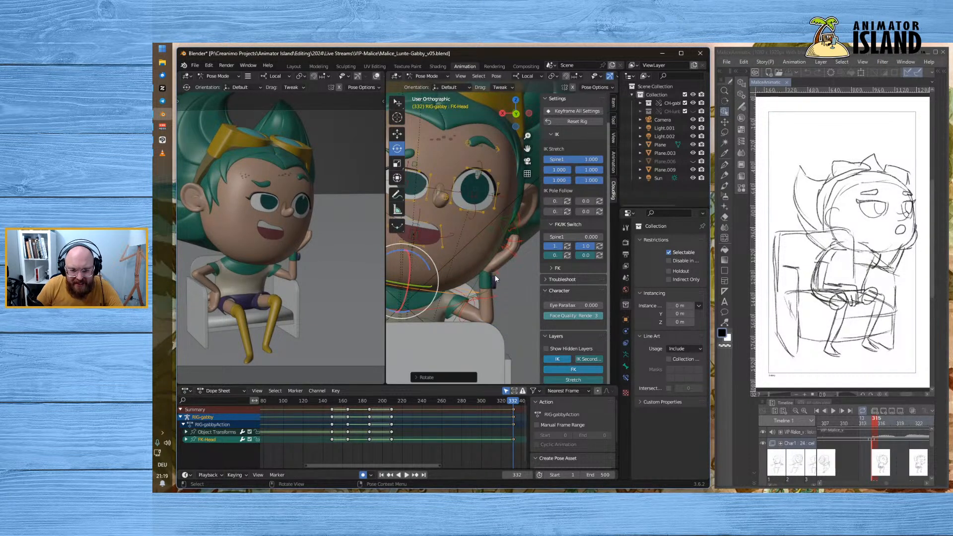
- Rotate the upper spine bone slightly to lean the torso toward the supporting left arm
{"action": "left_click", "coordinate": [497, 273]}
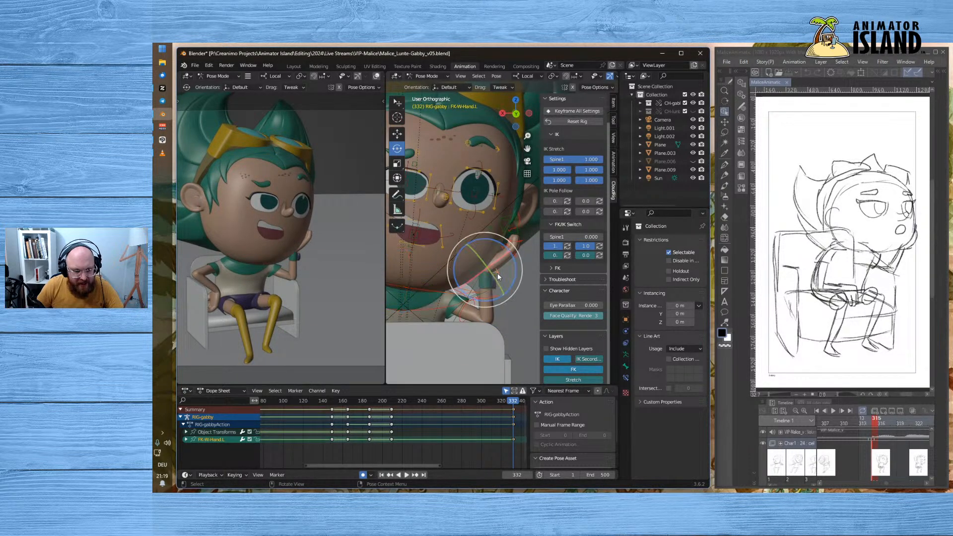
{"action": "scroll", "coordinate": [516, 305], "scroll_direction": "down", "scroll_amount": 2}
{"action": "left_click", "coordinate": [421, 287]}
{"action": "scroll", "coordinate": [470, 281], "scroll_direction": "down", "scroll_amount": 2}
{"action": "left_click_drag", "start_coordinate": [468, 237], "coordinate": [475, 241]}
{"action": "scroll", "coordinate": [508, 271], "scroll_direction": "up", "scroll_amount": 2}
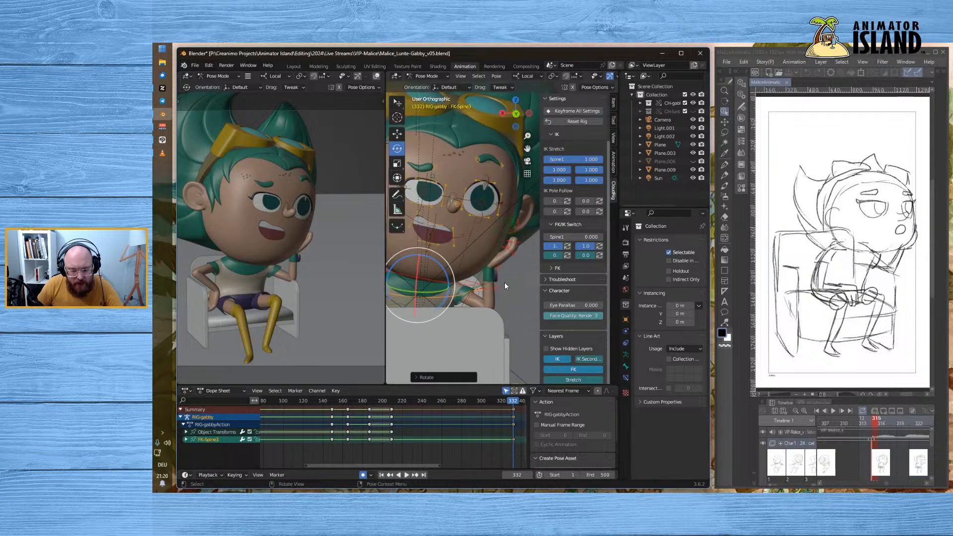
- Rotate the left upper arm bone FK-Upperarm.L to reposition the supporting elbow
{"action": "left_click", "coordinate": [465, 297]}
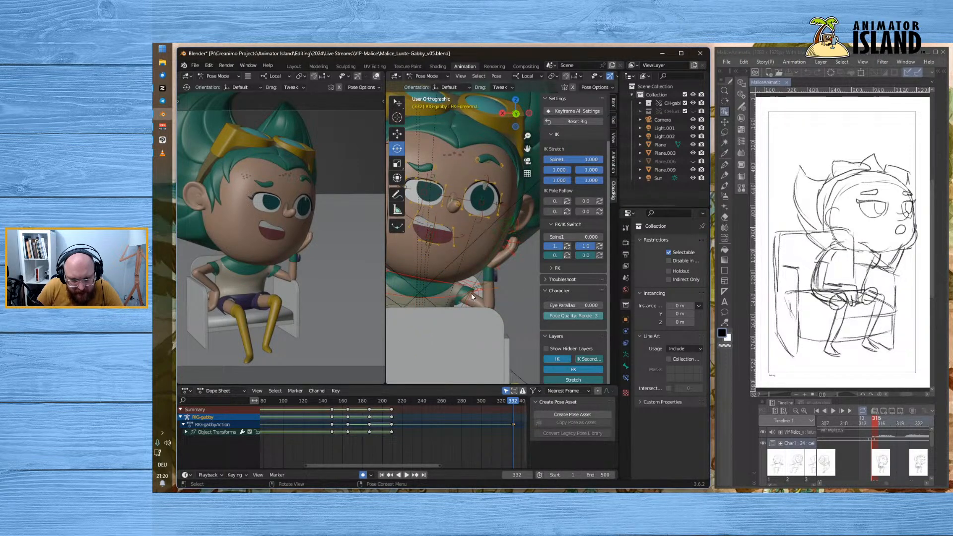
{"action": "scroll", "coordinate": [471, 293], "scroll_direction": "down", "scroll_amount": 4}
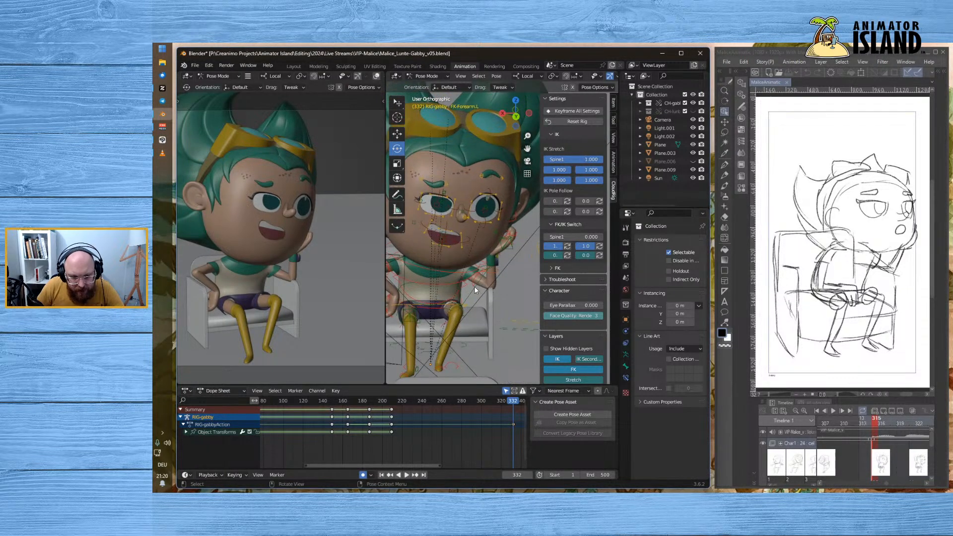
{"action": "left_click", "coordinate": [474, 282]}
{"action": "left_click_drag", "start_coordinate": [482, 254], "coordinate": [489, 285]}
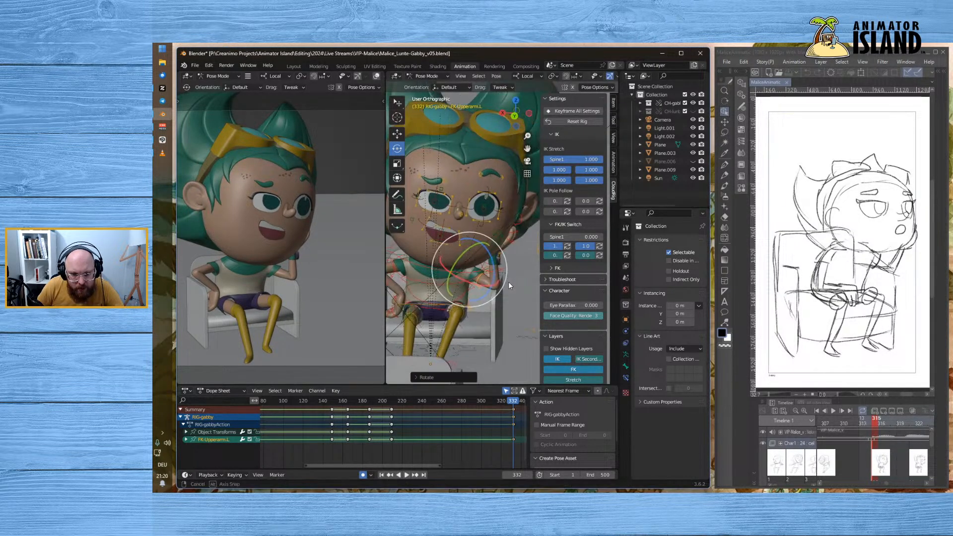
- Rotate the head more upright and readjust the left upper arm bone FK-Upperarm.L slightly
{"action": "left_click", "coordinate": [412, 261]}
{"action": "left_click_drag", "start_coordinate": [463, 237], "coordinate": [468, 234]}
{"action": "left_click", "coordinate": [479, 280]}
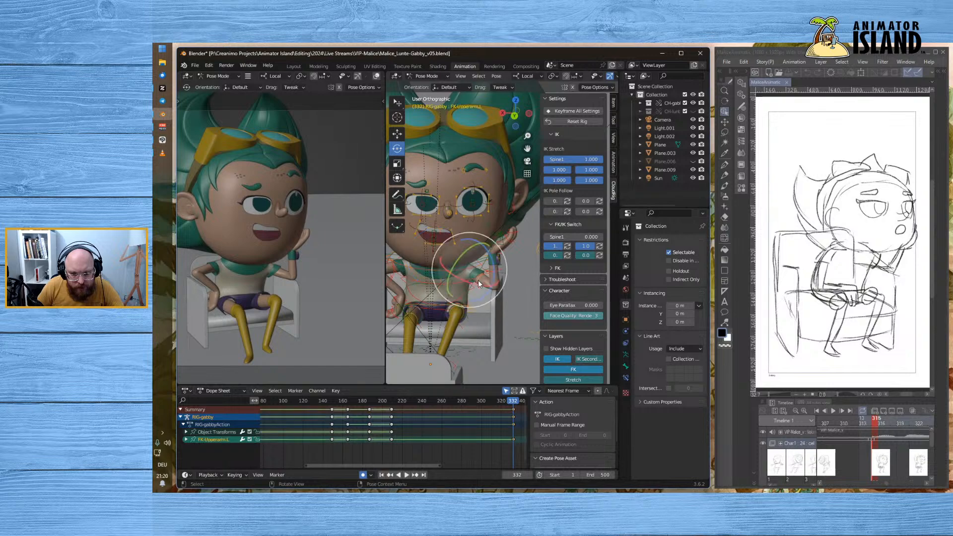
{"action": "left_click_drag", "start_coordinate": [475, 284], "coordinate": [478, 286]}
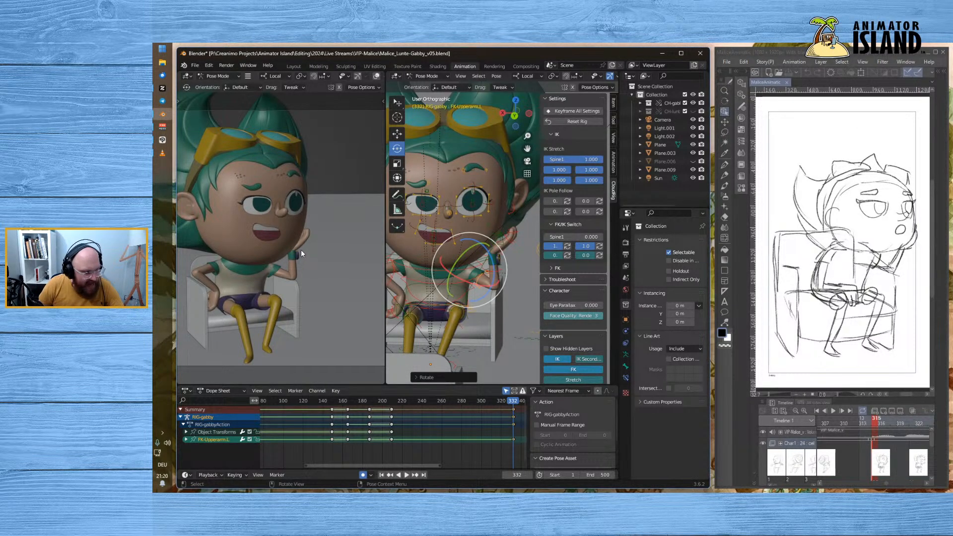
- Rotate the left hand bone FK-W-Hand.L about 14° locally to bring the palm back up against the cheek
{"action": "scroll", "coordinate": [510, 254], "scroll_direction": "up", "scroll_amount": 2}
{"action": "left_click", "coordinate": [501, 258]}
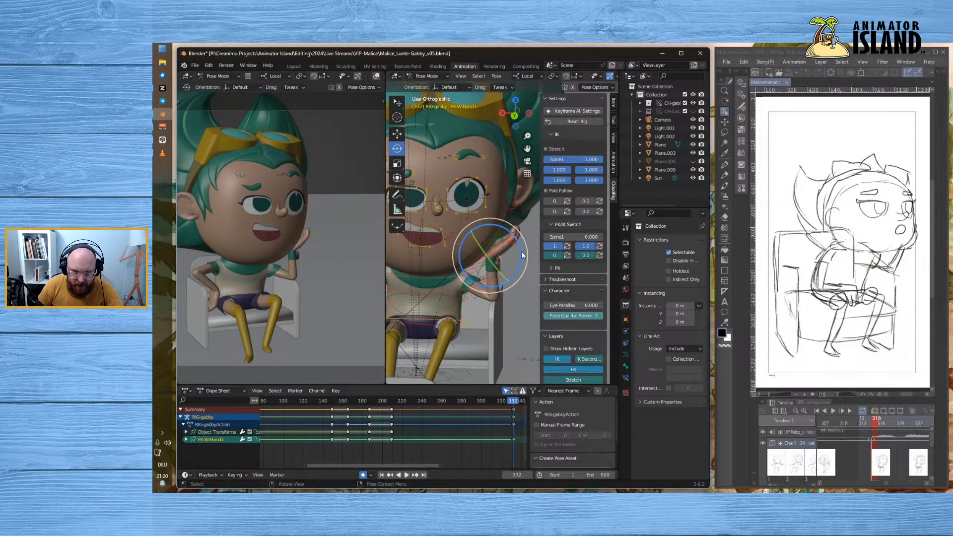
{"action": "key", "text": "r"}
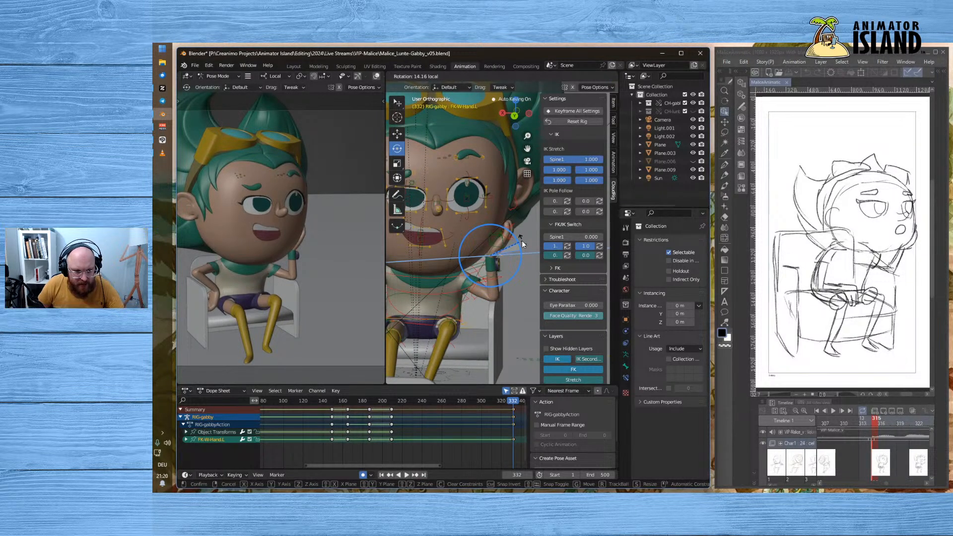
{"action": "left_click", "coordinate": [523, 242]}
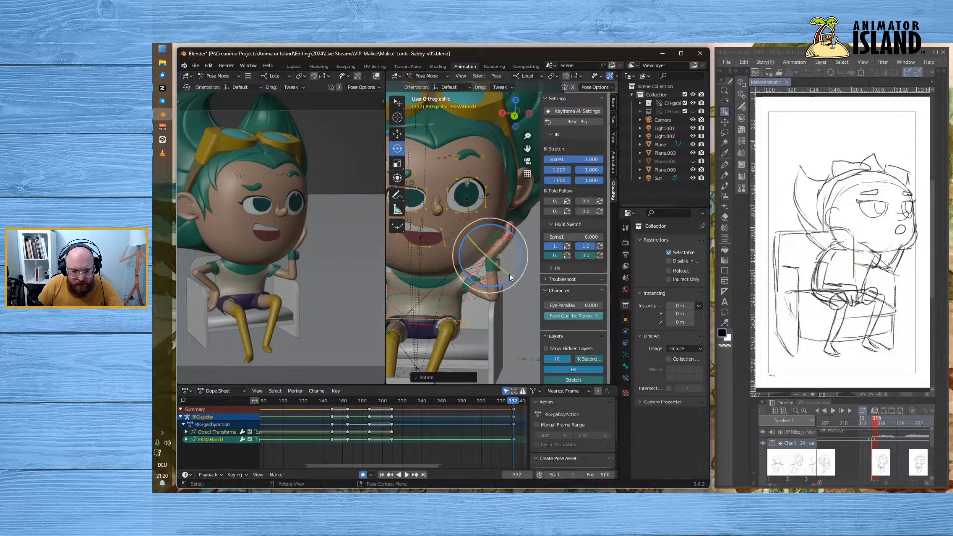
{"action": "middle_click_drag", "start_coordinate": [487, 258], "coordinate": [487, 302]}
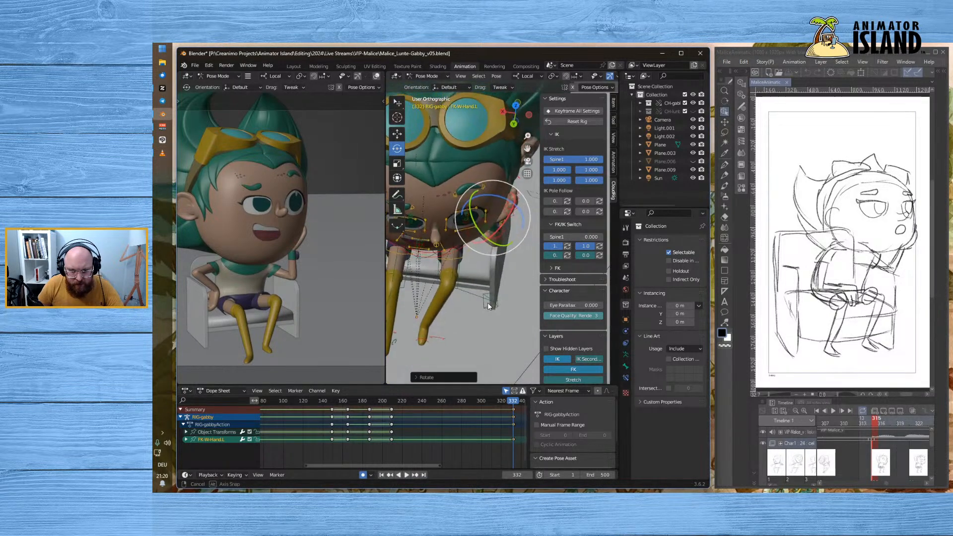
- Rotate the left hand bone FK-W-Hand.L and the left forearm bone FK-Forearm.L slightly to refine the hand's contact with the cheek
{"action": "mouse_move", "coordinate": [508, 213]}
{"action": "left_mouse_down"}
{"action": "mouse_move", "coordinate": [500, 237]}
{"action": "mouse_move", "coordinate": [511, 230]}
{"action": "left_mouse_up"}
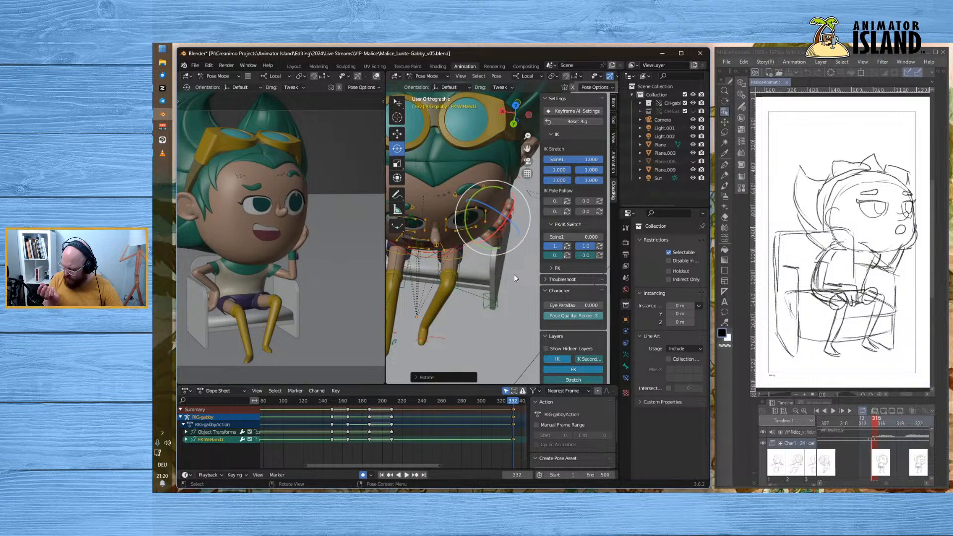
{"action": "scroll", "coordinate": [481, 246], "scroll_direction": "up", "scroll_amount": 4}
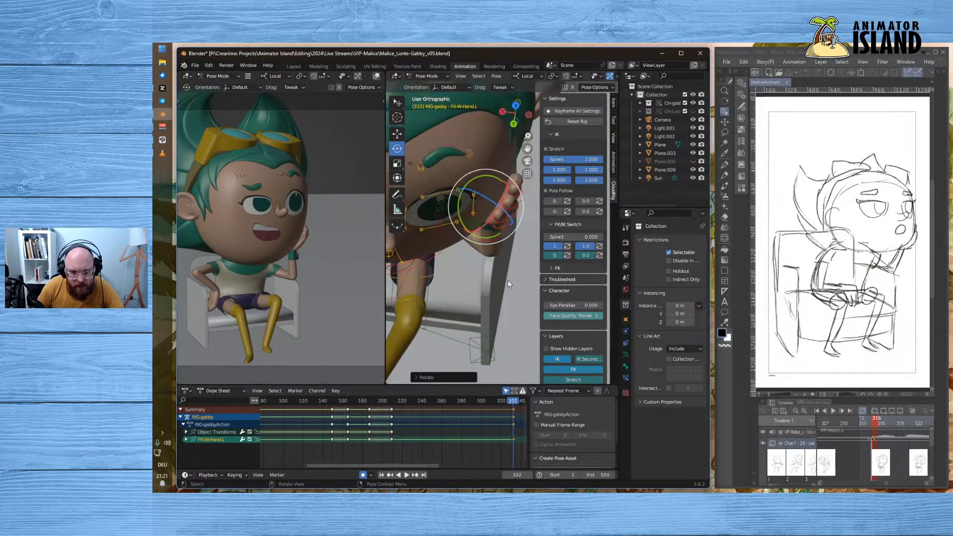
{"action": "left_click", "coordinate": [497, 238]}
{"action": "middle_click_drag", "start_coordinate": [487, 274], "coordinate": [483, 321]}
{"action": "mouse_move", "coordinate": [490, 331]}
{"action": "left_mouse_down"}
{"action": "mouse_move", "coordinate": [465, 346]}
{"action": "mouse_move", "coordinate": [492, 336]}
{"action": "left_mouse_up"}
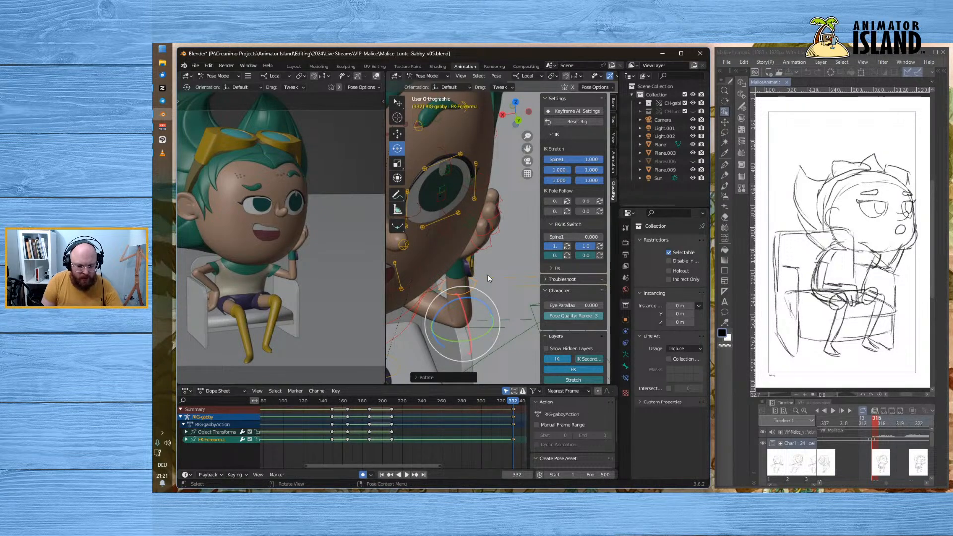
- Display the keyframes of all objects, move the pose keys from frame 332 to frame 315, and make 315 the current frame
{"action": "left_click", "coordinate": [506, 392]}
{"action": "left_click", "coordinate": [516, 416]}
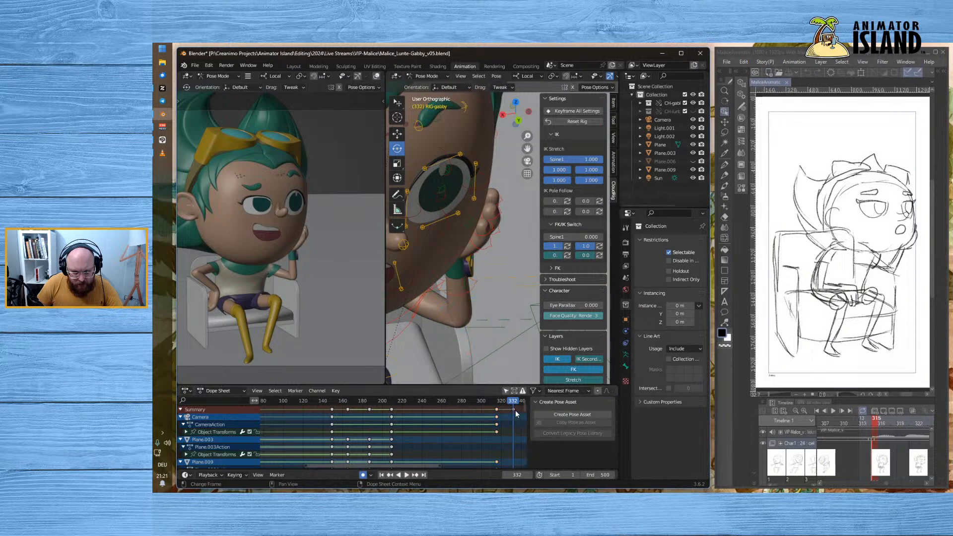
{"action": "left_click_drag", "start_coordinate": [514, 410], "coordinate": [496, 414]}
{"action": "left_click", "coordinate": [496, 401]}
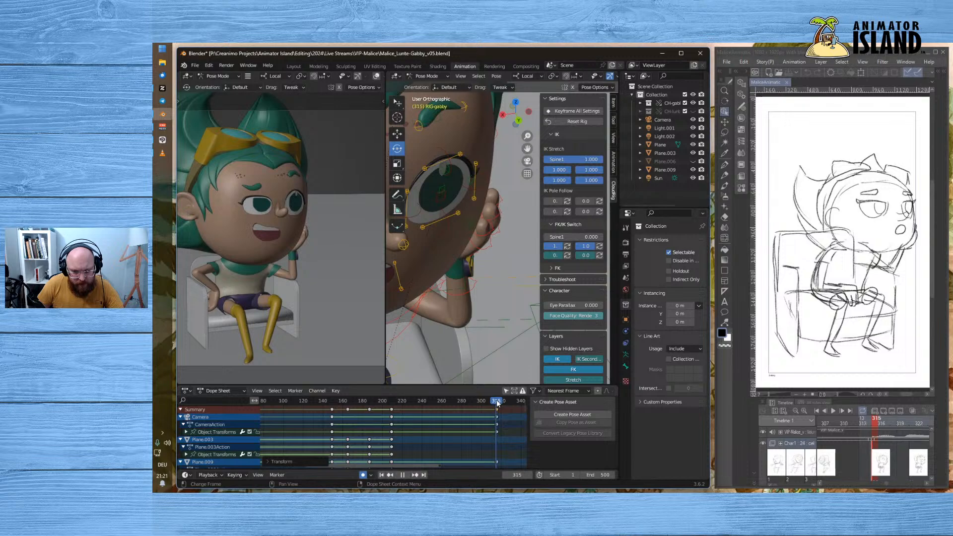
{"action": "left_click", "coordinate": [497, 401]}
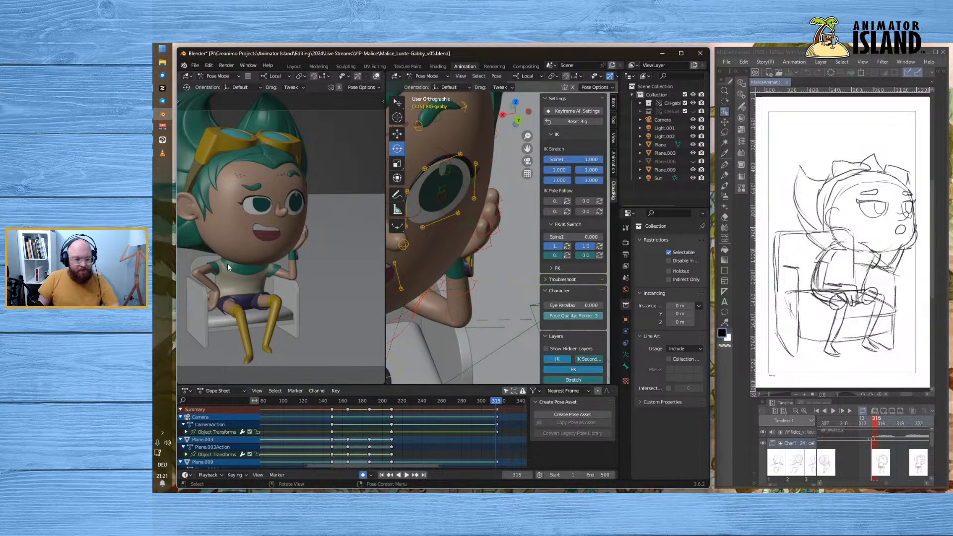
- Widen the posing viewport and reframe the camera view so the whole seated character fits in it
{"action": "scroll", "coordinate": [447, 312], "scroll_direction": "down", "scroll_amount": 5}
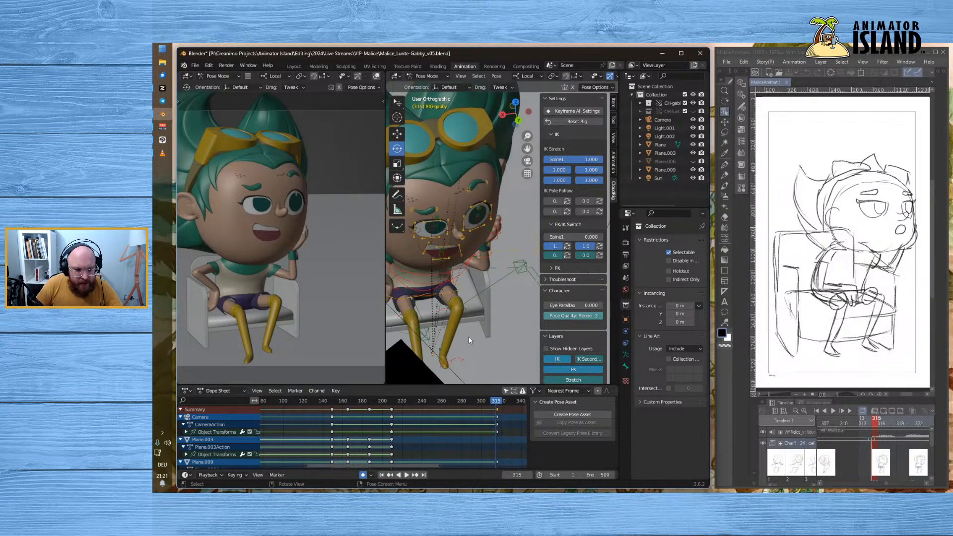
{"action": "middle_click_drag", "start_coordinate": [475, 338], "coordinate": [480, 281]}
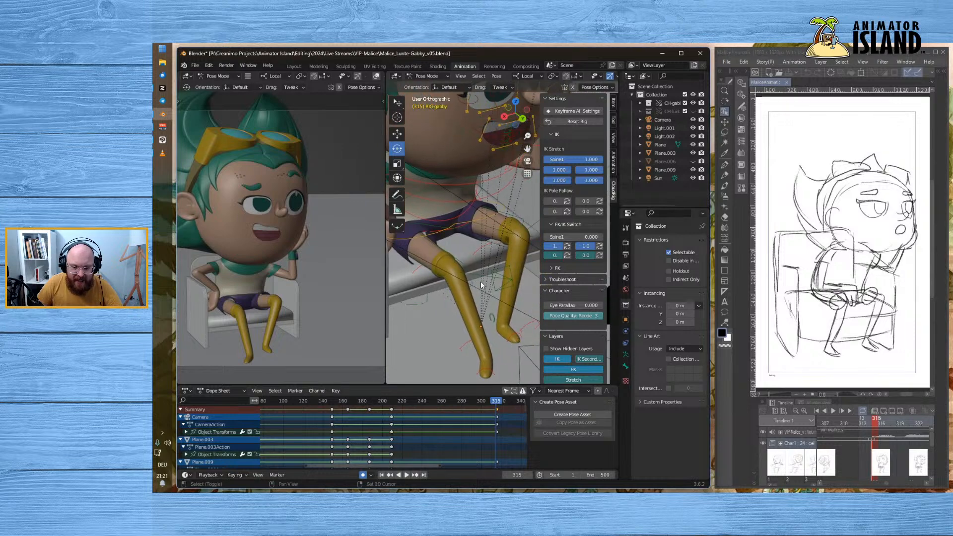
{"action": "left_click_drag", "start_coordinate": [384, 277], "coordinate": [353, 277]}
{"action": "middle_click_drag", "start_coordinate": [277, 270], "coordinate": [314, 277], "text": "shift"}
{"action": "scroll", "coordinate": [321, 274], "scroll_direction": "up", "scroll_amount": 1}
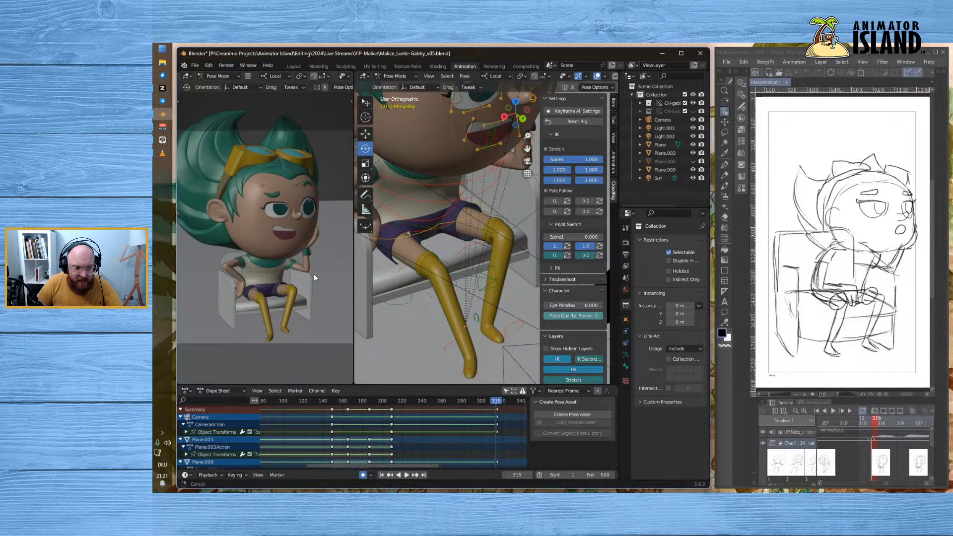
{"action": "left_click", "coordinate": [474, 376]}
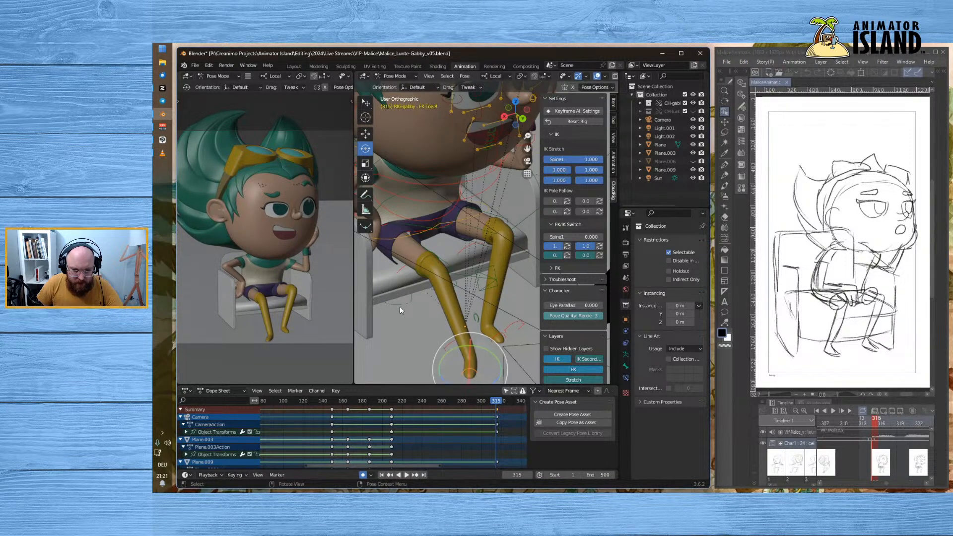
{"action": "middle_click_drag", "start_coordinate": [394, 306], "coordinate": [412, 308]}
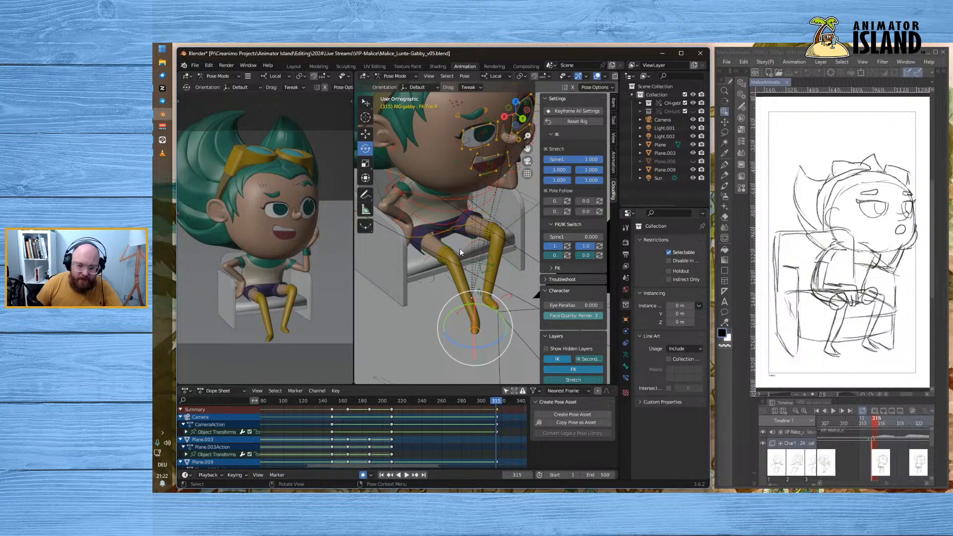
{"action": "middle_click_drag", "start_coordinate": [474, 252], "coordinate": [452, 257]}
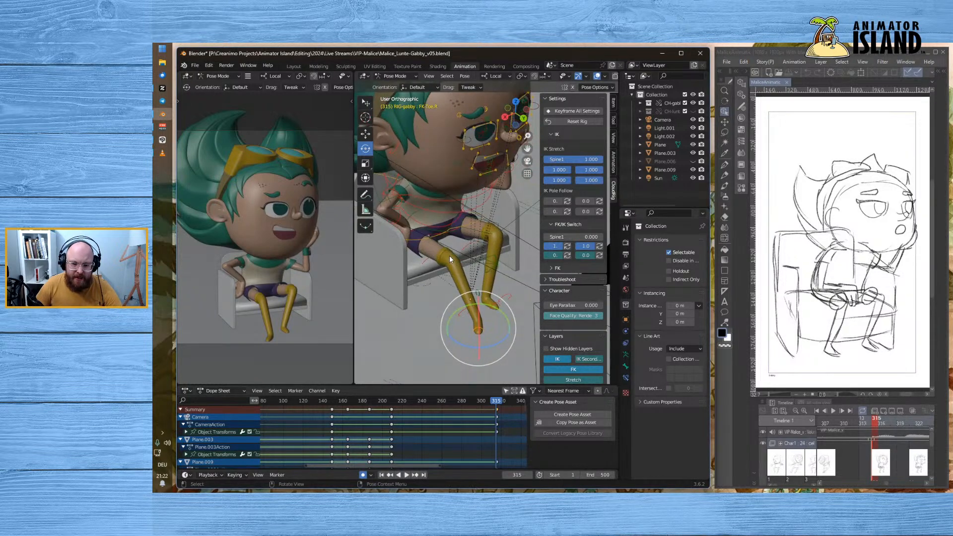
{"action": "left_click_drag", "start_coordinate": [498, 344], "coordinate": [532, 314]}
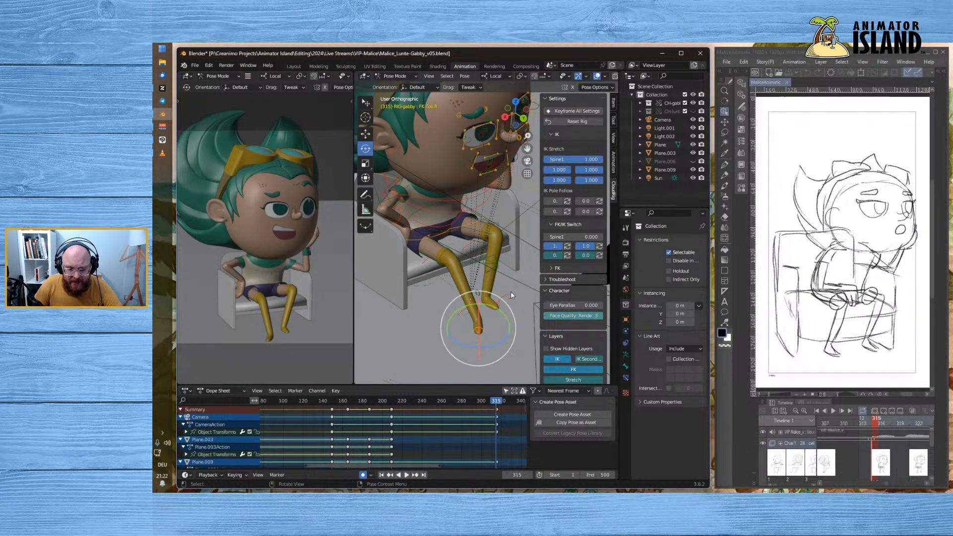
- Turn on X-ray display and rotate the right foot's IK master control to lay the foot flatter
{"action": "scroll", "coordinate": [566, 77], "scroll_direction": "down", "scroll_amount": 2}
{"action": "left_click", "coordinate": [570, 78]}
{"action": "left_click", "coordinate": [491, 322]}
{"action": "left_click", "coordinate": [489, 331]}
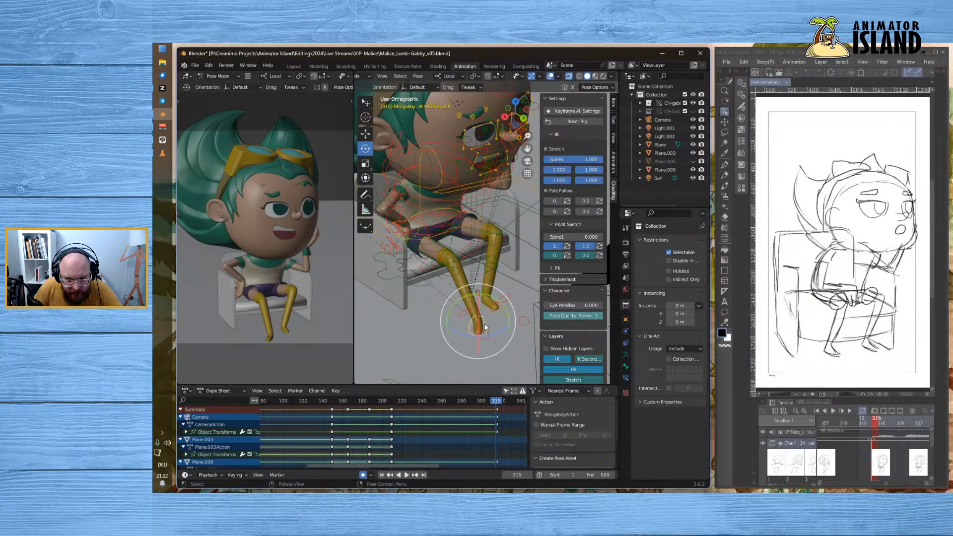
{"action": "left_click_drag", "start_coordinate": [494, 337], "coordinate": [539, 313]}
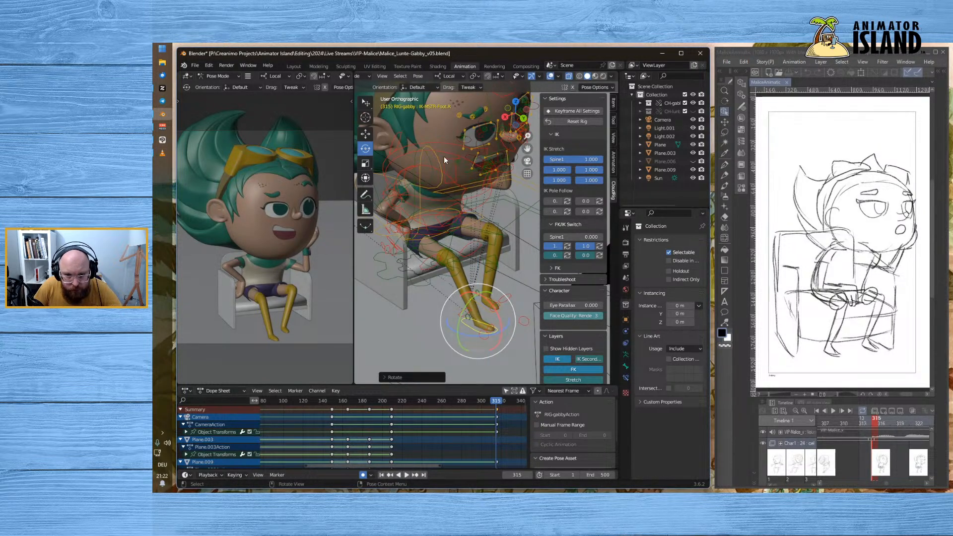
- Move the right foot's IK master control back beneath the knee and shift the left foot's IK master control slightly
{"action": "left_click", "coordinate": [365, 135]}
{"action": "left_click_drag", "start_coordinate": [480, 332], "coordinate": [446, 321]}
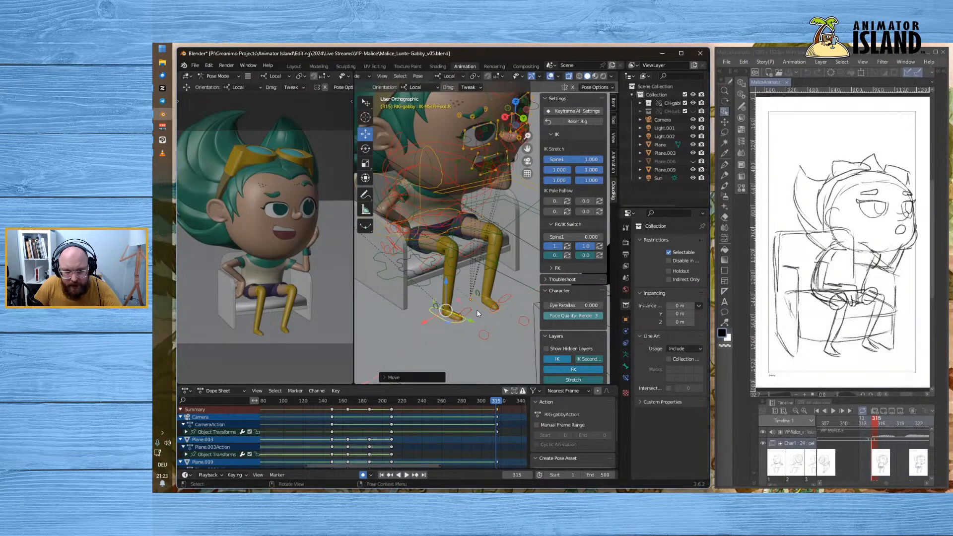
{"action": "left_click", "coordinate": [480, 304]}
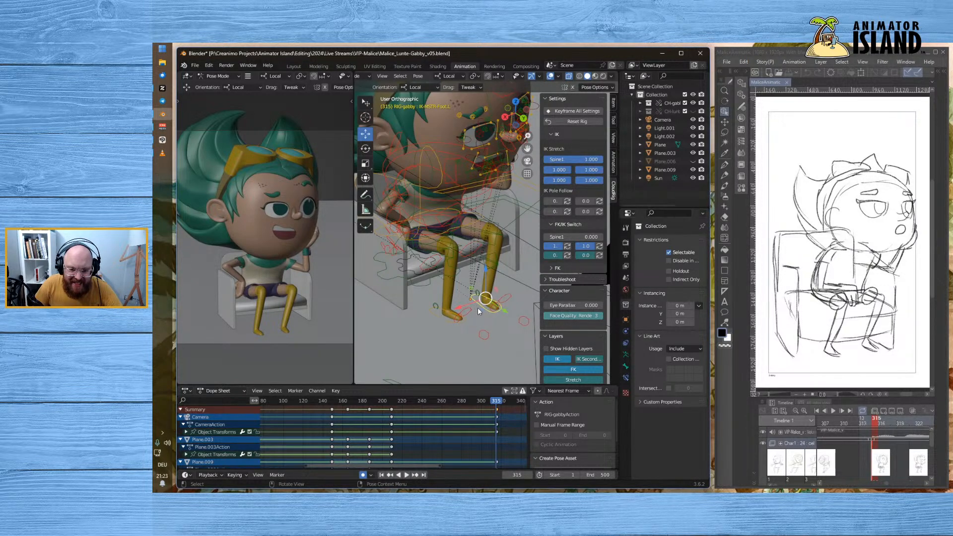
{"action": "left_click_drag", "start_coordinate": [482, 304], "coordinate": [490, 293]}
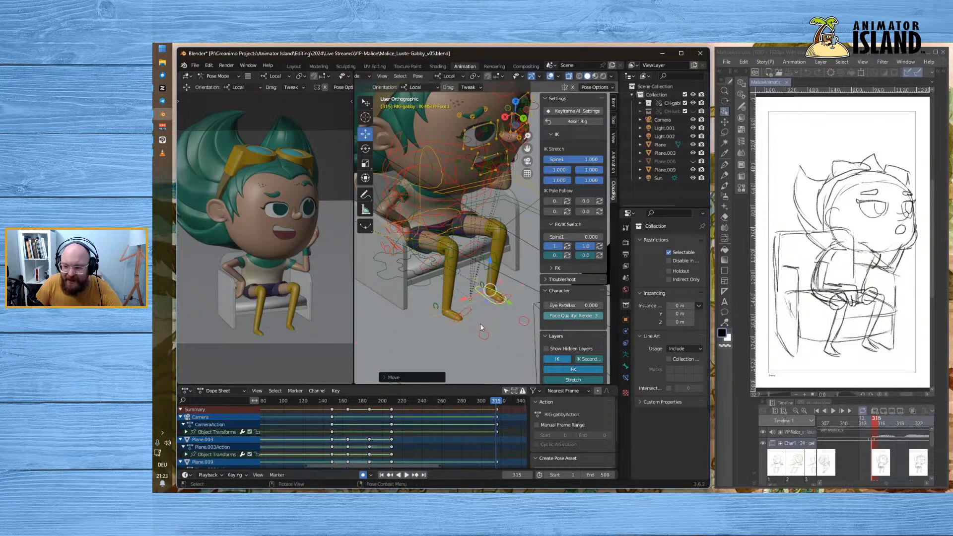
- Rotate the right and left foot IK master controls to adjust the direction of both feet
{"action": "left_click", "coordinate": [442, 320]}
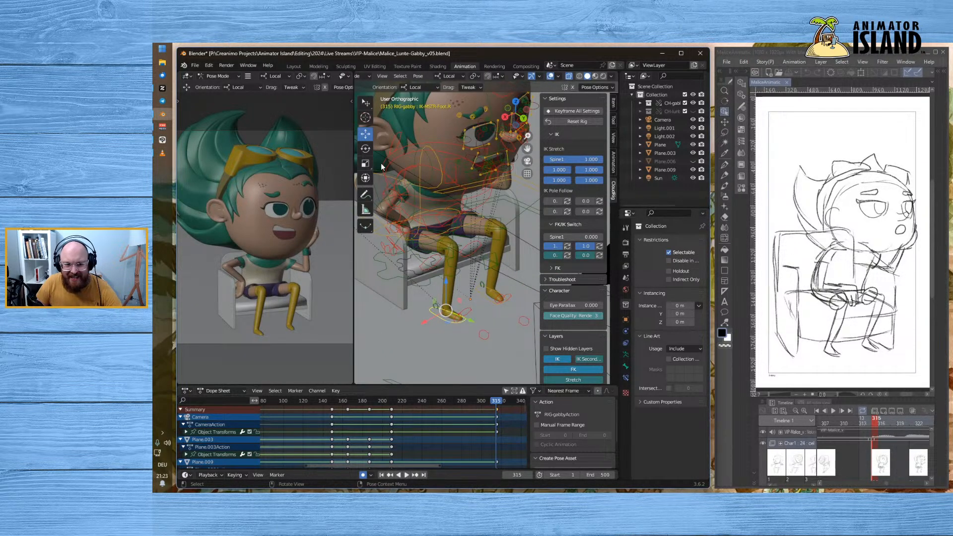
{"action": "left_click", "coordinate": [365, 148]}
{"action": "left_click_drag", "start_coordinate": [442, 323], "coordinate": [389, 335]}
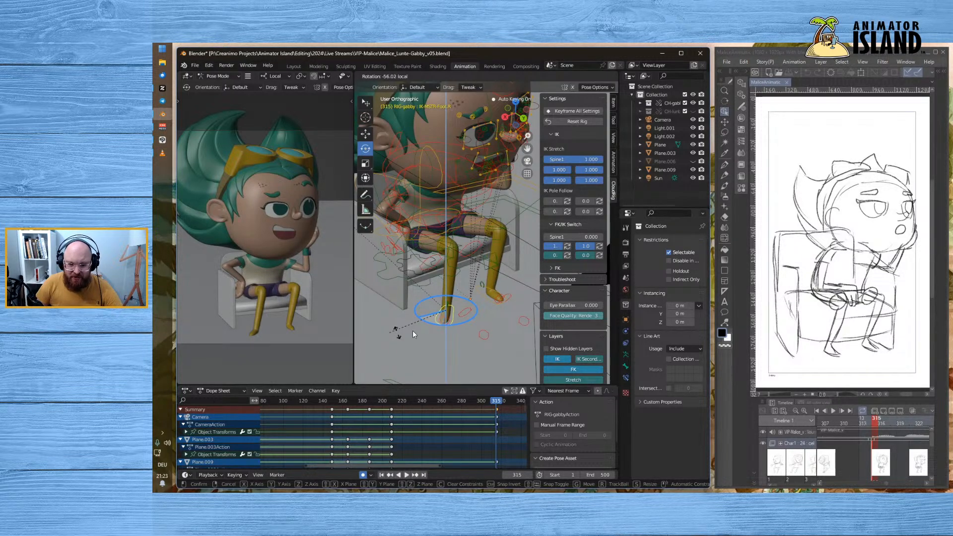
{"action": "left_click", "coordinate": [446, 327]}
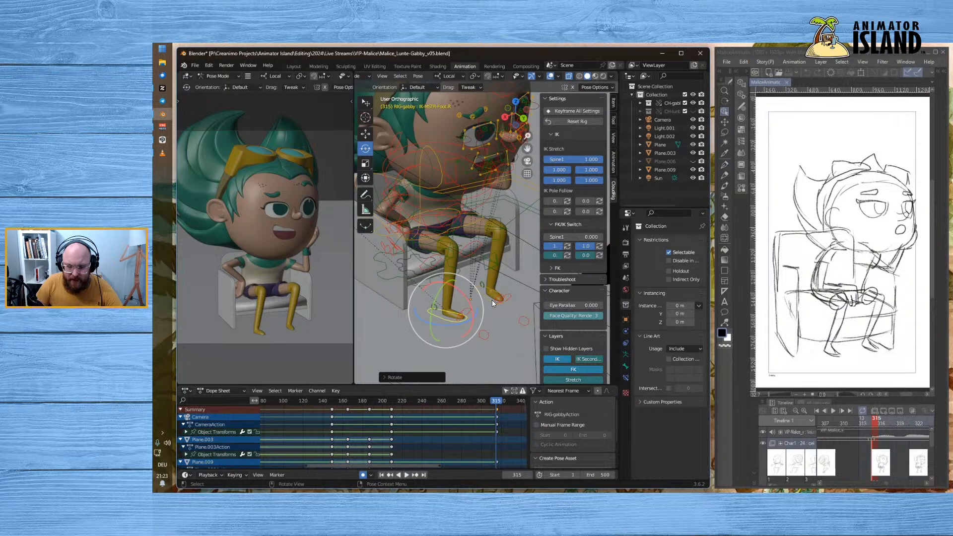
{"action": "left_click", "coordinate": [487, 300]}
{"action": "left_click_drag", "start_coordinate": [488, 307], "coordinate": [491, 311]}
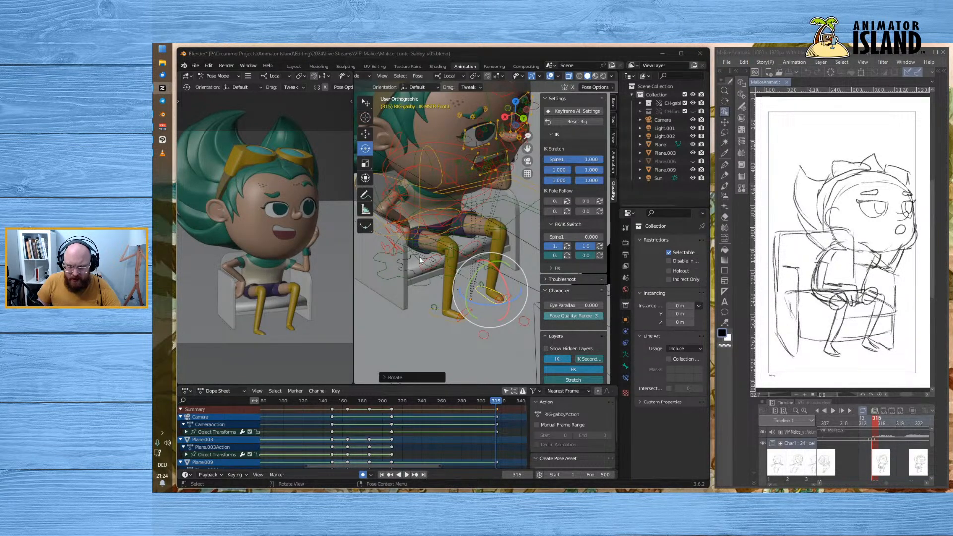
- Turn off X-ray display while framing the right arm and shoulder for posing
{"action": "middle_click_drag", "start_coordinate": [404, 197], "coordinate": [425, 195]}
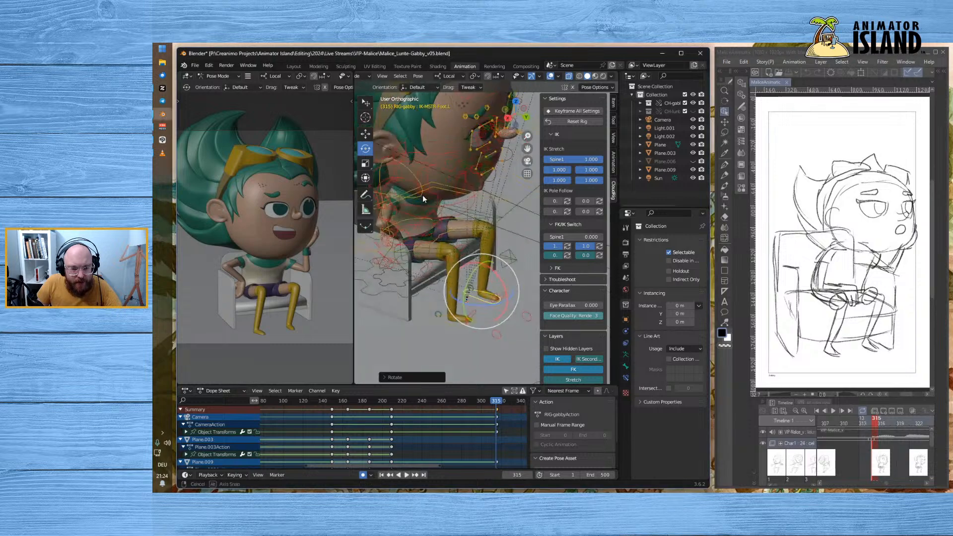
{"action": "left_click", "coordinate": [395, 213]}
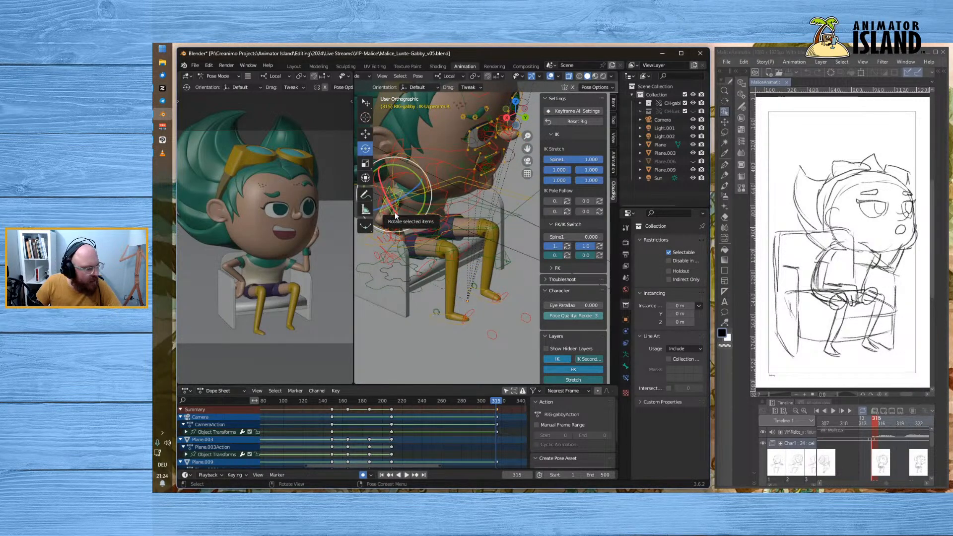
{"action": "left_click_drag", "start_coordinate": [403, 212], "coordinate": [386, 214]}
{"action": "middle_click_drag", "start_coordinate": [386, 215], "coordinate": [503, 235]}
{"action": "left_click", "coordinate": [569, 76]}
{"action": "scroll", "coordinate": [457, 194], "scroll_direction": "up", "scroll_amount": 2}
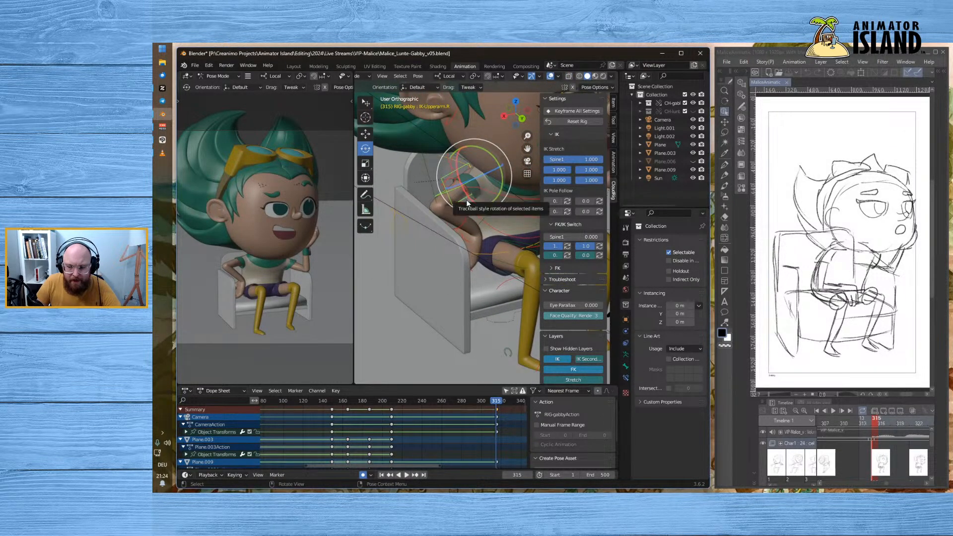
- Rotate the right upper arm bone FK-Upperarm.R to bring the arm forward off the armrest
{"action": "left_click", "coordinate": [466, 199]}
{"action": "left_click_drag", "start_coordinate": [467, 203], "coordinate": [459, 175]}
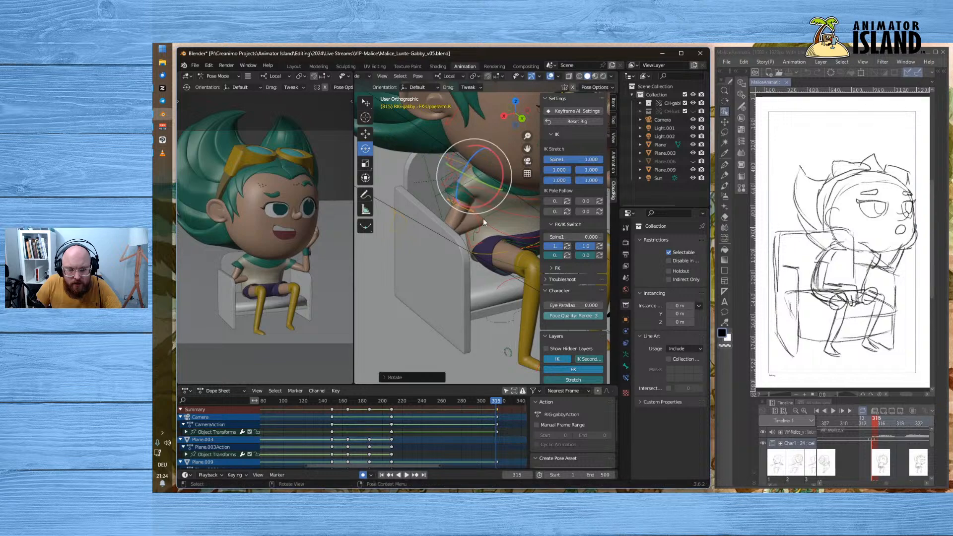
{"action": "mouse_move", "coordinate": [496, 233]}
{"action": "middle_mouse_down"}
{"action": "mouse_move", "coordinate": [464, 223]}
{"action": "mouse_move", "coordinate": [483, 222]}
{"action": "middle_mouse_up"}
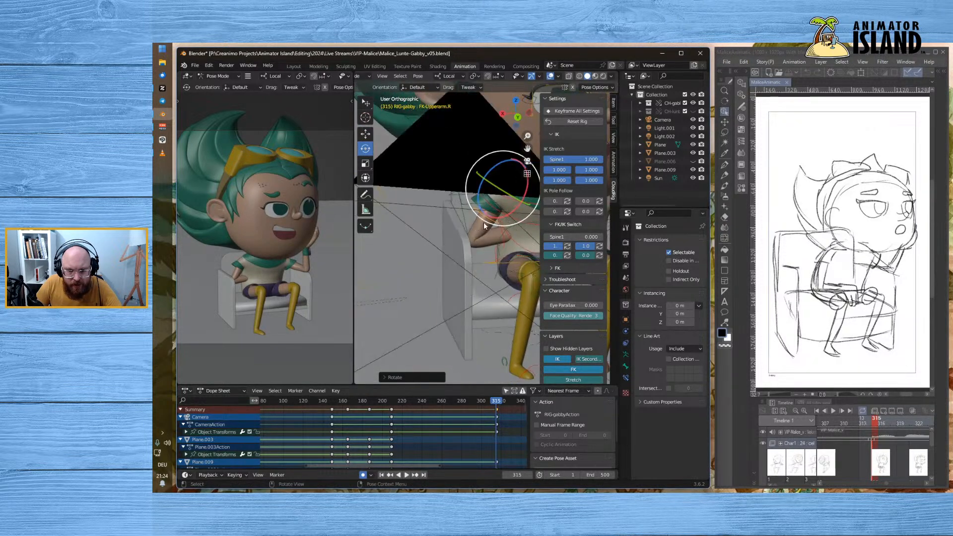
{"action": "left_click_drag", "start_coordinate": [506, 219], "coordinate": [512, 212]}
{"action": "middle_click_drag", "start_coordinate": [483, 204], "coordinate": [474, 248]}
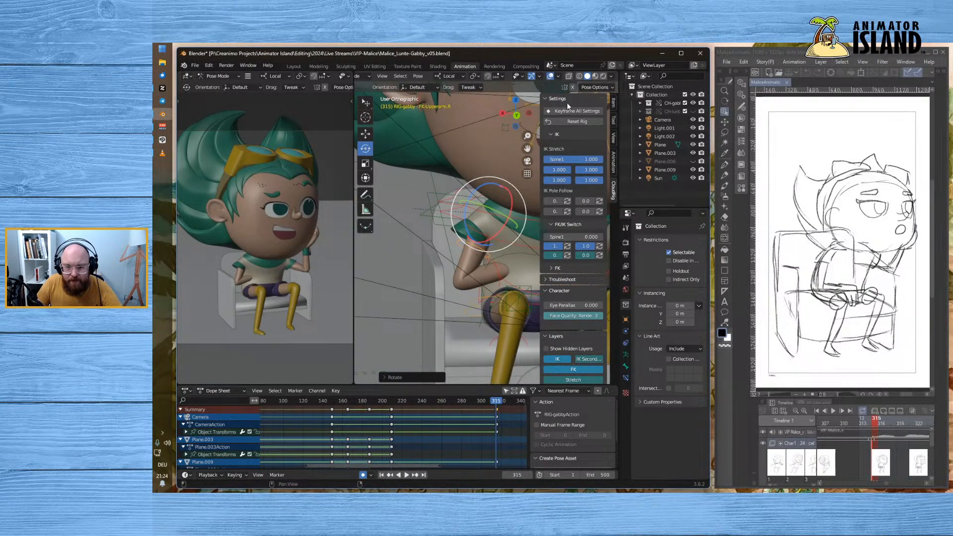
- Set the X, Y and Z rotation of the right upper arm bone FK-Upperarm.R to 0°
{"action": "left_click", "coordinate": [614, 103]}
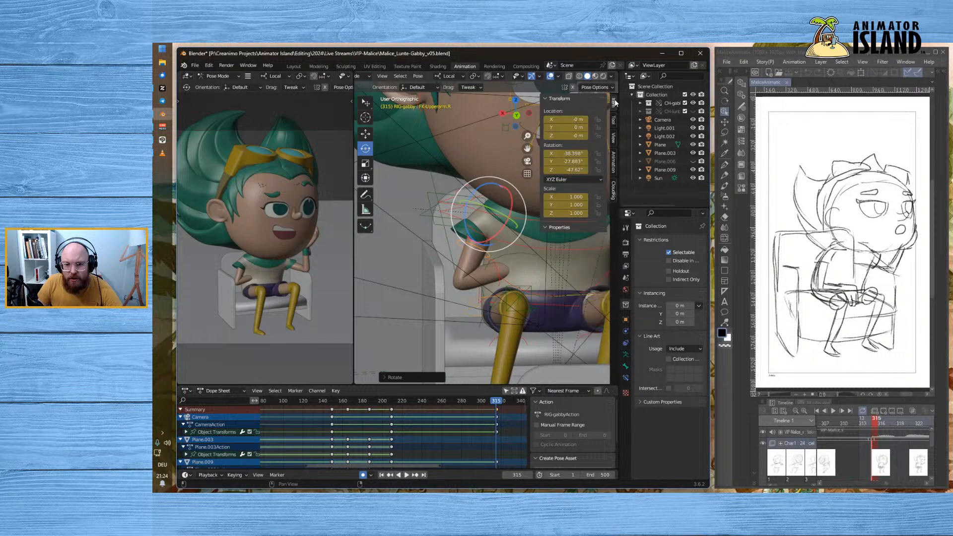
{"action": "left_click", "coordinate": [568, 153]}
{"action": "type", "text": "0"}
{"action": "key", "text": "Tab"}
{"action": "type", "text": "0"}
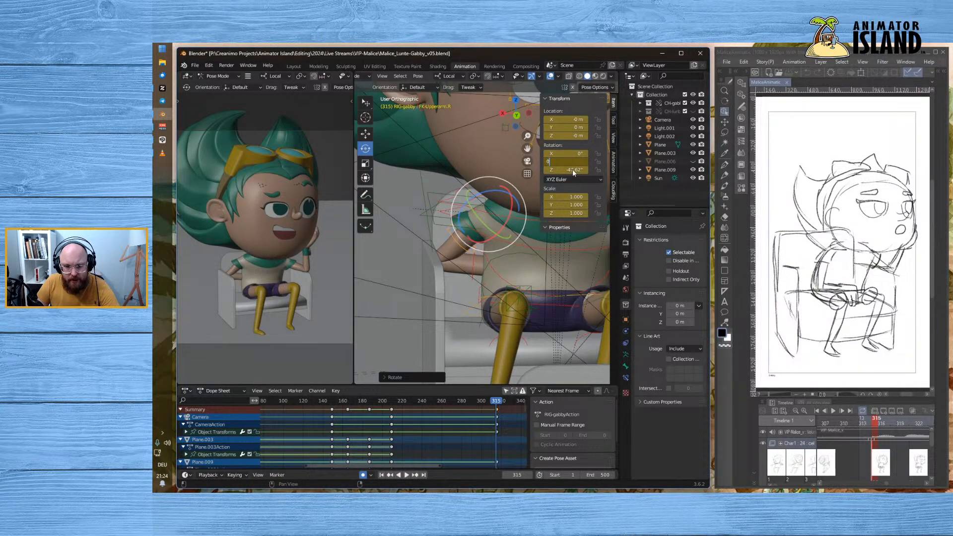
{"action": "key", "text": "Tab"}
{"action": "type", "text": "0"}
{"action": "key", "text": "Return"}
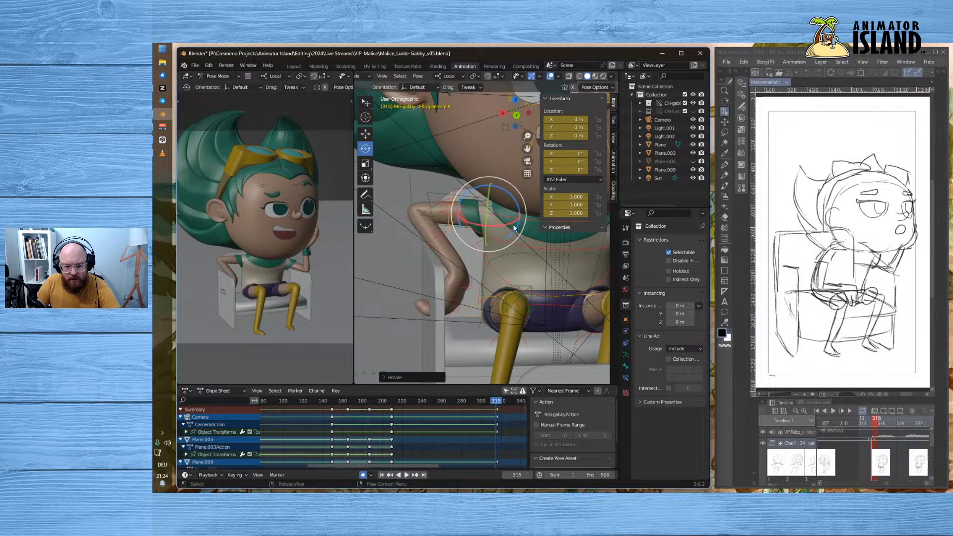
- Rotate FK-Upperarm.R down beside the torso to about -50° in X and -65° in Z, bringing the forearm across the lap
{"action": "left_click_drag", "start_coordinate": [484, 188], "coordinate": [472, 211]}
{"action": "key", "text": "ctrl+z"}
{"action": "middle_click_drag", "start_coordinate": [463, 248], "coordinate": [456, 189]}
{"action": "left_click_drag", "start_coordinate": [456, 190], "coordinate": [457, 150]}
{"action": "left_click_drag", "start_coordinate": [457, 130], "coordinate": [463, 226]}
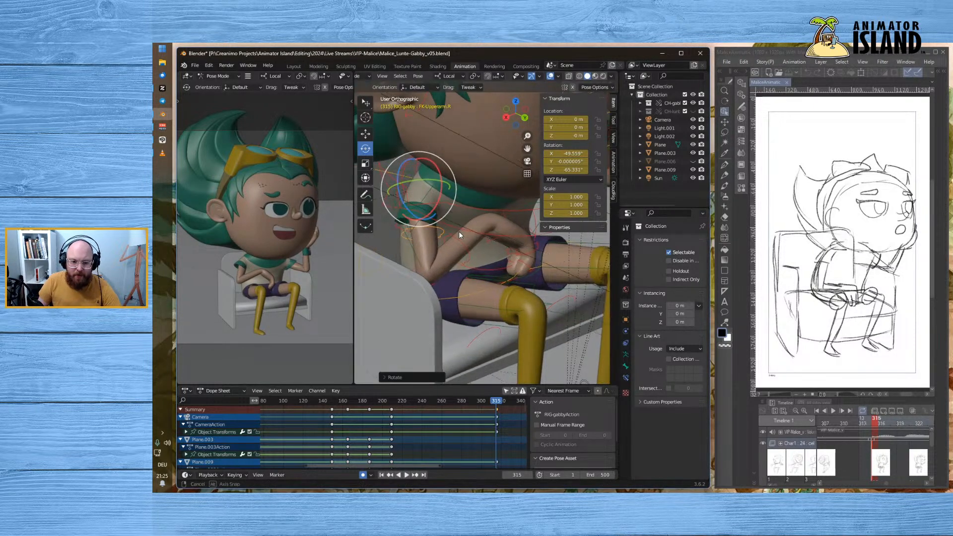
- Set the X, Y and Z rotation of the right forearm bone FK-Forearm.R to 0°
{"action": "middle_click_drag", "start_coordinate": [459, 231], "coordinate": [447, 232]}
{"action": "left_click", "coordinate": [452, 222]}
{"action": "left_click", "coordinate": [451, 223]}
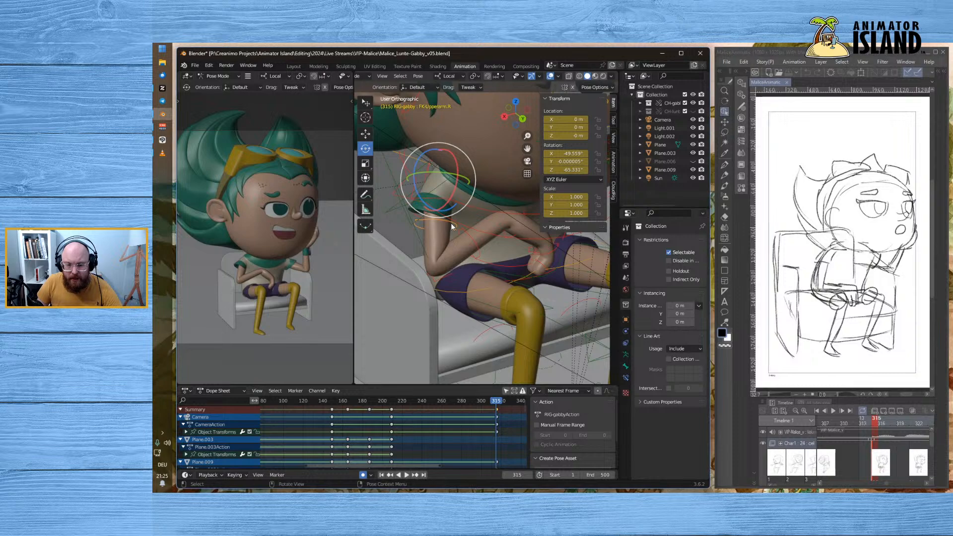
{"action": "left_click", "coordinate": [477, 244]}
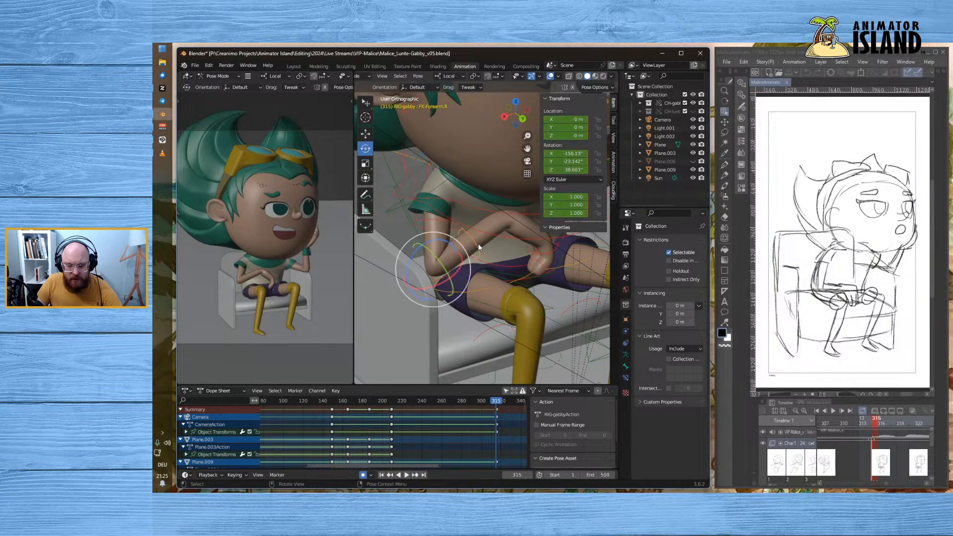
{"action": "left_click", "coordinate": [576, 153]}
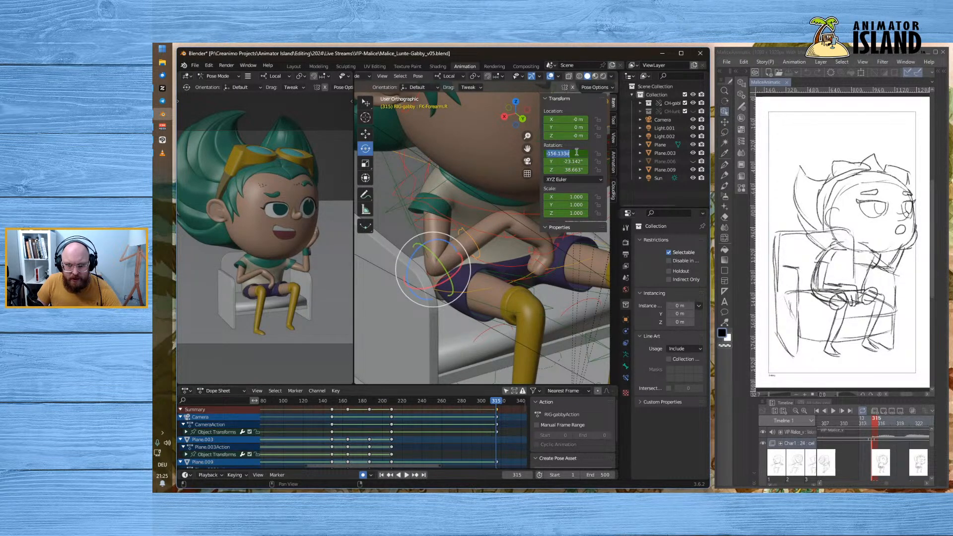
{"action": "type", "text": "0"}
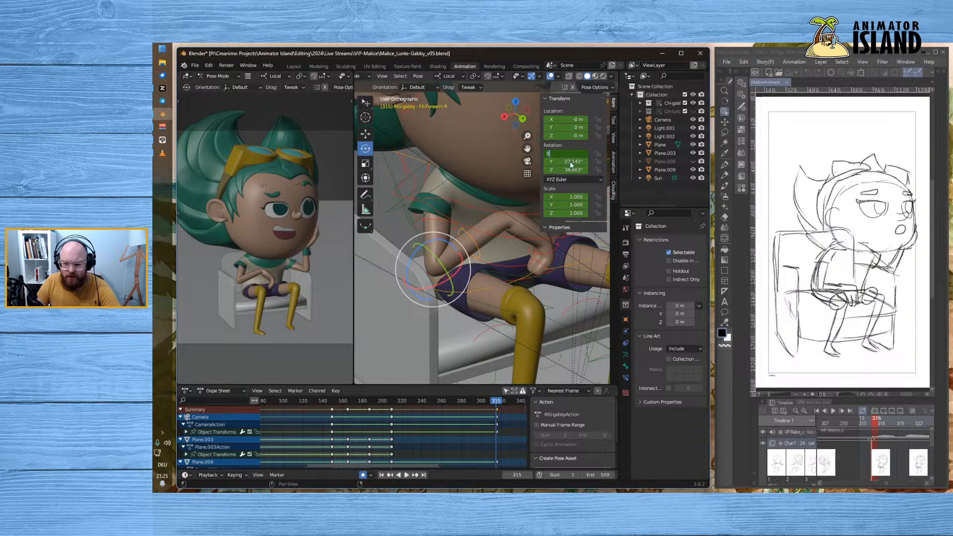
{"action": "key", "text": "Tab"}
{"action": "type", "text": "0"}
{"action": "key", "text": "Tab"}
{"action": "type", "text": "0"}
{"action": "key", "text": "Return"}
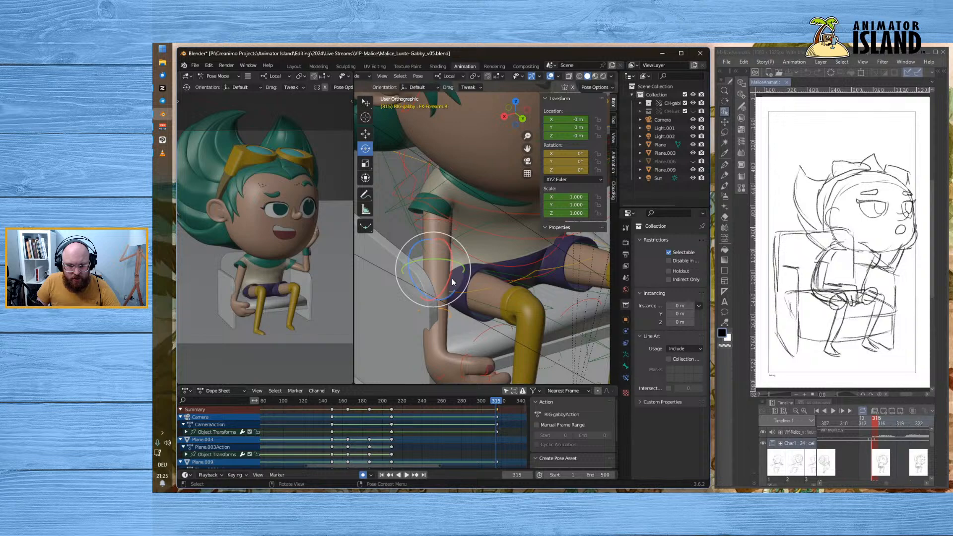
- Rotate FK-Forearm.R to about -140° in X, -50° in Y and 57° in Z, laying the forearm across the thigh
{"action": "mouse_move", "coordinate": [450, 281]}
{"action": "left_mouse_down"}
{"action": "mouse_move", "coordinate": [463, 236]}
{"action": "mouse_move", "coordinate": [445, 301]}
{"action": "mouse_move", "coordinate": [441, 277]}
{"action": "left_mouse_up"}
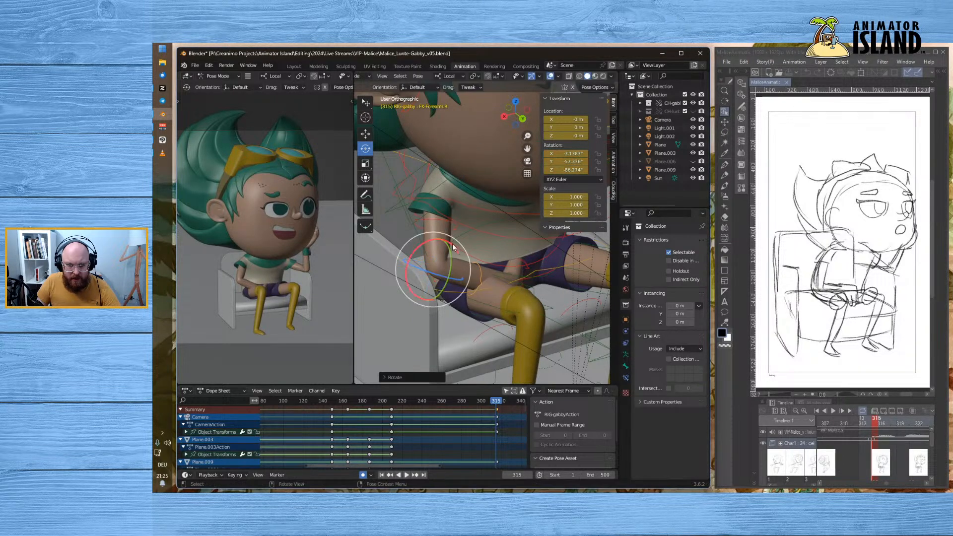
{"action": "left_click_drag", "start_coordinate": [454, 245], "coordinate": [422, 246]}
{"action": "left_click_drag", "start_coordinate": [465, 274], "coordinate": [440, 229]}
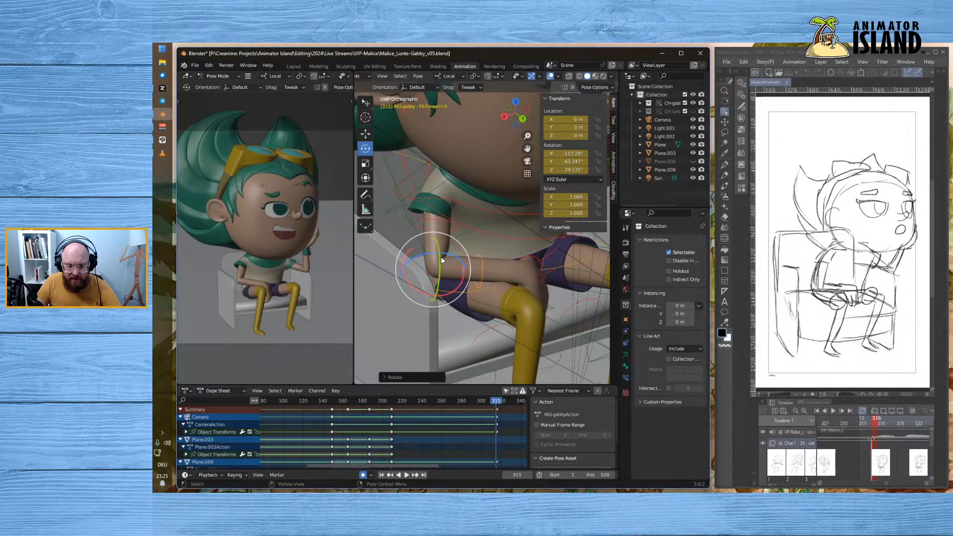
{"action": "left_click_drag", "start_coordinate": [442, 267], "coordinate": [443, 251]}
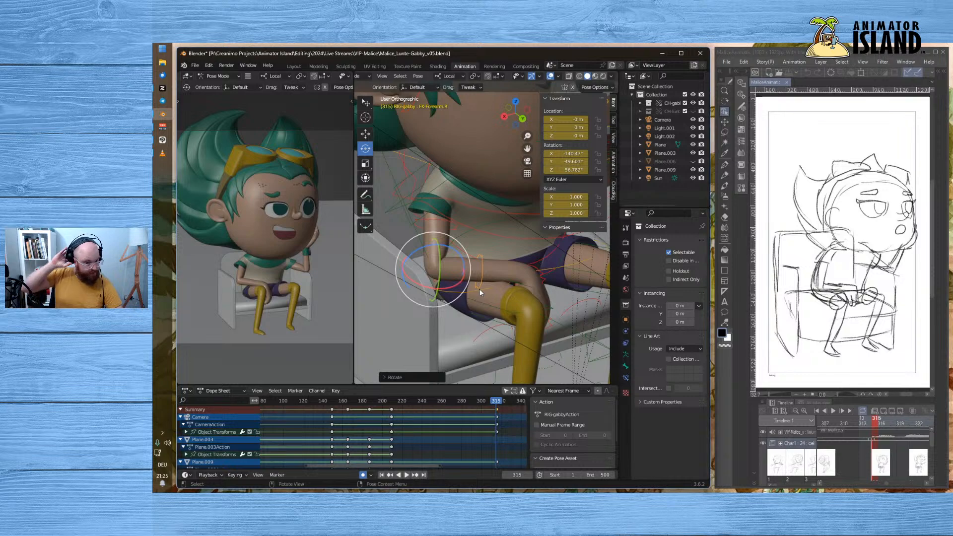
- Rotate the right hand bone FK-W-Hand.R to about -38.5° in Z so the hand hangs between the knees
{"action": "scroll", "coordinate": [491, 293], "scroll_direction": "up", "scroll_amount": 2}
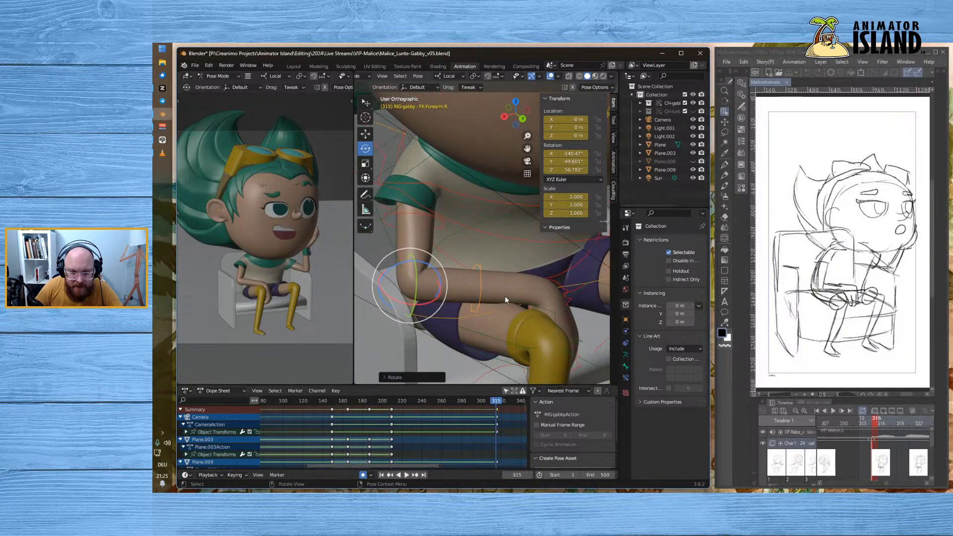
{"action": "left_click", "coordinate": [558, 284]}
{"action": "scroll", "coordinate": [561, 297], "scroll_direction": "down", "scroll_amount": 1}
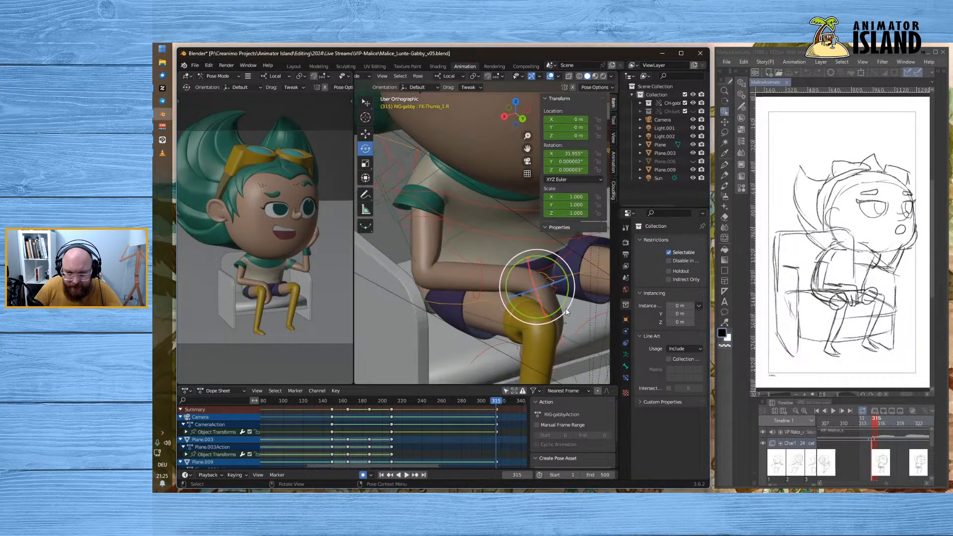
{"action": "middle_click_drag", "start_coordinate": [561, 308], "coordinate": [499, 309], "text": "shift"}
{"action": "left_click_drag", "start_coordinate": [483, 272], "coordinate": [513, 281]}
{"action": "left_click", "coordinate": [494, 297]}
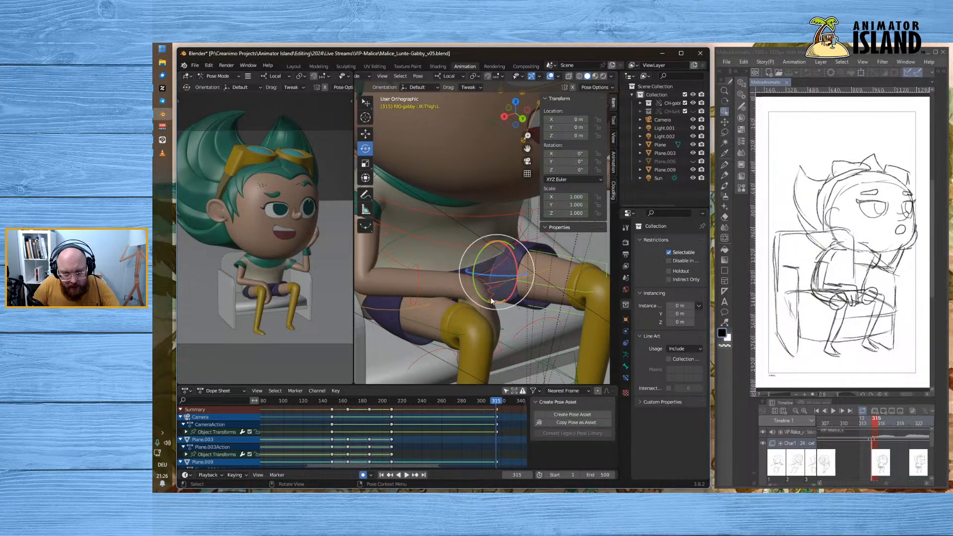
{"action": "left_click", "coordinate": [491, 297]}
{"action": "middle_click_drag", "start_coordinate": [528, 299], "coordinate": [502, 312]}
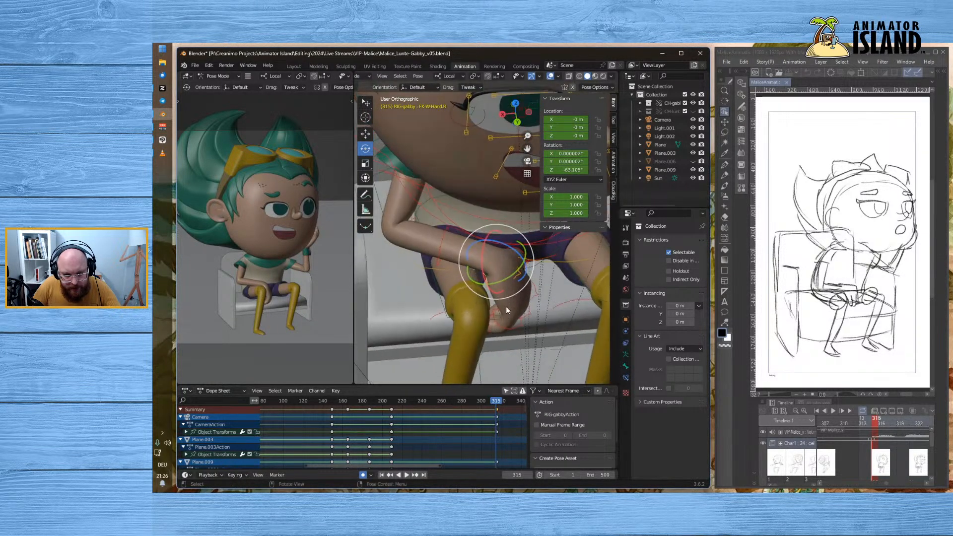
{"action": "mouse_move", "coordinate": [512, 252]}
{"action": "left_mouse_down"}
{"action": "mouse_move", "coordinate": [506, 242]}
{"action": "mouse_move", "coordinate": [499, 250]}
{"action": "left_mouse_up"}
{"action": "middle_click_drag", "start_coordinate": [499, 249], "coordinate": [516, 305]}
{"action": "scroll", "coordinate": [531, 325], "scroll_direction": "up", "scroll_amount": 4}
{"action": "scroll", "coordinate": [532, 325], "scroll_direction": "down", "scroll_amount": 4}
- Twist FK-W-Hand.R to about 11.4° in Y, leaving its X rotation at 0°
{"action": "left_click_drag", "start_coordinate": [505, 213], "coordinate": [469, 242]}
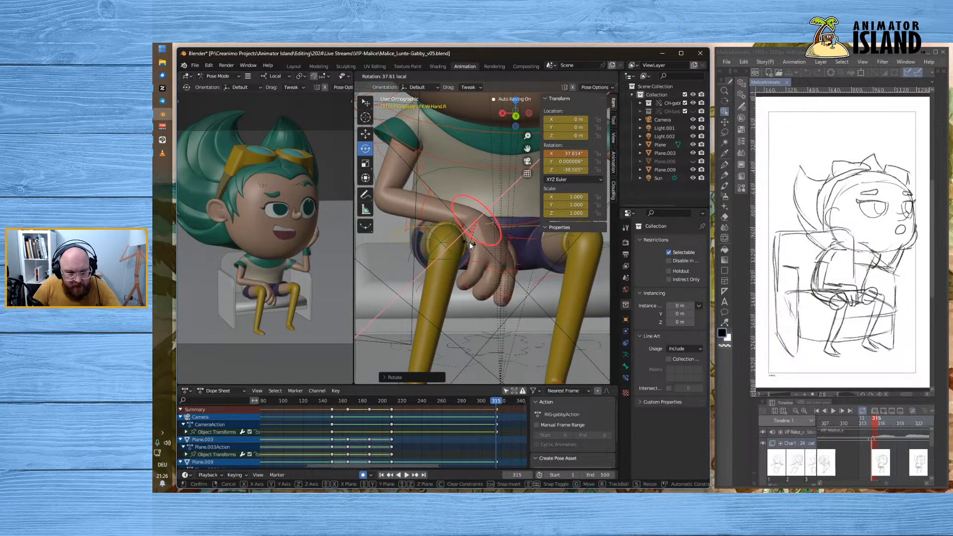
{"action": "right_click", "coordinate": [469, 242]}
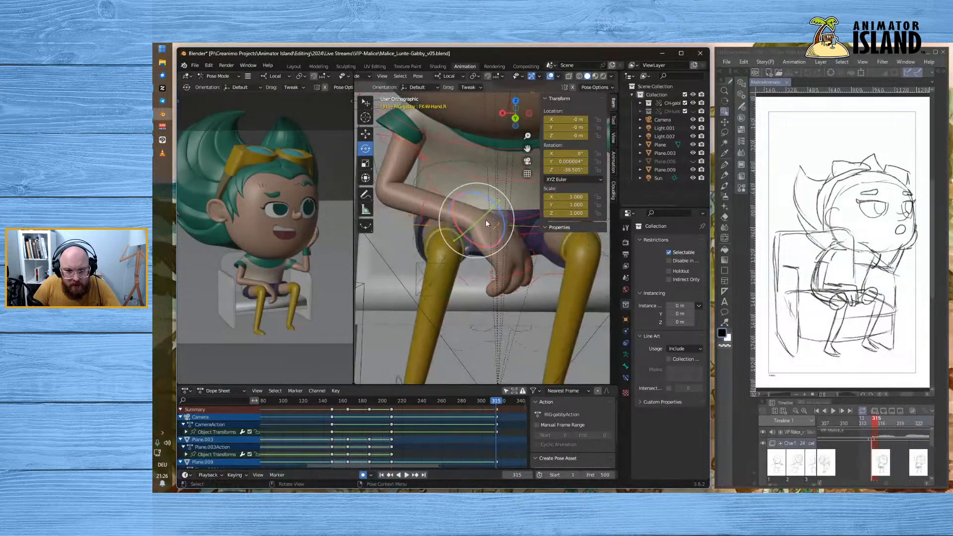
{"action": "mouse_move", "coordinate": [484, 218]}
{"action": "left_mouse_down"}
{"action": "mouse_move", "coordinate": [474, 225]}
{"action": "mouse_move", "coordinate": [486, 221]}
{"action": "left_mouse_up"}
{"action": "right_click", "coordinate": [483, 219]}
{"action": "mouse_move", "coordinate": [489, 258]}
{"action": "middle_mouse_down"}
{"action": "mouse_move", "coordinate": [442, 249]}
{"action": "mouse_move", "coordinate": [500, 251]}
{"action": "mouse_move", "coordinate": [518, 265]}
{"action": "mouse_move", "coordinate": [478, 260]}
{"action": "middle_mouse_up"}
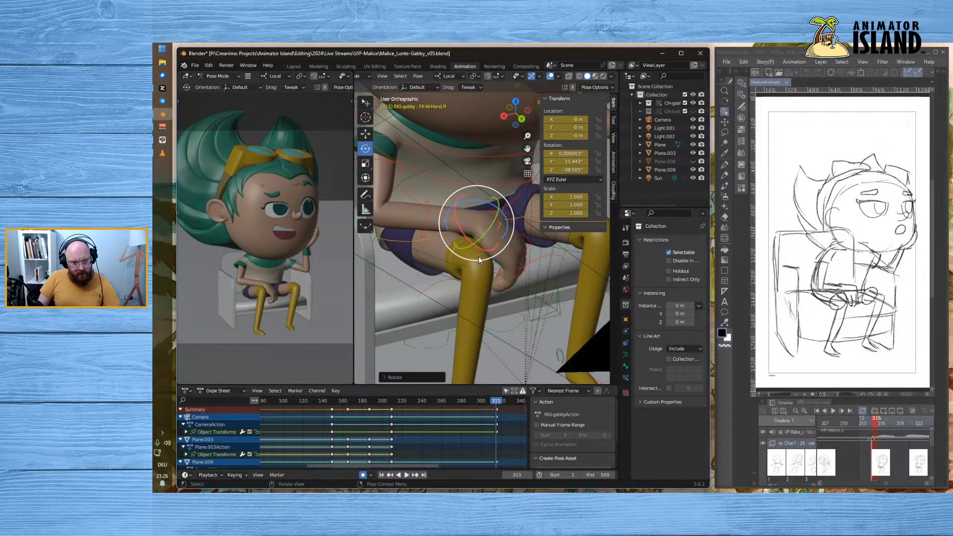
- Play the animation from frame 199 and enlarge the camera view to check the shot
{"action": "left_click", "coordinate": [381, 401]}
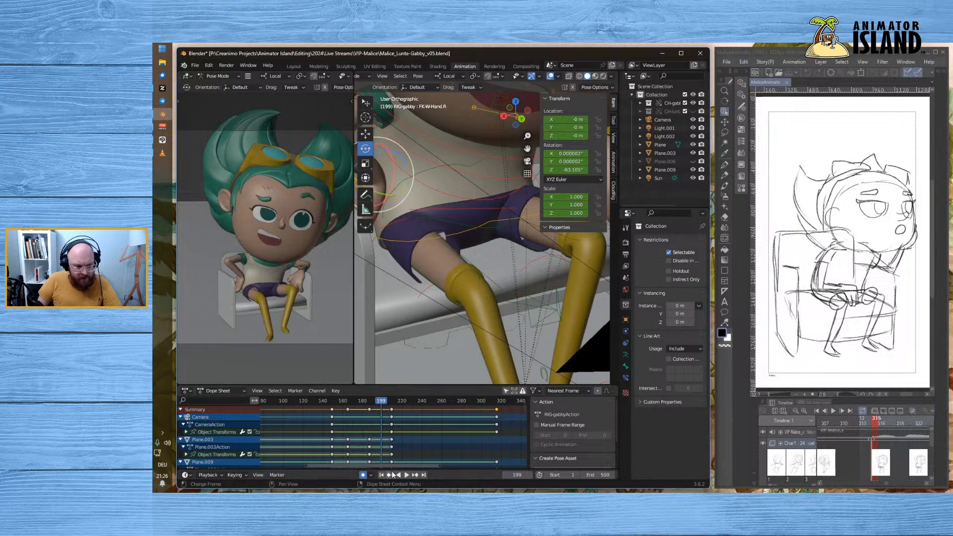
{"action": "left_click", "coordinate": [406, 475]}
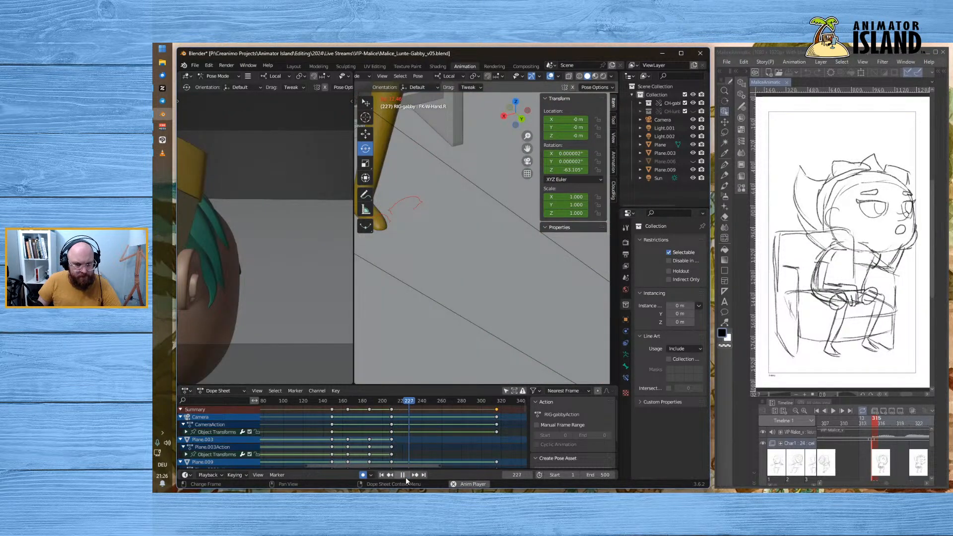
{"action": "left_click_drag", "start_coordinate": [354, 301], "coordinate": [505, 299]}
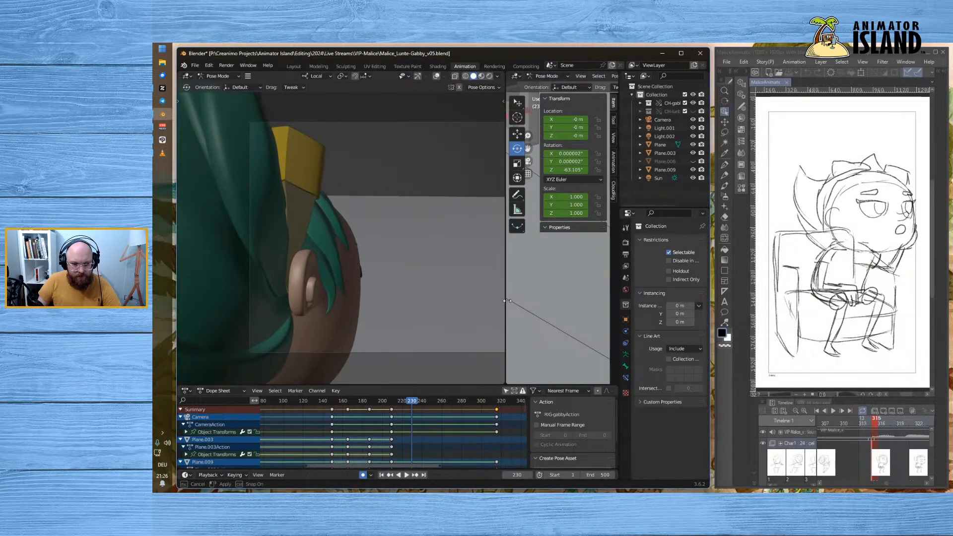
{"action": "middle_click_drag", "start_coordinate": [437, 271], "coordinate": [422, 271]}
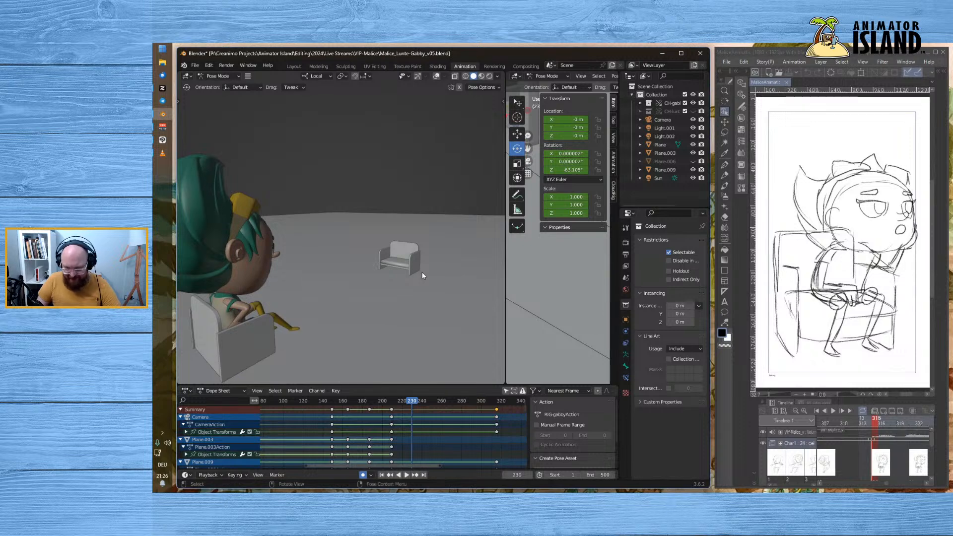
{"action": "key", "text": "KP_0"}
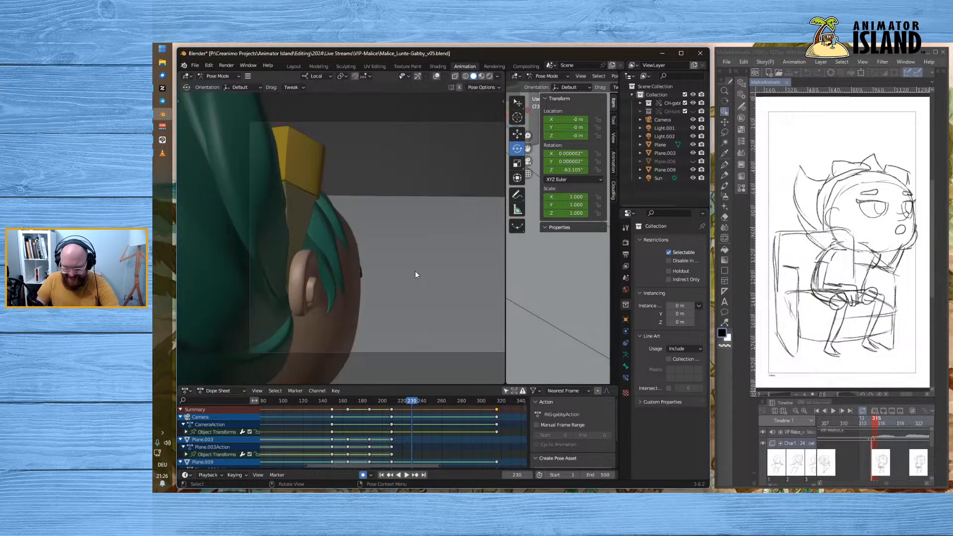
{"action": "middle_click_drag", "start_coordinate": [409, 258], "coordinate": [334, 256], "text": "shift"}
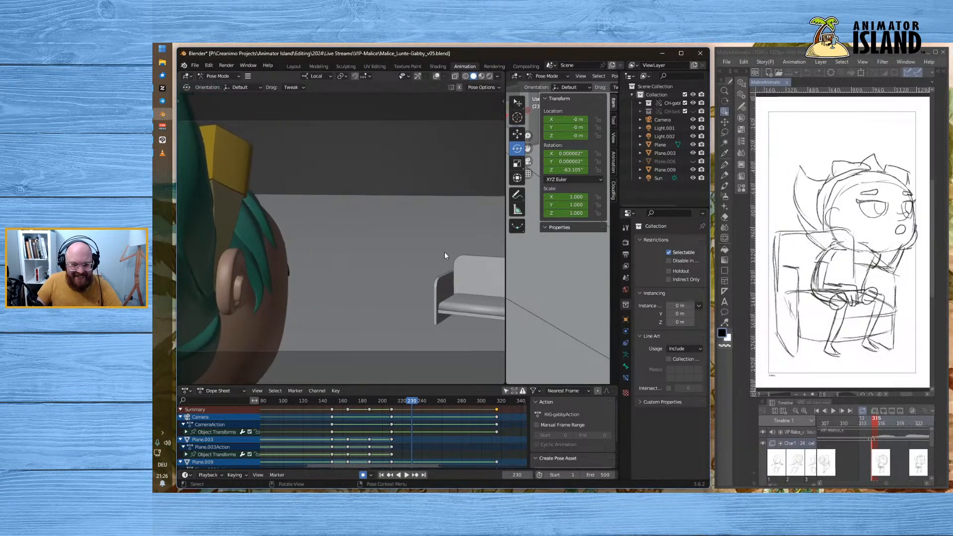
{"action": "left_click_drag", "start_coordinate": [505, 239], "coordinate": [556, 240]}
{"action": "middle_click_drag", "start_coordinate": [482, 247], "coordinate": [448, 259], "text": "shift"}
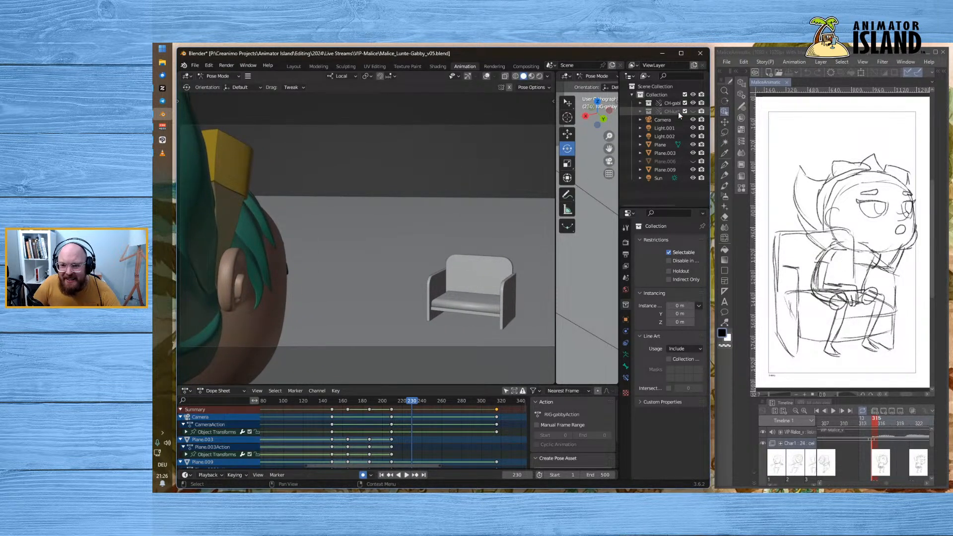
- Show the masked character's collection and Plane.006, play back the animation and stop at frame 316
{"action": "left_click", "coordinate": [693, 112]}
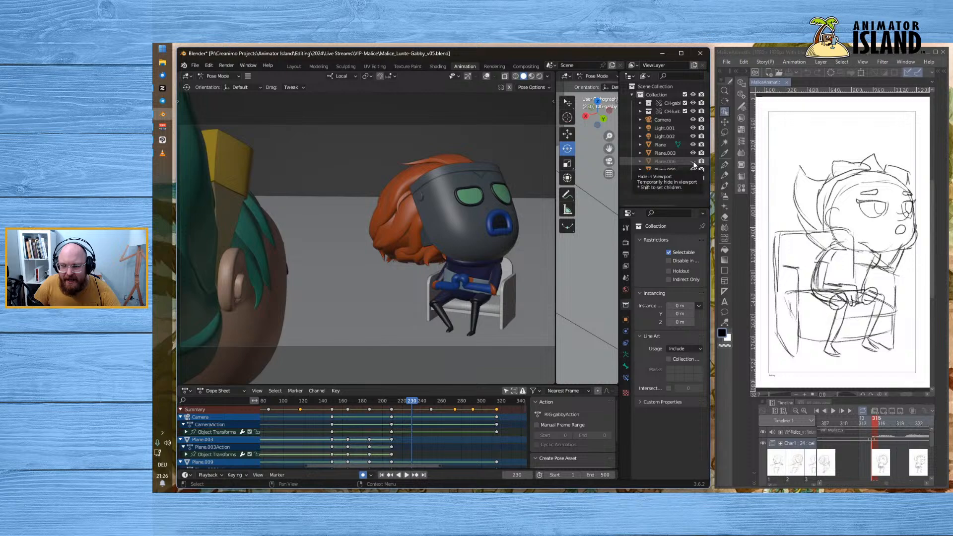
{"action": "left_click", "coordinate": [693, 162]}
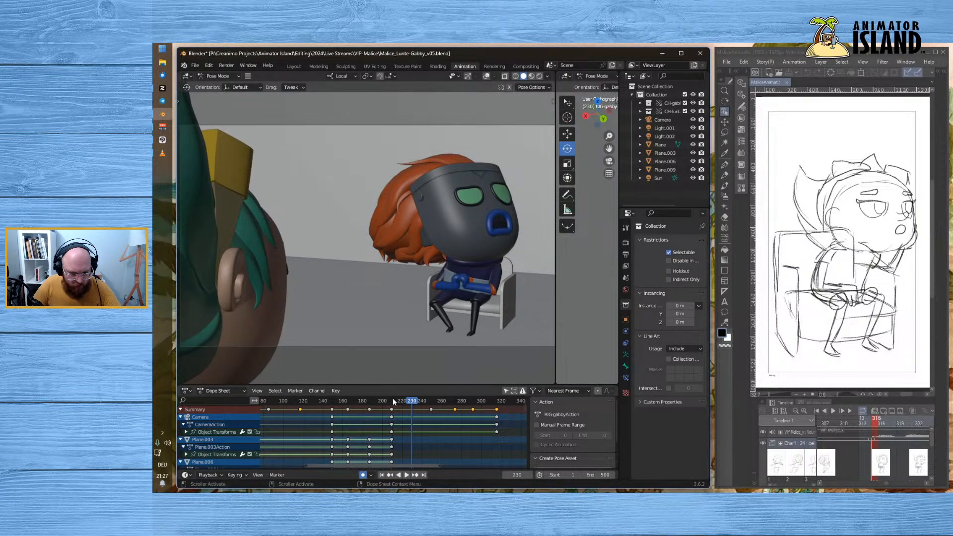
{"action": "left_click", "coordinate": [357, 400]}
{"action": "left_click", "coordinate": [407, 476]}
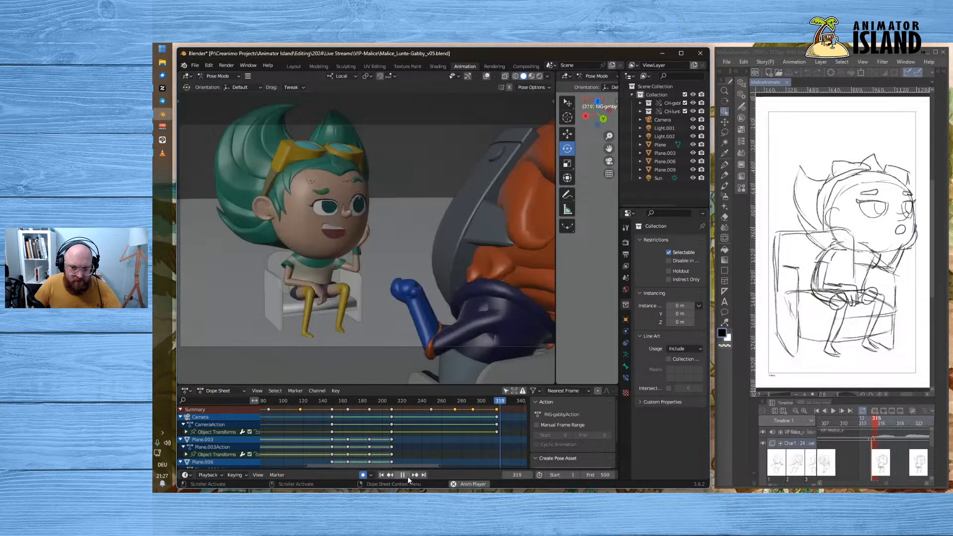
{"action": "left_click", "coordinate": [407, 475]}
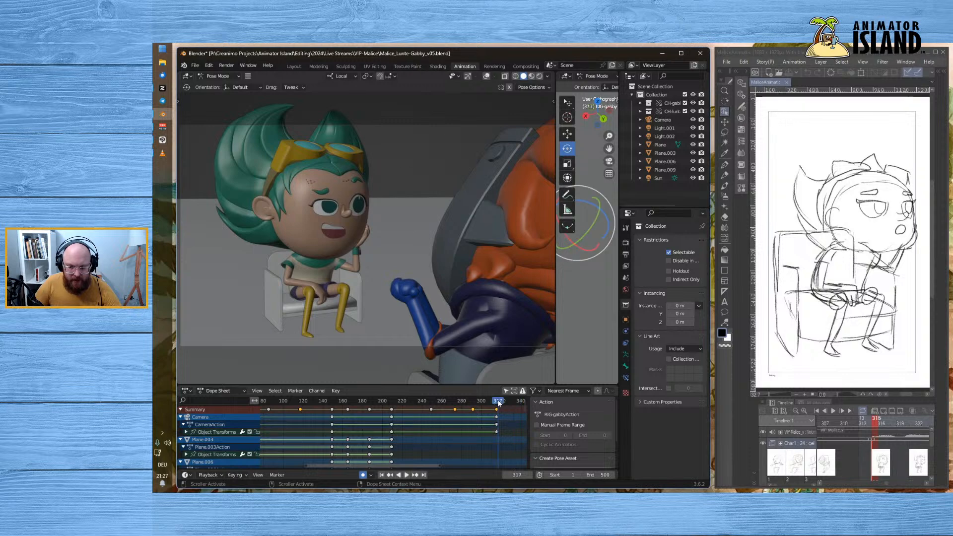
{"action": "left_click", "coordinate": [497, 401]}
{"action": "key", "text": "space"}
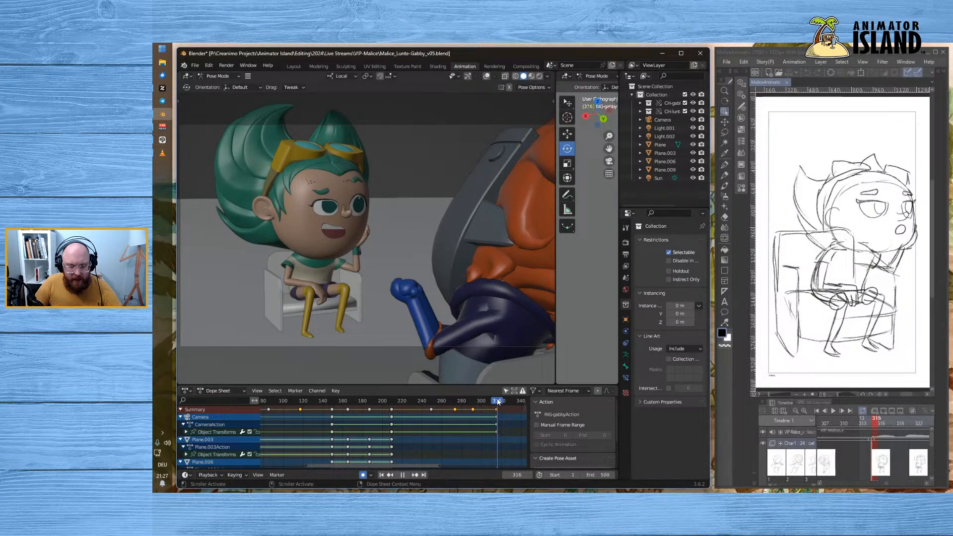
{"action": "key", "text": "space"}
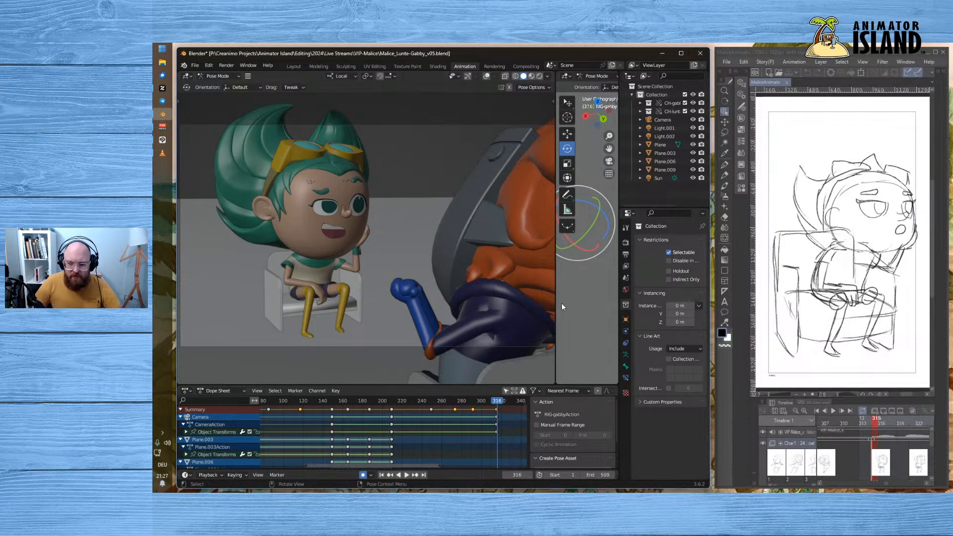
- Shrink the camera view, hide Plane.006 and the masked character's collection, and frame the green-haired character's face for posing
{"action": "left_click_drag", "start_coordinate": [555, 305], "coordinate": [378, 305]}
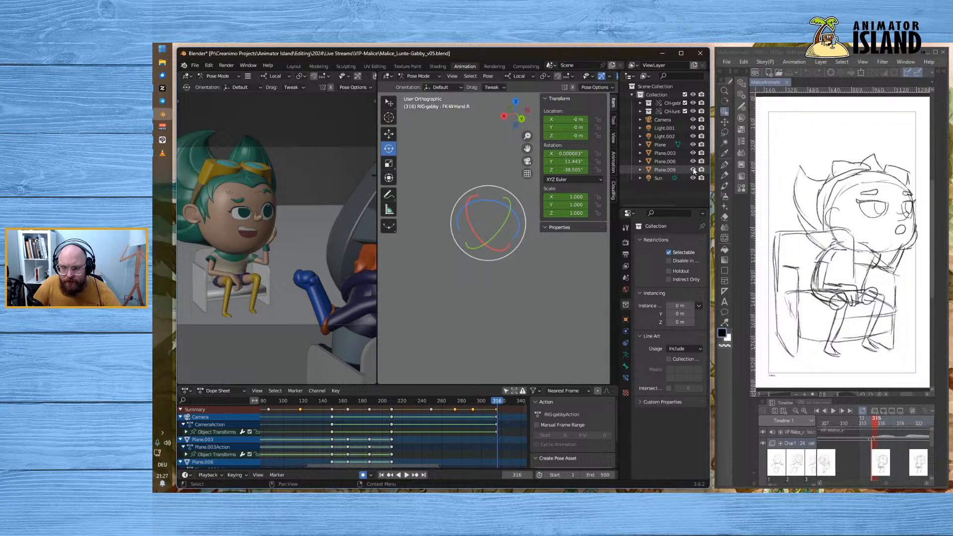
{"action": "left_click", "coordinate": [693, 170]}
{"action": "left_click", "coordinate": [693, 161]}
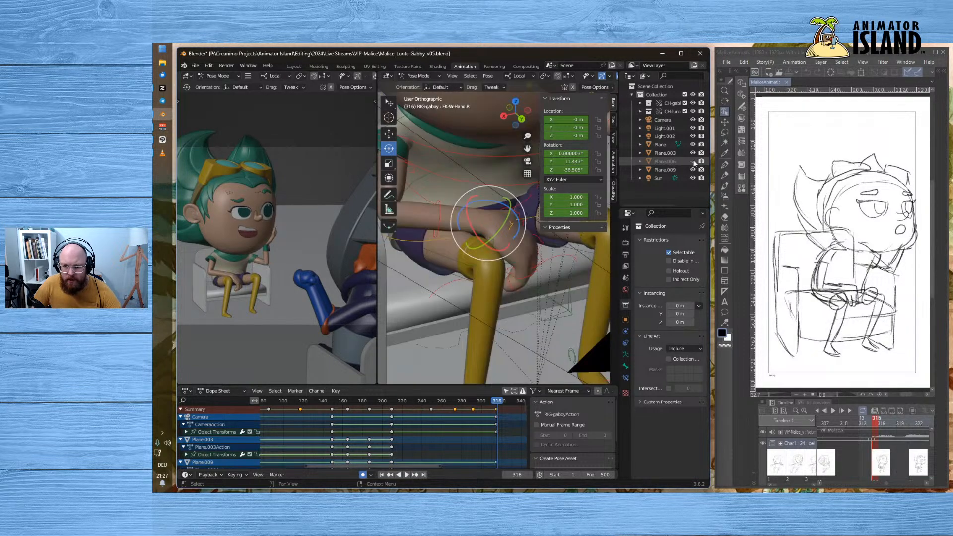
{"action": "left_click", "coordinate": [693, 111]}
{"action": "mouse_move", "coordinate": [481, 233]}
{"action": "middle_mouse_down"}
{"action": "mouse_move", "coordinate": [504, 228]}
{"action": "mouse_move", "coordinate": [479, 226]}
{"action": "mouse_move", "coordinate": [488, 237]}
{"action": "middle_mouse_up"}
{"action": "middle_click_drag", "start_coordinate": [462, 116], "coordinate": [449, 186], "text": "shift"}
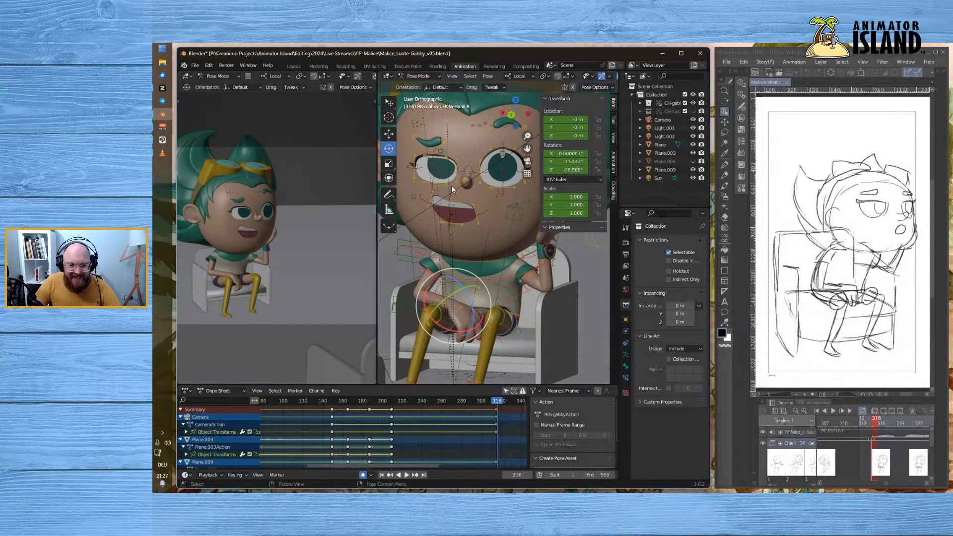
- Lower the left eye's upper eyelid by moving Hook_Eye_01.L to about 0.017 m in Z, then shift it to about -0.004 m in X
{"action": "left_click", "coordinate": [505, 148]}
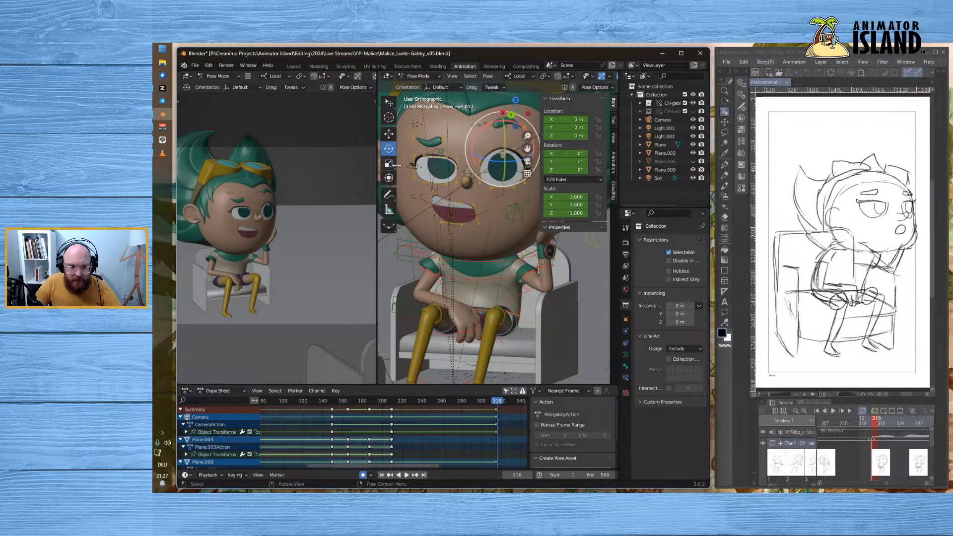
{"action": "left_click", "coordinate": [390, 134]}
{"action": "mouse_move", "coordinate": [503, 178]}
{"action": "left_mouse_down"}
{"action": "mouse_move", "coordinate": [503, 195]}
{"action": "mouse_move", "coordinate": [506, 185]}
{"action": "left_mouse_up"}
{"action": "middle_click_drag", "start_coordinate": [462, 165], "coordinate": [511, 215]}
{"action": "left_click_drag", "start_coordinate": [505, 229], "coordinate": [505, 242]}
{"action": "right_click", "coordinate": [505, 246]}
{"action": "scroll", "coordinate": [502, 243], "scroll_direction": "up", "scroll_amount": 6}
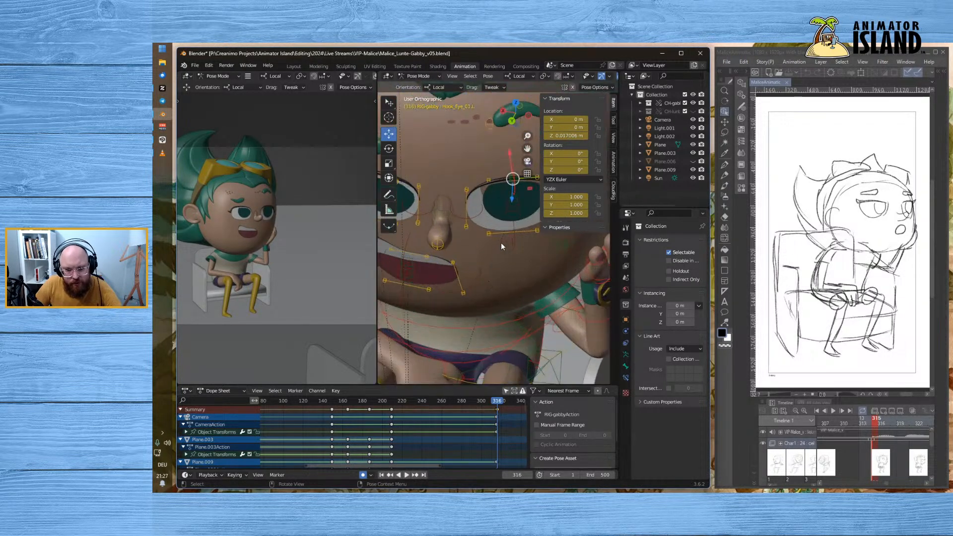
{"action": "middle_click_drag", "start_coordinate": [495, 230], "coordinate": [512, 318], "text": "shift"}
{"action": "left_click_drag", "start_coordinate": [500, 202], "coordinate": [503, 208]}
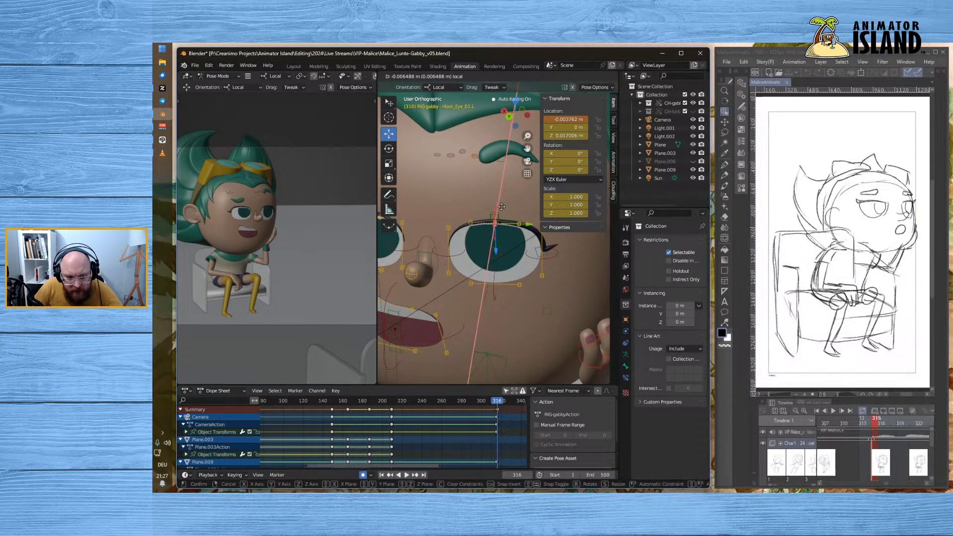
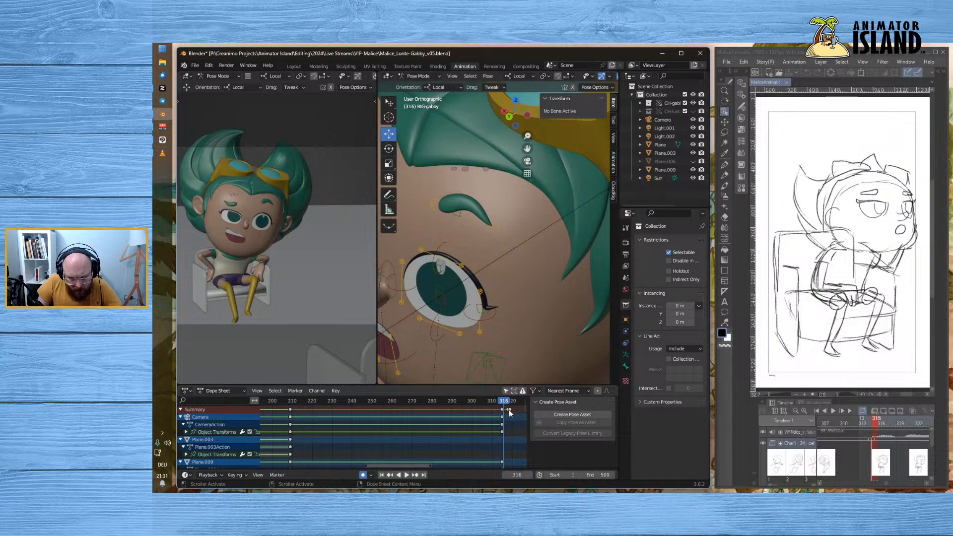
- Set the current frame to 315 and show the masked character's collection
{"action": "left_click_drag", "start_coordinate": [510, 409], "coordinate": [503, 406]}
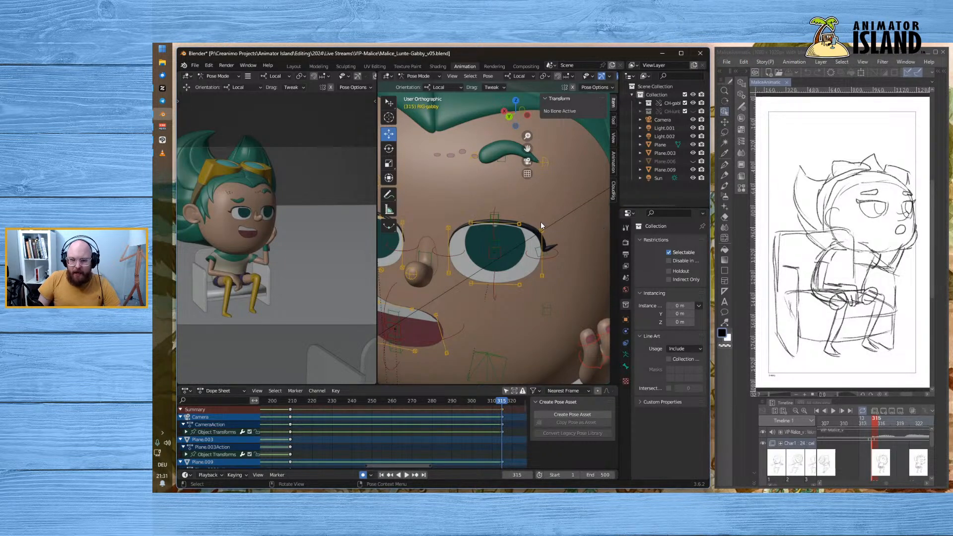
{"action": "scroll", "coordinate": [541, 222], "scroll_direction": "down", "scroll_amount": 4}
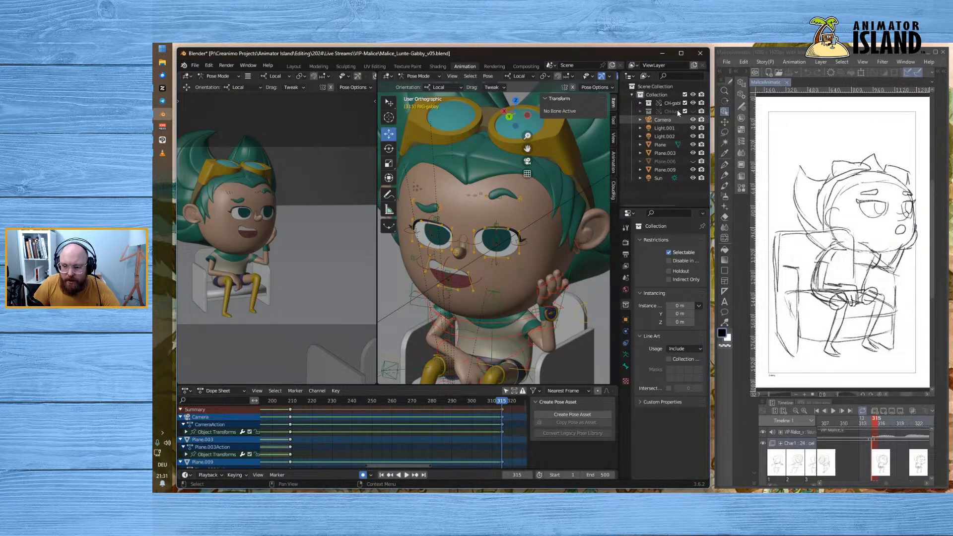
{"action": "left_click", "coordinate": [693, 111]}
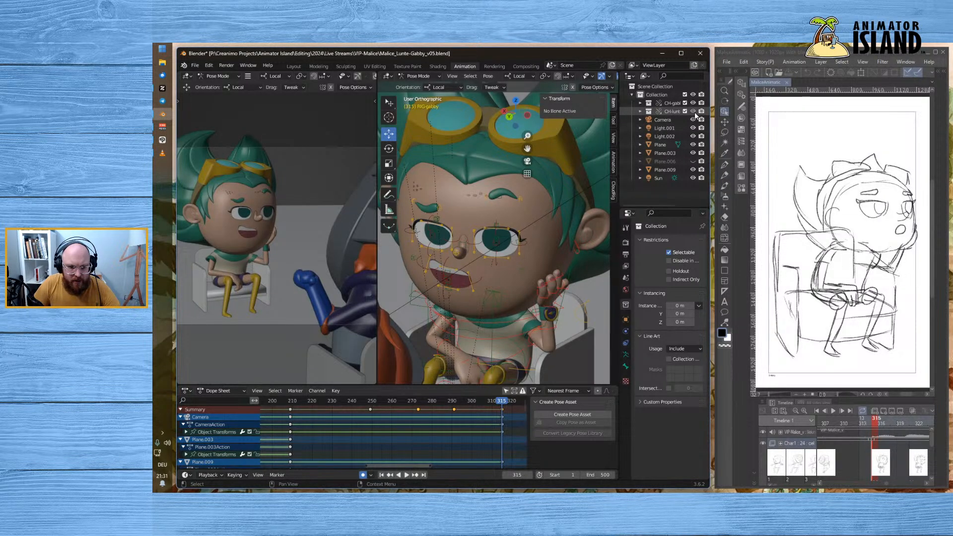
- Shift both pupils sideways, moving Eye_Pupil.R to about -0.0005 m and Eye_Pupil.L to about 0.0054 m in X
{"action": "left_click", "coordinate": [439, 234]}
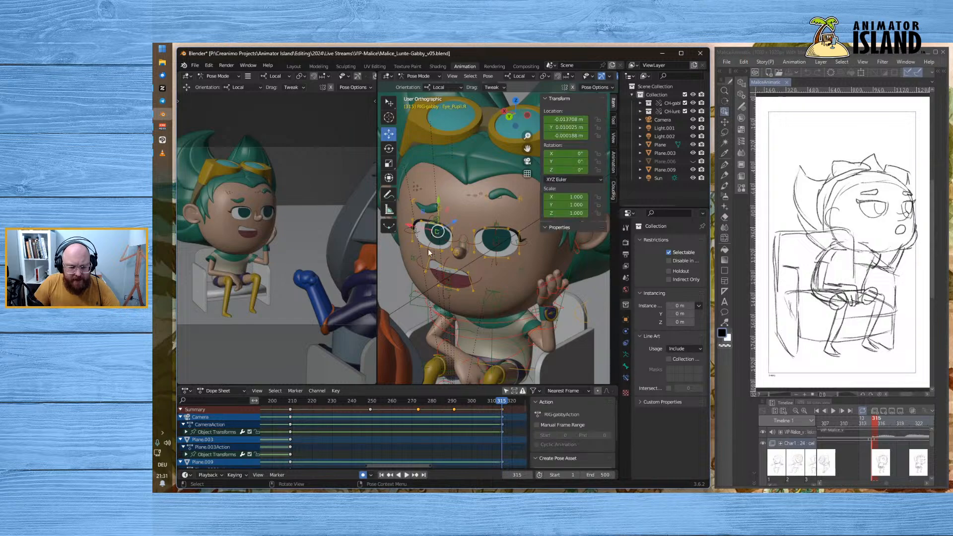
{"action": "key", "text": "KP_Decimal"}
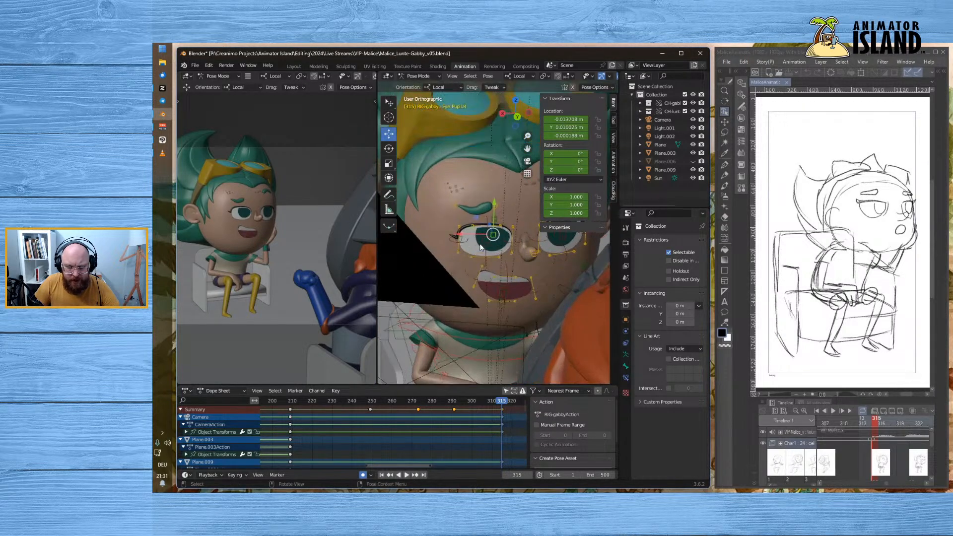
{"action": "left_click_drag", "start_coordinate": [466, 235], "coordinate": [459, 235]}
{"action": "middle_click_drag", "start_coordinate": [496, 223], "coordinate": [484, 252]}
{"action": "left_click_drag", "start_coordinate": [485, 255], "coordinate": [501, 308]}
{"action": "scroll", "coordinate": [502, 305], "scroll_direction": "up", "scroll_amount": 2}
{"action": "left_click", "coordinate": [562, 260]}
{"action": "middle_click_drag", "start_coordinate": [561, 261], "coordinate": [557, 253]}
{"action": "left_click", "coordinate": [551, 247]}
{"action": "left_click_drag", "start_coordinate": [537, 248], "coordinate": [530, 245]}
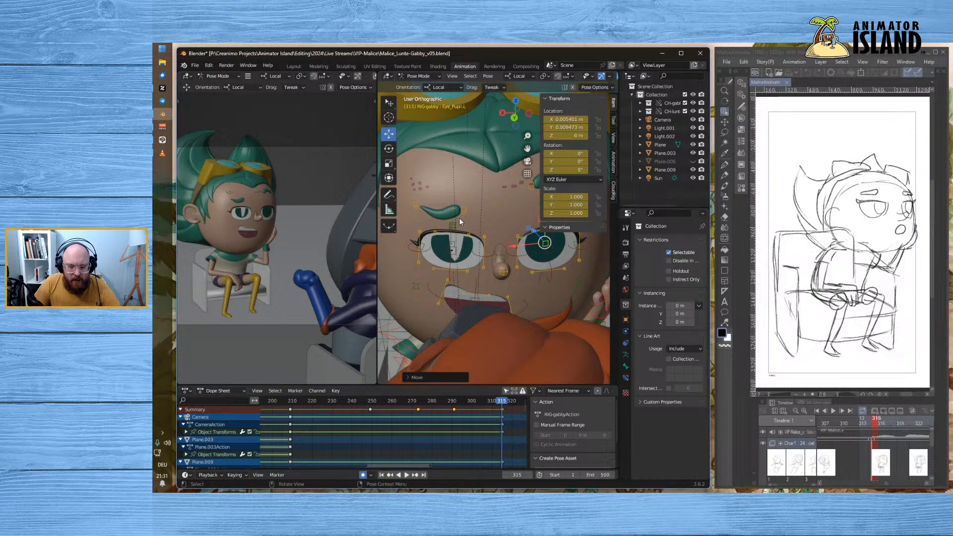
- Flatten the right eyebrow by raising its middle control STR-Eyebrow2.R to about -0.0054 m in X
{"action": "middle_click_drag", "start_coordinate": [452, 221], "coordinate": [460, 214]}
{"action": "left_click", "coordinate": [444, 211]}
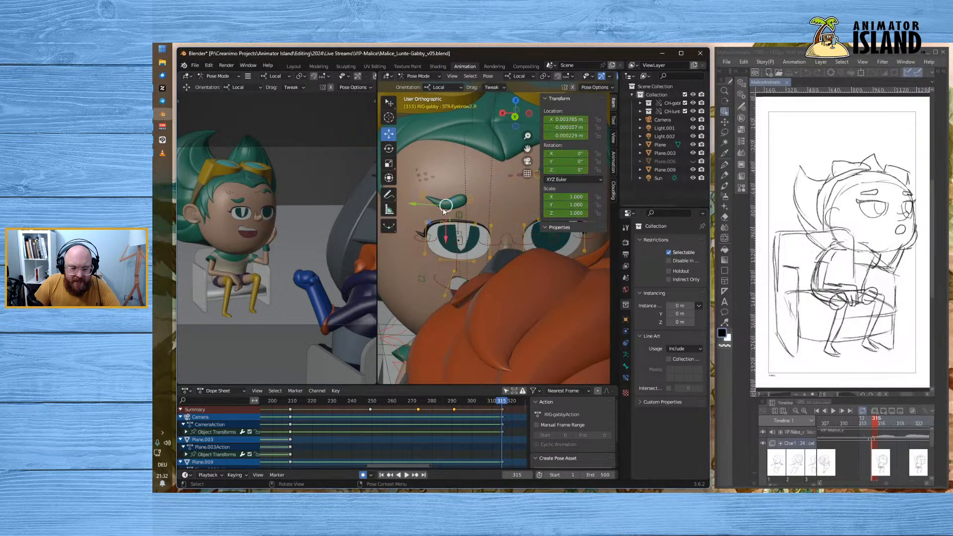
{"action": "mouse_move", "coordinate": [446, 231]}
{"action": "left_mouse_down"}
{"action": "mouse_move", "coordinate": [422, 235]}
{"action": "mouse_move", "coordinate": [448, 207]}
{"action": "mouse_move", "coordinate": [446, 222]}
{"action": "left_mouse_up"}
{"action": "left_click", "coordinate": [424, 195]}
{"action": "left_click", "coordinate": [447, 197]}
{"action": "scroll", "coordinate": [456, 213], "scroll_direction": "down", "scroll_amount": 1}
{"action": "scroll", "coordinate": [495, 210], "scroll_direction": "up", "scroll_amount": 5}
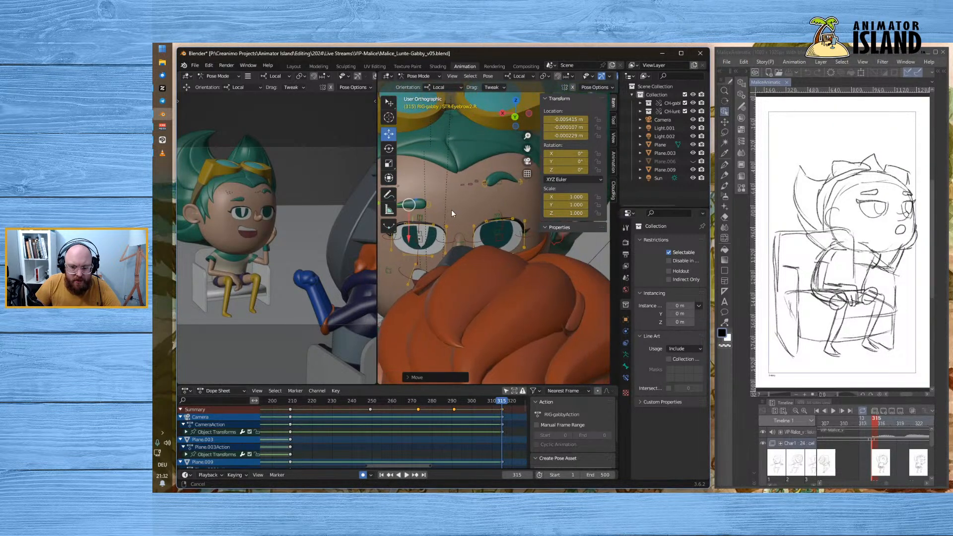
{"action": "middle_click_drag", "start_coordinate": [438, 192], "coordinate": [616, 276], "text": "shift"}
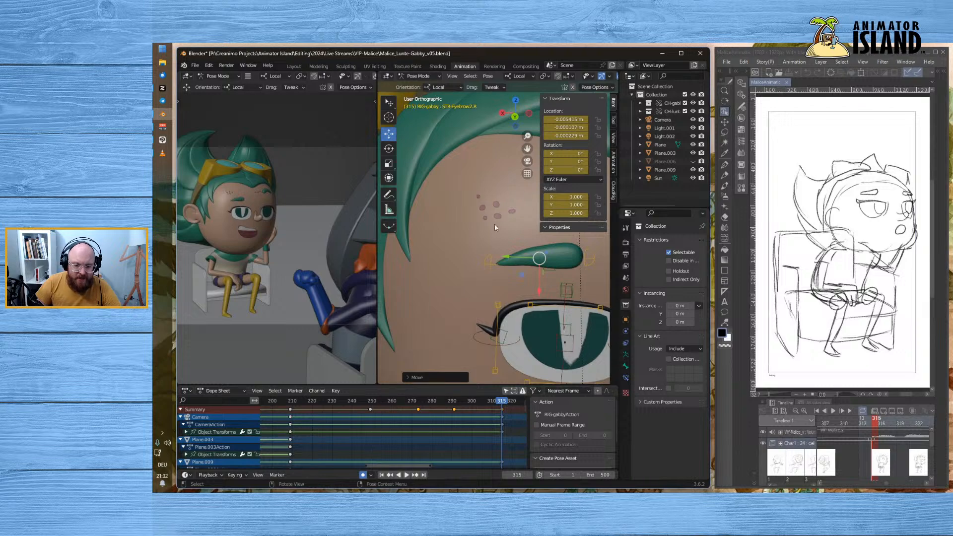
- Lower the left eyebrow by moving Eyebrow_Master.L to about -0.019 m in X, and adjust it to about 0.0215 m in Z
{"action": "scroll", "coordinate": [496, 219], "scroll_direction": "down", "scroll_amount": 2}
{"action": "scroll", "coordinate": [569, 264], "scroll_direction": "down", "scroll_amount": 2}
{"action": "middle_click_drag", "start_coordinate": [569, 266], "coordinate": [479, 263], "text": "shift"}
{"action": "left_click", "coordinate": [526, 224]}
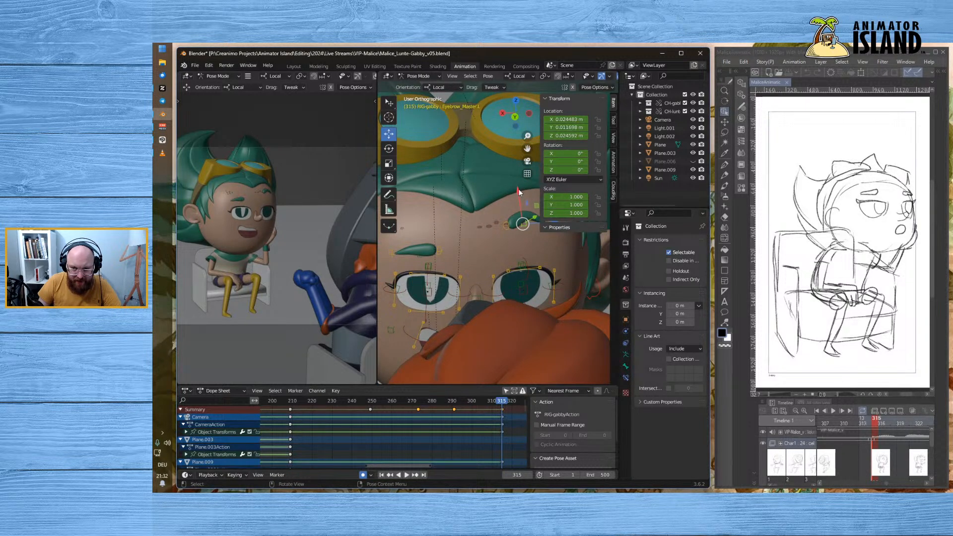
{"action": "key", "text": "g"}
{"action": "key", "text": "x"}
{"action": "left_click", "coordinate": [563, 249]}
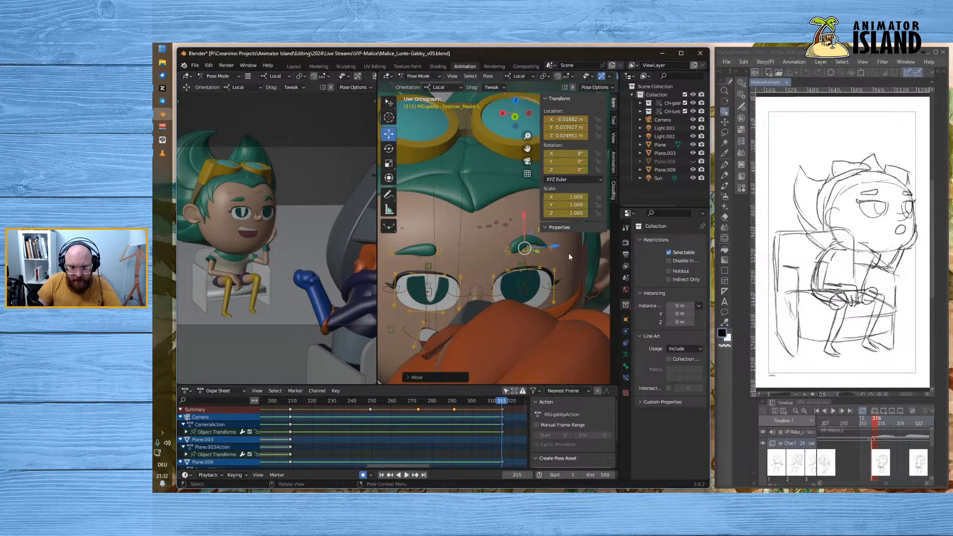
{"action": "key", "text": "g"}
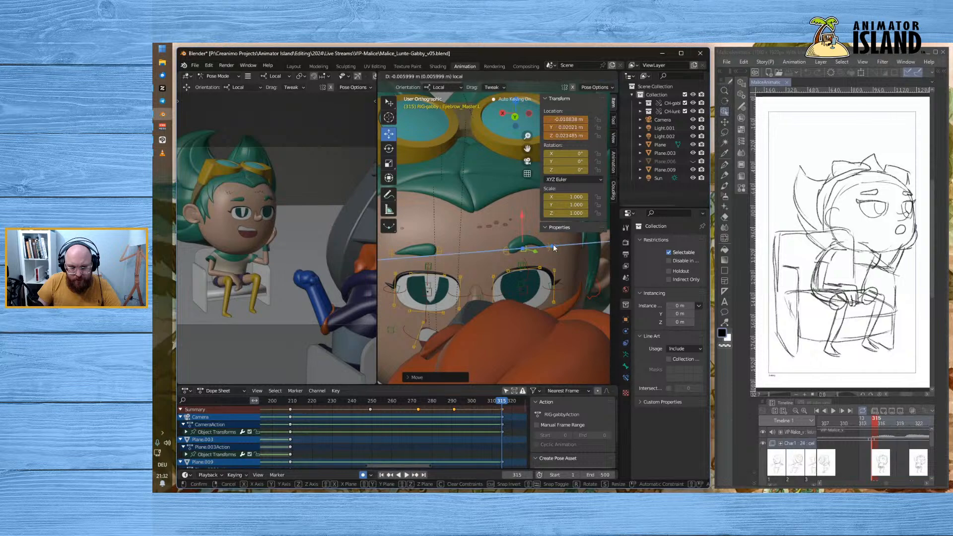
{"action": "left_click", "coordinate": [537, 240]}
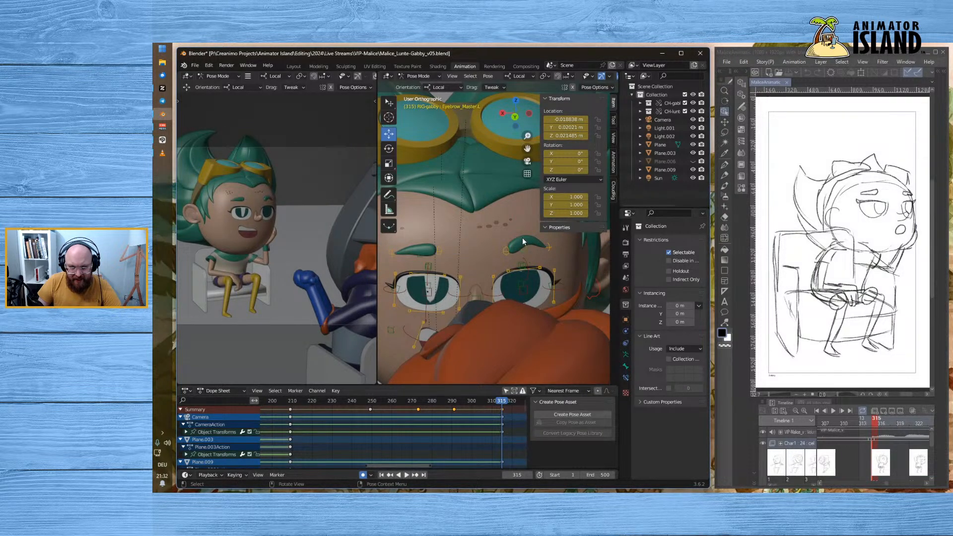
- Flatten the left eyebrow by lowering its middle and moving the outer control STR-TIP-Eyebrow2.L to about -0.0052 m in X
{"action": "left_click", "coordinate": [528, 244]}
{"action": "mouse_move", "coordinate": [526, 209]}
{"action": "left_mouse_down"}
{"action": "mouse_move", "coordinate": [546, 242]}
{"action": "mouse_move", "coordinate": [523, 215]}
{"action": "left_mouse_up"}
{"action": "left_click", "coordinate": [547, 247]}
{"action": "left_click", "coordinate": [525, 246]}
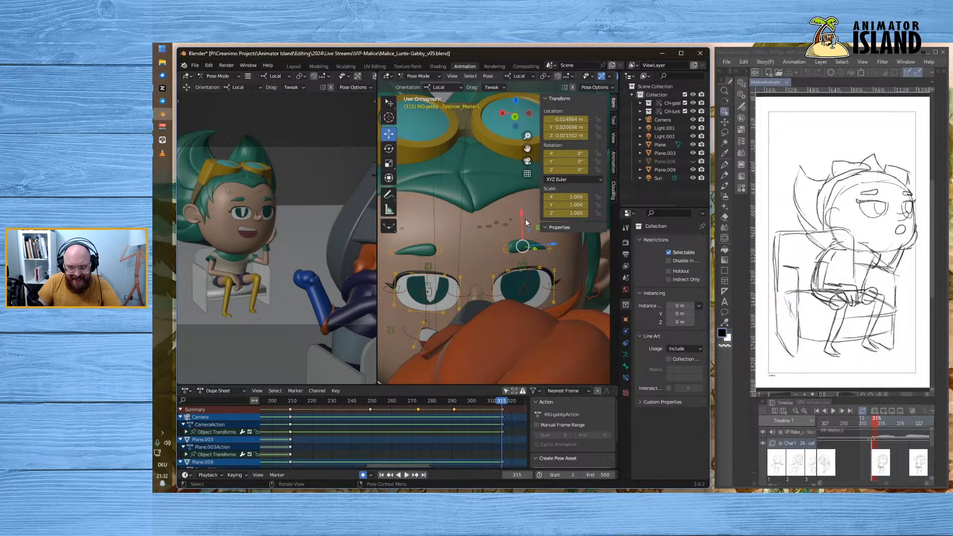
{"action": "left_click_drag", "start_coordinate": [520, 213], "coordinate": [544, 252]}
{"action": "left_click", "coordinate": [527, 247]}
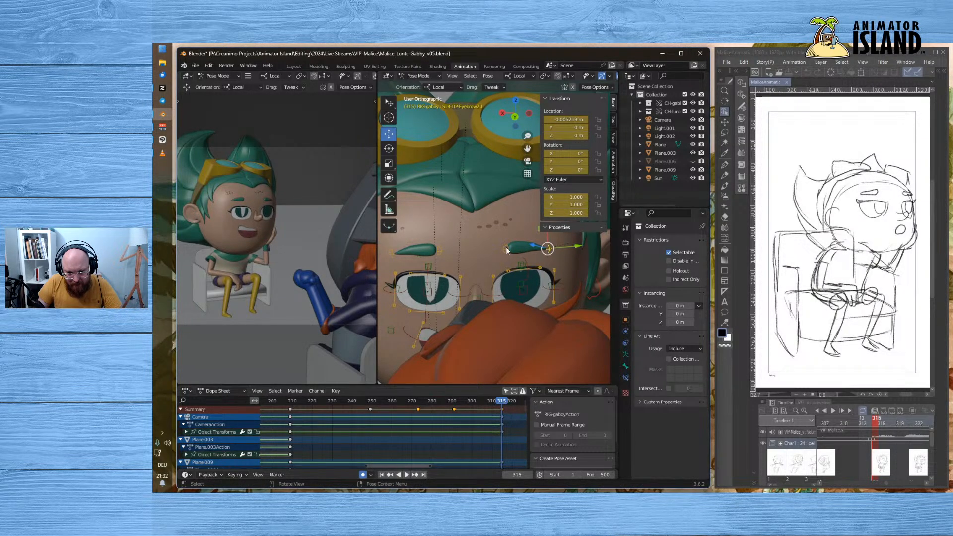
- Shift the left eyebrow outward by moving Eyebrow_Master.L to about 0.025 m in Z
{"action": "left_click", "coordinate": [507, 250]}
{"action": "left_click", "coordinate": [529, 250]}
{"action": "left_click_drag", "start_coordinate": [554, 243], "coordinate": [524, 222]}
- Raise the inner end of the left eyebrow by moving STR-Eyebrow1.L to about 0.0026 m in X
{"action": "left_click", "coordinate": [508, 248]}
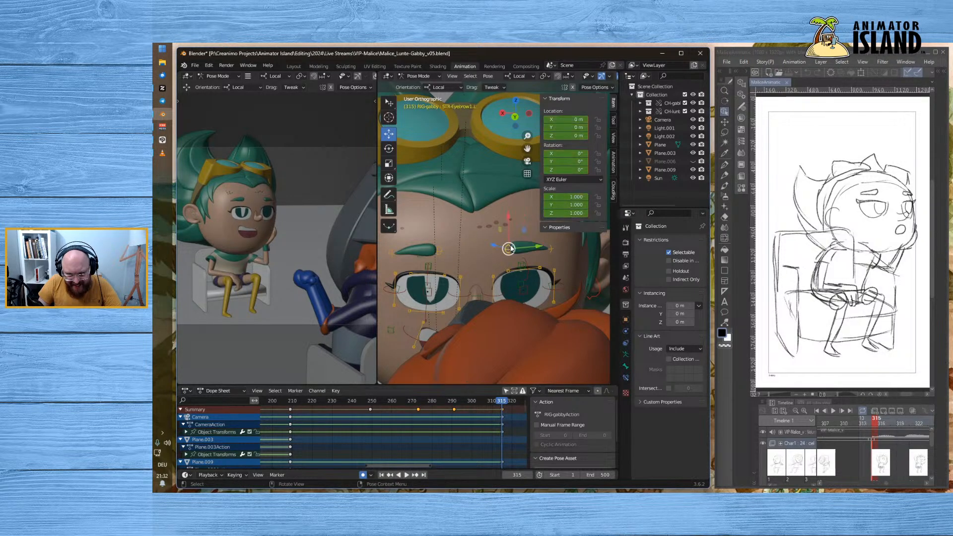
{"action": "key", "text": "g"}
{"action": "key", "text": "x"}
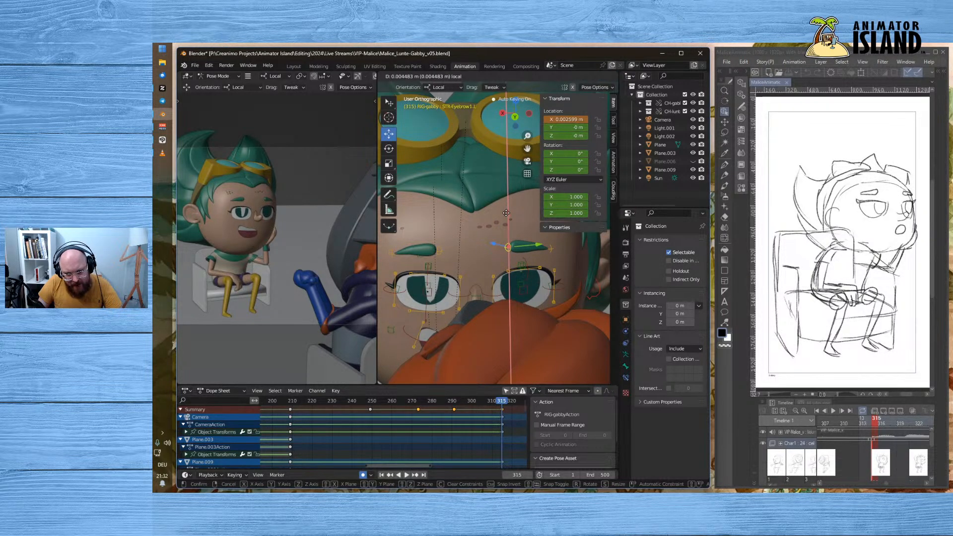
{"action": "left_click", "coordinate": [506, 213]}
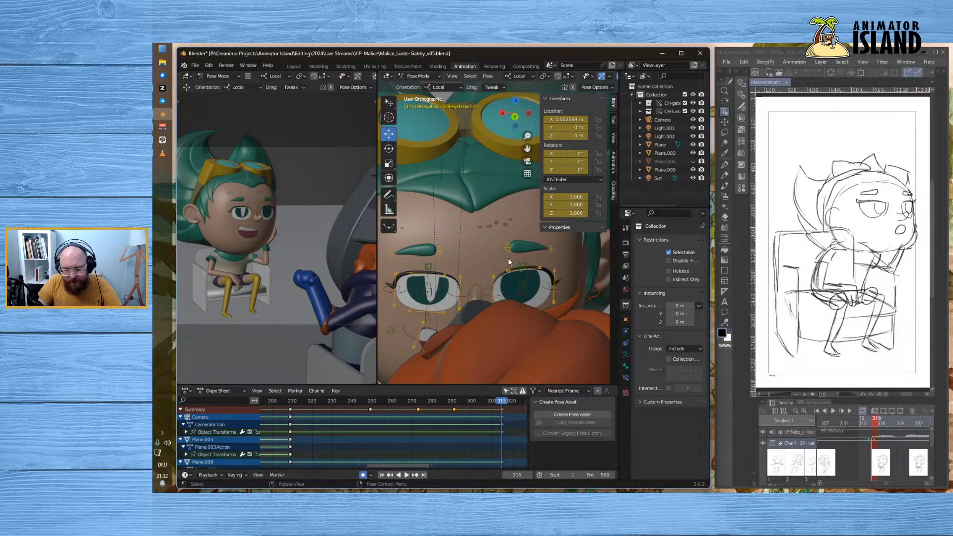
- Raise the whole left eyebrow by moving Eyebrow_Master.L to about -0.0085 m in X
{"action": "left_click", "coordinate": [526, 249]}
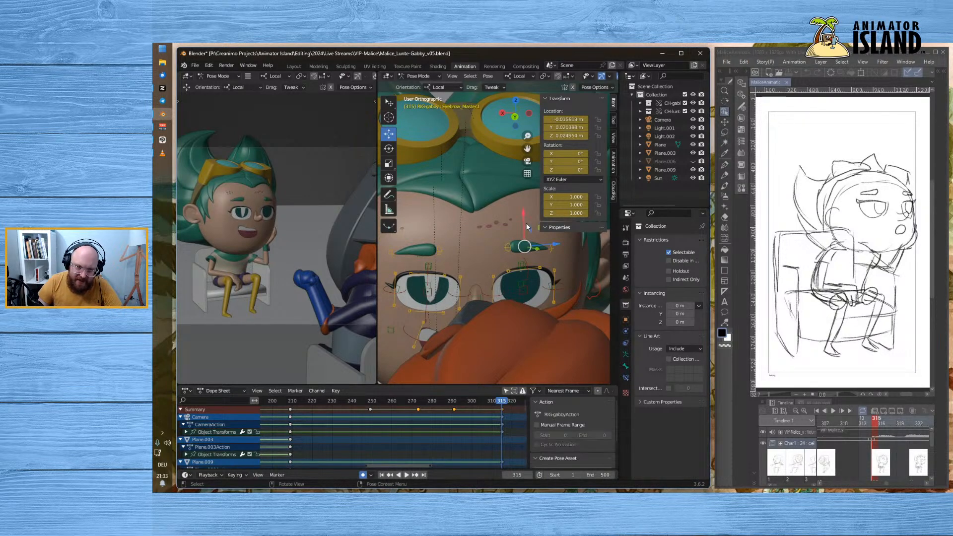
{"action": "key", "text": "g"}
{"action": "key", "text": "x"}
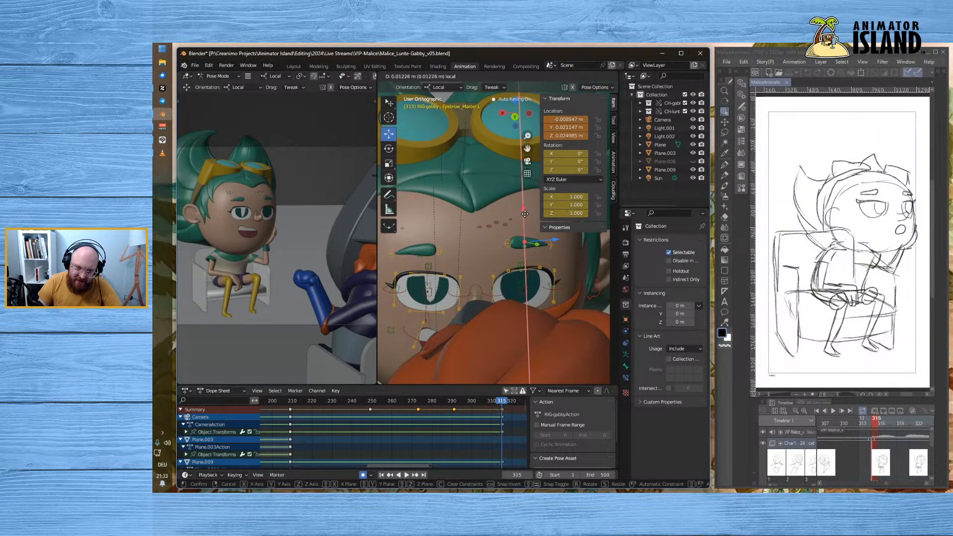
{"action": "left_click", "coordinate": [525, 214]}
{"action": "left_click", "coordinate": [475, 261]}
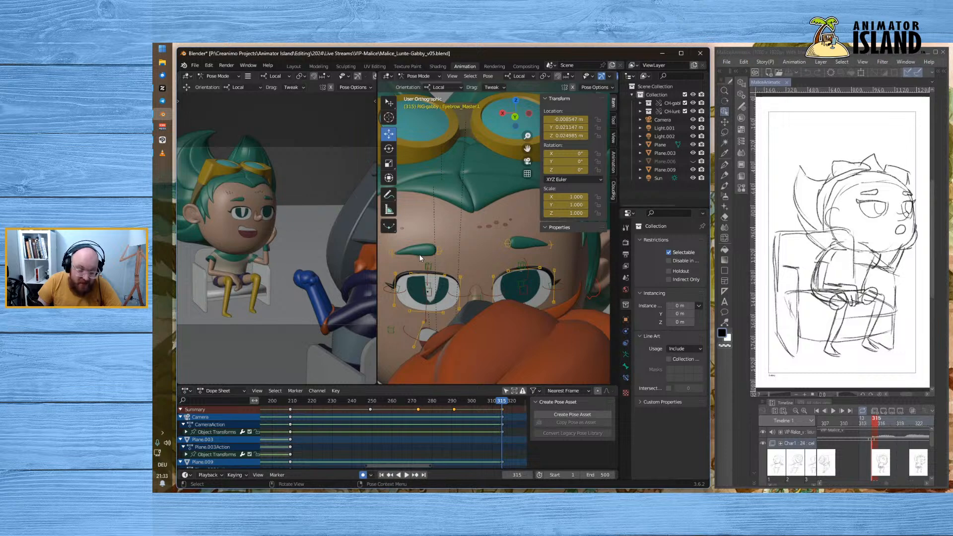
{"action": "left_click", "coordinate": [524, 245]}
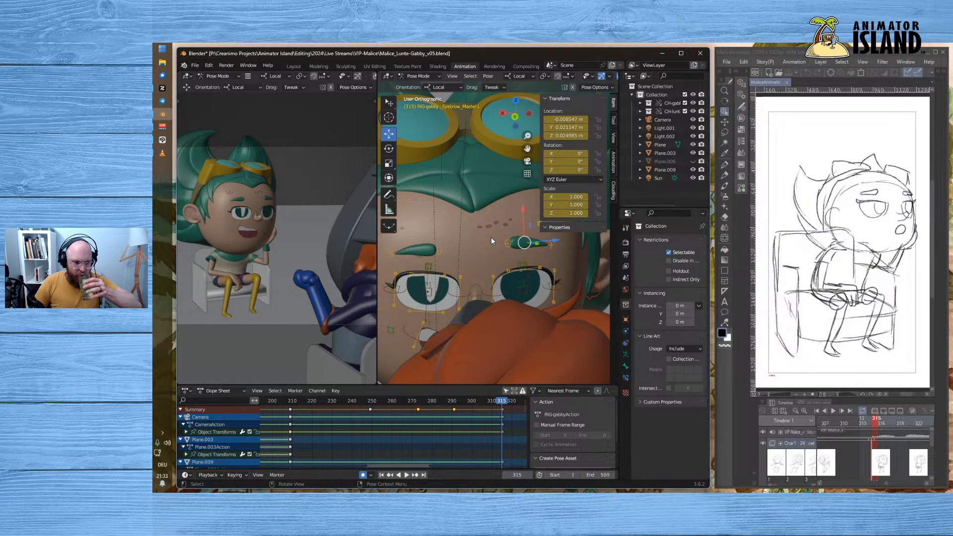
- Adjust the right eye's upper eyelid by moving Hook_Eye_01.R to about 0.0056 m in X
{"action": "left_click", "coordinate": [431, 266]}
{"action": "left_click", "coordinate": [428, 278]}
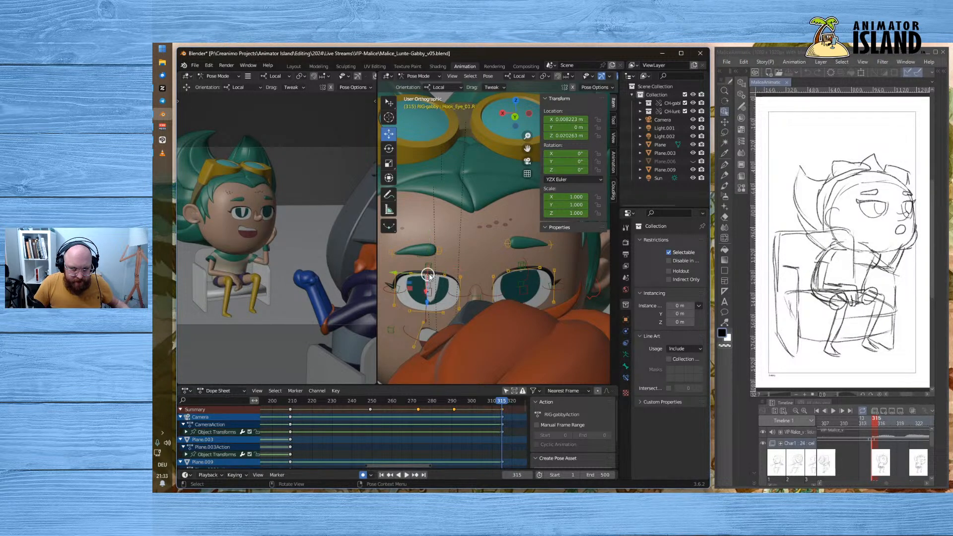
{"action": "key", "text": "g"}
{"action": "left_click", "coordinate": [422, 291]}
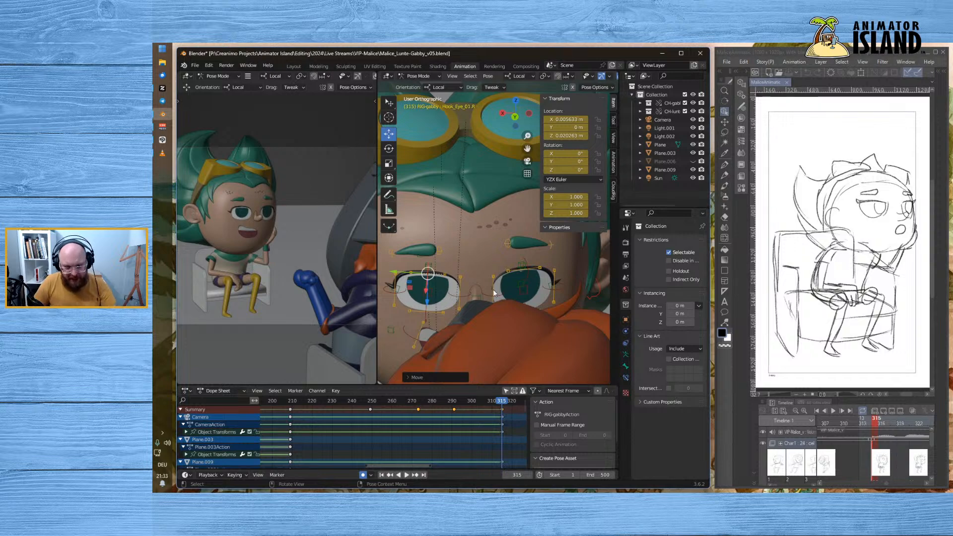
- Refine the gaze by moving Eye_Pupil.R to about 0.0035 m and Eye_Pupil.L to about 0.0089 m in X
{"action": "left_click", "coordinate": [431, 291]}
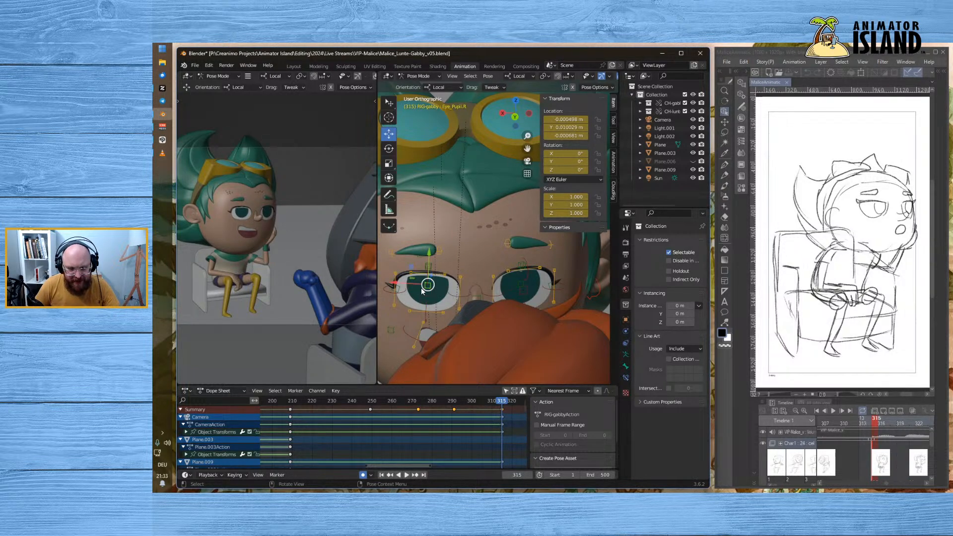
{"action": "key", "text": "g"}
{"action": "key", "text": "x"}
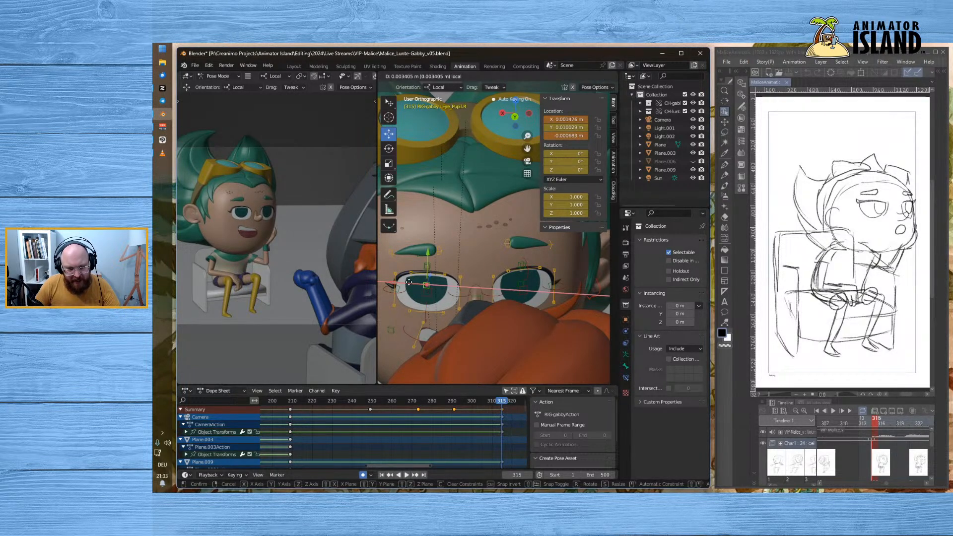
{"action": "left_click", "coordinate": [407, 282]}
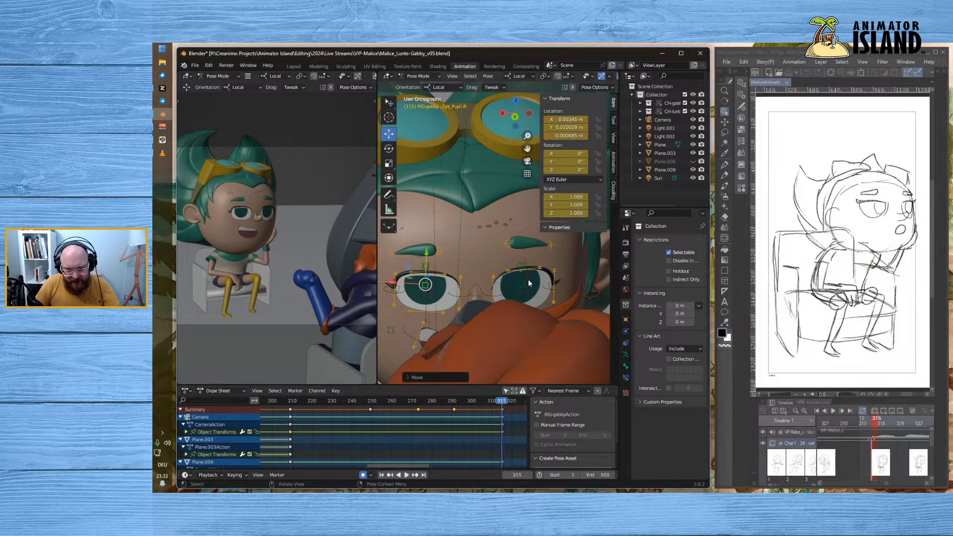
{"action": "left_click", "coordinate": [523, 282]}
{"action": "key", "text": "g"}
{"action": "key", "text": "x"}
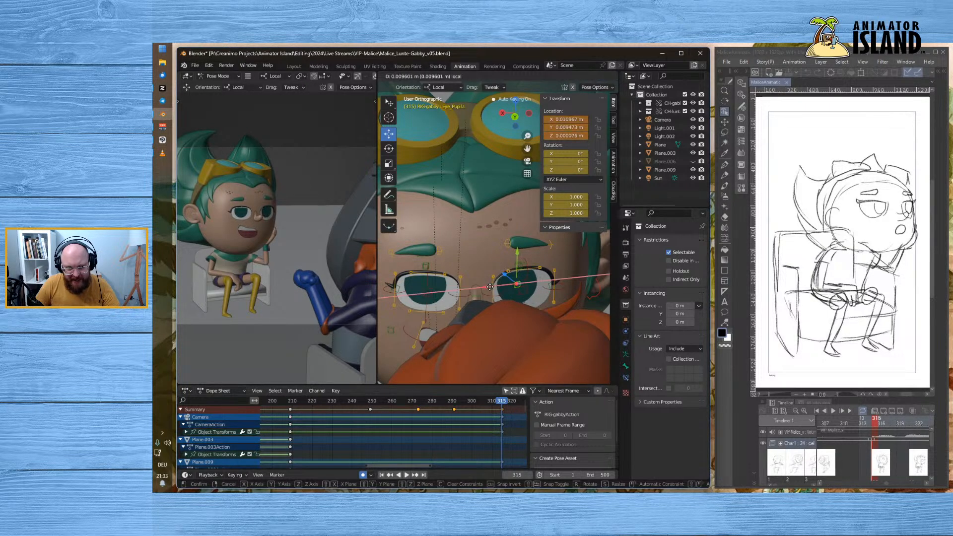
{"action": "left_click_drag", "start_coordinate": [490, 287], "coordinate": [491, 287]}
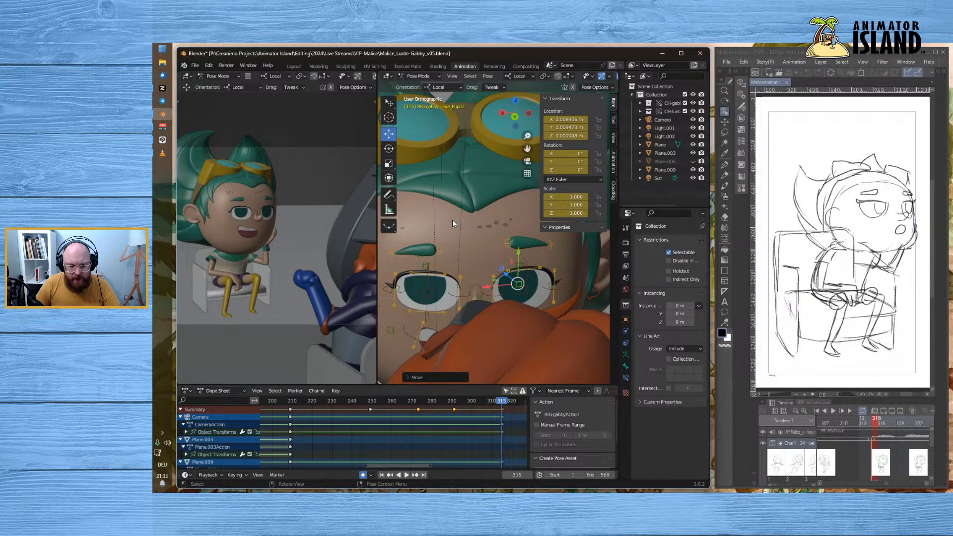
{"action": "scroll", "coordinate": [452, 219], "scroll_direction": "down", "scroll_amount": 1}
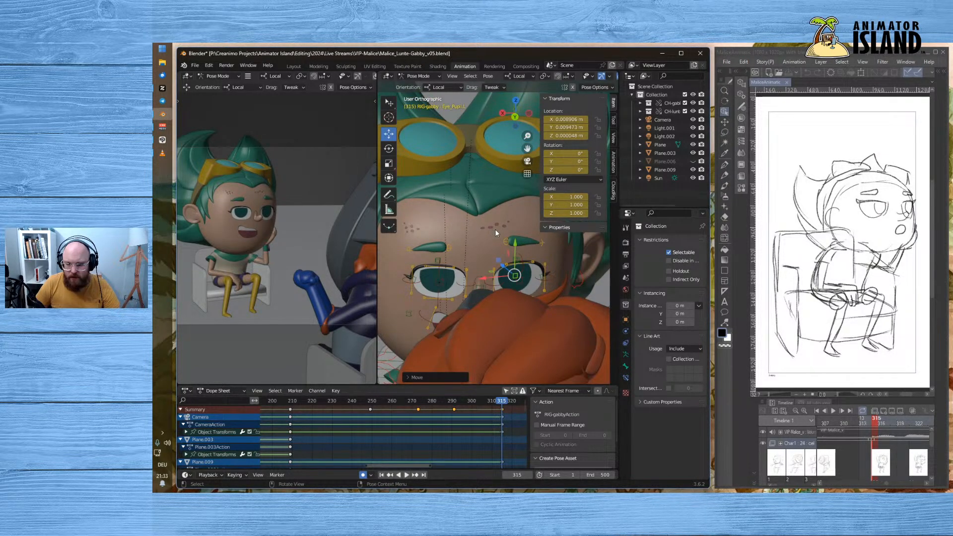
{"action": "mouse_move", "coordinate": [503, 228]}
{"action": "middle_mouse_down"}
{"action": "mouse_move", "coordinate": [525, 165]}
{"action": "mouse_move", "coordinate": [497, 245]}
{"action": "middle_mouse_up"}
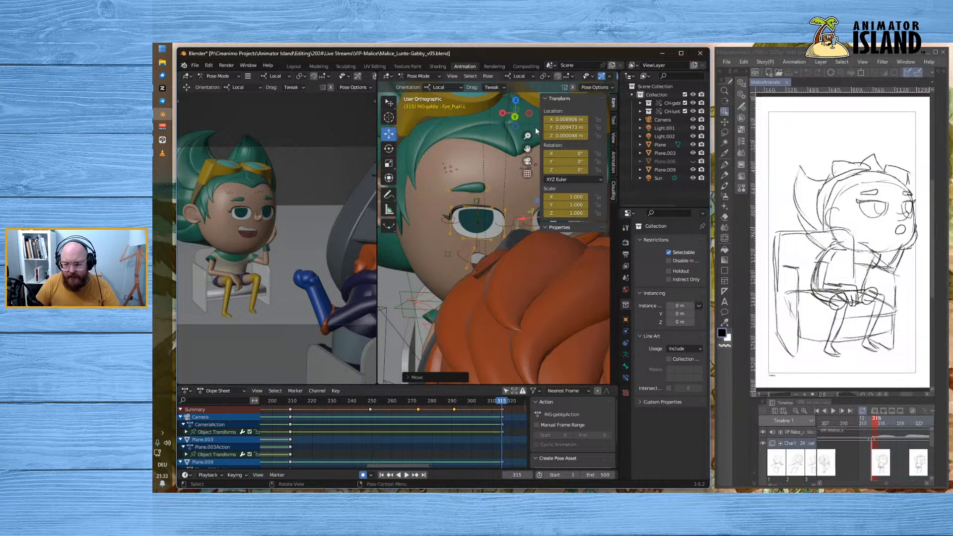
- Circle-select all the control bones around the green-haired character's open mouth, including both corners and the upper and lower lip
{"action": "middle_click_drag", "start_coordinate": [535, 127], "coordinate": [535, 127]}
{"action": "scroll", "coordinate": [516, 175], "scroll_direction": "up", "scroll_amount": 1}
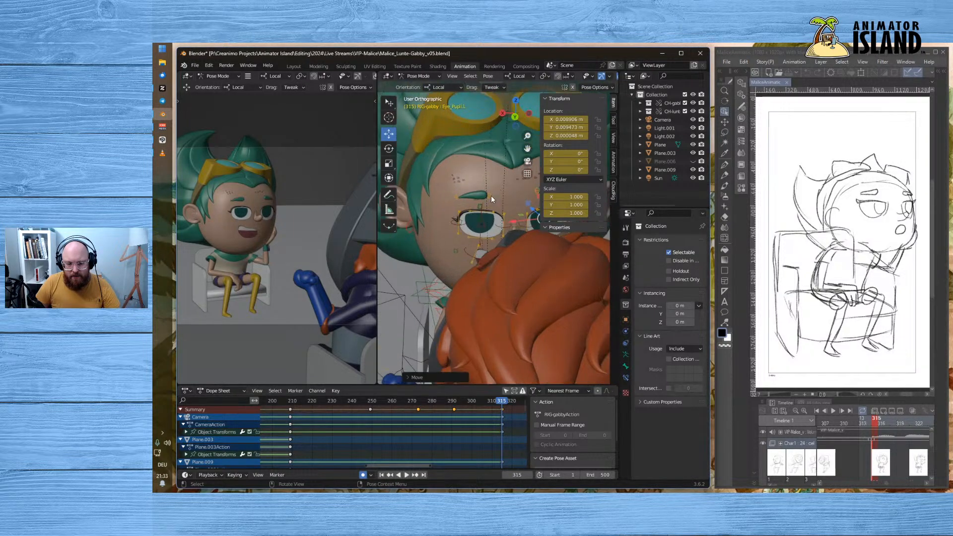
{"action": "middle_click_drag", "start_coordinate": [491, 195], "coordinate": [514, 179]}
{"action": "middle_click_drag", "start_coordinate": [500, 228], "coordinate": [441, 223], "text": "shift"}
{"action": "scroll", "coordinate": [483, 226], "scroll_direction": "up", "scroll_amount": 2}
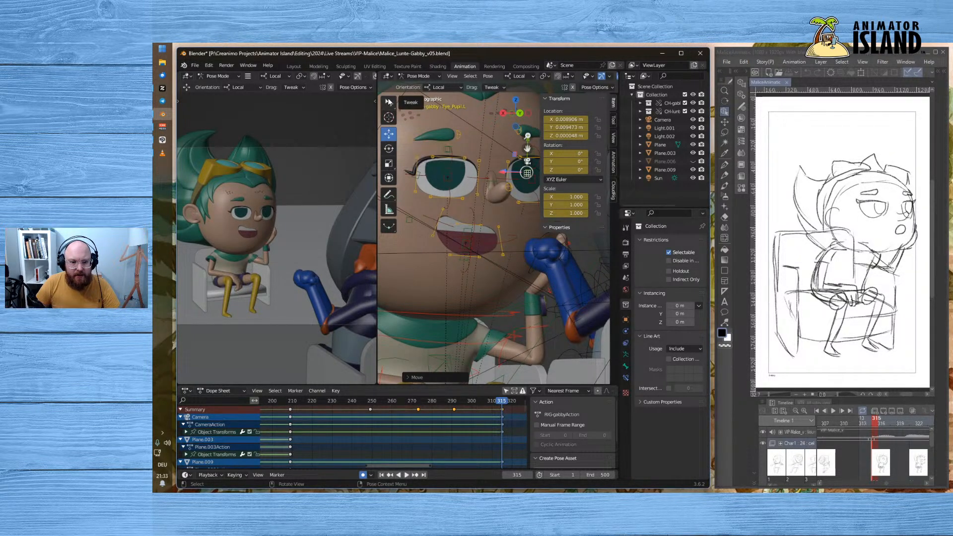
{"action": "left_click", "coordinate": [438, 230]}
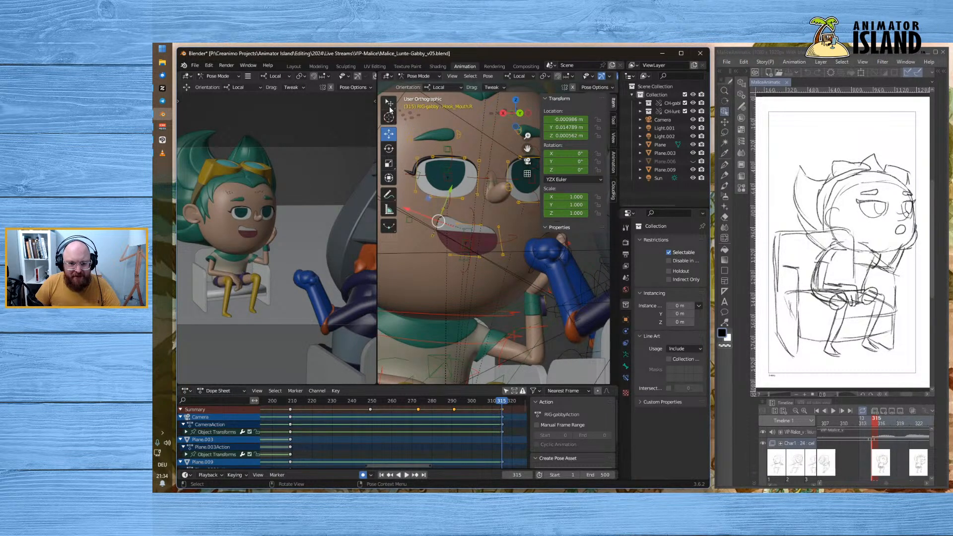
{"action": "left_click_drag", "start_coordinate": [390, 104], "coordinate": [417, 142]}
{"action": "left_click_drag", "start_coordinate": [439, 229], "coordinate": [444, 224]}
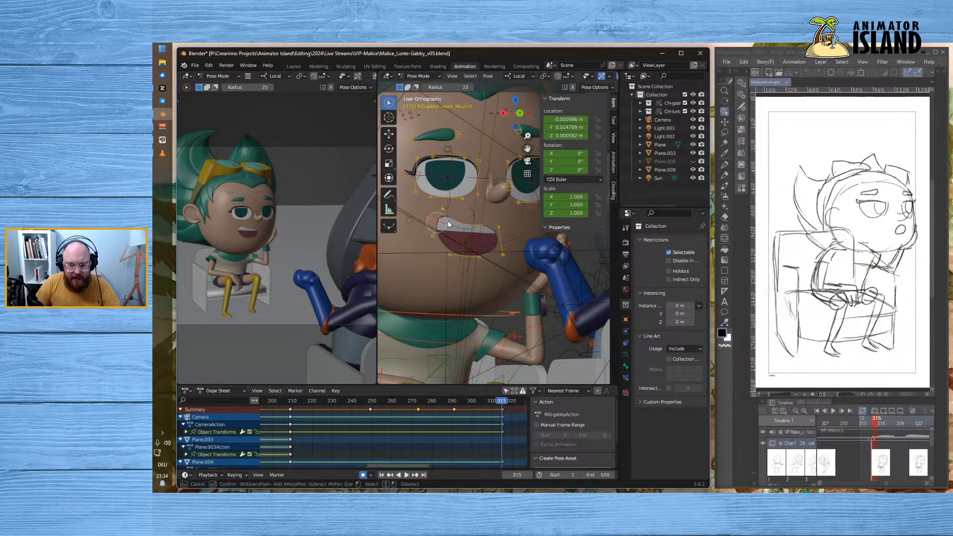
{"action": "mouse_move", "coordinate": [463, 258]}
{"action": "left_mouse_down"}
{"action": "mouse_move", "coordinate": [437, 226]}
{"action": "mouse_move", "coordinate": [499, 237]}
{"action": "mouse_move", "coordinate": [497, 251]}
{"action": "mouse_move", "coordinate": [452, 231]}
{"action": "left_mouse_up"}
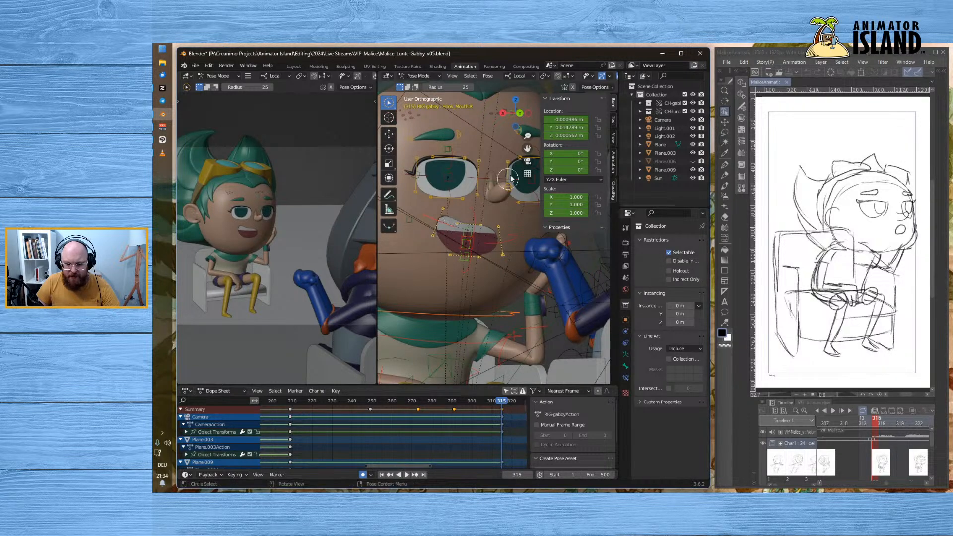
- Try to clear all transforms of the selected controls
{"action": "left_click", "coordinate": [487, 76]}
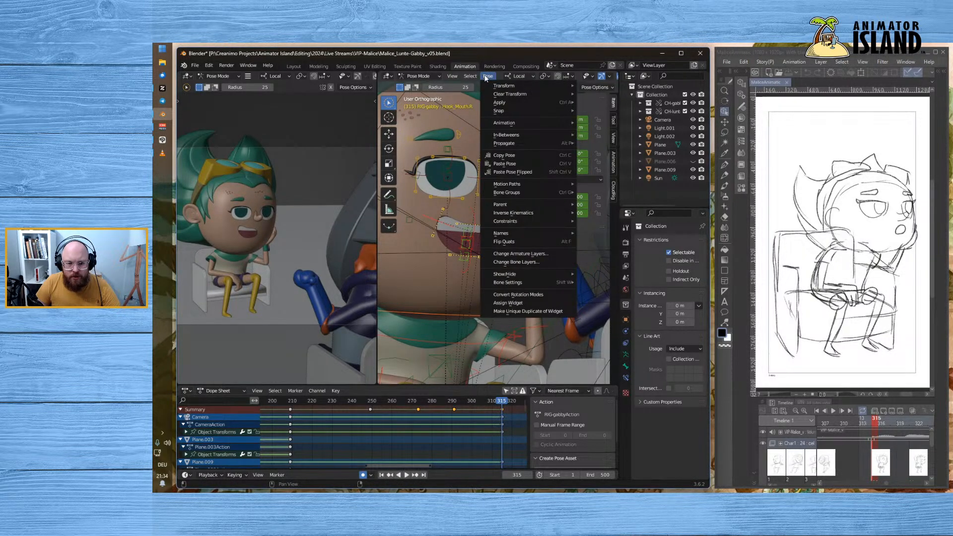
{"action": "mouse_move", "coordinate": [511, 95]}
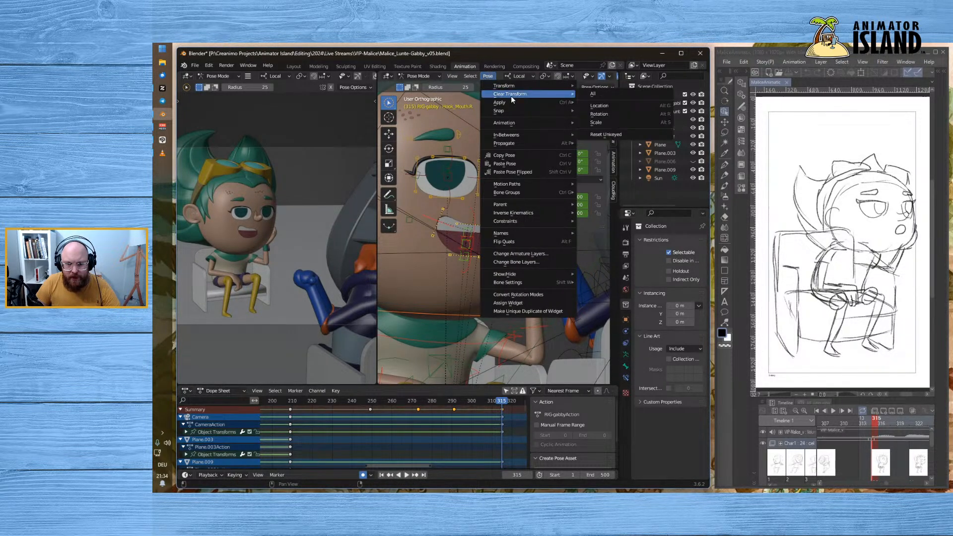
{"action": "left_click", "coordinate": [614, 97]}
{"action": "key", "text": "ctrl+z"}
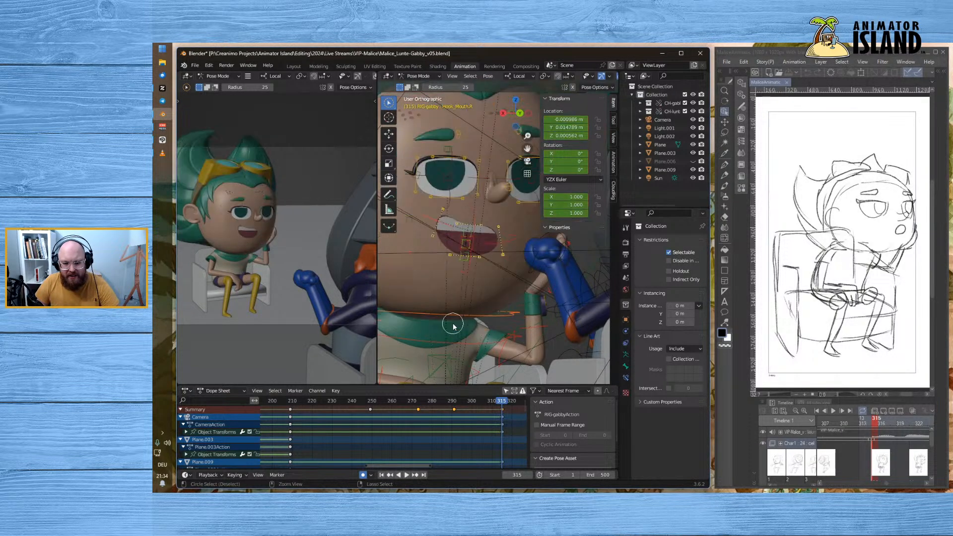
- Take FK-Head out of the selection and clear all transforms of the remaining mouth controls
{"action": "left_click", "coordinate": [389, 134]}
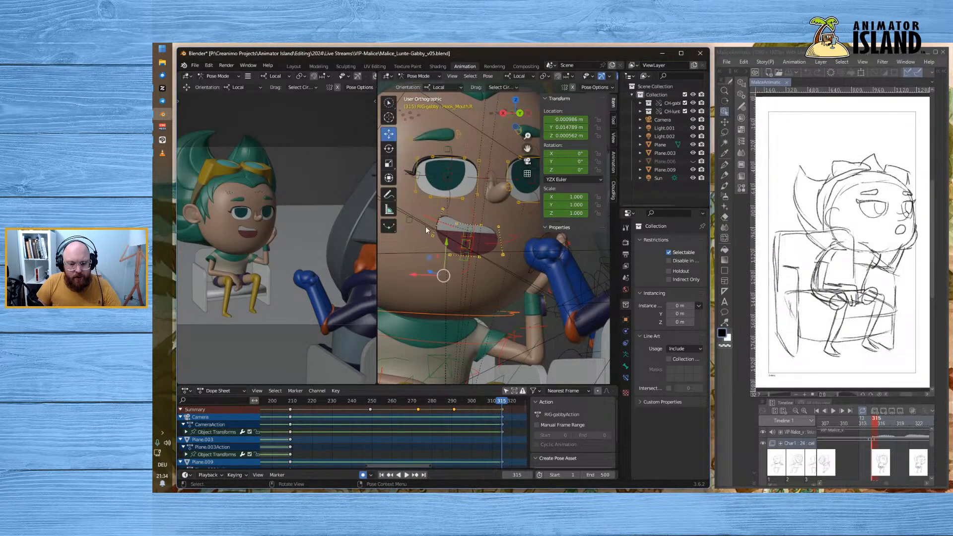
{"action": "left_click", "coordinate": [426, 313]}
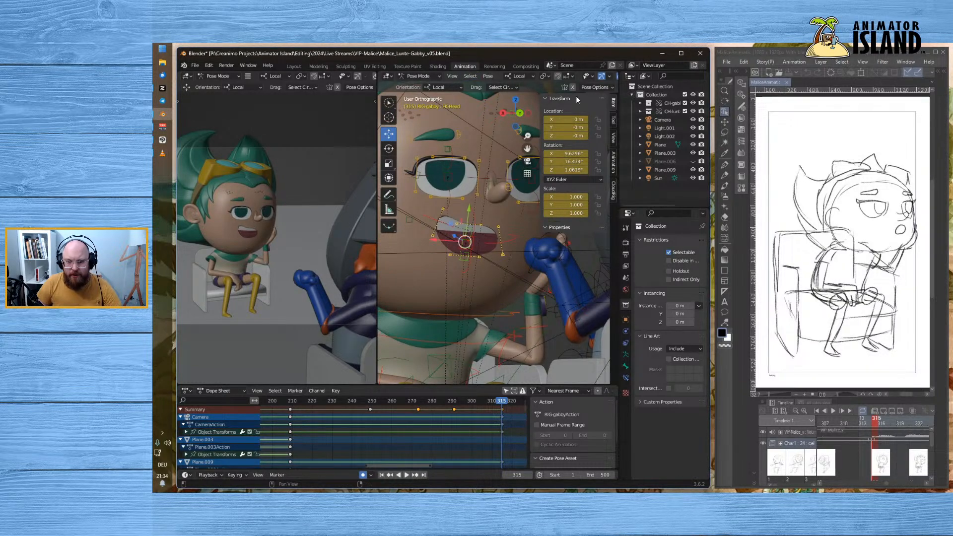
{"action": "left_click", "coordinate": [488, 76]}
{"action": "mouse_move", "coordinate": [526, 94]}
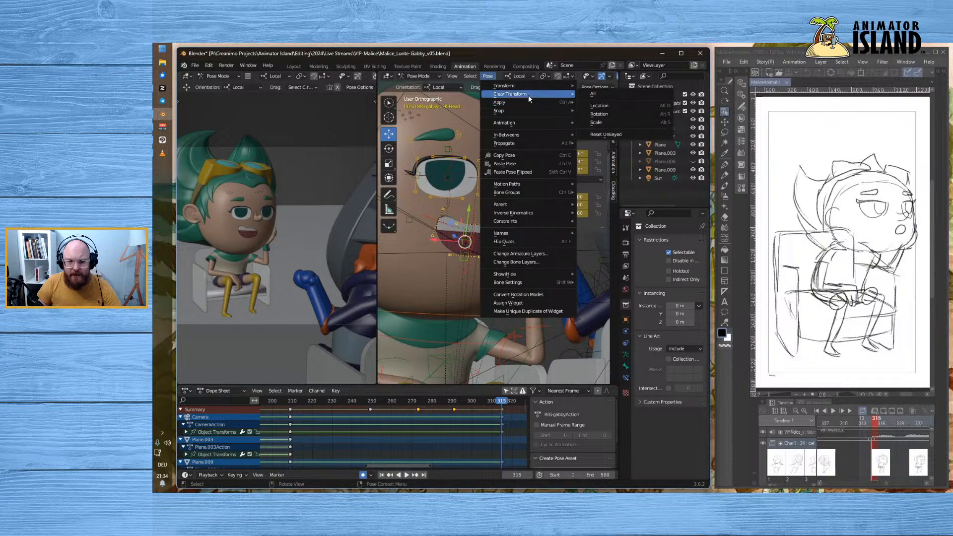
{"action": "left_click", "coordinate": [604, 92]}
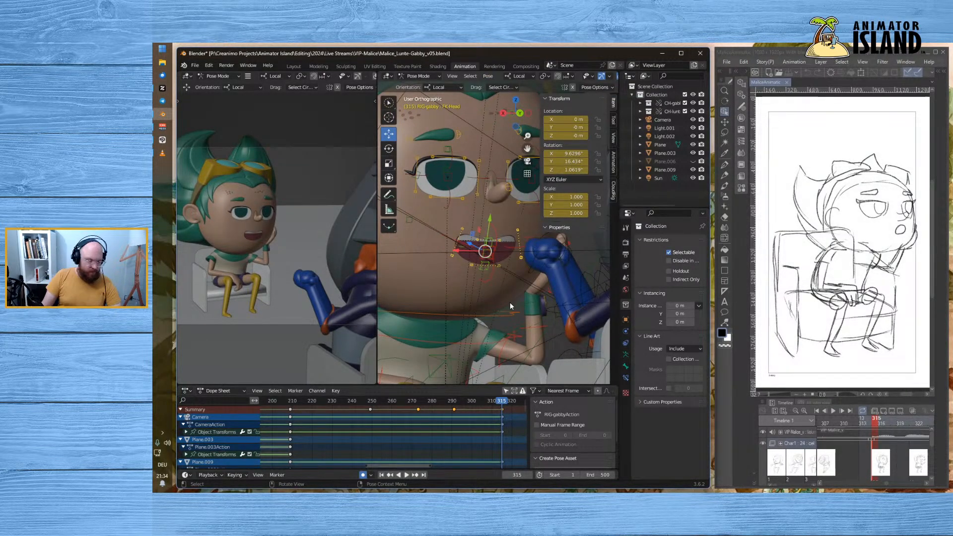
- Raise the upper lip by moving Hook_Mouth_03 to about -0.0162 m in Z
{"action": "left_click", "coordinate": [492, 240]}
{"action": "left_click_drag", "start_coordinate": [490, 210], "coordinate": [490, 202]}
{"action": "right_click", "coordinate": [491, 202]}
{"action": "left_click", "coordinate": [494, 228]}
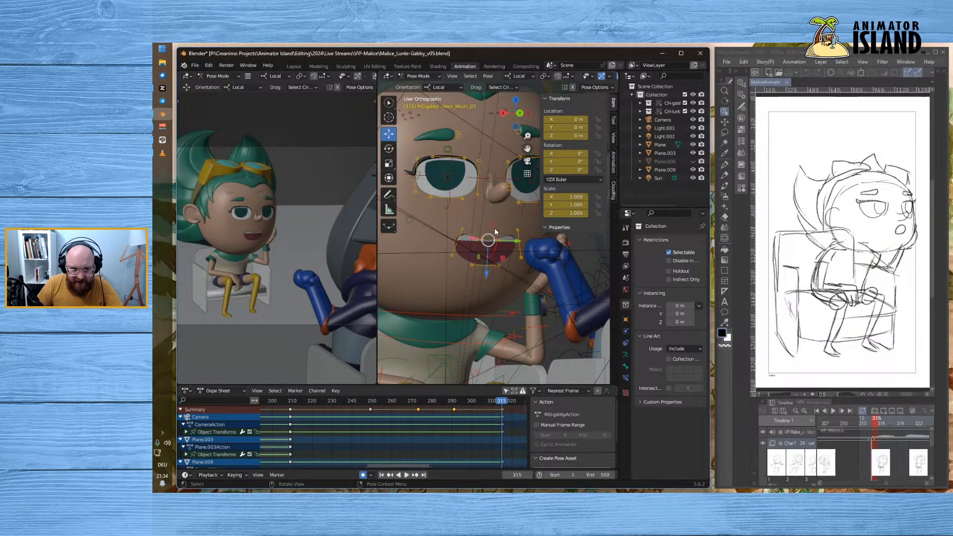
{"action": "left_click_drag", "start_coordinate": [489, 261], "coordinate": [486, 264]}
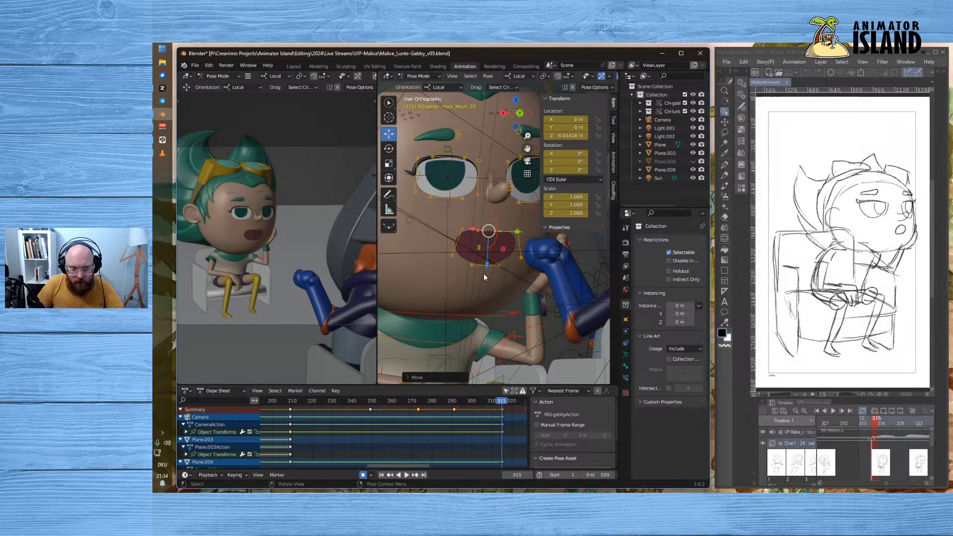
{"action": "key", "text": "ctrl+z"}
{"action": "left_click_drag", "start_coordinate": [487, 276], "coordinate": [488, 261]}
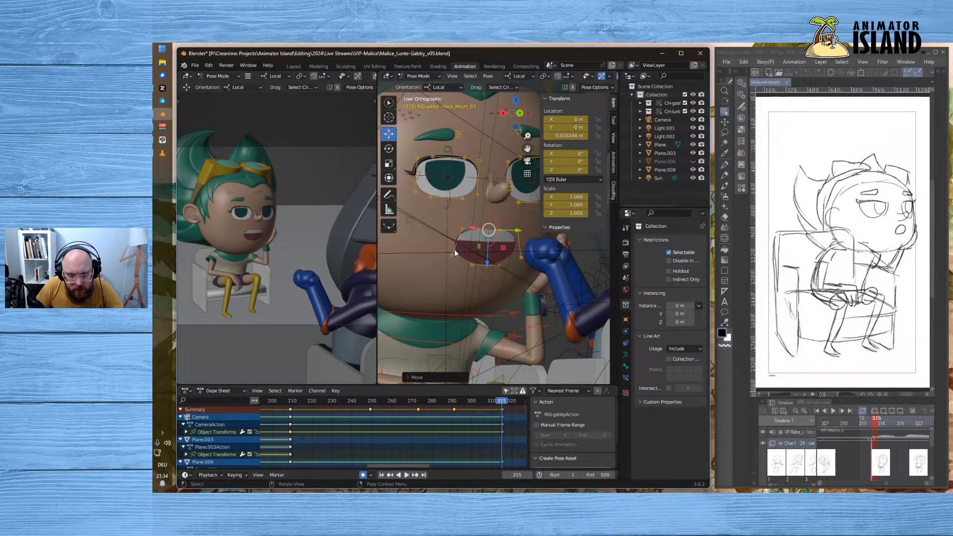
- Pull the right mouth corner inward by moving Hook_Mouth.R to about -0.0088 m in X
{"action": "left_click", "coordinate": [454, 236]}
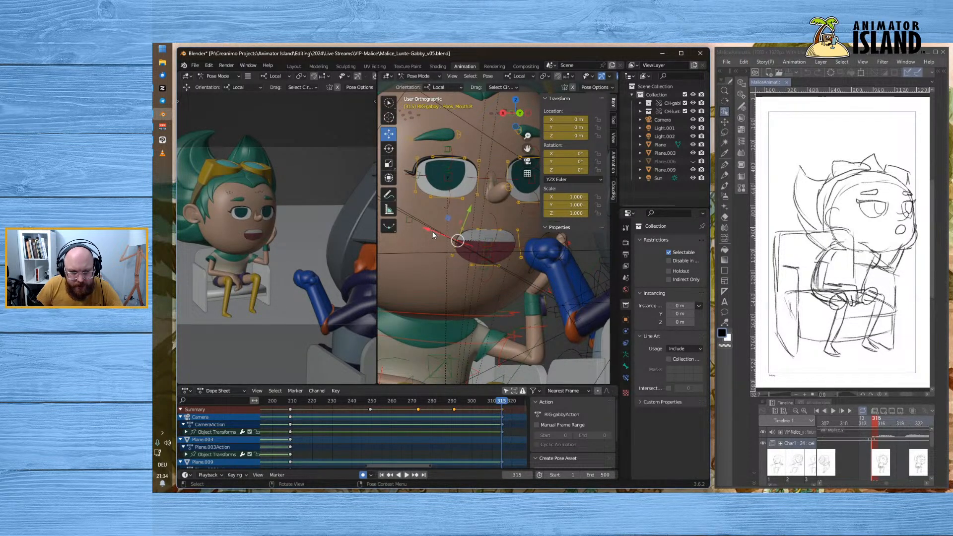
{"action": "key", "text": "g"}
{"action": "key", "text": "x"}
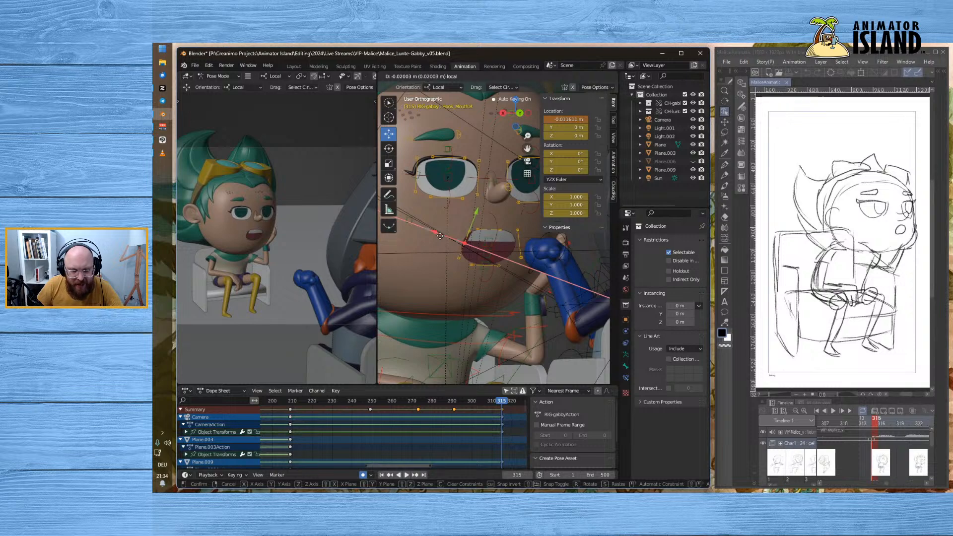
{"action": "left_click", "coordinate": [438, 242]}
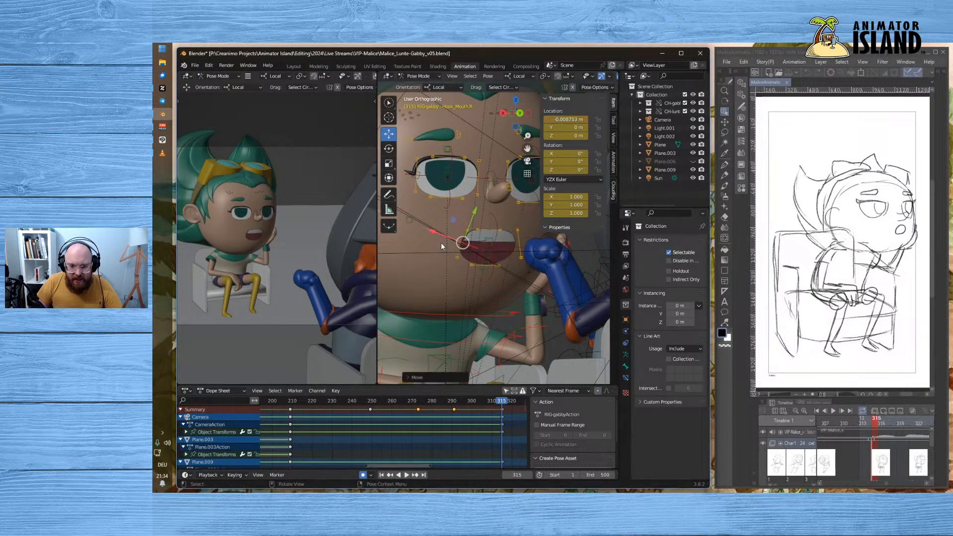
- Raise the lower lip by moving Hook_Mouth_01 to about 0.0038 m in X and -0.0150 m in Z
{"action": "left_click", "coordinate": [484, 271]}
{"action": "left_click_drag", "start_coordinate": [487, 244], "coordinate": [491, 226]}
{"action": "key", "text": "ctrl+z"}
{"action": "left_click", "coordinate": [497, 265]}
{"action": "left_click", "coordinate": [490, 273]}
{"action": "left_click_drag", "start_coordinate": [484, 296], "coordinate": [504, 258]}
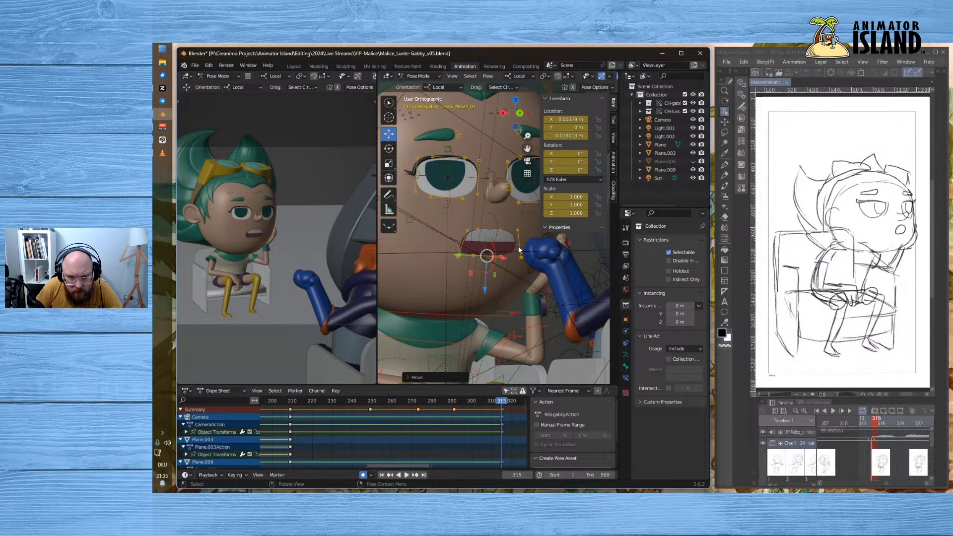
- Narrow the mouth by moving Hook_Mouth.L to about 0.0123 m in X and 0.0038 m in Z, and Hook_Mouth.R to about -0.0156 m in X
{"action": "left_click", "coordinate": [518, 247]}
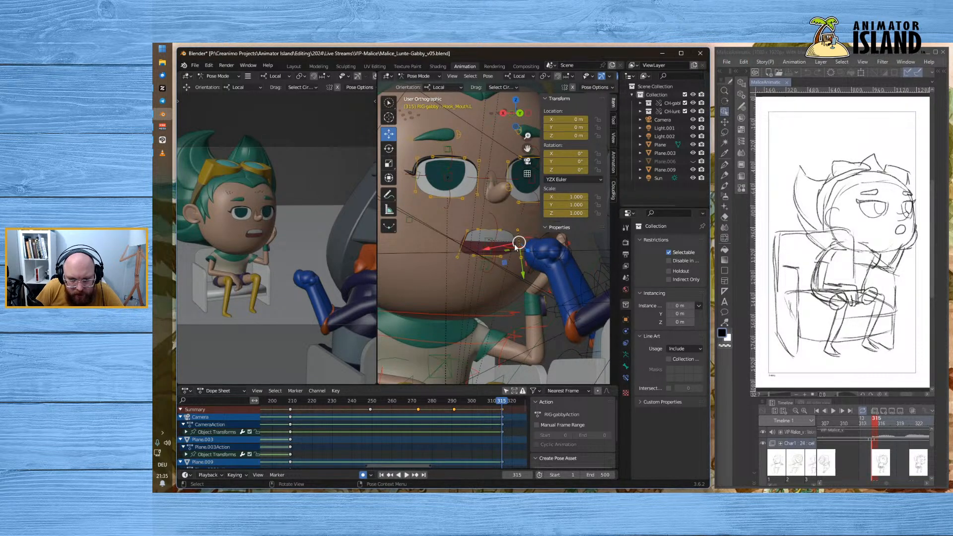
{"action": "left_click_drag", "start_coordinate": [487, 246], "coordinate": [520, 249]}
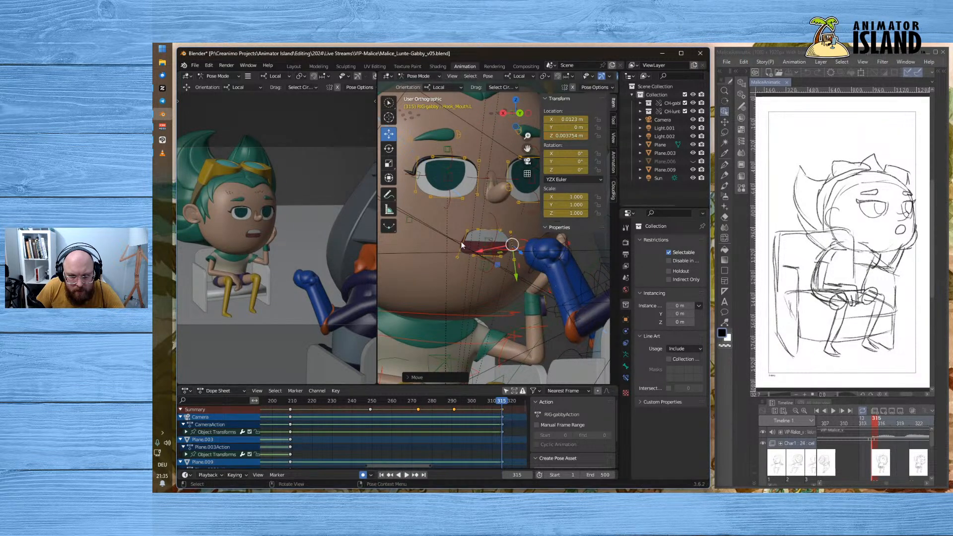
{"action": "left_click", "coordinate": [461, 242]}
{"action": "left_click_drag", "start_coordinate": [434, 232], "coordinate": [442, 233]}
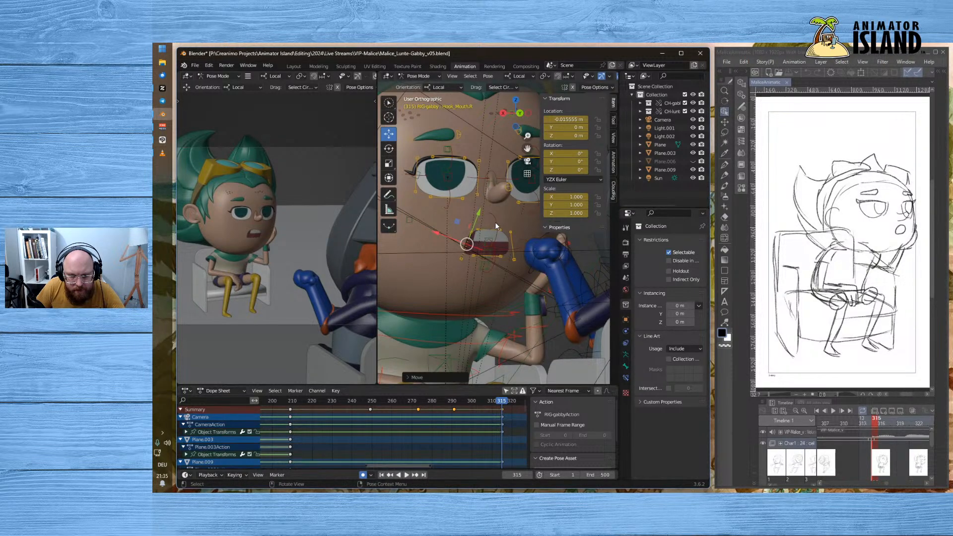
- Reshape the upper lip by moving Hook_Mouth_03 to about 0.0087 m in Y and -0.0216 m in Z
{"action": "left_click", "coordinate": [495, 221]}
{"action": "left_click_drag", "start_coordinate": [487, 263], "coordinate": [489, 228]}
{"action": "mouse_move", "coordinate": [485, 227]}
{"action": "middle_mouse_down"}
{"action": "mouse_move", "coordinate": [473, 255]}
{"action": "mouse_move", "coordinate": [494, 272]}
{"action": "middle_mouse_up"}
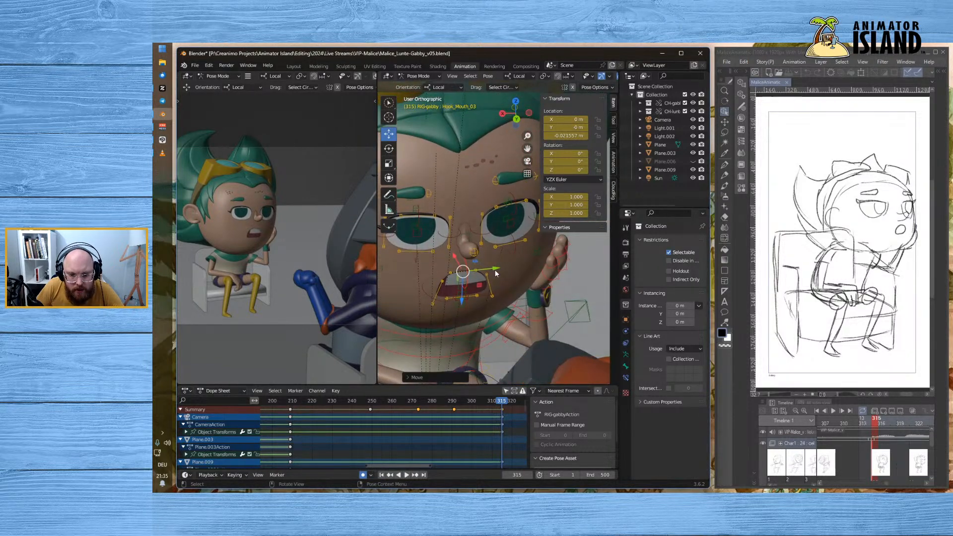
{"action": "left_click_drag", "start_coordinate": [497, 272], "coordinate": [504, 269]}
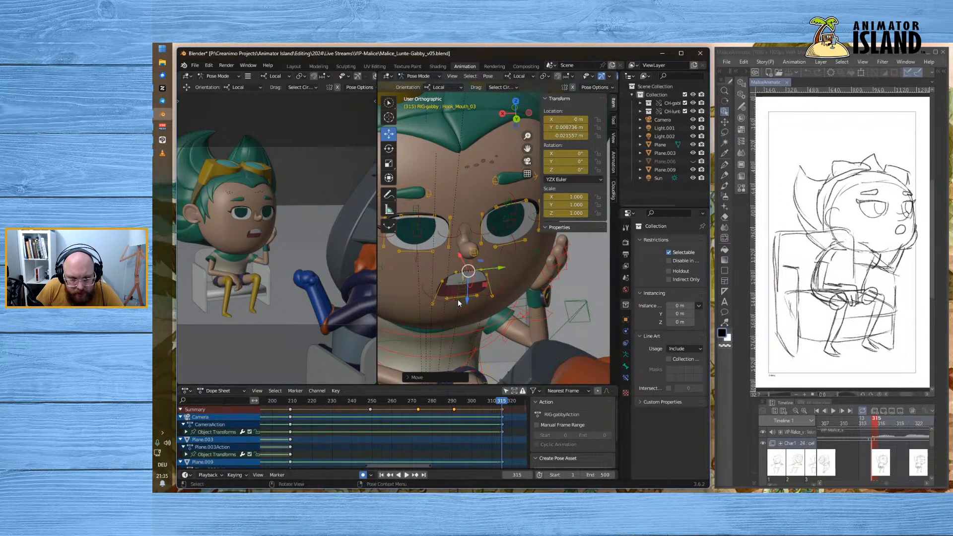
{"action": "middle_click_drag", "start_coordinate": [457, 298], "coordinate": [457, 291]}
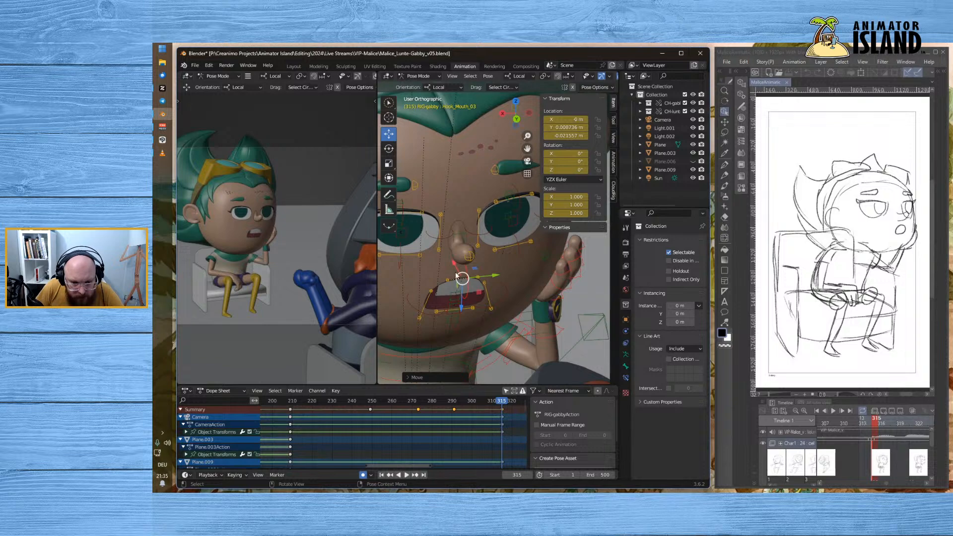
{"action": "mouse_move", "coordinate": [454, 262]}
{"action": "left_mouse_down"}
{"action": "mouse_move", "coordinate": [455, 278]}
{"action": "mouse_move", "coordinate": [476, 288]}
{"action": "left_mouse_up"}
{"action": "left_click", "coordinate": [454, 294]}
{"action": "right_click", "coordinate": [476, 288]}
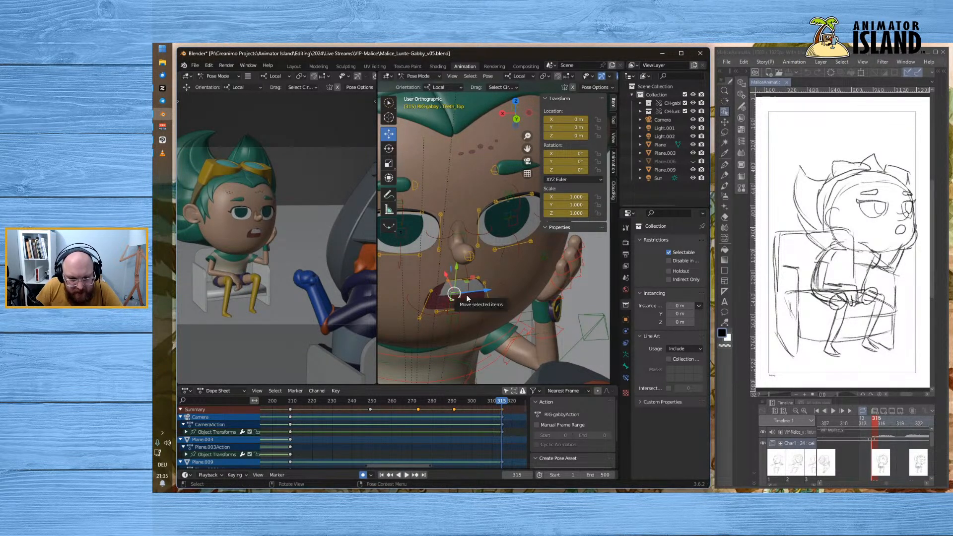
{"action": "key", "text": "g"}
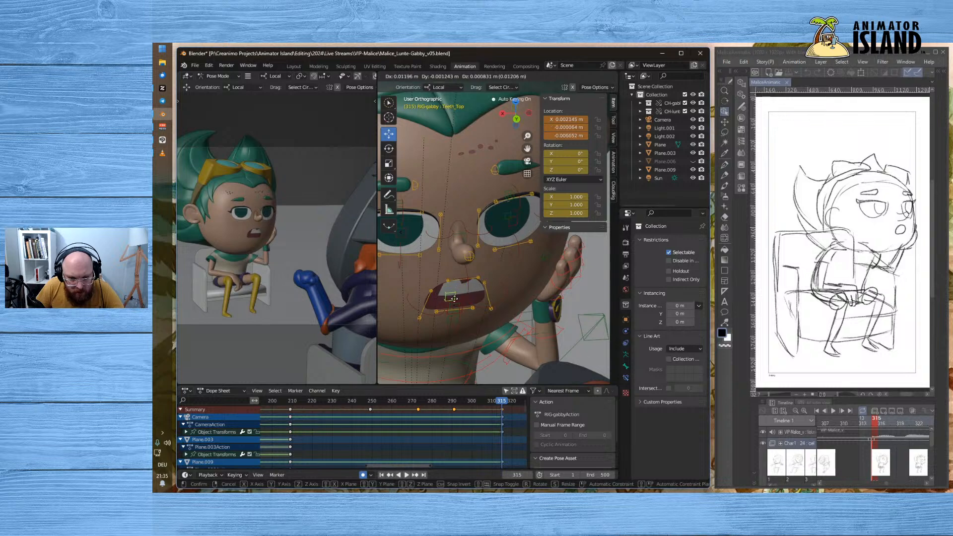
{"action": "right_click", "coordinate": [453, 311]}
- Adjust the depth of the right mouth corner by moving Hook_Mouth.R to about 0.0029 m in Z
{"action": "middle_click_drag", "start_coordinate": [453, 312], "coordinate": [467, 330]}
{"action": "left_click", "coordinate": [459, 332]}
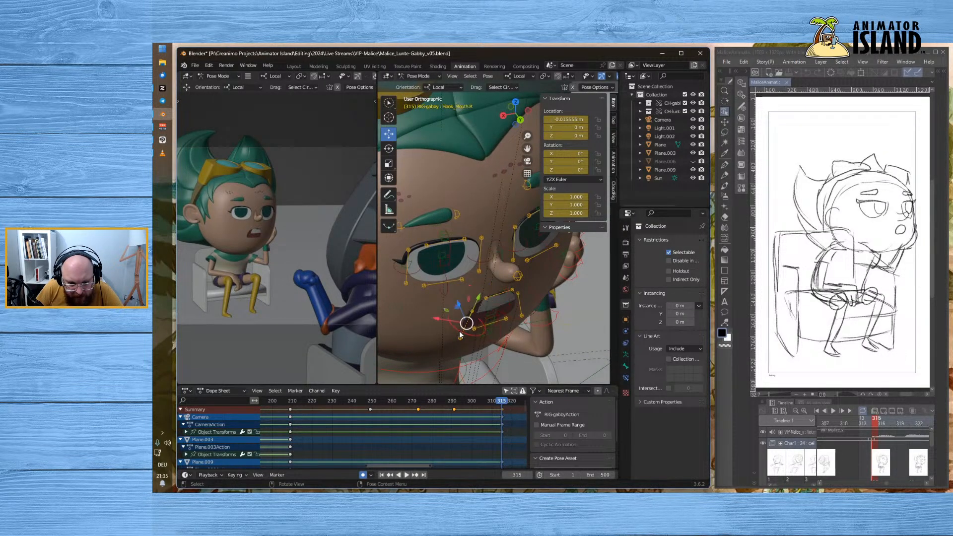
{"action": "left_click_drag", "start_coordinate": [458, 300], "coordinate": [456, 297]}
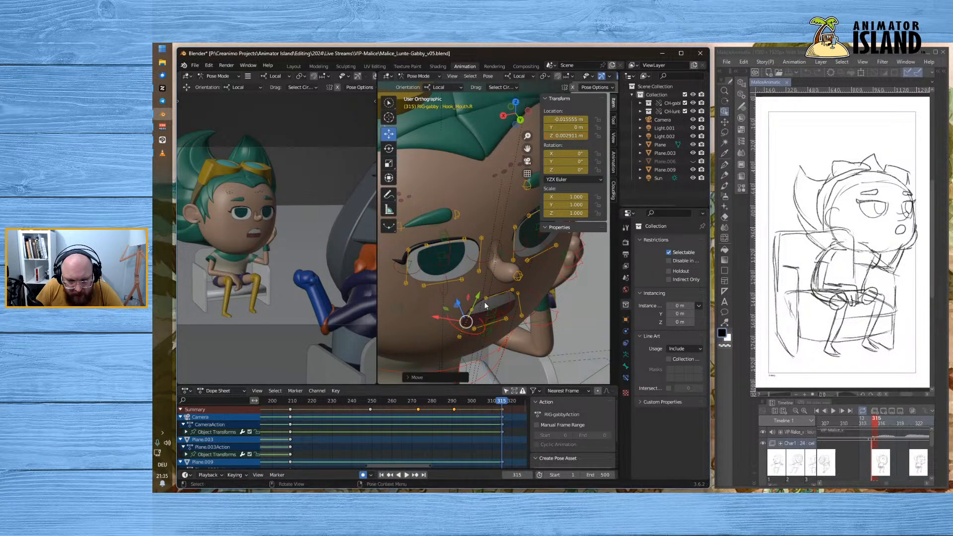
{"action": "middle_click_drag", "start_coordinate": [552, 327], "coordinate": [532, 314]}
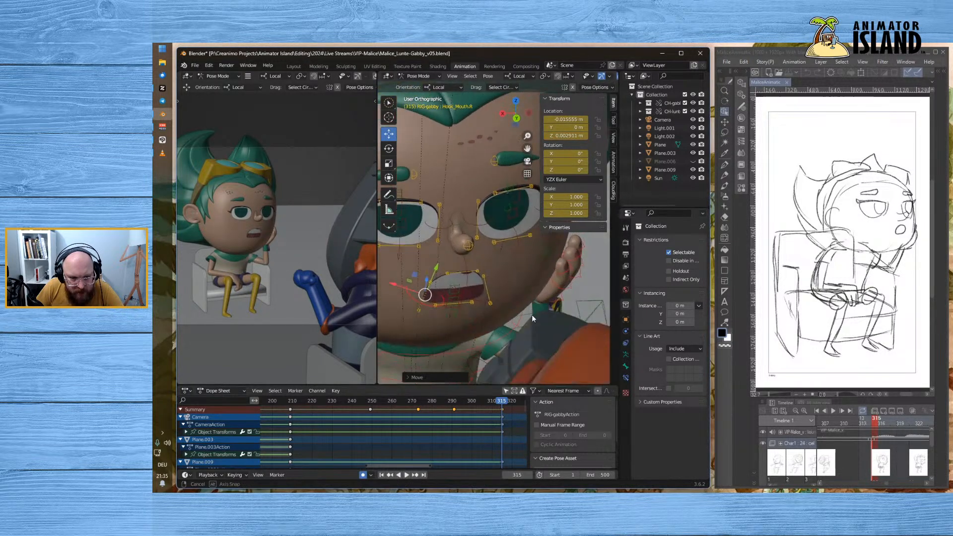
- Shift the whole mouth sideways across the face by moving ROOT-Mouth to about -0.0484 m in X
{"action": "left_click", "coordinate": [451, 297]}
{"action": "left_click", "coordinate": [458, 308]}
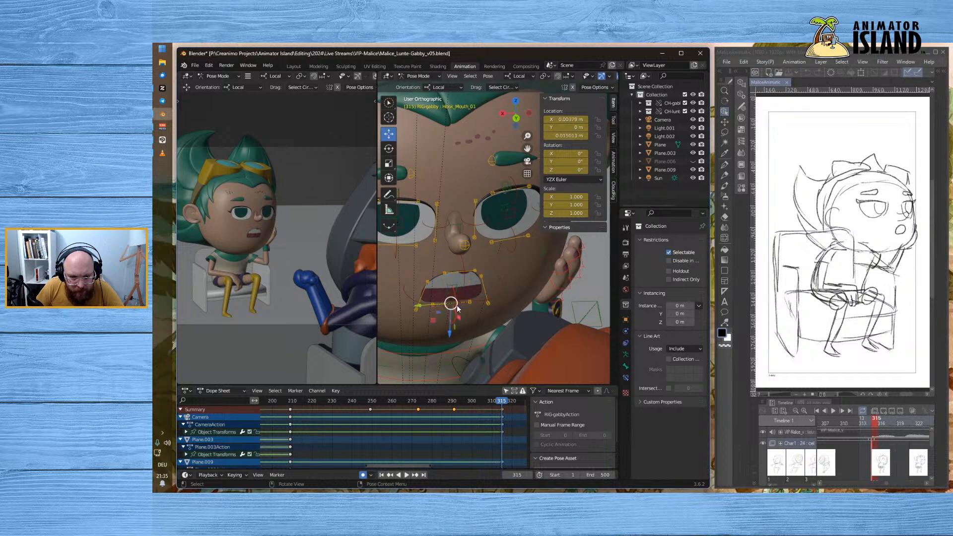
{"action": "left_click", "coordinate": [447, 300]}
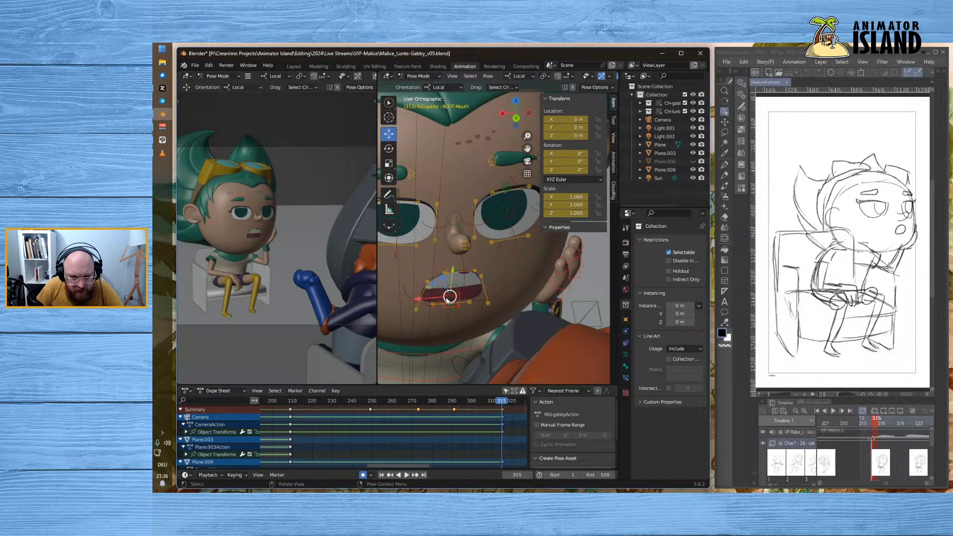
{"action": "left_click_drag", "start_coordinate": [429, 300], "coordinate": [466, 304]}
{"action": "scroll", "coordinate": [462, 320], "scroll_direction": "up", "scroll_amount": 2}
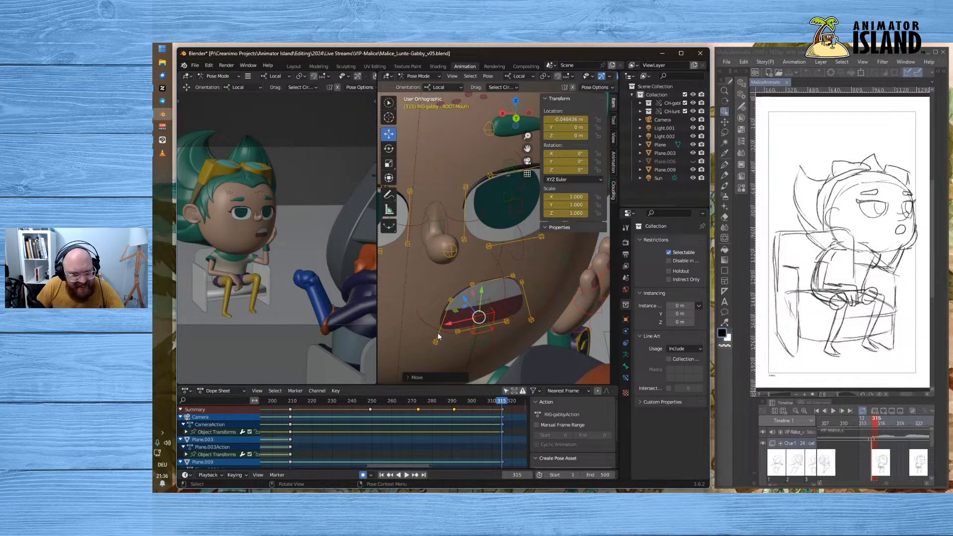
- Go to frame 276 to view the preceding shot
{"action": "scroll", "coordinate": [218, 292], "scroll_direction": "down", "scroll_amount": 2}
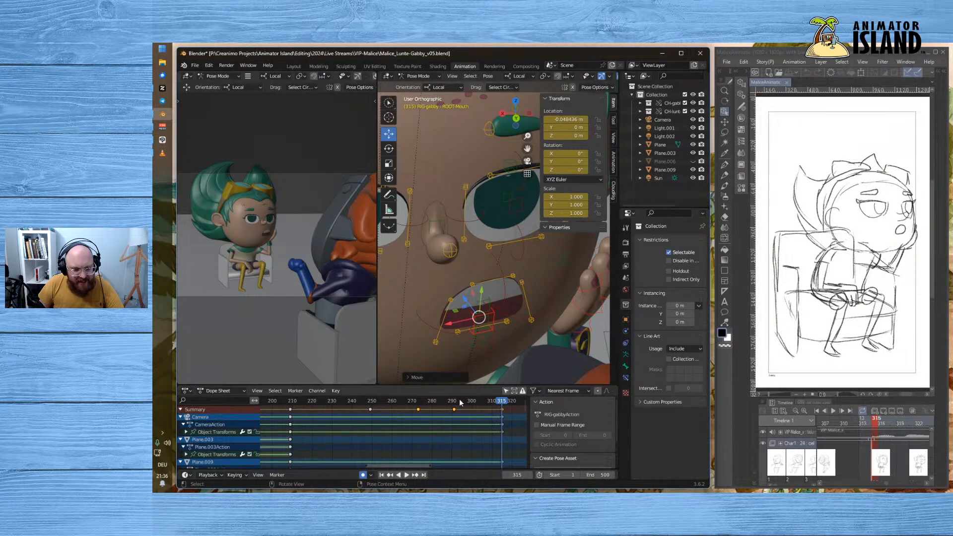
{"action": "left_click", "coordinate": [424, 401]}
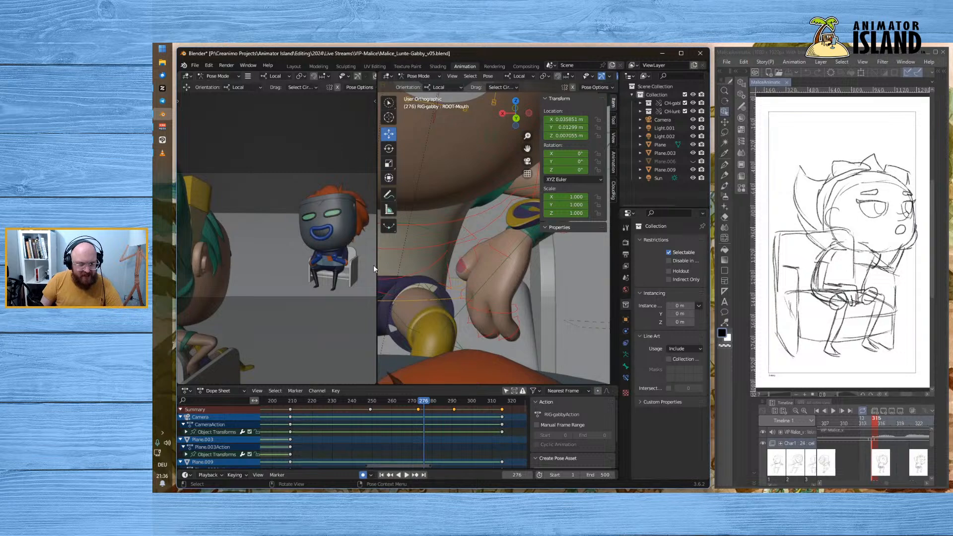
- Enlarge the camera view, play back the animation and scrub to frame 205 to review the character poses
{"action": "left_click_drag", "start_coordinate": [376, 265], "coordinate": [557, 248]}
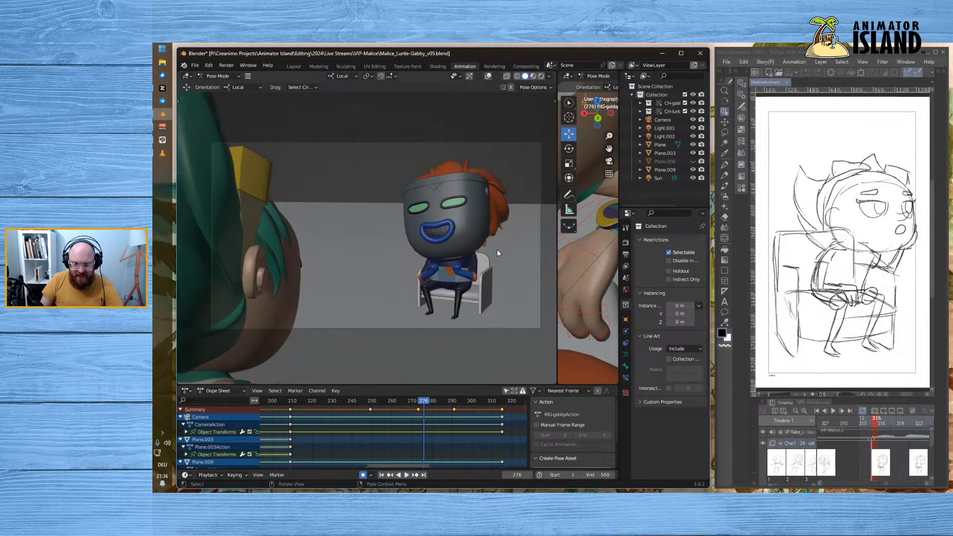
{"action": "left_click", "coordinate": [397, 401]}
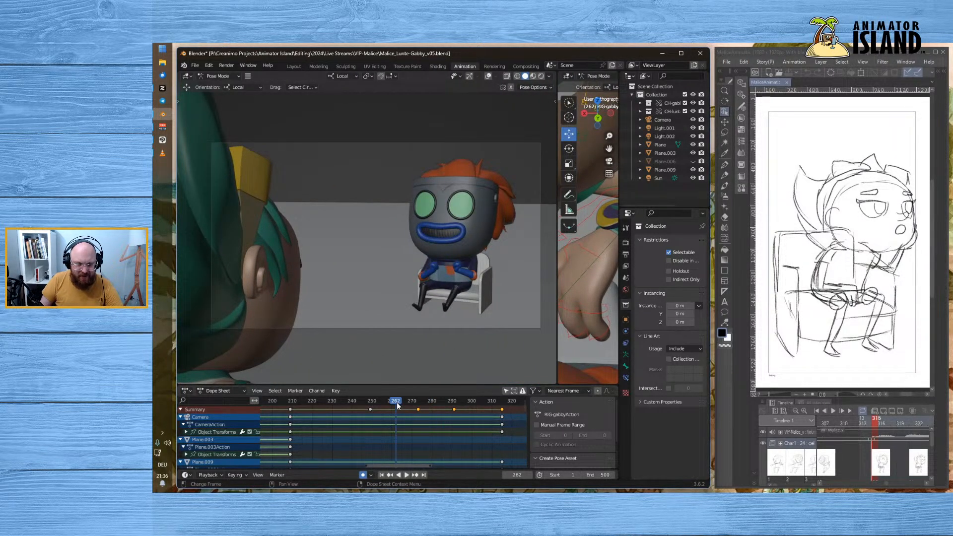
{"action": "left_click", "coordinate": [279, 401]}
{"action": "left_click", "coordinate": [406, 475]}
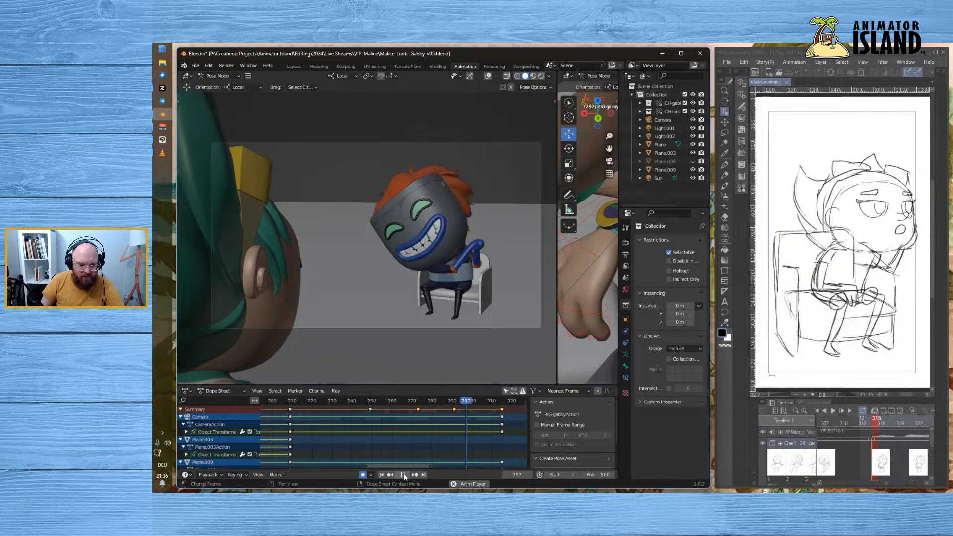
{"action": "left_click", "coordinate": [403, 475]}
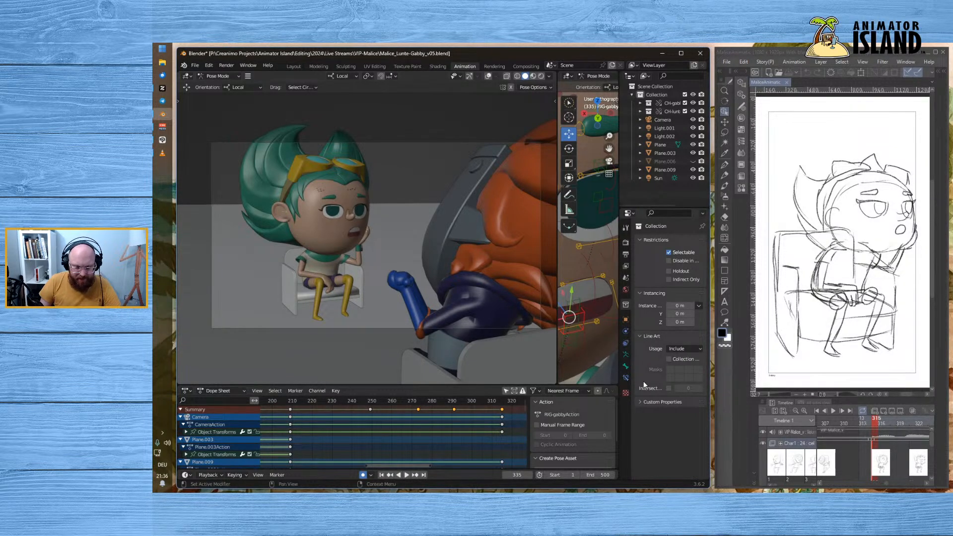
{"action": "left_click", "coordinate": [504, 401]}
{"action": "left_click_drag", "start_coordinate": [503, 403], "coordinate": [282, 404]}
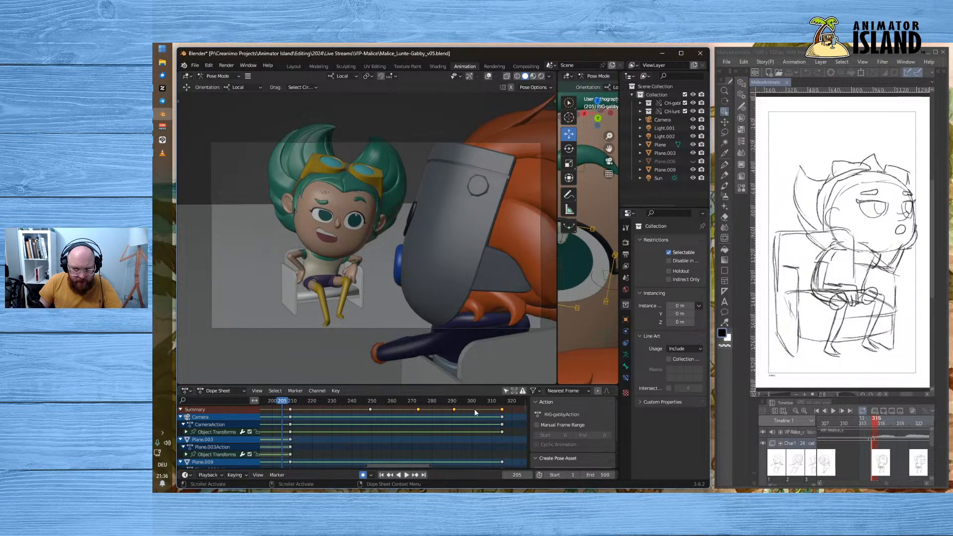
- Insert keyframes on all channels at frame 187
{"action": "middle_click_drag", "start_coordinate": [348, 428], "coordinate": [494, 442]}
{"action": "left_click_drag", "start_coordinate": [391, 400], "coordinate": [393, 403]}
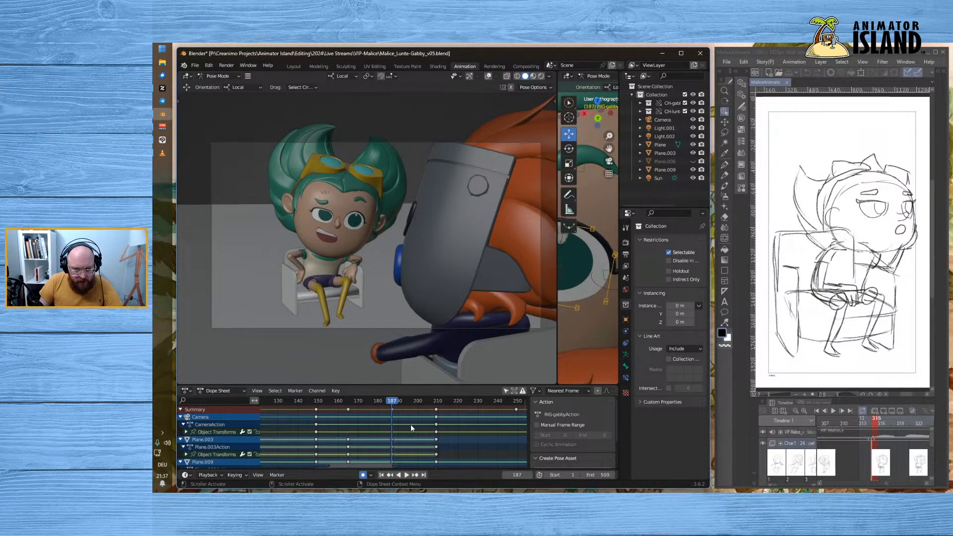
{"action": "left_click", "coordinate": [605, 274]}
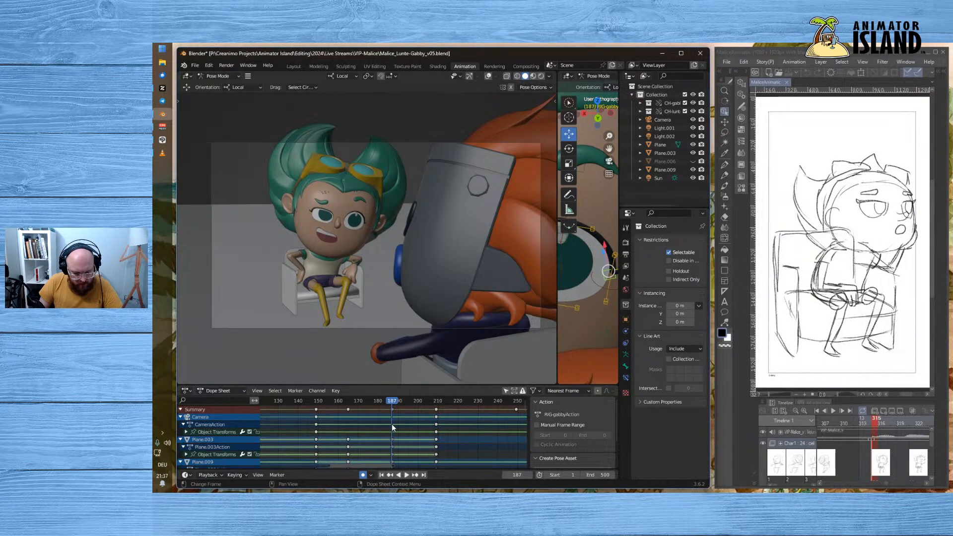
{"action": "key", "text": "i"}
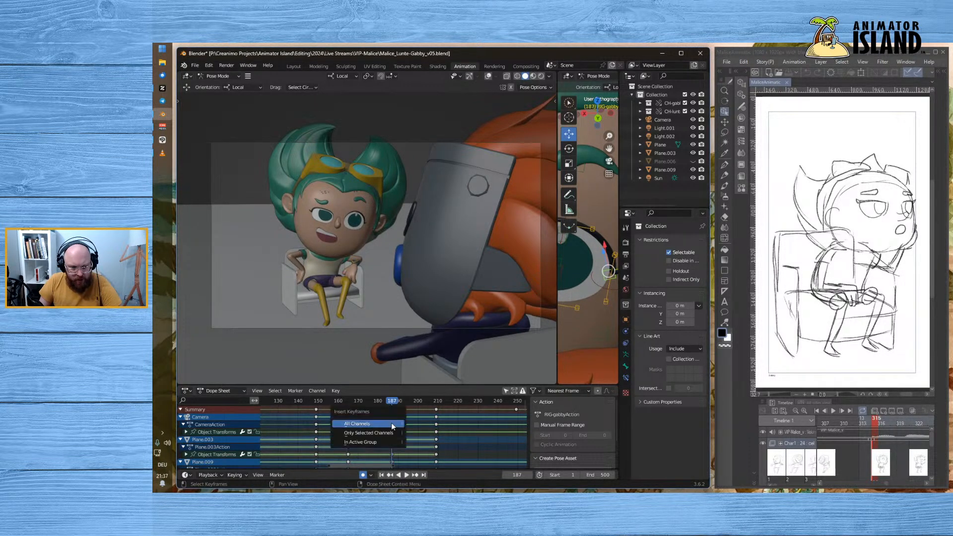
{"action": "left_click", "coordinate": [392, 425]}
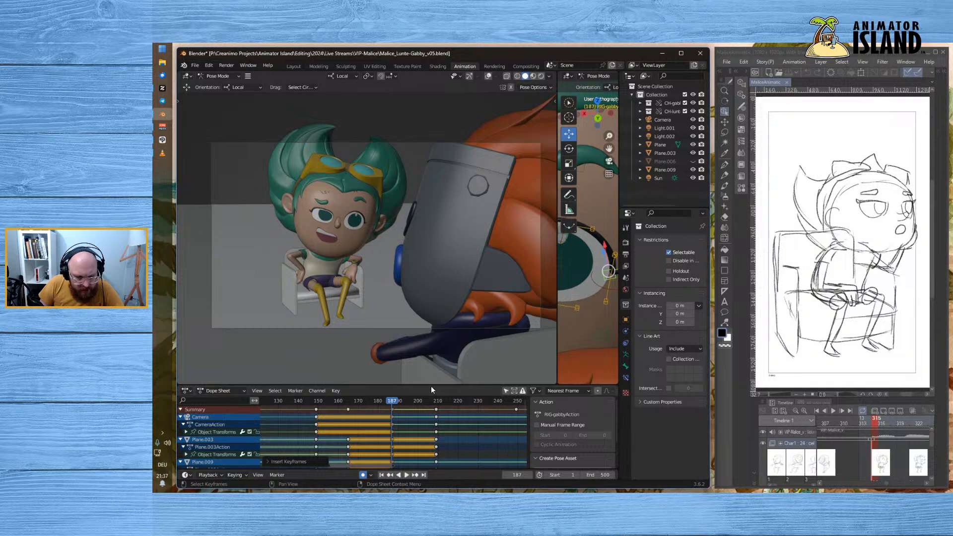
- Insert keyframes on all channels at frame 165
{"action": "left_click", "coordinate": [348, 401]}
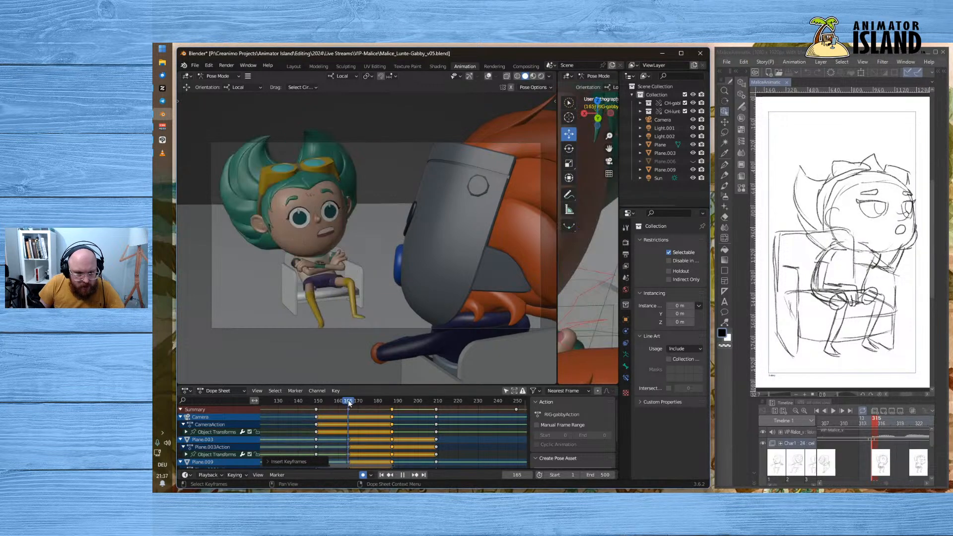
{"action": "key", "text": "i"}
{"action": "left_click", "coordinate": [363, 425]}
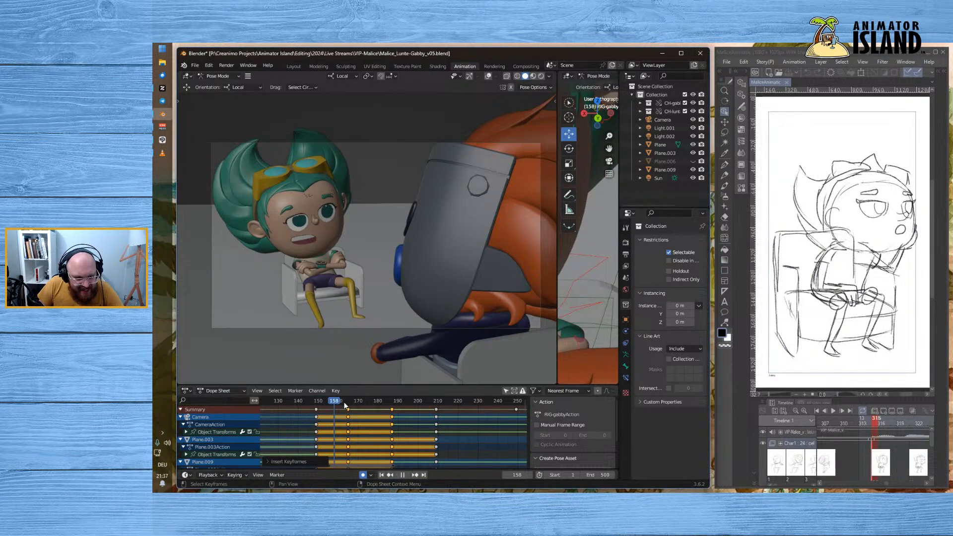
- Play back the section after frame 158, and insert keyframes on all channels at frame 315
{"action": "key", "text": "space"}
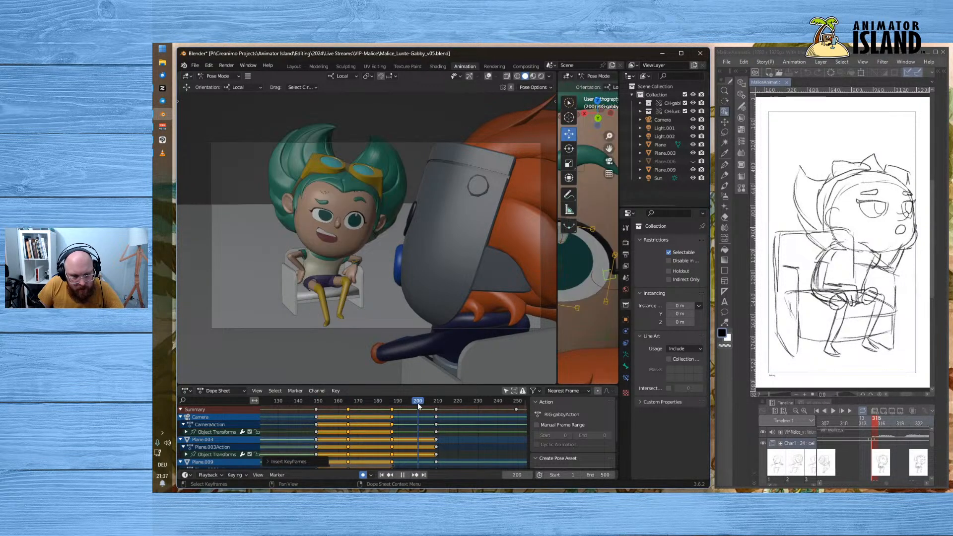
{"action": "key", "text": "space"}
{"action": "middle_click_drag", "start_coordinate": [467, 445], "coordinate": [232, 445]}
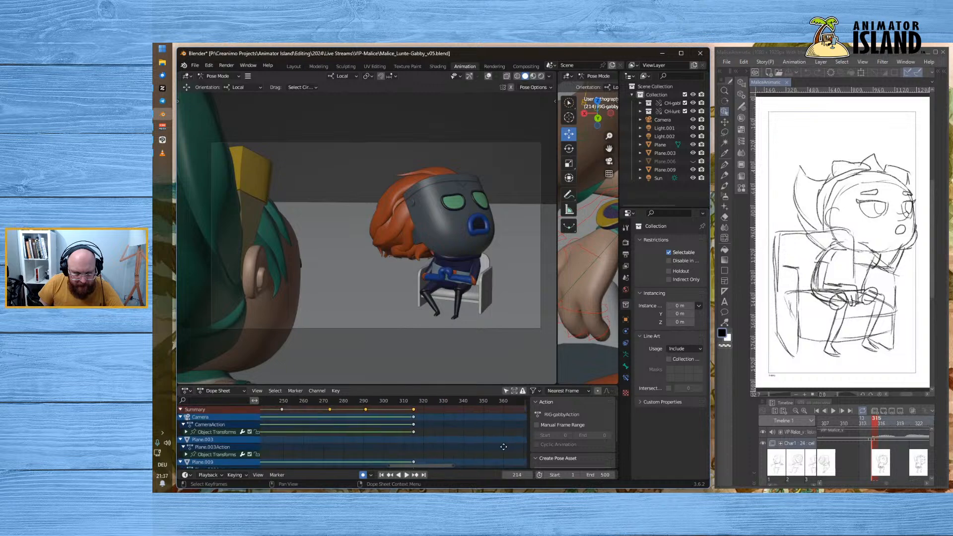
{"action": "left_click", "coordinate": [412, 399]}
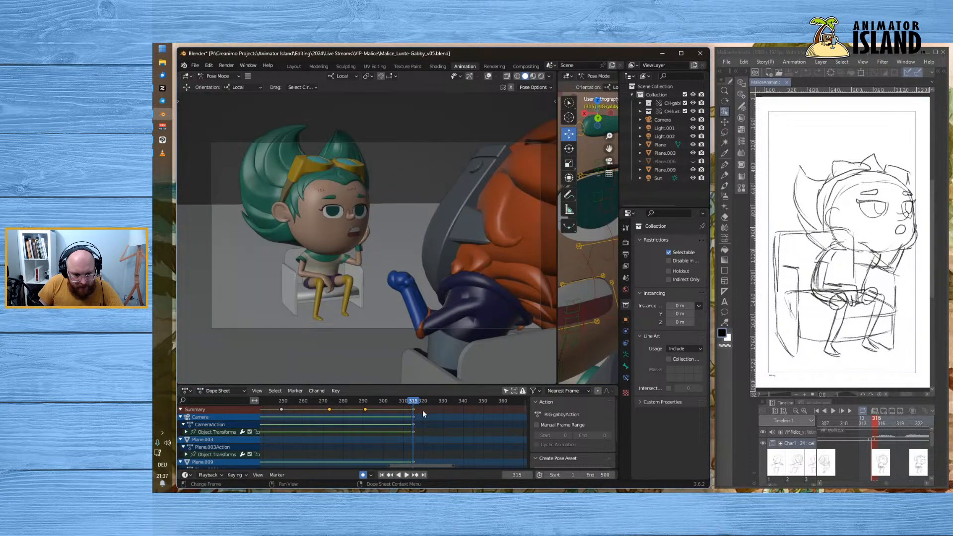
{"action": "key", "text": "i"}
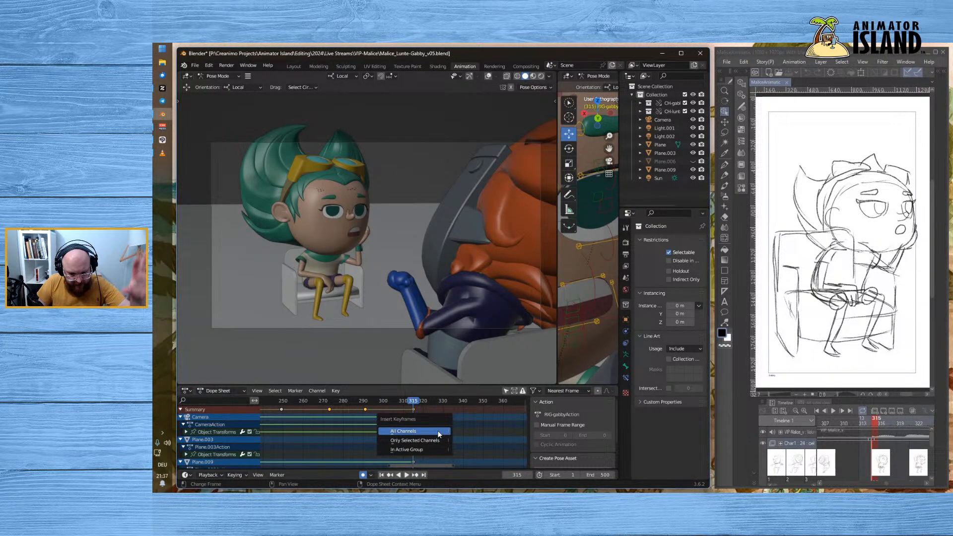
{"action": "left_click", "coordinate": [439, 434]}
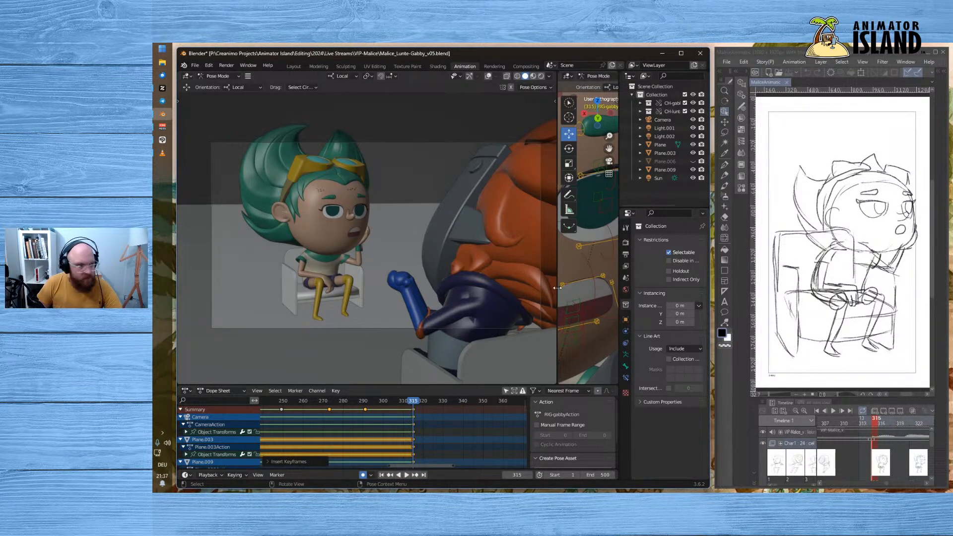
- Narrow the camera view to give the posing viewport more room, and show its transform values
{"action": "left_click_drag", "start_coordinate": [557, 306], "coordinate": [528, 294]}
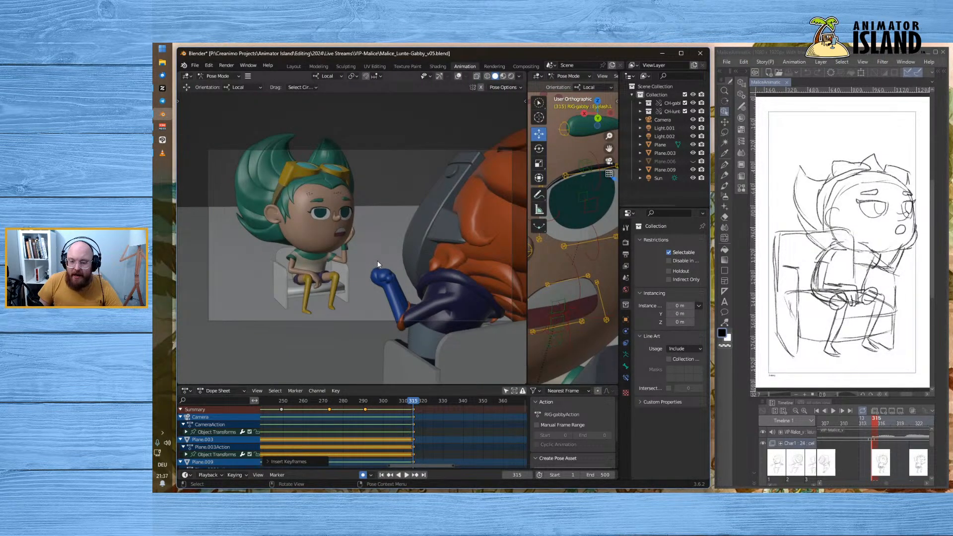
{"action": "left_click_drag", "start_coordinate": [528, 284], "coordinate": [474, 265]}
{"action": "key", "text": "n"}
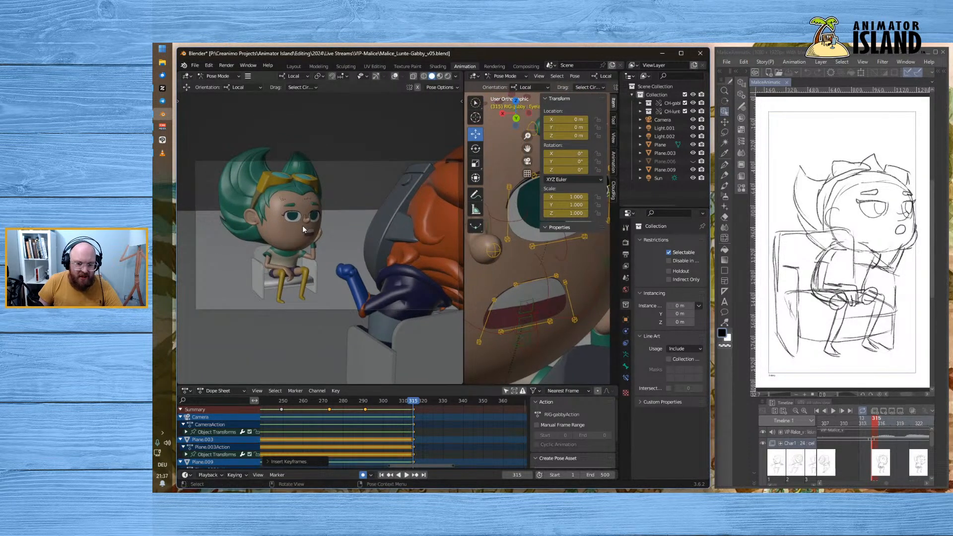
{"action": "scroll", "coordinate": [302, 225], "scroll_direction": "up", "scroll_amount": 1}
{"action": "scroll", "coordinate": [305, 232], "scroll_direction": "down", "scroll_amount": 1}
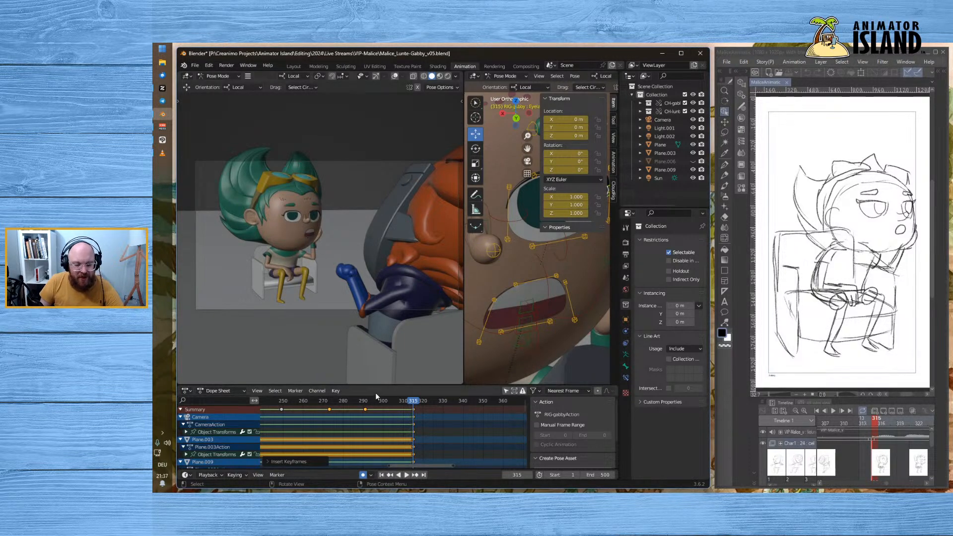
- Compare frame 303 with frame 315 and briefly play the animation from there to check the cut
{"action": "left_click", "coordinate": [388, 400]}
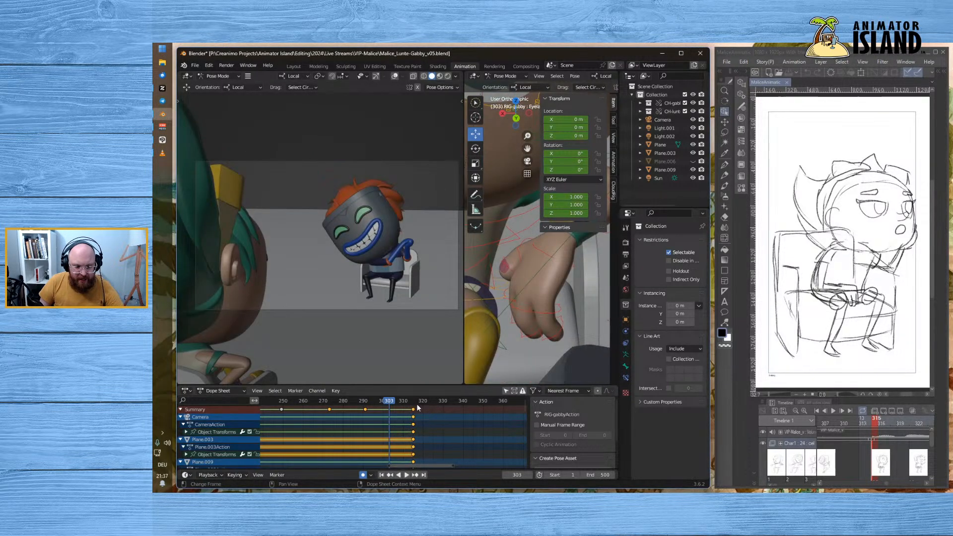
{"action": "left_click", "coordinate": [414, 401]}
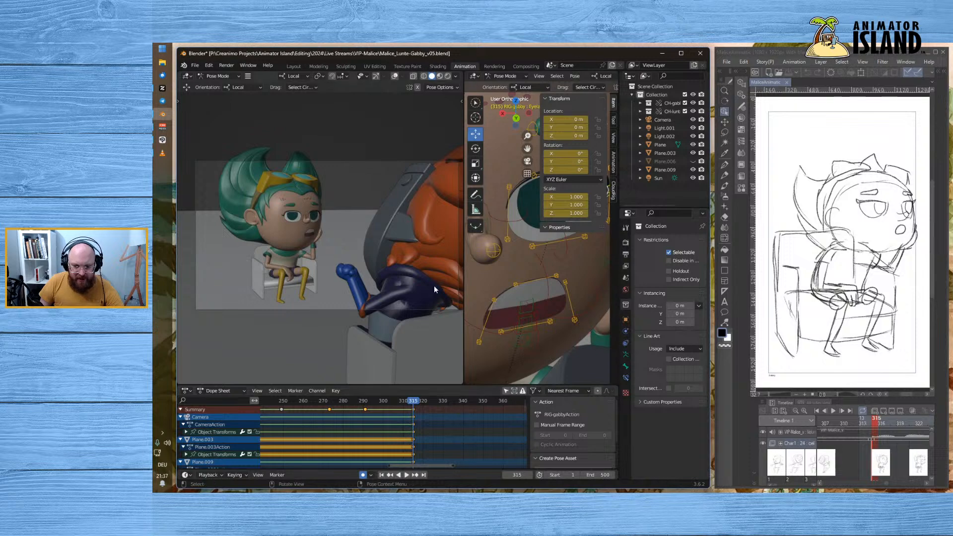
{"action": "left_click_drag", "start_coordinate": [464, 285], "coordinate": [461, 283]}
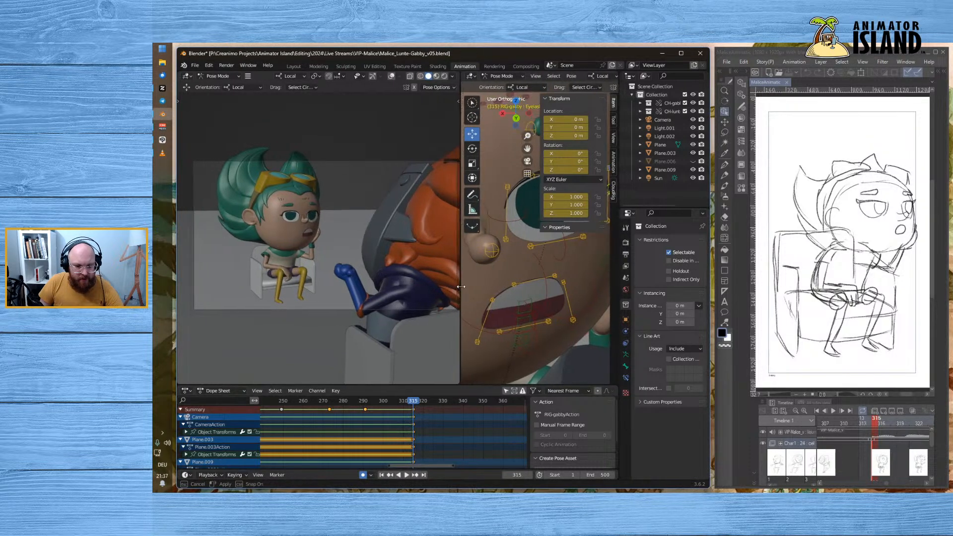
{"action": "key", "text": "space"}
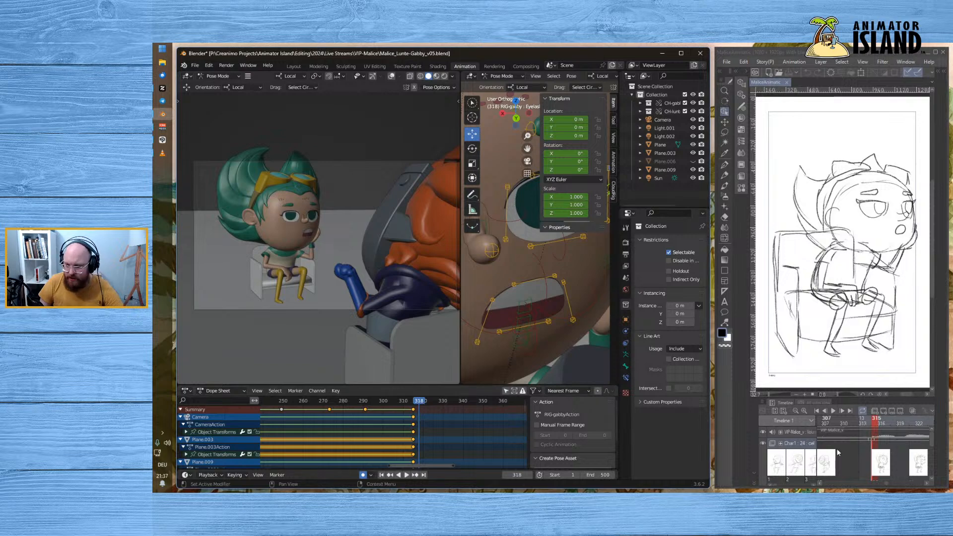
- Switch to the storyboard app to show the drawing at frame 321, and move the Blender playhead to frame 323
{"action": "left_click_drag", "start_coordinate": [887, 483], "coordinate": [888, 483]}
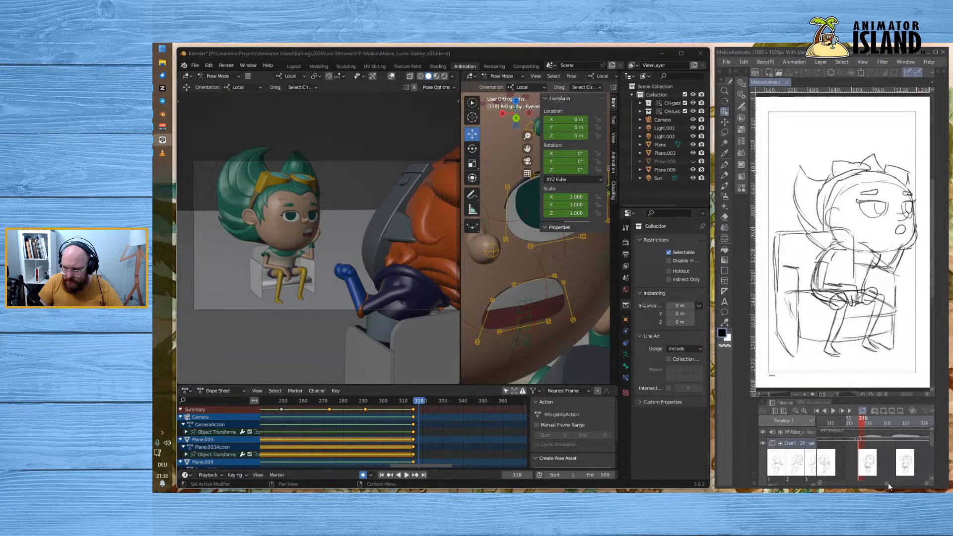
{"action": "left_click", "coordinate": [899, 423]}
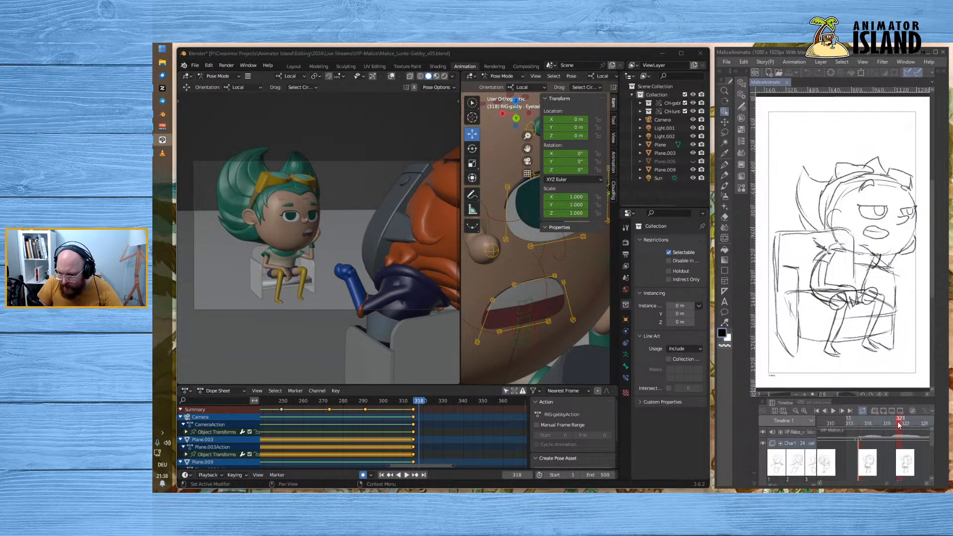
{"action": "mouse_move", "coordinate": [418, 403]}
{"action": "left_mouse_down"}
{"action": "mouse_move", "coordinate": [442, 404]}
{"action": "mouse_move", "coordinate": [429, 408]}
{"action": "left_mouse_up"}
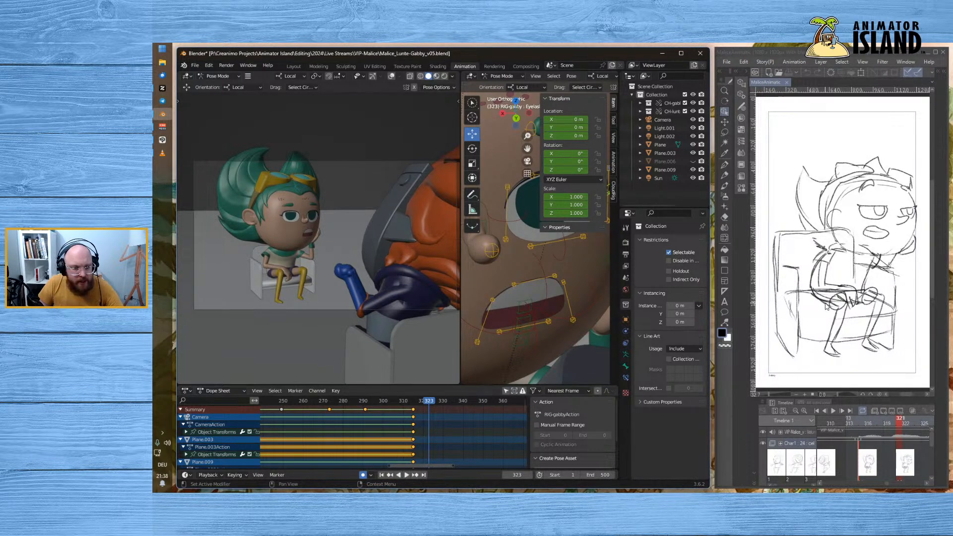
- Rotate the green-haired character's FK spine control to about 17.1° in X at frame 323
{"action": "scroll", "coordinate": [565, 298], "scroll_direction": "down", "scroll_amount": 4}
{"action": "mouse_move", "coordinate": [510, 294]}
{"action": "middle_mouse_down"}
{"action": "mouse_move", "coordinate": [529, 285]}
{"action": "mouse_move", "coordinate": [522, 279]}
{"action": "middle_mouse_up"}
{"action": "left_click", "coordinate": [522, 279]}
{"action": "left_click", "coordinate": [503, 289]}
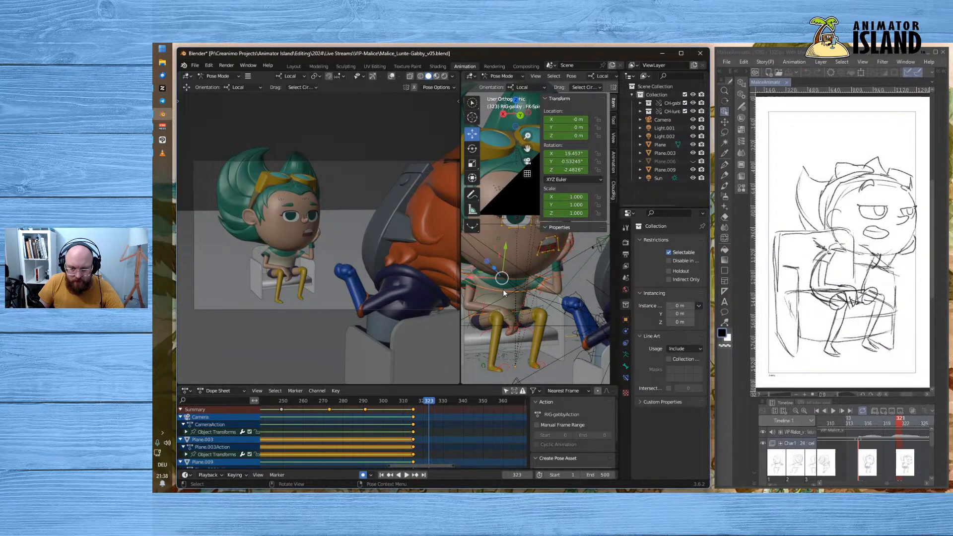
{"action": "left_click", "coordinate": [472, 149]}
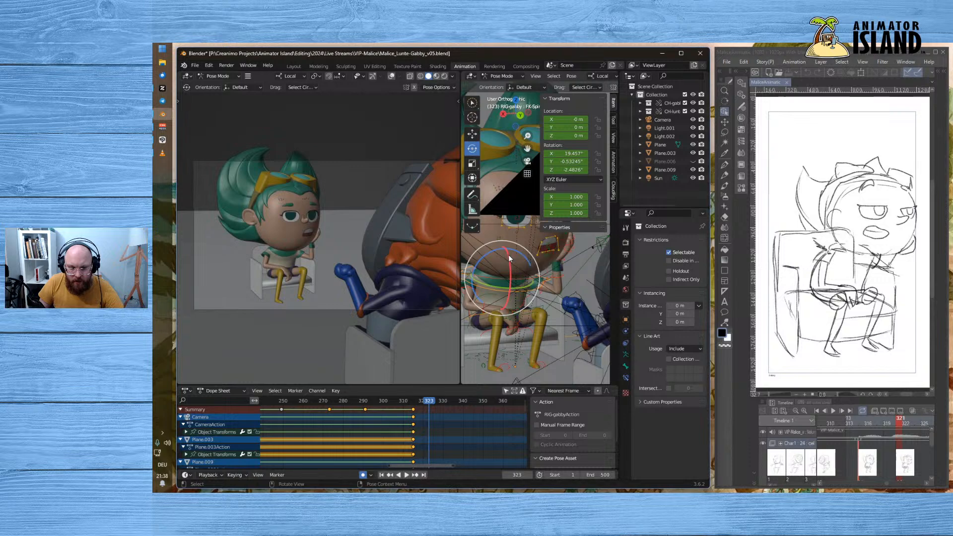
{"action": "left_click_drag", "start_coordinate": [508, 254], "coordinate": [508, 259]}
{"action": "scroll", "coordinate": [551, 314], "scroll_direction": "up", "scroll_amount": 2}
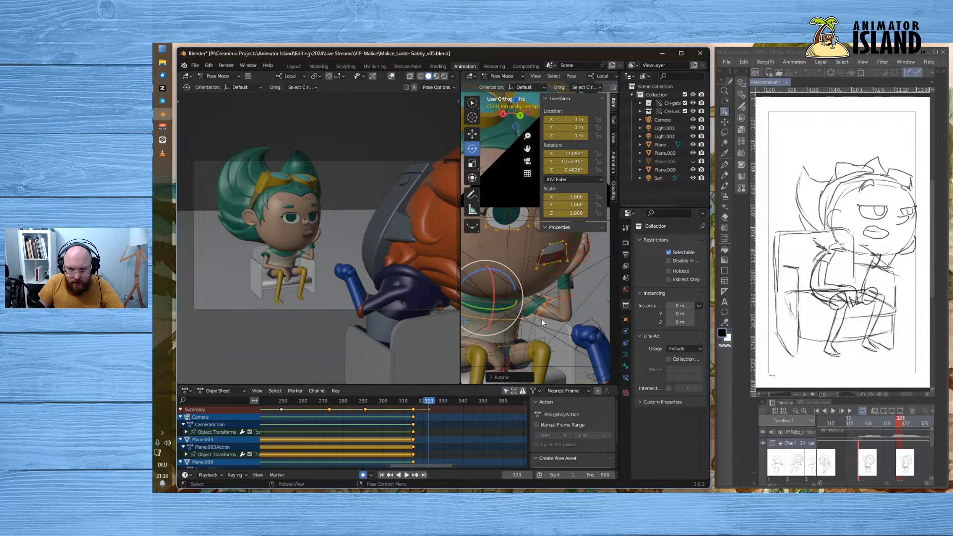
- Rotate the raised arm's FK upper arm control to about -35.36° in X and 16.96° in Z, comparing against the preceding frames
{"action": "left_click", "coordinate": [542, 320]}
{"action": "left_click_drag", "start_coordinate": [545, 277], "coordinate": [547, 276]}
{"action": "left_click_drag", "start_coordinate": [422, 404], "coordinate": [429, 404]}
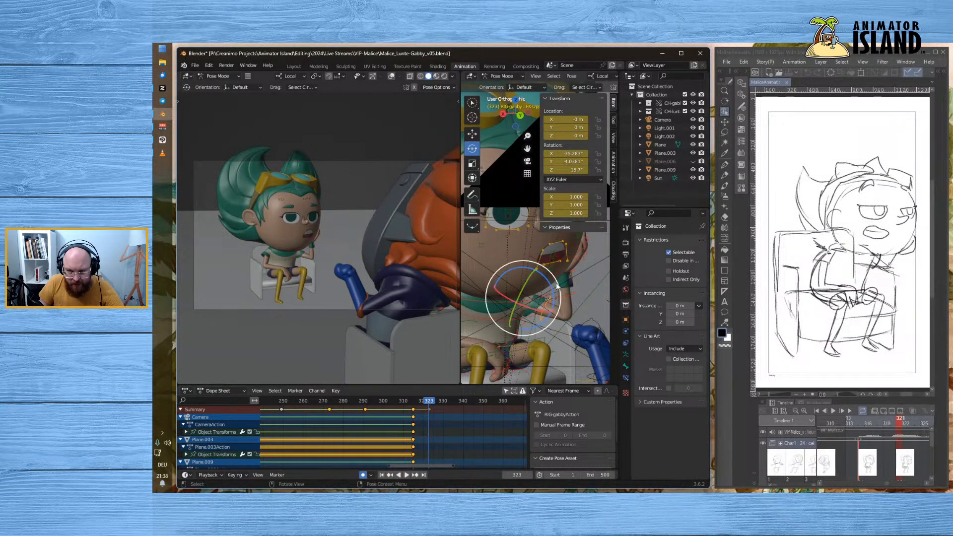
{"action": "left_click_drag", "start_coordinate": [556, 282], "coordinate": [551, 287]}
{"action": "left_click_drag", "start_coordinate": [430, 402], "coordinate": [430, 401]}
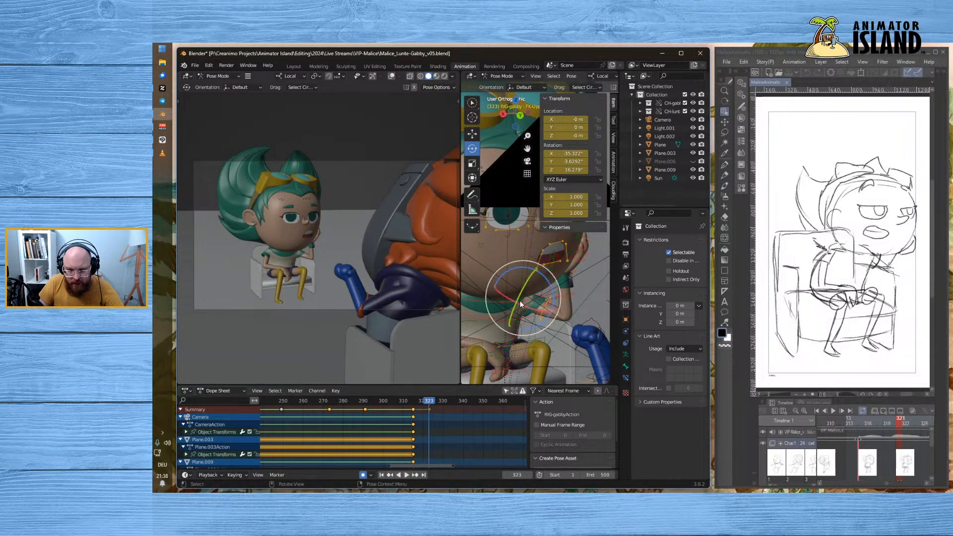
{"action": "left_click_drag", "start_coordinate": [549, 283], "coordinate": [550, 283]}
{"action": "left_click_drag", "start_coordinate": [428, 402], "coordinate": [429, 403]}
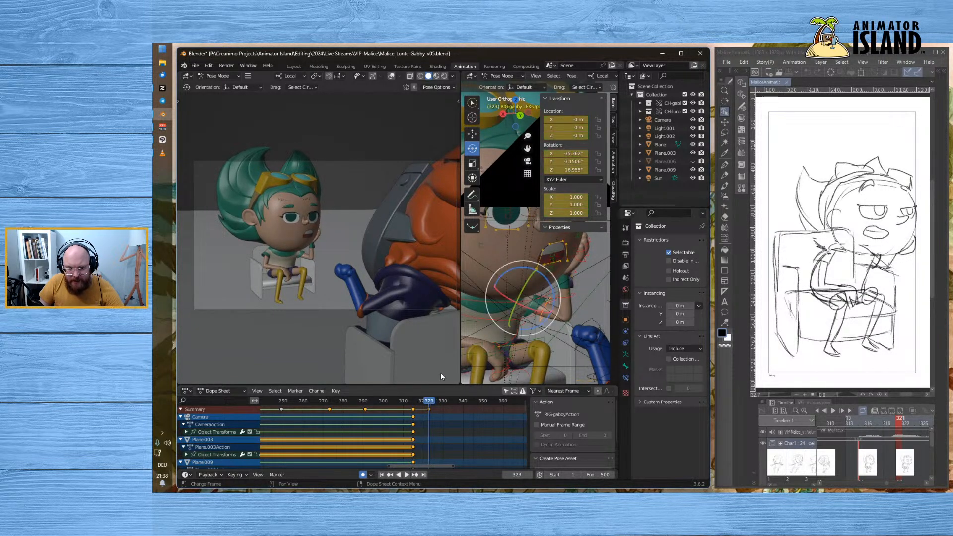
- Rotate the green-haired character's FK head control to about 8.14° in X, 15.91° in Y and 5.17° in Z
{"action": "left_click", "coordinate": [488, 302]}
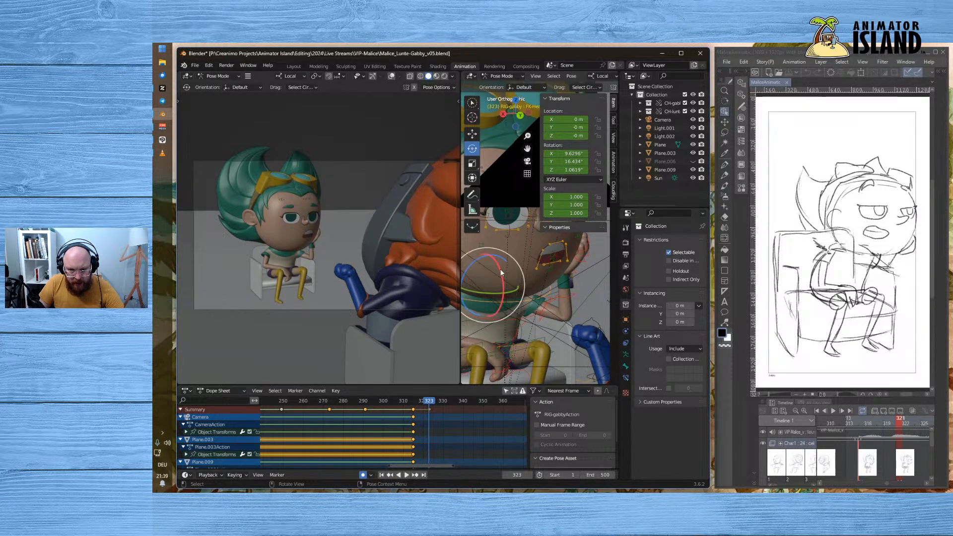
{"action": "key", "text": "r"}
{"action": "key", "text": "x"}
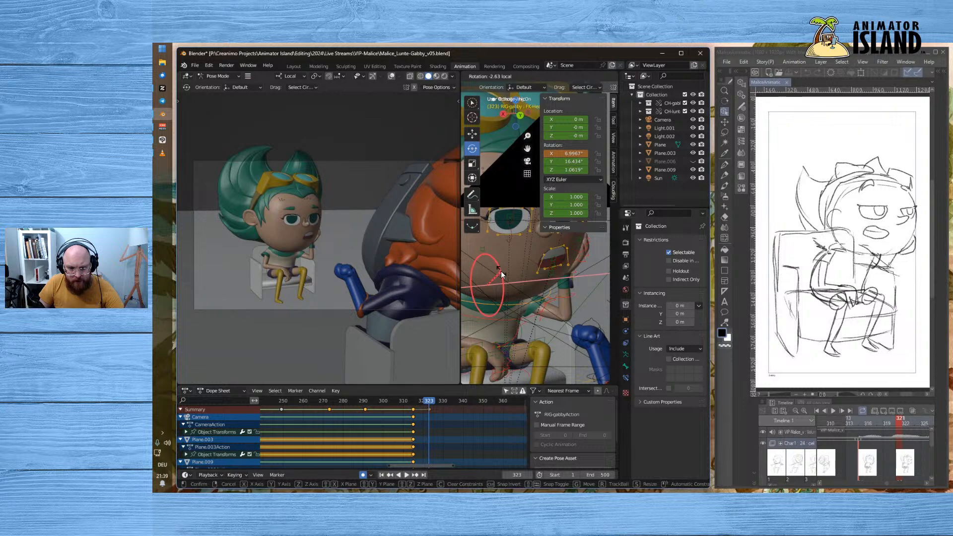
{"action": "left_click", "coordinate": [473, 266]}
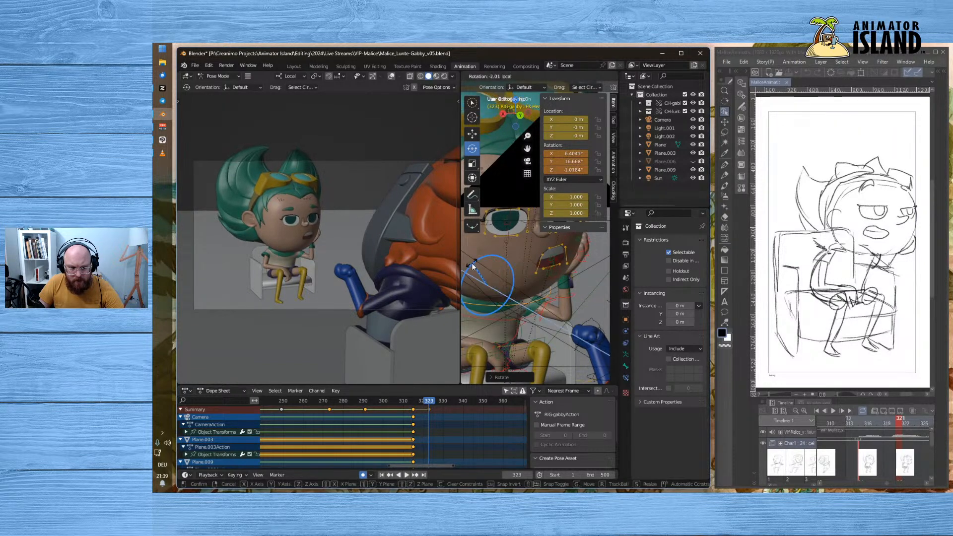
{"action": "middle_click_drag", "start_coordinate": [554, 281], "coordinate": [533, 288]}
{"action": "left_click_drag", "start_coordinate": [481, 262], "coordinate": [491, 263]}
{"action": "middle_click_drag", "start_coordinate": [588, 320], "coordinate": [551, 313]}
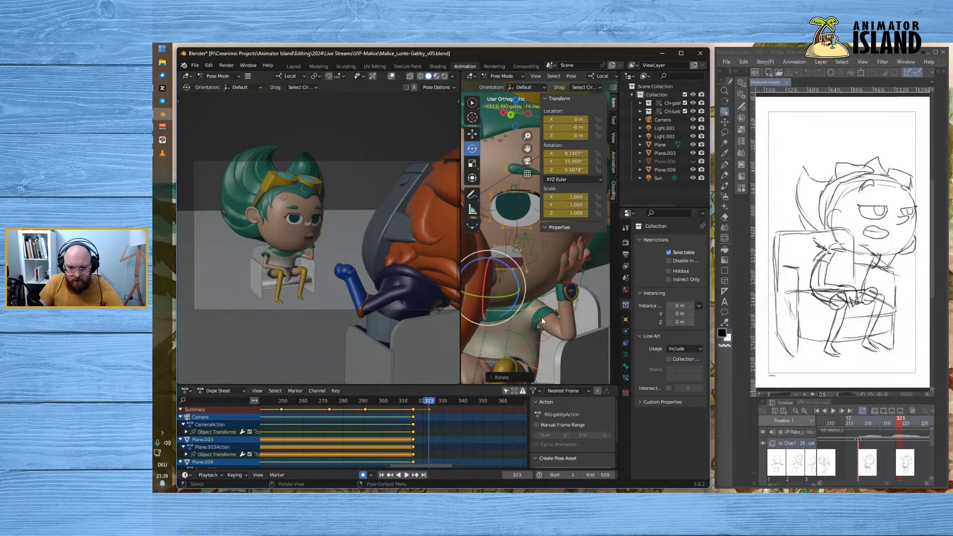
- Rotate the raised arm's FK forearm control to about -171.43° in X, -39.75° in Y and 61.92° in Z
{"action": "left_click", "coordinate": [567, 309]}
{"action": "left_click_drag", "start_coordinate": [590, 317], "coordinate": [595, 320]}
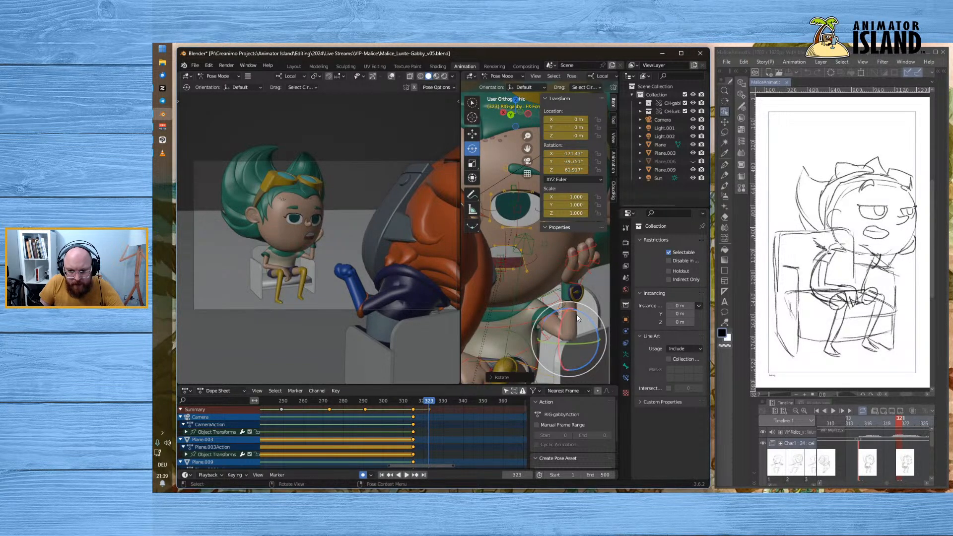
{"action": "left_click", "coordinate": [598, 293]}
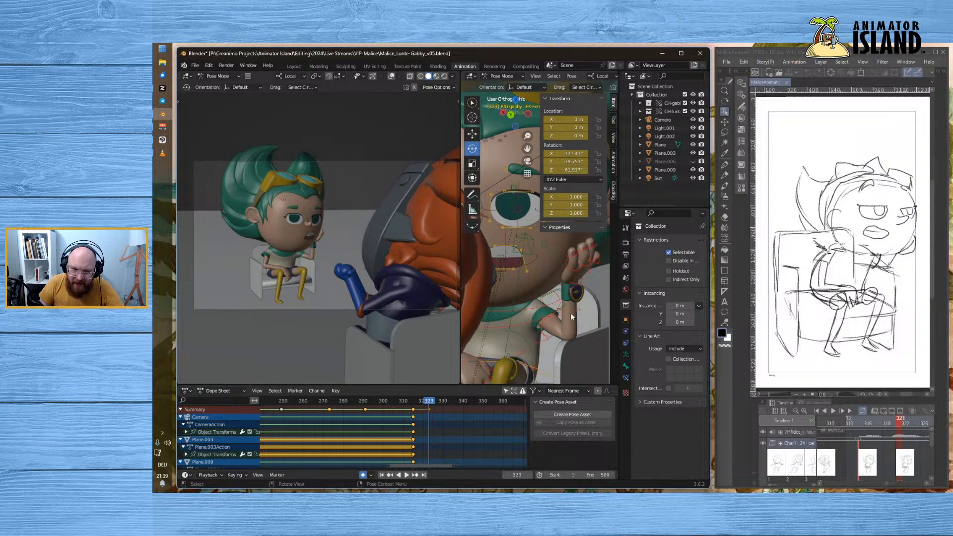
{"action": "left_click", "coordinate": [570, 313]}
{"action": "left_click", "coordinate": [594, 300]}
{"action": "left_click", "coordinate": [579, 310]}
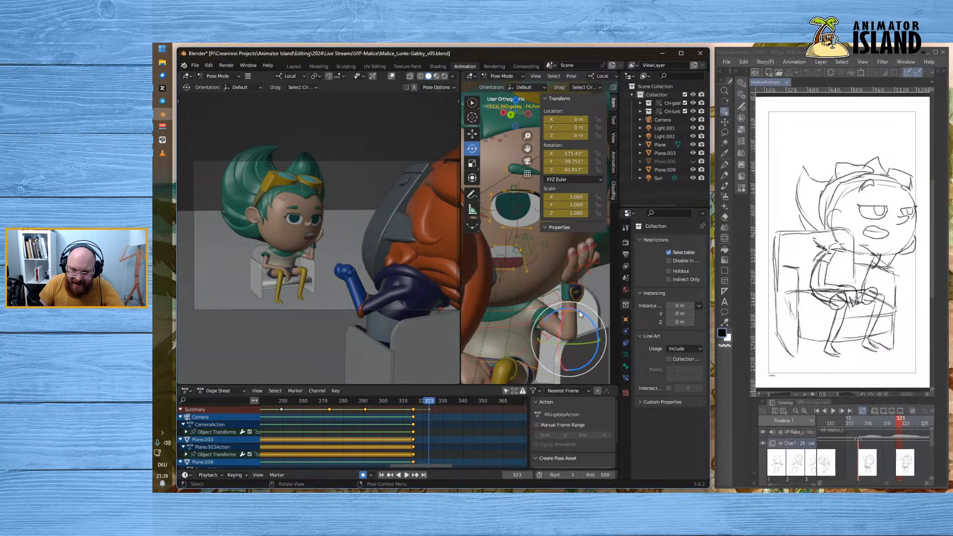
- Try to shift the raised arm's FK forearm control and rotate its hand control to about 29.38° in X, -20.06° in Y and -37.72° in Z
{"action": "left_click", "coordinate": [472, 134]}
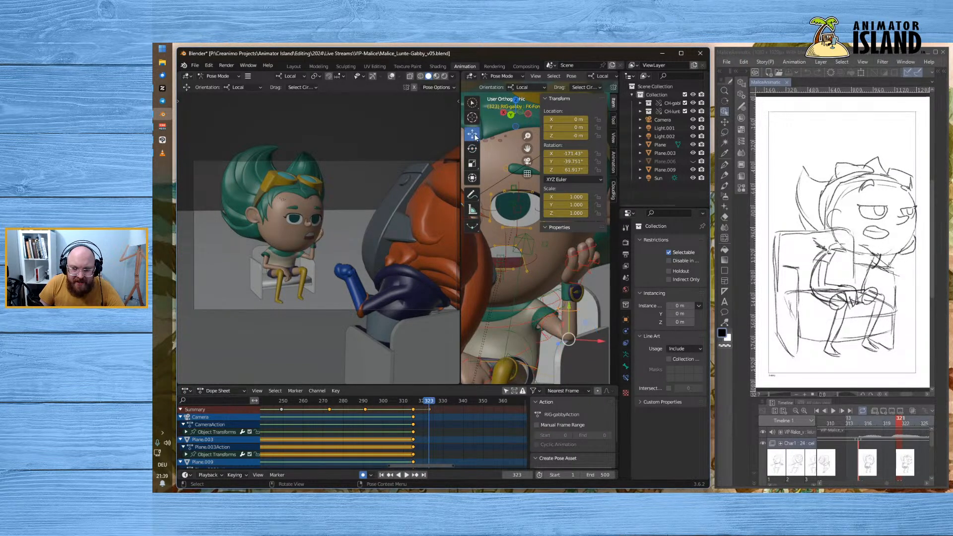
{"action": "left_click_drag", "start_coordinate": [570, 305], "coordinate": [569, 318]}
{"action": "left_click", "coordinate": [577, 301]}
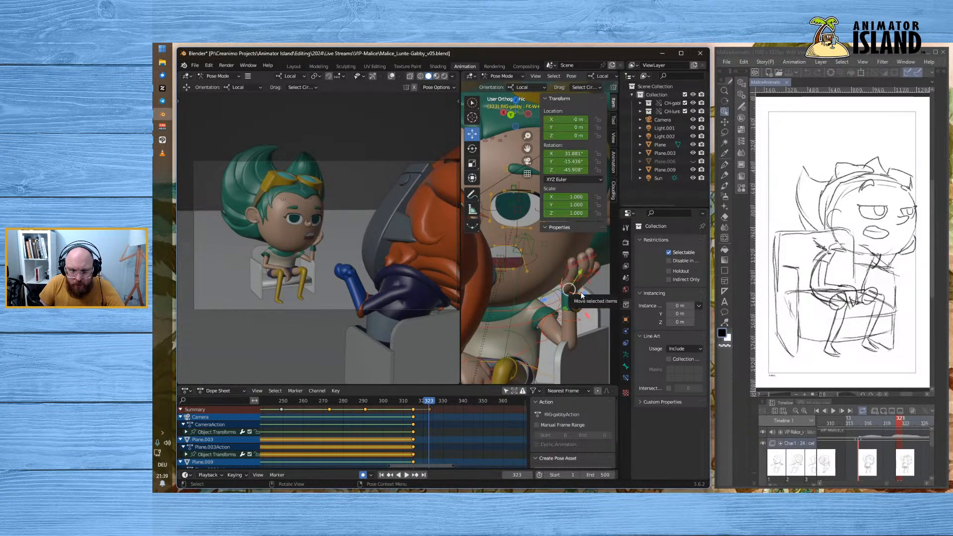
{"action": "left_click", "coordinate": [472, 150]}
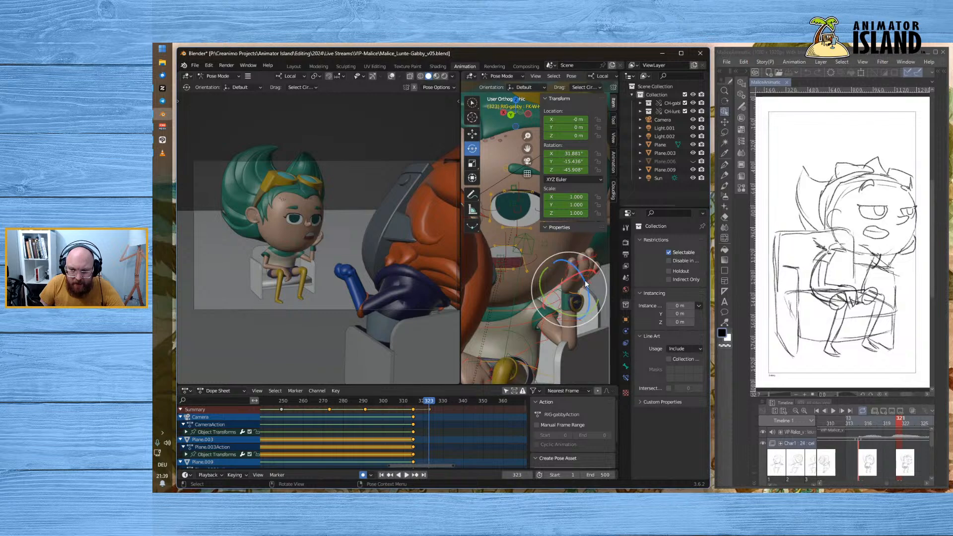
{"action": "left_click_drag", "start_coordinate": [585, 280], "coordinate": [585, 278]}
{"action": "left_click_drag", "start_coordinate": [430, 403], "coordinate": [430, 403]}
{"action": "left_click_drag", "start_coordinate": [573, 305], "coordinate": [600, 343]}
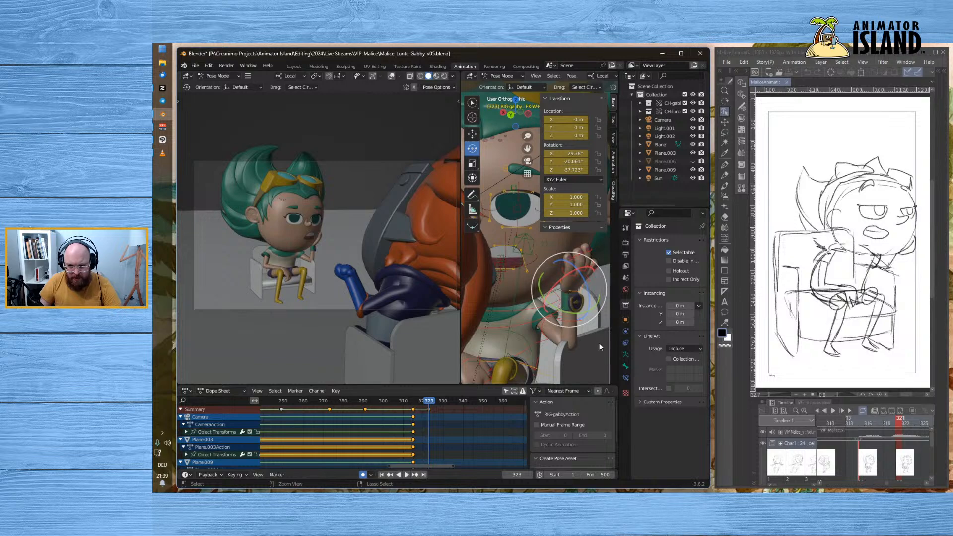
{"action": "key", "text": "alt+g"}
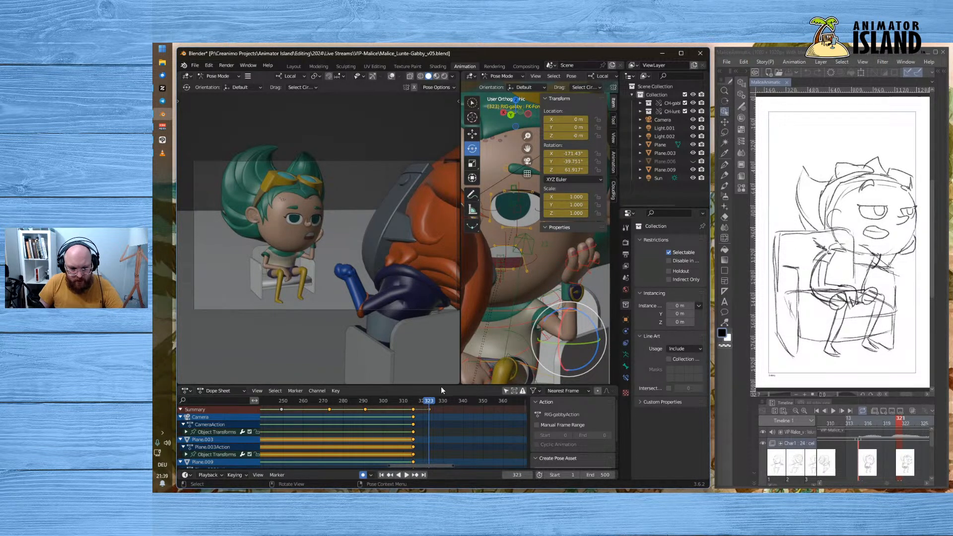
- Play and scrub the animation around frame 323 to check the arm pose, ending on frame 323
{"action": "left_click", "coordinate": [419, 403]}
{"action": "key", "text": "space"}
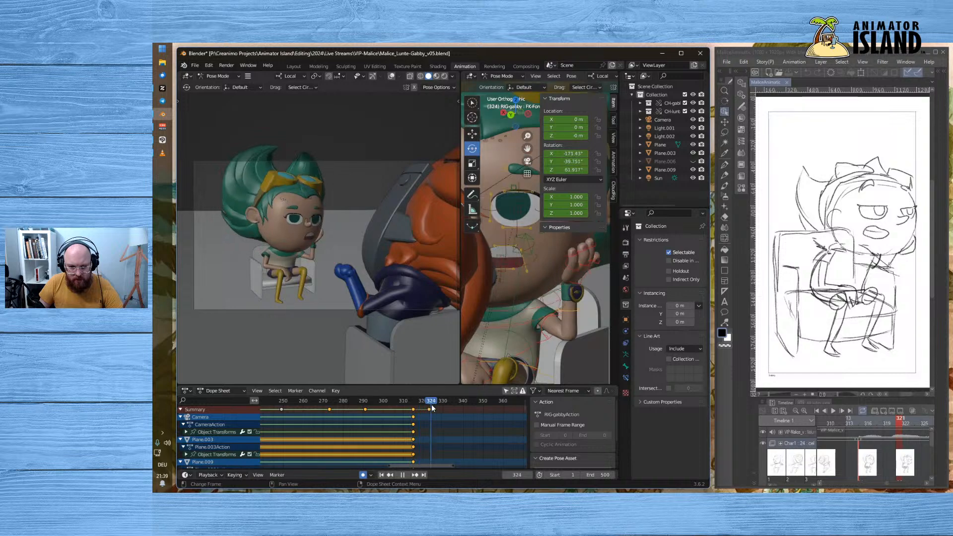
{"action": "left_click_drag", "start_coordinate": [433, 406], "coordinate": [429, 407]}
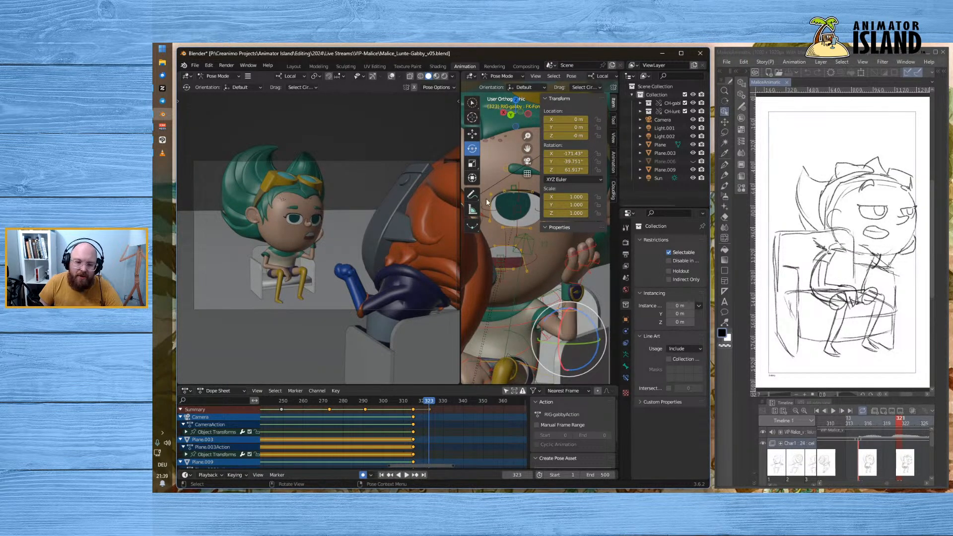
- Move the raised hand's FK control to about 0.0011, -0.0143, 0.0028 m and rotate it to about 29.47°, -19.92°, -38°
{"action": "left_click", "coordinate": [580, 280]}
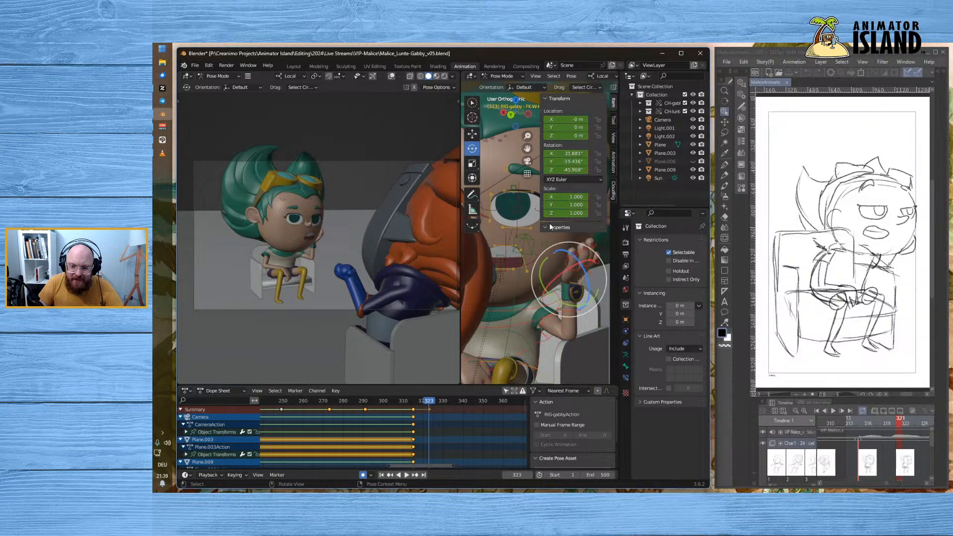
{"action": "left_click", "coordinate": [472, 134]}
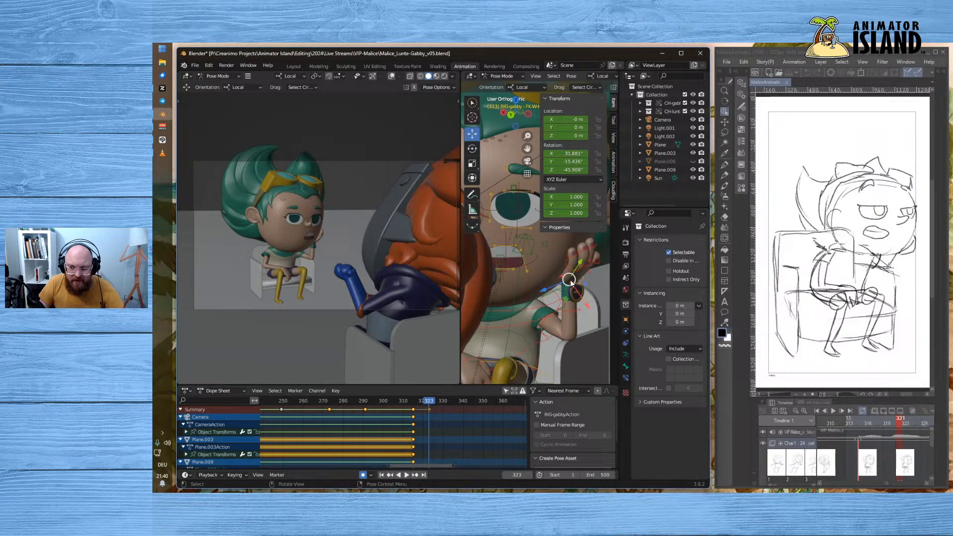
{"action": "key", "text": "g"}
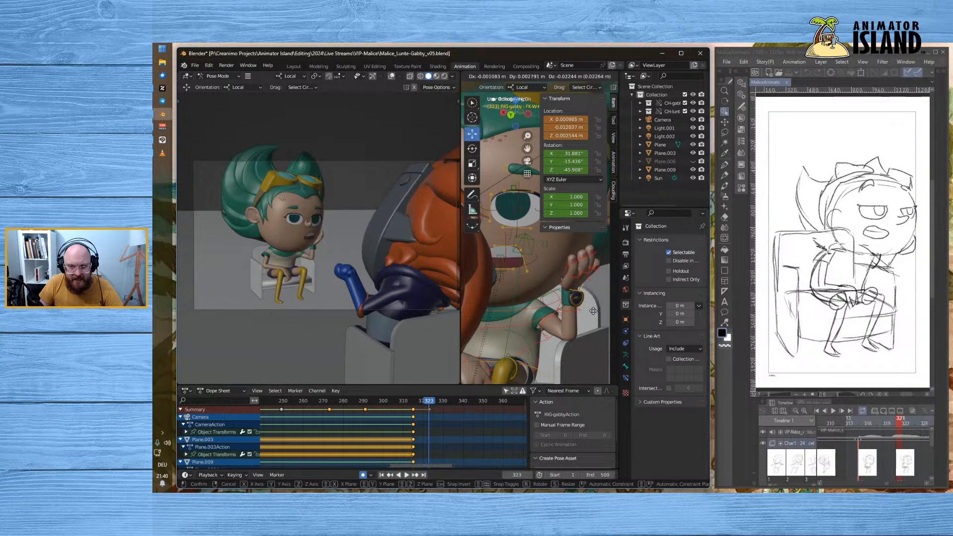
{"action": "left_click", "coordinate": [585, 290]}
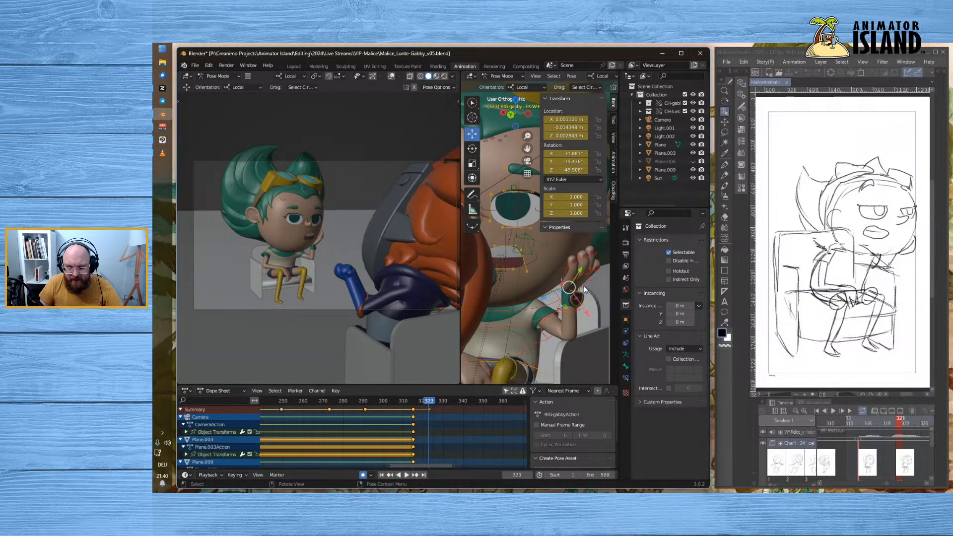
{"action": "left_click", "coordinate": [472, 150]}
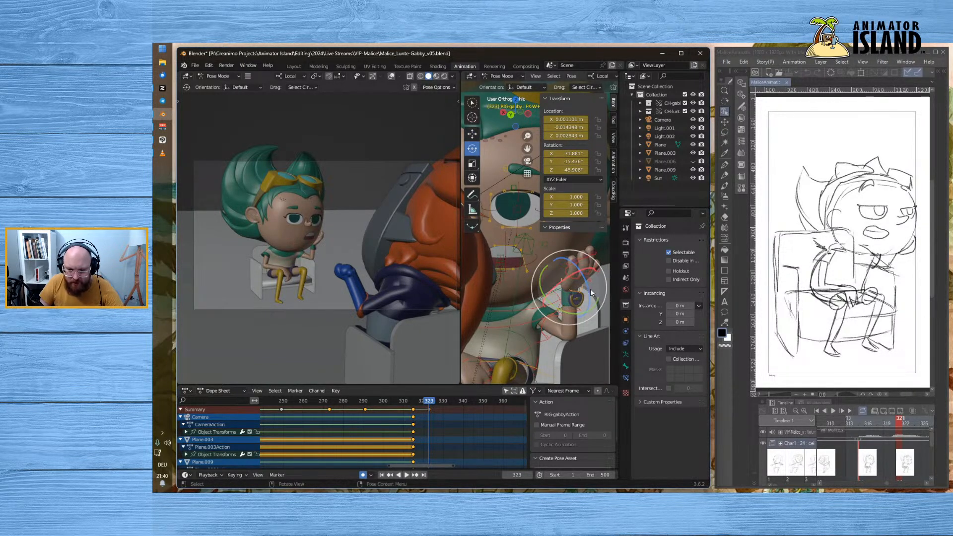
{"action": "left_click_drag", "start_coordinate": [590, 293], "coordinate": [589, 284]}
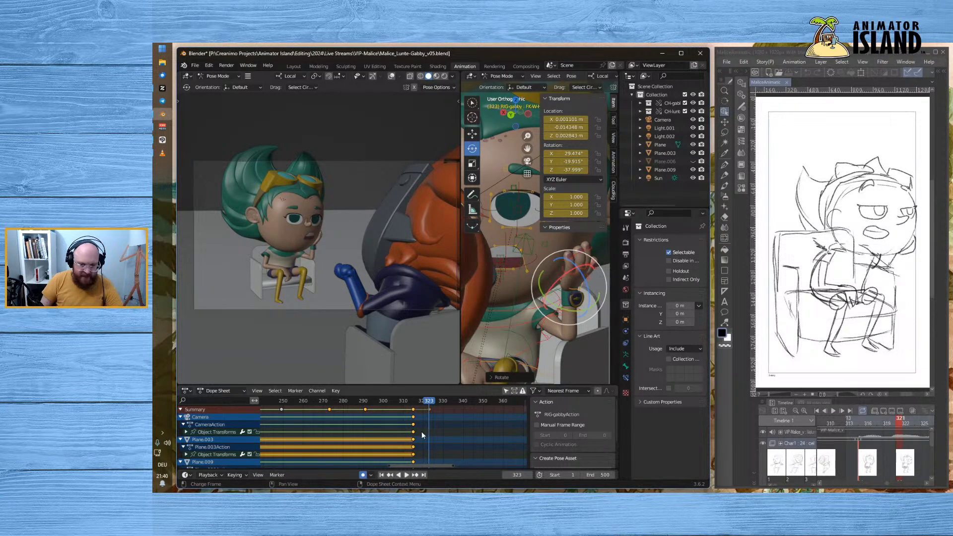
{"action": "mouse_move", "coordinate": [428, 401]}
{"action": "left_mouse_down"}
{"action": "mouse_move", "coordinate": [436, 404]}
{"action": "mouse_move", "coordinate": [413, 406]}
{"action": "mouse_move", "coordinate": [428, 406]}
{"action": "left_mouse_up"}
- Rotate the resting arm's FK forearm control to about -138.22° in X, -47.90° in Y and 53.78° in Z, comparing against neighbouring frames
{"action": "middle_click_drag", "start_coordinate": [524, 329], "coordinate": [558, 353]}
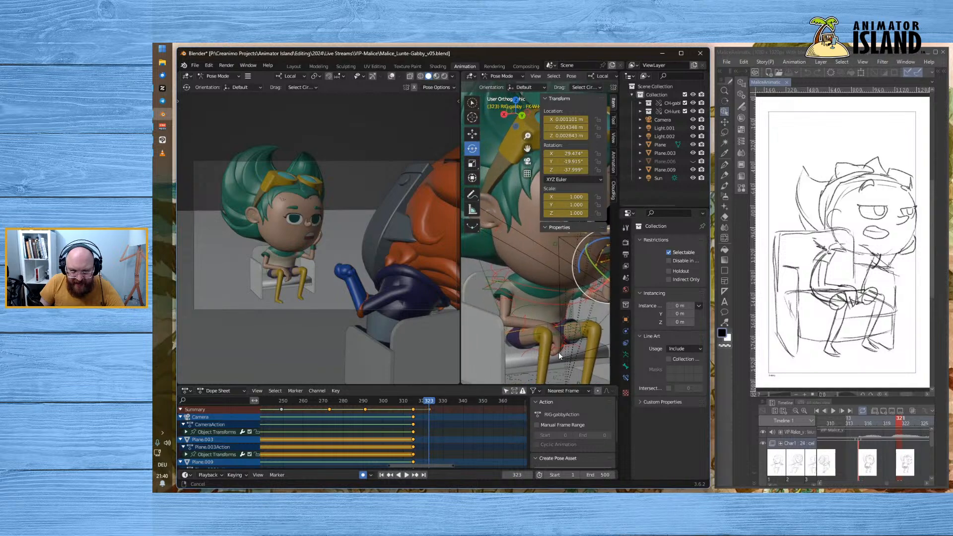
{"action": "left_click", "coordinate": [525, 317]}
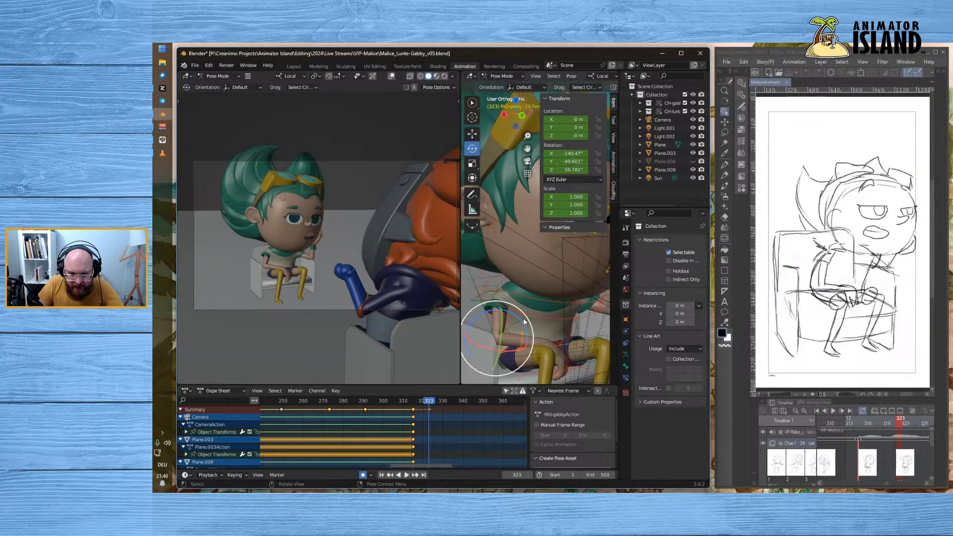
{"action": "key", "text": "r"}
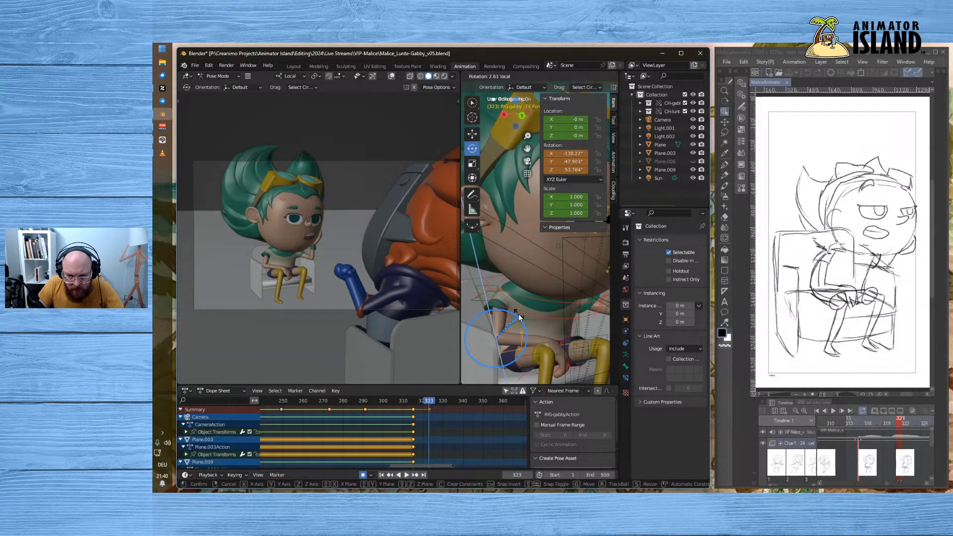
{"action": "left_click", "coordinate": [519, 318]}
{"action": "left_click", "coordinate": [425, 403]}
{"action": "left_click_drag", "start_coordinate": [425, 403], "coordinate": [430, 403]}
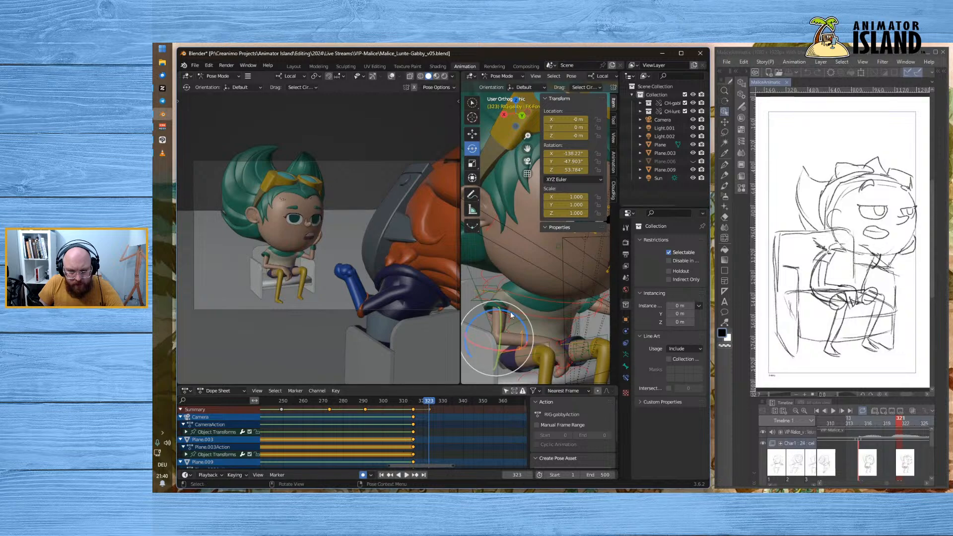
- Examine the hands in the lap up close while playing and scrubbing the animation around frame 323
{"action": "scroll", "coordinate": [511, 308], "scroll_direction": "up", "scroll_amount": 1}
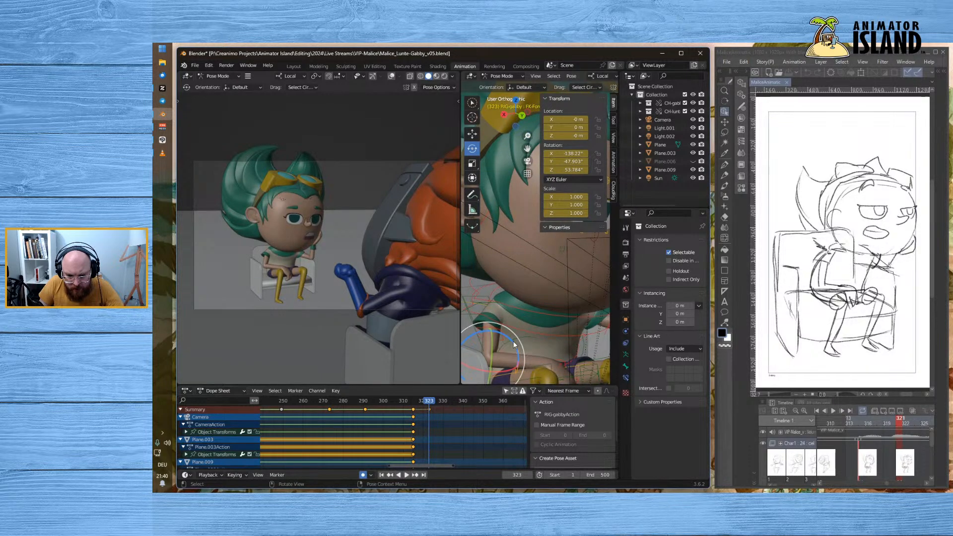
{"action": "left_click", "coordinate": [513, 344]}
{"action": "key", "text": "space"}
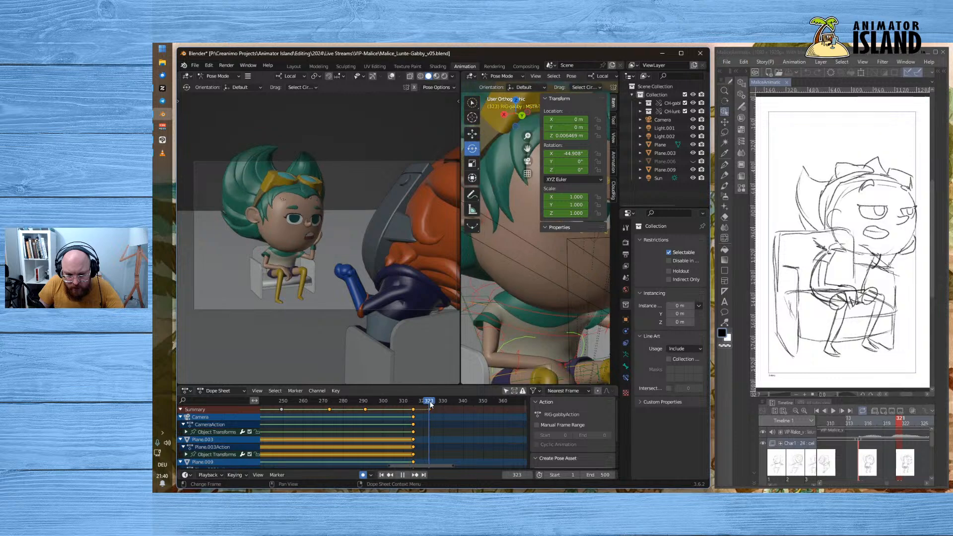
{"action": "left_click_drag", "start_coordinate": [428, 402], "coordinate": [429, 401]}
{"action": "scroll", "coordinate": [540, 317], "scroll_direction": "down", "scroll_amount": 2}
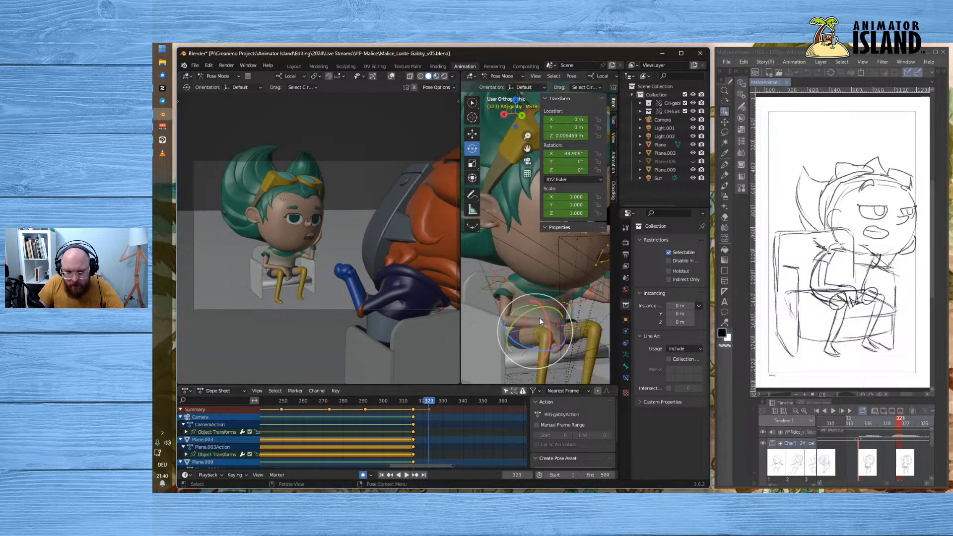
{"action": "scroll", "coordinate": [559, 368], "scroll_direction": "up", "scroll_amount": 3}
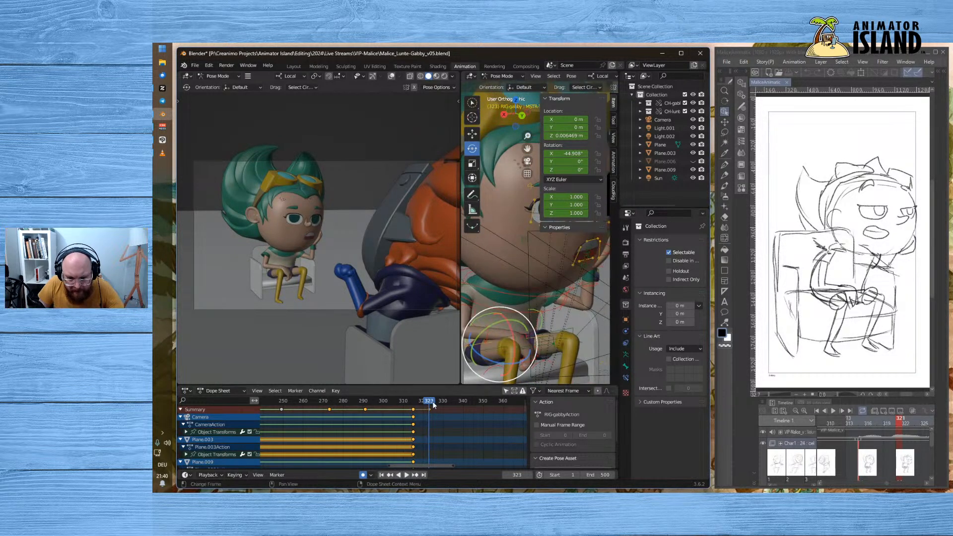
{"action": "left_click_drag", "start_coordinate": [431, 401], "coordinate": [430, 402]}
- Try to rotate the FK thumb control of the hand resting in the lap
{"action": "left_click", "coordinate": [522, 345]}
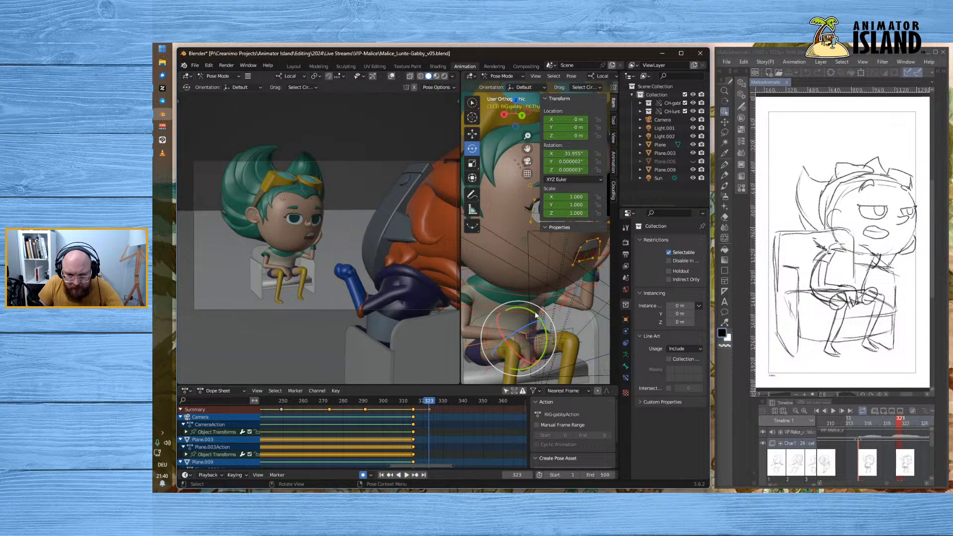
{"action": "left_click_drag", "start_coordinate": [534, 315], "coordinate": [518, 303]}
{"action": "key", "text": "ctrl+z"}
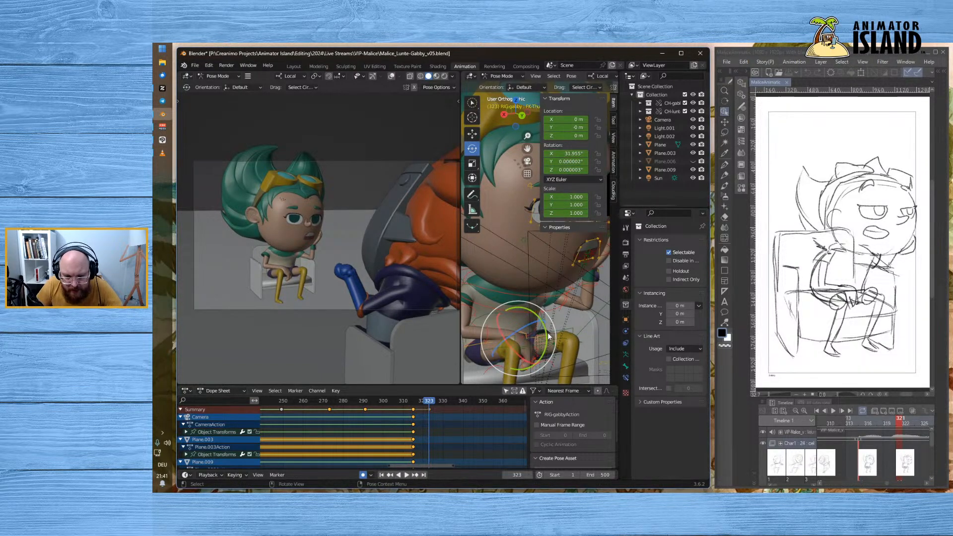
{"action": "left_click_drag", "start_coordinate": [546, 334], "coordinate": [548, 326]}
{"action": "right_click", "coordinate": [492, 279]}
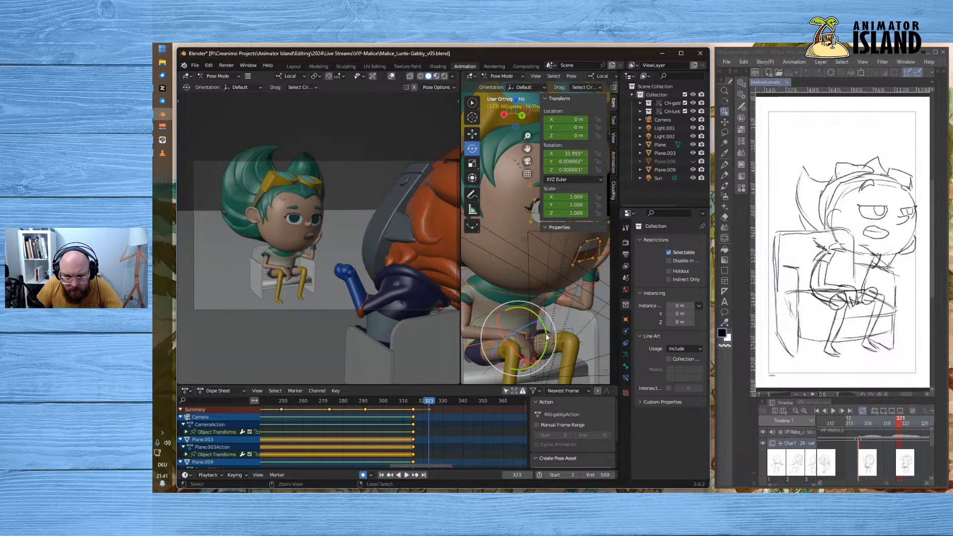
- Rotate the lap hand's FK control to about -0.83° in X, 11.41° in Y and -42.69° in Z, checking it against neighbouring frames
{"action": "left_click", "coordinate": [521, 337]}
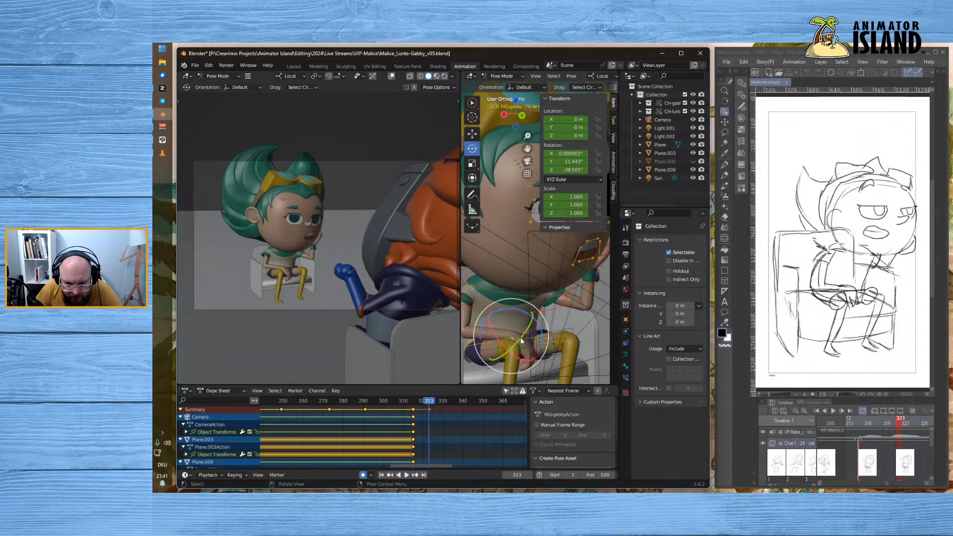
{"action": "left_click_drag", "start_coordinate": [538, 321], "coordinate": [532, 360]}
{"action": "key", "text": "space"}
{"action": "key", "text": "space"}
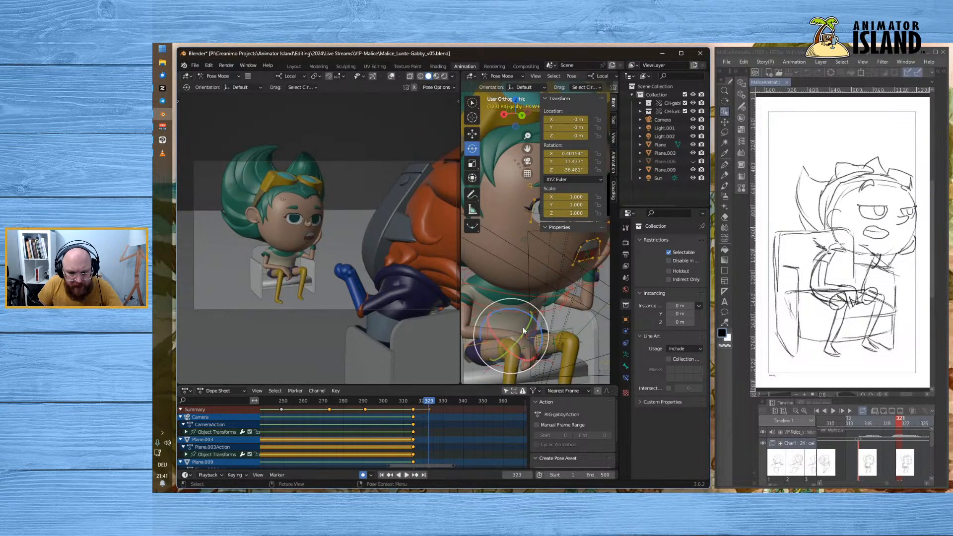
{"action": "left_click_drag", "start_coordinate": [540, 326], "coordinate": [529, 341]}
{"action": "key", "text": "space"}
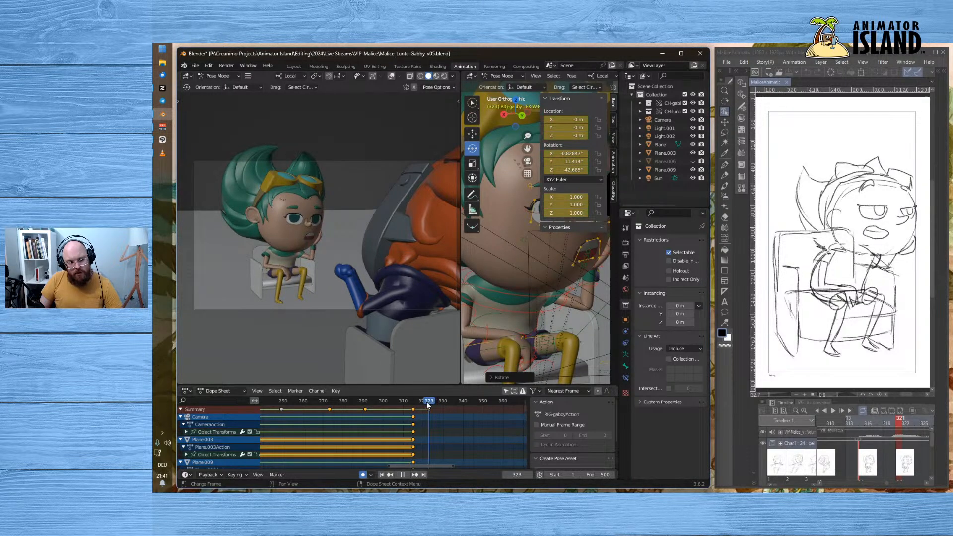
{"action": "left_click_drag", "start_coordinate": [425, 401], "coordinate": [429, 404]}
- Widen the pose-editing viewport and frame the green-haired character's face from the front
{"action": "middle_click_drag", "start_coordinate": [529, 284], "coordinate": [494, 331], "text": "shift"}
{"action": "left_click_drag", "start_coordinate": [460, 258], "coordinate": [314, 258]}
{"action": "middle_click_drag", "start_coordinate": [526, 304], "coordinate": [462, 240]}
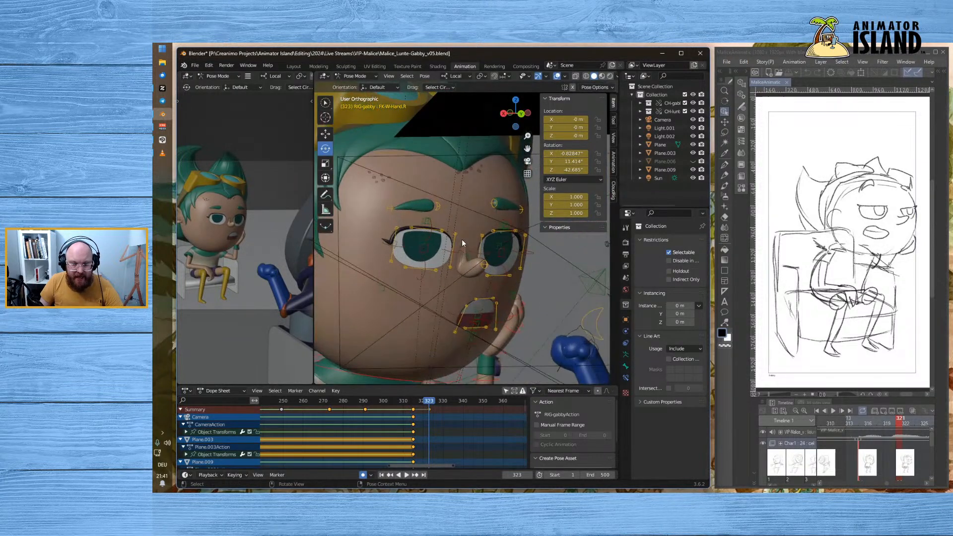
- Raise the character's right eyebrow with its master control and tilt its inner end at frame 323
{"action": "left_click", "coordinate": [419, 207]}
{"action": "left_click", "coordinate": [325, 134]}
{"action": "left_click_drag", "start_coordinate": [417, 243], "coordinate": [422, 209]}
{"action": "left_click", "coordinate": [438, 180]}
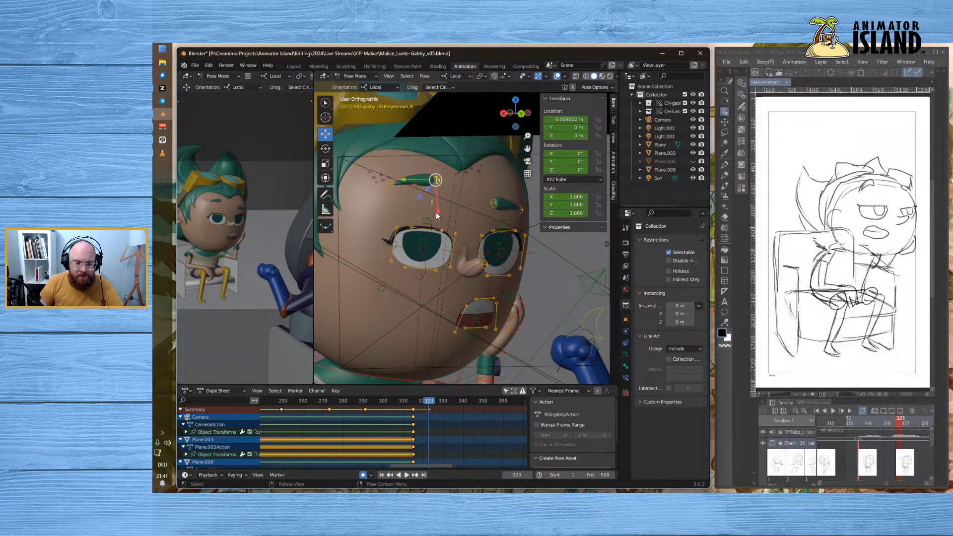
{"action": "left_click", "coordinate": [417, 184]}
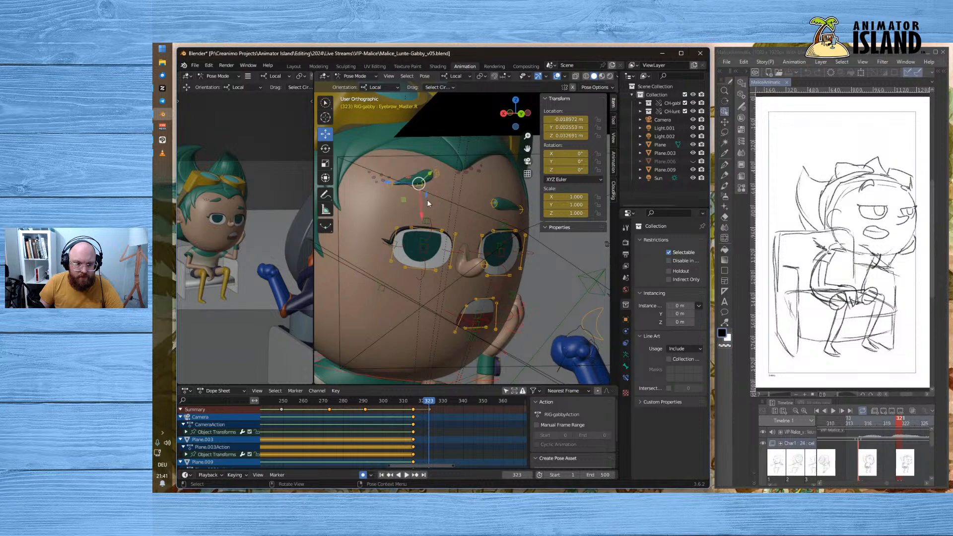
{"action": "mouse_move", "coordinate": [421, 212]}
{"action": "left_mouse_down"}
{"action": "mouse_move", "coordinate": [429, 197]}
{"action": "mouse_move", "coordinate": [414, 206]}
{"action": "mouse_move", "coordinate": [416, 196]}
{"action": "mouse_move", "coordinate": [437, 191]}
{"action": "mouse_move", "coordinate": [416, 207]}
{"action": "mouse_move", "coordinate": [418, 194]}
{"action": "mouse_move", "coordinate": [415, 208]}
{"action": "left_mouse_up"}
- Refine the right eyebrow's arch by moving its individual shape controls along local X
{"action": "left_click", "coordinate": [419, 178]}
{"action": "left_click", "coordinate": [435, 172]}
{"action": "left_click", "coordinate": [411, 173]}
{"action": "left_click", "coordinate": [417, 200]}
{"action": "key", "text": "g"}
{"action": "key", "text": "x"}
- Place the left eyebrow master at about X 0.021, Y 0.029, Z 0.025 m and raise its middle control to X 0.006 m
{"action": "left_click", "coordinate": [508, 206]}
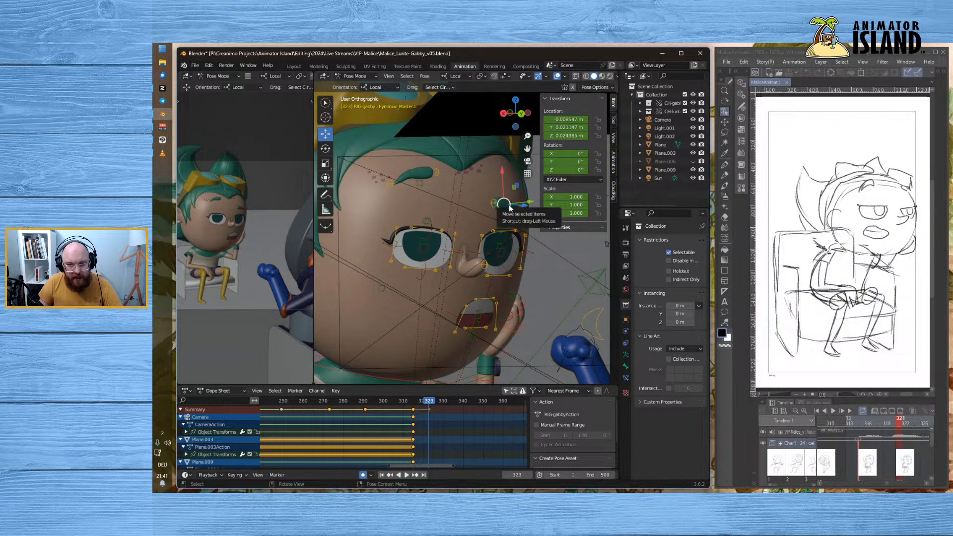
{"action": "left_click_drag", "start_coordinate": [501, 176], "coordinate": [479, 144]}
{"action": "left_click", "coordinate": [489, 178]}
{"action": "middle_click_drag", "start_coordinate": [510, 203], "coordinate": [487, 216]}
{"action": "left_click", "coordinate": [469, 205]}
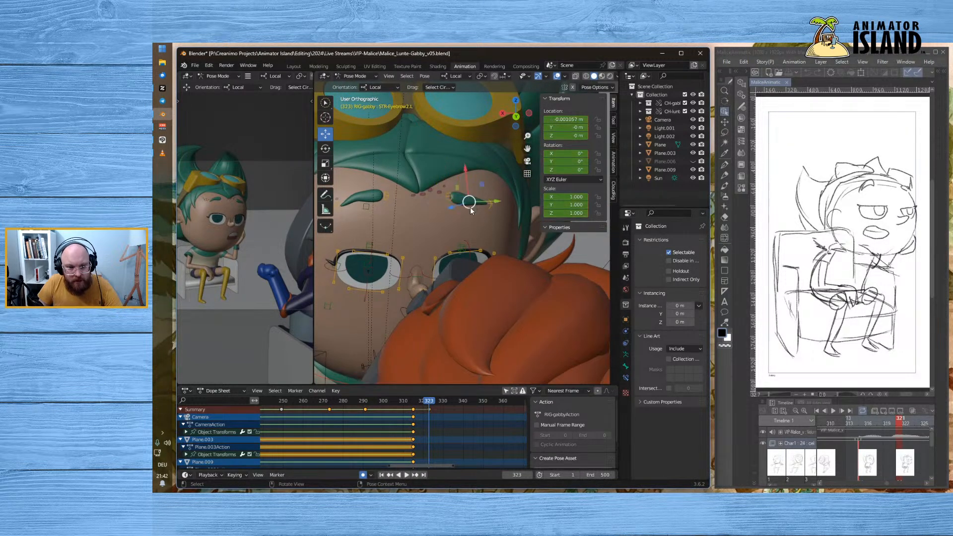
{"action": "left_click_drag", "start_coordinate": [466, 174], "coordinate": [466, 168]}
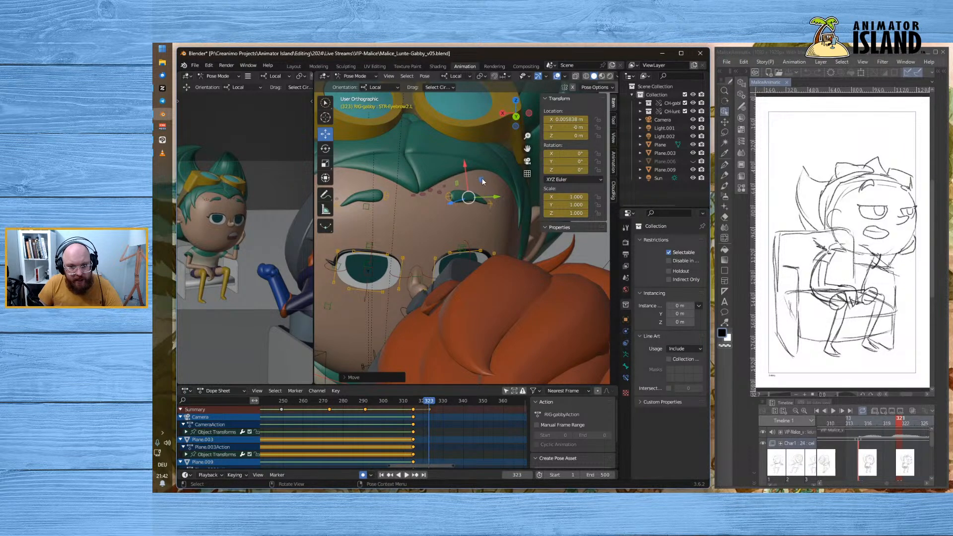
{"action": "left_click", "coordinate": [462, 218]}
{"action": "left_click", "coordinate": [466, 202]}
{"action": "left_click_drag", "start_coordinate": [463, 172], "coordinate": [462, 182]}
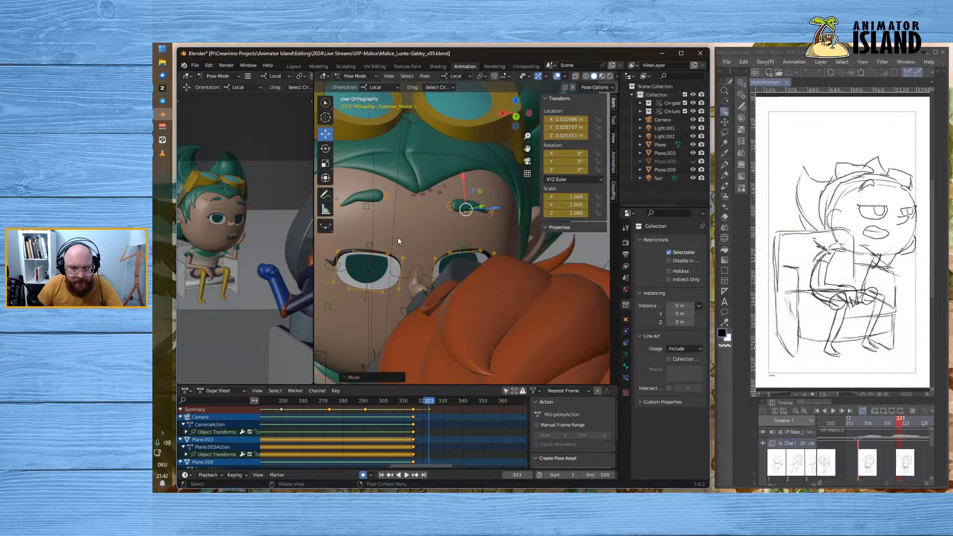
- Lower the right upper eyelid hook to about X 0.0056 m and Z 0.0253 m to half close the eye
{"action": "left_click", "coordinate": [368, 265]}
{"action": "left_click", "coordinate": [370, 245]}
{"action": "left_click", "coordinate": [369, 276]}
{"action": "left_click_drag", "start_coordinate": [367, 284], "coordinate": [361, 286]}
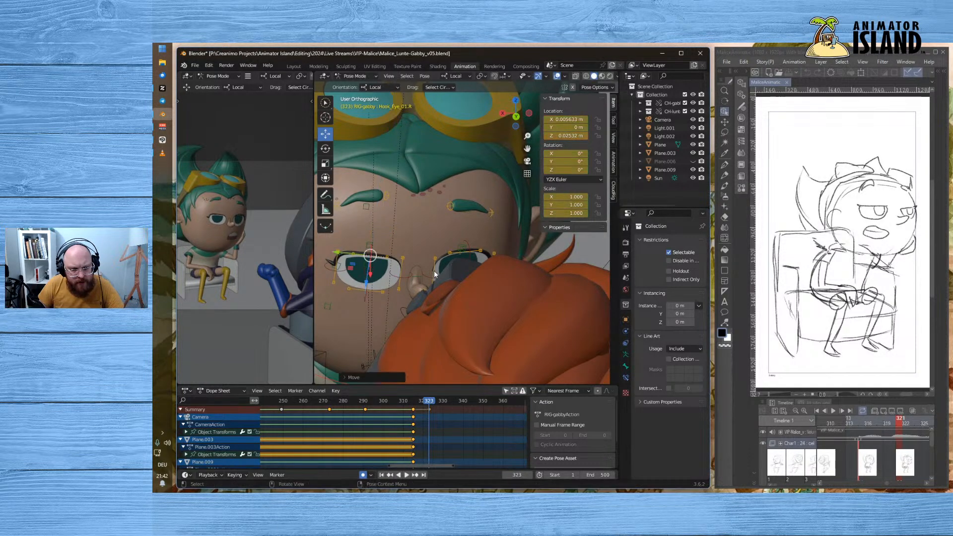
{"action": "left_click", "coordinate": [463, 246]}
{"action": "mouse_move", "coordinate": [465, 219]}
{"action": "left_mouse_down"}
{"action": "mouse_move", "coordinate": [467, 191]}
{"action": "mouse_move", "coordinate": [466, 207]}
{"action": "left_mouse_up"}
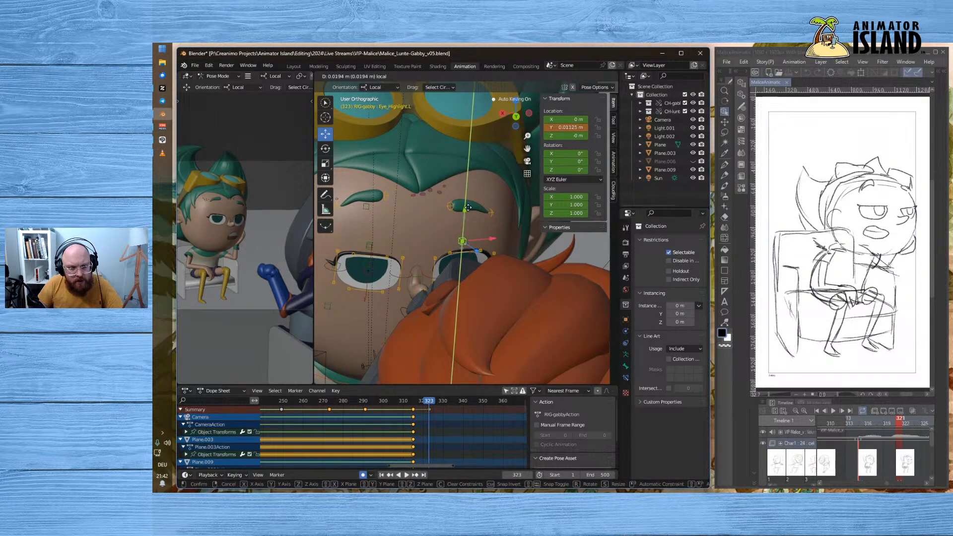
{"action": "right_click", "coordinate": [467, 208]}
- Lower the left upper eyelid hook to about X -0.0038 m and Z 0.0131 m, comparing it with neighbouring frames
{"action": "left_click", "coordinate": [467, 253]}
{"action": "middle_click_drag", "start_coordinate": [474, 225], "coordinate": [492, 223]}
{"action": "left_click_drag", "start_coordinate": [477, 277], "coordinate": [478, 273]}
{"action": "left_click_drag", "start_coordinate": [430, 401], "coordinate": [431, 403]}
{"action": "middle_click_drag", "start_coordinate": [469, 255], "coordinate": [445, 320]}
{"action": "key", "text": "space"}
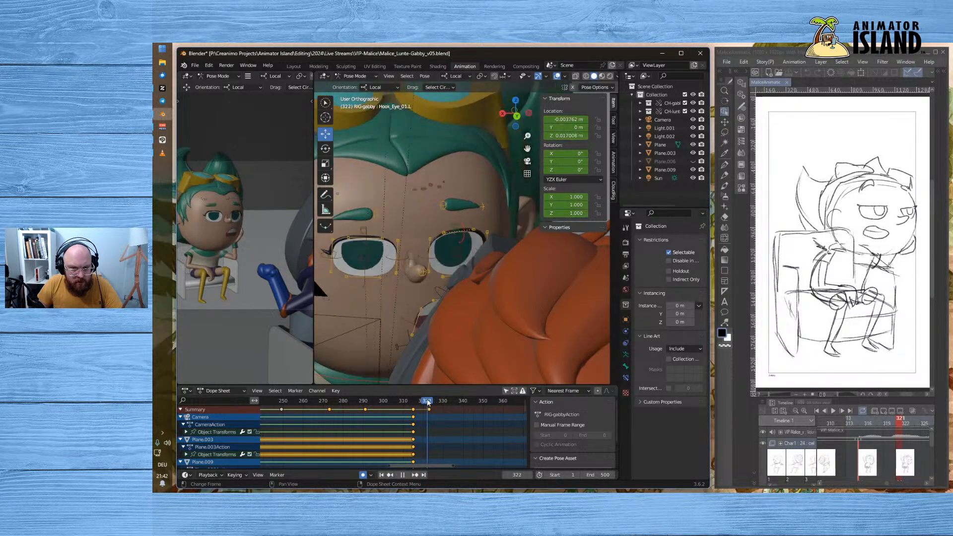
{"action": "key", "text": "Escape"}
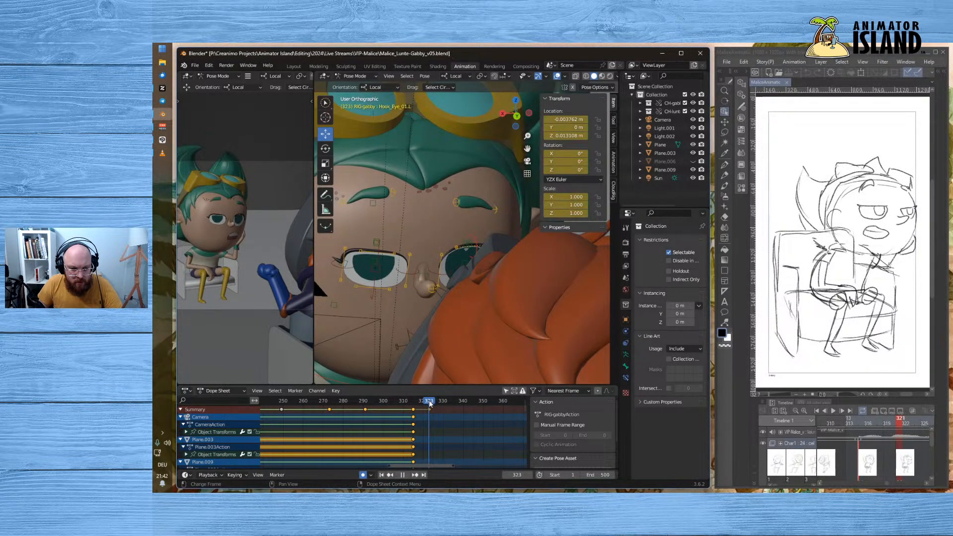
- Fine-tune the right upper eyelid hook to about 0.0252 m along local Z
{"action": "left_click", "coordinate": [377, 251]}
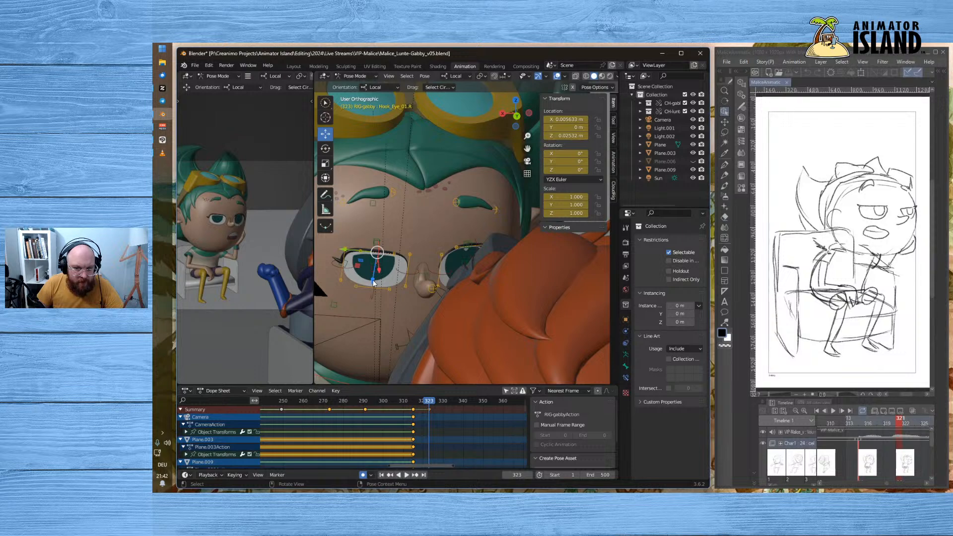
{"action": "key", "text": "g"}
{"action": "key", "text": "z"}
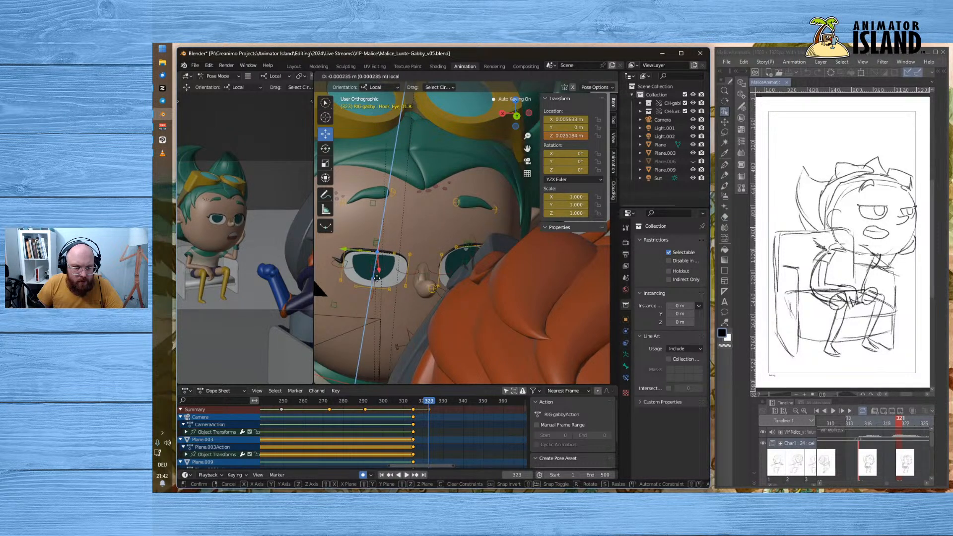
{"action": "left_click", "coordinate": [463, 250]}
- Go to frame 325 and raise the right eyebrow's middle shape control to about -0.021 m in X
{"action": "key", "text": "space"}
{"action": "mouse_move", "coordinate": [430, 404]}
{"action": "left_mouse_down"}
{"action": "mouse_move", "coordinate": [422, 401]}
{"action": "mouse_move", "coordinate": [434, 408]}
{"action": "left_mouse_up"}
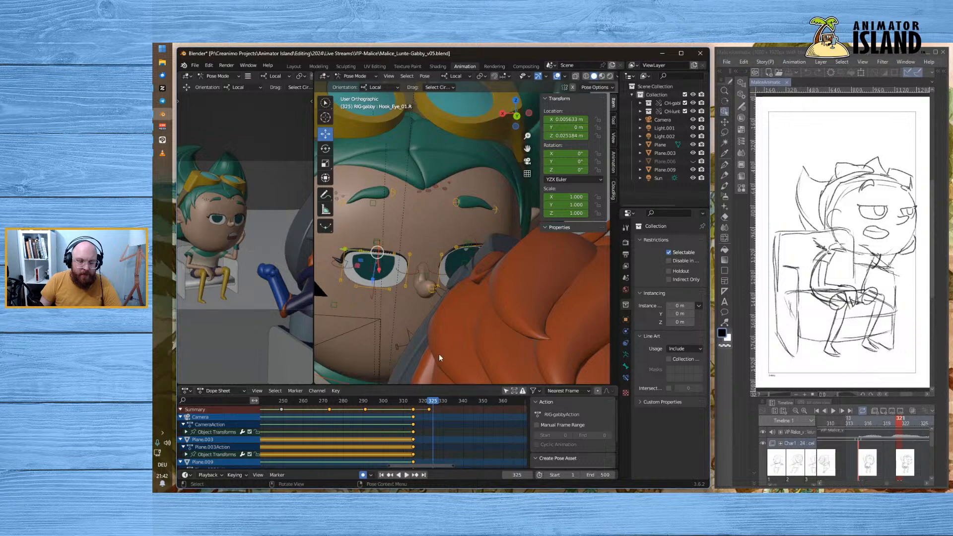
{"action": "left_click", "coordinate": [376, 204]}
{"action": "mouse_move", "coordinate": [373, 230]}
{"action": "left_mouse_down"}
{"action": "mouse_move", "coordinate": [370, 238]}
{"action": "mouse_move", "coordinate": [368, 220]}
{"action": "left_mouse_up"}
{"action": "left_click", "coordinate": [367, 199]}
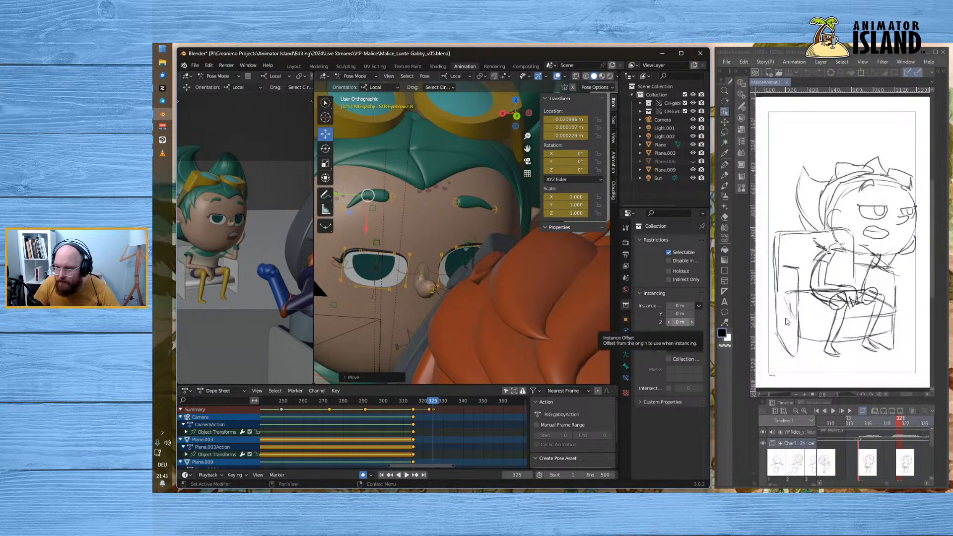
- Slide the whole mouth across the face towards the camera-side cheek with the root mouth control, to about X 0.105 m
{"action": "middle_click_drag", "start_coordinate": [461, 297], "coordinate": [429, 288]}
{"action": "left_click", "coordinate": [475, 318]}
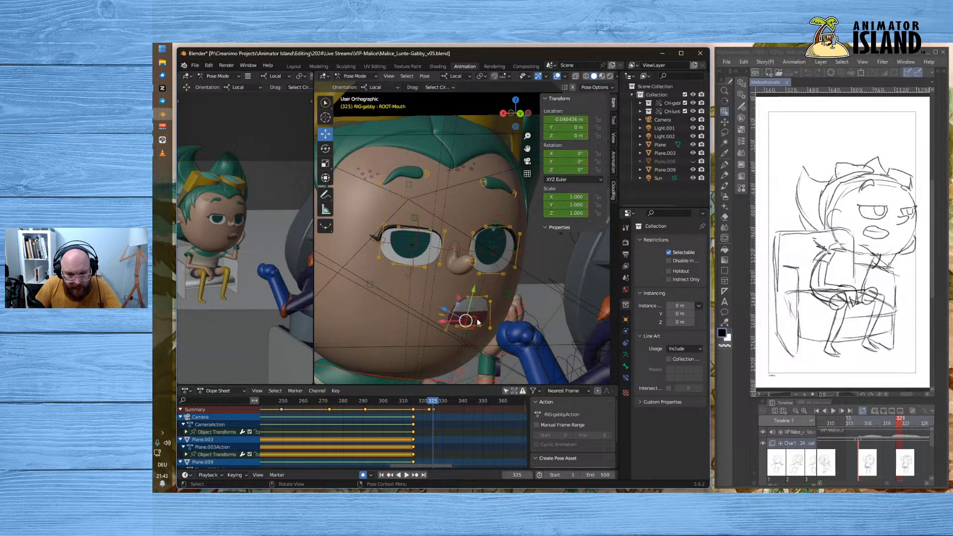
{"action": "left_click_drag", "start_coordinate": [442, 324], "coordinate": [366, 318]}
- Move the mouth's right corner hook to about X 0.009 m, Y 0.002 m and Z -0.0024 m
{"action": "left_click", "coordinate": [367, 301]}
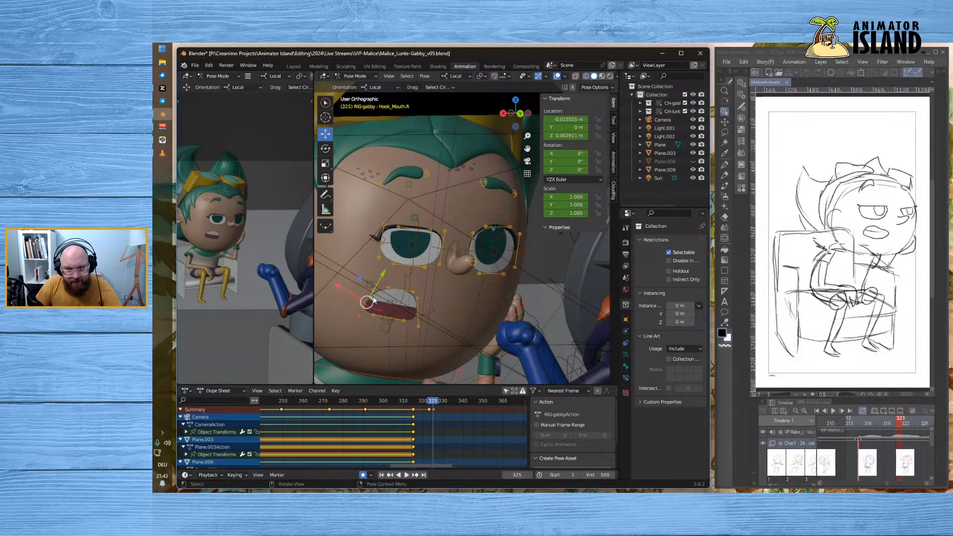
{"action": "mouse_move", "coordinate": [344, 290]}
{"action": "left_mouse_down"}
{"action": "mouse_move", "coordinate": [329, 284]}
{"action": "mouse_move", "coordinate": [353, 301]}
{"action": "mouse_move", "coordinate": [353, 293]}
{"action": "left_mouse_up"}
{"action": "middle_click_drag", "start_coordinate": [384, 284], "coordinate": [381, 305]}
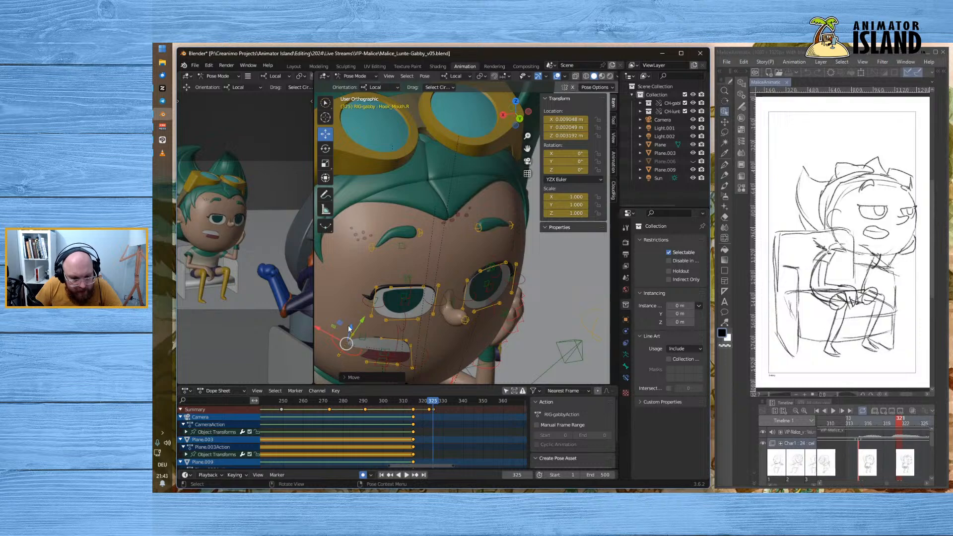
{"action": "key", "text": "g"}
{"action": "key", "text": "z"}
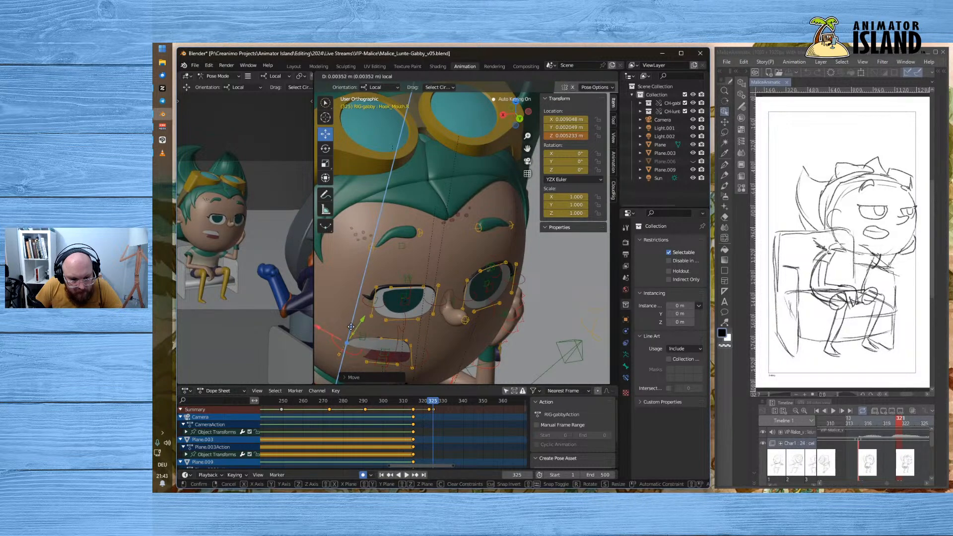
{"action": "left_click", "coordinate": [363, 332]}
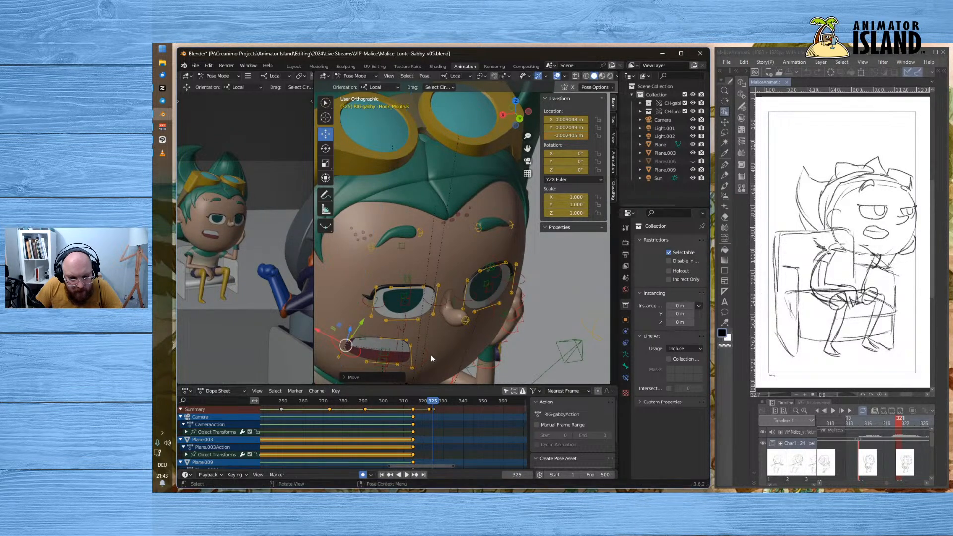
- Move the upper lip hook to about -0.0167 m in local Y and -0.0265 m in local Z
{"action": "left_click", "coordinate": [399, 331]}
{"action": "middle_click_drag", "start_coordinate": [398, 333], "coordinate": [447, 302]}
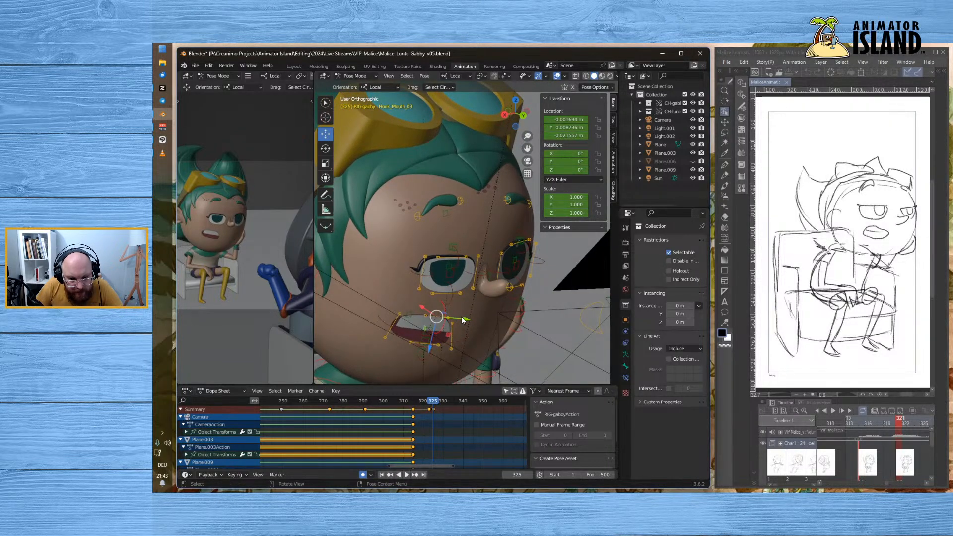
{"action": "key", "text": "g"}
{"action": "key", "text": "y"}
{"action": "left_click", "coordinate": [446, 319]}
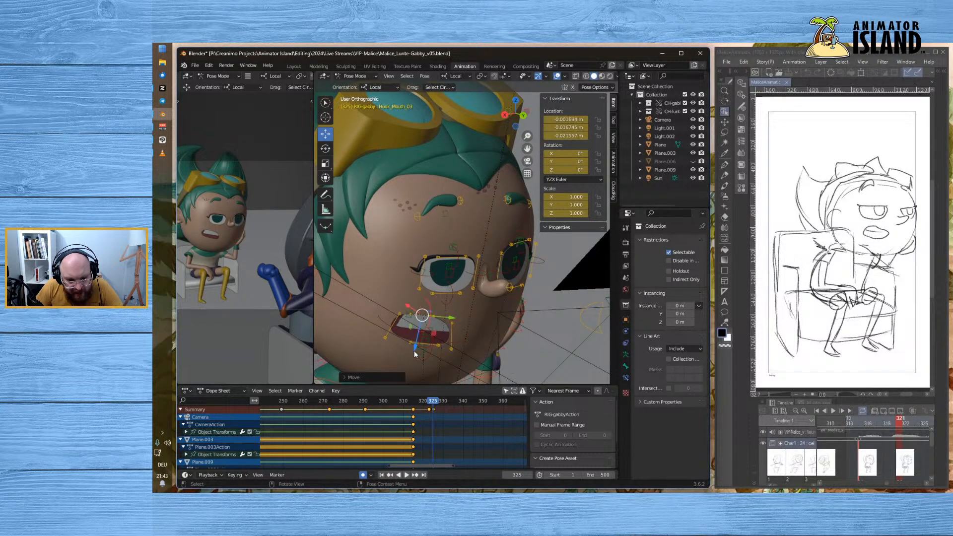
{"action": "key", "text": "g"}
{"action": "key", "text": "z"}
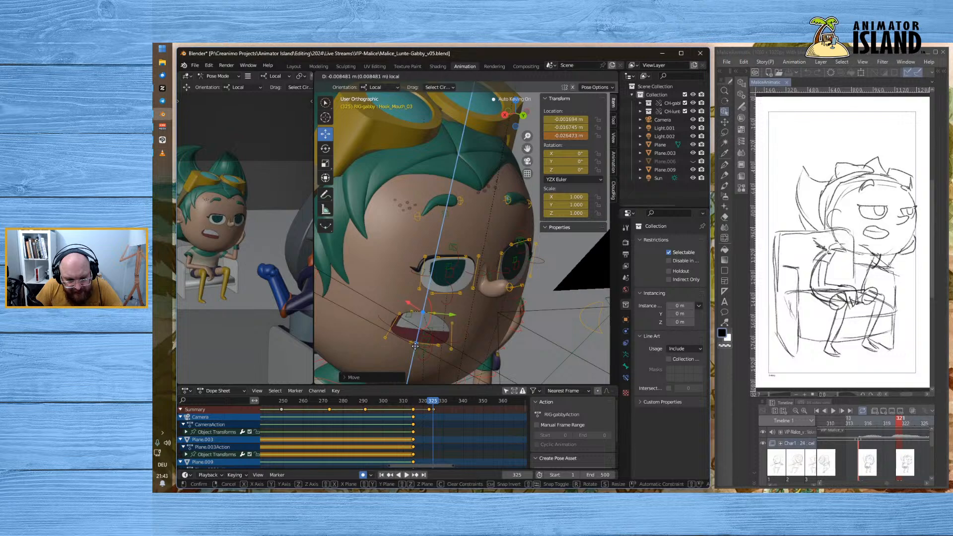
{"action": "left_click", "coordinate": [461, 353]}
{"action": "middle_click_drag", "start_coordinate": [462, 351], "coordinate": [440, 330]}
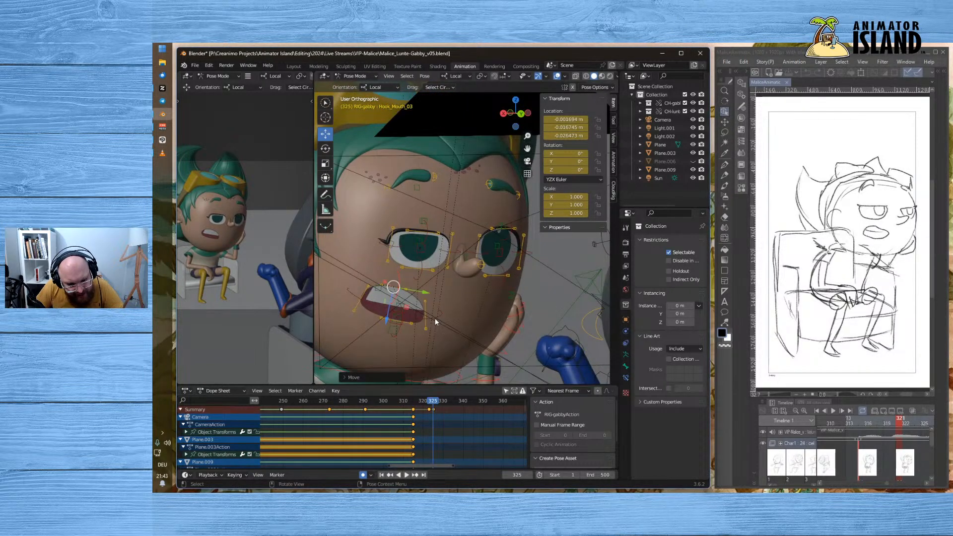
- Reposition the mouth's left corner hook to about 0.0038 m in Z and inspect the mouth from different angles
{"action": "left_click", "coordinate": [436, 322]}
{"action": "left_click_drag", "start_coordinate": [409, 317], "coordinate": [412, 313]}
{"action": "mouse_move", "coordinate": [452, 307]}
{"action": "middle_mouse_down"}
{"action": "mouse_move", "coordinate": [454, 332]}
{"action": "mouse_move", "coordinate": [455, 292]}
{"action": "middle_mouse_up"}
{"action": "scroll", "coordinate": [404, 293], "scroll_direction": "up", "scroll_amount": 2}
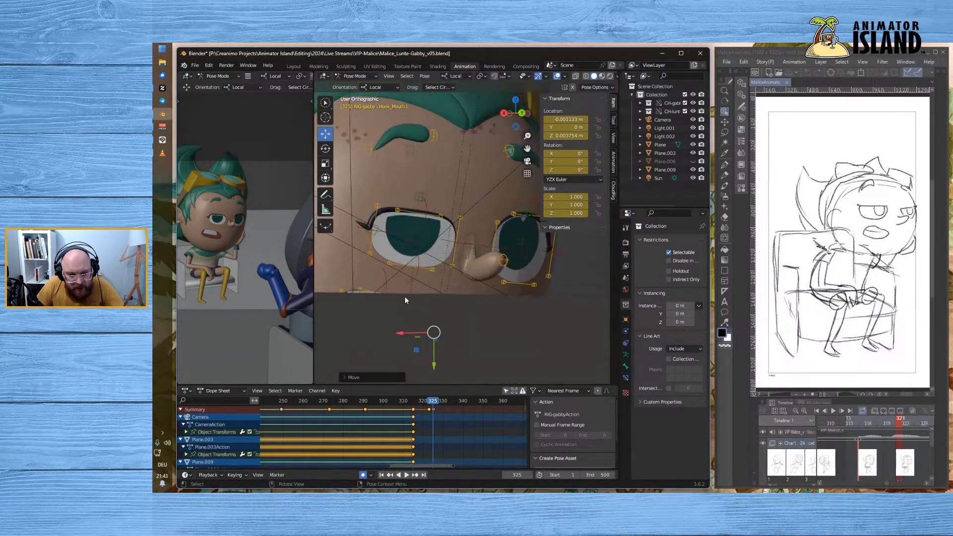
{"action": "scroll", "coordinate": [425, 271], "scroll_direction": "down", "scroll_amount": 4}
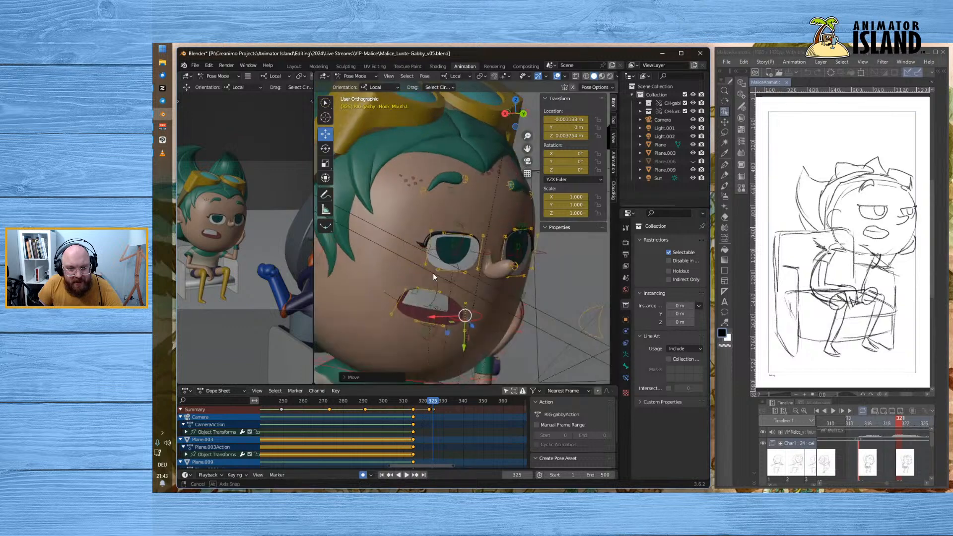
- Rotate the upper lip hook to about 22.9° in X
{"action": "left_click", "coordinate": [428, 289]}
{"action": "left_click", "coordinate": [326, 149]}
{"action": "mouse_move", "coordinate": [440, 264]}
{"action": "left_mouse_down"}
{"action": "mouse_move", "coordinate": [450, 282]}
{"action": "mouse_move", "coordinate": [456, 273]}
{"action": "left_mouse_up"}
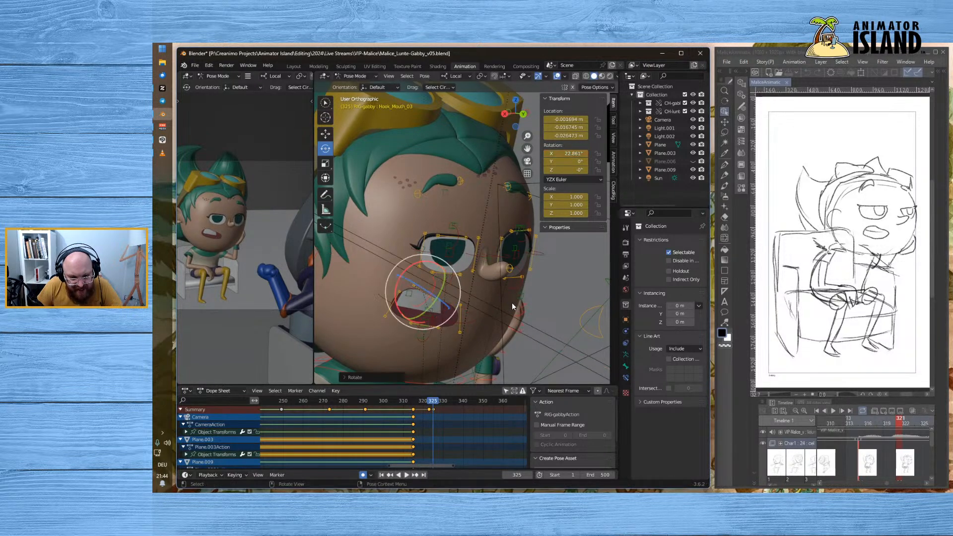
- Shift the mouth's left corner hook to about -0.0001 m in Z
{"action": "left_click", "coordinate": [466, 322]}
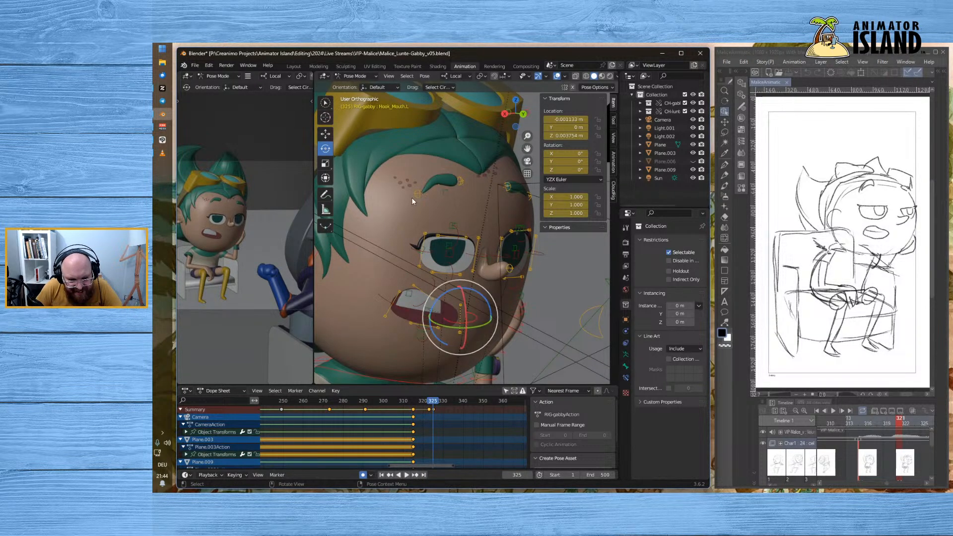
{"action": "left_click", "coordinate": [326, 135]}
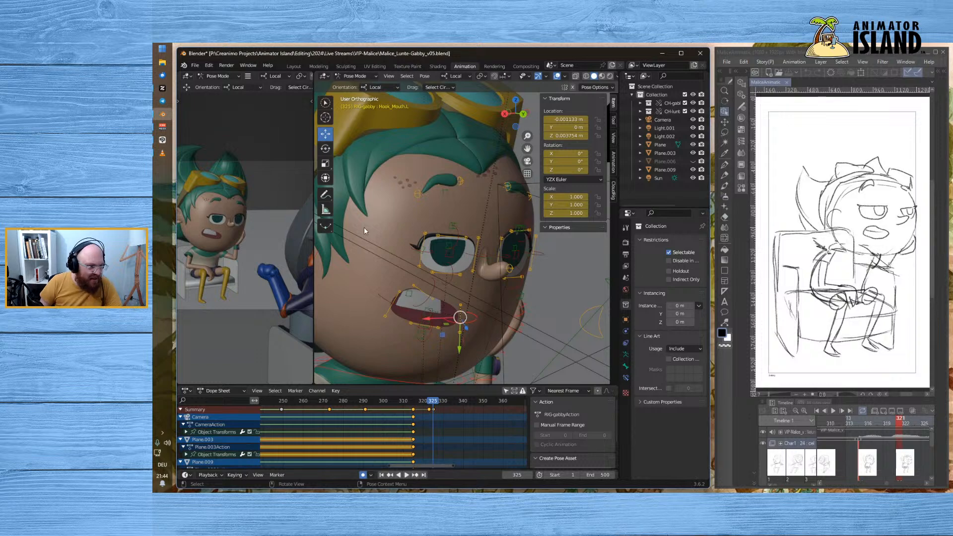
{"action": "left_click_drag", "start_coordinate": [466, 329], "coordinate": [468, 332]}
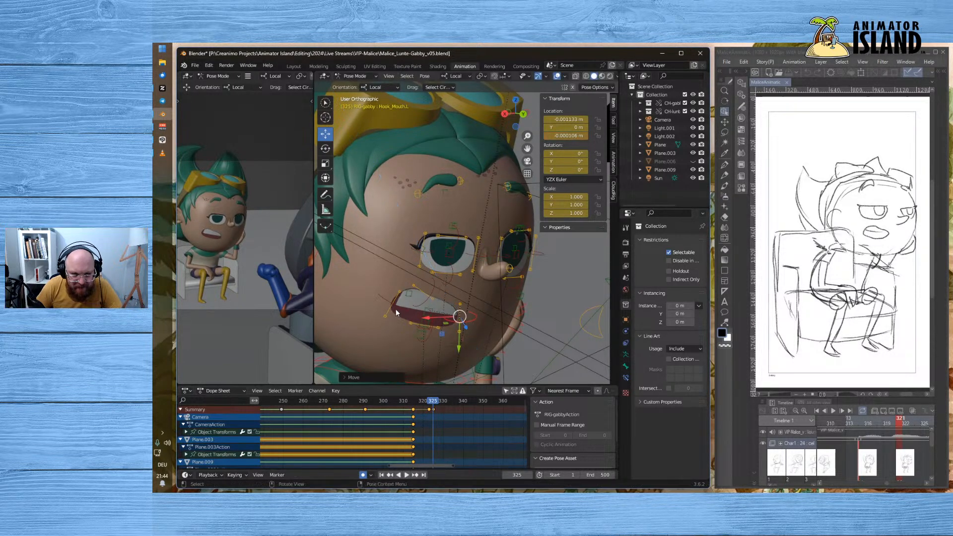
- Adjust the lower lip hook along local Z to about -0.010 m
{"action": "left_click", "coordinate": [423, 329]}
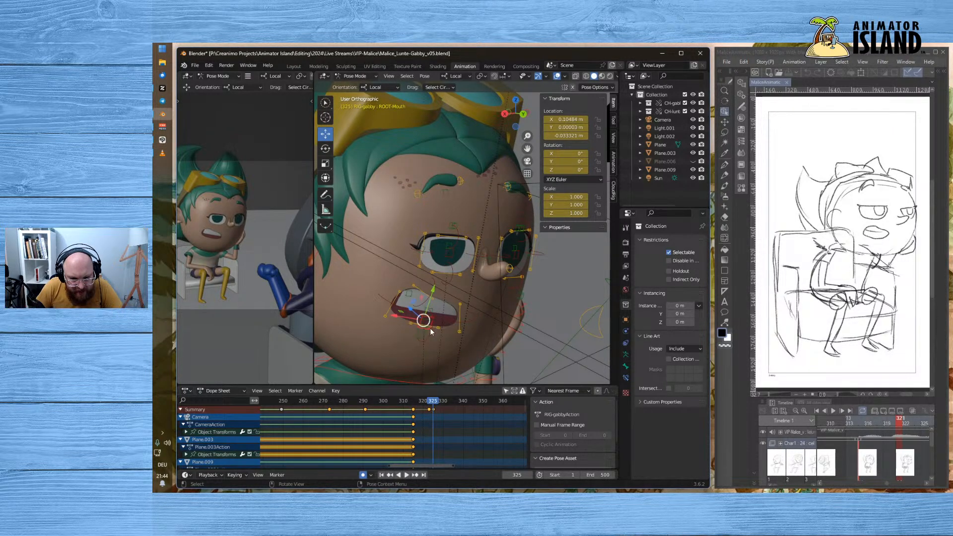
{"action": "left_click", "coordinate": [427, 338]}
{"action": "key", "text": "g"}
{"action": "key", "text": "z"}
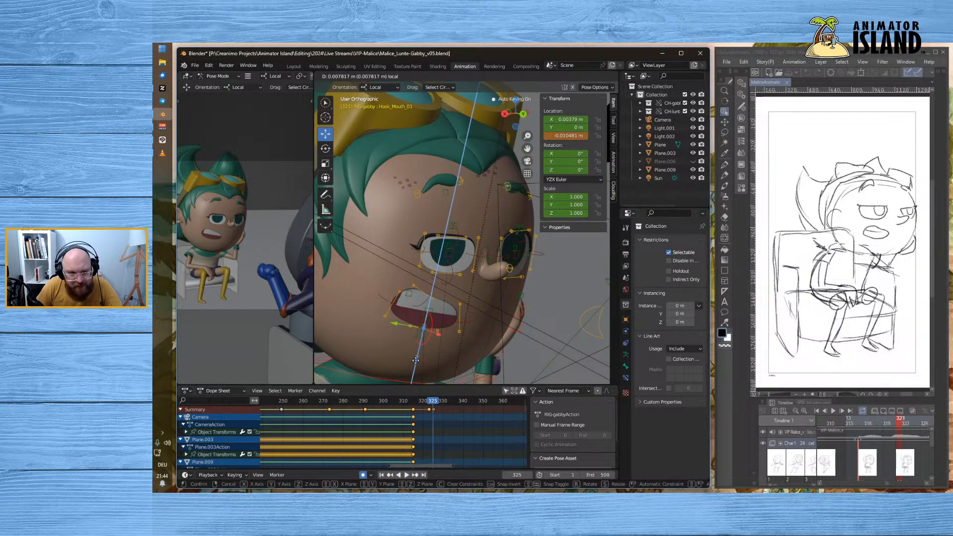
{"action": "left_click", "coordinate": [417, 362]}
- Raise the bottom teeth control along local Y to about 0.035 m so the teeth fill the mouth
{"action": "left_click", "coordinate": [423, 323]}
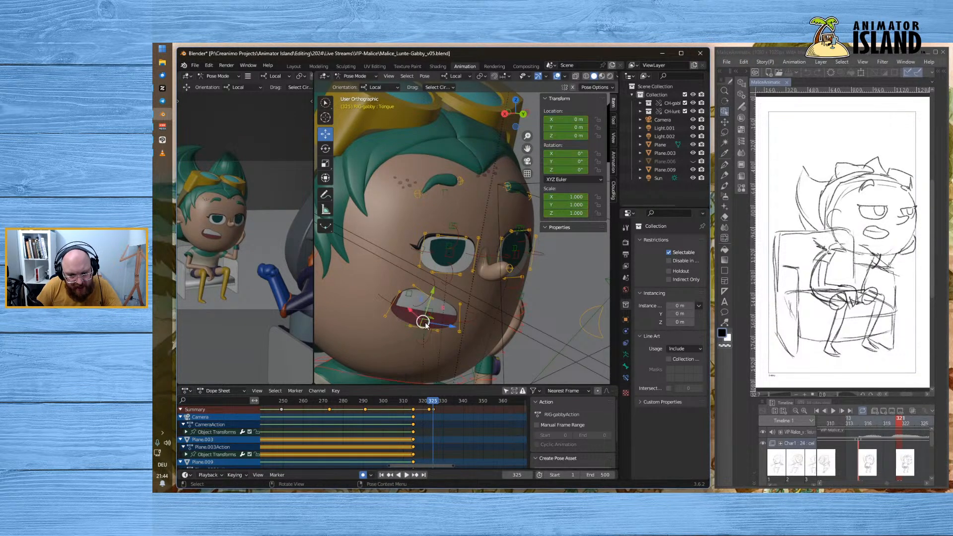
{"action": "left_click", "coordinate": [419, 338]}
{"action": "key", "text": "g"}
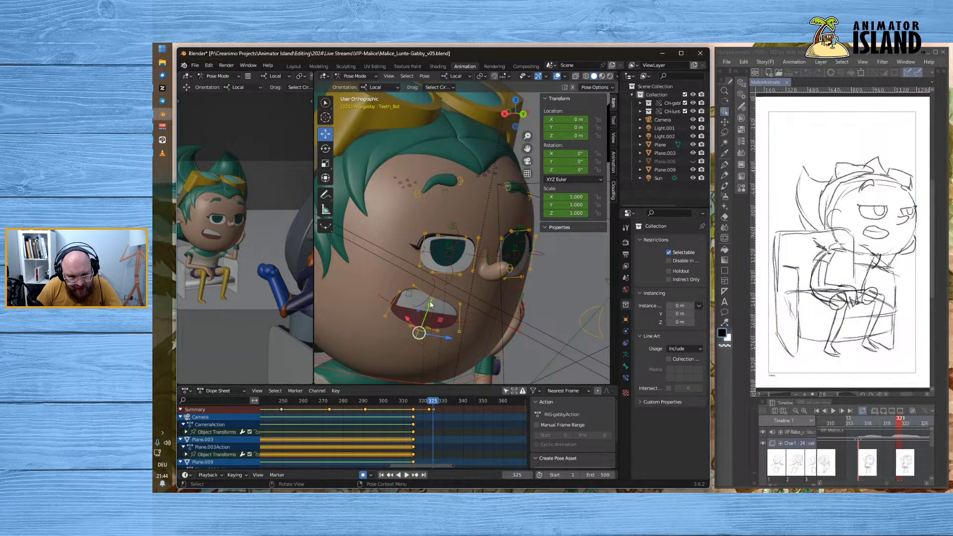
{"action": "key", "text": "y"}
{"action": "left_click_drag", "start_coordinate": [440, 281], "coordinate": [439, 280]}
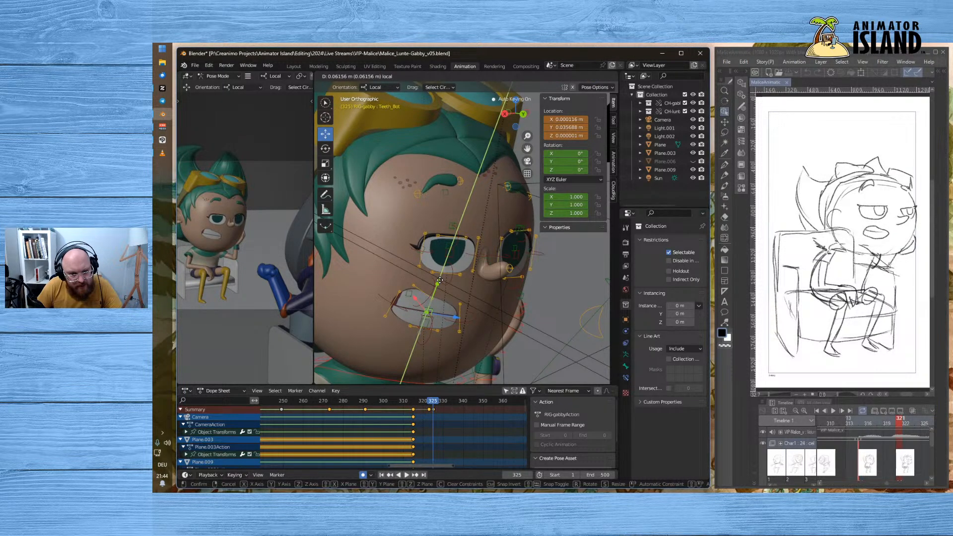
{"action": "left_click_drag", "start_coordinate": [440, 283], "coordinate": [440, 283]}
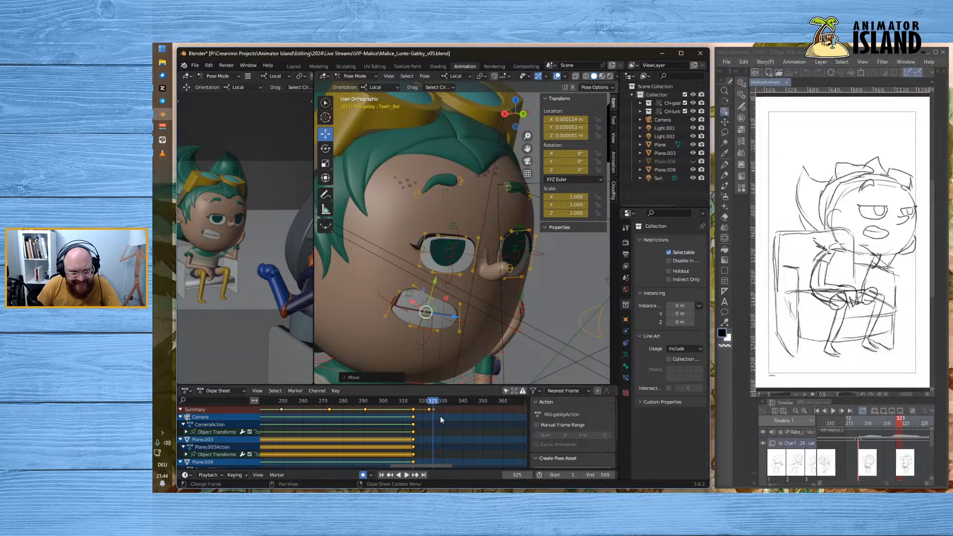
- Move the facial keys from frame 325 back to frame 323 and scrub through the preceding frames to check the change
{"action": "left_click", "coordinate": [436, 410]}
{"action": "left_click_drag", "start_coordinate": [433, 409], "coordinate": [404, 401]}
{"action": "left_click", "coordinate": [443, 403]}
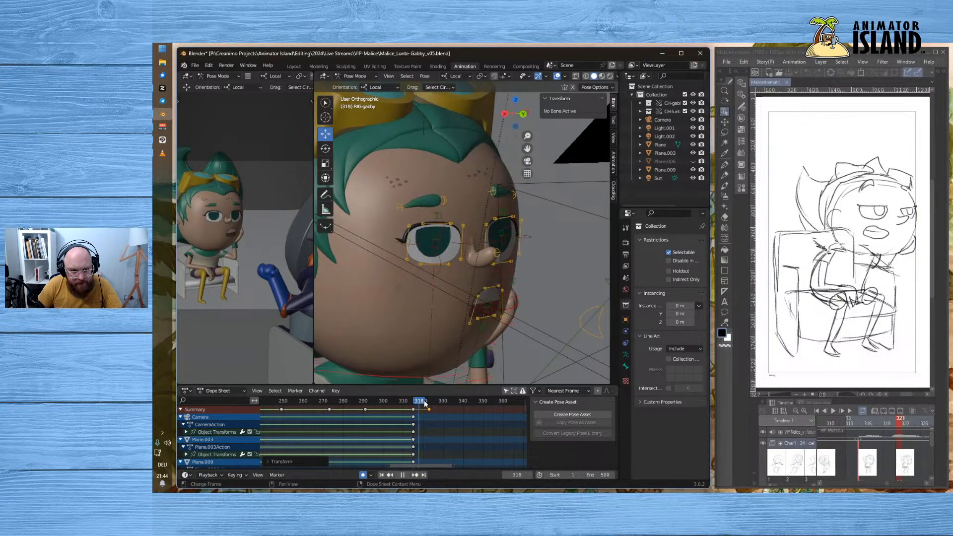
{"action": "mouse_move", "coordinate": [423, 403]}
{"action": "left_mouse_down"}
{"action": "mouse_move", "coordinate": [433, 403]}
{"action": "mouse_move", "coordinate": [412, 405]}
{"action": "left_mouse_up"}
{"action": "key", "text": "Escape"}
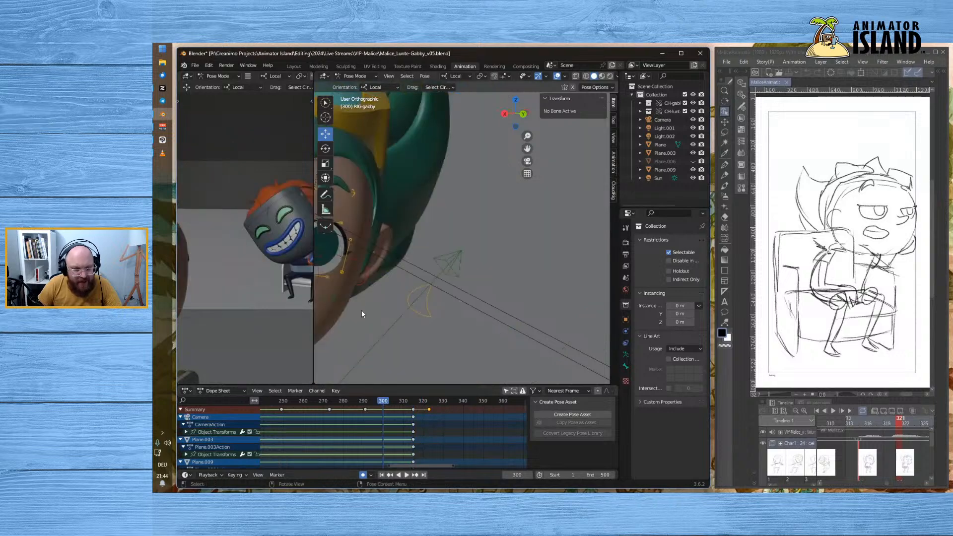
- Enlarge the camera view and play the animation across the camera cut, starting from frame 245 and again from frame 307
{"action": "left_click_drag", "start_coordinate": [313, 334], "coordinate": [566, 340]}
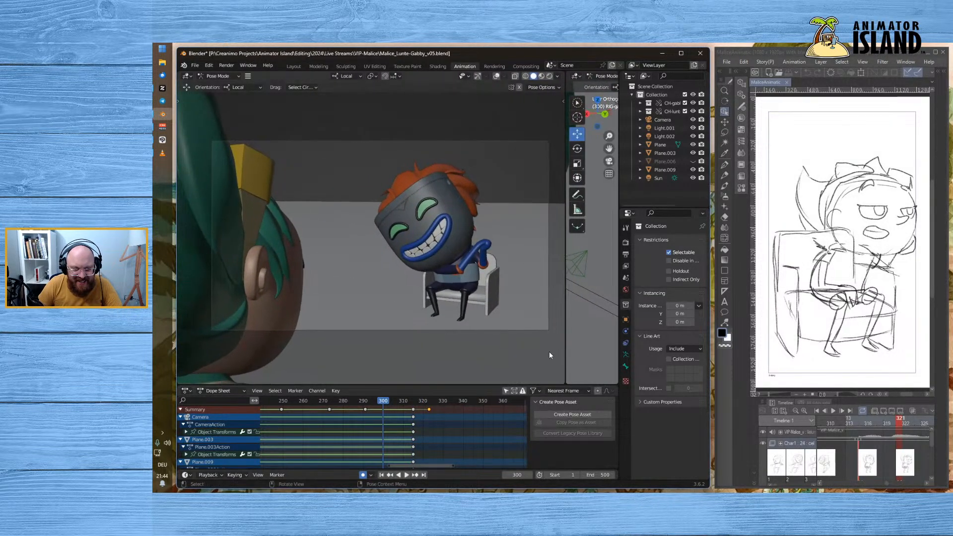
{"action": "left_click", "coordinate": [275, 404]}
{"action": "key", "text": "space"}
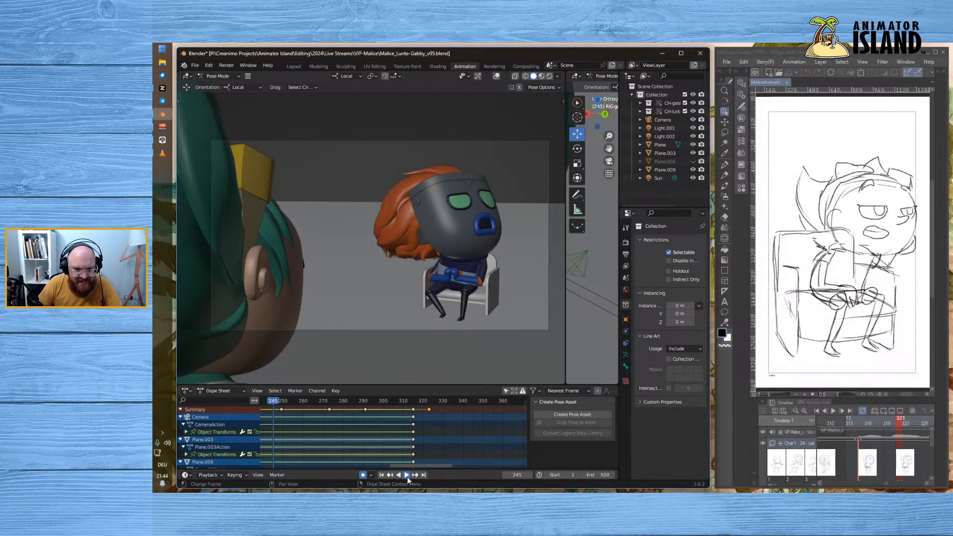
{"action": "left_click", "coordinate": [407, 477]}
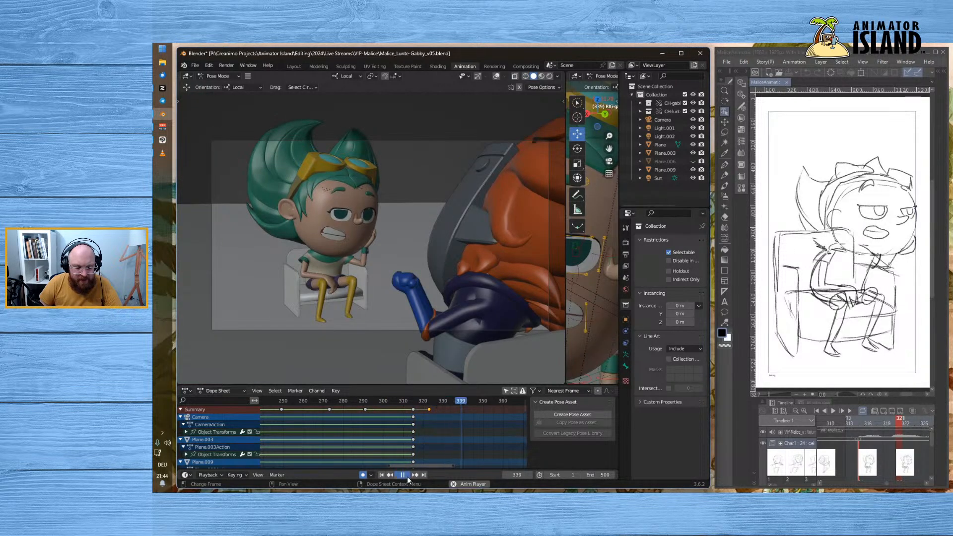
{"action": "left_click", "coordinate": [404, 475]}
{"action": "left_click", "coordinate": [398, 400]}
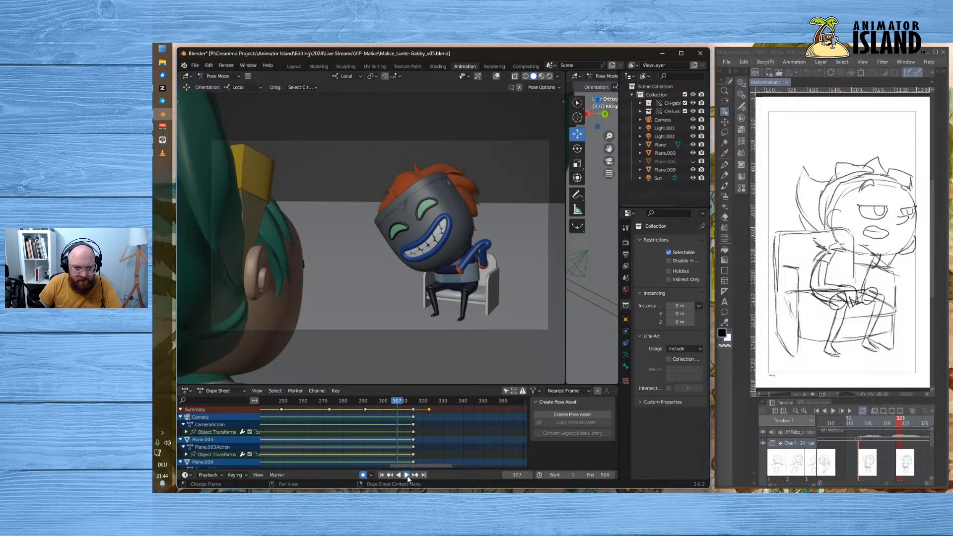
{"action": "left_click", "coordinate": [407, 476]}
{"action": "left_click", "coordinate": [407, 476]}
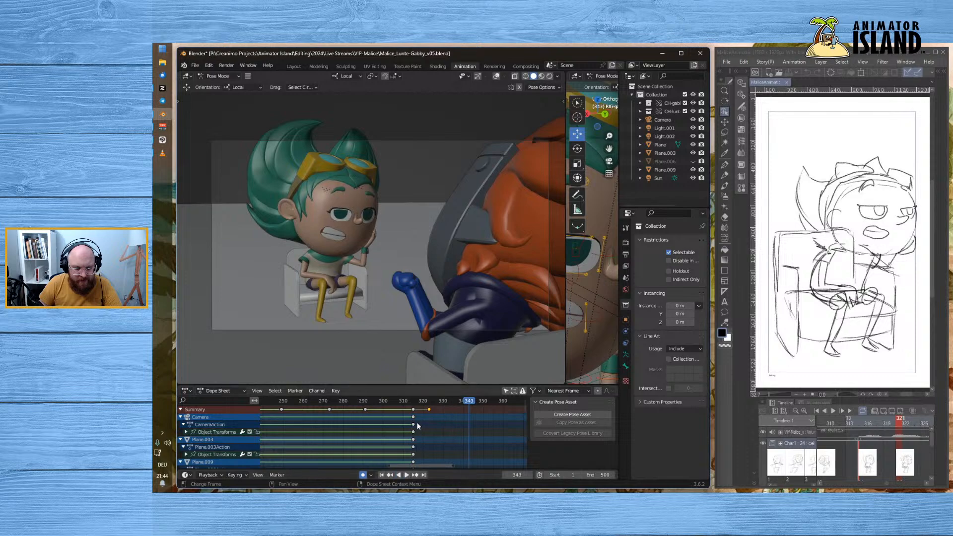
- Select all keyframes on the camera-cut frame 315 and shift them earlier to frame 311
{"action": "left_click", "coordinate": [414, 400]}
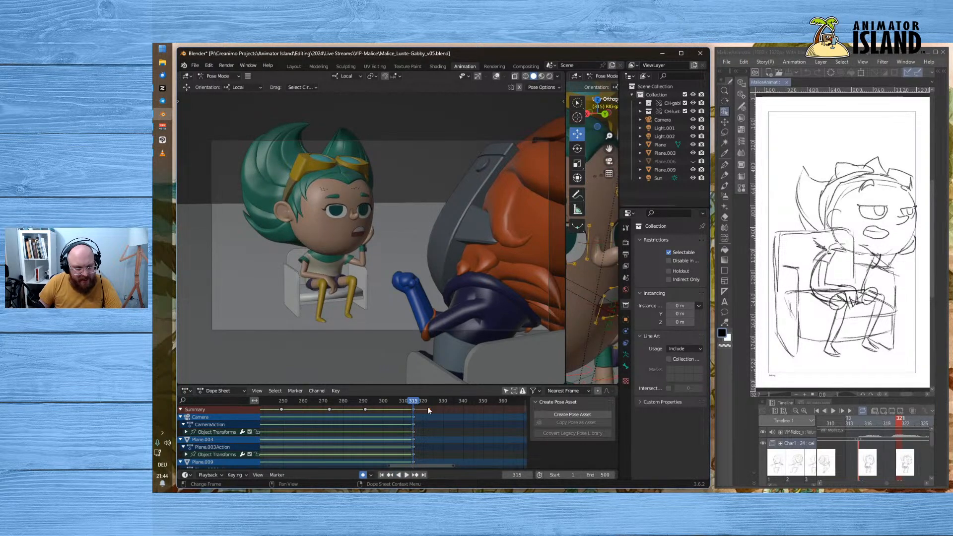
{"action": "left_click", "coordinate": [413, 410]}
{"action": "key", "text": "g"}
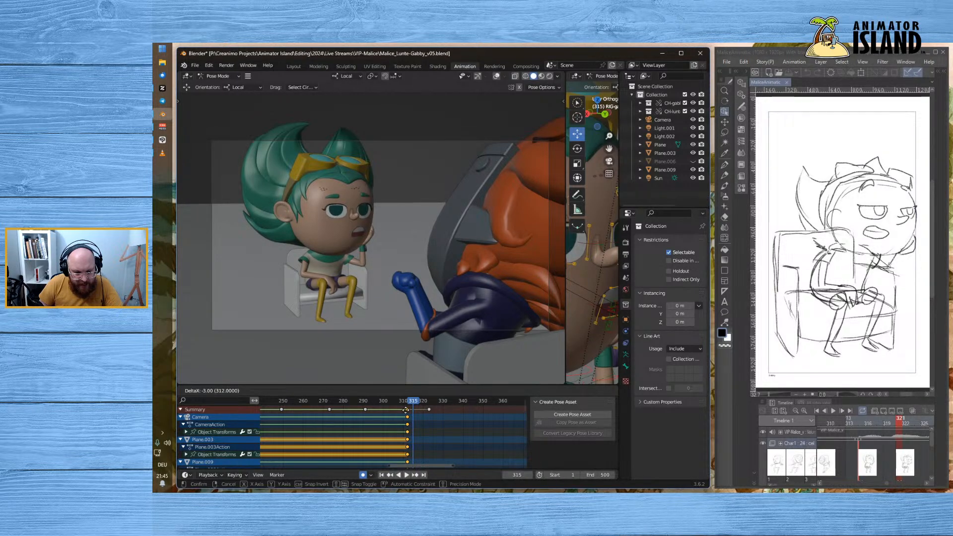
{"action": "left_click", "coordinate": [407, 413]}
{"action": "key", "text": "Left"}
{"action": "key", "text": "Left"}
{"action": "key", "text": "Left"}
{"action": "key", "text": "Left"}
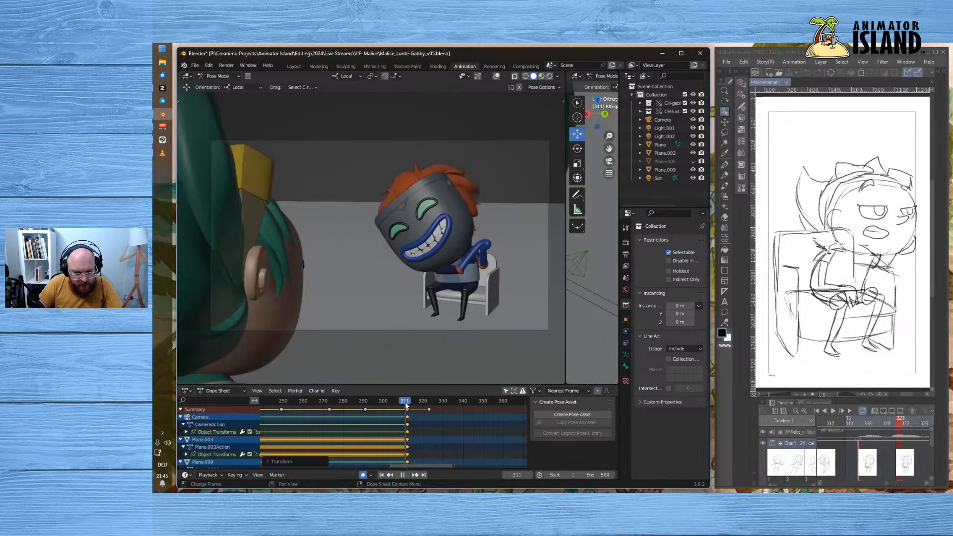
{"action": "key", "text": "g"}
{"action": "left_click", "coordinate": [406, 411]}
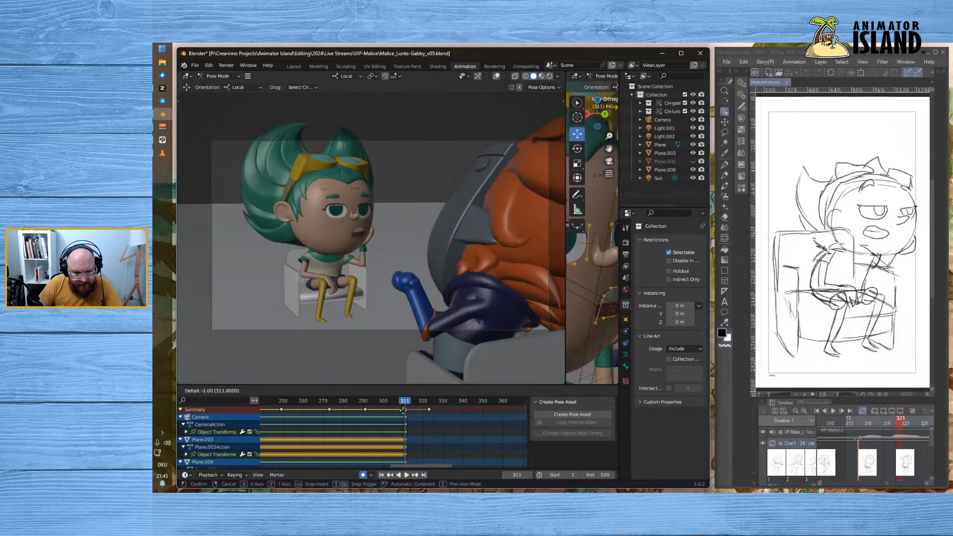
- Review the cut's timing from frame 298, then shift the selected cut keyframes to frame 313
{"action": "left_click", "coordinate": [379, 401]}
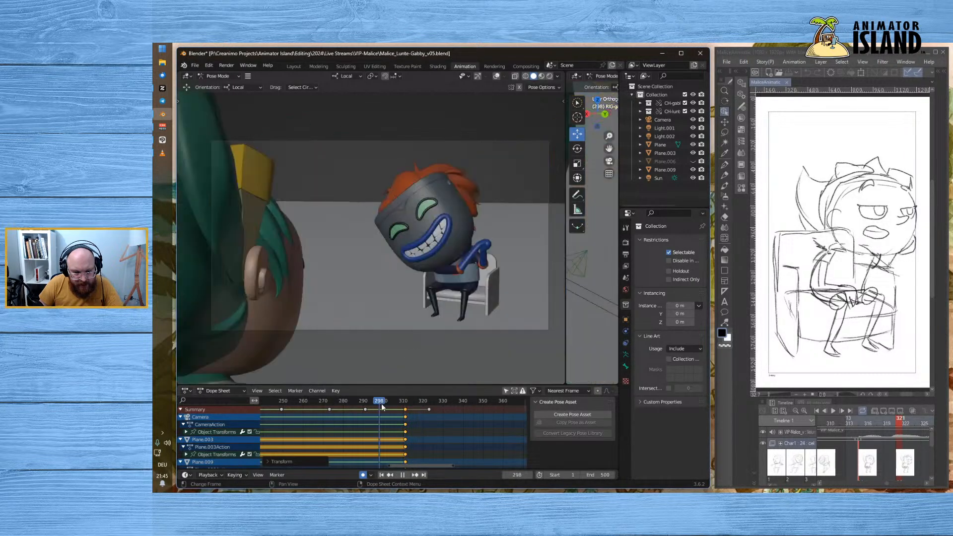
{"action": "left_click", "coordinate": [405, 475]}
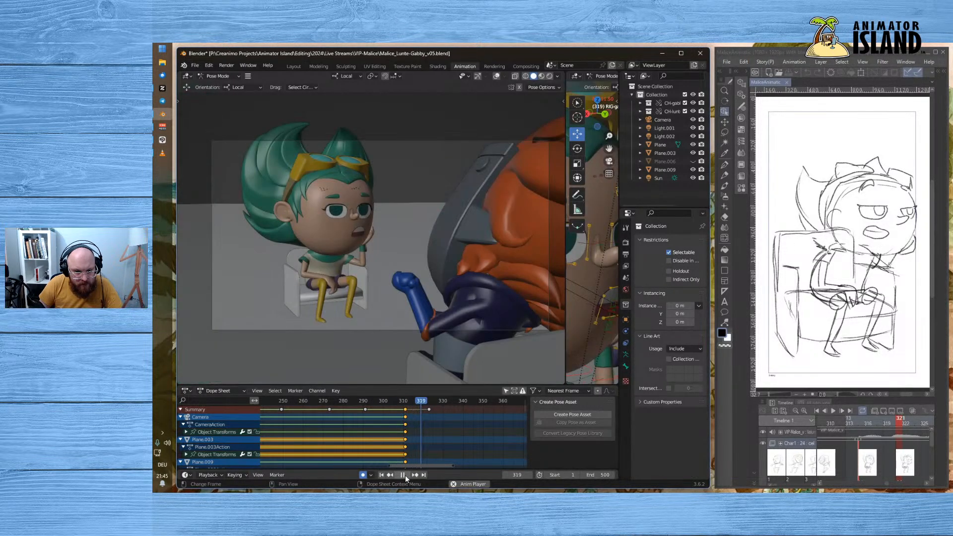
{"action": "left_click", "coordinate": [405, 476]}
{"action": "left_click", "coordinate": [407, 401]}
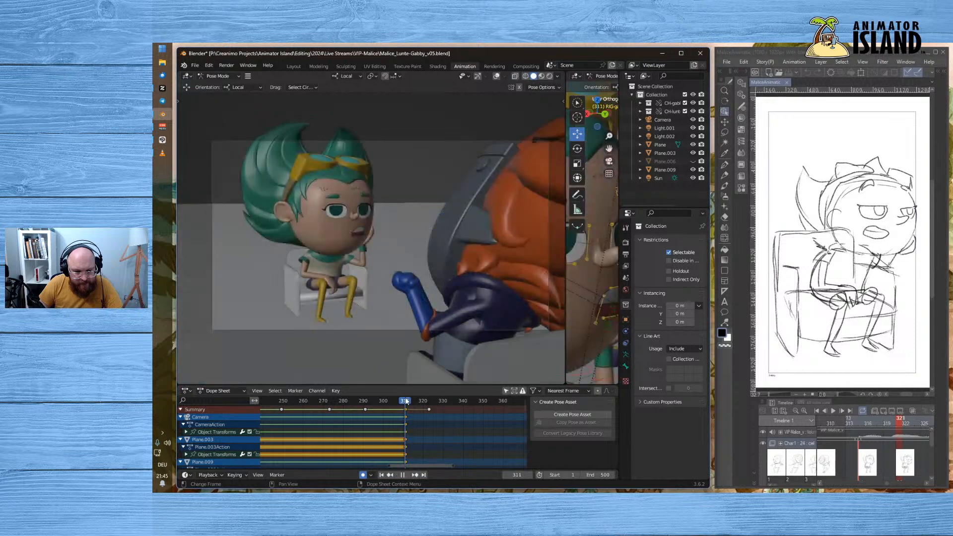
{"action": "left_click_drag", "start_coordinate": [409, 401], "coordinate": [410, 409]}
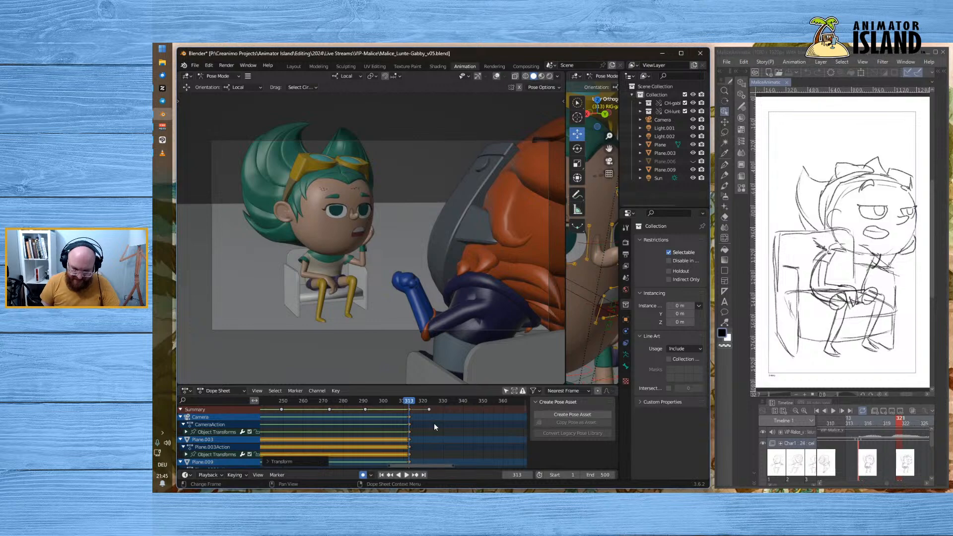
- Check the girl's pose at frame 323 and replay the animation across the cut from several earlier frames
{"action": "mouse_move", "coordinate": [409, 400]}
{"action": "left_mouse_down"}
{"action": "mouse_move", "coordinate": [399, 402]}
{"action": "mouse_move", "coordinate": [428, 401]}
{"action": "left_mouse_up"}
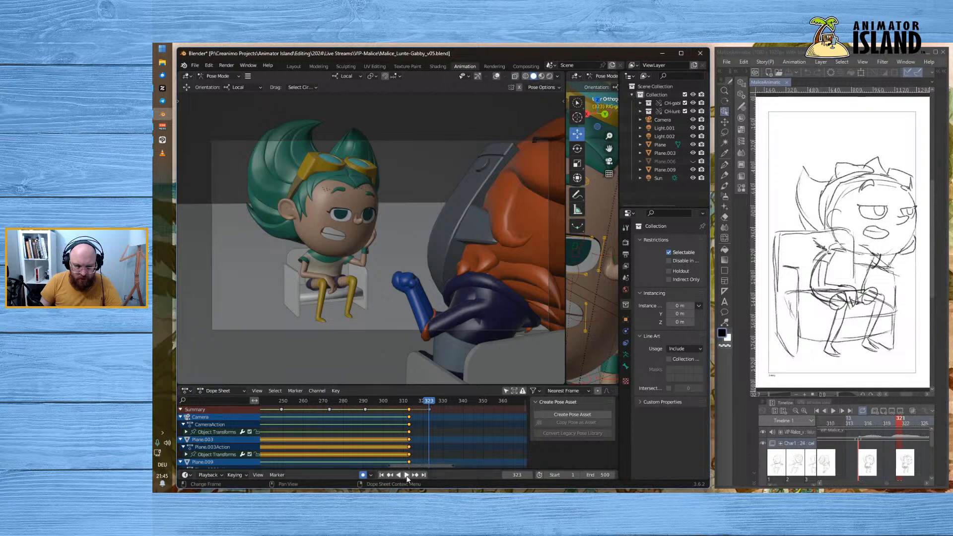
{"action": "left_click", "coordinate": [403, 475]}
{"action": "left_click", "coordinate": [371, 401]}
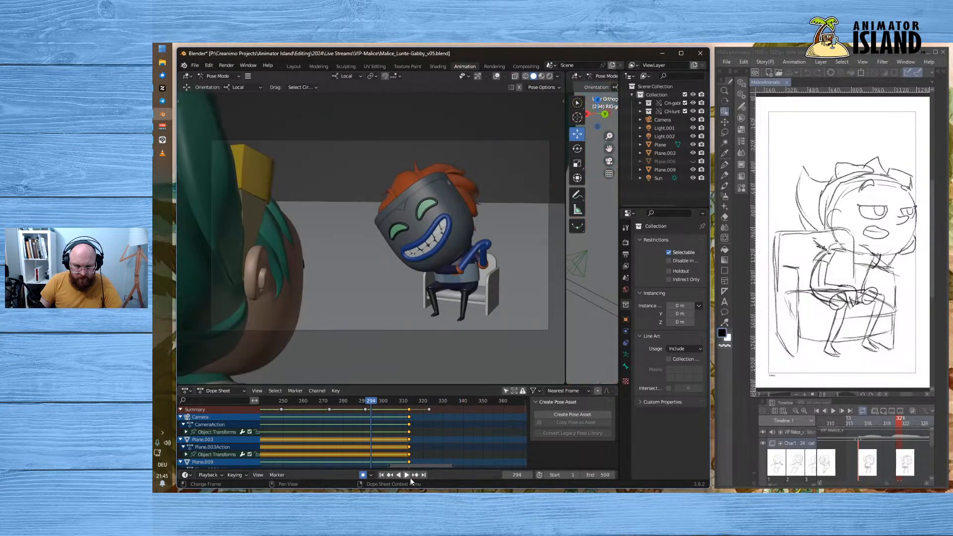
{"action": "left_click", "coordinate": [407, 476]}
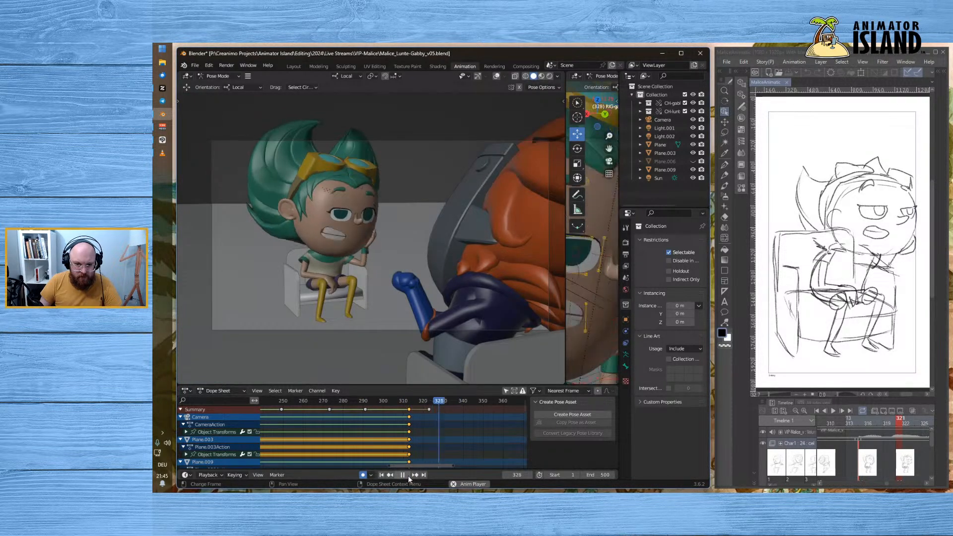
{"action": "left_click", "coordinate": [399, 400]}
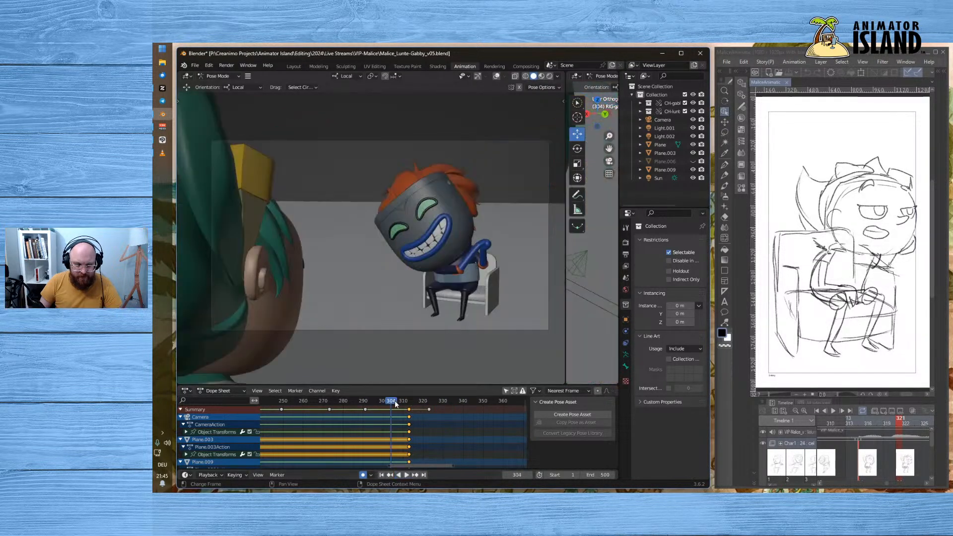
{"action": "left_click", "coordinate": [407, 475]}
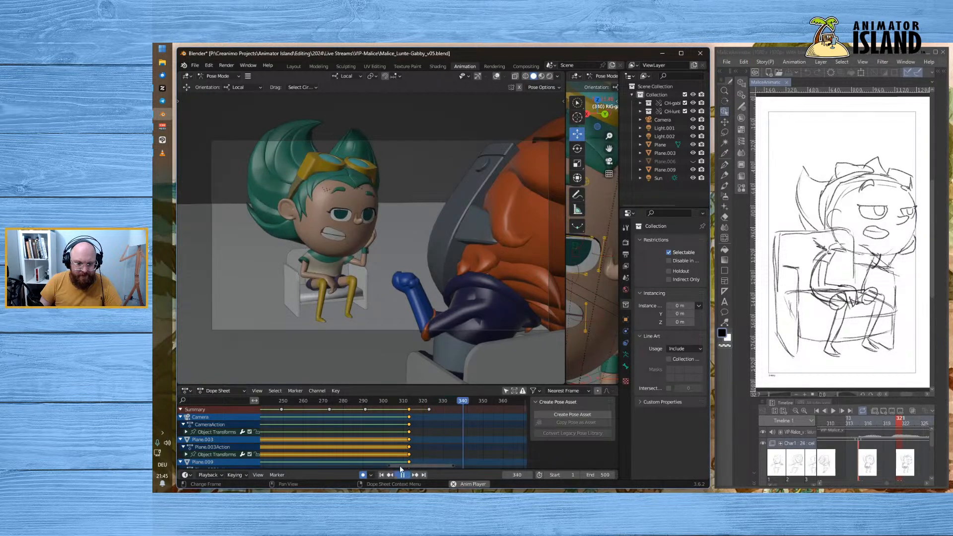
{"action": "left_click", "coordinate": [318, 401]}
{"action": "left_click", "coordinate": [407, 475]}
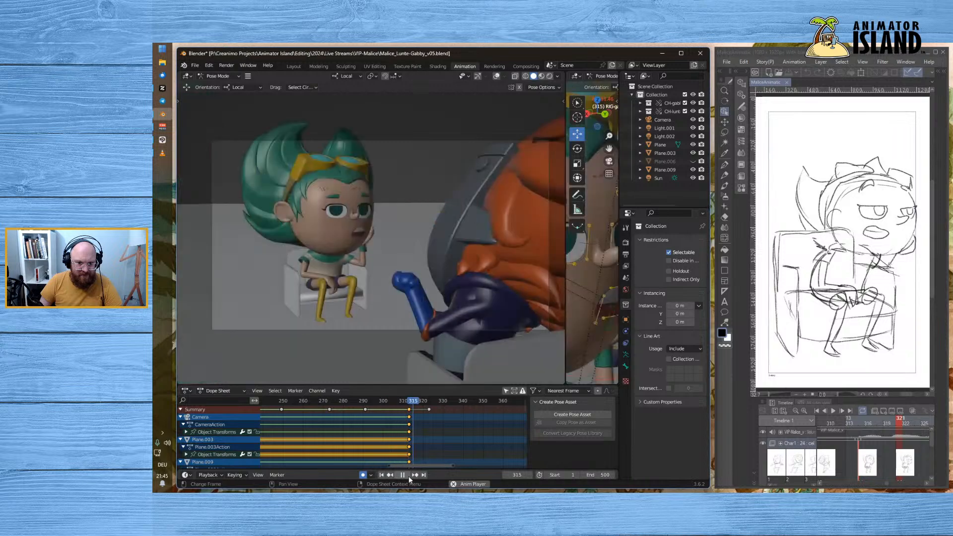
{"action": "left_click", "coordinate": [409, 475]}
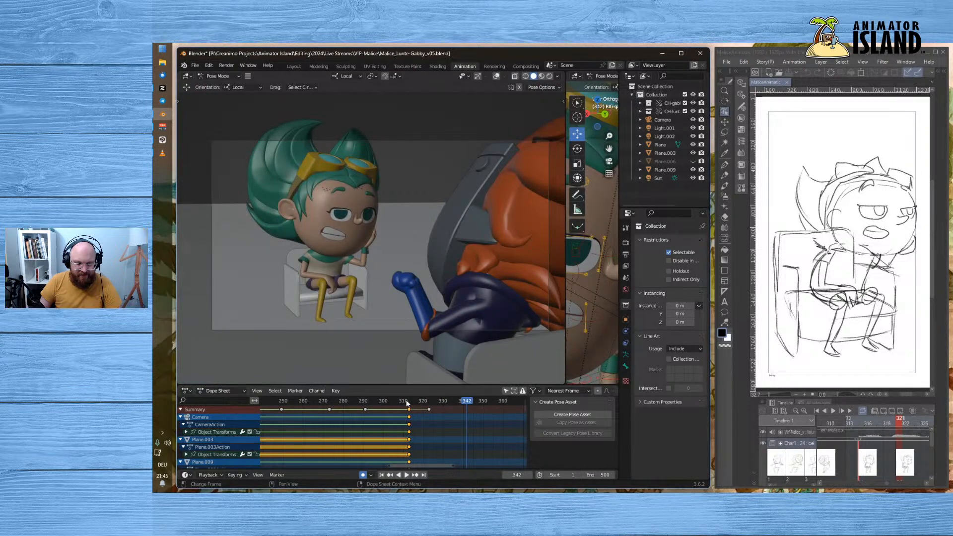
- Try raising the lower eyelid controls of both of the green-haired girl's eyes along local Z at frame 313
{"action": "left_click", "coordinate": [408, 402]}
{"action": "left_click", "coordinate": [410, 402]}
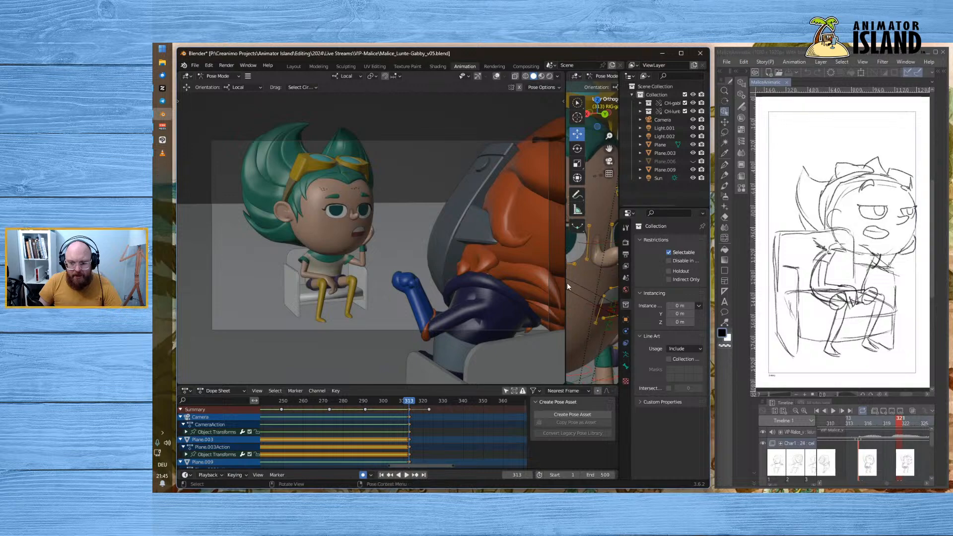
{"action": "left_click_drag", "start_coordinate": [568, 282], "coordinate": [441, 264]}
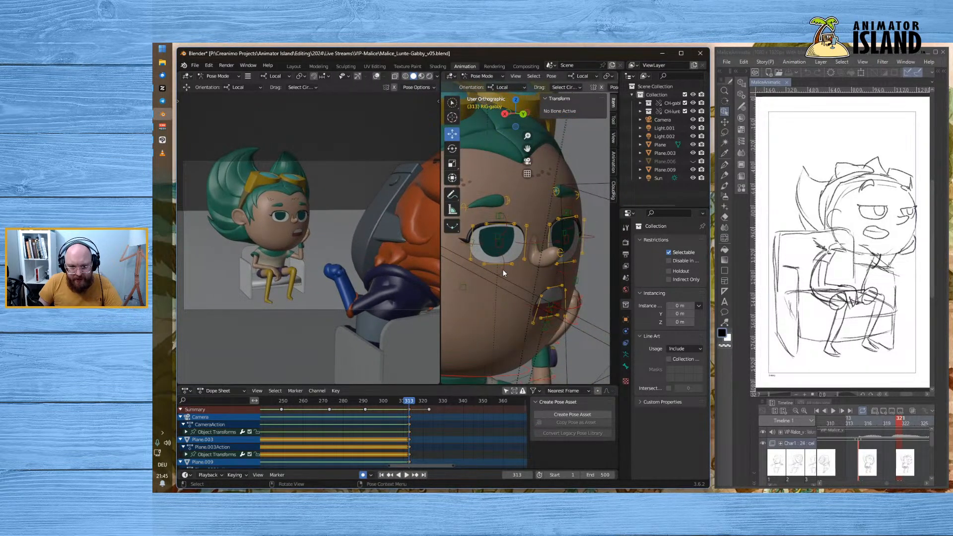
{"action": "left_click", "coordinate": [501, 266]}
{"action": "key", "text": "g"}
{"action": "key", "text": "z"}
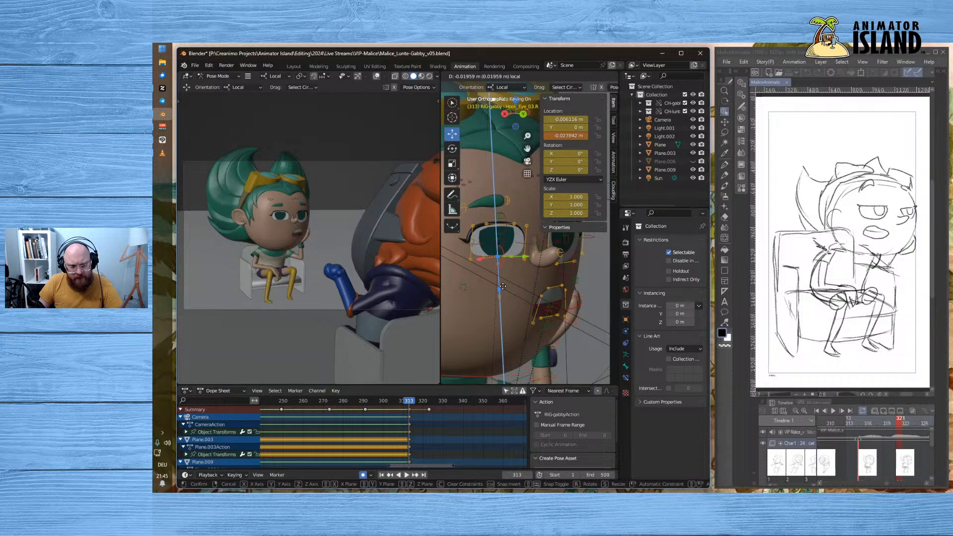
{"action": "left_click", "coordinate": [508, 284]}
{"action": "left_click", "coordinate": [570, 270]}
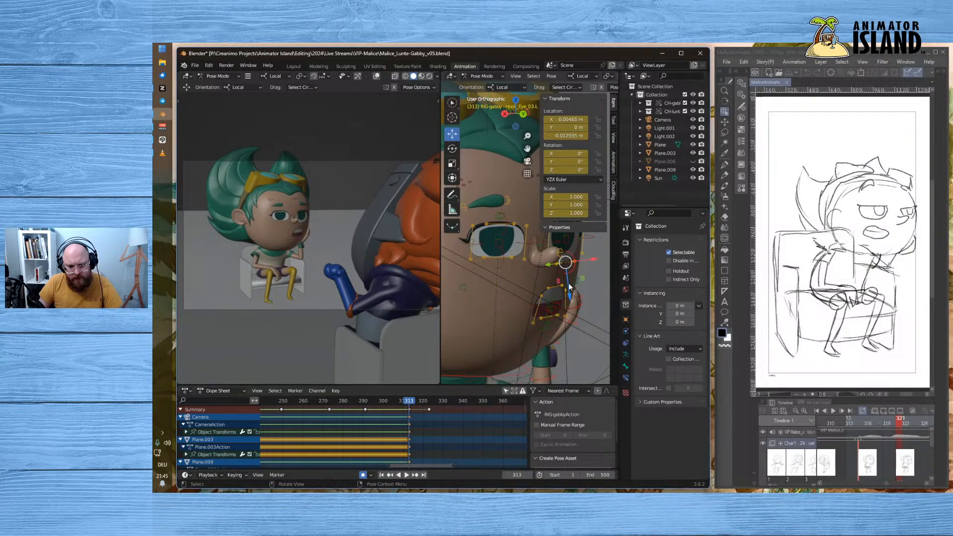
{"action": "left_click_drag", "start_coordinate": [570, 297], "coordinate": [572, 282]}
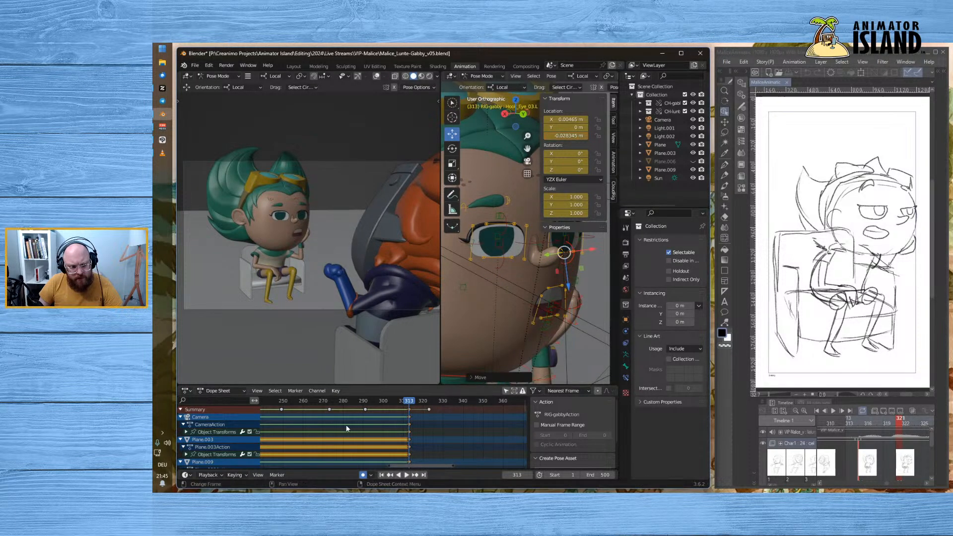
- Review the eyelid change in playback and undo it on both eyes, keeping the lower eyelid control Hook_Eye_03.R selected
{"action": "left_click", "coordinate": [388, 400]}
{"action": "key", "text": "space"}
{"action": "key", "text": "space"}
{"action": "key", "text": "ctrl+z"}
{"action": "key", "text": "ctrl+z"}
{"action": "key", "text": "ctrl+z"}
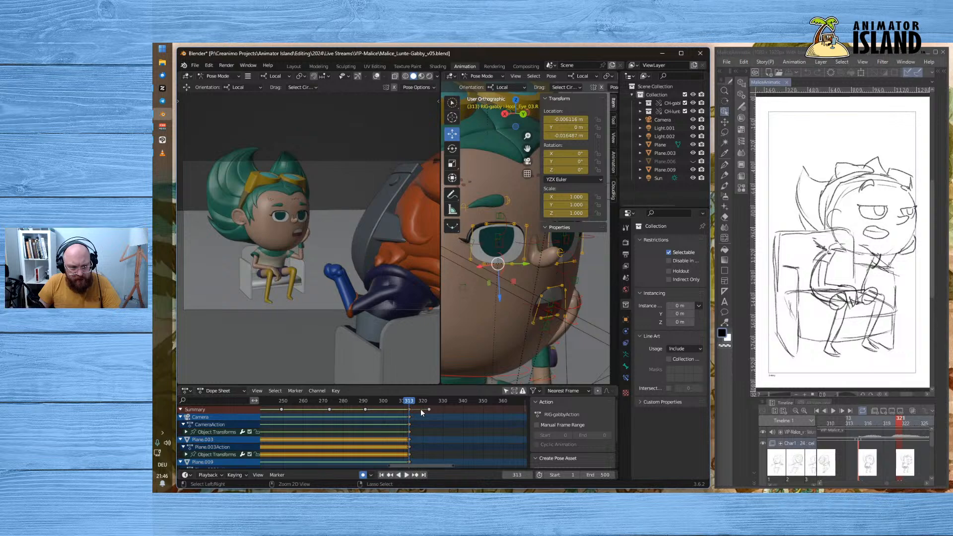
{"action": "key", "text": "ctrl+z"}
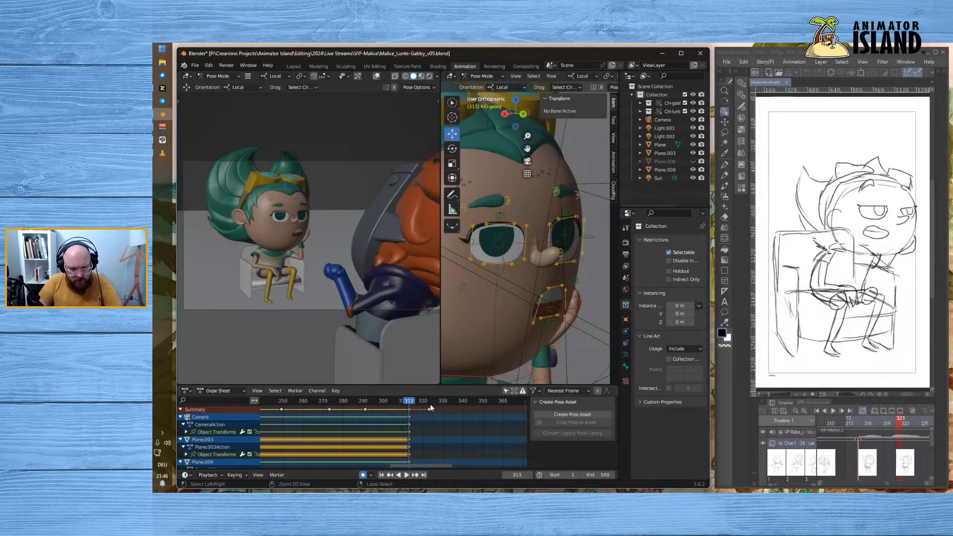
{"action": "key", "text": "ctrl+shift+z"}
- At frame 323, slightly raise the lower eyelid controls of both eyes along local Z, bringing Hook_Eye_03.L to Z -0.012794 m
{"action": "left_click", "coordinate": [429, 401]}
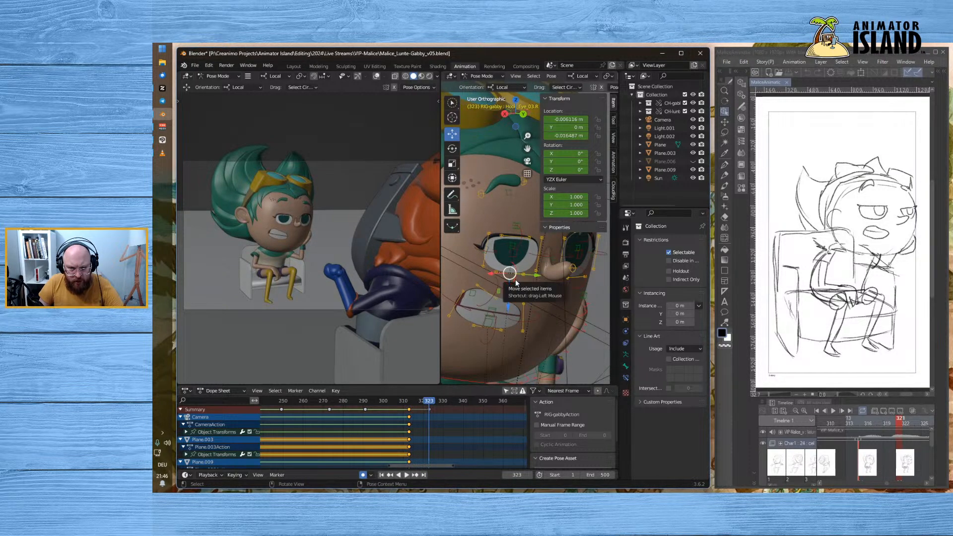
{"action": "left_click_drag", "start_coordinate": [509, 305], "coordinate": [510, 301]}
{"action": "left_click", "coordinate": [583, 291]}
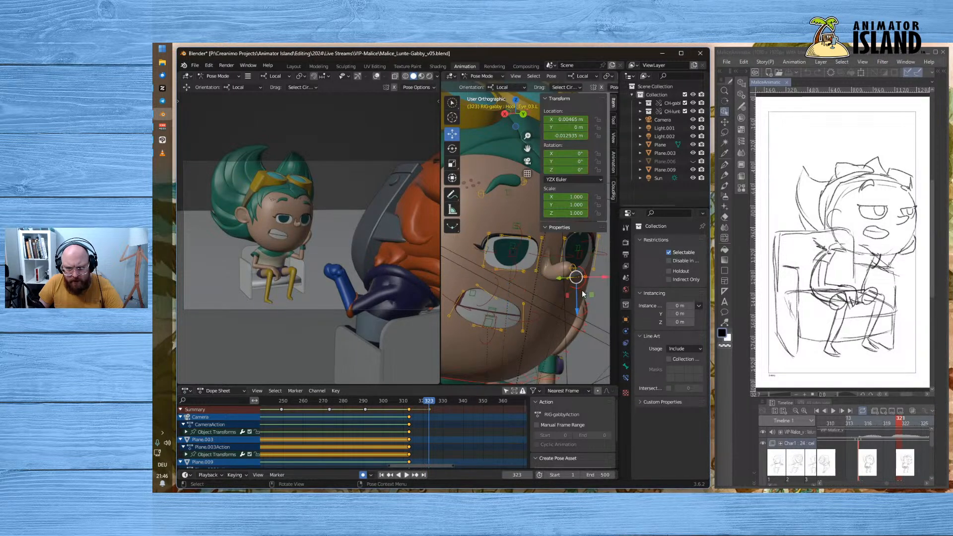
{"action": "left_click_drag", "start_coordinate": [579, 306], "coordinate": [581, 301]}
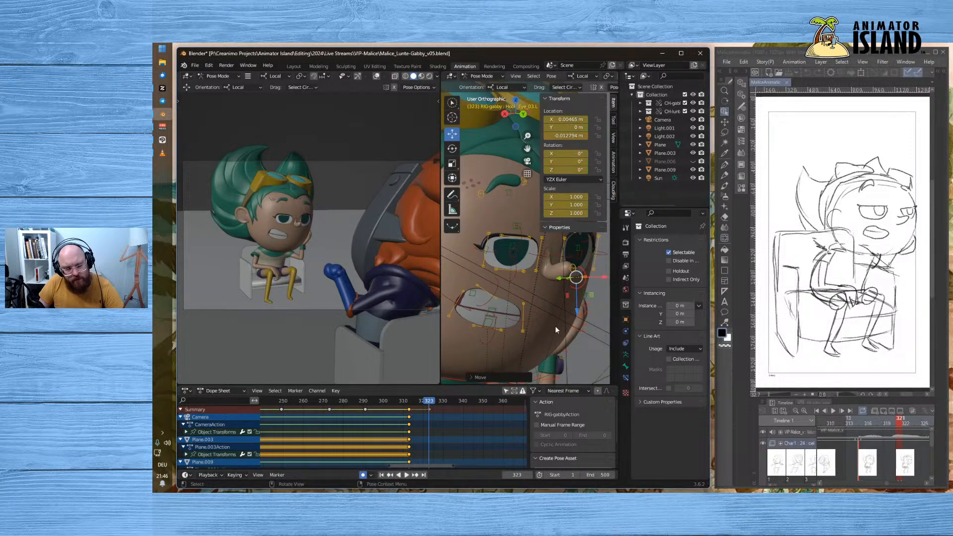
- Lower the upper eyelid control Hook_Eye_01.L along its local Z axis at frame 323
{"action": "middle_click_drag", "start_coordinate": [555, 321], "coordinate": [513, 317], "text": "shift"}
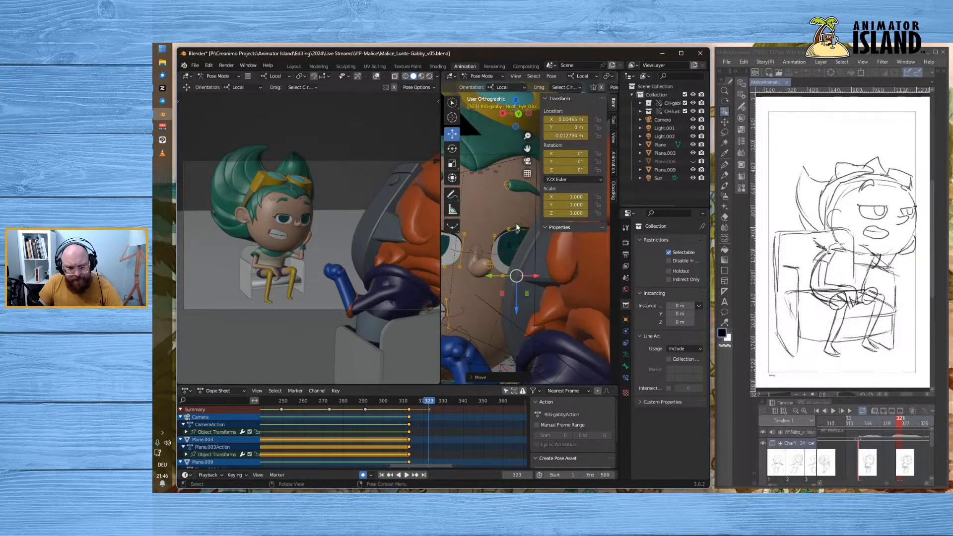
{"action": "left_click", "coordinate": [526, 223]}
{"action": "left_click_drag", "start_coordinate": [515, 254], "coordinate": [514, 264]}
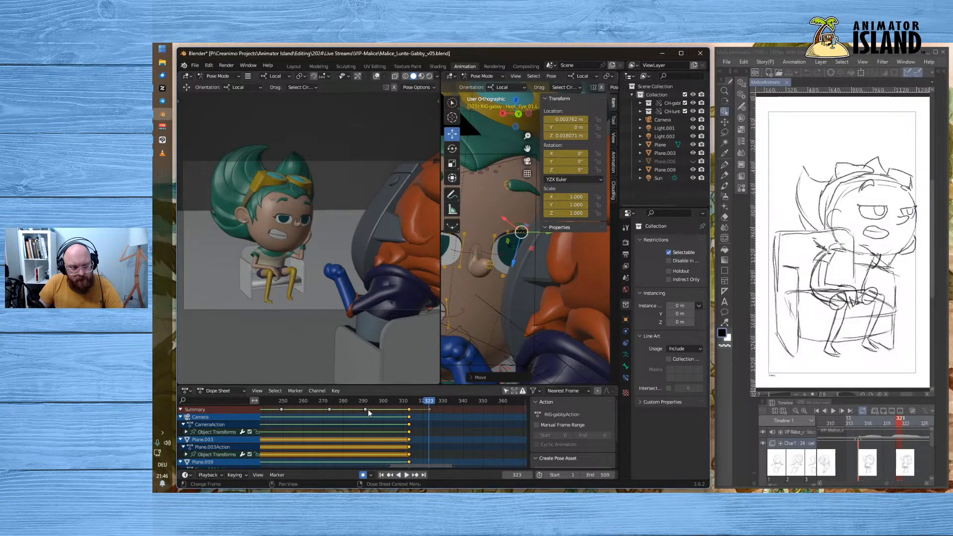
- Play the shot across the camera cut from frames 308 and 281 to review the eyelid poses, then return to frame 323
{"action": "left_click", "coordinate": [397, 399]}
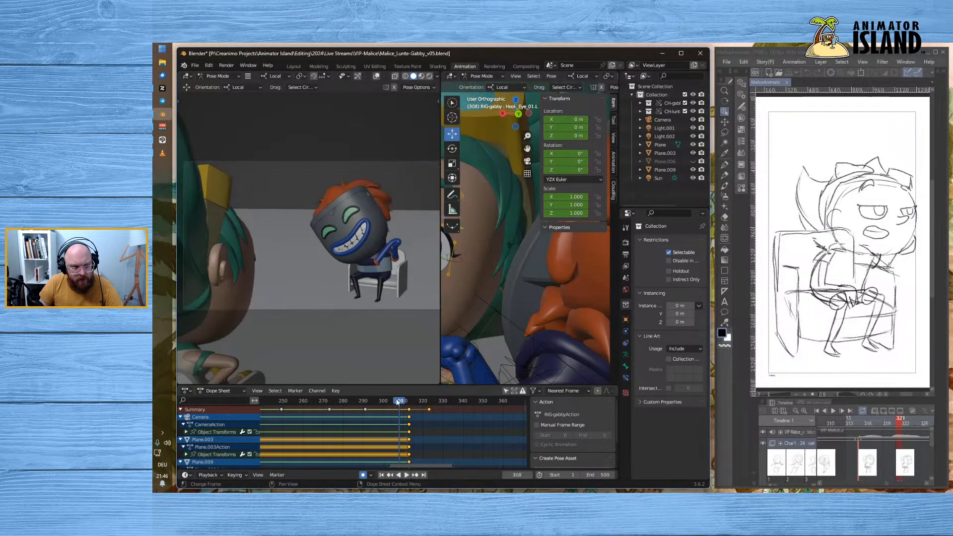
{"action": "left_click", "coordinate": [407, 475]}
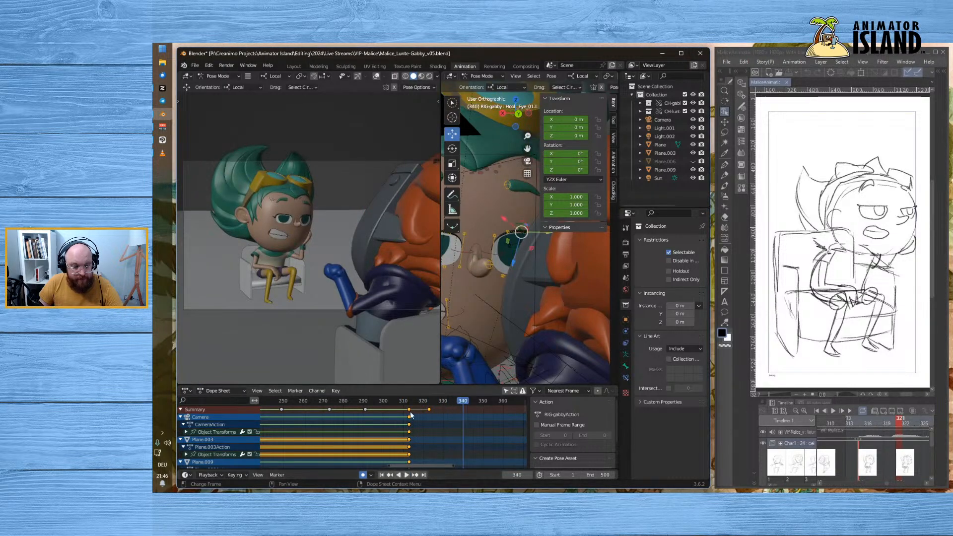
{"action": "left_click", "coordinate": [347, 401]}
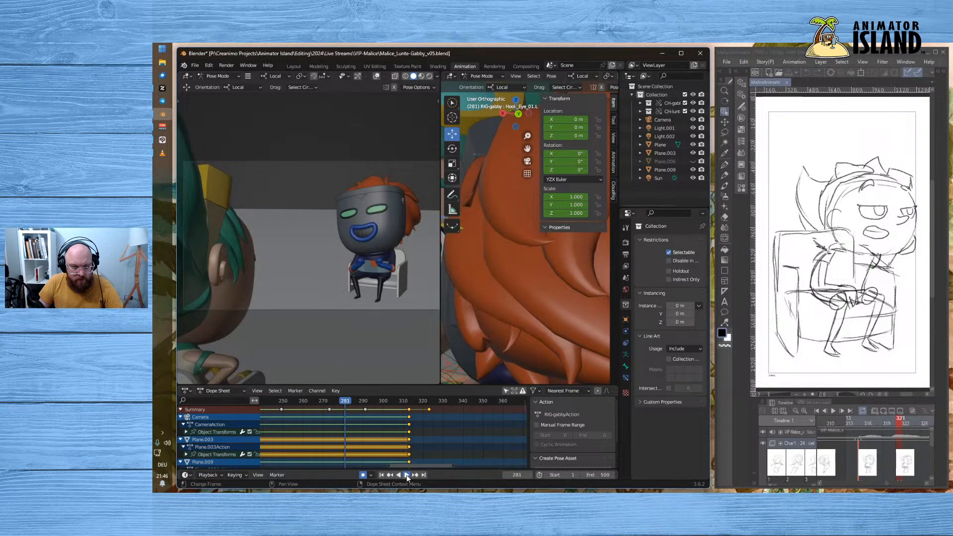
{"action": "left_click", "coordinate": [407, 475]}
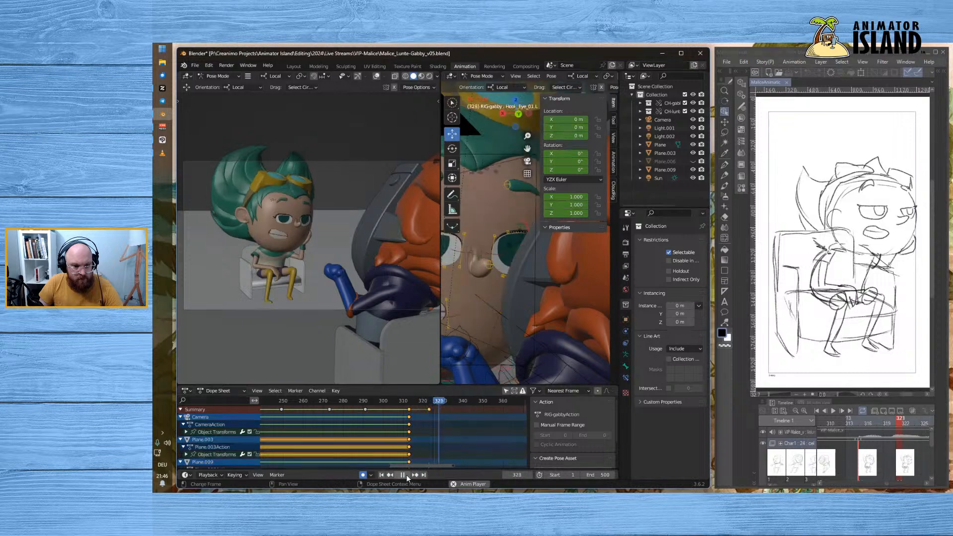
{"action": "left_click", "coordinate": [406, 474]}
{"action": "key", "text": "Down"}
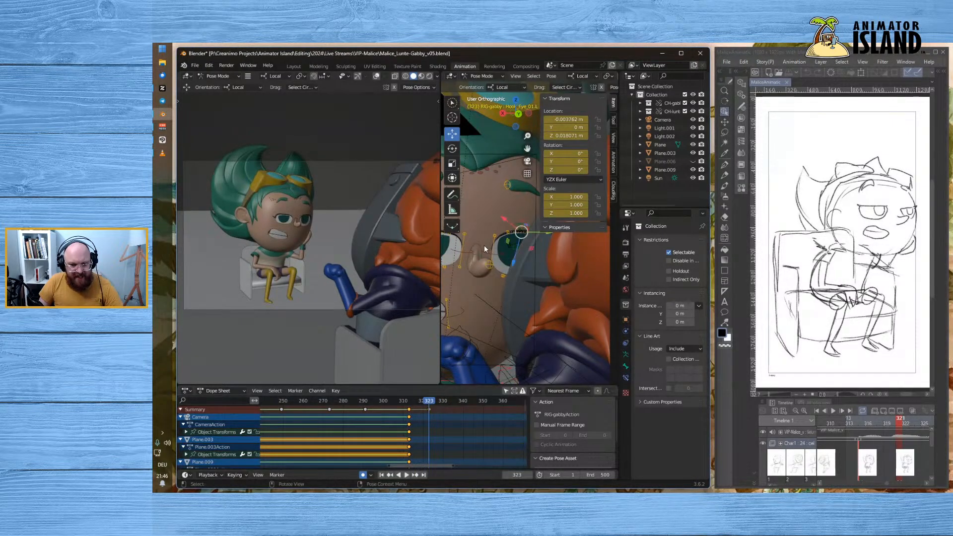
- Examine the green-haired girl's eyelid controls at frame 323 from a turned view and select the eyelid control Hook_R_Eye_01
{"action": "scroll", "coordinate": [482, 248], "scroll_direction": "down", "scroll_amount": 1}
{"action": "middle_click_drag", "start_coordinate": [463, 267], "coordinate": [480, 268]}
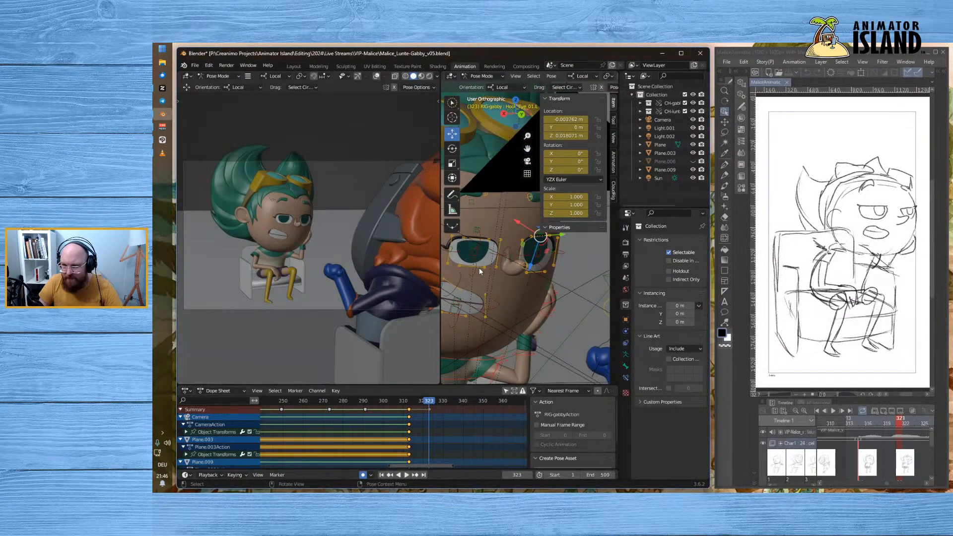
{"action": "left_click", "coordinate": [473, 271]}
{"action": "left_click_drag", "start_coordinate": [469, 295], "coordinate": [536, 305]}
{"action": "left_click", "coordinate": [544, 279]}
{"action": "left_click", "coordinate": [481, 238]}
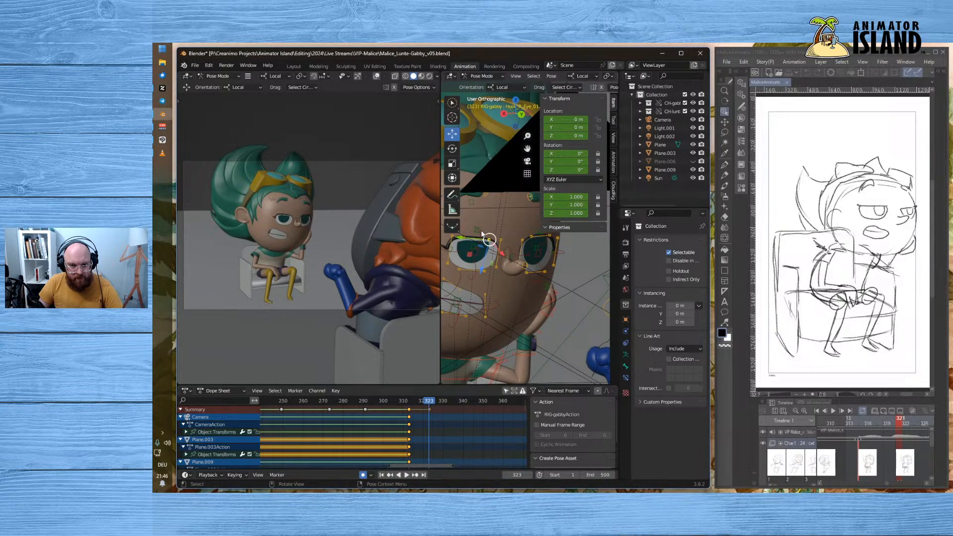
- Replay the shot across the camera cut several times, starting around frame 300, to judge the eyelid movement
{"action": "left_click", "coordinate": [382, 400]}
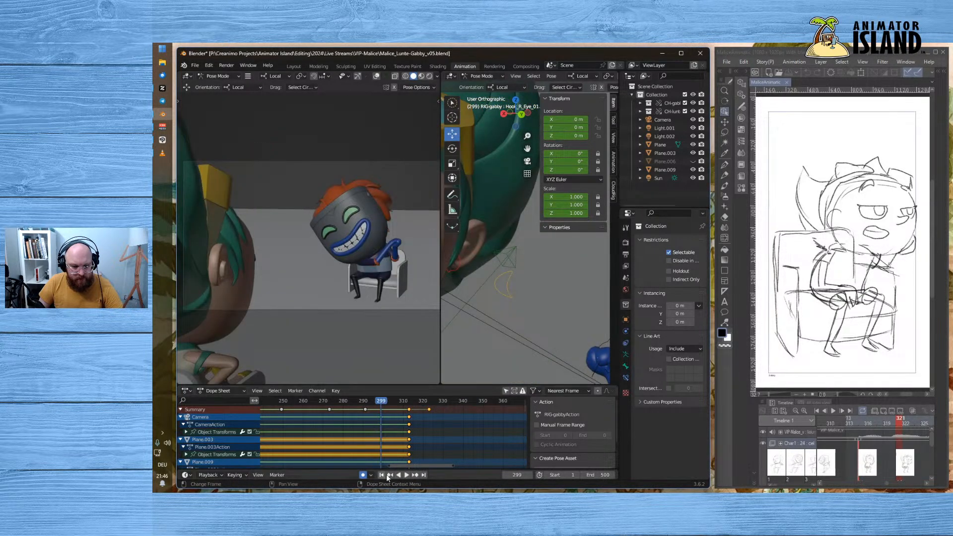
{"action": "left_click", "coordinate": [406, 475]}
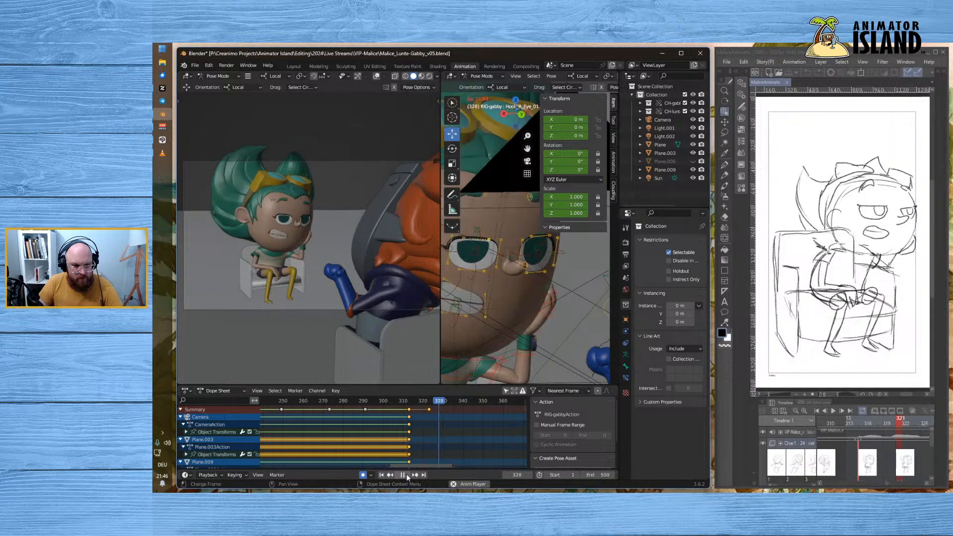
{"action": "left_click", "coordinate": [406, 474]}
{"action": "left_click", "coordinate": [385, 401]}
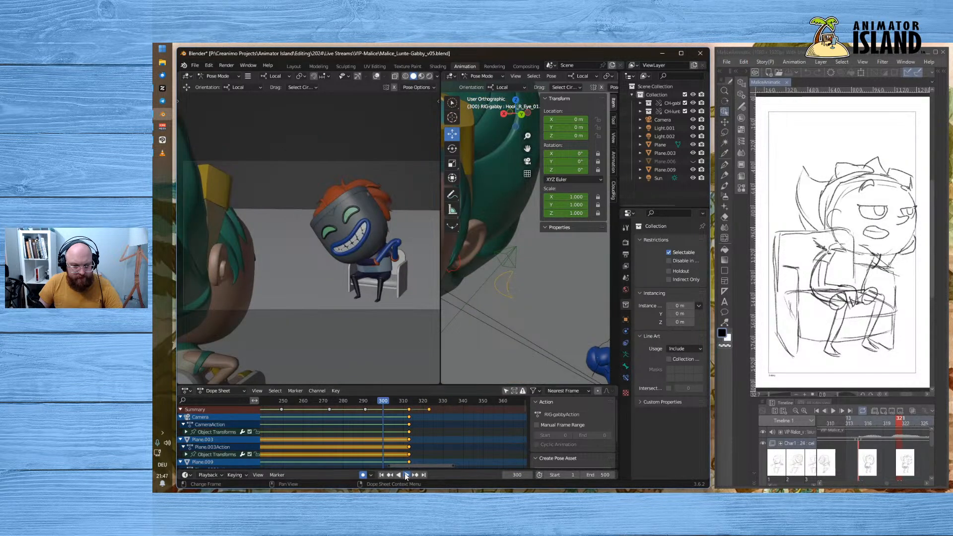
{"action": "left_click", "coordinate": [404, 472]}
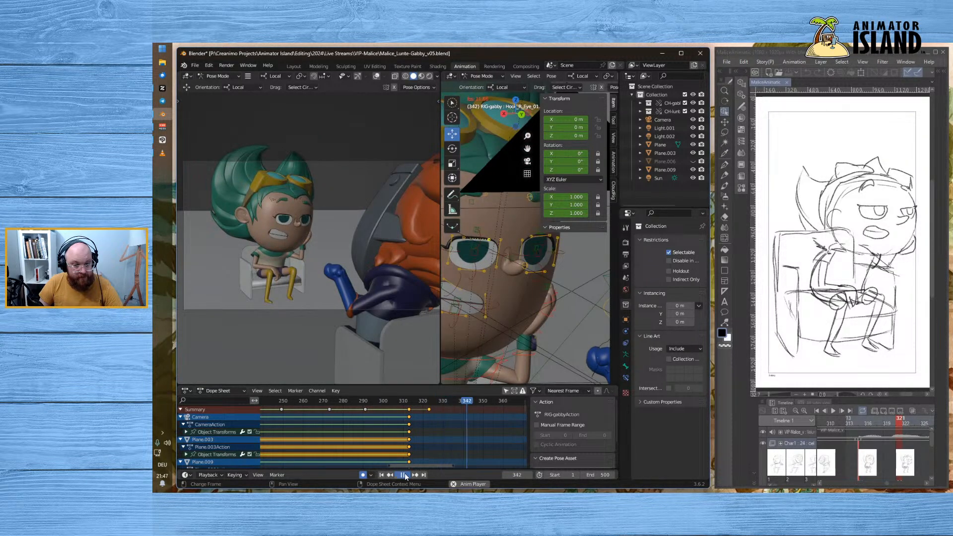
{"action": "left_click", "coordinate": [404, 472]}
{"action": "left_click", "coordinate": [397, 400]}
{"action": "key", "text": "space"}
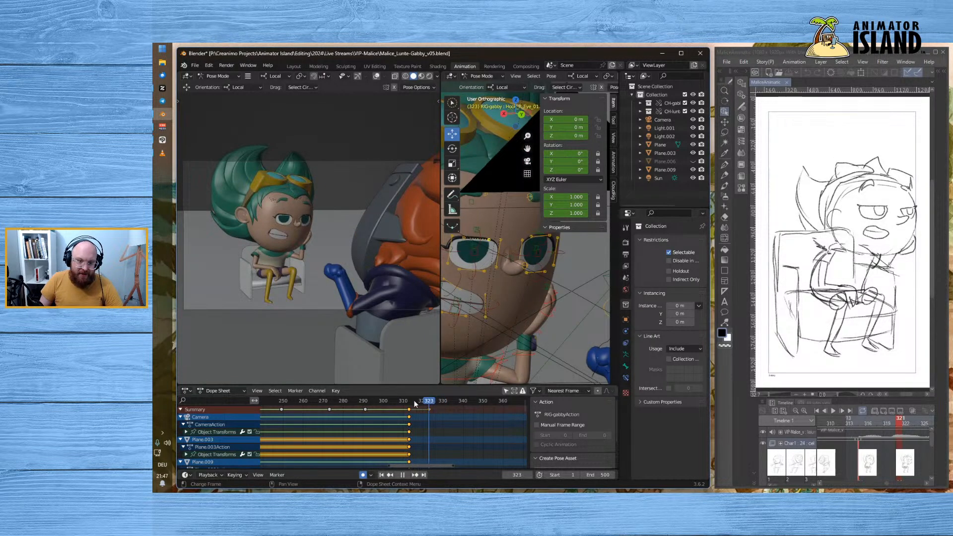
- Rotate the green-haired girl's head control FK-Head slightly at frame 323 and review the change in playback from frame 309
{"action": "left_click_drag", "start_coordinate": [421, 403], "coordinate": [429, 402]}
{"action": "scroll", "coordinate": [527, 293], "scroll_direction": "down", "scroll_amount": 5}
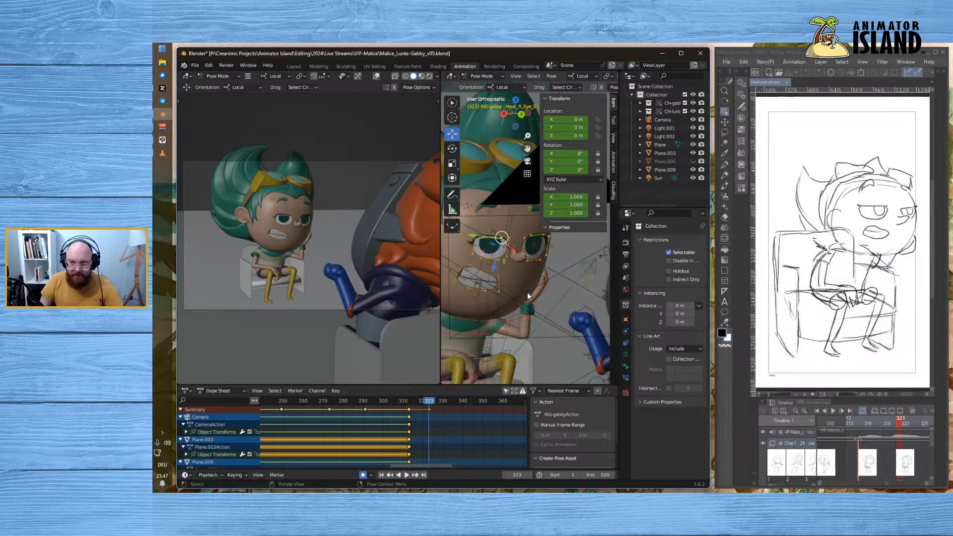
{"action": "left_click", "coordinate": [480, 281]}
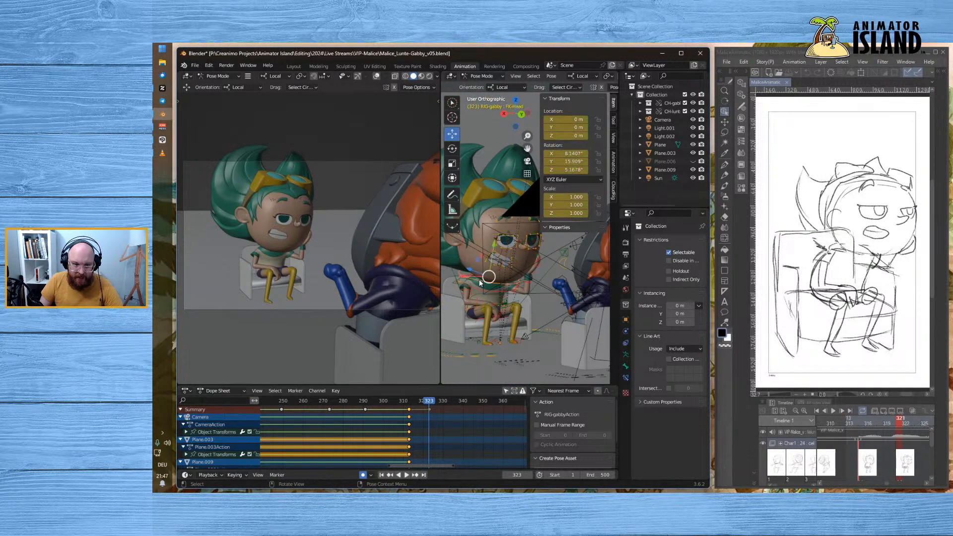
{"action": "left_click", "coordinate": [452, 148]}
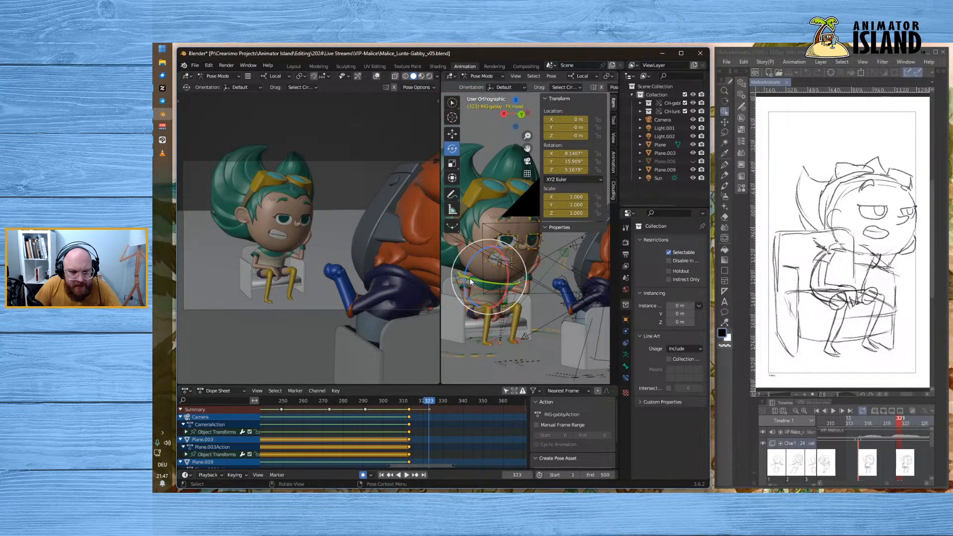
{"action": "left_click_drag", "start_coordinate": [471, 258], "coordinate": [470, 266]}
{"action": "left_click", "coordinate": [391, 475]}
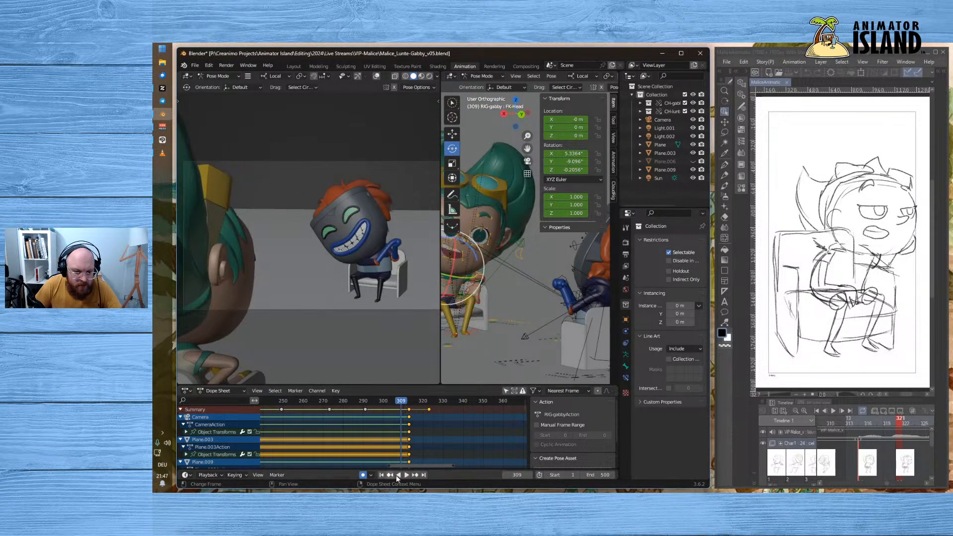
{"action": "left_click", "coordinate": [406, 475]}
{"action": "left_click", "coordinate": [407, 475]}
{"action": "left_click", "coordinate": [407, 474]}
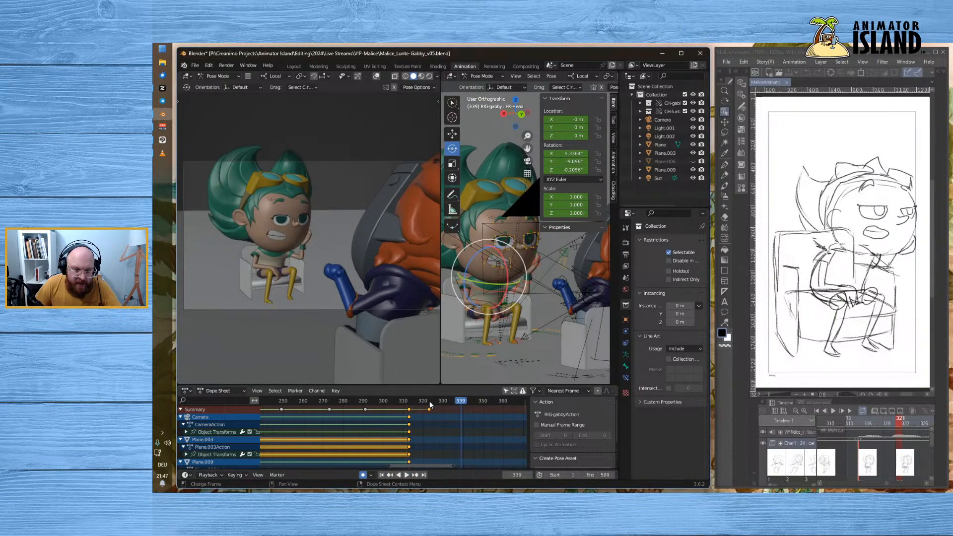
- Rotate FK-Head a little further in the same direction at frame 323 and replay the cut from frame 310
{"action": "left_click", "coordinate": [429, 403]}
{"action": "left_click_drag", "start_coordinate": [472, 255], "coordinate": [470, 258]}
{"action": "left_click", "coordinate": [405, 408]}
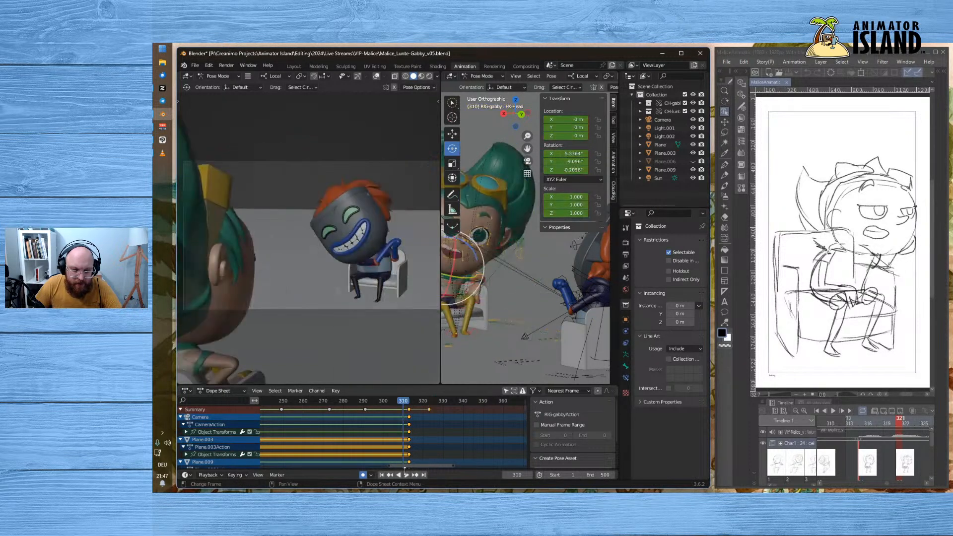
{"action": "left_click", "coordinate": [408, 476]}
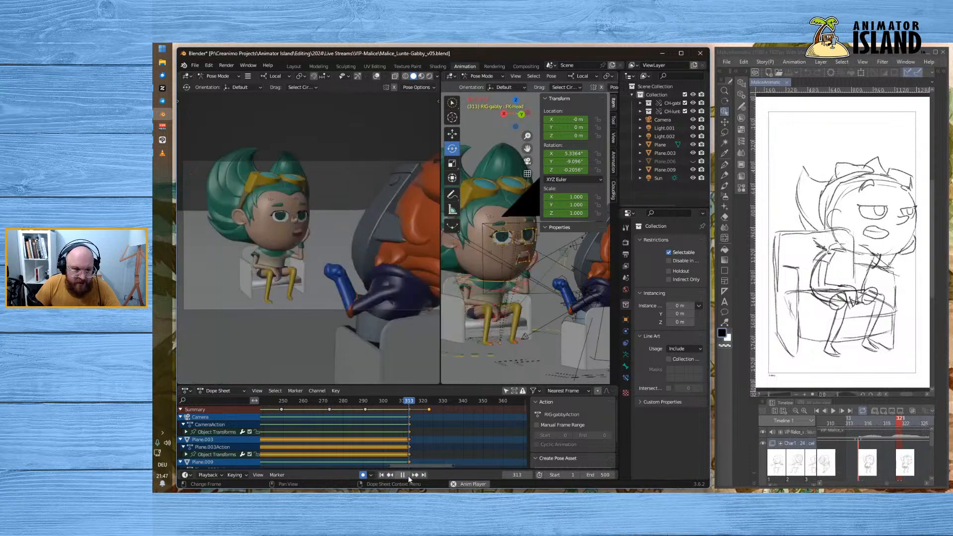
{"action": "left_click", "coordinate": [416, 409]}
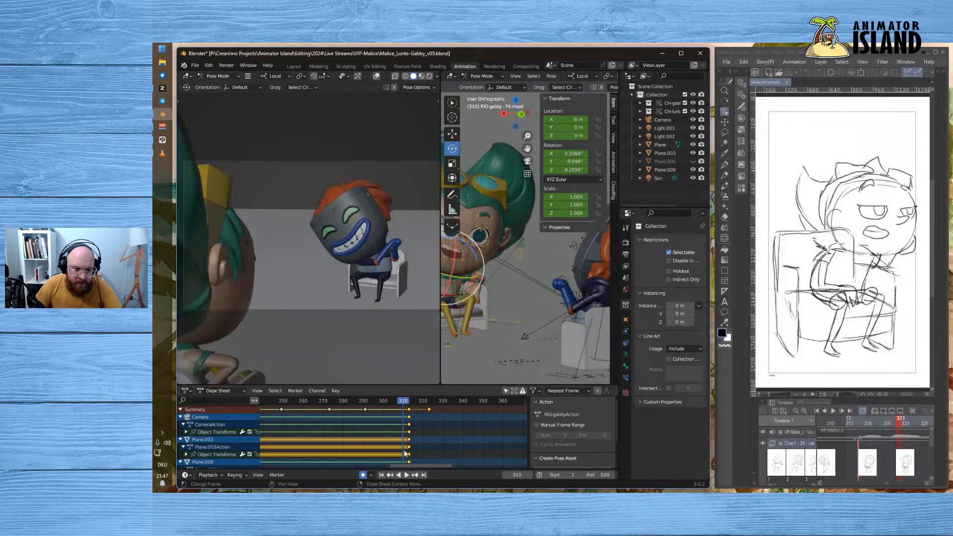
{"action": "left_click", "coordinate": [406, 475]}
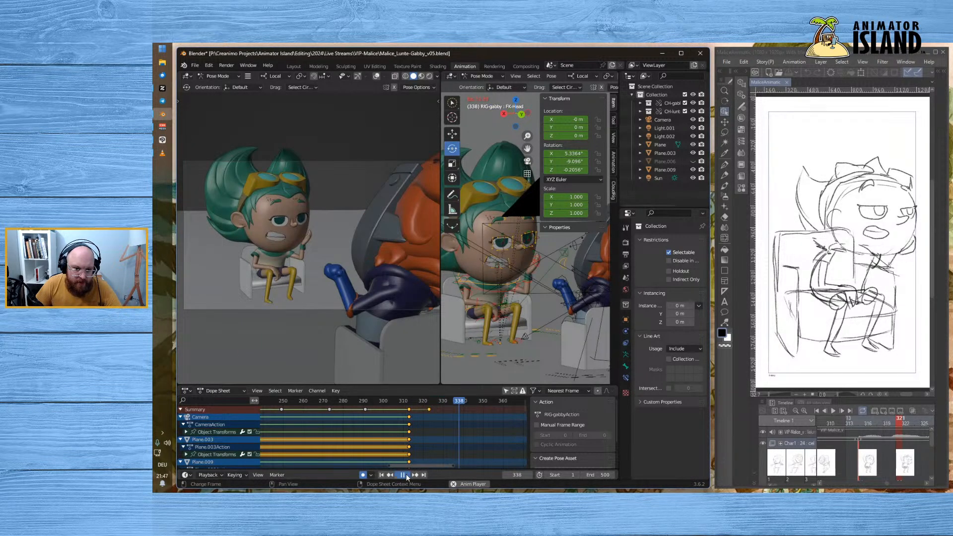
- Rotate the green-haired girl's left forearm control FK-Forearm.L by about 7° at frame 340, bringing her raised hand closer to her face
{"action": "scroll", "coordinate": [539, 285], "scroll_direction": "up", "scroll_amount": 3}
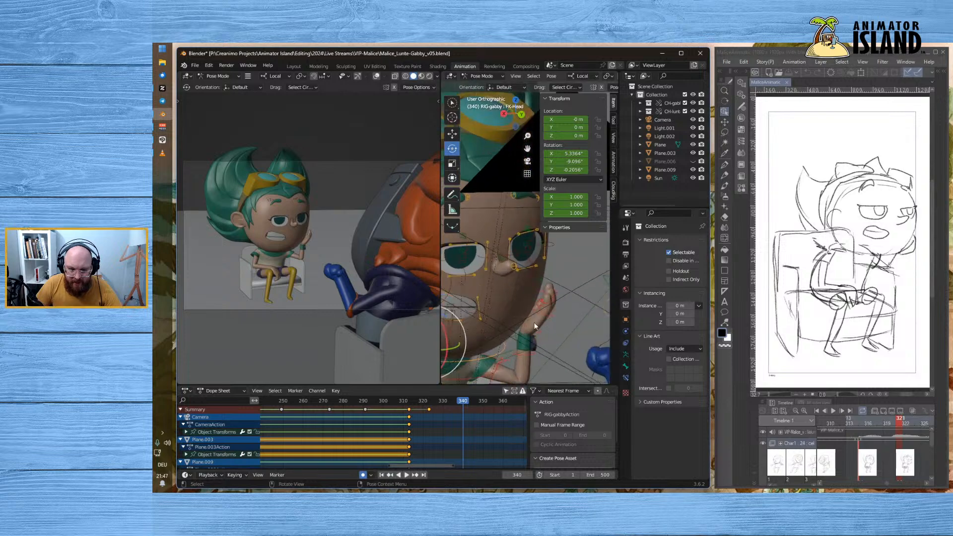
{"action": "left_click", "coordinate": [535, 316]}
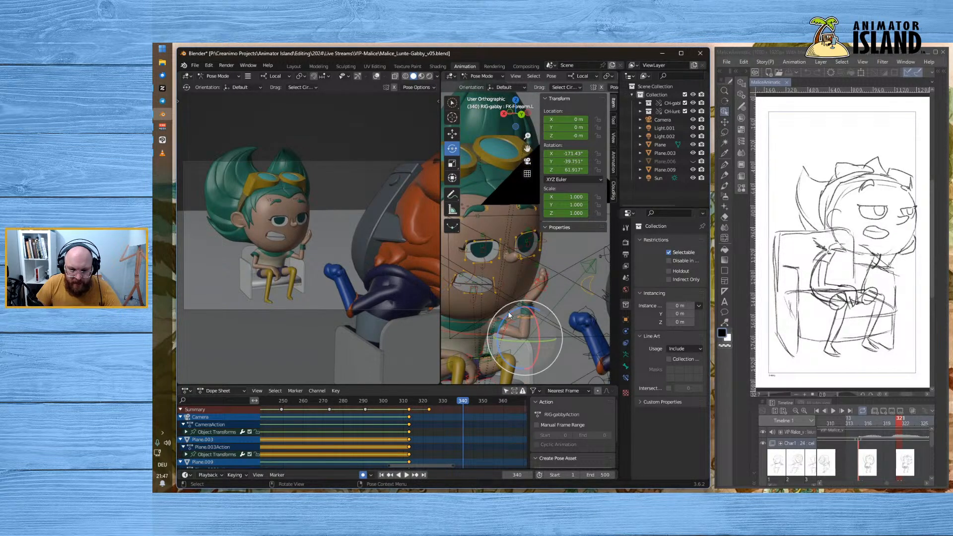
{"action": "left_click_drag", "start_coordinate": [506, 315], "coordinate": [505, 320]}
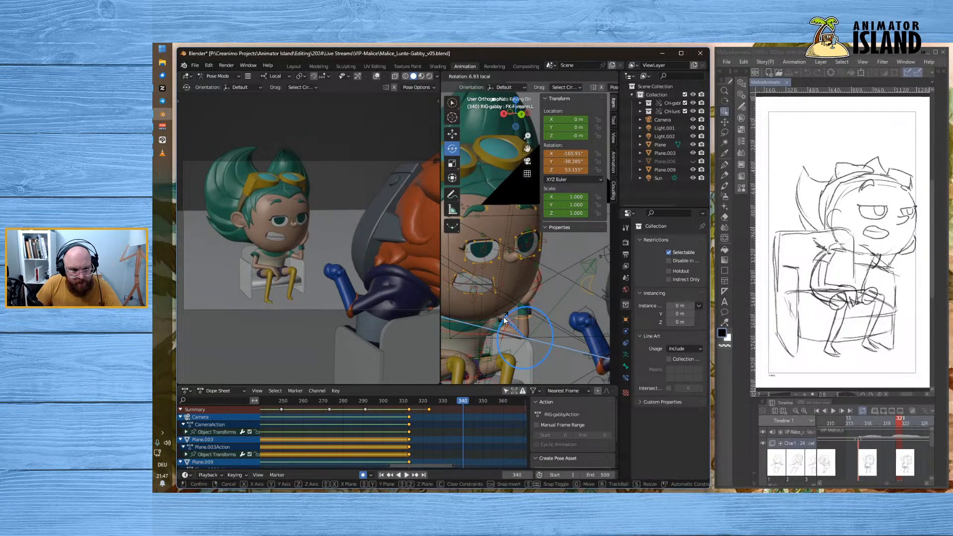
{"action": "left_click", "coordinate": [504, 320]}
- Move the forearm keyframe from frame 340 to frame 323
{"action": "left_click_drag", "start_coordinate": [461, 409], "coordinate": [441, 412]}
{"action": "key", "text": "ctrl+z"}
{"action": "left_click", "coordinate": [464, 411]}
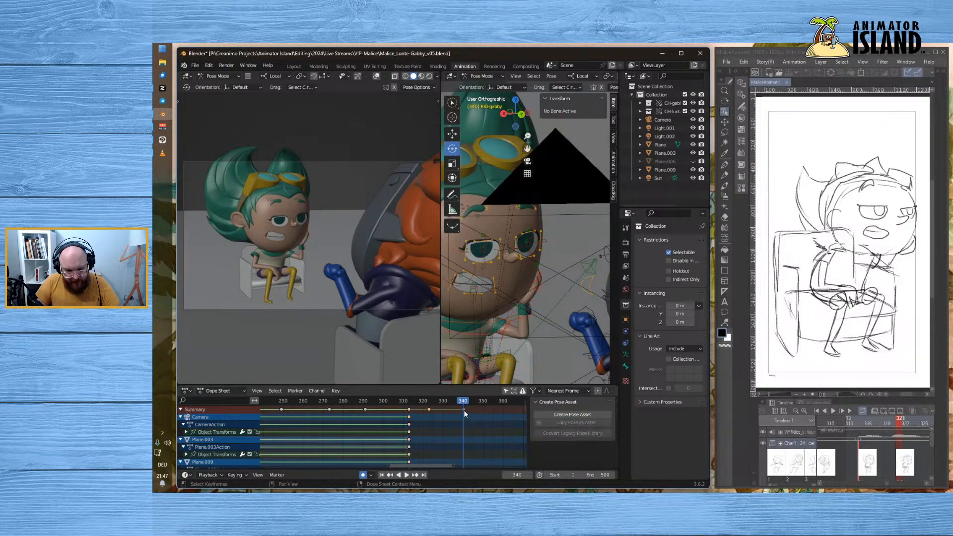
{"action": "key", "text": "g"}
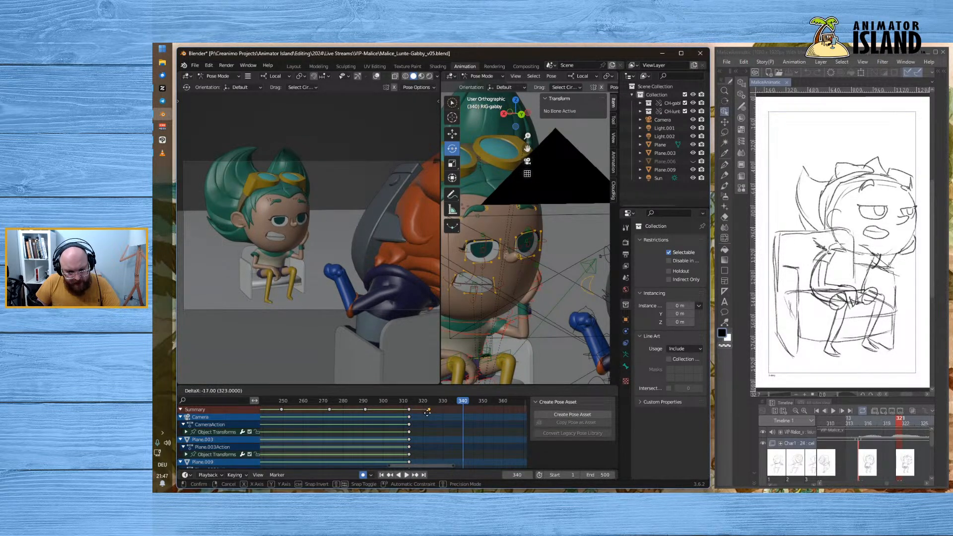
{"action": "left_click", "coordinate": [427, 413]}
- Compare the poses around frames 310 and 341, and play the animation across the camera cut from frame 274
{"action": "left_click", "coordinate": [402, 401]}
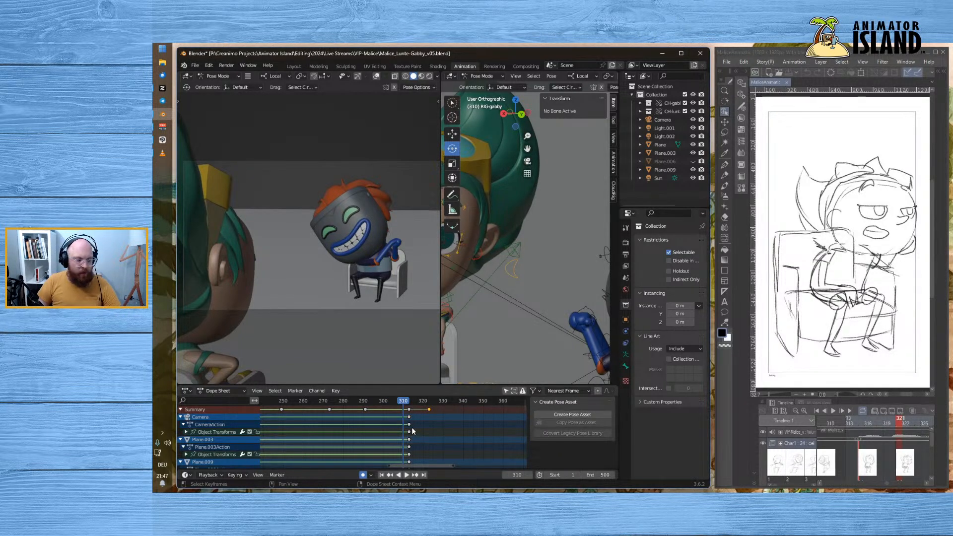
{"action": "left_click", "coordinate": [465, 401]}
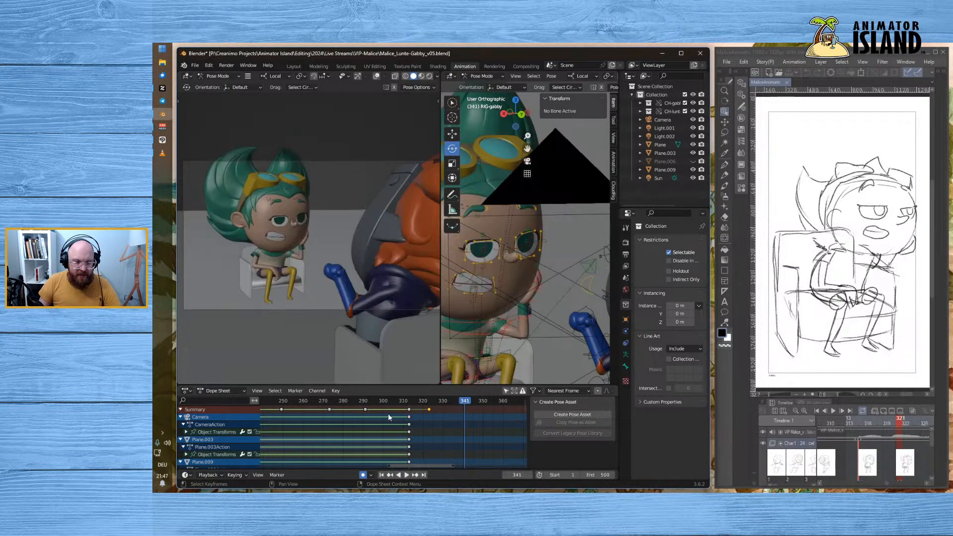
{"action": "left_click", "coordinate": [331, 402]}
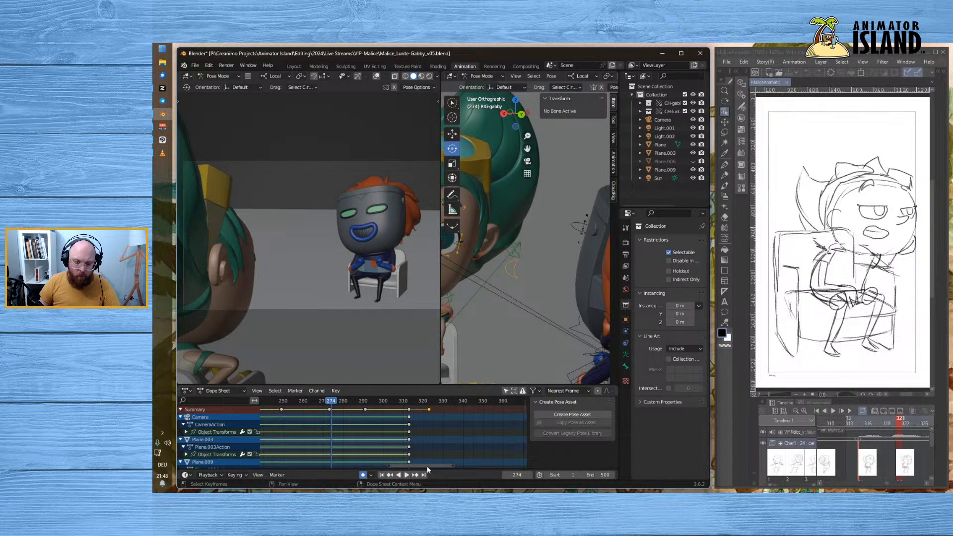
{"action": "left_click", "coordinate": [406, 475]}
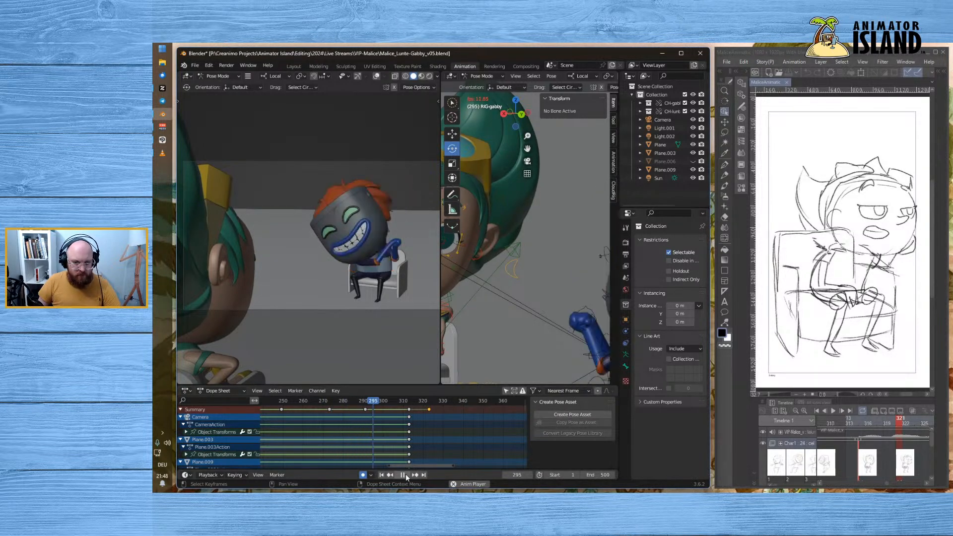
{"action": "left_click", "coordinate": [406, 475]}
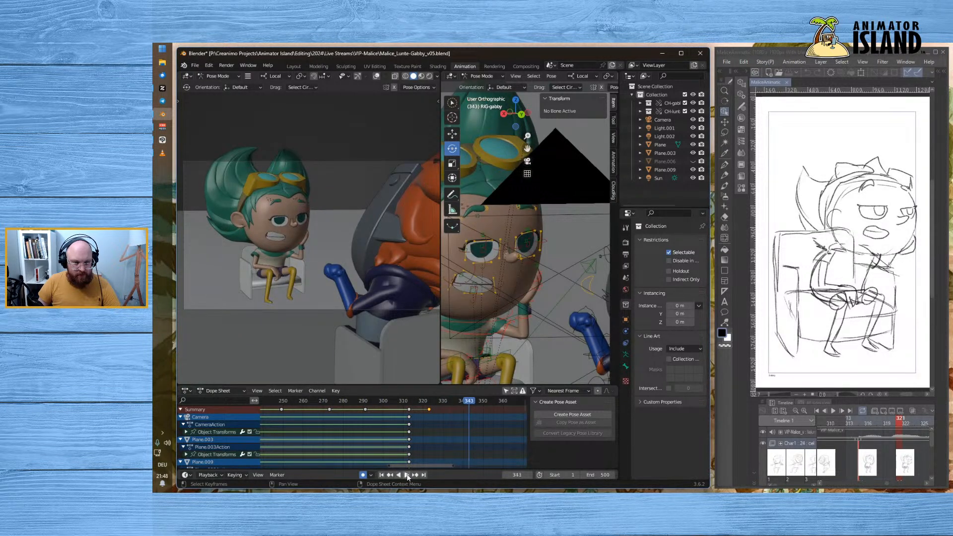
- Replay the camera cut repeatedly from frame 312 and from slightly earlier to check the green-haired girl's pose change
{"action": "left_click", "coordinate": [406, 400]}
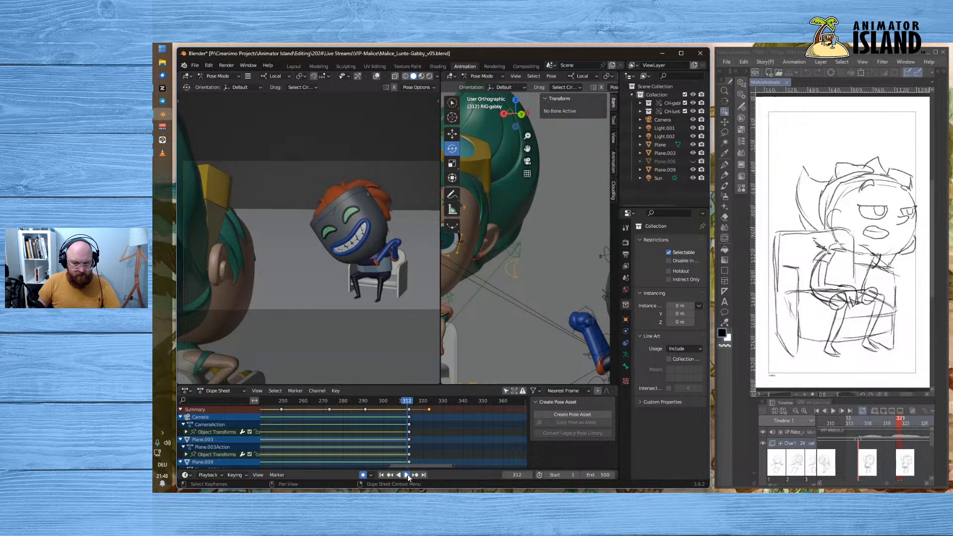
{"action": "left_click", "coordinate": [407, 474]}
{"action": "left_click", "coordinate": [407, 475]}
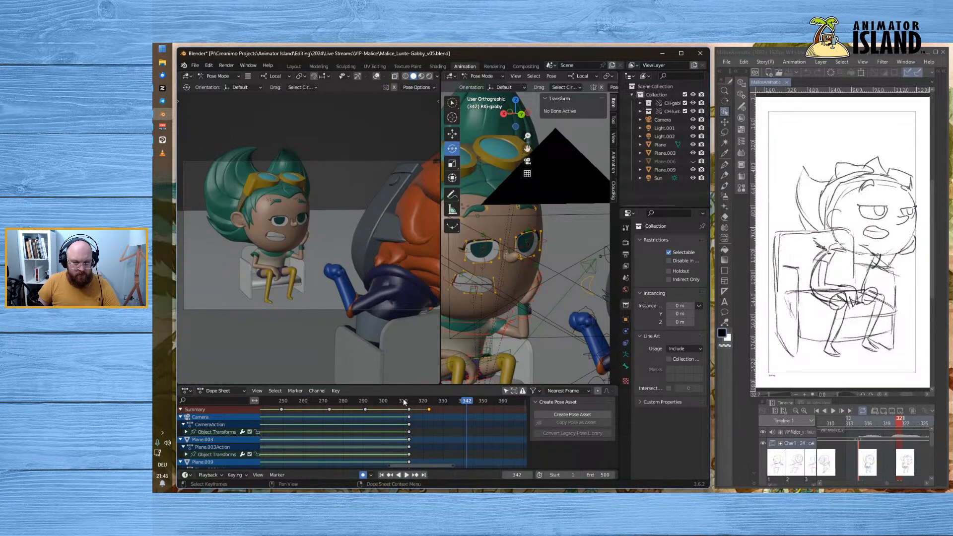
{"action": "left_click", "coordinate": [407, 401]}
{"action": "left_click", "coordinate": [406, 474]}
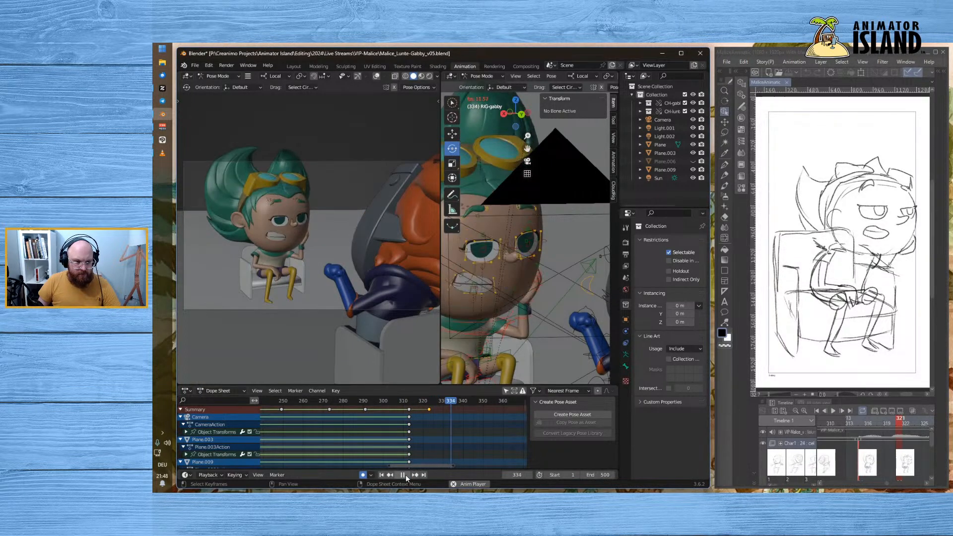
{"action": "left_click", "coordinate": [406, 475]}
{"action": "left_click", "coordinate": [379, 400]}
{"action": "left_click", "coordinate": [406, 474]}
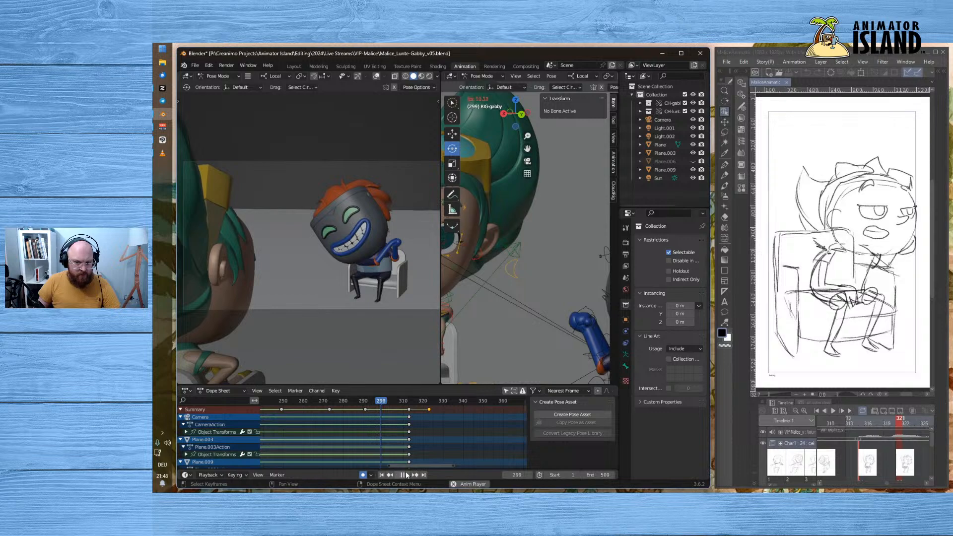
{"action": "left_click", "coordinate": [406, 475]}
- Rotate the green-haired girl's right hand control at frame 323 to X 2.8855°, Y 11.442° and Z -39.506°
{"action": "left_click", "coordinate": [407, 401]}
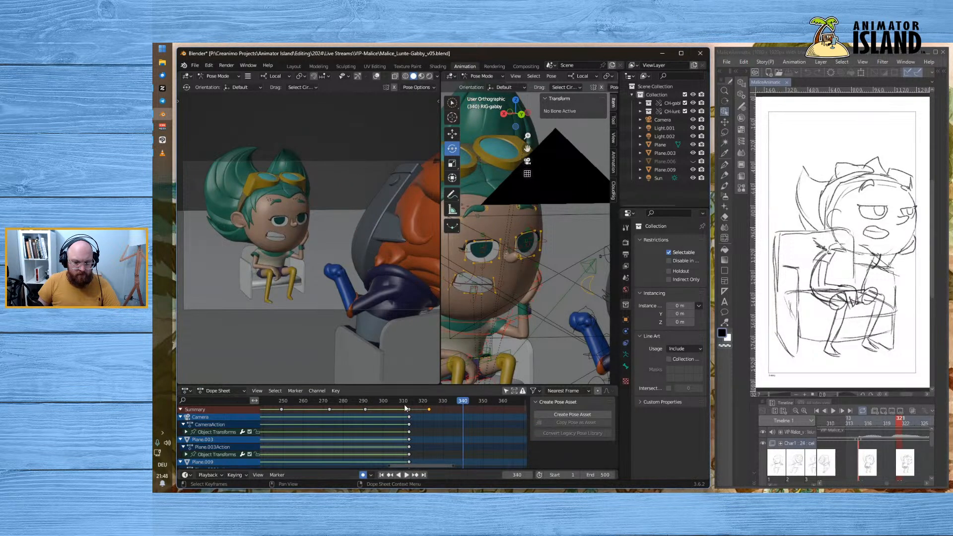
{"action": "left_click_drag", "start_coordinate": [407, 402], "coordinate": [430, 403]}
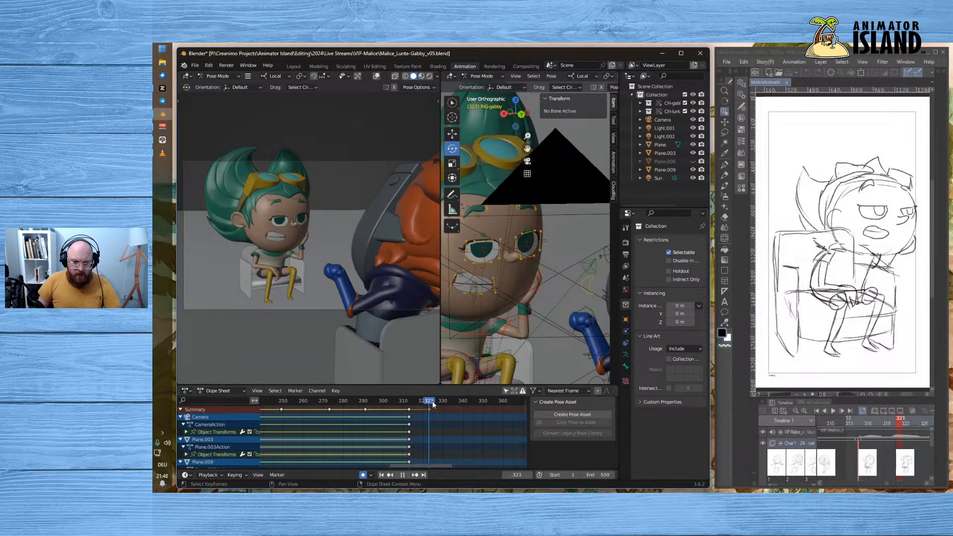
{"action": "scroll", "coordinate": [496, 295], "scroll_direction": "down", "scroll_amount": 2}
{"action": "scroll", "coordinate": [492, 348], "scroll_direction": "up", "scroll_amount": 1}
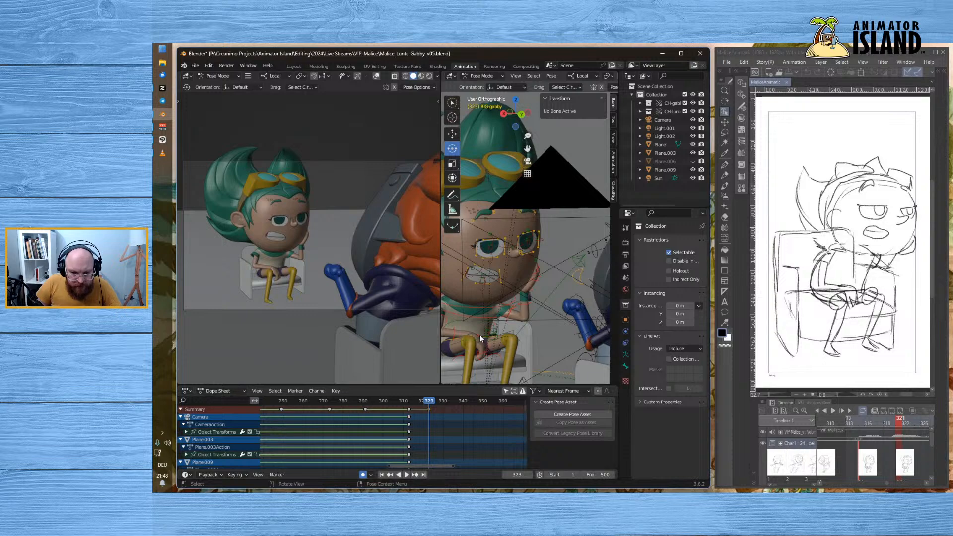
{"action": "left_click", "coordinate": [478, 335]}
{"action": "middle_click_drag", "start_coordinate": [490, 335], "coordinate": [550, 305]}
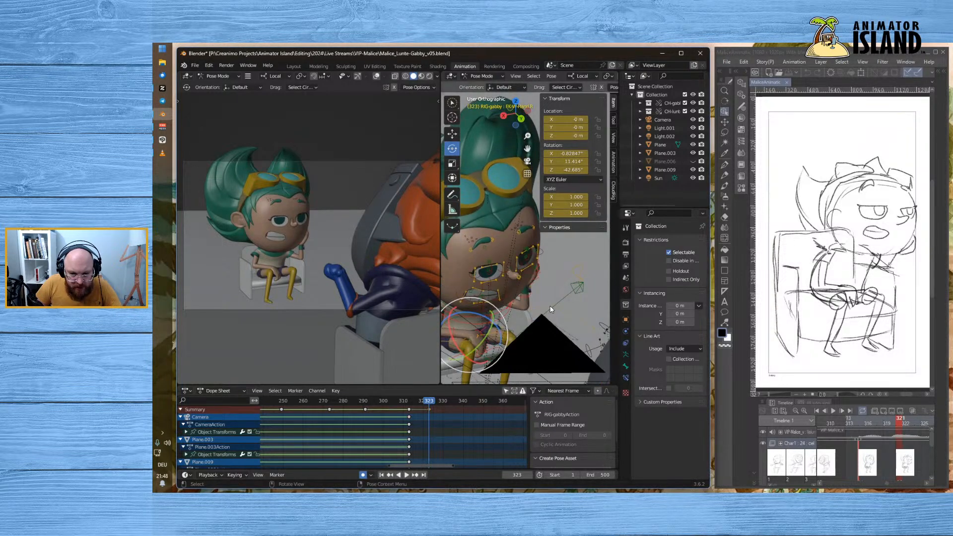
{"action": "left_click_drag", "start_coordinate": [501, 323], "coordinate": [498, 325]}
{"action": "left_click", "coordinate": [426, 400]}
{"action": "left_click_drag", "start_coordinate": [426, 400], "coordinate": [430, 400]}
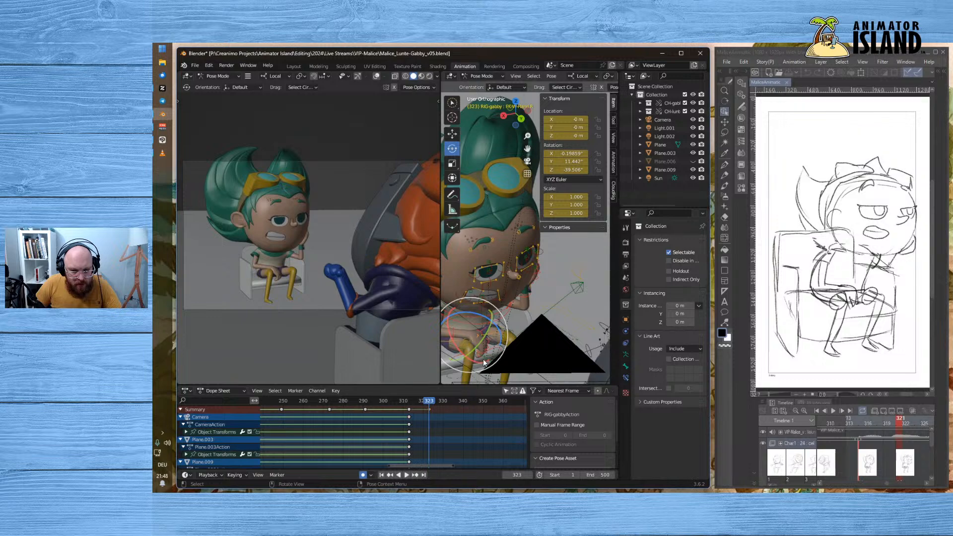
{"action": "left_click_drag", "start_coordinate": [480, 367], "coordinate": [479, 368]}
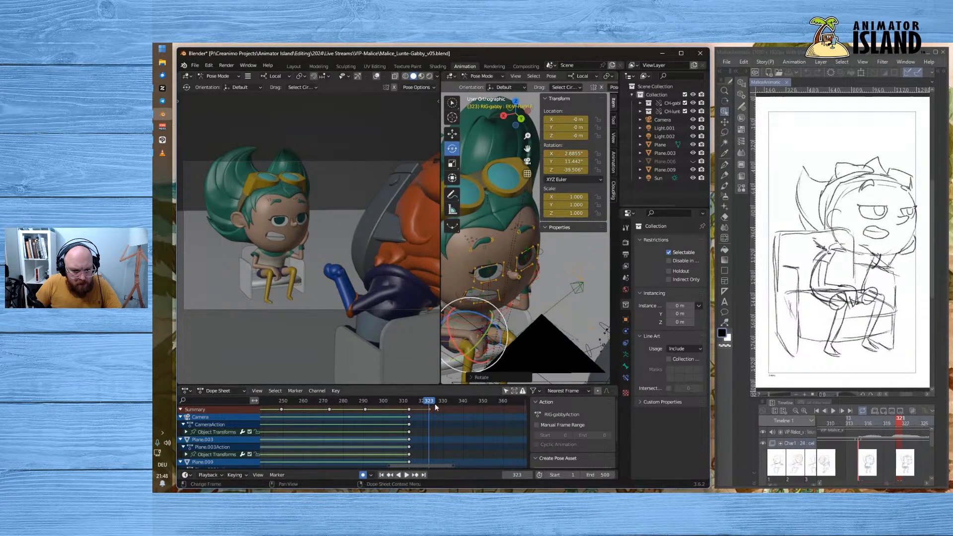
- Scrub around frame 323 and play the shot from frame 264 to review the adjusted right hand across the cut
{"action": "key", "text": "space"}
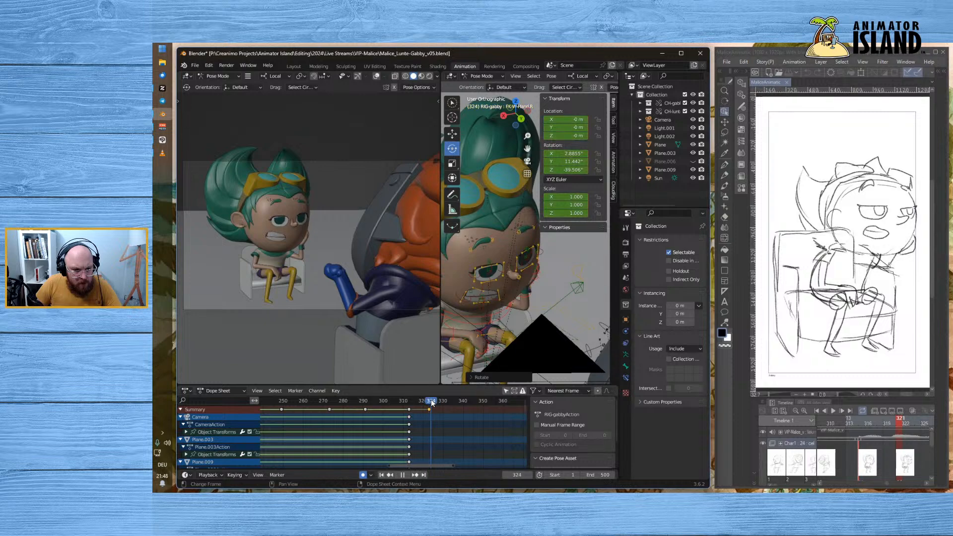
{"action": "left_click_drag", "start_coordinate": [428, 399], "coordinate": [396, 400]}
{"action": "left_click", "coordinate": [312, 401]}
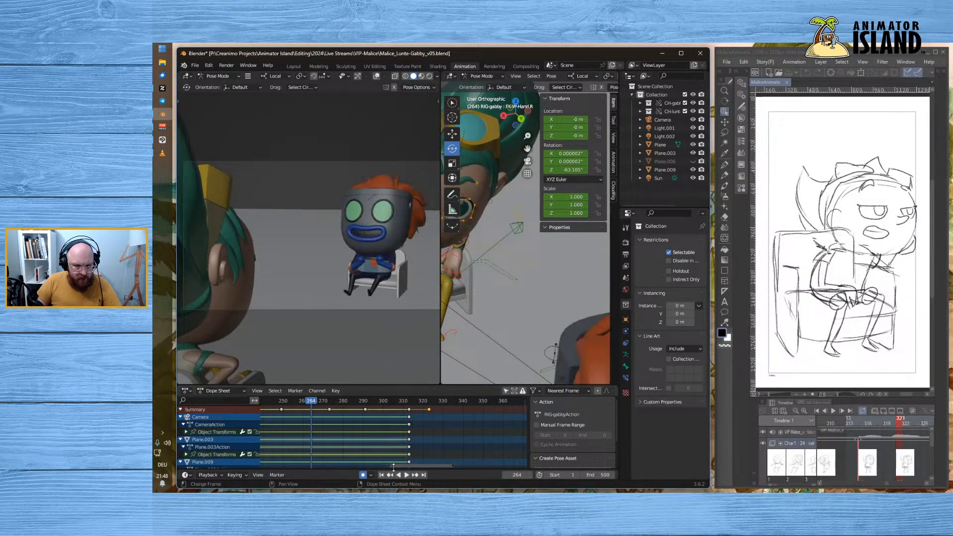
{"action": "left_click", "coordinate": [407, 477]}
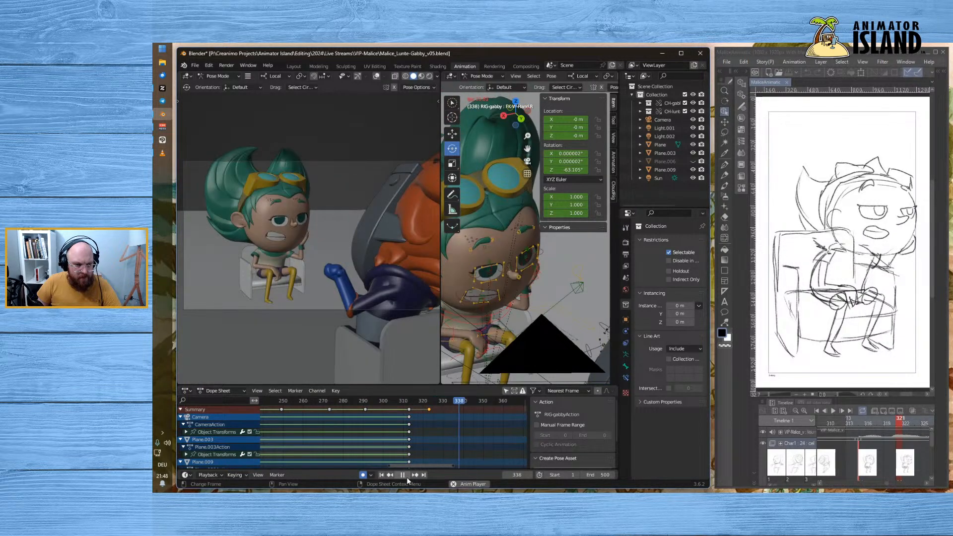
{"action": "left_click", "coordinate": [407, 477]}
{"action": "left_click", "coordinate": [289, 401]}
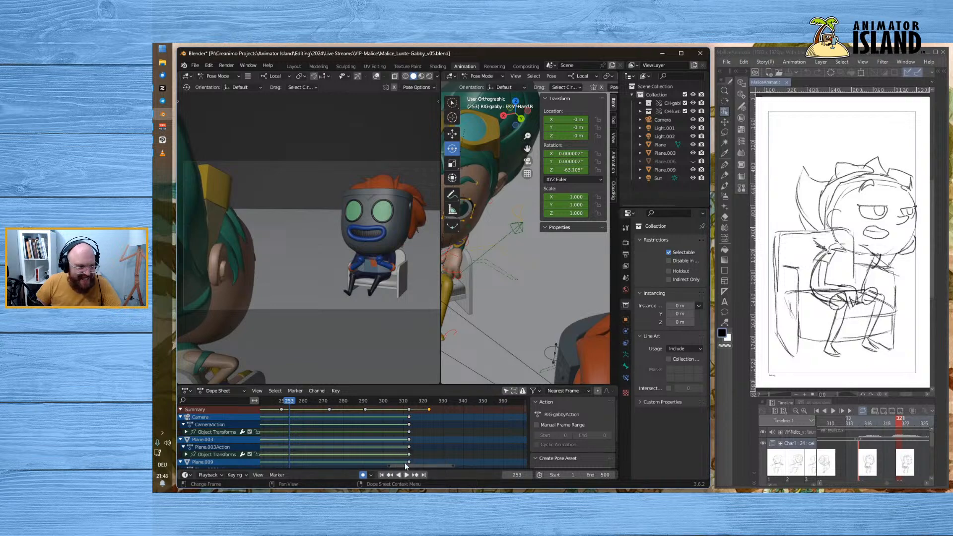
- Enlarge the camera viewport and play the animation from frame 200 through the second camera cut to review the whole exchange
{"action": "left_click_drag", "start_coordinate": [443, 350], "coordinate": [518, 343]}
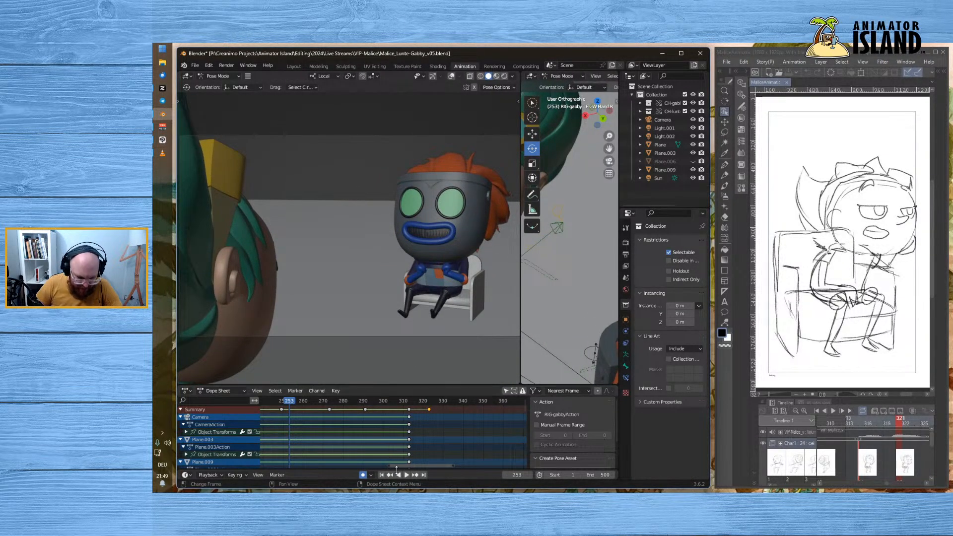
{"action": "left_click_drag", "start_coordinate": [407, 465], "coordinate": [378, 465]}
{"action": "left_click", "coordinate": [300, 401]}
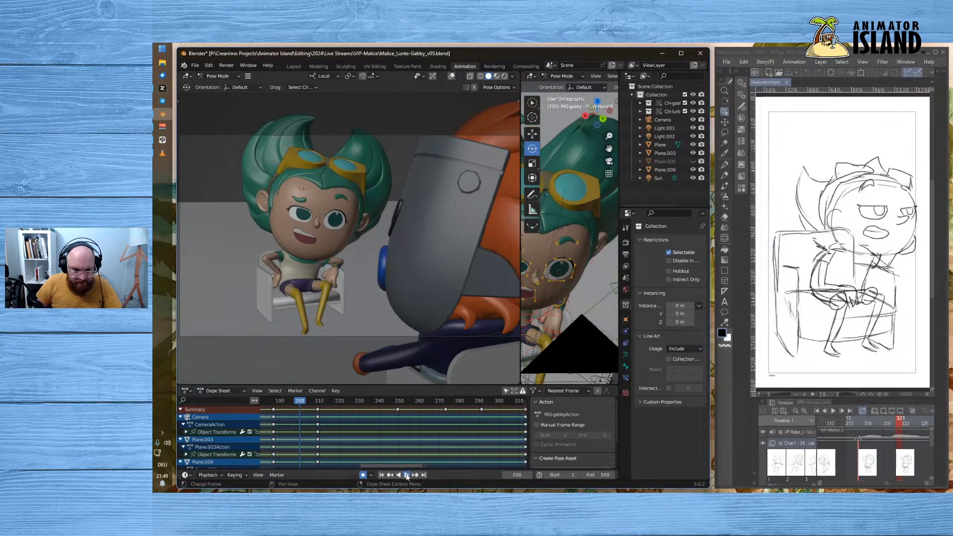
{"action": "left_click", "coordinate": [406, 475]}
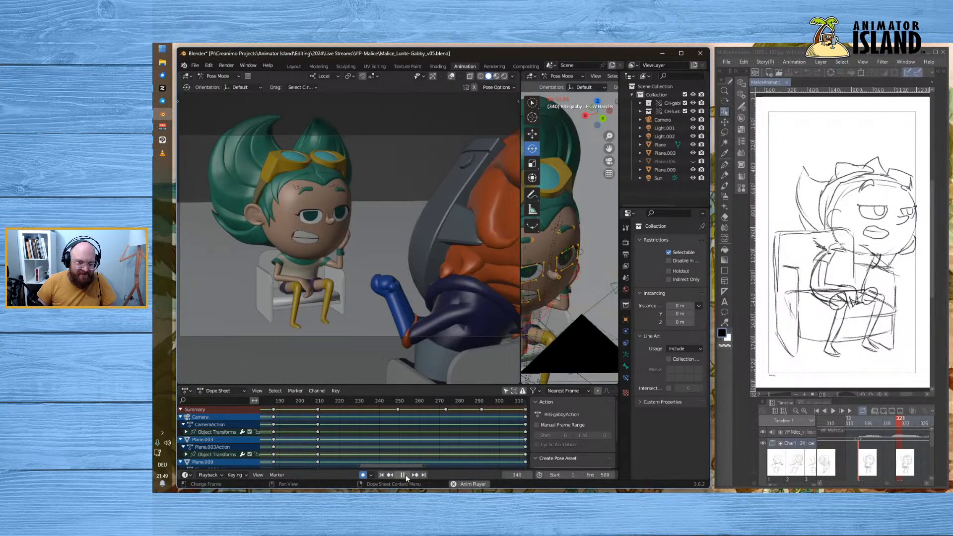
{"action": "left_click", "coordinate": [406, 474]}
- Replay the last camera cut from frame 303 and again from frame 285 to judge its timing
{"action": "left_click_drag", "start_coordinate": [399, 468], "coordinate": [434, 466]}
{"action": "left_click", "coordinate": [362, 402]}
{"action": "key", "text": "space"}
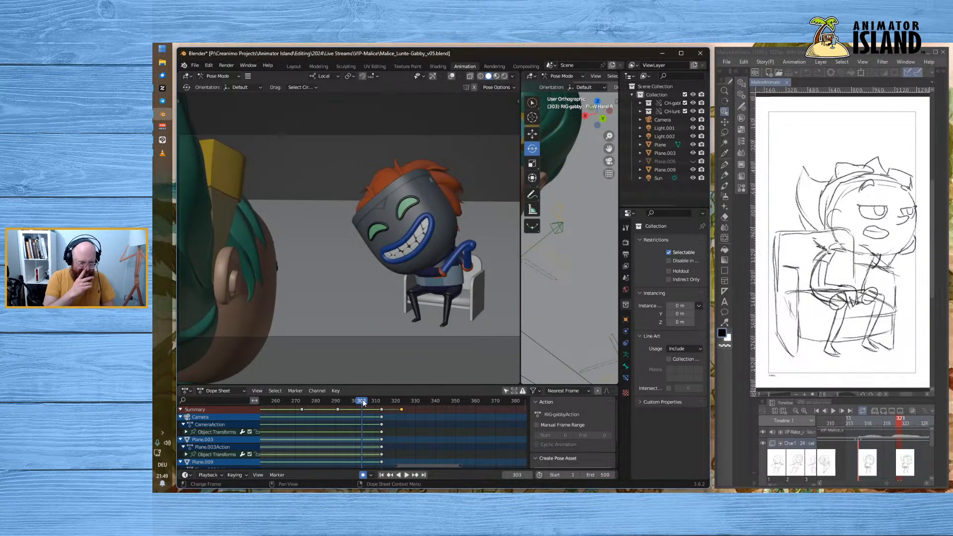
{"action": "left_click", "coordinate": [407, 474]}
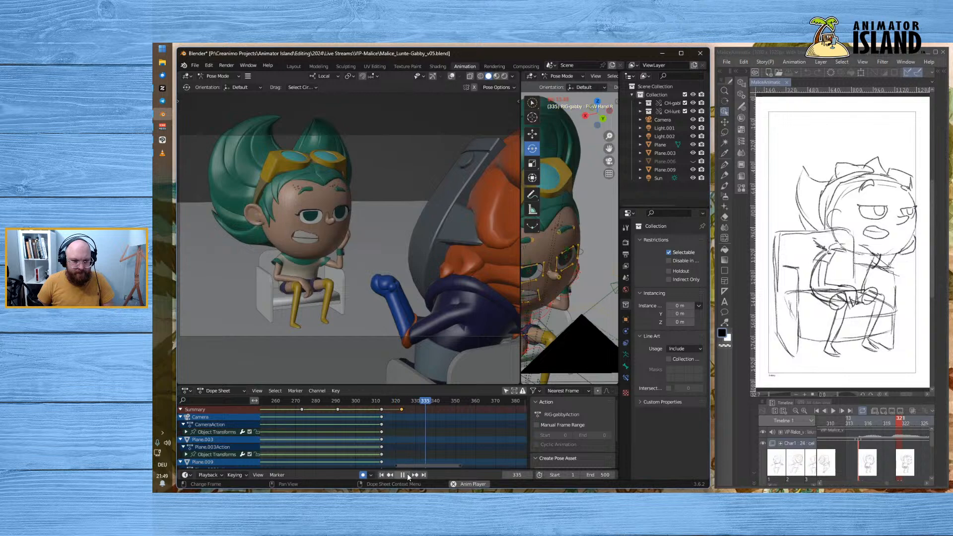
{"action": "left_click", "coordinate": [407, 474]}
{"action": "left_click", "coordinate": [326, 400]}
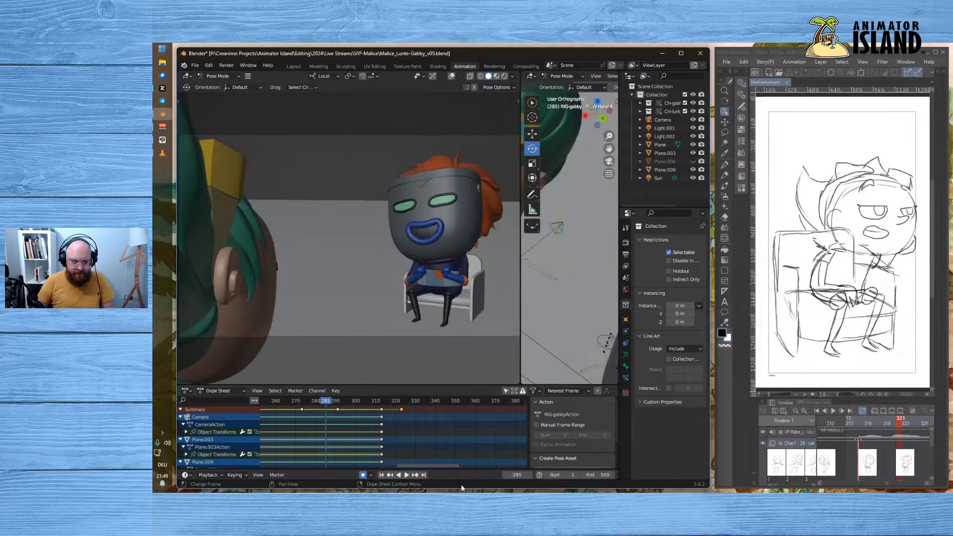
{"action": "left_click", "coordinate": [408, 473]}
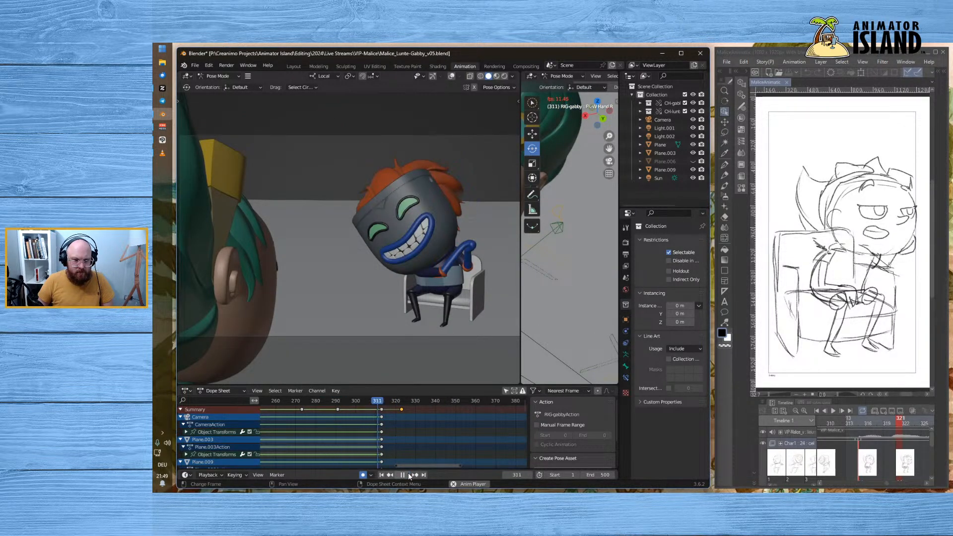
{"action": "left_click", "coordinate": [408, 474]}
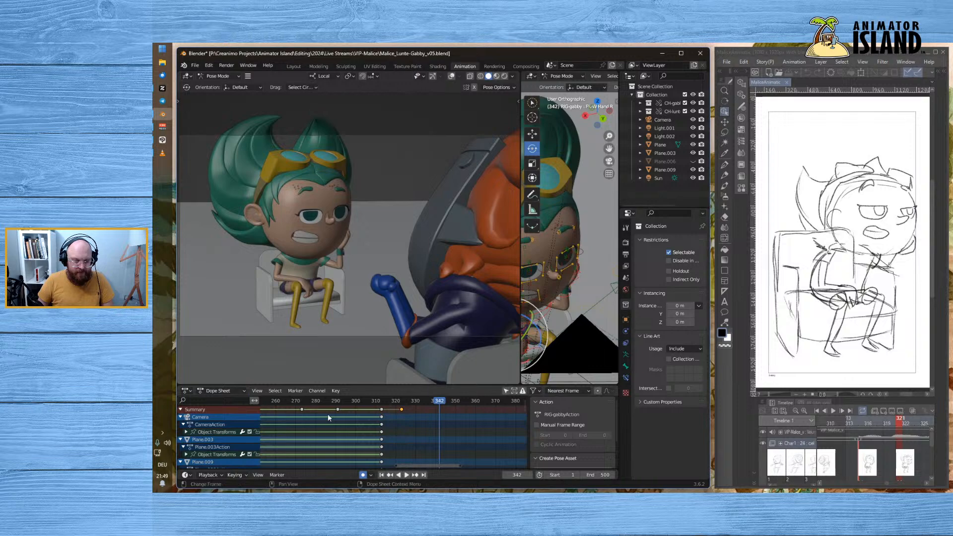
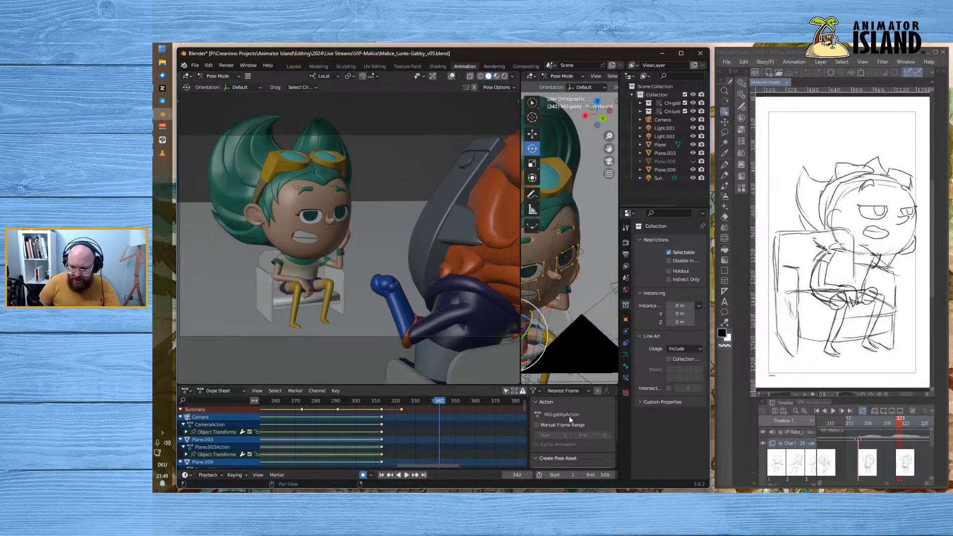
- Switch to the MaliceAnimatic drawing and show its frame 332, then set Blender's current frame to 333 to match
{"action": "left_click_drag", "start_coordinate": [887, 484], "coordinate": [891, 484]}
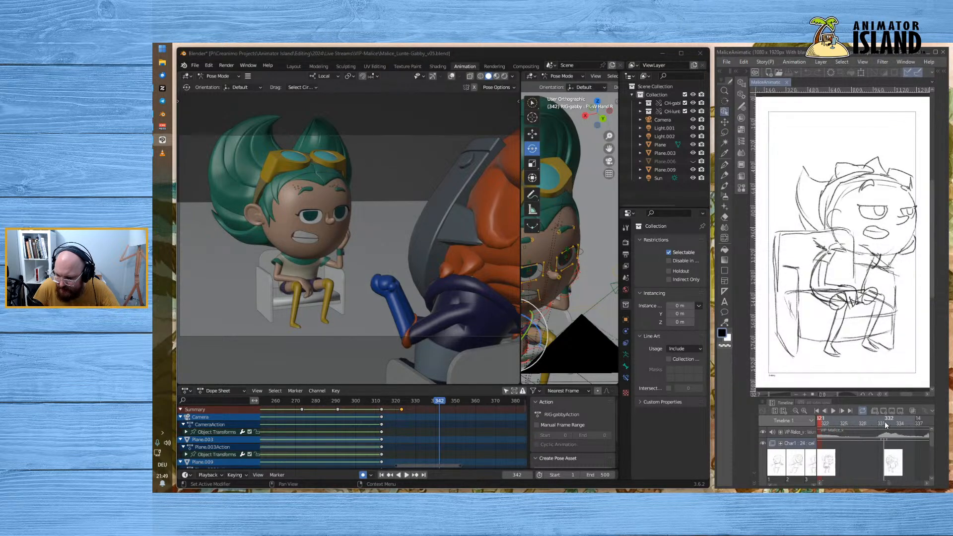
{"action": "left_click", "coordinate": [885, 421]}
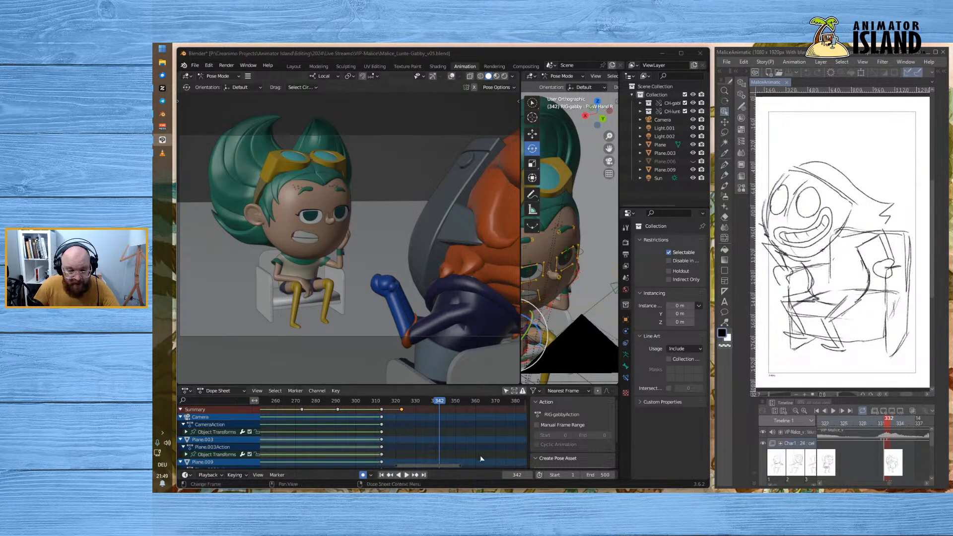
{"action": "left_click_drag", "start_coordinate": [437, 401], "coordinate": [421, 403]}
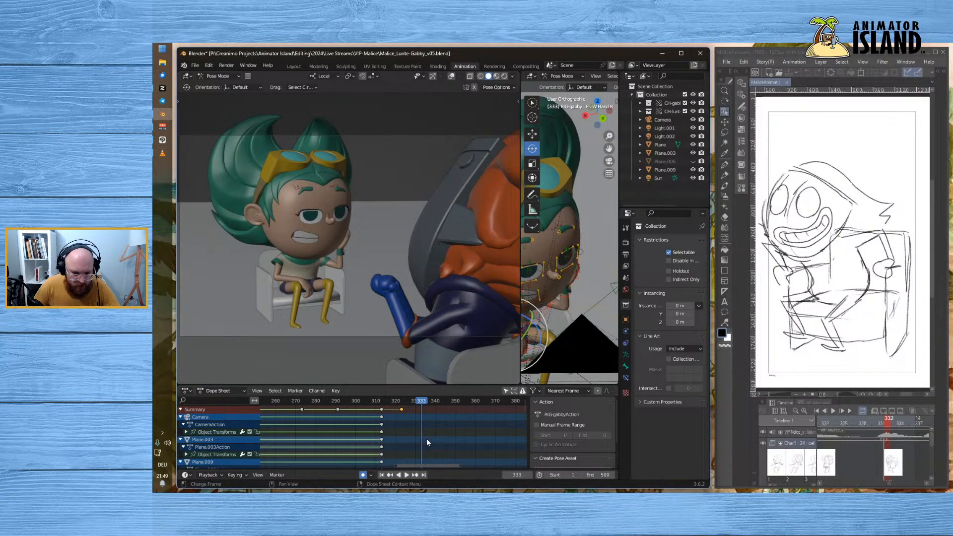
- Widen the 3D viewport to show the whole scene, switch from Pose Mode to Object Mode and select the ground plane
{"action": "mouse_move", "coordinate": [589, 303]}
{"action": "middle_mouse_down"}
{"action": "mouse_move", "coordinate": [606, 292]}
{"action": "mouse_move", "coordinate": [609, 304]}
{"action": "mouse_move", "coordinate": [555, 310]}
{"action": "mouse_move", "coordinate": [595, 308]}
{"action": "mouse_move", "coordinate": [583, 301]}
{"action": "middle_mouse_up"}
{"action": "scroll", "coordinate": [588, 309], "scroll_direction": "down", "scroll_amount": 5}
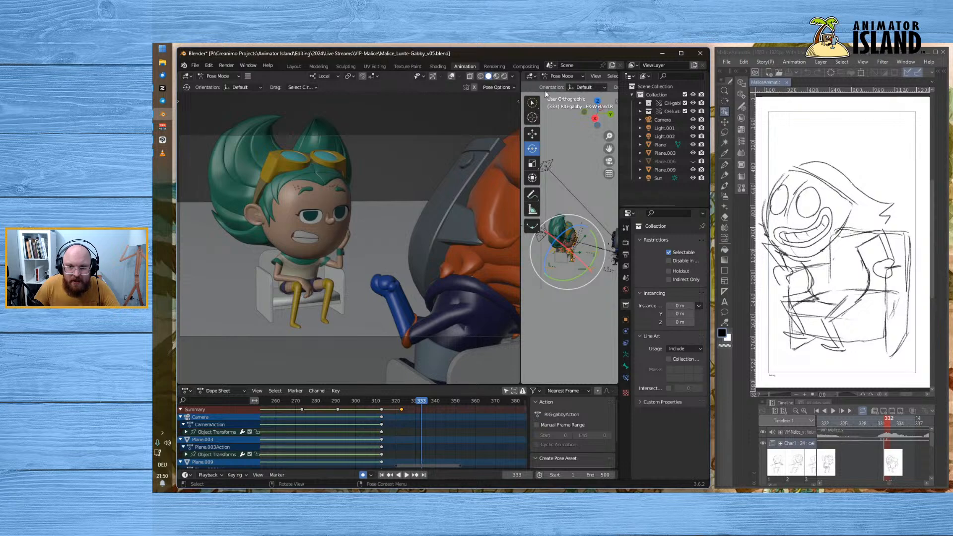
{"action": "left_click_drag", "start_coordinate": [518, 112], "coordinate": [384, 112]}
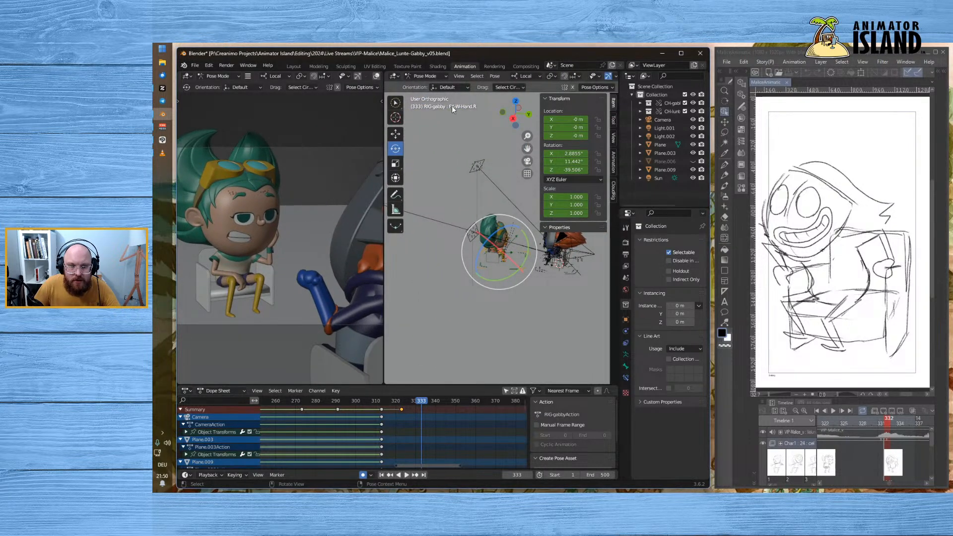
{"action": "left_click", "coordinate": [425, 74]}
{"action": "left_click", "coordinate": [425, 84]}
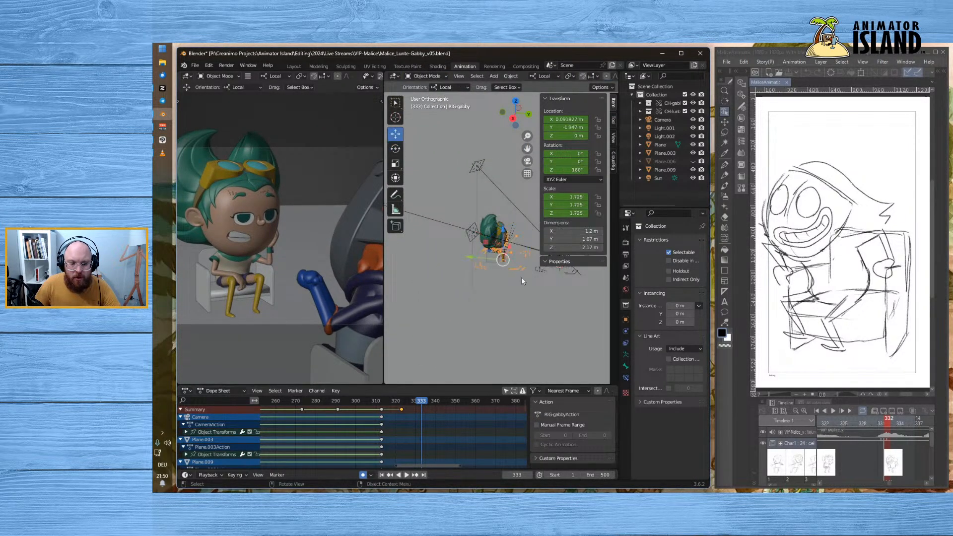
{"action": "left_click", "coordinate": [520, 273]}
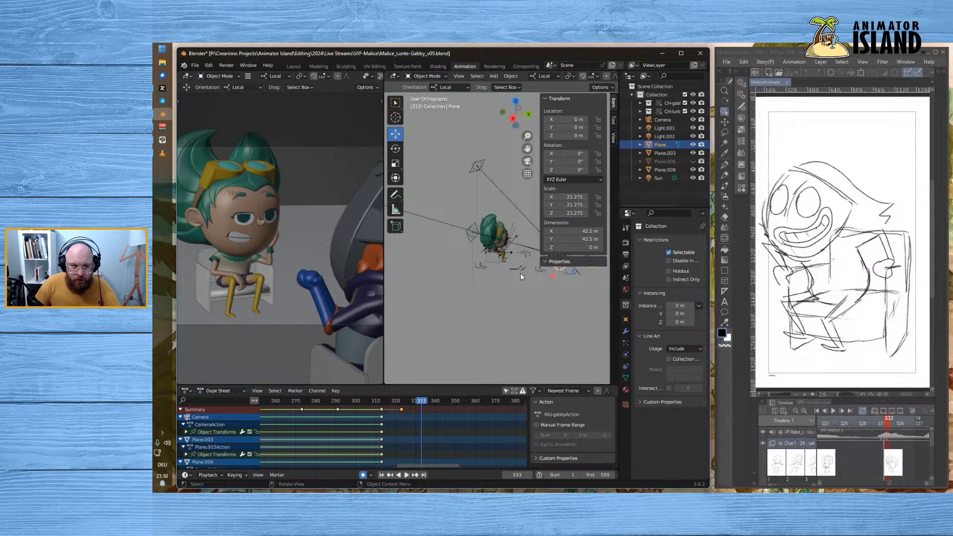
- Select the green-haired girl's rig and try to copy its keyframe from about frame 210 to frame 333
{"action": "left_click", "coordinate": [522, 266]}
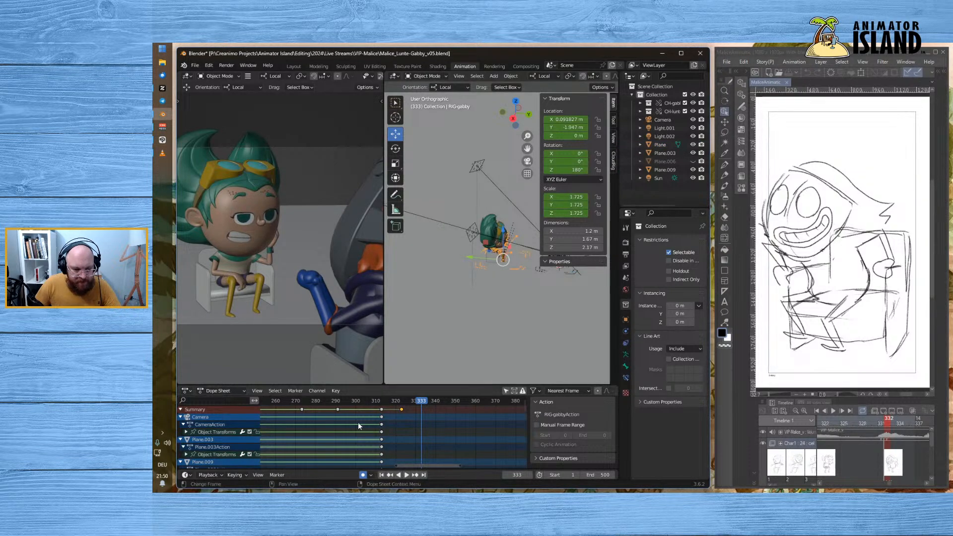
{"action": "scroll", "coordinate": [356, 420], "scroll_direction": "down", "scroll_amount": 4}
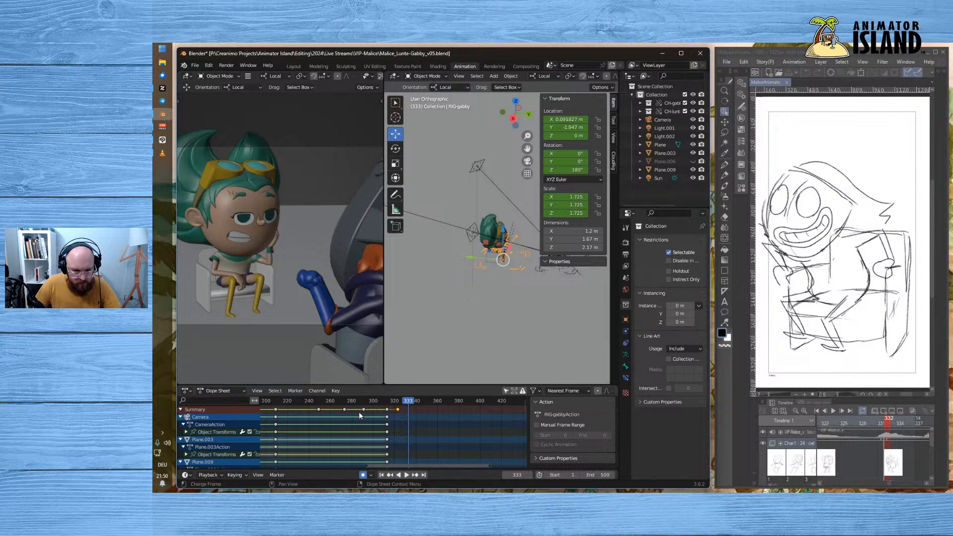
{"action": "left_click", "coordinate": [276, 410]}
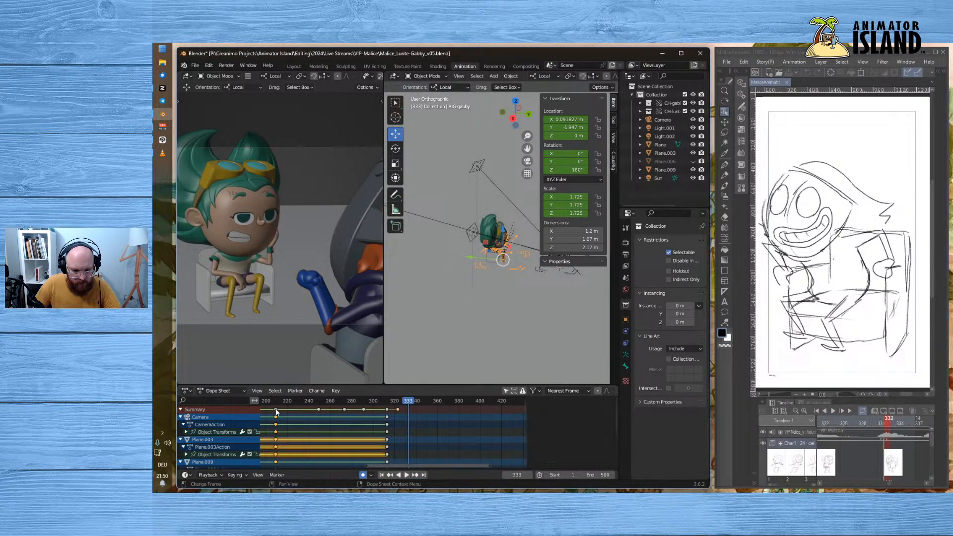
{"action": "key", "text": "ctrl+c"}
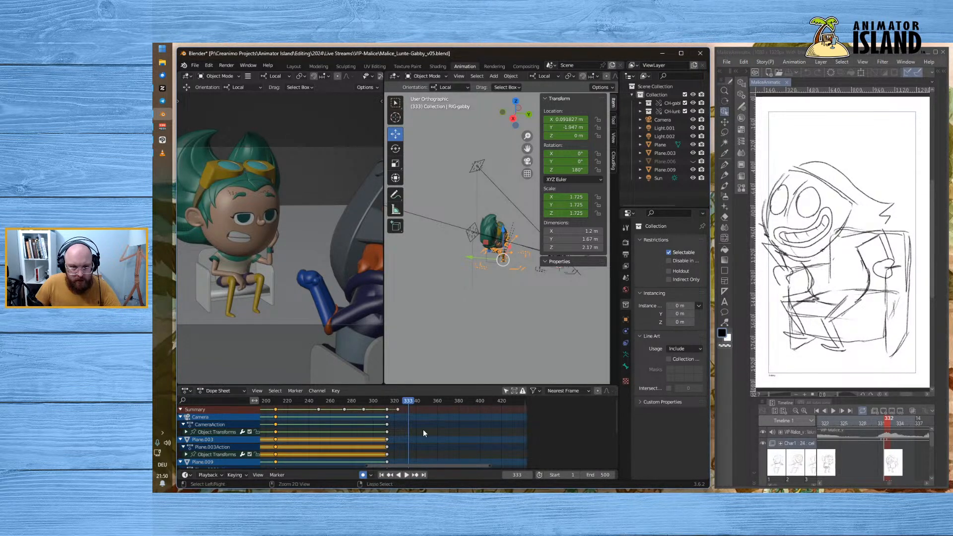
{"action": "key", "text": "ctrl+v"}
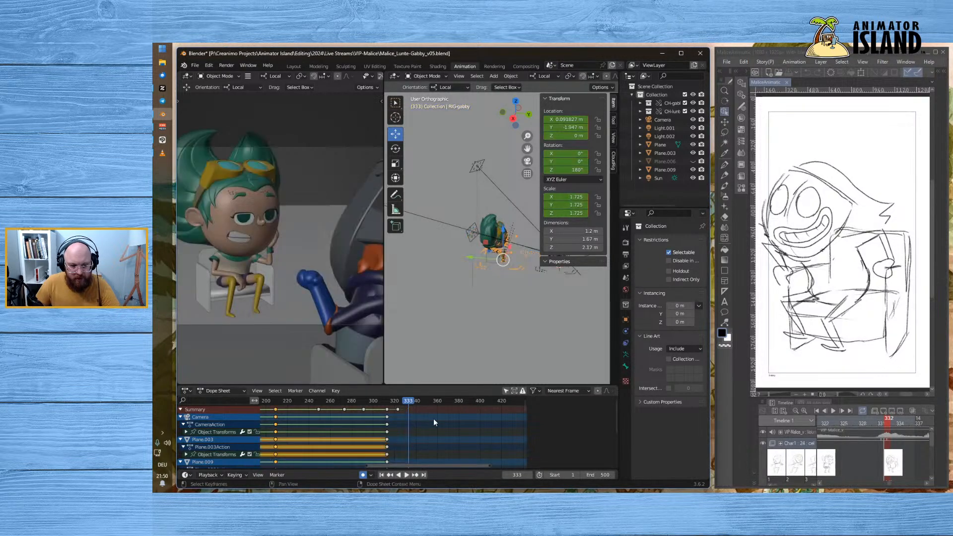
- Limit the dope sheet to the selected objects and reselect the green-haired girl's rig
{"action": "left_click", "coordinate": [506, 391]}
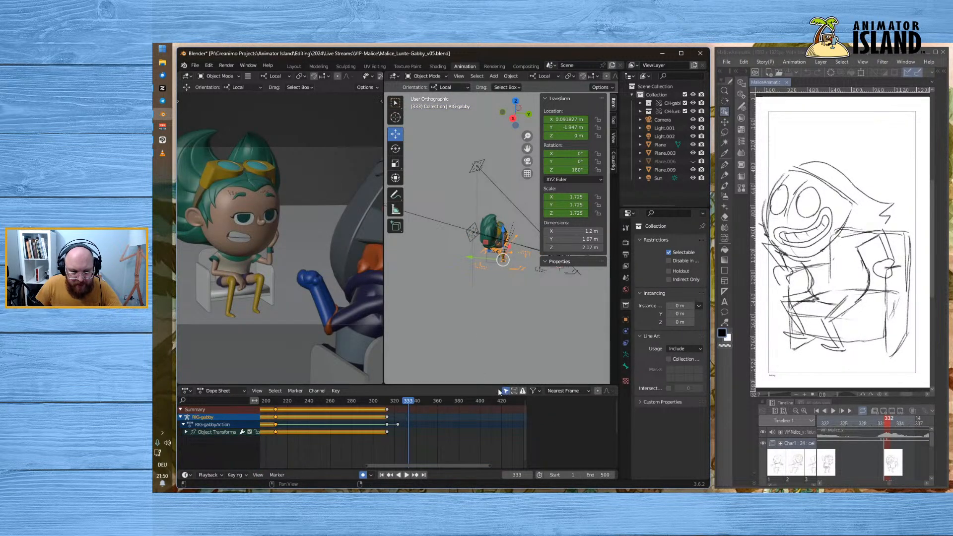
{"action": "left_click", "coordinate": [520, 271]}
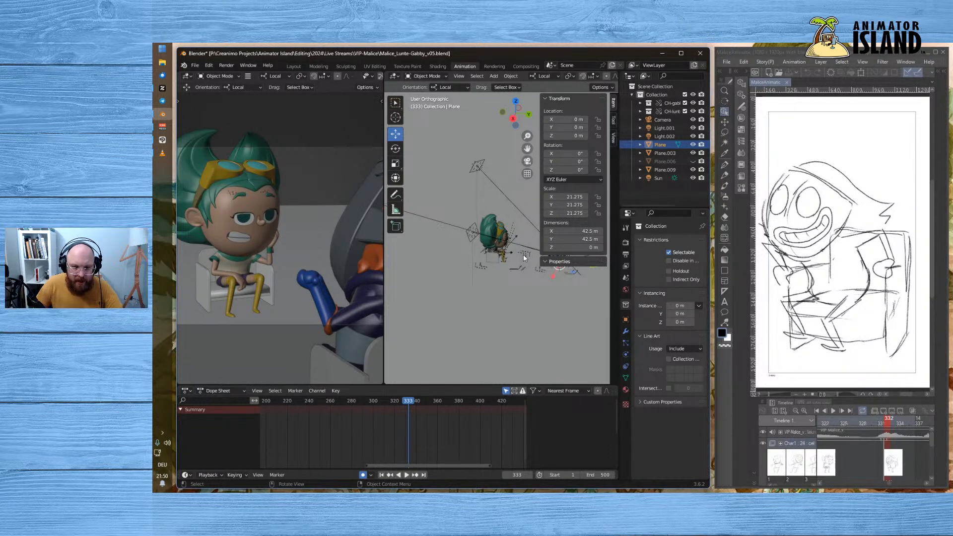
{"action": "left_click", "coordinate": [510, 267]}
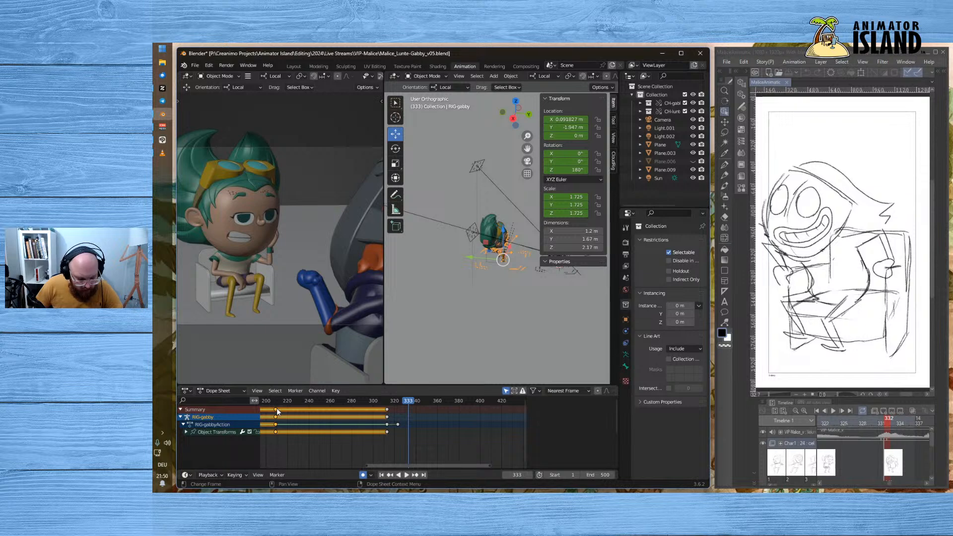
- Try again to paste the girl's copied keyframe at frame 333, and undo the attempt
{"action": "key", "text": "space"}
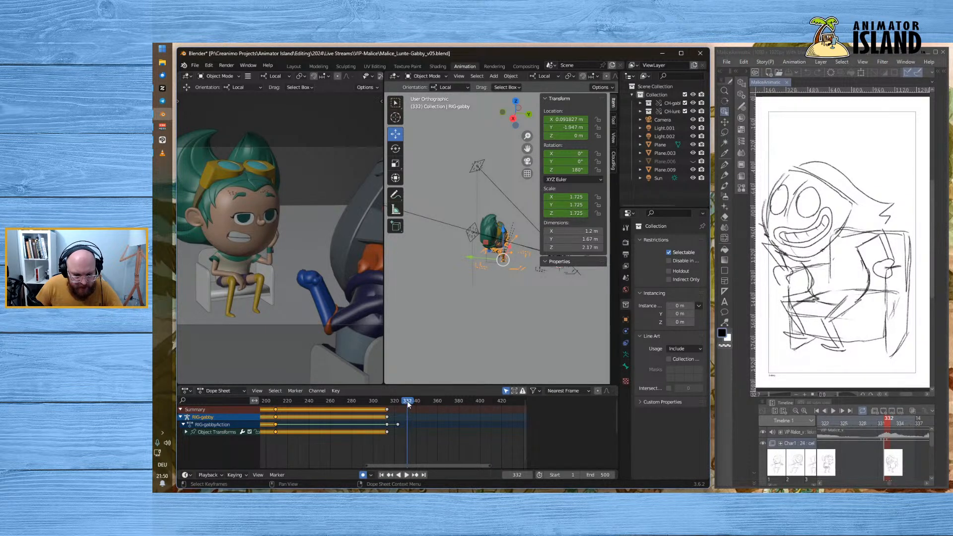
{"action": "key", "text": "space"}
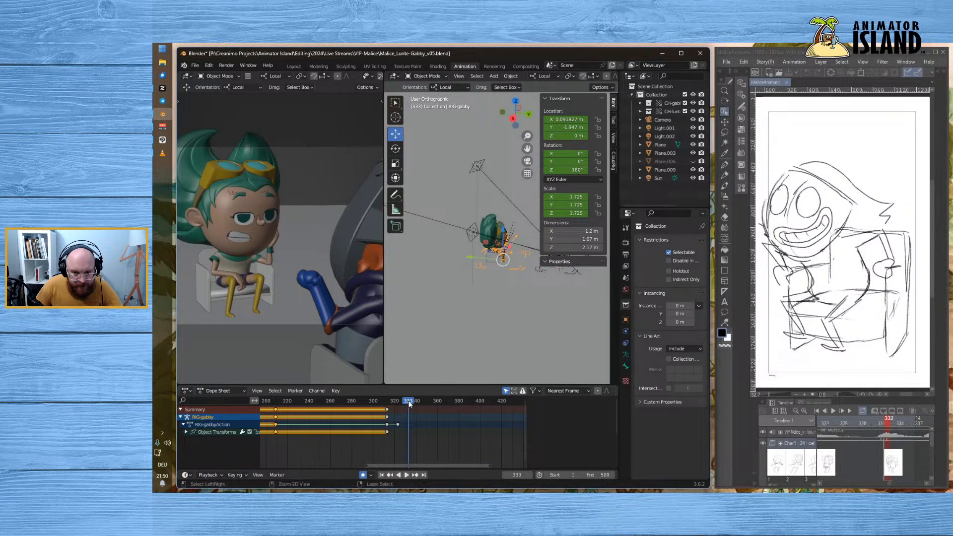
{"action": "key", "text": "ctrl+v"}
{"action": "key", "text": "ctrl+z"}
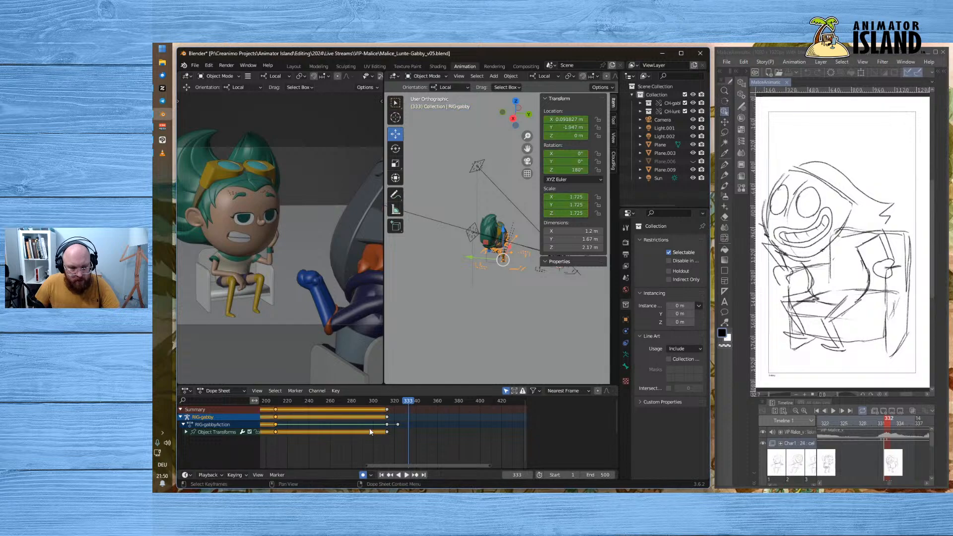
- Play the animation around frame 299 and scrub to frame 330 to compare the girl's position before and after the cut
{"action": "key", "text": "space"}
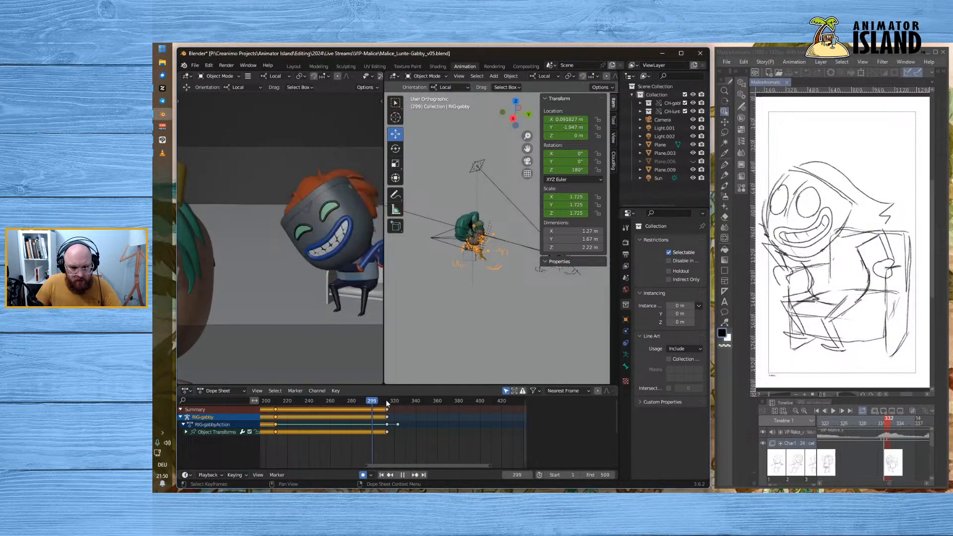
{"action": "left_click", "coordinate": [403, 401]}
{"action": "left_click_drag", "start_coordinate": [403, 401], "coordinate": [405, 400]}
{"action": "key", "text": "space"}
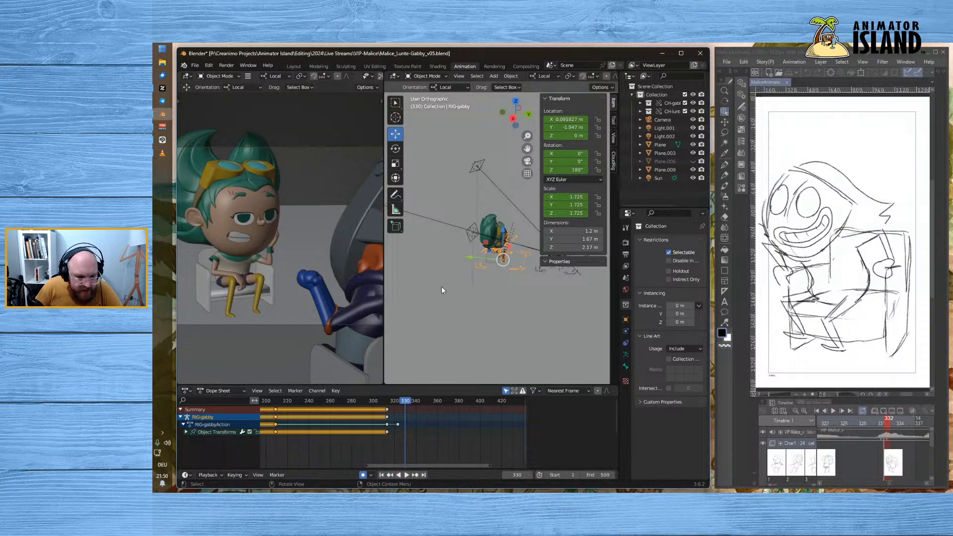
- Select the girl's chair, Plane.009, and copy its keyframe from about frame 210 to frame 333
{"action": "middle_click_drag", "start_coordinate": [514, 288], "coordinate": [480, 324]}
{"action": "scroll", "coordinate": [481, 284], "scroll_direction": "up", "scroll_amount": 6}
{"action": "left_click", "coordinate": [476, 336]}
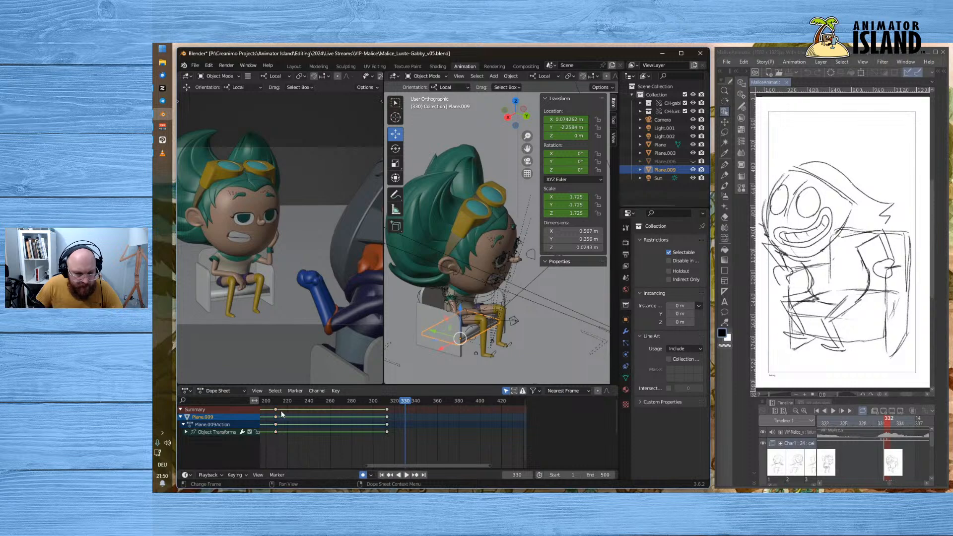
{"action": "key", "text": "space"}
{"action": "key", "text": "space"}
{"action": "key", "text": "ctrl+v"}
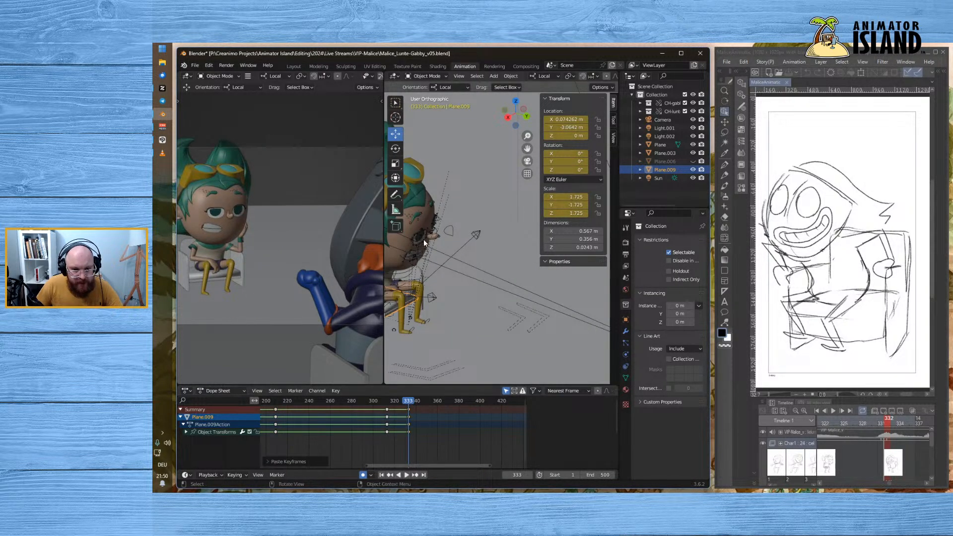
- Copy the camera's keyframe from about frame 210 to frame 333 and widen the camera viewport
{"action": "scroll", "coordinate": [492, 194], "scroll_direction": "down", "scroll_amount": 5}
{"action": "middle_click_drag", "start_coordinate": [494, 249], "coordinate": [499, 281]}
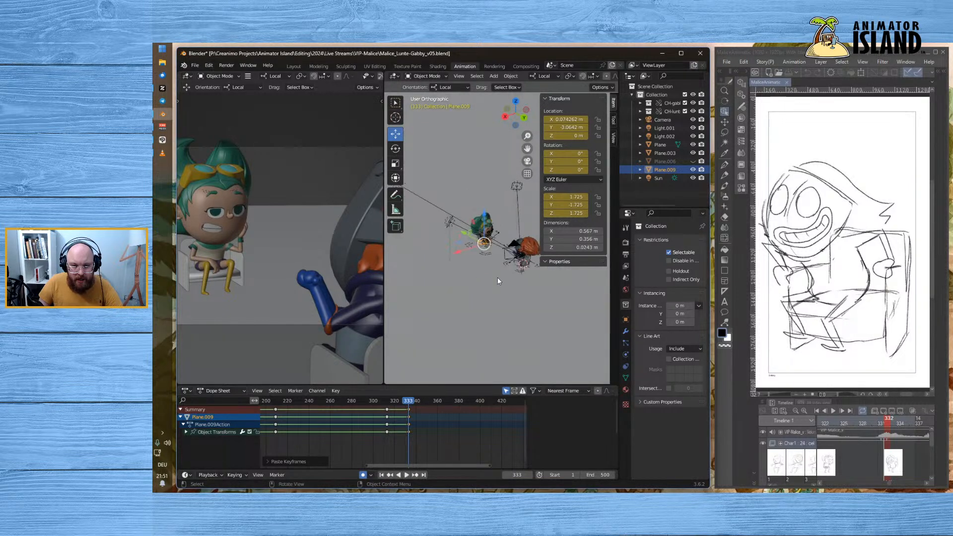
{"action": "left_click", "coordinate": [518, 240]}
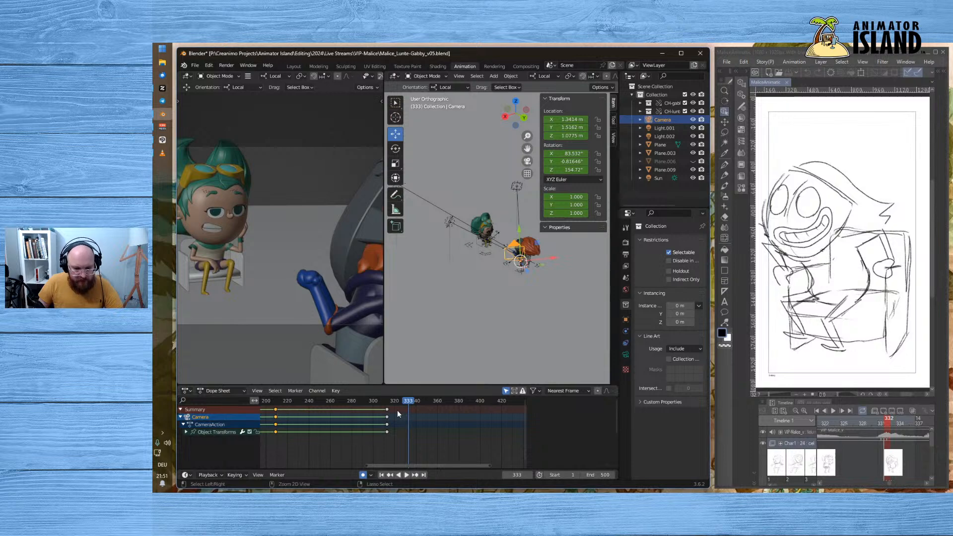
{"action": "key", "text": "ctrl+v"}
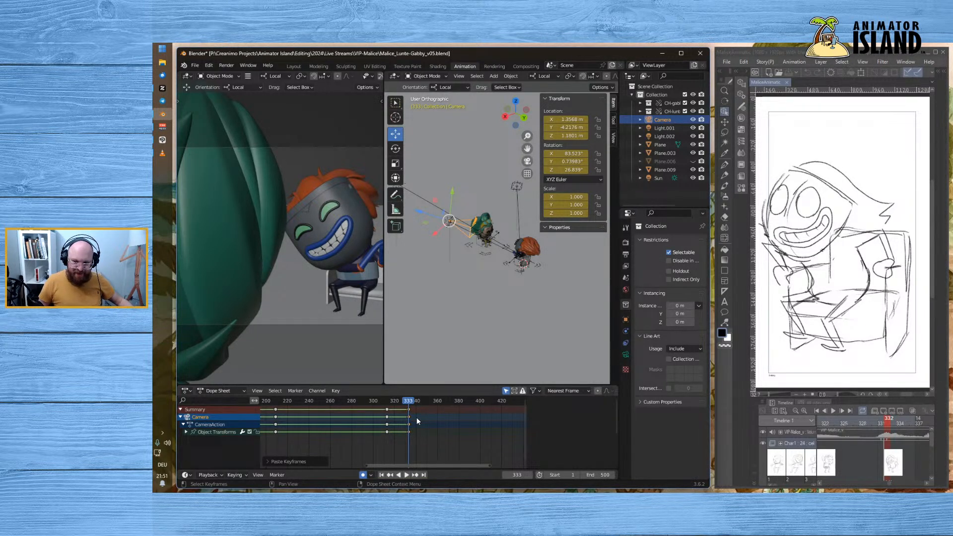
{"action": "left_click_drag", "start_coordinate": [384, 313], "coordinate": [458, 312]}
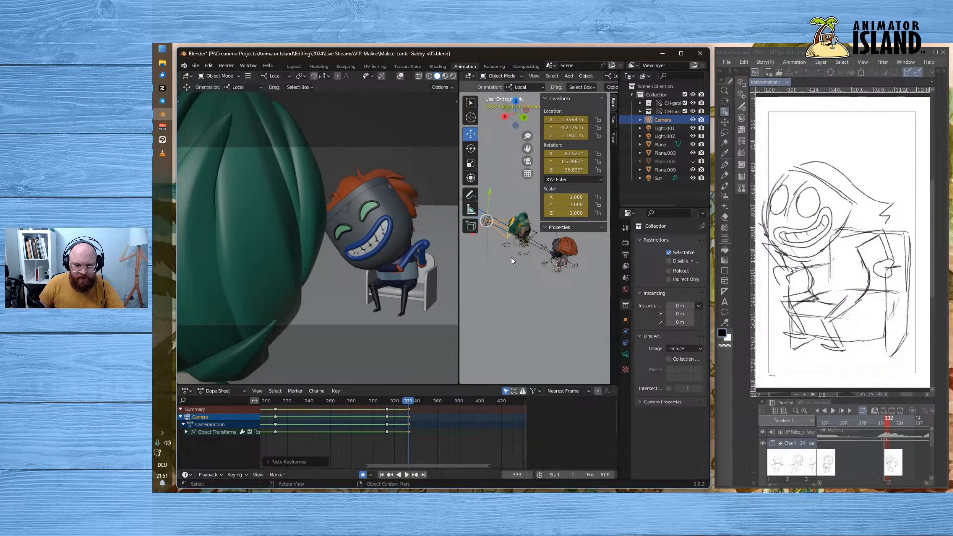
- Enter Pose Mode on the girl's rig and rotate her FK-Head control at frame 333 to about X 9.6°, Y 15°, Z 10.8°
{"action": "scroll", "coordinate": [511, 257], "scroll_direction": "up", "scroll_amount": 8}
{"action": "middle_click_drag", "start_coordinate": [485, 288], "coordinate": [516, 279]}
{"action": "left_click", "coordinate": [519, 269]}
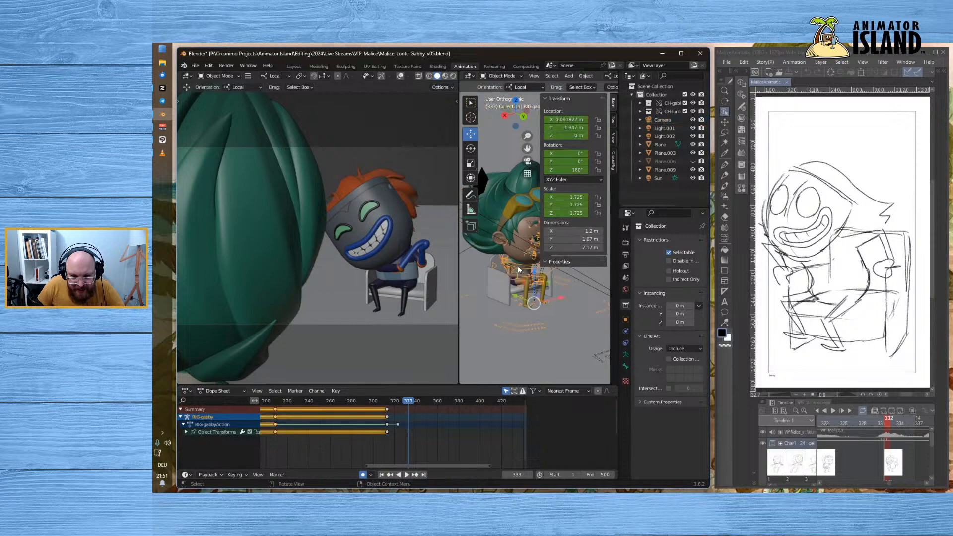
{"action": "left_click", "coordinate": [471, 148]}
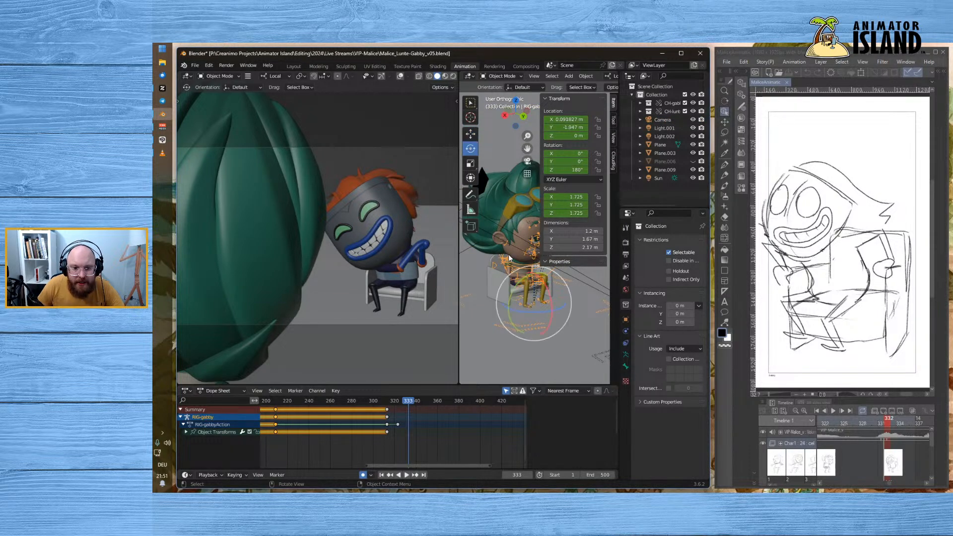
{"action": "left_click", "coordinate": [504, 76]}
{"action": "left_click", "coordinate": [504, 104]}
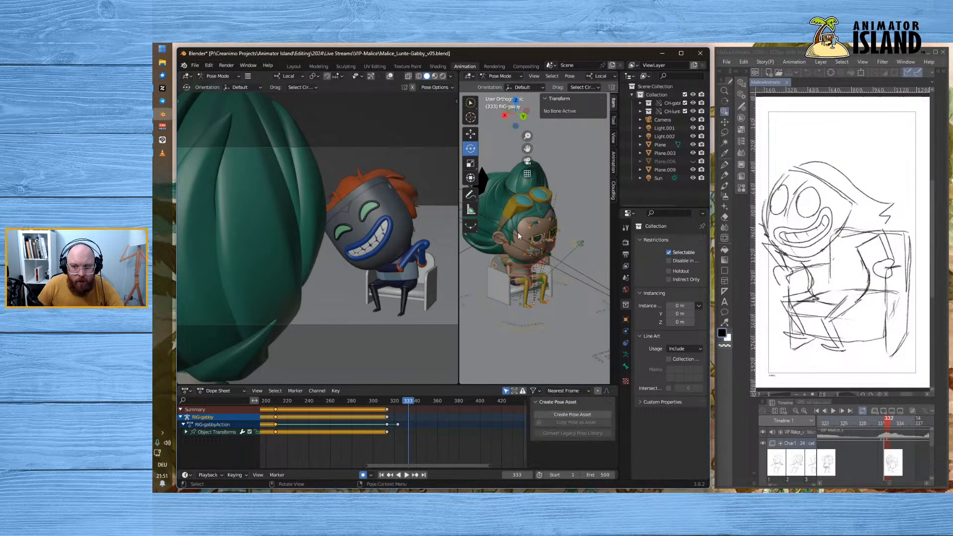
{"action": "left_click", "coordinate": [520, 264]}
{"action": "left_click_drag", "start_coordinate": [516, 238], "coordinate": [519, 229]}
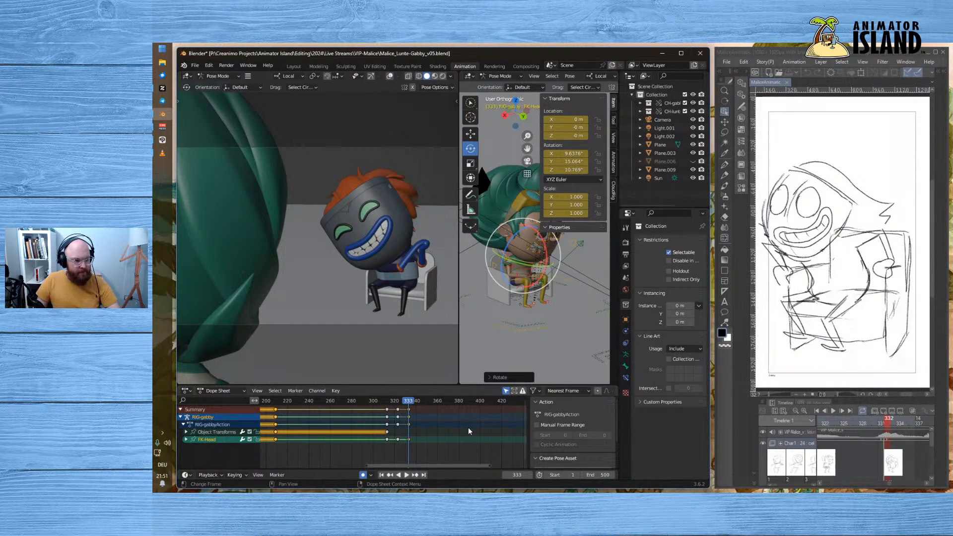
- Check the new shot at frame 333 by scrubbing over it and viewing both characters from outside the camera
{"action": "left_click_drag", "start_coordinate": [415, 403], "coordinate": [409, 402]}
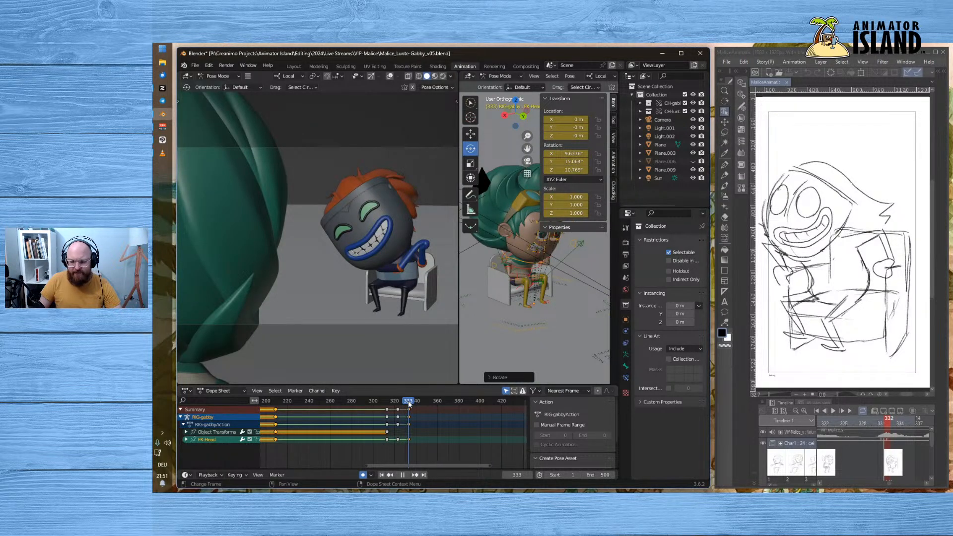
{"action": "middle_click_drag", "start_coordinate": [403, 298], "coordinate": [378, 256]}
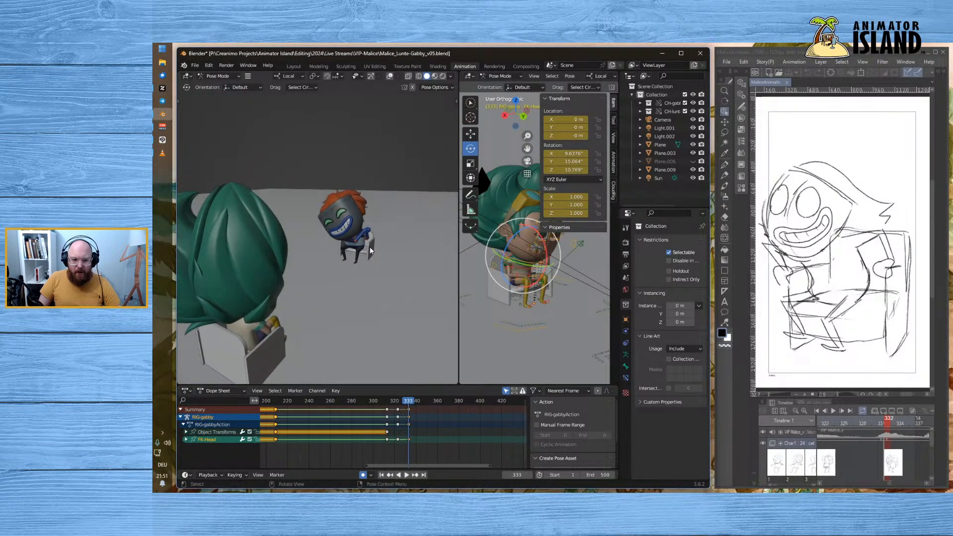
{"action": "scroll", "coordinate": [388, 269], "scroll_direction": "up", "scroll_amount": 5}
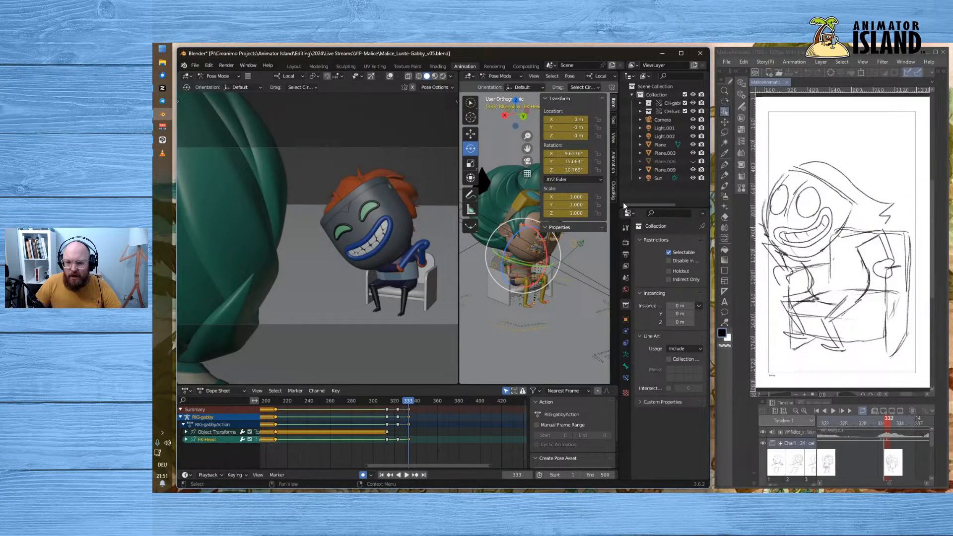
- Return to Object Mode and hide the CH-gabby collection so the masked character can be worked on unobstructed
{"action": "left_click_drag", "start_coordinate": [620, 226], "coordinate": [693, 224]}
{"action": "middle_click_drag", "start_coordinate": [593, 273], "coordinate": [657, 273]}
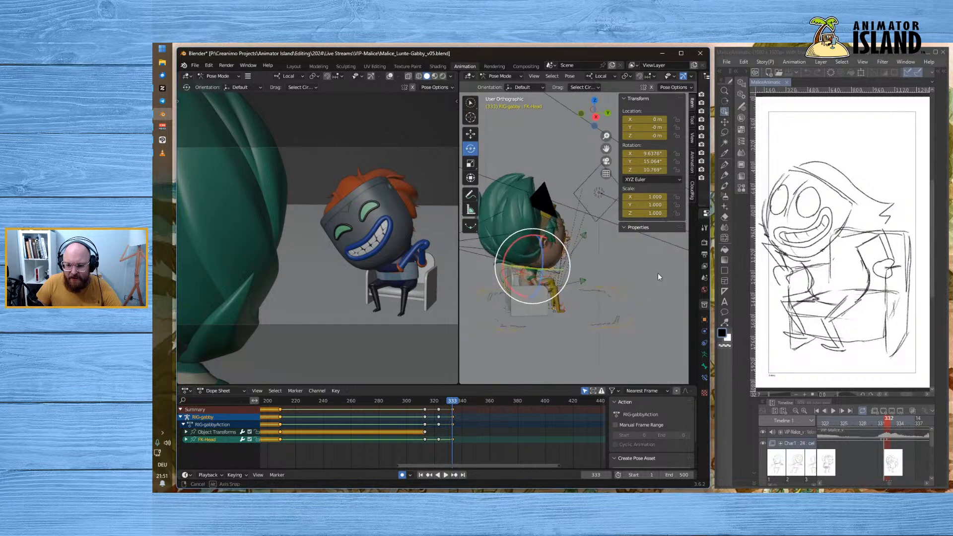
{"action": "left_click", "coordinate": [500, 76]}
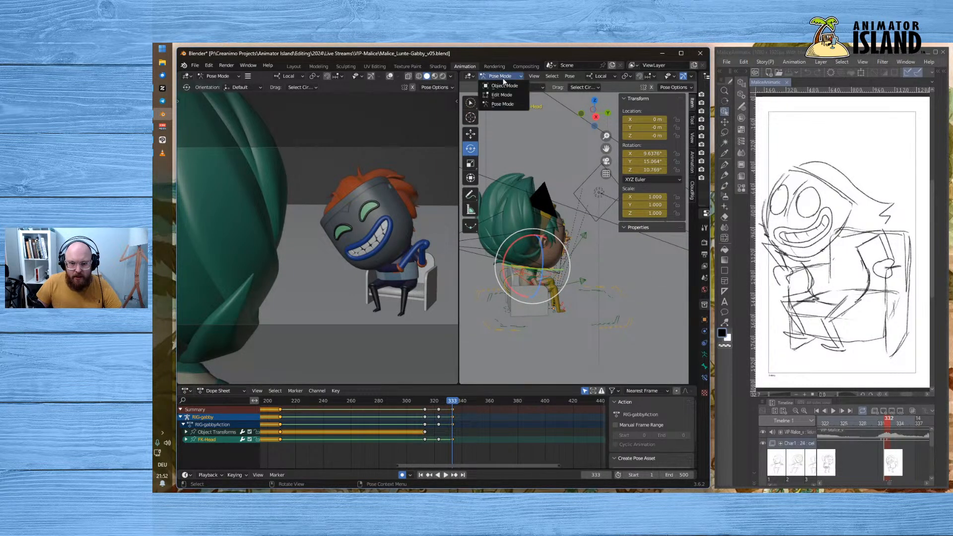
{"action": "left_click", "coordinate": [498, 86]}
{"action": "middle_click_drag", "start_coordinate": [654, 300], "coordinate": [635, 314]}
{"action": "scroll", "coordinate": [591, 272], "scroll_direction": "up", "scroll_amount": 4}
{"action": "scroll", "coordinate": [589, 274], "scroll_direction": "up", "scroll_amount": 5}
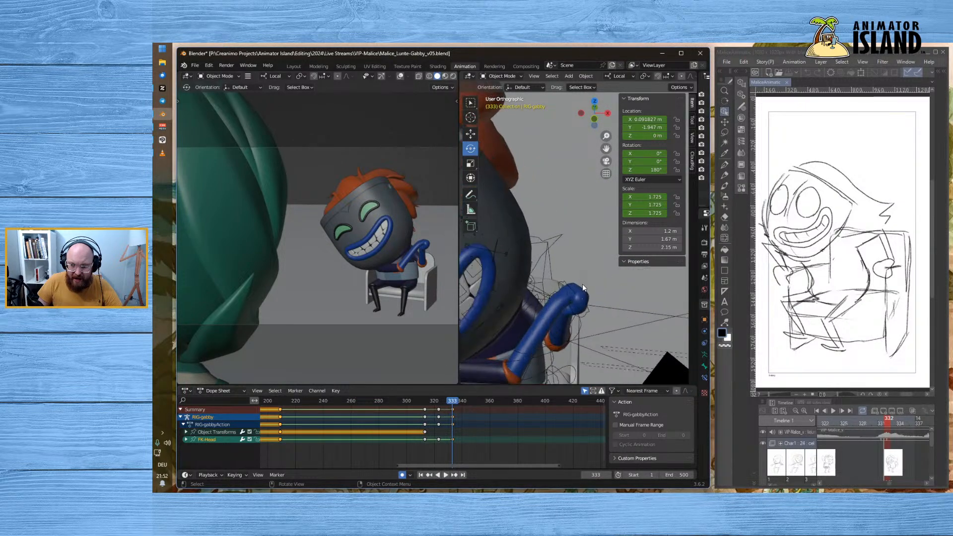
{"action": "scroll", "coordinate": [582, 284], "scroll_direction": "down", "scroll_amount": 4}
{"action": "left_click_drag", "start_coordinate": [697, 248], "coordinate": [557, 247]}
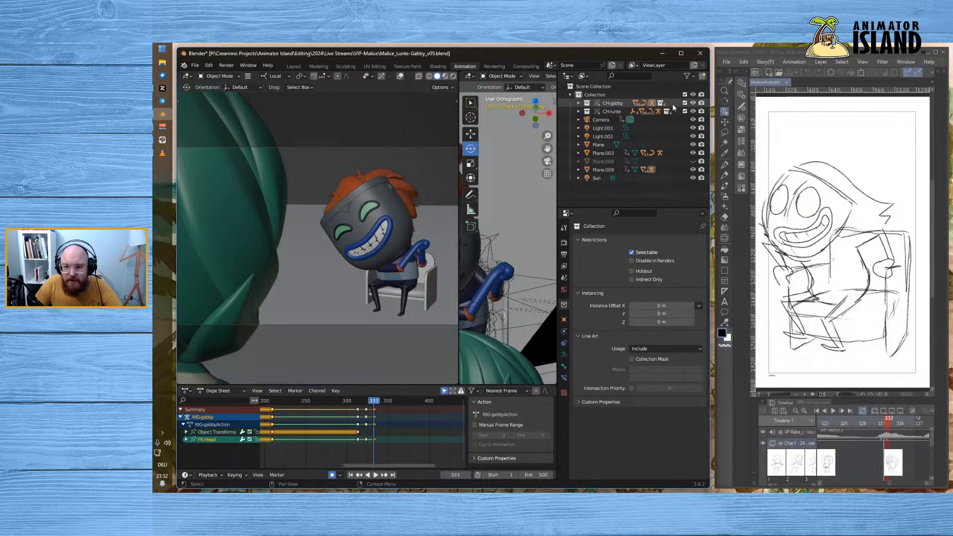
{"action": "left_click", "coordinate": [693, 103]}
{"action": "left_click_drag", "start_coordinate": [558, 228], "coordinate": [697, 238]}
{"action": "scroll", "coordinate": [580, 303], "scroll_direction": "down", "scroll_amount": 3}
- Select the masked character's rig, RIG-lunte, and switch it to Pose Mode
{"action": "left_click", "coordinate": [503, 327]}
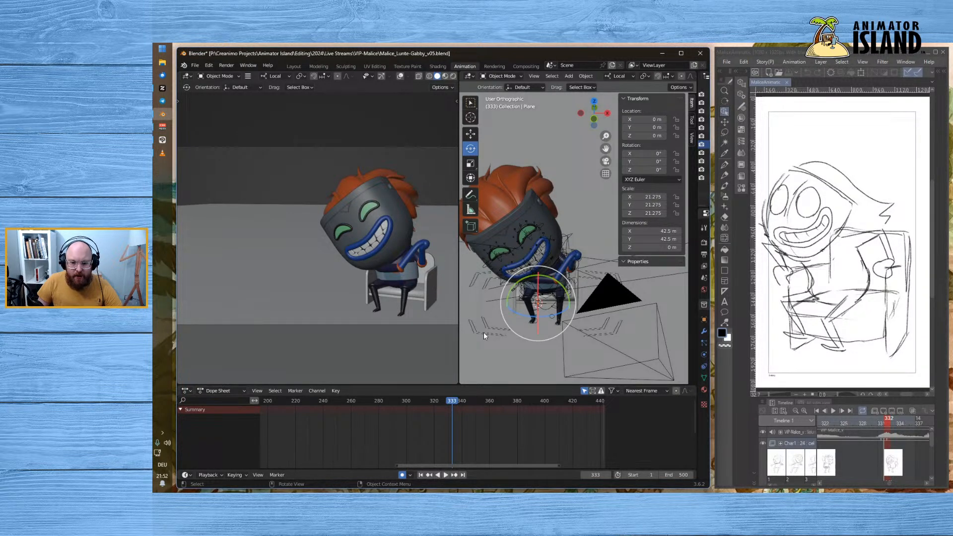
{"action": "left_click", "coordinate": [487, 281]}
{"action": "left_click", "coordinate": [487, 281]}
{"action": "left_click", "coordinate": [486, 284]}
{"action": "left_click", "coordinate": [501, 76]}
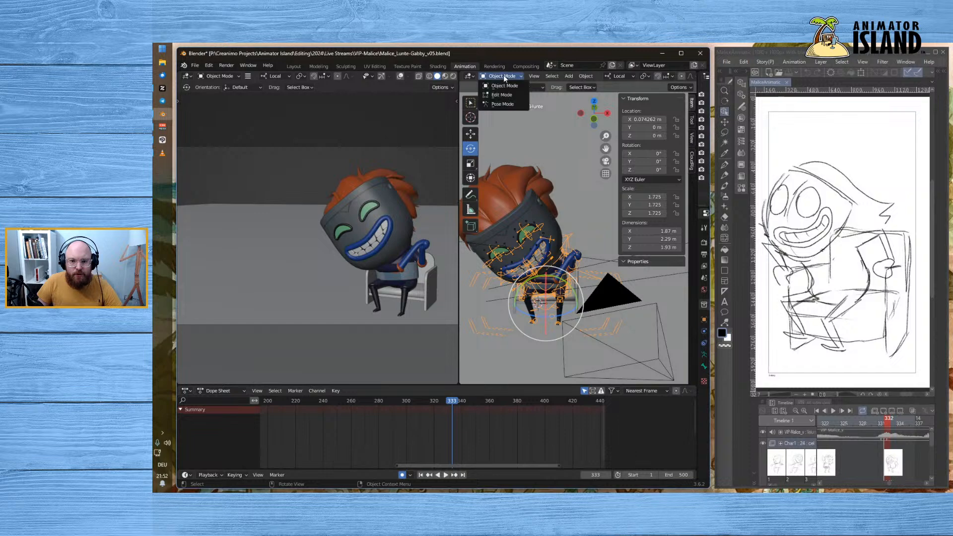
{"action": "left_click", "coordinate": [502, 105]}
- Select the masked character's controls around the head, face and raised arm and clear all their transforms at frame 333
{"action": "middle_click_drag", "start_coordinate": [490, 285], "coordinate": [599, 211]}
{"action": "scroll", "coordinate": [496, 308], "scroll_direction": "up", "scroll_amount": 4}
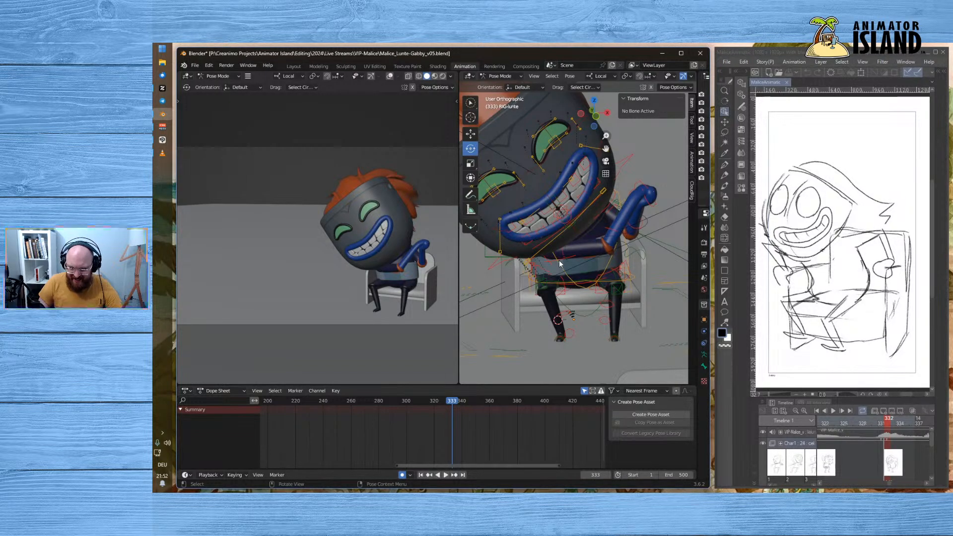
{"action": "middle_click_drag", "start_coordinate": [559, 258], "coordinate": [549, 246]}
{"action": "scroll", "coordinate": [549, 243], "scroll_direction": "down", "scroll_amount": 3}
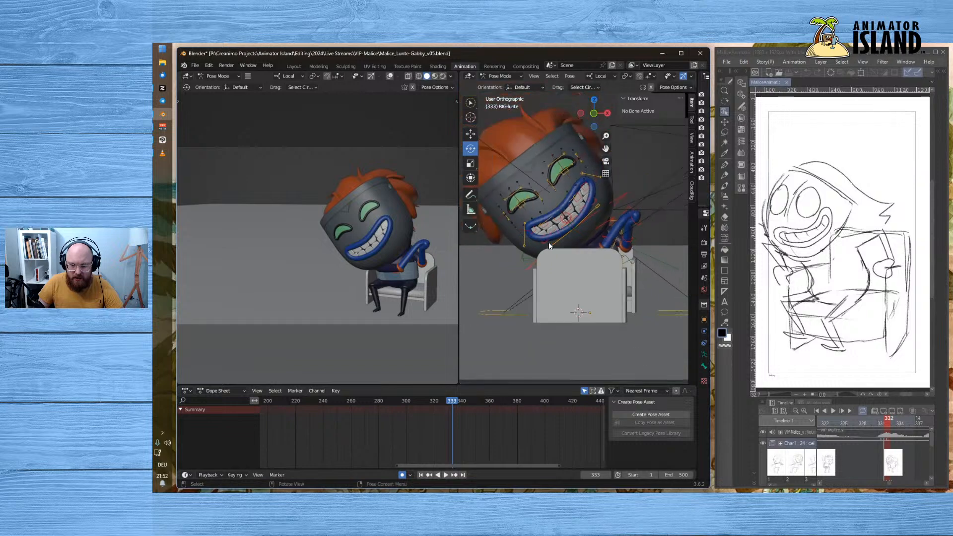
{"action": "key", "text": "shift+b"}
{"action": "left_click_drag", "start_coordinate": [481, 125], "coordinate": [658, 240]}
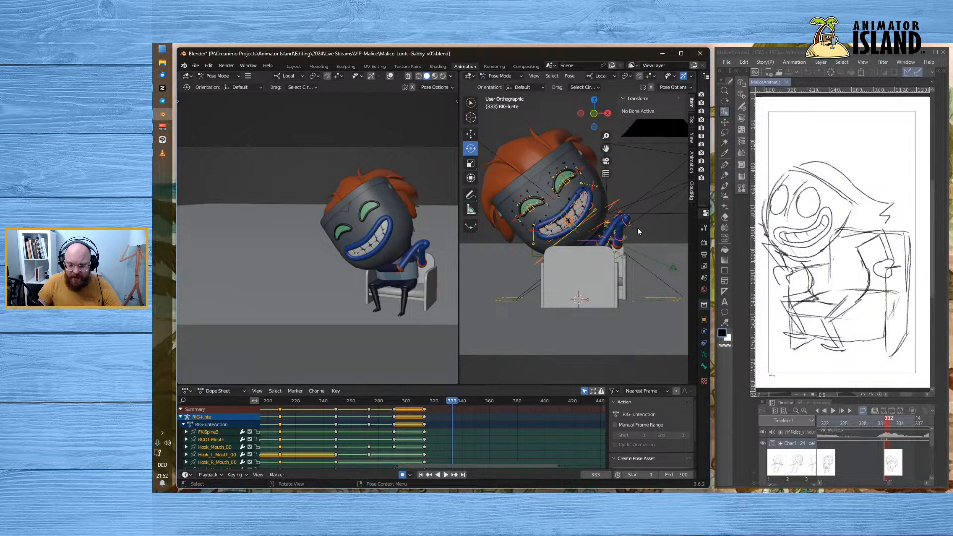
{"action": "left_click", "coordinate": [569, 75]}
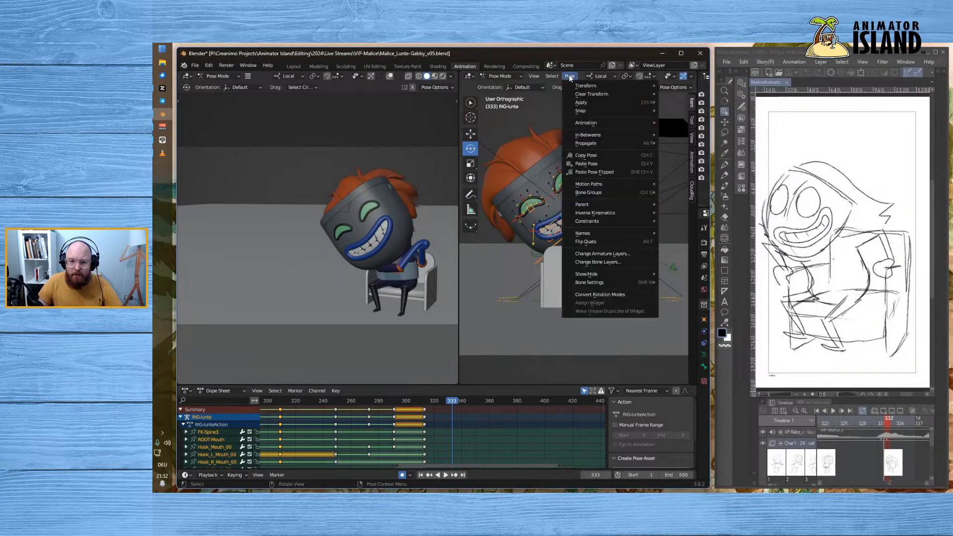
{"action": "mouse_move", "coordinate": [596, 94]}
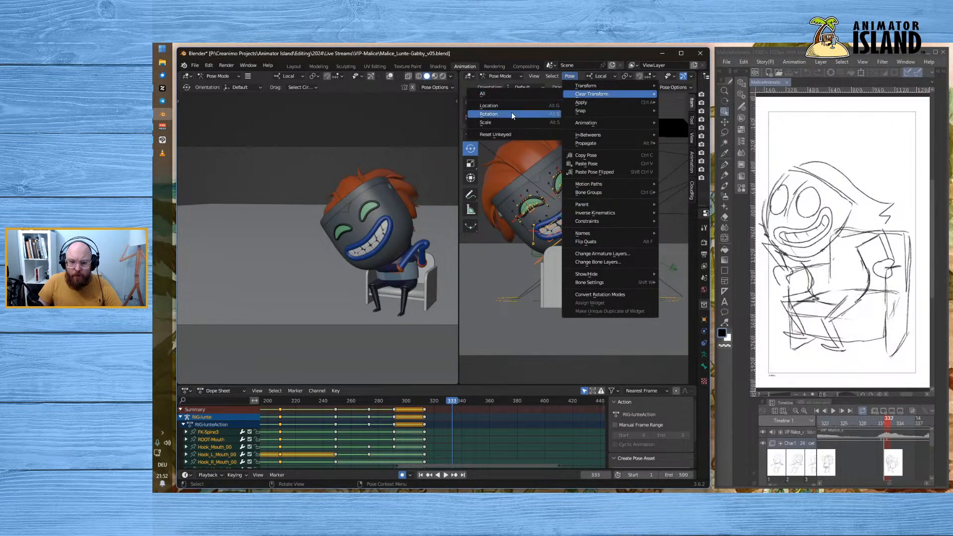
{"action": "left_click", "coordinate": [511, 94]}
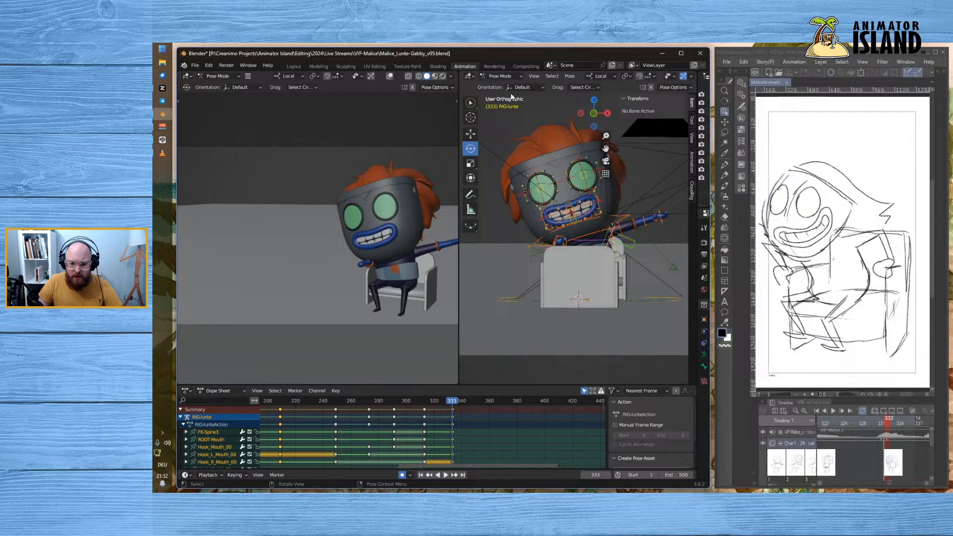
- Extend the selection over the spine and the other arm's controls and clear all their transforms to straighten the upper body
{"action": "middle_click_drag", "start_coordinate": [543, 156], "coordinate": [588, 177]}
{"action": "scroll", "coordinate": [535, 239], "scroll_direction": "up", "scroll_amount": 3}
{"action": "middle_click_drag", "start_coordinate": [508, 265], "coordinate": [510, 206]}
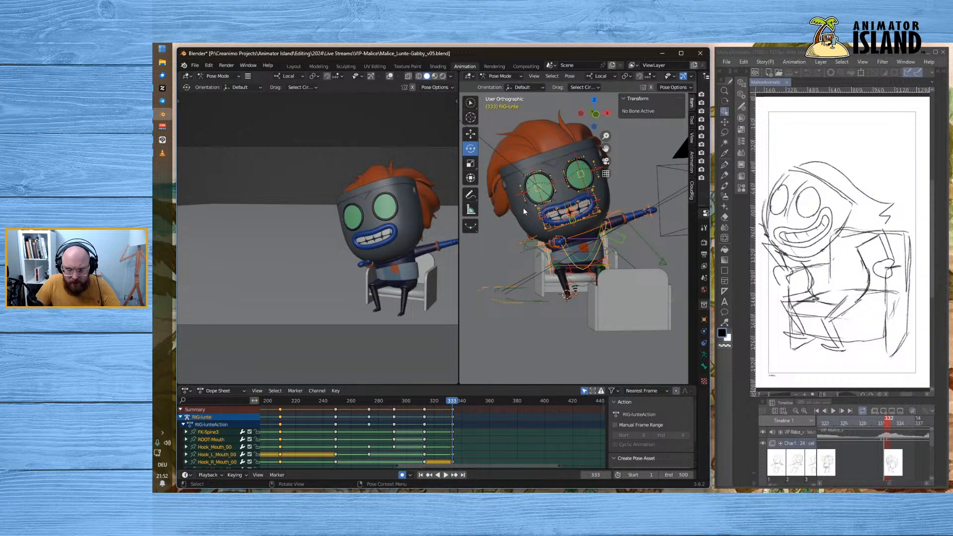
{"action": "left_click_drag", "start_coordinate": [518, 219], "coordinate": [588, 256]}
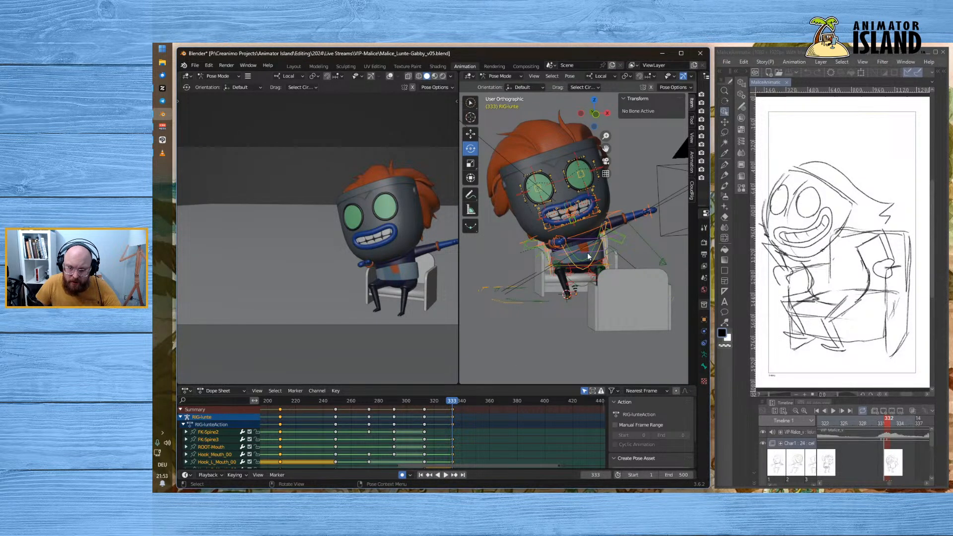
{"action": "left_click", "coordinate": [570, 76]}
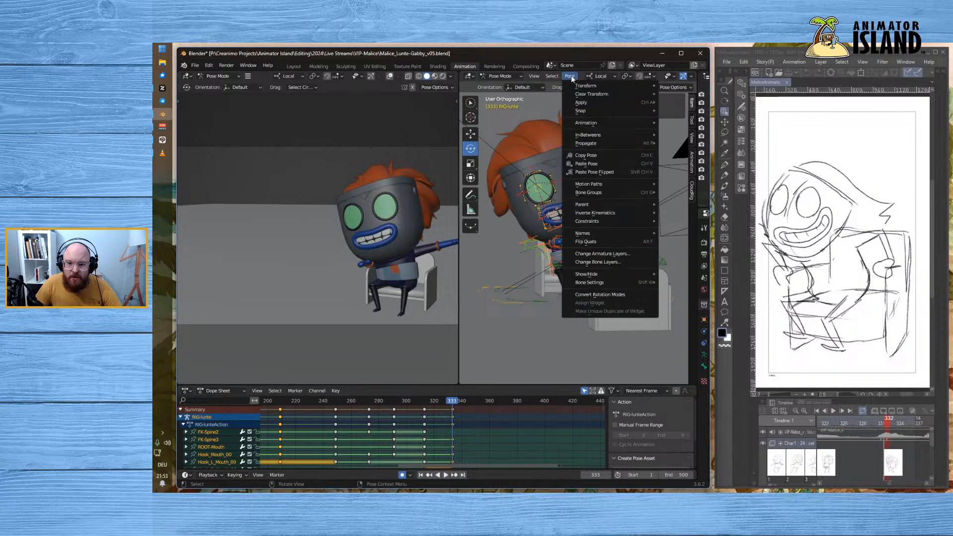
{"action": "mouse_move", "coordinate": [595, 94]}
{"action": "left_click", "coordinate": [519, 94]}
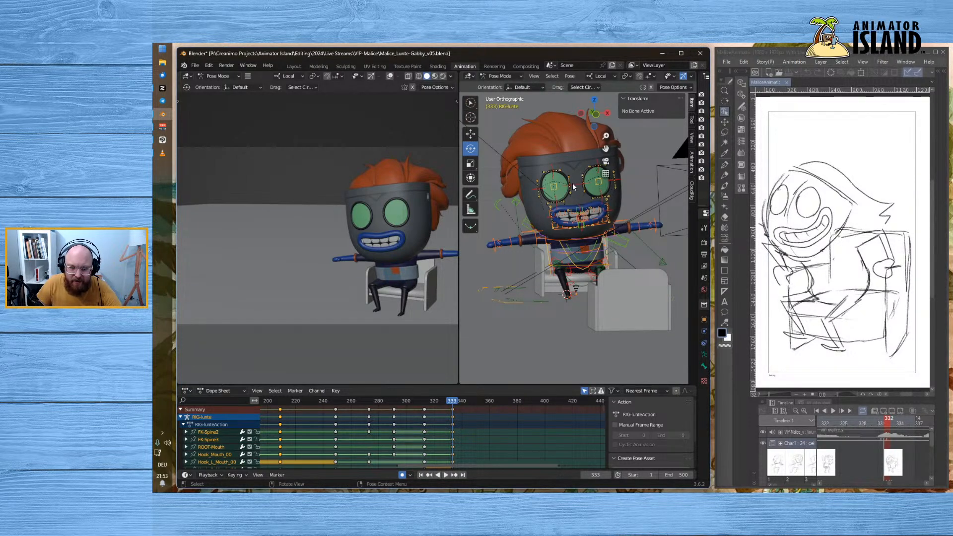
- Turn on X-ray and move the right foot's IK master control to about X 0.034 m, Y 0.195 m
{"action": "mouse_move", "coordinate": [573, 187]}
{"action": "middle_mouse_down"}
{"action": "mouse_move", "coordinate": [531, 188]}
{"action": "mouse_move", "coordinate": [566, 190]}
{"action": "middle_mouse_up"}
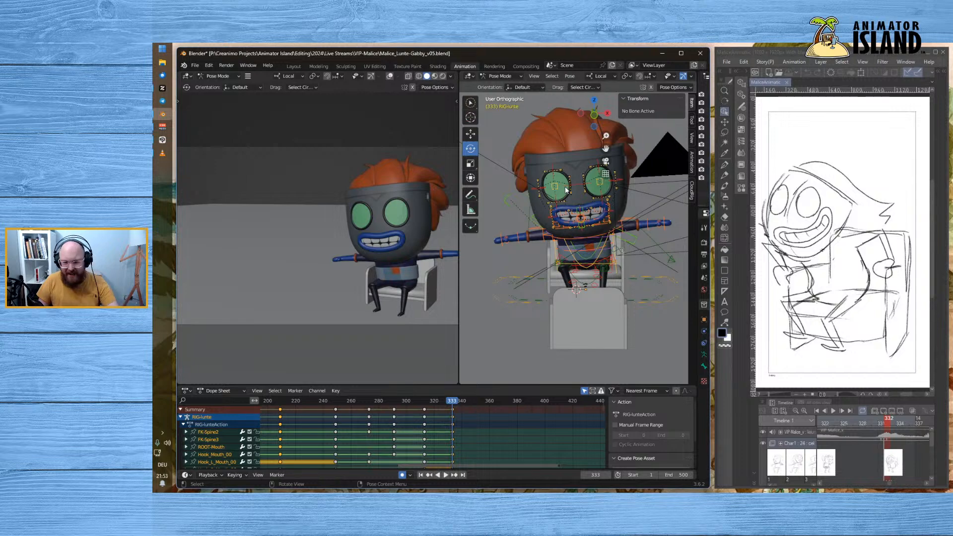
{"action": "middle_click_drag", "start_coordinate": [515, 251], "coordinate": [564, 259]}
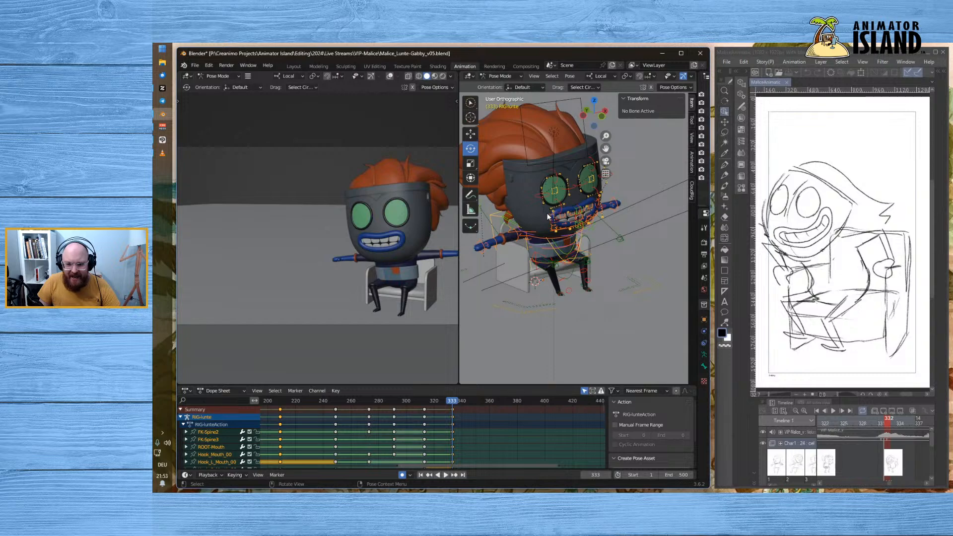
{"action": "middle_click_drag", "start_coordinate": [566, 219], "coordinate": [559, 257]}
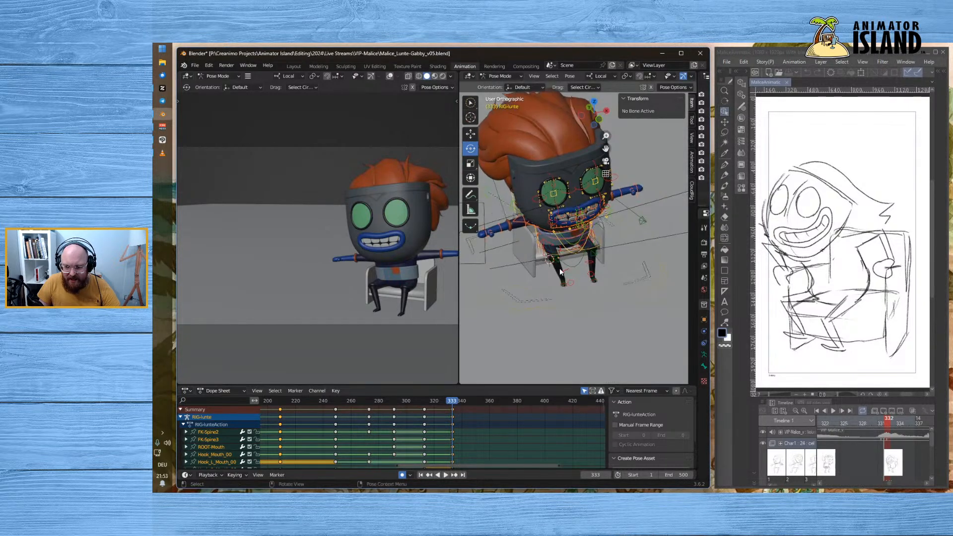
{"action": "scroll", "coordinate": [553, 331], "scroll_direction": "up", "scroll_amount": 4}
{"action": "scroll", "coordinate": [554, 333], "scroll_direction": "down", "scroll_amount": 1}
{"action": "middle_click_drag", "start_coordinate": [555, 333], "coordinate": [591, 277]}
{"action": "scroll", "coordinate": [592, 330], "scroll_direction": "up", "scroll_amount": 2}
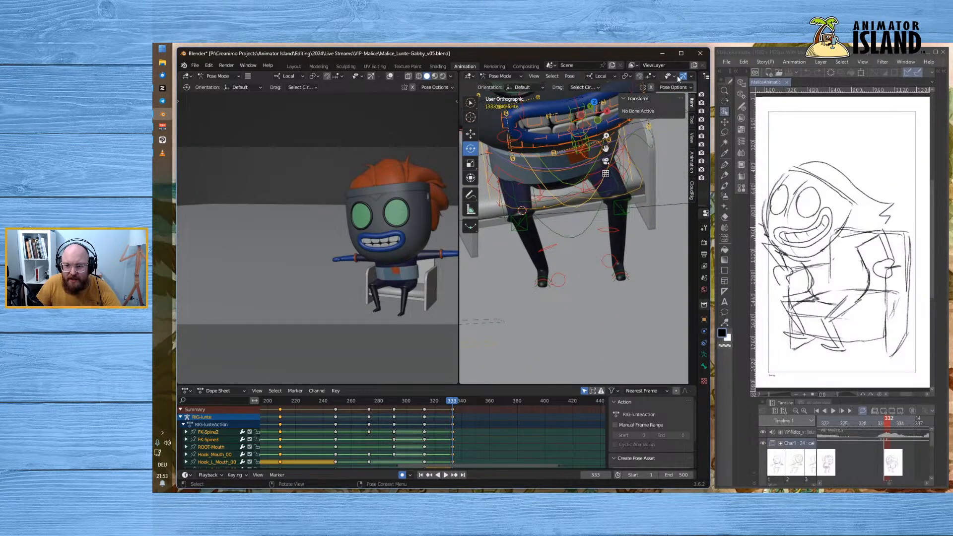
{"action": "scroll", "coordinate": [671, 75], "scroll_direction": "down", "scroll_amount": 3}
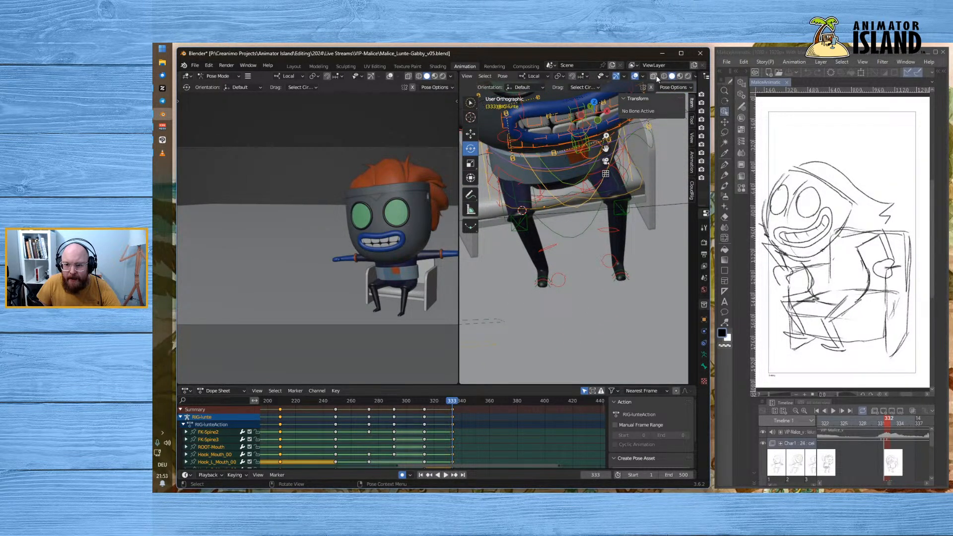
{"action": "left_click", "coordinate": [654, 76]}
{"action": "left_click", "coordinate": [532, 275]}
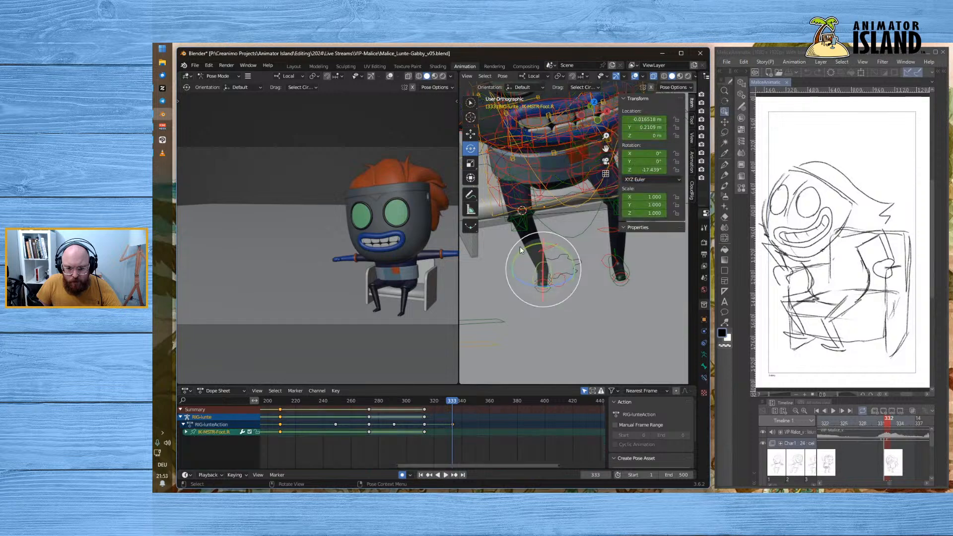
{"action": "left_click", "coordinate": [472, 134]}
{"action": "left_click_drag", "start_coordinate": [528, 271], "coordinate": [495, 267]}
- Move the left foot's IK master control along its local X axis to about X -0.01 m, Y 0.23 m
{"action": "middle_click_drag", "start_coordinate": [639, 262], "coordinate": [659, 264]}
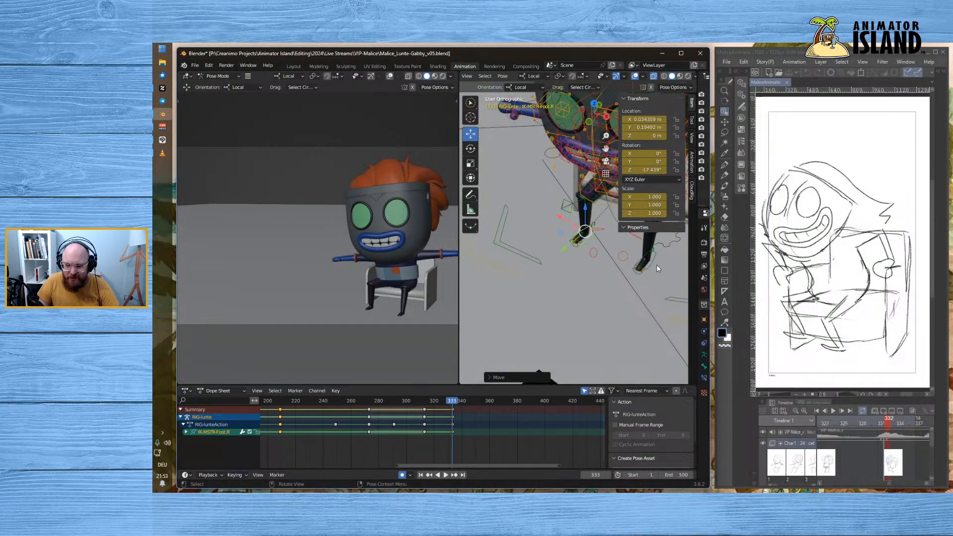
{"action": "left_click", "coordinate": [650, 269]}
{"action": "key", "text": "g"}
{"action": "key", "text": "x"}
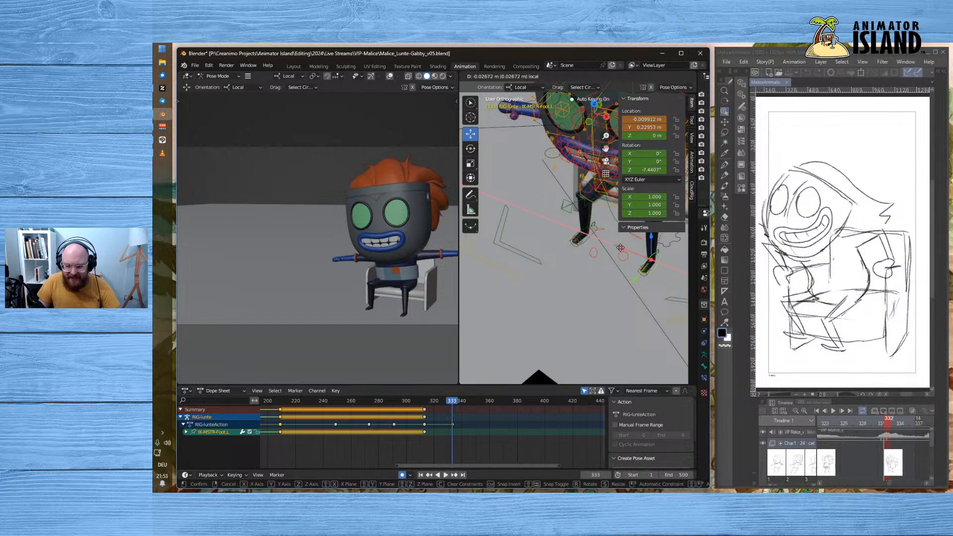
{"action": "left_click", "coordinate": [621, 250]}
- Try rotating the right thigh's FK control, with X-ray off, to about X -78.9°, Y 11°, Z 31.3°
{"action": "middle_click_drag", "start_coordinate": [620, 251], "coordinate": [620, 198]}
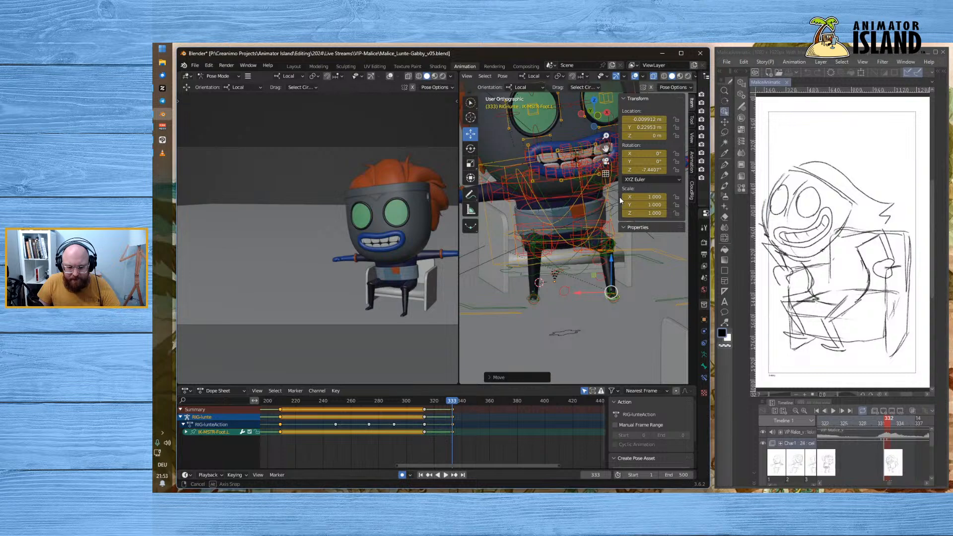
{"action": "middle_click_drag", "start_coordinate": [619, 198], "coordinate": [618, 213]}
{"action": "scroll", "coordinate": [547, 262], "scroll_direction": "up", "scroll_amount": 2}
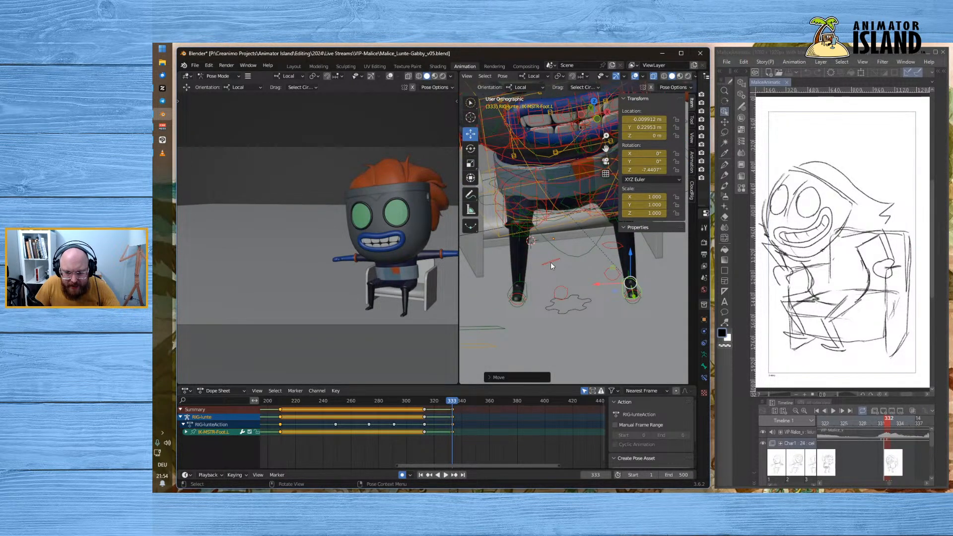
{"action": "left_click", "coordinate": [536, 230]}
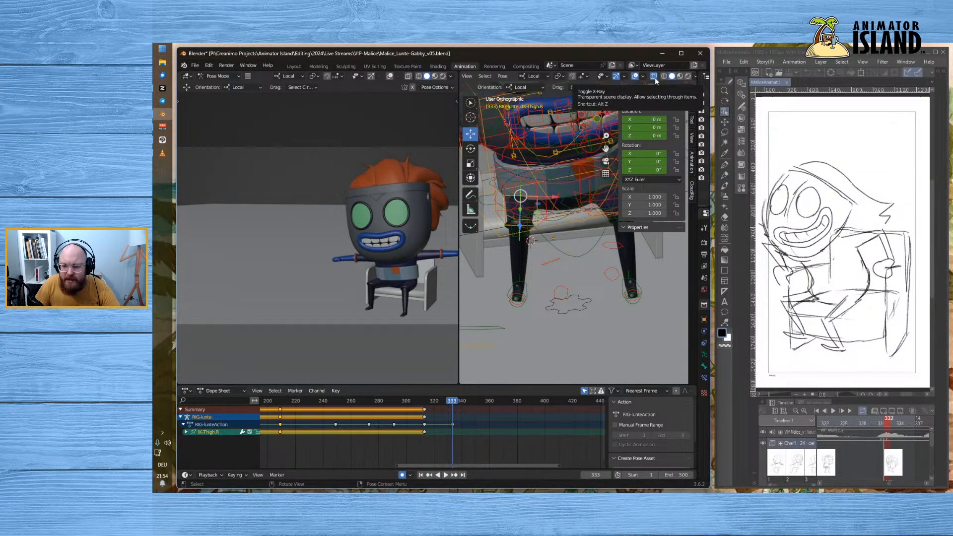
{"action": "key", "text": "alt+z"}
{"action": "left_click", "coordinate": [546, 211]}
{"action": "mouse_move", "coordinate": [546, 211]}
{"action": "middle_mouse_down"}
{"action": "mouse_move", "coordinate": [555, 204]}
{"action": "mouse_move", "coordinate": [546, 197]}
{"action": "middle_mouse_up"}
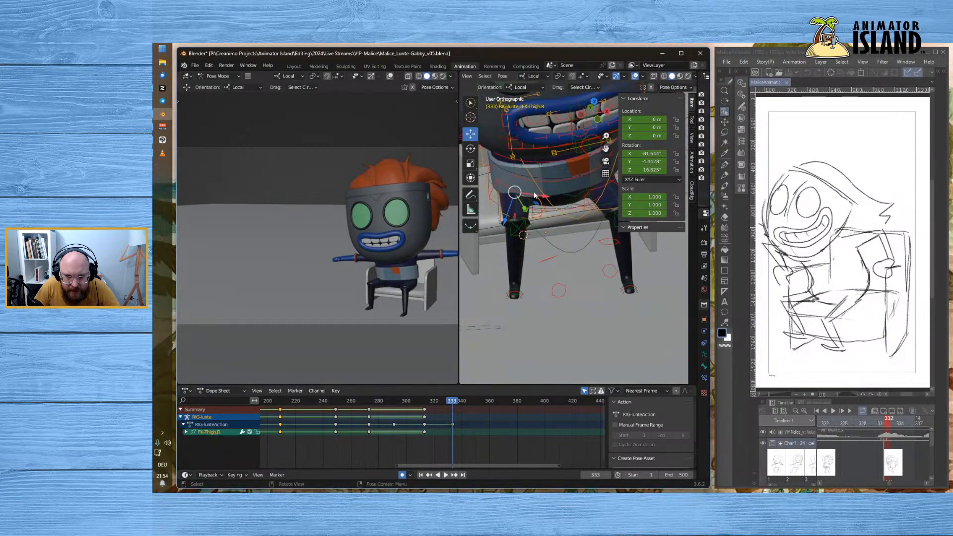
{"action": "left_click", "coordinate": [473, 152]}
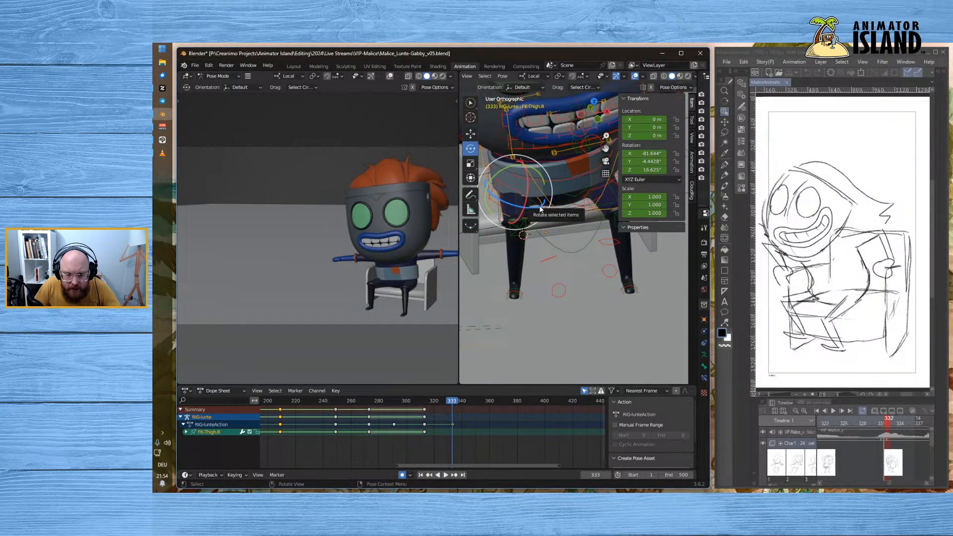
{"action": "left_click_drag", "start_coordinate": [540, 210], "coordinate": [530, 211]}
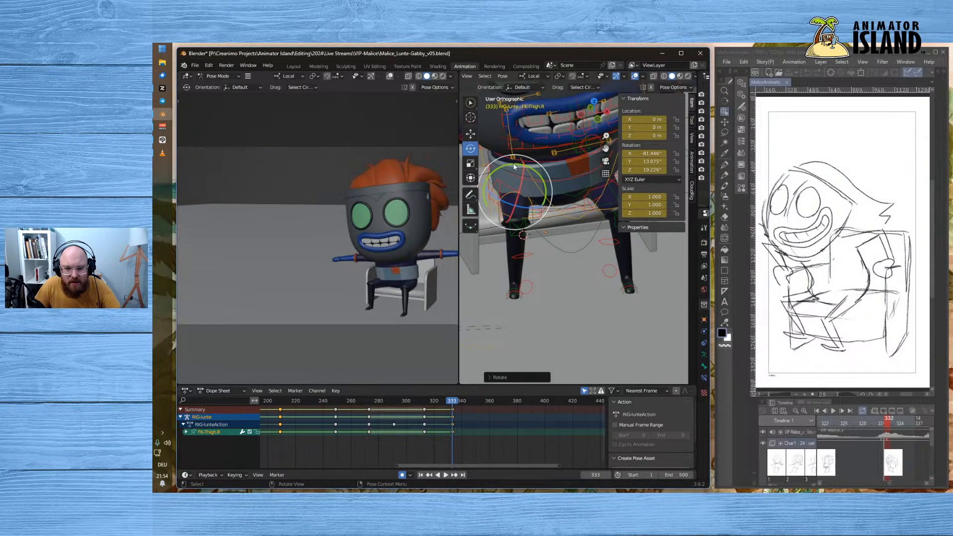
{"action": "key", "text": "r"}
{"action": "key", "text": "y"}
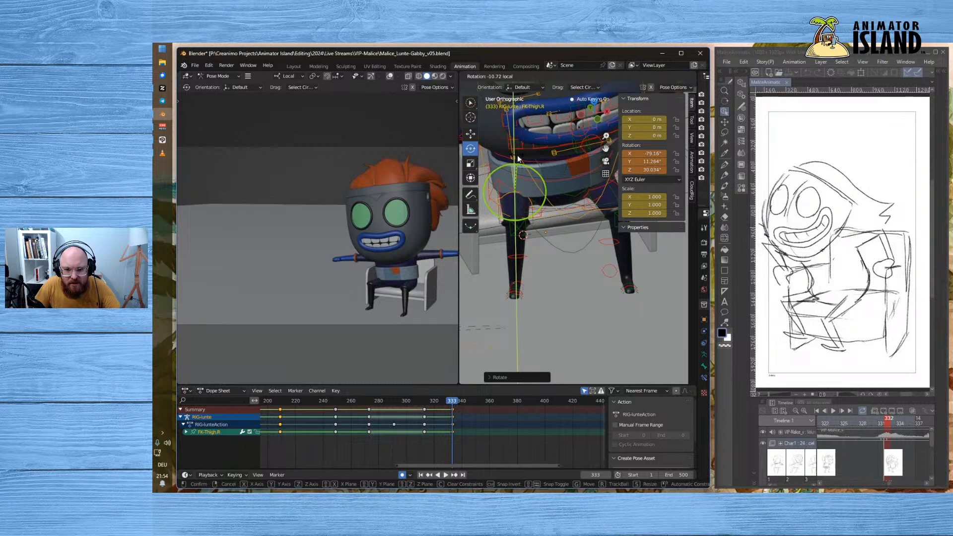
{"action": "left_click", "coordinate": [518, 155]}
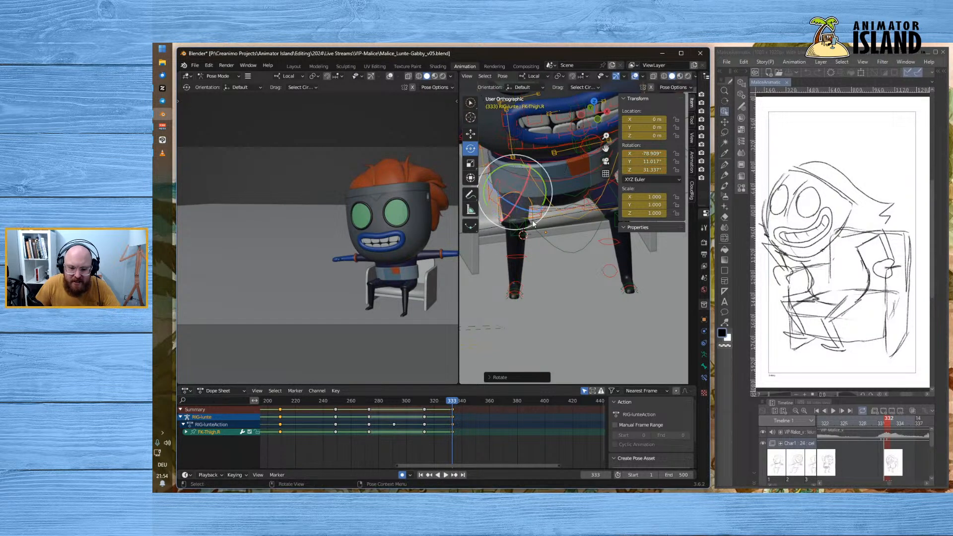
- Add the right shin's FK control to the thigh selection and clear all transforms on both
{"action": "left_click", "coordinate": [523, 257]}
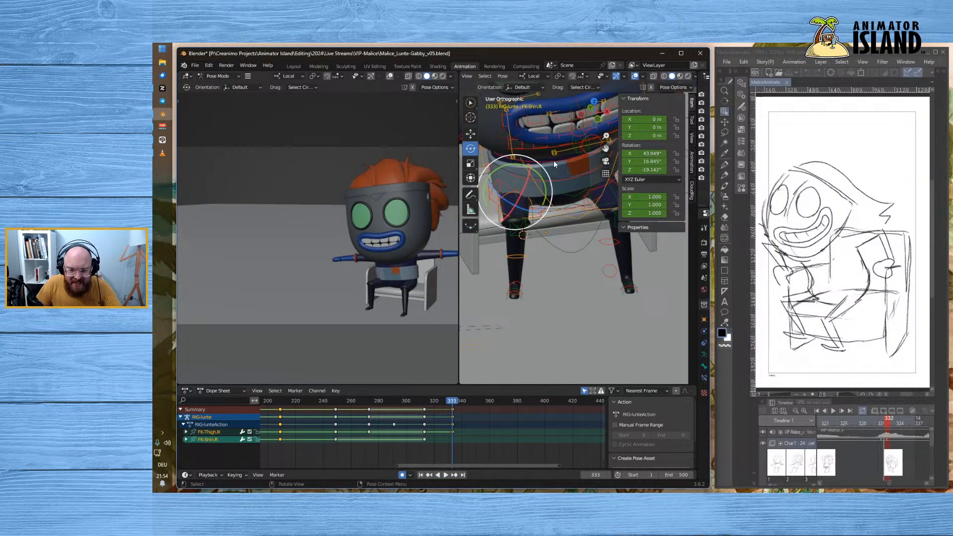
{"action": "left_click", "coordinate": [528, 66]}
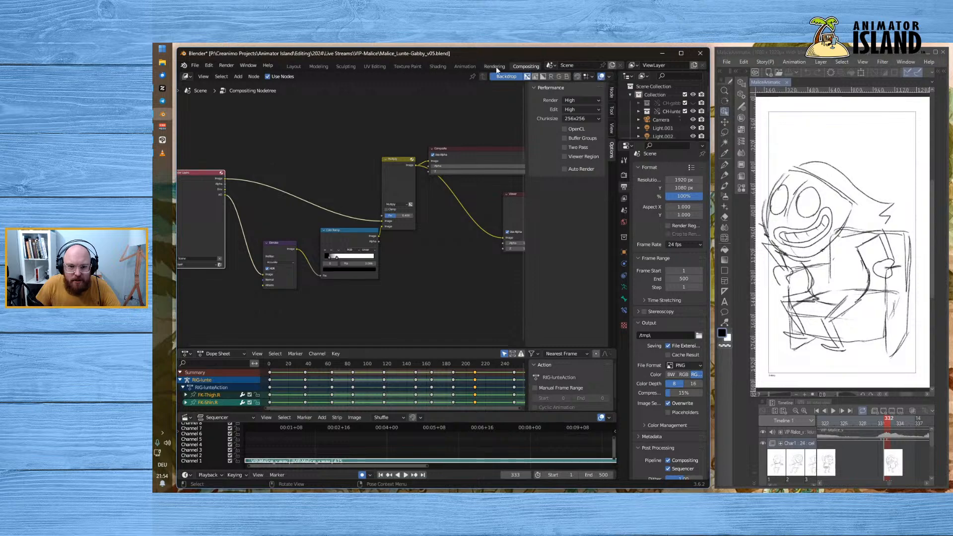
{"action": "left_click", "coordinate": [462, 66]}
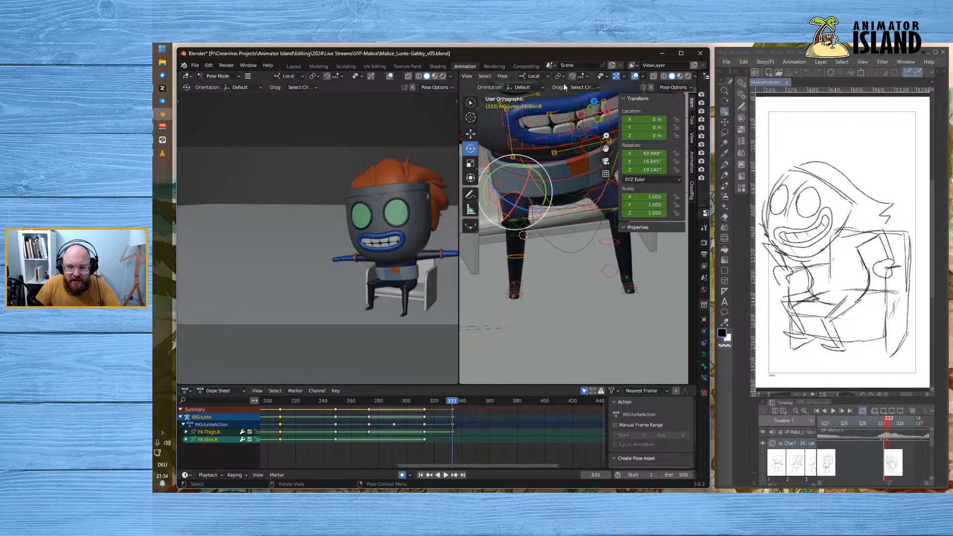
{"action": "left_click", "coordinate": [533, 76]}
{"action": "left_click", "coordinate": [532, 77]}
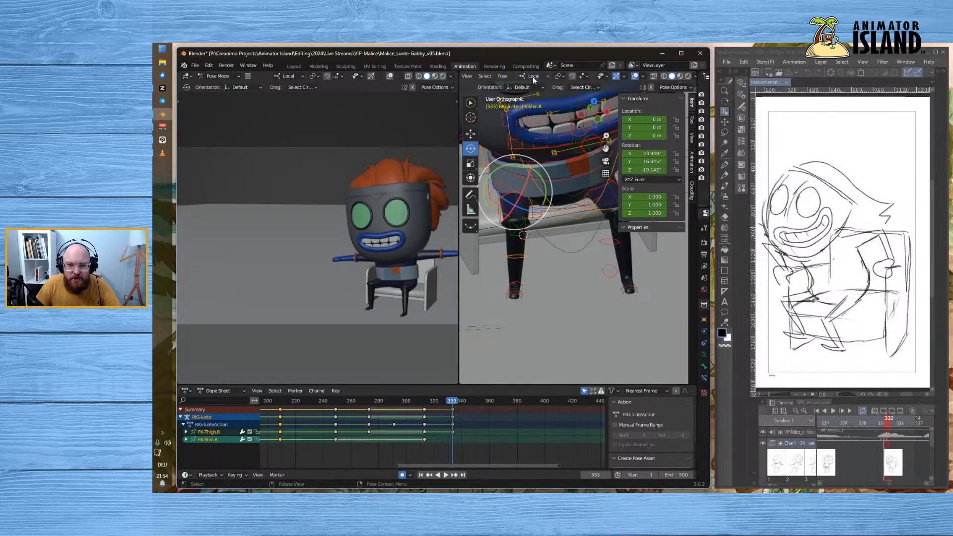
{"action": "left_click", "coordinate": [503, 76]}
{"action": "mouse_move", "coordinate": [540, 94]}
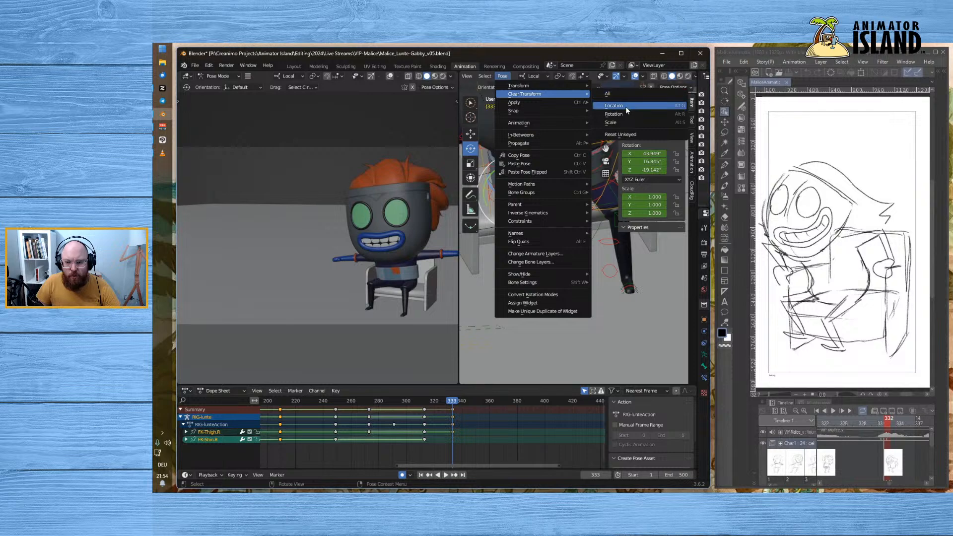
{"action": "left_click", "coordinate": [628, 93]}
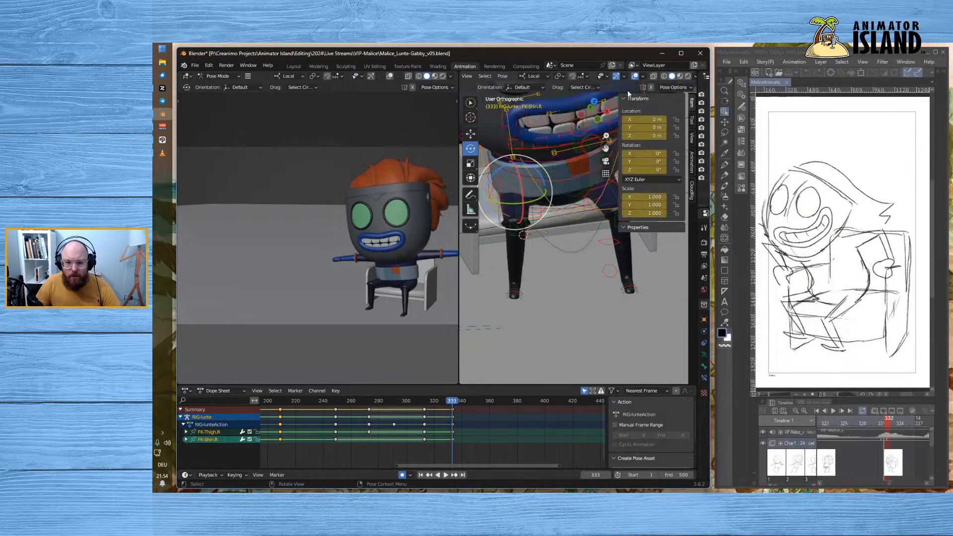
- Select the right thigh's FK control alone and rotate it to about X -90.9°, Y 15.6°, Z -0.25°
{"action": "middle_click_drag", "start_coordinate": [561, 214], "coordinate": [569, 260]}
{"action": "left_click", "coordinate": [655, 77]}
{"action": "left_click", "coordinate": [552, 294]}
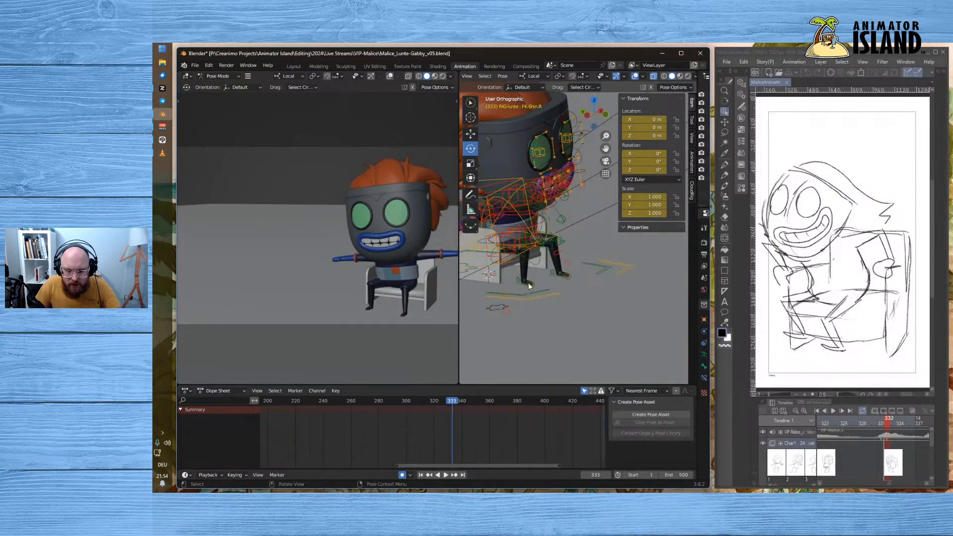
{"action": "left_click", "coordinate": [508, 262]}
{"action": "left_click_drag", "start_coordinate": [524, 233], "coordinate": [475, 176]}
{"action": "middle_click_drag", "start_coordinate": [527, 250], "coordinate": [546, 233]}
{"action": "left_click_drag", "start_coordinate": [533, 193], "coordinate": [529, 159]}
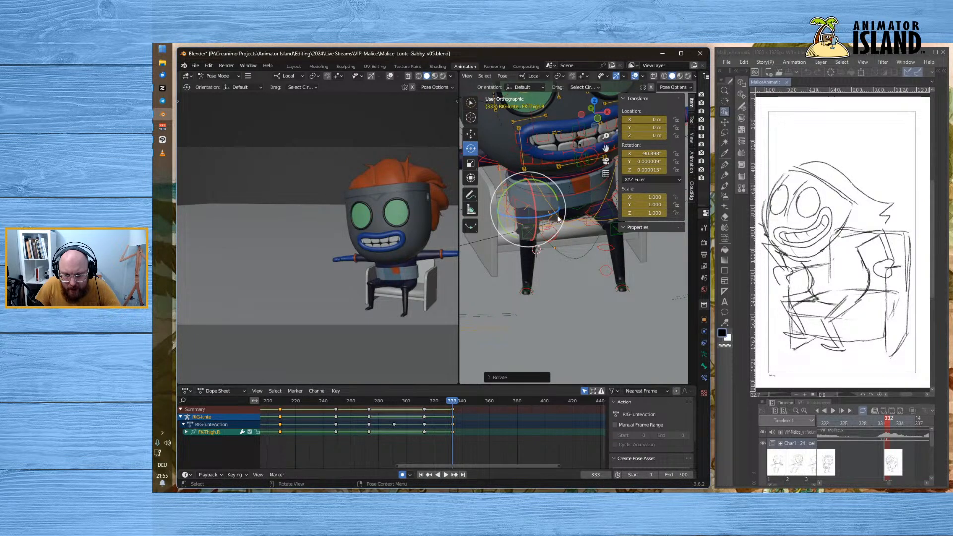
{"action": "left_click_drag", "start_coordinate": [557, 217], "coordinate": [543, 220]}
{"action": "middle_click_drag", "start_coordinate": [531, 208], "coordinate": [532, 240]}
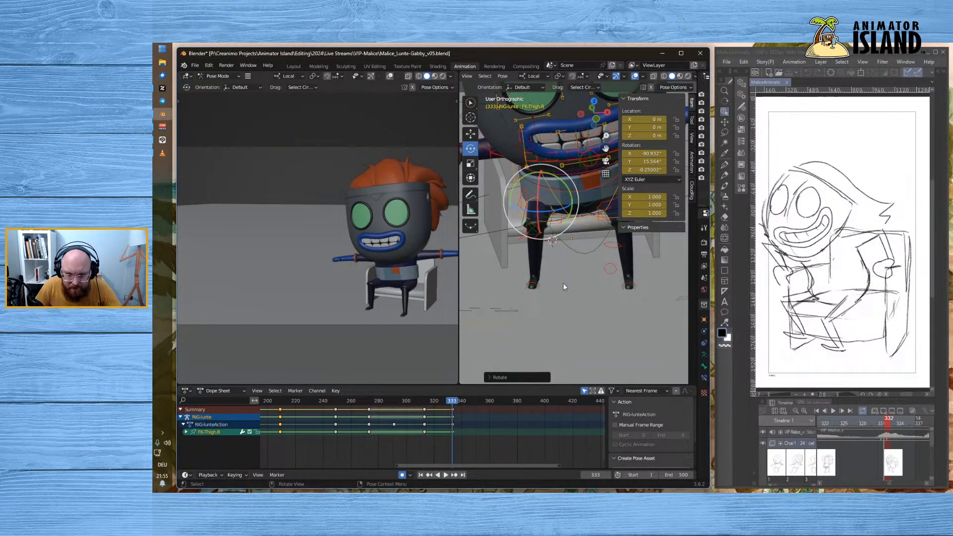
- Select the right shin's FK control and rotate it to about X 90.5° with Y and Z at 0°
{"action": "left_click", "coordinate": [563, 283]}
{"action": "left_click", "coordinate": [534, 236]}
{"action": "left_click_drag", "start_coordinate": [533, 211], "coordinate": [526, 227]}
{"action": "middle_click_drag", "start_coordinate": [542, 232], "coordinate": [555, 315]}
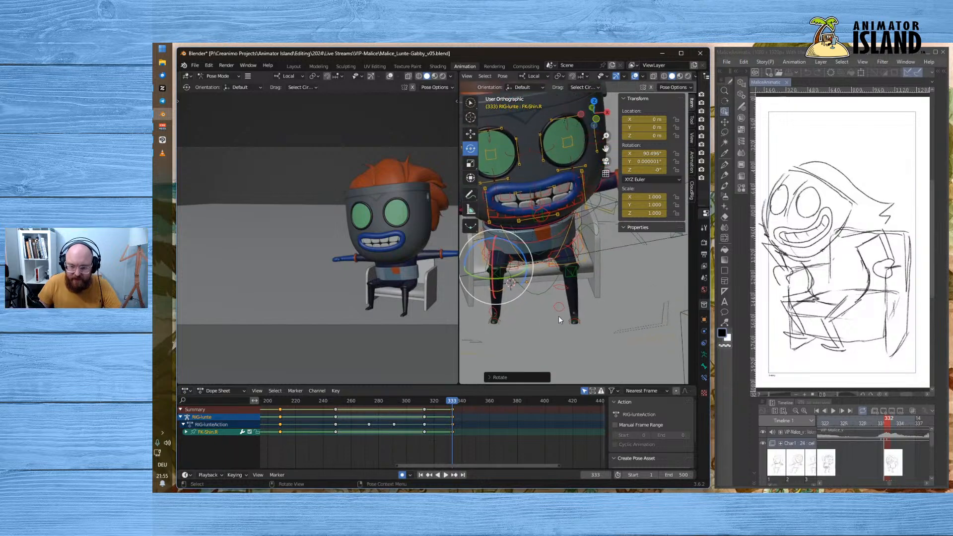
- Rotate the left thigh's FK control to about X -87.9° and set its Y and Z rotations to 0°
{"action": "scroll", "coordinate": [559, 316], "scroll_direction": "up", "scroll_amount": 2}
{"action": "left_click", "coordinate": [571, 263]}
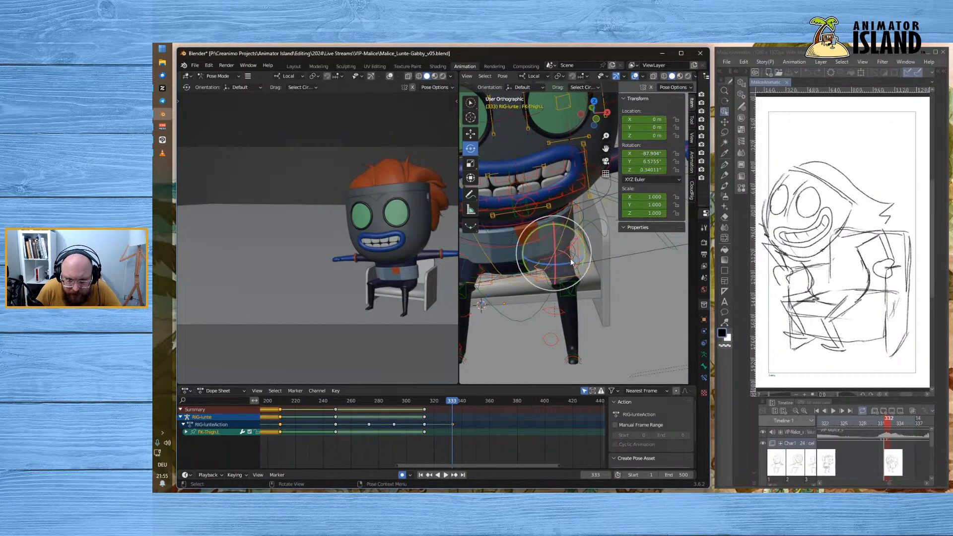
{"action": "left_click_drag", "start_coordinate": [571, 262], "coordinate": [576, 267]}
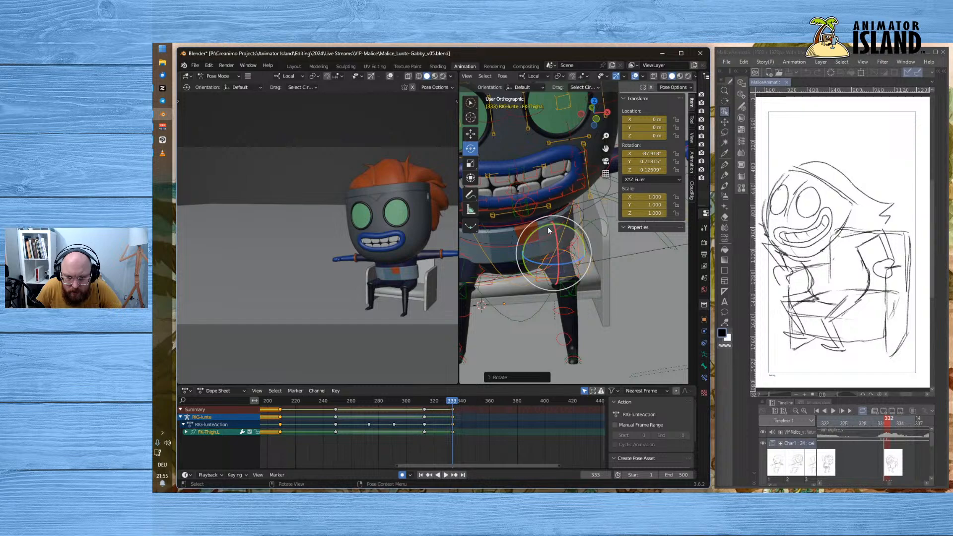
{"action": "left_click_drag", "start_coordinate": [546, 228], "coordinate": [517, 245]}
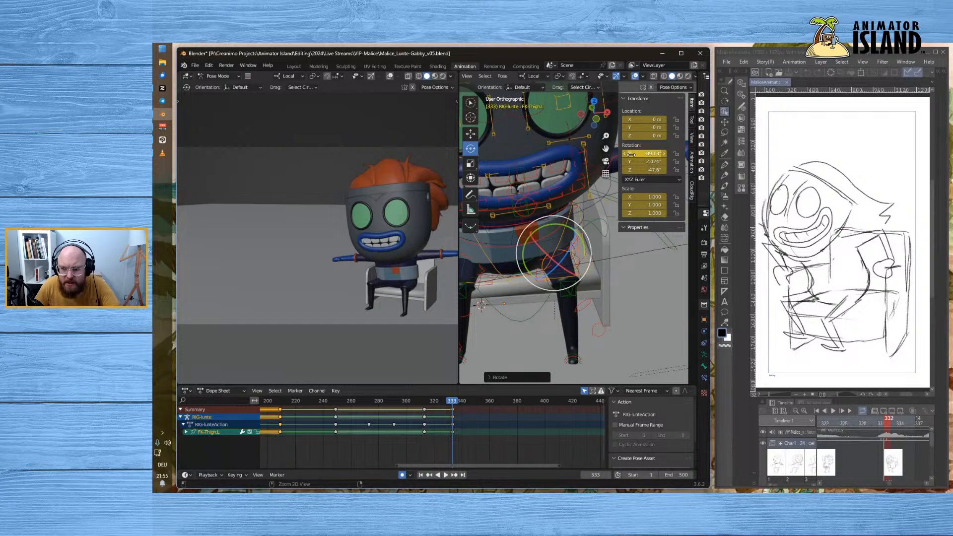
{"action": "key", "text": "ctrl+z"}
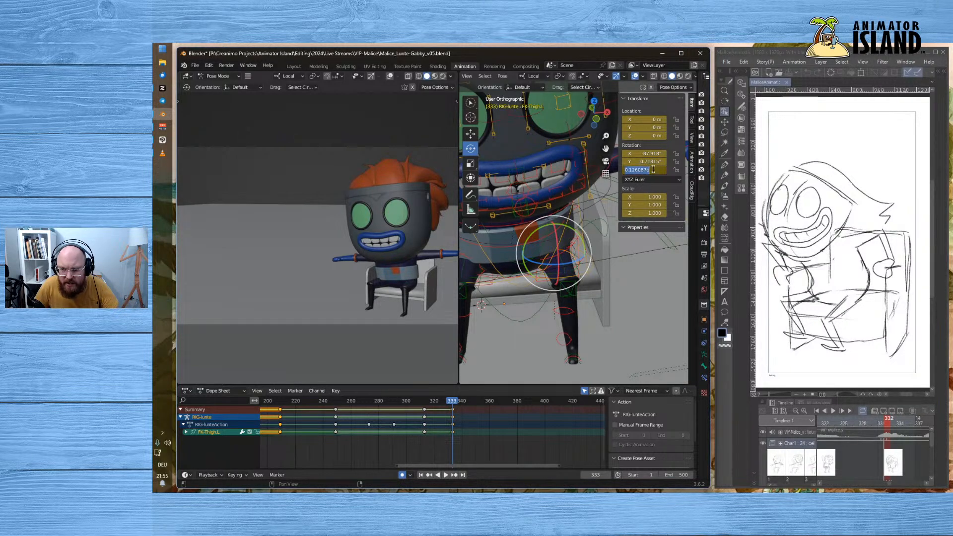
{"action": "type", "text": "0"}
{"action": "key", "text": "Return"}
{"action": "left_click", "coordinate": [654, 161]}
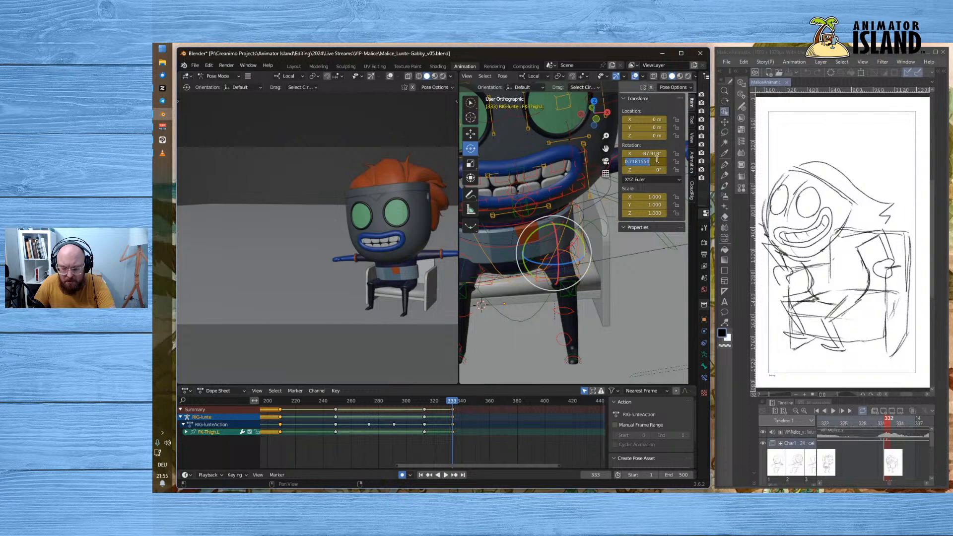
{"action": "type", "text": "0"}
{"action": "key", "text": "Return"}
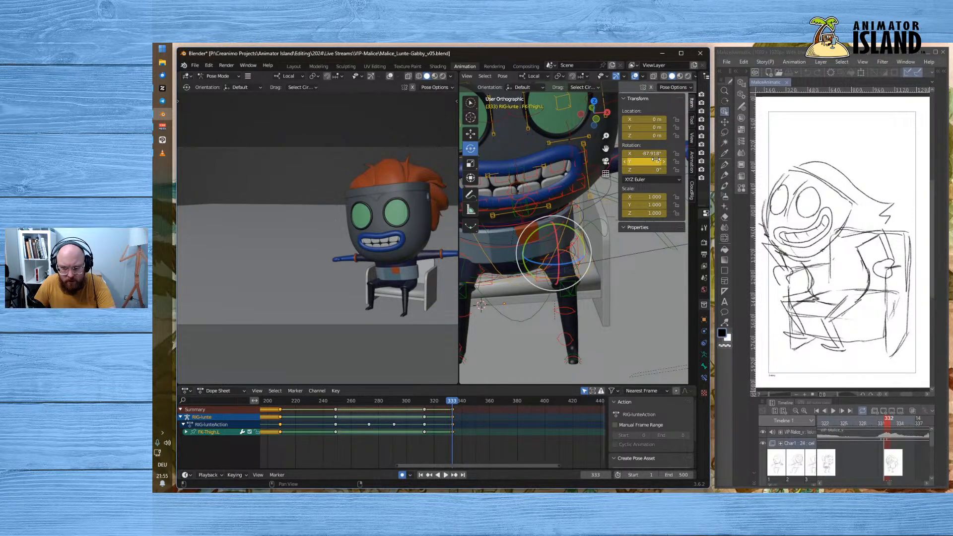
- Select the left shin's FK control and rotate it to about X 69.3°, Y -0.8°, Z -4.5°
{"action": "left_click", "coordinate": [567, 315]}
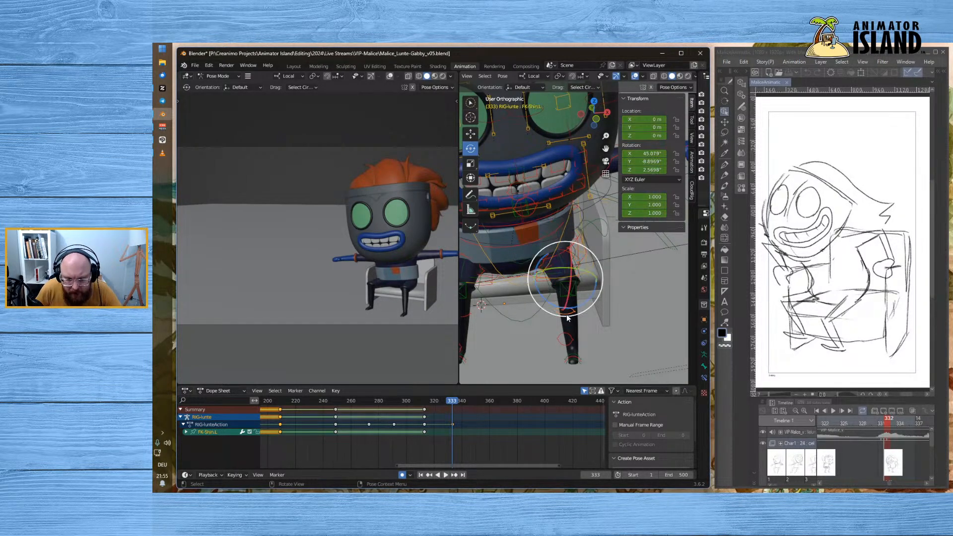
{"action": "left_click_drag", "start_coordinate": [568, 317], "coordinate": [587, 318]}
{"action": "middle_click_drag", "start_coordinate": [587, 318], "coordinate": [513, 328]}
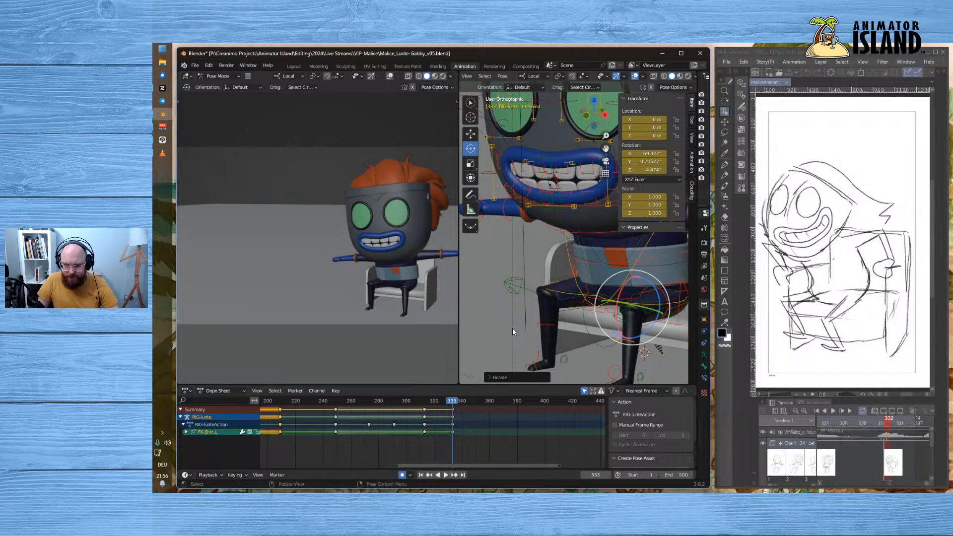
- Select the lowest spine FK control (Spine1) and rotate it to about X 20.1°, Z -6°
{"action": "left_click", "coordinate": [598, 301]}
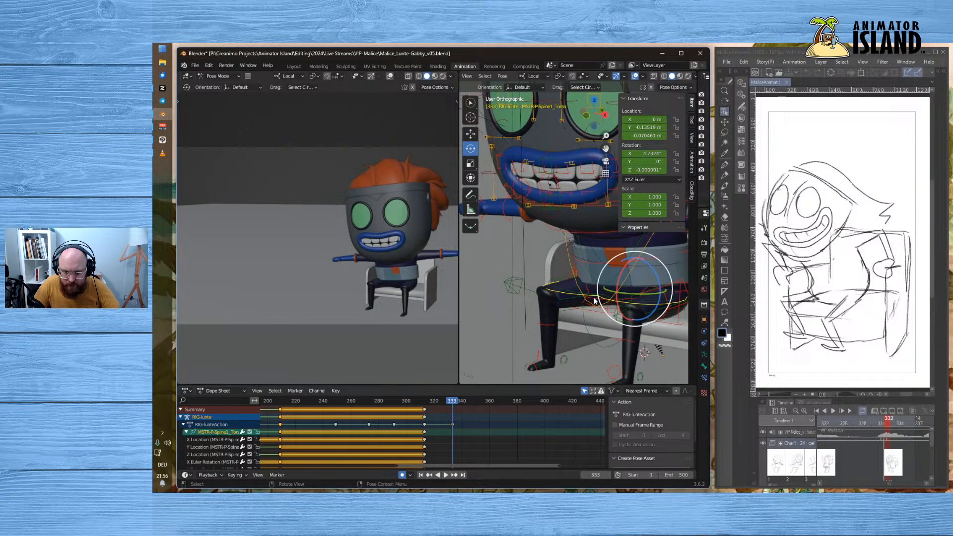
{"action": "left_click", "coordinate": [588, 303]}
{"action": "left_click_drag", "start_coordinate": [618, 273], "coordinate": [620, 261]}
{"action": "middle_click_drag", "start_coordinate": [620, 262], "coordinate": [606, 276]}
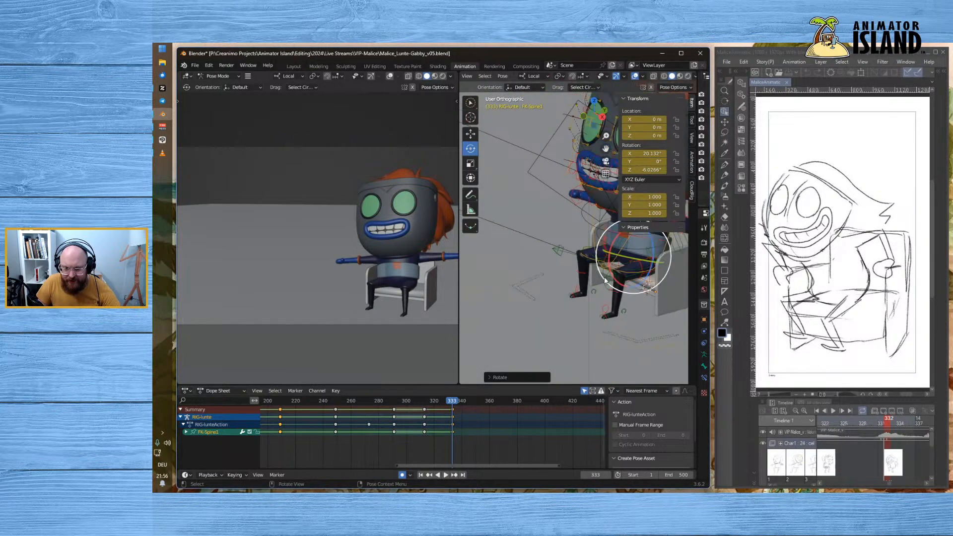
- Select the middle spine FK control (Spine2) and bend it to about X -34.6°
{"action": "left_click", "coordinate": [612, 228]}
{"action": "left_click_drag", "start_coordinate": [615, 221], "coordinate": [613, 244]}
{"action": "middle_click_drag", "start_coordinate": [613, 244], "coordinate": [534, 281]}
{"action": "scroll", "coordinate": [533, 281], "scroll_direction": "up", "scroll_amount": 1}
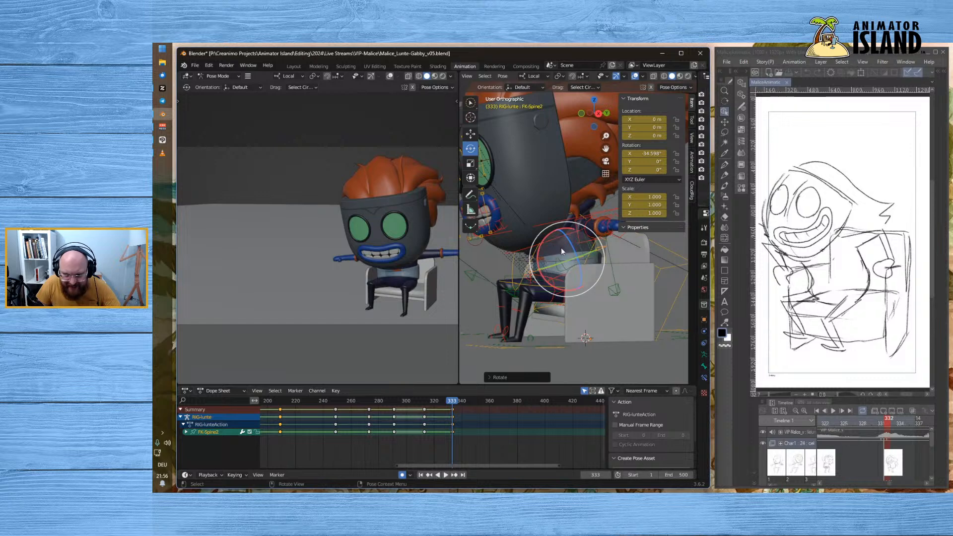
- Try rotating the upper spine FK control (Spine3) freely and around its local X axis, to about X -0.01°
{"action": "left_click", "coordinate": [502, 326]}
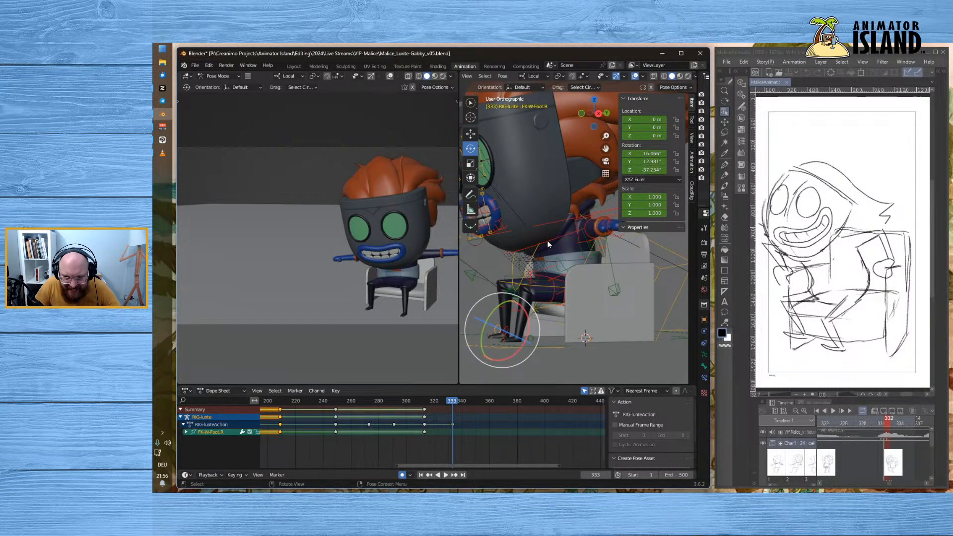
{"action": "left_click", "coordinate": [547, 240]}
{"action": "left_click_drag", "start_coordinate": [526, 229], "coordinate": [529, 233]}
{"action": "key", "text": "r"}
{"action": "key", "text": "r"}
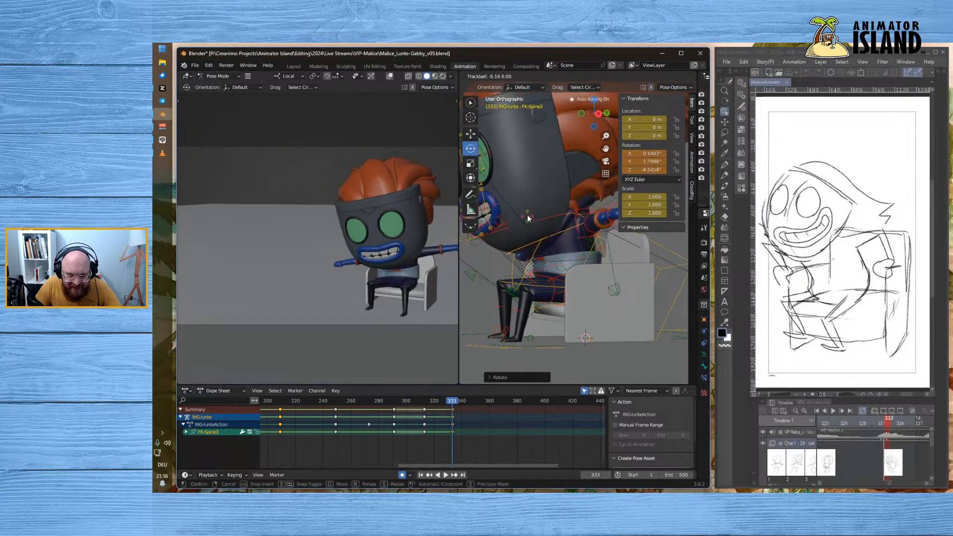
{"action": "key", "text": "Escape"}
{"action": "key", "text": "r"}
{"action": "key", "text": "x"}
{"action": "key", "text": "x"}
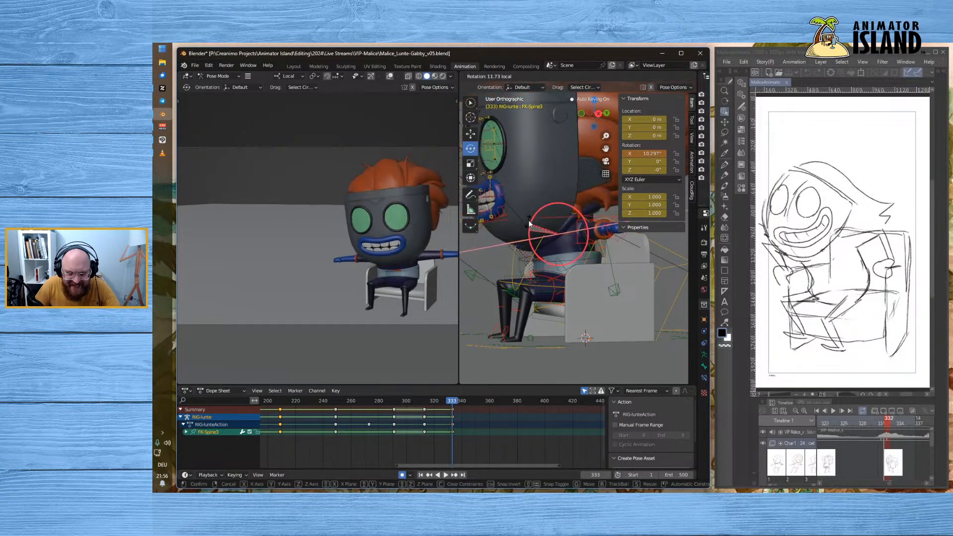
{"action": "left_click", "coordinate": [525, 239]}
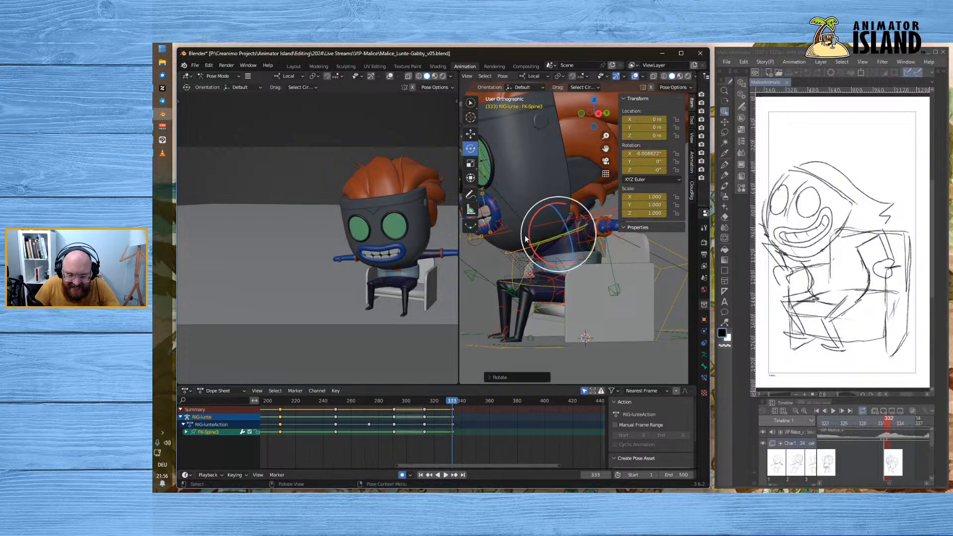
- Move the middle spine FK control (Spine2) to about Y 0.016 m, Z -0.011 m and rotate it to about X -36.1°
{"action": "left_click", "coordinate": [539, 266]}
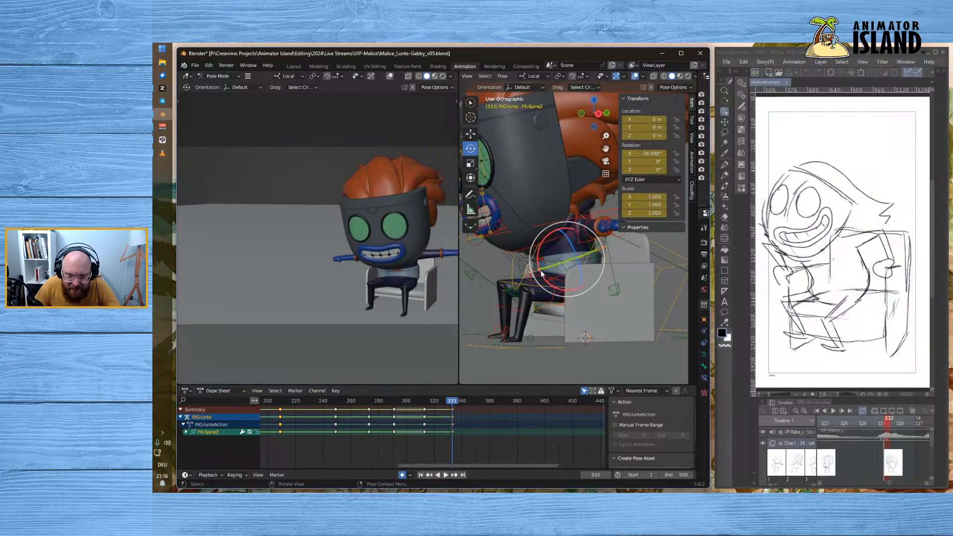
{"action": "left_click", "coordinate": [470, 134]}
{"action": "left_click_drag", "start_coordinate": [559, 237], "coordinate": [555, 230]}
{"action": "left_click", "coordinate": [471, 149]}
{"action": "left_click_drag", "start_coordinate": [545, 229], "coordinate": [541, 227]}
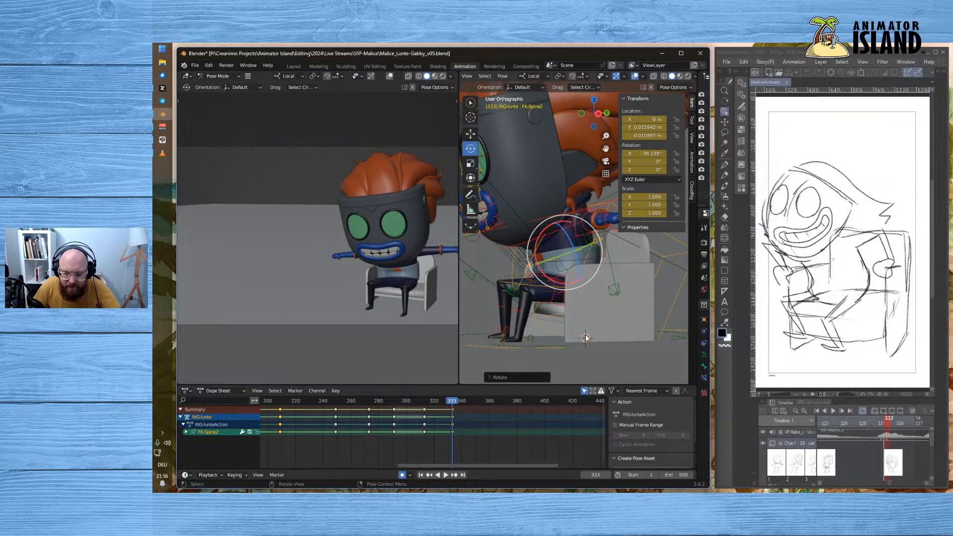
- Switch to the storyboard animatic and scrub and play it from before frame 331 onward to review the upcoming poses and timing
{"action": "left_click", "coordinate": [846, 423]}
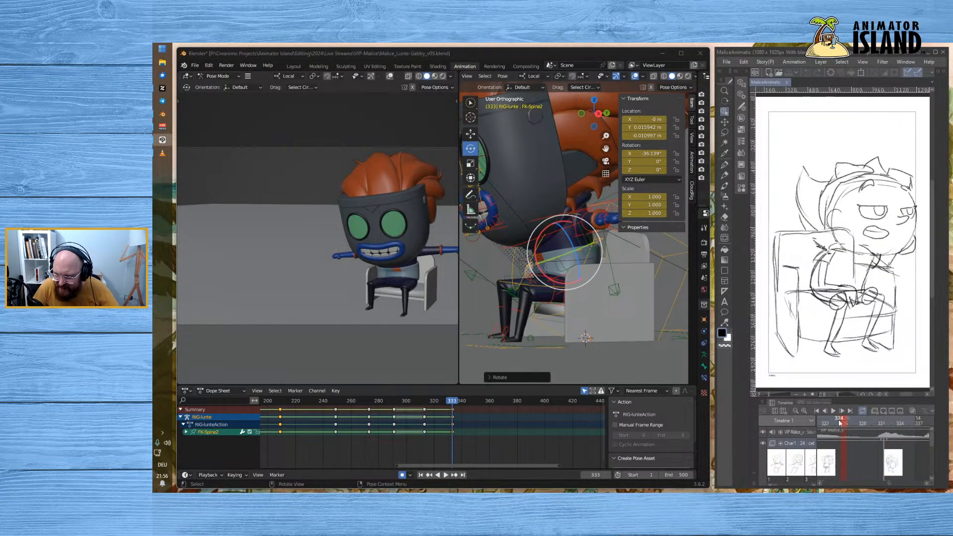
{"action": "left_click", "coordinate": [834, 412]}
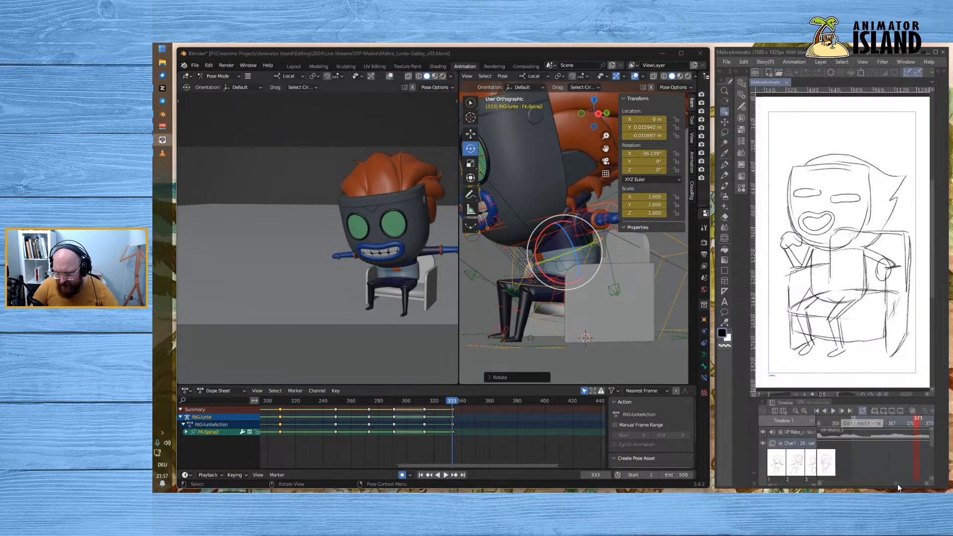
{"action": "left_click_drag", "start_coordinate": [896, 483], "coordinate": [892, 482]}
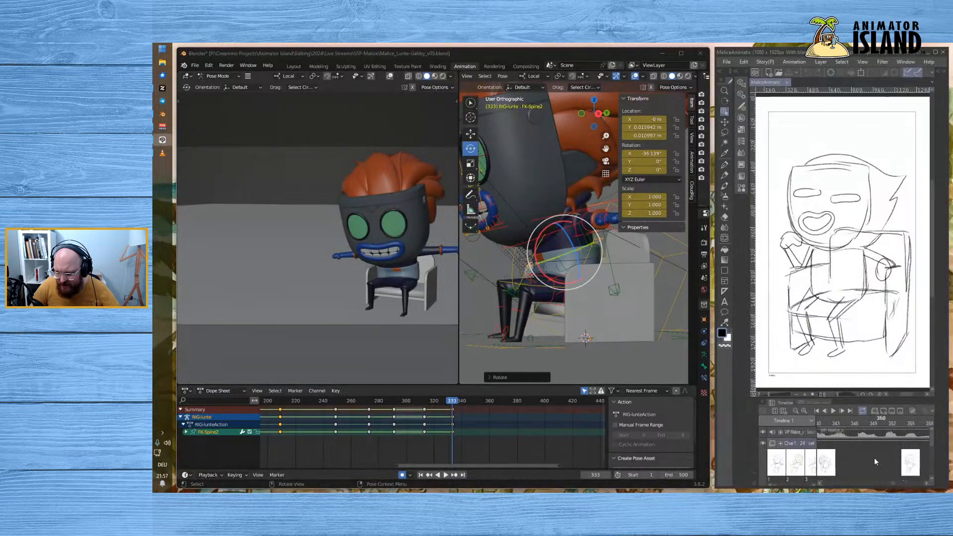
{"action": "left_click", "coordinate": [842, 423]}
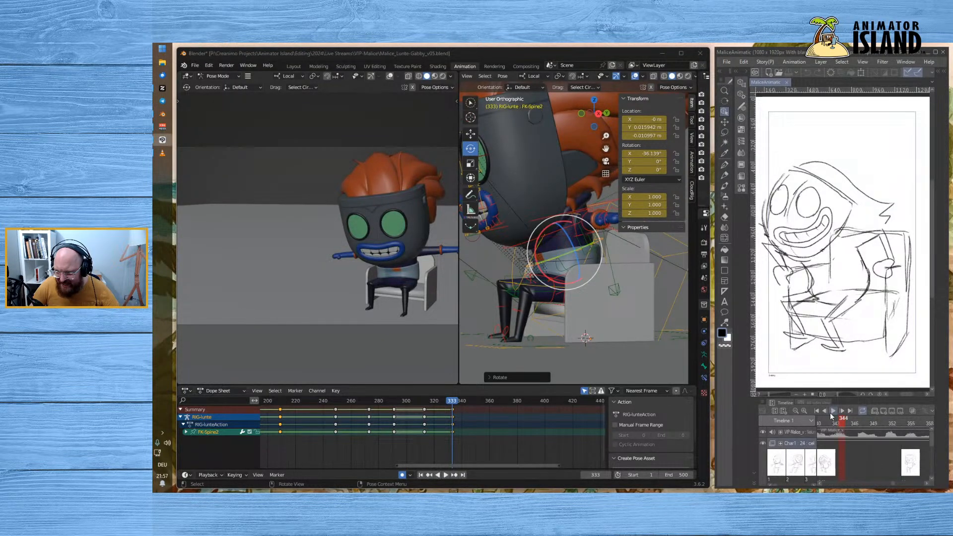
{"action": "left_click_drag", "start_coordinate": [893, 482], "coordinate": [888, 482]}
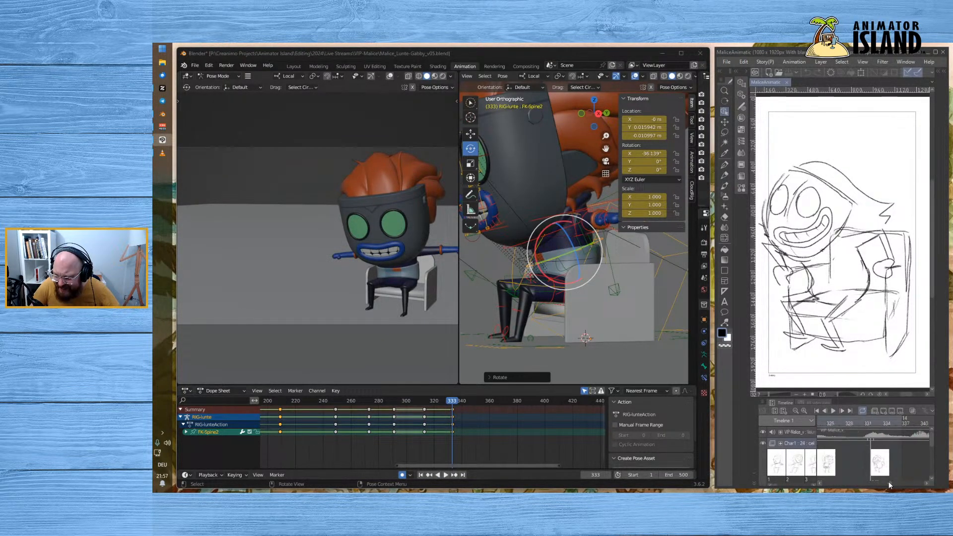
{"action": "left_click", "coordinate": [845, 421]}
{"action": "left_click", "coordinate": [834, 410]}
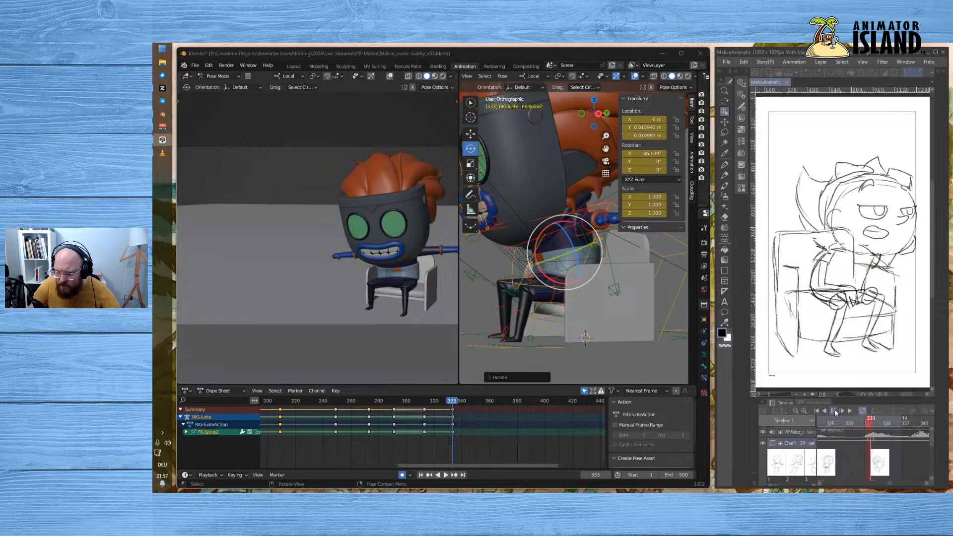
{"action": "left_click", "coordinate": [835, 410]}
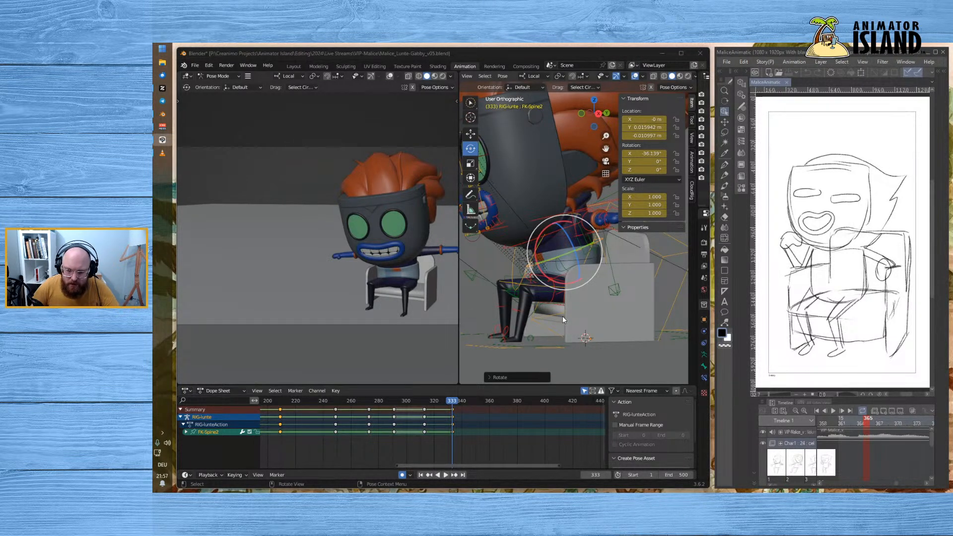
- Switch back to Blender and check the animation around frame 333, ending on frame 333
{"action": "left_click_drag", "start_coordinate": [450, 399], "coordinate": [453, 402]}
{"action": "key", "text": "i"}
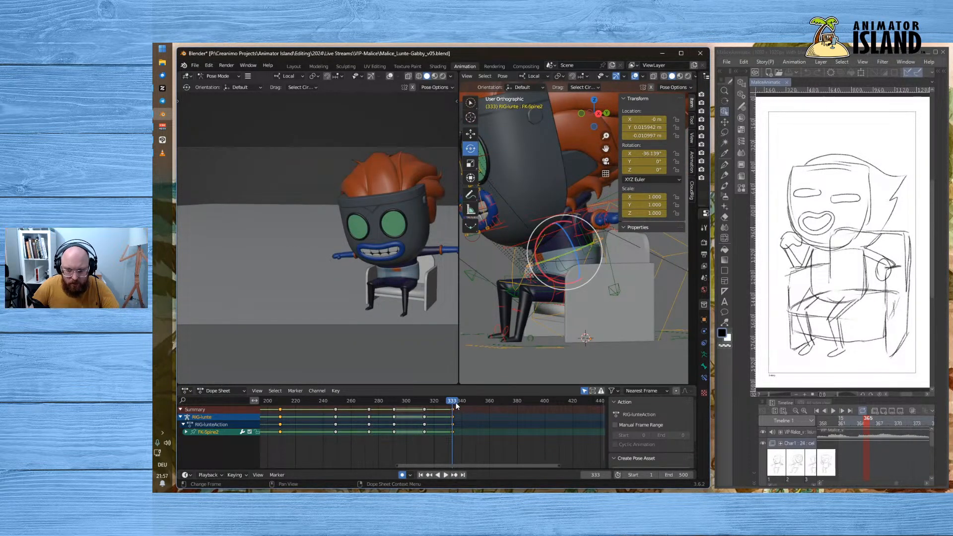
{"action": "key", "text": "space"}
{"action": "key", "text": "Escape"}
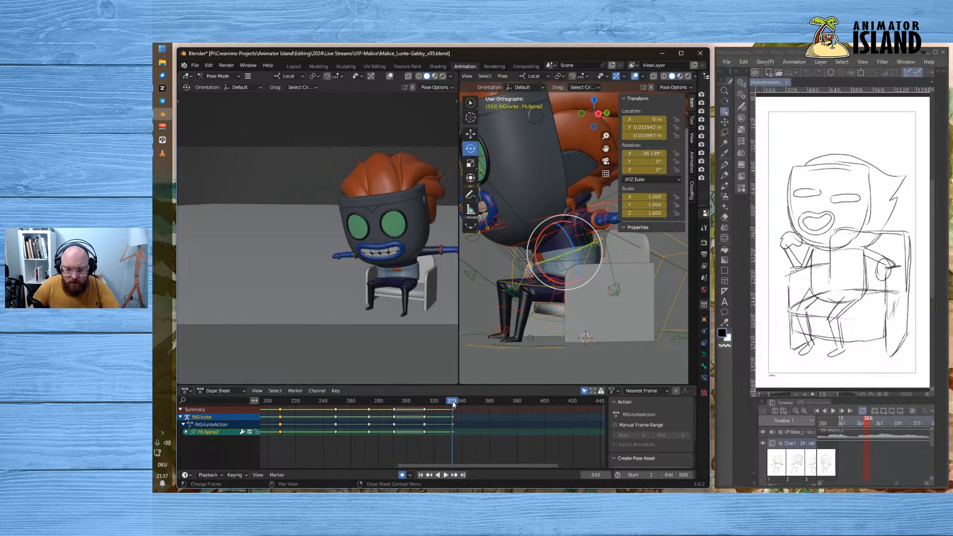
{"action": "left_click_drag", "start_coordinate": [438, 401], "coordinate": [452, 401]}
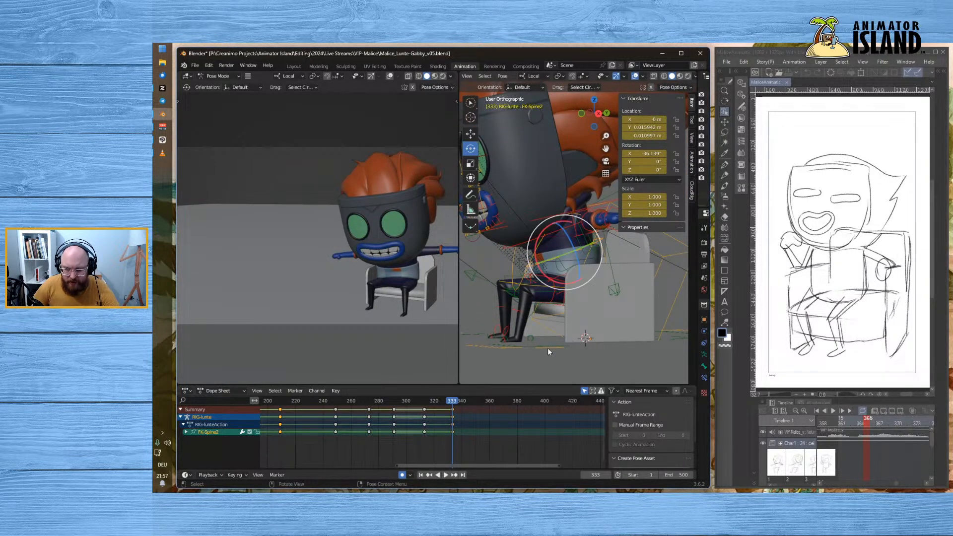
- Return the animatic to frame 351 and rotate the character's Spine3 FK control to about X 20°, Y -4.1°, Z 11.1°
{"action": "left_click_drag", "start_coordinate": [864, 421], "coordinate": [824, 427]}
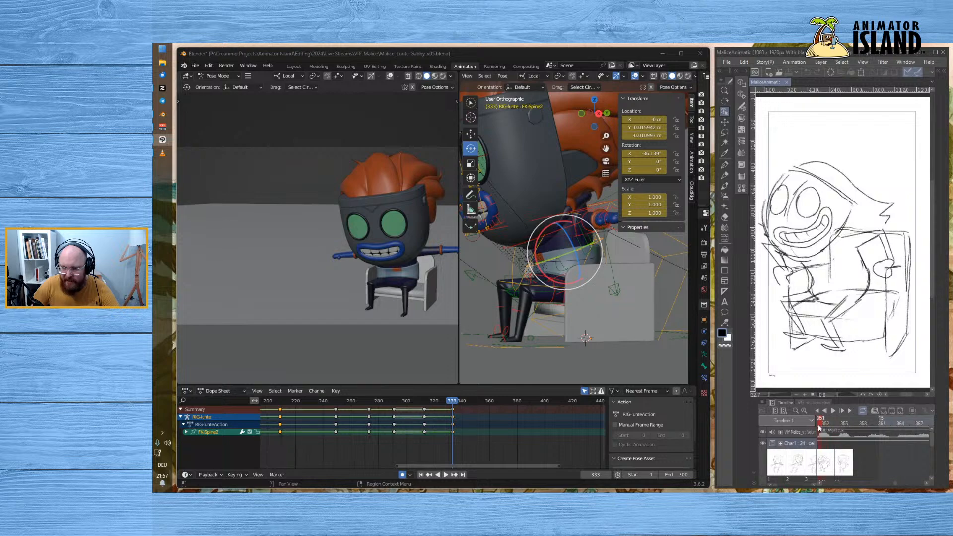
{"action": "left_click", "coordinate": [507, 246]}
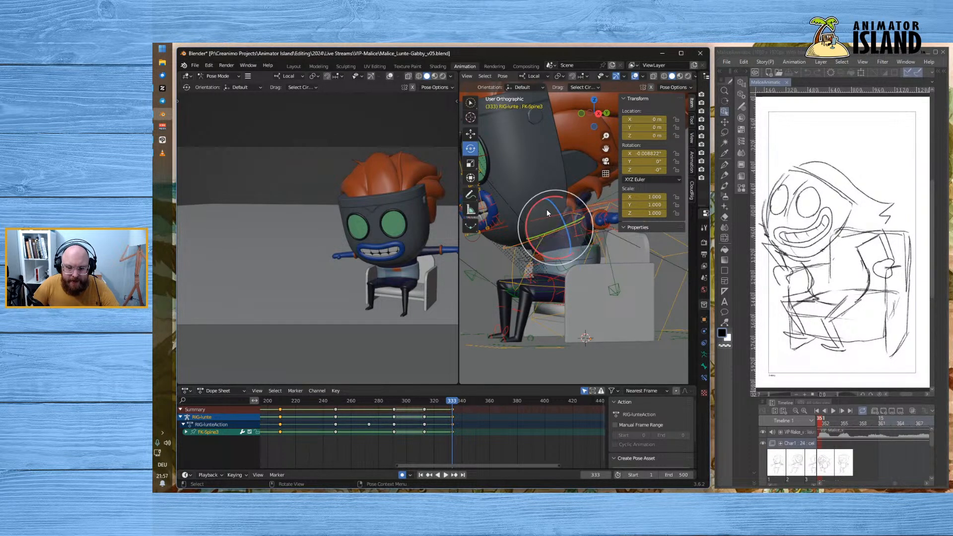
{"action": "left_click_drag", "start_coordinate": [533, 210], "coordinate": [568, 206]}
{"action": "mouse_move", "coordinate": [520, 268]}
{"action": "middle_mouse_down"}
{"action": "mouse_move", "coordinate": [597, 258]}
{"action": "mouse_move", "coordinate": [510, 269]}
{"action": "middle_mouse_up"}
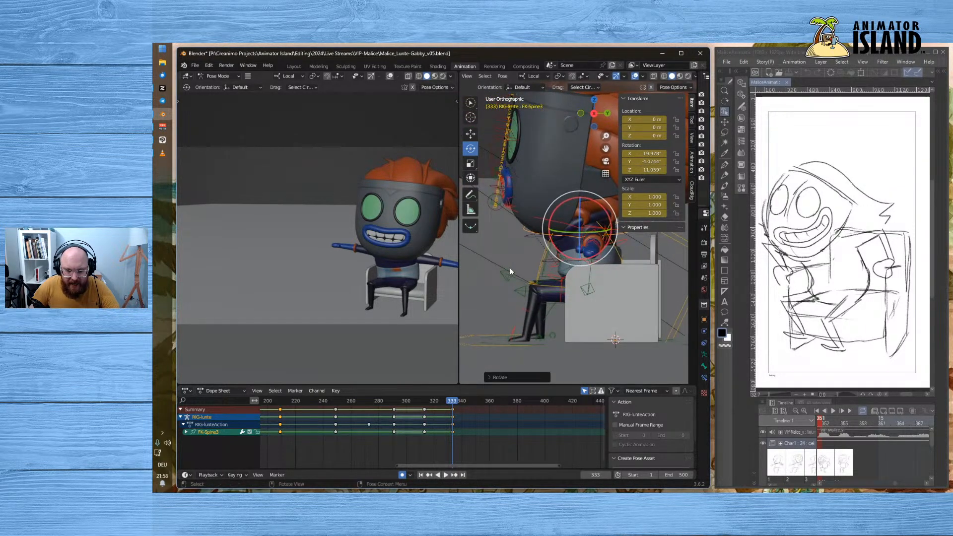
- Show the CloudRig settings, enlarge the character in the camera view, and widen the working view and settings until the FK/IK switch names are readable
{"action": "left_click", "coordinate": [693, 195]}
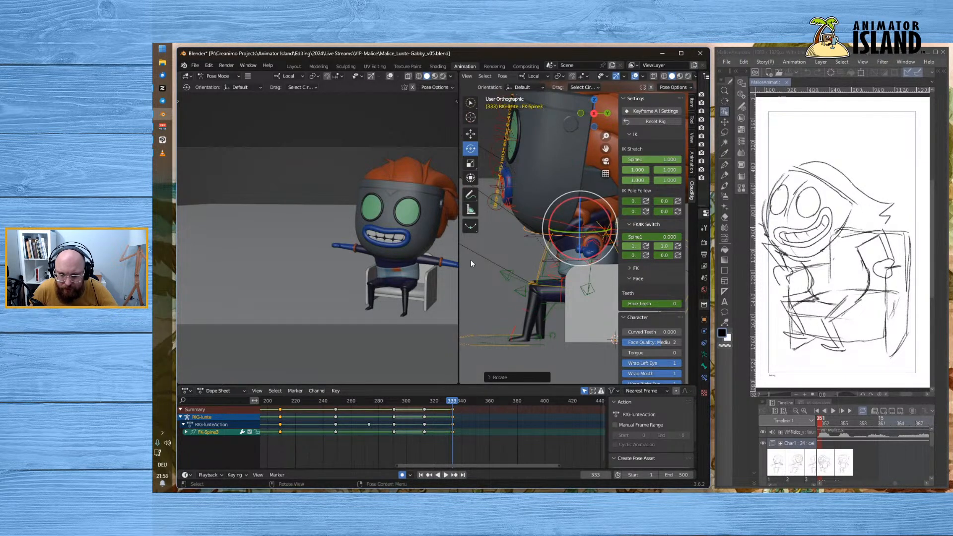
{"action": "middle_click_drag", "start_coordinate": [347, 243], "coordinate": [220, 239], "text": "shift"}
{"action": "scroll", "coordinate": [339, 244], "scroll_direction": "up", "scroll_amount": 2}
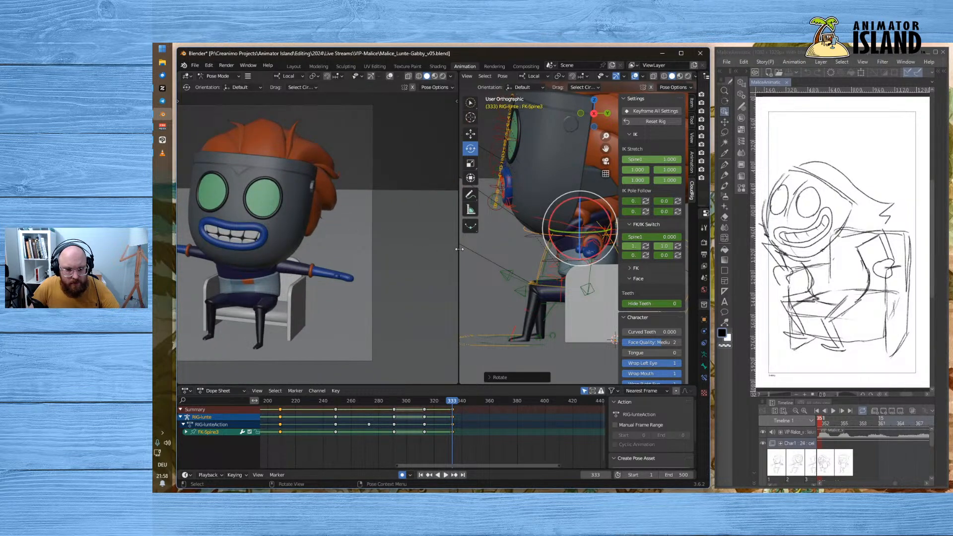
{"action": "left_click_drag", "start_coordinate": [459, 249], "coordinate": [346, 249]}
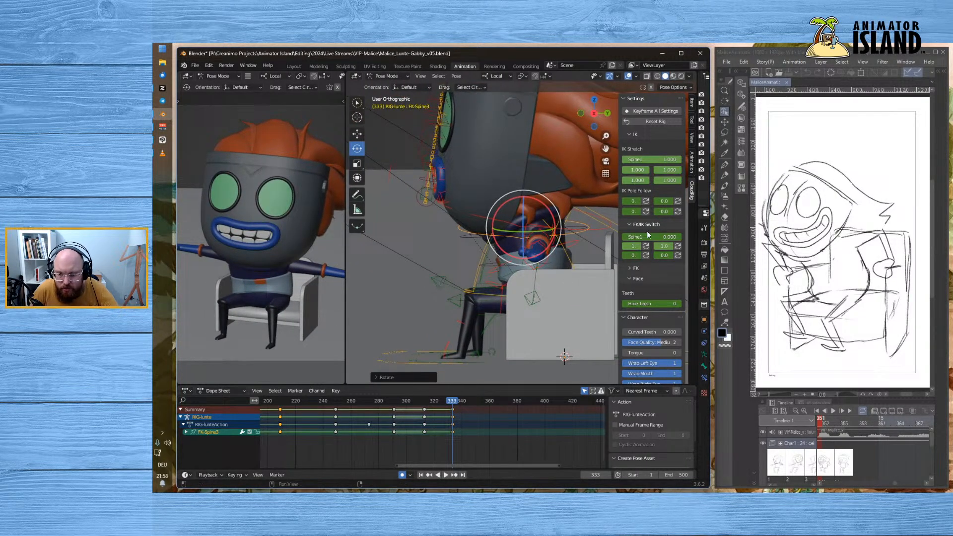
{"action": "left_click_drag", "start_coordinate": [620, 240], "coordinate": [460, 247]}
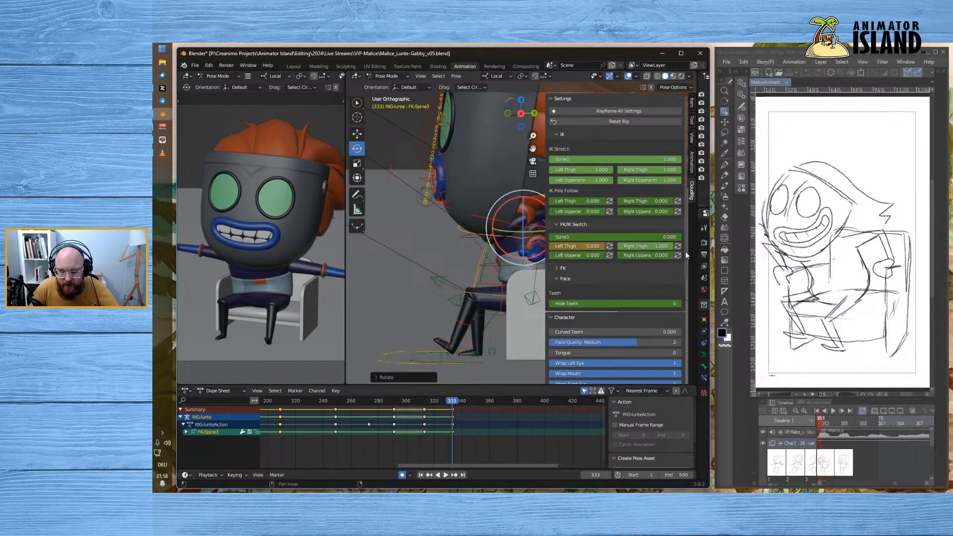
- Set the right thigh's FK/IK switch to 0.000 so the leg uses FK
{"action": "left_click_drag", "start_coordinate": [644, 247], "coordinate": [378, 243]}
{"action": "scroll", "coordinate": [444, 287], "scroll_direction": "down", "scroll_amount": 2}
{"action": "middle_click_drag", "start_coordinate": [444, 287], "coordinate": [531, 304]}
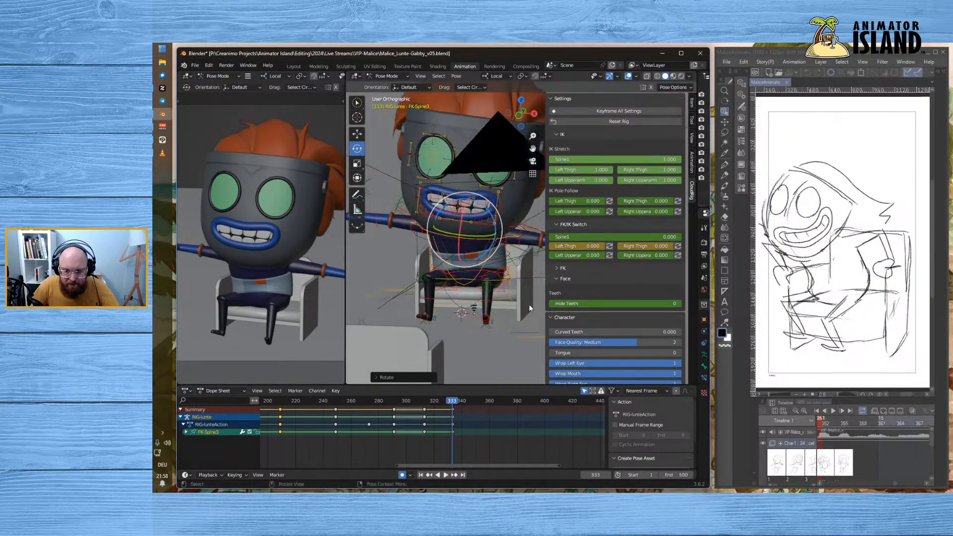
- Raise the character's torso master control about 0.06 m along its local Y axis
{"action": "left_click", "coordinate": [483, 270]}
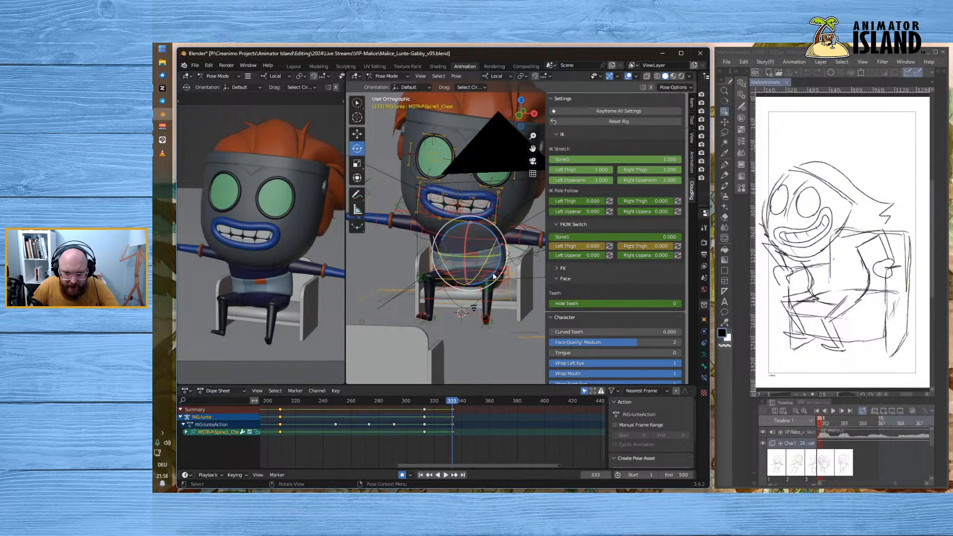
{"action": "left_click", "coordinate": [484, 270]}
{"action": "middle_click_drag", "start_coordinate": [438, 270], "coordinate": [395, 259]}
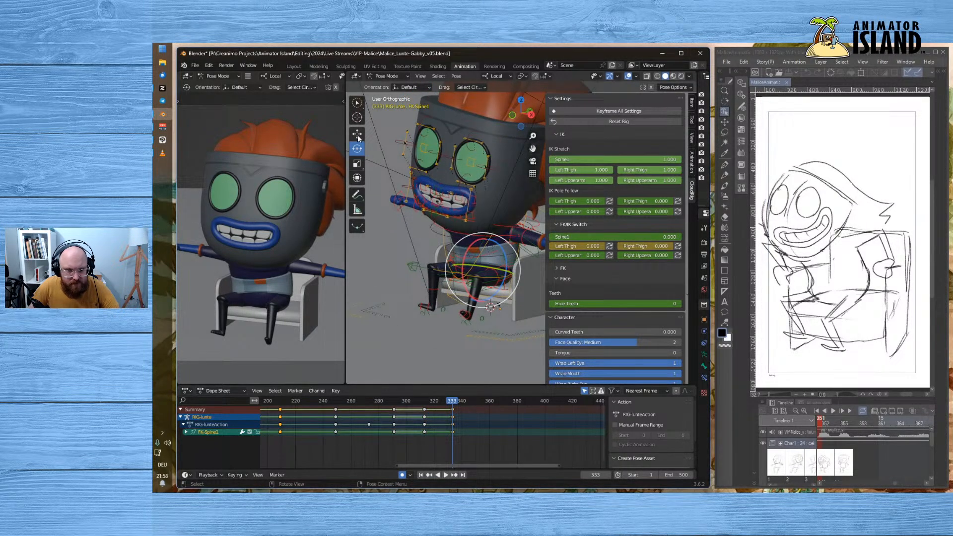
{"action": "left_click", "coordinate": [357, 134]}
{"action": "mouse_move", "coordinate": [489, 241]}
{"action": "left_mouse_down"}
{"action": "mouse_move", "coordinate": [495, 186]}
{"action": "mouse_move", "coordinate": [503, 253]}
{"action": "left_mouse_up"}
{"action": "middle_click_drag", "start_coordinate": [503, 253], "coordinate": [516, 293]}
{"action": "left_click", "coordinate": [481, 281]}
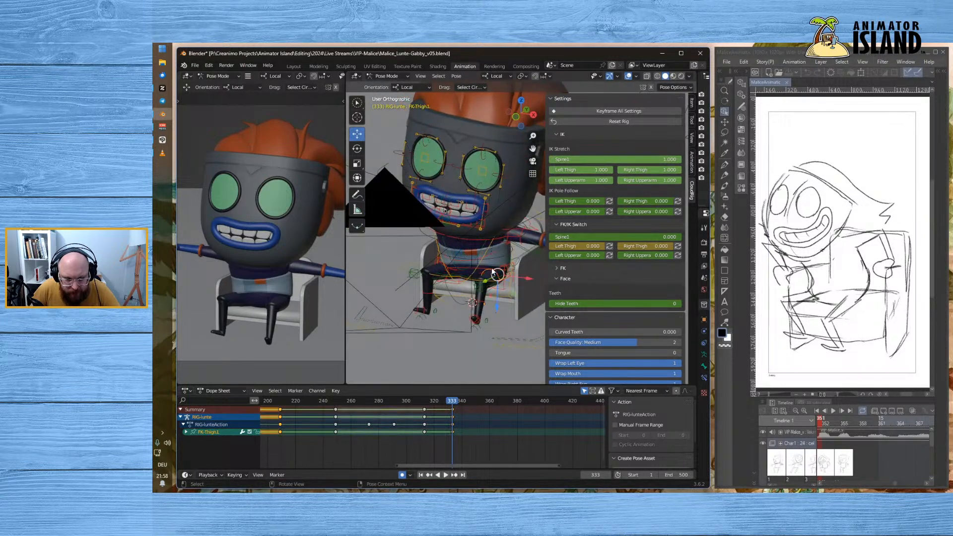
{"action": "left_click", "coordinate": [470, 282]}
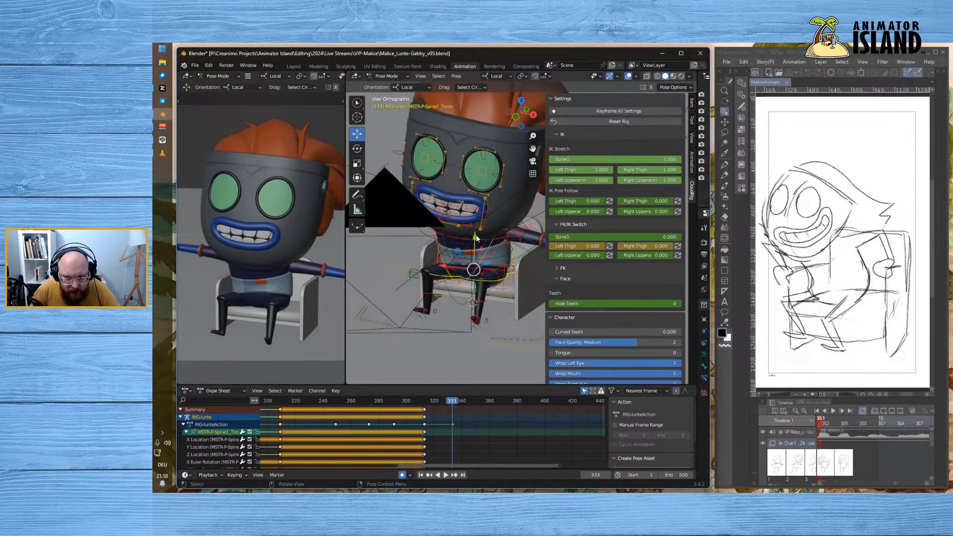
{"action": "left_click_drag", "start_coordinate": [476, 239], "coordinate": [475, 224]}
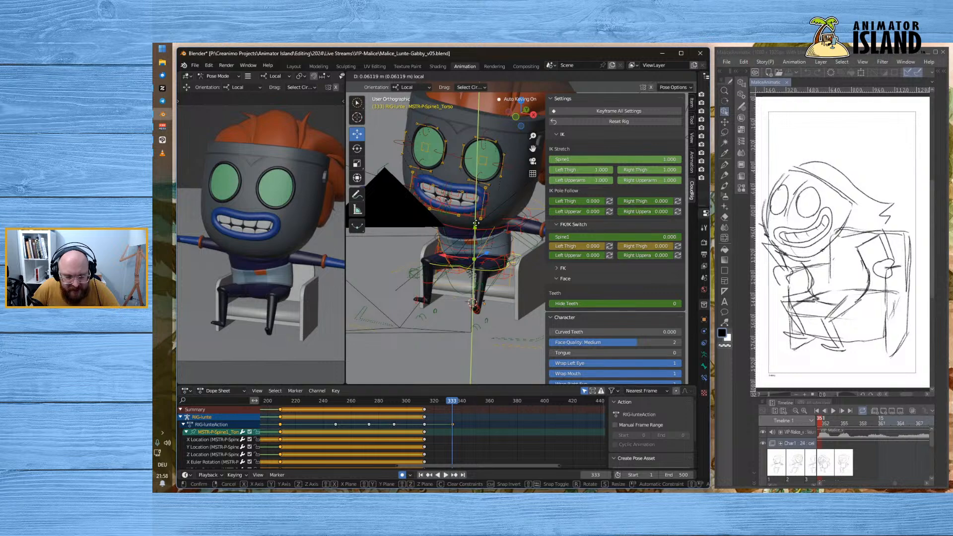
{"action": "left_click", "coordinate": [475, 226]}
- Rotate the right thigh's FK control slightly so the leg swings forward on the bench
{"action": "middle_click_drag", "start_coordinate": [499, 281], "coordinate": [474, 276]}
{"action": "left_click", "coordinate": [462, 260]}
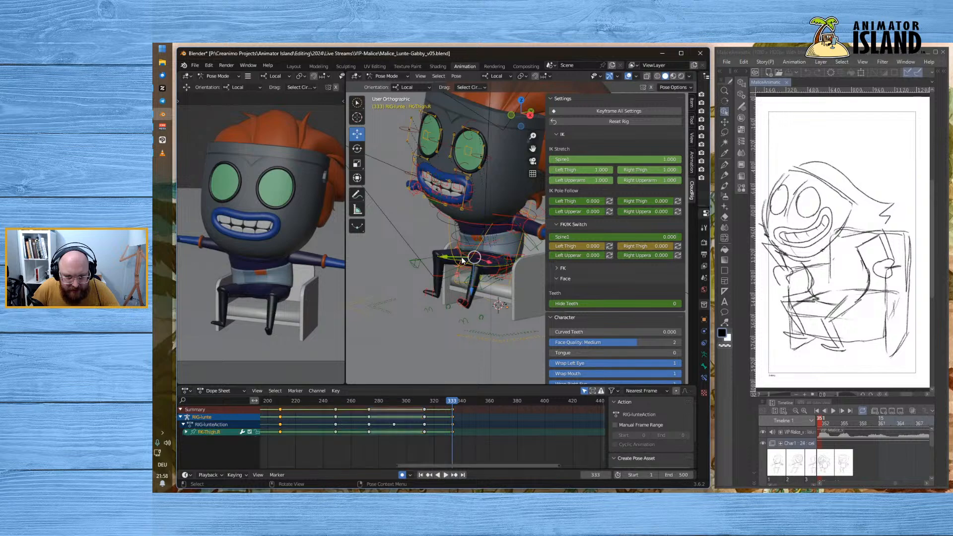
{"action": "left_click", "coordinate": [357, 149]}
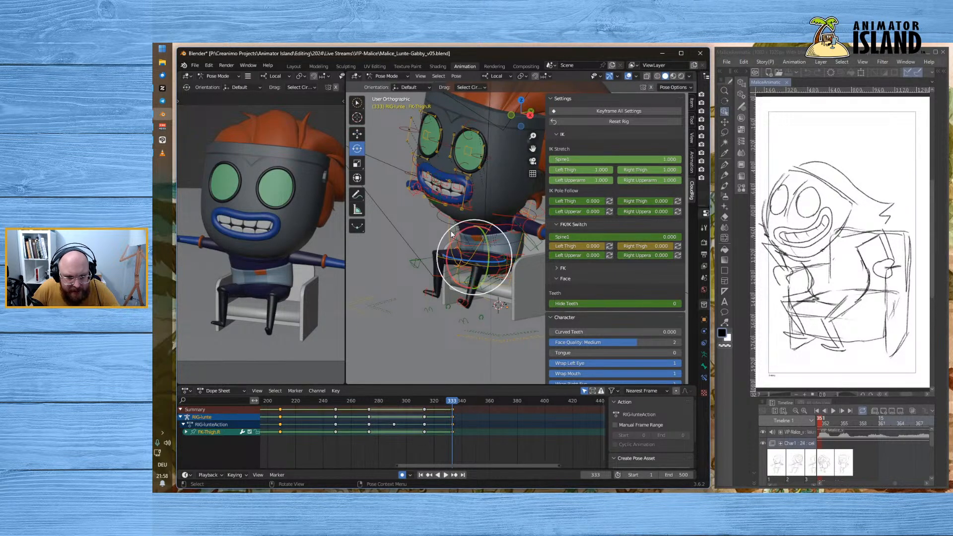
{"action": "left_click_drag", "start_coordinate": [465, 228], "coordinate": [469, 221]}
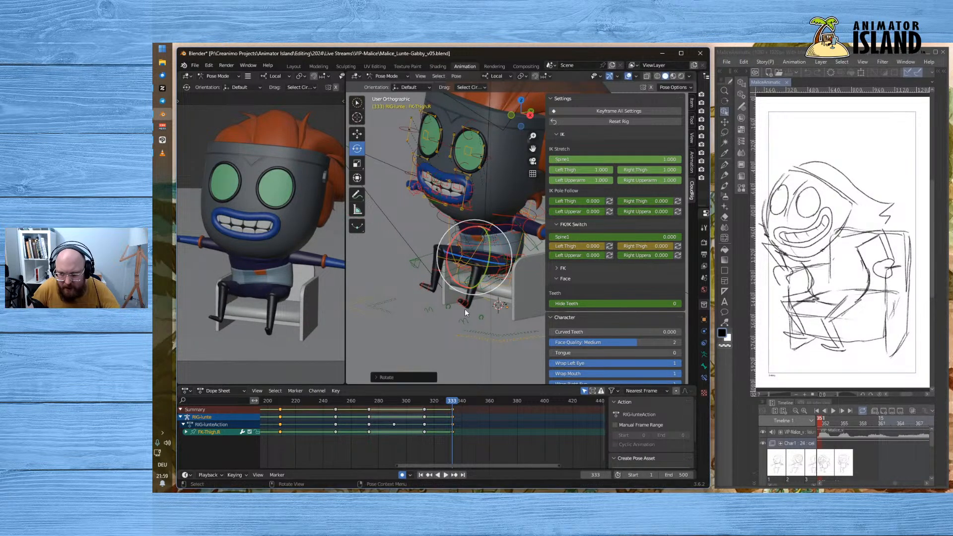
- Rotate the left thigh's FK control so that leg lifts forward and higher than the right one
{"action": "left_click", "coordinate": [496, 336]}
{"action": "left_click", "coordinate": [499, 247]}
{"action": "left_click_drag", "start_coordinate": [498, 240], "coordinate": [505, 219]}
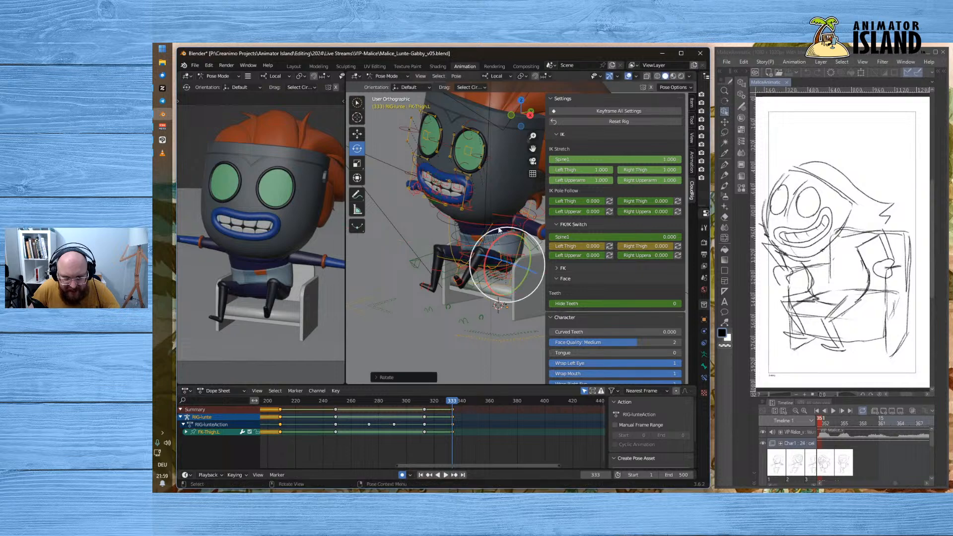
{"action": "middle_click_drag", "start_coordinate": [506, 219], "coordinate": [503, 285]}
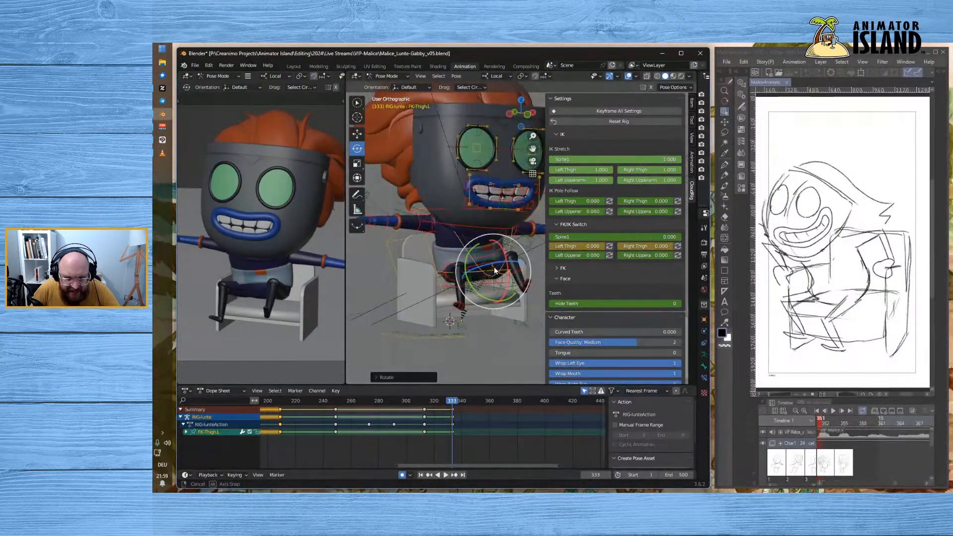
- Try to bend the right arm downward by rotating its upper arm and forearm controls
{"action": "left_click", "coordinate": [418, 225]}
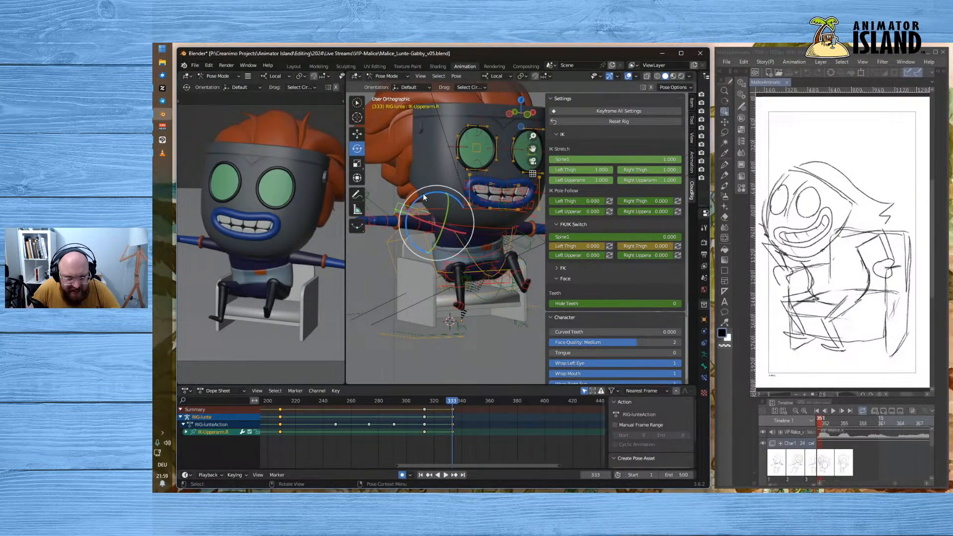
{"action": "left_click_drag", "start_coordinate": [424, 196], "coordinate": [461, 189]}
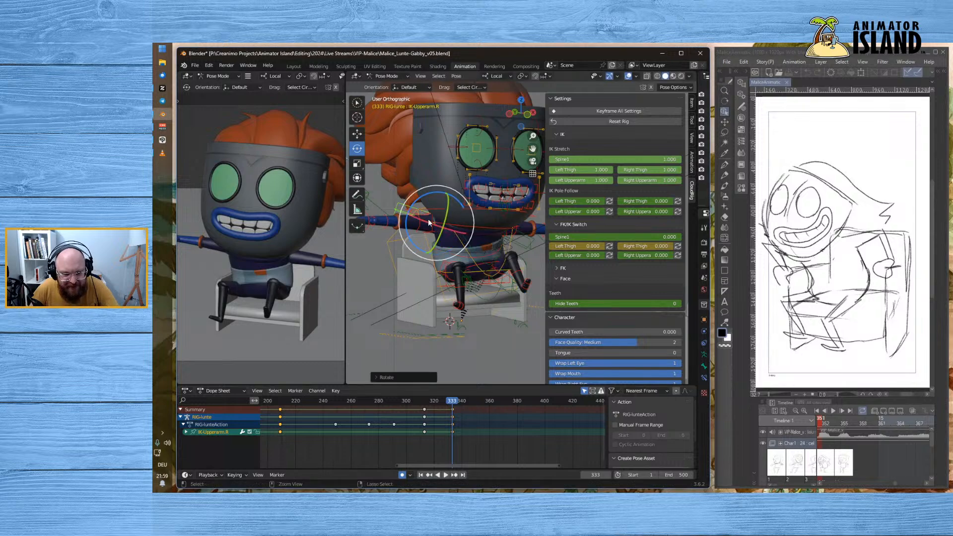
{"action": "left_click", "coordinate": [389, 291]}
{"action": "left_click", "coordinate": [420, 224]}
{"action": "left_click_drag", "start_coordinate": [421, 221], "coordinate": [397, 254]}
{"action": "left_click", "coordinate": [386, 217]}
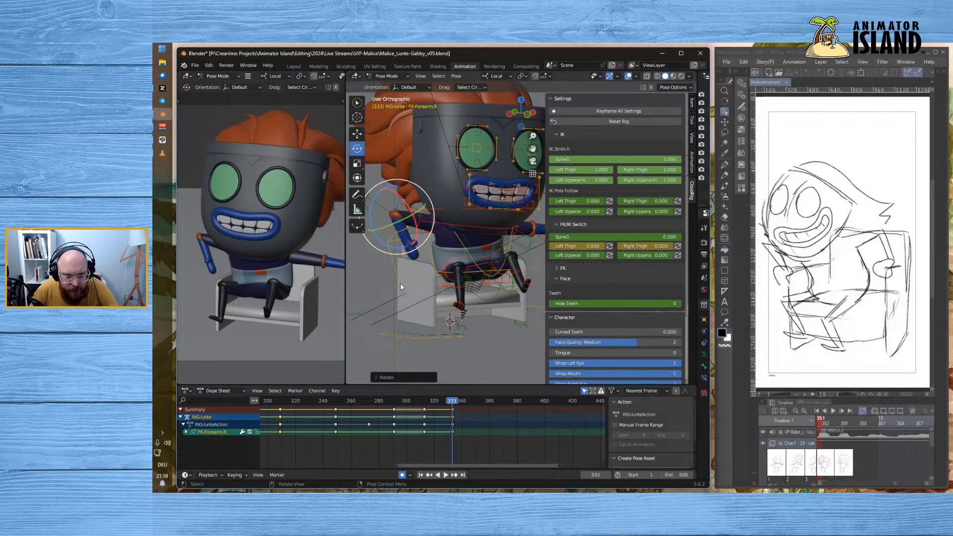
- Try rotating the right hand's FK control to angle the hand
{"action": "left_click", "coordinate": [394, 266]}
{"action": "scroll", "coordinate": [382, 261], "scroll_direction": "up", "scroll_amount": 2}
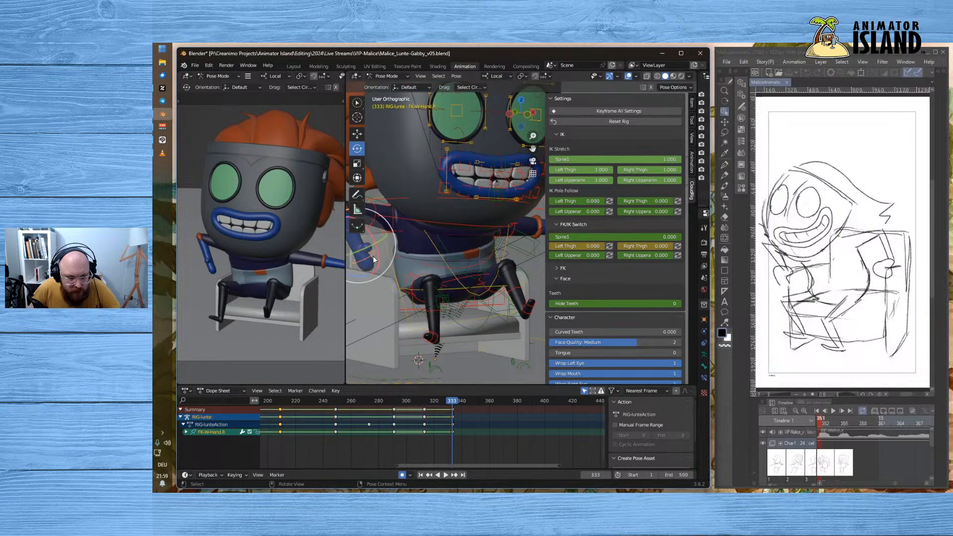
{"action": "scroll", "coordinate": [373, 256], "scroll_direction": "down", "scroll_amount": 1}
{"action": "left_click_drag", "start_coordinate": [372, 271], "coordinate": [351, 221]}
- Try to lower the right upper arm by rotating its FK control about -39° locally
{"action": "left_click", "coordinate": [413, 212]}
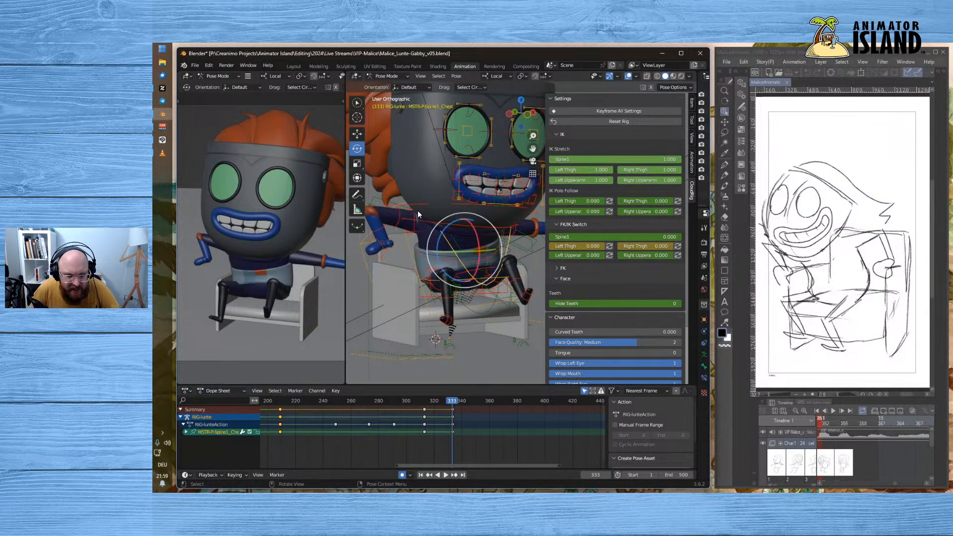
{"action": "left_click", "coordinate": [398, 211]}
{"action": "left_click_drag", "start_coordinate": [402, 197], "coordinate": [396, 219]}
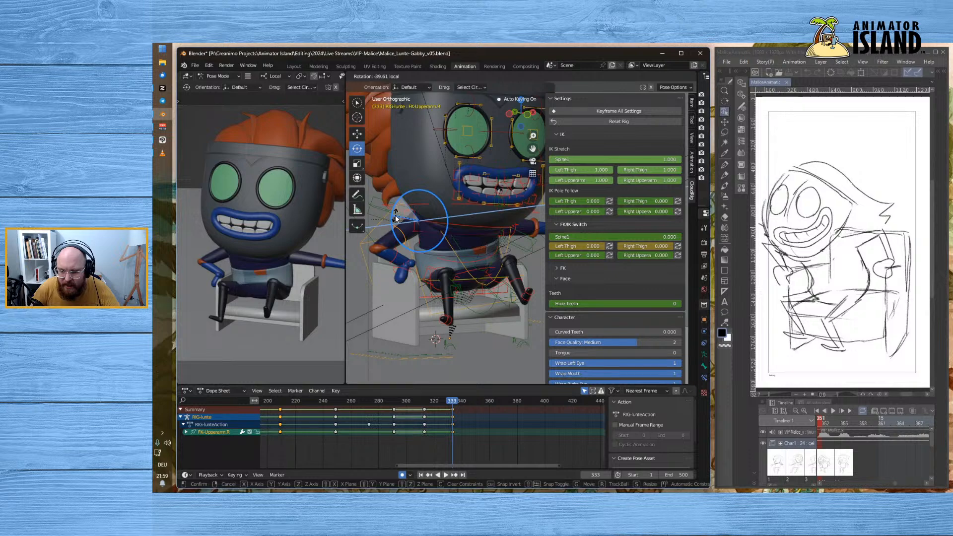
{"action": "left_click_drag", "start_coordinate": [396, 219], "coordinate": [396, 219]}
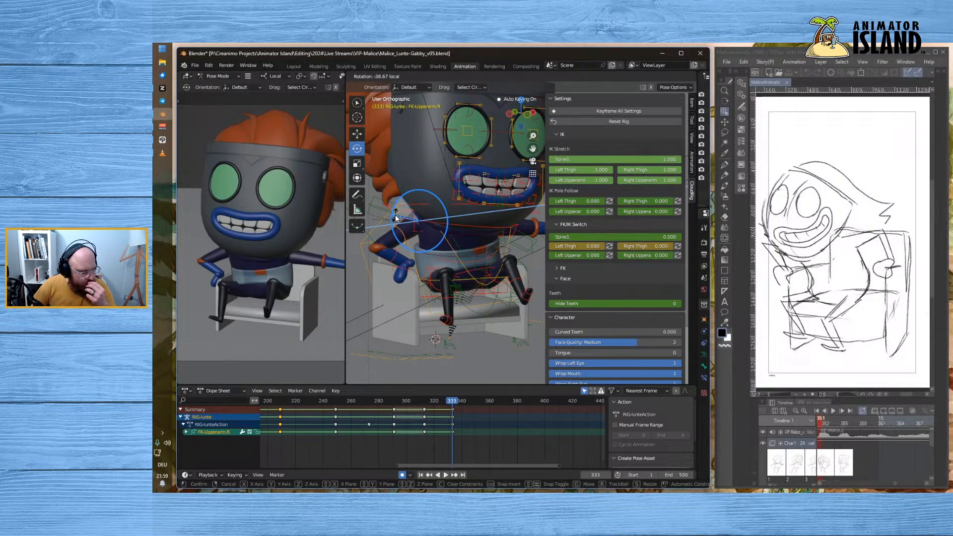
{"action": "left_click_drag", "start_coordinate": [395, 218], "coordinate": [395, 213]}
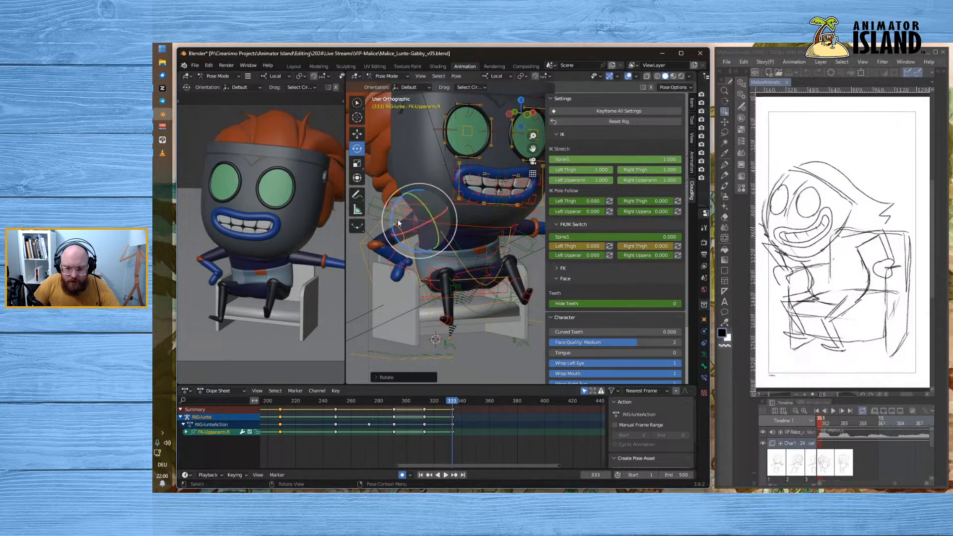
- Undo the FK rotations of the right arm and hand
{"action": "left_click", "coordinate": [431, 261]}
{"action": "key", "text": "ctrl+z"}
{"action": "key", "text": "ctrl+z"}
{"action": "key", "text": "ctrl+z"}
{"action": "key", "text": "ctrl+z"}
{"action": "key", "text": "ctrl+z"}
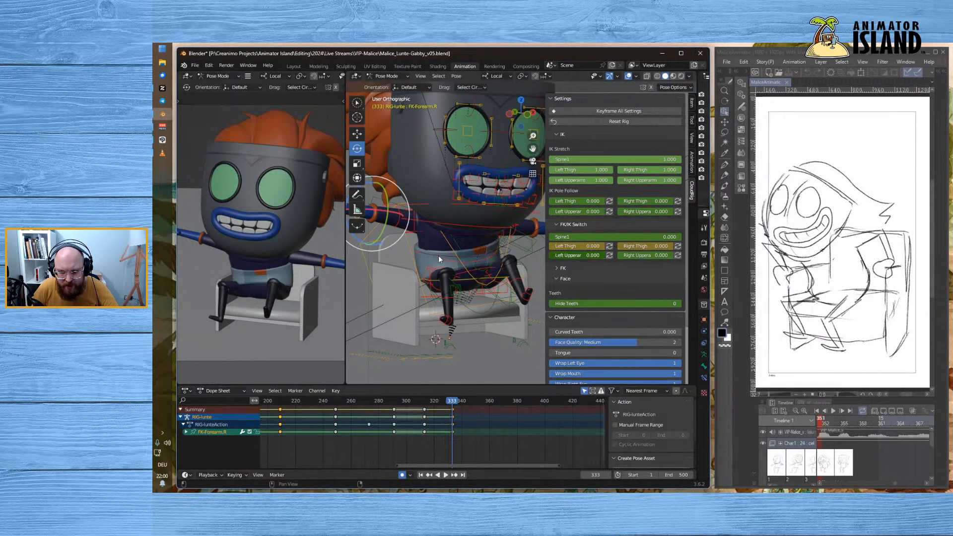
- Set the FK/IK switches of both the left and right upper arms to 1.000
{"action": "left_click_drag", "start_coordinate": [576, 255], "coordinate": [672, 256]}
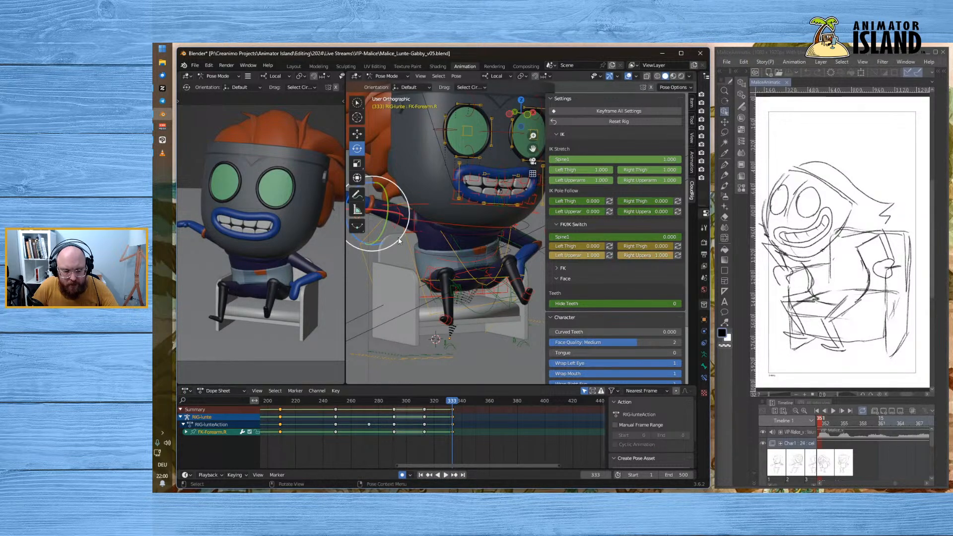
{"action": "scroll", "coordinate": [448, 244], "scroll_direction": "down", "scroll_amount": 2}
{"action": "left_click", "coordinate": [406, 290]}
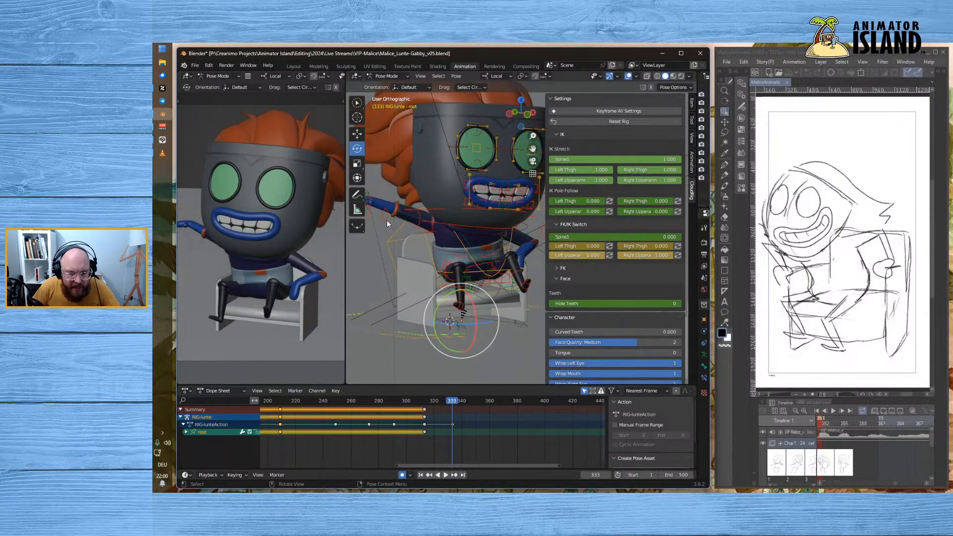
- Move the right hand's IK master control down and inward beside the hip, then refine its depth from above
{"action": "left_click", "coordinate": [395, 214]}
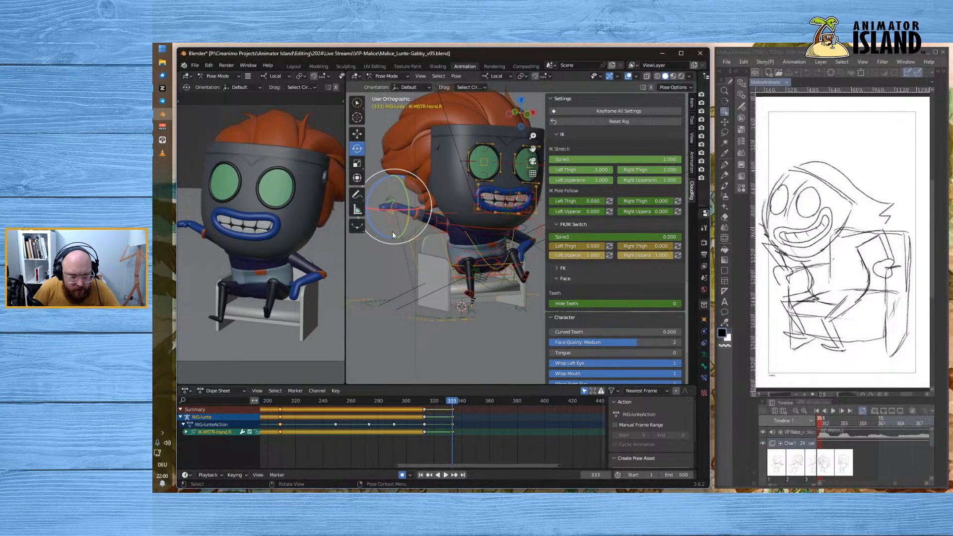
{"action": "key", "text": "g"}
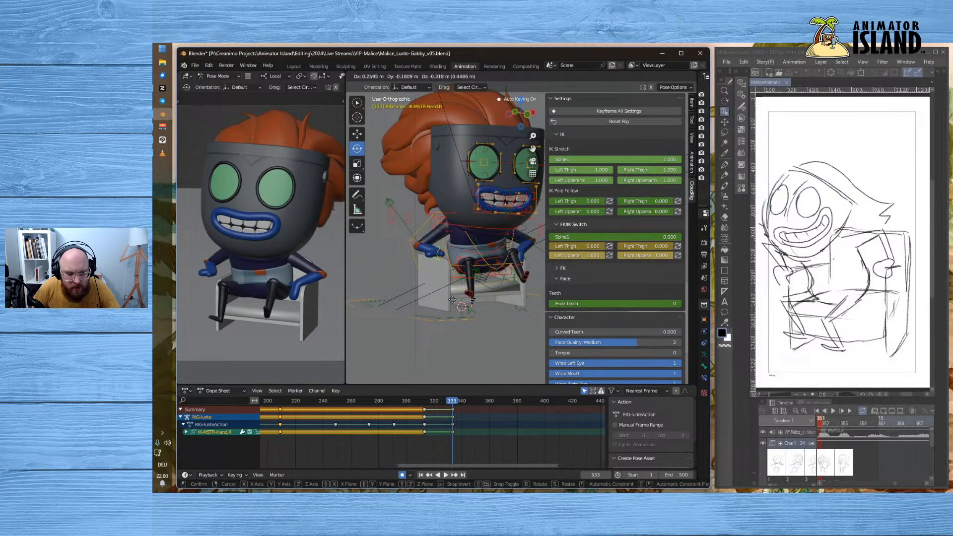
{"action": "left_click", "coordinate": [466, 300]}
{"action": "middle_click_drag", "start_coordinate": [407, 264], "coordinate": [505, 344]}
{"action": "key", "text": "g"}
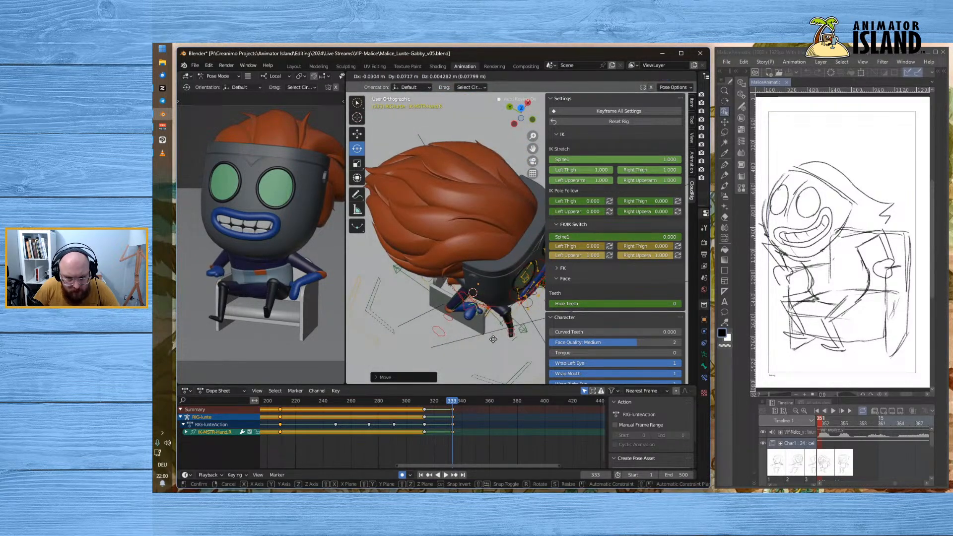
{"action": "left_click", "coordinate": [493, 338]}
- Reposition the right upper arm's IK pole from front and side views to aim the elbow outward
{"action": "middle_click_drag", "start_coordinate": [481, 295], "coordinate": [387, 210]}
{"action": "left_click", "coordinate": [391, 226]}
{"action": "middle_click_drag", "start_coordinate": [410, 270], "coordinate": [391, 241]}
{"action": "key", "text": "g"}
{"action": "left_click", "coordinate": [442, 268]}
{"action": "key", "text": "g"}
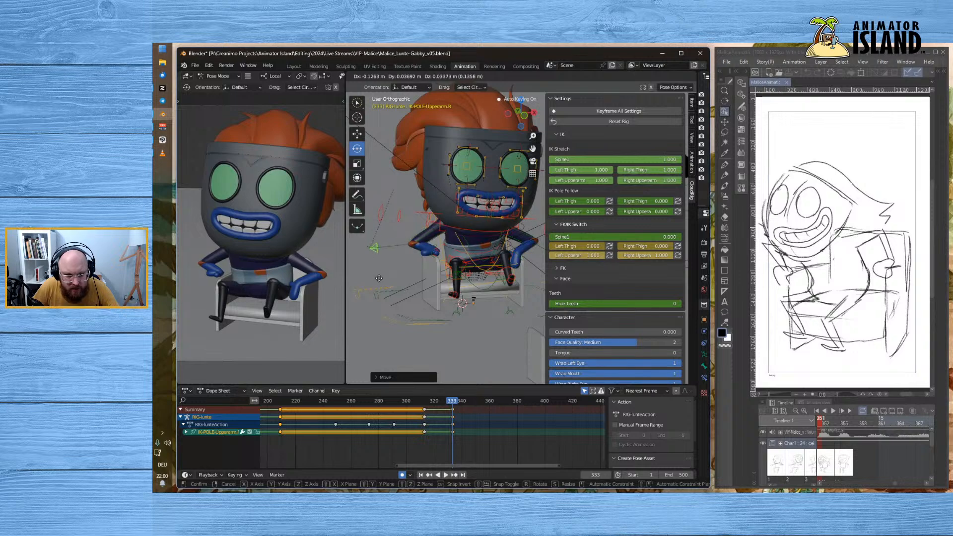
{"action": "left_click", "coordinate": [397, 285]}
{"action": "middle_click_drag", "start_coordinate": [397, 287], "coordinate": [497, 257]}
{"action": "key", "text": "g"}
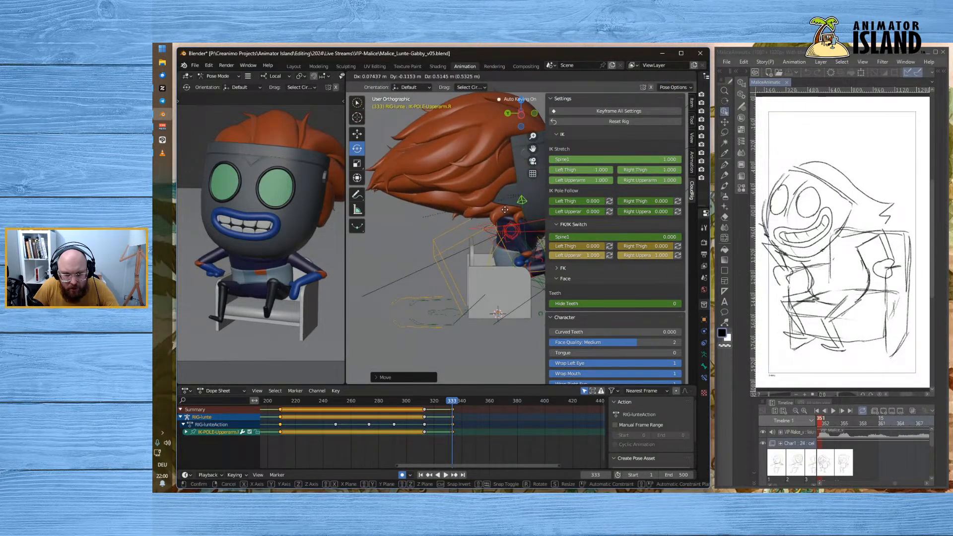
{"action": "left_click", "coordinate": [492, 202]}
- Try rotating the right upper arm's IK control and undo the rotation
{"action": "middle_click_drag", "start_coordinate": [493, 202], "coordinate": [403, 251]}
{"action": "left_click", "coordinate": [431, 234]}
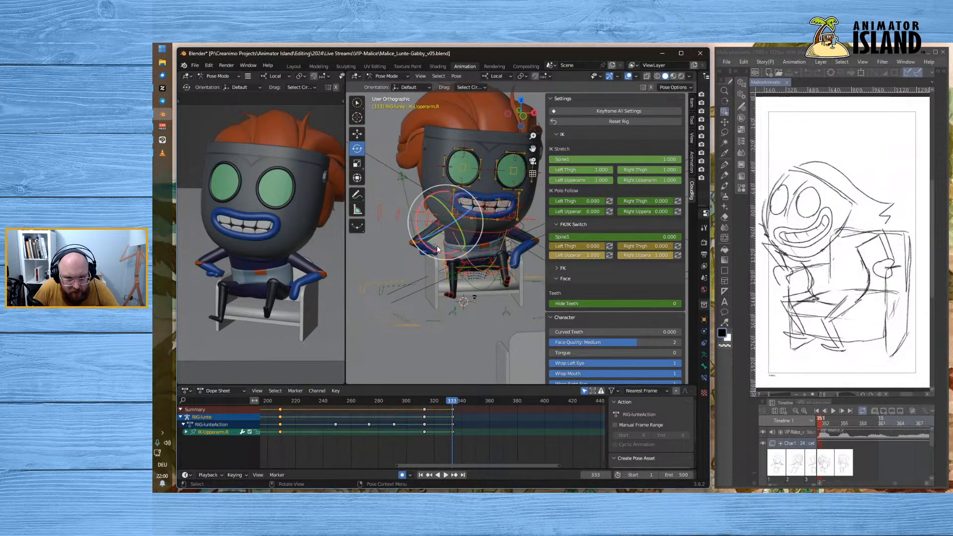
{"action": "left_click_drag", "start_coordinate": [423, 210], "coordinate": [457, 214]}
{"action": "key", "text": "ctrl+z"}
- Move the right upper arm's IK pole about 0.4 m farther out from the body, viewed from above
{"action": "middle_click_drag", "start_coordinate": [369, 240], "coordinate": [407, 226]}
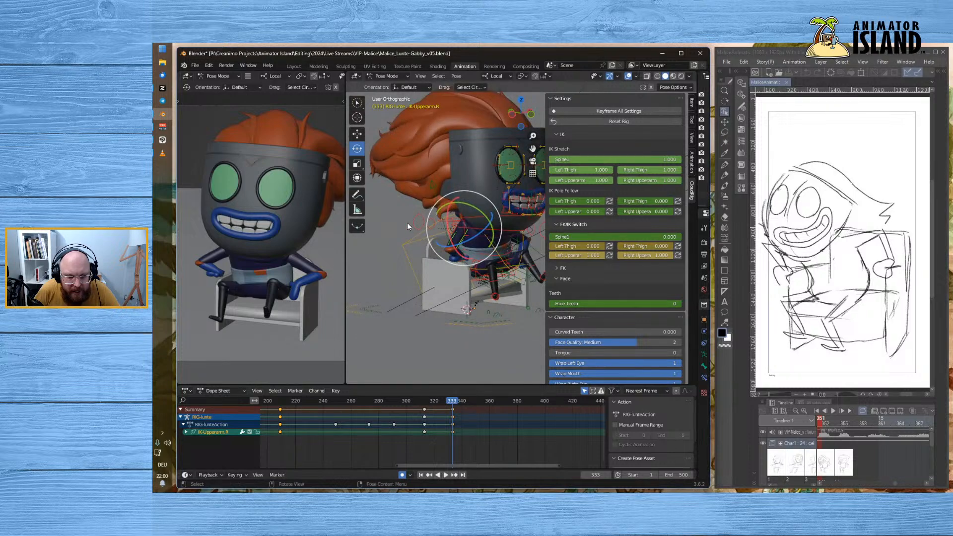
{"action": "left_click", "coordinate": [431, 184]}
{"action": "middle_click_drag", "start_coordinate": [438, 255], "coordinate": [420, 261]}
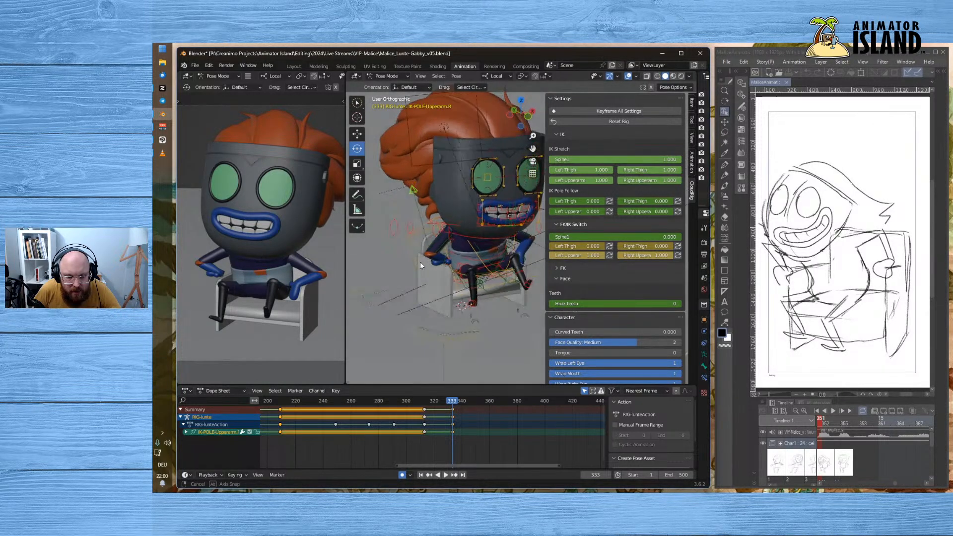
{"action": "left_click", "coordinate": [414, 191]}
{"action": "left_click", "coordinate": [431, 183]}
{"action": "middle_click_drag", "start_coordinate": [431, 183], "coordinate": [431, 229]}
{"action": "key", "text": "g"}
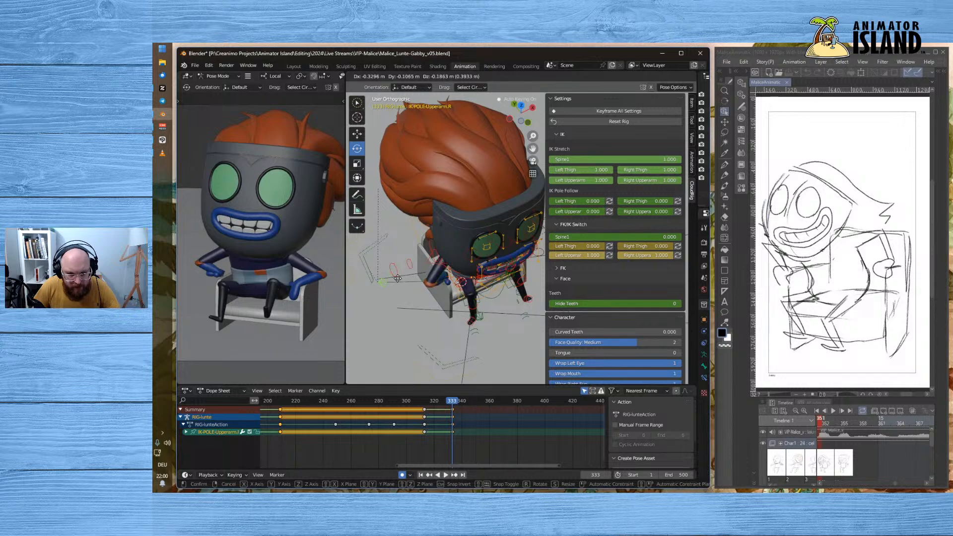
{"action": "left_click", "coordinate": [404, 288]}
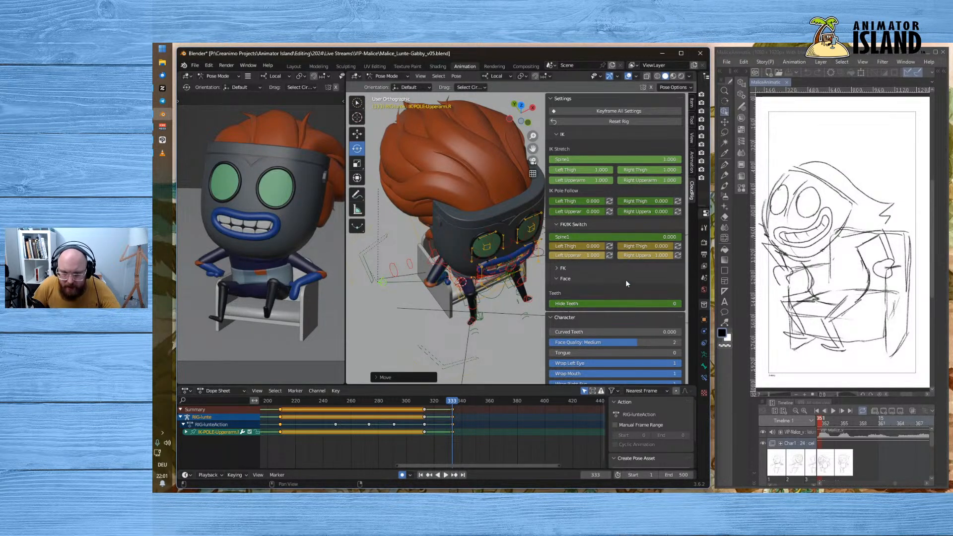
- Look through the rig's layer settings and expand the FK section with the hinge options
{"action": "scroll", "coordinate": [626, 281], "scroll_direction": "down", "scroll_amount": 8}
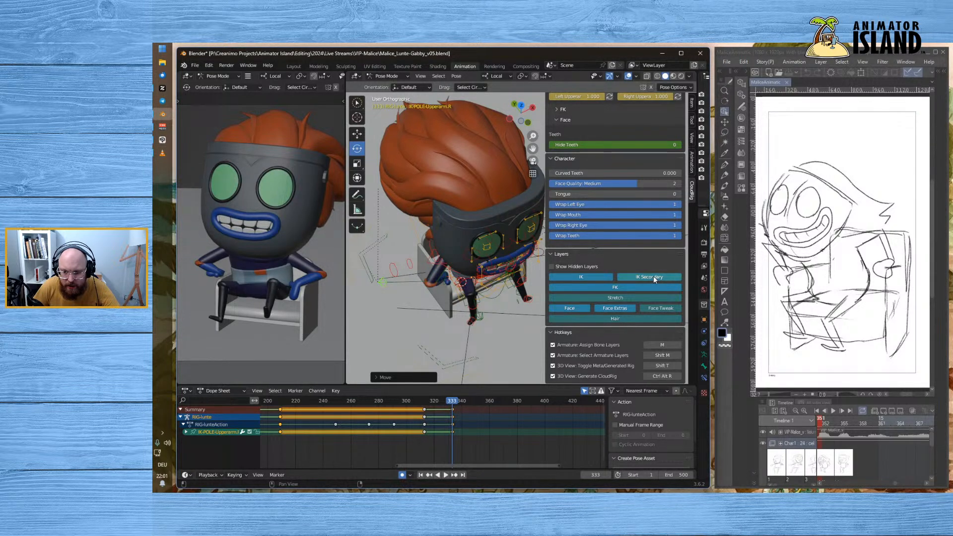
{"action": "scroll", "coordinate": [621, 264], "scroll_direction": "up", "scroll_amount": 6}
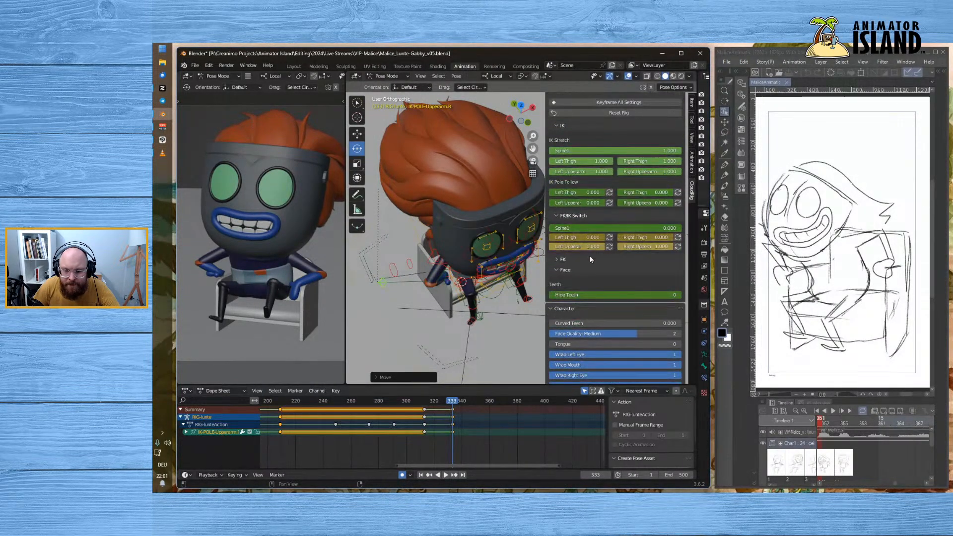
{"action": "left_click", "coordinate": [562, 260]}
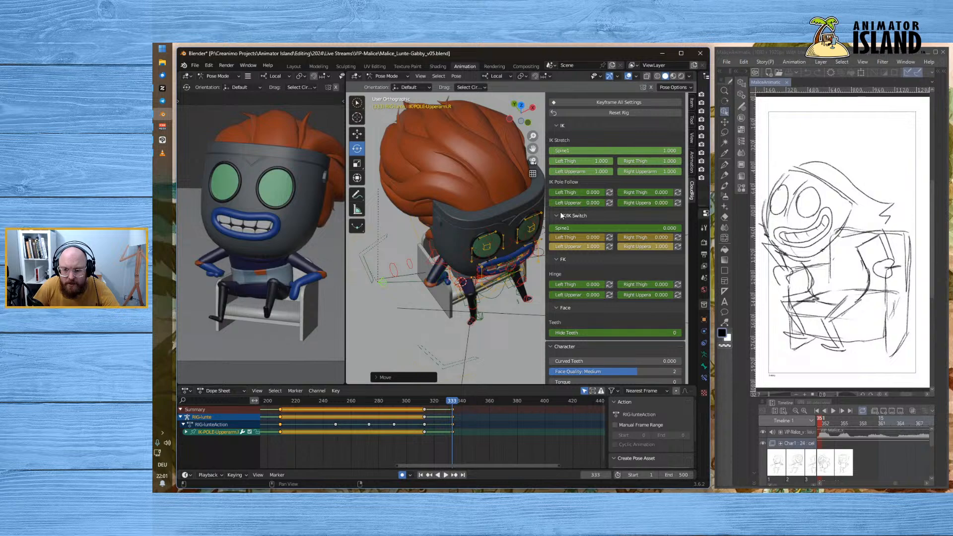
- Undo the recent IK posing and IK switches of both arms, back to the arms stretched straight out in FK
{"action": "middle_click_drag", "start_coordinate": [462, 234], "coordinate": [427, 250]}
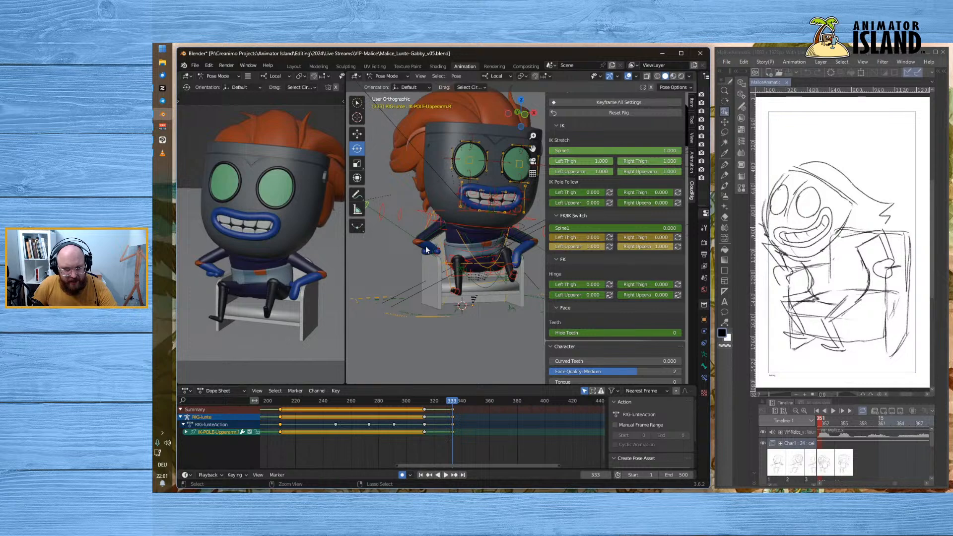
{"action": "key", "text": "ctrl+z"}
{"action": "key", "text": "ctrl+z"}
{"action": "key", "text": "ctrl+z"}
{"action": "key", "text": "ctrl+z"}
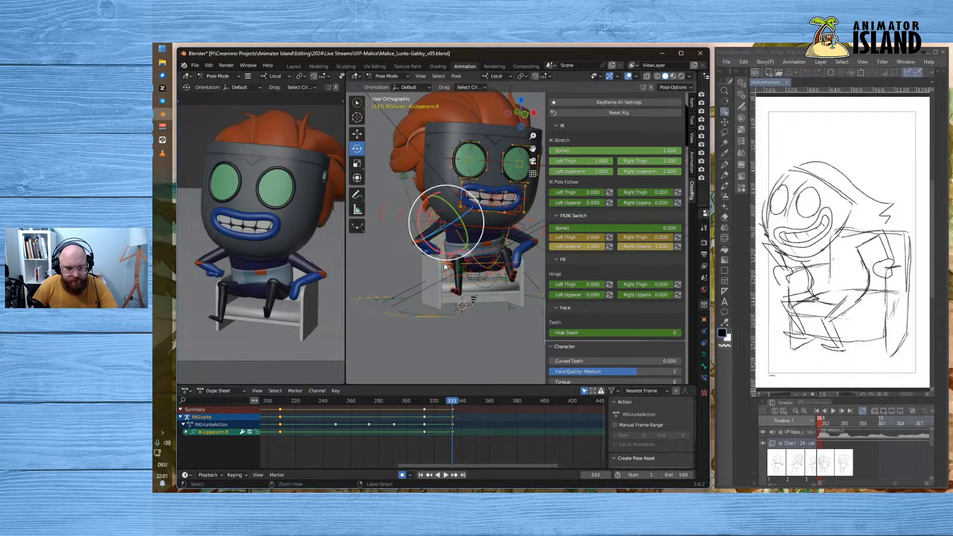
{"action": "key", "text": "ctrl+z"}
{"action": "key", "text": "ctrl+z"}
{"action": "key", "text": "ctrl+z"}
{"action": "key", "text": "ctrl+z"}
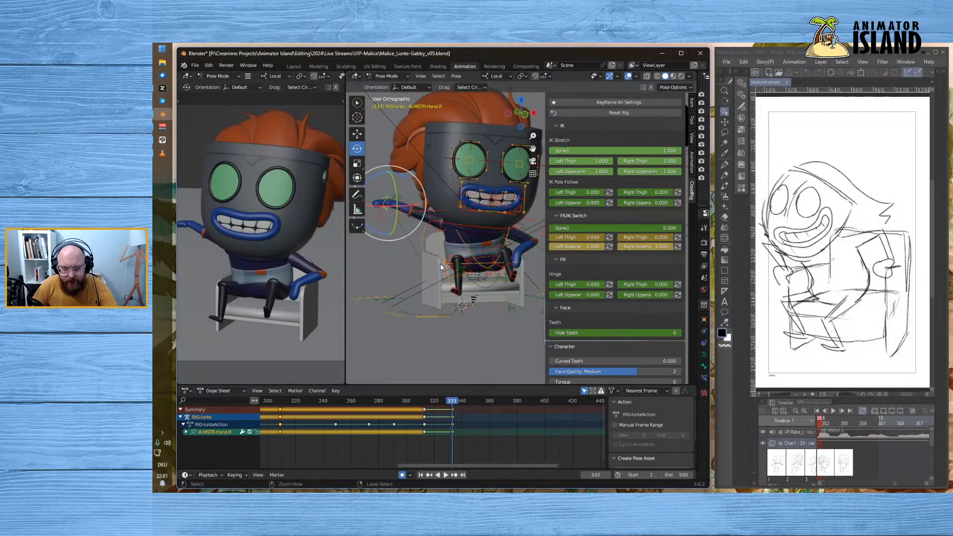
{"action": "key", "text": "ctrl+z"}
{"action": "key", "text": "ctrl+z"}
{"action": "key", "text": "ctrl+z"}
{"action": "key", "text": "ctrl+z"}
{"action": "key", "text": "ctrl+z"}
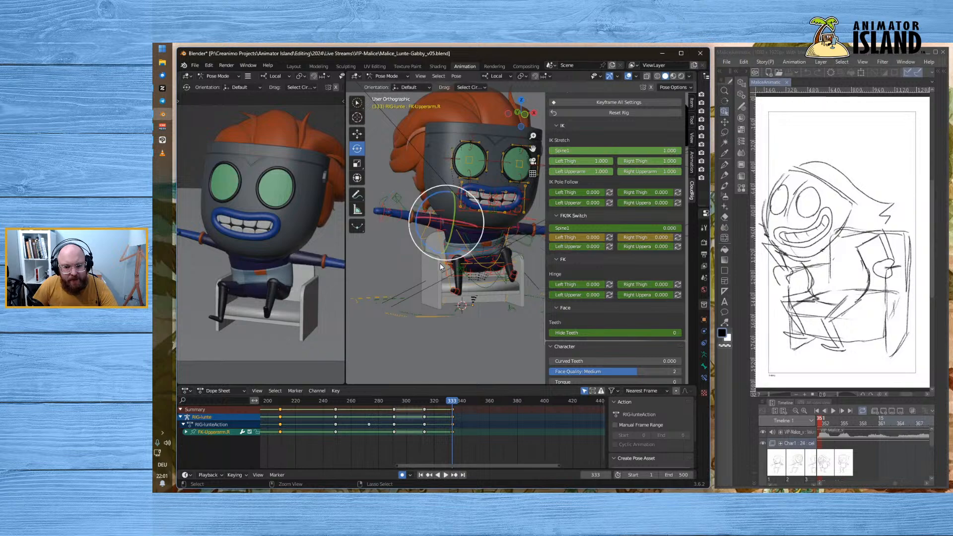
{"action": "key", "text": "ctrl+z"}
{"action": "key", "text": "ctrl+z"}
{"action": "key", "text": "ctrl+z"}
{"action": "key", "text": "ctrl+z"}
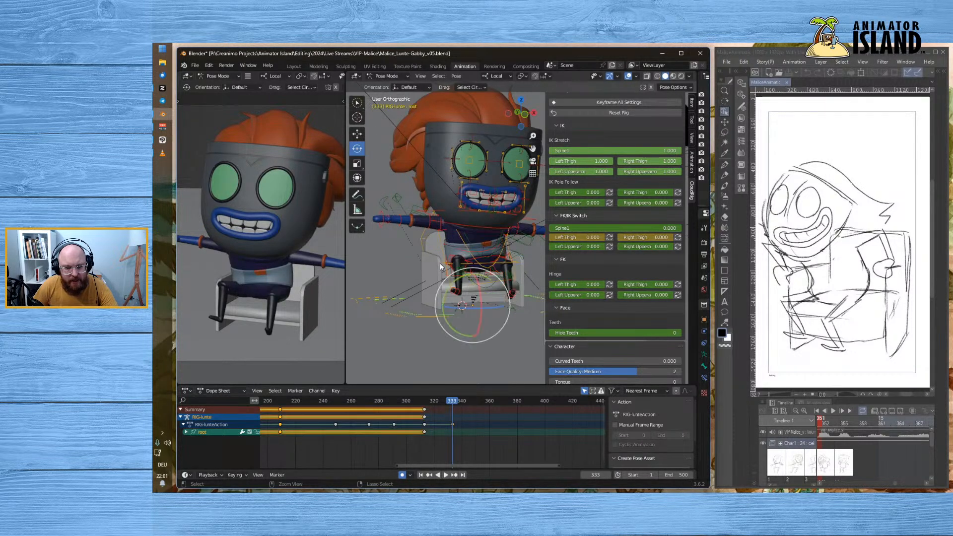
{"action": "key", "text": "ctrl+z"}
{"action": "key", "text": "ctrl+z"}
{"action": "key", "text": "ctrl+z"}
{"action": "key", "text": "ctrl+z"}
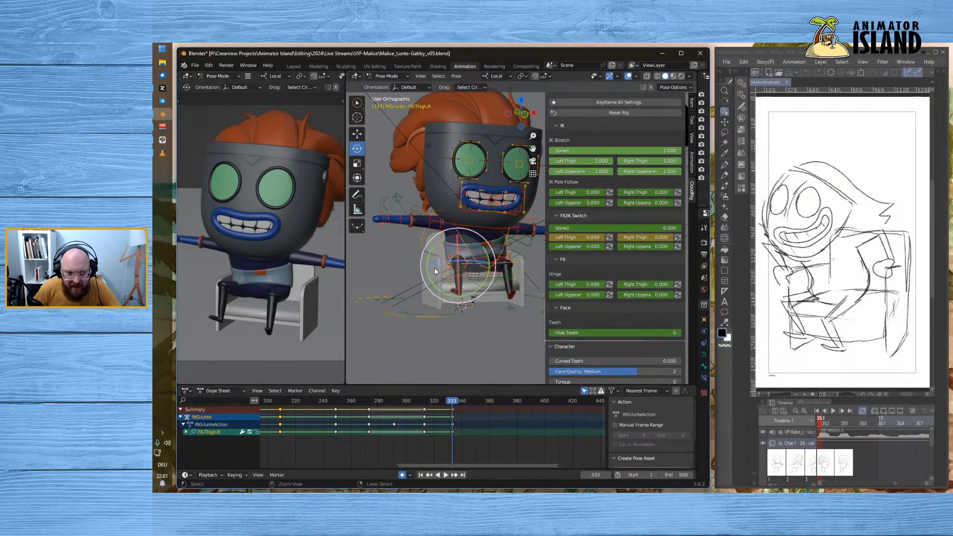
{"action": "key", "text": "ctrl+z"}
{"action": "key", "text": "ctrl+z"}
{"action": "key", "text": "ctrl+z"}
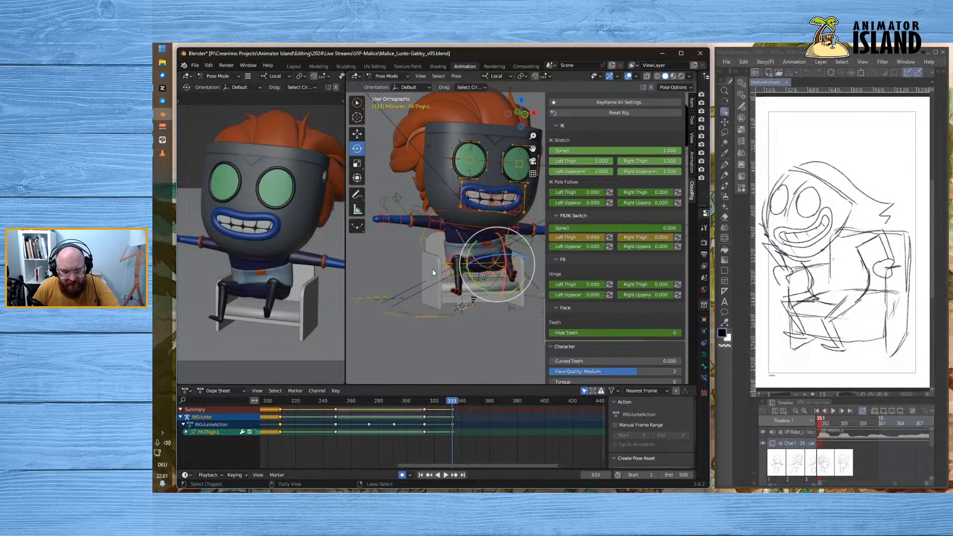
- Rotate the right FK forearm downward and inward to bend the elbow toward the hip
{"action": "left_click", "coordinate": [430, 224]}
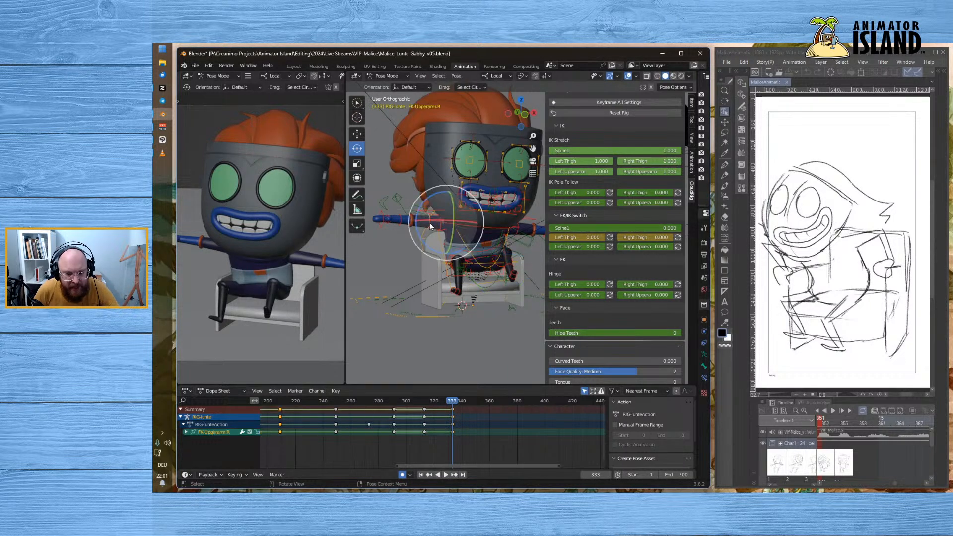
{"action": "left_click", "coordinate": [401, 219]}
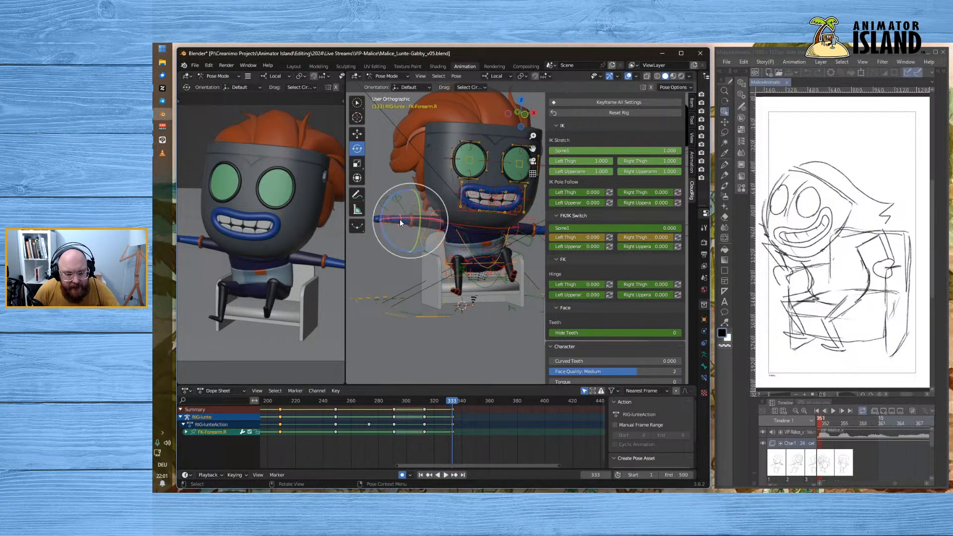
{"action": "left_click_drag", "start_coordinate": [382, 207], "coordinate": [419, 254]}
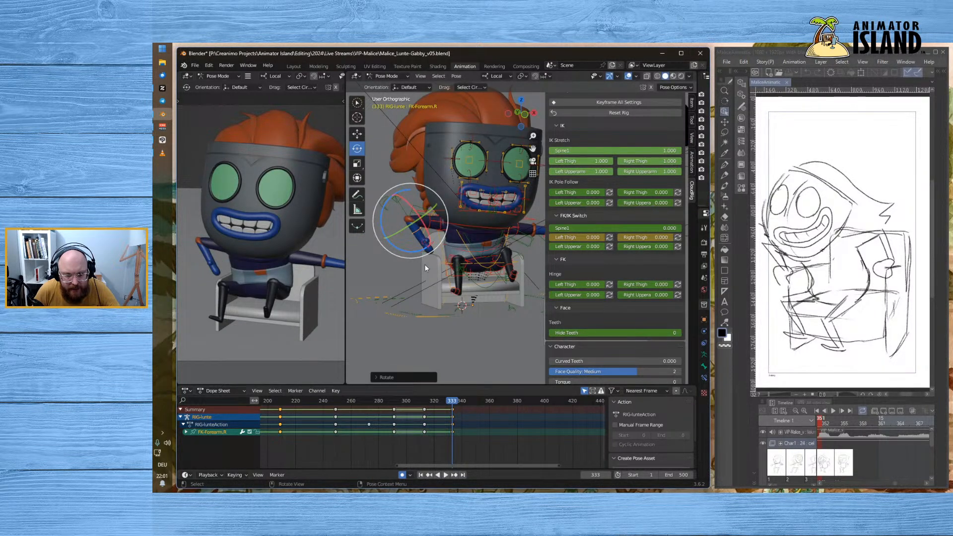
- Rotate the right FK hand control to bend the wrist beside the hip
{"action": "left_click", "coordinate": [425, 278]}
{"action": "left_click", "coordinate": [431, 243]}
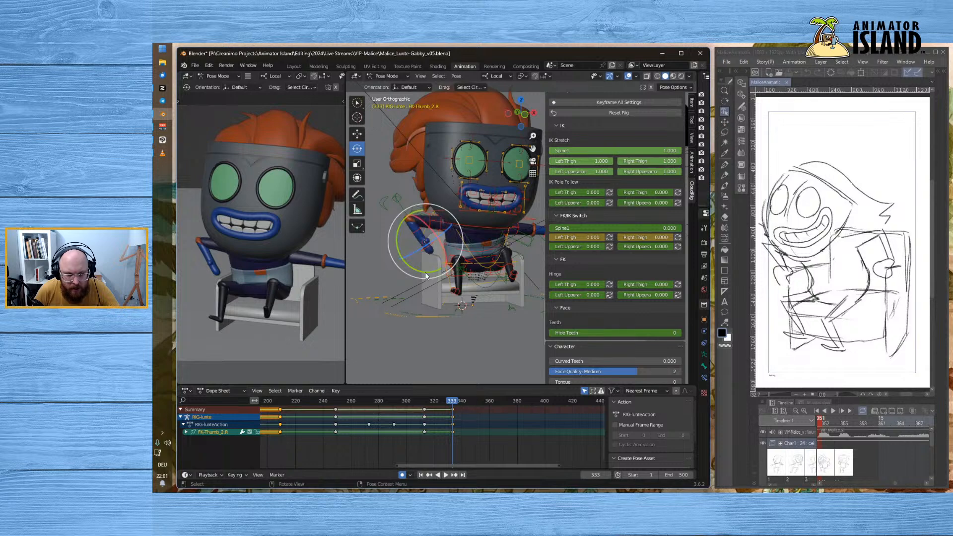
{"action": "left_click_drag", "start_coordinate": [424, 272], "coordinate": [371, 242]}
{"action": "left_click_drag", "start_coordinate": [437, 272], "coordinate": [437, 271]}
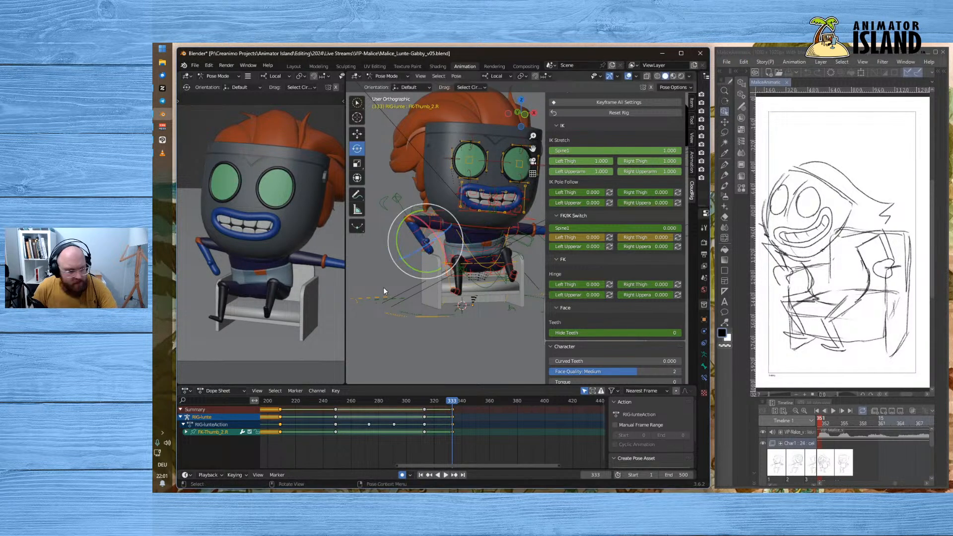
{"action": "left_click", "coordinate": [380, 297]}
{"action": "middle_click_drag", "start_coordinate": [424, 238], "coordinate": [430, 268]}
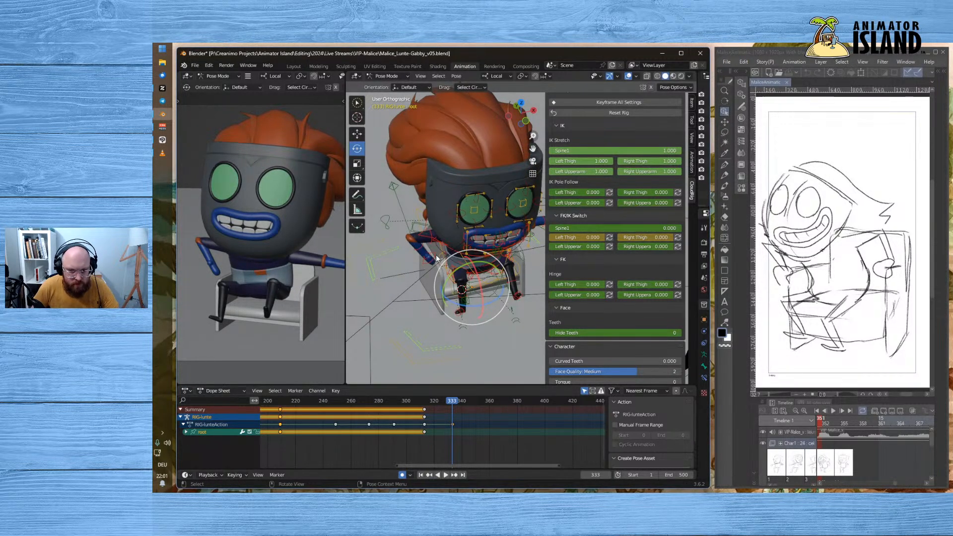
{"action": "left_click", "coordinate": [433, 256]}
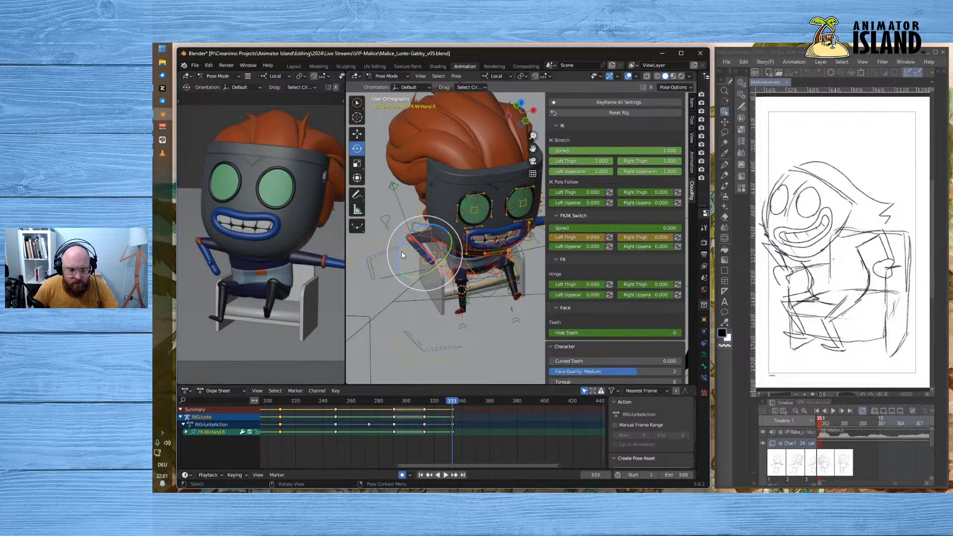
{"action": "left_click_drag", "start_coordinate": [400, 249], "coordinate": [426, 220]}
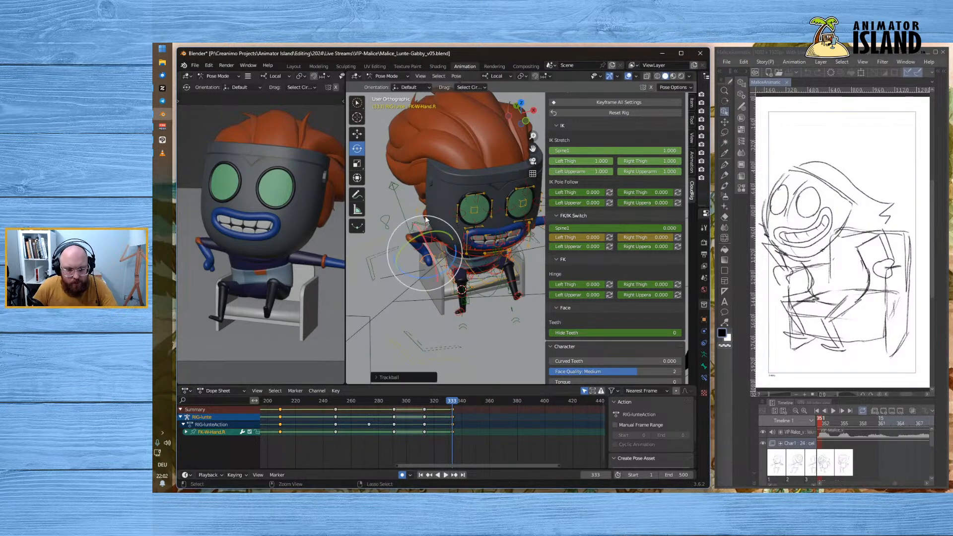
{"action": "left_click_drag", "start_coordinate": [398, 258], "coordinate": [419, 213]}
{"action": "mouse_move", "coordinate": [387, 261]}
{"action": "middle_mouse_down"}
{"action": "mouse_move", "coordinate": [392, 236]}
{"action": "mouse_move", "coordinate": [380, 236]}
{"action": "mouse_move", "coordinate": [396, 249]}
{"action": "middle_mouse_up"}
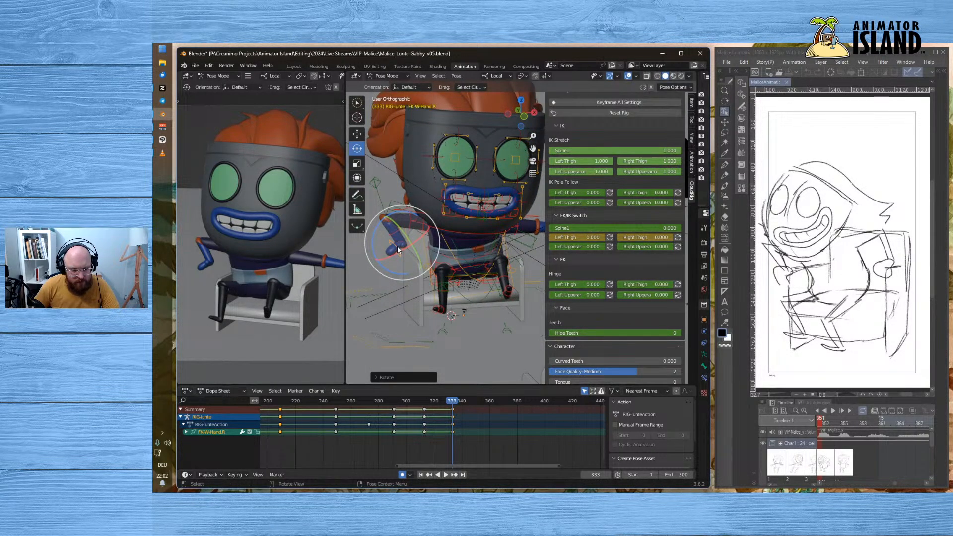
- Move the torso control slightly downward so the character sits lower on the bench
{"action": "left_click", "coordinate": [482, 276]}
{"action": "left_click_drag", "start_coordinate": [482, 279], "coordinate": [516, 271]}
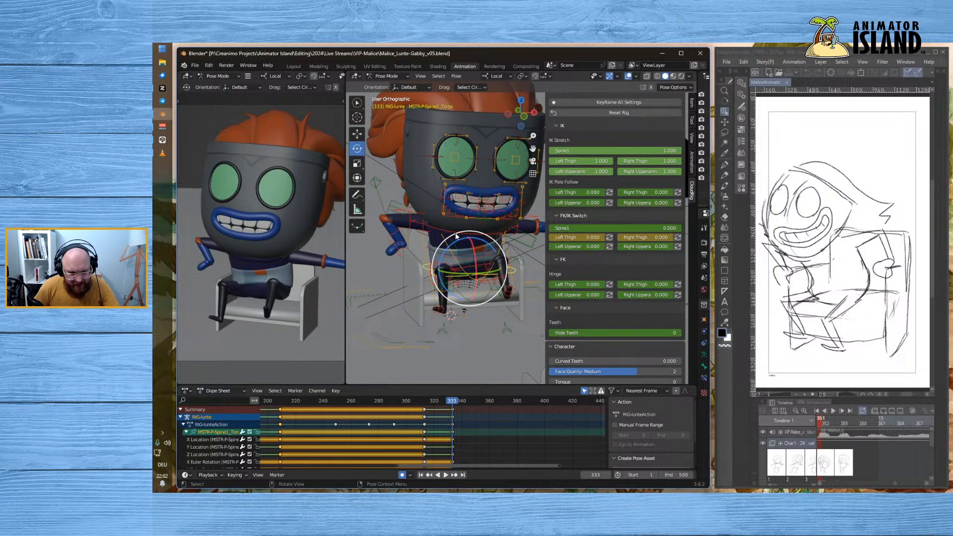
{"action": "left_click", "coordinate": [357, 134]}
{"action": "left_click_drag", "start_coordinate": [475, 231], "coordinate": [470, 241]}
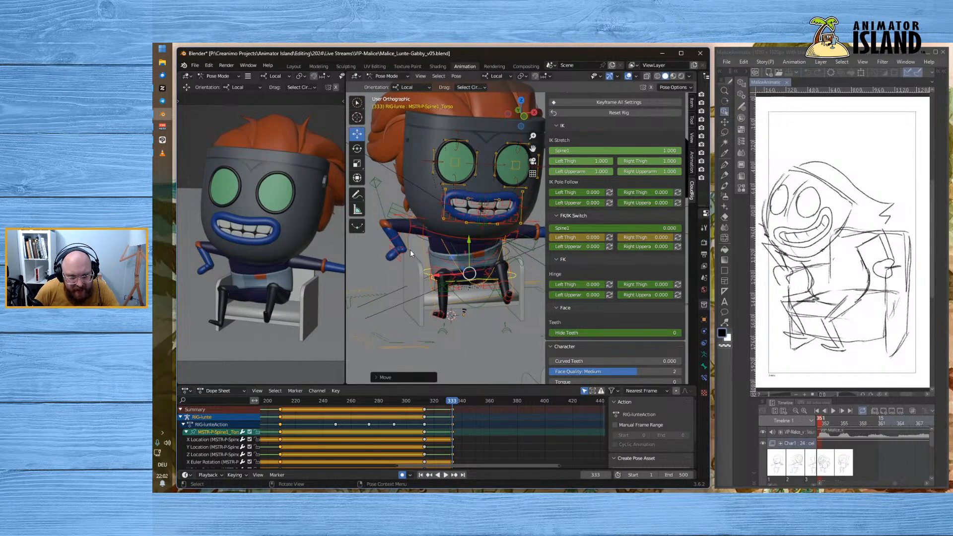
- Rotate the right FK upper arm downward to lower the elbow
{"action": "left_click", "coordinate": [409, 218]}
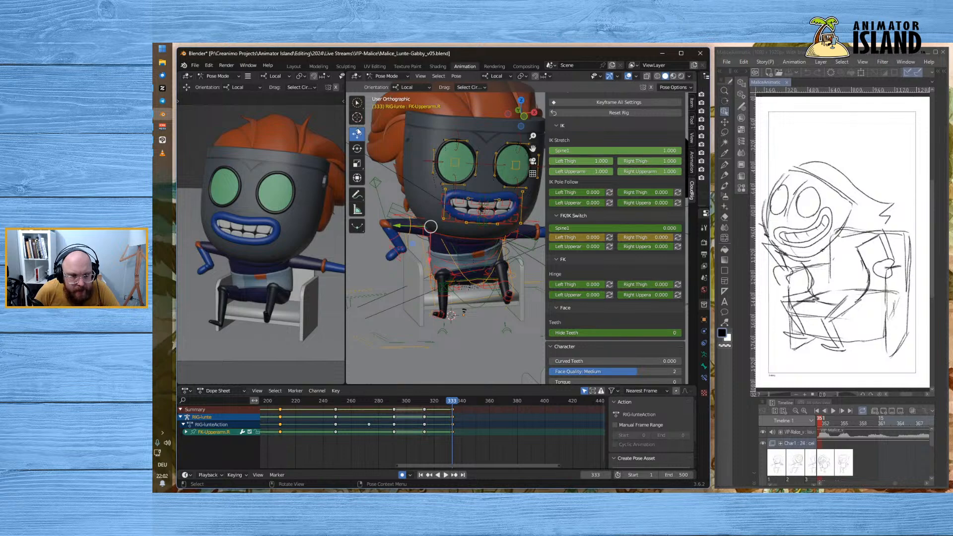
{"action": "left_click", "coordinate": [357, 148]}
{"action": "left_click_drag", "start_coordinate": [401, 217], "coordinate": [401, 219]}
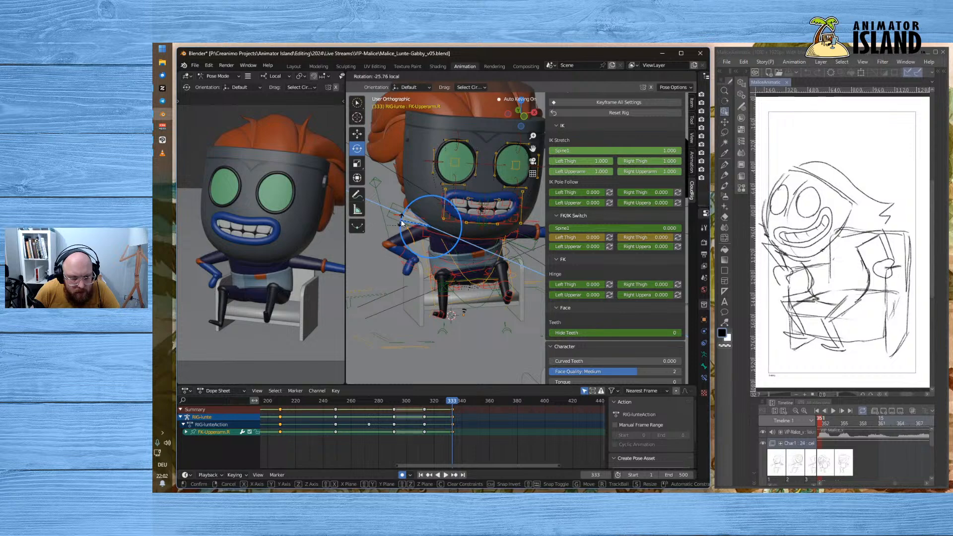
{"action": "mouse_move", "coordinate": [402, 224]}
{"action": "left_mouse_down"}
{"action": "mouse_move", "coordinate": [408, 206]}
{"action": "mouse_move", "coordinate": [411, 225]}
{"action": "left_mouse_up"}
- Try moving the right FK forearm control and undo the move
{"action": "left_click", "coordinate": [398, 255]}
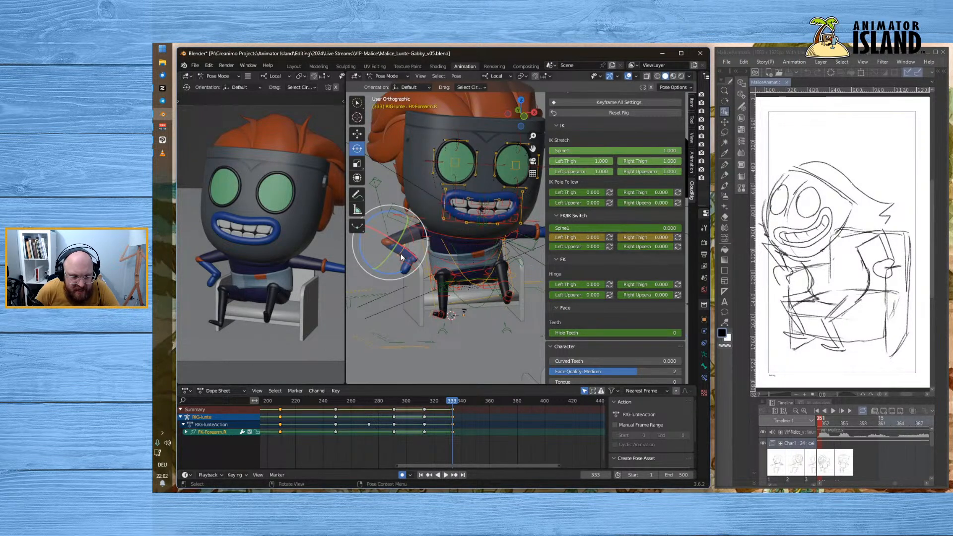
{"action": "left_click", "coordinate": [357, 139]}
{"action": "left_click_drag", "start_coordinate": [416, 263], "coordinate": [401, 247]}
{"action": "key", "text": "ctrl+z"}
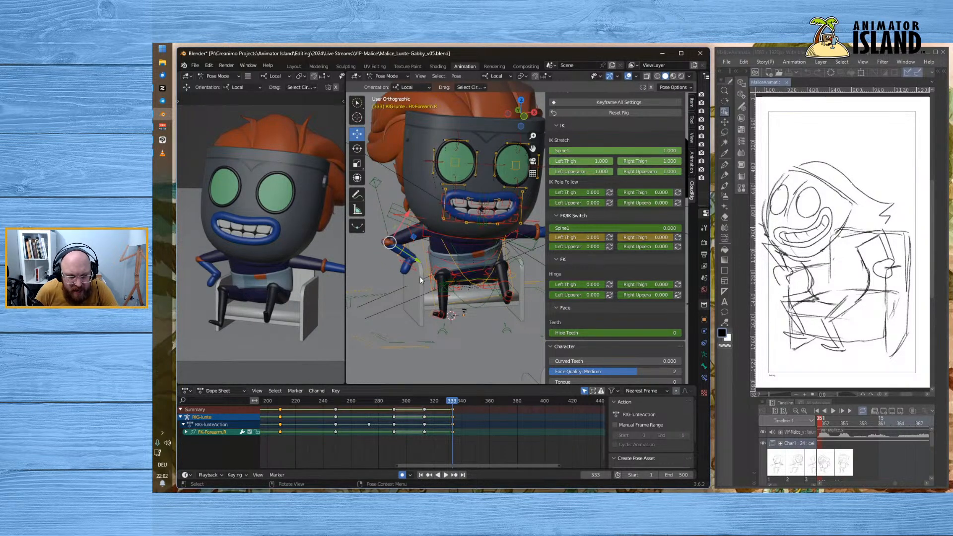
- Try moving the right thumb's base control and undo the move
{"action": "left_click", "coordinate": [419, 276]}
{"action": "left_click", "coordinate": [415, 261]}
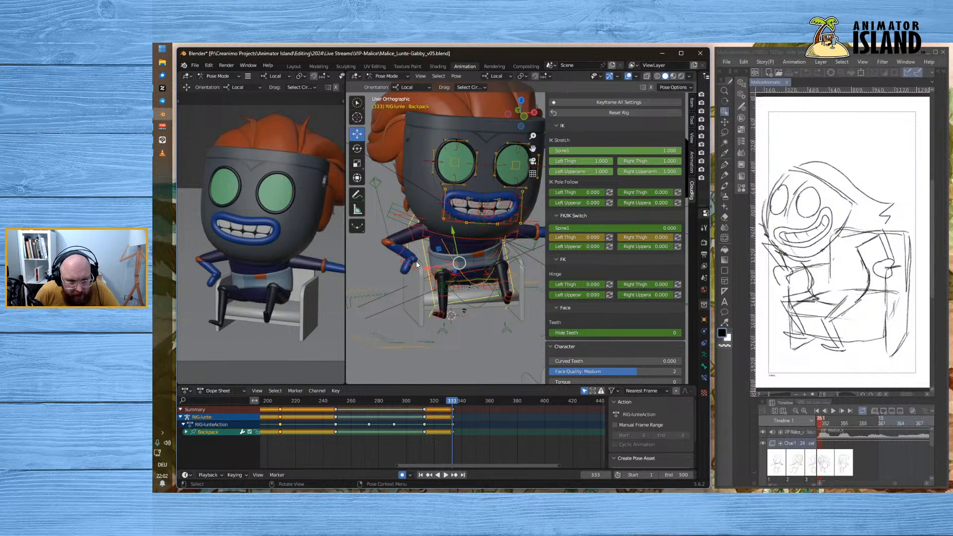
{"action": "left_click", "coordinate": [416, 261]}
{"action": "middle_click_drag", "start_coordinate": [416, 260], "coordinate": [434, 254]}
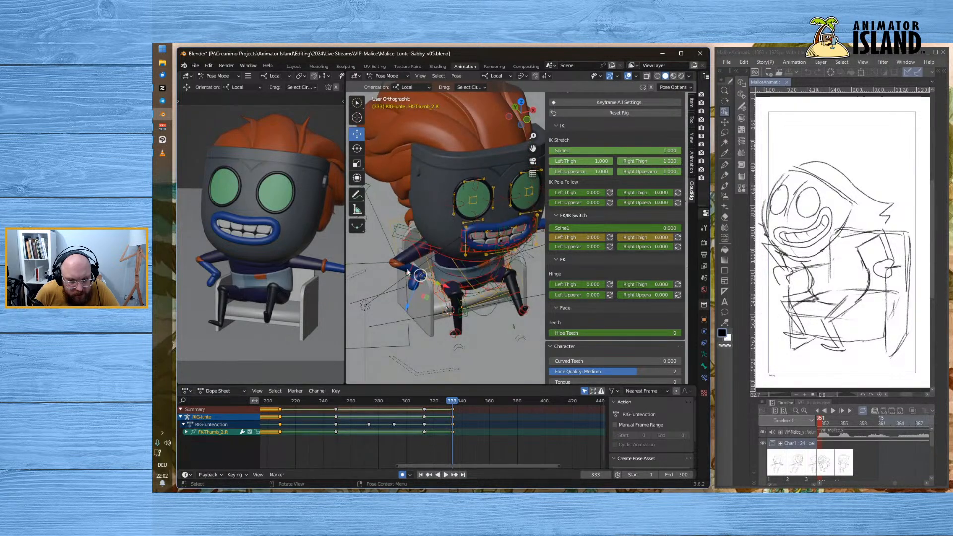
{"action": "left_click", "coordinate": [400, 293]}
{"action": "left_click", "coordinate": [416, 278]}
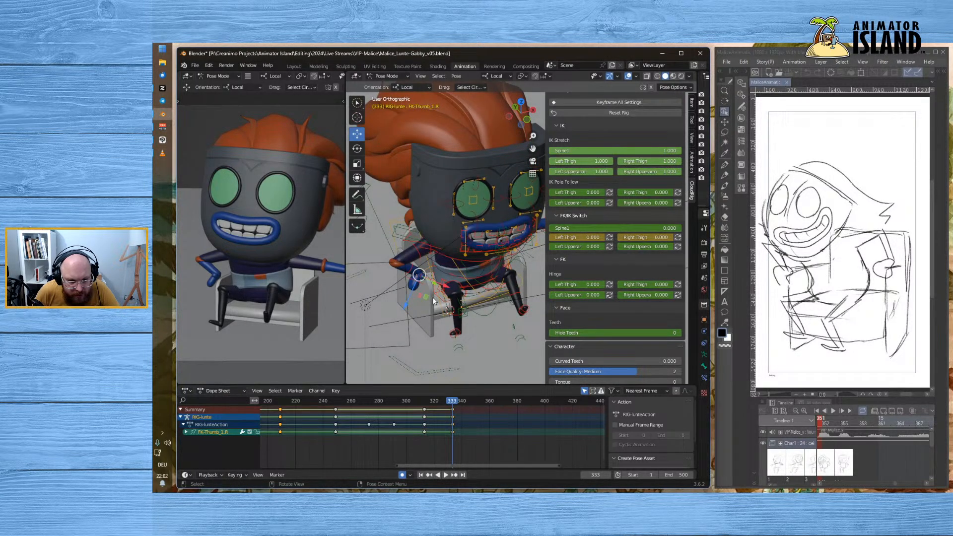
{"action": "middle_click_drag", "start_coordinate": [433, 297], "coordinate": [415, 282]}
{"action": "key", "text": "g"}
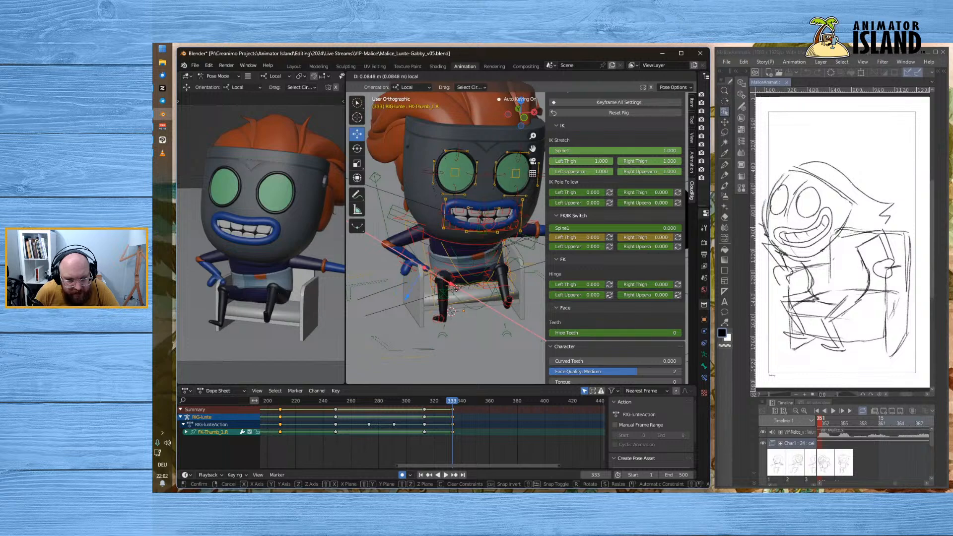
{"action": "left_click", "coordinate": [519, 328]}
{"action": "key", "text": "ctrl+z"}
{"action": "middle_click_drag", "start_coordinate": [421, 233], "coordinate": [441, 228]}
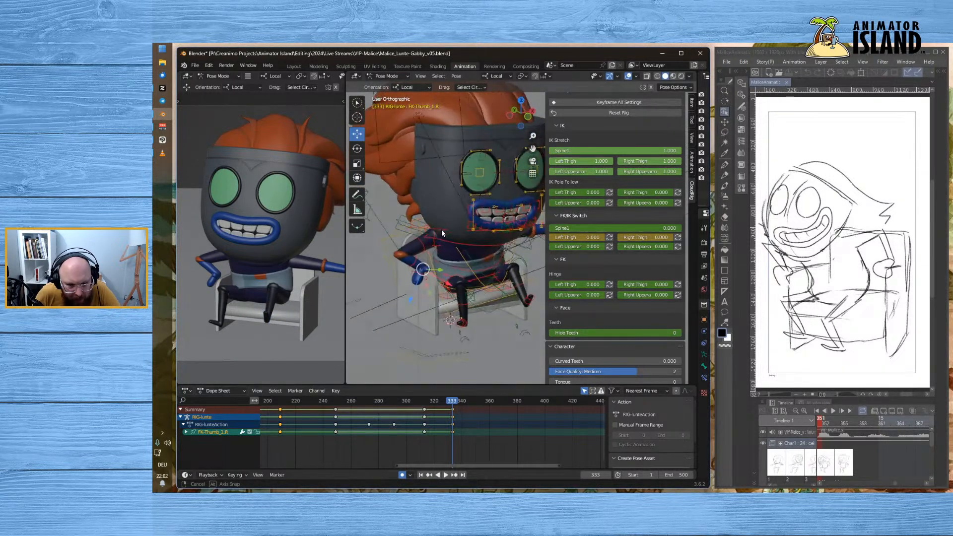
- Nudge the right FK hand control slightly along its local axis
{"action": "left_click", "coordinate": [431, 276]}
{"action": "left_click", "coordinate": [424, 278]}
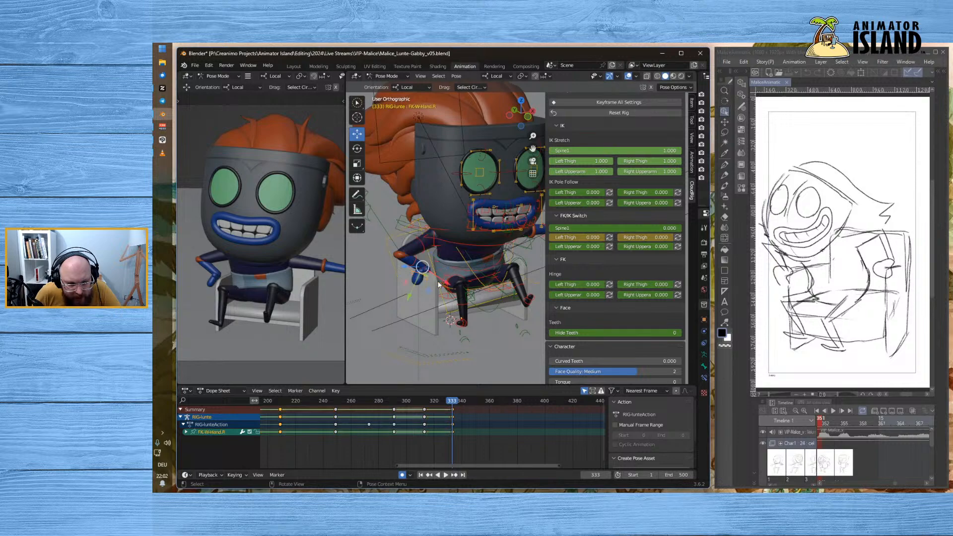
{"action": "mouse_move", "coordinate": [448, 286]}
{"action": "left_mouse_down"}
{"action": "mouse_move", "coordinate": [459, 292]}
{"action": "mouse_move", "coordinate": [447, 276]}
{"action": "left_mouse_up"}
- Fine-tune the rotation of the right FK upper arm
{"action": "left_click", "coordinate": [421, 246]}
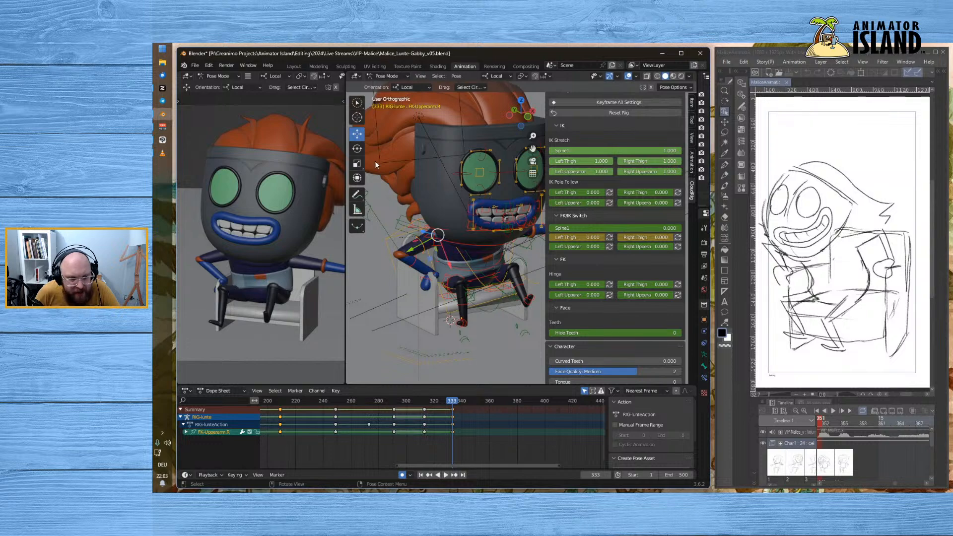
{"action": "left_click", "coordinate": [358, 147]}
{"action": "left_click_drag", "start_coordinate": [423, 209], "coordinate": [419, 209]}
- Set the left upper arm's FK/IK switch to 1.000, keeping the right upper arm in FK
{"action": "scroll", "coordinate": [462, 248], "scroll_direction": "down", "scroll_amount": 2}
{"action": "middle_click_drag", "start_coordinate": [514, 259], "coordinate": [457, 244], "text": "shift"}
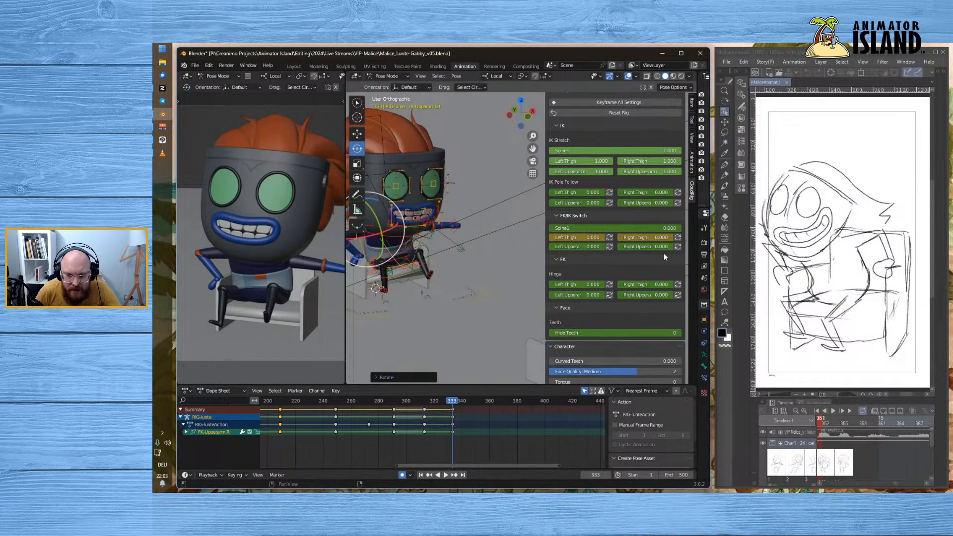
{"action": "left_click_drag", "start_coordinate": [632, 247], "coordinate": [689, 248]}
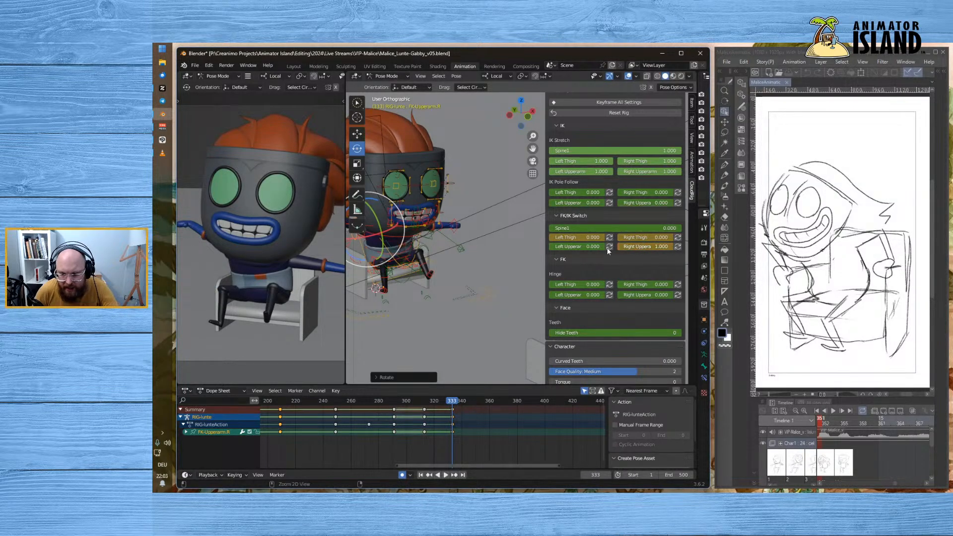
{"action": "key", "text": "ctrl+z"}
{"action": "left_click_drag", "start_coordinate": [580, 246], "coordinate": [605, 246]}
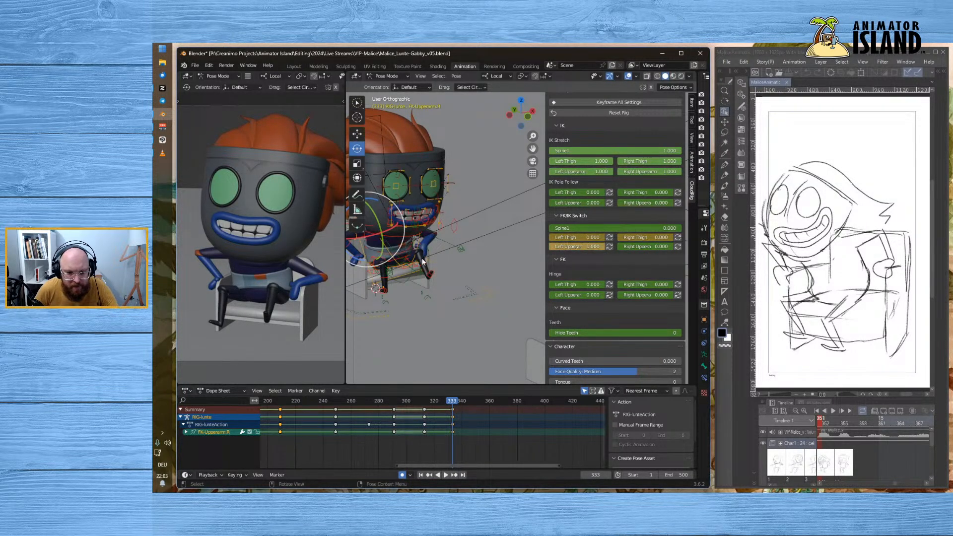
- Raise the left upper arm's IK pole by about 0.5 m beside the head
{"action": "scroll", "coordinate": [430, 257], "scroll_direction": "up", "scroll_amount": 1}
{"action": "left_click", "coordinate": [443, 249]}
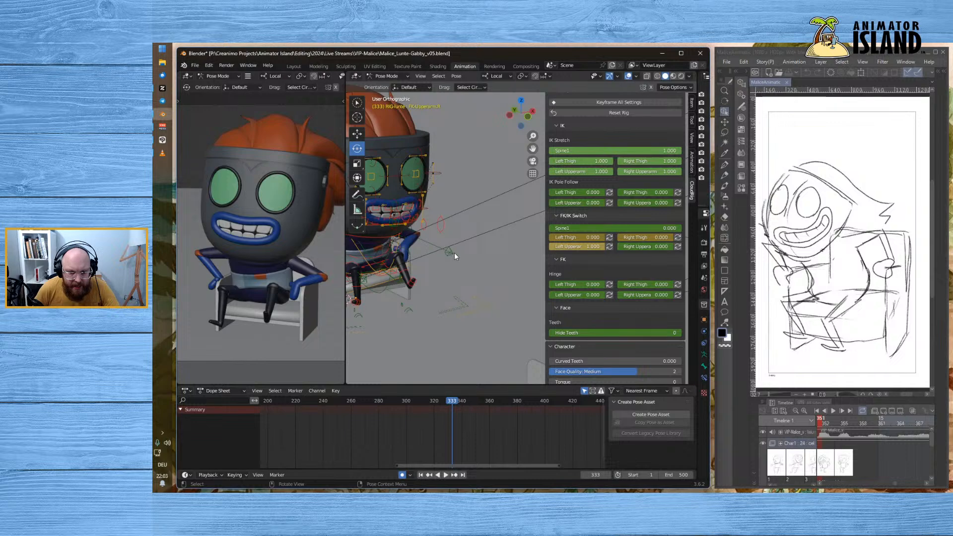
{"action": "left_click", "coordinate": [451, 254]}
{"action": "key", "text": "g"}
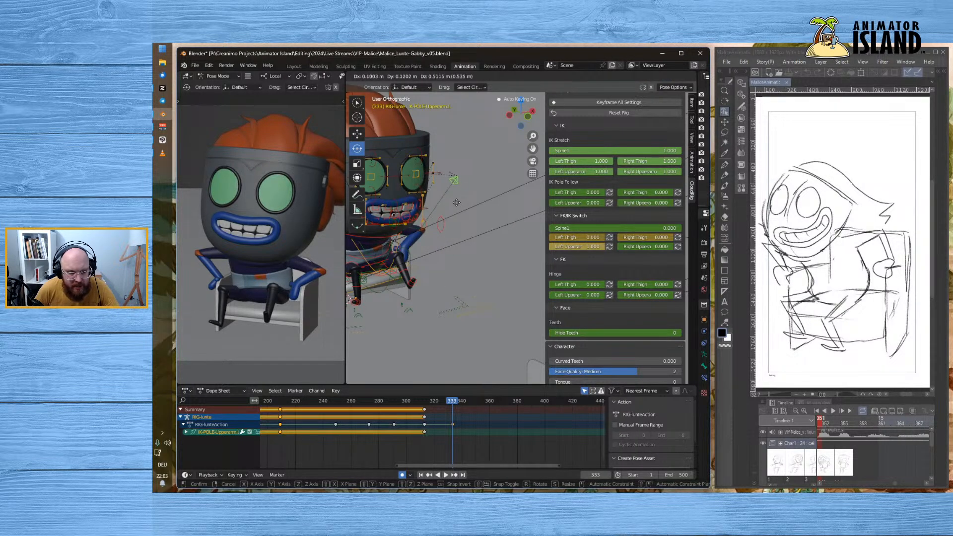
{"action": "left_click", "coordinate": [447, 198]}
- Try shifting the left upper arm's IK pole by about 0.27 m
{"action": "middle_click_drag", "start_coordinate": [446, 199], "coordinate": [514, 236]}
{"action": "key", "text": "g"}
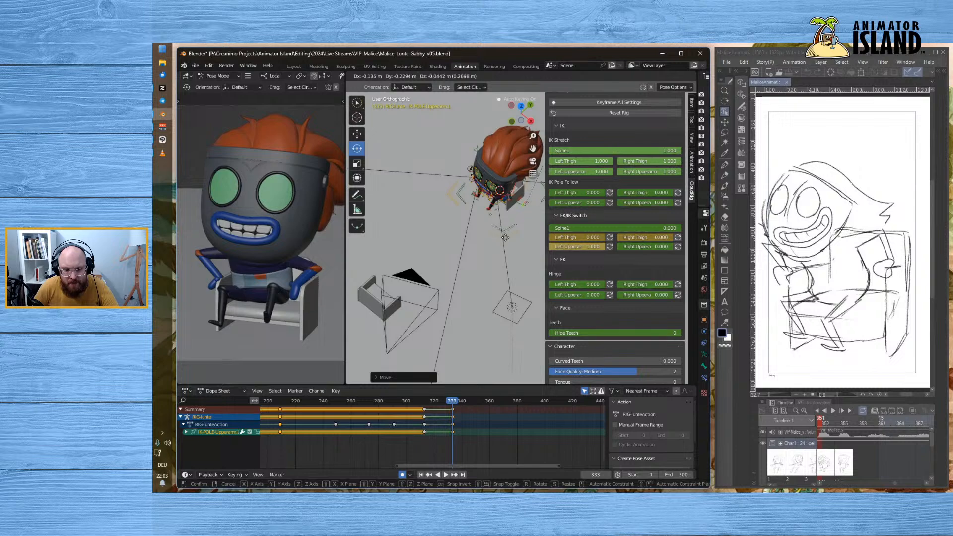
{"action": "left_click", "coordinate": [500, 243]}
- Try moving the left IK hand master control by about 0.07 m near the bench's armrest
{"action": "scroll", "coordinate": [500, 242], "scroll_direction": "up", "scroll_amount": 3}
{"action": "middle_click_drag", "start_coordinate": [500, 242], "coordinate": [490, 222]}
{"action": "left_click", "coordinate": [487, 222]}
{"action": "key", "text": "g"}
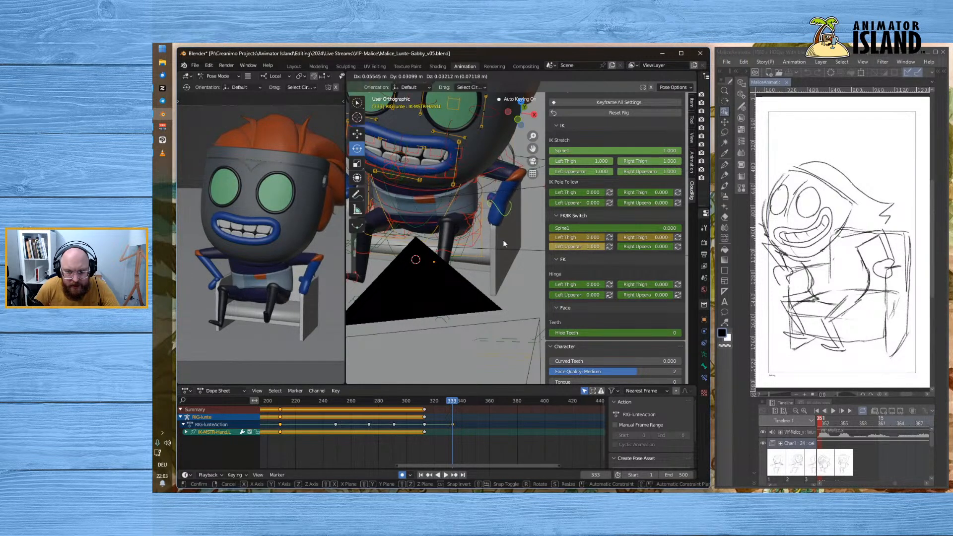
{"action": "left_click", "coordinate": [503, 242]}
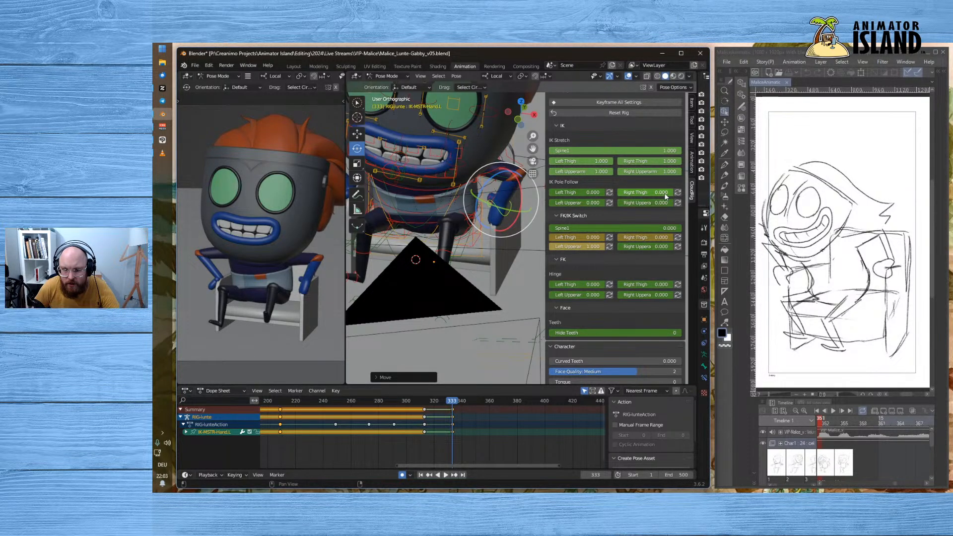
- Try an IK pole follow of 0.221 on the left upper arm and rotate the left IK hand control
{"action": "left_click_drag", "start_coordinate": [470, 312], "coordinate": [592, 205]}
{"action": "left_click_drag", "start_coordinate": [477, 312], "coordinate": [463, 325]}
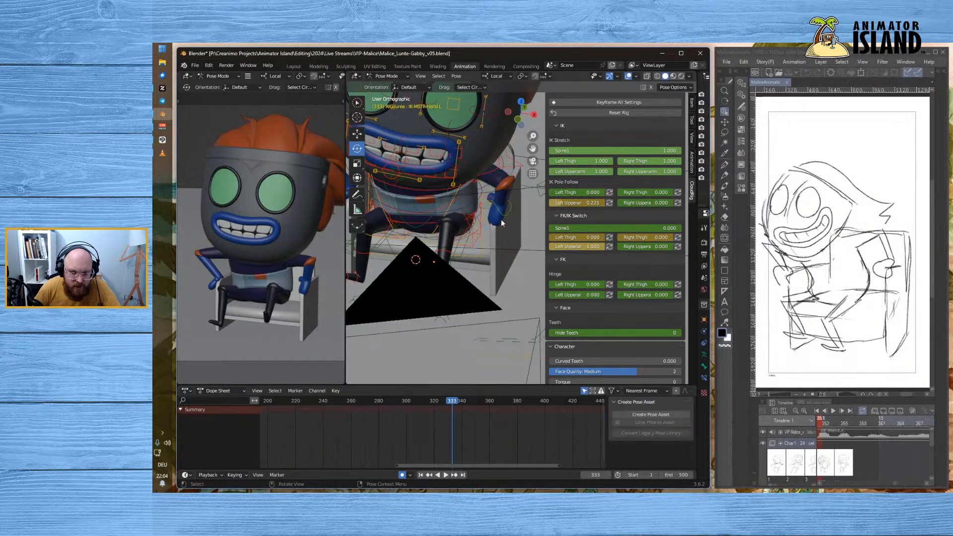
{"action": "left_click_drag", "start_coordinate": [496, 210], "coordinate": [505, 144]}
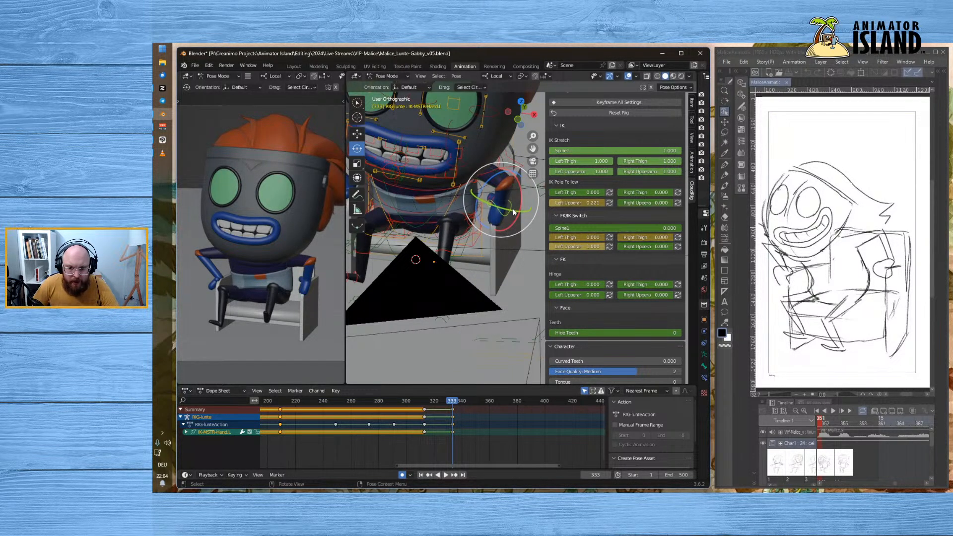
{"action": "left_click_drag", "start_coordinate": [516, 210], "coordinate": [510, 146]}
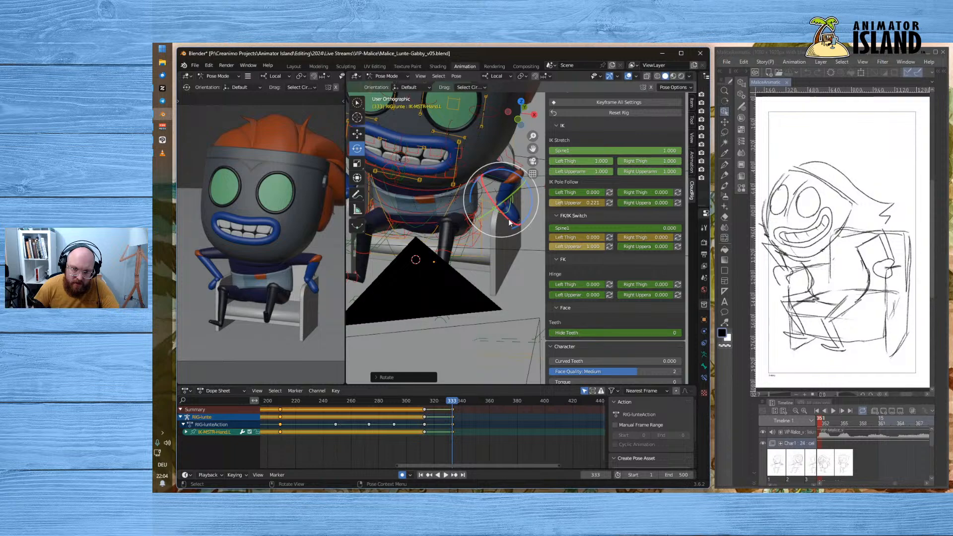
- Undo the left arm's IK changes, including its IK switch, back to the FK pose
{"action": "key", "text": "ctrl+z"}
{"action": "key", "text": "ctrl+z"}
{"action": "key", "text": "ctrl+z"}
{"action": "key", "text": "ctrl+z"}
{"action": "key", "text": "ctrl+z"}
{"action": "key", "text": "ctrl+z"}
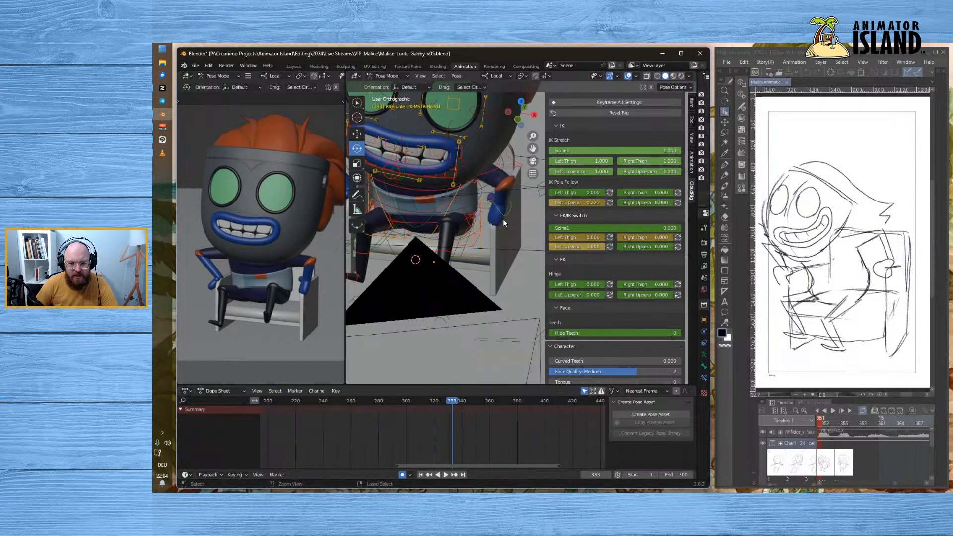
{"action": "key", "text": "ctrl+z"}
{"action": "key", "text": "ctrl+z"}
{"action": "key", "text": "ctrl+z"}
{"action": "key", "text": "ctrl+z"}
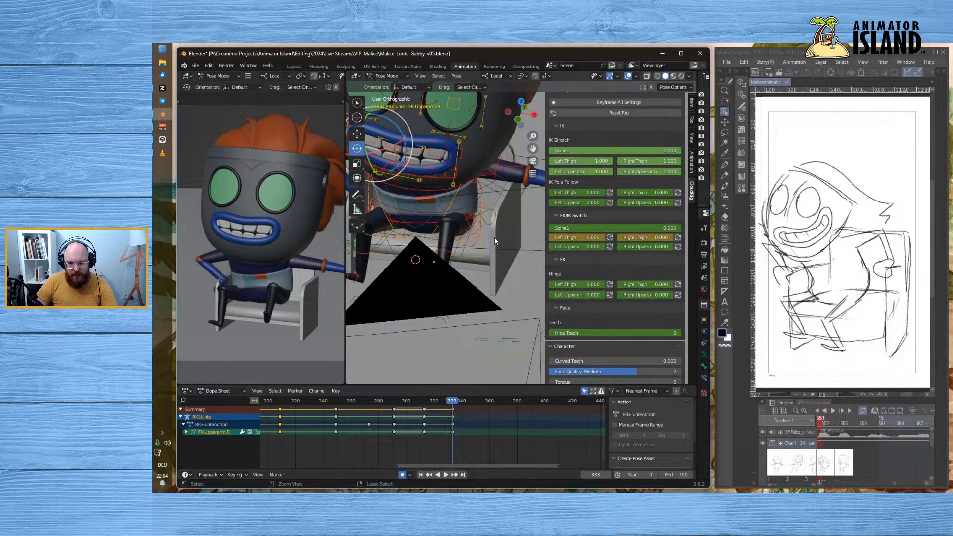
- Rotate the right FK upper arm to swing the forearm and hand slightly away from the body
{"action": "scroll", "coordinate": [404, 241], "scroll_direction": "down", "scroll_amount": 5}
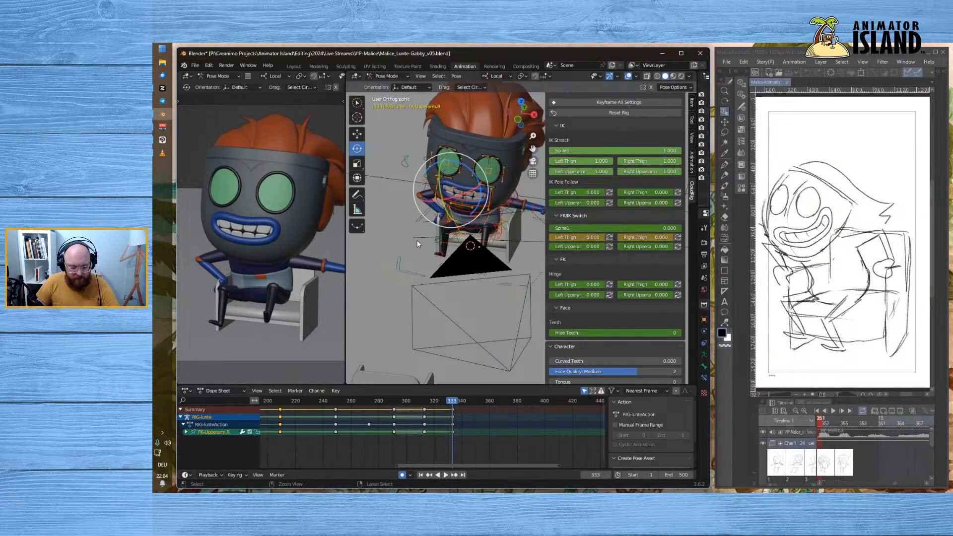
{"action": "scroll", "coordinate": [403, 234], "scroll_direction": "up", "scroll_amount": 2}
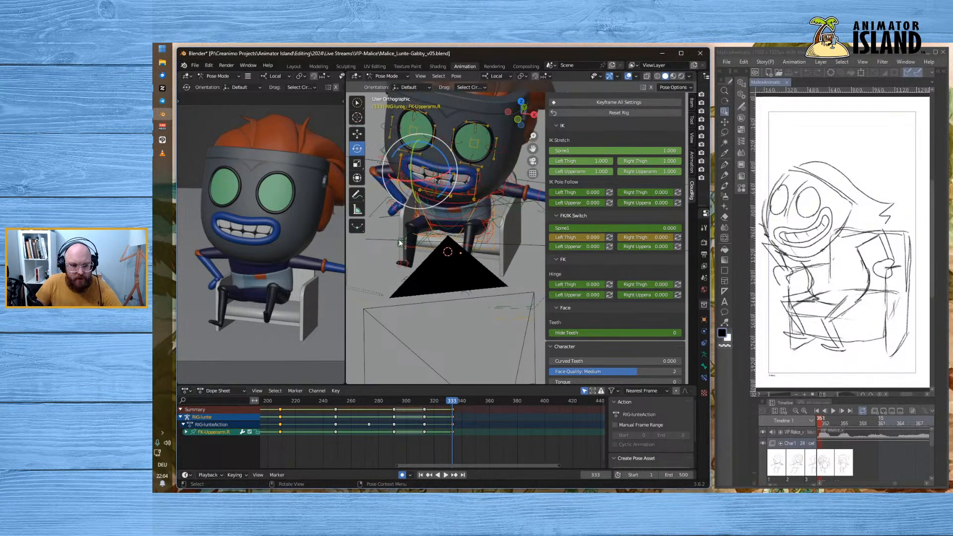
{"action": "middle_click_drag", "start_coordinate": [423, 242], "coordinate": [483, 204]}
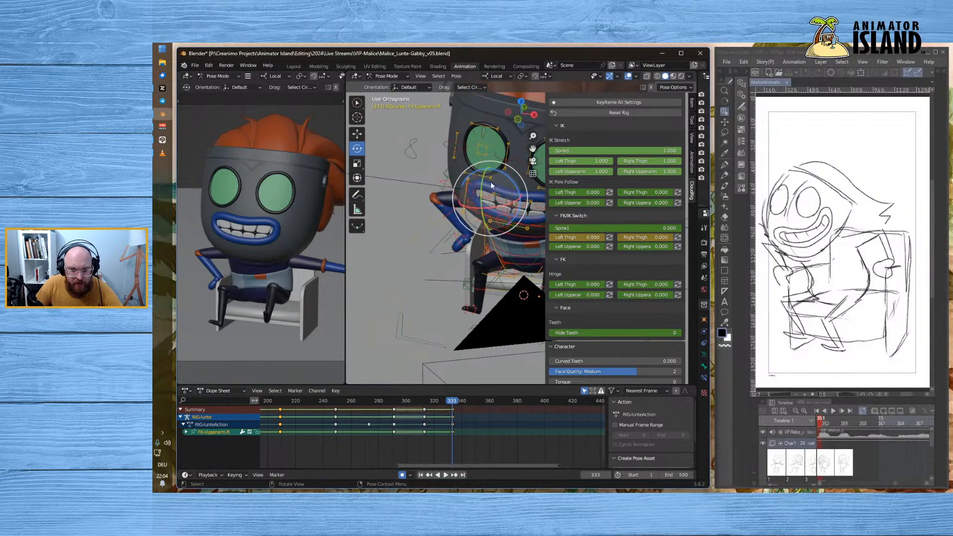
{"action": "left_click_drag", "start_coordinate": [502, 174], "coordinate": [449, 211]}
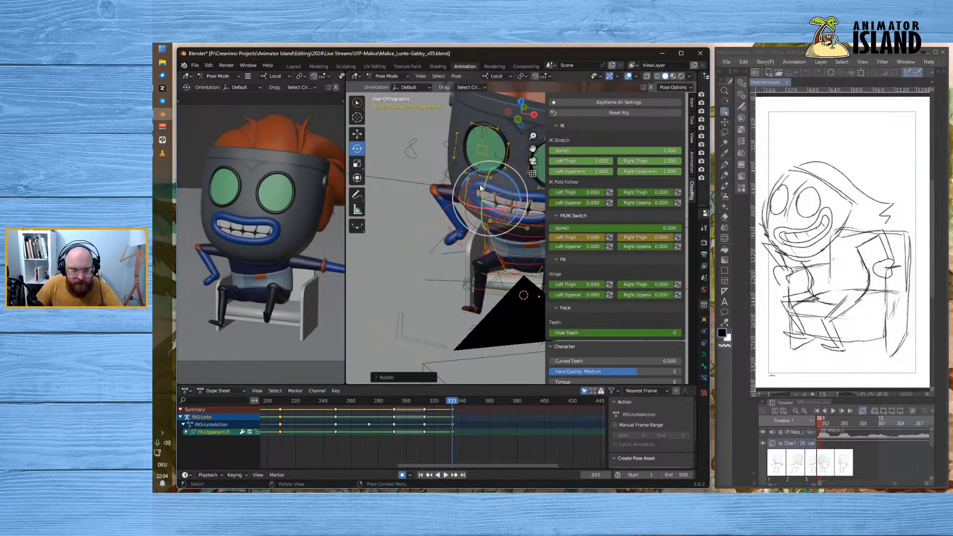
- Select the right FK forearm, activate the Move tool and set the transform orientation to Normal
{"action": "left_click", "coordinate": [446, 207]}
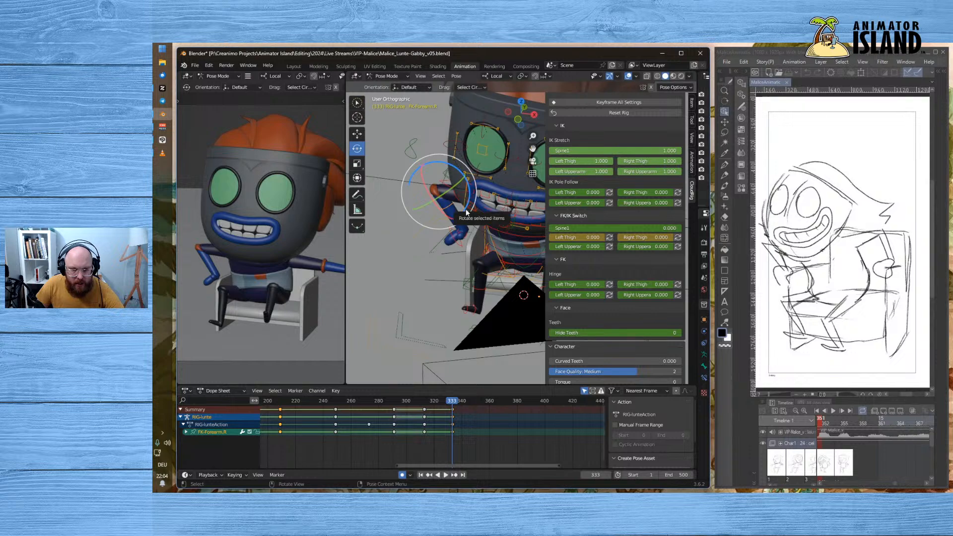
{"action": "left_click", "coordinate": [357, 134]}
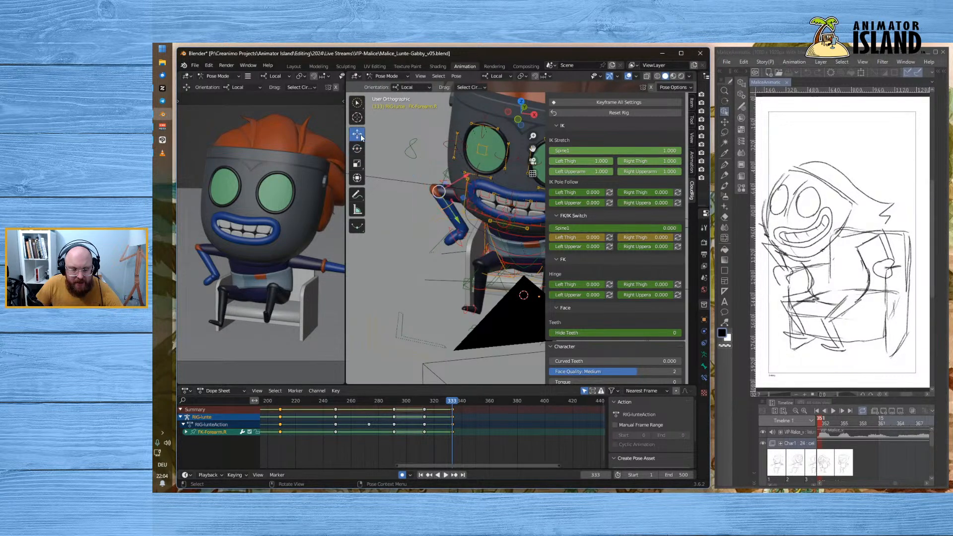
{"action": "left_click", "coordinate": [498, 76]}
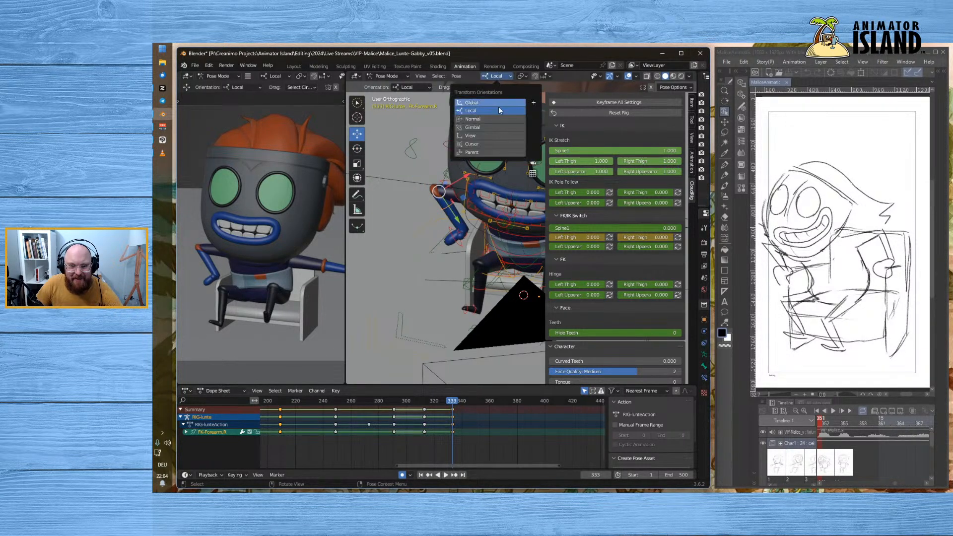
{"action": "left_click", "coordinate": [496, 119]}
{"action": "left_click", "coordinate": [498, 77]}
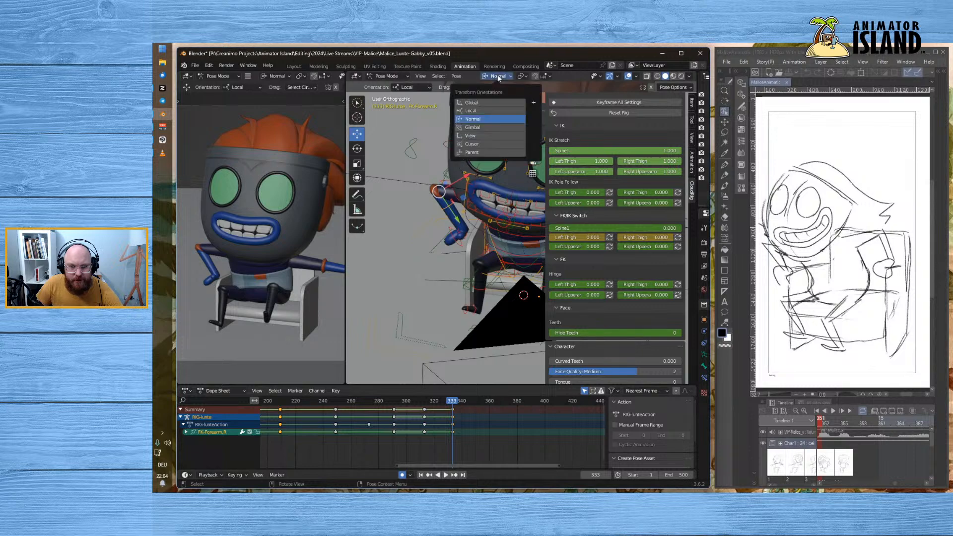
{"action": "left_click", "coordinate": [492, 111]}
{"action": "left_click", "coordinate": [496, 77]}
{"action": "left_click", "coordinate": [494, 127]}
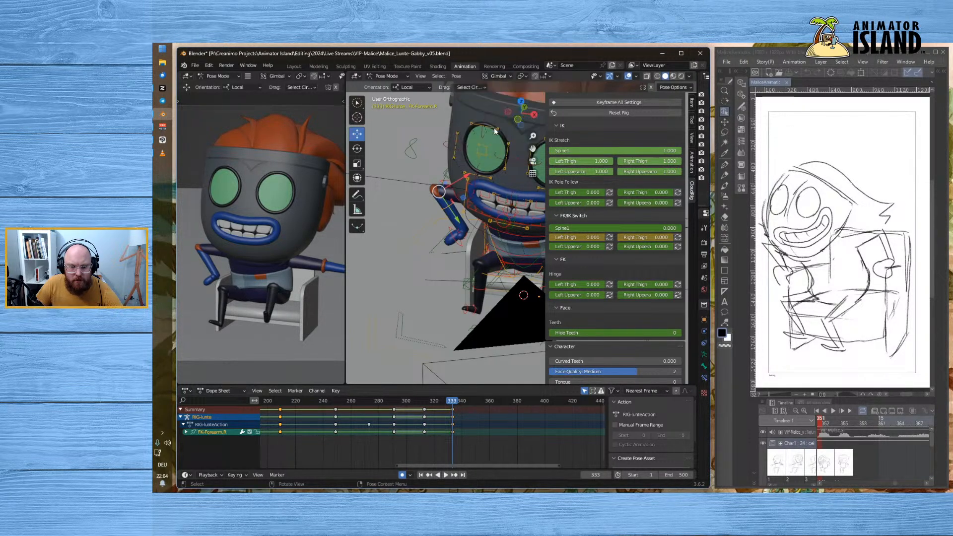
{"action": "left_click", "coordinate": [496, 76]}
{"action": "left_click", "coordinate": [487, 102]}
{"action": "left_click", "coordinate": [490, 75]}
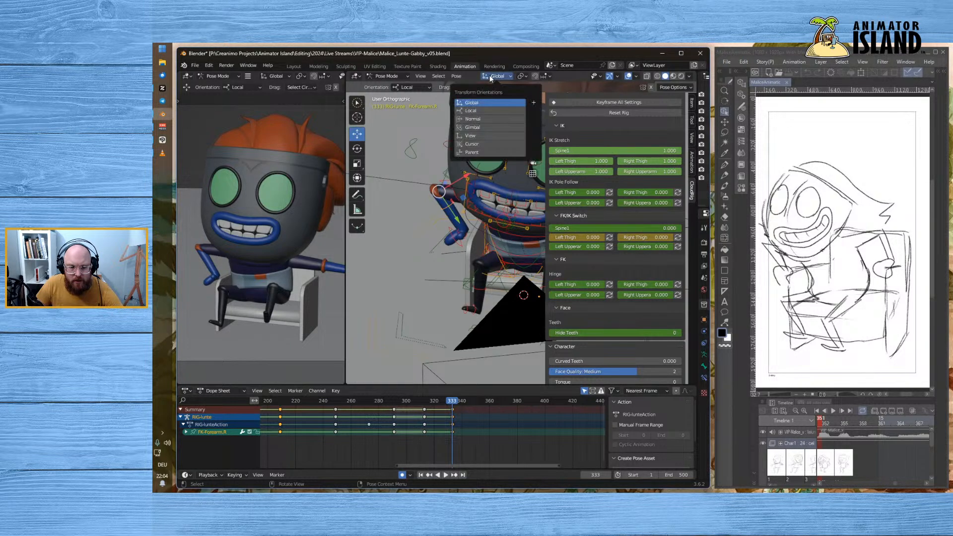
{"action": "left_click", "coordinate": [487, 119]}
{"action": "middle_click_drag", "start_coordinate": [430, 164], "coordinate": [422, 207]}
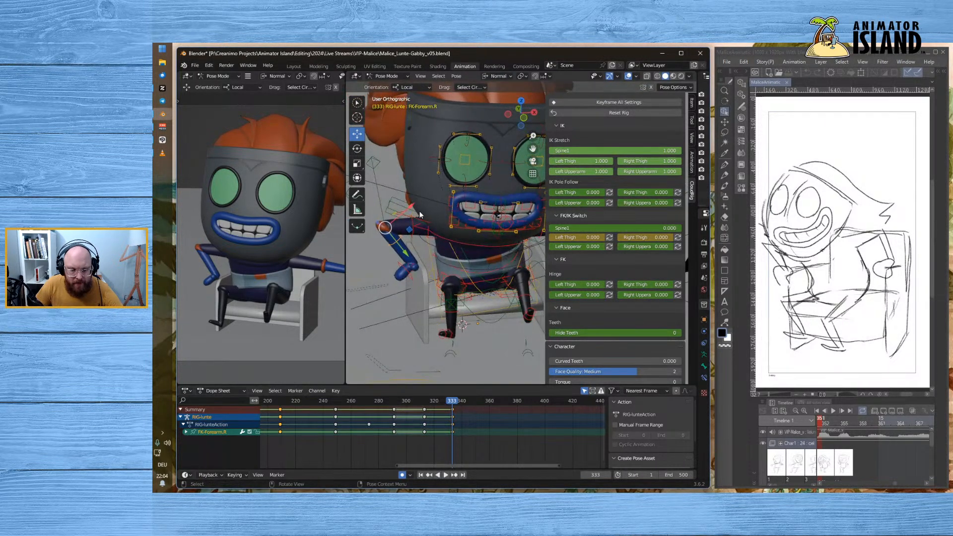
{"action": "left_click", "coordinate": [410, 220]}
{"action": "key", "text": "g"}
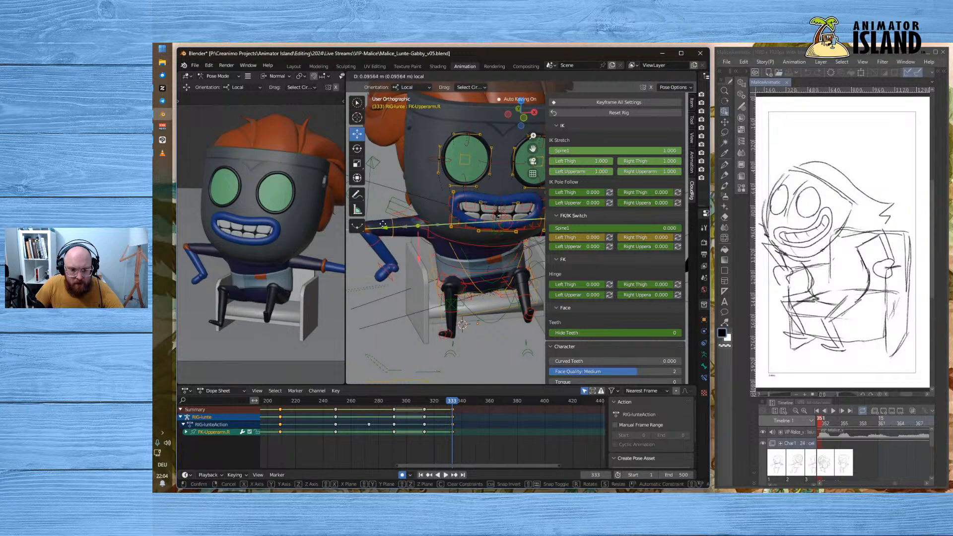
{"action": "left_click", "coordinate": [390, 234]}
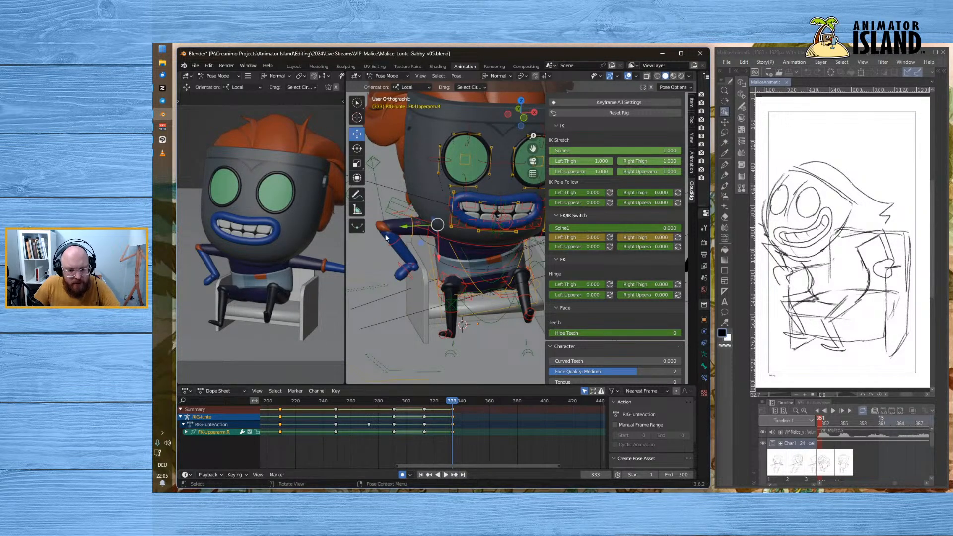
- Move the right FK forearm control about 0.05 m inward toward the shoulder to shorten the arm
{"action": "left_click", "coordinate": [383, 234]}
{"action": "left_click", "coordinate": [385, 228]}
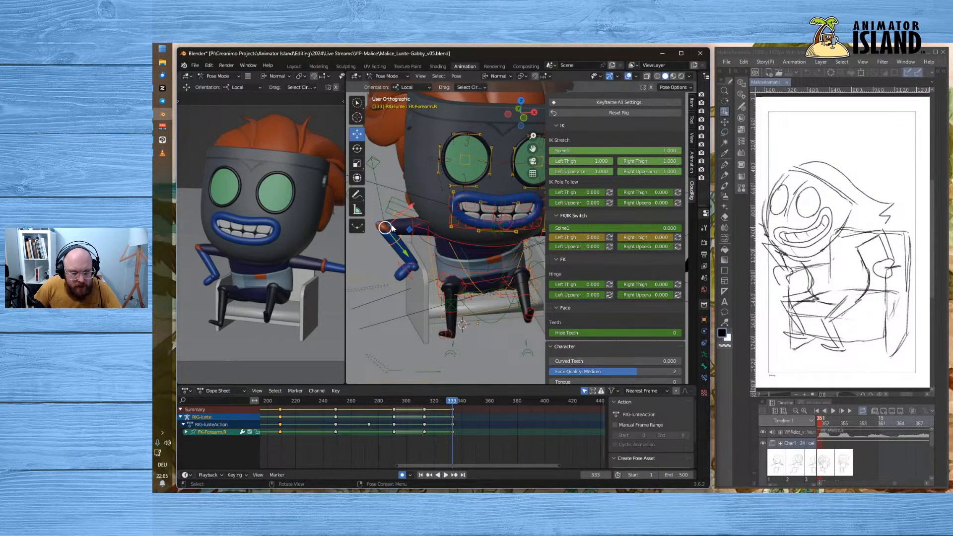
{"action": "key", "text": "g"}
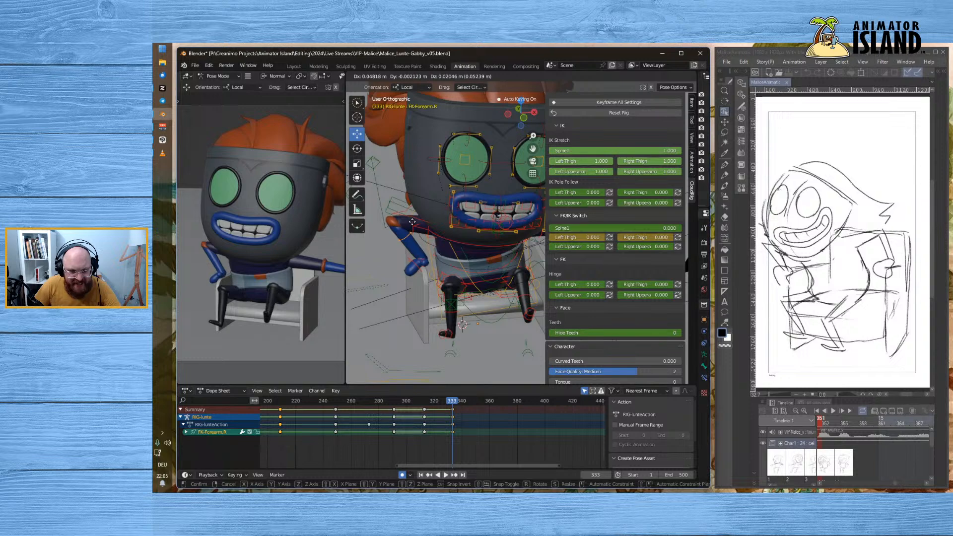
{"action": "left_click", "coordinate": [414, 224]}
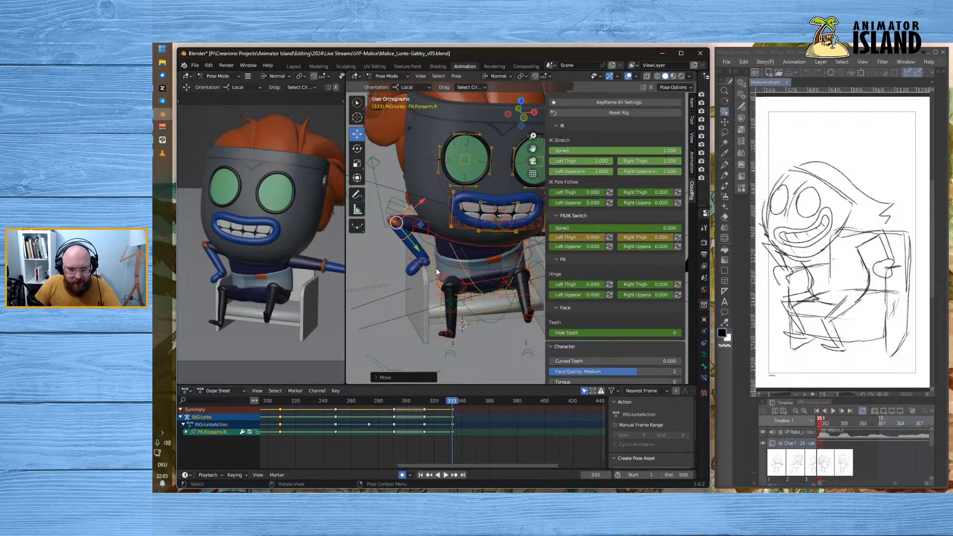
- Rotate the right FK forearm slightly so that the hand angles toward the bench
{"action": "scroll", "coordinate": [393, 260], "scroll_direction": "up", "scroll_amount": 2}
{"action": "middle_click_drag", "start_coordinate": [392, 260], "coordinate": [453, 283]}
{"action": "left_click", "coordinate": [357, 148]}
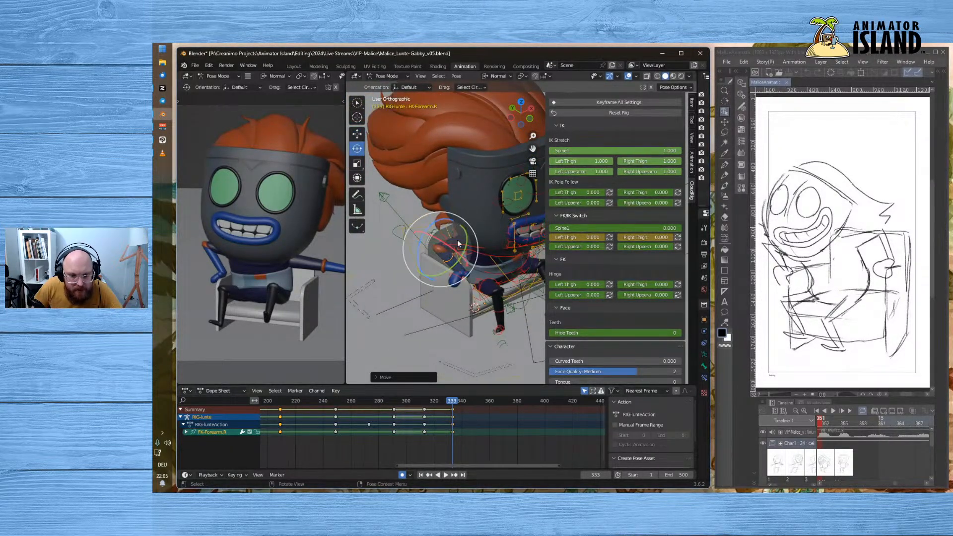
{"action": "mouse_move", "coordinate": [448, 270]}
{"action": "left_mouse_down"}
{"action": "mouse_move", "coordinate": [431, 272]}
{"action": "mouse_move", "coordinate": [447, 269]}
{"action": "left_mouse_up"}
{"action": "left_click_drag", "start_coordinate": [449, 221], "coordinate": [448, 222]}
- Fine-tune the right FK upper arm's rotation at the shoulder
{"action": "scroll", "coordinate": [439, 325], "scroll_direction": "up", "scroll_amount": 4}
{"action": "middle_click_drag", "start_coordinate": [436, 329], "coordinate": [388, 303]}
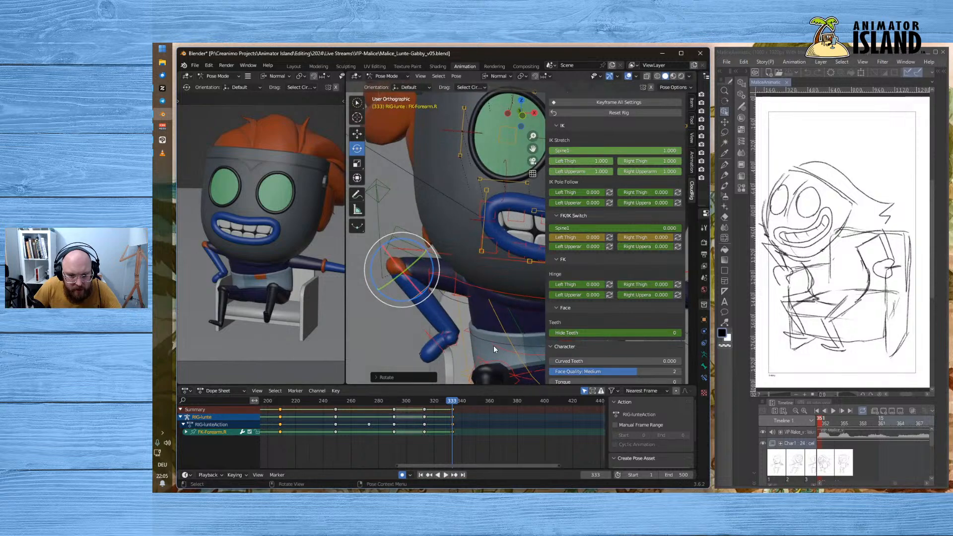
{"action": "left_click", "coordinate": [460, 296]}
{"action": "left_click", "coordinate": [455, 285]}
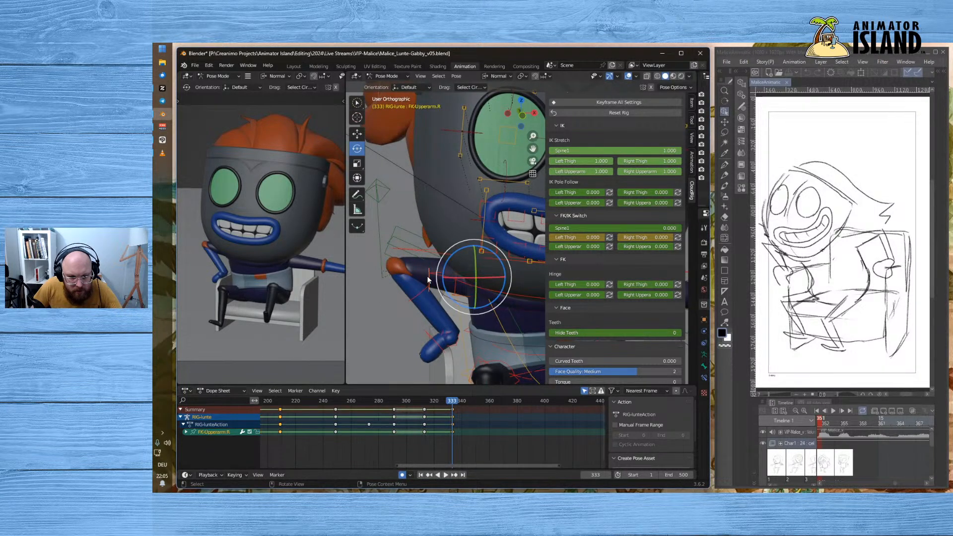
{"action": "left_click_drag", "start_coordinate": [463, 246], "coordinate": [453, 250]}
- Rotate the right hand's second FK segment, FK-W-Hand2.R
{"action": "middle_click_drag", "start_coordinate": [453, 250], "coordinate": [420, 330]}
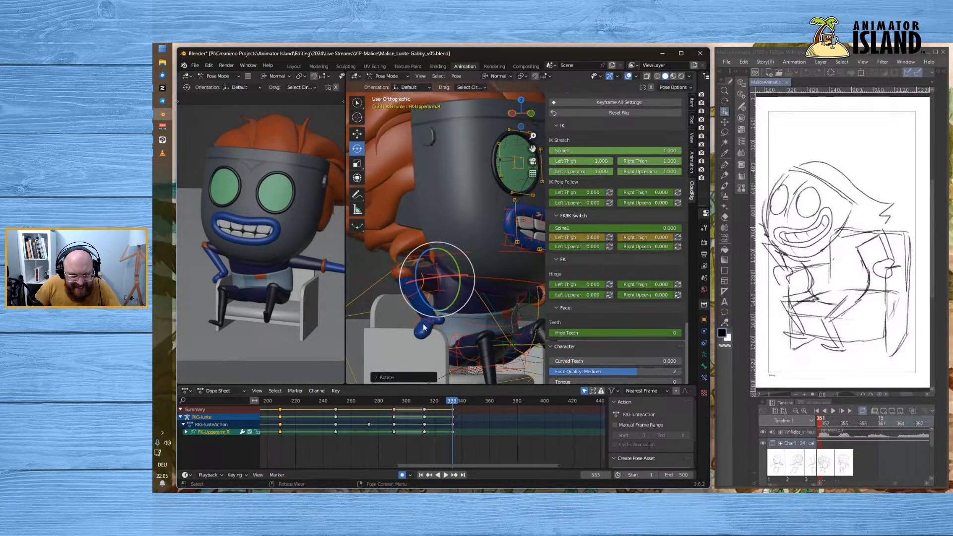
{"action": "left_click", "coordinate": [417, 334]}
{"action": "left_click", "coordinate": [409, 367]}
{"action": "left_click", "coordinate": [418, 332]}
{"action": "left_click_drag", "start_coordinate": [405, 316], "coordinate": [417, 341]}
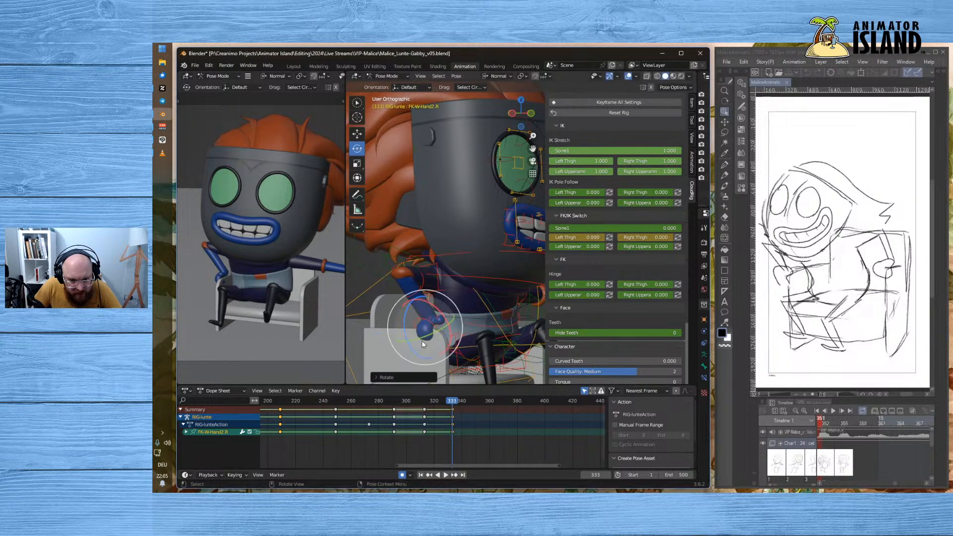
- Rotate the right FK hand control, FK-W-Hand.R, at the wrist
{"action": "left_click", "coordinate": [499, 347]}
{"action": "left_click", "coordinate": [429, 321]}
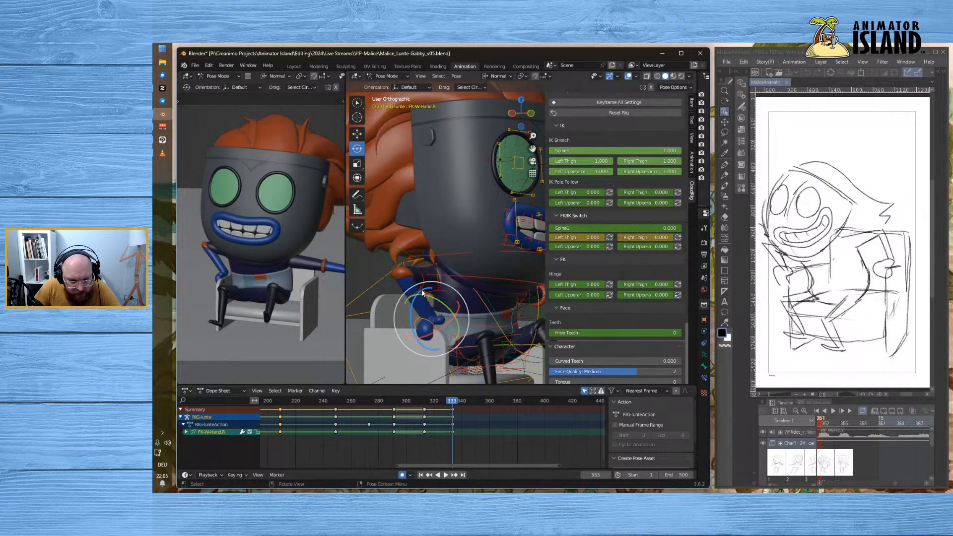
{"action": "left_click_drag", "start_coordinate": [425, 286], "coordinate": [443, 276]}
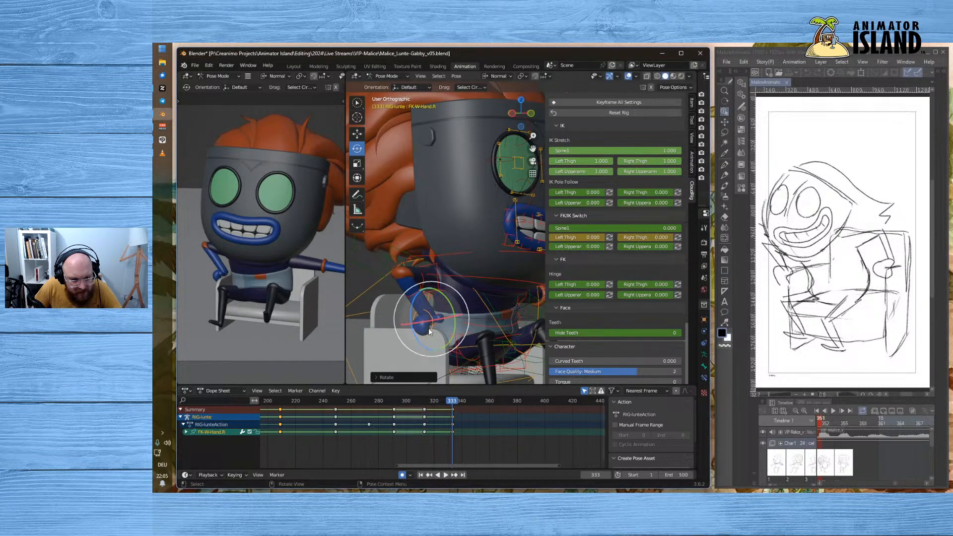
- Move the right FK hand control by about 0.02 m beside the bench
{"action": "scroll", "coordinate": [437, 323], "scroll_direction": "up", "scroll_amount": 2}
{"action": "left_click", "coordinate": [481, 341]}
{"action": "scroll", "coordinate": [448, 328], "scroll_direction": "down", "scroll_amount": 2}
{"action": "middle_click_drag", "start_coordinate": [449, 327], "coordinate": [390, 327]}
{"action": "left_click", "coordinate": [474, 316]}
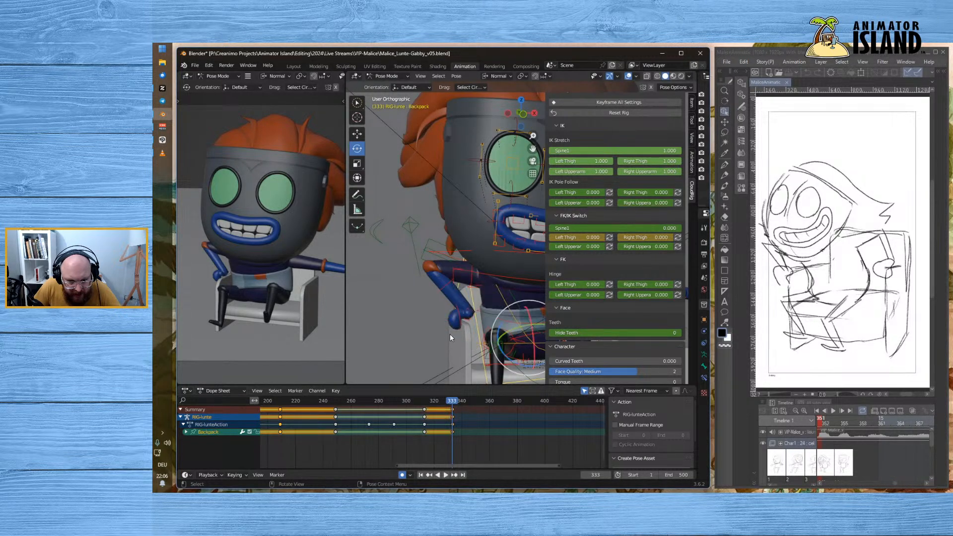
{"action": "left_click", "coordinate": [460, 318]}
{"action": "key", "text": "g"}
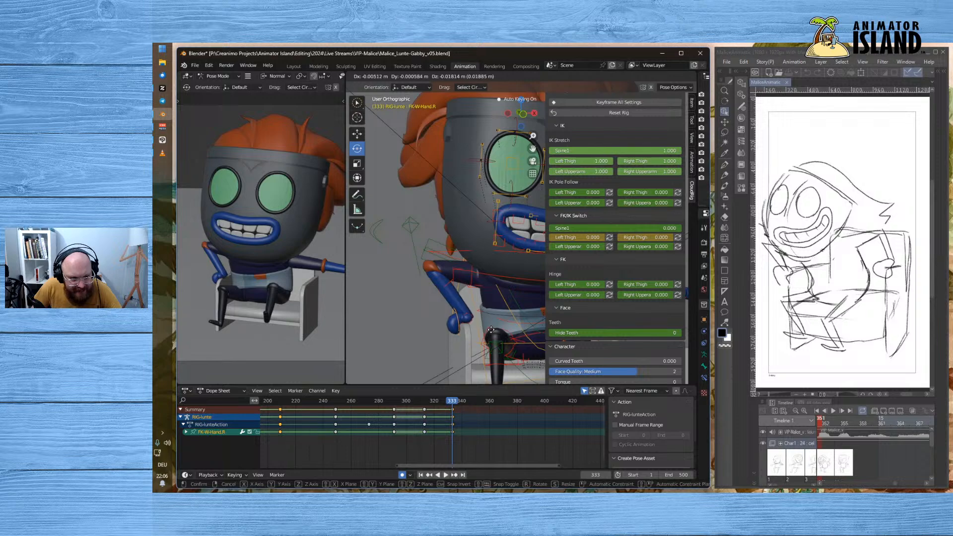
{"action": "left_click", "coordinate": [464, 326]}
- Rotate the tip segment of the right thumb, FK-Thumb_2.R, on the hand beside the bench
{"action": "middle_click_drag", "start_coordinate": [464, 325], "coordinate": [413, 343]}
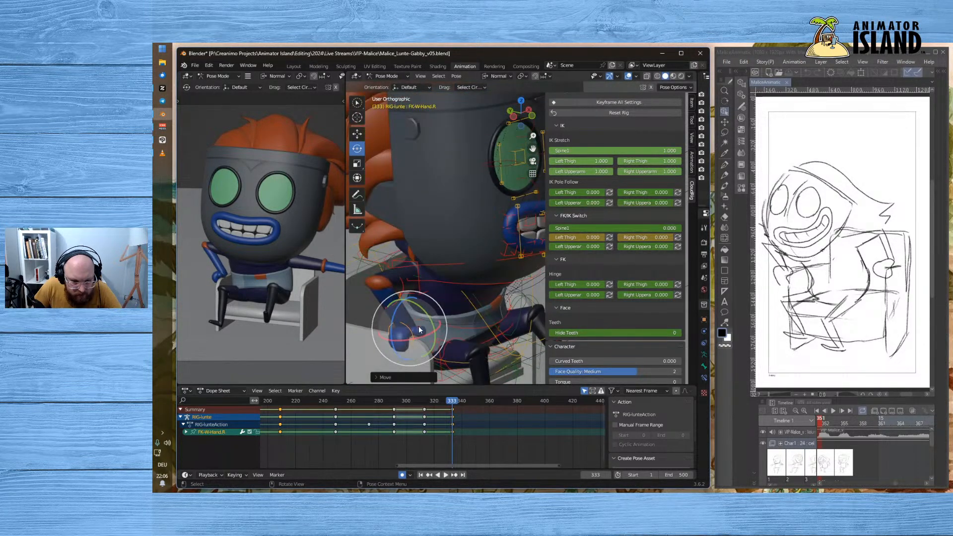
{"action": "left_click", "coordinate": [419, 326]}
{"action": "left_click_drag", "start_coordinate": [432, 316], "coordinate": [443, 329]}
{"action": "middle_click_drag", "start_coordinate": [427, 329], "coordinate": [526, 307]}
{"action": "scroll", "coordinate": [413, 317], "scroll_direction": "up", "scroll_amount": 4}
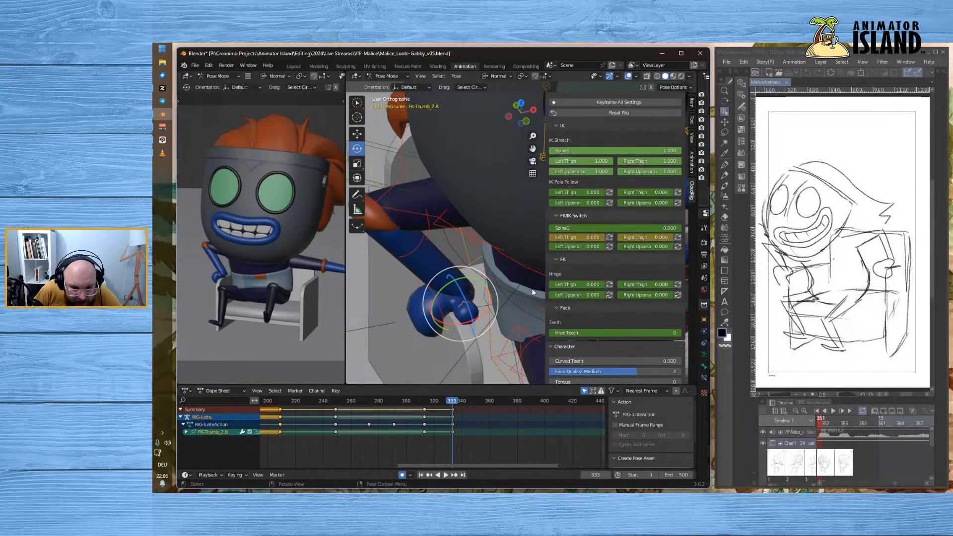
- Rotate the base segment of the right thumb, FK-Thumb_1.R, to fold it against the fist
{"action": "left_click", "coordinate": [454, 281]}
{"action": "left_click_drag", "start_coordinate": [454, 283], "coordinate": [461, 297]}
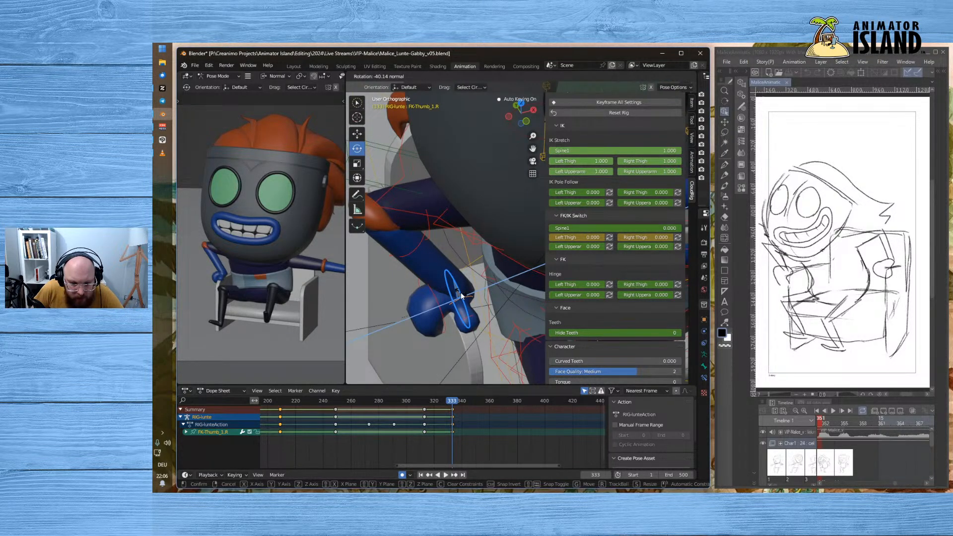
{"action": "left_click", "coordinate": [461, 297]}
{"action": "key", "text": "r"}
{"action": "key", "text": "r"}
{"action": "left_click", "coordinate": [450, 326]}
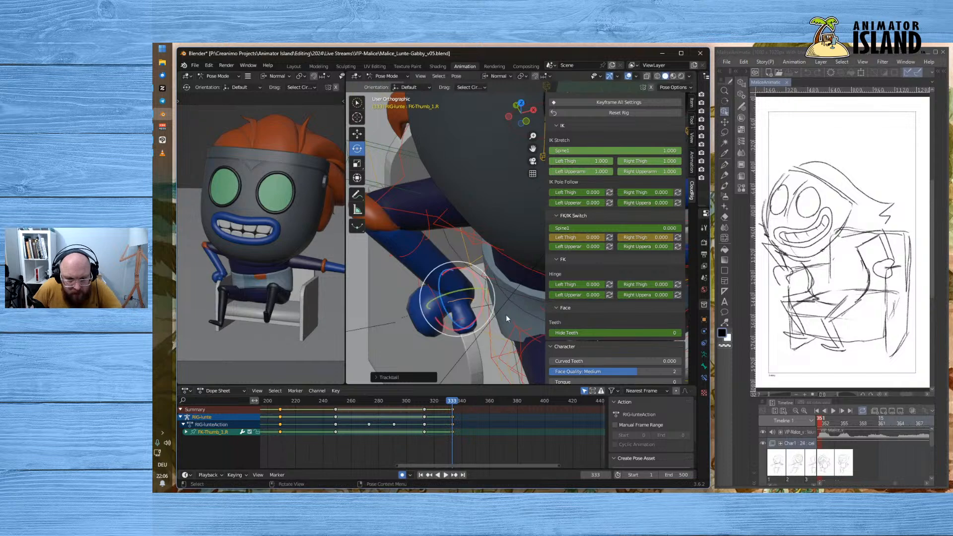
{"action": "left_click_drag", "start_coordinate": [487, 312], "coordinate": [468, 315]}
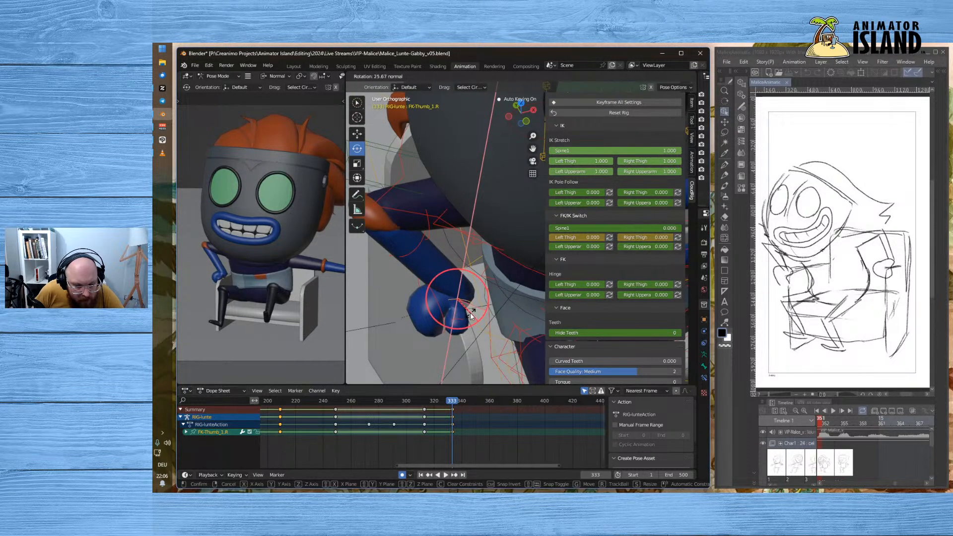
{"action": "mouse_move", "coordinate": [469, 313]}
{"action": "left_mouse_down"}
{"action": "mouse_move", "coordinate": [457, 308]}
{"action": "mouse_move", "coordinate": [457, 320]}
{"action": "left_mouse_up"}
- Fine-tune the rotation of the right thumb's tip segment, FK-Thumb_2.R, as seen from the front
{"action": "left_click", "coordinate": [463, 320]}
{"action": "middle_click_drag", "start_coordinate": [496, 345], "coordinate": [430, 282]}
{"action": "left_click_drag", "start_coordinate": [425, 284], "coordinate": [457, 295]}
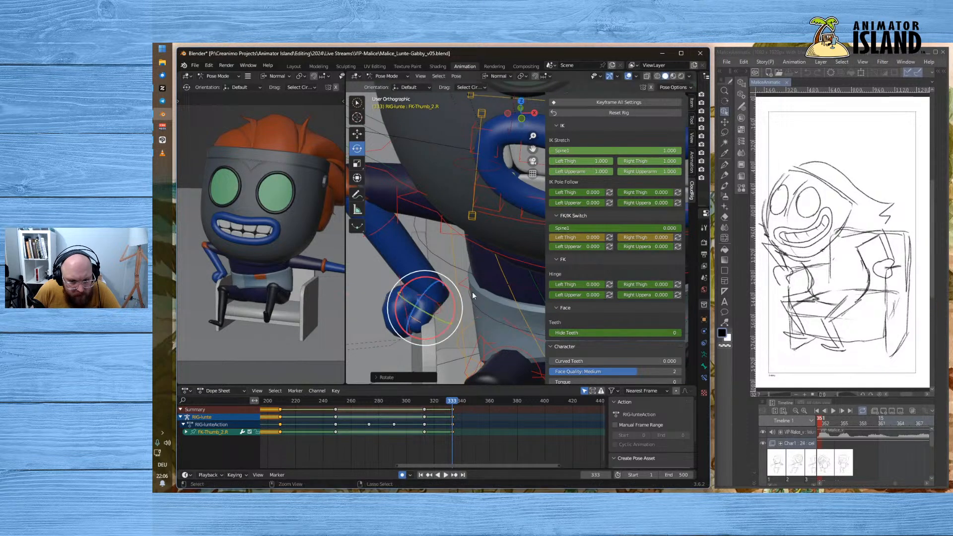
- Readjust the rotation of the right thumb's base segment, FK-Thumb_1.R, to keep the thumb close to the fist
{"action": "left_click", "coordinate": [446, 293]}
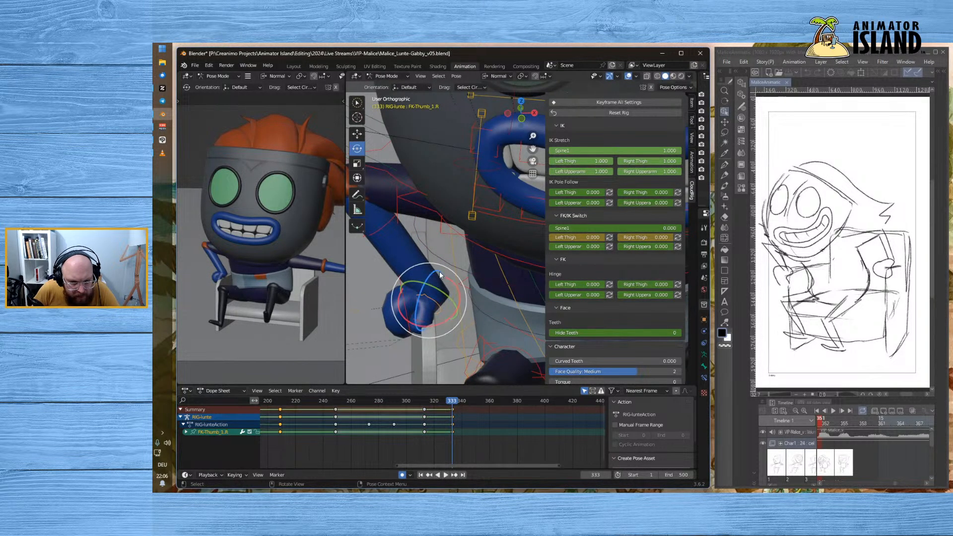
{"action": "left_click_drag", "start_coordinate": [454, 282], "coordinate": [428, 236]}
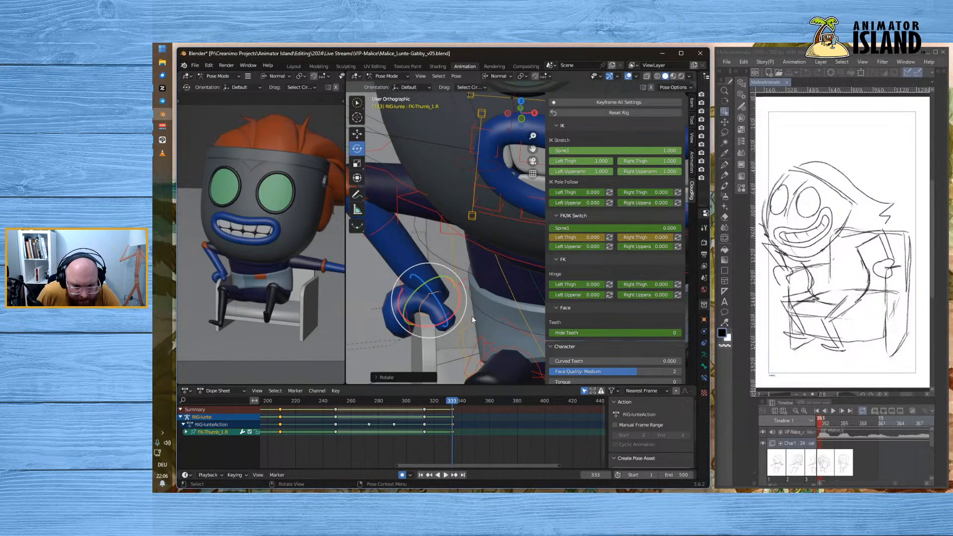
{"action": "left_click_drag", "start_coordinate": [450, 318], "coordinate": [419, 303]}
{"action": "key", "text": "z"}
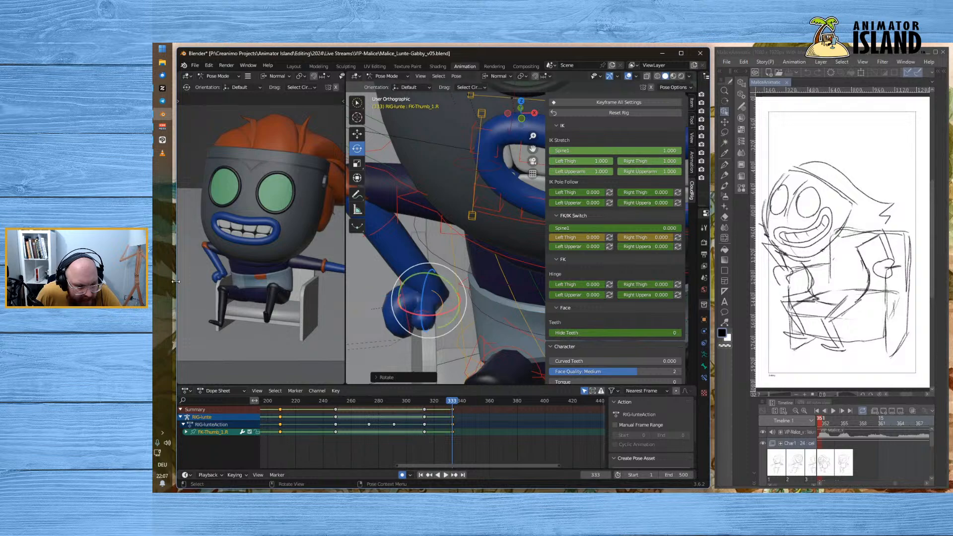
- Adjust the rotation of the right FK hand control, FK-W-Hand.R, while checking a close-up of the hand
{"action": "scroll", "coordinate": [197, 290], "scroll_direction": "up", "scroll_amount": 4}
{"action": "scroll", "coordinate": [293, 307], "scroll_direction": "up", "scroll_amount": 3}
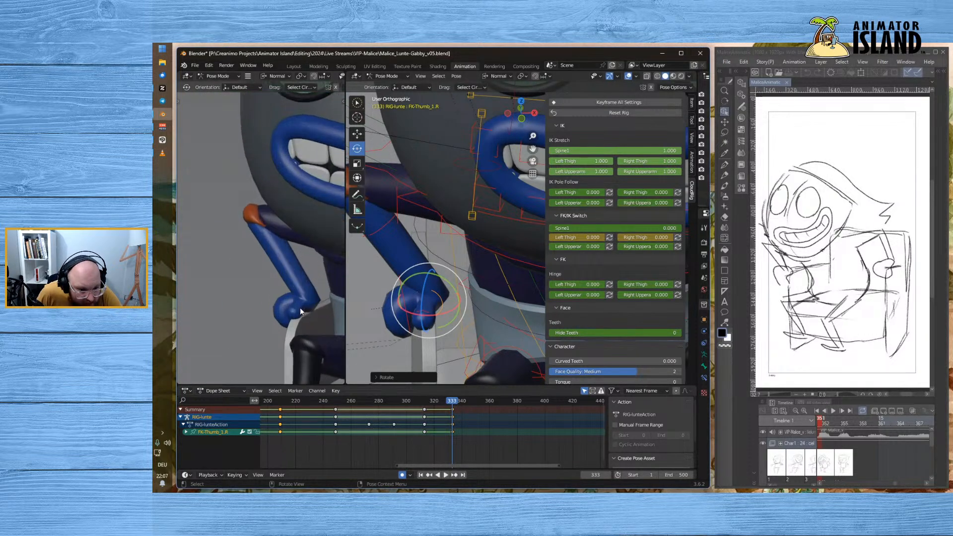
{"action": "left_click", "coordinate": [492, 295]}
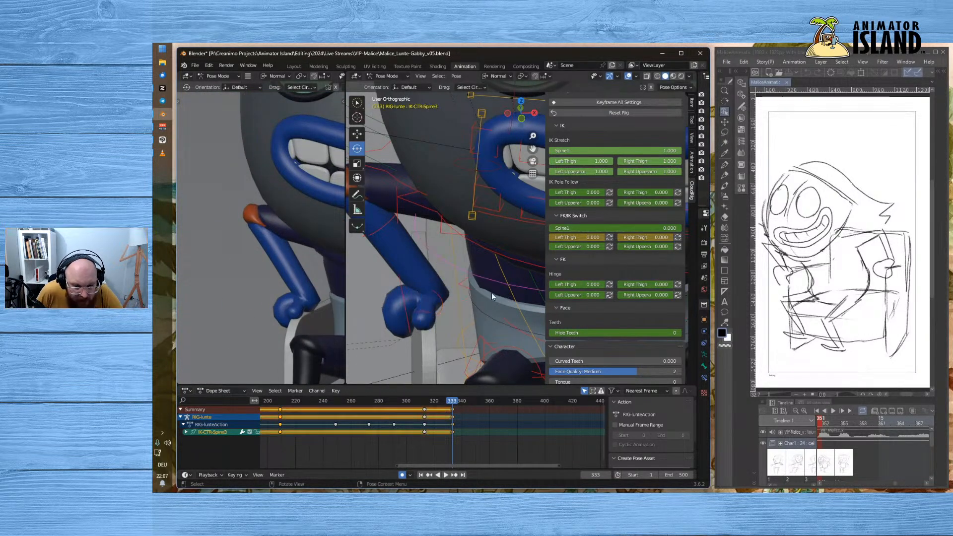
{"action": "left_click", "coordinate": [401, 290]}
{"action": "left_click_drag", "start_coordinate": [418, 273], "coordinate": [364, 223]}
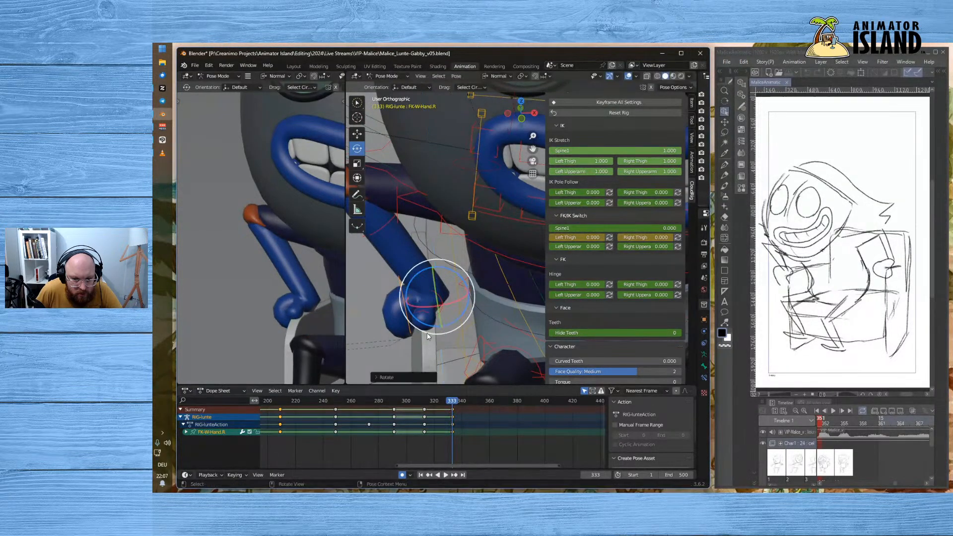
{"action": "mouse_move", "coordinate": [429, 306]}
{"action": "left_mouse_down"}
{"action": "mouse_move", "coordinate": [441, 312]}
{"action": "mouse_move", "coordinate": [482, 296]}
{"action": "mouse_move", "coordinate": [427, 307]}
{"action": "mouse_move", "coordinate": [494, 291]}
{"action": "mouse_move", "coordinate": [511, 270]}
{"action": "mouse_move", "coordinate": [412, 323]}
{"action": "mouse_move", "coordinate": [430, 321]}
{"action": "left_mouse_up"}
- Clear the transforms of the right FK hand control, FK-W-Hand.R
{"action": "left_click", "coordinate": [457, 76]}
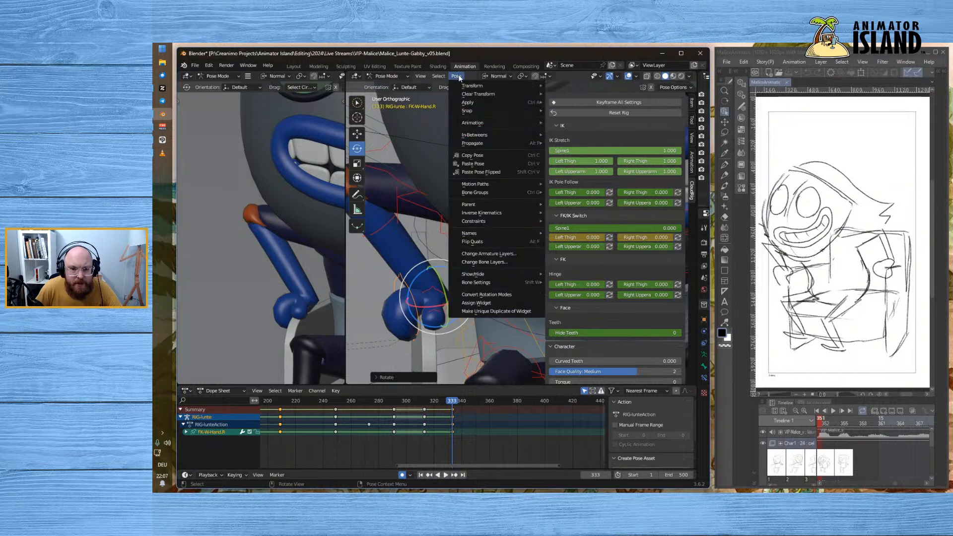
{"action": "mouse_move", "coordinate": [474, 96]}
{"action": "left_click", "coordinate": [564, 94]}
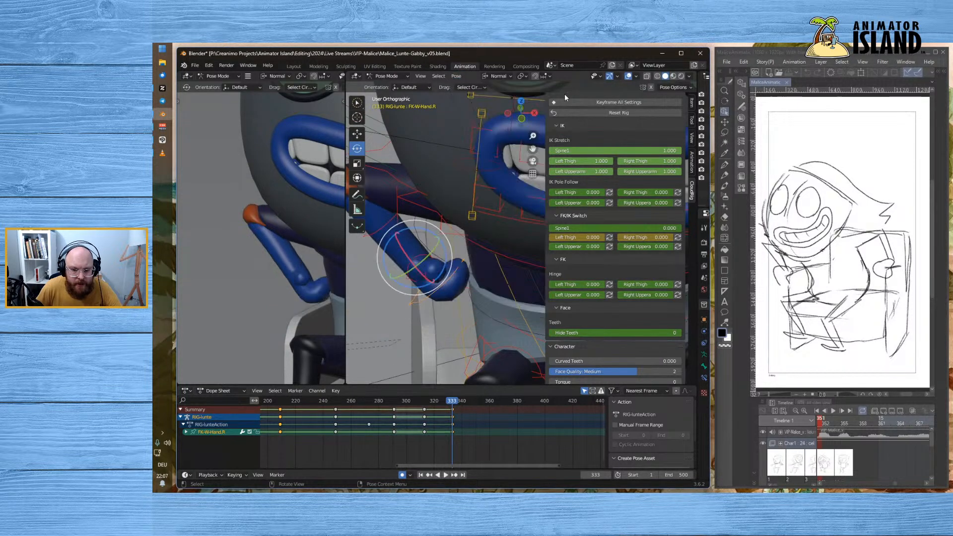
- Try to rotate the cleared right hand, FK-W-Hand.R, downward at the wrist
{"action": "mouse_move", "coordinate": [387, 293]}
{"action": "middle_mouse_down"}
{"action": "mouse_move", "coordinate": [397, 306]}
{"action": "mouse_move", "coordinate": [423, 299]}
{"action": "mouse_move", "coordinate": [402, 304]}
{"action": "middle_mouse_up"}
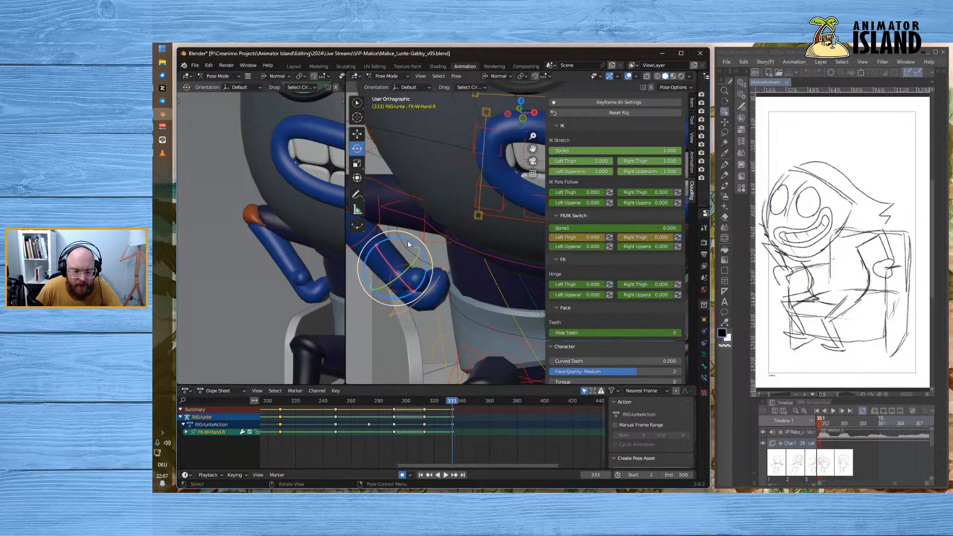
{"action": "left_click_drag", "start_coordinate": [407, 239], "coordinate": [397, 284]}
{"action": "left_click", "coordinate": [397, 278]}
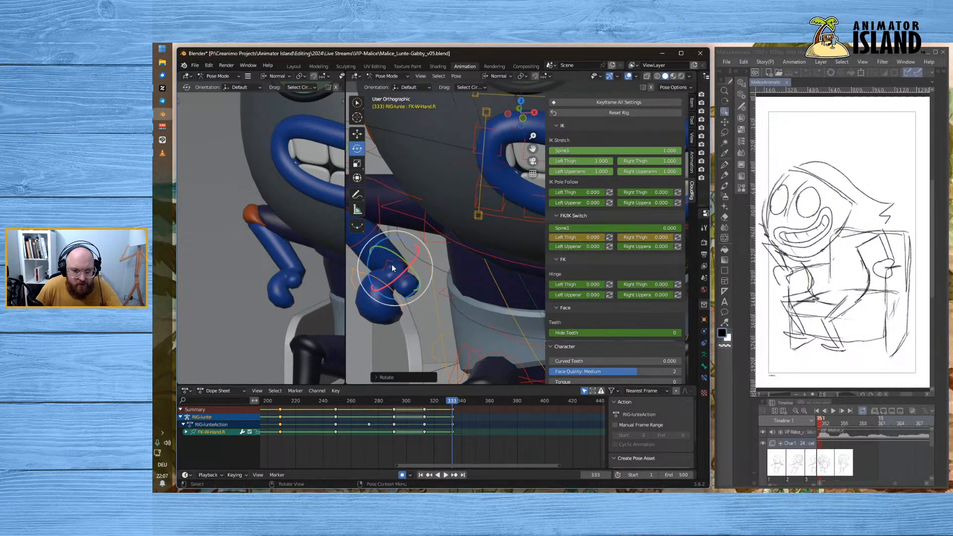
{"action": "left_click", "coordinate": [370, 233]}
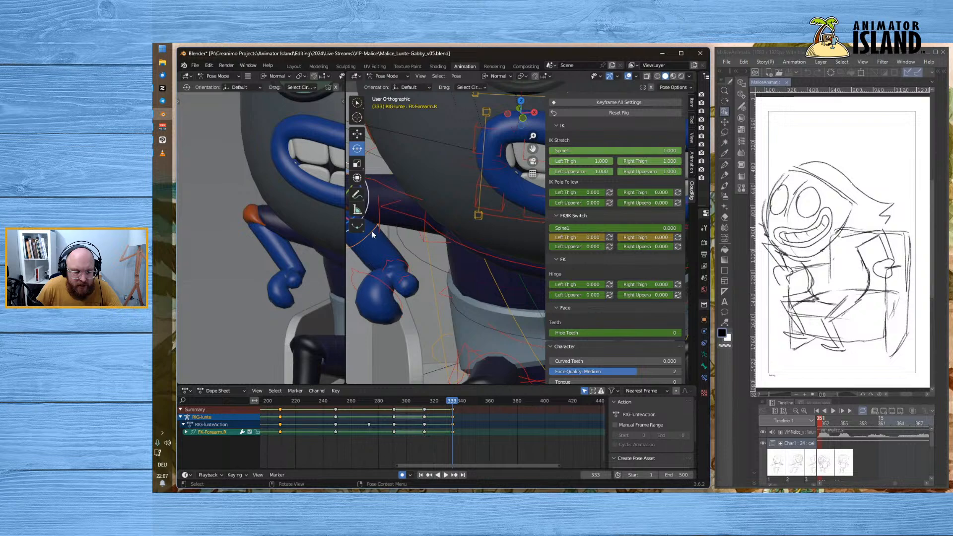
{"action": "middle_click_drag", "start_coordinate": [370, 234], "coordinate": [373, 262]}
{"action": "left_click", "coordinate": [452, 240]}
{"action": "left_click_drag", "start_coordinate": [452, 240], "coordinate": [480, 252]}
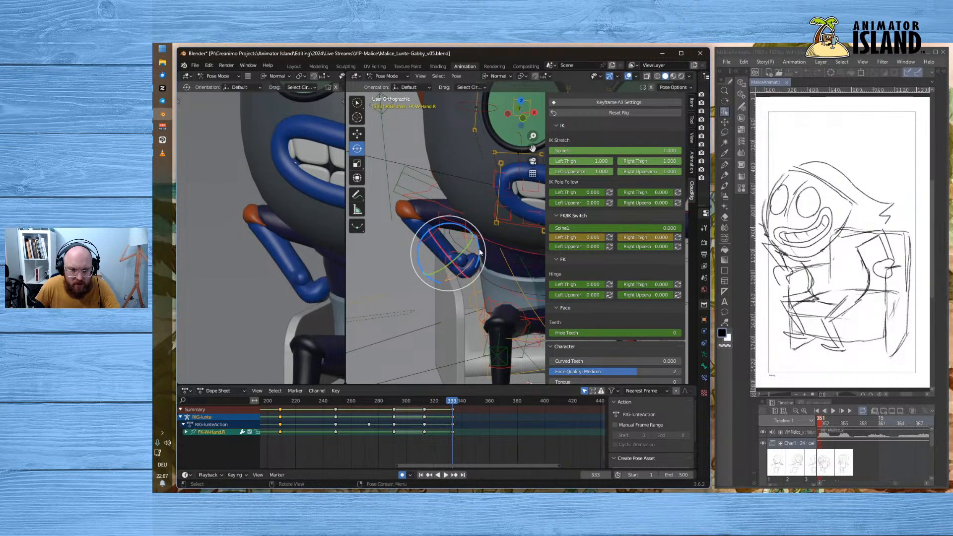
- Twist the right FK forearm, FK-Forearm.R, by about 13° at the elbow
{"action": "left_click", "coordinate": [422, 253]}
{"action": "middle_click_drag", "start_coordinate": [429, 243], "coordinate": [391, 270]}
{"action": "key", "text": "r"}
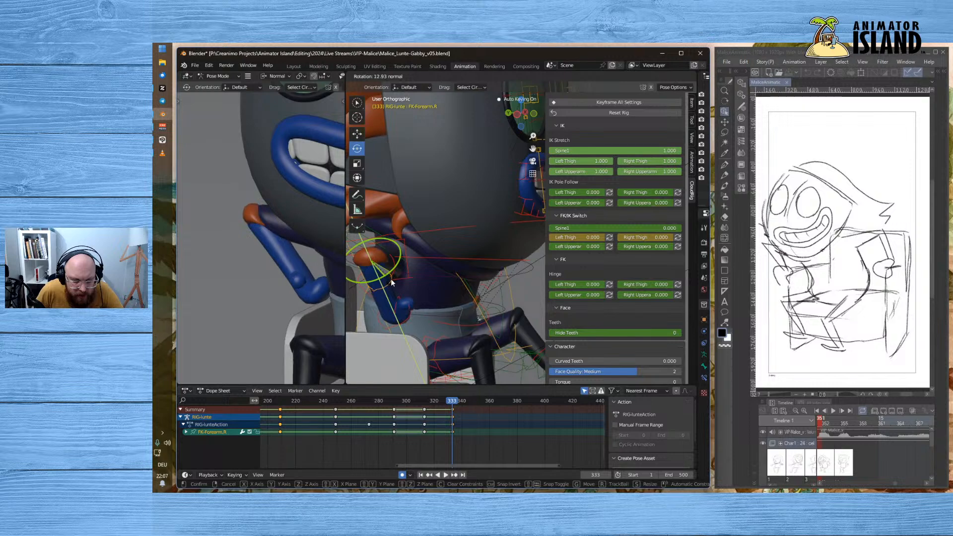
{"action": "left_click", "coordinate": [391, 279]}
- Rotate FK-W-Hand.R downward at the wrist and move it about 0.07 m toward the bench's armrest
{"action": "left_click", "coordinate": [384, 323]}
{"action": "left_click_drag", "start_coordinate": [374, 297], "coordinate": [403, 244]}
{"action": "middle_click_drag", "start_coordinate": [417, 308], "coordinate": [370, 357]}
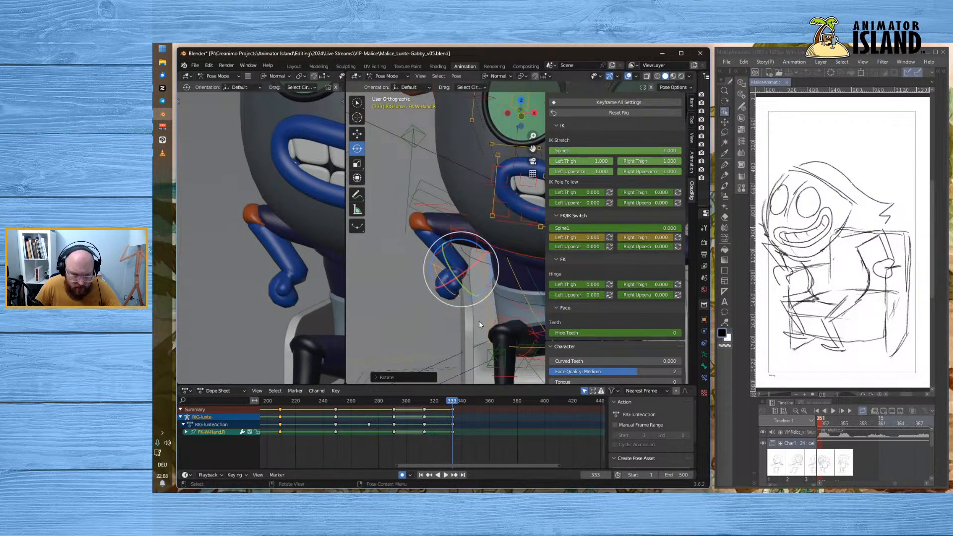
{"action": "key", "text": "g"}
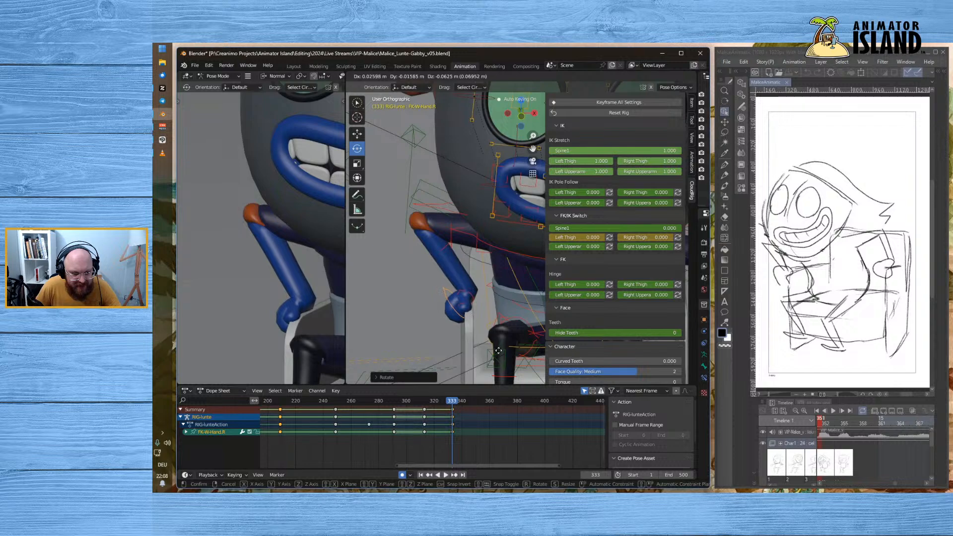
{"action": "left_click", "coordinate": [499, 350]}
- Examine the character's seated pose and right hand placement on the bench from several angles and distances
{"action": "scroll", "coordinate": [293, 290], "scroll_direction": "down", "scroll_amount": 9}
{"action": "middle_click_drag", "start_coordinate": [293, 290], "coordinate": [329, 286]}
{"action": "scroll", "coordinate": [249, 236], "scroll_direction": "up", "scroll_amount": 7}
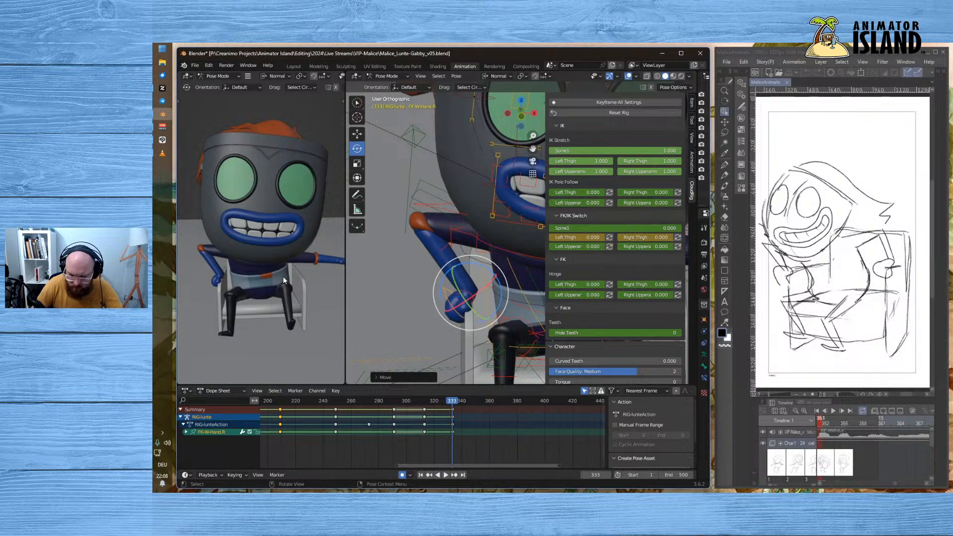
{"action": "scroll", "coordinate": [283, 276], "scroll_direction": "up", "scroll_amount": 3}
{"action": "middle_click_drag", "start_coordinate": [283, 276], "coordinate": [315, 276]}
{"action": "scroll", "coordinate": [316, 276], "scroll_direction": "down", "scroll_amount": 3}
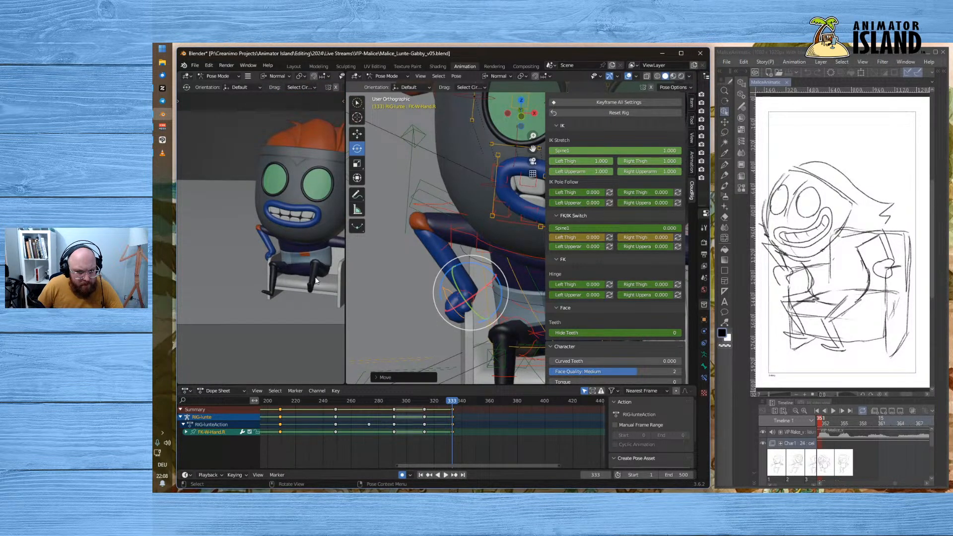
{"action": "scroll", "coordinate": [499, 311], "scroll_direction": "up", "scroll_amount": 3}
{"action": "scroll", "coordinate": [500, 313], "scroll_direction": "down", "scroll_amount": 2}
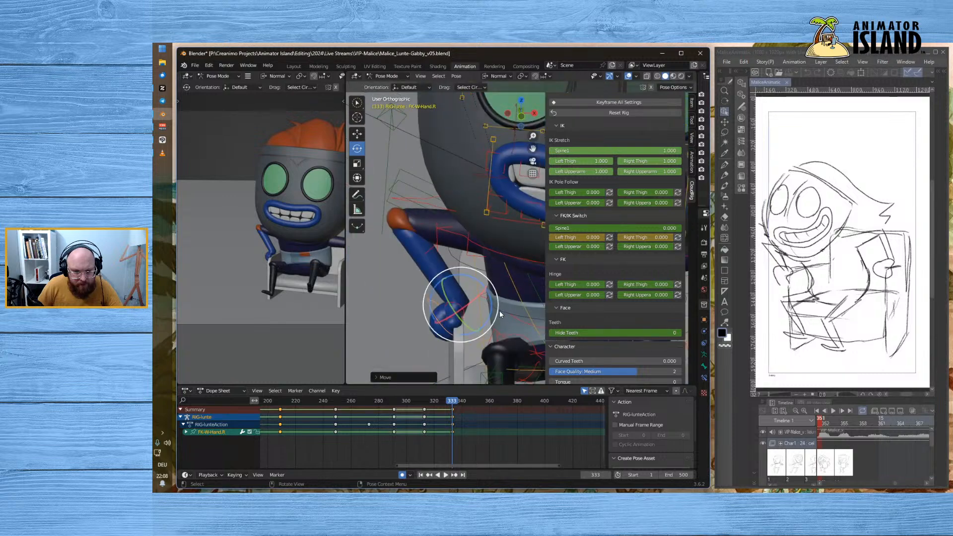
- Move the right FK forearm, FK-Forearm.R, by about 0.02 m and rotate it slightly at the elbow
{"action": "left_click", "coordinate": [436, 236]}
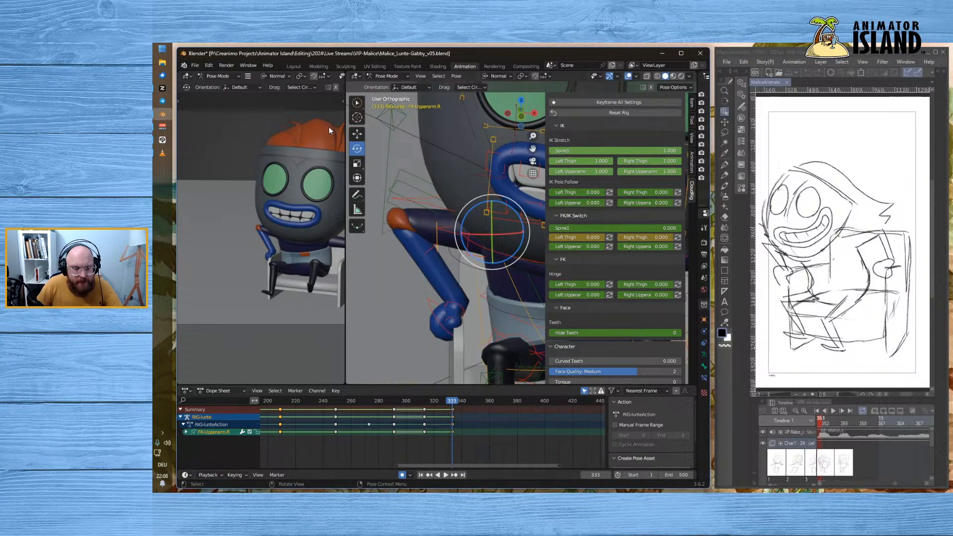
{"action": "left_click", "coordinate": [426, 250]}
{"action": "left_click", "coordinate": [358, 135]}
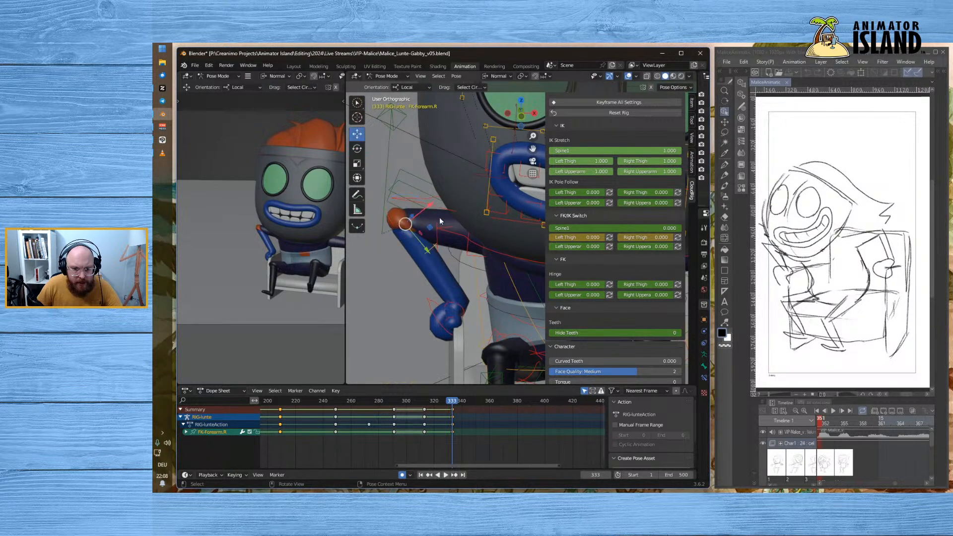
{"action": "key", "text": "g"}
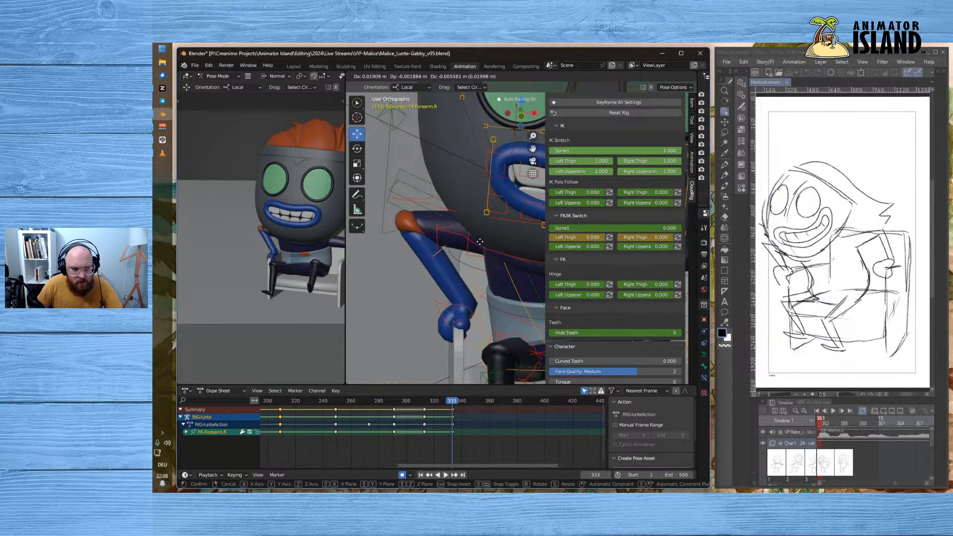
{"action": "left_click", "coordinate": [481, 245]}
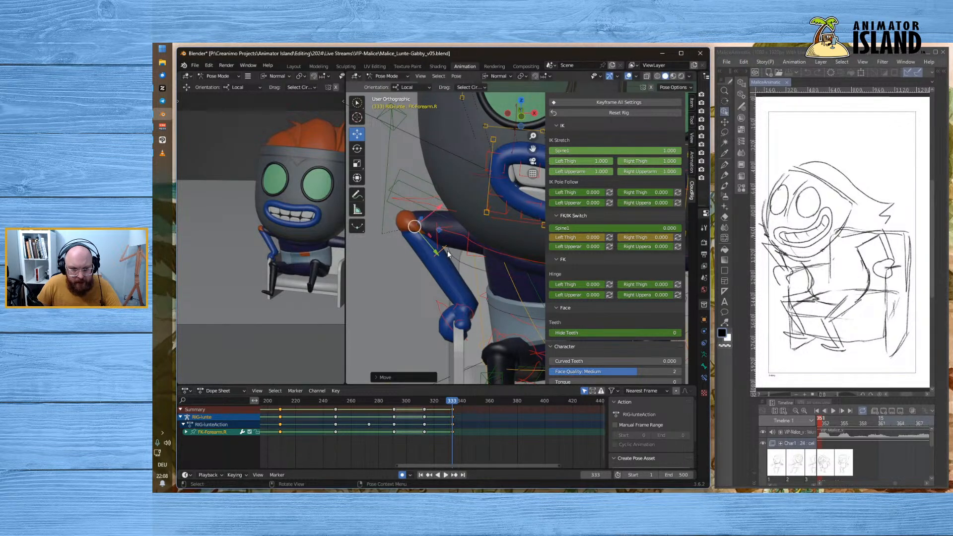
{"action": "left_click", "coordinate": [434, 255]}
{"action": "left_click", "coordinate": [436, 254]}
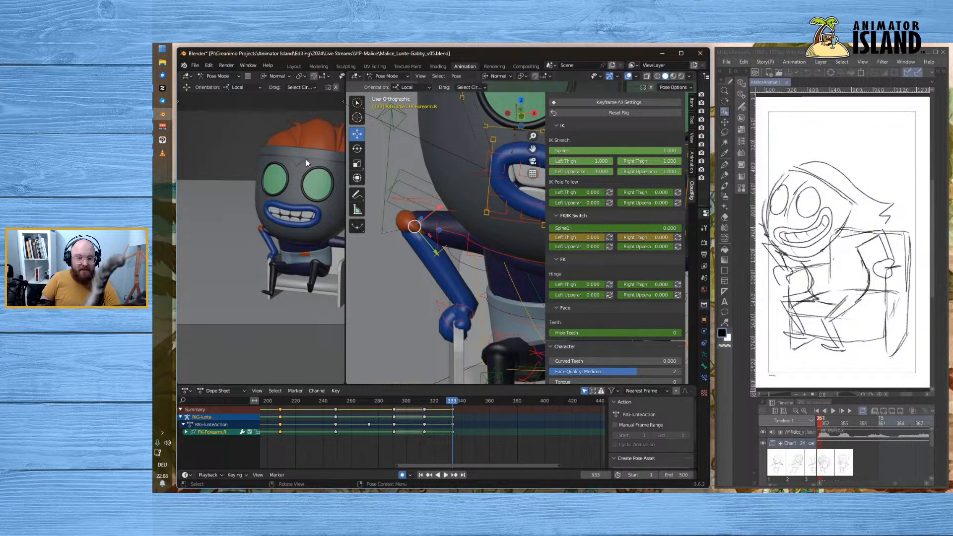
{"action": "left_click", "coordinate": [356, 149]}
{"action": "left_click_drag", "start_coordinate": [442, 216], "coordinate": [444, 223]}
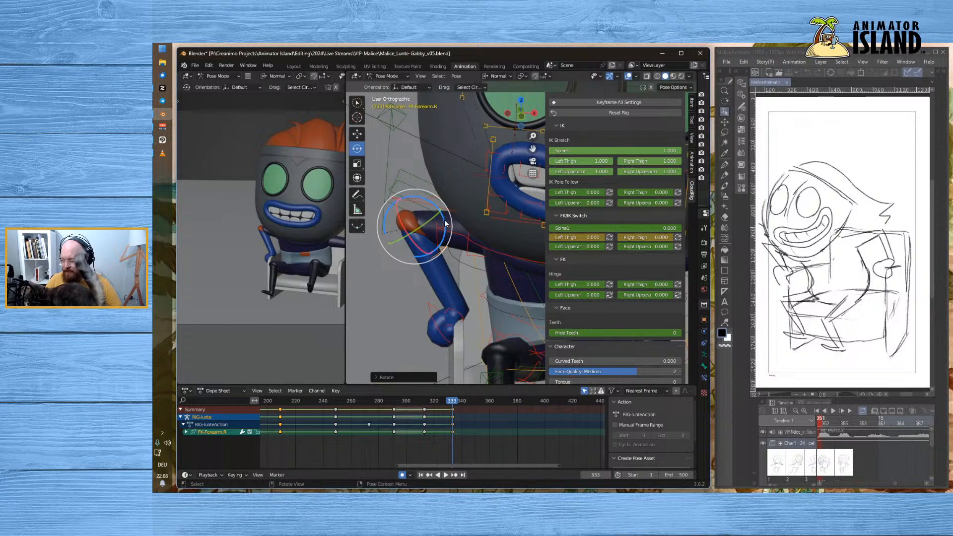
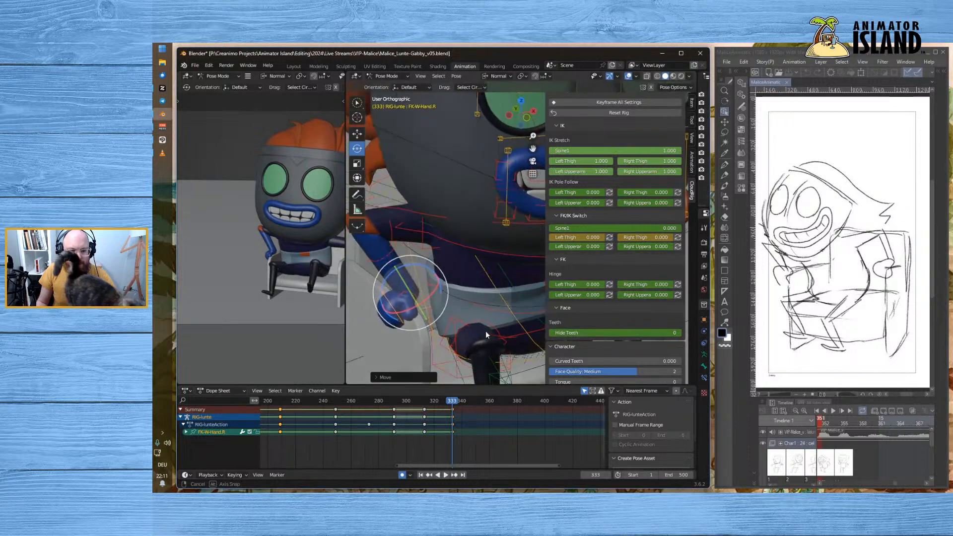
- Try to rotate the left FK forearm, FK-Forearm.L, at the elbow and undo the rotation
{"action": "scroll", "coordinate": [279, 270], "scroll_direction": "down", "scroll_amount": 2}
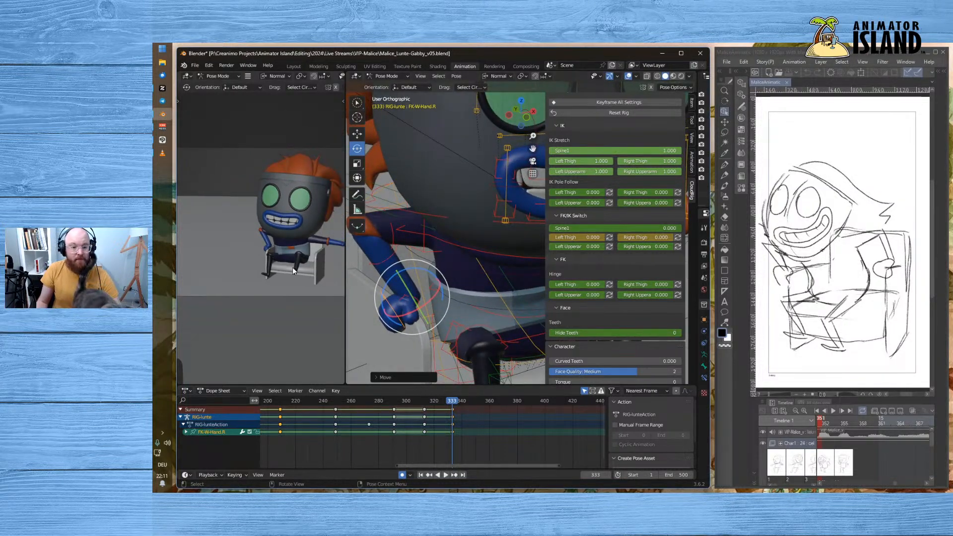
{"action": "middle_click_drag", "start_coordinate": [513, 291], "coordinate": [347, 278], "text": "shift"}
{"action": "middle_click_drag", "start_coordinate": [505, 248], "coordinate": [465, 232]}
{"action": "scroll", "coordinate": [508, 241], "scroll_direction": "down", "scroll_amount": 2}
{"action": "left_click", "coordinate": [466, 232]}
{"action": "left_click_drag", "start_coordinate": [421, 206], "coordinate": [419, 224]}
{"action": "key", "text": "ctrl+z"}
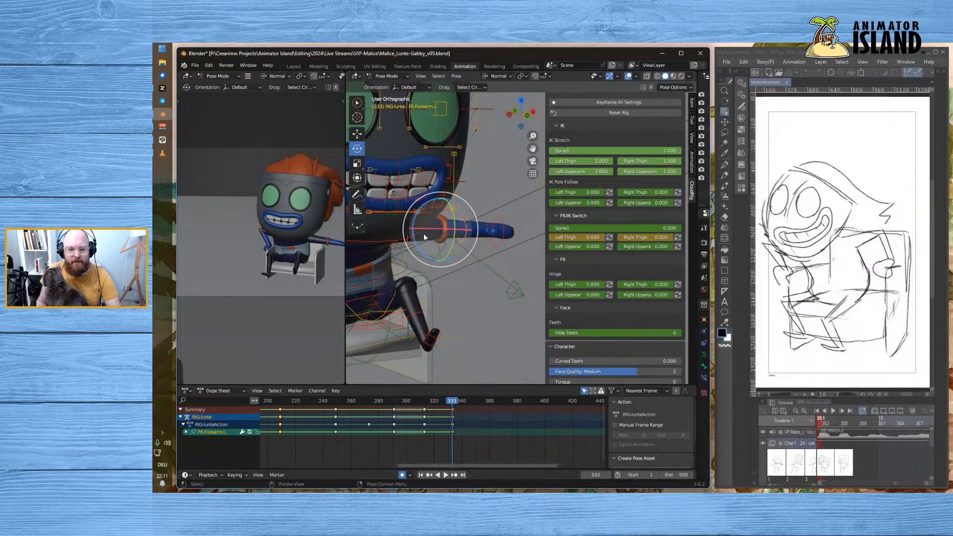
- Rotate the left FK upper arm, FK-Upperarm.L, at the shoulder to raise the outstretched arm
{"action": "left_click", "coordinate": [412, 239]}
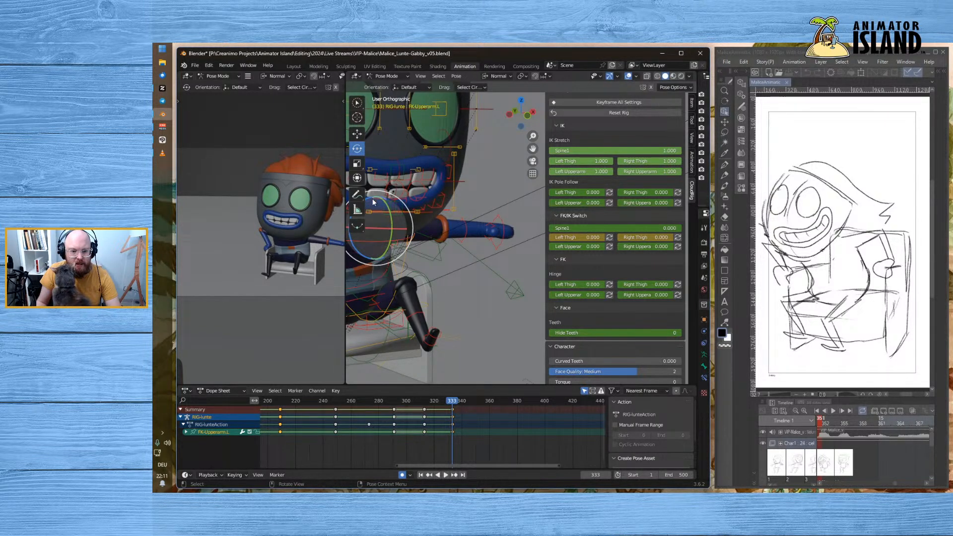
{"action": "left_click_drag", "start_coordinate": [362, 249], "coordinate": [371, 265]}
{"action": "middle_click_drag", "start_coordinate": [458, 271], "coordinate": [414, 254]}
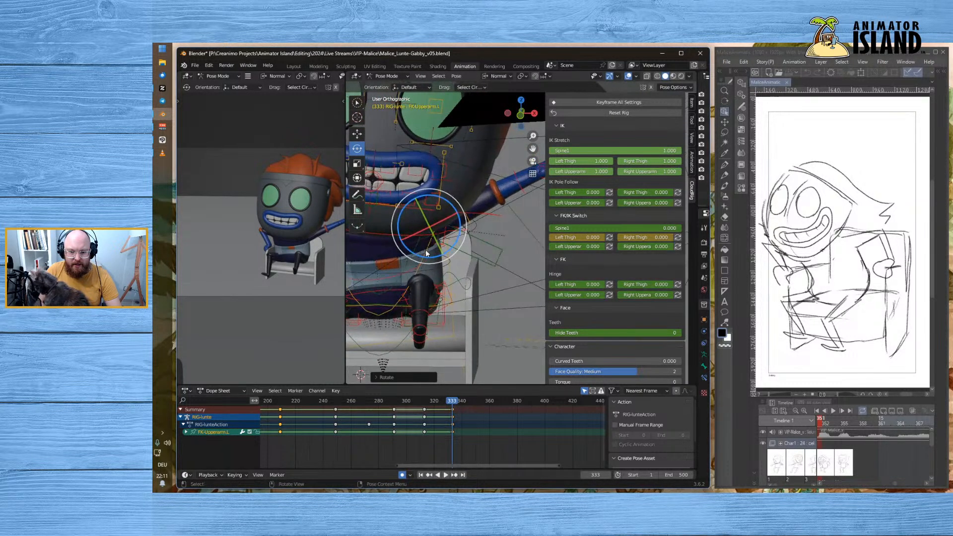
- Rotate the left FK forearm, FK-Forearm.L, downward at the elbow and lower the left upper arm, FK-Upperarm.L, slightly at the shoulder
{"action": "left_click", "coordinate": [521, 190]}
{"action": "left_click_drag", "start_coordinate": [525, 185], "coordinate": [501, 243]}
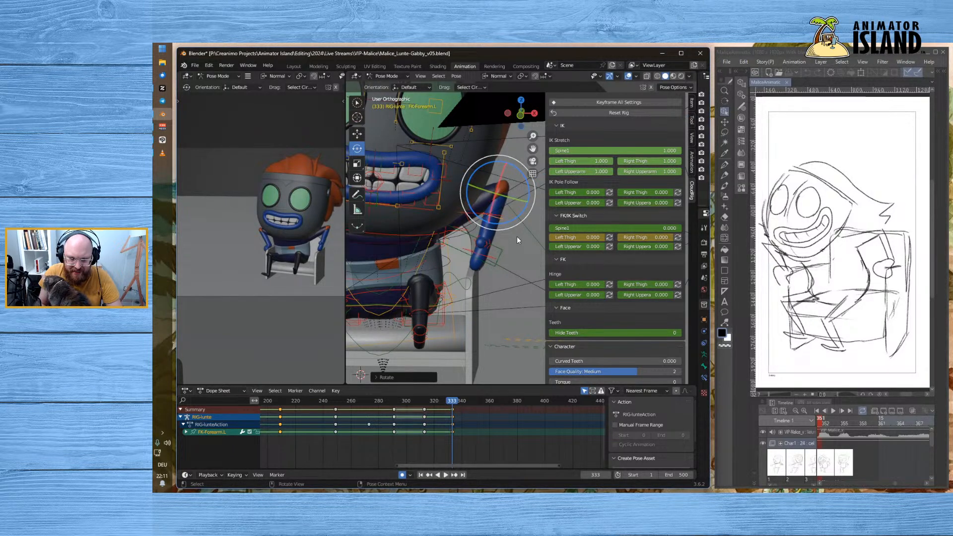
{"action": "left_click", "coordinate": [517, 237]}
{"action": "left_click", "coordinate": [467, 219]}
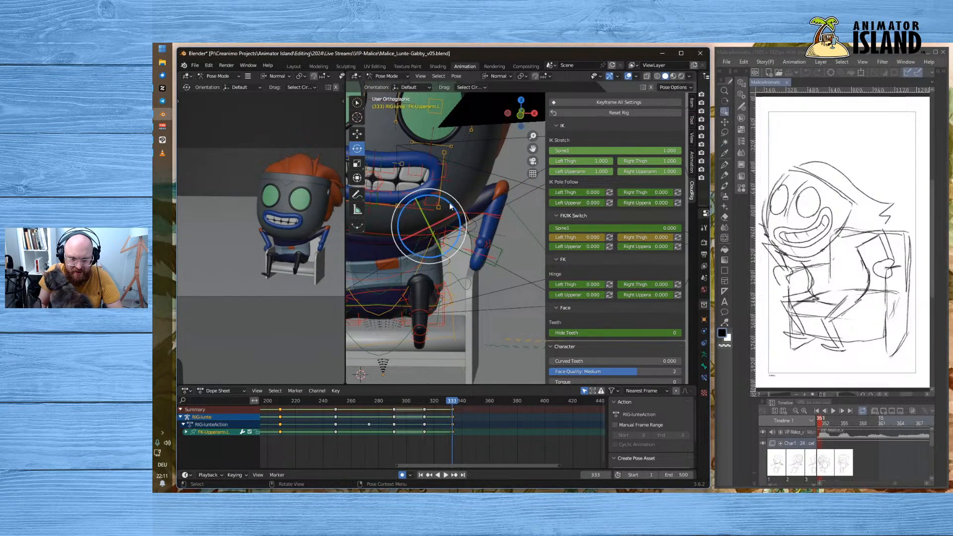
{"action": "left_click_drag", "start_coordinate": [451, 208], "coordinate": [451, 212]}
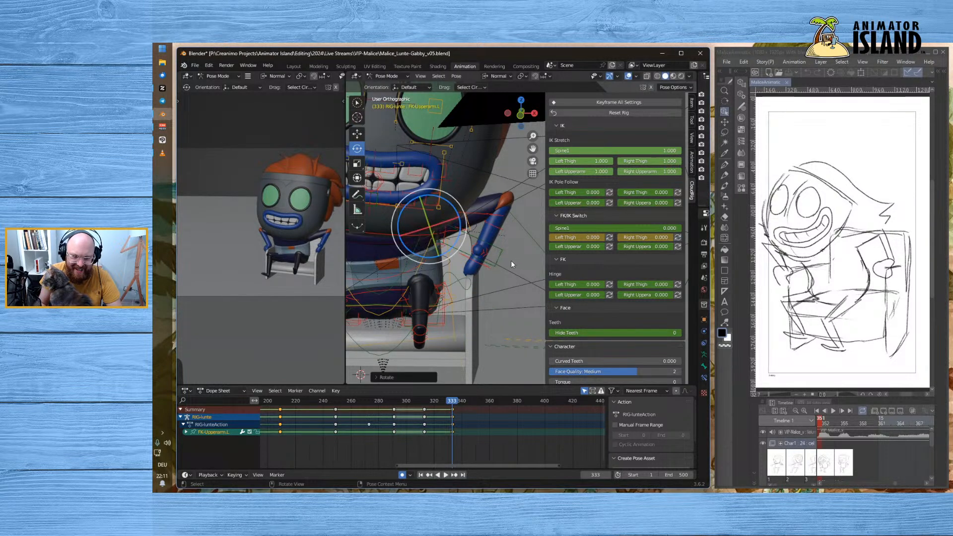
- Rotate the left FK hand, FK-W-Hand.L, at the wrist so it bends outward from the forearm with the fingers angled down
{"action": "left_click", "coordinate": [491, 270]}
{"action": "left_click_drag", "start_coordinate": [490, 270], "coordinate": [417, 194]}
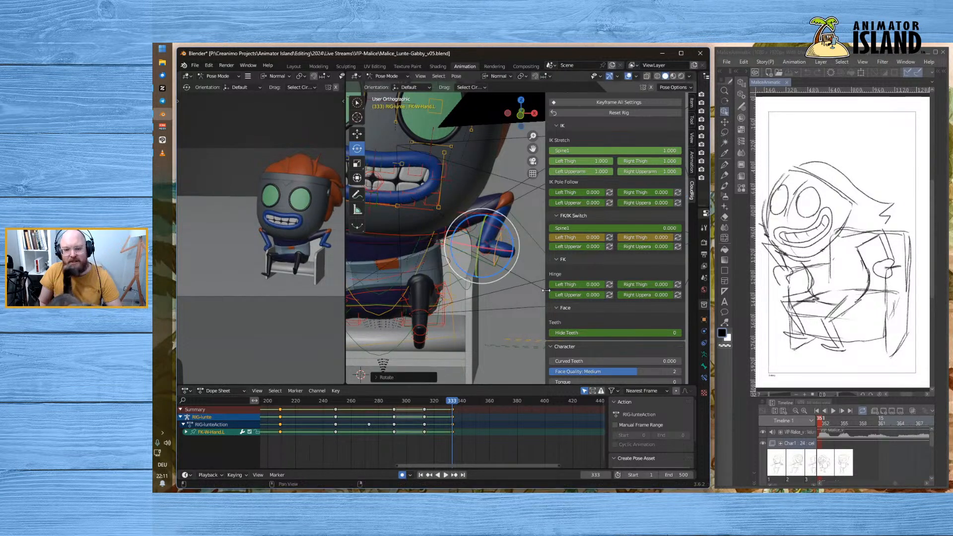
{"action": "left_click", "coordinate": [502, 287]}
{"action": "left_click", "coordinate": [512, 252]}
{"action": "left_click_drag", "start_coordinate": [525, 231], "coordinate": [519, 272]}
{"action": "left_click", "coordinate": [516, 196]}
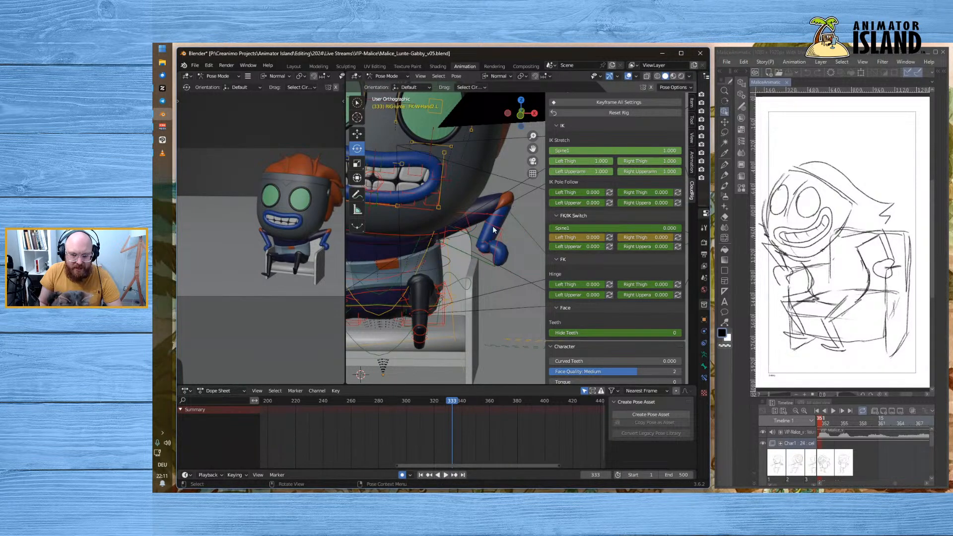
- Move the left FK hand, FK-W-Hand.L, down toward the side of the bench by about 0.08 m
{"action": "left_click", "coordinate": [357, 134]}
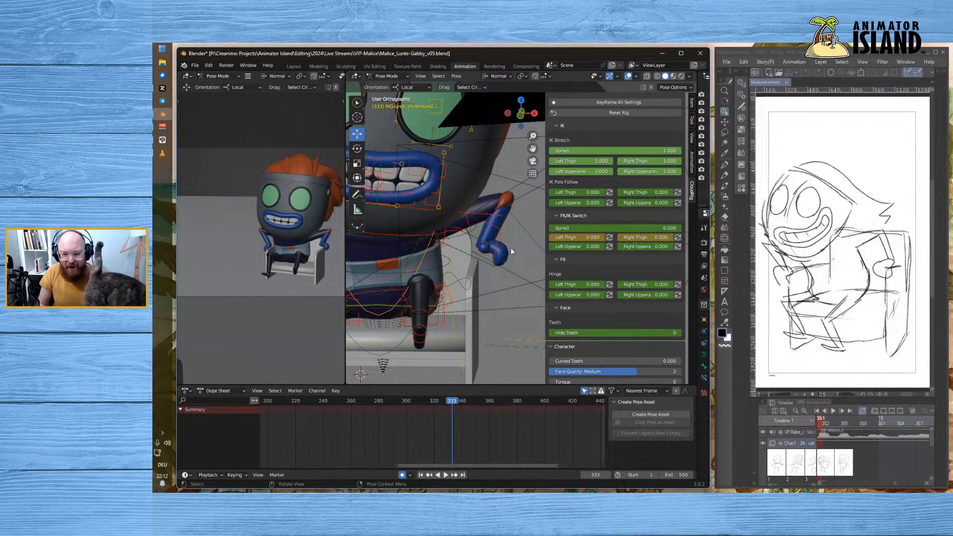
{"action": "scroll", "coordinate": [484, 243], "scroll_direction": "up", "scroll_amount": 4}
{"action": "left_click", "coordinate": [459, 250]}
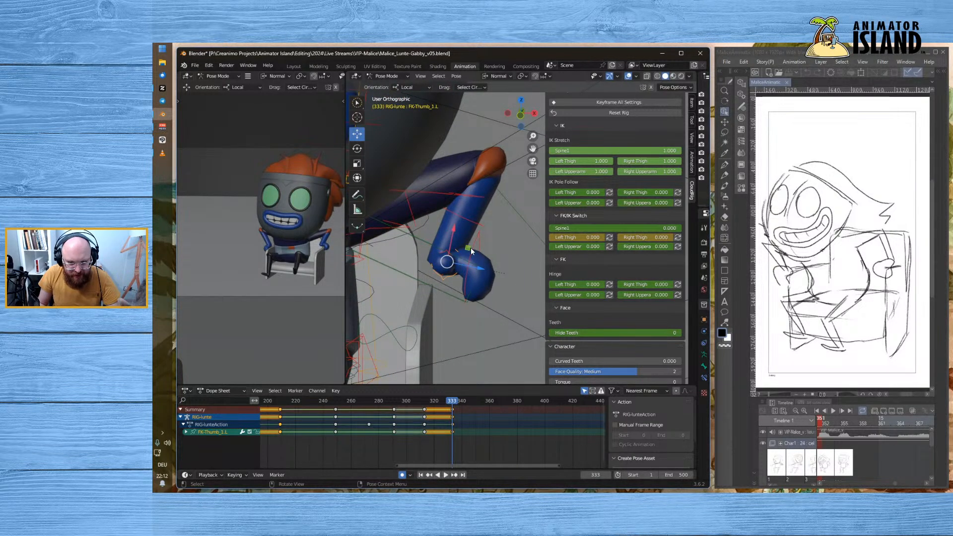
{"action": "left_click", "coordinate": [474, 251]}
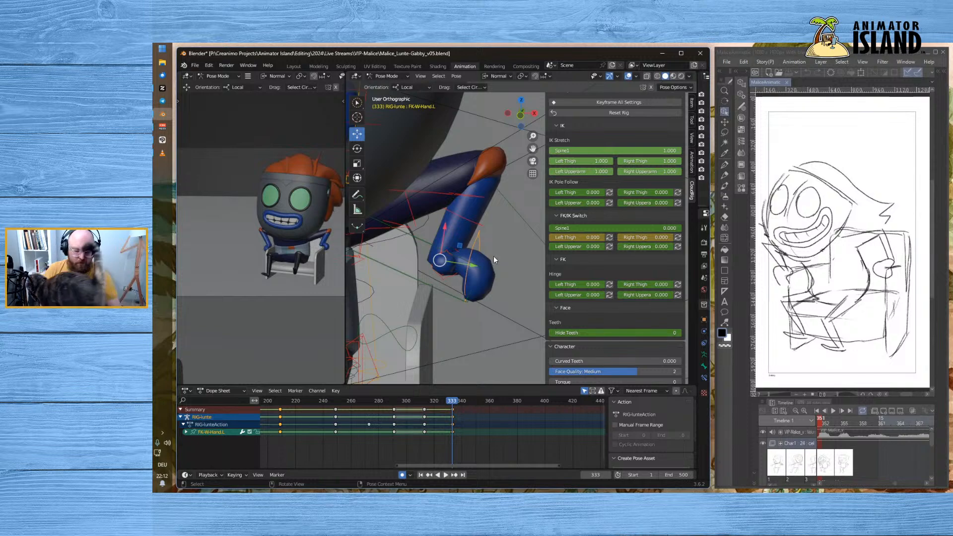
{"action": "key", "text": "g"}
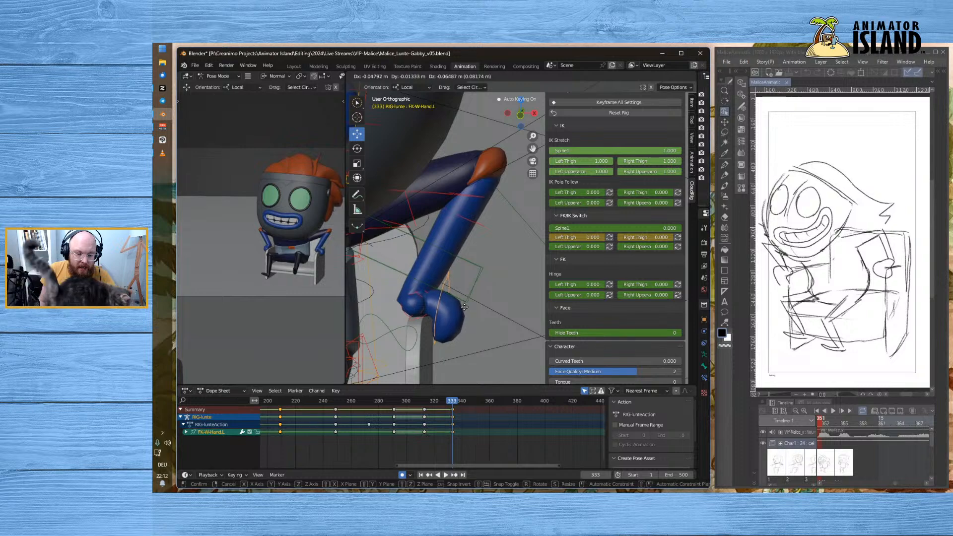
{"action": "left_click", "coordinate": [464, 307]}
- Rotate the left FK hand, FK-W-Hand.L, at the wrist to align it with the top of the bench's side
{"action": "mouse_move", "coordinate": [467, 246]}
{"action": "middle_mouse_down"}
{"action": "mouse_move", "coordinate": [454, 255]}
{"action": "mouse_move", "coordinate": [469, 250]}
{"action": "mouse_move", "coordinate": [457, 233]}
{"action": "middle_mouse_up"}
{"action": "left_click", "coordinate": [357, 148]}
{"action": "left_click_drag", "start_coordinate": [439, 254], "coordinate": [430, 267]}
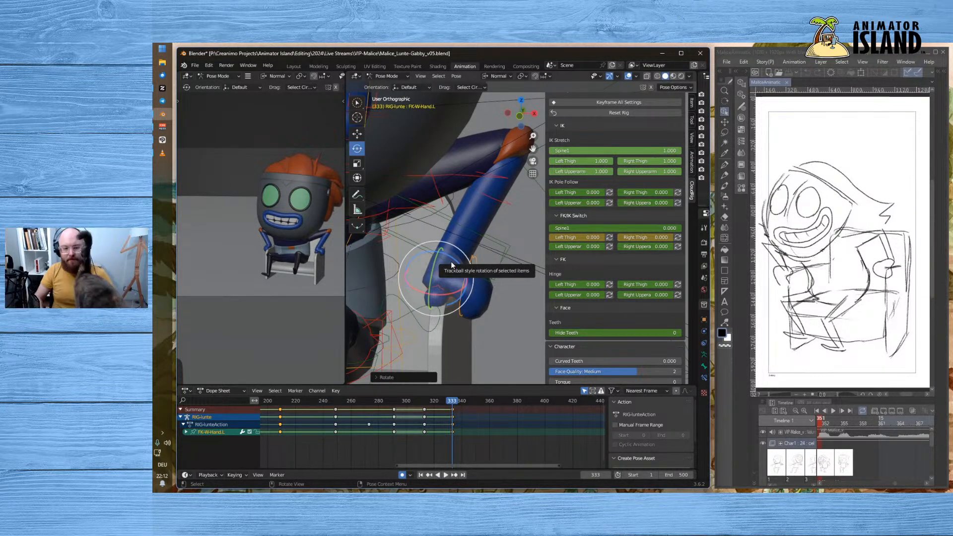
- Rotate the left hand's two thumb bones at frame 333 to curl the thumb around the seat's side panel
{"action": "left_click", "coordinate": [467, 339]}
{"action": "left_click", "coordinate": [445, 290]}
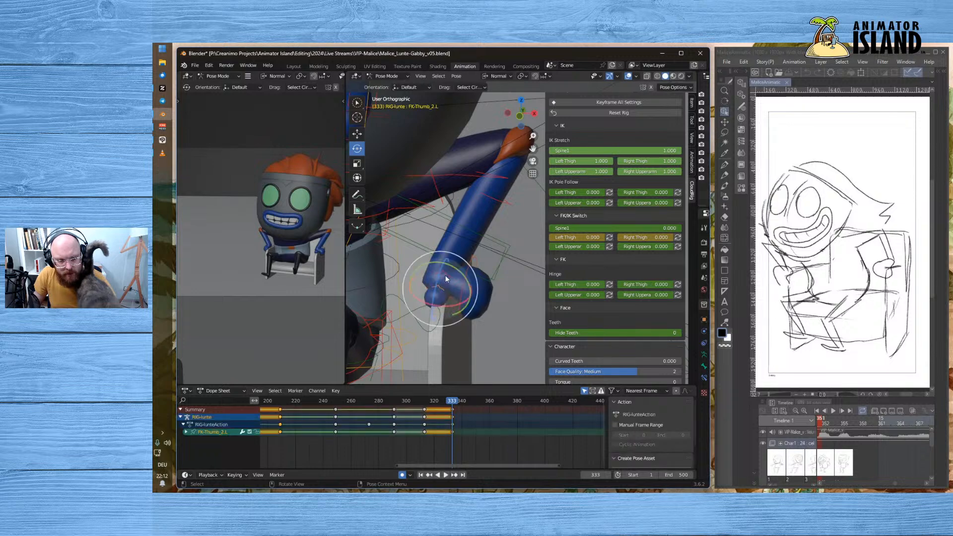
{"action": "mouse_move", "coordinate": [449, 298]}
{"action": "left_mouse_down"}
{"action": "mouse_move", "coordinate": [475, 297]}
{"action": "mouse_move", "coordinate": [466, 297]}
{"action": "left_mouse_up"}
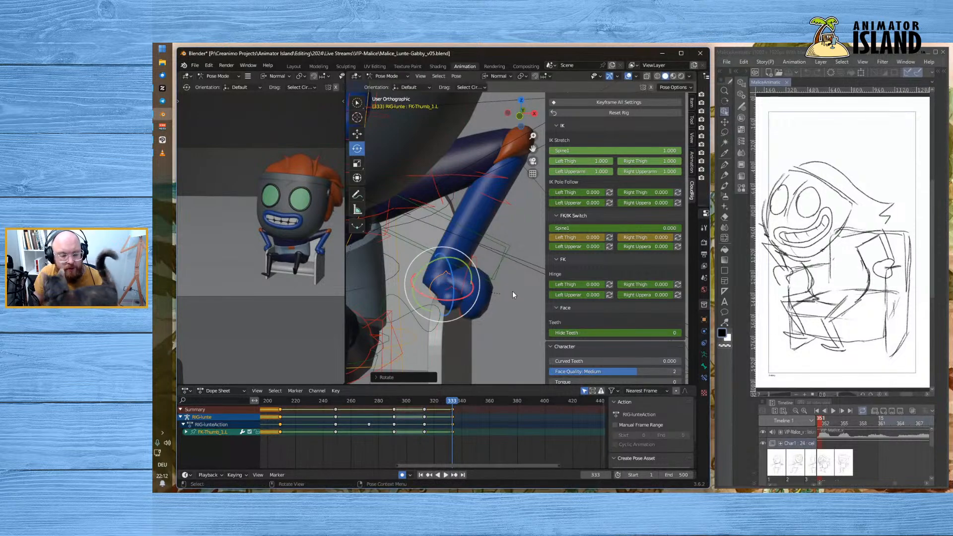
{"action": "left_click", "coordinate": [510, 291]}
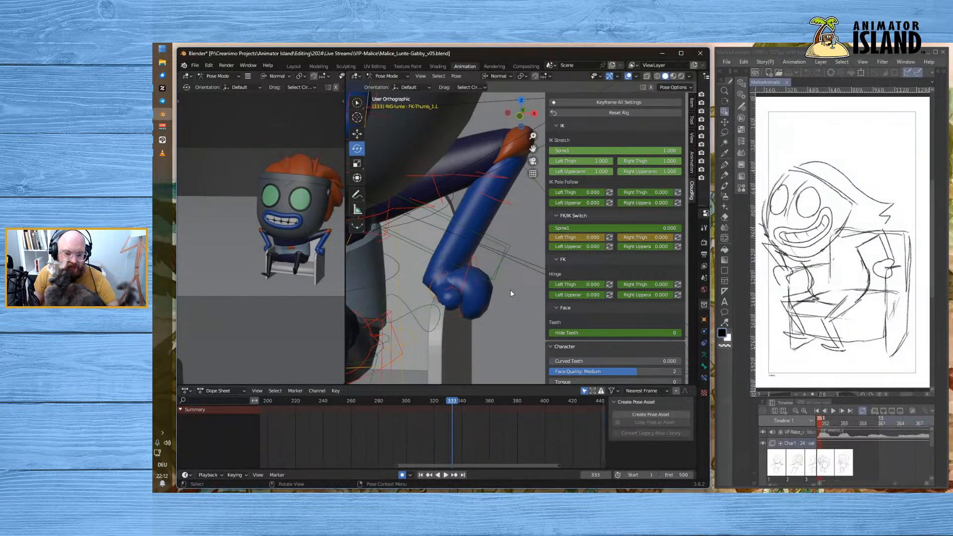
{"action": "left_click", "coordinate": [447, 273]}
{"action": "left_click", "coordinate": [496, 314]}
{"action": "left_click", "coordinate": [454, 287]}
{"action": "left_click_drag", "start_coordinate": [442, 303], "coordinate": [443, 307]}
{"action": "left_click", "coordinate": [436, 276]}
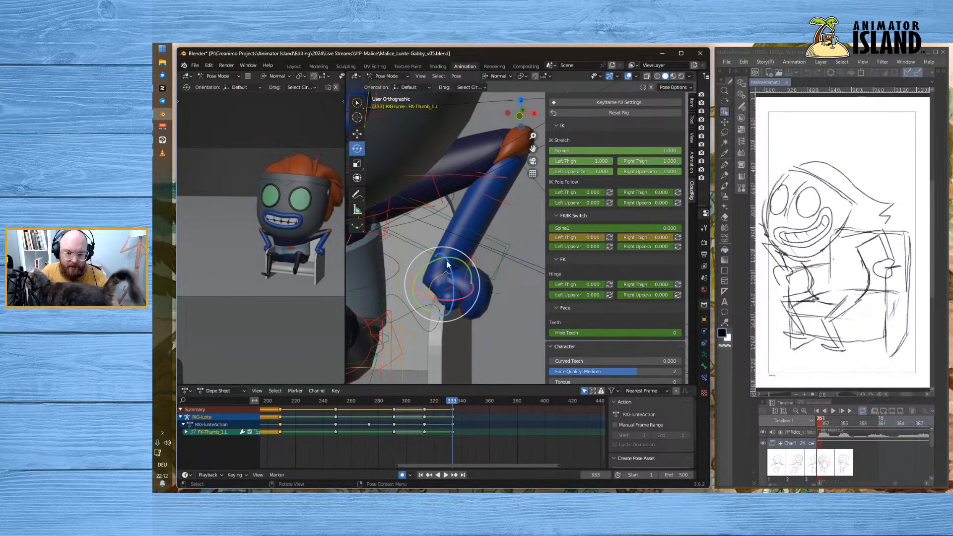
{"action": "left_click_drag", "start_coordinate": [447, 265], "coordinate": [449, 250]}
{"action": "left_click", "coordinate": [486, 327]}
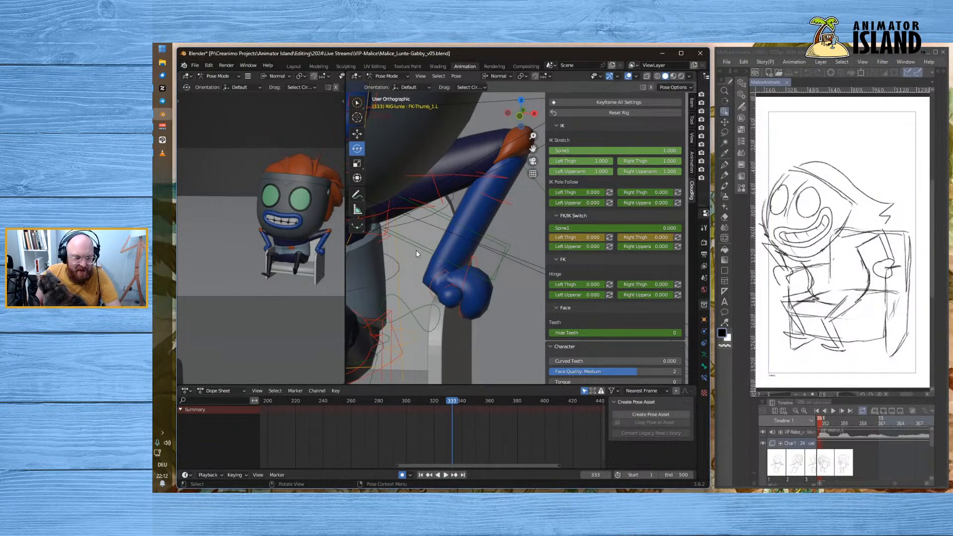
- Try to tilt the torso sideways by rotating the upper FK spine control, and undo the rotations
{"action": "scroll", "coordinate": [416, 250], "scroll_direction": "down", "scroll_amount": 1}
{"action": "scroll", "coordinate": [416, 251], "scroll_direction": "down", "scroll_amount": 3}
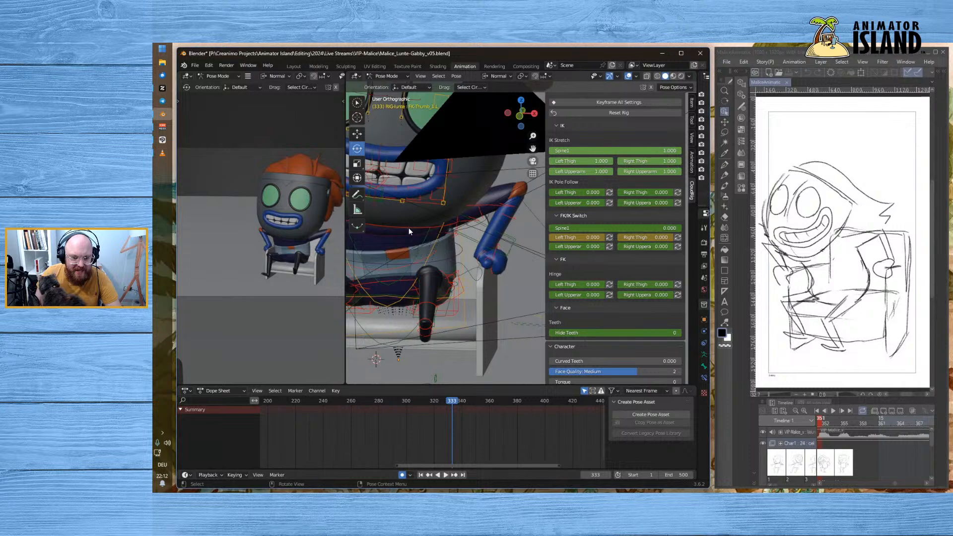
{"action": "left_click", "coordinate": [409, 229]}
{"action": "key", "text": "KP_Decimal"}
{"action": "left_click_drag", "start_coordinate": [468, 203], "coordinate": [463, 176]}
{"action": "key", "text": "ctrl+z"}
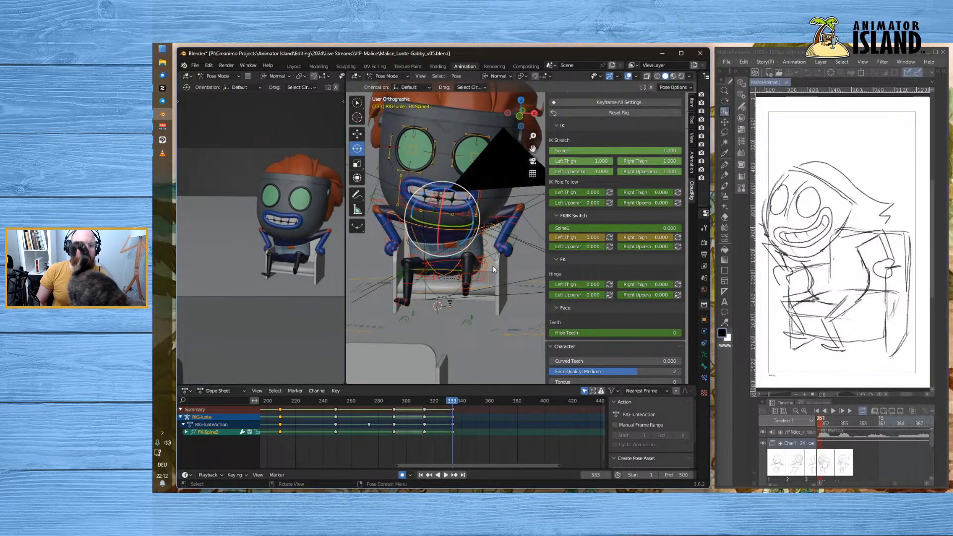
{"action": "left_click", "coordinate": [492, 266]}
{"action": "left_click", "coordinate": [481, 230]}
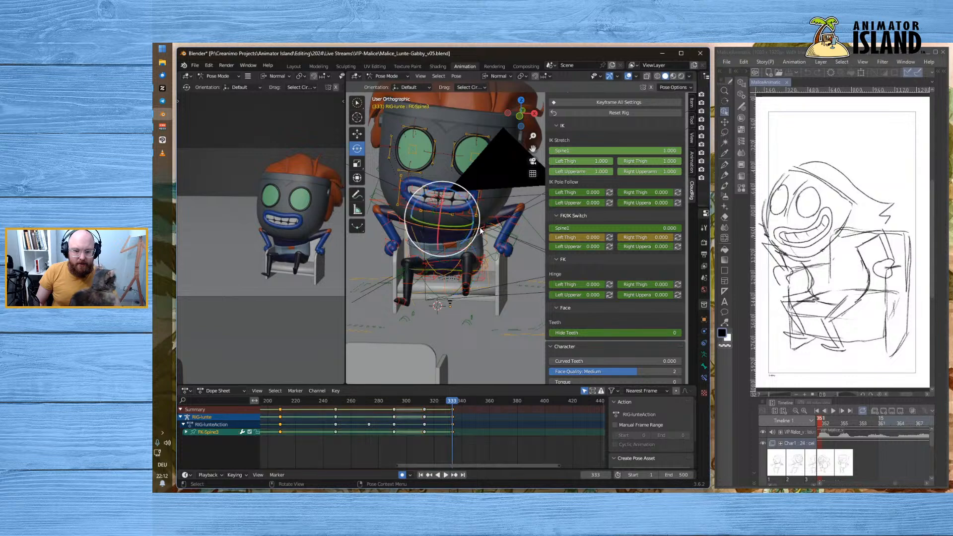
{"action": "left_click_drag", "start_coordinate": [460, 197], "coordinate": [447, 187]}
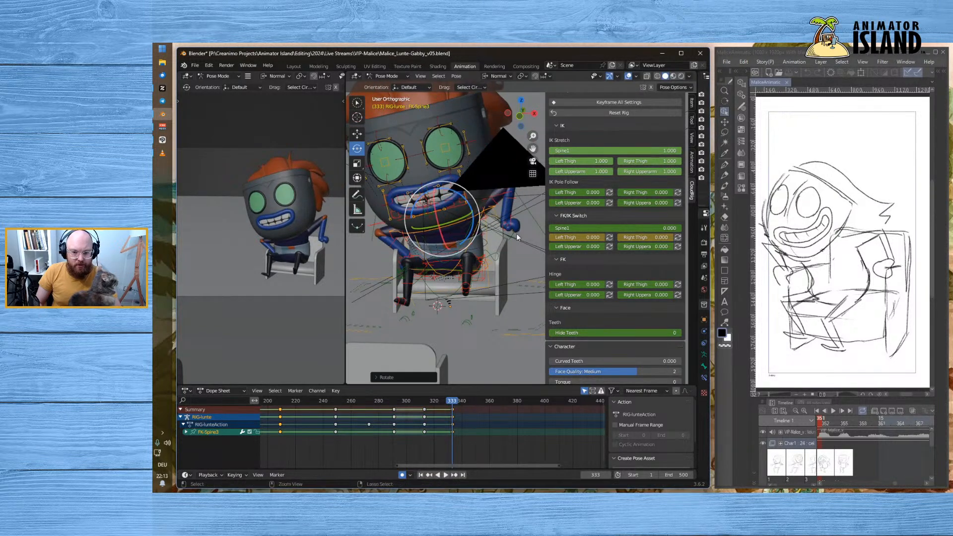
{"action": "key", "text": "ctrl+z"}
- Rotate the FK head control so that the head tips back and tilts toward the character's right side
{"action": "left_click", "coordinate": [378, 201]}
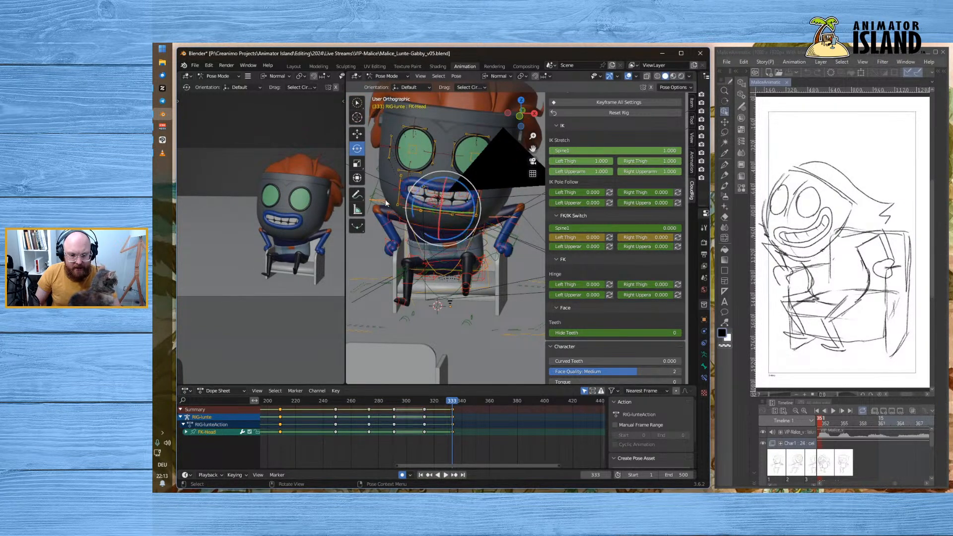
{"action": "left_click_drag", "start_coordinate": [429, 182], "coordinate": [406, 138]}
{"action": "left_click_drag", "start_coordinate": [442, 217], "coordinate": [434, 218]}
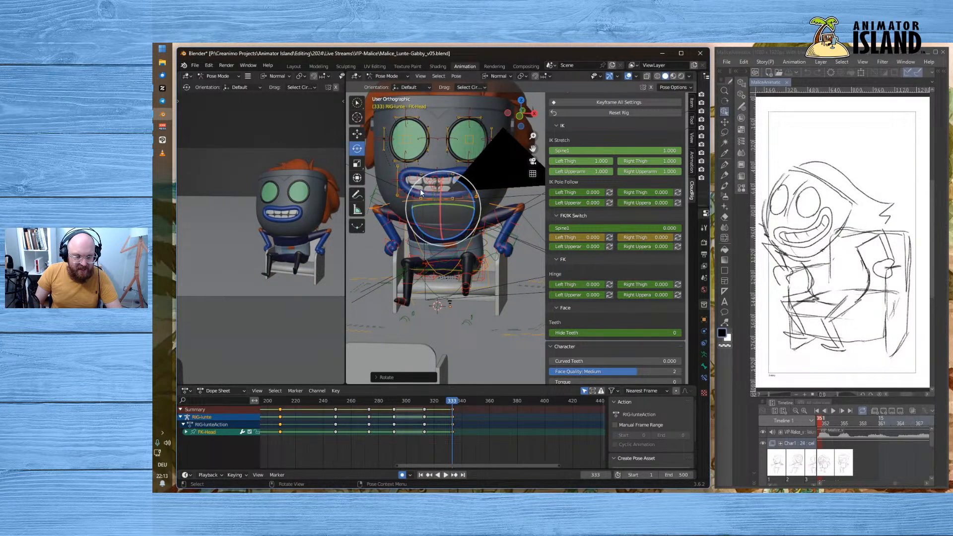
{"action": "left_click_drag", "start_coordinate": [463, 189], "coordinate": [463, 181]}
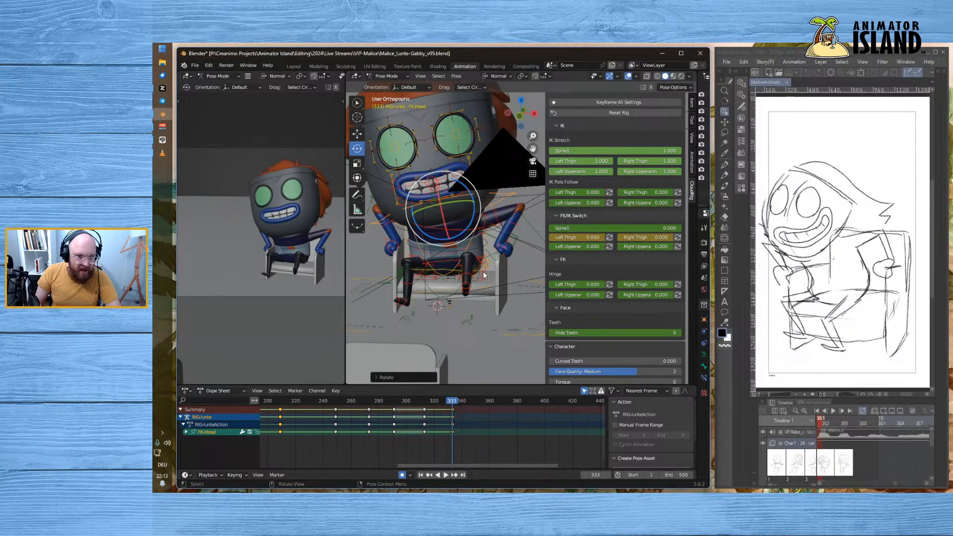
{"action": "key", "text": "g"}
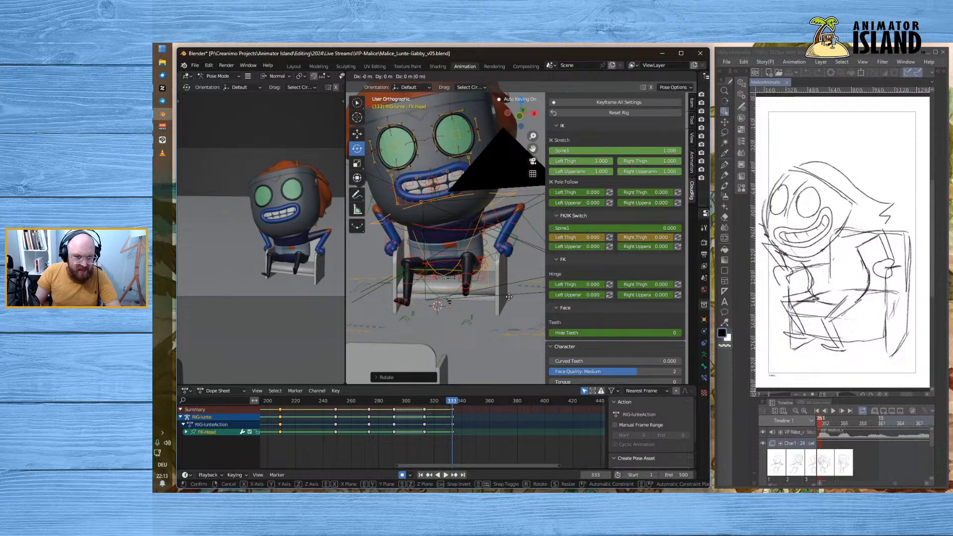
{"action": "right_click", "coordinate": [509, 290]}
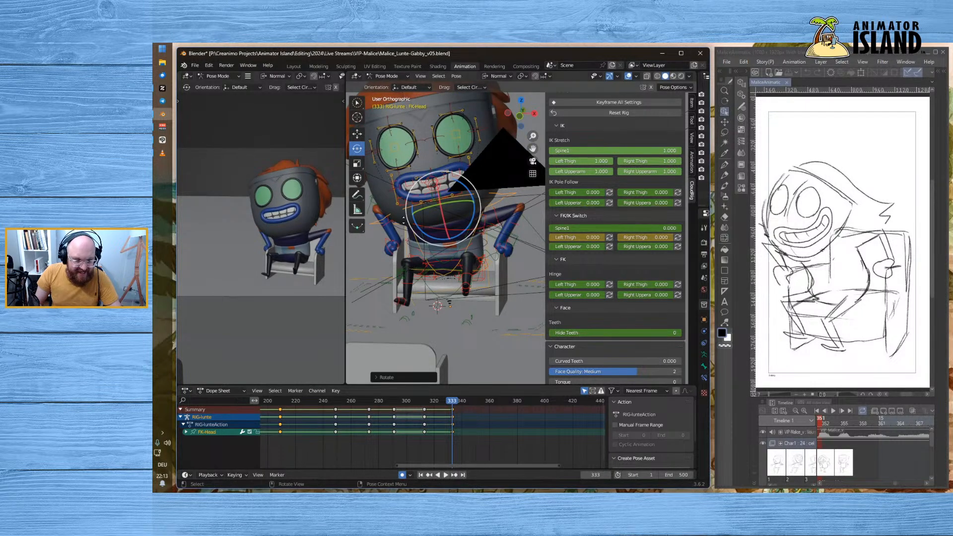
- Reselect the FK head control and slightly refine the head's rotation after checking the pose from other angles
{"action": "left_click", "coordinate": [382, 266]}
{"action": "mouse_move", "coordinate": [381, 266]}
{"action": "middle_mouse_down"}
{"action": "mouse_move", "coordinate": [406, 267]}
{"action": "mouse_move", "coordinate": [395, 270]}
{"action": "middle_mouse_up"}
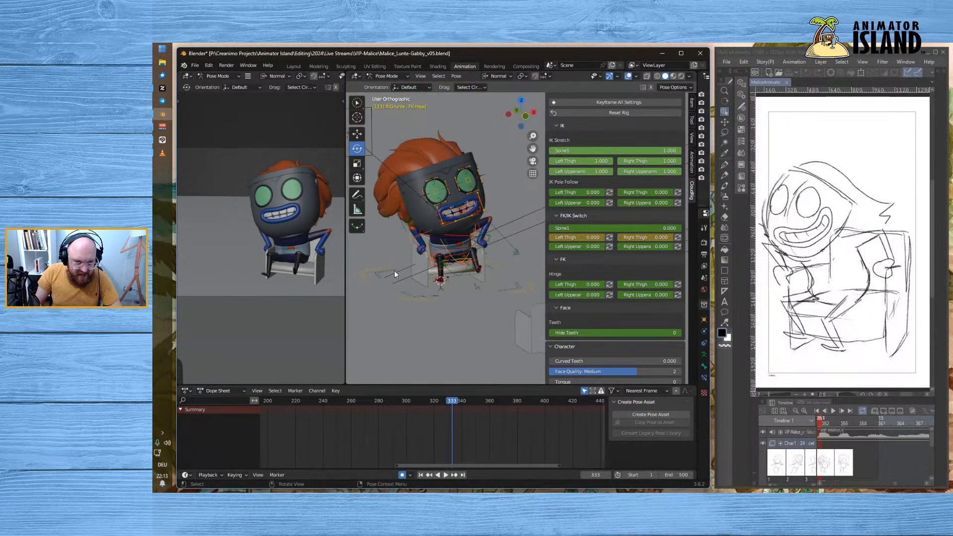
{"action": "scroll", "coordinate": [408, 265], "scroll_direction": "up", "scroll_amount": 4}
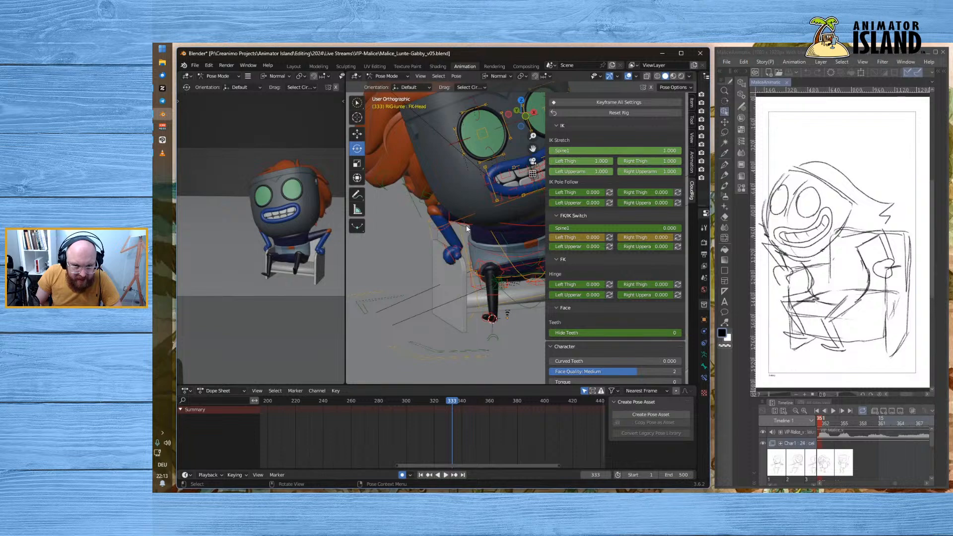
{"action": "left_click", "coordinate": [460, 225]}
{"action": "middle_click_drag", "start_coordinate": [451, 218], "coordinate": [374, 240]}
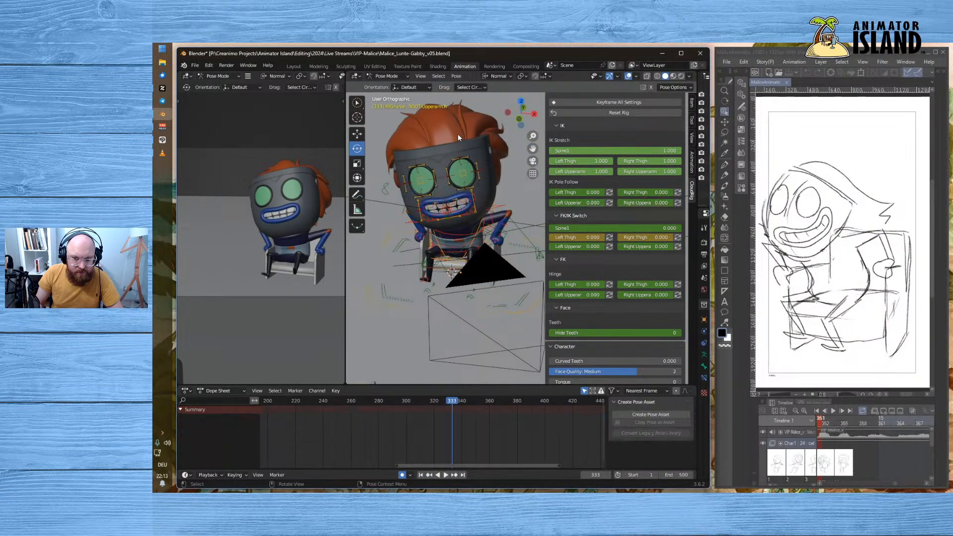
{"action": "left_click", "coordinate": [445, 198]}
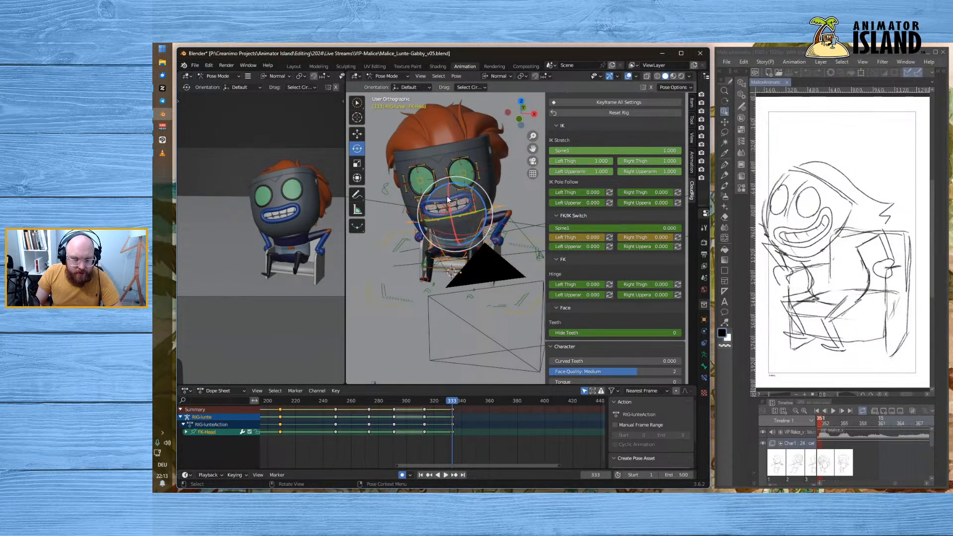
{"action": "mouse_move", "coordinate": [449, 194]}
{"action": "left_mouse_down"}
{"action": "mouse_move", "coordinate": [450, 207]}
{"action": "mouse_move", "coordinate": [448, 199]}
{"action": "left_mouse_up"}
- Examine the right upper arm and the seated pose from the side and the front
{"action": "middle_click_drag", "start_coordinate": [407, 251], "coordinate": [389, 226]}
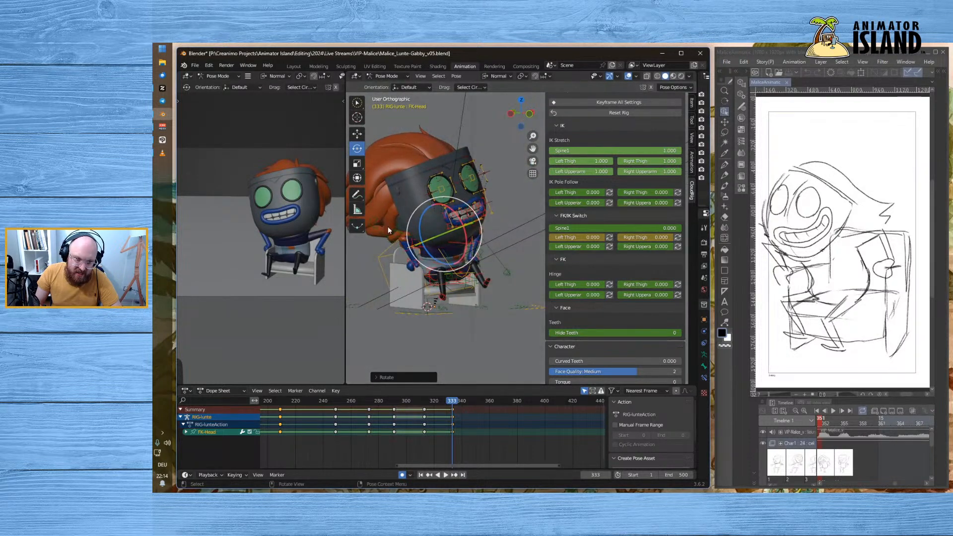
{"action": "scroll", "coordinate": [388, 227], "scroll_direction": "up", "scroll_amount": 3}
{"action": "middle_click_drag", "start_coordinate": [374, 260], "coordinate": [444, 266]}
{"action": "left_click", "coordinate": [490, 321]}
{"action": "left_click", "coordinate": [373, 283]}
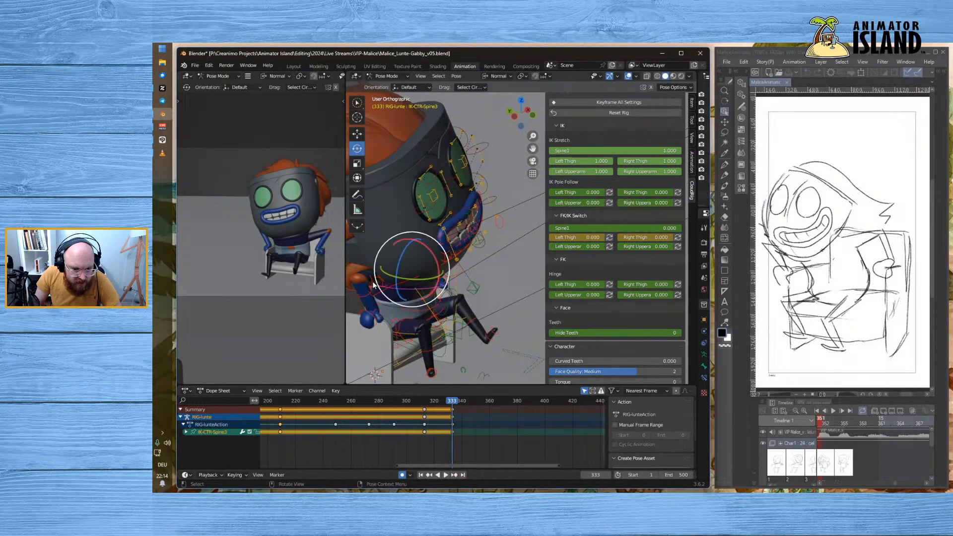
{"action": "left_click", "coordinate": [372, 282]}
{"action": "mouse_move", "coordinate": [372, 282]}
{"action": "left_mouse_down"}
{"action": "mouse_move", "coordinate": [418, 275]}
{"action": "mouse_move", "coordinate": [382, 279]}
{"action": "left_mouse_up"}
{"action": "middle_click_drag", "start_coordinate": [489, 284], "coordinate": [430, 285]}
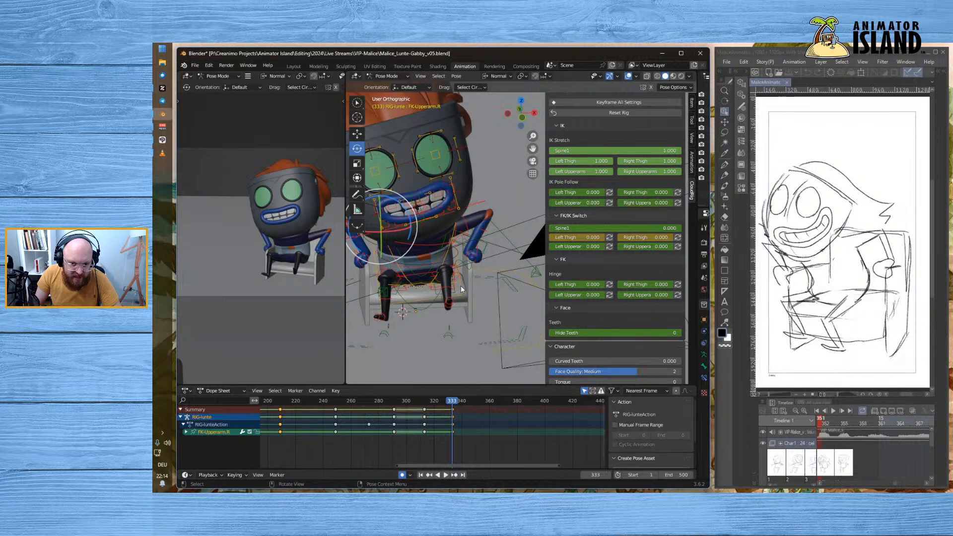
- Rotate the head about 10° back toward upright, refine its turn, and shift it sideways about 0.017 m
{"action": "left_click", "coordinate": [482, 197]}
{"action": "key", "text": "r"}
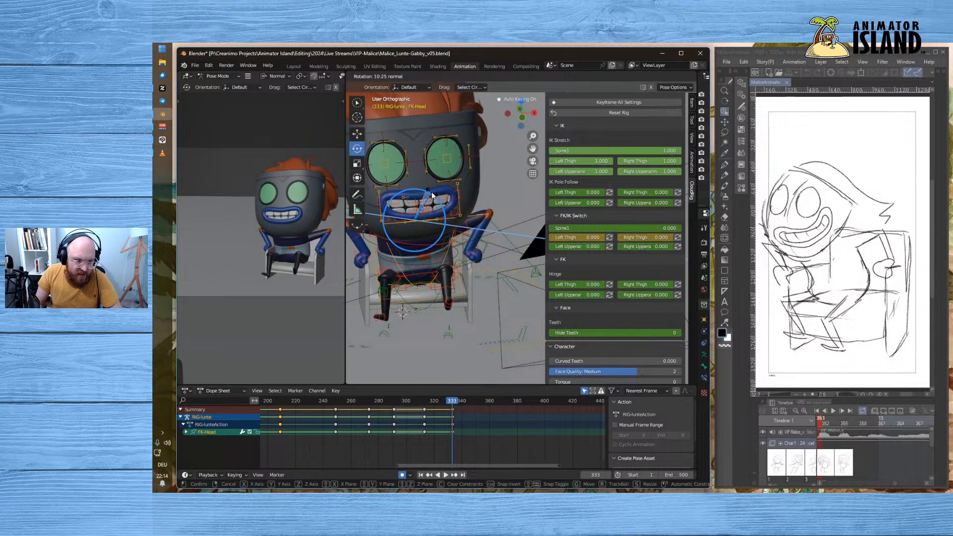
{"action": "left_click", "coordinate": [431, 192]}
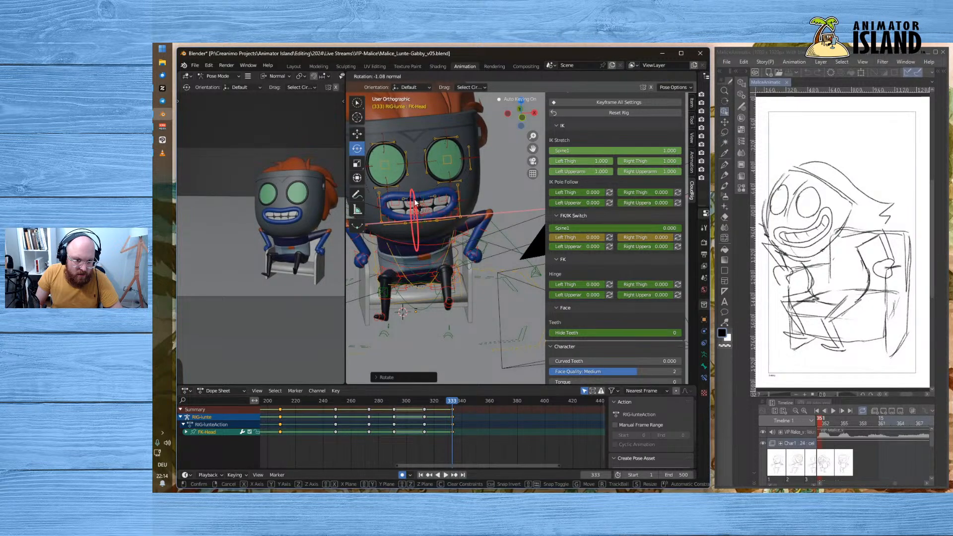
{"action": "left_click_drag", "start_coordinate": [415, 201], "coordinate": [417, 202]}
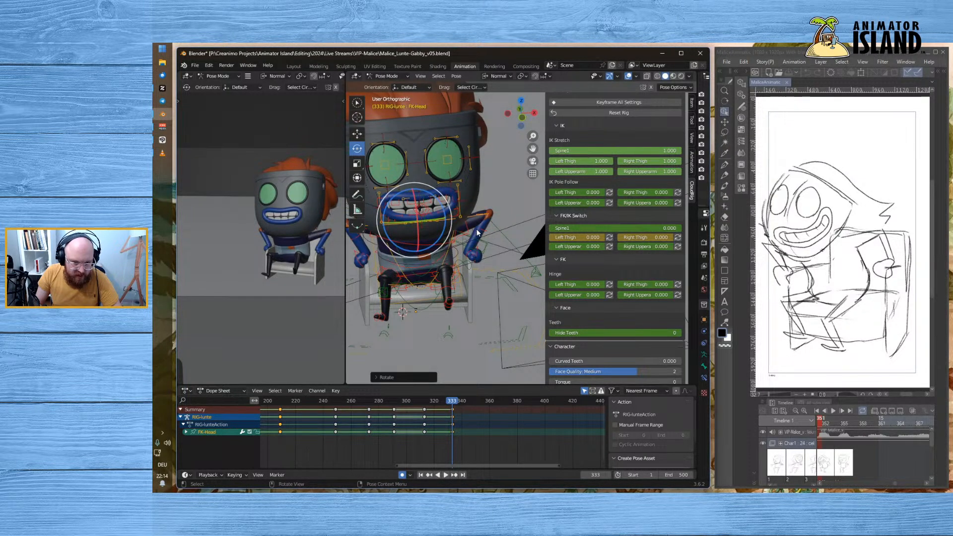
{"action": "key", "text": "g"}
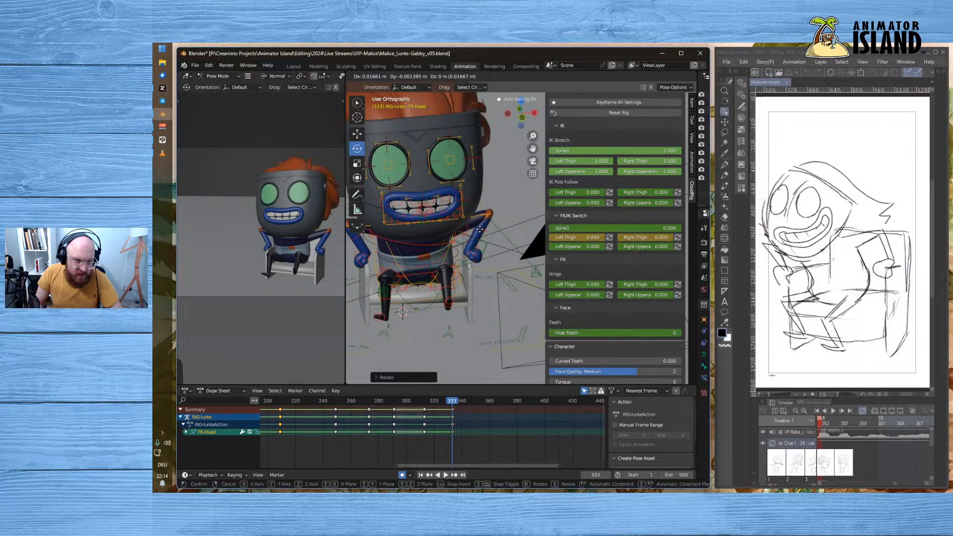
{"action": "left_click", "coordinate": [479, 229]}
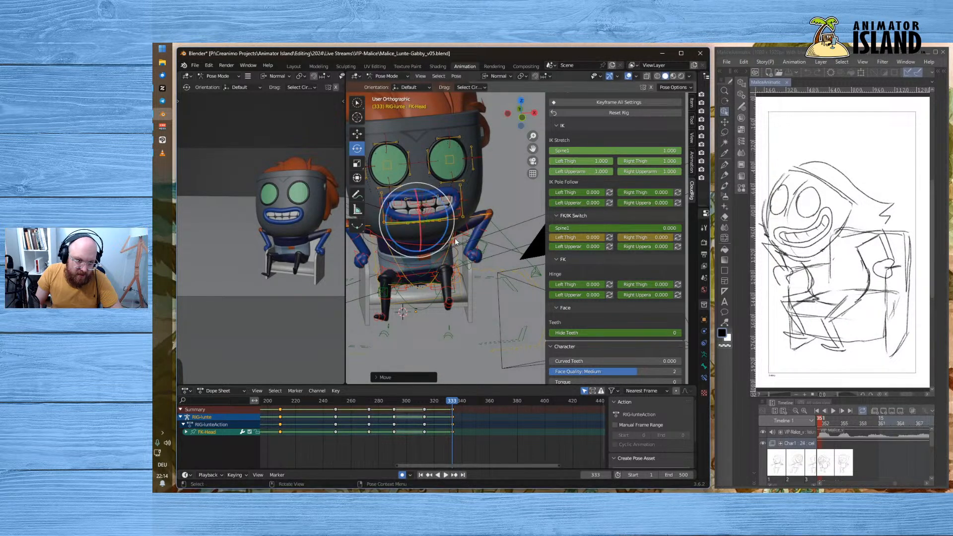
- Rotate the left thigh and left foot FK controls to adjust how the left leg hangs from the seat
{"action": "middle_click_drag", "start_coordinate": [401, 296], "coordinate": [493, 261]}
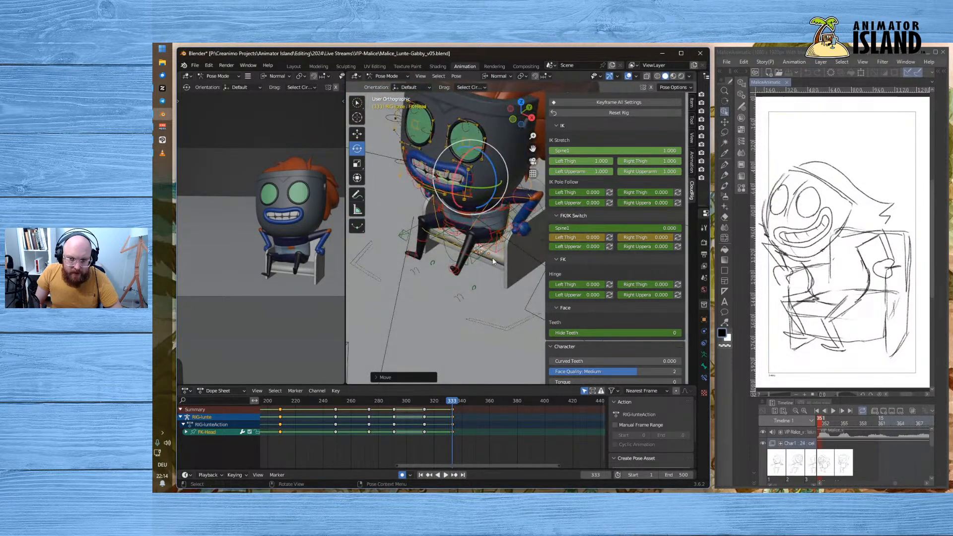
{"action": "left_click", "coordinate": [491, 238]}
{"action": "mouse_move", "coordinate": [507, 242]}
{"action": "left_mouse_down"}
{"action": "mouse_move", "coordinate": [495, 241]}
{"action": "mouse_move", "coordinate": [526, 242]}
{"action": "mouse_move", "coordinate": [502, 245]}
{"action": "left_mouse_up"}
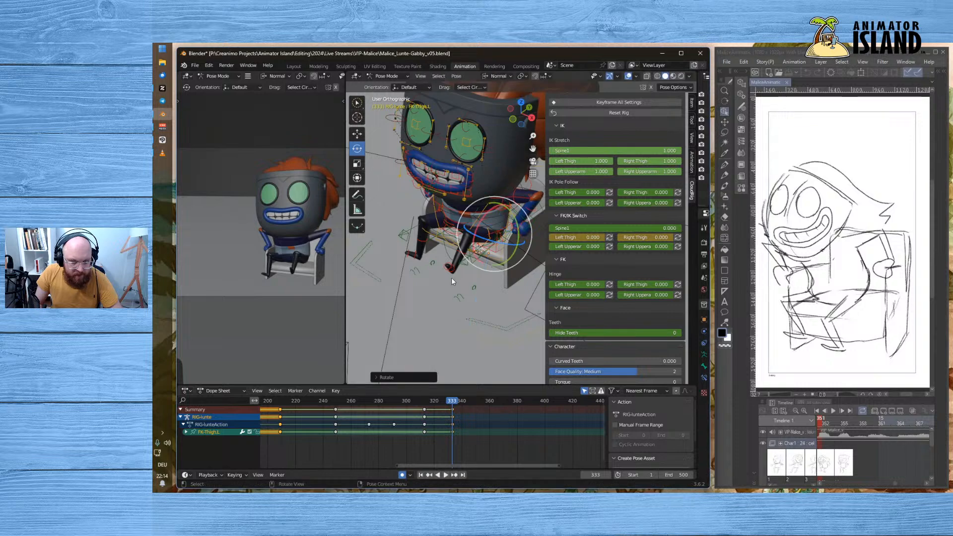
{"action": "left_click", "coordinate": [454, 271]}
{"action": "left_click_drag", "start_coordinate": [445, 254], "coordinate": [442, 256]}
{"action": "middle_click_drag", "start_coordinate": [515, 258], "coordinate": [501, 256]}
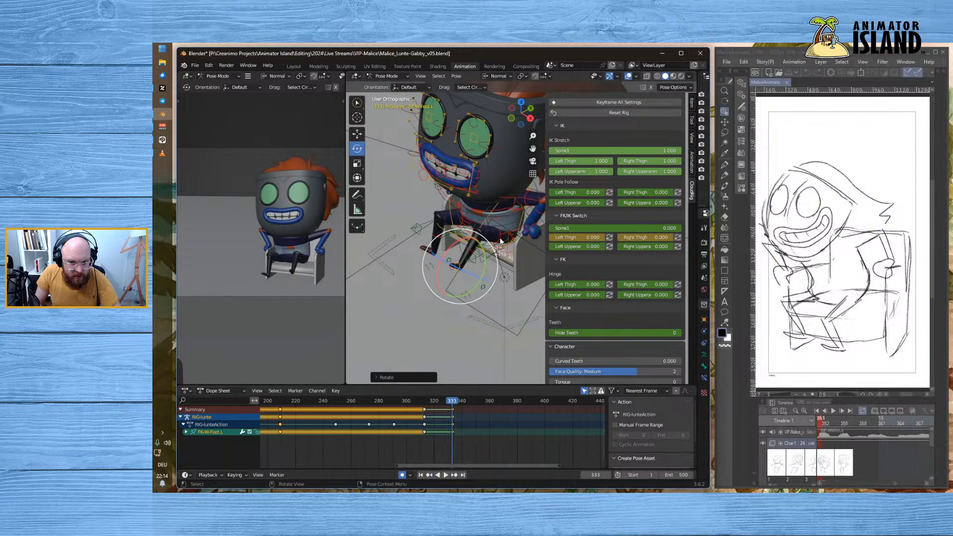
{"action": "left_click", "coordinate": [498, 239]}
{"action": "left_click_drag", "start_coordinate": [489, 229], "coordinate": [463, 272]}
{"action": "middle_click_drag", "start_coordinate": [463, 272], "coordinate": [451, 279]}
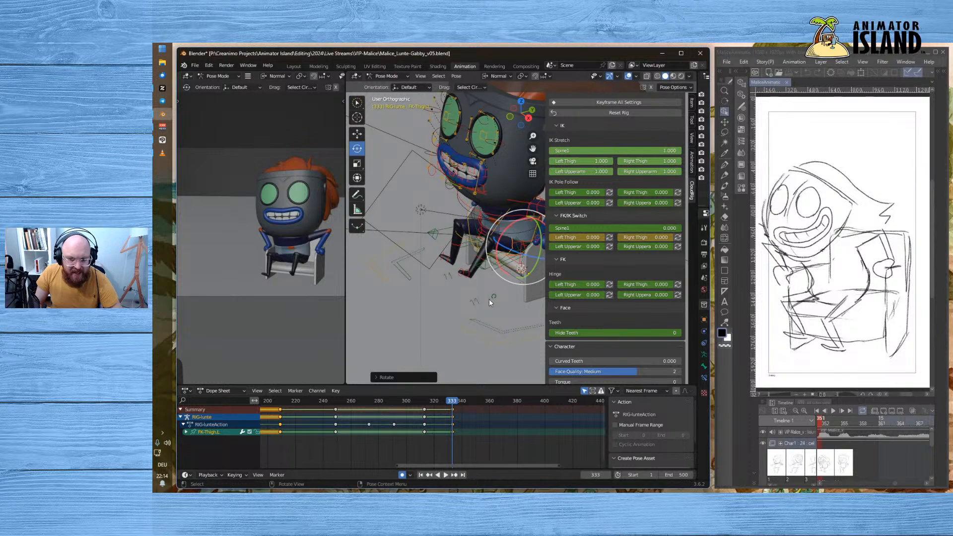
- Rotate the torso master control to lean the body, and counter-rotate the FK head control to balance the pose
{"action": "left_click", "coordinate": [499, 257]}
{"action": "left_click_drag", "start_coordinate": [489, 219], "coordinate": [486, 197]}
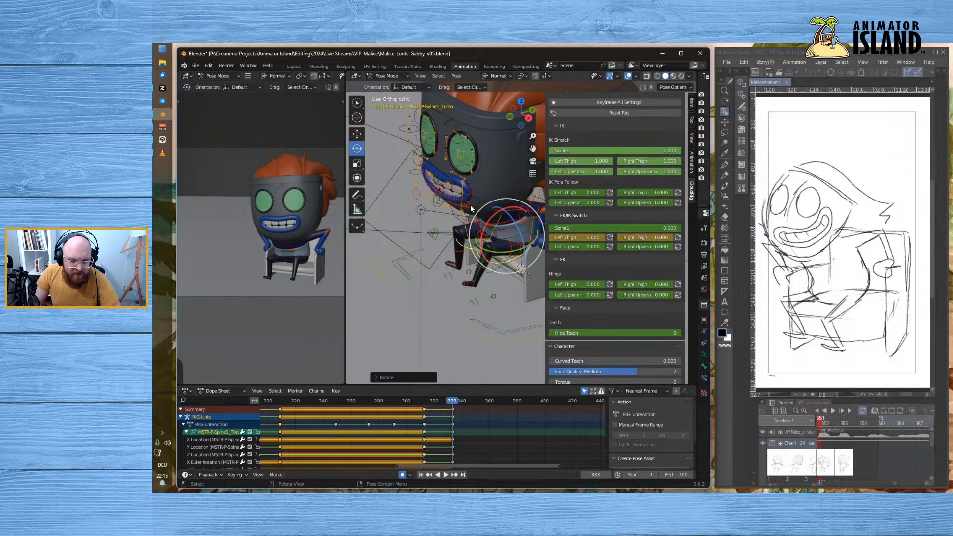
{"action": "left_click", "coordinate": [472, 208]}
{"action": "left_click", "coordinate": [511, 208]}
{"action": "left_click_drag", "start_coordinate": [482, 166], "coordinate": [503, 182]}
- Move the first thumb bone of the right hand by about 0.007 m
{"action": "middle_click_drag", "start_coordinate": [461, 237], "coordinate": [460, 301]}
{"action": "scroll", "coordinate": [447, 246], "scroll_direction": "up", "scroll_amount": 4}
{"action": "scroll", "coordinate": [447, 245], "scroll_direction": "up", "scroll_amount": 1}
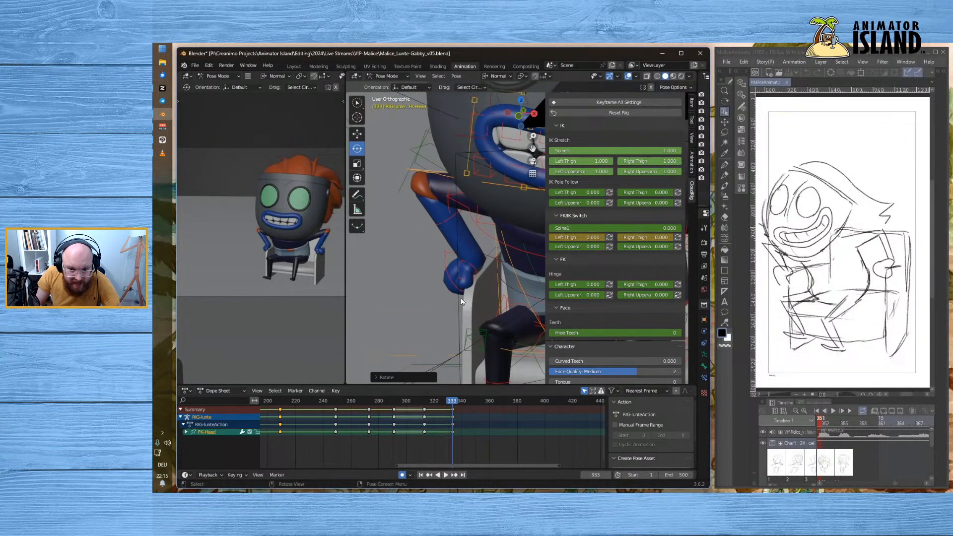
{"action": "left_click", "coordinate": [478, 272]}
{"action": "key", "text": "g"}
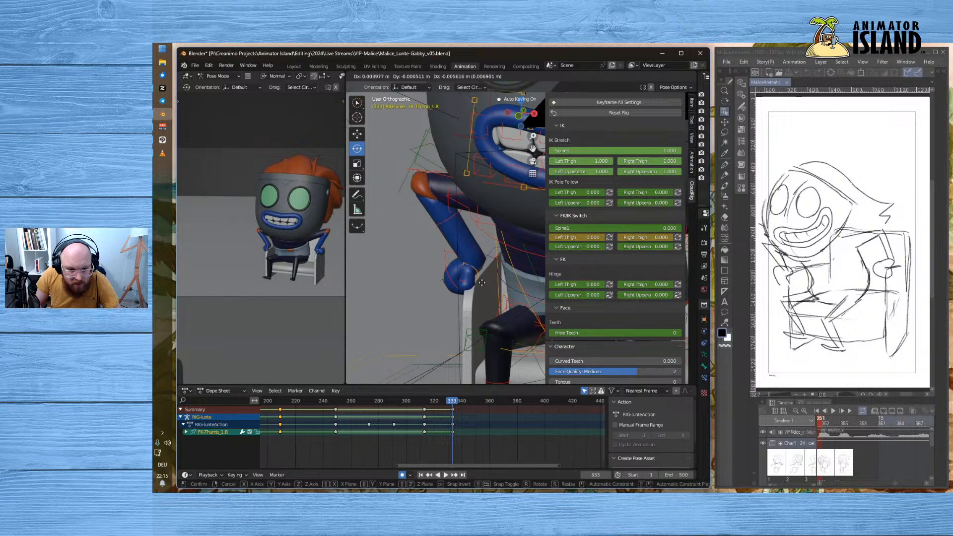
{"action": "left_click", "coordinate": [482, 281]}
- Move the right hand's FK wrist control by about 0.01 m to settle the hand on the seat's side
{"action": "left_click", "coordinate": [446, 256]}
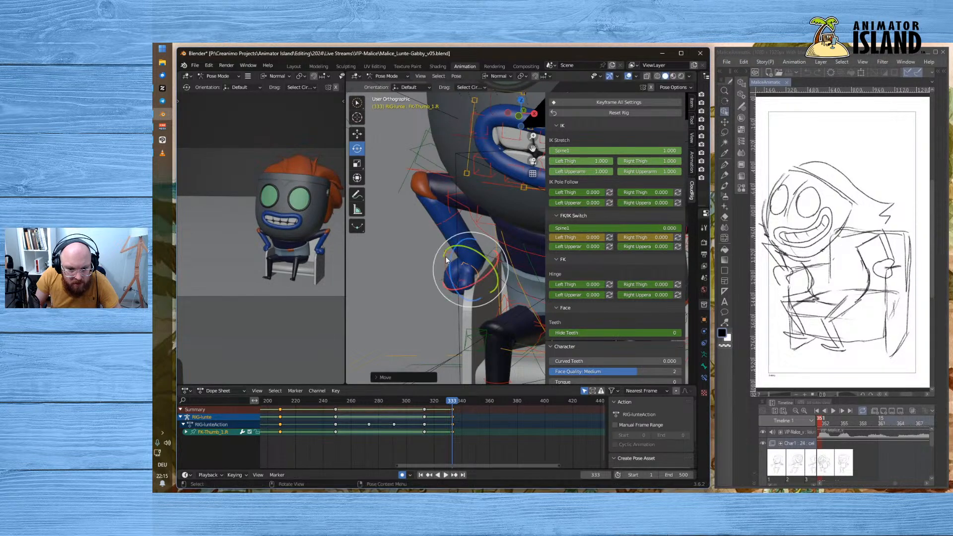
{"action": "middle_click_drag", "start_coordinate": [443, 265], "coordinate": [462, 261]}
{"action": "key", "text": "g"}
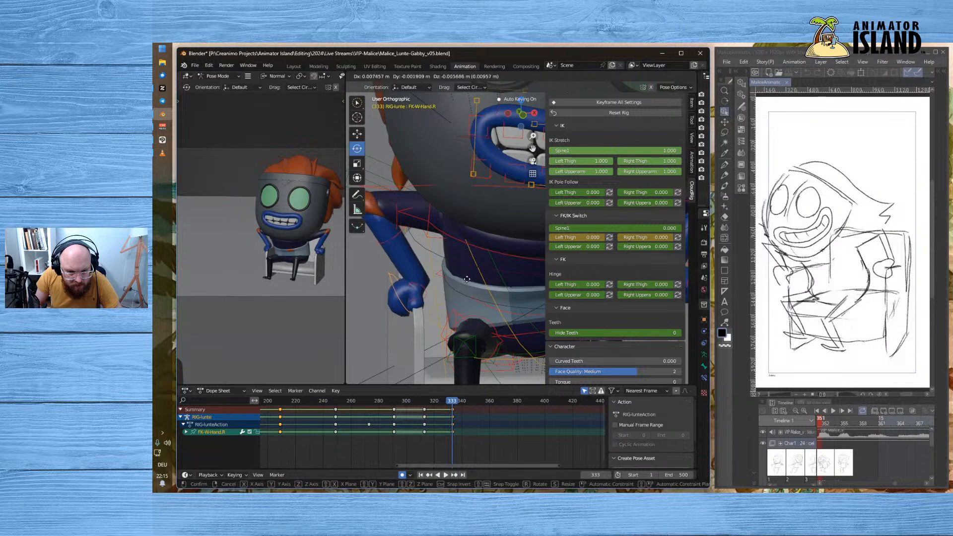
{"action": "left_click", "coordinate": [465, 278]}
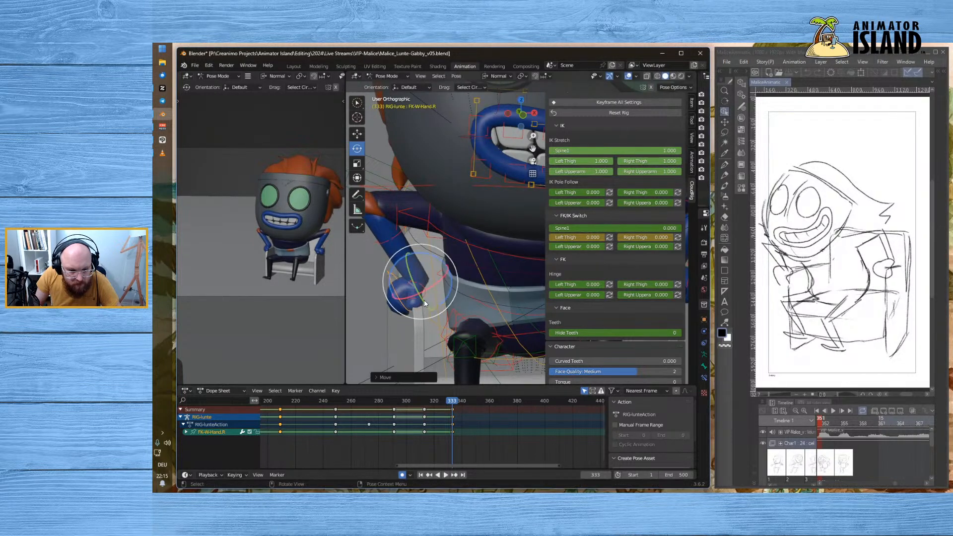
- Rotate the first thumb bone of the right hand so the thumb grips the edge of the seat
{"action": "left_click", "coordinate": [471, 281]}
{"action": "left_click", "coordinate": [425, 287]}
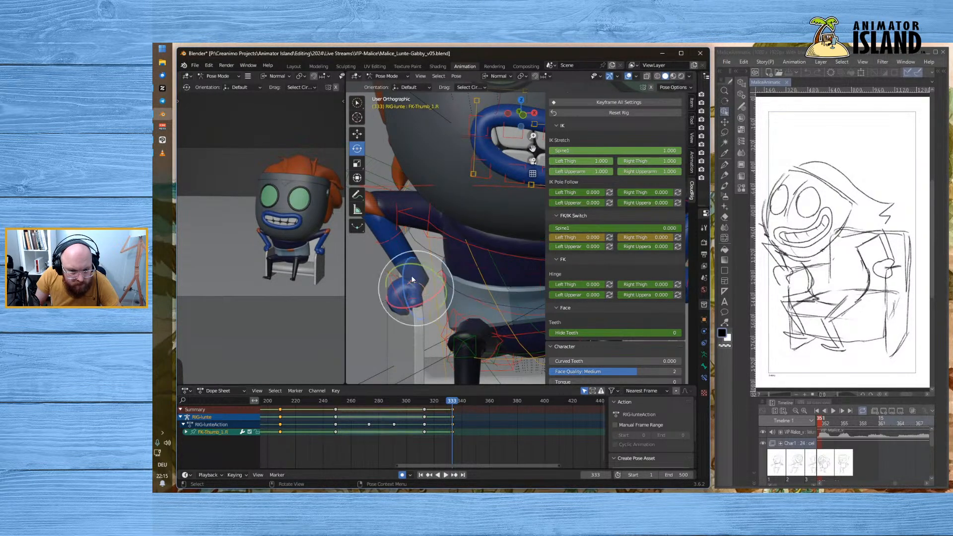
{"action": "key", "text": "r"}
{"action": "left_click", "coordinate": [403, 267]}
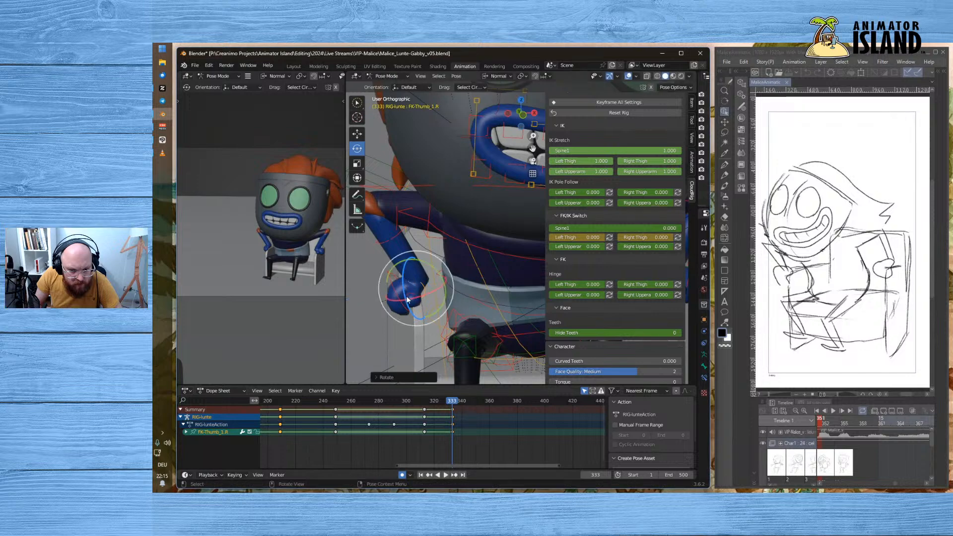
{"action": "left_click_drag", "start_coordinate": [400, 299], "coordinate": [417, 298]}
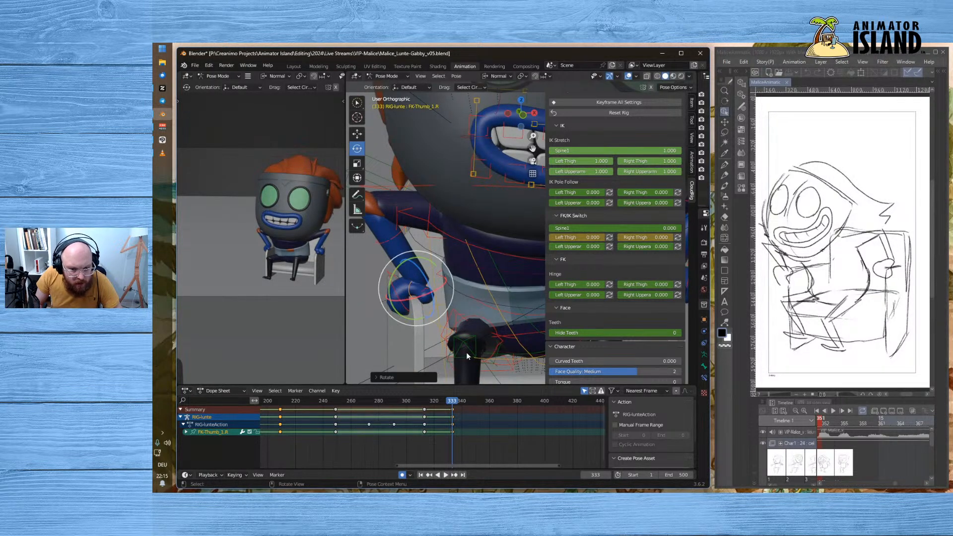
{"action": "middle_click_drag", "start_coordinate": [468, 353], "coordinate": [642, 324]}
{"action": "scroll", "coordinate": [525, 293], "scroll_direction": "up", "scroll_amount": 1}
{"action": "middle_click_drag", "start_coordinate": [514, 297], "coordinate": [465, 253], "text": "shift"}
{"action": "scroll", "coordinate": [469, 244], "scroll_direction": "up", "scroll_amount": 1}
{"action": "left_click", "coordinate": [475, 239]}
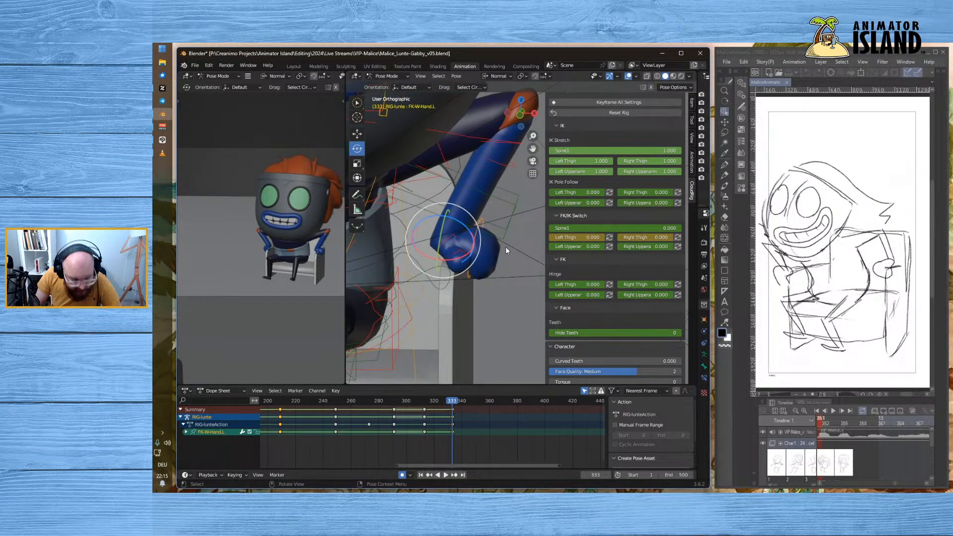
{"action": "key", "text": "g"}
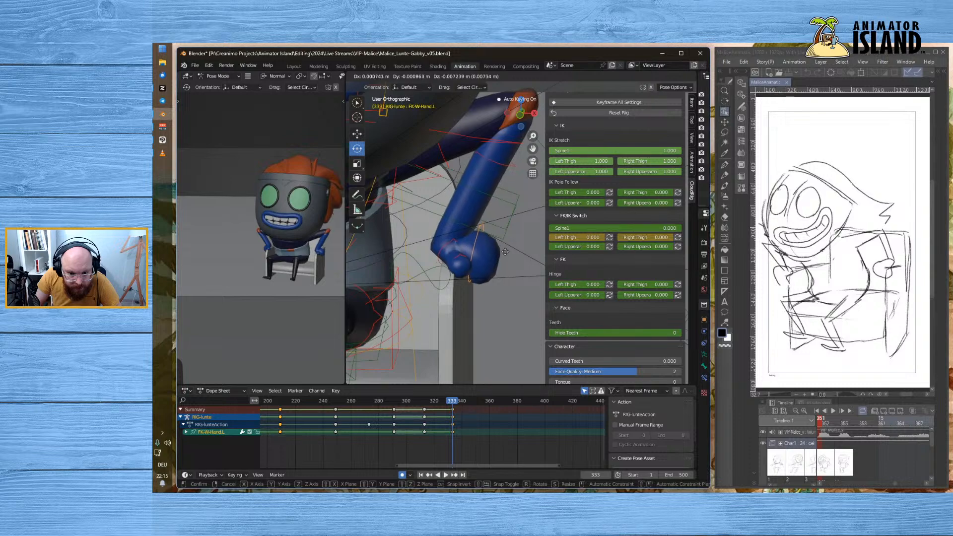
{"action": "right_click", "coordinate": [505, 252]}
- Rotate the first thumb bone of the left hand so the thumb wraps around the seat's side
{"action": "left_click", "coordinate": [455, 252]}
{"action": "left_click_drag", "start_coordinate": [472, 263], "coordinate": [461, 269]}
{"action": "scroll", "coordinate": [460, 255], "scroll_direction": "up", "scroll_amount": 3}
{"action": "mouse_move", "coordinate": [400, 249]}
{"action": "left_mouse_down"}
{"action": "mouse_move", "coordinate": [428, 208]}
{"action": "mouse_move", "coordinate": [416, 240]}
{"action": "left_mouse_up"}
{"action": "mouse_move", "coordinate": [475, 290]}
{"action": "middle_mouse_down"}
{"action": "mouse_move", "coordinate": [488, 282]}
{"action": "mouse_move", "coordinate": [460, 282]}
{"action": "middle_mouse_up"}
{"action": "left_click_drag", "start_coordinate": [496, 259], "coordinate": [497, 261]}
{"action": "middle_click_drag", "start_coordinate": [496, 261], "coordinate": [475, 303]}
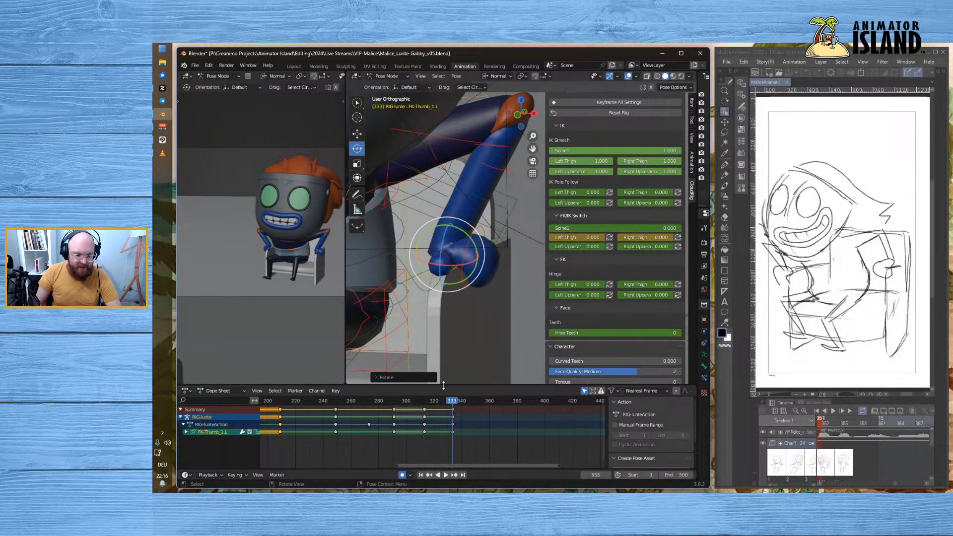
- Play back the animation from frame 221 past the new sitting pose to review the pose changes
{"action": "left_click", "coordinate": [297, 402]}
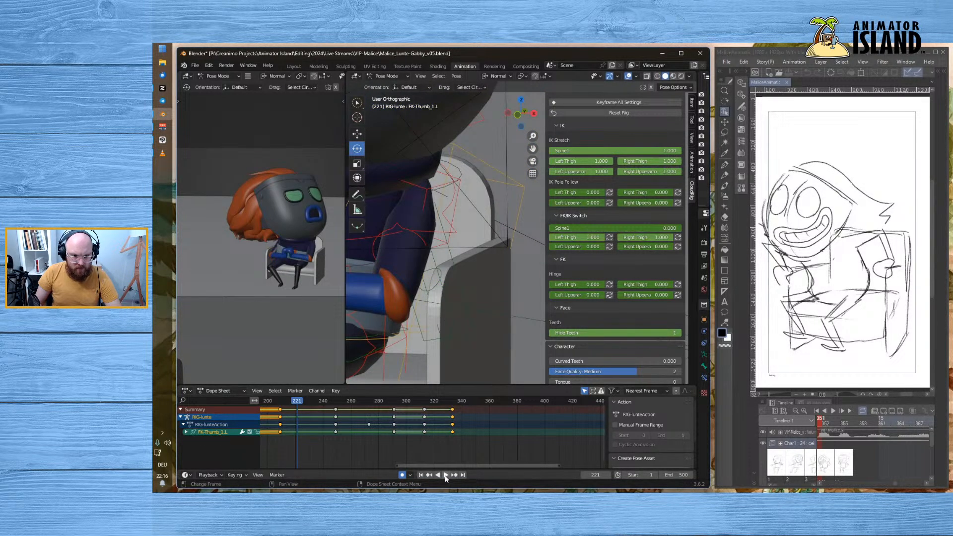
{"action": "left_click", "coordinate": [446, 475]}
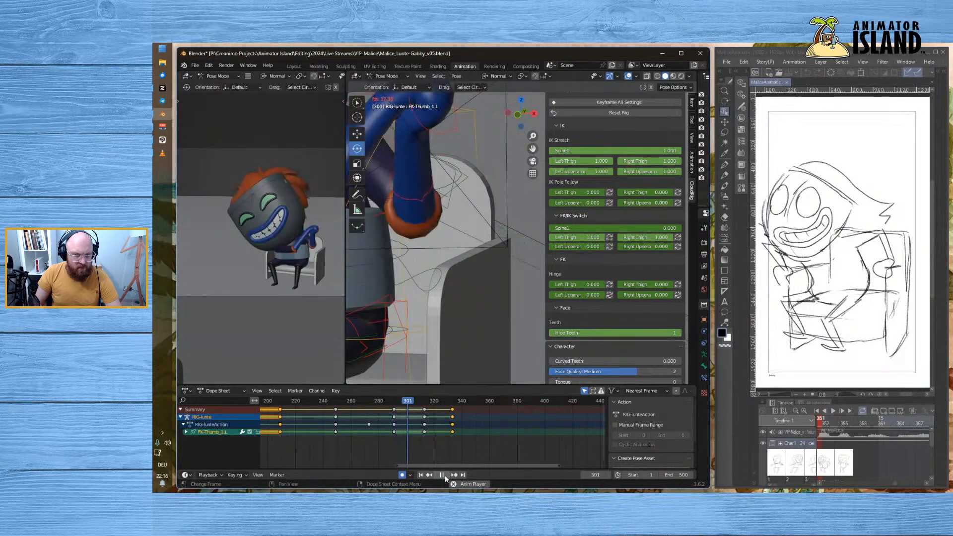
{"action": "left_click", "coordinate": [445, 475]}
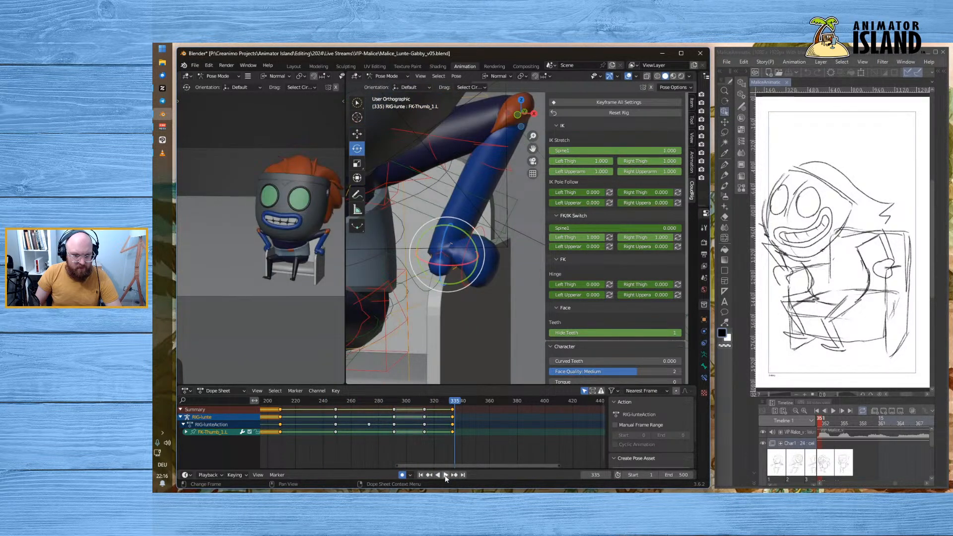
{"action": "left_click", "coordinate": [445, 475]}
{"action": "left_click", "coordinate": [445, 475]}
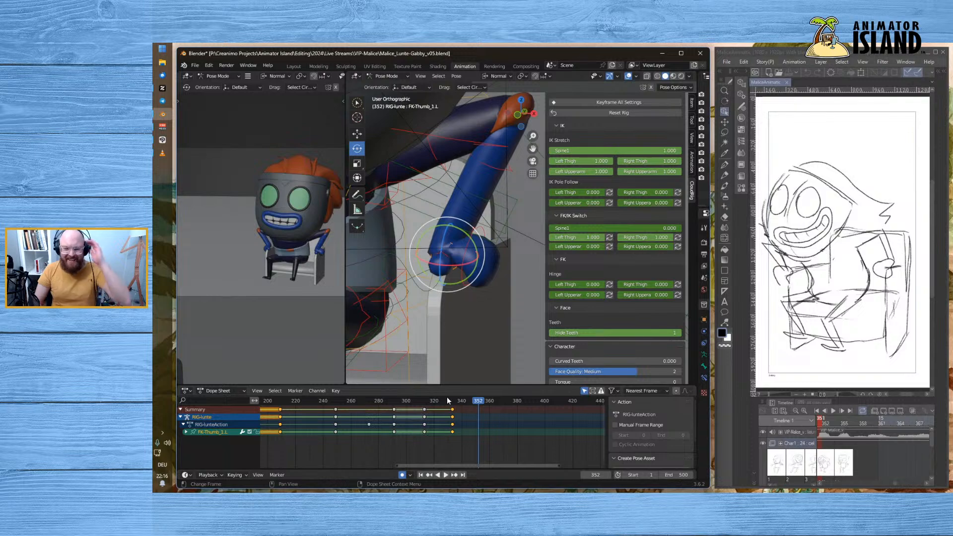
- Replay the animation from frame 294 to check the change into the sitting pose, and return to frame 333
{"action": "left_click", "coordinate": [397, 400]}
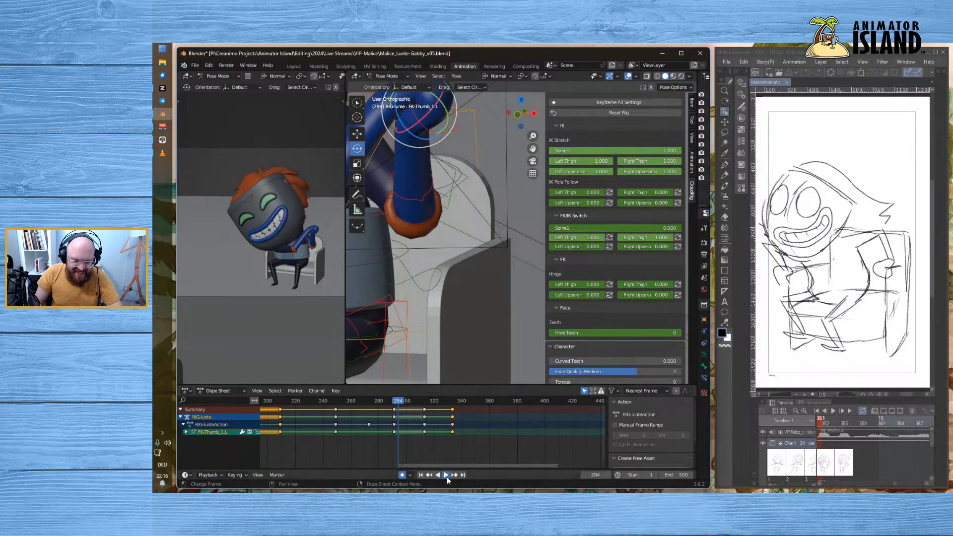
{"action": "left_click", "coordinate": [446, 475]}
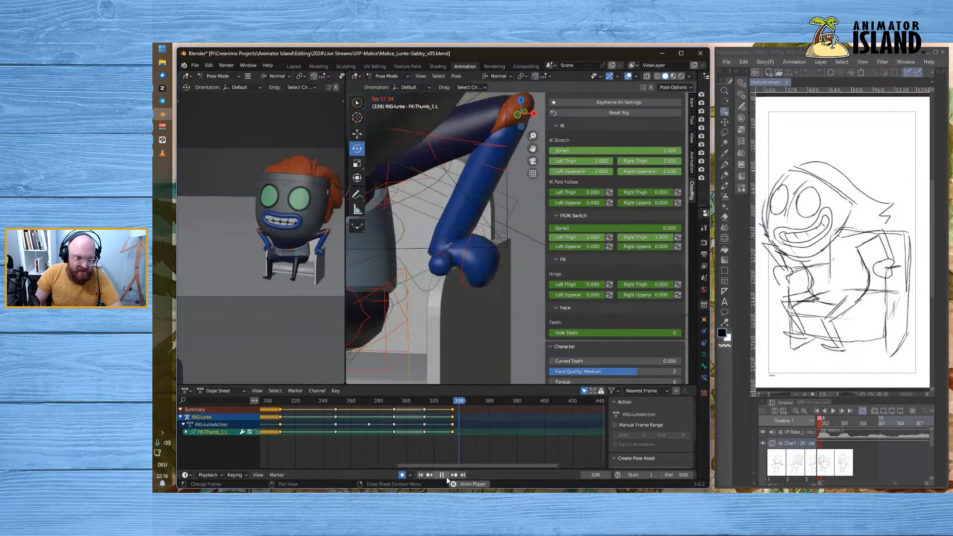
{"action": "left_click", "coordinate": [445, 476]}
{"action": "left_click", "coordinate": [440, 400]}
{"action": "key", "text": "space"}
{"action": "left_click_drag", "start_coordinate": [451, 401], "coordinate": [452, 400]}
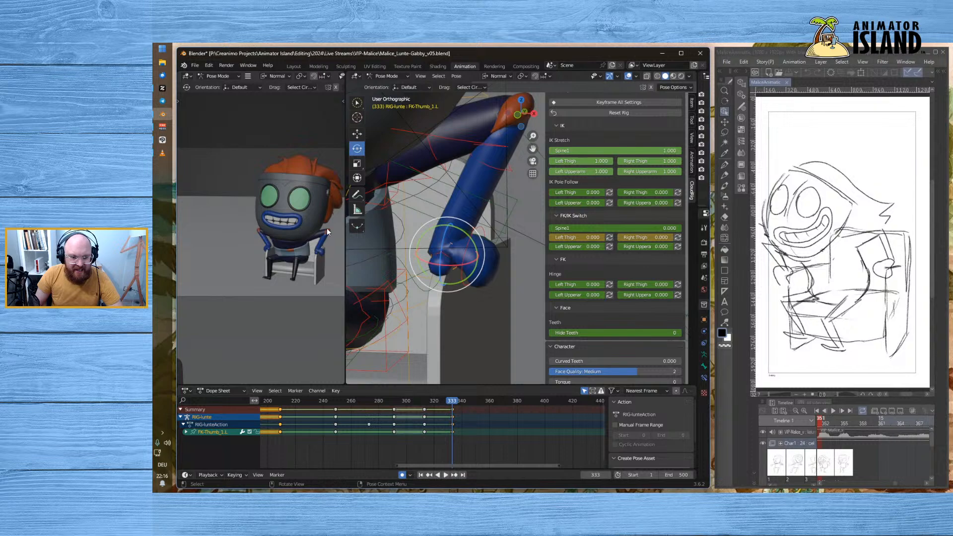
- Try a slight free rotation of the third FK spine control
{"action": "scroll", "coordinate": [372, 213], "scroll_direction": "down", "scroll_amount": 6}
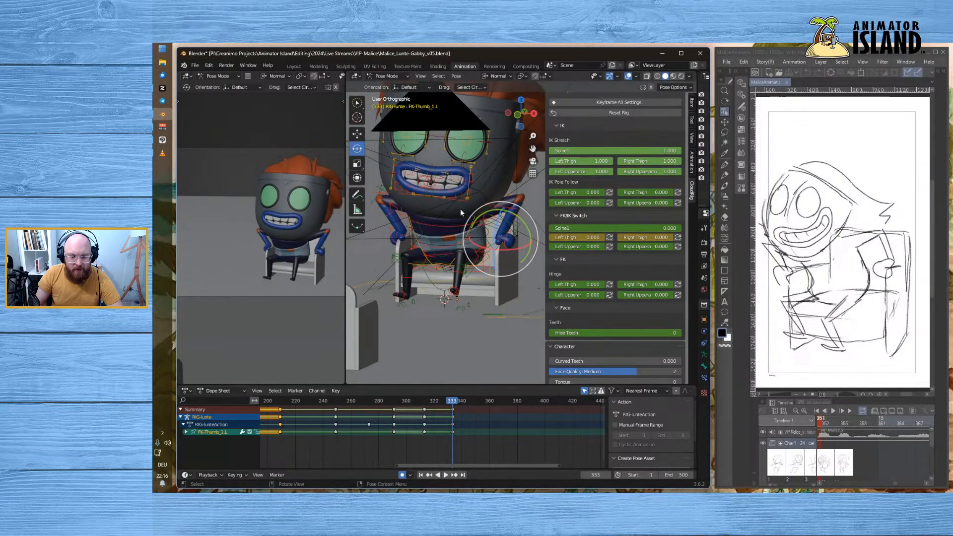
{"action": "left_click", "coordinate": [451, 224]}
{"action": "key", "text": "r"}
{"action": "key", "text": "r"}
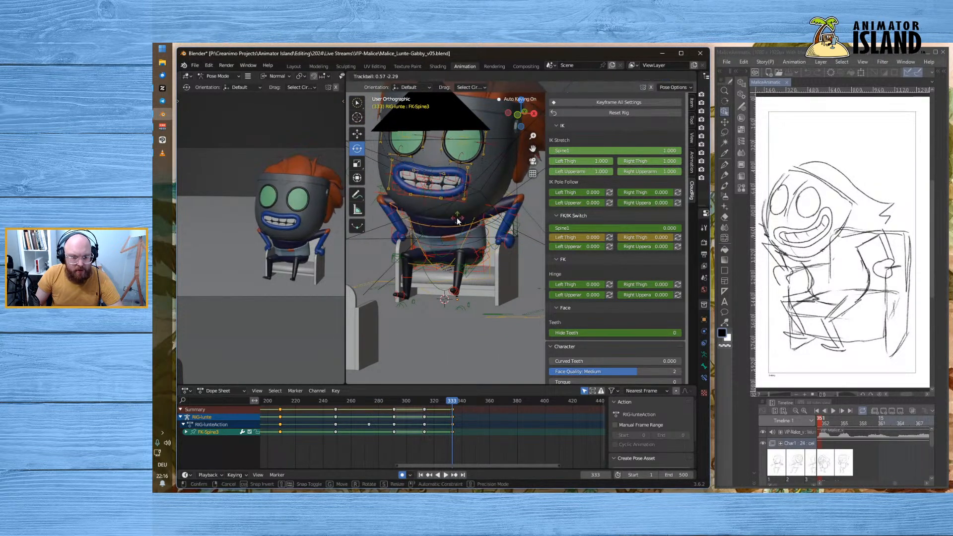
{"action": "left_click", "coordinate": [455, 220]}
- Rotate the FK head control to refine the head's turn and tilt toward the storyboard sketch
{"action": "left_click", "coordinate": [505, 206]}
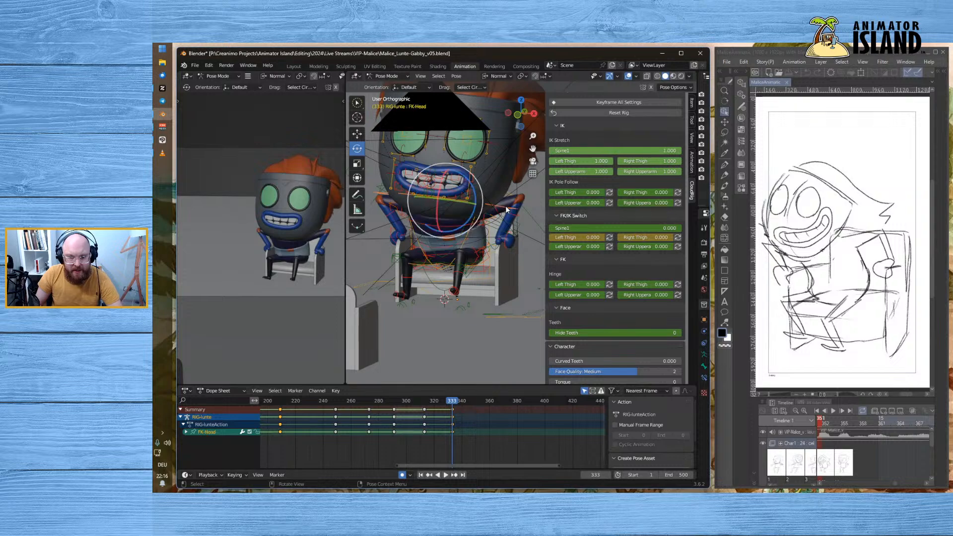
{"action": "left_click_drag", "start_coordinate": [458, 201], "coordinate": [534, 204]}
{"action": "middle_click_drag", "start_coordinate": [449, 208], "coordinate": [467, 240]}
{"action": "left_click_drag", "start_coordinate": [463, 195], "coordinate": [470, 192]}
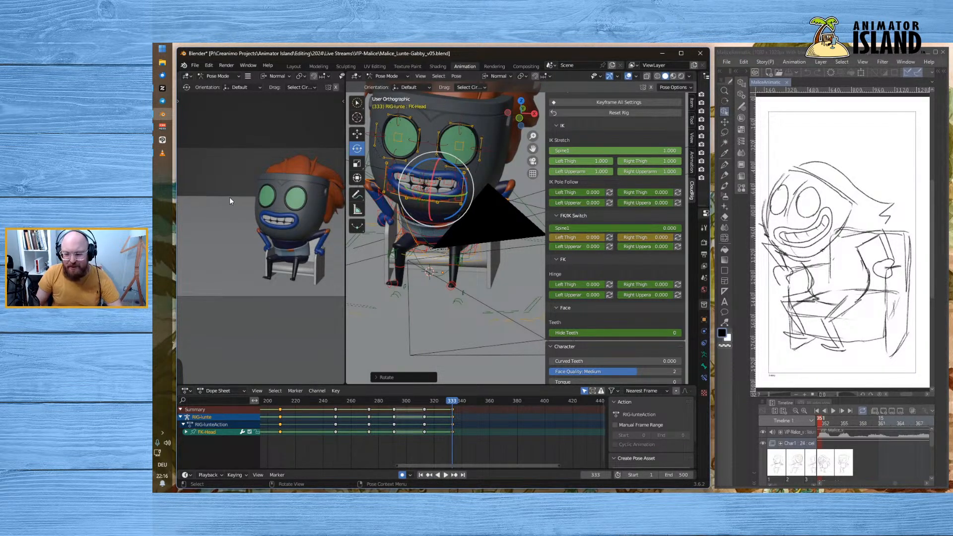
- Move the right eye's root control by about 0.008 m
{"action": "scroll", "coordinate": [445, 174], "scroll_direction": "down", "scroll_amount": 2}
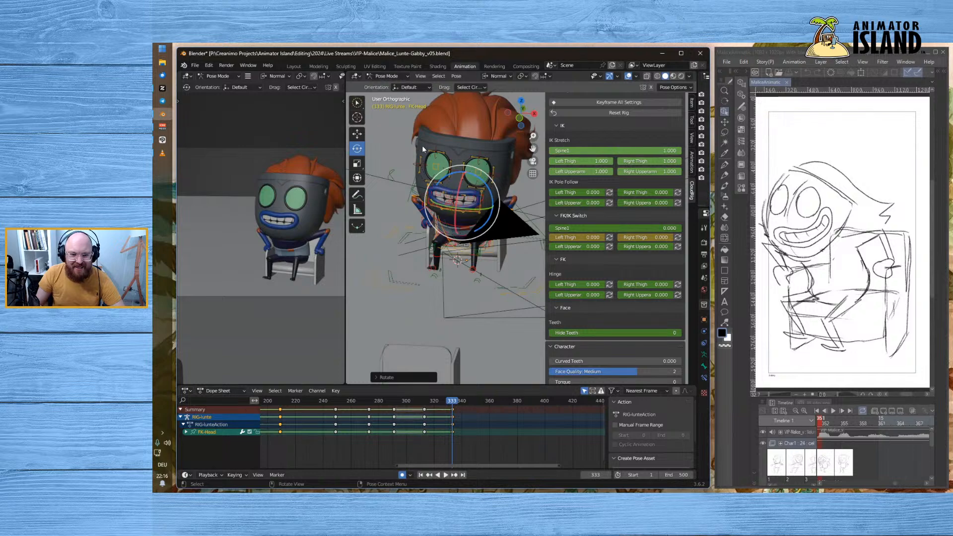
{"action": "scroll", "coordinate": [422, 152], "scroll_direction": "up", "scroll_amount": 2}
{"action": "middle_click_drag", "start_coordinate": [435, 125], "coordinate": [489, 182], "text": "shift"}
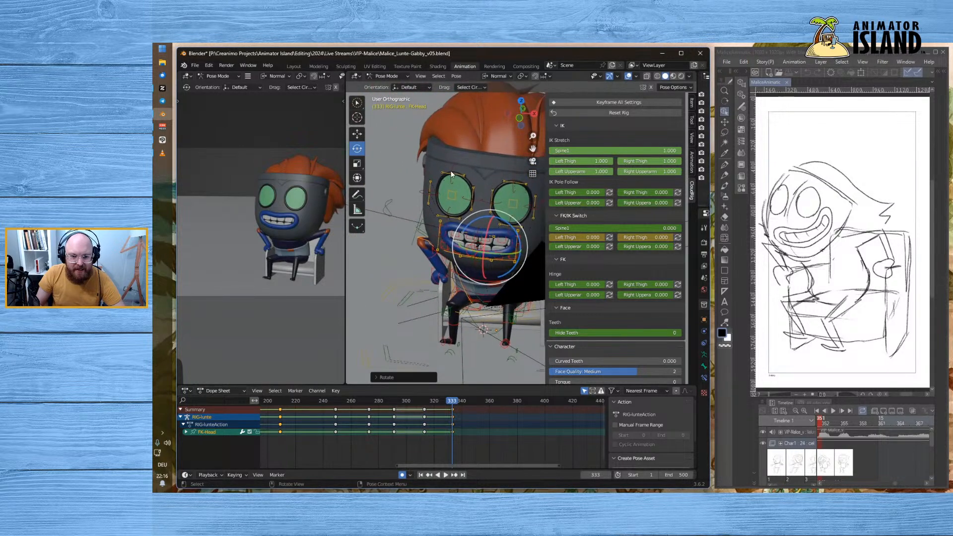
{"action": "scroll", "coordinate": [448, 174], "scroll_direction": "up", "scroll_amount": 2}
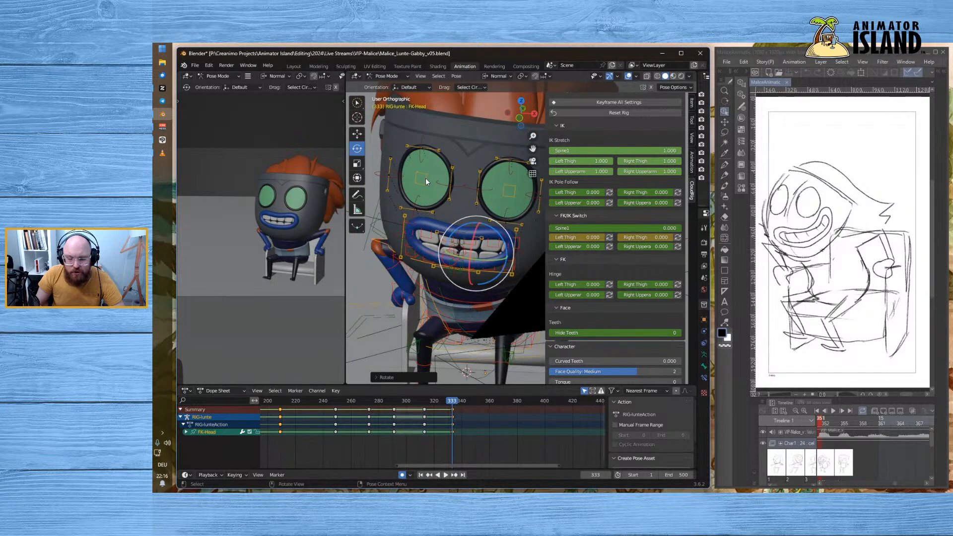
{"action": "left_click", "coordinate": [426, 181]}
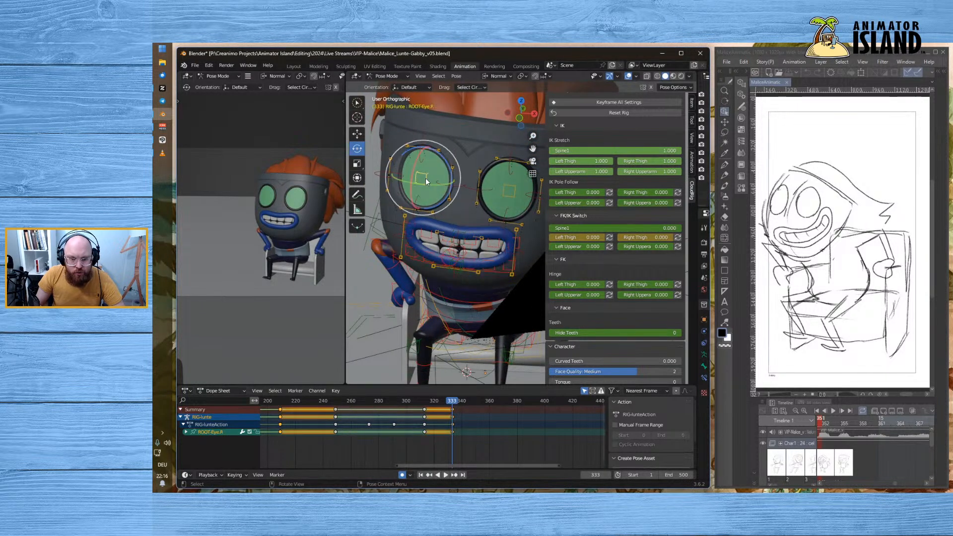
{"action": "left_click", "coordinate": [473, 119]}
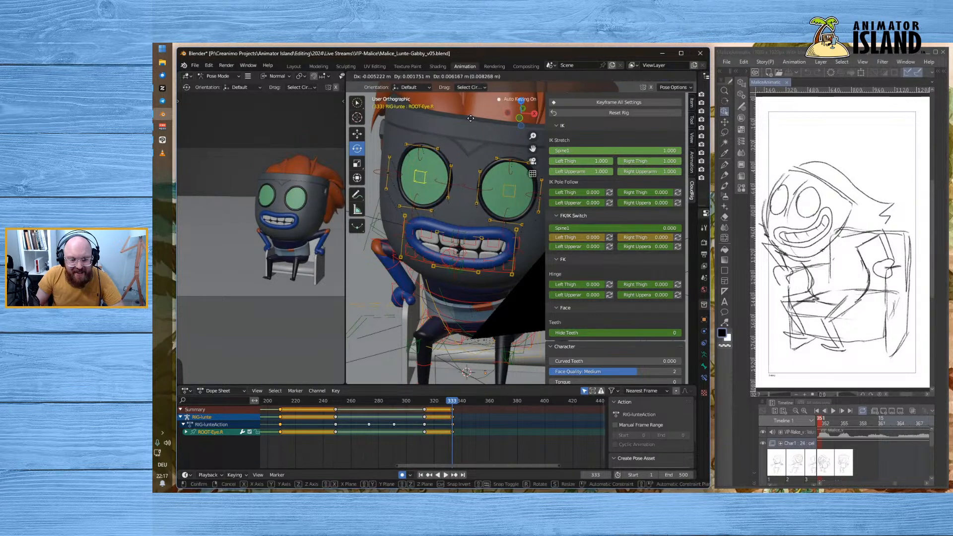
- Move the right eye's upper hook by about 0.064 m and adjust its lower hook to reshape the eye outline
{"action": "left_click", "coordinate": [418, 135]}
{"action": "key", "text": "g"}
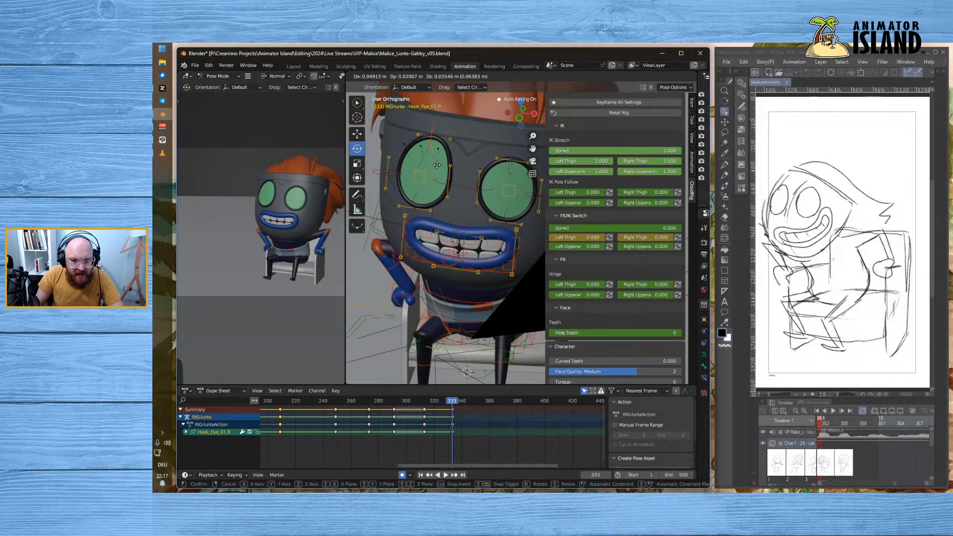
{"action": "left_click", "coordinate": [437, 164]}
{"action": "left_click", "coordinate": [416, 205]}
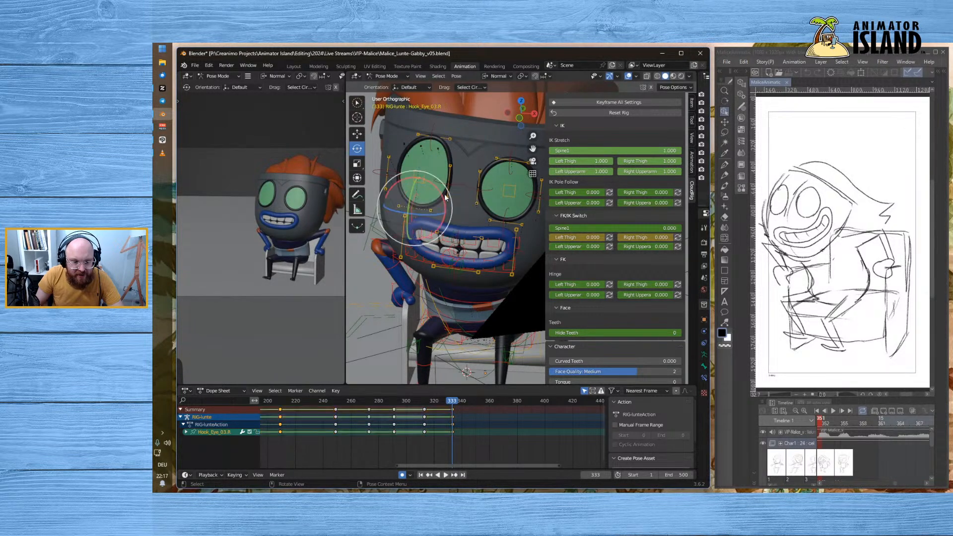
{"action": "key", "text": "g"}
{"action": "left_click", "coordinate": [405, 178]}
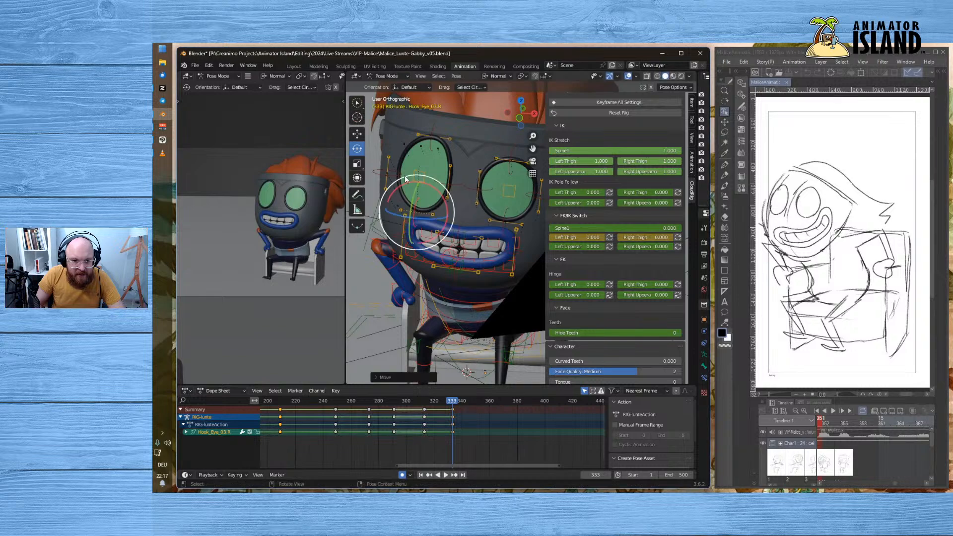
- Move the right eye's outer side hook by about 0.017 m and its upper hook by about 0.013 m
{"action": "left_click", "coordinate": [399, 179]}
{"action": "key", "text": "g"}
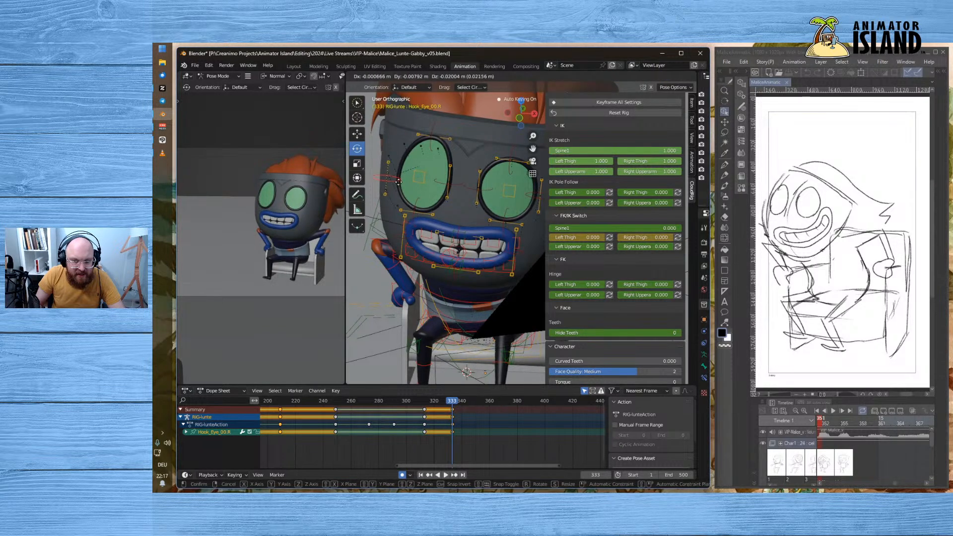
{"action": "left_click", "coordinate": [398, 181]}
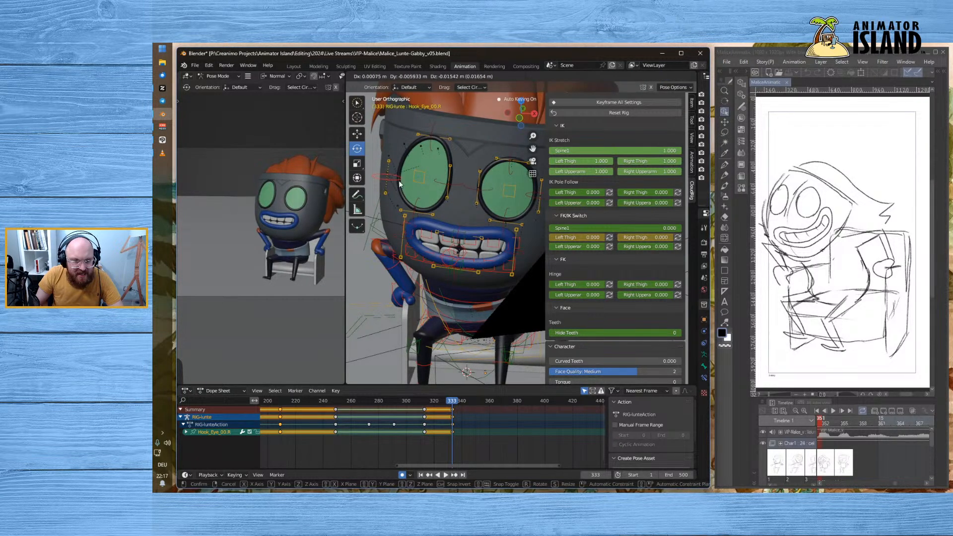
{"action": "left_click", "coordinate": [431, 132]}
{"action": "key", "text": "g"}
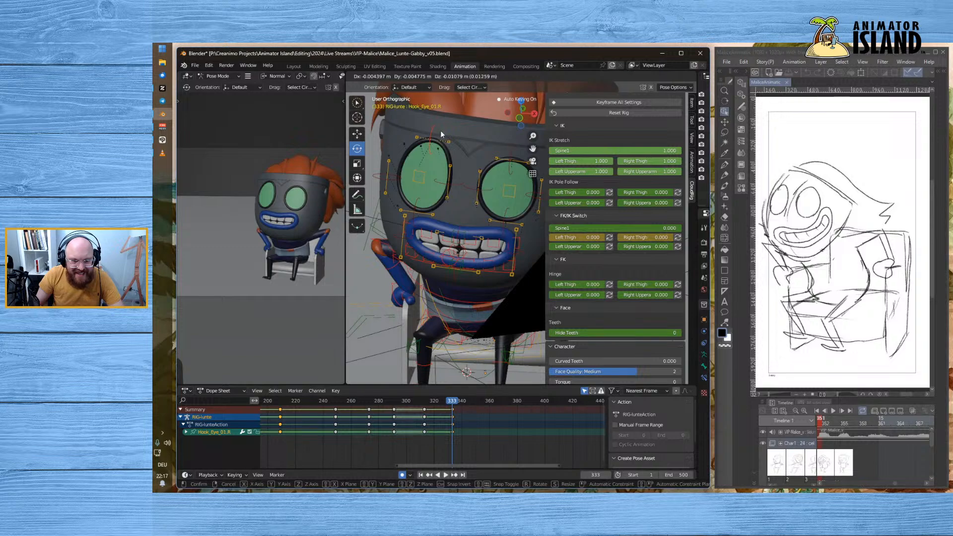
{"action": "left_click", "coordinate": [442, 134]}
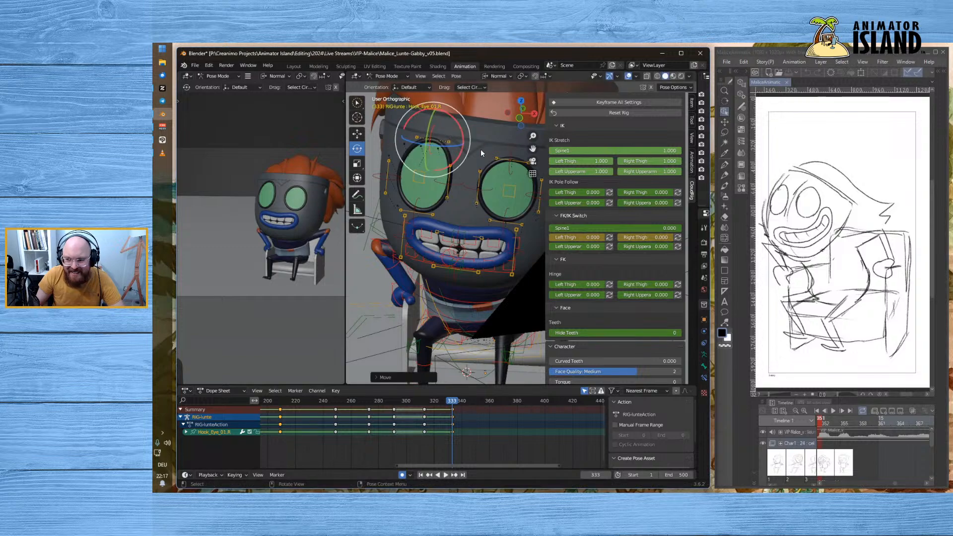
- Move the left eye's root control by about 0.028 m and its upper hook by about 0.03 m
{"action": "left_click", "coordinate": [516, 191]}
{"action": "key", "text": "g"}
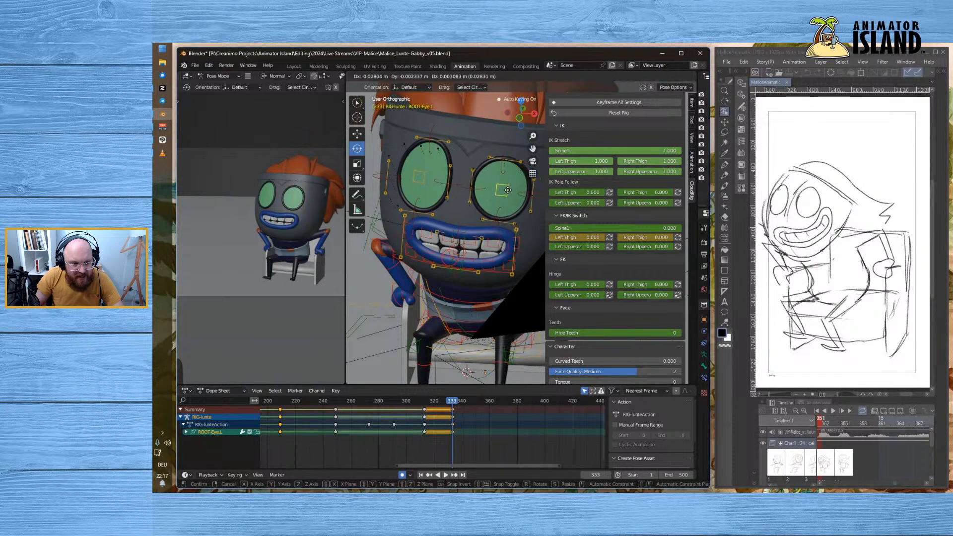
{"action": "left_click", "coordinate": [507, 192]}
{"action": "left_click", "coordinate": [499, 157]}
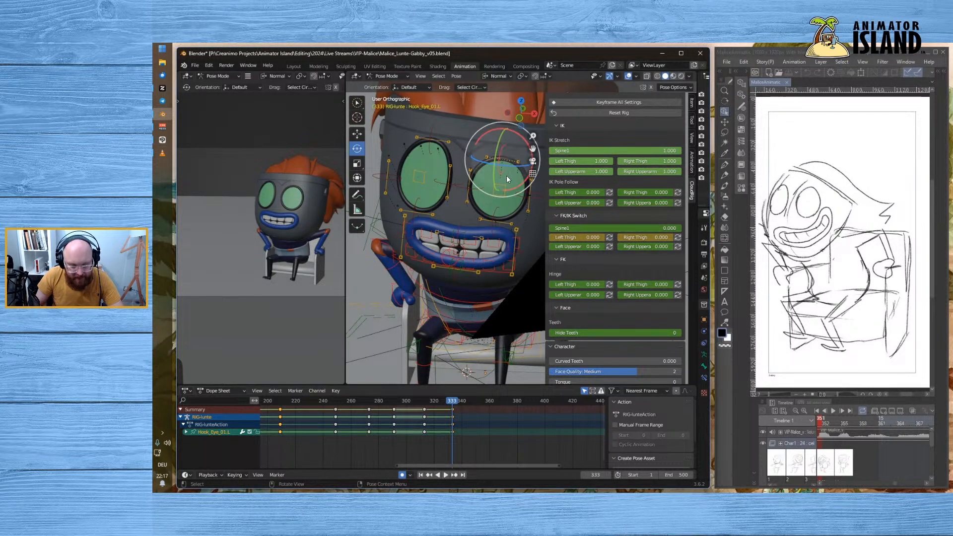
{"action": "key", "text": "g"}
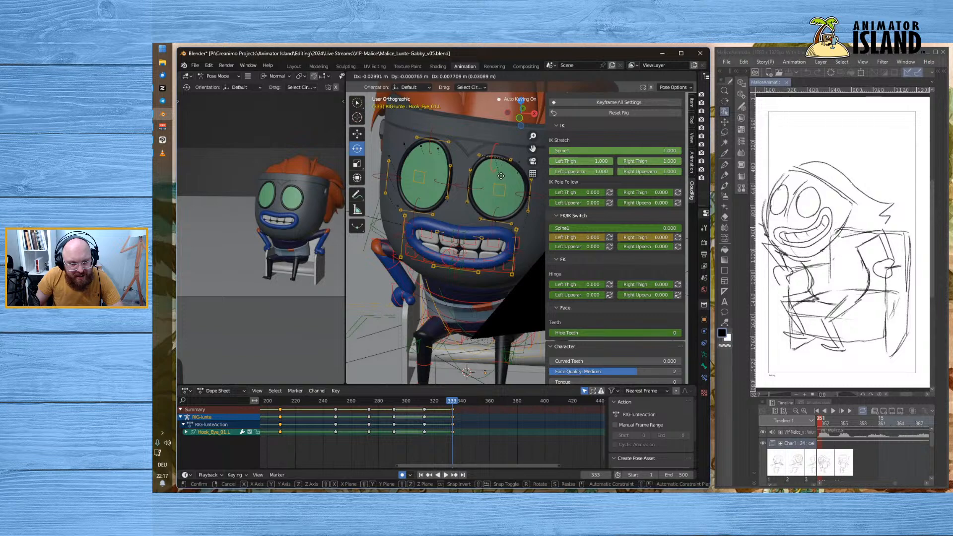
{"action": "left_click", "coordinate": [503, 175]}
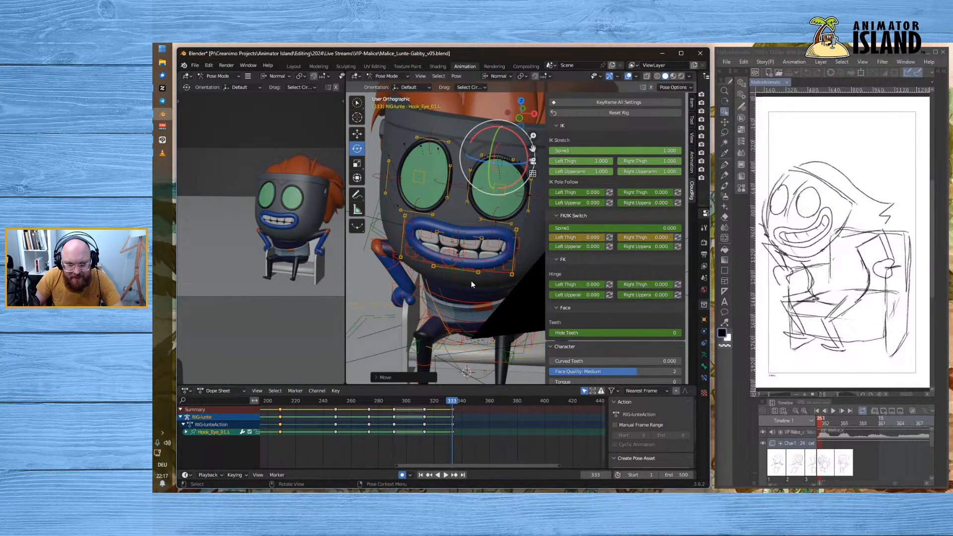
{"action": "left_click", "coordinate": [465, 251]}
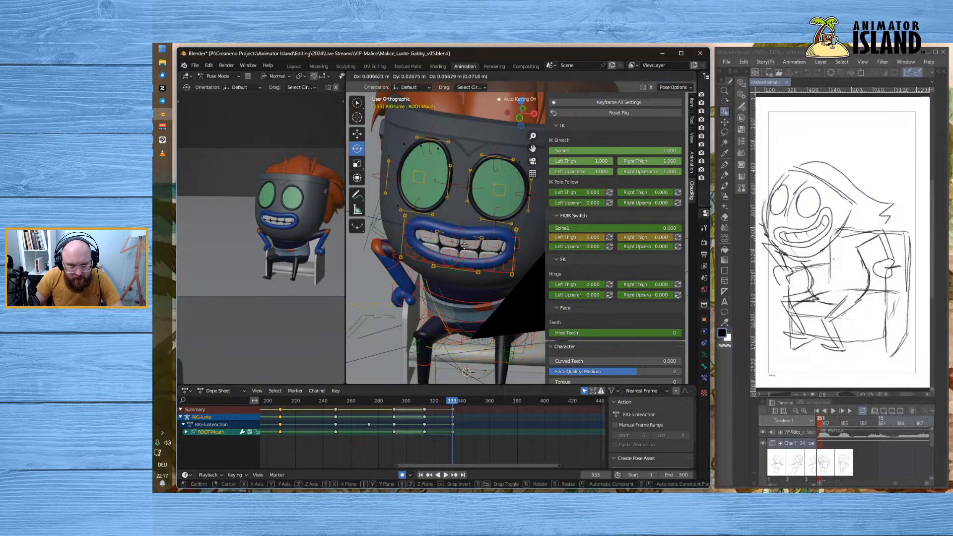
{"action": "left_click", "coordinate": [462, 285]}
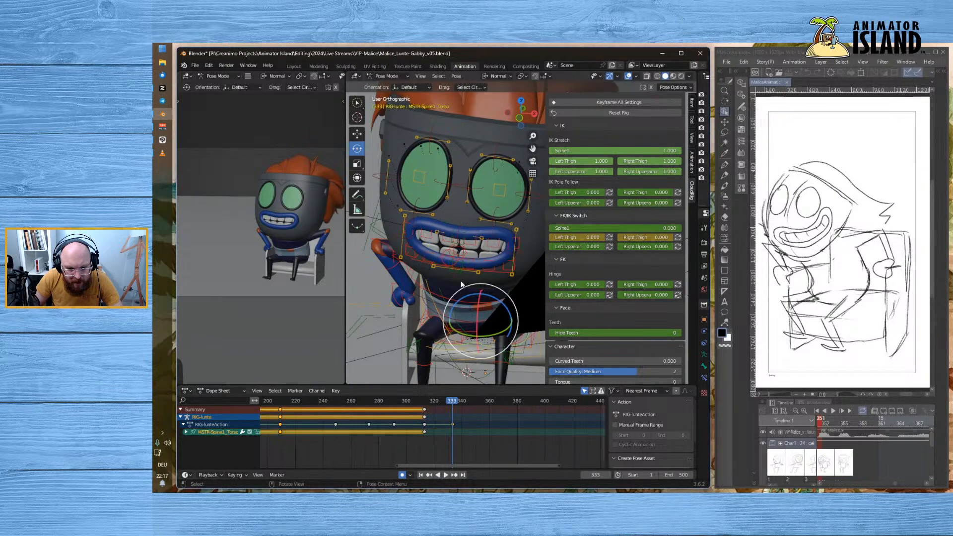
{"action": "left_click", "coordinate": [462, 247]}
{"action": "left_click_drag", "start_coordinate": [466, 250], "coordinate": [480, 246]}
{"action": "middle_click_drag", "start_coordinate": [480, 246], "coordinate": [504, 244]}
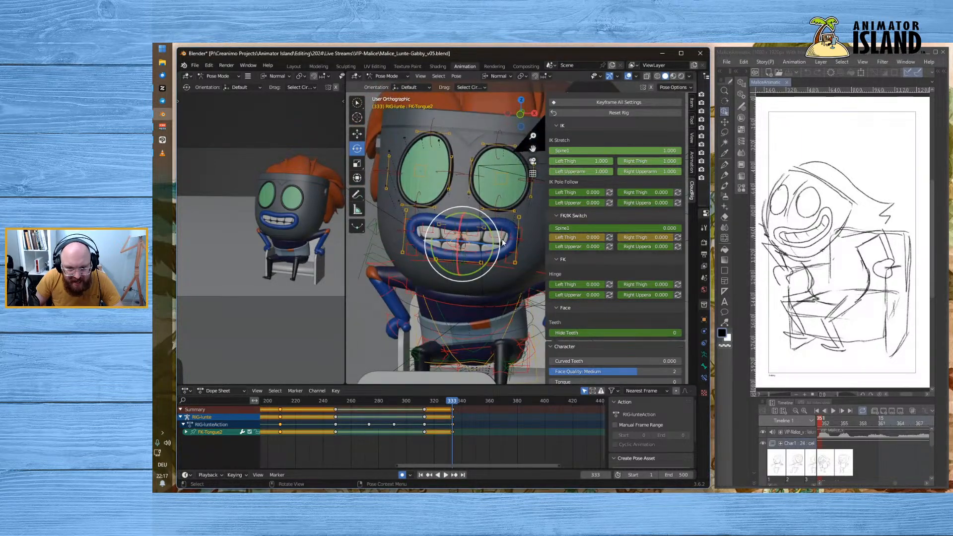
{"action": "key", "text": "g"}
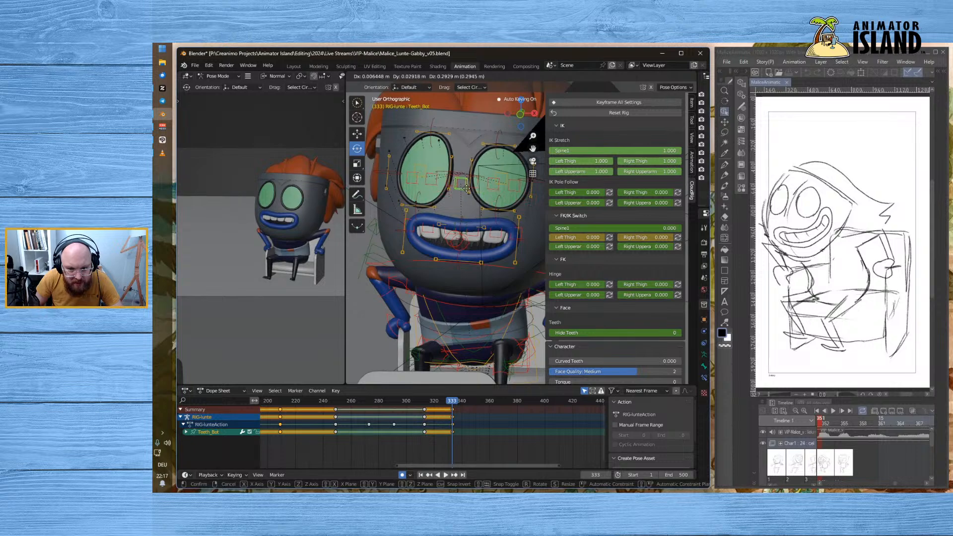
{"action": "right_click", "coordinate": [476, 198]}
{"action": "scroll", "coordinate": [457, 239], "scroll_direction": "up", "scroll_amount": 2}
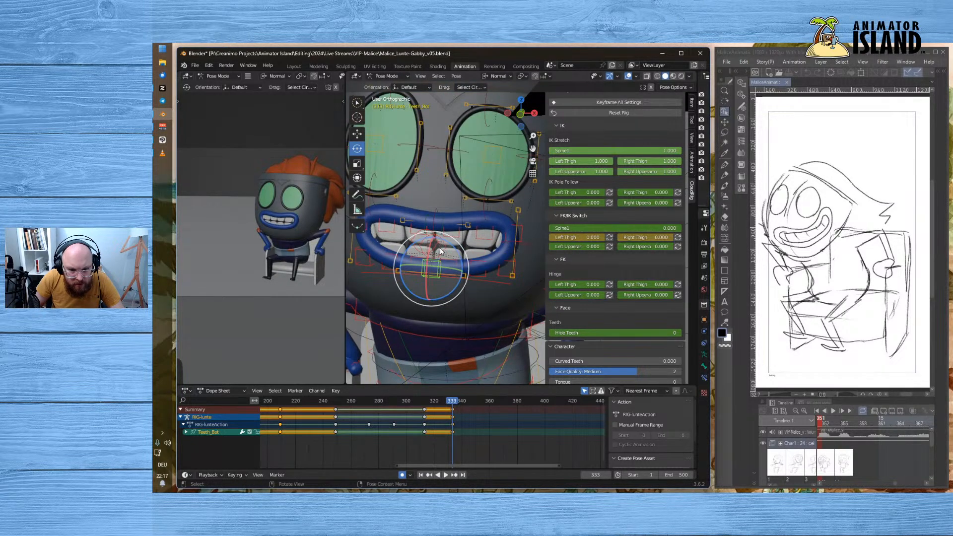
- Try to reposition the mouth's root control and undo both moves
{"action": "left_click", "coordinate": [440, 250]}
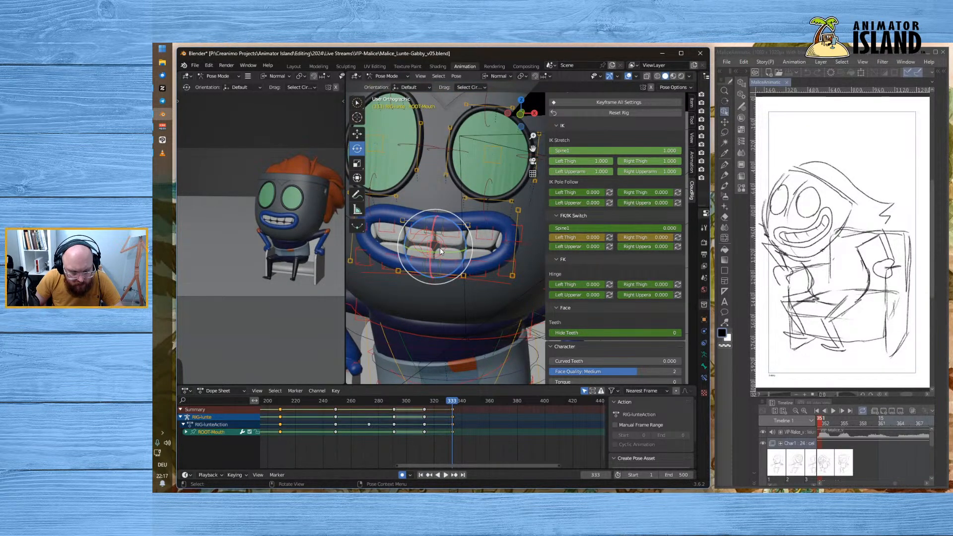
{"action": "key", "text": "g"}
{"action": "left_click", "coordinate": [452, 247]}
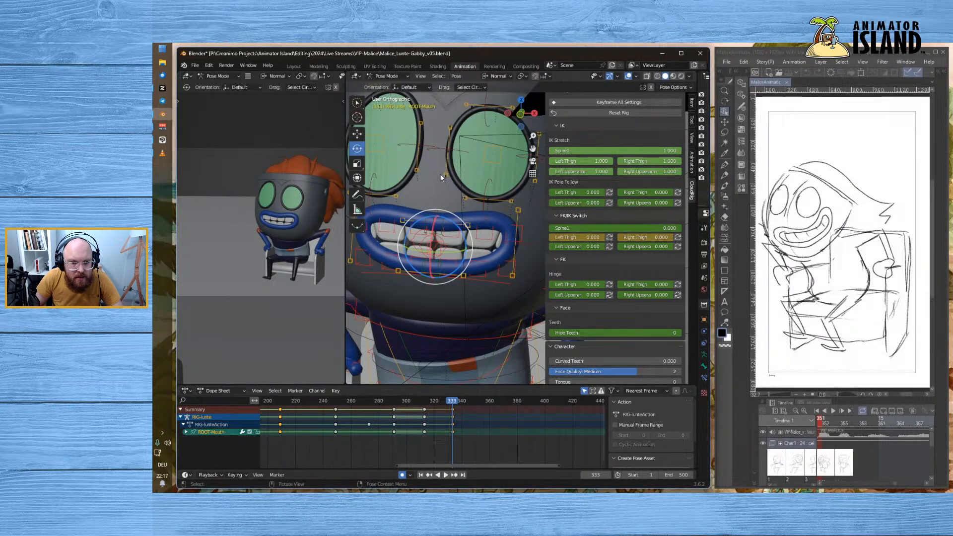
{"action": "middle_click_drag", "start_coordinate": [439, 169], "coordinate": [469, 183]}
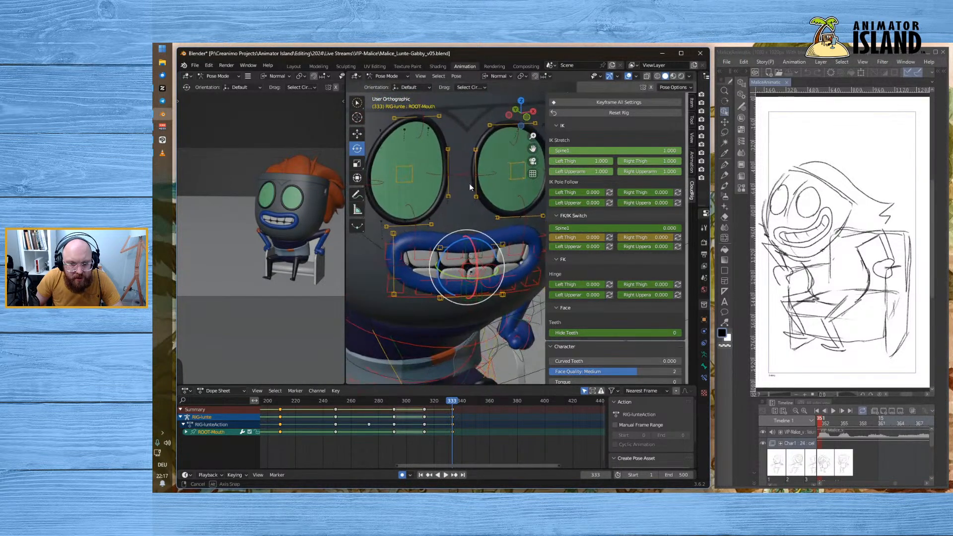
{"action": "left_click", "coordinate": [357, 133]}
{"action": "left_click_drag", "start_coordinate": [441, 268], "coordinate": [400, 261]}
{"action": "key", "text": "ctrl+z"}
{"action": "left_click_drag", "start_coordinate": [470, 238], "coordinate": [484, 171]}
{"action": "key", "text": "ctrl+z"}
- Move the hook at the character's left mouth corner outward and upward to widen the grin
{"action": "scroll", "coordinate": [506, 238], "scroll_direction": "down", "scroll_amount": 3}
{"action": "middle_click_drag", "start_coordinate": [507, 238], "coordinate": [418, 231]}
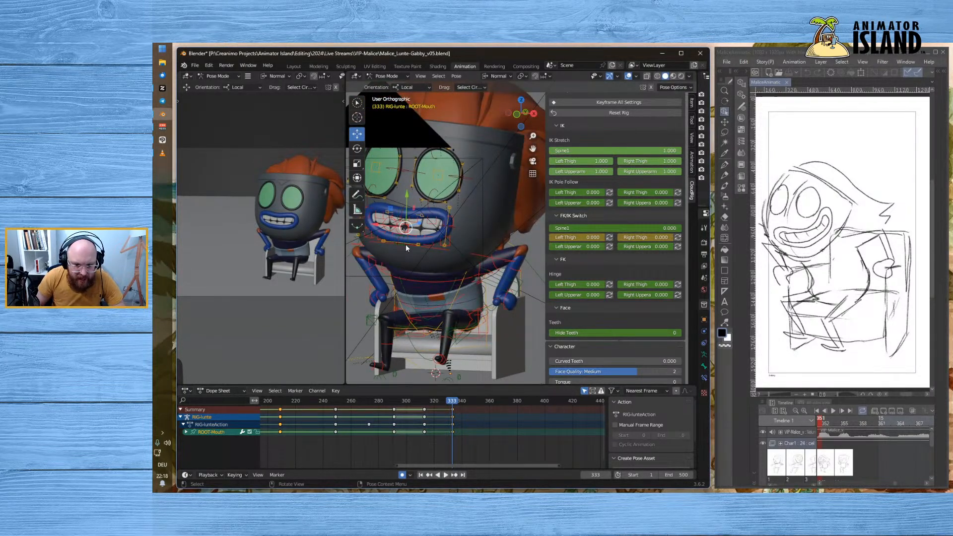
{"action": "left_click", "coordinate": [453, 227]}
{"action": "left_click_drag", "start_coordinate": [453, 231], "coordinate": [512, 210]}
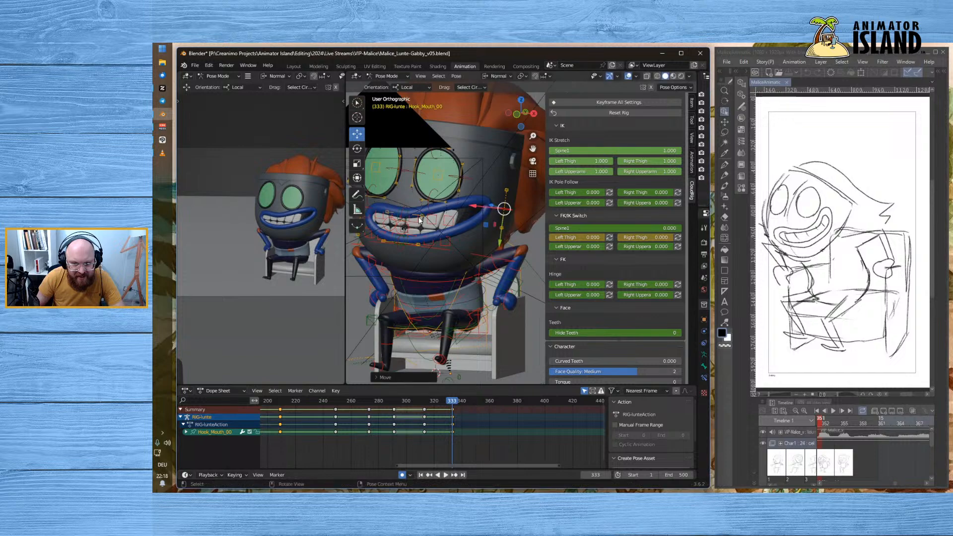
- Move the middle lower-lip hook to deepen the curve of the grin
{"action": "left_click_drag", "start_coordinate": [403, 213], "coordinate": [426, 220]}
{"action": "left_click", "coordinate": [425, 247]}
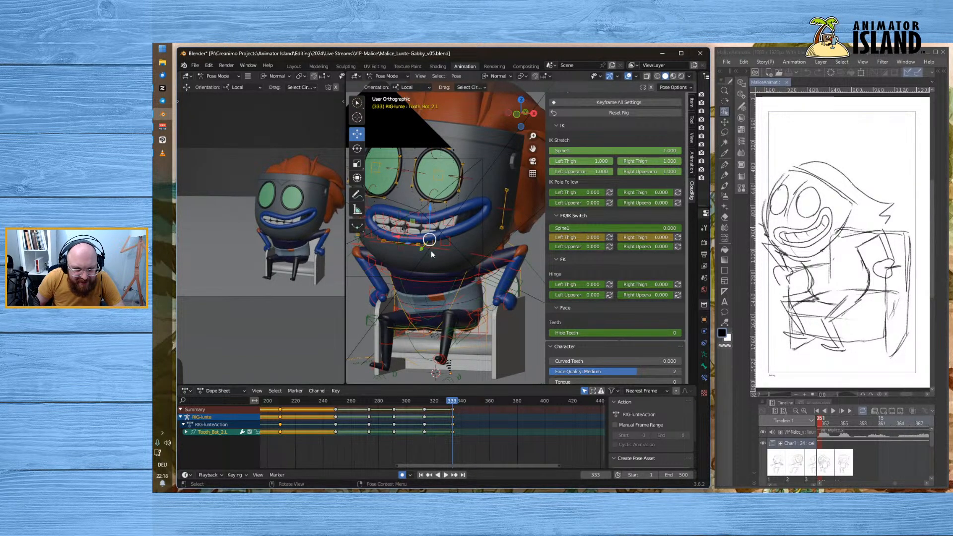
{"action": "left_click_drag", "start_coordinate": [402, 251], "coordinate": [380, 240]}
{"action": "scroll", "coordinate": [385, 243], "scroll_direction": "down", "scroll_amount": 1}
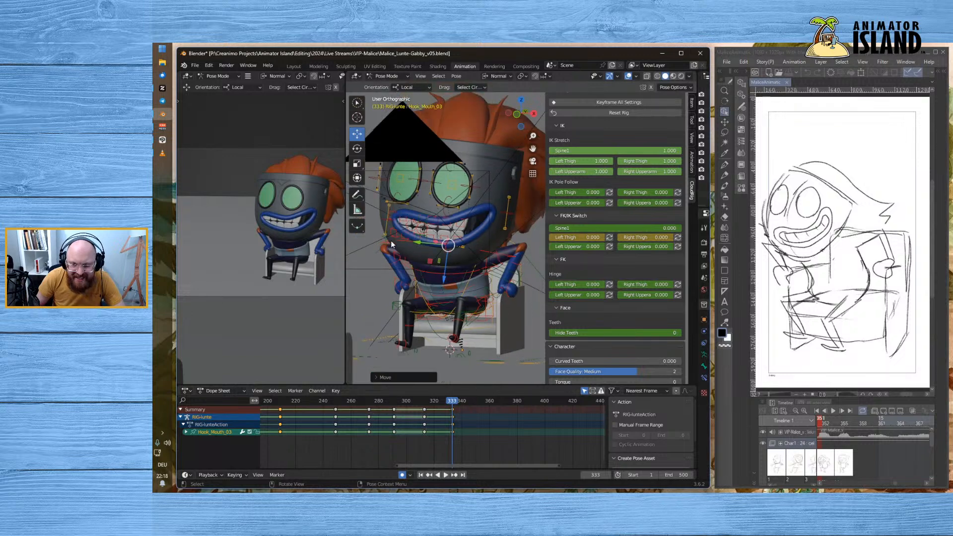
- Move the hook at the character's right mouth corner inward and down to skew the smile
{"action": "middle_click_drag", "start_coordinate": [417, 240], "coordinate": [448, 239], "text": "shift"}
{"action": "scroll", "coordinate": [435, 232], "scroll_direction": "up", "scroll_amount": 1}
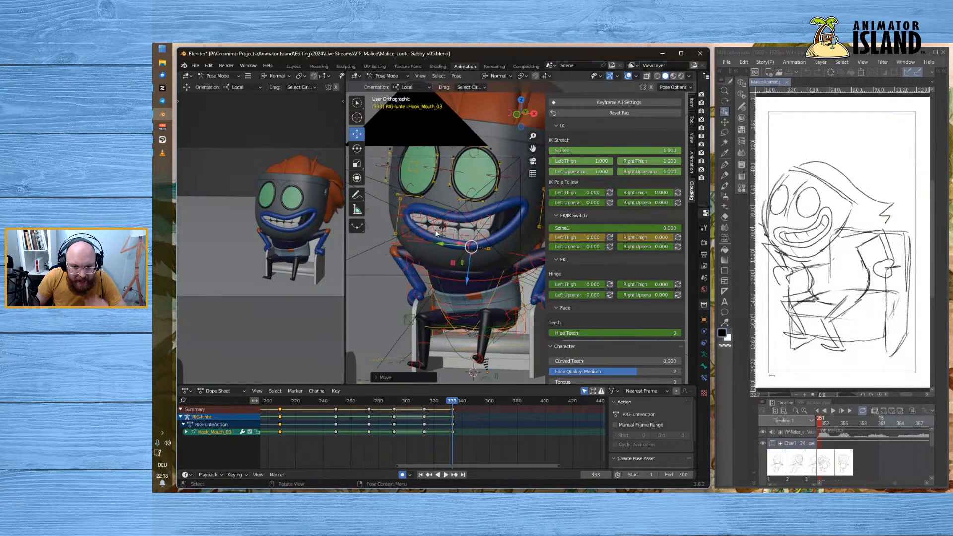
{"action": "left_click", "coordinate": [401, 219]}
{"action": "key", "text": "g"}
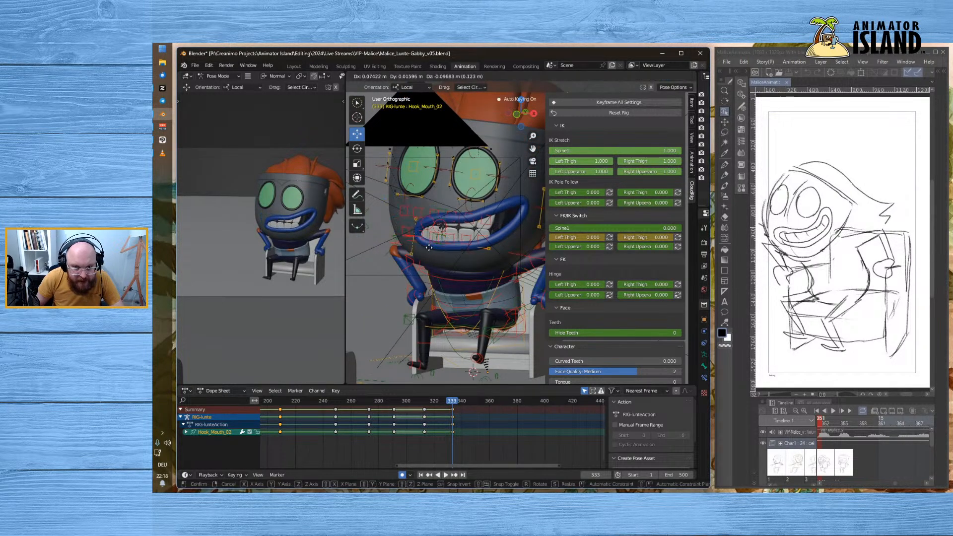
{"action": "left_click", "coordinate": [428, 238]}
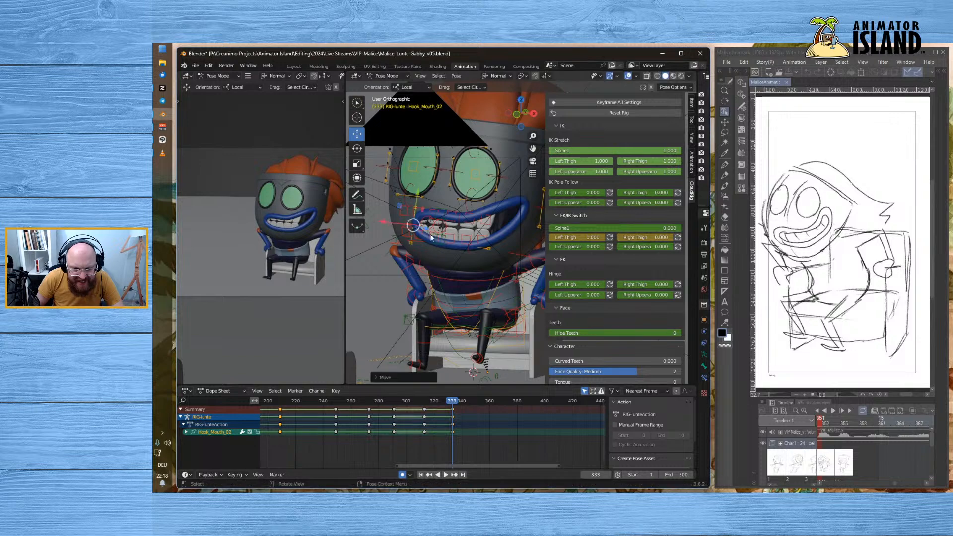
- Rotate the middle upper-lip hook slightly to tilt the upper lip's curve
{"action": "left_click", "coordinate": [461, 220]}
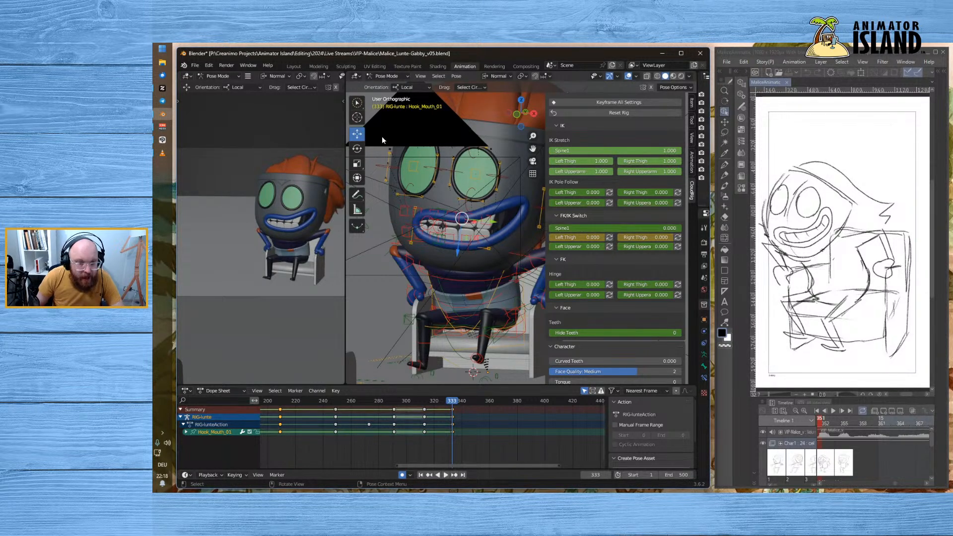
{"action": "left_click", "coordinate": [360, 155]}
{"action": "left_click_drag", "start_coordinate": [484, 194], "coordinate": [492, 192]}
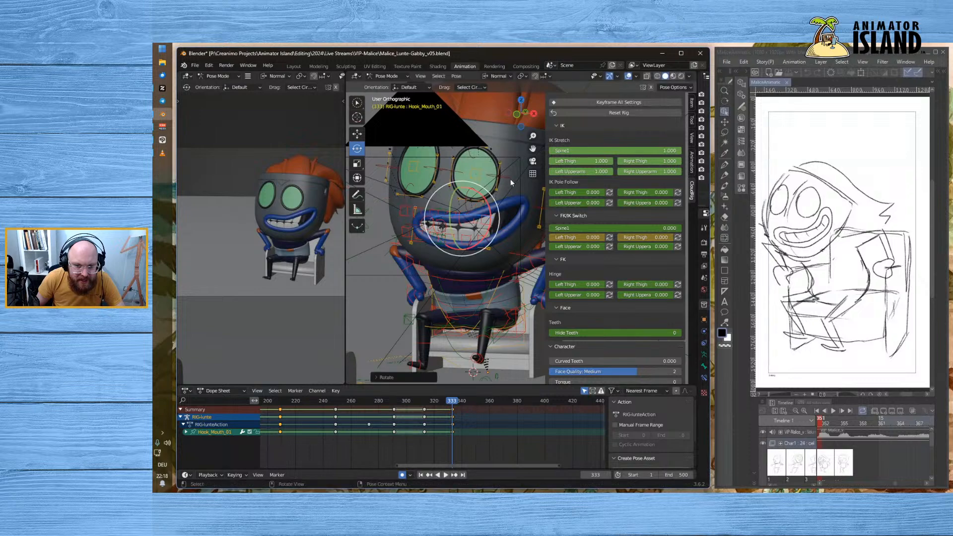
{"action": "left_click", "coordinate": [517, 162]}
{"action": "left_click", "coordinate": [484, 222]}
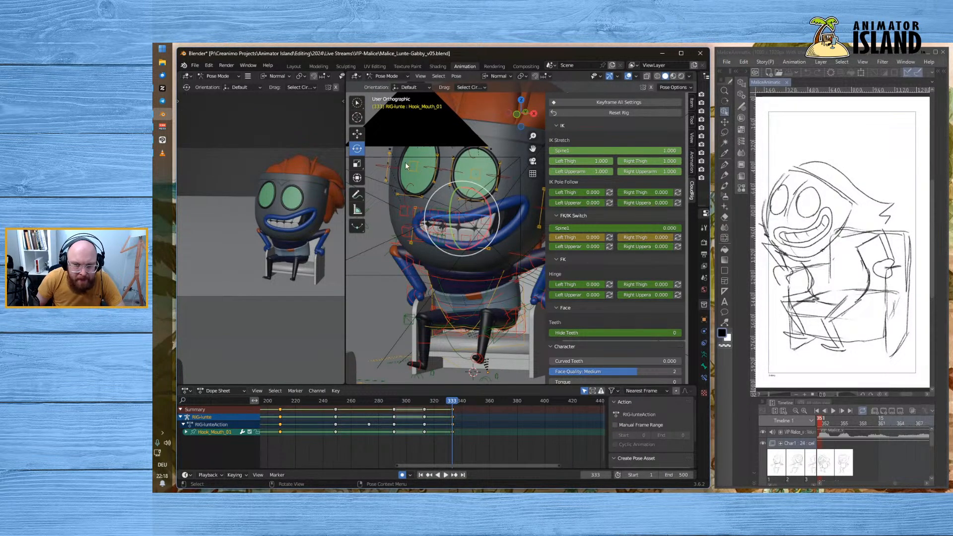
- Move the upper-lip hook's handle on the character's left side outward by about 0.09 m
{"action": "left_click", "coordinate": [358, 135]}
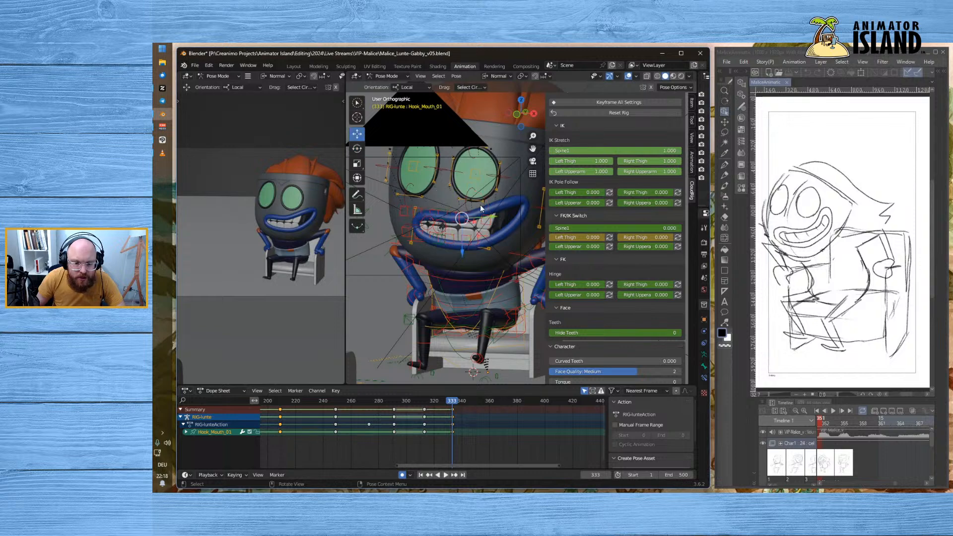
{"action": "scroll", "coordinate": [488, 216], "scroll_direction": "up", "scroll_amount": 1}
{"action": "left_click", "coordinate": [482, 230]}
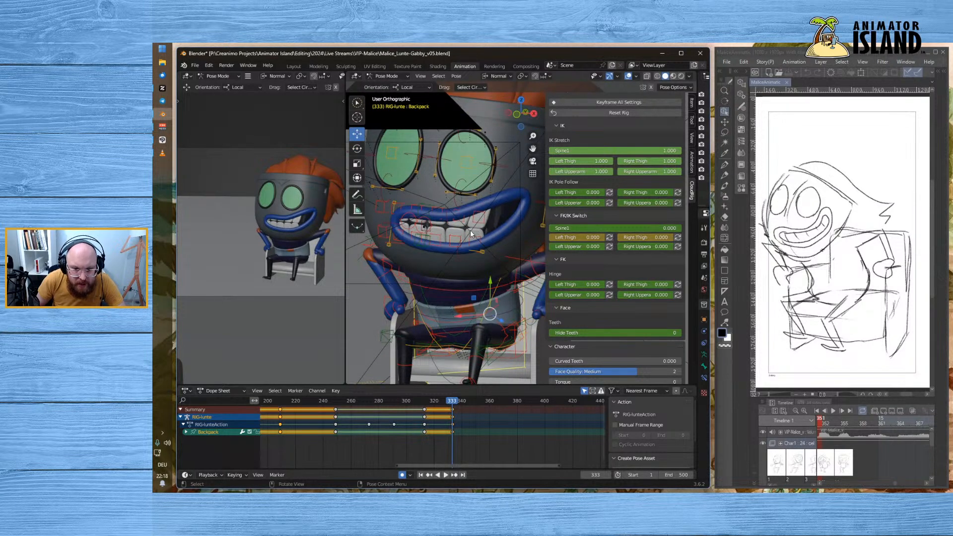
{"action": "left_click", "coordinate": [481, 208]}
{"action": "left_click", "coordinate": [472, 212]}
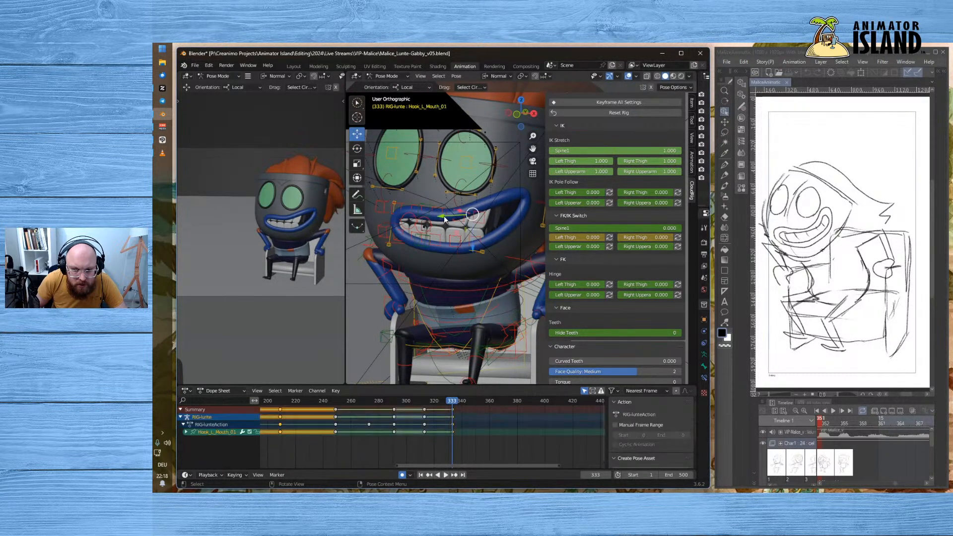
{"action": "key", "text": "g"}
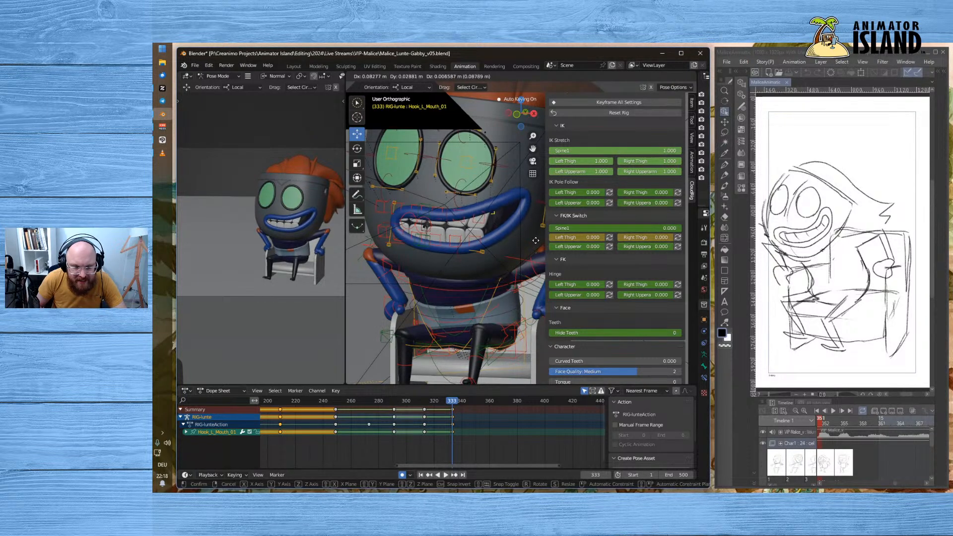
{"action": "left_click", "coordinate": [537, 243]}
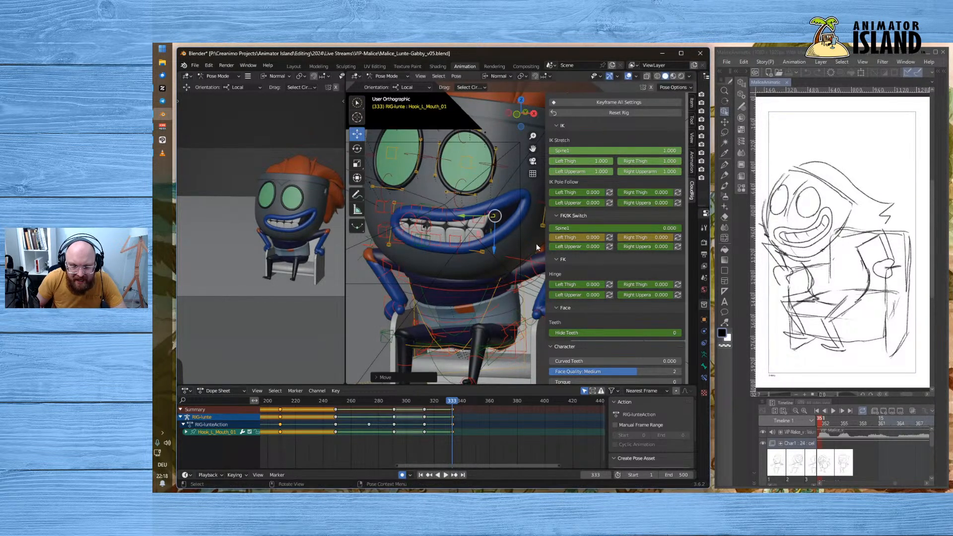
- Rotate the character's left mouth corner hook and shift it slightly inward
{"action": "left_click", "coordinate": [539, 197]}
{"action": "middle_click_drag", "start_coordinate": [502, 227], "coordinate": [473, 238], "text": "shift"}
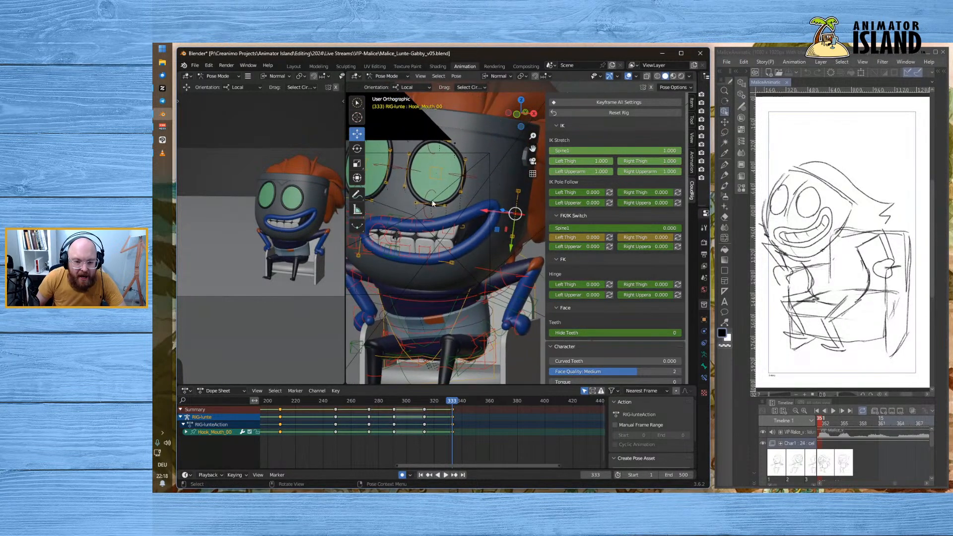
{"action": "left_click", "coordinate": [357, 148]}
{"action": "left_click_drag", "start_coordinate": [536, 193], "coordinate": [498, 215]}
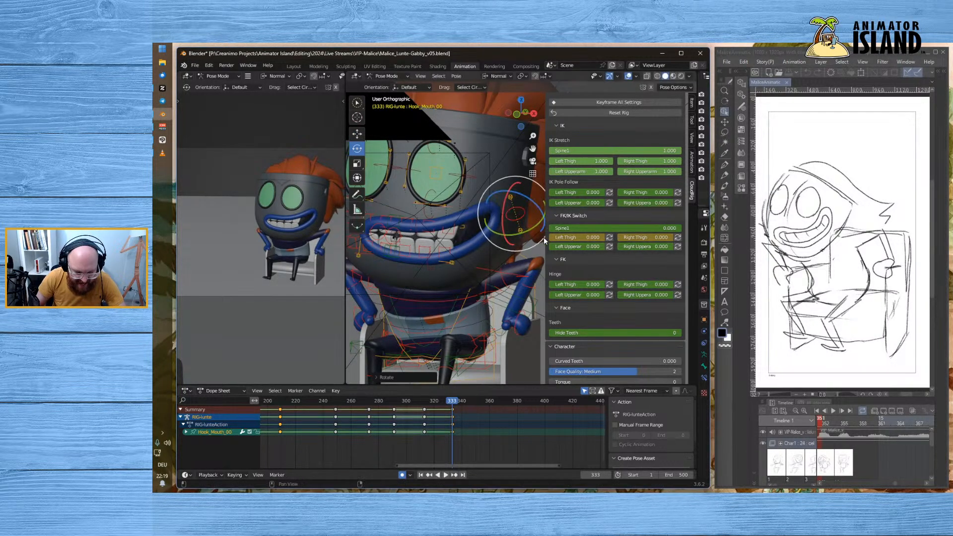
{"action": "key", "text": "g"}
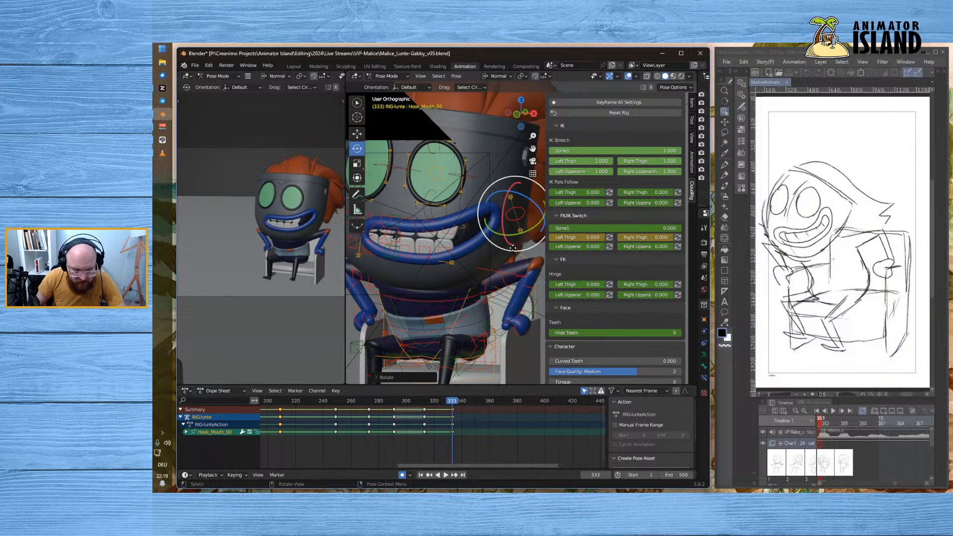
{"action": "left_click", "coordinate": [510, 250]}
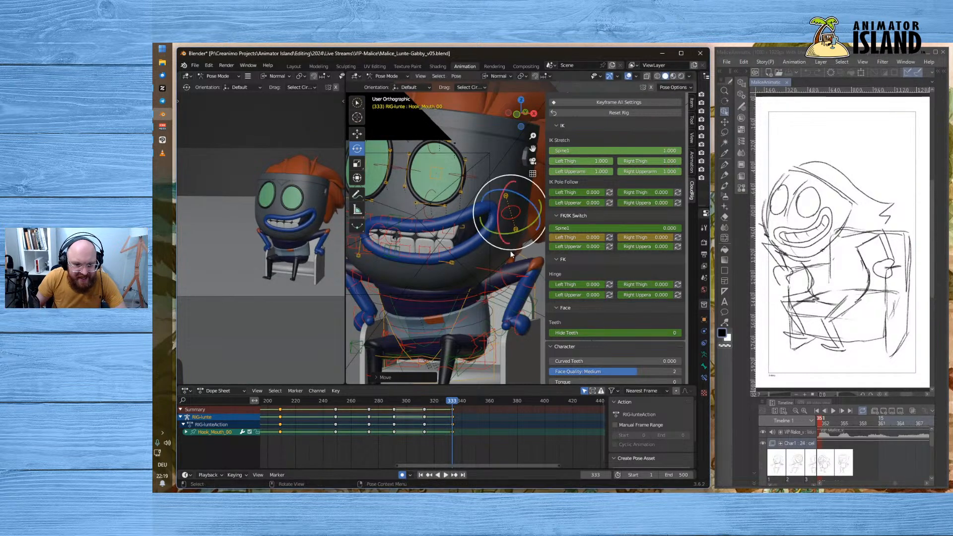
- Move the upper handle of the left mouth corner hook up and inward to reshape the corner's curve
{"action": "left_click", "coordinate": [506, 196]}
{"action": "key", "text": "g"}
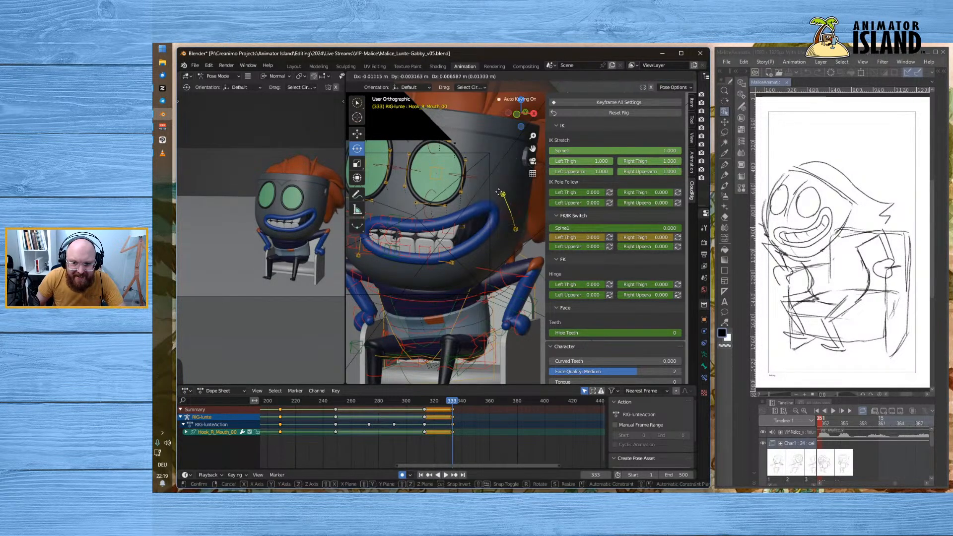
{"action": "left_click", "coordinate": [498, 187]}
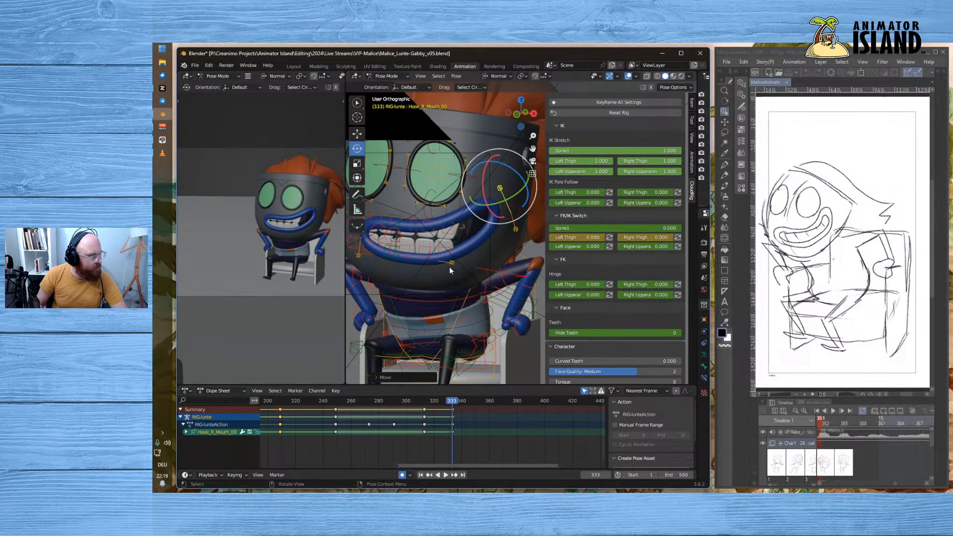
- Move and rotate the lower teeth control so the lower teeth follow the tilted grin along the lower lip
{"action": "scroll", "coordinate": [474, 244], "scroll_direction": "down", "scroll_amount": 2}
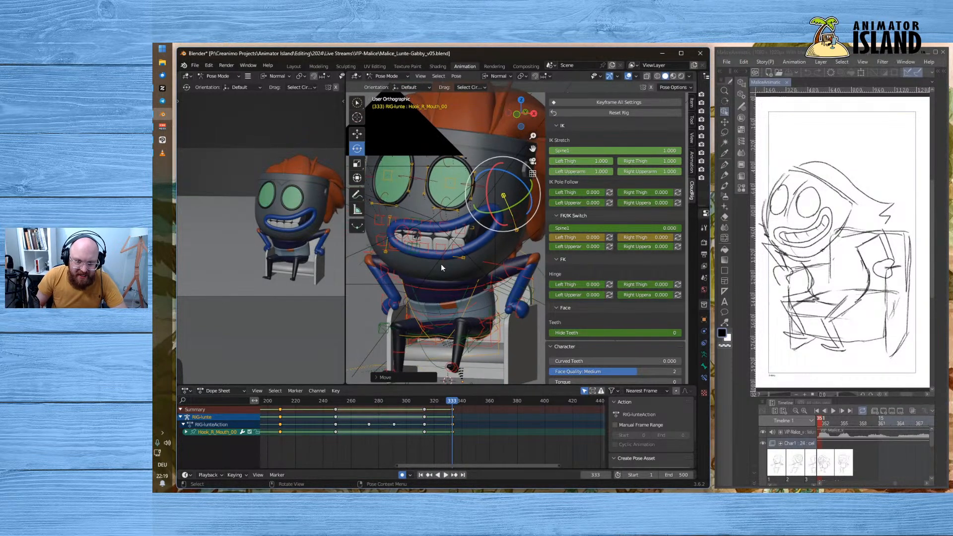
{"action": "left_click", "coordinate": [414, 252]}
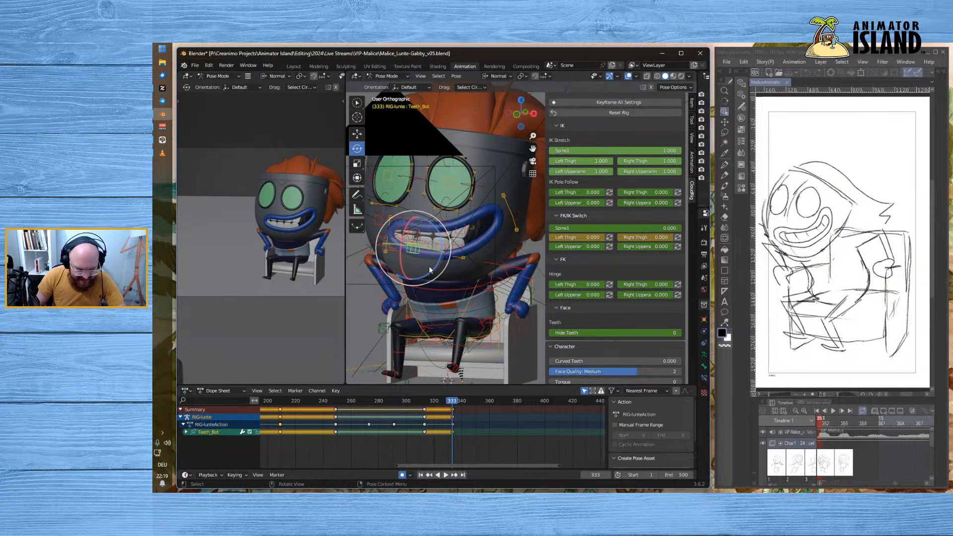
{"action": "key", "text": "g"}
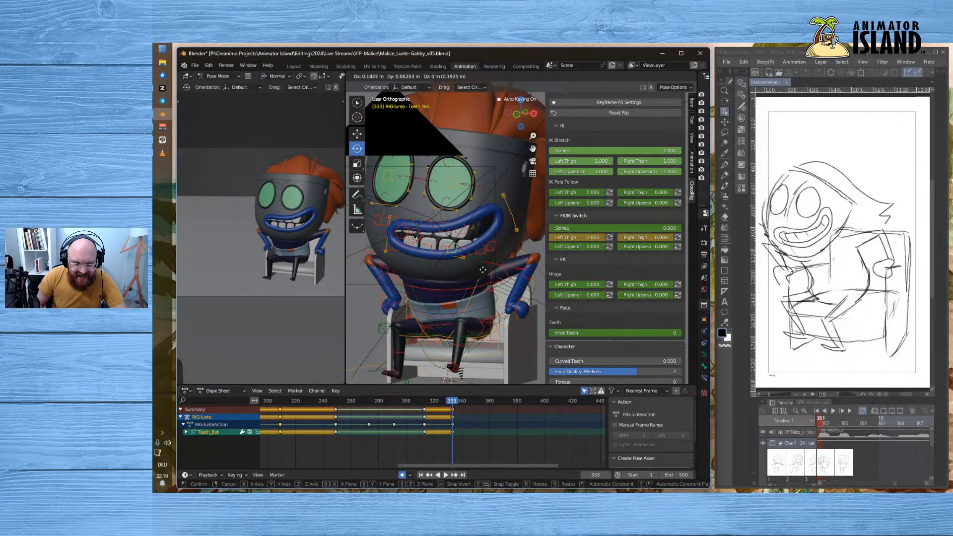
{"action": "left_click", "coordinate": [474, 270]}
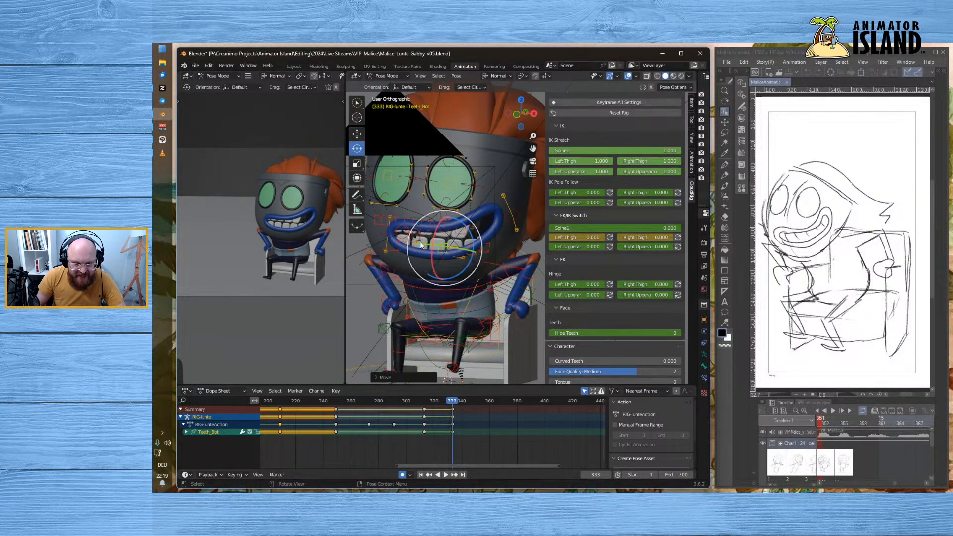
{"action": "key", "text": "r"}
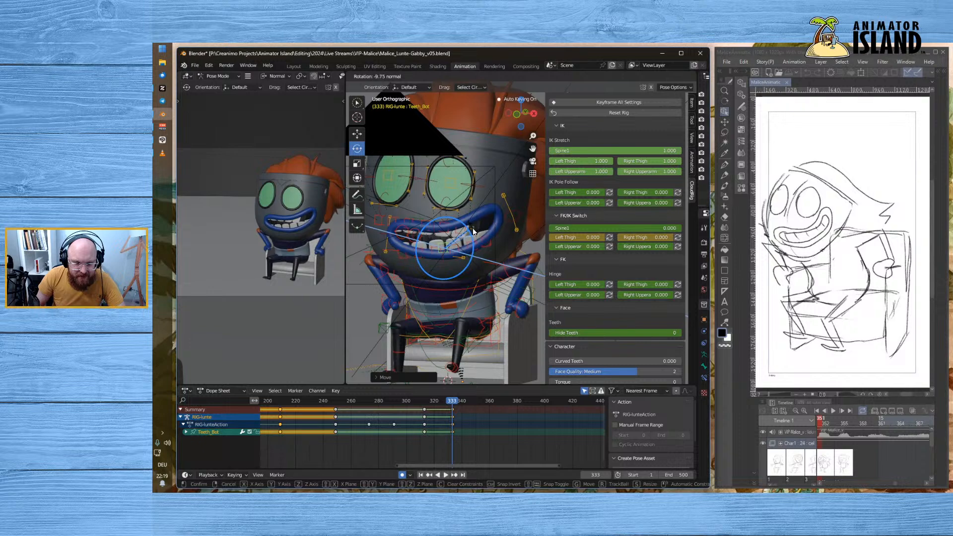
{"action": "left_click", "coordinate": [472, 225]}
{"action": "key", "text": "g"}
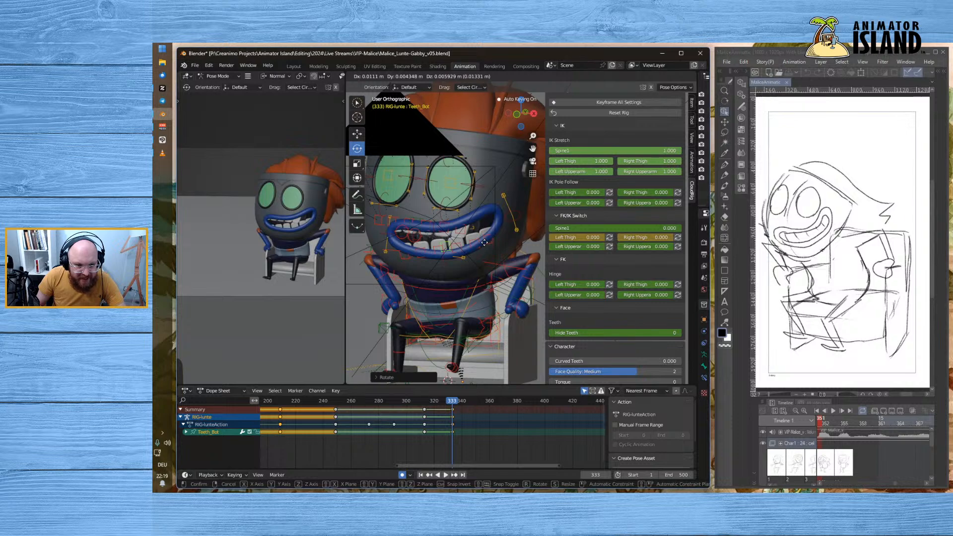
{"action": "left_click", "coordinate": [484, 242]}
- Rotate and move the upper teeth control so the upper row fits along the slanted upper lip
{"action": "left_click", "coordinate": [409, 198]}
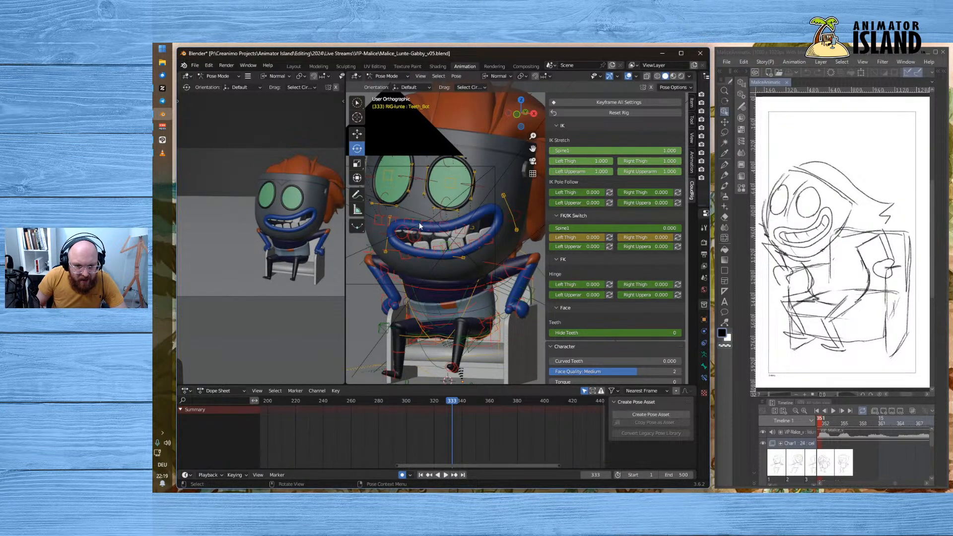
{"action": "left_click", "coordinate": [420, 226]}
{"action": "left_click_drag", "start_coordinate": [441, 206], "coordinate": [442, 198]}
{"action": "key", "text": "g"}
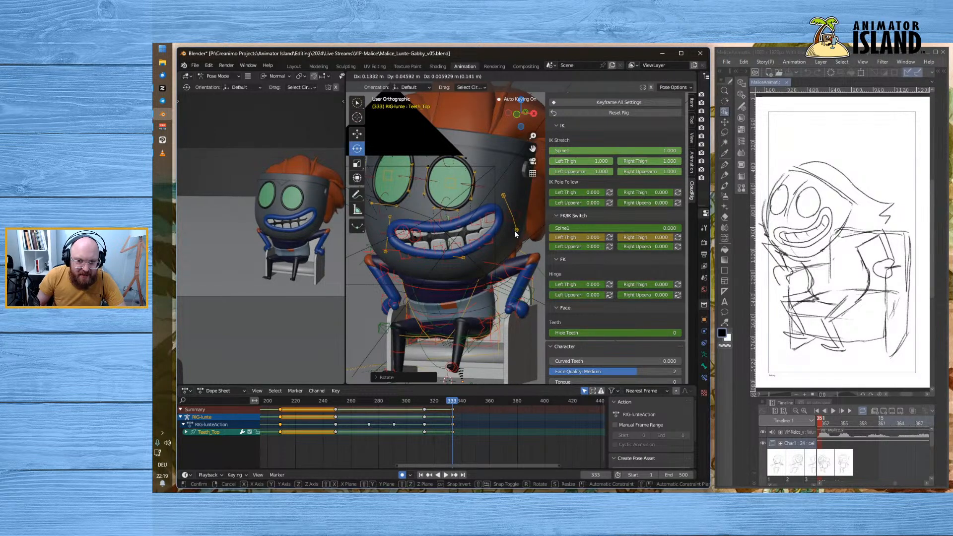
{"action": "left_click", "coordinate": [538, 242]}
{"action": "key", "text": "g"}
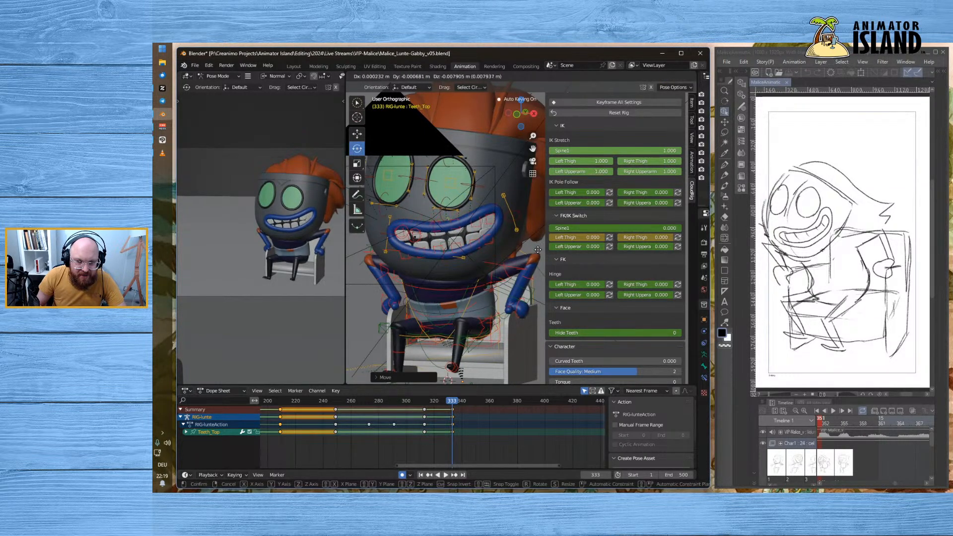
{"action": "left_click", "coordinate": [536, 251]}
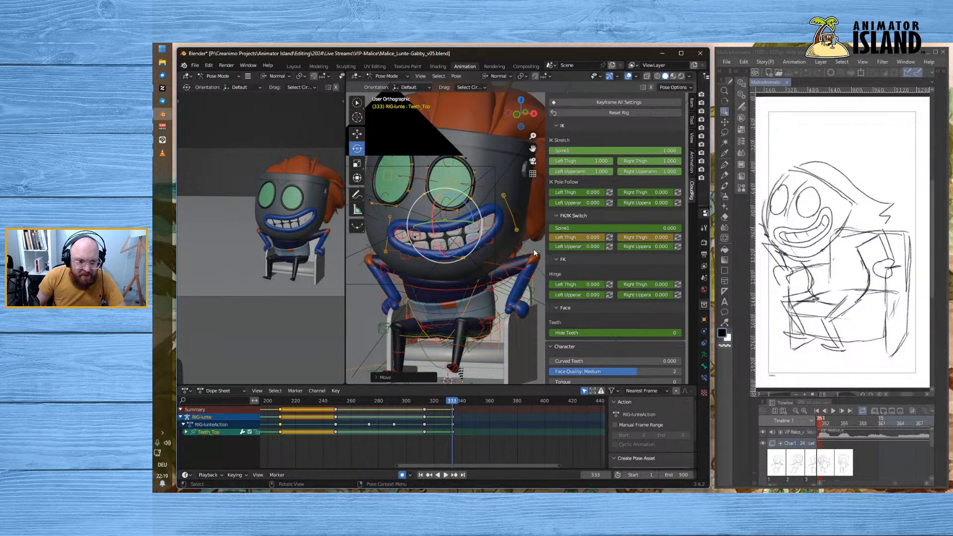
{"action": "left_click_drag", "start_coordinate": [466, 203], "coordinate": [492, 251]}
{"action": "key", "text": "g"}
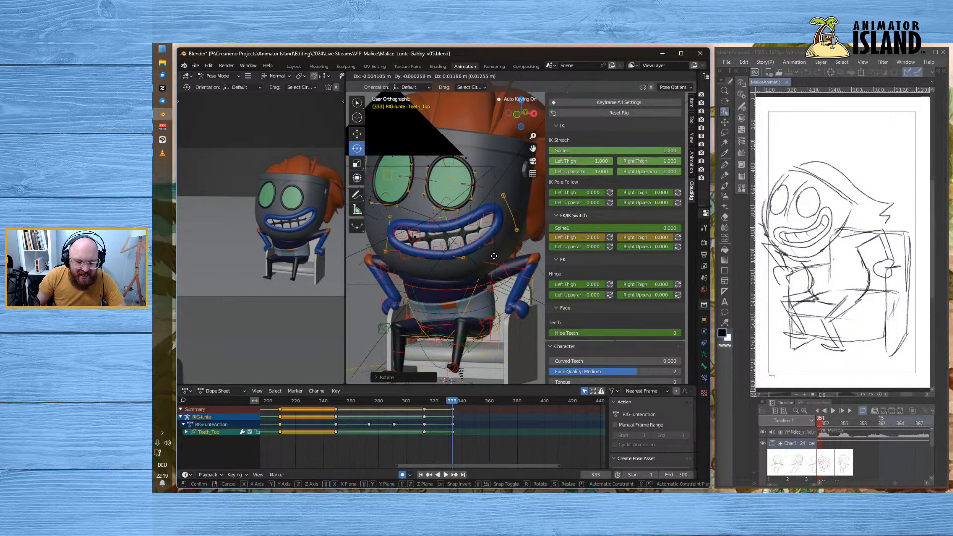
{"action": "left_click", "coordinate": [481, 257]}
- Nudge the upper tooth controls Tooth_Top_2.L and Tooth_Top_3.L to line them up under the upper lip
{"action": "scroll", "coordinate": [404, 225], "scroll_direction": "up", "scroll_amount": 1}
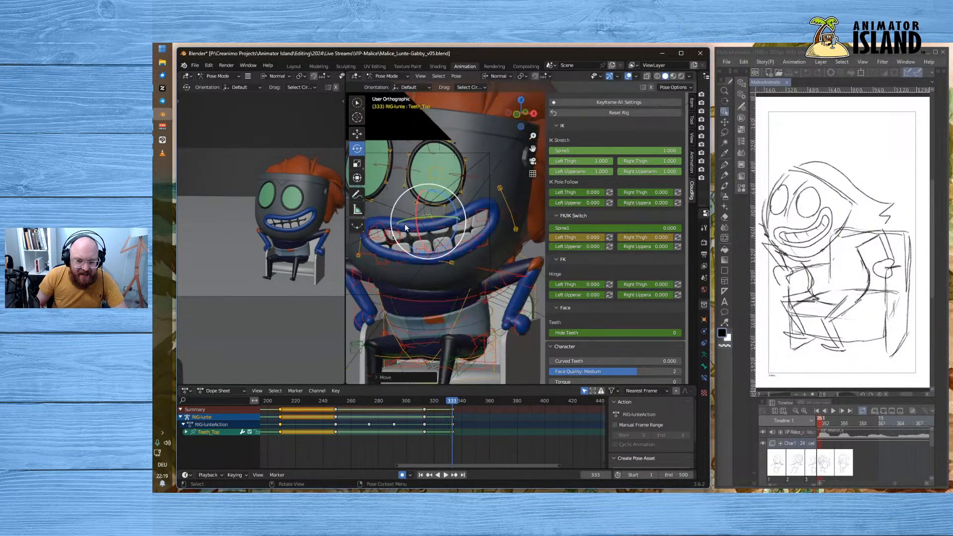
{"action": "left_click", "coordinate": [409, 272]}
{"action": "left_click", "coordinate": [401, 239]}
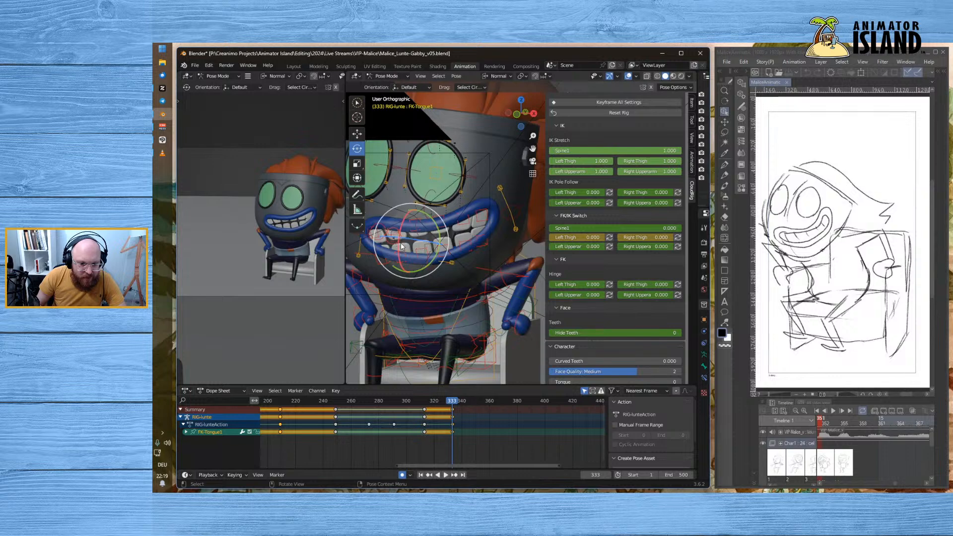
{"action": "left_click", "coordinate": [394, 237]}
{"action": "left_click", "coordinate": [401, 237]}
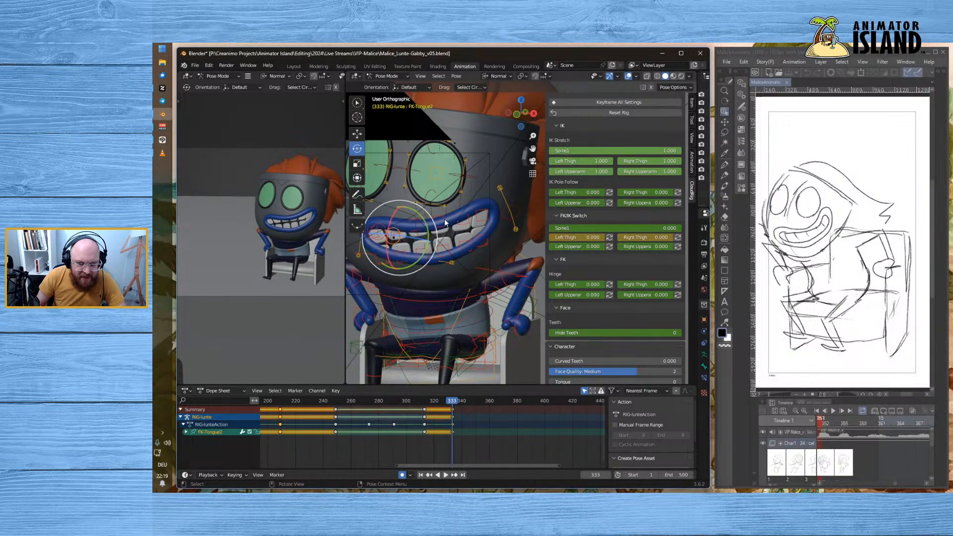
{"action": "left_click", "coordinate": [467, 224]}
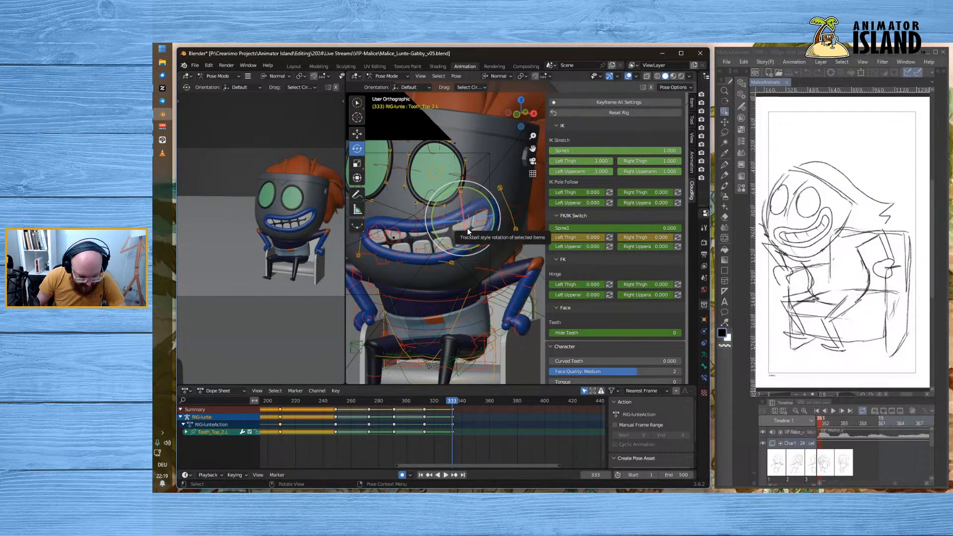
{"action": "key", "text": "g"}
{"action": "left_click", "coordinate": [467, 230]}
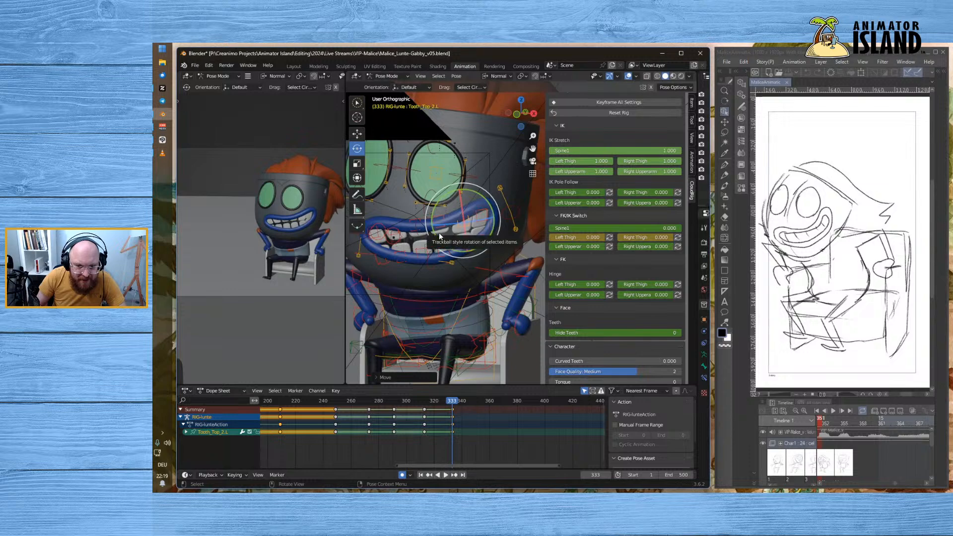
{"action": "left_click", "coordinate": [439, 233]}
{"action": "key", "text": "g"}
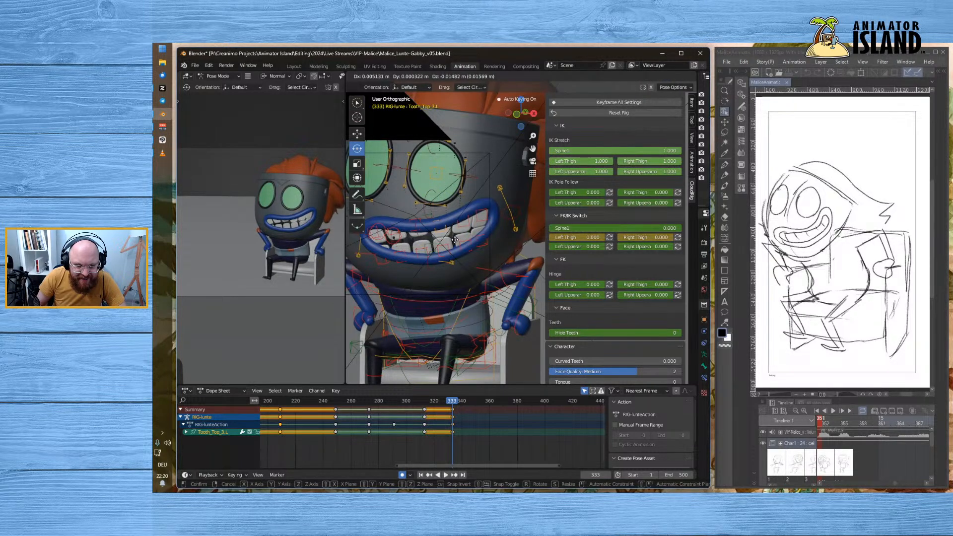
{"action": "left_click", "coordinate": [444, 243]}
- Nudge the upper tooth controls Tooth_Top_3.R and Tooth_Top_2.R to line them up with the neighbouring teeth
{"action": "left_click", "coordinate": [440, 234]}
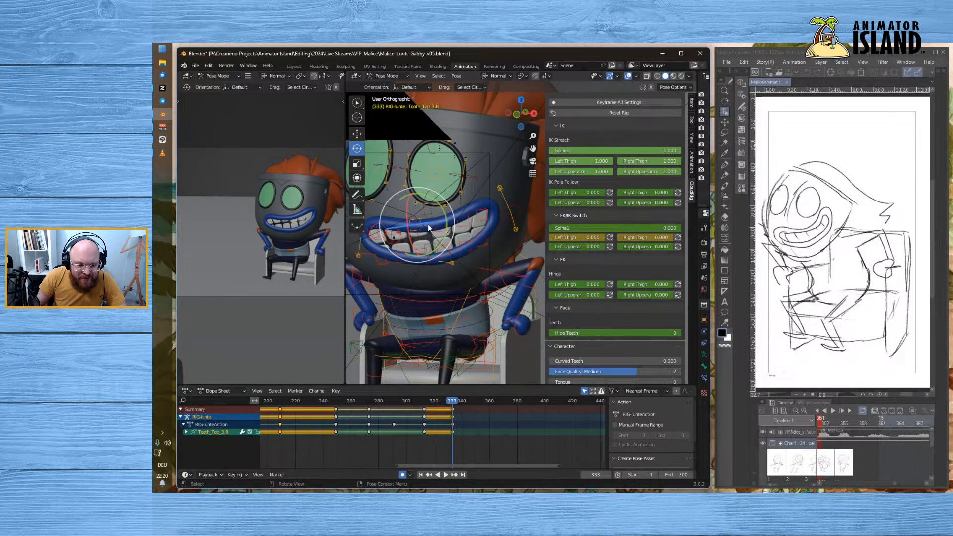
{"action": "key", "text": "g"}
{"action": "left_click", "coordinate": [441, 234]}
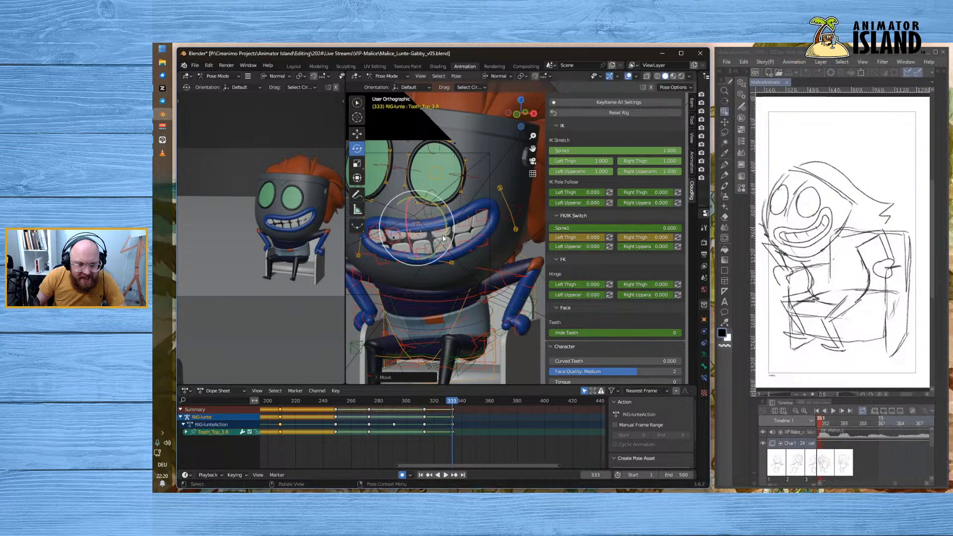
{"action": "left_click", "coordinate": [442, 279]}
{"action": "left_click", "coordinate": [401, 238]}
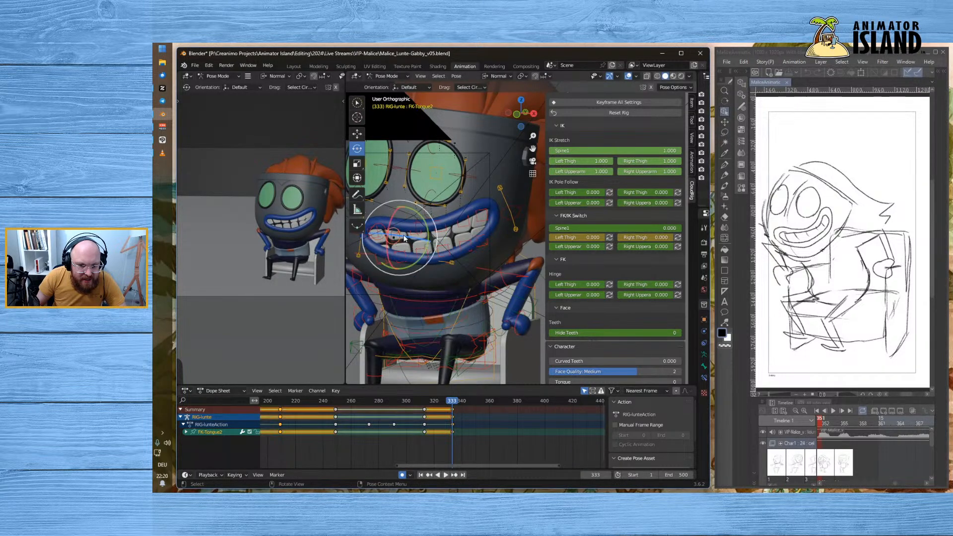
{"action": "key", "text": "g"}
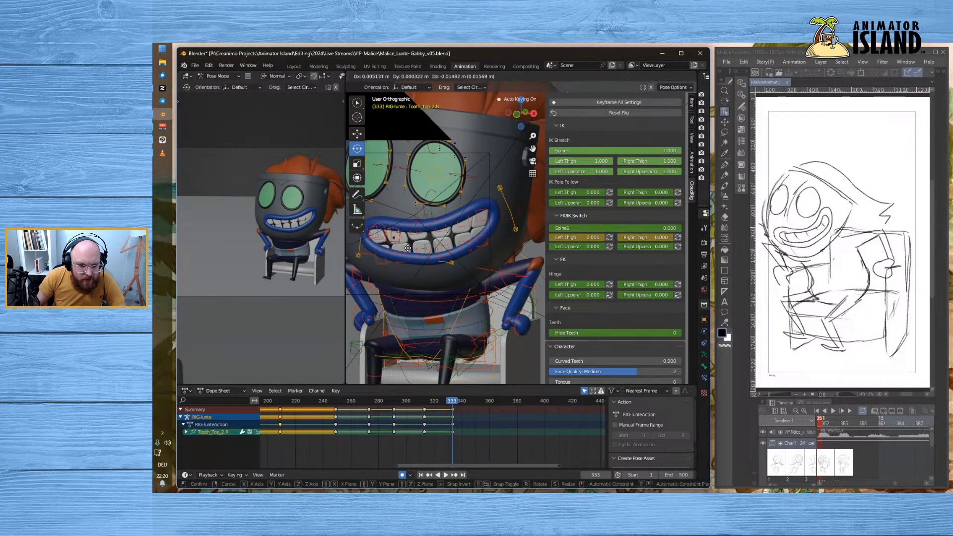
{"action": "left_click", "coordinate": [407, 246]}
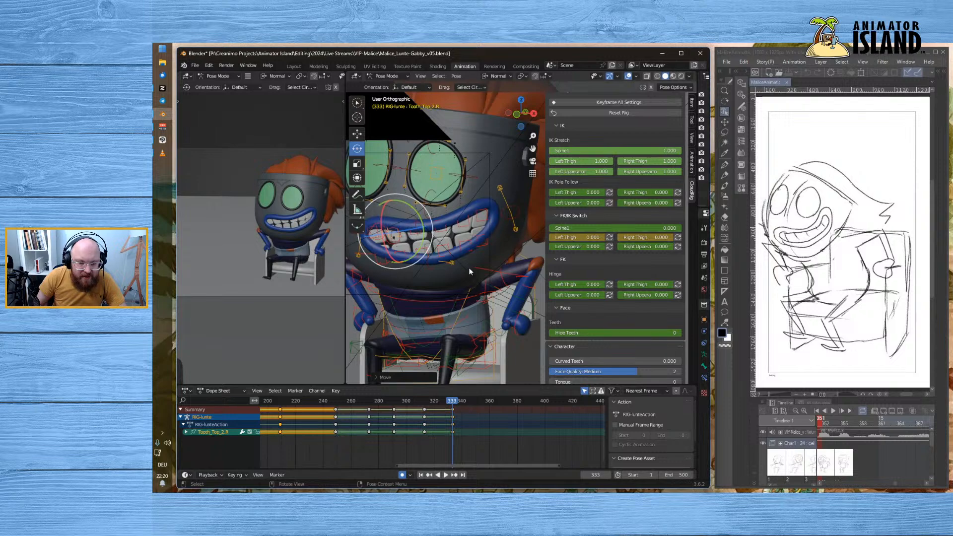
- Select the FK-Head control and preview the earlier poses, going back to frame 214
{"action": "left_click", "coordinate": [398, 321]}
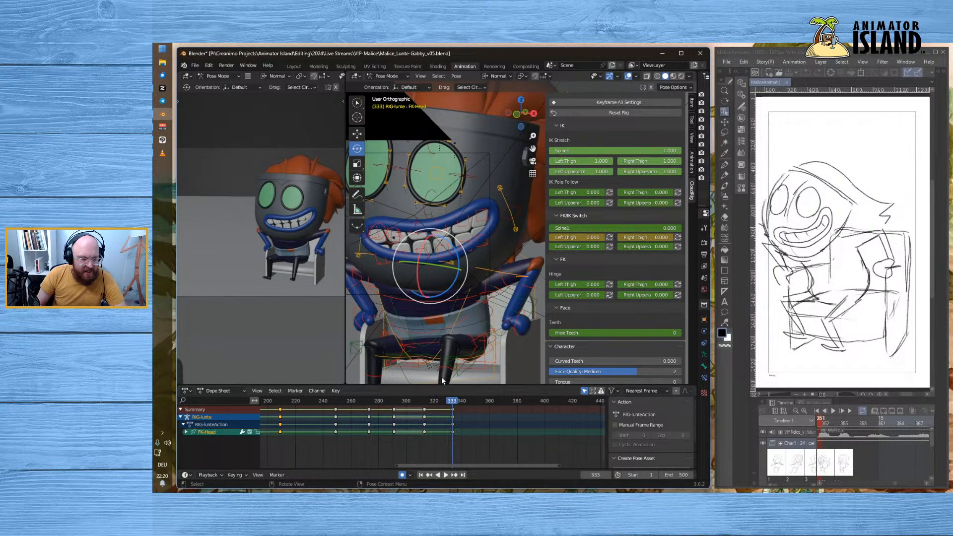
{"action": "left_click", "coordinate": [380, 401]}
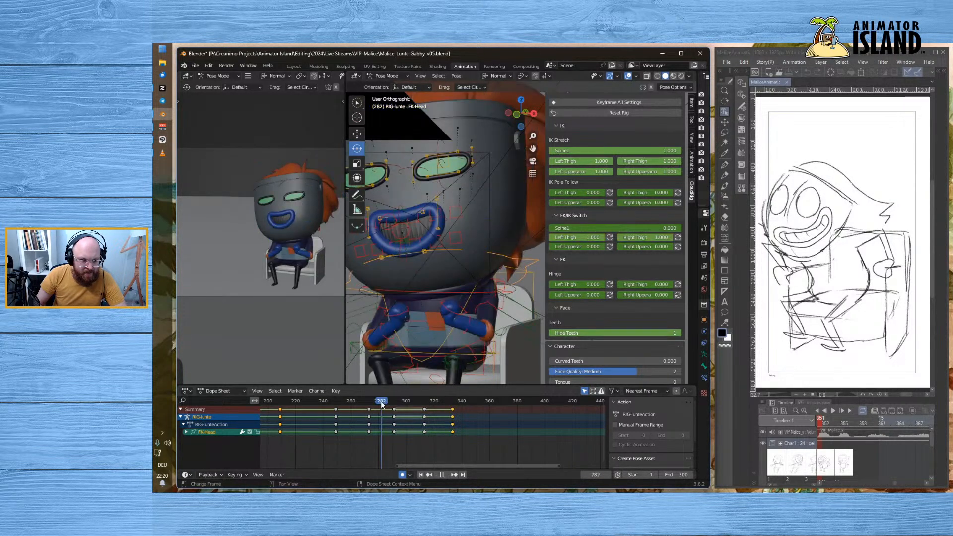
{"action": "left_click", "coordinate": [287, 403]}
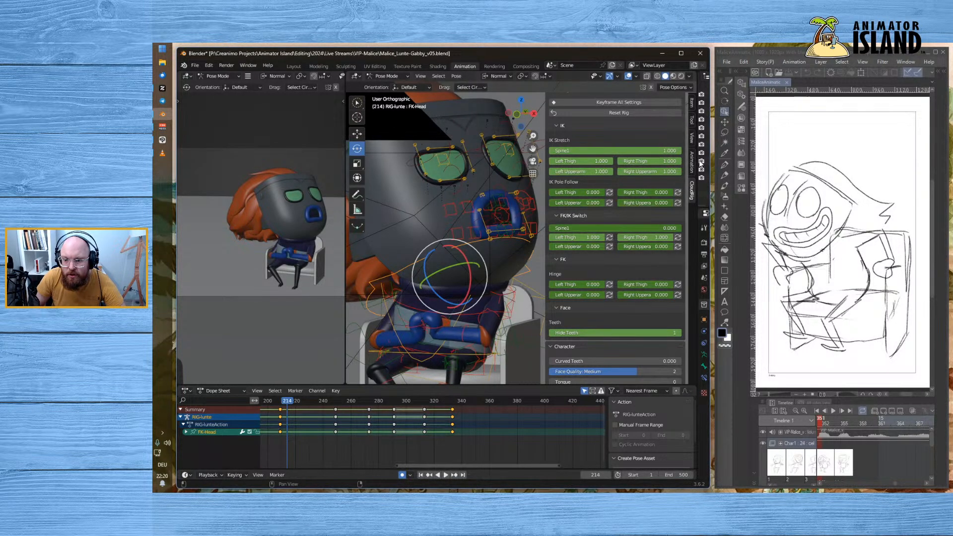
- Unhide the CH-gabby collection and widen the camera viewport to show the whole shot
{"action": "left_click_drag", "start_coordinate": [700, 164], "coordinate": [576, 155]}
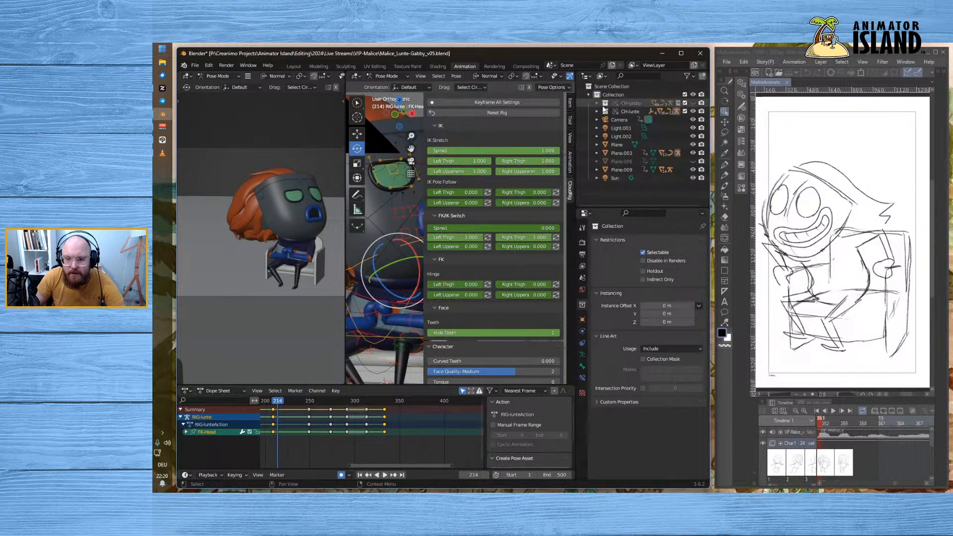
{"action": "left_click", "coordinate": [693, 103]}
{"action": "left_click_drag", "start_coordinate": [346, 230], "coordinate": [526, 235]}
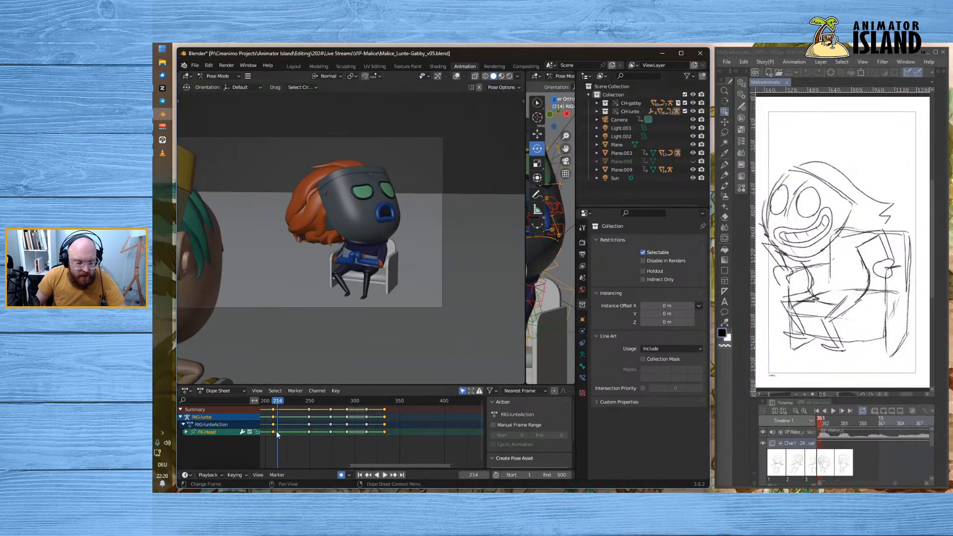
- Play the animation from about frame 200 past the new grin pose to check it in the camera view
{"action": "left_click", "coordinate": [265, 405]}
{"action": "left_click", "coordinate": [386, 476]}
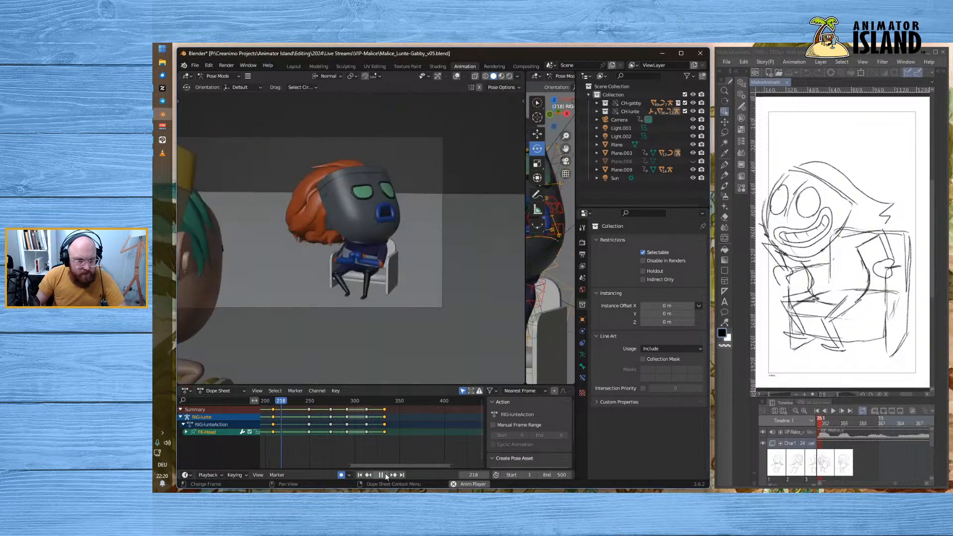
{"action": "scroll", "coordinate": [318, 198], "scroll_direction": "up", "scroll_amount": 1}
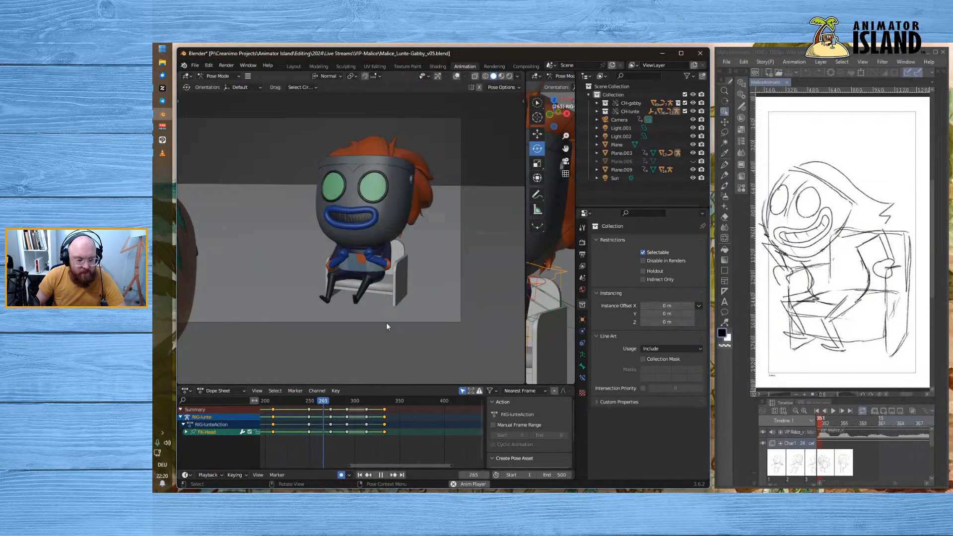
{"action": "mouse_move", "coordinate": [358, 326]}
{"action": "middle_mouse_down"}
{"action": "mouse_move", "coordinate": [398, 332]}
{"action": "mouse_move", "coordinate": [372, 330]}
{"action": "middle_mouse_up"}
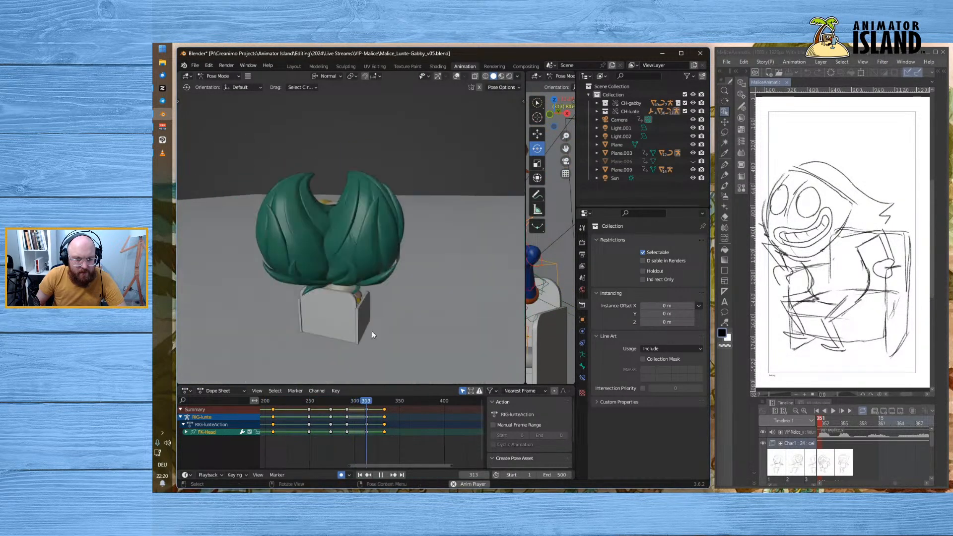
{"action": "key", "text": "space"}
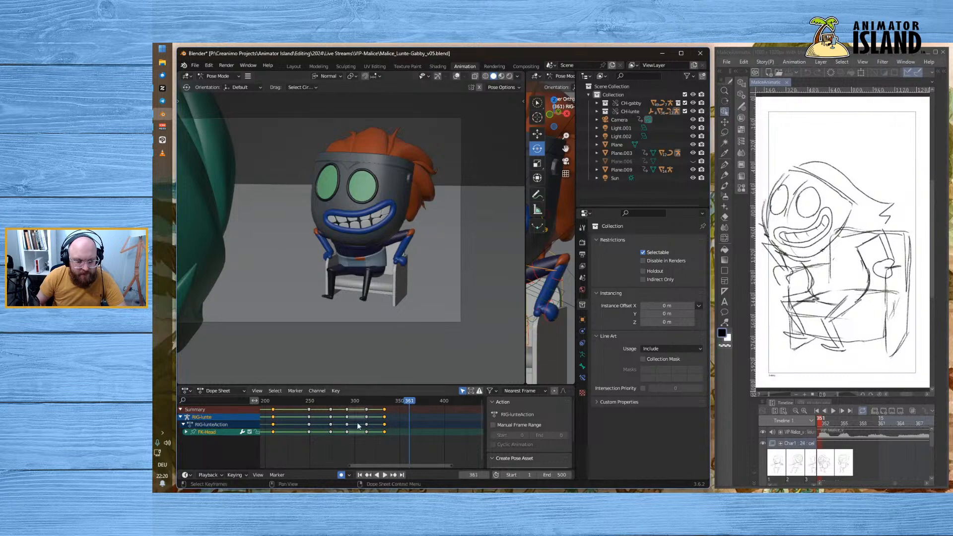
- Reframe the camera view and replay the shot from frame 202, then replay its end from just before frame 300
{"action": "left_click", "coordinate": [267, 402]}
{"action": "middle_click_drag", "start_coordinate": [323, 253], "coordinate": [366, 268]}
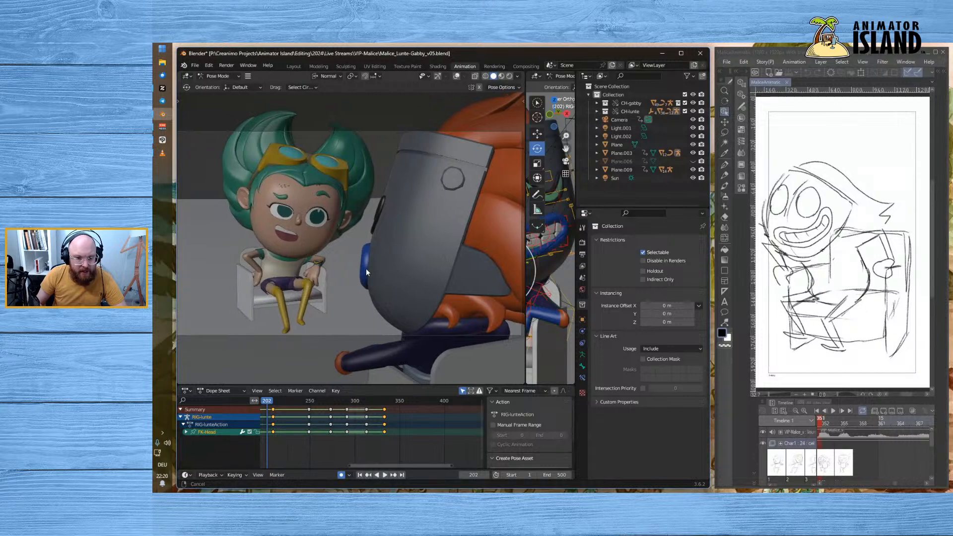
{"action": "left_click", "coordinate": [383, 475]}
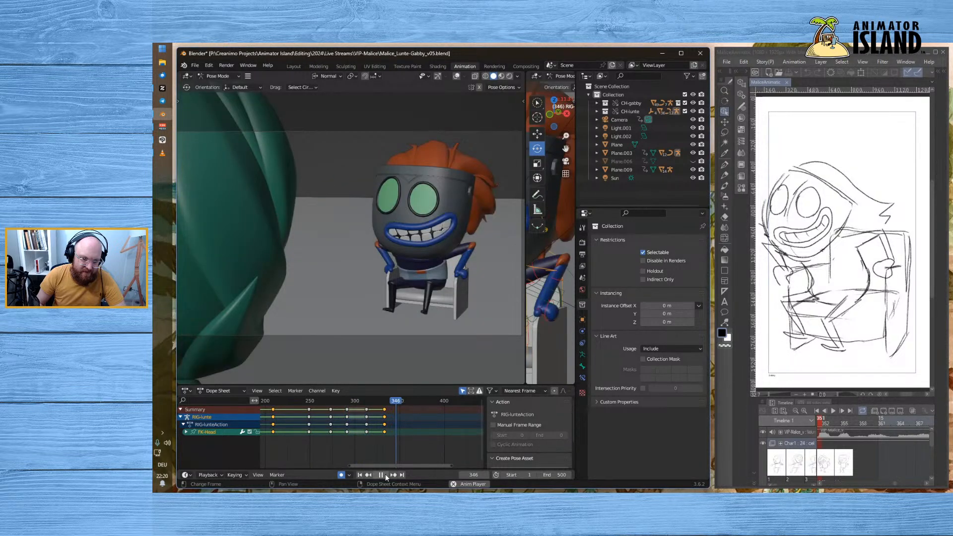
{"action": "left_click", "coordinate": [385, 475]}
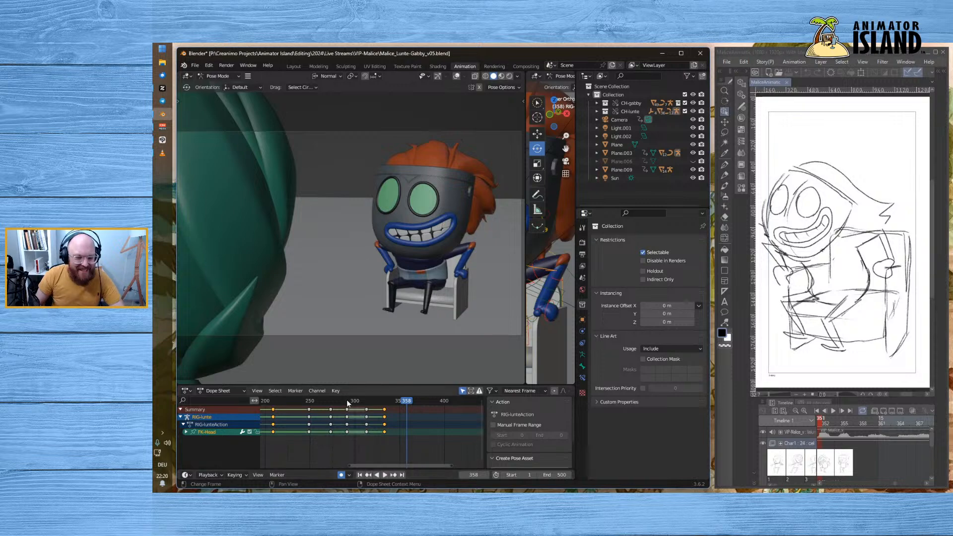
{"action": "left_click_drag", "start_coordinate": [347, 400], "coordinate": [352, 401]}
{"action": "left_click", "coordinate": [386, 474]}
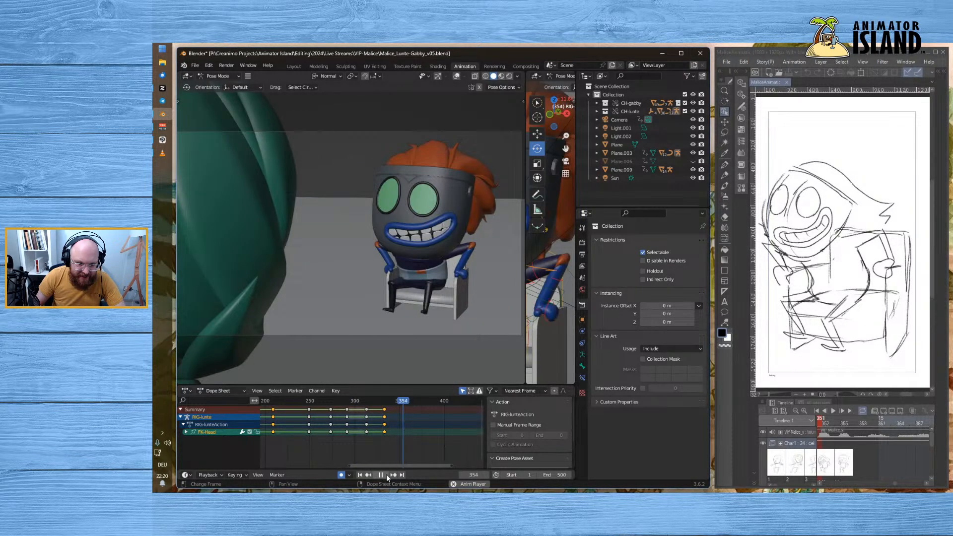
- Replay the end of the shot several times, from around frame 280 and from frame 228, to check the grin pose
{"action": "left_click", "coordinate": [386, 474]}
{"action": "left_click", "coordinate": [338, 402]}
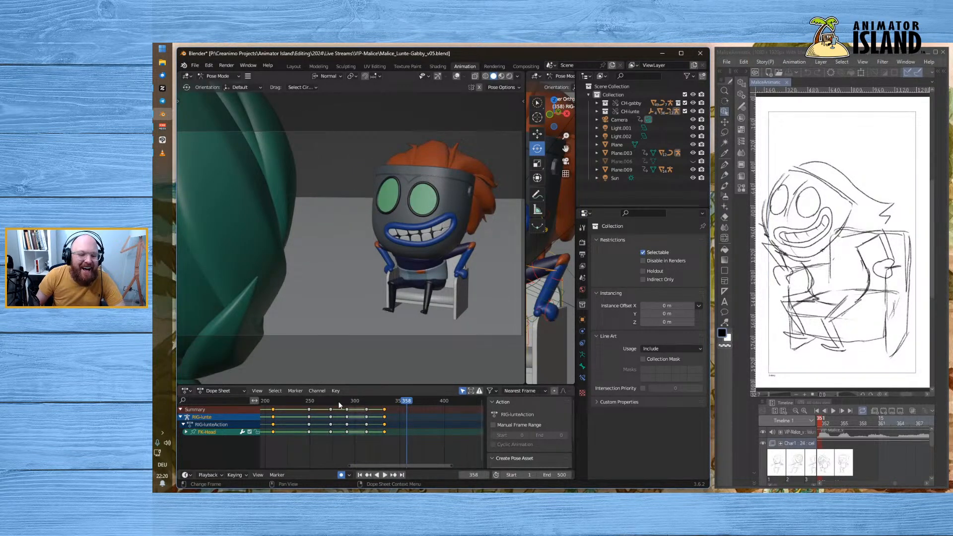
{"action": "left_click", "coordinate": [386, 474]}
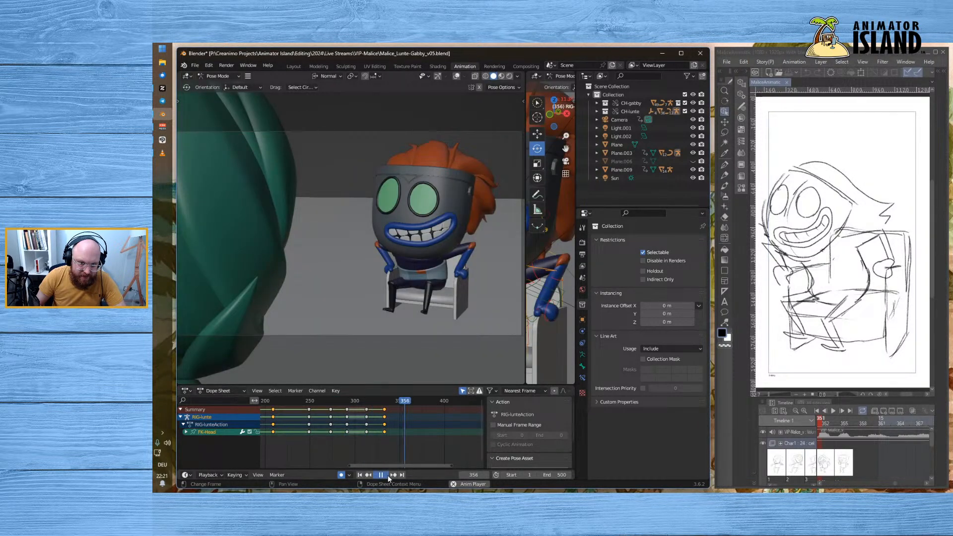
{"action": "left_click", "coordinate": [388, 475]}
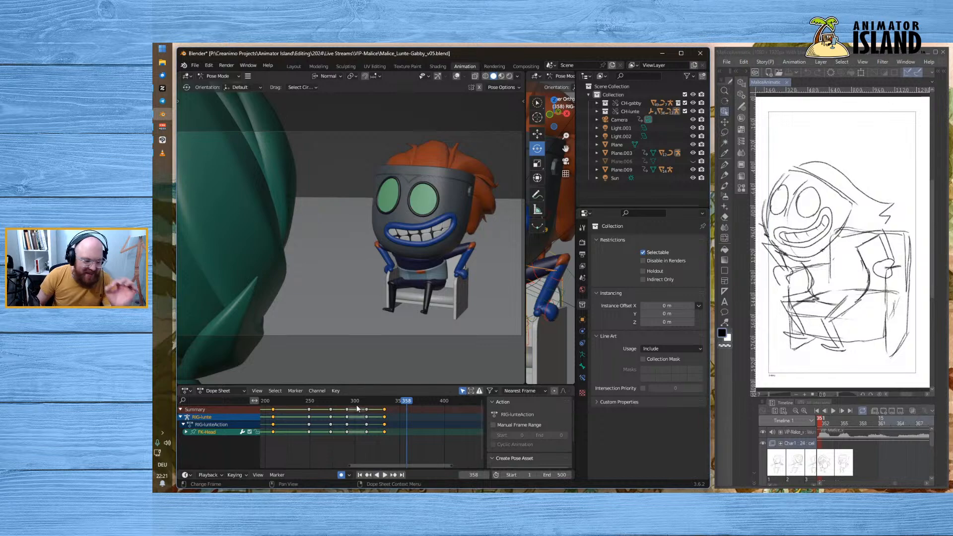
{"action": "left_click", "coordinate": [371, 405]}
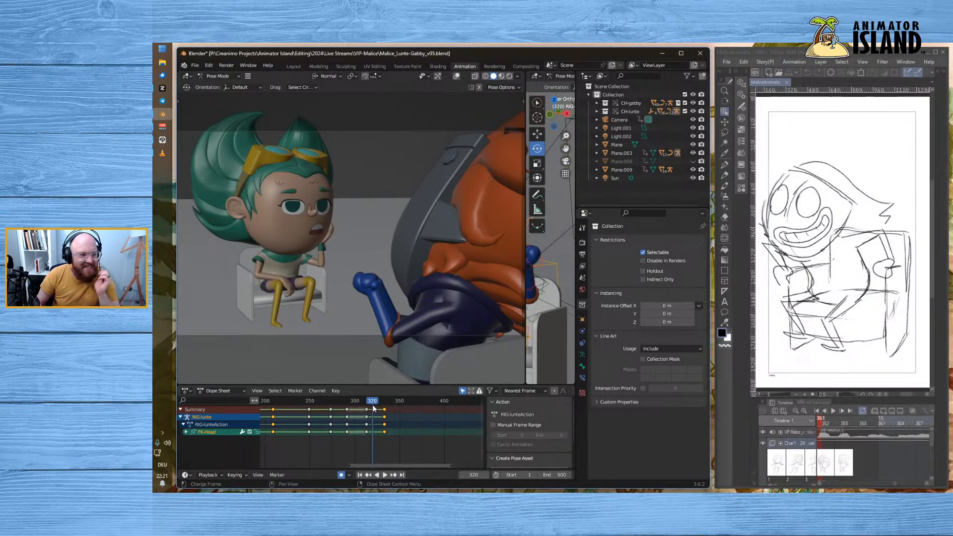
{"action": "left_click", "coordinate": [414, 402]}
{"action": "key", "text": "space"}
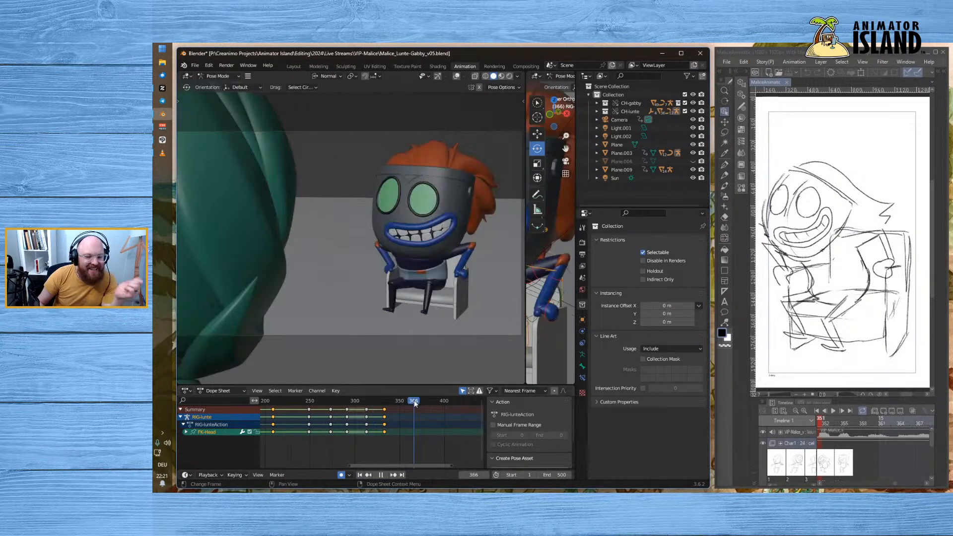
{"action": "left_click", "coordinate": [290, 402]}
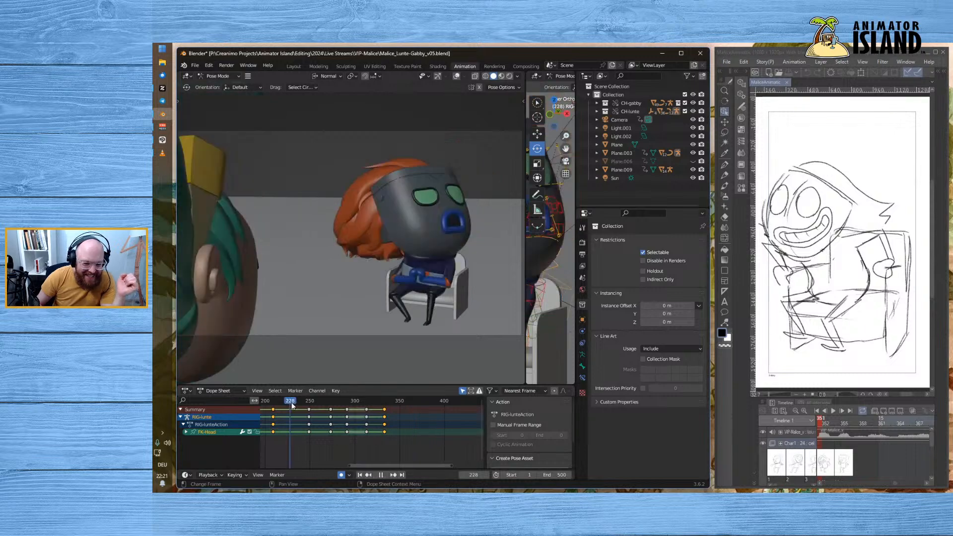
{"action": "left_click", "coordinate": [385, 476]}
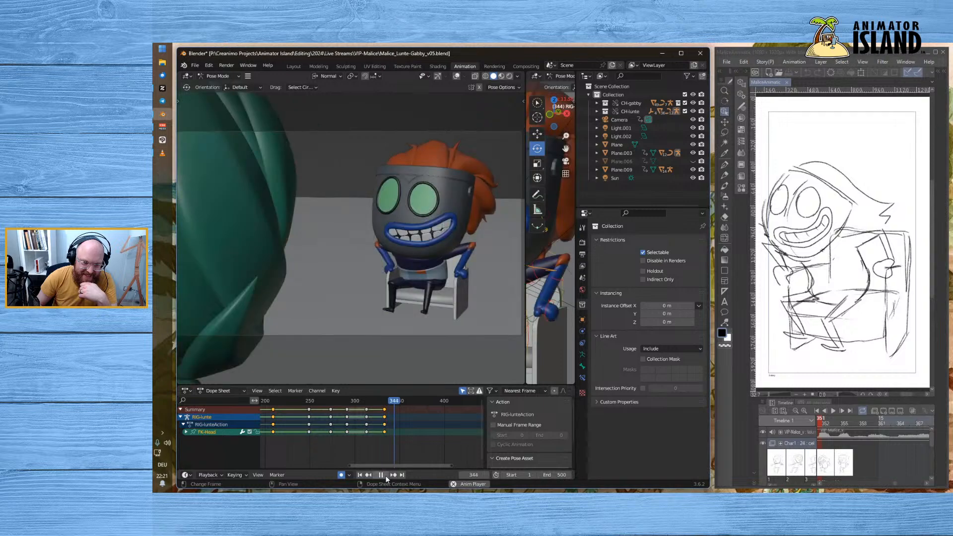
{"action": "left_click", "coordinate": [386, 476]}
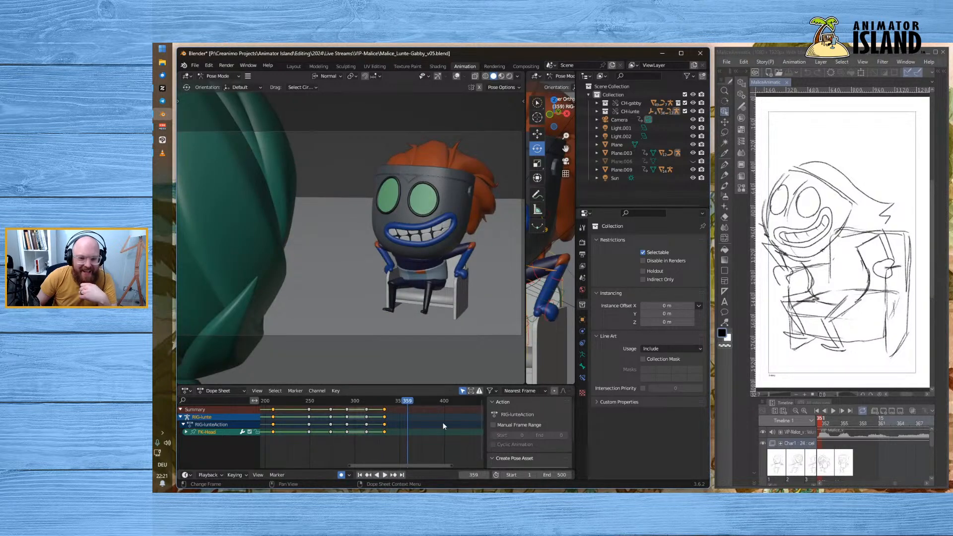
- Play the whole animation from frame 1 in a maximized camera view, and restore the full workspace layout
{"action": "left_click", "coordinate": [359, 475]}
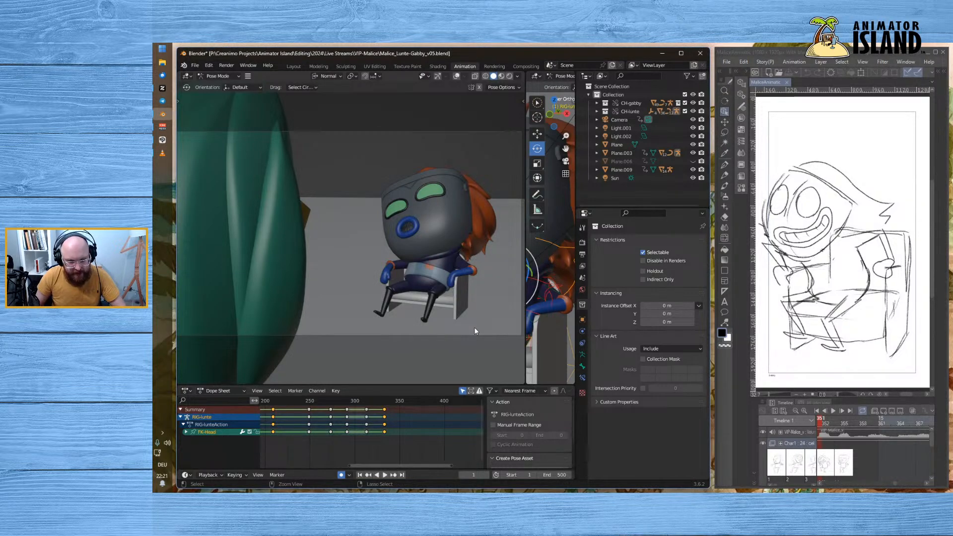
{"action": "key", "text": "ctrl+space"}
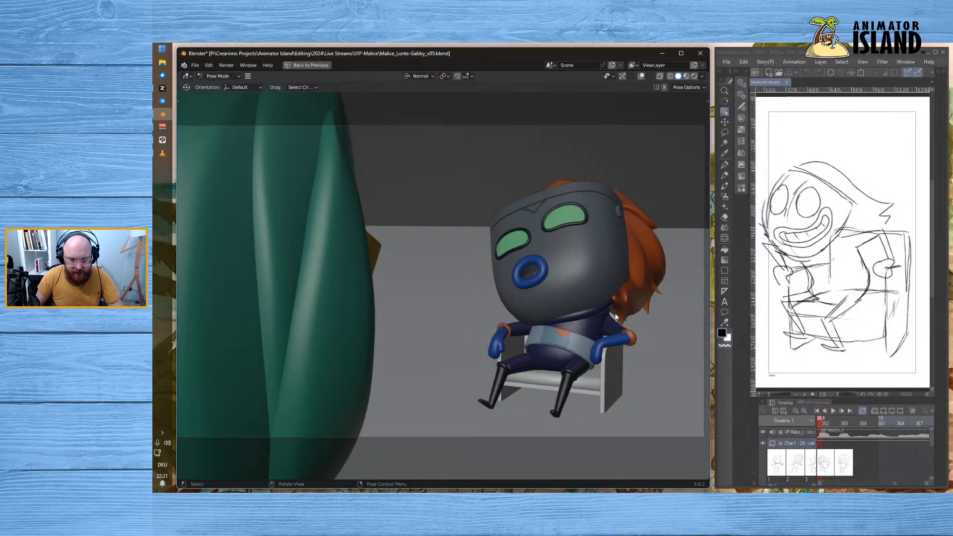
{"action": "key", "text": "space"}
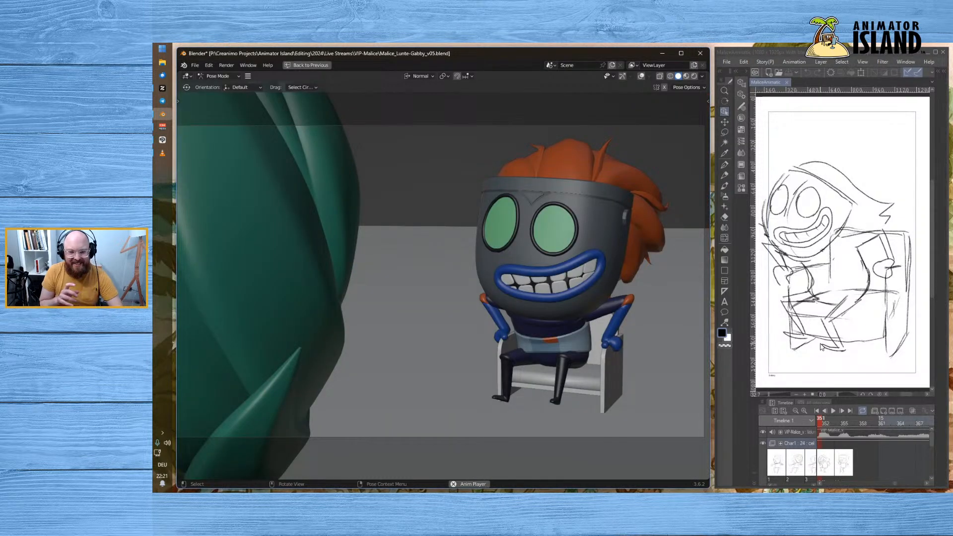
{"action": "key", "text": "space"}
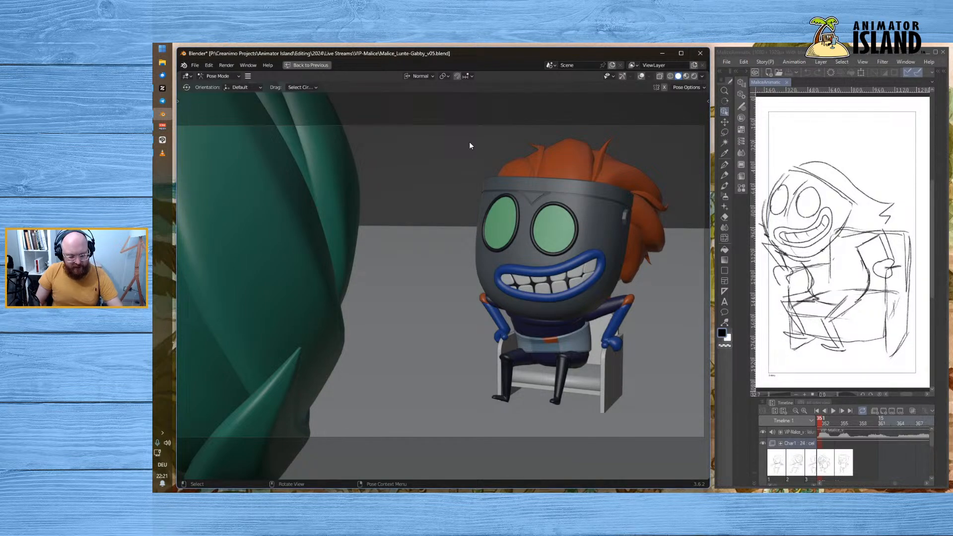
{"action": "left_click", "coordinate": [308, 67]}
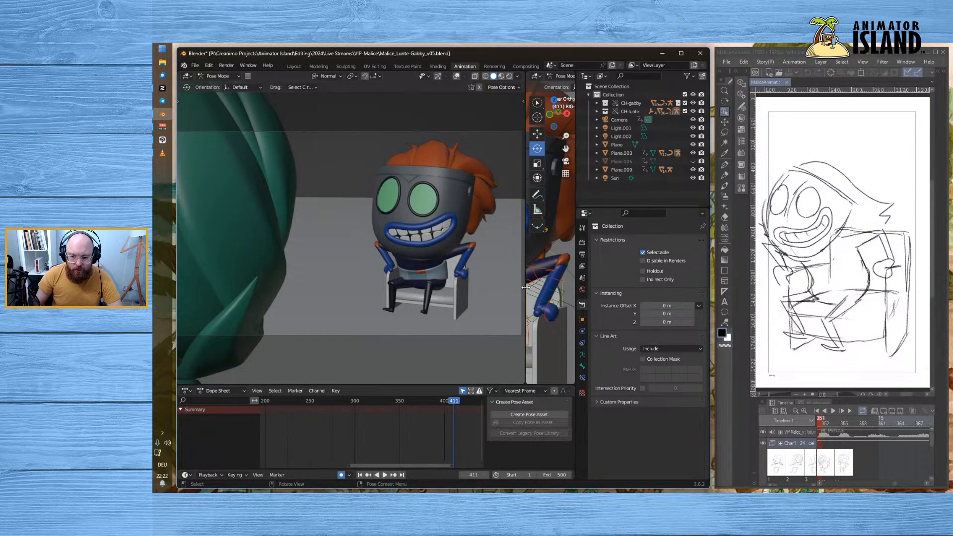
- Return to frame 333, show the animation channels of all objects and insert keyframes on them
{"action": "left_click_drag", "start_coordinate": [393, 463], "coordinate": [312, 452]}
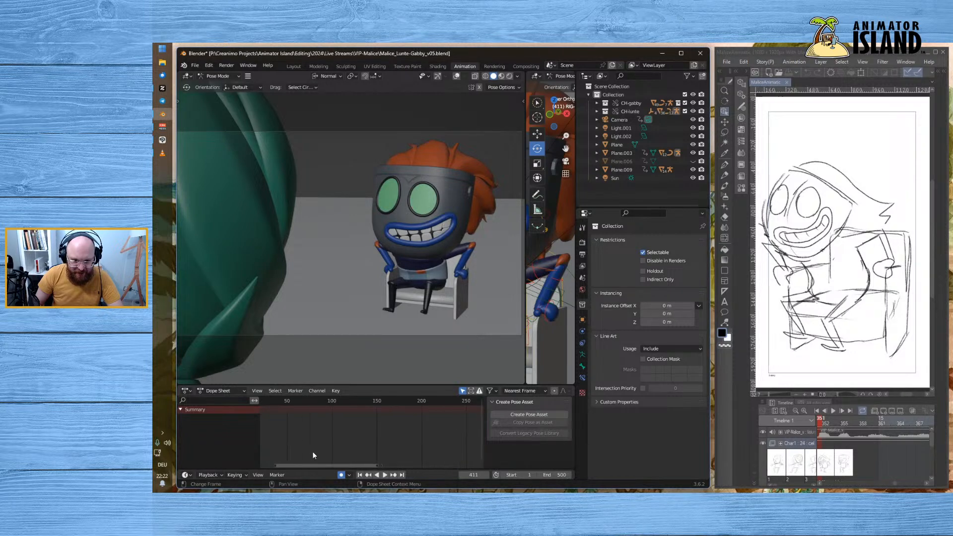
{"action": "left_click", "coordinate": [537, 279]}
{"action": "left_click_drag", "start_coordinate": [335, 466], "coordinate": [406, 458]}
{"action": "left_click_drag", "start_coordinate": [387, 403], "coordinate": [391, 401]}
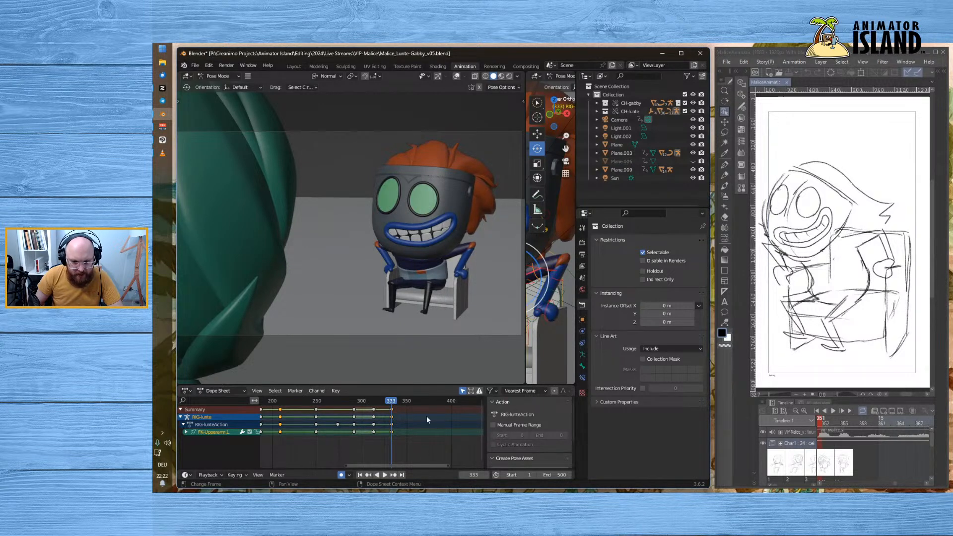
{"action": "left_click", "coordinate": [463, 391]}
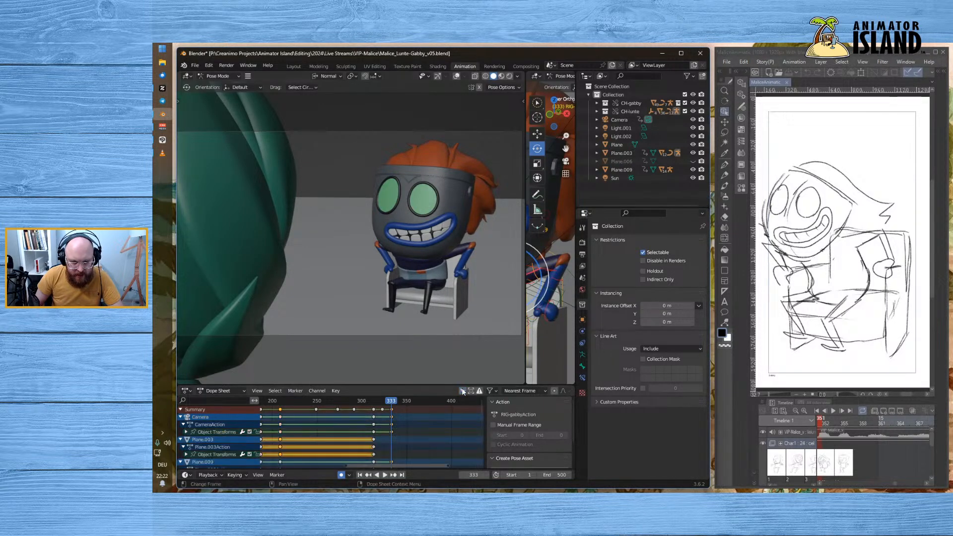
{"action": "key", "text": "i"}
{"action": "left_click", "coordinate": [436, 433]}
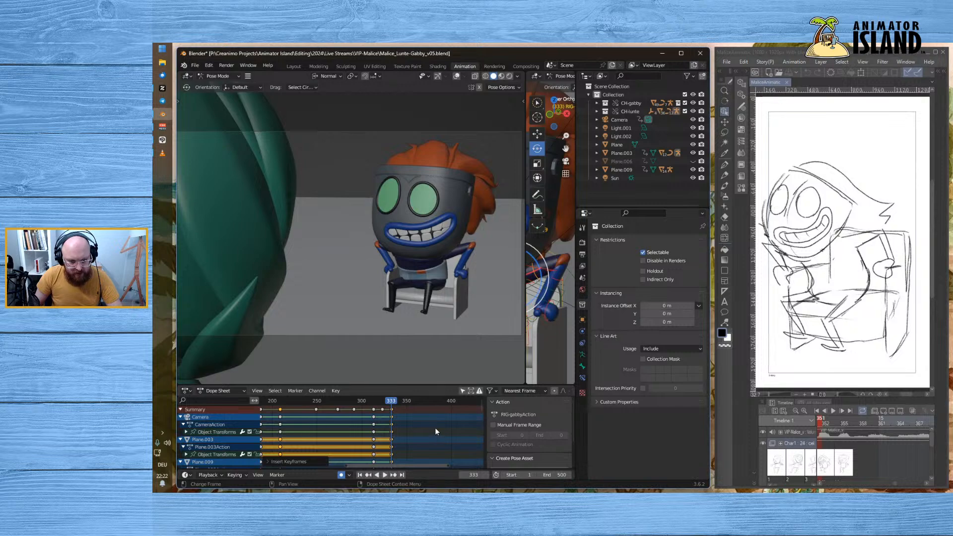
- Switch to the storyboard animatic, play the upcoming drawings and set its playhead to frame 337
{"action": "left_click", "coordinate": [826, 424]}
{"action": "mouse_move", "coordinate": [823, 423]}
{"action": "left_mouse_down"}
{"action": "mouse_move", "coordinate": [843, 424]}
{"action": "mouse_move", "coordinate": [788, 423]}
{"action": "mouse_move", "coordinate": [868, 425]}
{"action": "left_mouse_up"}
{"action": "left_click_drag", "start_coordinate": [893, 483], "coordinate": [889, 483]}
{"action": "left_click", "coordinate": [834, 412]}
{"action": "left_click", "coordinate": [835, 411]}
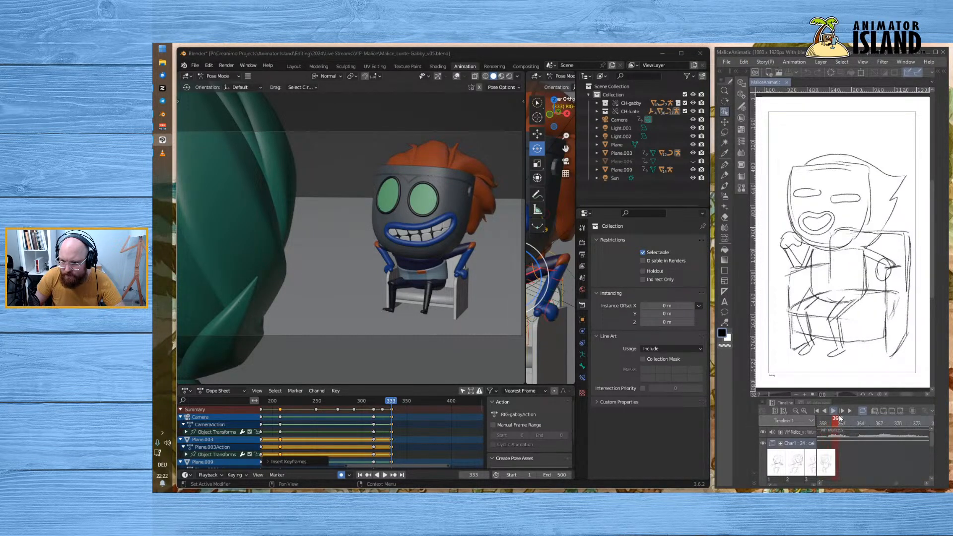
{"action": "left_click_drag", "start_coordinate": [896, 483], "coordinate": [891, 484]}
{"action": "left_click_drag", "start_coordinate": [877, 422], "coordinate": [893, 423]}
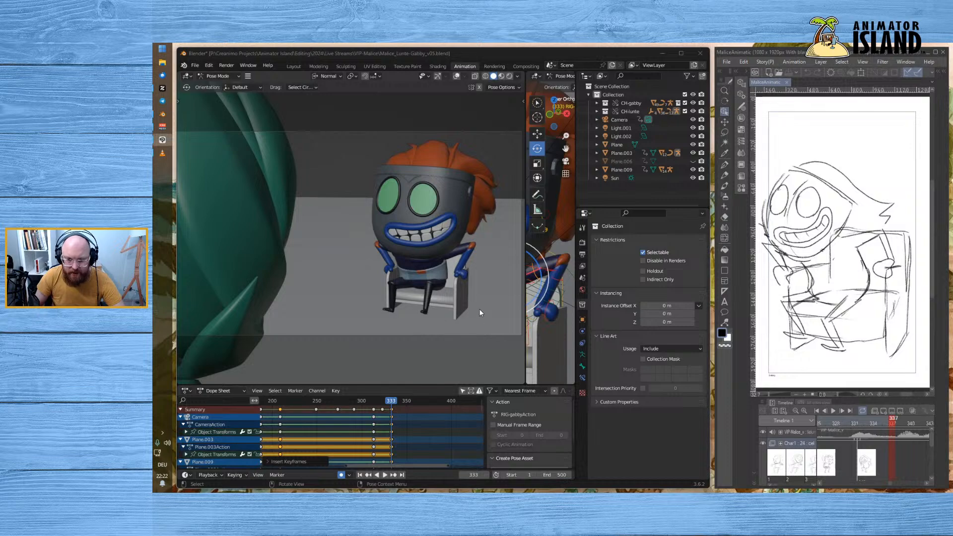
- Widen the rig viewport and copy the MSTR-P-Spine1_Torso control's keyframes from frame 313 to frame 339
{"action": "left_click_drag", "start_coordinate": [525, 287], "coordinate": [412, 283]}
{"action": "middle_click_drag", "start_coordinate": [455, 355], "coordinate": [550, 336]}
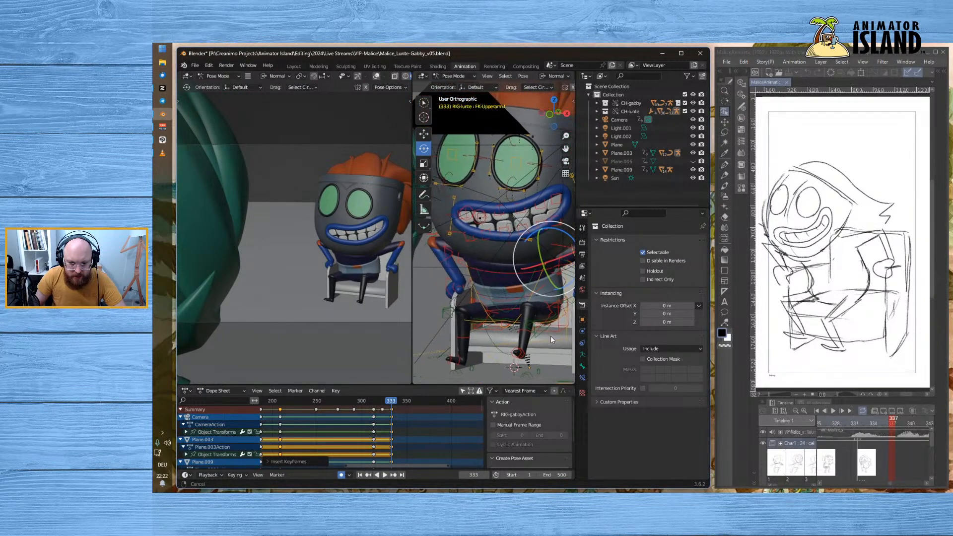
{"action": "left_click", "coordinate": [511, 324]}
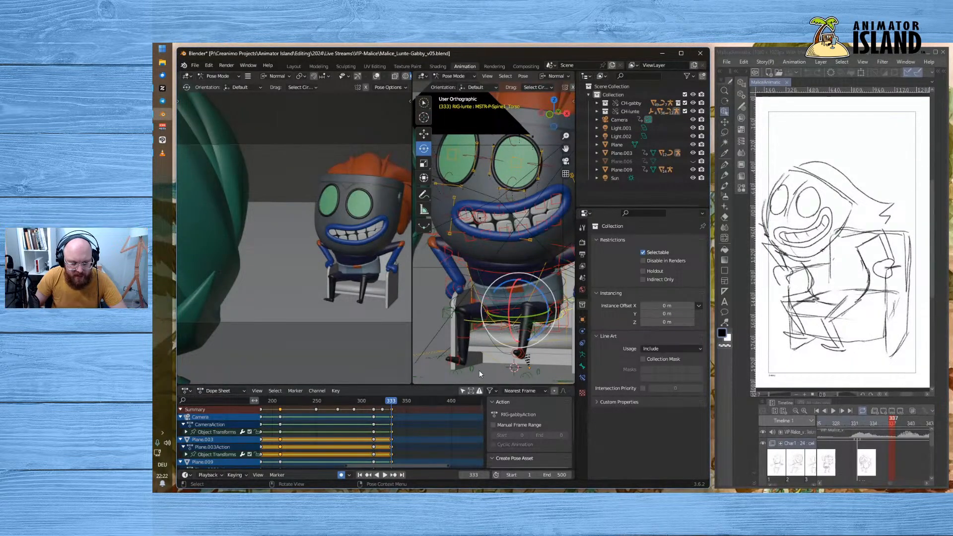
{"action": "left_click", "coordinate": [373, 402]}
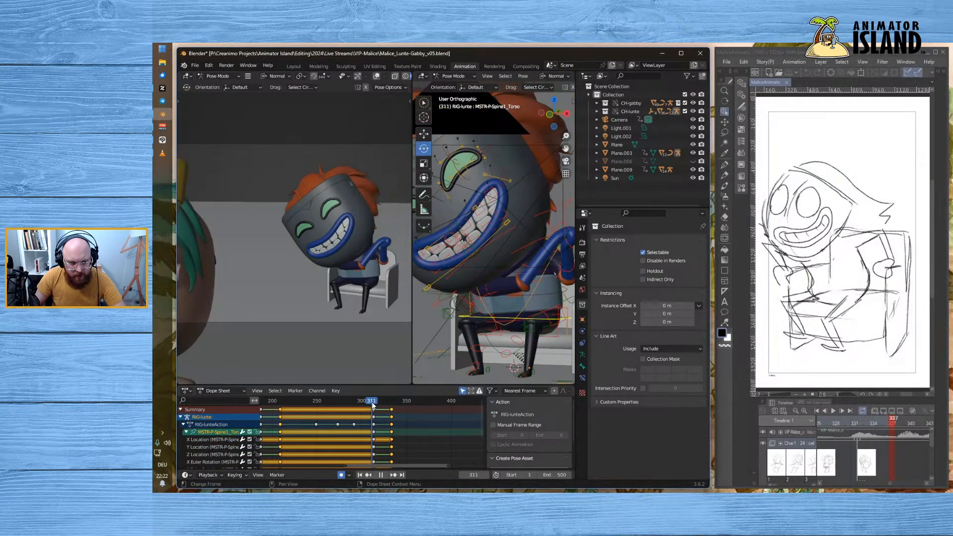
{"action": "key", "text": "space"}
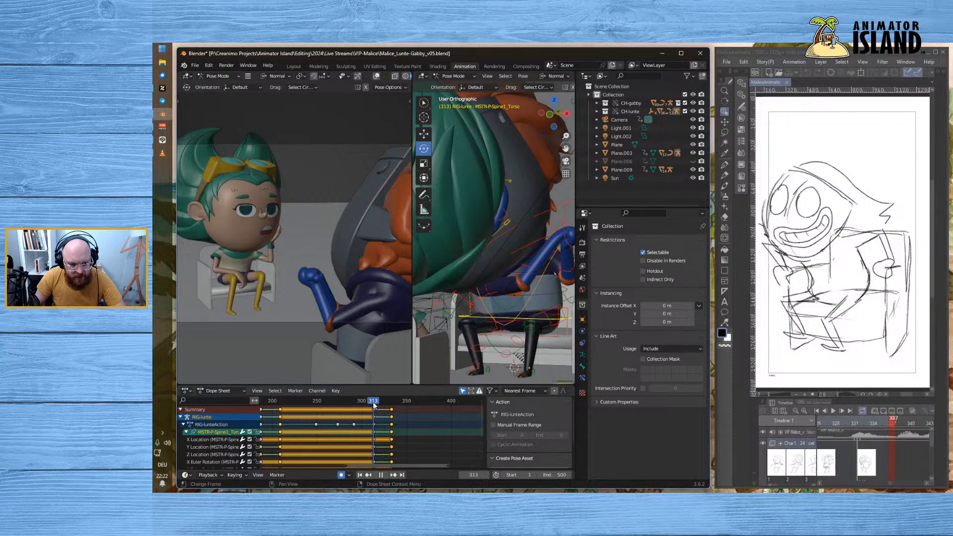
{"action": "key", "text": "space"}
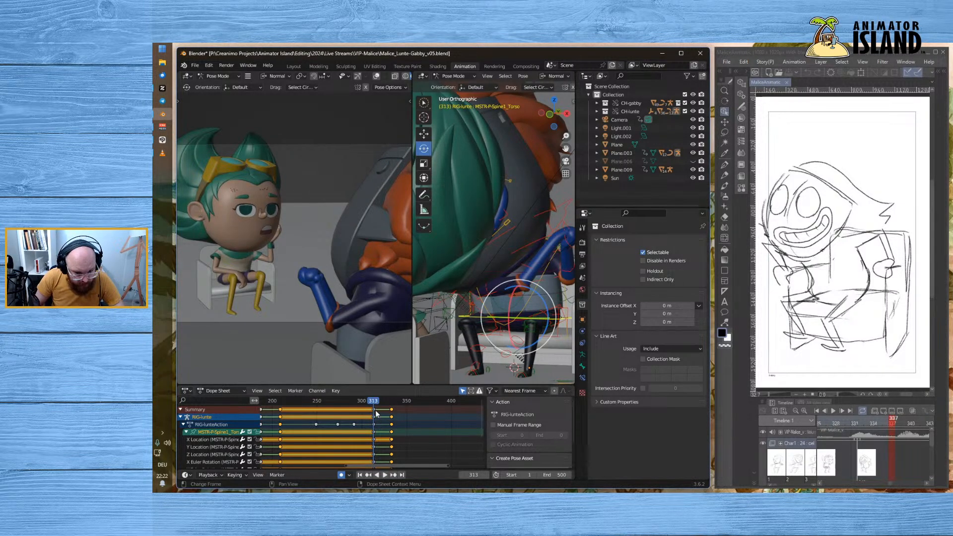
{"action": "left_click", "coordinate": [373, 410]}
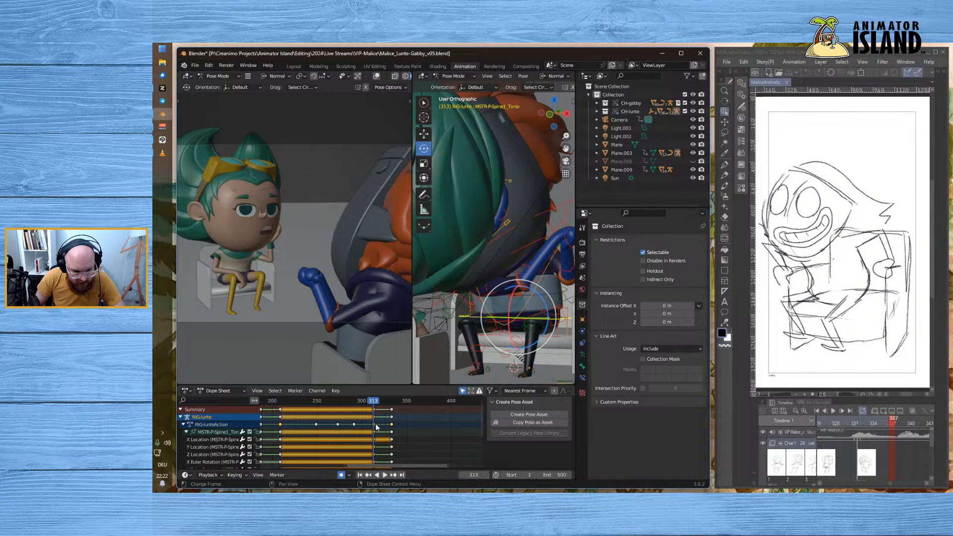
{"action": "key", "text": "space"}
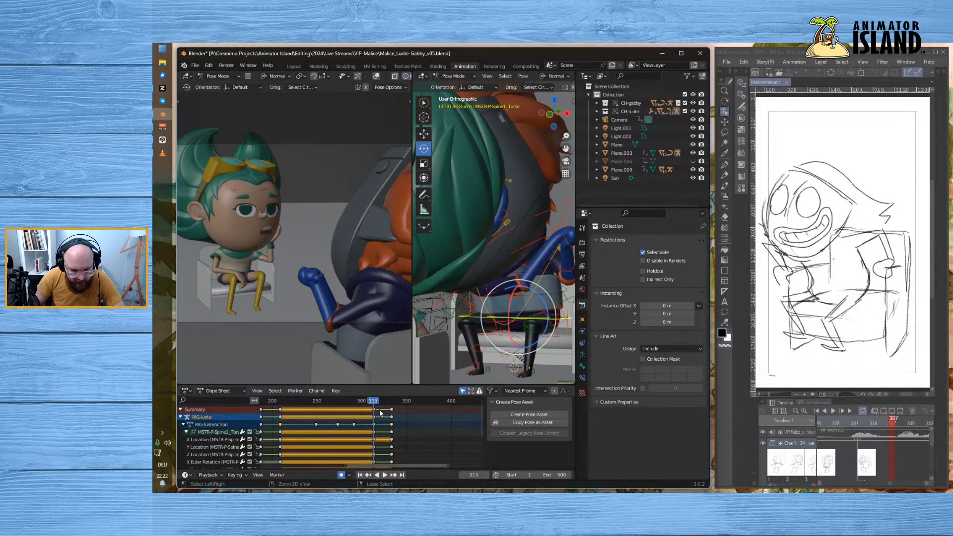
{"action": "left_click_drag", "start_coordinate": [410, 403], "coordinate": [396, 407]}
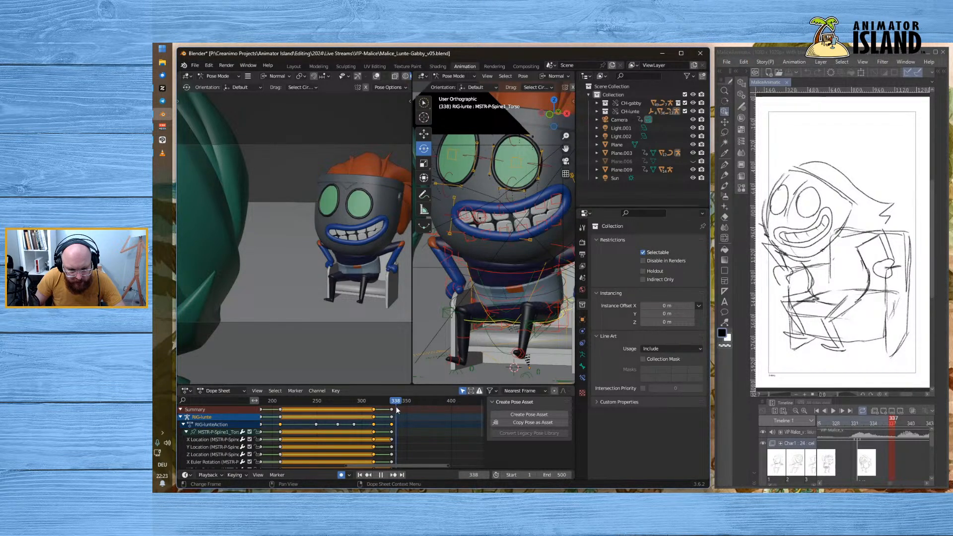
{"action": "key", "text": "space"}
{"action": "key", "text": "ctrl+v"}
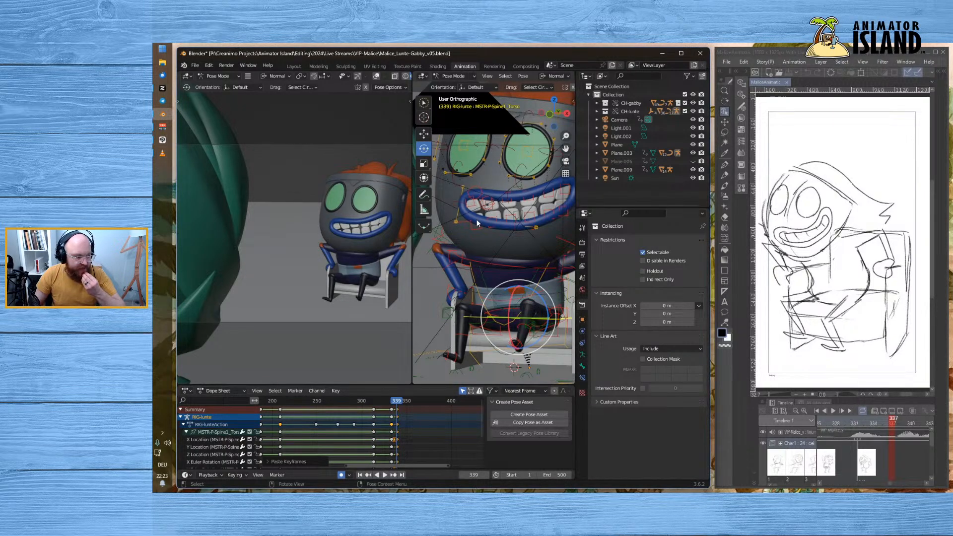
- Select the FK-Thigh.L control at frame 339 and rotate it about 22 degrees to lower the leg in front of the bench
{"action": "middle_click_drag", "start_coordinate": [486, 302], "coordinate": [468, 279]}
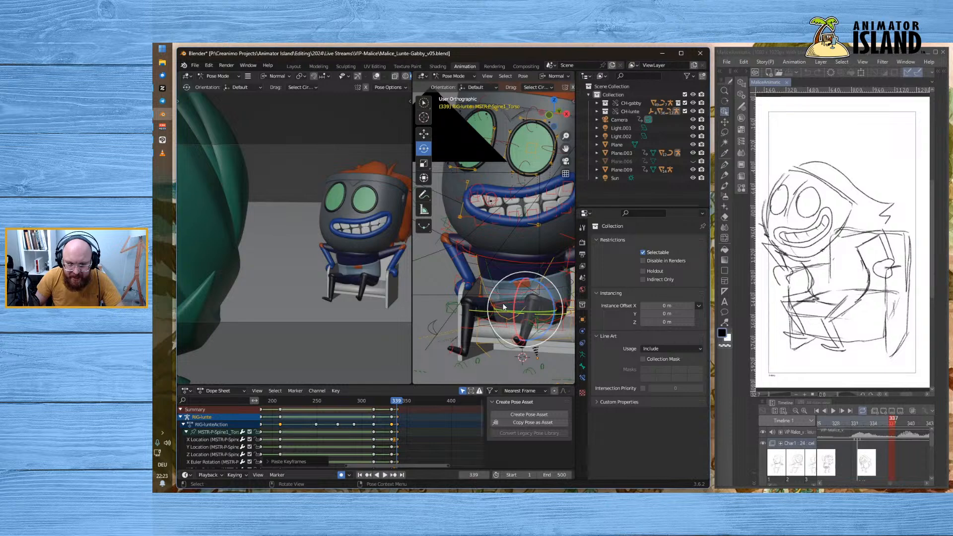
{"action": "middle_click_drag", "start_coordinate": [511, 295], "coordinate": [567, 339]}
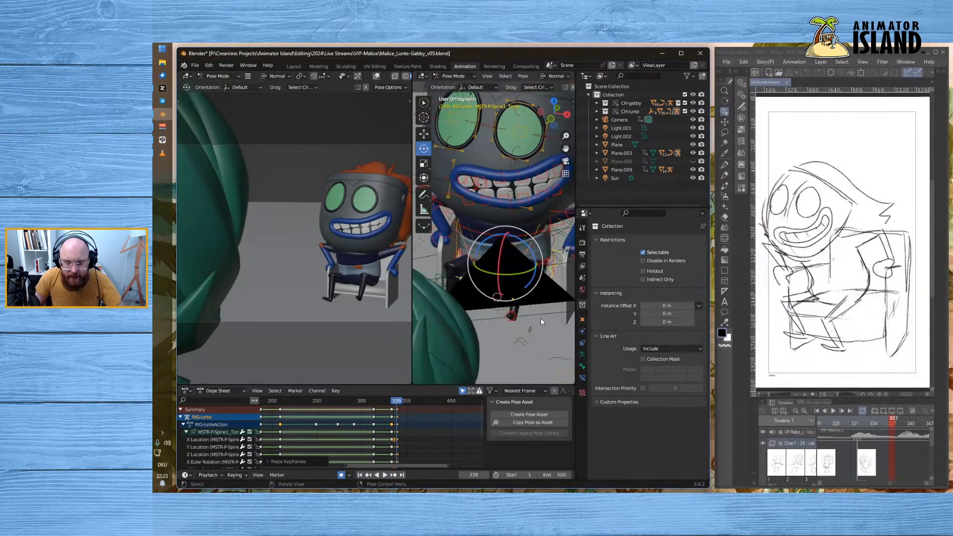
{"action": "mouse_move", "coordinate": [475, 202]}
{"action": "middle_mouse_down"}
{"action": "mouse_move", "coordinate": [495, 216]}
{"action": "mouse_move", "coordinate": [478, 214]}
{"action": "middle_mouse_up"}
{"action": "scroll", "coordinate": [526, 243], "scroll_direction": "up", "scroll_amount": 3}
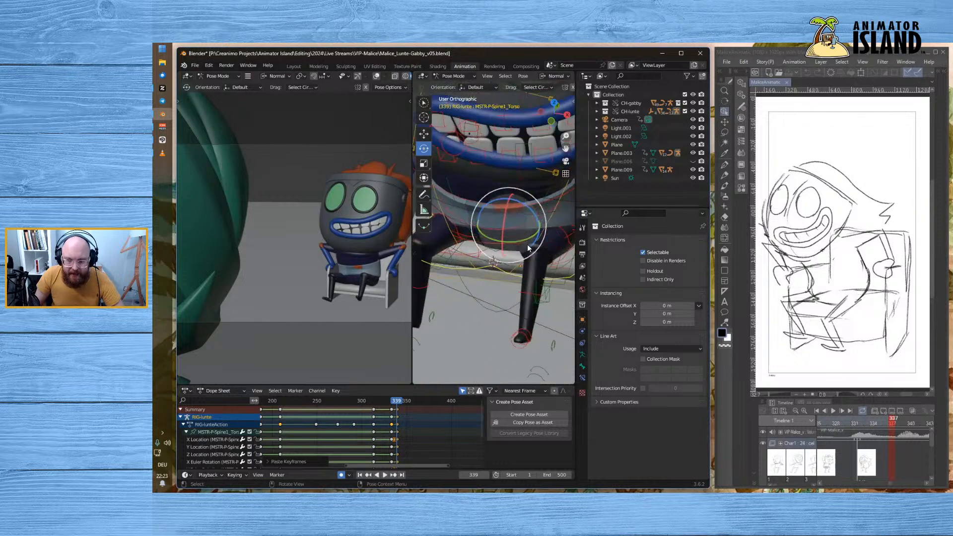
{"action": "middle_click_drag", "start_coordinate": [549, 278], "coordinate": [472, 263]}
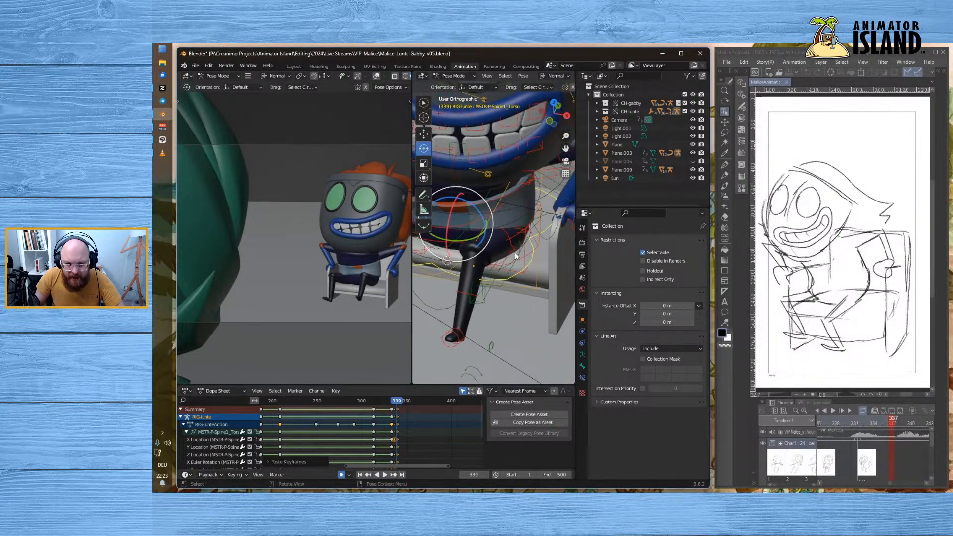
{"action": "left_click", "coordinate": [514, 249]}
{"action": "key", "text": "r"}
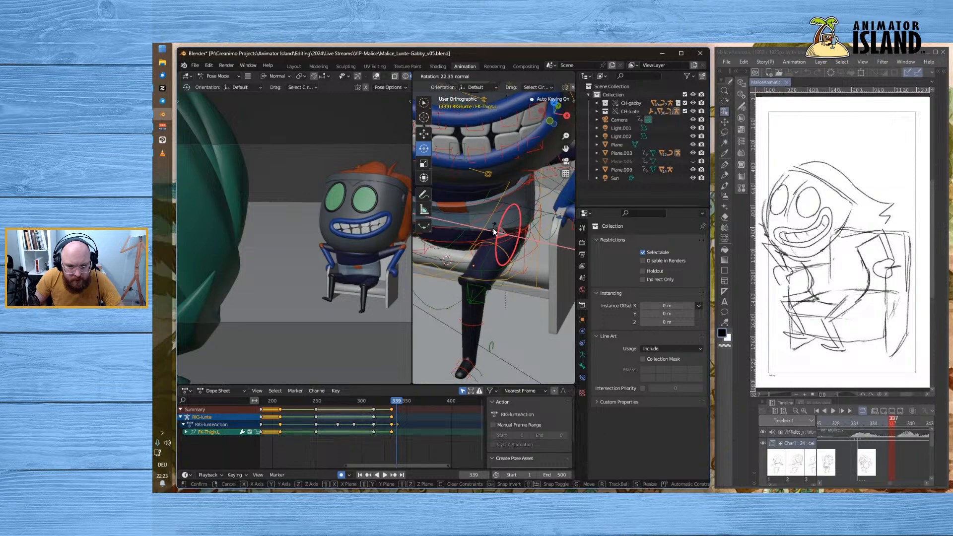
{"action": "left_click", "coordinate": [493, 227]}
- Rotate the FK-Thigh.R control at frame 339 so that leg fits the shifted torso
{"action": "middle_click_drag", "start_coordinate": [493, 228], "coordinate": [533, 275]}
{"action": "left_click", "coordinate": [515, 226]}
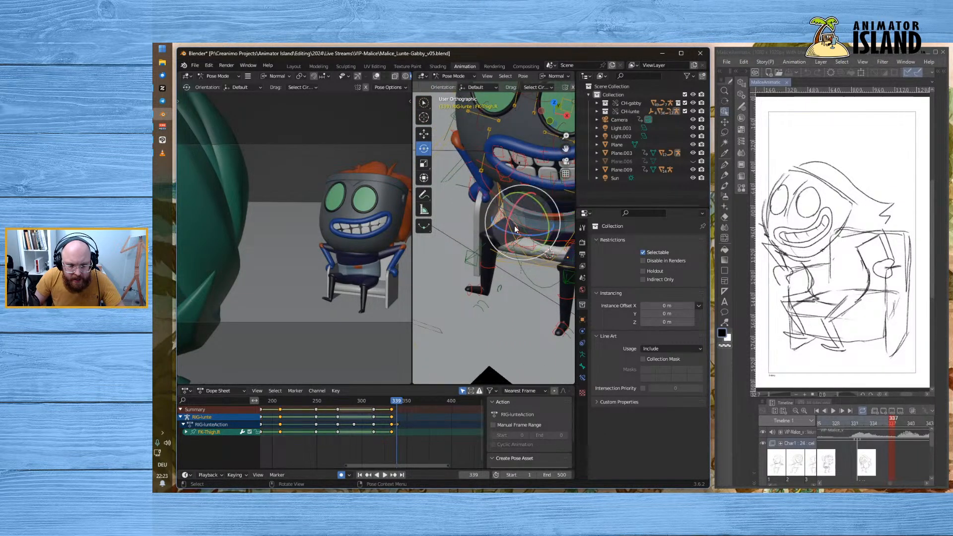
{"action": "left_click_drag", "start_coordinate": [511, 209], "coordinate": [509, 213]}
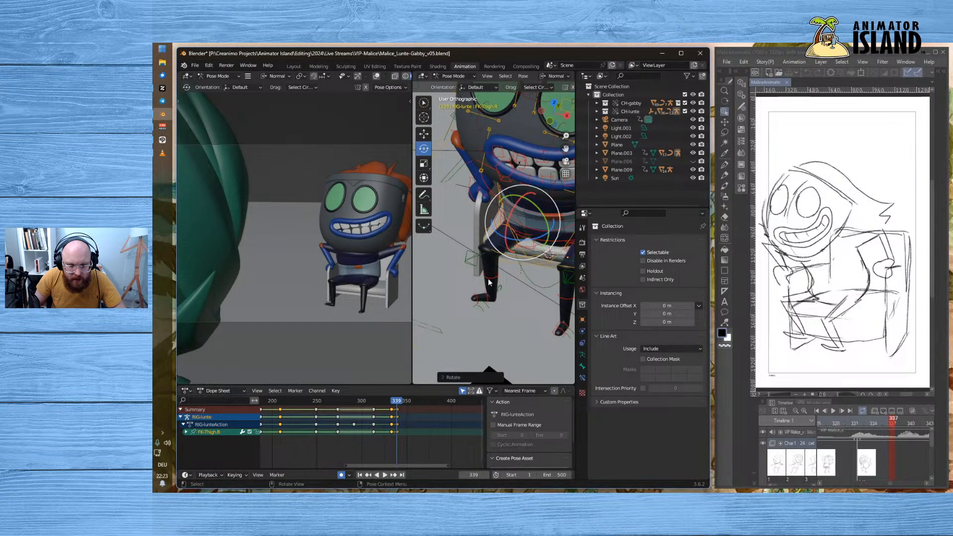
- Try to rotate the FK-Shin.R control at frame 339, and set the storyboard animatic's playhead to frame 354
{"action": "left_click", "coordinate": [487, 278]}
{"action": "left_click_drag", "start_coordinate": [475, 255], "coordinate": [479, 272]}
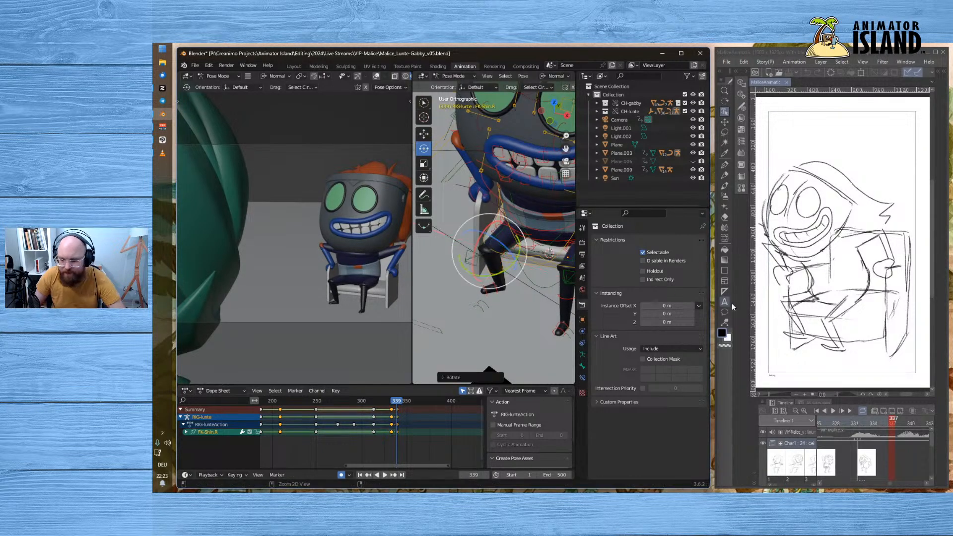
{"action": "left_click_drag", "start_coordinate": [889, 482], "coordinate": [893, 482]}
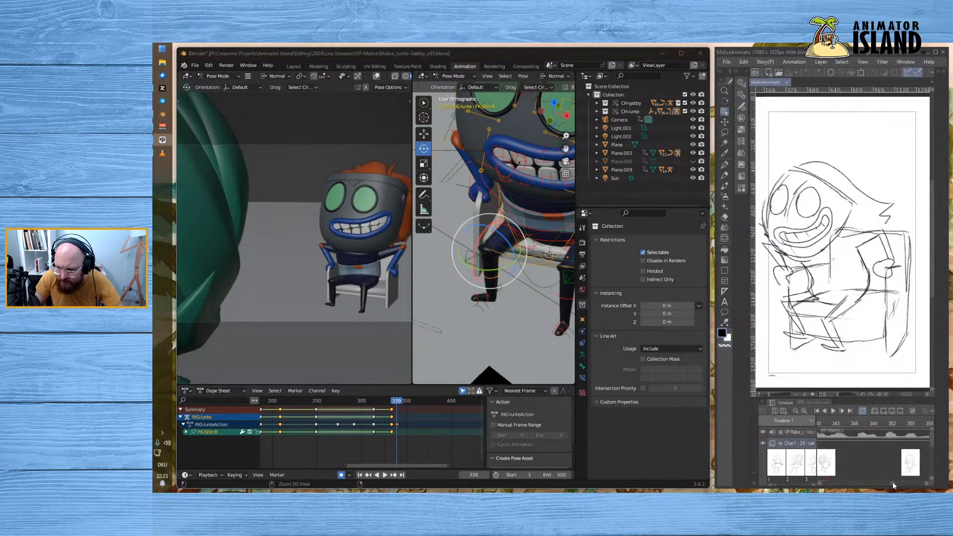
{"action": "left_click", "coordinate": [905, 424]}
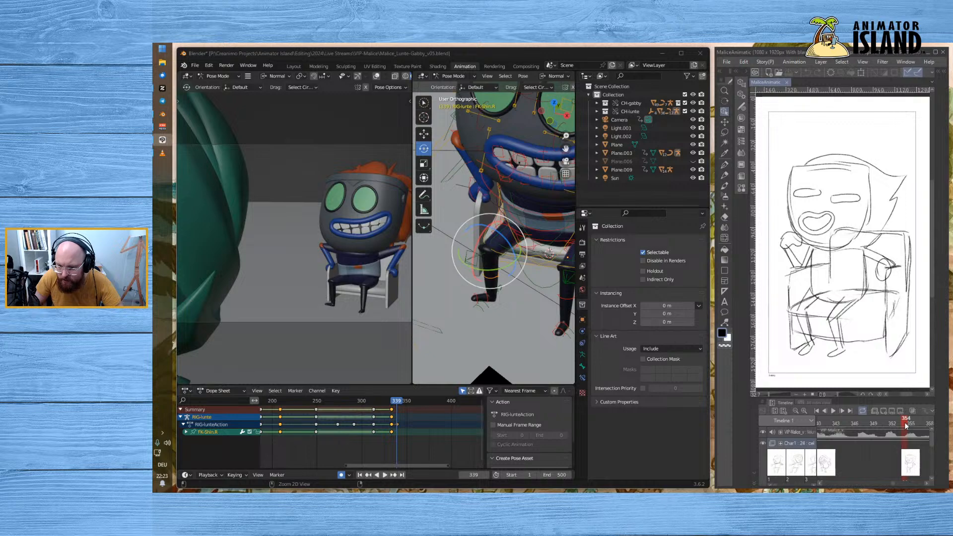
- Rotate the lower-leg controls at frame 339 to refine how the character's legs hang in front of the bench
{"action": "middle_click_drag", "start_coordinate": [502, 296], "coordinate": [491, 246]}
{"action": "left_click_drag", "start_coordinate": [491, 247], "coordinate": [501, 288]}
{"action": "middle_click_drag", "start_coordinate": [514, 316], "coordinate": [442, 322]}
{"action": "left_click", "coordinate": [460, 284]}
{"action": "middle_click_drag", "start_coordinate": [494, 281], "coordinate": [455, 282]}
{"action": "left_click_drag", "start_coordinate": [493, 272], "coordinate": [490, 284]}
- Select the FK-Thigh.L control at frame 339 and fine-tune its rotation
{"action": "left_click", "coordinate": [559, 341]}
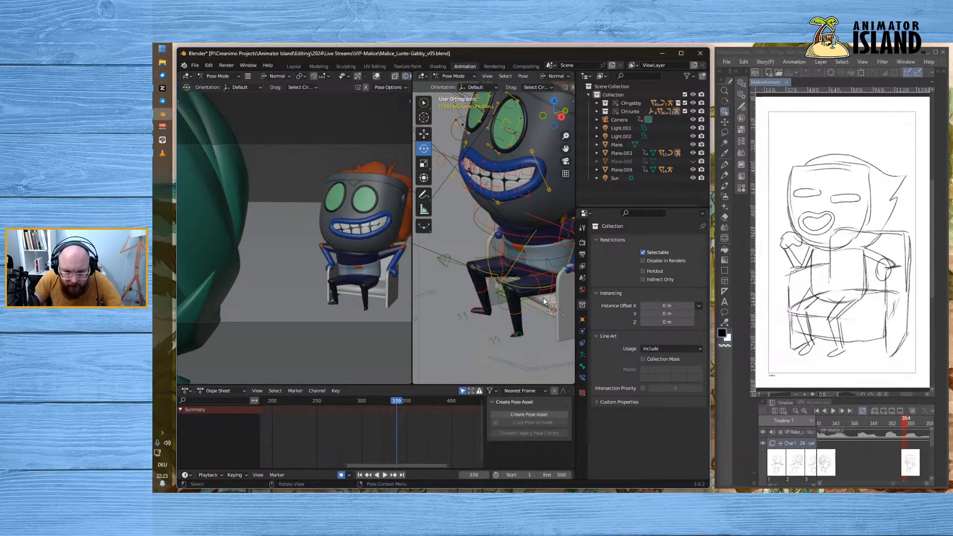
{"action": "left_click", "coordinate": [535, 285]}
{"action": "left_click_drag", "start_coordinate": [541, 255], "coordinate": [543, 254]}
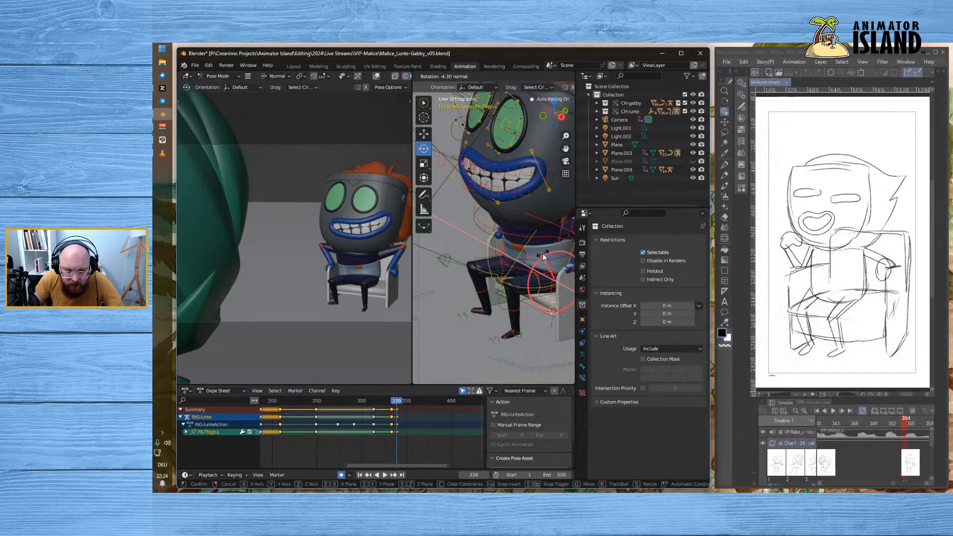
{"action": "left_click_drag", "start_coordinate": [543, 255], "coordinate": [542, 254]}
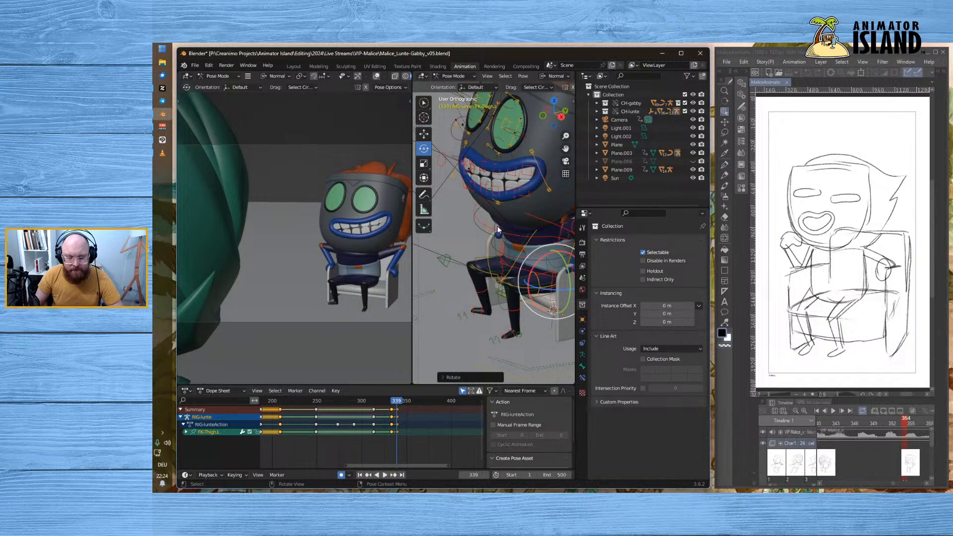
- Select the FK-Spine3 control at frame 339 and rotate it to tilt the upper body and head
{"action": "middle_click_drag", "start_coordinate": [490, 231], "coordinate": [508, 224]}
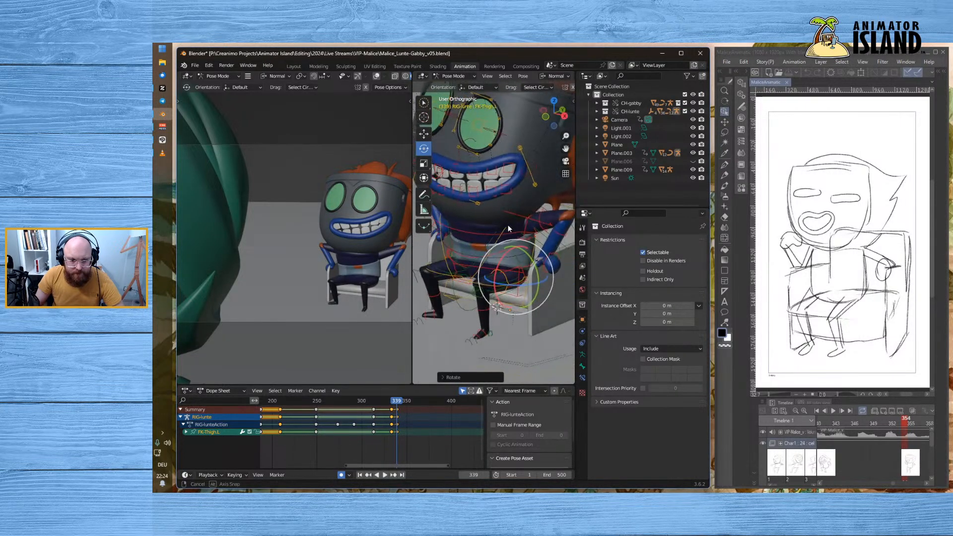
{"action": "left_click", "coordinate": [484, 234]}
{"action": "left_click_drag", "start_coordinate": [484, 234], "coordinate": [460, 209]}
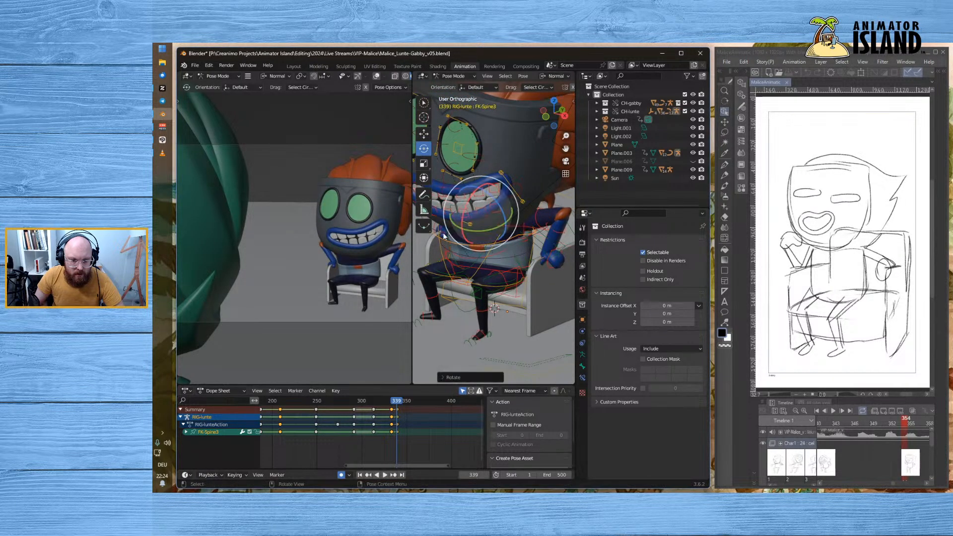
- Play the animation around the new pose, scrub through its transition and return to frame 339
{"action": "left_click", "coordinate": [382, 401]}
{"action": "left_click", "coordinate": [386, 476]}
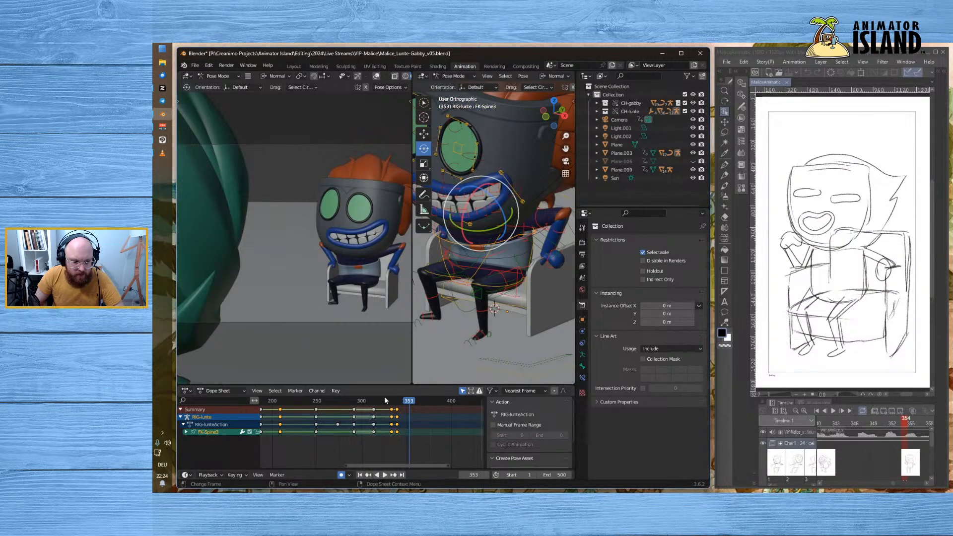
{"action": "key", "text": "Escape"}
{"action": "left_click", "coordinate": [386, 475]}
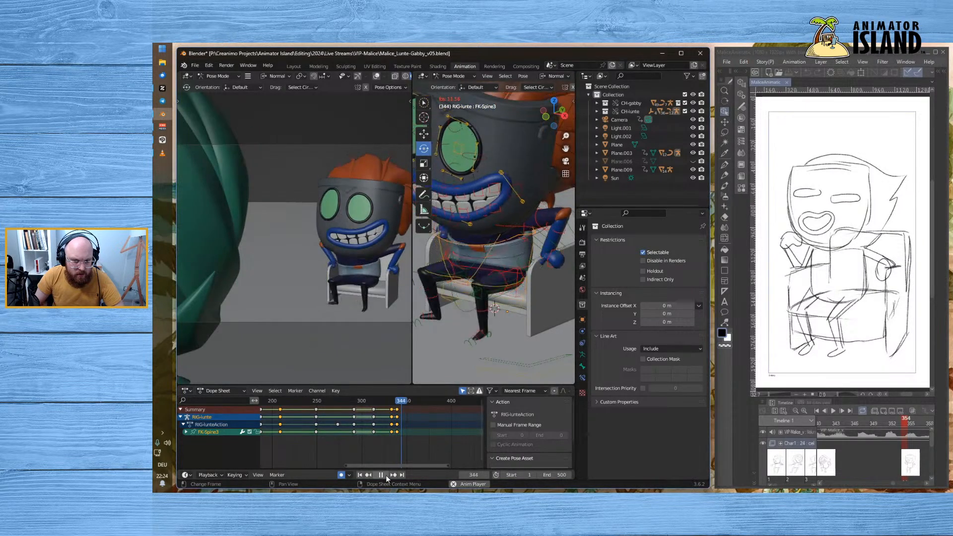
{"action": "left_click_drag", "start_coordinate": [390, 401], "coordinate": [397, 401]}
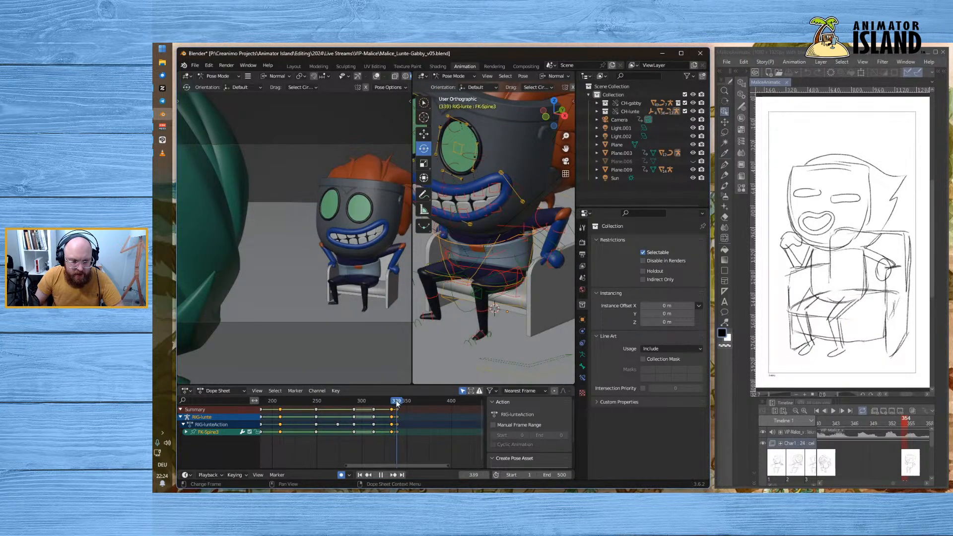
{"action": "left_click_drag", "start_coordinate": [400, 403], "coordinate": [399, 406]}
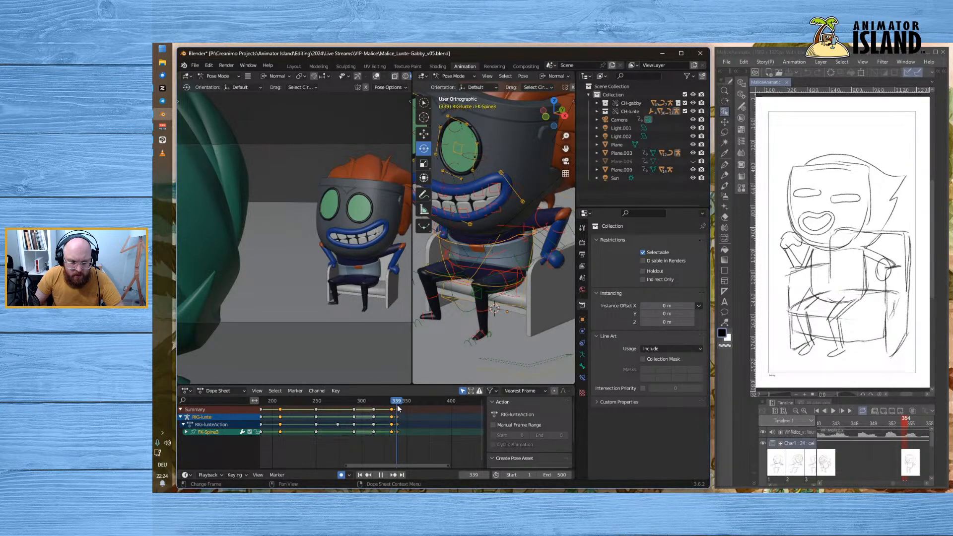
{"action": "key", "text": "space"}
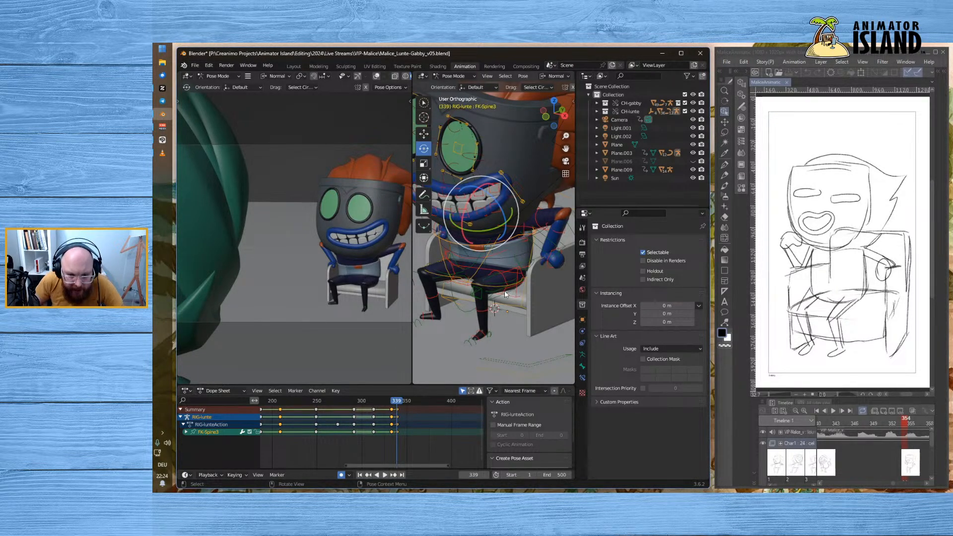
- Adjust the leg rotations at frame 339 and turn the character's right foot control
{"action": "left_click", "coordinate": [505, 294]}
{"action": "left_click_drag", "start_coordinate": [502, 257], "coordinate": [498, 257]}
{"action": "left_click", "coordinate": [486, 315]}
{"action": "left_click_drag", "start_coordinate": [460, 286], "coordinate": [466, 266]}
{"action": "middle_click_drag", "start_coordinate": [465, 266], "coordinate": [484, 318]}
{"action": "left_click", "coordinate": [487, 318]}
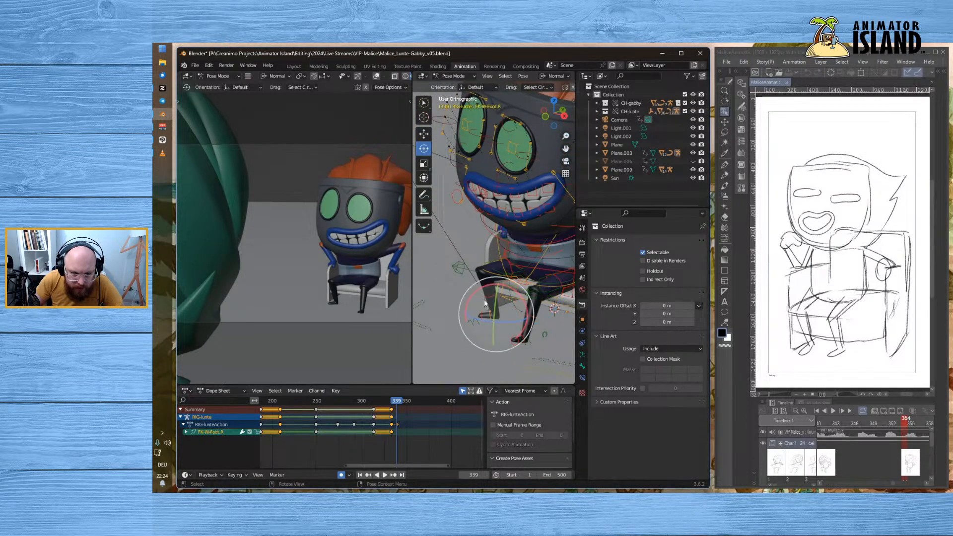
{"action": "mouse_move", "coordinate": [478, 287]}
{"action": "left_mouse_down"}
{"action": "mouse_move", "coordinate": [465, 301]}
{"action": "mouse_move", "coordinate": [466, 293]}
{"action": "left_mouse_up"}
- Select the FK-Shin.R control at frame 339 and rotate it to reposition the lower leg
{"action": "middle_click_drag", "start_coordinate": [466, 293], "coordinate": [469, 231]}
{"action": "left_click", "coordinate": [459, 228]}
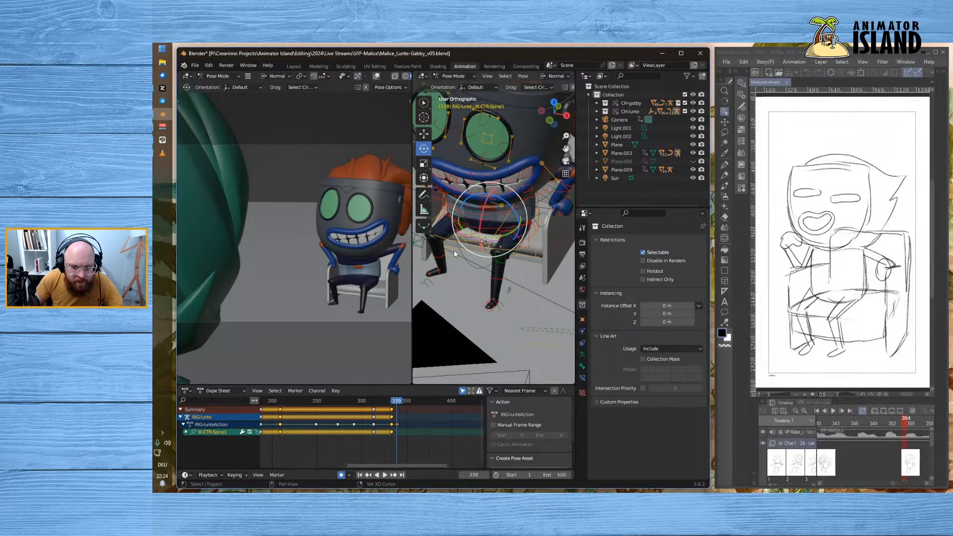
{"action": "middle_click_drag", "start_coordinate": [454, 250], "coordinate": [525, 269]}
{"action": "left_click", "coordinate": [512, 236]}
{"action": "left_click_drag", "start_coordinate": [511, 236], "coordinate": [539, 253]}
{"action": "middle_click_drag", "start_coordinate": [515, 311], "coordinate": [498, 299]}
{"action": "left_click", "coordinate": [540, 312]}
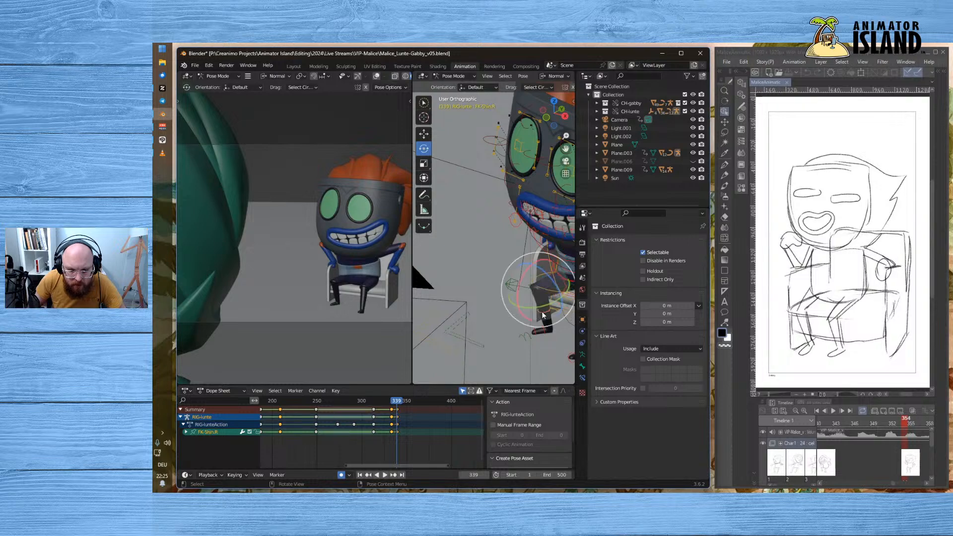
{"action": "left_click_drag", "start_coordinate": [520, 274], "coordinate": [529, 257]}
{"action": "middle_click_drag", "start_coordinate": [502, 308], "coordinate": [540, 294]}
{"action": "left_click", "coordinate": [510, 294]}
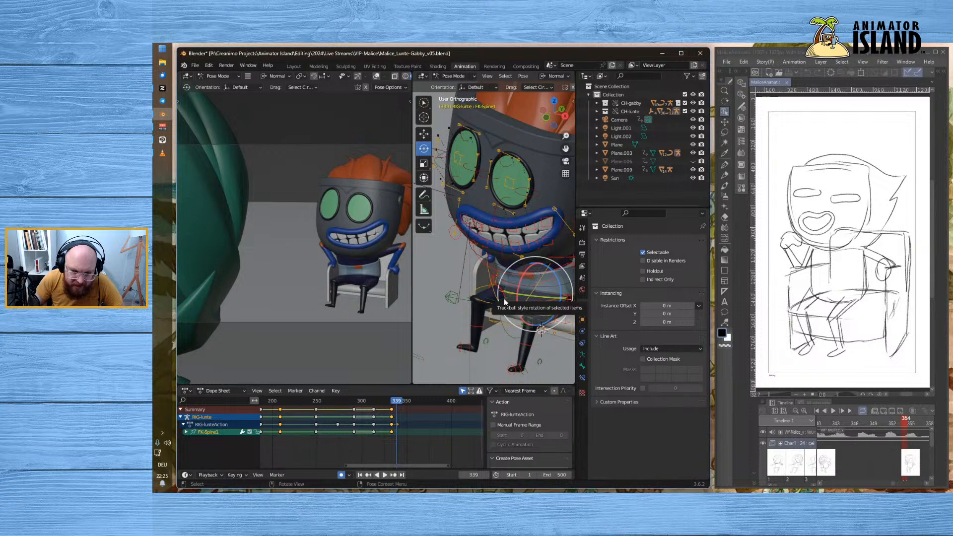
{"action": "left_click", "coordinate": [503, 296]}
{"action": "left_click", "coordinate": [502, 297]}
{"action": "middle_click_drag", "start_coordinate": [469, 310], "coordinate": [499, 302]}
{"action": "middle_click_drag", "start_coordinate": [432, 280], "coordinate": [488, 277], "text": "shift"}
{"action": "left_click", "coordinate": [464, 275]}
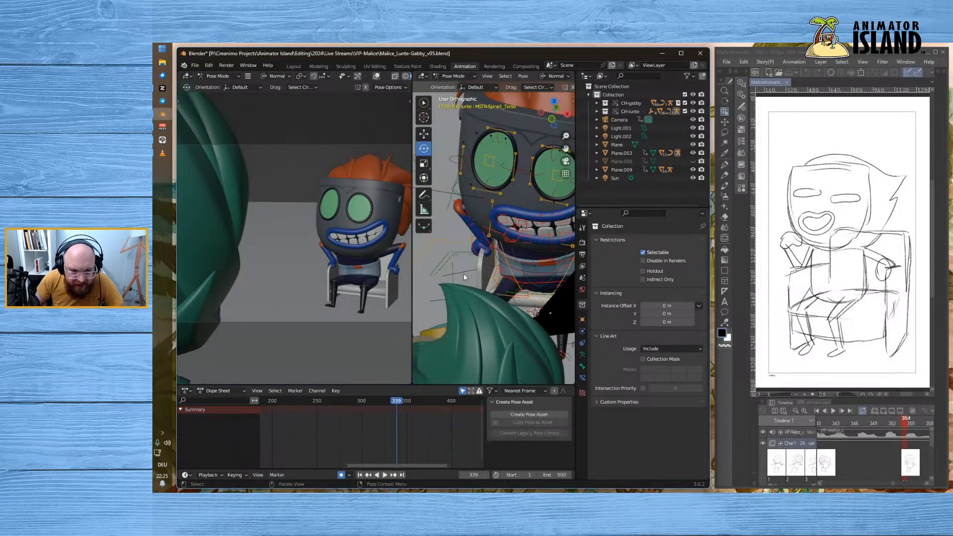
- Select the FK-Thigh.R control at frame 339 and rotate it so the thigh rests on the bench
{"action": "left_click", "coordinate": [504, 279]}
{"action": "middle_click_drag", "start_coordinate": [510, 253], "coordinate": [512, 274]}
{"action": "left_click", "coordinate": [515, 307]}
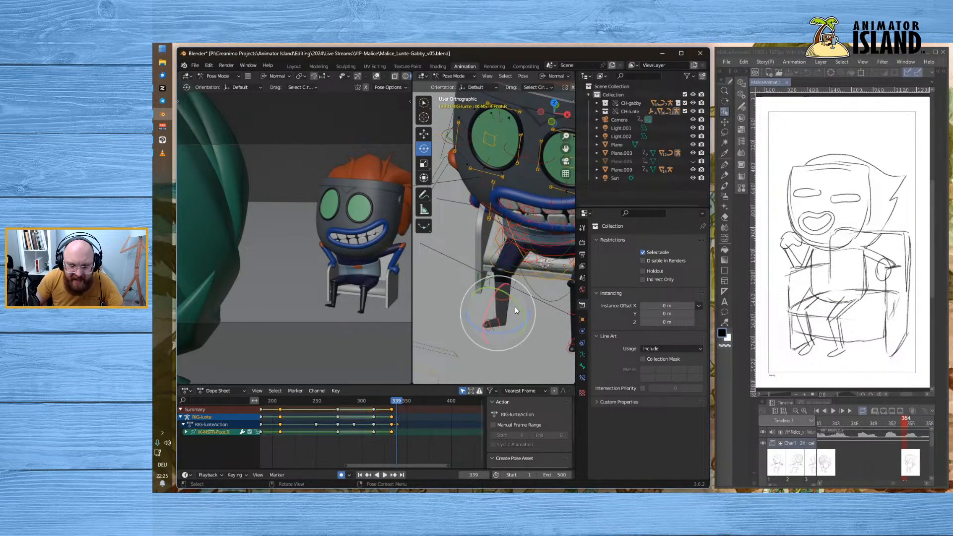
{"action": "left_click", "coordinate": [499, 252]}
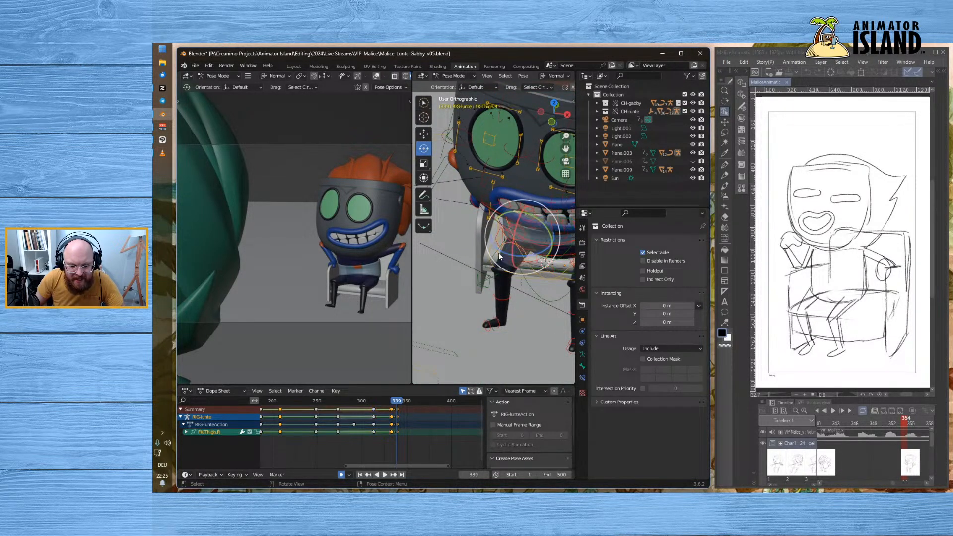
{"action": "left_click_drag", "start_coordinate": [526, 256], "coordinate": [530, 258]}
{"action": "mouse_move", "coordinate": [516, 309]}
{"action": "middle_mouse_down"}
{"action": "mouse_move", "coordinate": [490, 298]}
{"action": "mouse_move", "coordinate": [525, 308]}
{"action": "middle_mouse_up"}
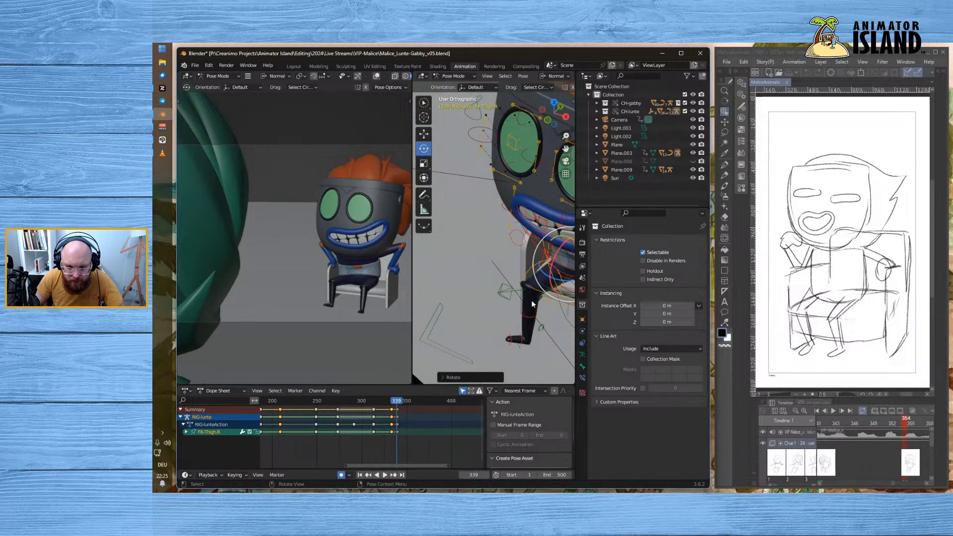
{"action": "left_click_drag", "start_coordinate": [555, 260], "coordinate": [553, 263]}
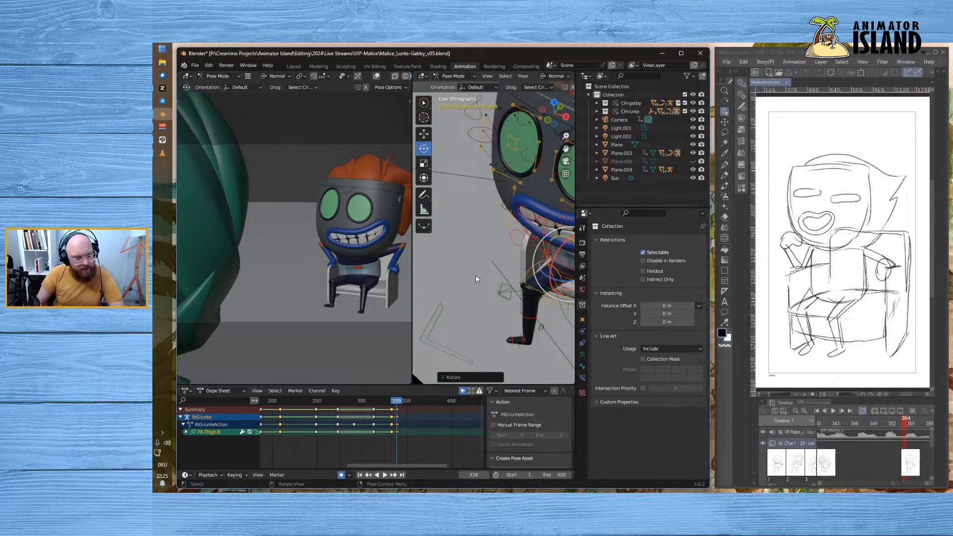
- Play the animation from frame 324 to check the leg poses, and return to frame 339
{"action": "middle_click_drag", "start_coordinate": [473, 271], "coordinate": [481, 280]}
{"action": "left_click", "coordinate": [383, 402]}
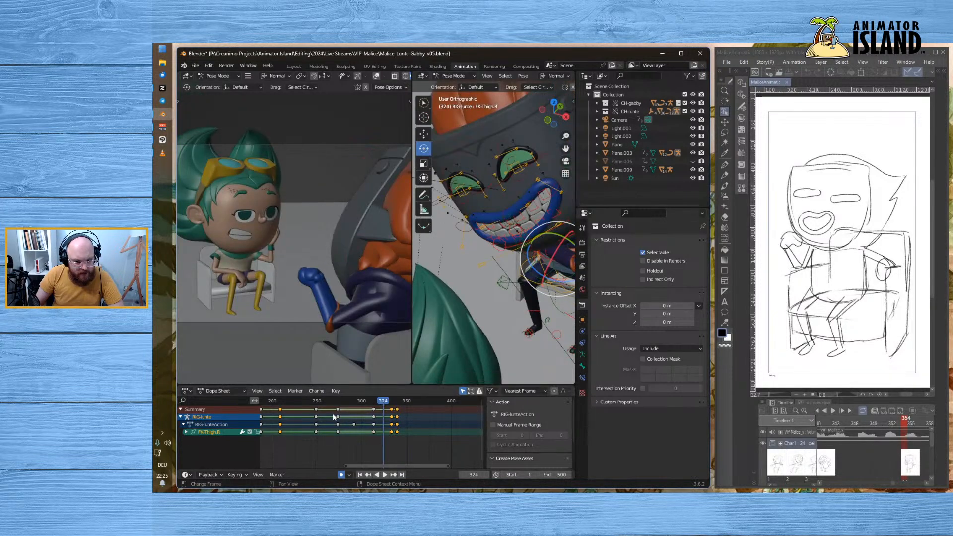
{"action": "left_click", "coordinate": [385, 475]}
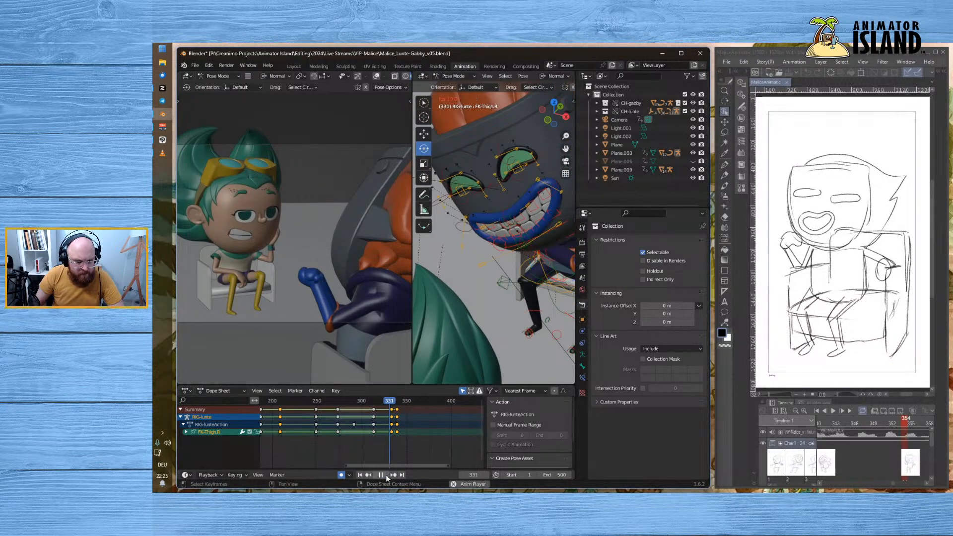
{"action": "left_click_drag", "start_coordinate": [396, 400], "coordinate": [396, 401]}
- Select the FK-Forearm.R control at frame 339 and rotate it to bring the hand toward the armrest
{"action": "middle_click_drag", "start_coordinate": [457, 324], "coordinate": [505, 270]}
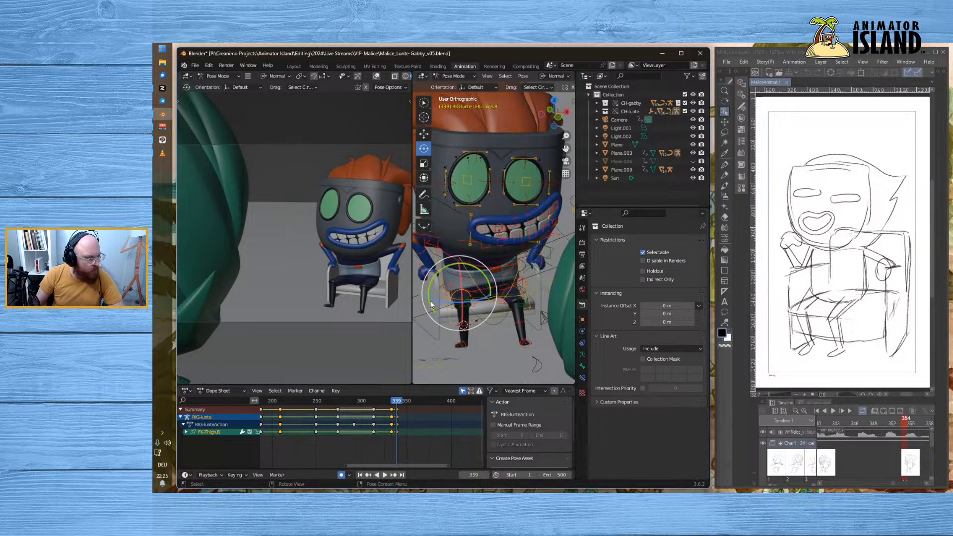
{"action": "middle_click_drag", "start_coordinate": [434, 305], "coordinate": [463, 238]}
{"action": "left_click", "coordinate": [475, 244]}
{"action": "left_click", "coordinate": [469, 249]}
{"action": "left_click_drag", "start_coordinate": [448, 210], "coordinate": [460, 251]}
{"action": "left_click", "coordinate": [489, 222]}
{"action": "left_click", "coordinate": [459, 251]}
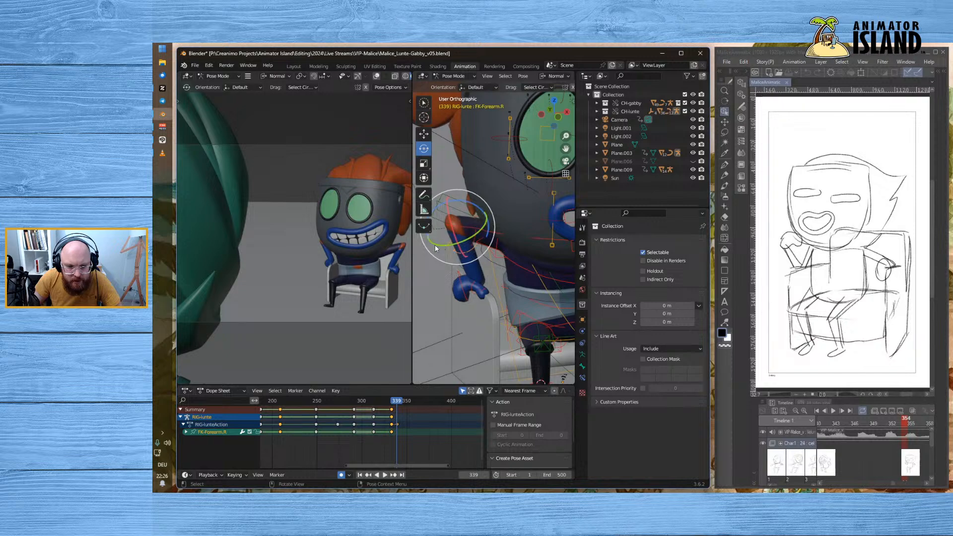
{"action": "left_click_drag", "start_coordinate": [467, 202], "coordinate": [464, 201]}
- Compare the right arm with frame 333 and refine the FK-Forearm.R rotation at frame 339
{"action": "key", "text": "space"}
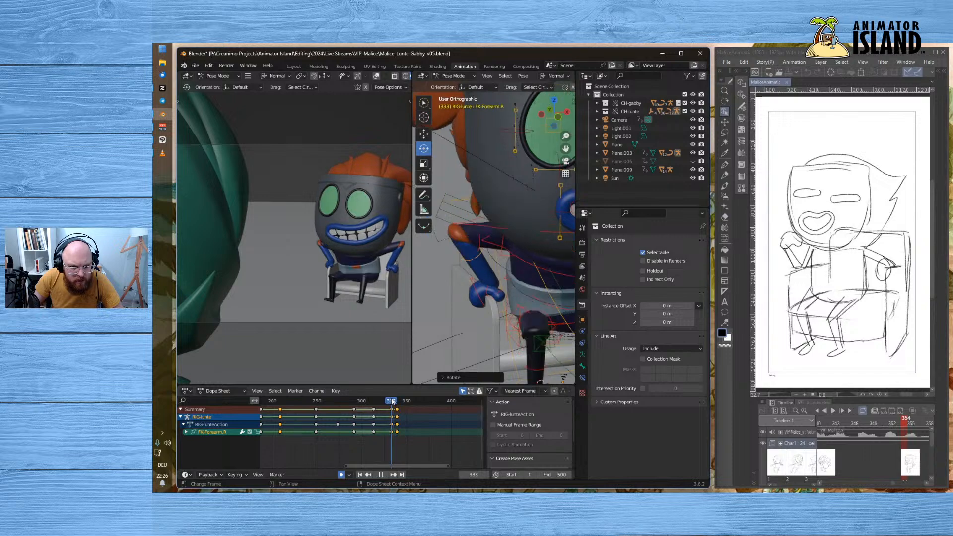
{"action": "left_click_drag", "start_coordinate": [399, 400], "coordinate": [397, 400]}
{"action": "key", "text": "space"}
{"action": "middle_click_drag", "start_coordinate": [444, 298], "coordinate": [524, 328]}
{"action": "scroll", "coordinate": [466, 303], "scroll_direction": "down", "scroll_amount": 2}
{"action": "scroll", "coordinate": [462, 301], "scroll_direction": "up", "scroll_amount": 3}
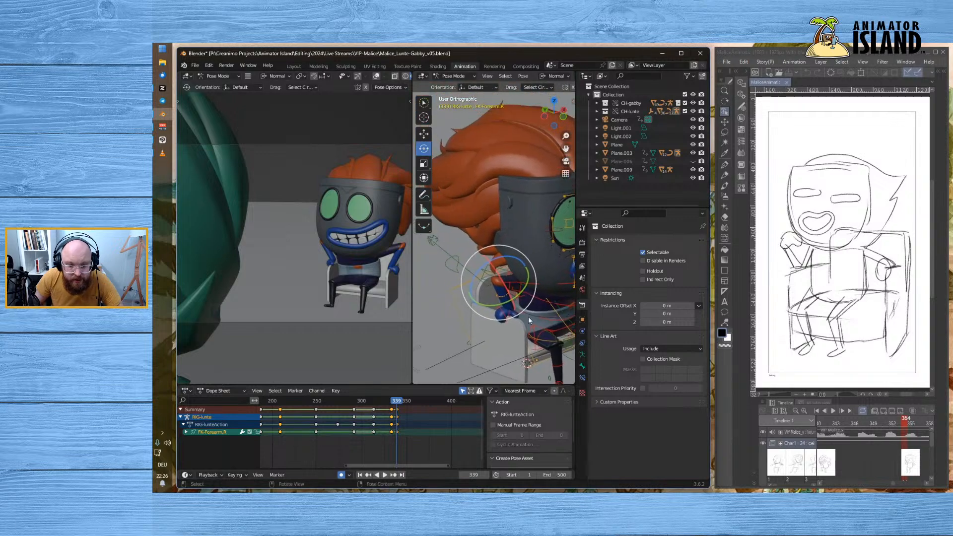
{"action": "left_click_drag", "start_coordinate": [494, 305], "coordinate": [488, 306]}
- At frame 340, reselect the FK-Forearm.R control and rotate it to place the hand on the armrest
{"action": "left_click_drag", "start_coordinate": [399, 401], "coordinate": [400, 402]}
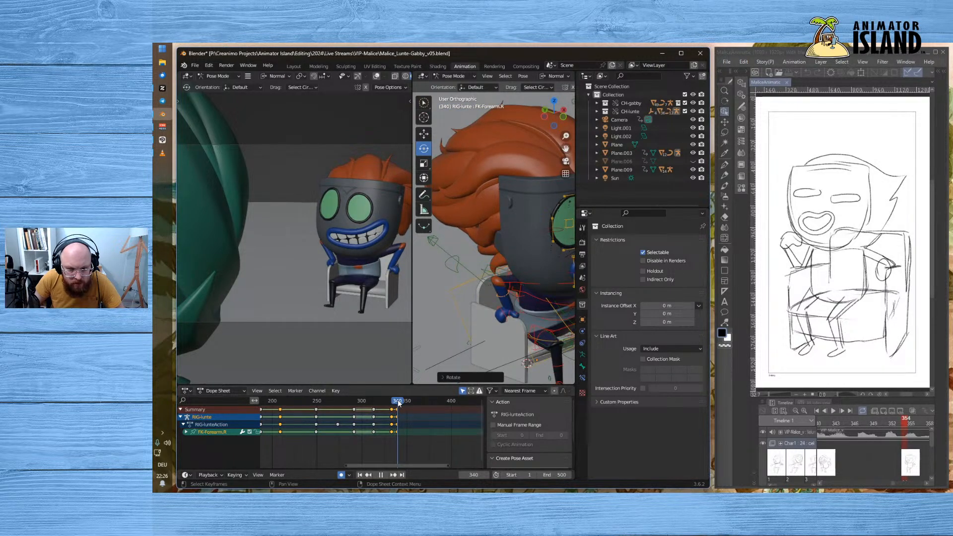
{"action": "middle_click_drag", "start_coordinate": [434, 344], "coordinate": [460, 352]}
{"action": "left_click", "coordinate": [462, 323]}
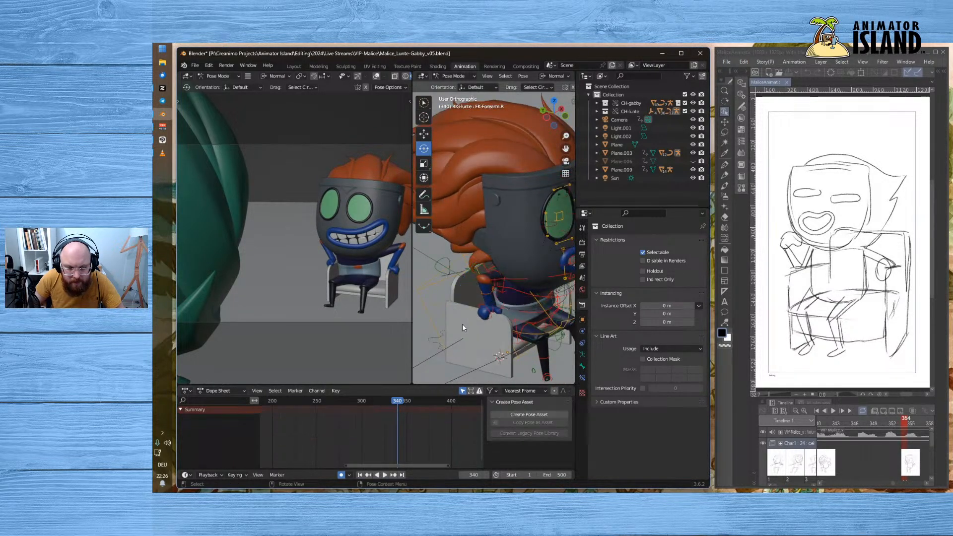
{"action": "left_click", "coordinate": [495, 283]}
{"action": "left_click_drag", "start_coordinate": [501, 286], "coordinate": [505, 290]}
{"action": "left_click", "coordinate": [499, 324]}
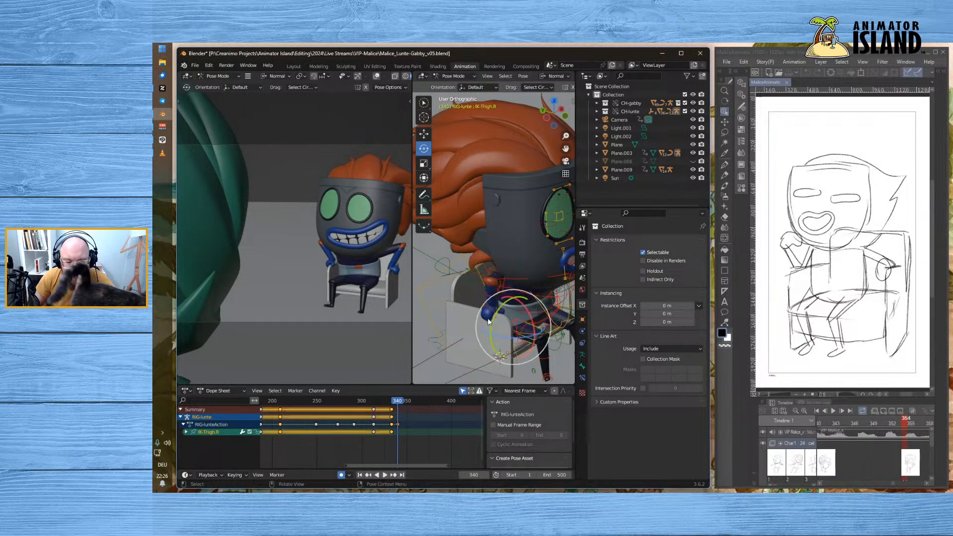
{"action": "left_click", "coordinate": [487, 292]}
{"action": "left_click_drag", "start_coordinate": [504, 277], "coordinate": [505, 275]}
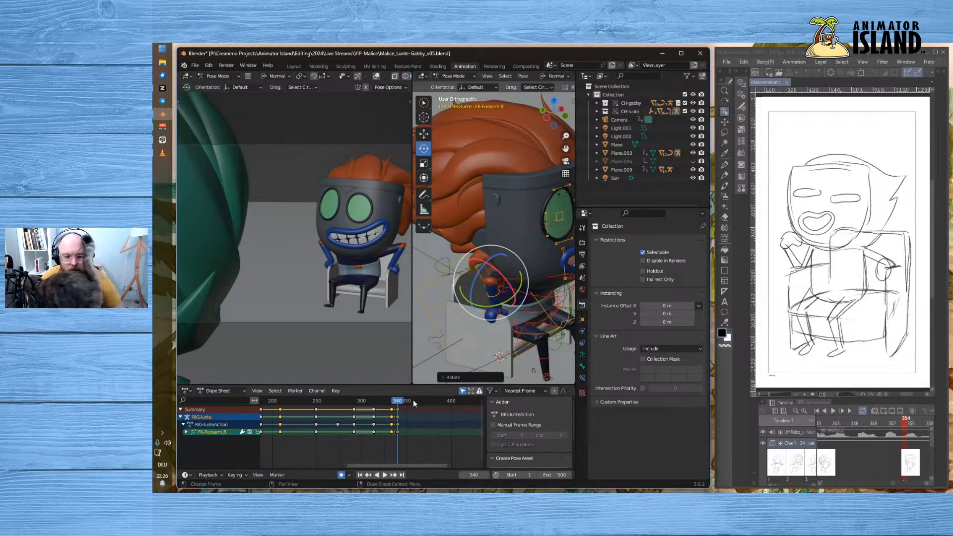
- Move the FK-Forearm.R keyframe from frame 340 to frame 339
{"action": "scroll", "coordinate": [410, 433], "scroll_direction": "up", "scroll_amount": 5}
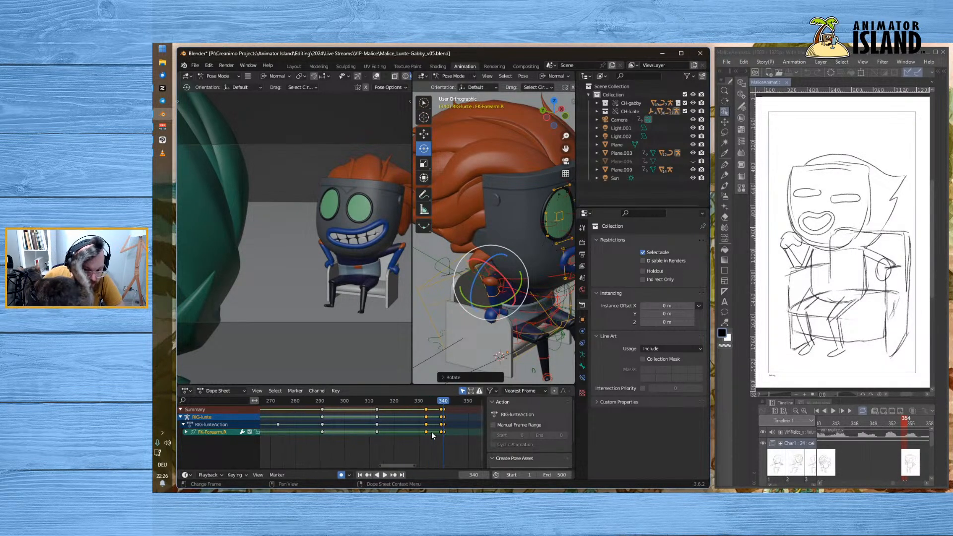
{"action": "key", "text": "shift+d"}
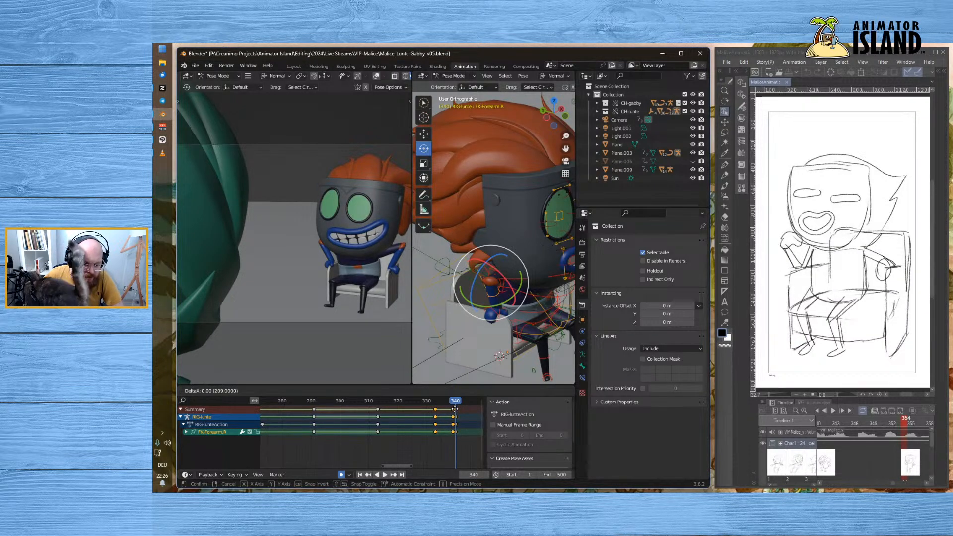
{"action": "left_click", "coordinate": [455, 409]}
{"action": "left_click_drag", "start_coordinate": [456, 410], "coordinate": [452, 411]}
{"action": "left_click", "coordinate": [461, 417]}
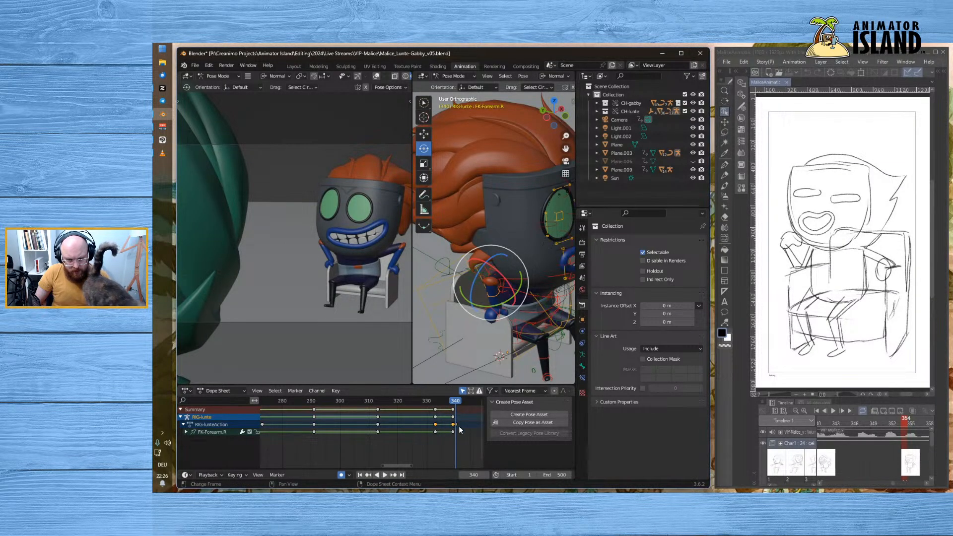
- Show all channels in the dope sheet and move the remaining keyframes from frame 340 to frame 339
{"action": "left_click", "coordinate": [439, 401]}
{"action": "left_click", "coordinate": [452, 402]}
{"action": "left_click", "coordinate": [456, 403]}
{"action": "left_click_drag", "start_coordinate": [457, 403], "coordinate": [456, 404]}
{"action": "left_click", "coordinate": [462, 391]}
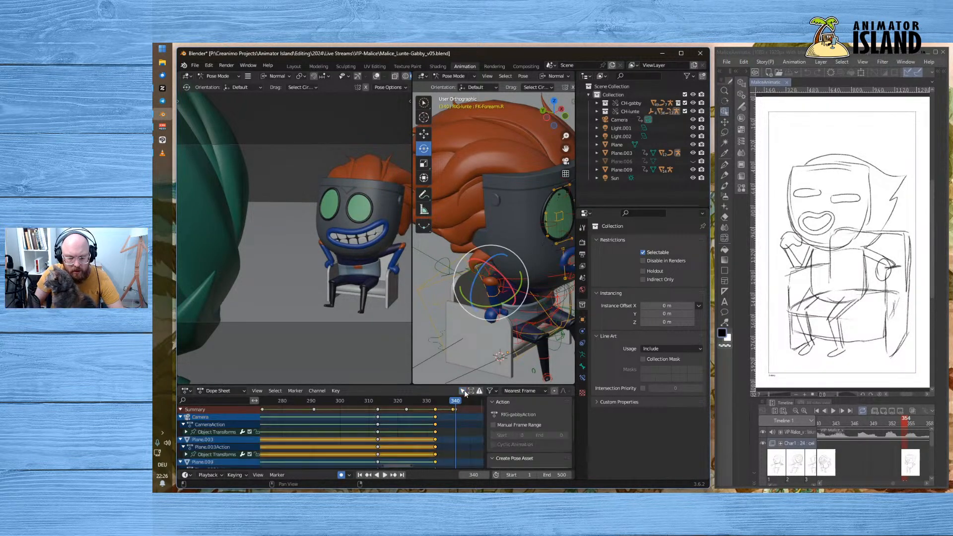
{"action": "left_click", "coordinate": [464, 414]}
{"action": "left_click_drag", "start_coordinate": [457, 409], "coordinate": [452, 401]}
{"action": "left_click", "coordinate": [451, 400]}
- Select the FK-W-Hand.R control at frame 339 and freely rotate the right hand to rest on the armrest
{"action": "left_click", "coordinate": [499, 318]}
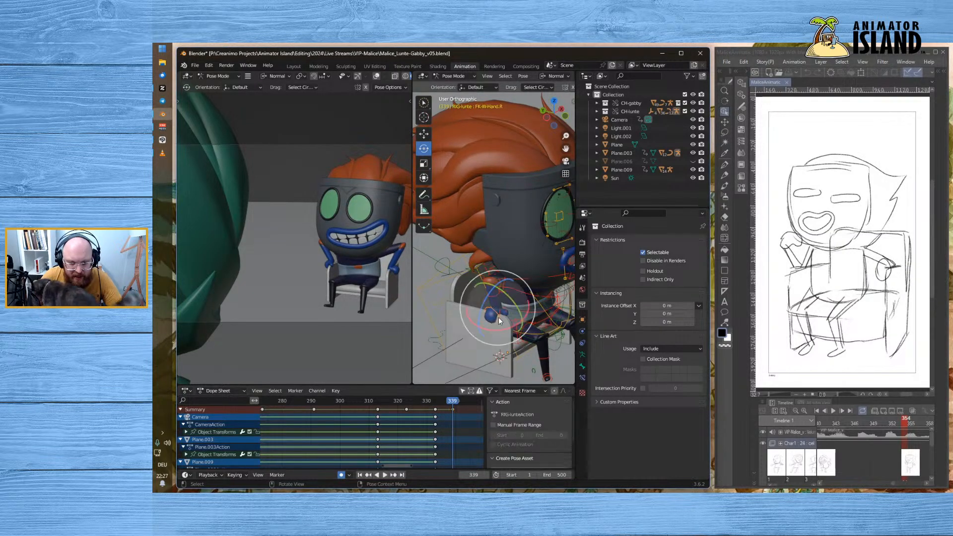
{"action": "left_click_drag", "start_coordinate": [509, 327], "coordinate": [484, 328]}
{"action": "left_click", "coordinate": [447, 401]}
{"action": "key", "text": "space"}
{"action": "key", "text": "space"}
{"action": "key", "text": "r"}
{"action": "key", "text": "r"}
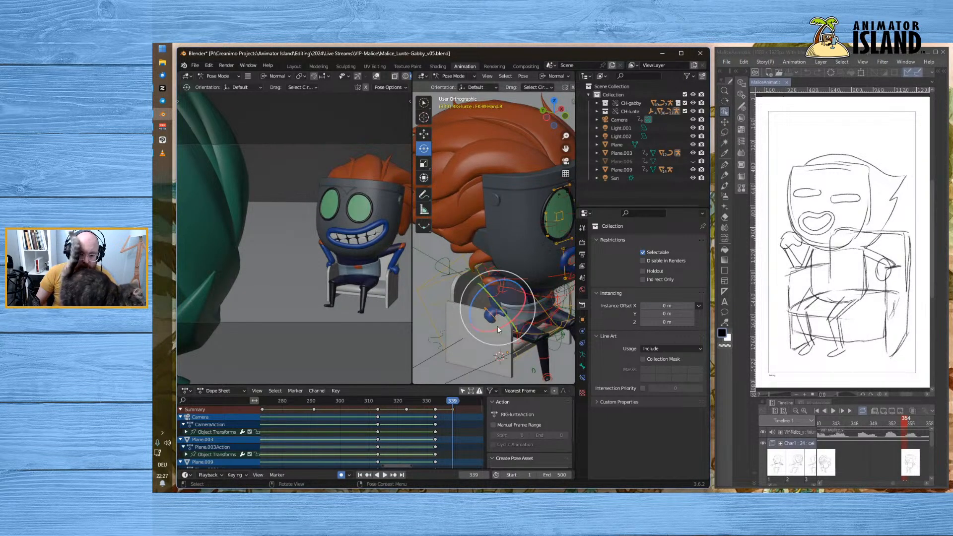
{"action": "left_click", "coordinate": [489, 300]}
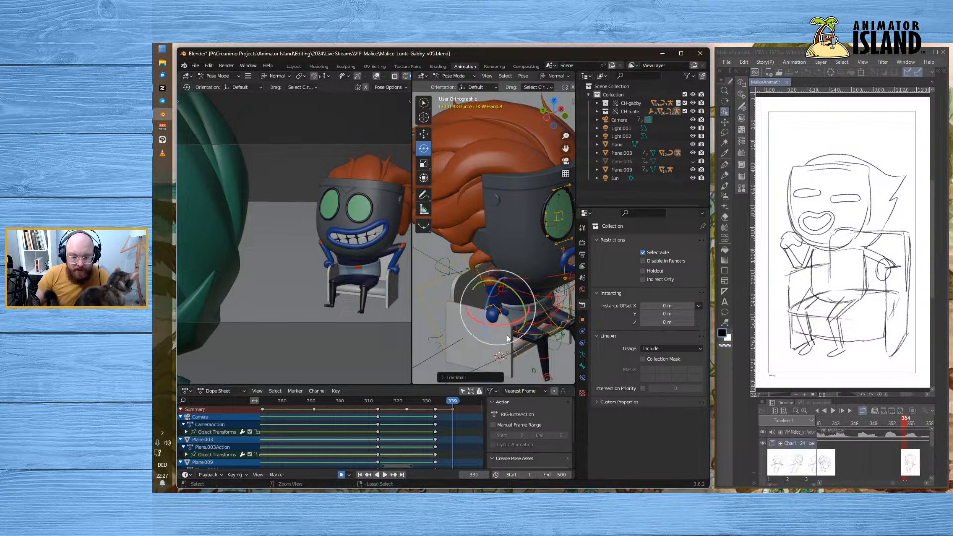
{"action": "middle_click_drag", "start_coordinate": [486, 297], "coordinate": [490, 307]}
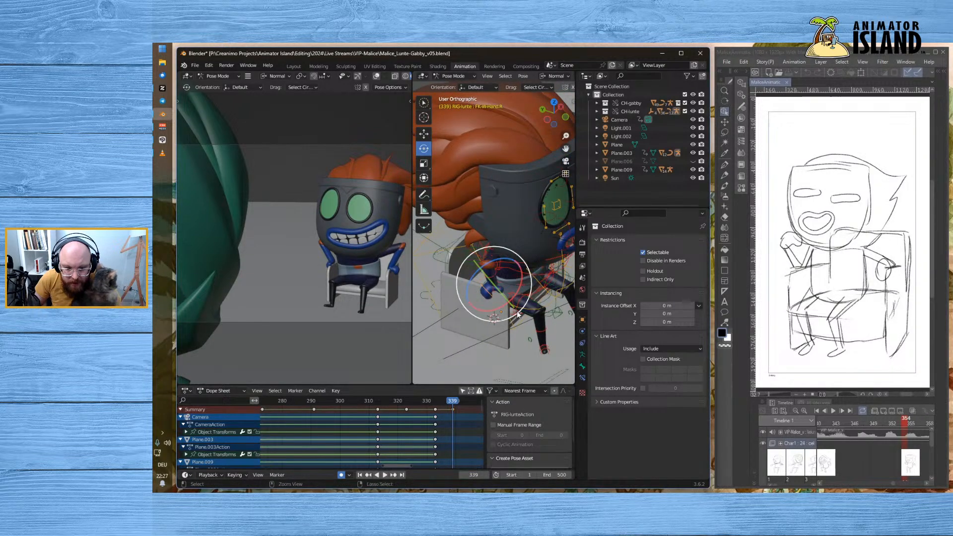
- Reselect the FK-W-Hand.R control at frame 339 and adjust the right hand's rotation against the armrest
{"action": "left_click", "coordinate": [514, 329]}
{"action": "left_click_drag", "start_coordinate": [452, 400], "coordinate": [453, 403]}
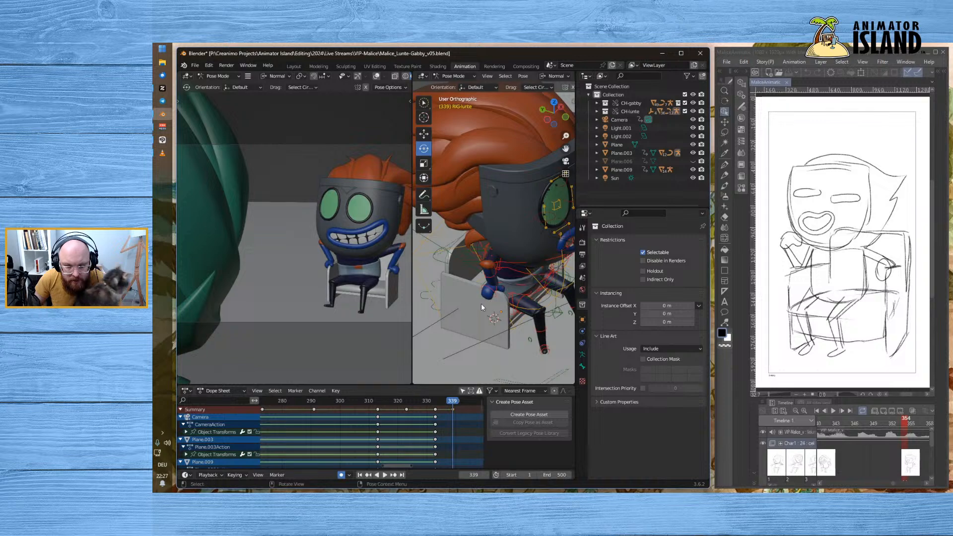
{"action": "left_click", "coordinate": [497, 296]}
{"action": "left_click_drag", "start_coordinate": [510, 309], "coordinate": [502, 309]}
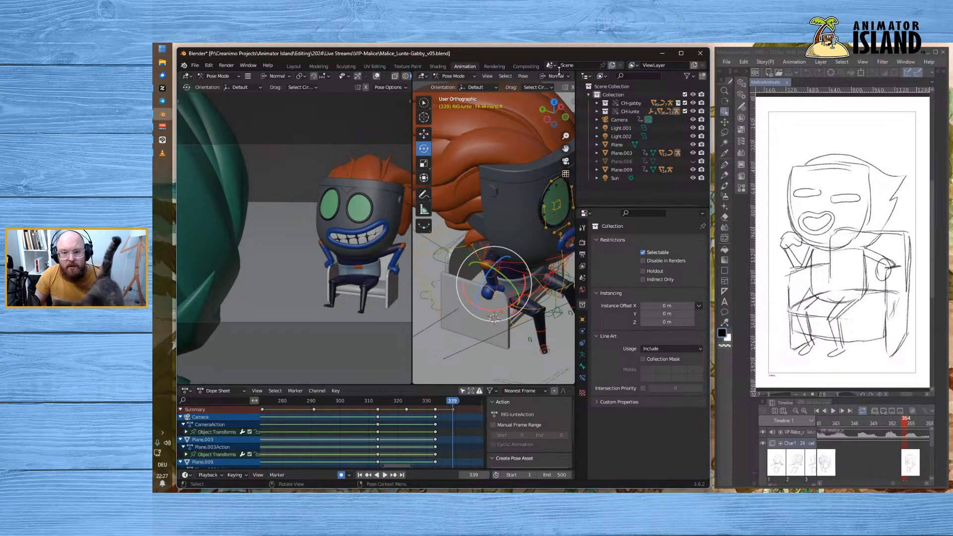
- Set the transform orientation to Local and refine the FK-W-Hand.R rotation along its own axes at frame 339
{"action": "left_click", "coordinate": [561, 77]}
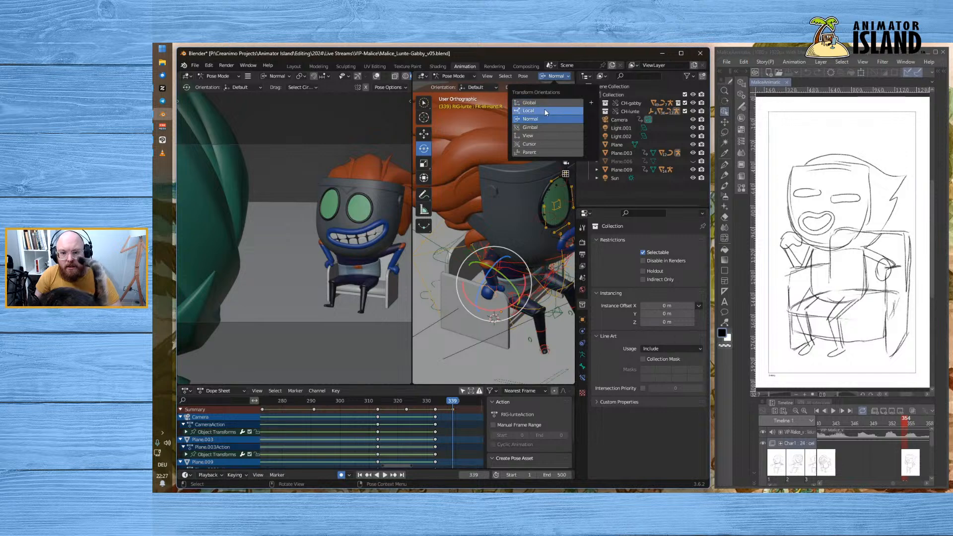
{"action": "left_click", "coordinate": [530, 110]}
{"action": "middle_click_drag", "start_coordinate": [527, 283], "coordinate": [514, 299]}
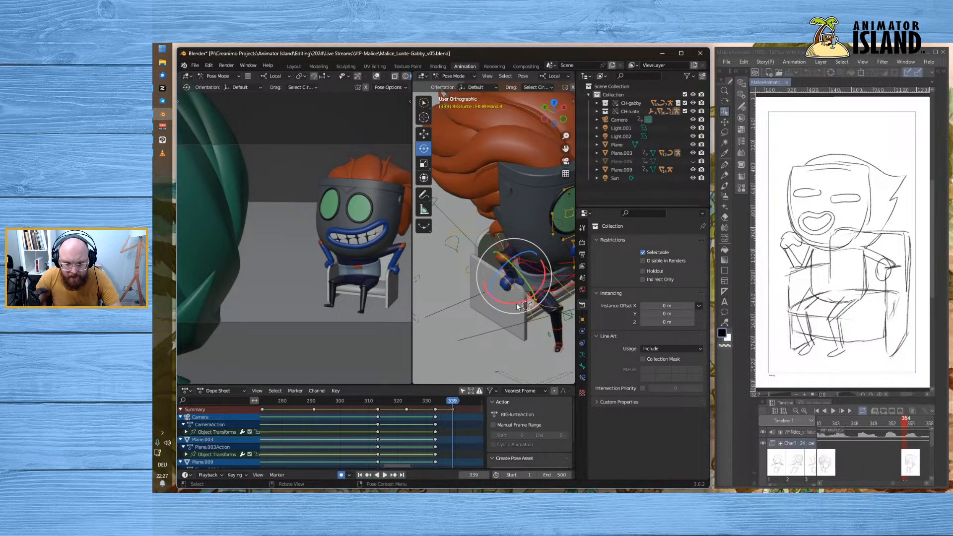
{"action": "left_click_drag", "start_coordinate": [512, 303], "coordinate": [511, 303]}
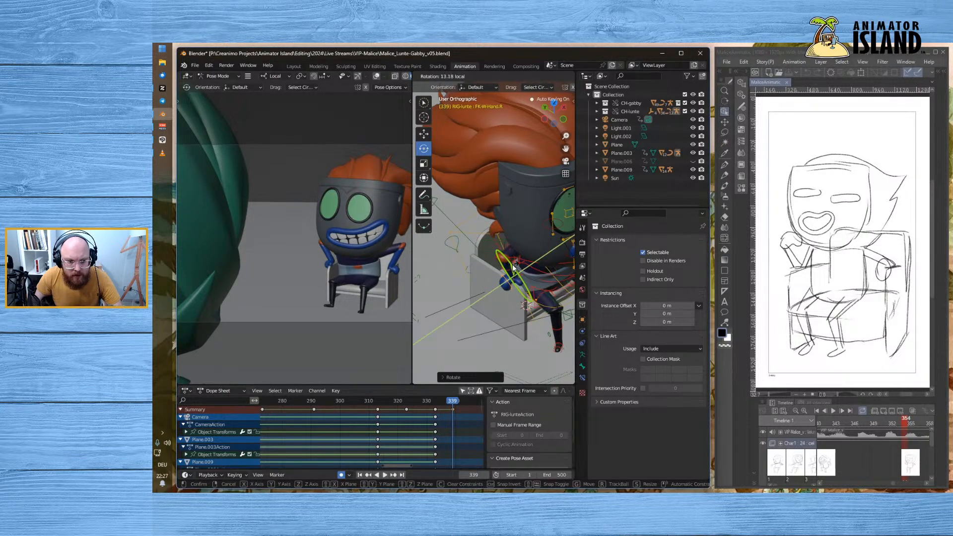
{"action": "left_click_drag", "start_coordinate": [513, 268], "coordinate": [512, 276]}
{"action": "left_click_drag", "start_coordinate": [445, 400], "coordinate": [453, 401]}
{"action": "left_click_drag", "start_coordinate": [498, 303], "coordinate": [513, 305]}
{"action": "left_click_drag", "start_coordinate": [526, 285], "coordinate": [515, 288]}
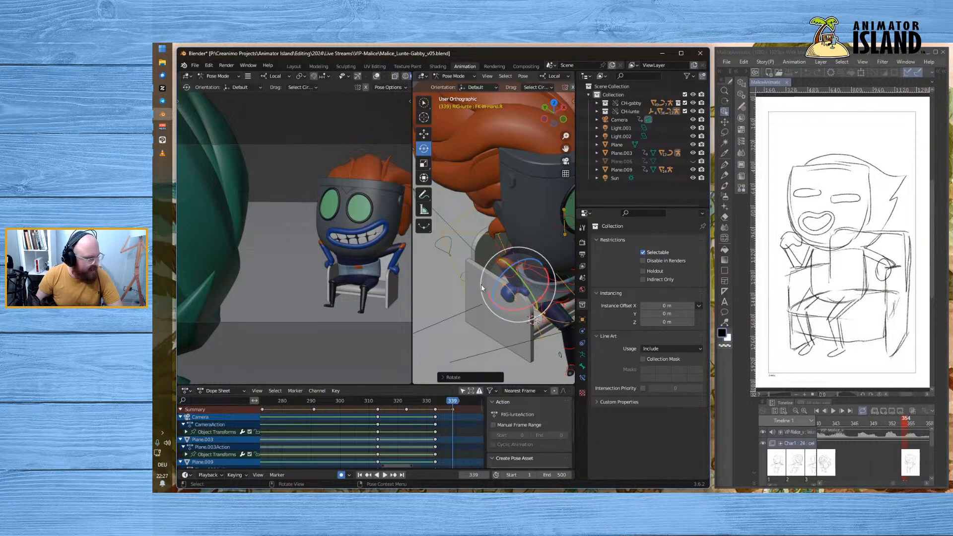
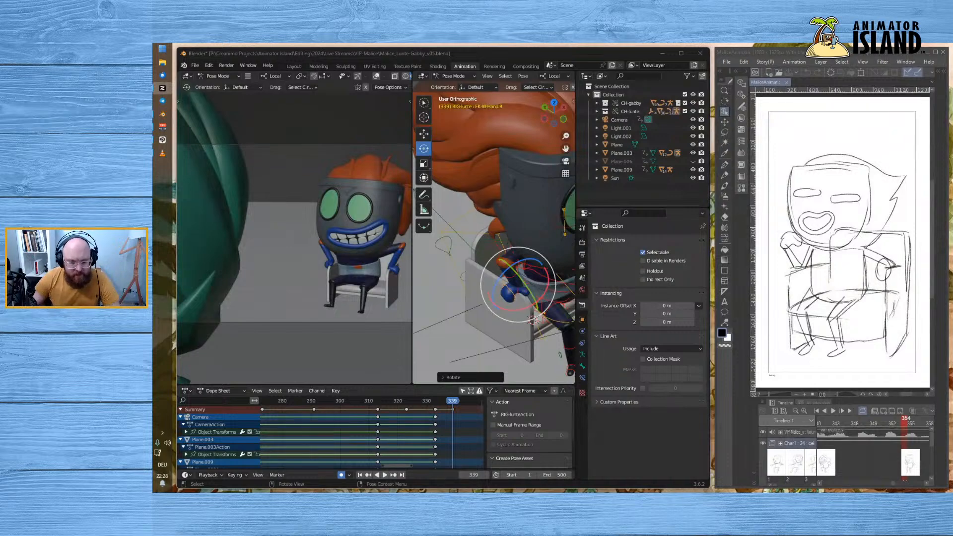
- Play the animation from frames 305, 322 and about 320 to review the cut and the transition into the new seated pose
{"action": "left_click_drag", "start_coordinate": [453, 401], "coordinate": [354, 401]}
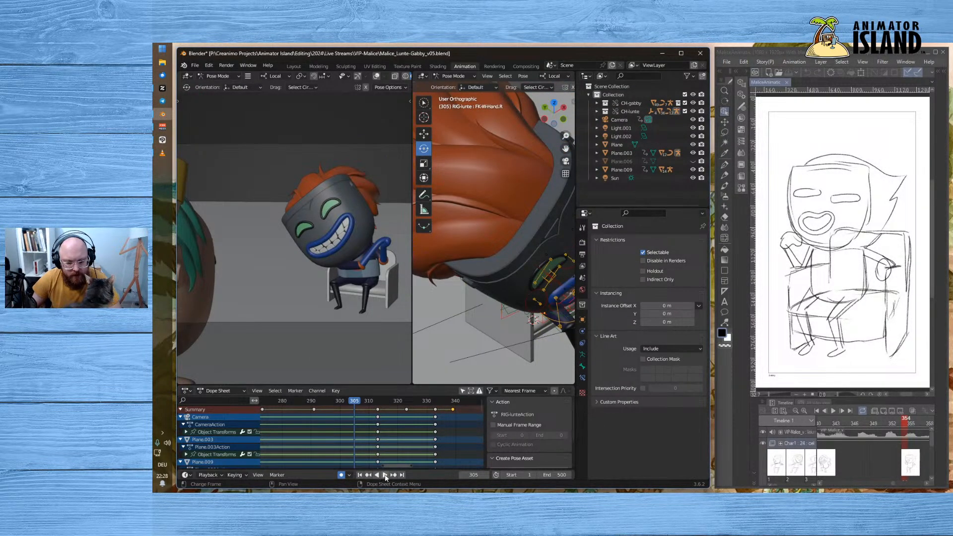
{"action": "left_click", "coordinate": [386, 475]}
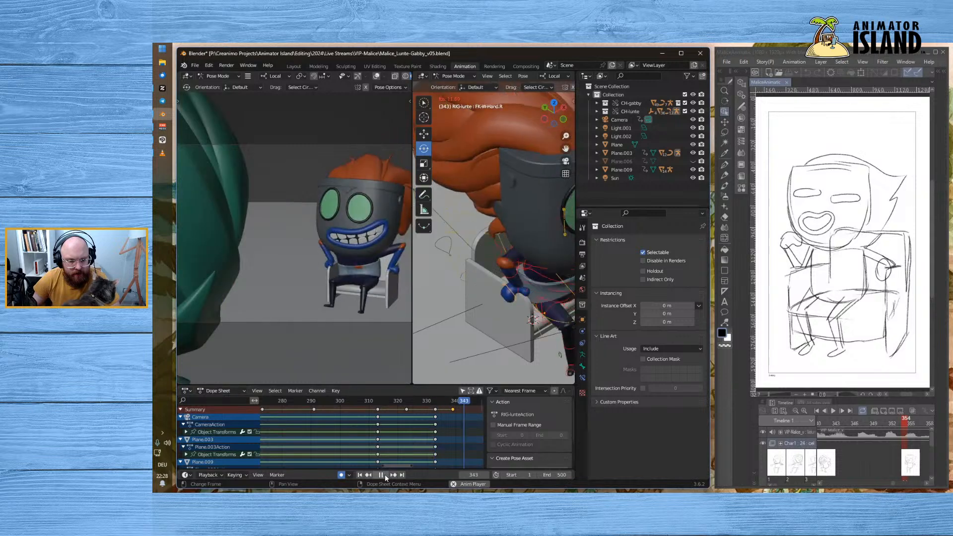
{"action": "left_click", "coordinate": [386, 475]}
{"action": "left_click", "coordinate": [404, 401]}
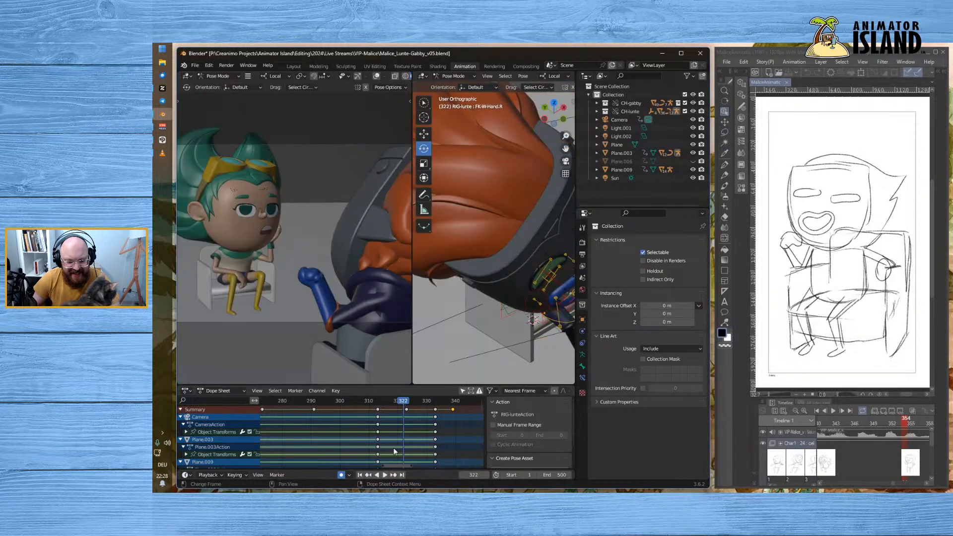
{"action": "left_click", "coordinate": [386, 474]}
{"action": "left_click", "coordinate": [386, 475]}
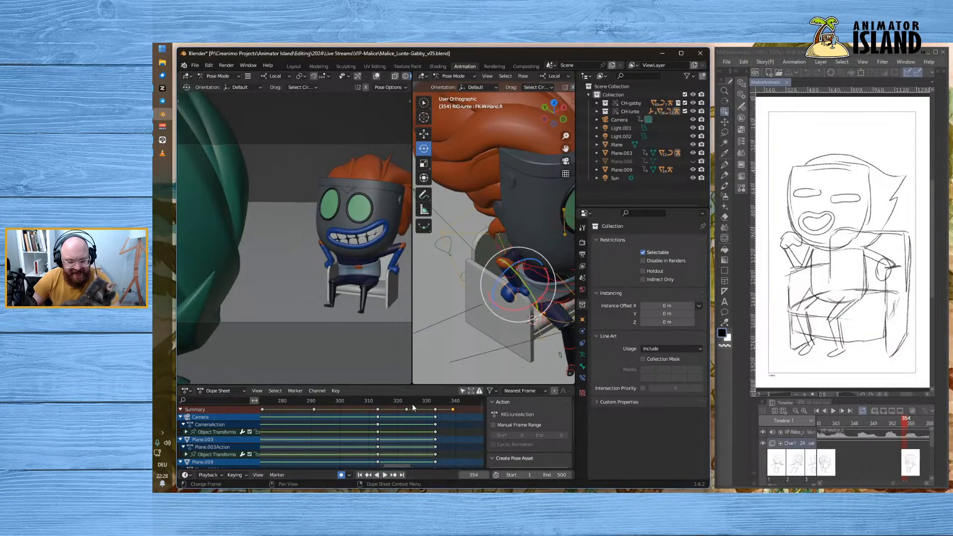
{"action": "left_click", "coordinate": [396, 403]}
{"action": "left_click", "coordinate": [386, 475]}
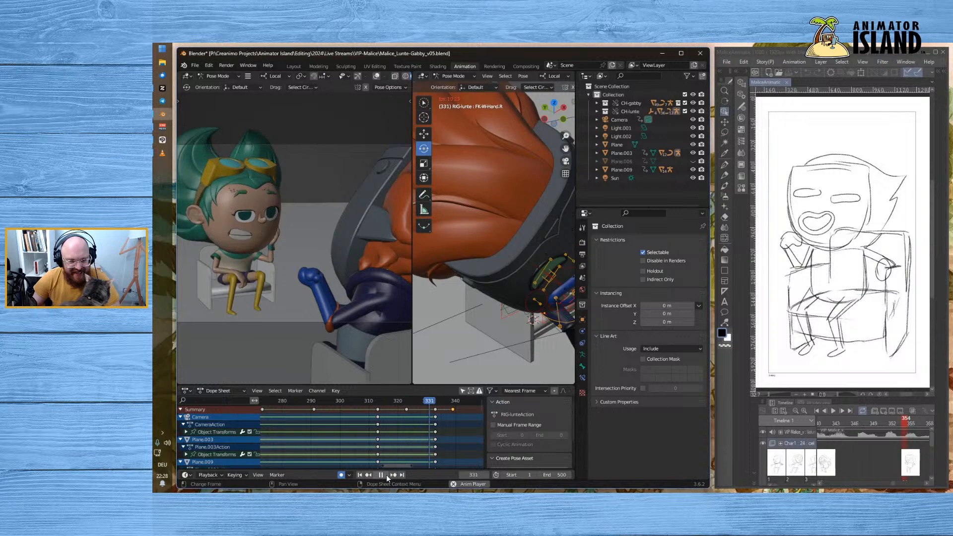
{"action": "left_click", "coordinate": [386, 474]}
- At frame 339, select the FK-Upperarm.L control and rotate the left upper arm to bring the hand closer to the armrest
{"action": "left_click", "coordinate": [452, 400]}
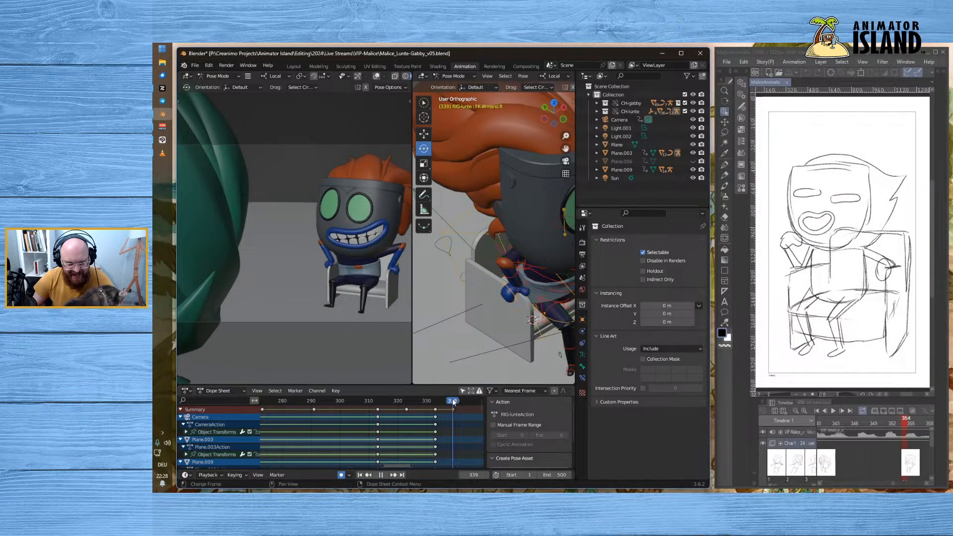
{"action": "middle_click_drag", "start_coordinate": [517, 333], "coordinate": [567, 337], "text": "shift"}
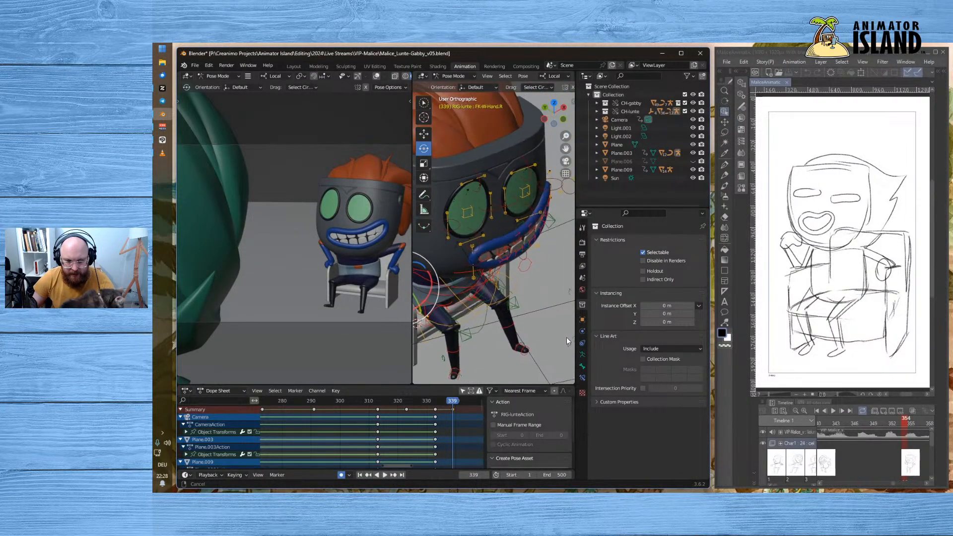
{"action": "middle_click_drag", "start_coordinate": [546, 288], "coordinate": [477, 264]}
{"action": "middle_click_drag", "start_coordinate": [477, 265], "coordinate": [522, 311], "text": "shift"}
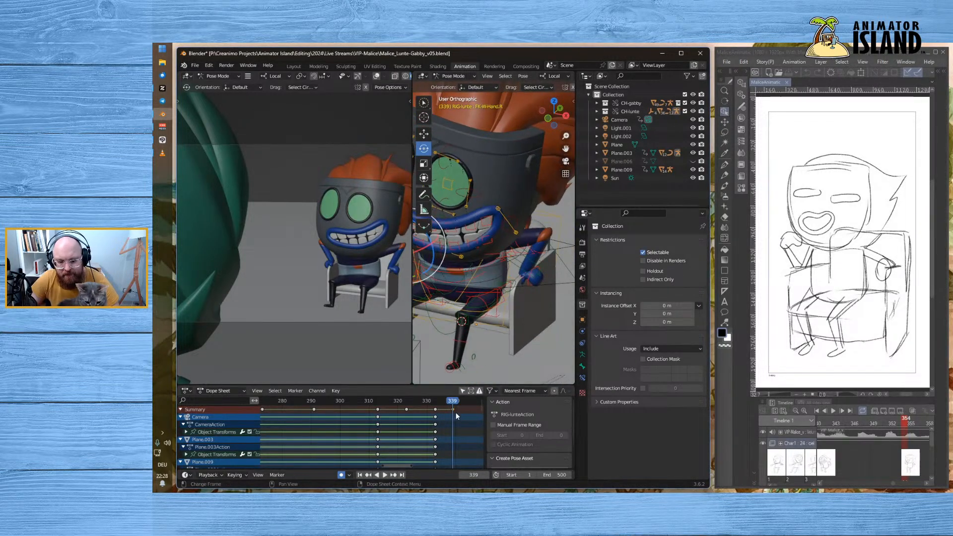
{"action": "left_click_drag", "start_coordinate": [453, 401], "coordinate": [455, 403]}
{"action": "left_click", "coordinate": [519, 242]}
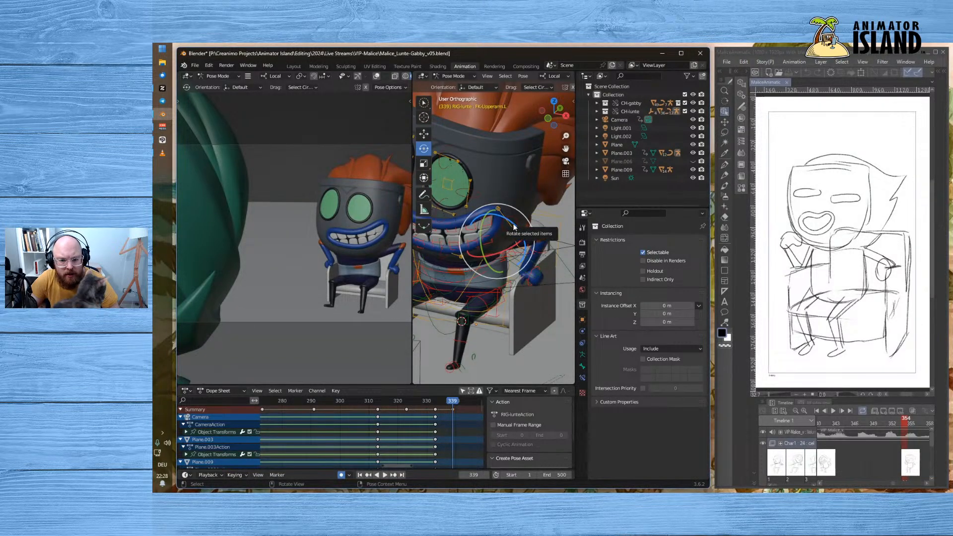
{"action": "left_click_drag", "start_coordinate": [520, 243], "coordinate": [513, 222]}
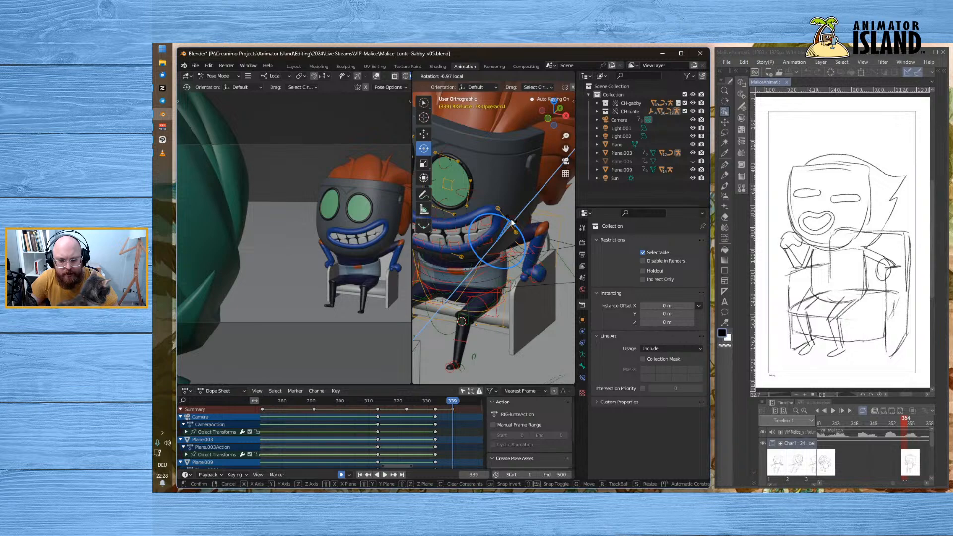
{"action": "left_click_drag", "start_coordinate": [512, 222], "coordinate": [512, 222]}
{"action": "left_click_drag", "start_coordinate": [510, 246], "coordinate": [508, 250]}
- Select the FK-W-Hand.L control at frame 339, then move and rotate the left hand toward the armrest
{"action": "scroll", "coordinate": [522, 297], "scroll_direction": "up", "scroll_amount": 4}
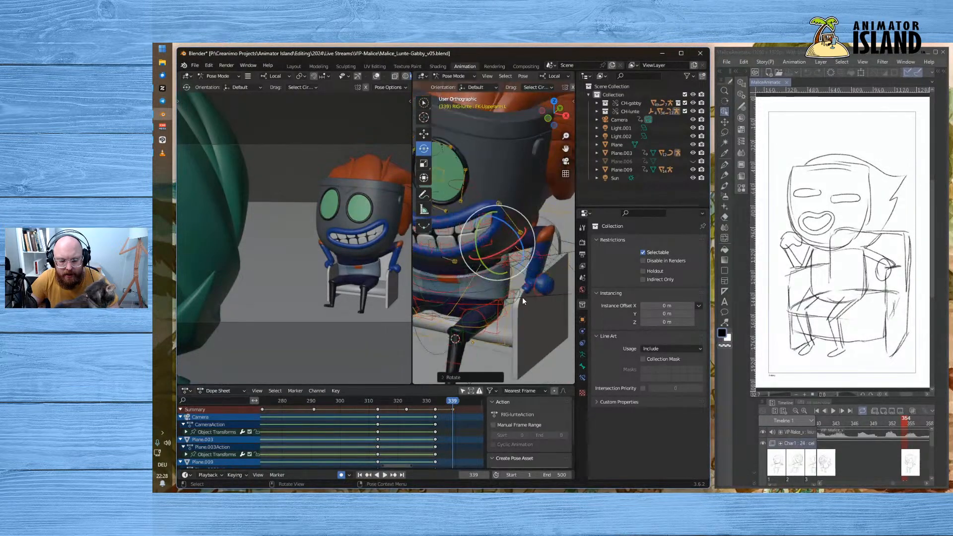
{"action": "scroll", "coordinate": [537, 340], "scroll_direction": "down", "scroll_amount": 1}
{"action": "left_click", "coordinate": [554, 321]}
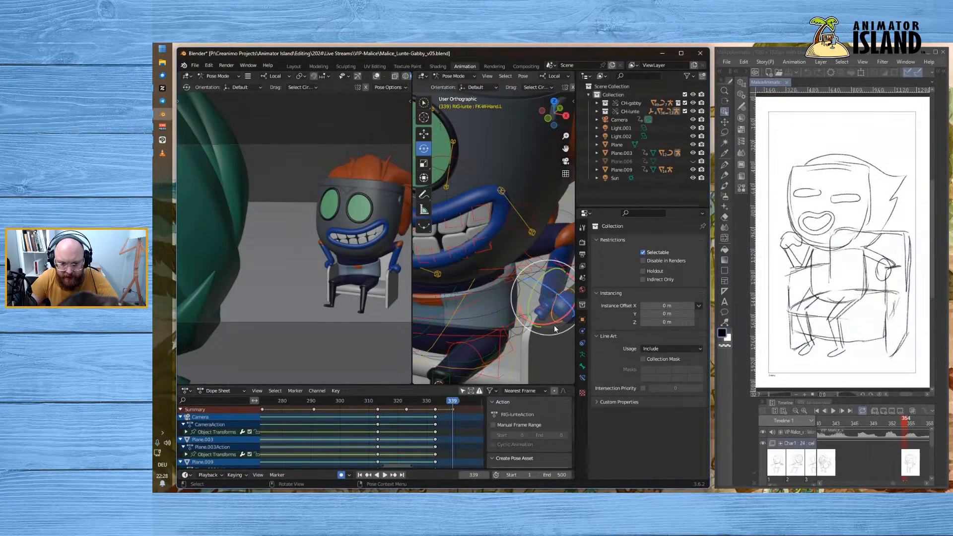
{"action": "key", "text": "g"}
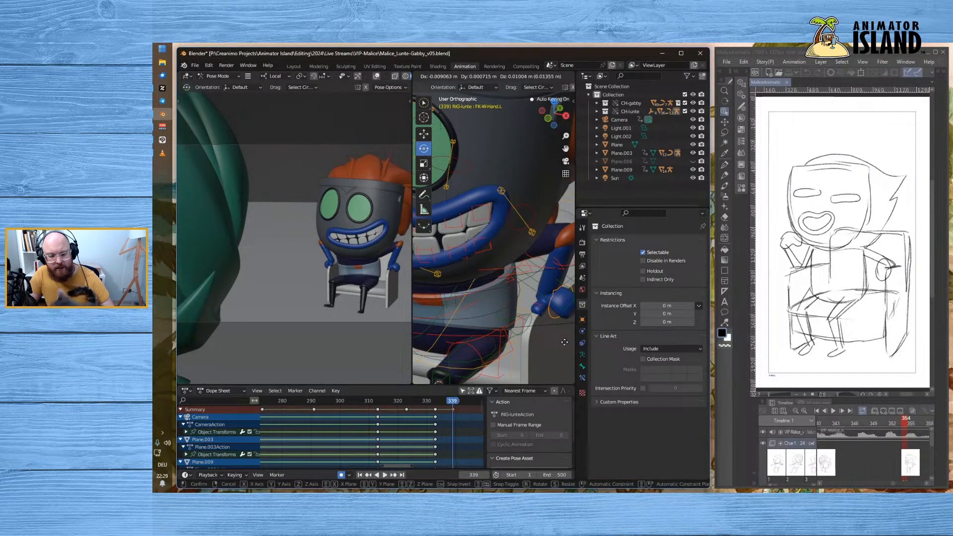
{"action": "left_click", "coordinate": [552, 275]}
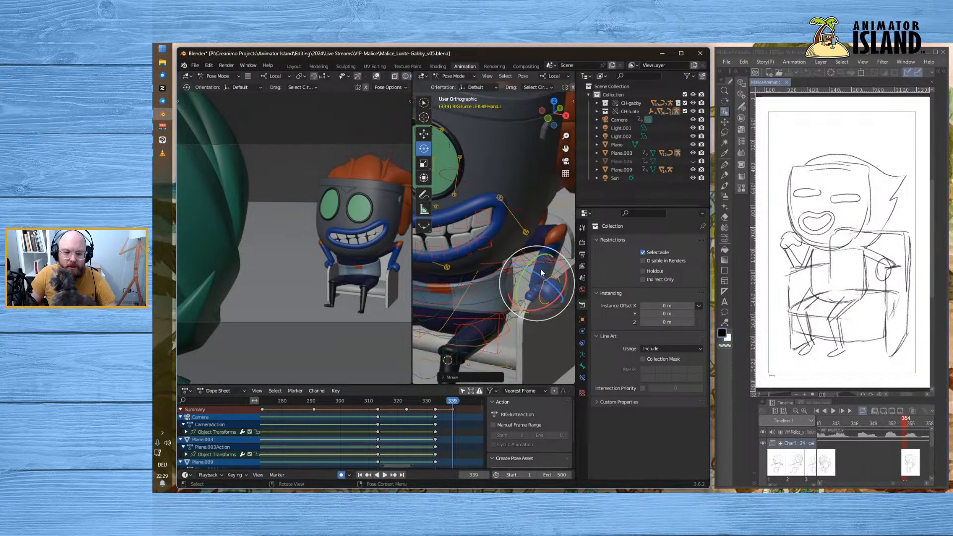
{"action": "left_click_drag", "start_coordinate": [538, 271], "coordinate": [523, 276]}
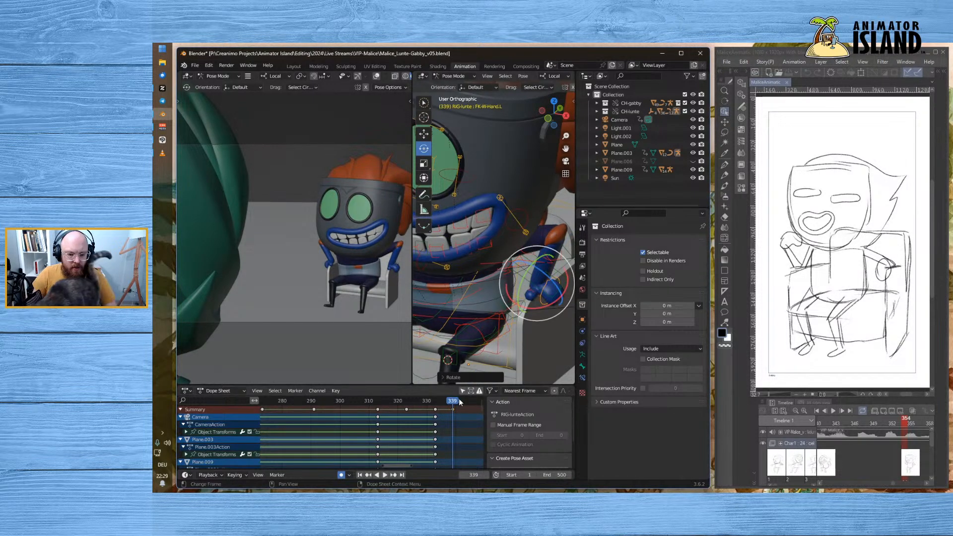
- At frame 340, select the FK-Forearm.L control and rotate the left forearm to set the hand on the armrest
{"action": "key", "text": "Right"}
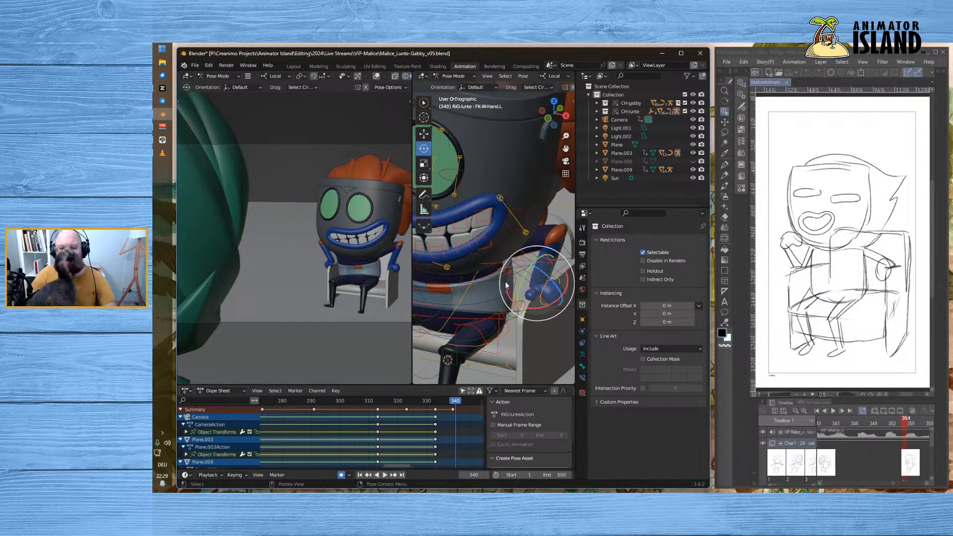
{"action": "scroll", "coordinate": [530, 281], "scroll_direction": "down", "scroll_amount": 1}
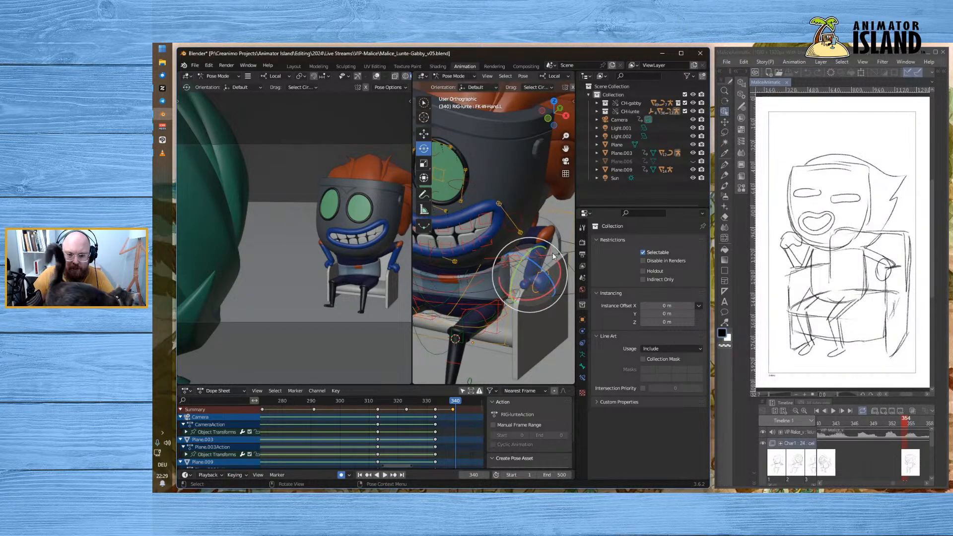
{"action": "left_click", "coordinate": [549, 254]}
{"action": "left_click_drag", "start_coordinate": [549, 254], "coordinate": [538, 279]}
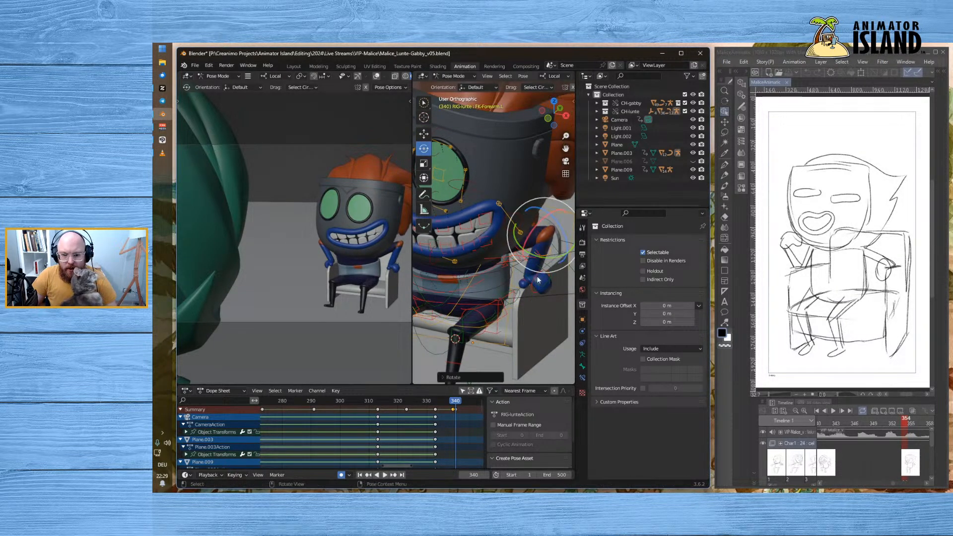
{"action": "key", "text": "r"}
{"action": "key", "text": "r"}
{"action": "left_click", "coordinate": [530, 232]}
- Move the left forearm keyframe from frame 340 to frame 339 and compare the pose with frame 338
{"action": "left_click", "coordinate": [463, 417]}
{"action": "left_click_drag", "start_coordinate": [457, 409], "coordinate": [451, 400]}
{"action": "left_click", "coordinate": [453, 402]}
{"action": "left_click", "coordinate": [450, 401]}
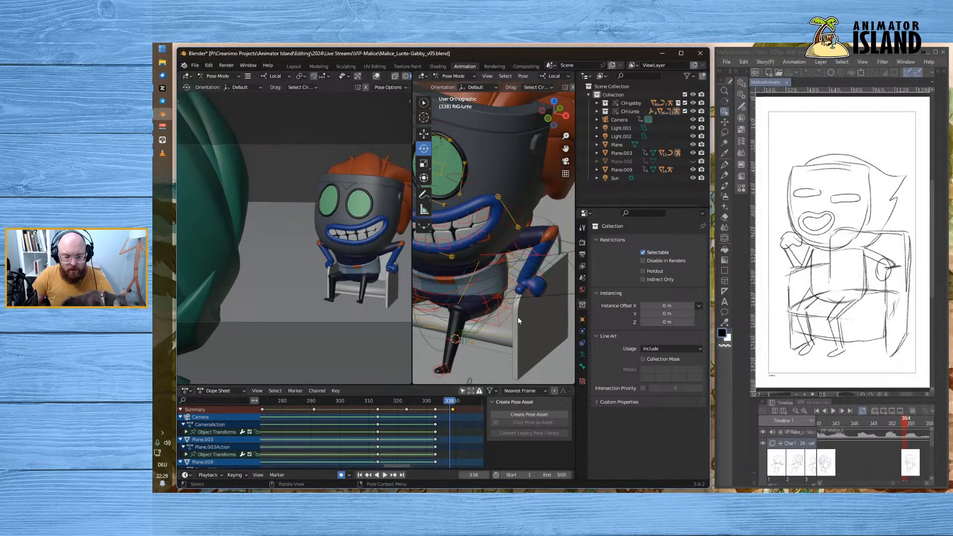
{"action": "left_click", "coordinate": [453, 402]}
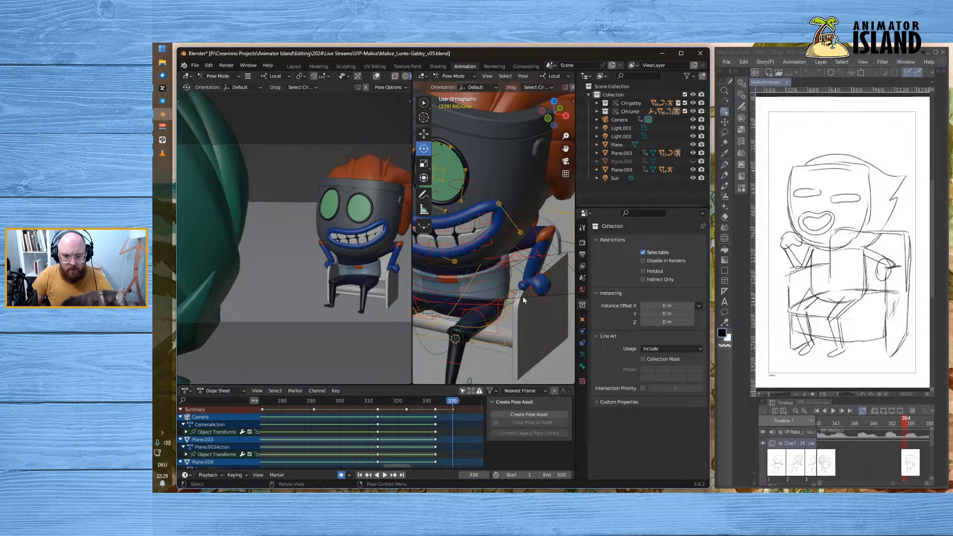
{"action": "key", "text": "Escape"}
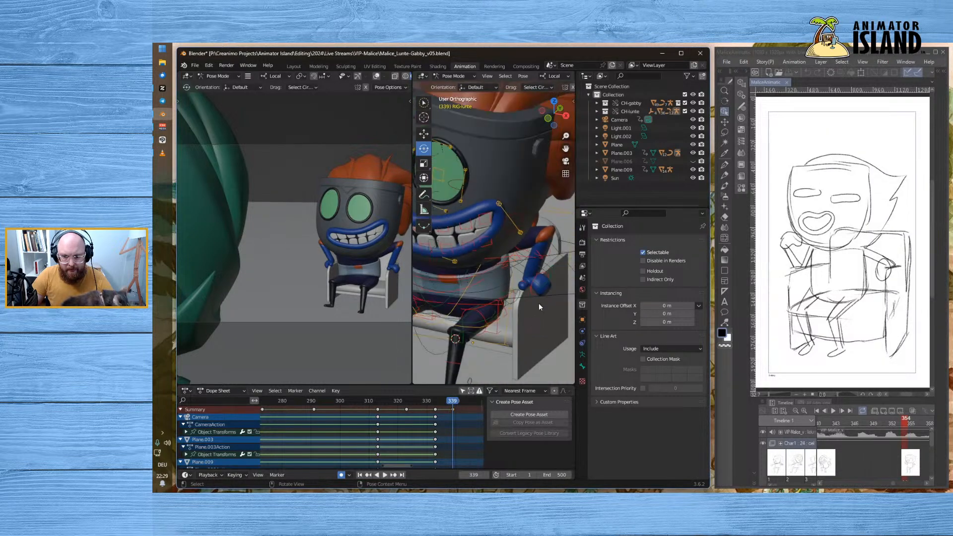
- Reselect the FK-Forearm.L control at frame 339 and fine-tune the left forearm's rotation
{"action": "left_click", "coordinate": [543, 258]}
{"action": "left_click_drag", "start_coordinate": [534, 231], "coordinate": [533, 230]}
{"action": "key", "text": "space"}
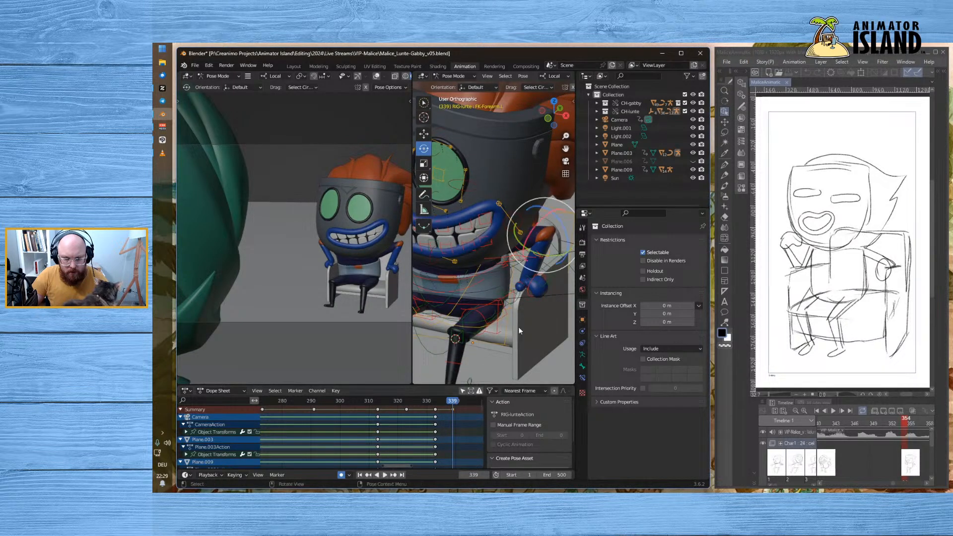
{"action": "key", "text": "Escape"}
- Select the FK-W-Hand.L control at frame 339 and rotate the left hand slightly on the armrest
{"action": "left_click", "coordinate": [545, 310]}
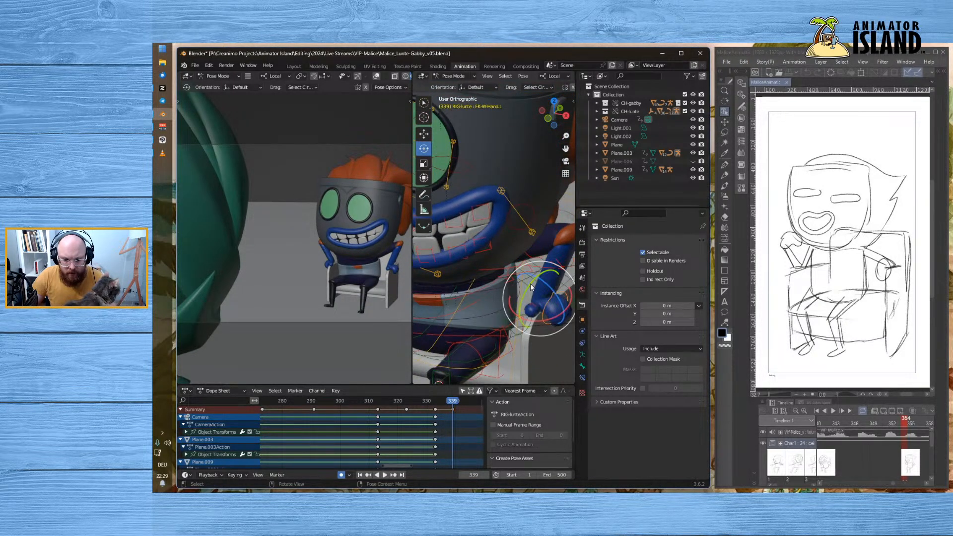
{"action": "key", "text": "r"}
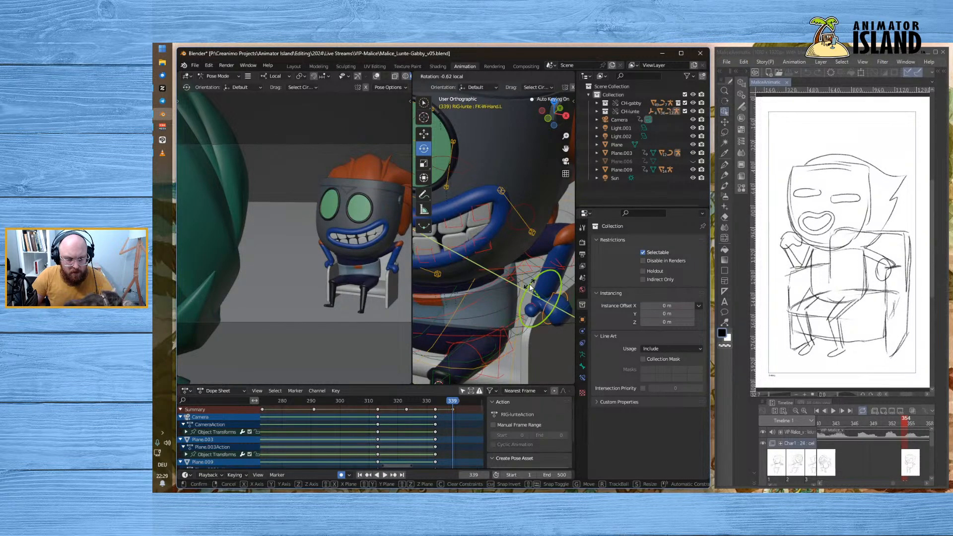
{"action": "left_click", "coordinate": [528, 285]}
- Play back the animation from about frame 306 to check the transition into the pose at frame 339
{"action": "left_click_drag", "start_coordinate": [453, 401], "coordinate": [459, 403]}
{"action": "left_click", "coordinate": [356, 416]}
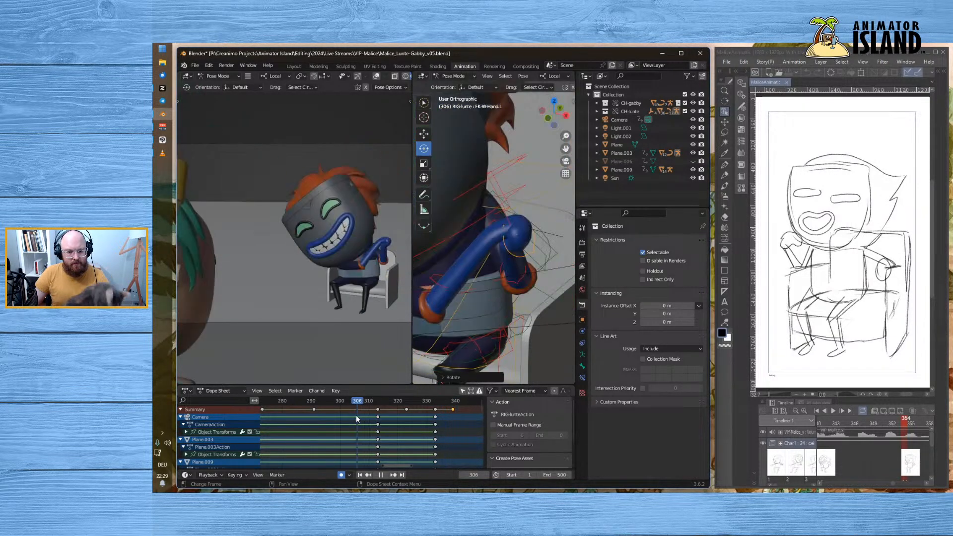
{"action": "left_click", "coordinate": [381, 476]}
{"action": "left_click", "coordinate": [384, 475]}
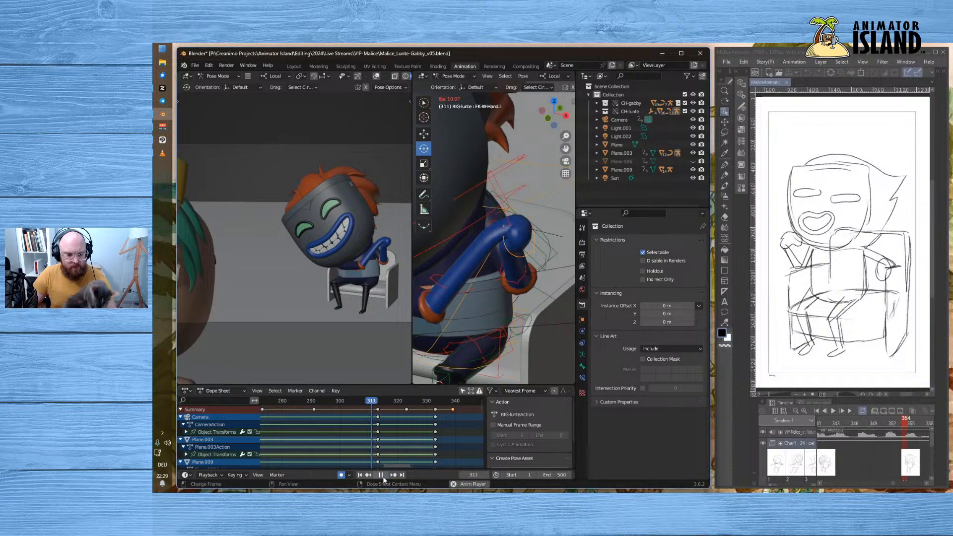
{"action": "left_click", "coordinate": [383, 475]}
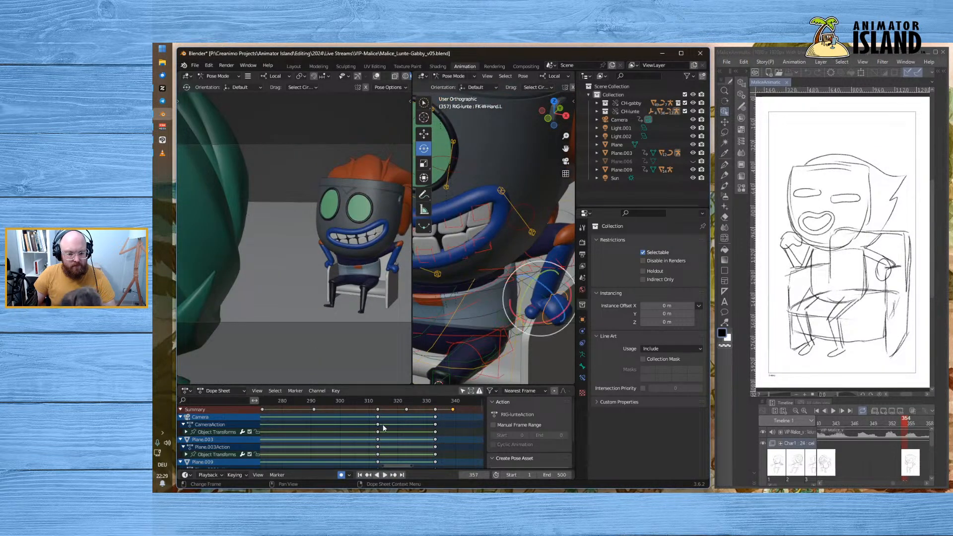
{"action": "left_click", "coordinate": [362, 403]}
{"action": "left_click", "coordinate": [387, 476]}
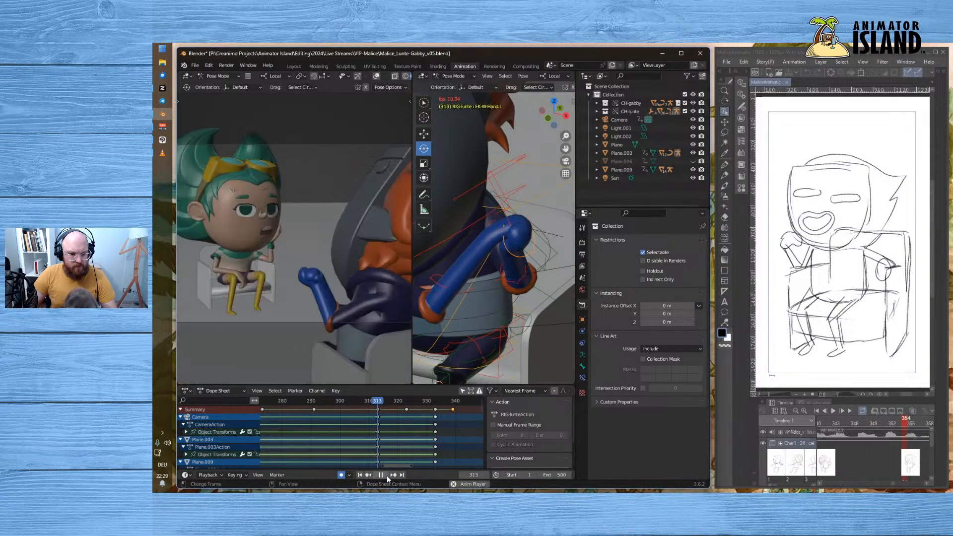
{"action": "left_click", "coordinate": [386, 476]}
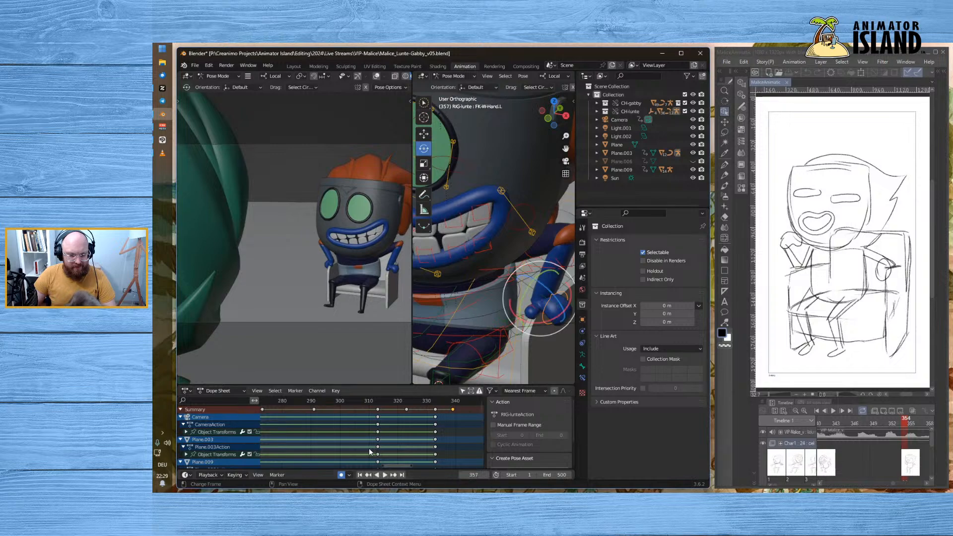
- At frame 313, select the FK-Head control of the seated masked character and rotate the head toward the other character
{"action": "mouse_move", "coordinate": [362, 400]}
{"action": "left_mouse_down"}
{"action": "mouse_move", "coordinate": [469, 400]}
{"action": "mouse_move", "coordinate": [337, 403]}
{"action": "mouse_move", "coordinate": [379, 409]}
{"action": "left_mouse_up"}
{"action": "middle_click_drag", "start_coordinate": [424, 323], "coordinate": [467, 268]}
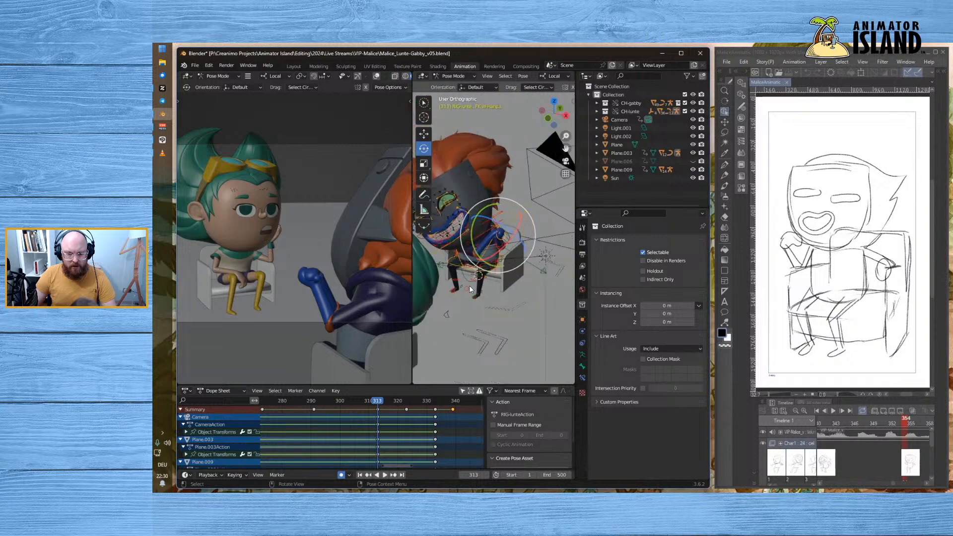
{"action": "left_click", "coordinate": [479, 189]}
{"action": "left_click", "coordinate": [492, 216]}
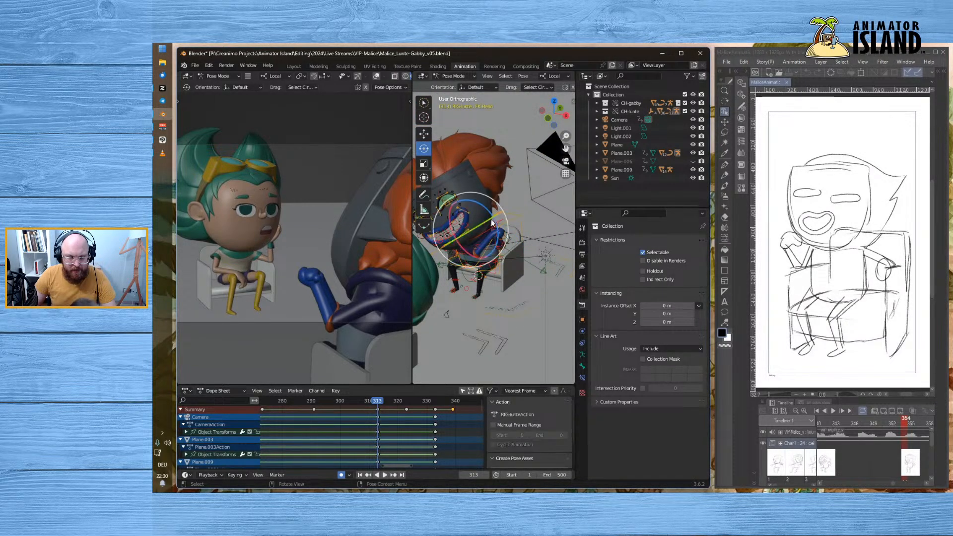
{"action": "left_click_drag", "start_coordinate": [480, 207], "coordinate": [488, 211]}
- Play back the frames around 313 to check the new head rotation
{"action": "left_click", "coordinate": [371, 400]}
{"action": "left_click_drag", "start_coordinate": [371, 400], "coordinate": [381, 403]}
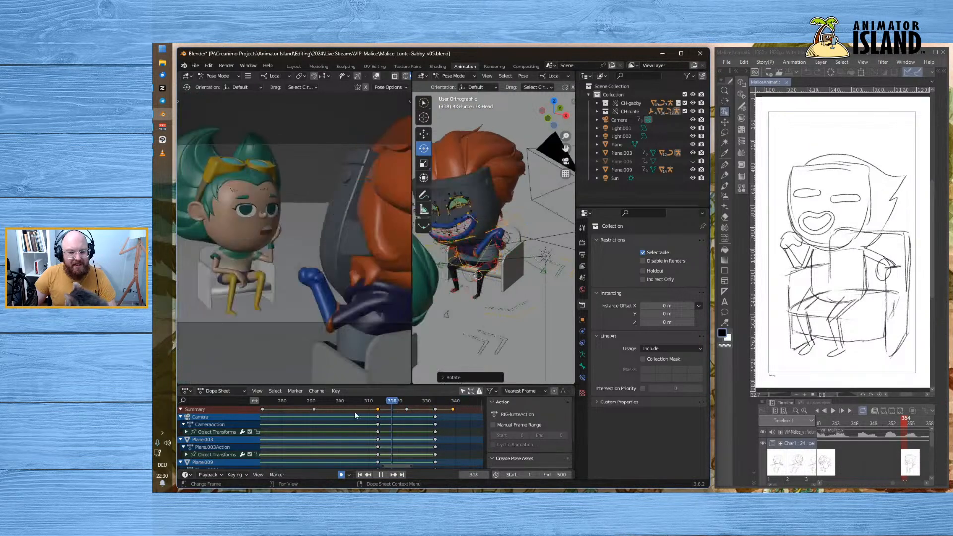
{"action": "key", "text": "space"}
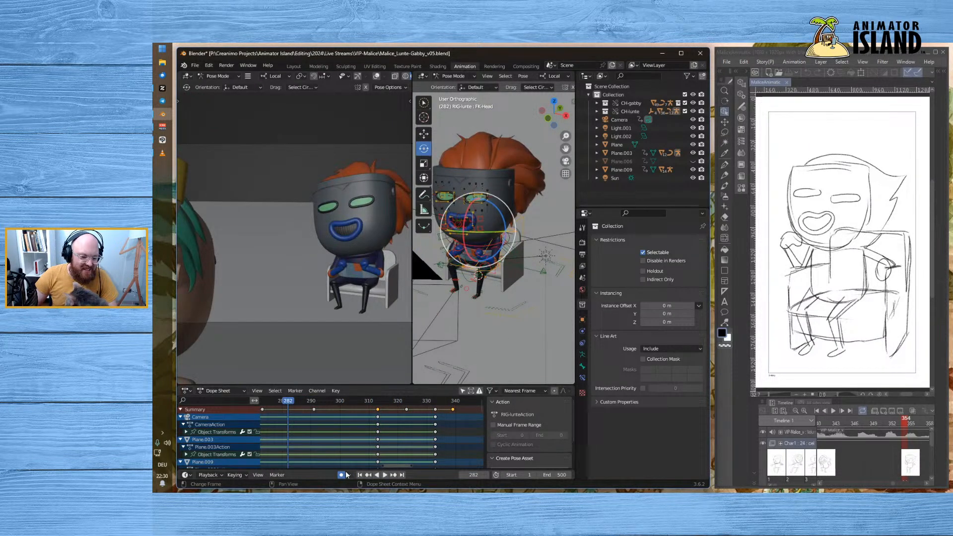
{"action": "key", "text": "space"}
{"action": "key", "text": "space"}
{"action": "left_click", "coordinate": [385, 474]}
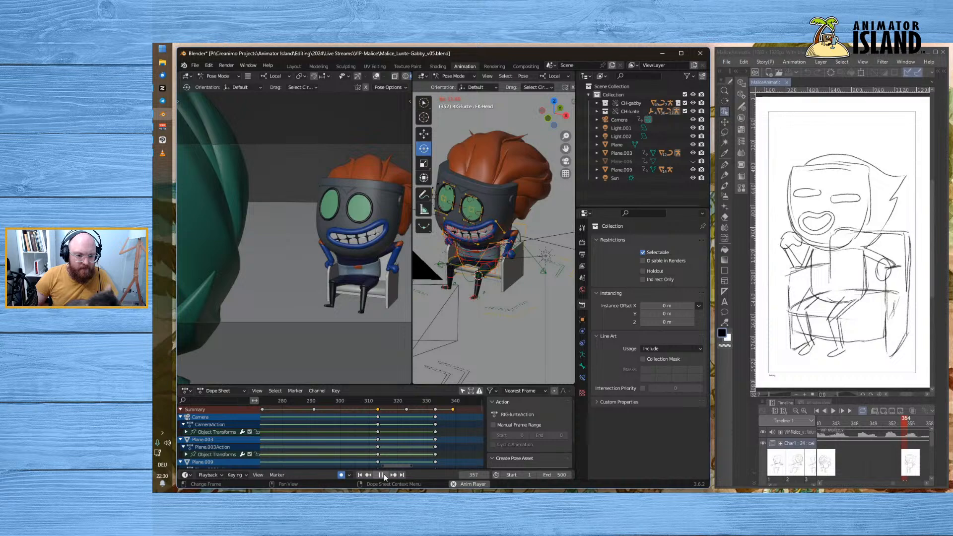
{"action": "left_click", "coordinate": [384, 474]}
- Replay the section from about frame 299 to 358 several times to judge the timing into the grinning pose
{"action": "left_click", "coordinate": [370, 404]}
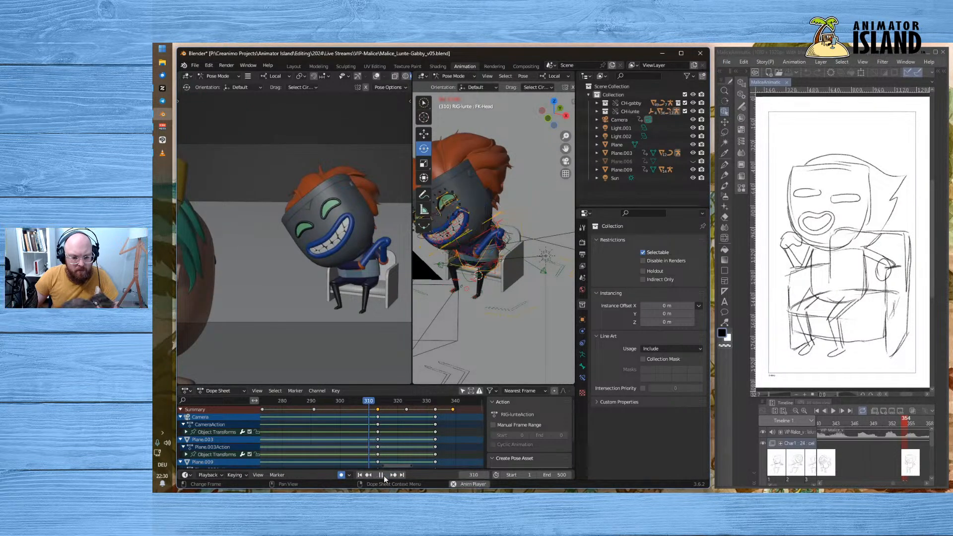
{"action": "left_click", "coordinate": [384, 475]}
{"action": "left_click", "coordinate": [384, 475]}
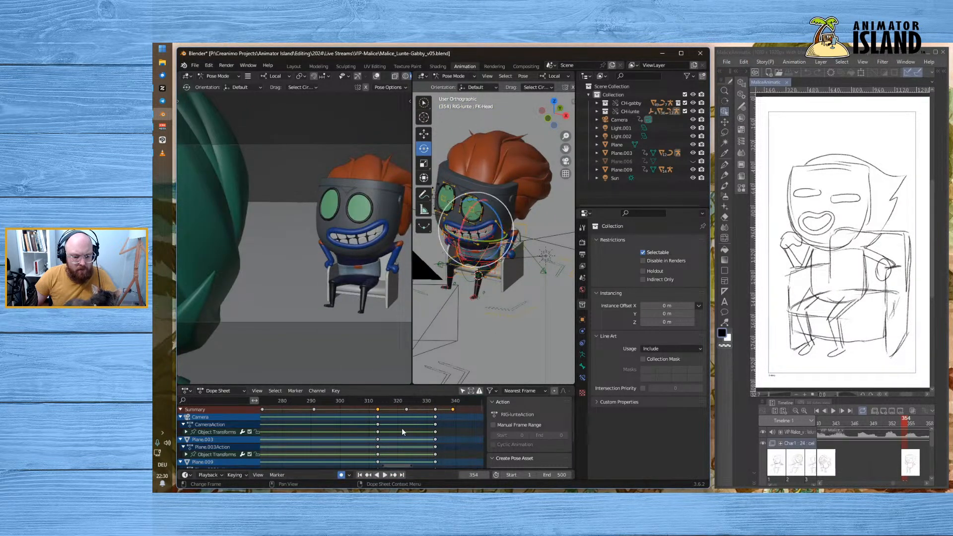
{"action": "left_click", "coordinate": [359, 400]}
{"action": "left_click", "coordinate": [386, 475]}
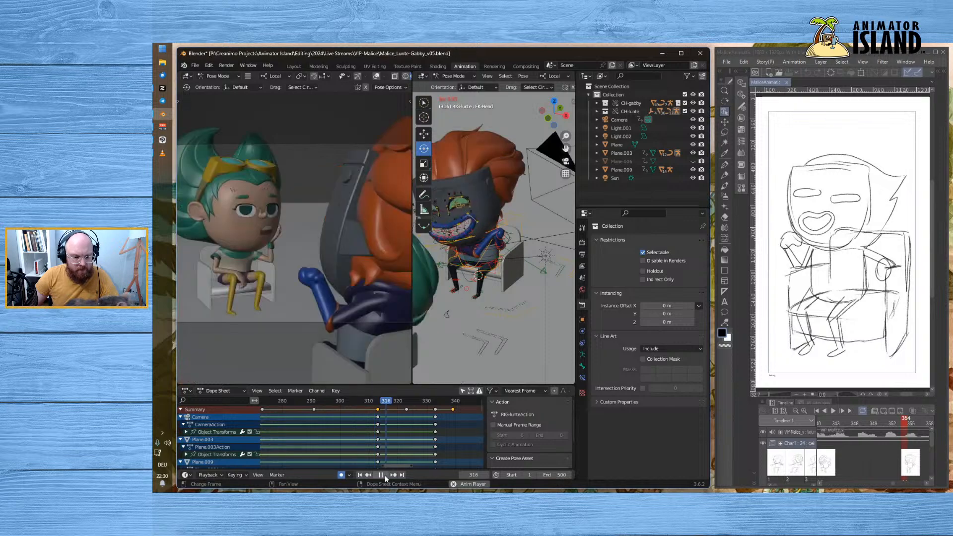
{"action": "left_click", "coordinate": [385, 475]}
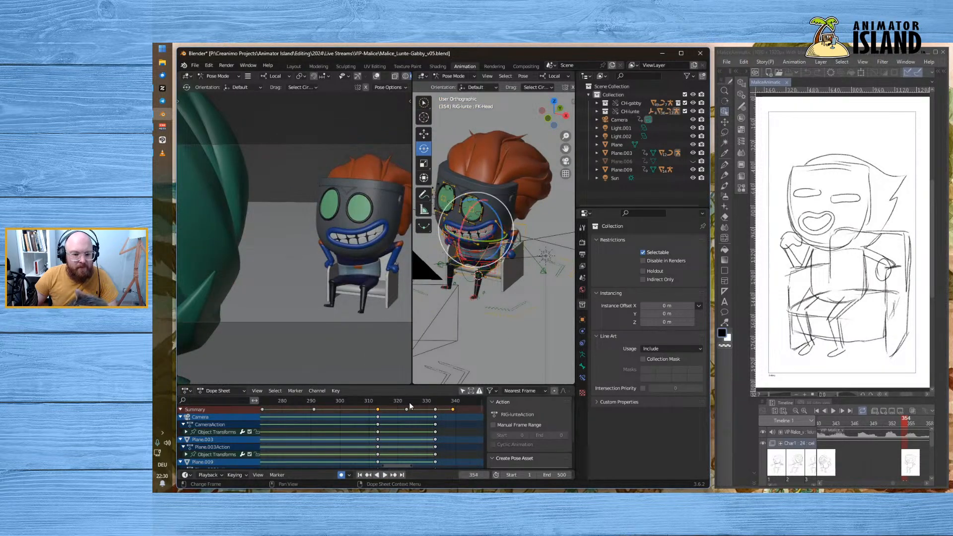
{"action": "left_click_drag", "start_coordinate": [415, 403], "coordinate": [400, 423]}
{"action": "left_click", "coordinate": [386, 476]}
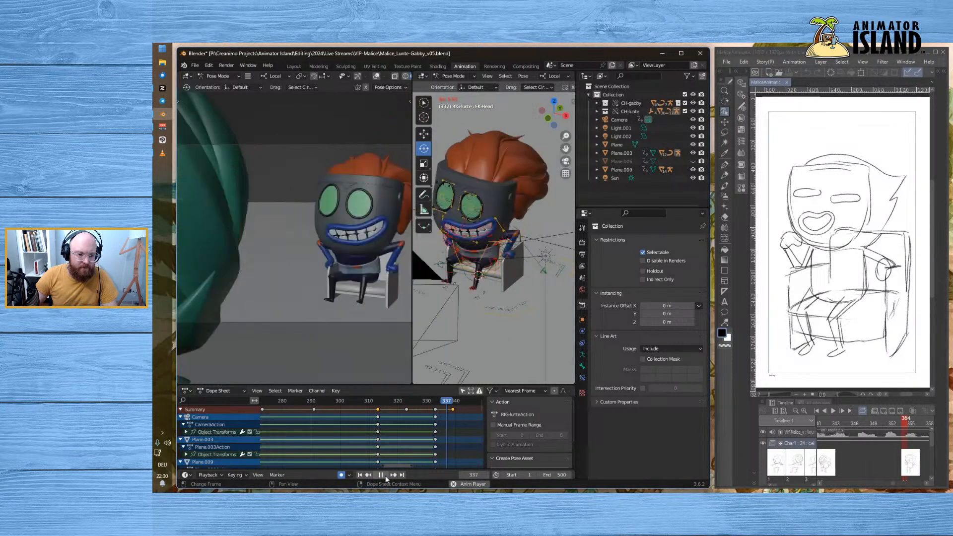
{"action": "left_click", "coordinate": [385, 476]}
{"action": "left_click", "coordinate": [336, 400]}
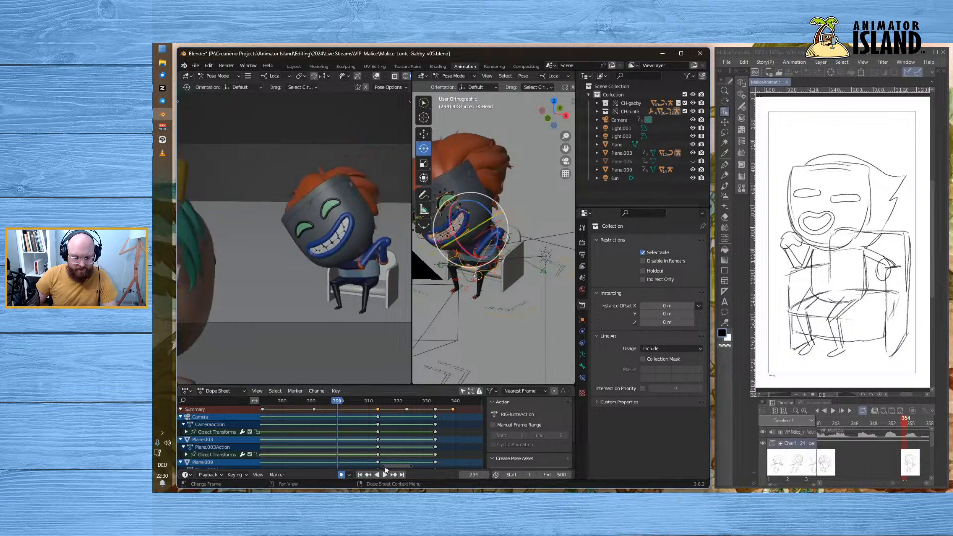
{"action": "left_click", "coordinate": [389, 475]}
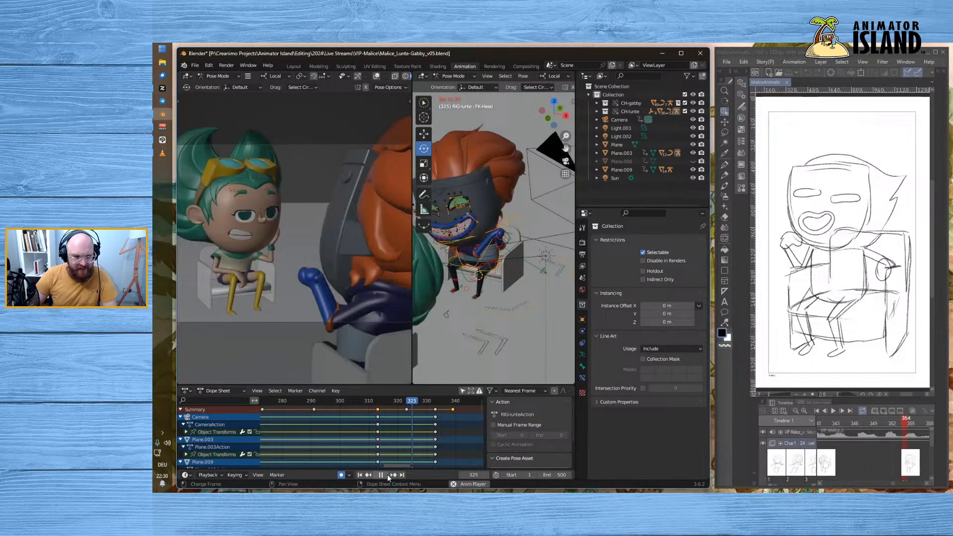
{"action": "left_click", "coordinate": [388, 475]}
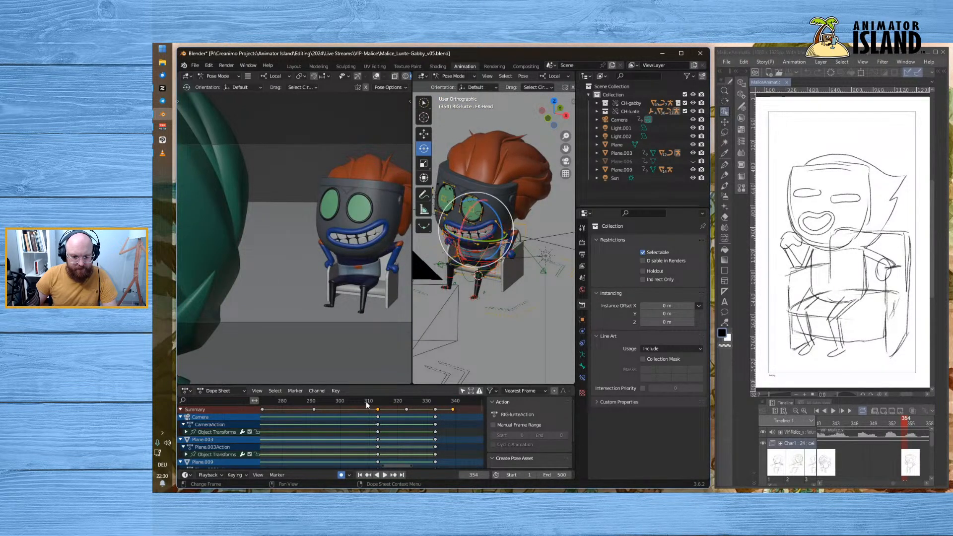
{"action": "left_click", "coordinate": [365, 402]}
{"action": "left_click", "coordinate": [383, 475]}
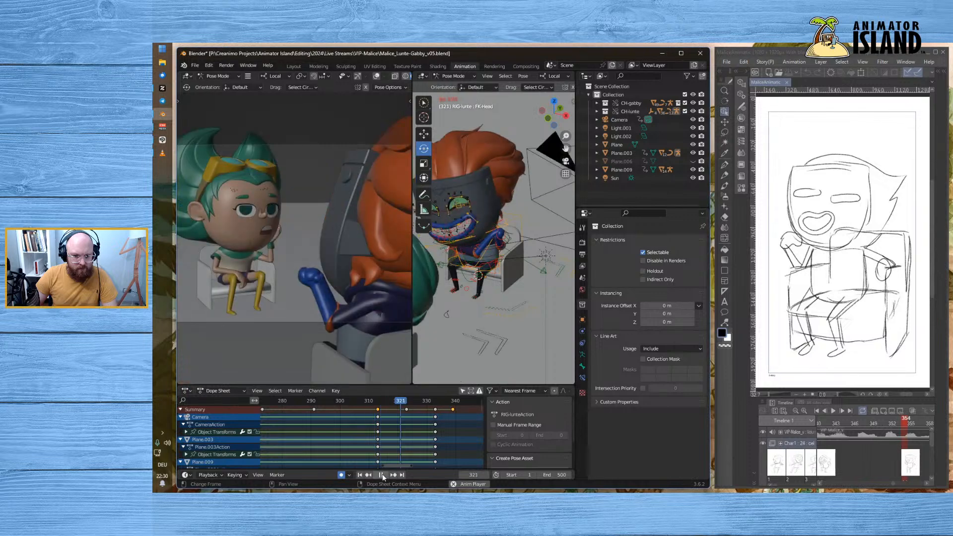
{"action": "left_click", "coordinate": [382, 475]}
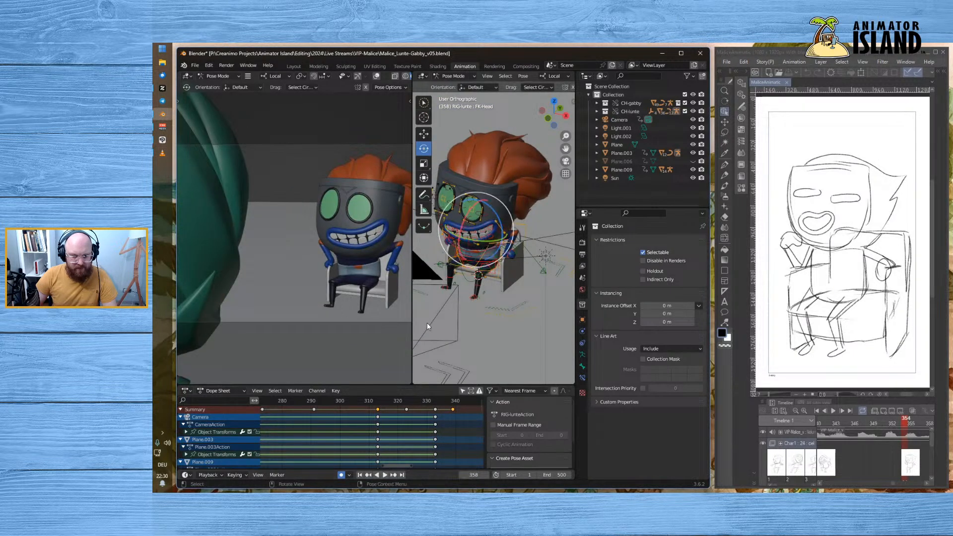
- Enlarge the camera view to fill the screen and play the whole animation from frame 1
{"action": "left_click_drag", "start_coordinate": [412, 330], "coordinate": [520, 316]}
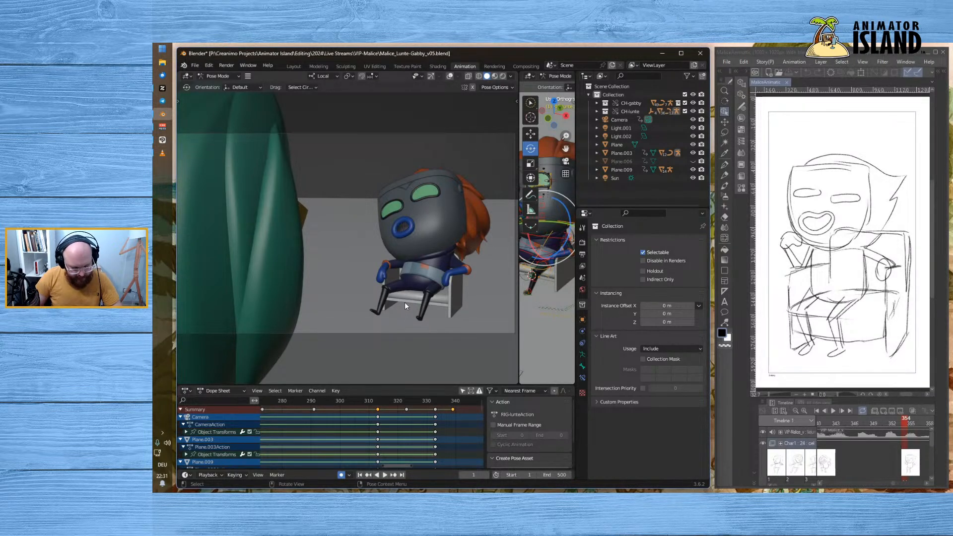
{"action": "key", "text": "ctrl+space"}
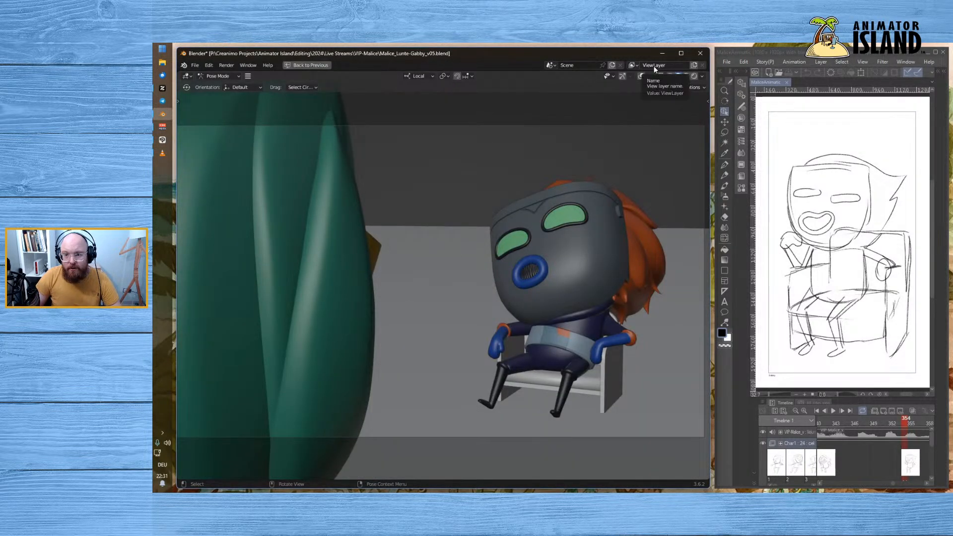
{"action": "left_click", "coordinate": [683, 53]}
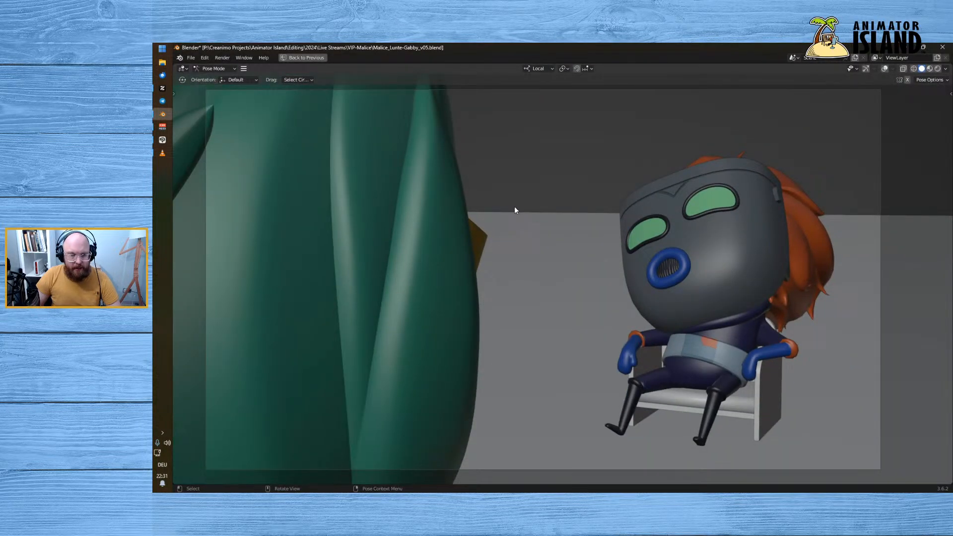
{"action": "key", "text": "ctrl+F11"}
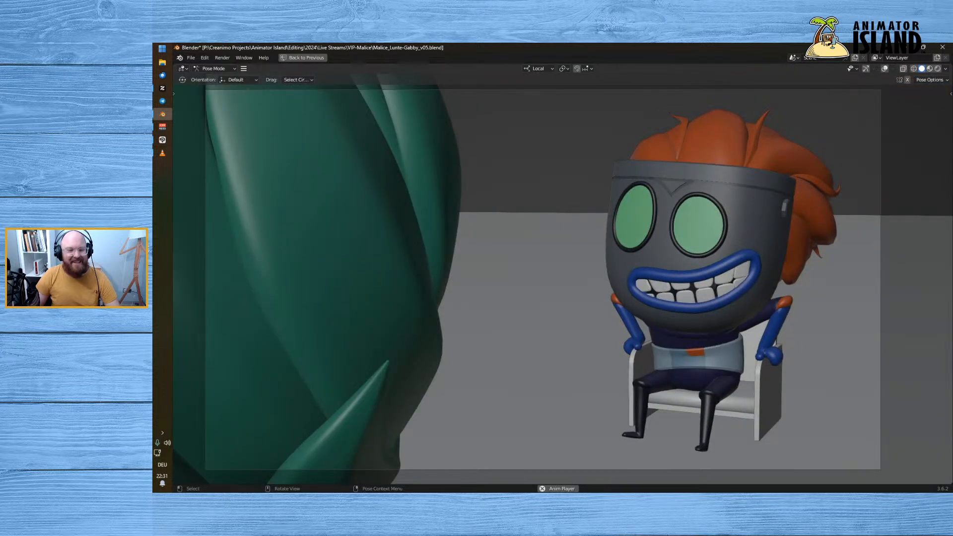
{"action": "key", "text": "space"}
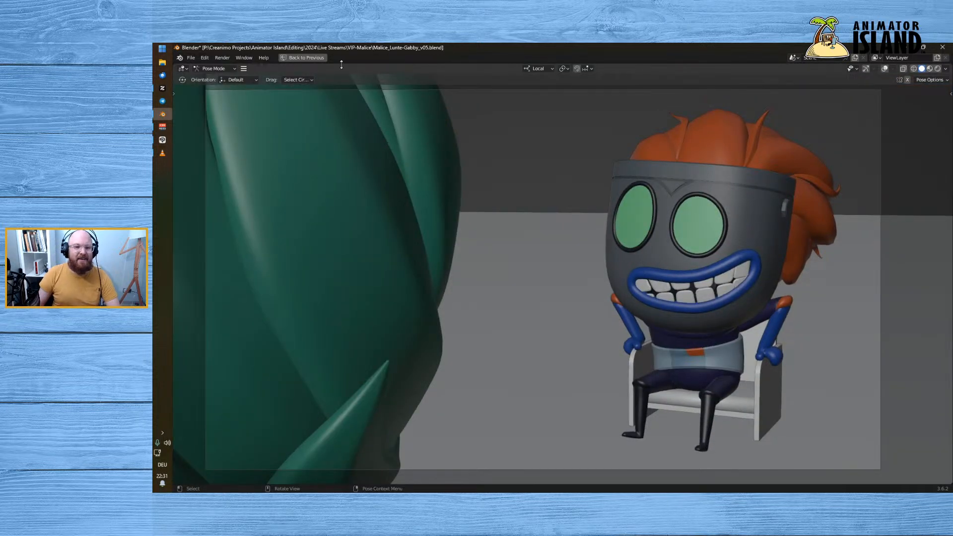
- Return to the full animation layout, replay from about frame 313, and widen the window beside the storyboard
{"action": "left_click", "coordinate": [290, 58]}
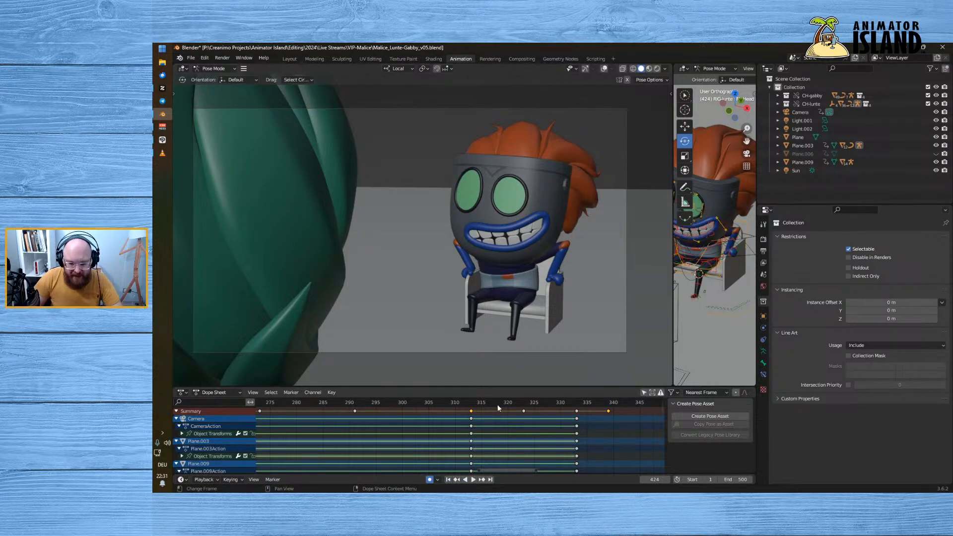
{"action": "left_click", "coordinate": [468, 403]}
{"action": "key", "text": "space"}
{"action": "key", "text": "space"}
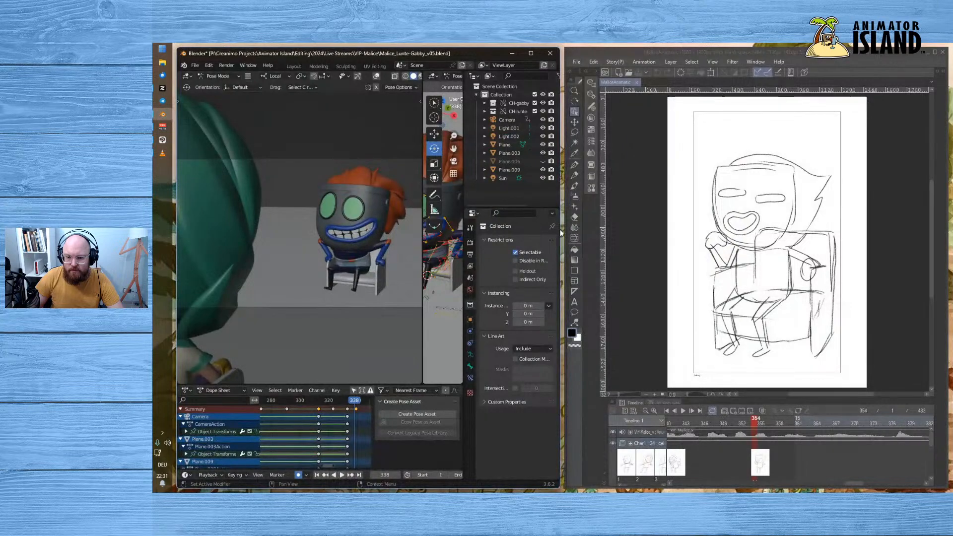
{"action": "left_click_drag", "start_coordinate": [561, 232], "coordinate": [728, 228]}
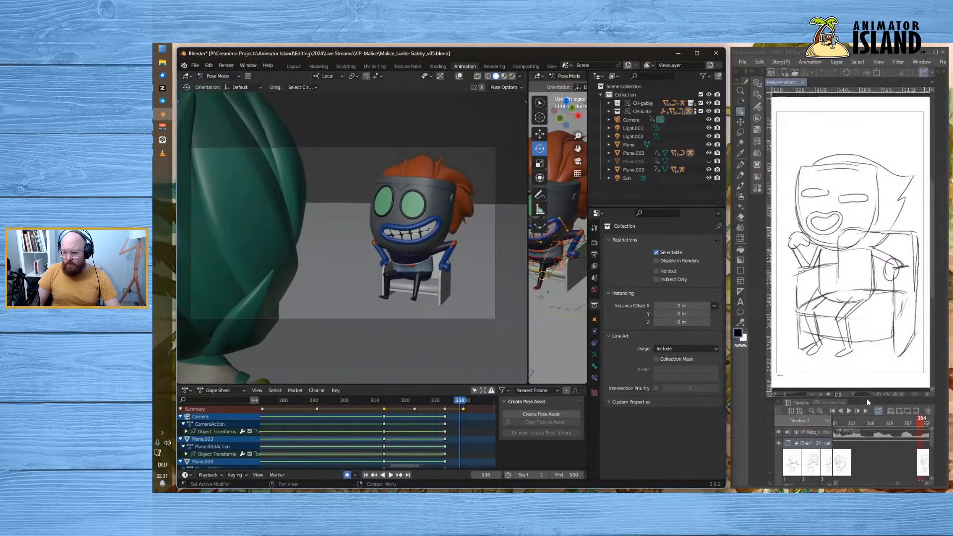
- Switch to the storyboard application and compare the drawings at frames 352 and 354 on its timeline
{"action": "left_click", "coordinate": [921, 481]}
{"action": "left_click_drag", "start_coordinate": [897, 484], "coordinate": [898, 483]}
{"action": "mouse_move", "coordinate": [880, 422]}
{"action": "left_mouse_down"}
{"action": "mouse_move", "coordinate": [937, 426]}
{"action": "mouse_move", "coordinate": [844, 428]}
{"action": "mouse_move", "coordinate": [893, 430]}
{"action": "left_mouse_up"}
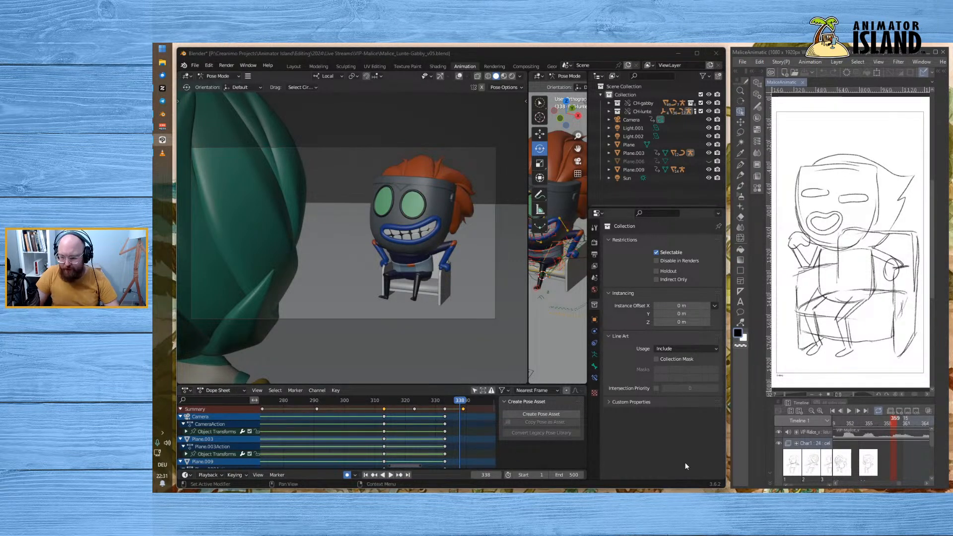
{"action": "left_click", "coordinate": [851, 426]}
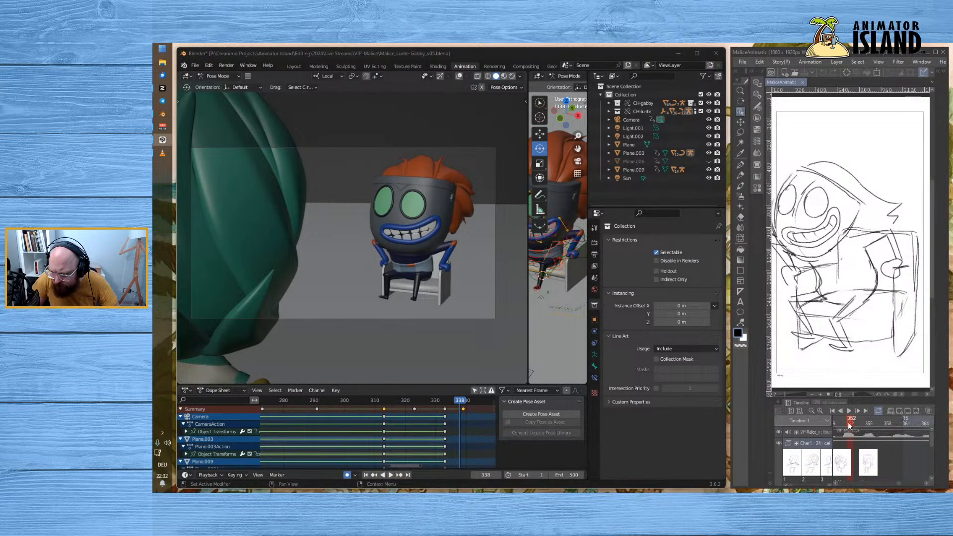
{"action": "left_click", "coordinate": [863, 426]}
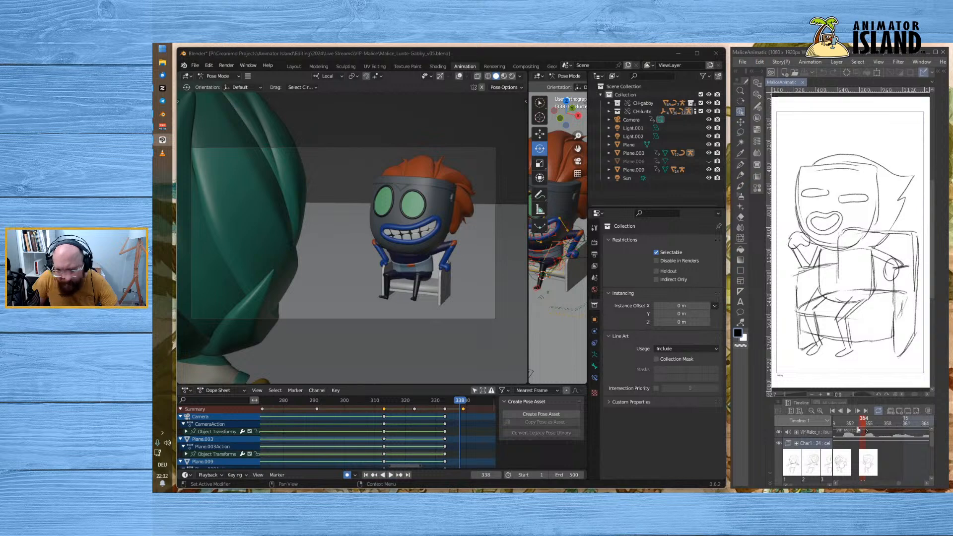
- Show the empty frames beyond 340 in the Dope Sheet and set the current frame to 339
{"action": "left_click_drag", "start_coordinate": [405, 467], "coordinate": [416, 461]}
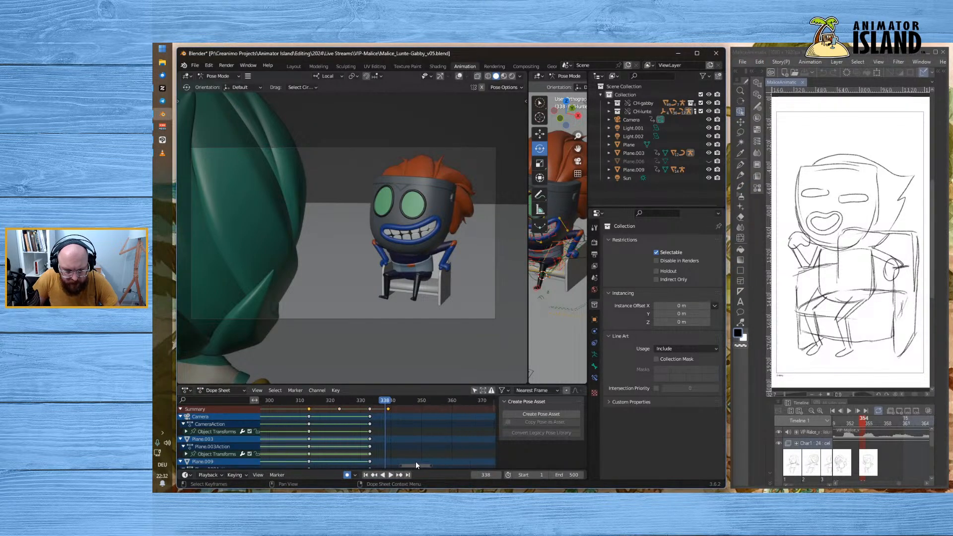
{"action": "left_click_drag", "start_coordinate": [413, 400], "coordinate": [432, 405]}
{"action": "left_click", "coordinate": [389, 401]}
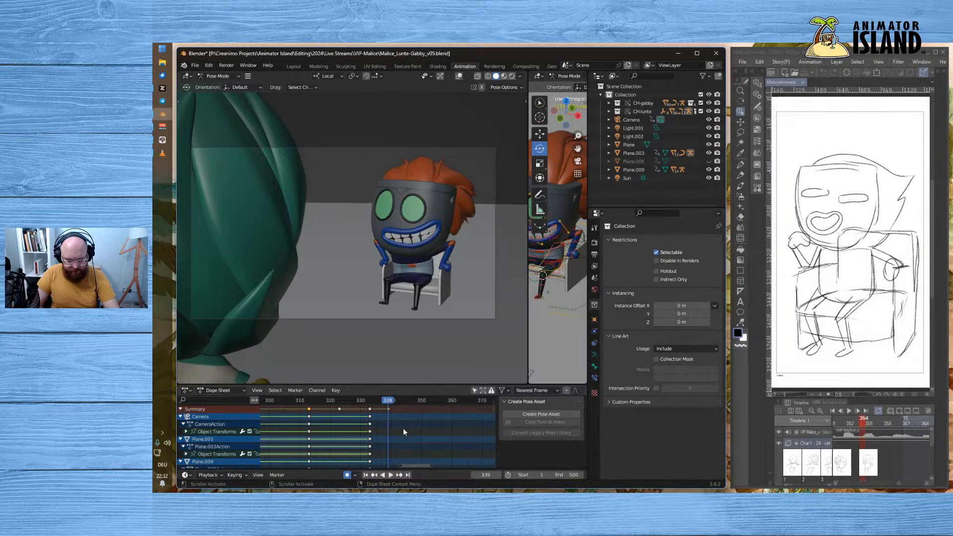
- Insert keyframes for all channels at frame 339 to hold the pose and set the current frame to 353
{"action": "key", "text": "i"}
{"action": "left_click", "coordinate": [404, 430]}
{"action": "left_click_drag", "start_coordinate": [430, 402], "coordinate": [430, 401]}
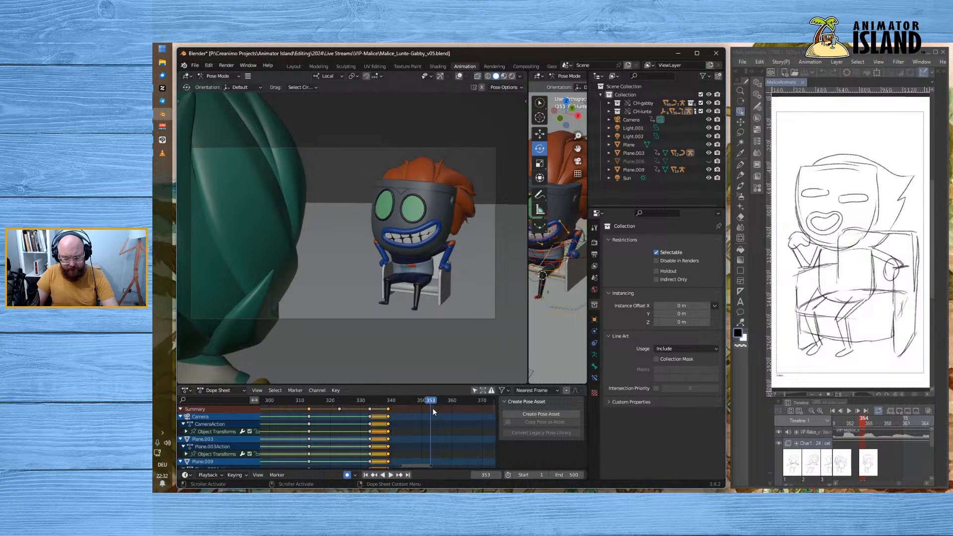
{"action": "key", "text": "i"}
{"action": "left_click", "coordinate": [433, 408]}
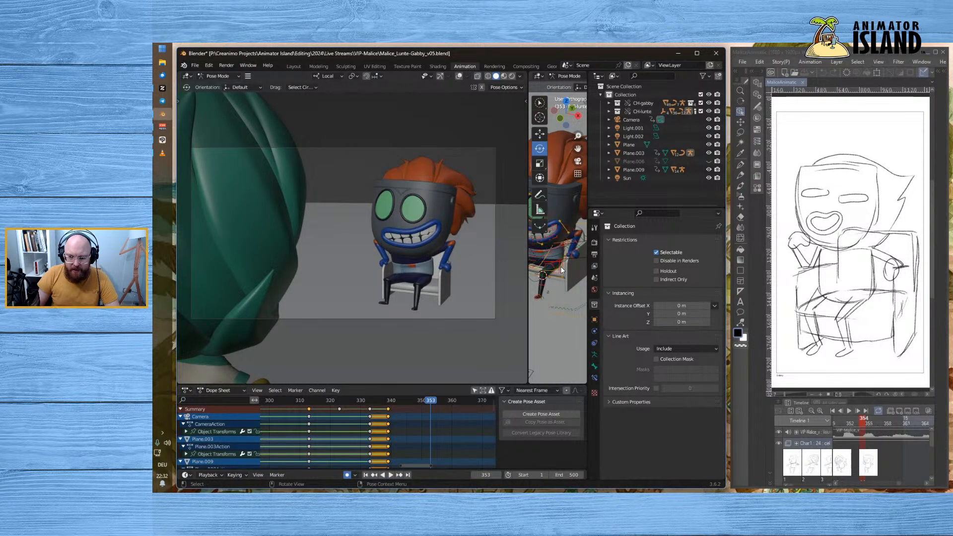
{"action": "left_click", "coordinate": [562, 287]}
- Save the project as a new version named Malice_Lunte-Gabby_v06.blend
{"action": "key", "text": "ctrl+shift+s"}
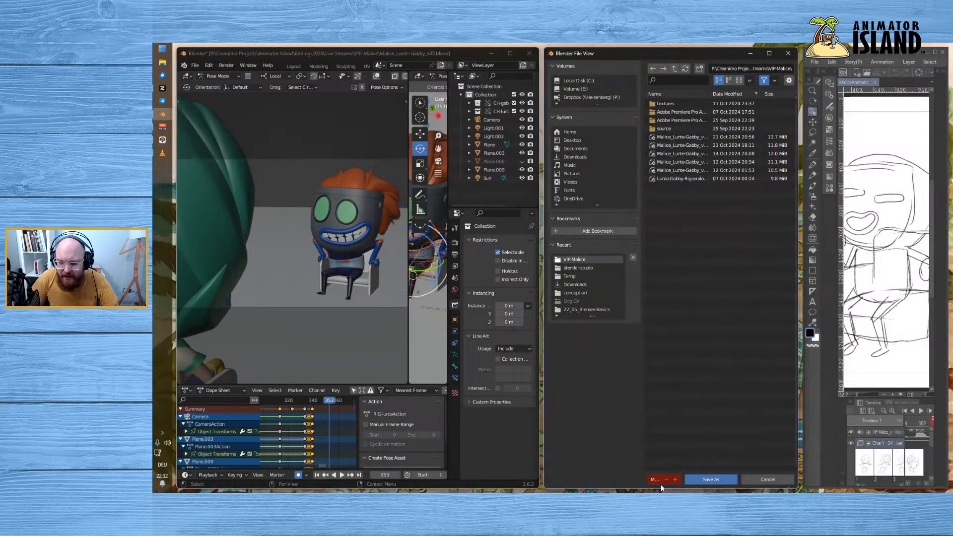
{"action": "left_click_drag", "start_coordinate": [644, 468], "coordinate": [579, 467]}
{"action": "left_click", "coordinate": [638, 480]}
{"action": "left_click", "coordinate": [641, 480]}
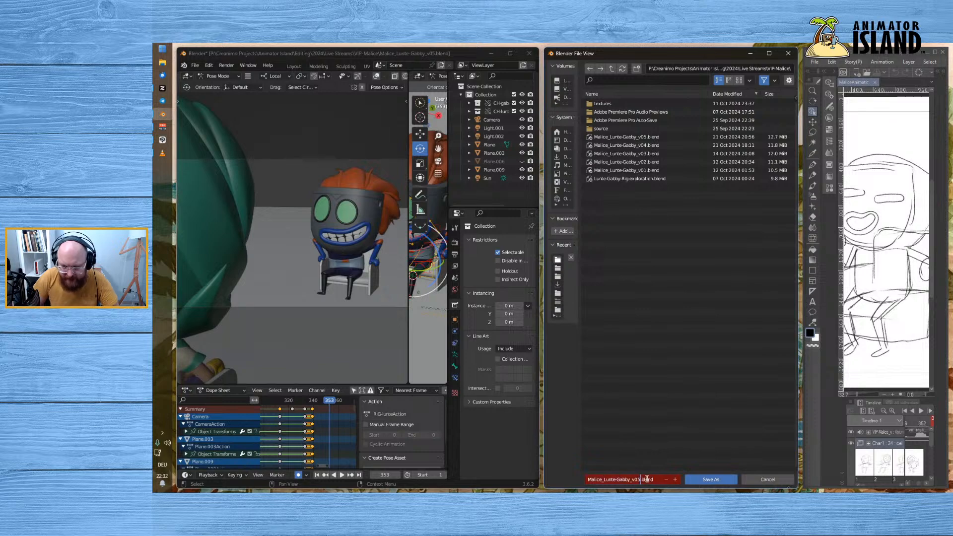
{"action": "key", "text": "BackSpace"}
{"action": "type", "text": "6"}
{"action": "left_click", "coordinate": [705, 480]}
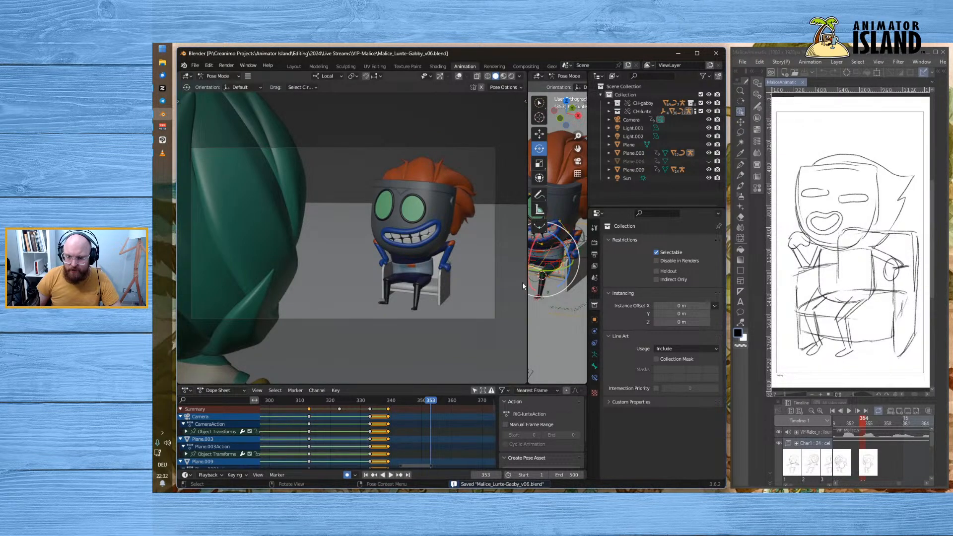
- Widen the rig viewport beside the camera view and hide the CH-gabby collection to expose the seated character
{"action": "left_click_drag", "start_coordinate": [529, 328], "coordinate": [479, 317]}
{"action": "scroll", "coordinate": [419, 311], "scroll_direction": "up", "scroll_amount": 1}
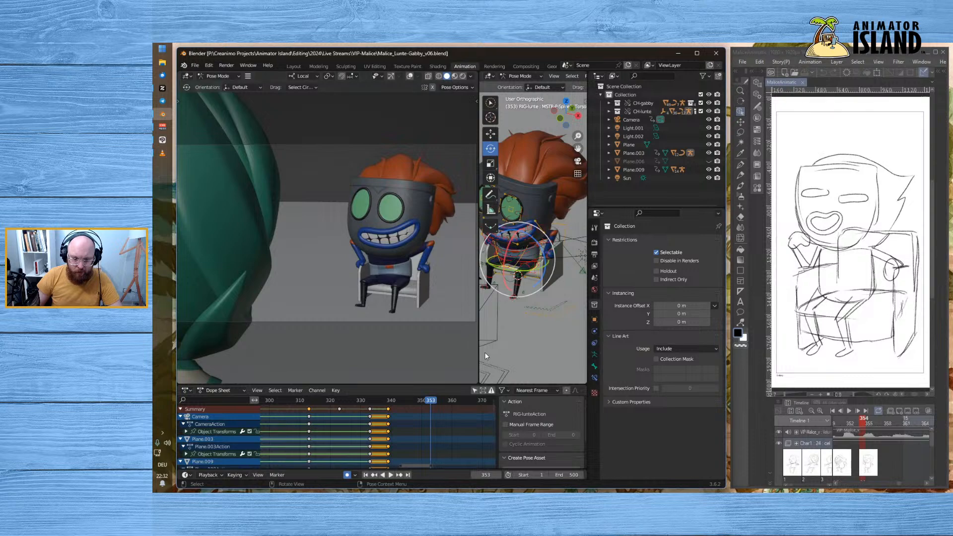
{"action": "mouse_move", "coordinate": [479, 352]}
{"action": "left_mouse_down"}
{"action": "mouse_move", "coordinate": [489, 351]}
{"action": "mouse_move", "coordinate": [476, 351]}
{"action": "left_mouse_up"}
{"action": "scroll", "coordinate": [425, 440], "scroll_direction": "down", "scroll_amount": 1}
{"action": "scroll", "coordinate": [427, 440], "scroll_direction": "down", "scroll_amount": 3}
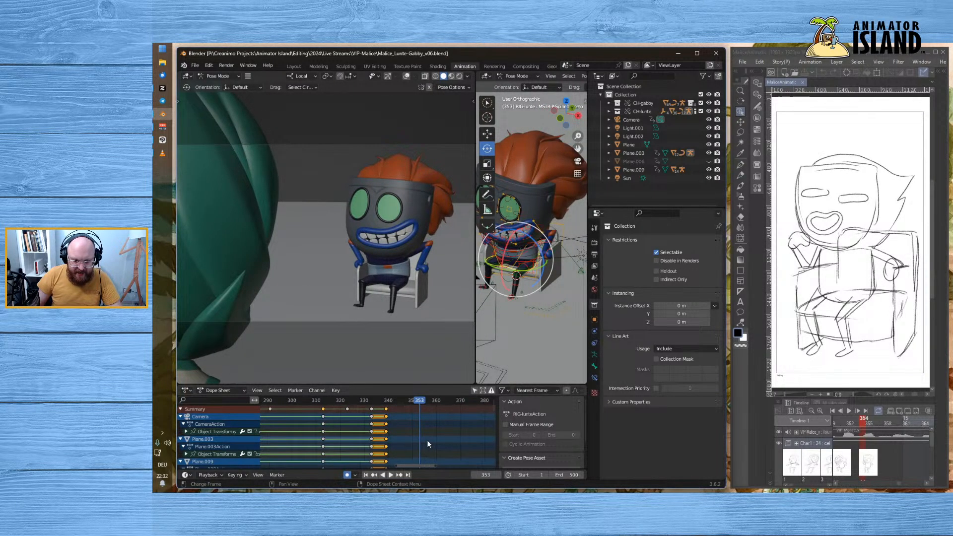
{"action": "scroll", "coordinate": [427, 440], "scroll_direction": "up", "scroll_amount": 4}
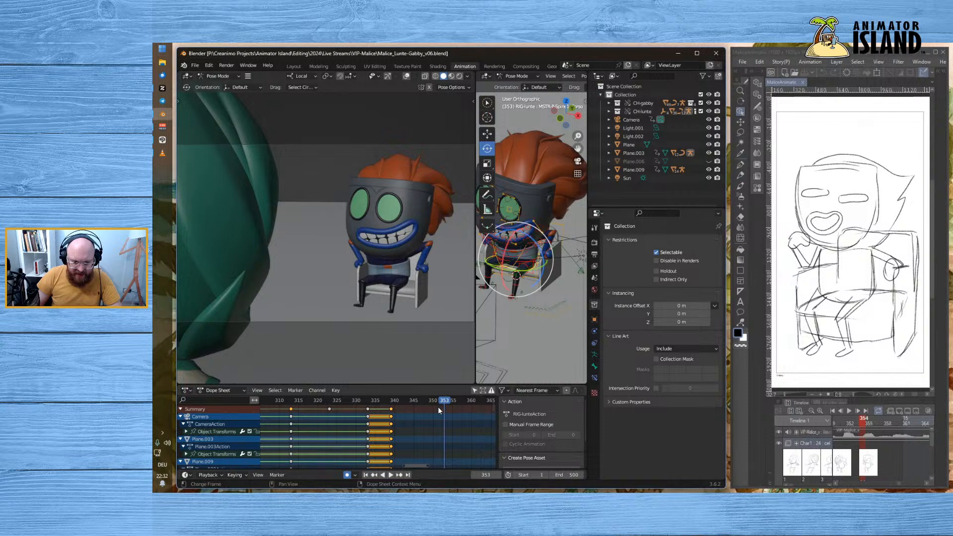
{"action": "mouse_move", "coordinate": [534, 324]}
{"action": "middle_mouse_down"}
{"action": "mouse_move", "coordinate": [517, 318]}
{"action": "mouse_move", "coordinate": [530, 330]}
{"action": "middle_mouse_up"}
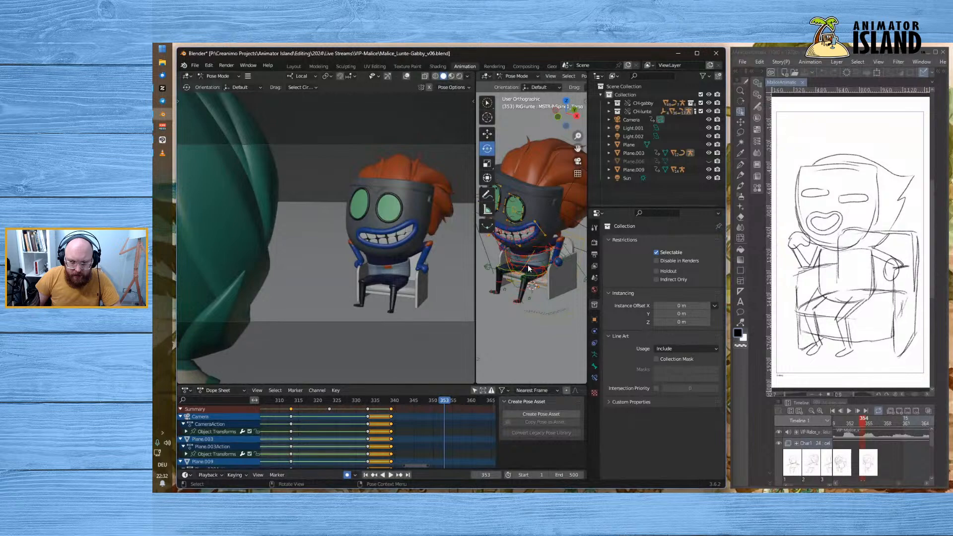
{"action": "left_click", "coordinate": [529, 266]}
{"action": "middle_click_drag", "start_coordinate": [522, 336], "coordinate": [550, 323]}
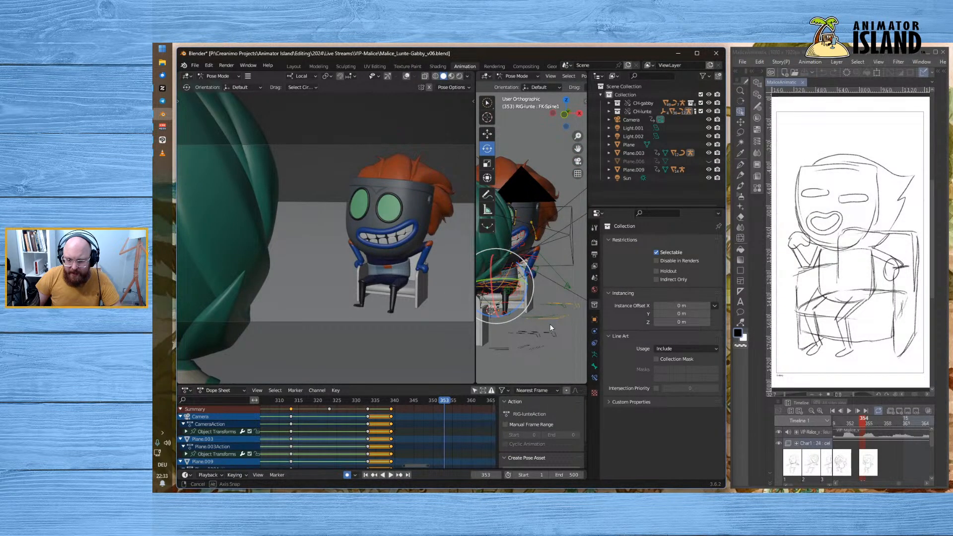
{"action": "middle_click_drag", "start_coordinate": [549, 323], "coordinate": [666, 154]}
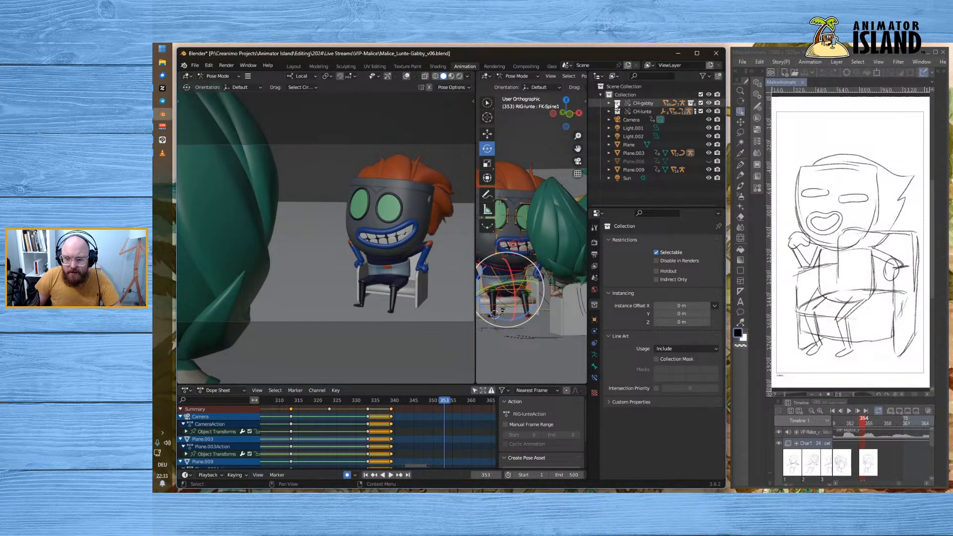
{"action": "left_click", "coordinate": [709, 102]}
{"action": "middle_click_drag", "start_coordinate": [547, 276], "coordinate": [521, 273]}
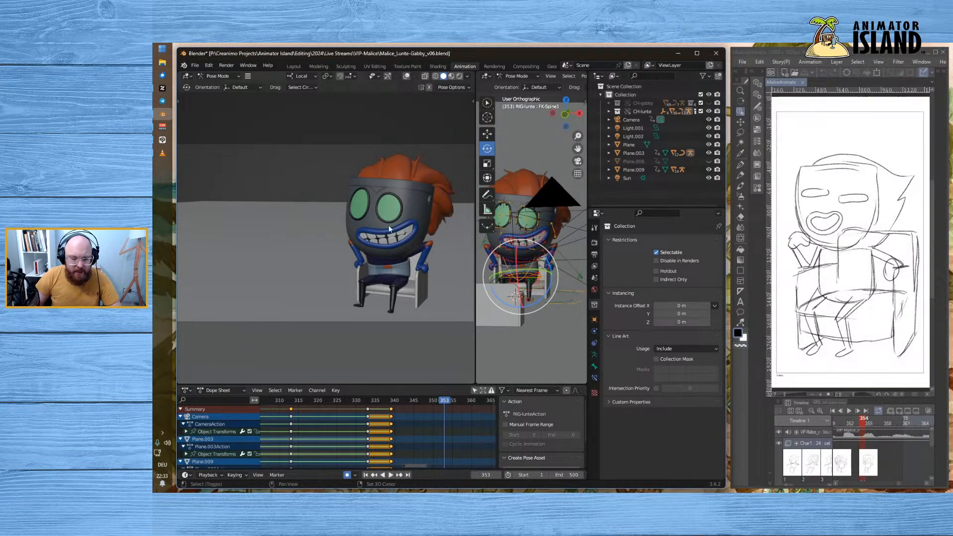
- Box-select the seated character's upper-body and face controls and clear all their transforms at frame 353
{"action": "middle_click_drag", "start_coordinate": [383, 227], "coordinate": [298, 221], "text": "shift"}
{"action": "scroll", "coordinate": [298, 221], "scroll_direction": "up", "scroll_amount": 2}
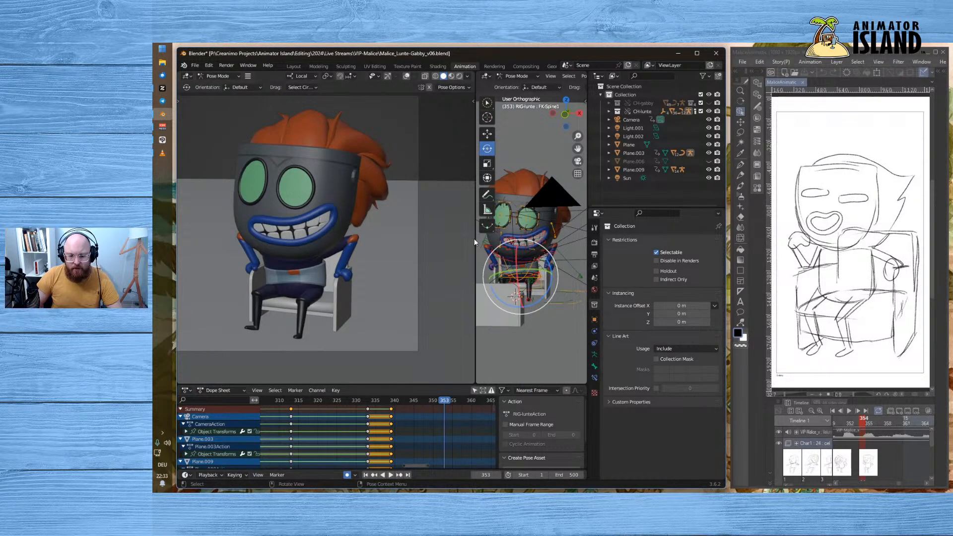
{"action": "left_click_drag", "start_coordinate": [474, 240], "coordinate": [431, 242]}
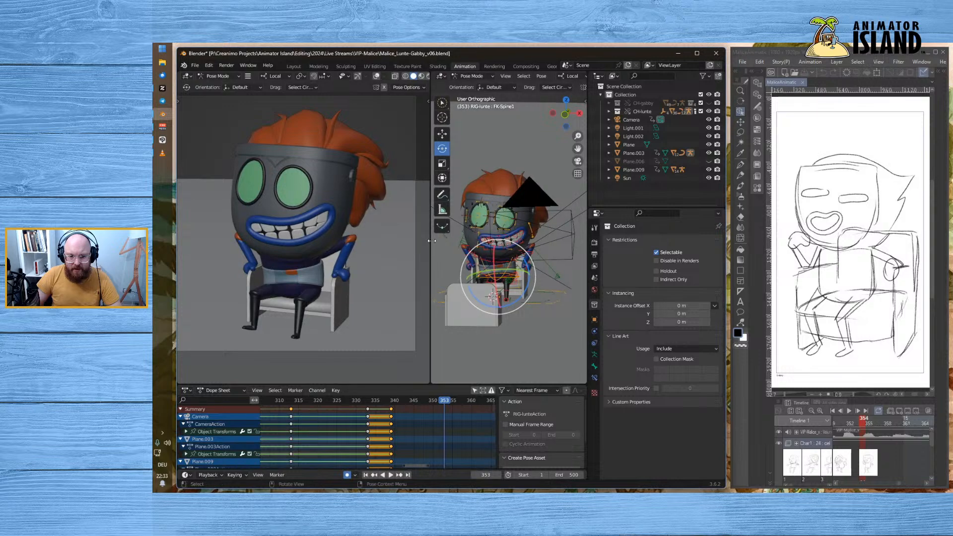
{"action": "middle_click_drag", "start_coordinate": [496, 163], "coordinate": [518, 164], "text": "shift"}
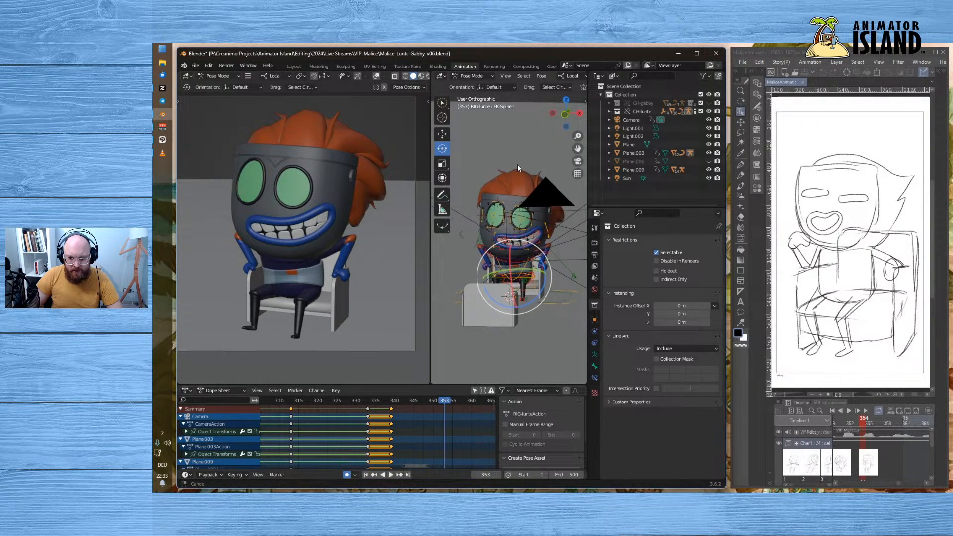
{"action": "key", "text": "b"}
{"action": "left_click_drag", "start_coordinate": [459, 161], "coordinate": [582, 267]}
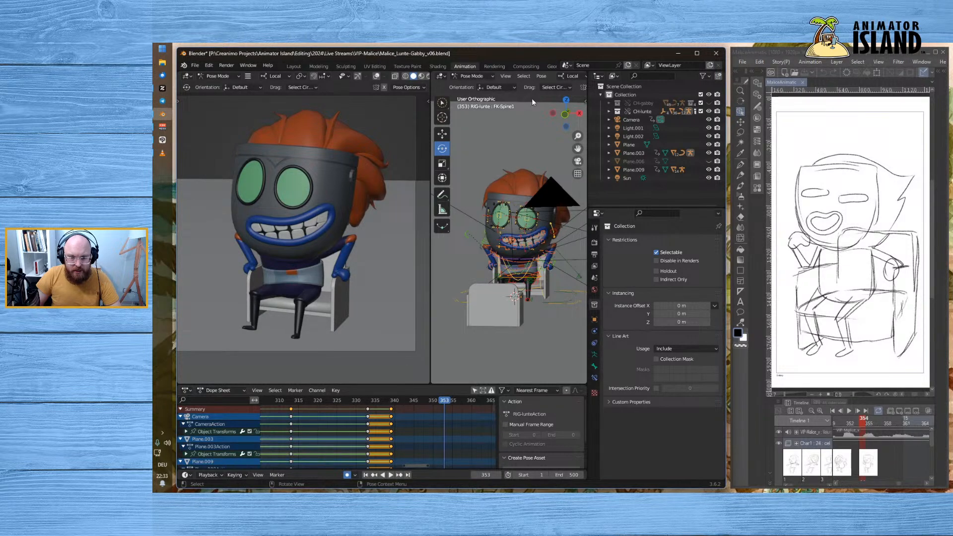
{"action": "left_click", "coordinate": [538, 76]}
{"action": "mouse_move", "coordinate": [549, 93]}
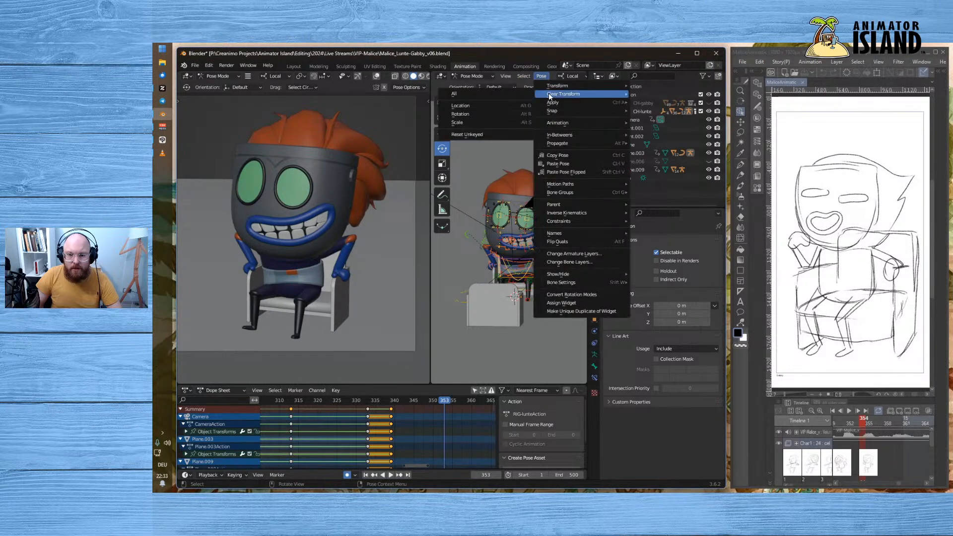
{"action": "left_click", "coordinate": [505, 91]}
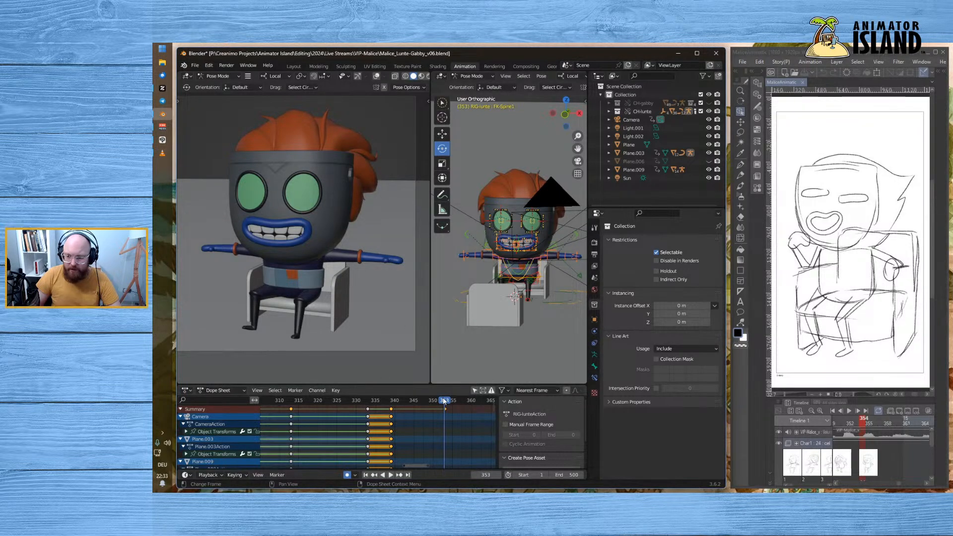
- Compare the character's poses at frames 352 and 353, viewing the rig from the side
{"action": "mouse_move", "coordinate": [444, 399]}
{"action": "left_mouse_down"}
{"action": "mouse_move", "coordinate": [358, 398]}
{"action": "mouse_move", "coordinate": [457, 397]}
{"action": "mouse_move", "coordinate": [432, 398]}
{"action": "mouse_move", "coordinate": [453, 401]}
{"action": "mouse_move", "coordinate": [442, 401]}
{"action": "left_mouse_up"}
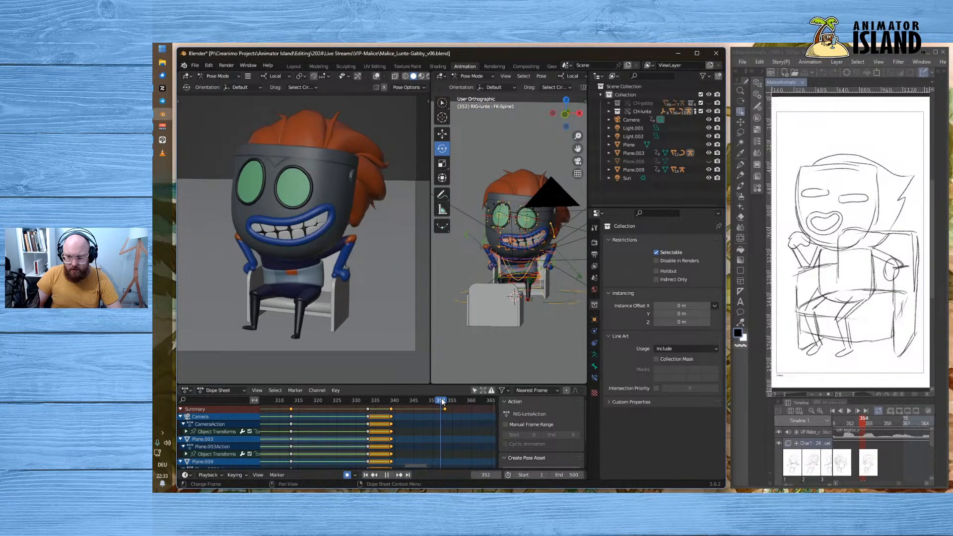
{"action": "middle_click_drag", "start_coordinate": [506, 320], "coordinate": [571, 326]}
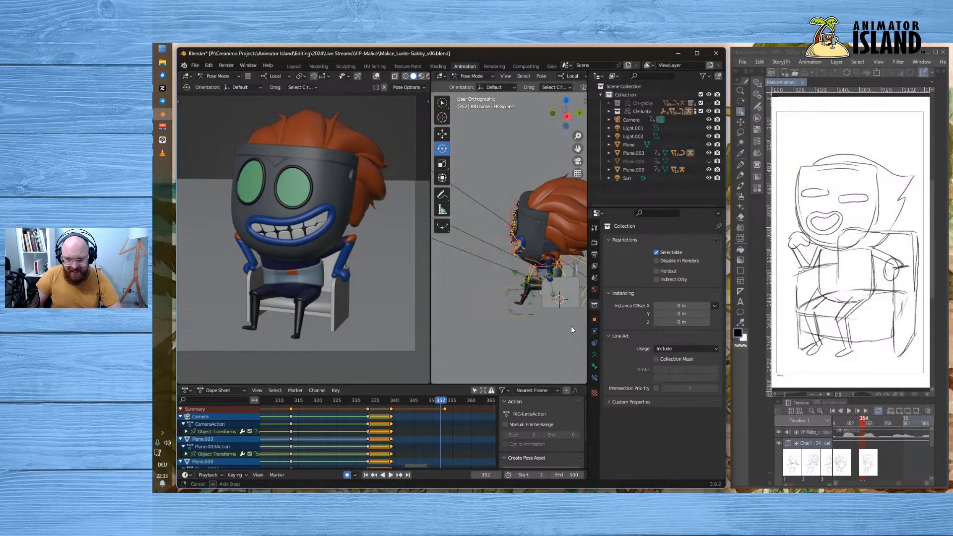
{"action": "left_click_drag", "start_coordinate": [443, 401], "coordinate": [446, 404]}
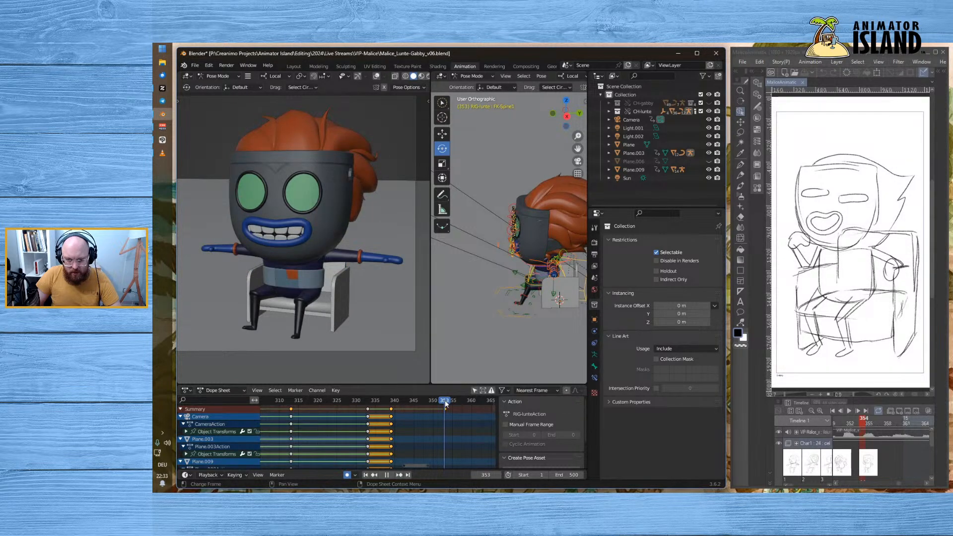
{"action": "middle_click_drag", "start_coordinate": [499, 347], "coordinate": [506, 297]}
{"action": "left_click", "coordinate": [505, 295]}
{"action": "left_click_drag", "start_coordinate": [505, 295], "coordinate": [523, 282]}
{"action": "key", "text": "z"}
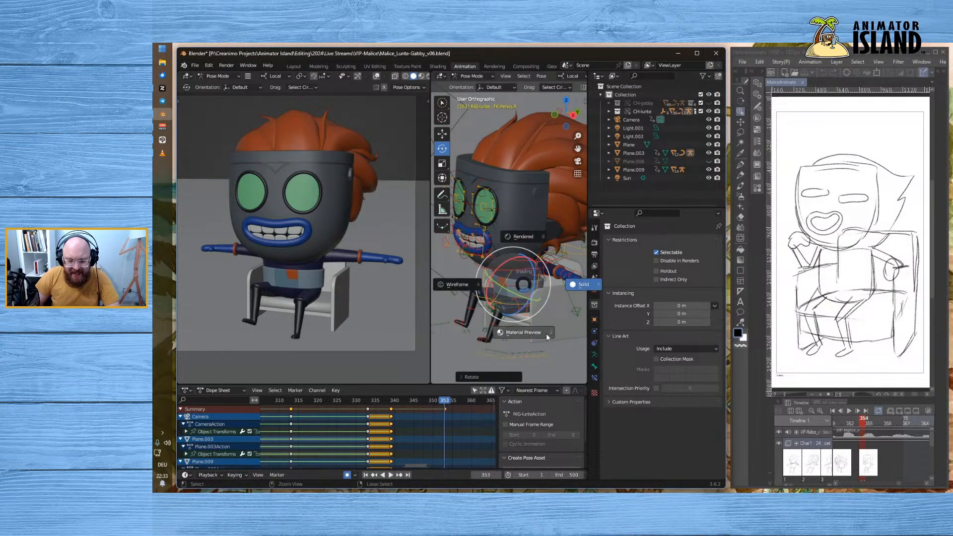
{"action": "left_click", "coordinate": [549, 366]}
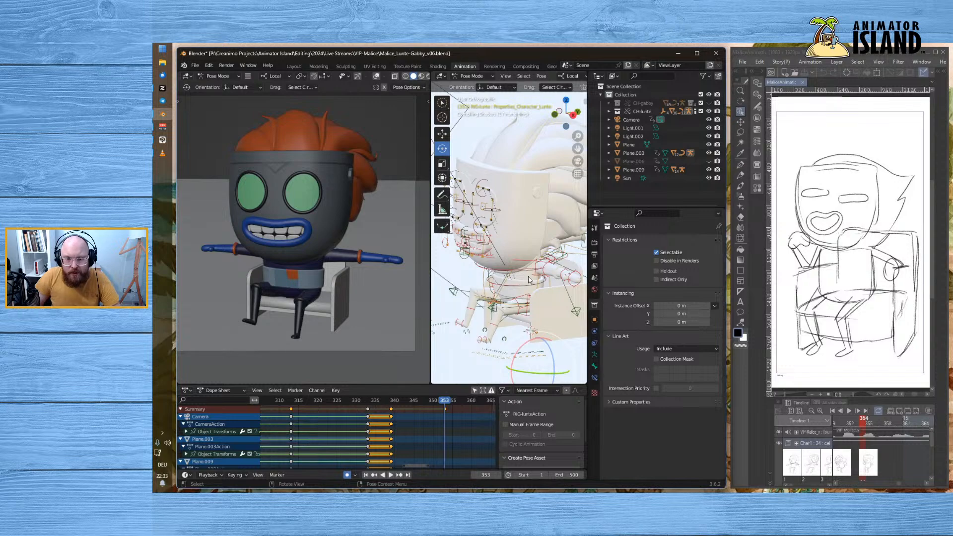
- Widen the rig viewport with solid shading and check the character rig's IK and FK settings in the sidebar
{"action": "key", "text": "n"}
{"action": "left_click_drag", "start_coordinate": [590, 83], "coordinate": [655, 83]}
{"action": "left_click", "coordinate": [591, 75]}
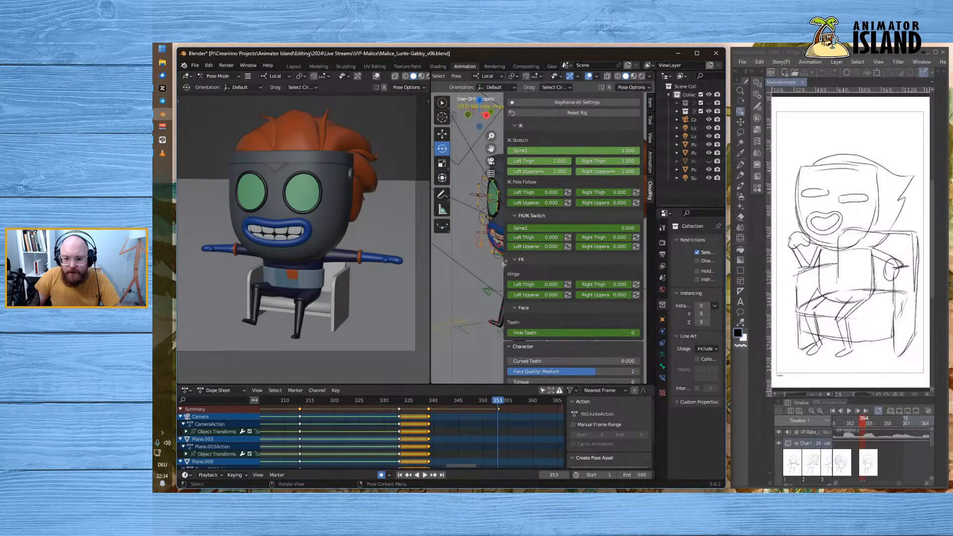
{"action": "key", "text": "n"}
{"action": "middle_click_drag", "start_coordinate": [611, 307], "coordinate": [570, 309], "text": "shift"}
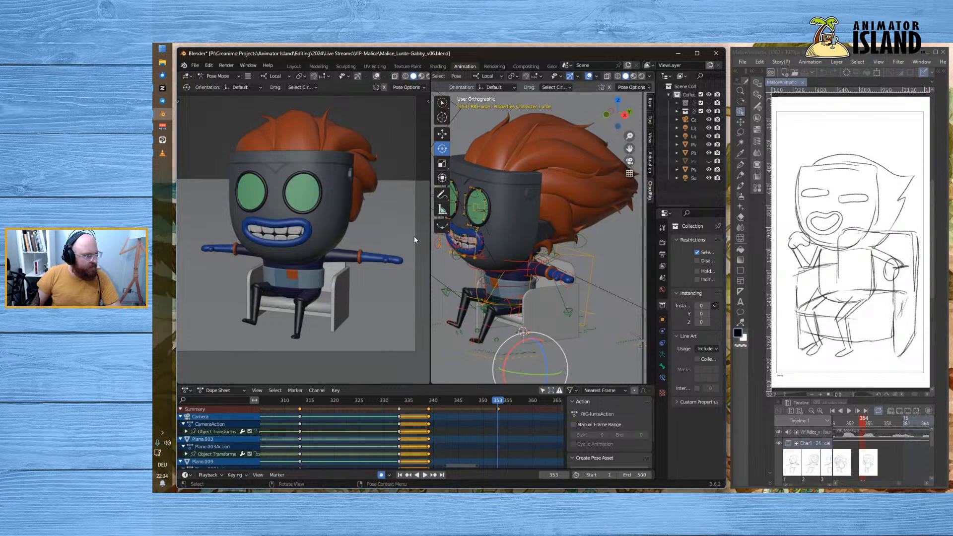
- Select the torso control and examine the reset pose from several angles at frame 353
{"action": "middle_click_drag", "start_coordinate": [493, 281], "coordinate": [519, 294]}
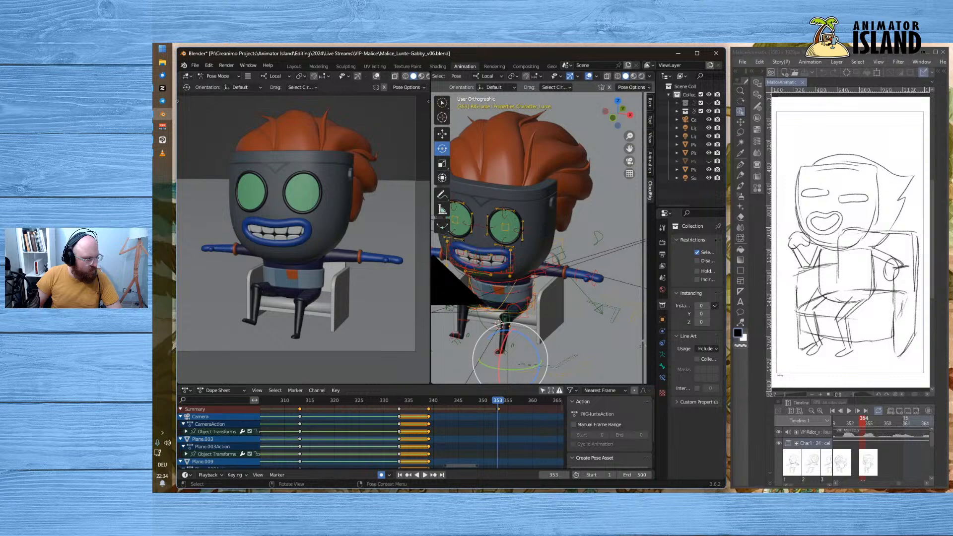
{"action": "middle_click_drag", "start_coordinate": [525, 329], "coordinate": [547, 288]}
{"action": "scroll", "coordinate": [493, 320], "scroll_direction": "up", "scroll_amount": 2}
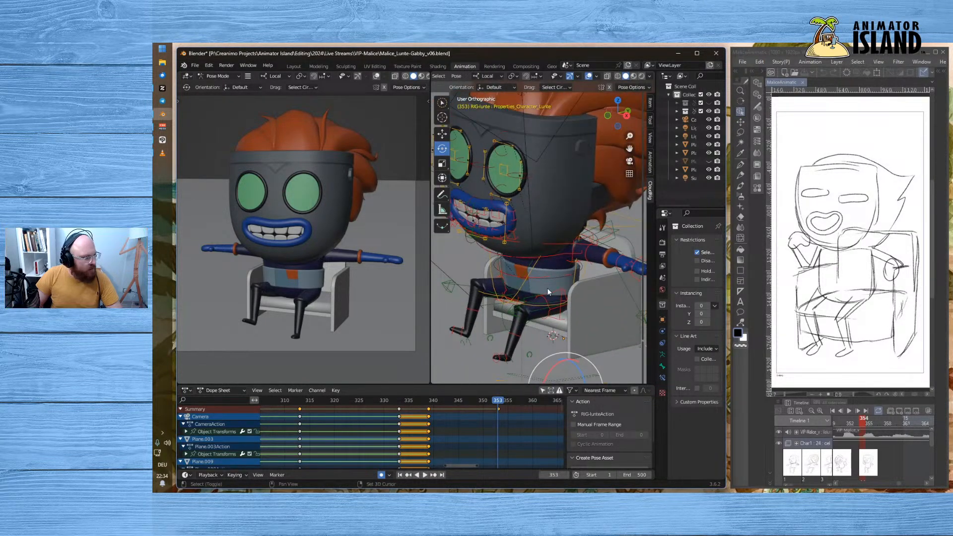
{"action": "left_click", "coordinate": [546, 302]}
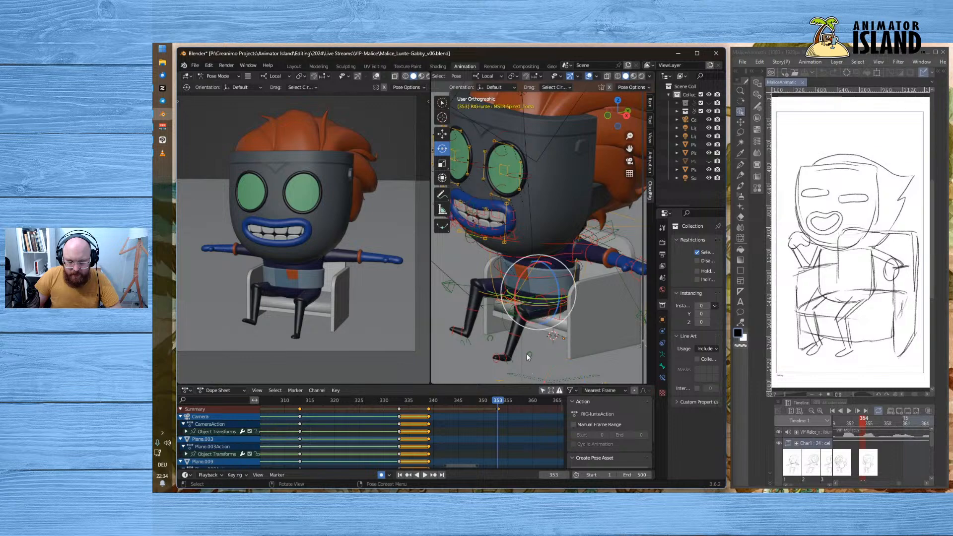
{"action": "middle_click_drag", "start_coordinate": [499, 339], "coordinate": [594, 319]}
{"action": "middle_click_drag", "start_coordinate": [525, 342], "coordinate": [484, 340]}
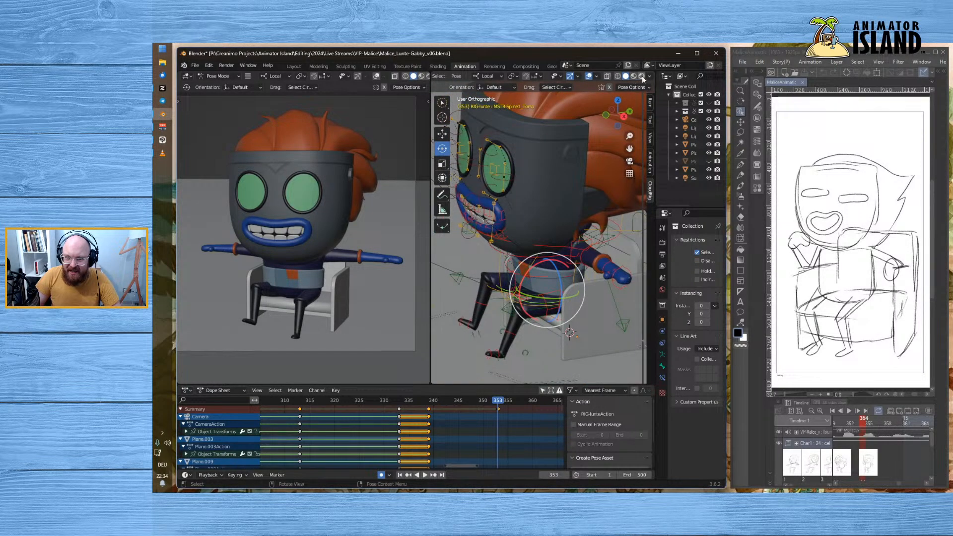
{"action": "middle_click_drag", "start_coordinate": [513, 351], "coordinate": [535, 328]}
{"action": "mouse_move", "coordinate": [493, 405]}
{"action": "left_mouse_down"}
{"action": "mouse_move", "coordinate": [417, 404]}
{"action": "mouse_move", "coordinate": [508, 402]}
{"action": "mouse_move", "coordinate": [497, 402]}
{"action": "left_mouse_up"}
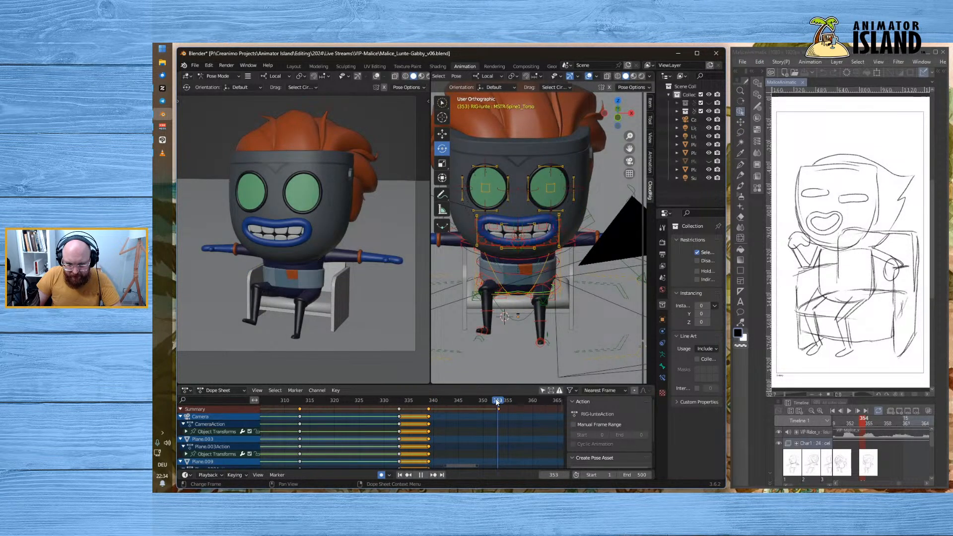
- Limit the Dope Sheet to the selected right thigh FK control and copy its keyframe from frame 339 to frame 353
{"action": "left_click", "coordinate": [479, 364]}
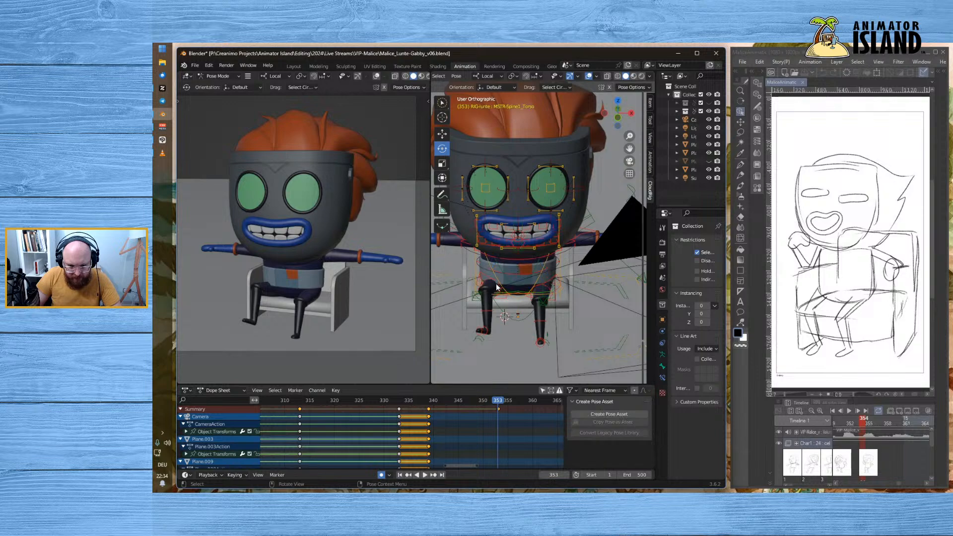
{"action": "left_click", "coordinate": [501, 292]}
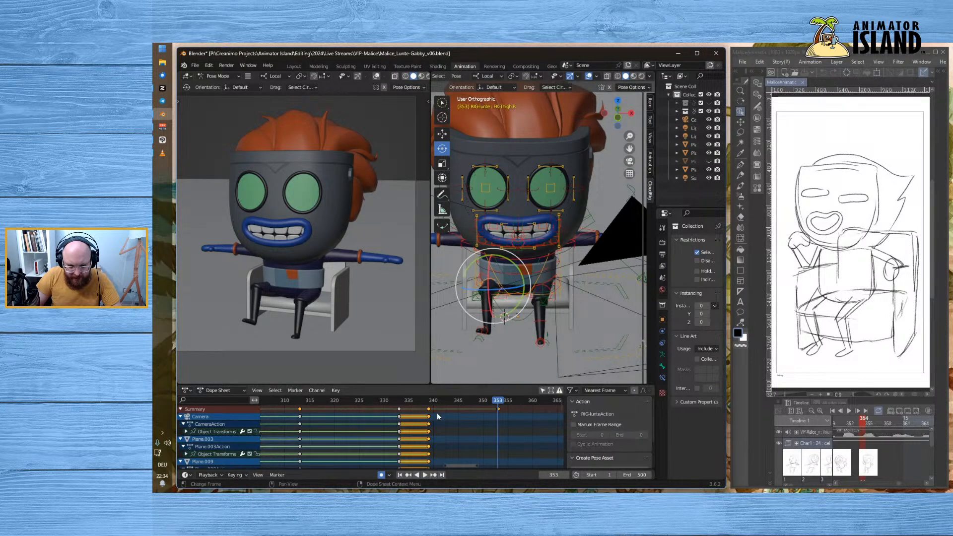
{"action": "left_click", "coordinate": [543, 390]}
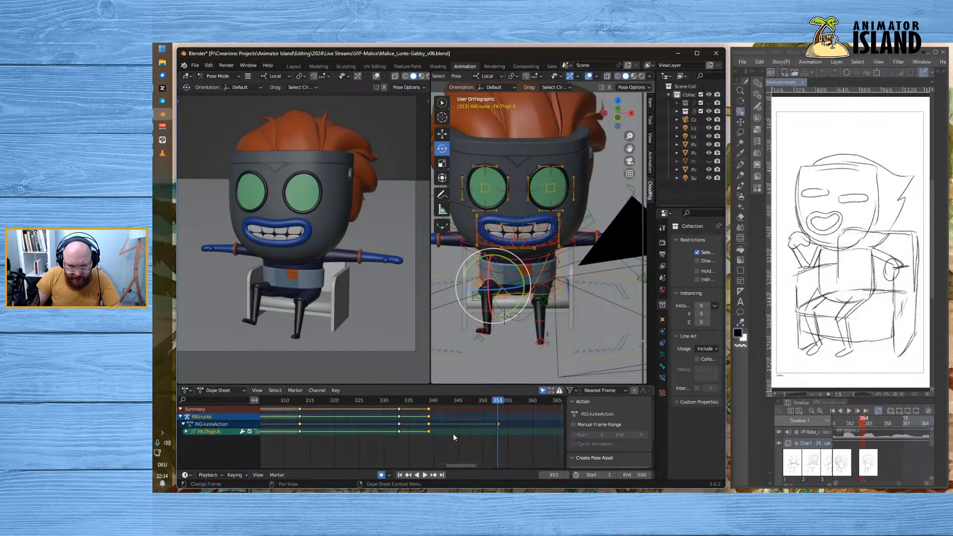
{"action": "left_click", "coordinate": [429, 424]}
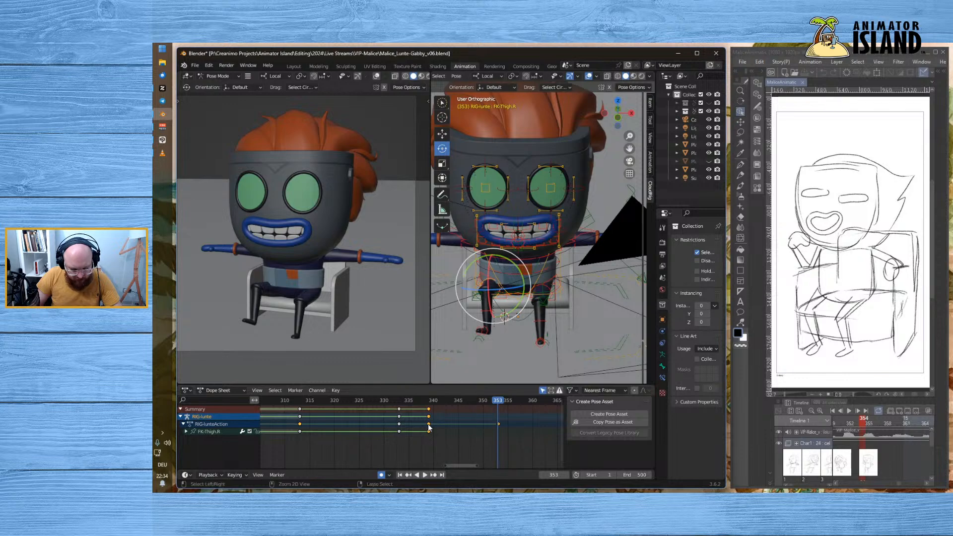
{"action": "key", "text": "ctrl+v"}
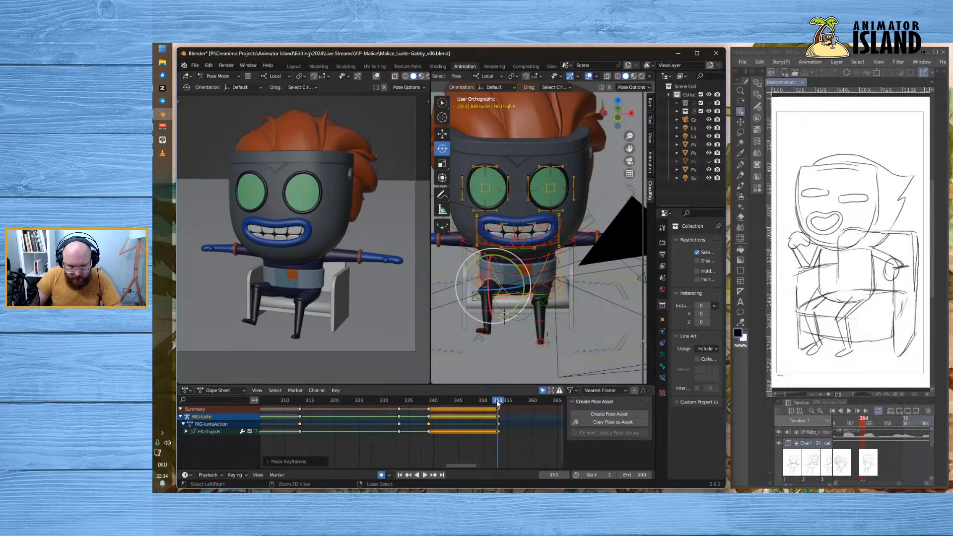
- Play and scrub between frames 353 and 339, comparing the character's poses and examining the rig from several angles
{"action": "key", "text": "space"}
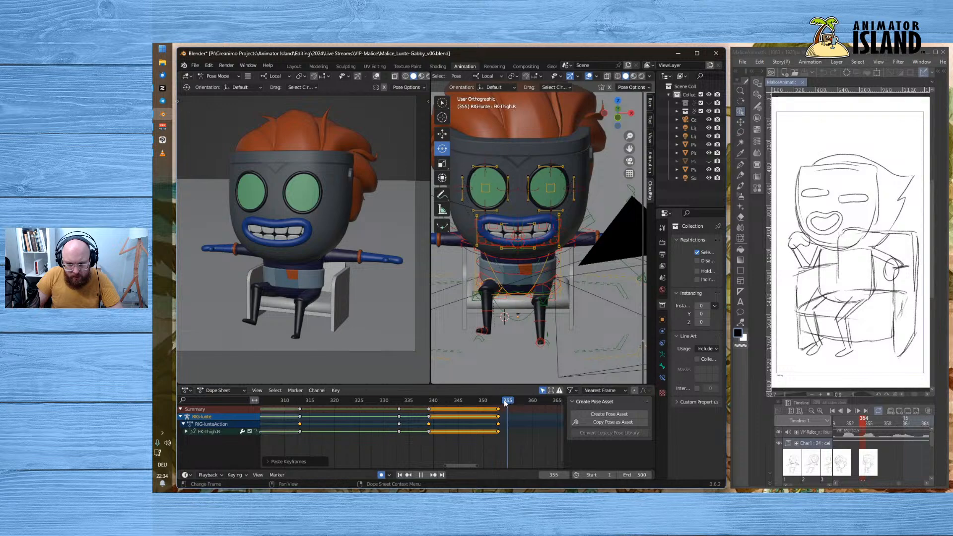
{"action": "left_click", "coordinate": [485, 401]}
{"action": "left_click", "coordinate": [501, 403]}
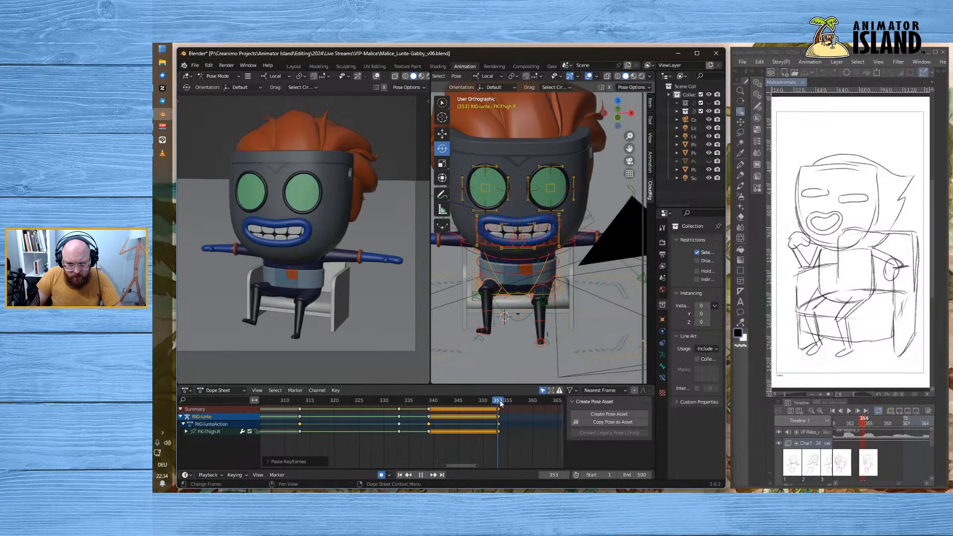
{"action": "left_click", "coordinate": [487, 403]}
{"action": "left_click_drag", "start_coordinate": [485, 401], "coordinate": [430, 404]}
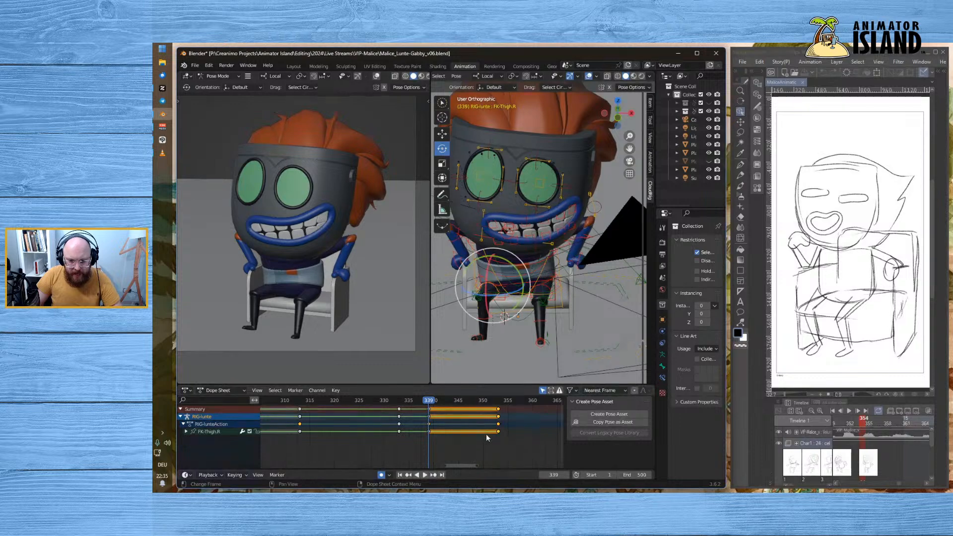
{"action": "middle_click_drag", "start_coordinate": [454, 368], "coordinate": [541, 355]}
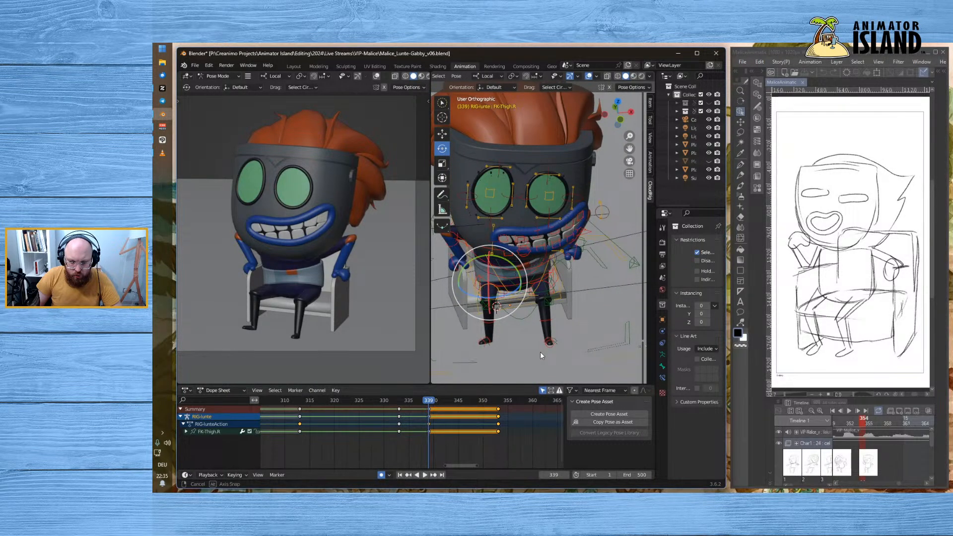
{"action": "middle_click_drag", "start_coordinate": [540, 352], "coordinate": [531, 350]}
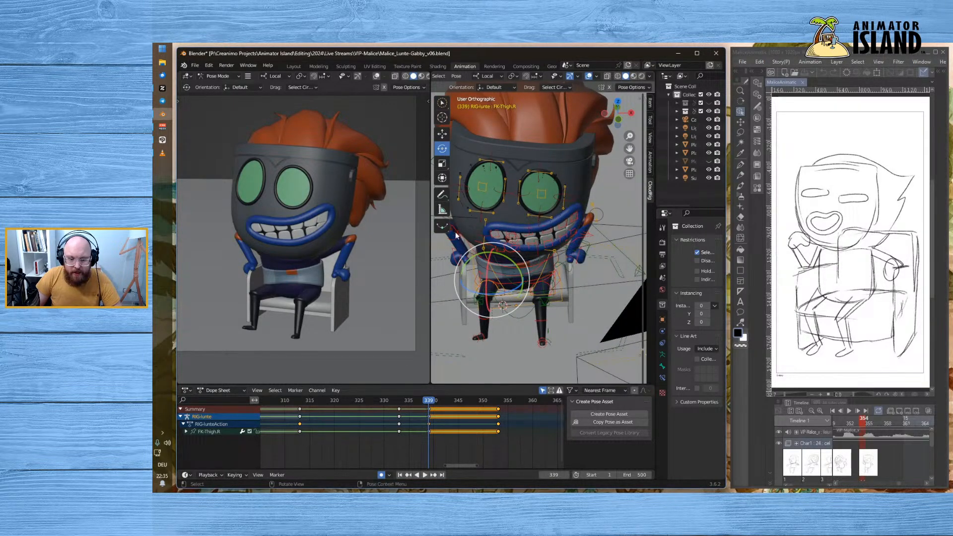
- Widen the rig viewport, show the rig settings and set the FK/IK switch of both legs to 1.000 at frame 339
{"action": "left_click_drag", "start_coordinate": [430, 242], "coordinate": [352, 240]}
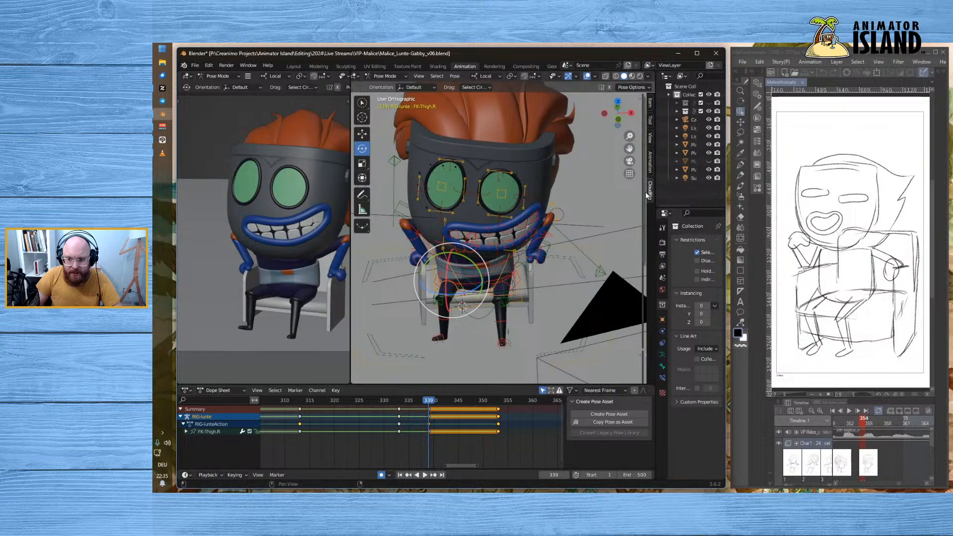
{"action": "left_click_drag", "start_coordinate": [645, 193], "coordinate": [549, 193]}
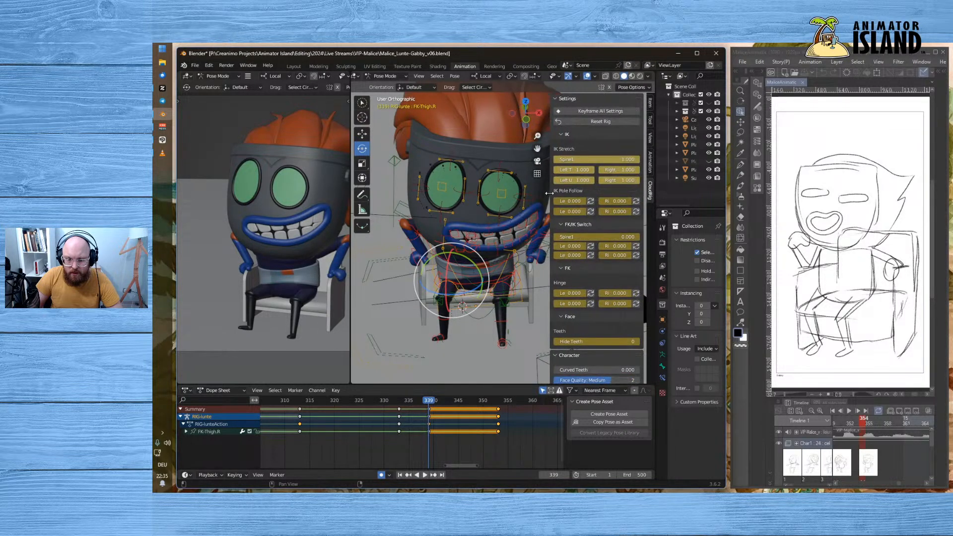
{"action": "left_click", "coordinate": [571, 247]}
{"action": "type", "text": "1"}
{"action": "key", "text": "Return"}
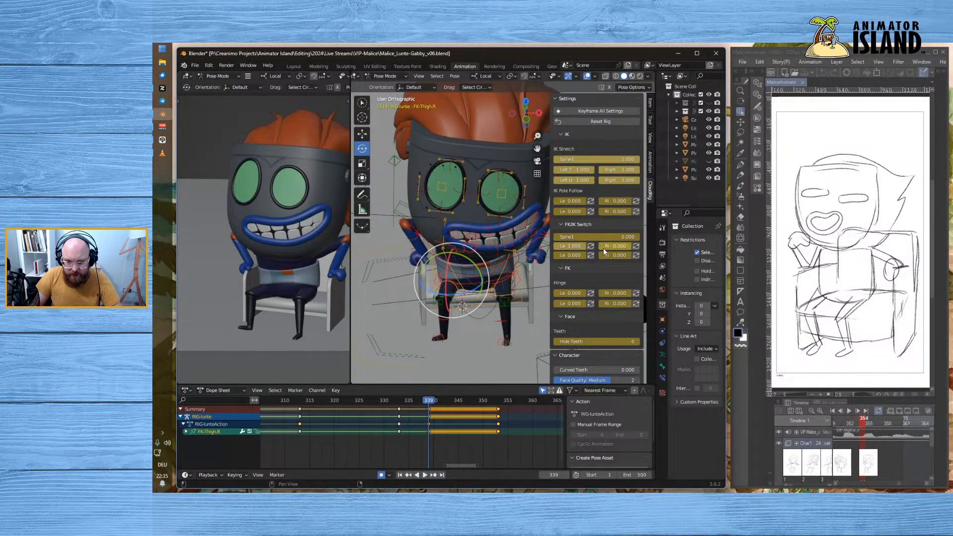
{"action": "left_click_drag", "start_coordinate": [611, 247], "coordinate": [630, 246]}
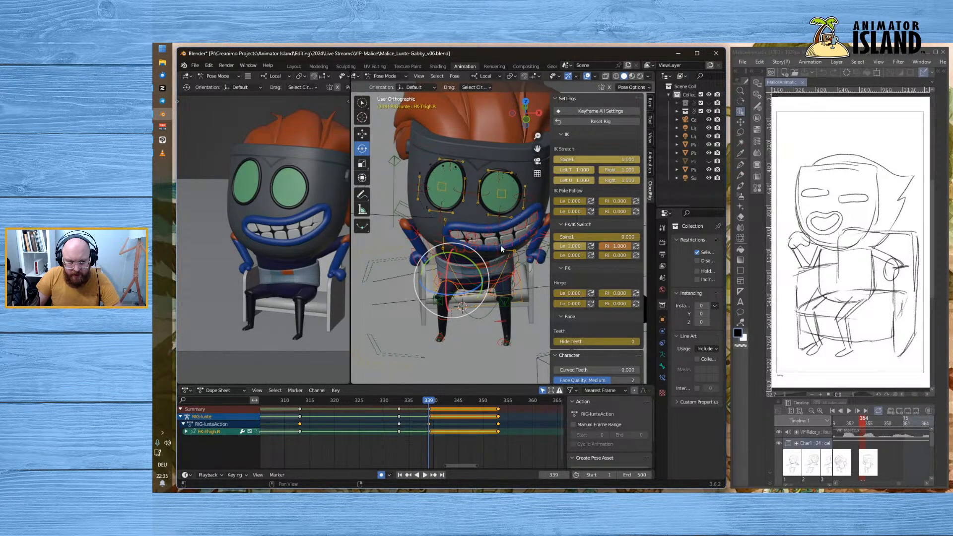
- Enable X-ray display and move the left foot's IK master control slightly inward at frame 339
{"action": "left_click", "coordinate": [511, 341]}
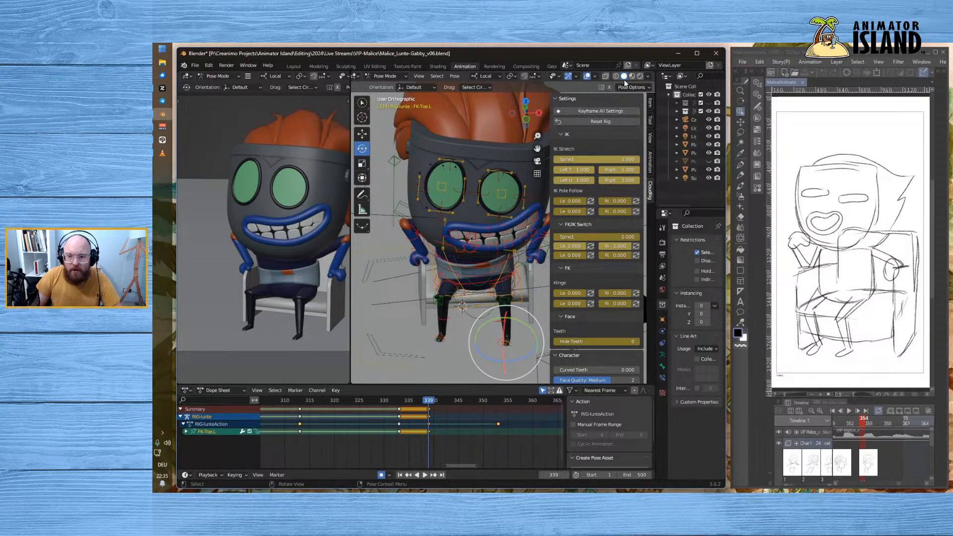
{"action": "left_click", "coordinate": [606, 76]}
{"action": "left_click", "coordinate": [506, 342]}
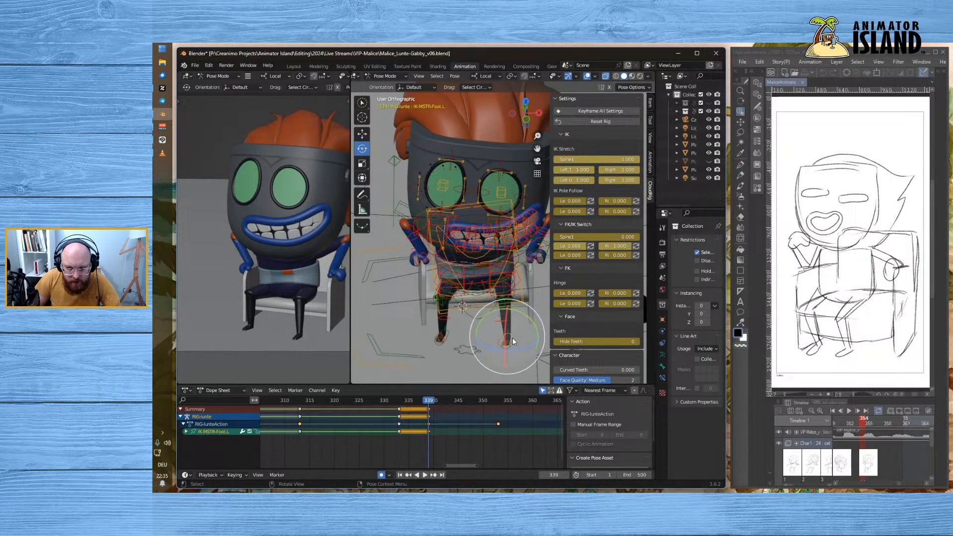
{"action": "left_click", "coordinate": [362, 134]}
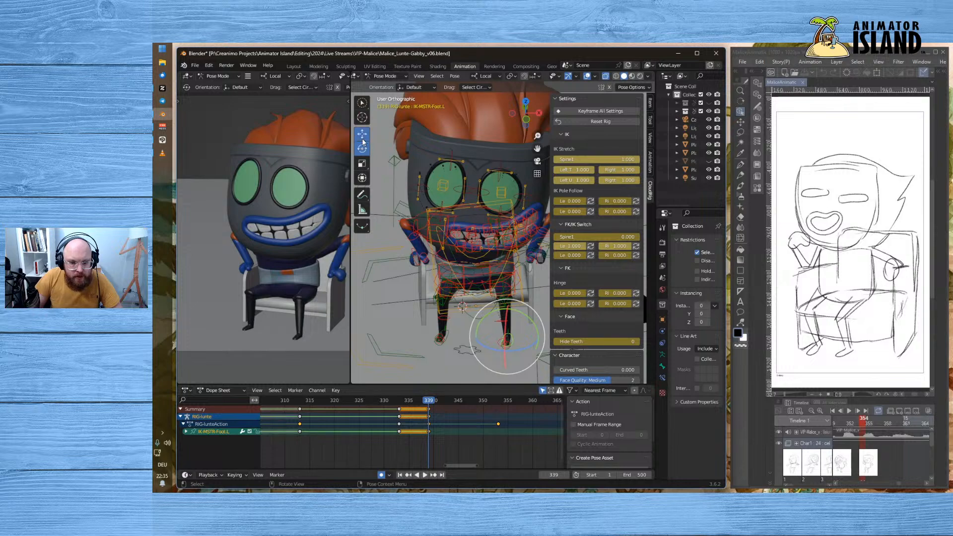
{"action": "left_click_drag", "start_coordinate": [482, 337], "coordinate": [472, 336]}
- Select the right foot's IK master control and move it slightly to reposition the foot at frame 339
{"action": "left_click", "coordinate": [445, 337]}
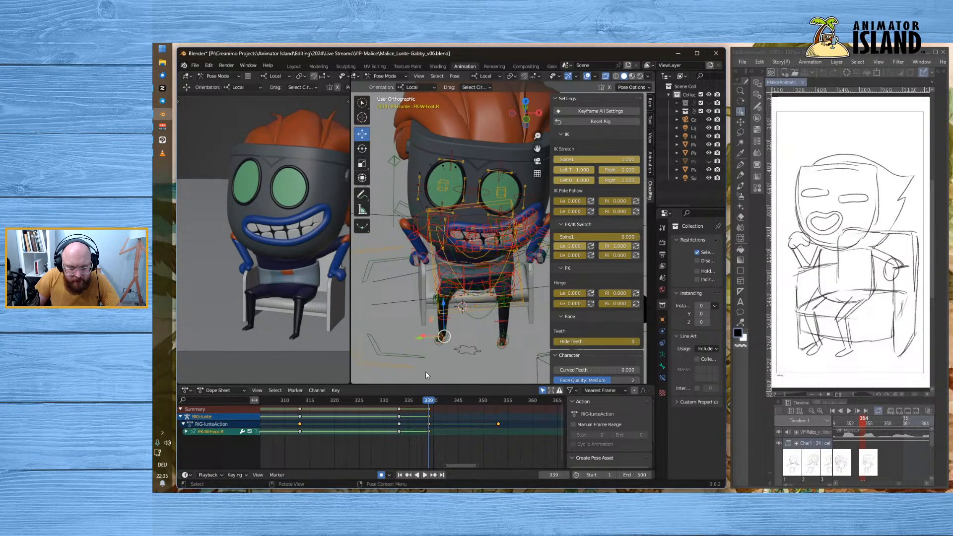
{"action": "middle_click_drag", "start_coordinate": [428, 368], "coordinate": [520, 263]}
{"action": "scroll", "coordinate": [464, 369], "scroll_direction": "up", "scroll_amount": 3}
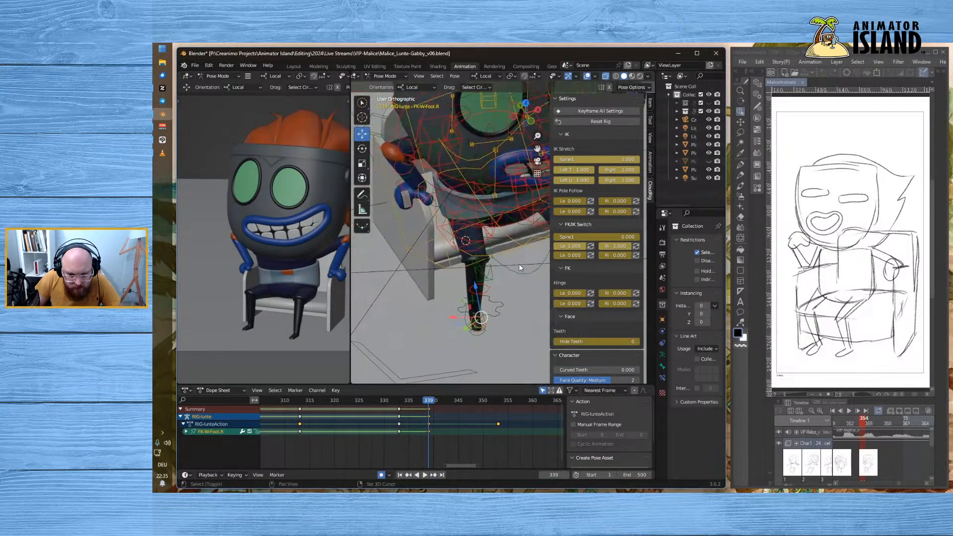
{"action": "left_click", "coordinate": [466, 329]}
{"action": "mouse_move", "coordinate": [478, 332]}
{"action": "left_mouse_down"}
{"action": "mouse_move", "coordinate": [481, 354]}
{"action": "mouse_move", "coordinate": [483, 337]}
{"action": "left_mouse_up"}
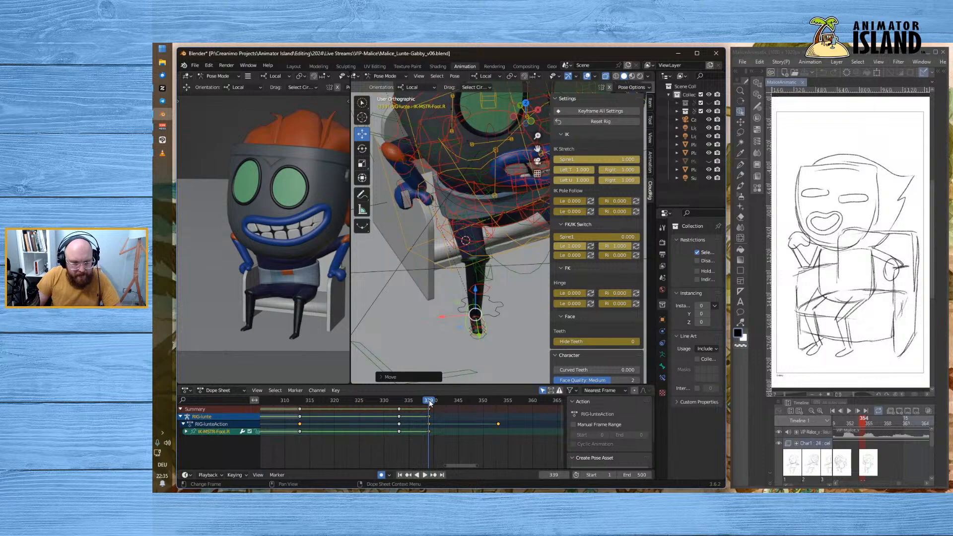
{"action": "scroll", "coordinate": [490, 346], "scroll_direction": "down", "scroll_amount": 2}
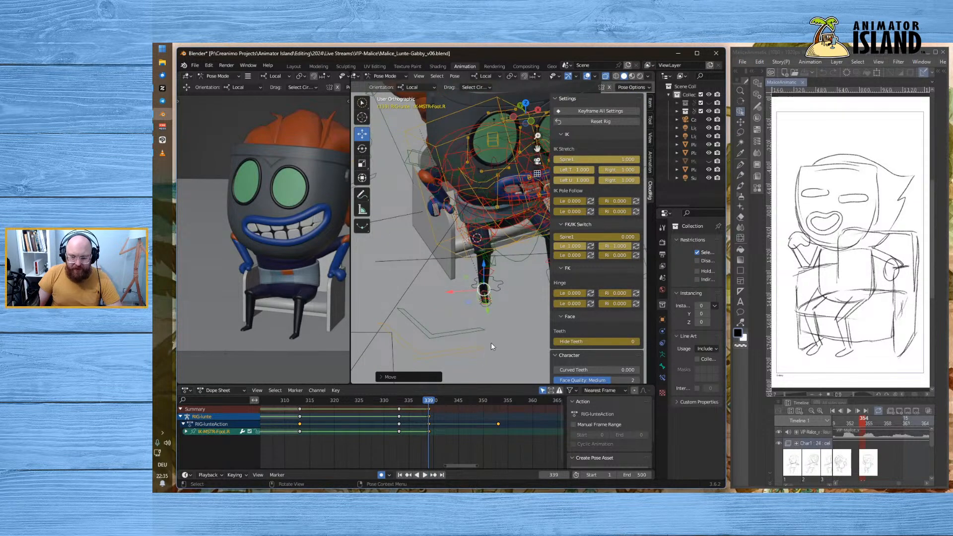
{"action": "middle_click_drag", "start_coordinate": [495, 306], "coordinate": [427, 333]}
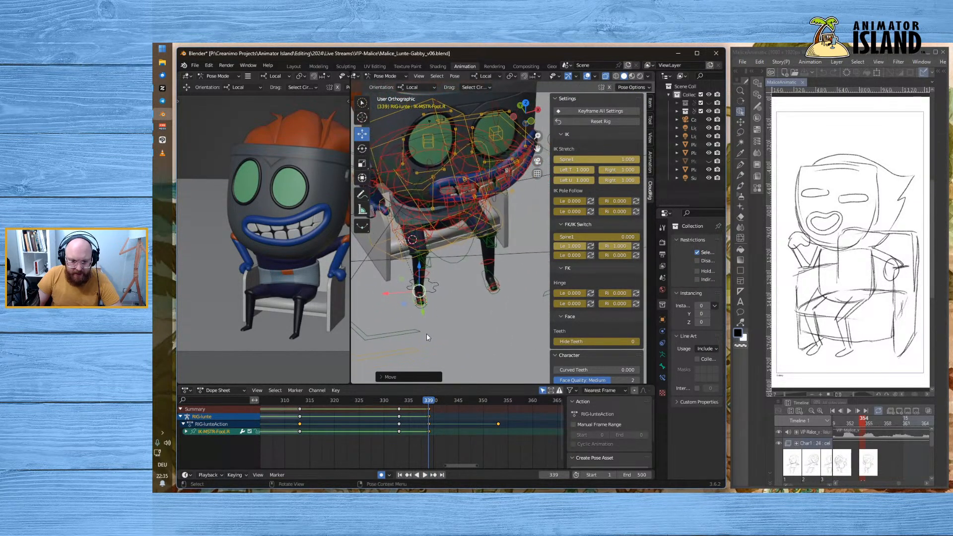
- Show the keyframes of all objects in the Dope Sheet and delete the keyframes at frame 353
{"action": "left_click", "coordinate": [542, 391]}
{"action": "left_click", "coordinate": [489, 426]}
{"action": "left_click_drag", "start_coordinate": [498, 400], "coordinate": [500, 401]}
{"action": "key", "text": "Delete"}
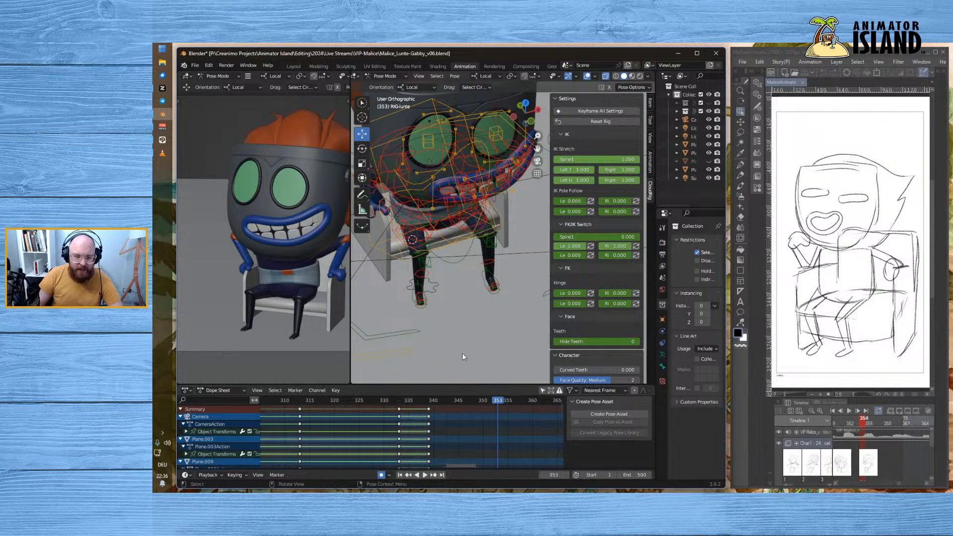
- Box-select the rig's face and upper-body controls at frame 353 and clear all their transforms
{"action": "mouse_move", "coordinate": [481, 302]}
{"action": "middle_mouse_down"}
{"action": "mouse_move", "coordinate": [463, 263]}
{"action": "mouse_move", "coordinate": [451, 267]}
{"action": "mouse_move", "coordinate": [477, 289]}
{"action": "mouse_move", "coordinate": [417, 251]}
{"action": "mouse_move", "coordinate": [433, 234]}
{"action": "mouse_move", "coordinate": [481, 305]}
{"action": "mouse_move", "coordinate": [464, 306]}
{"action": "mouse_move", "coordinate": [487, 326]}
{"action": "mouse_move", "coordinate": [476, 320]}
{"action": "middle_mouse_up"}
{"action": "scroll", "coordinate": [476, 317], "scroll_direction": "down", "scroll_amount": 1}
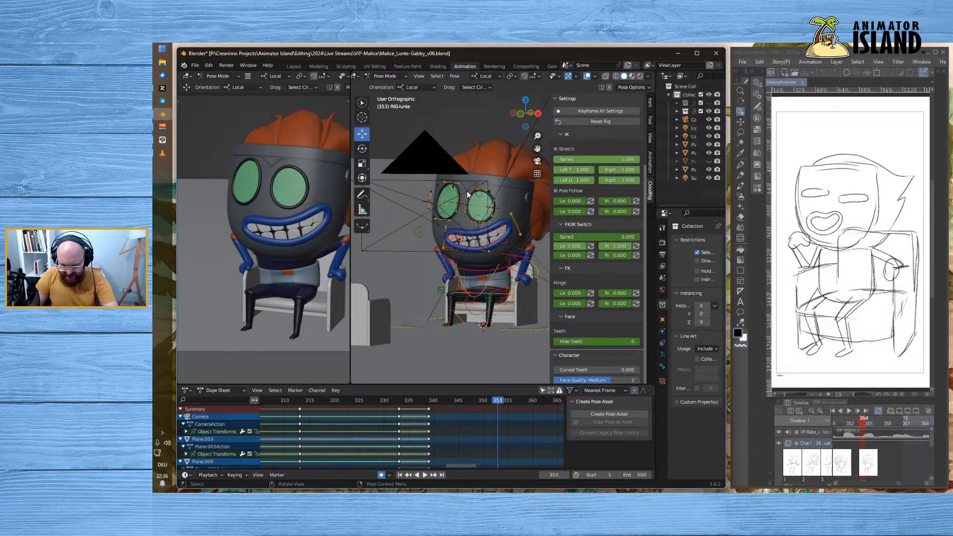
{"action": "key", "text": "b"}
{"action": "left_click_drag", "start_coordinate": [399, 124], "coordinate": [555, 284]}
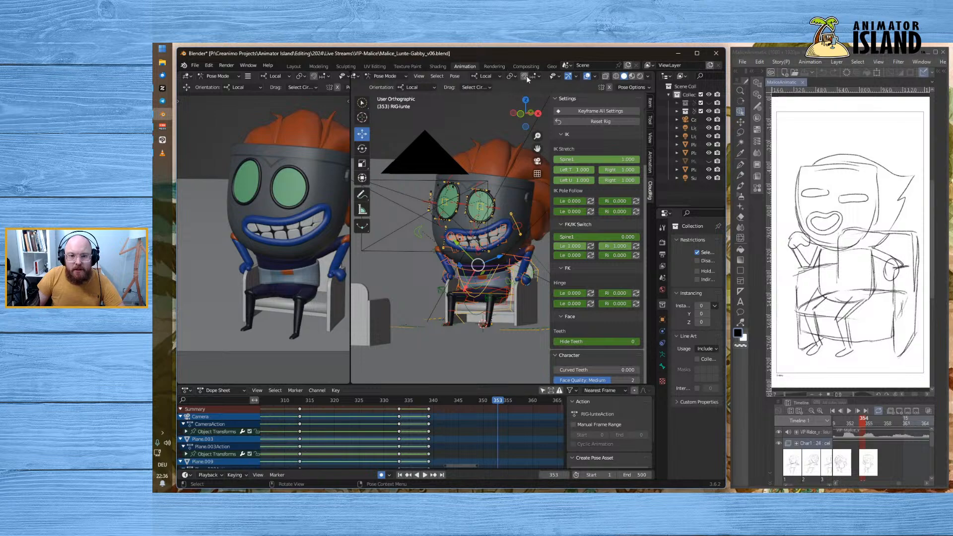
{"action": "left_click", "coordinate": [455, 76]}
{"action": "mouse_move", "coordinate": [474, 95]}
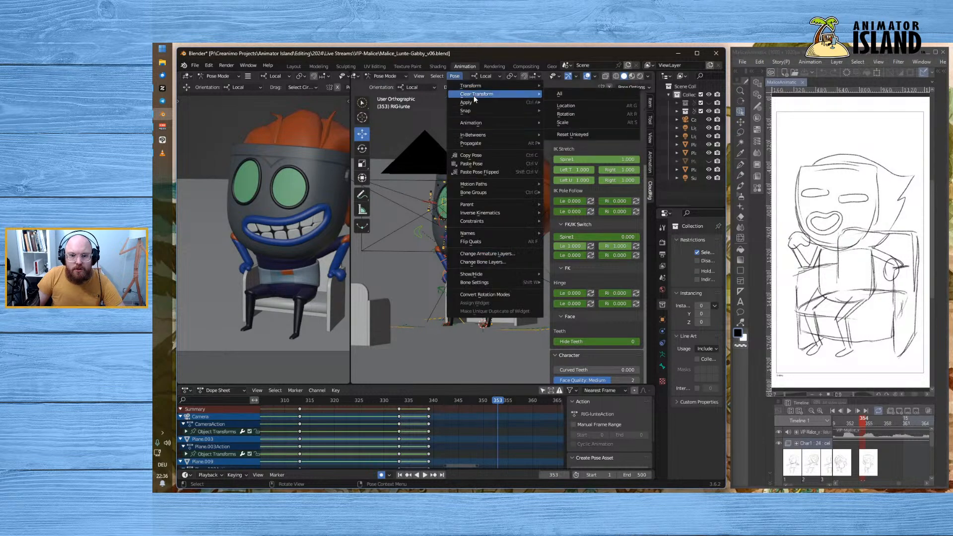
{"action": "left_click", "coordinate": [582, 93]}
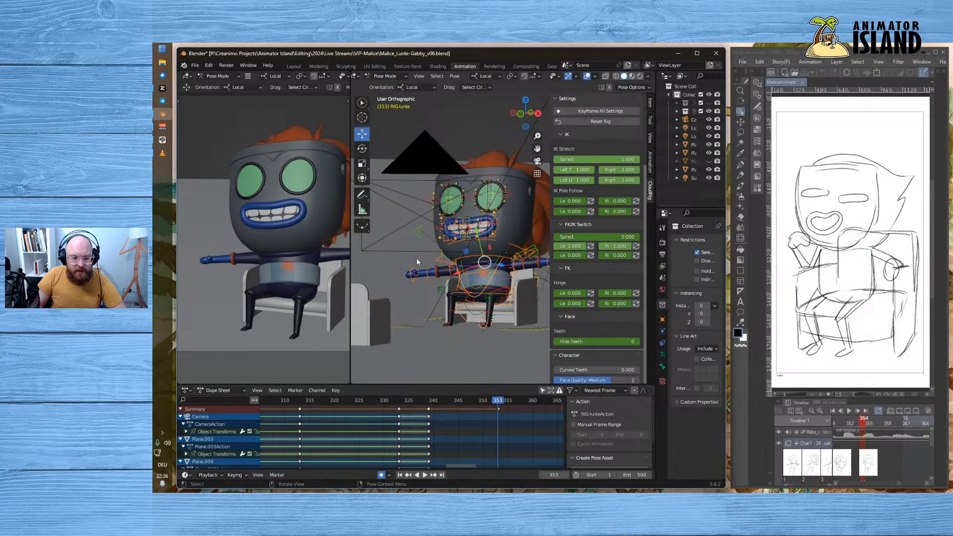
- Rotate the FK-Spine1 control at frame 353 to adjust the torso's lean and turn, working from the side and front
{"action": "key", "text": "space"}
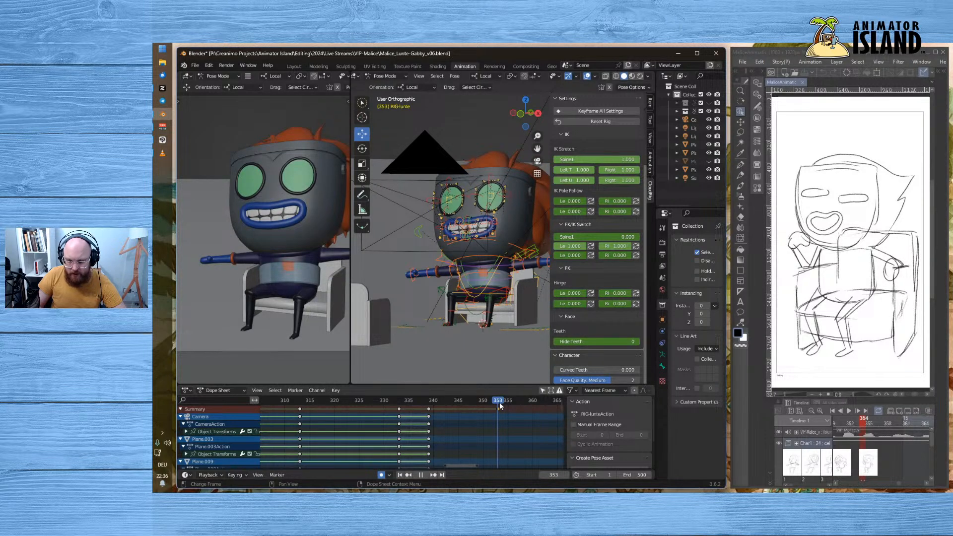
{"action": "key", "text": "space"}
{"action": "middle_click_drag", "start_coordinate": [503, 328], "coordinate": [450, 329]}
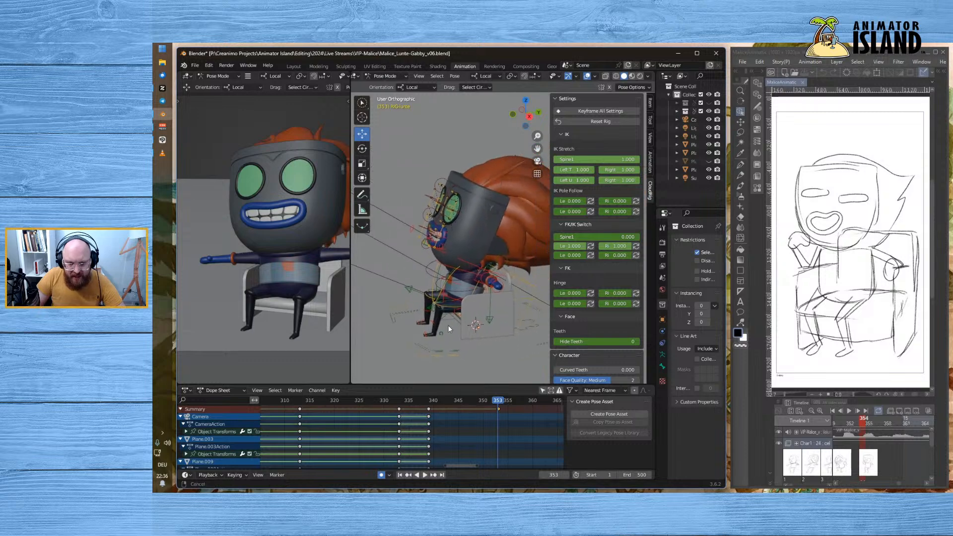
{"action": "left_click", "coordinate": [451, 302]}
{"action": "left_click", "coordinate": [448, 299]}
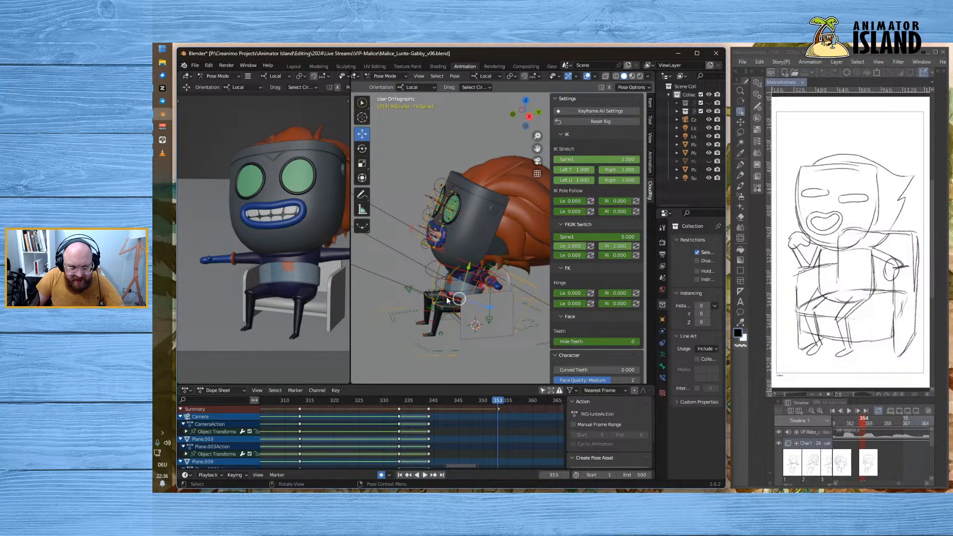
{"action": "left_click", "coordinate": [364, 150]}
{"action": "left_click_drag", "start_coordinate": [462, 267], "coordinate": [466, 266]}
{"action": "middle_click_drag", "start_coordinate": [383, 291], "coordinate": [452, 299]}
{"action": "left_click_drag", "start_coordinate": [463, 290], "coordinate": [465, 292]}
{"action": "middle_click_drag", "start_coordinate": [465, 291], "coordinate": [435, 281]}
{"action": "left_click_drag", "start_coordinate": [431, 283], "coordinate": [429, 284]}
- Switch to the MaliceAnimatic storyboard and play its animatic from frame 339 to check the pose timing
{"action": "left_click_drag", "start_coordinate": [493, 400], "coordinate": [503, 403]}
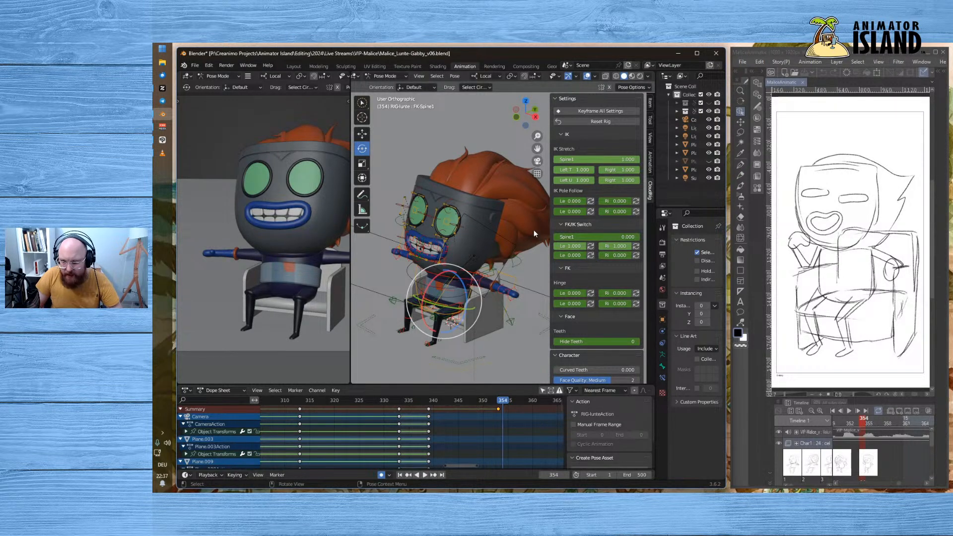
{"action": "left_click_drag", "start_coordinate": [835, 482], "coordinate": [836, 482]}
{"action": "left_click_drag", "start_coordinate": [903, 484], "coordinate": [898, 483]}
{"action": "left_click", "coordinate": [866, 422]}
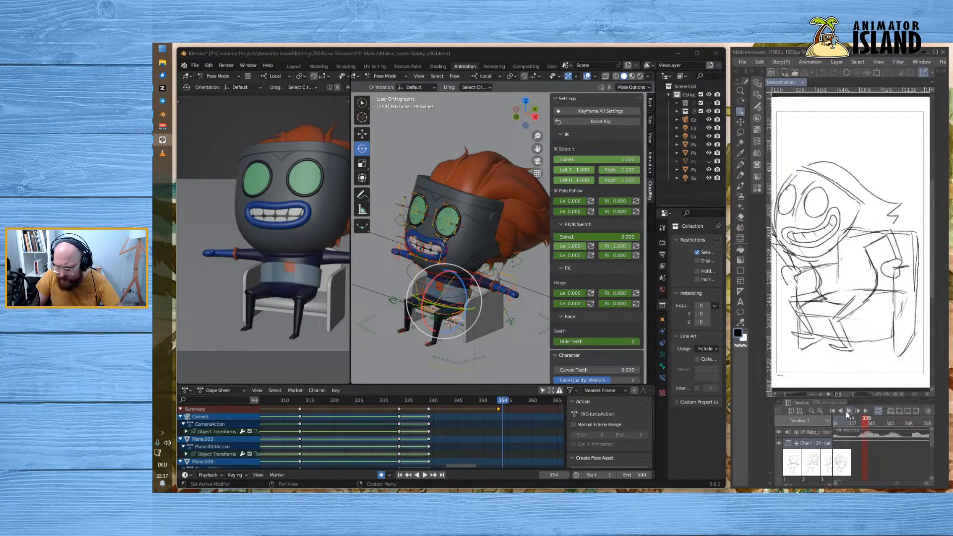
{"action": "left_click", "coordinate": [847, 412]}
{"action": "left_click", "coordinate": [847, 412]}
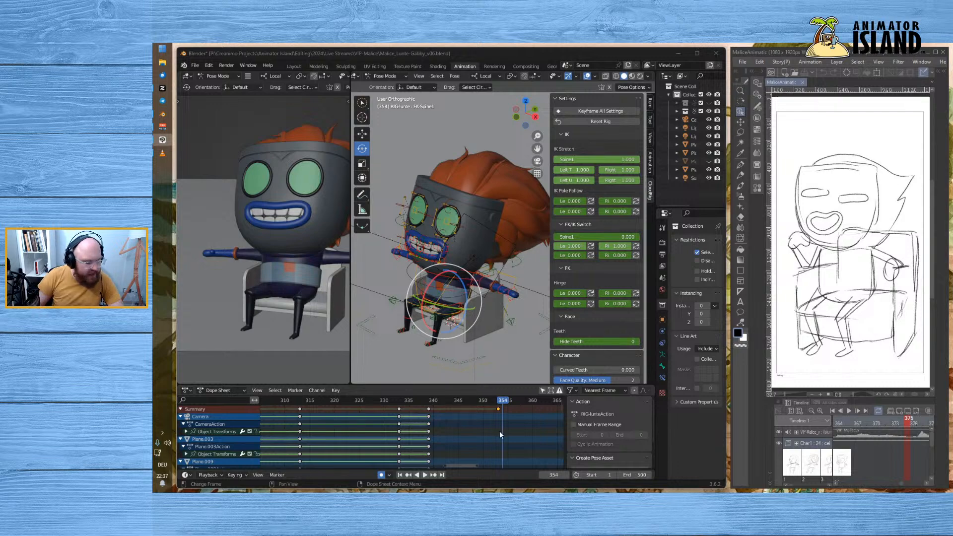
- Play the character animation in Blender from frame 331 and return to frame 353
{"action": "left_click", "coordinate": [387, 401]}
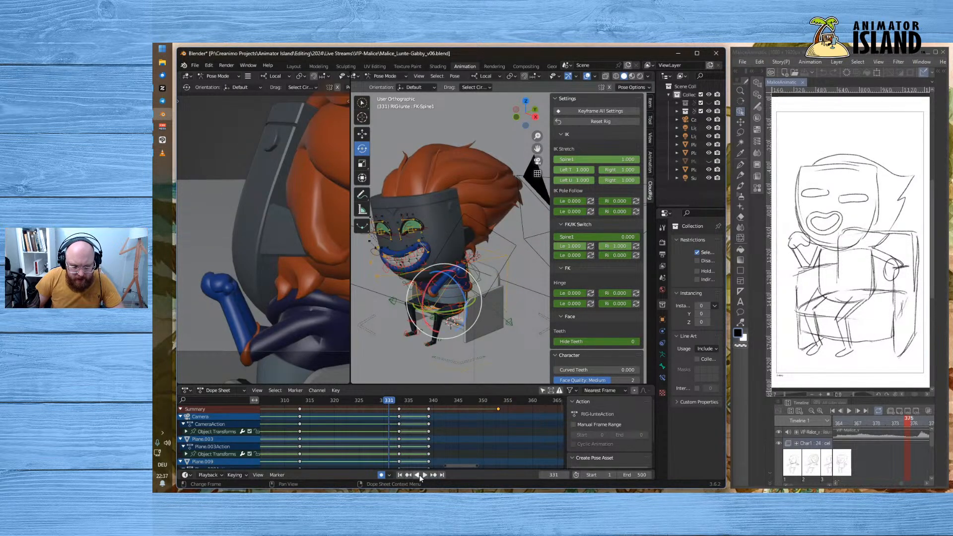
{"action": "left_click", "coordinate": [424, 475]}
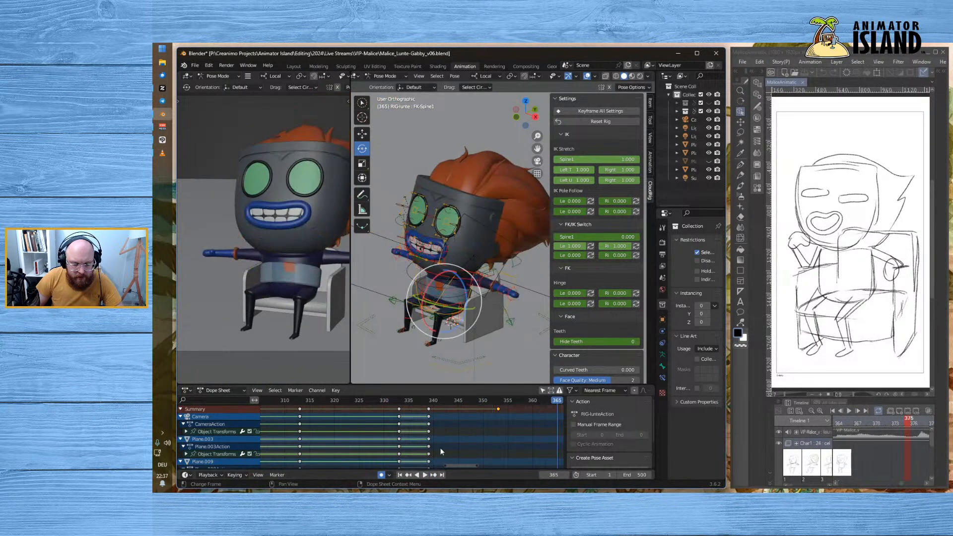
{"action": "left_click", "coordinate": [498, 401]}
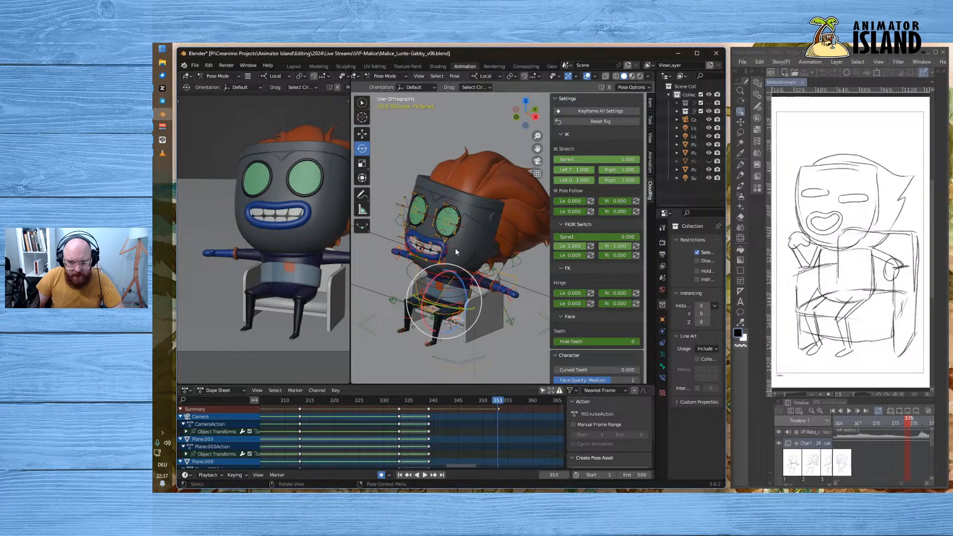
- Rotate the left upper arm FK control downward at frame 353 and select the left forearm control
{"action": "middle_click_drag", "start_coordinate": [467, 344], "coordinate": [493, 290]}
{"action": "left_click", "coordinate": [485, 288]}
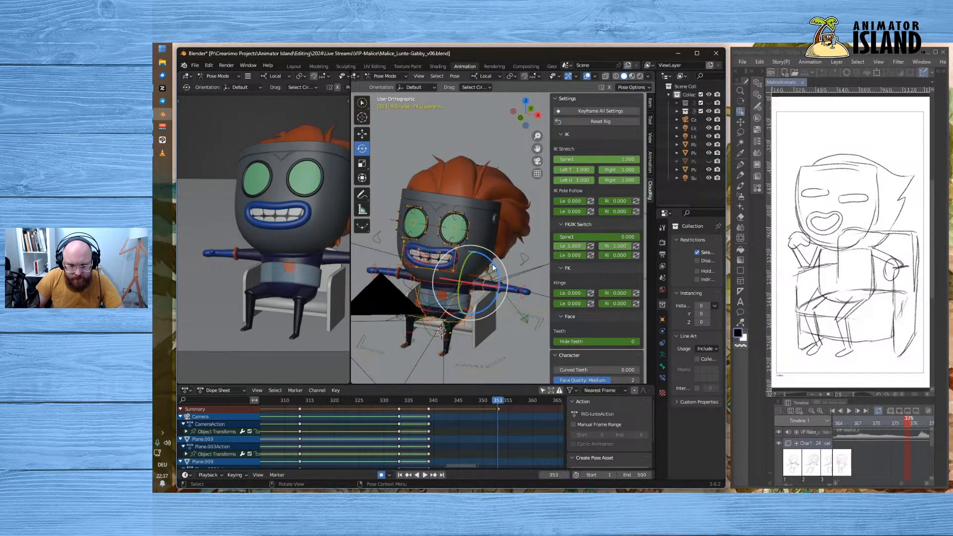
{"action": "left_click_drag", "start_coordinate": [495, 267], "coordinate": [501, 285]}
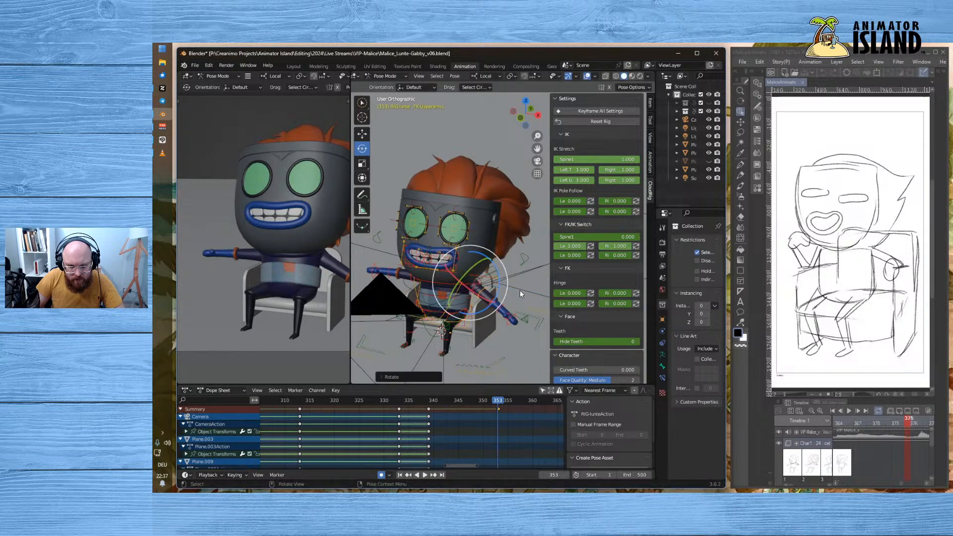
{"action": "left_click", "coordinate": [501, 310]}
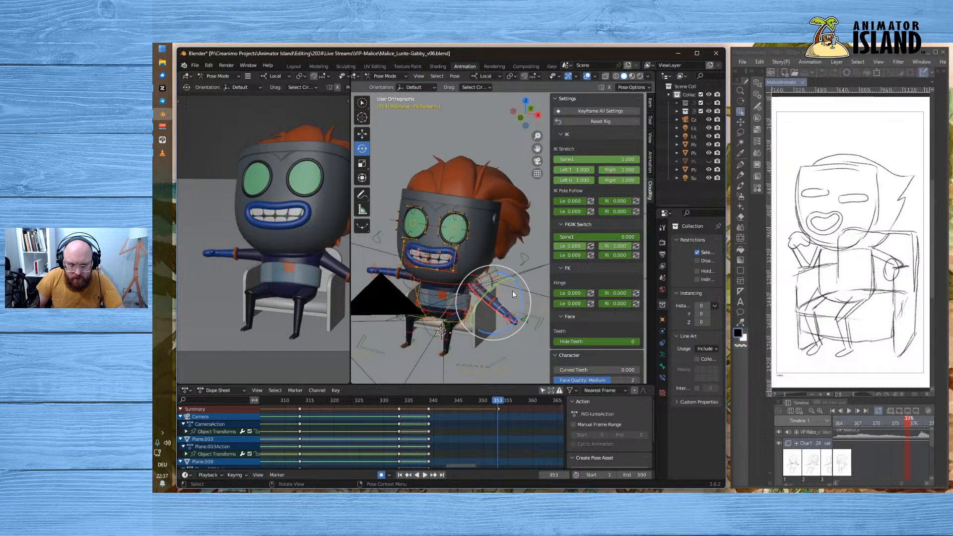
- Bend the character's left forearm inward toward the torso at frame 353, including a rotation about its local Y axis
{"action": "left_click_drag", "start_coordinate": [524, 298], "coordinate": [499, 326]}
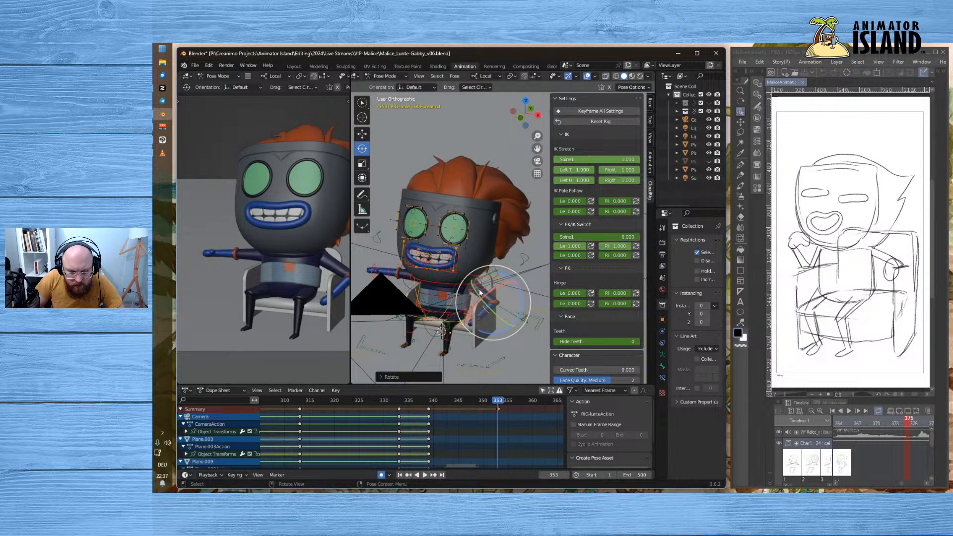
{"action": "left_click_drag", "start_coordinate": [483, 294], "coordinate": [505, 280]}
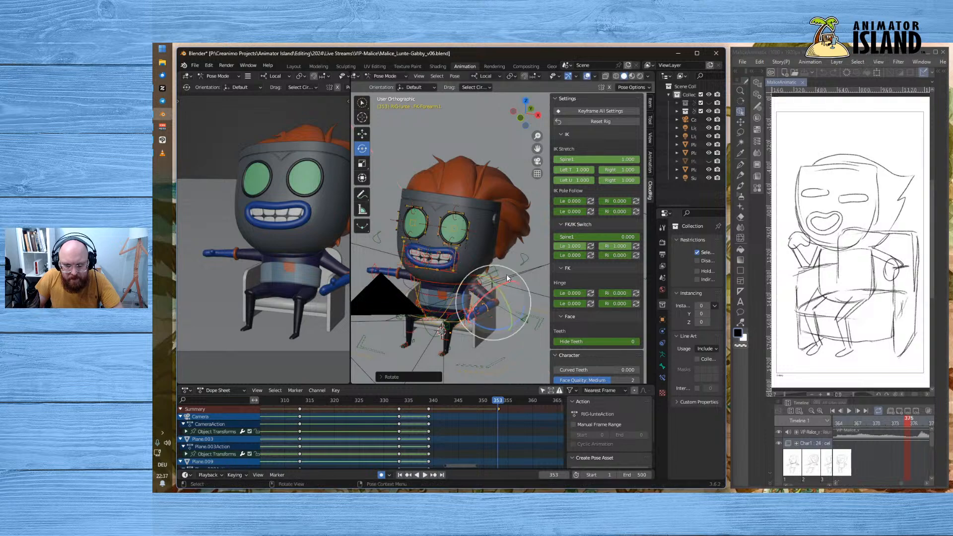
{"action": "key", "text": "y"}
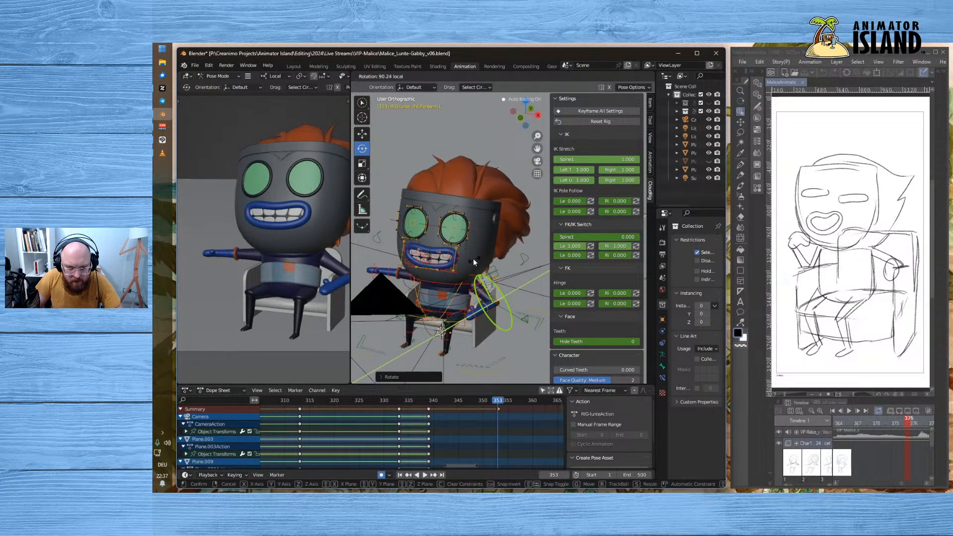
{"action": "left_click", "coordinate": [472, 257]}
{"action": "scroll", "coordinate": [486, 354], "scroll_direction": "up", "scroll_amount": 5}
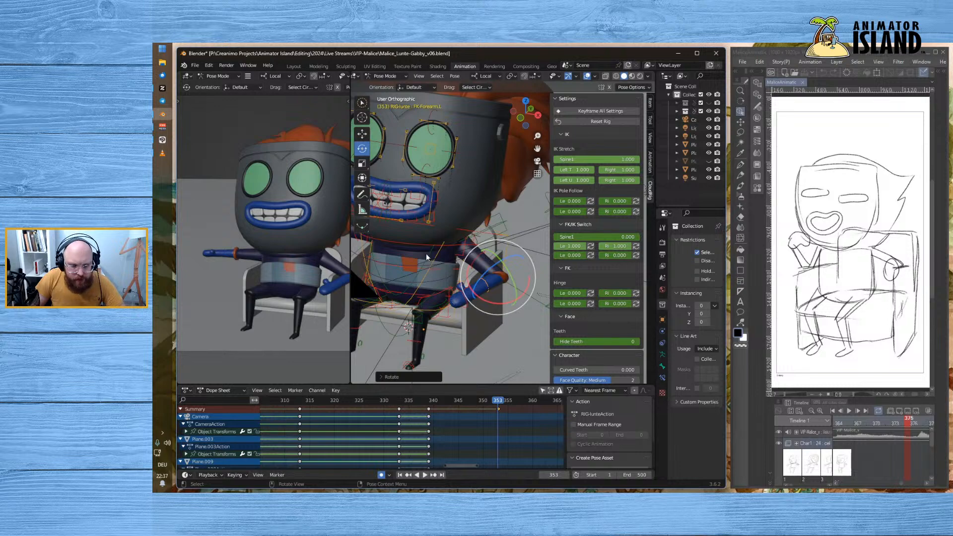
- Tilt the character's head forward by rotating the FK spine and FK head controls
{"action": "scroll", "coordinate": [427, 247], "scroll_direction": "down", "scroll_amount": 5}
{"action": "left_click", "coordinate": [431, 253]}
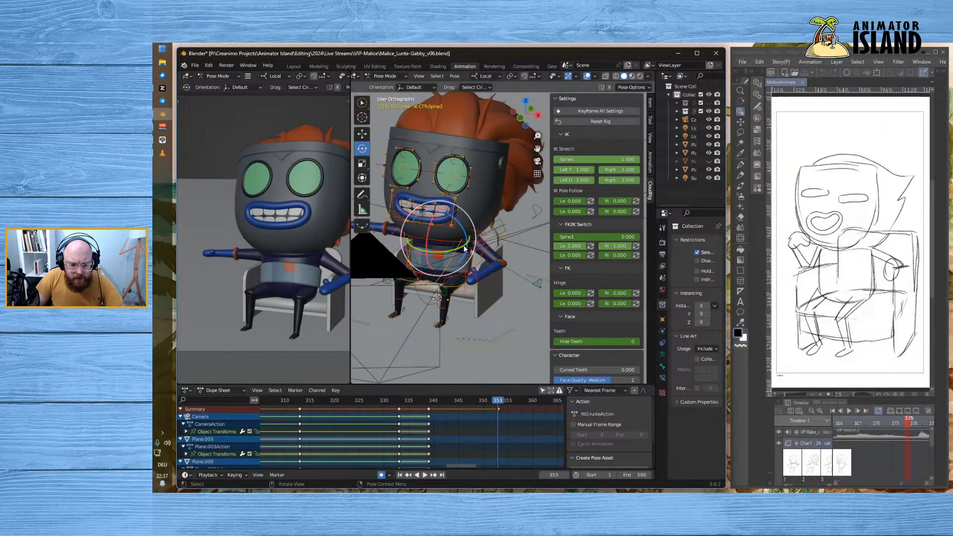
{"action": "left_click", "coordinate": [440, 241]}
{"action": "left_click", "coordinate": [439, 240]}
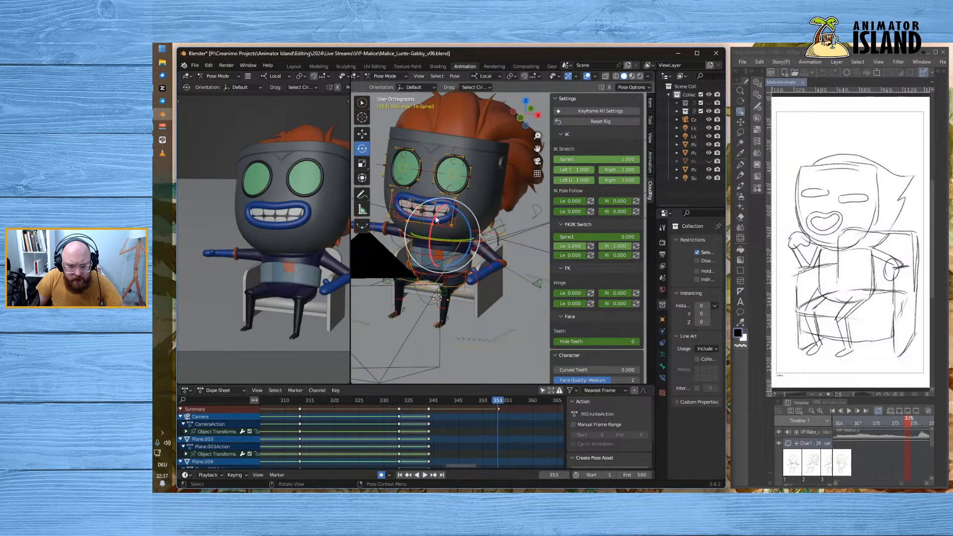
{"action": "left_click_drag", "start_coordinate": [433, 221], "coordinate": [430, 215]}
{"action": "left_click", "coordinate": [430, 220]}
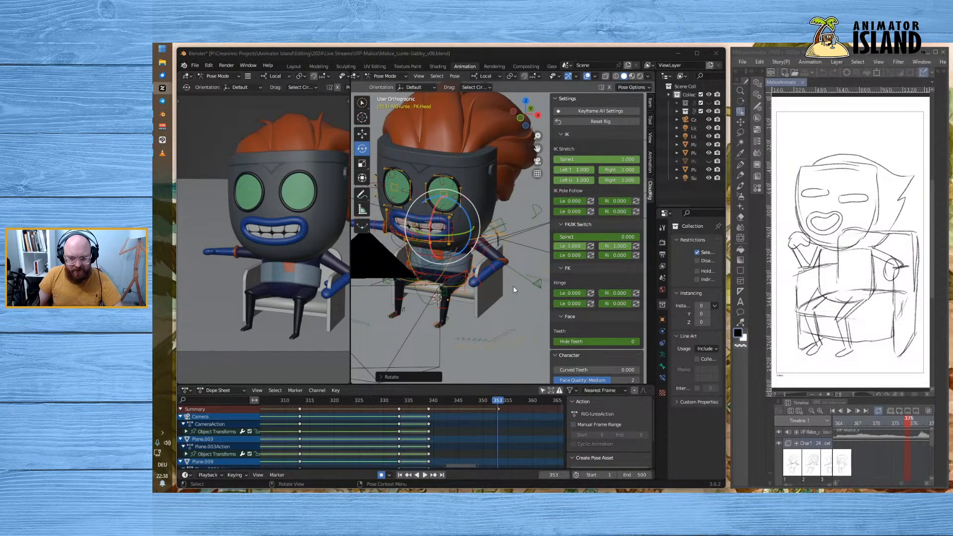
- Rotate the left upper arm and forearm to refine the bent-elbow pose beside the torso
{"action": "left_click", "coordinate": [489, 249]}
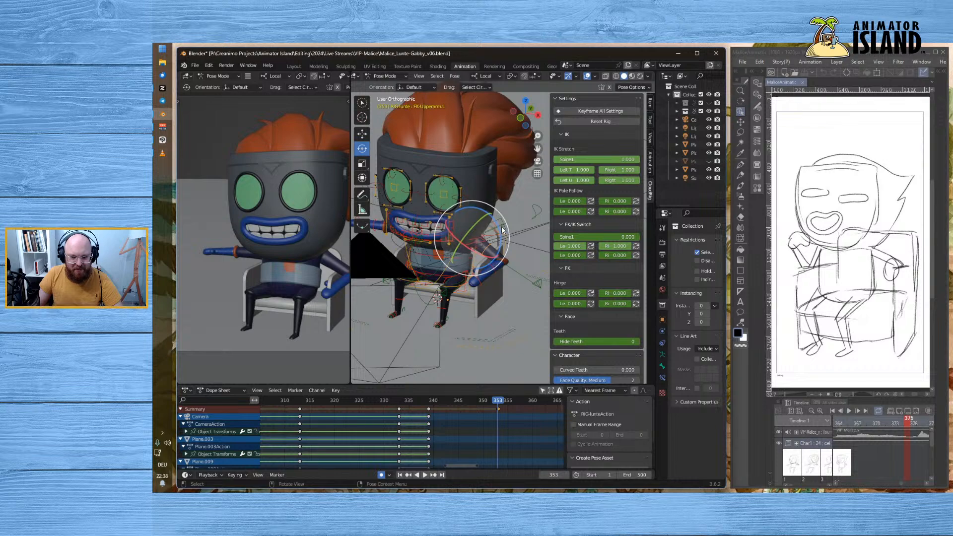
{"action": "key", "text": "r"}
{"action": "left_click", "coordinate": [511, 293]}
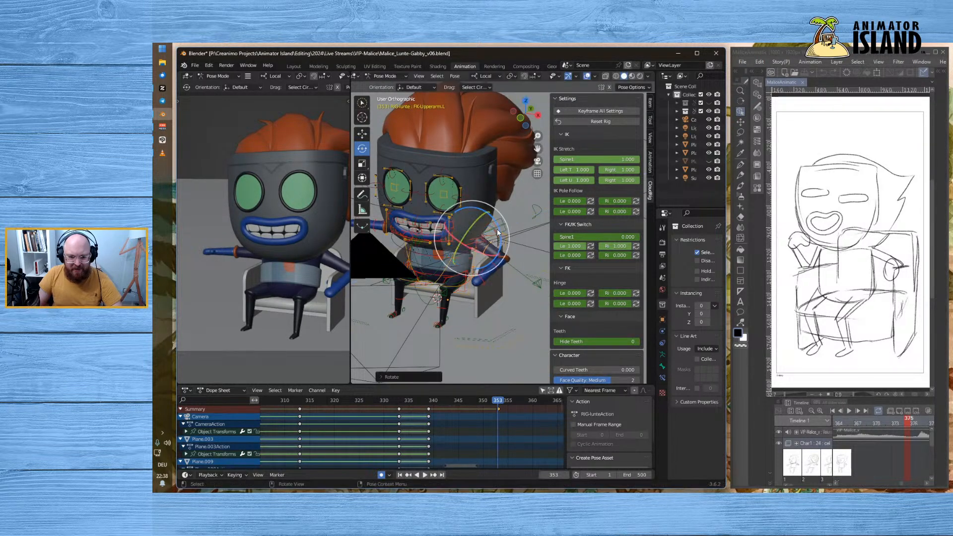
{"action": "middle_click_drag", "start_coordinate": [498, 299], "coordinate": [432, 293]}
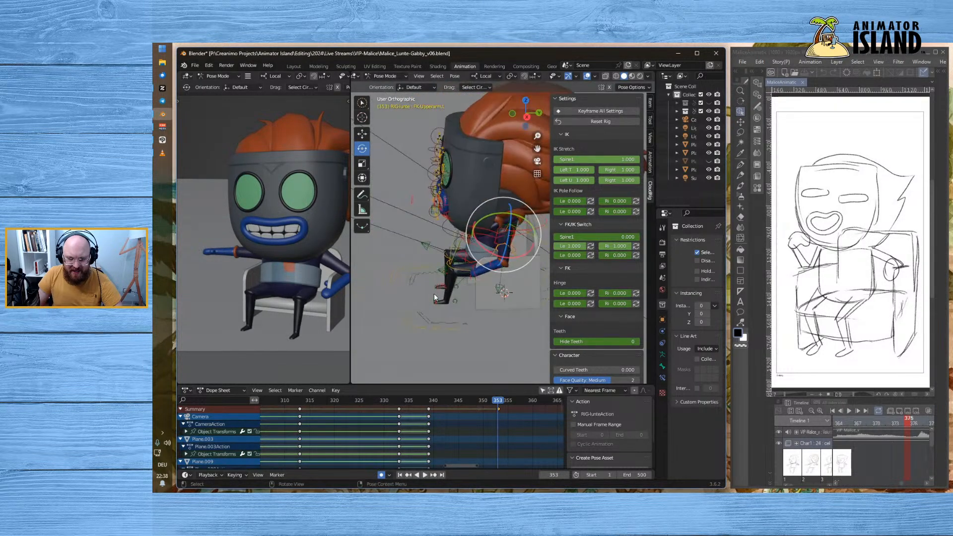
{"action": "left_click", "coordinate": [491, 272]}
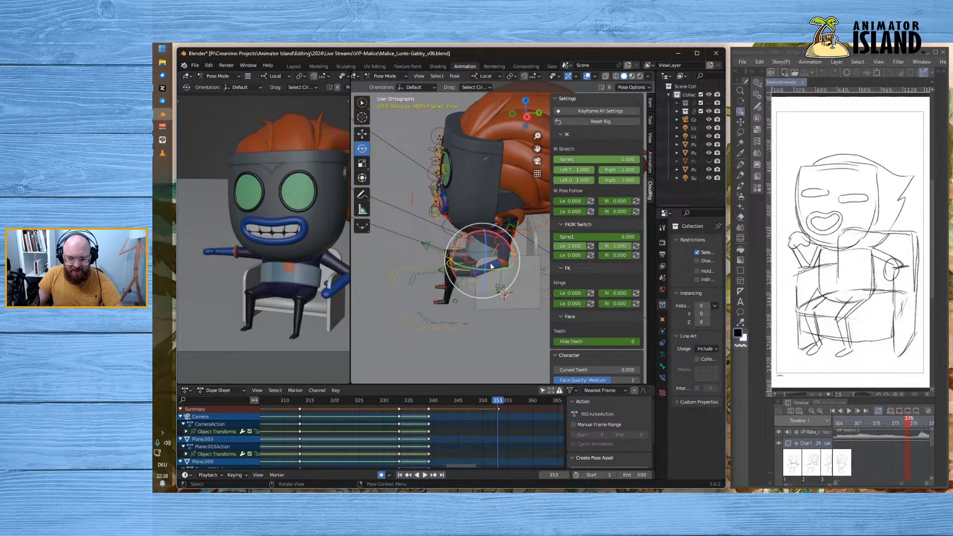
{"action": "left_click_drag", "start_coordinate": [497, 242], "coordinate": [512, 241]}
{"action": "middle_click_drag", "start_coordinate": [451, 320], "coordinate": [514, 303]}
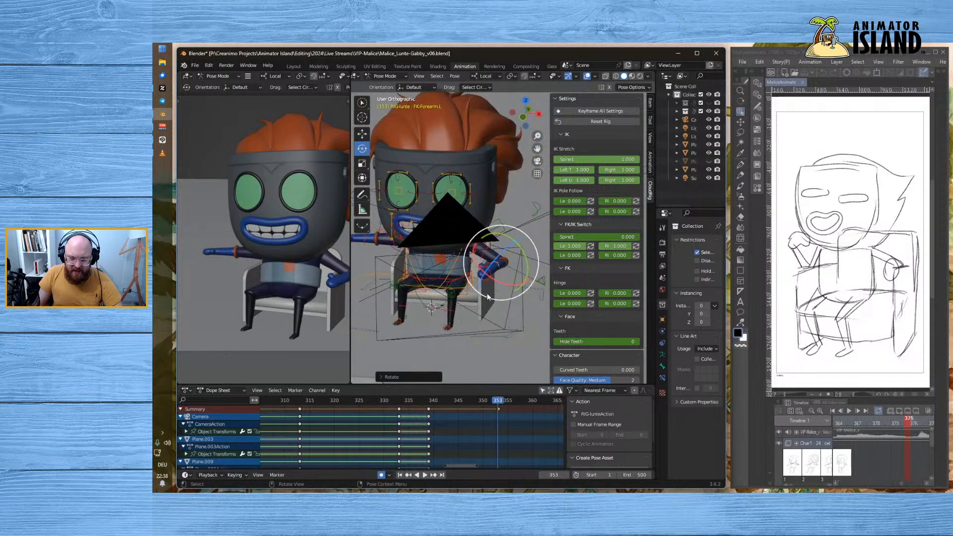
- Rotate the left hand at the wrist with its FK hand control
{"action": "left_click", "coordinate": [490, 273]}
{"action": "middle_click_drag", "start_coordinate": [500, 267], "coordinate": [463, 270]}
{"action": "scroll", "coordinate": [463, 271], "scroll_direction": "up", "scroll_amount": 3}
{"action": "left_click_drag", "start_coordinate": [461, 271], "coordinate": [441, 288]}
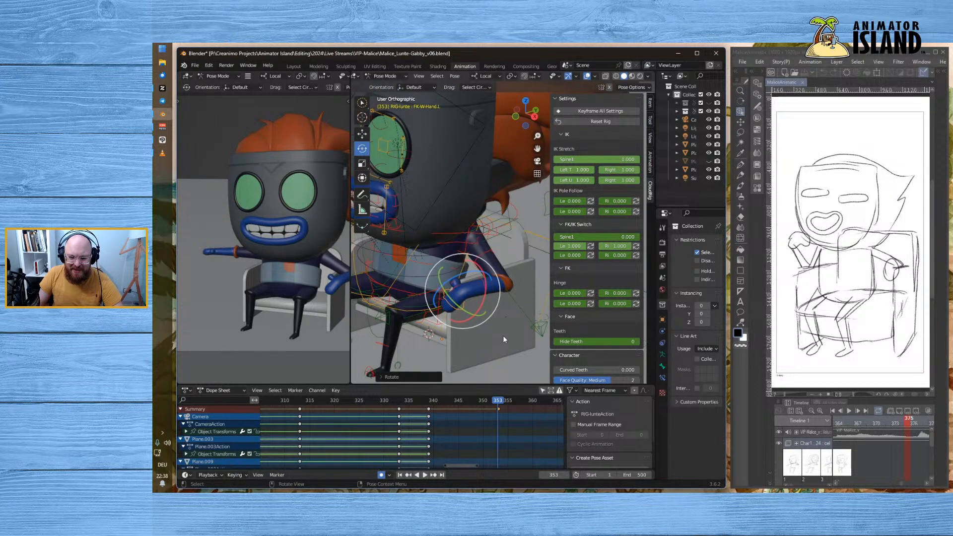
{"action": "left_click", "coordinate": [524, 321]}
- Adjust the left elbow bend by rotating the FK forearm and slightly turning the upper arm
{"action": "left_click", "coordinate": [482, 282]}
{"action": "left_click_drag", "start_coordinate": [512, 285], "coordinate": [511, 282]}
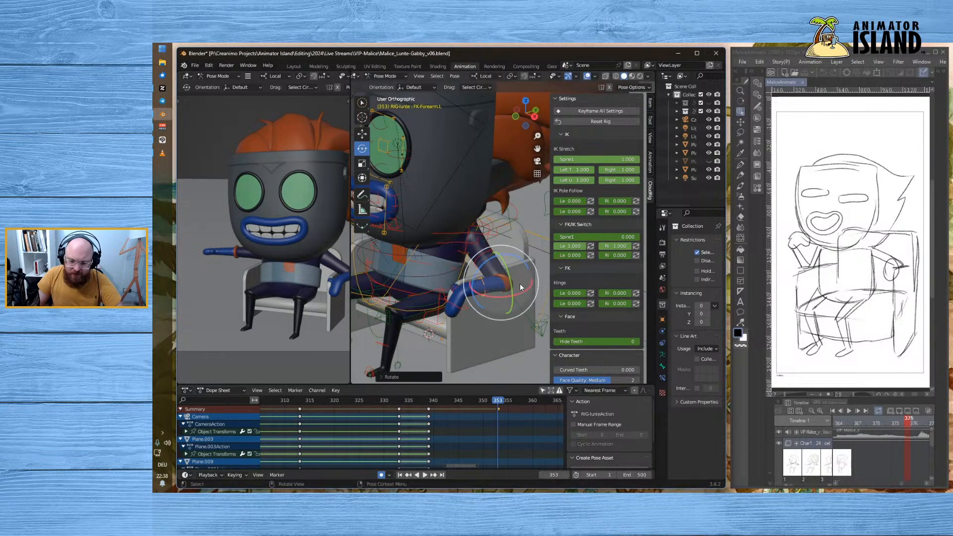
{"action": "left_click", "coordinate": [485, 252]}
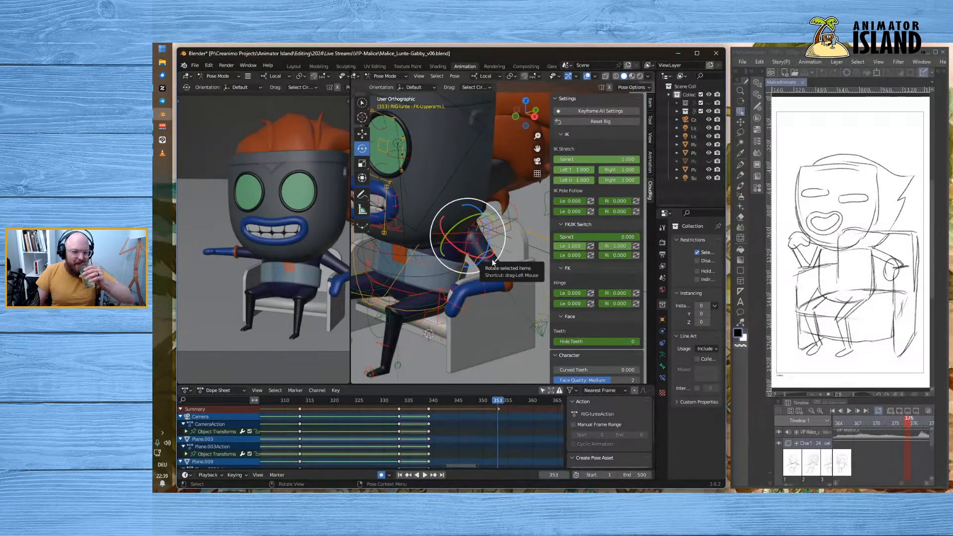
{"action": "left_click_drag", "start_coordinate": [493, 263], "coordinate": [485, 265]}
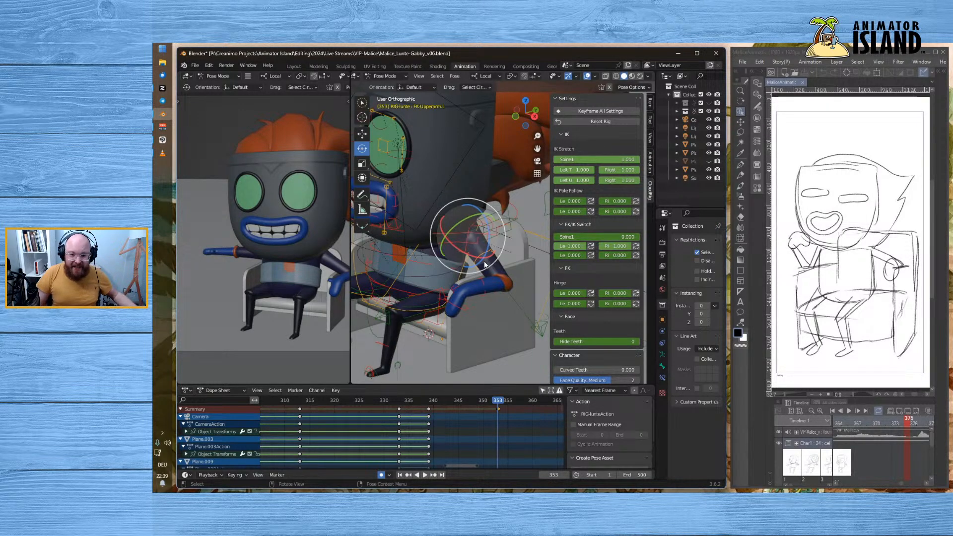
- Lift the left elbow outward and upward by rotating the upper arm
{"action": "left_click_drag", "start_coordinate": [484, 243], "coordinate": [494, 293]}
{"action": "left_click", "coordinate": [487, 296]}
{"action": "left_click", "coordinate": [490, 249]}
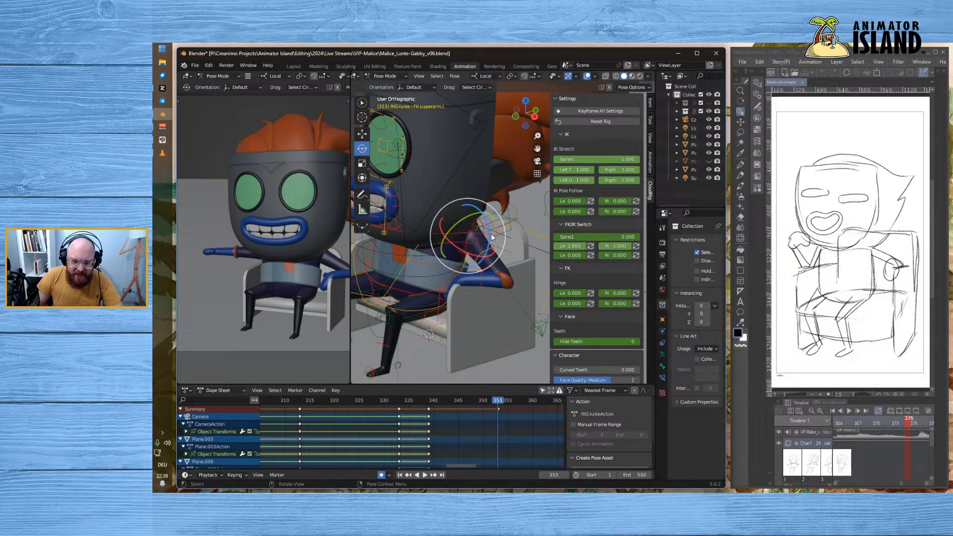
{"action": "left_click_drag", "start_coordinate": [488, 230], "coordinate": [477, 309]}
{"action": "middle_click_drag", "start_coordinate": [477, 309], "coordinate": [498, 297]}
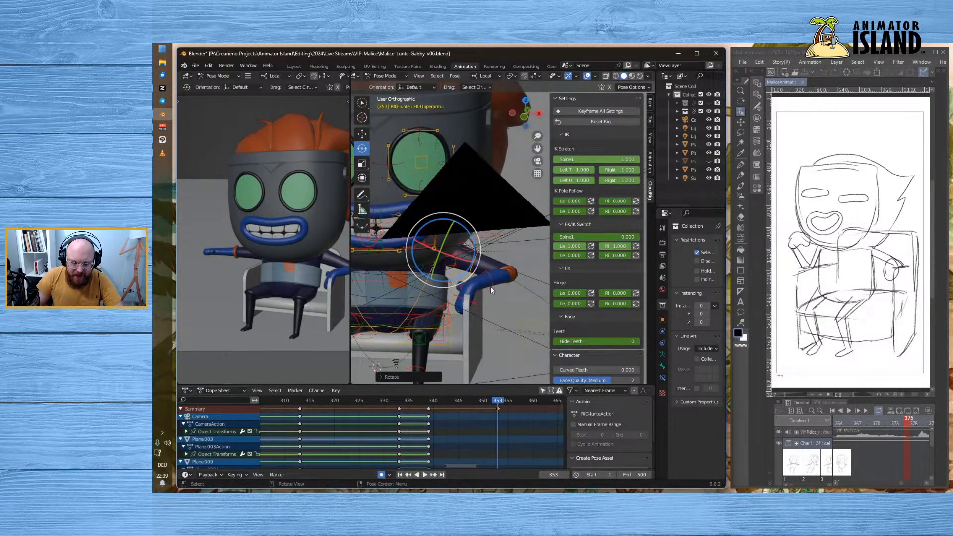
- Turn the left forearm back inward and rotate the upper arm so the hand sits in front of the bench side
{"action": "left_click", "coordinate": [491, 286]}
{"action": "left_click_drag", "start_coordinate": [498, 285], "coordinate": [489, 261]}
{"action": "middle_click_drag", "start_coordinate": [472, 302], "coordinate": [433, 353]}
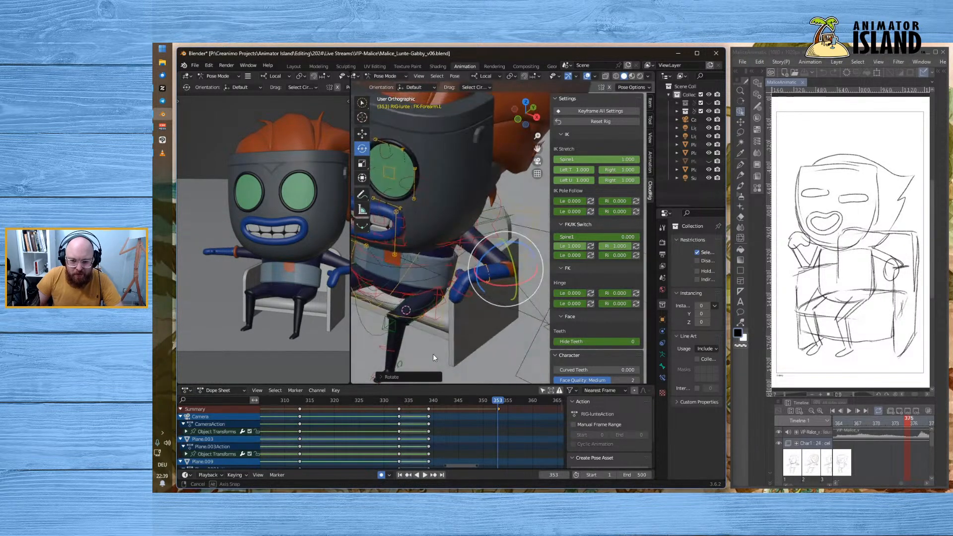
{"action": "left_click", "coordinate": [477, 253]}
{"action": "left_click_drag", "start_coordinate": [475, 253], "coordinate": [470, 252]}
{"action": "middle_click_drag", "start_coordinate": [474, 293], "coordinate": [476, 247]}
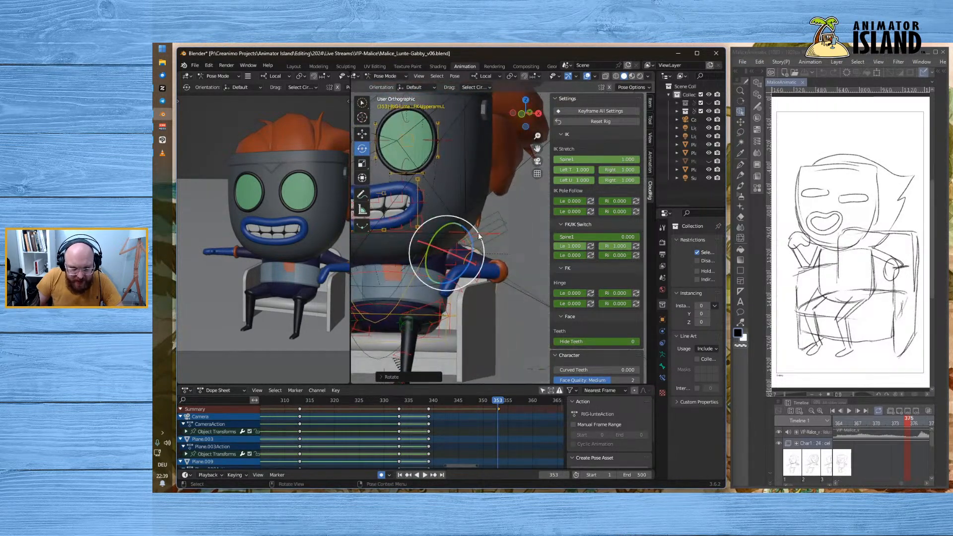
{"action": "left_click_drag", "start_coordinate": [473, 244], "coordinate": [463, 273]}
- Bend the left hand downward by rotating its hand controls
{"action": "left_click", "coordinate": [474, 288]}
{"action": "left_click", "coordinate": [472, 281]}
{"action": "middle_click_drag", "start_coordinate": [455, 329], "coordinate": [427, 320]}
{"action": "left_click", "coordinate": [436, 308]}
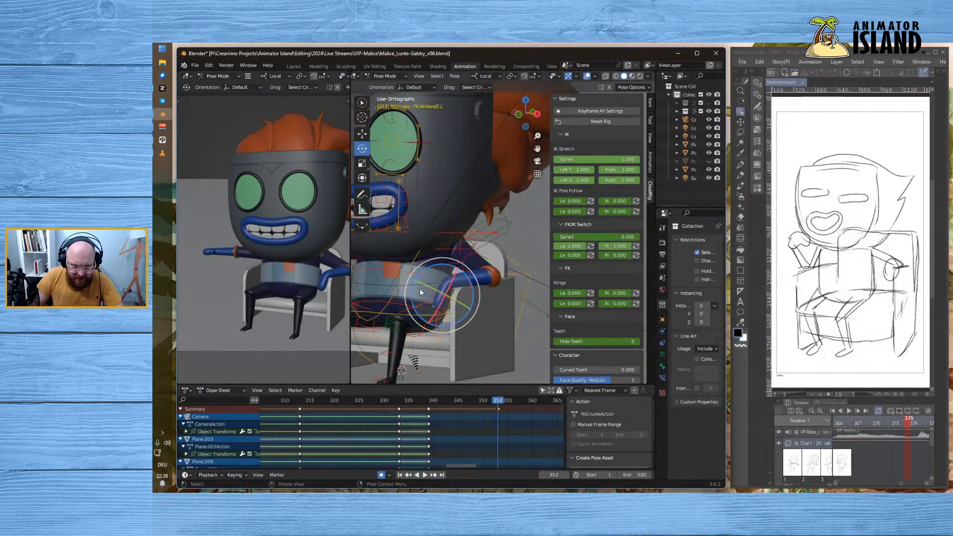
{"action": "scroll", "coordinate": [418, 291], "scroll_direction": "up", "scroll_amount": 2}
{"action": "left_click_drag", "start_coordinate": [395, 298], "coordinate": [394, 279]}
- Curl the left thumb by rotating its first and second FK segments
{"action": "middle_click_drag", "start_coordinate": [394, 279], "coordinate": [481, 323]}
{"action": "left_click", "coordinate": [484, 322]}
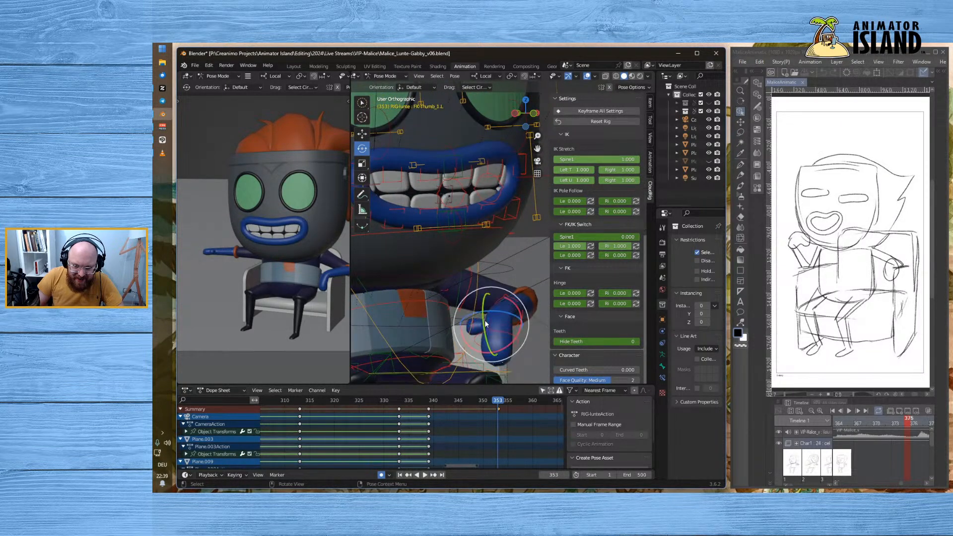
{"action": "left_click_drag", "start_coordinate": [463, 332], "coordinate": [468, 345]}
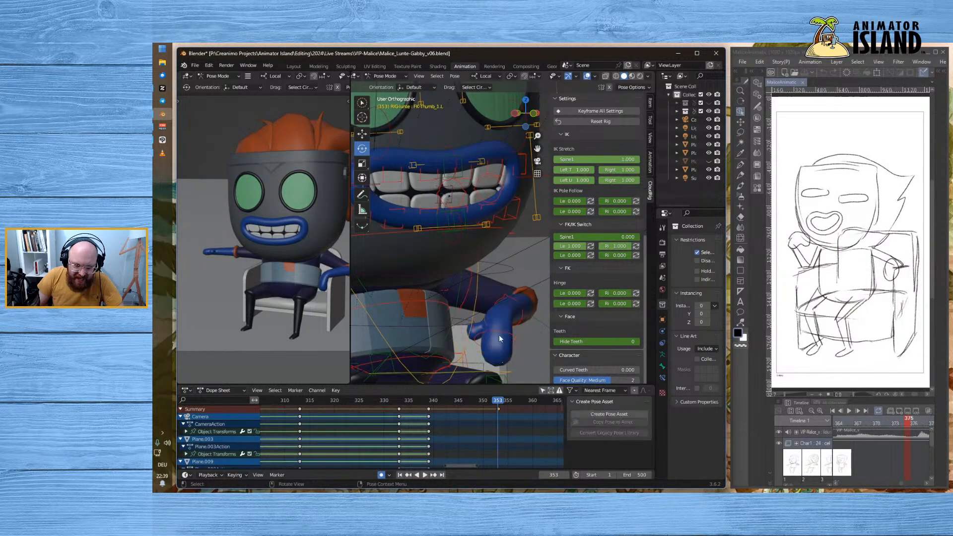
{"action": "left_click", "coordinate": [476, 333]}
{"action": "left_click_drag", "start_coordinate": [463, 339], "coordinate": [489, 350]}
{"action": "middle_click_drag", "start_coordinate": [489, 350], "coordinate": [464, 347]}
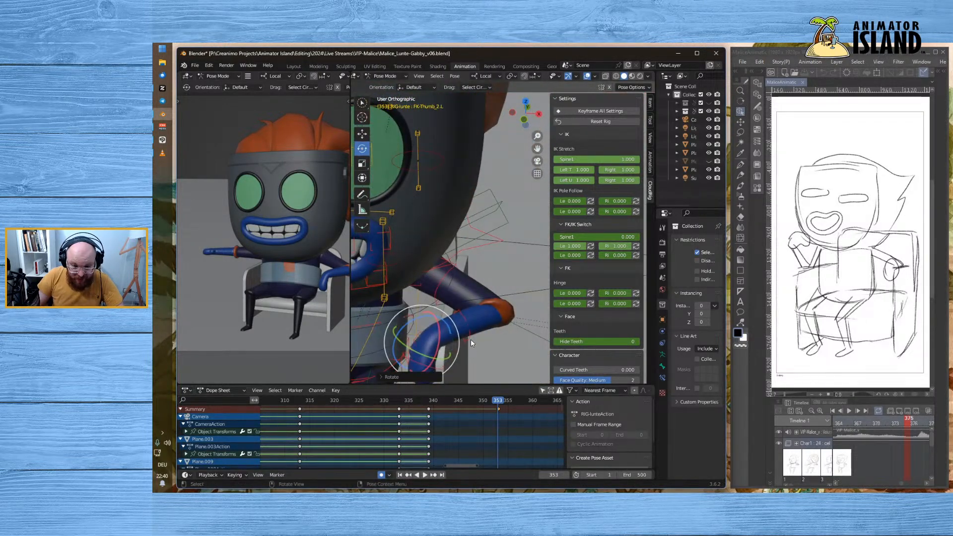
- Fine-tune the left arm by slightly rotating the forearm and the upper arm
{"action": "left_click", "coordinate": [468, 339]}
{"action": "left_click_drag", "start_coordinate": [491, 326], "coordinate": [493, 333]}
{"action": "middle_click_drag", "start_coordinate": [493, 333], "coordinate": [469, 335]}
{"action": "left_click", "coordinate": [439, 274]}
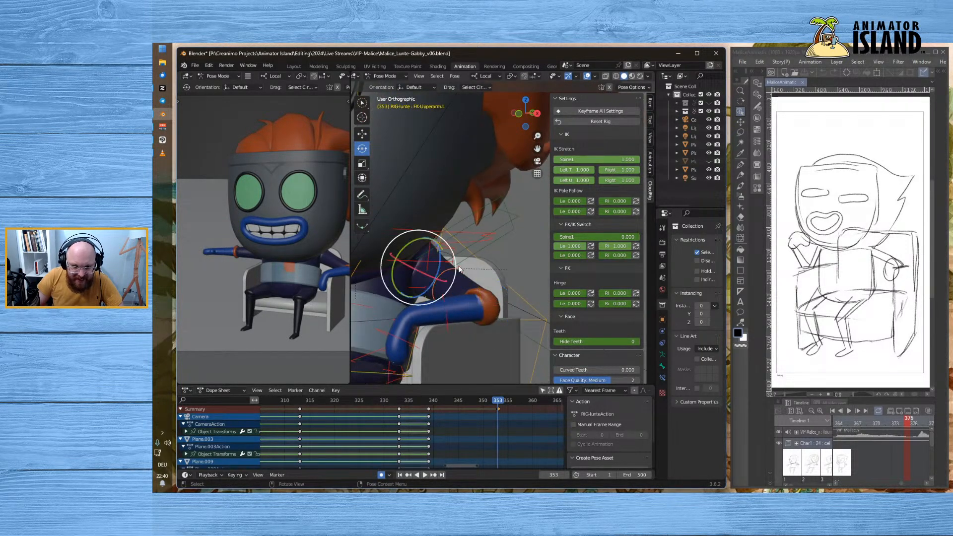
{"action": "left_click_drag", "start_coordinate": [438, 274], "coordinate": [437, 272]}
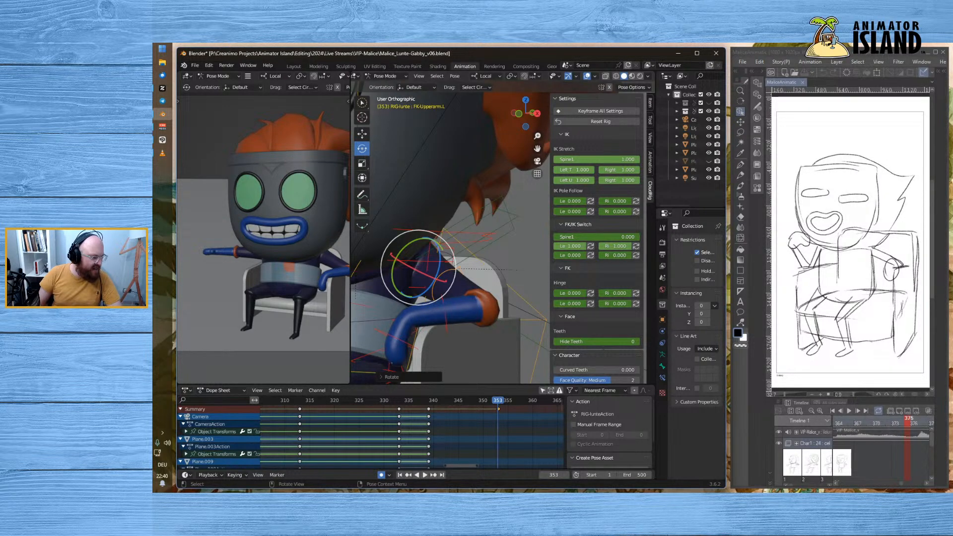
- Rotate the left forearm about its local X axis
{"action": "middle_click_drag", "start_coordinate": [483, 296], "coordinate": [454, 294]}
{"action": "left_click", "coordinate": [485, 297]}
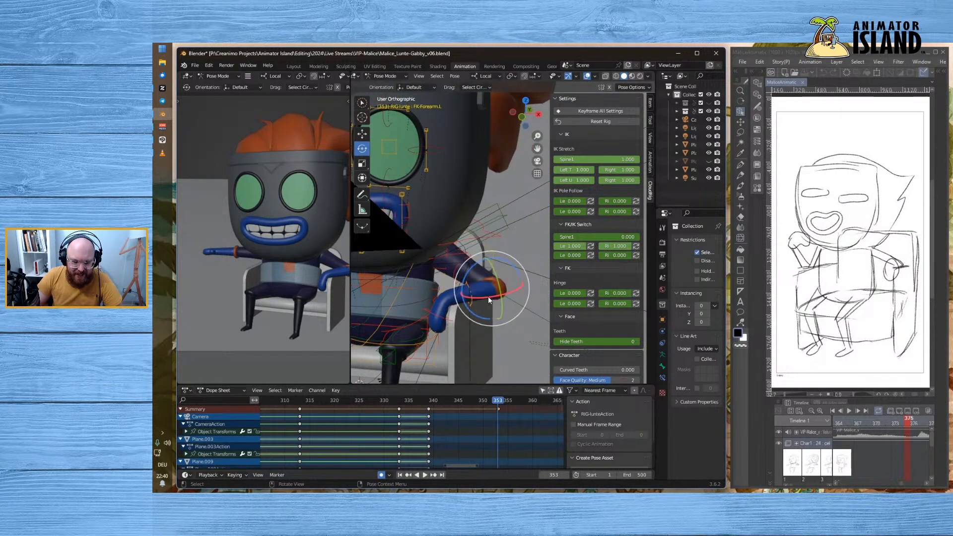
{"action": "key", "text": "r"}
{"action": "key", "text": "x"}
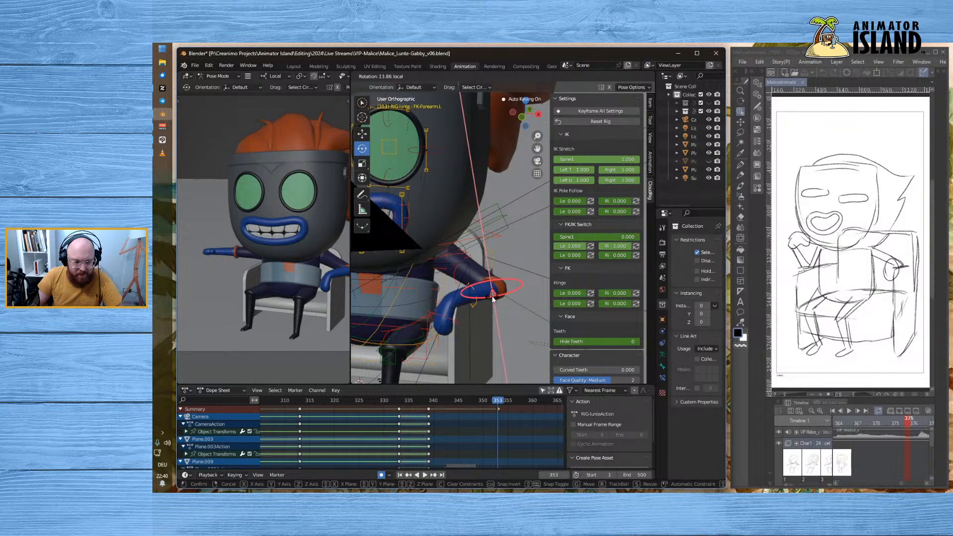
{"action": "left_click", "coordinate": [491, 296]}
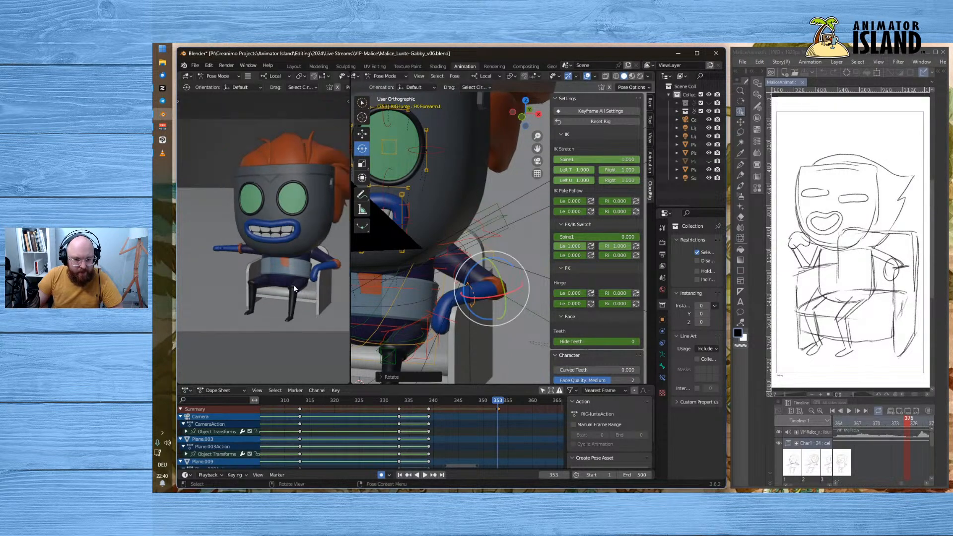
- Lower the outstretched right upper arm by rotating its FK control downward about its local axis
{"action": "middle_click_drag", "start_coordinate": [307, 287], "coordinate": [343, 281]}
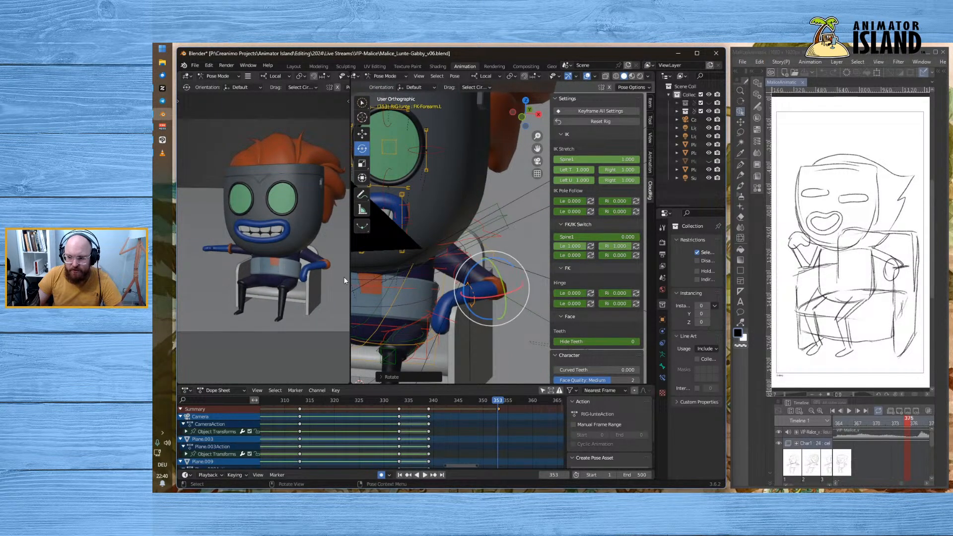
{"action": "mouse_move", "coordinate": [420, 321]}
{"action": "middle_mouse_down"}
{"action": "mouse_move", "coordinate": [413, 305]}
{"action": "mouse_move", "coordinate": [452, 298]}
{"action": "mouse_move", "coordinate": [414, 331]}
{"action": "mouse_move", "coordinate": [413, 323]}
{"action": "middle_mouse_up"}
{"action": "left_click", "coordinate": [410, 281]}
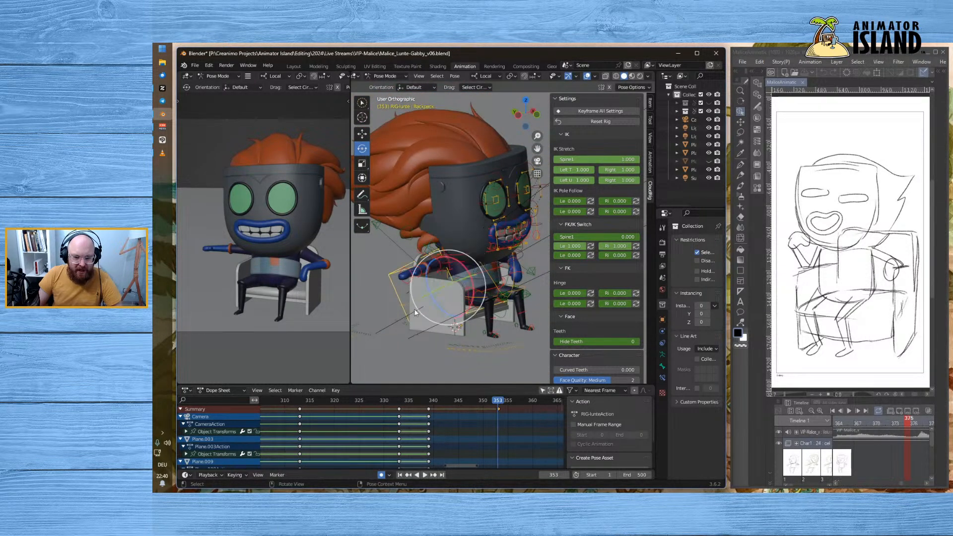
{"action": "left_click", "coordinate": [439, 265]}
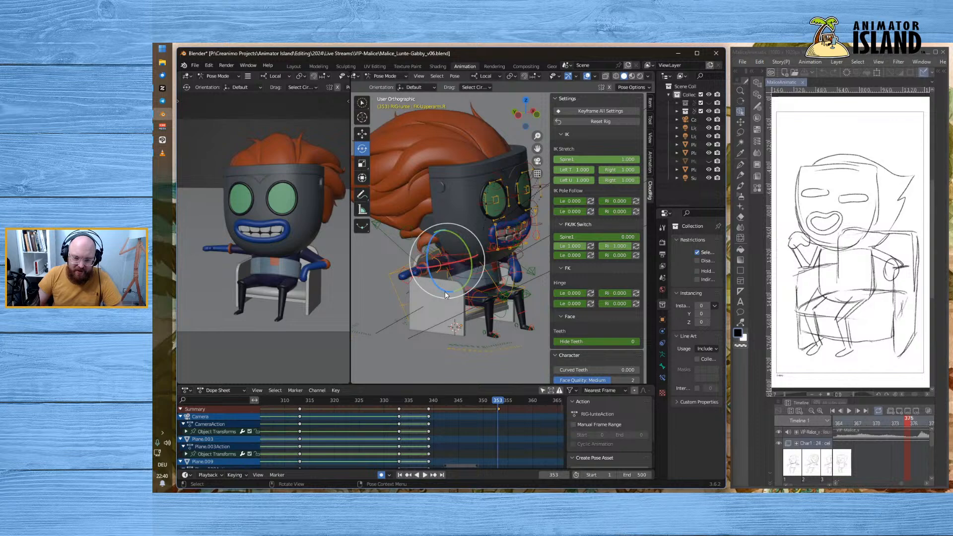
{"action": "scroll", "coordinate": [375, 261], "scroll_direction": "up", "scroll_amount": 3}
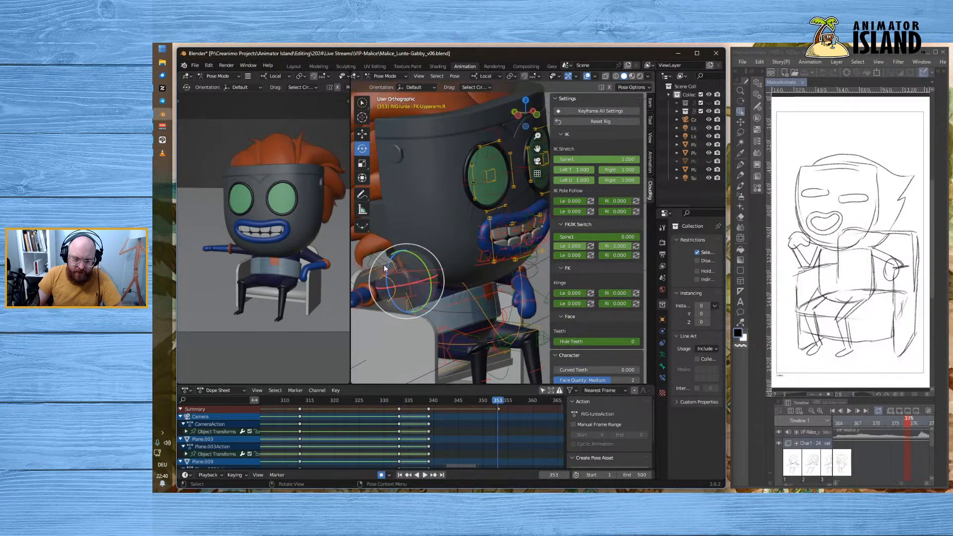
{"action": "middle_click_drag", "start_coordinate": [445, 342], "coordinate": [485, 321]}
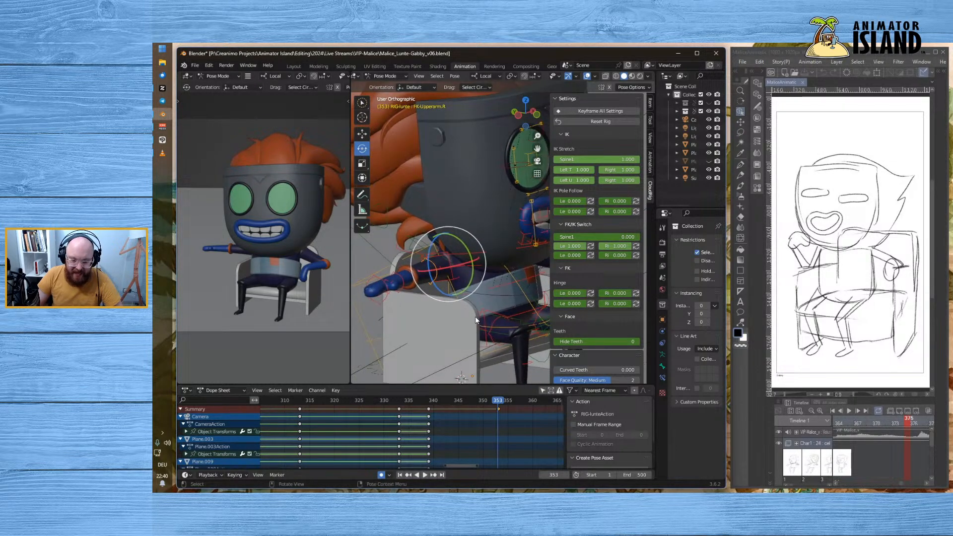
{"action": "left_click", "coordinate": [405, 287]}
{"action": "left_click_drag", "start_coordinate": [389, 263], "coordinate": [430, 253]}
{"action": "left_click", "coordinate": [437, 270]}
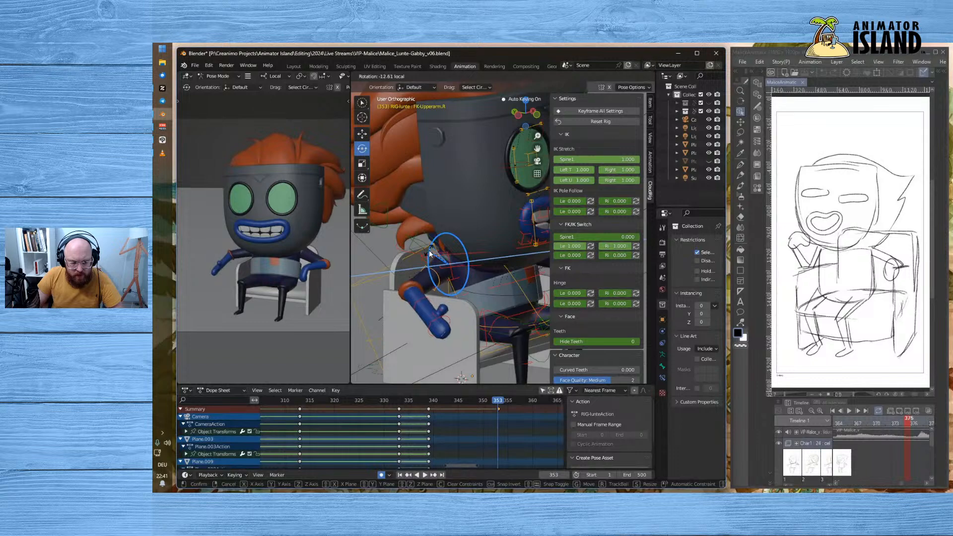
{"action": "left_click", "coordinate": [429, 252]}
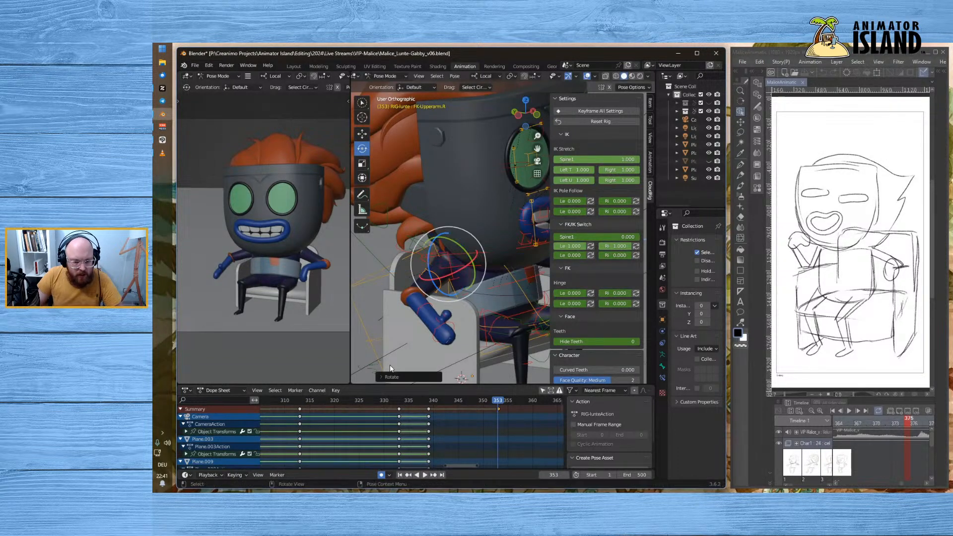
- Bend the right elbow by rotating the right FK forearm upward about its local axis
{"action": "scroll", "coordinate": [407, 300], "scroll_direction": "up", "scroll_amount": 4}
{"action": "left_click", "coordinate": [439, 337]}
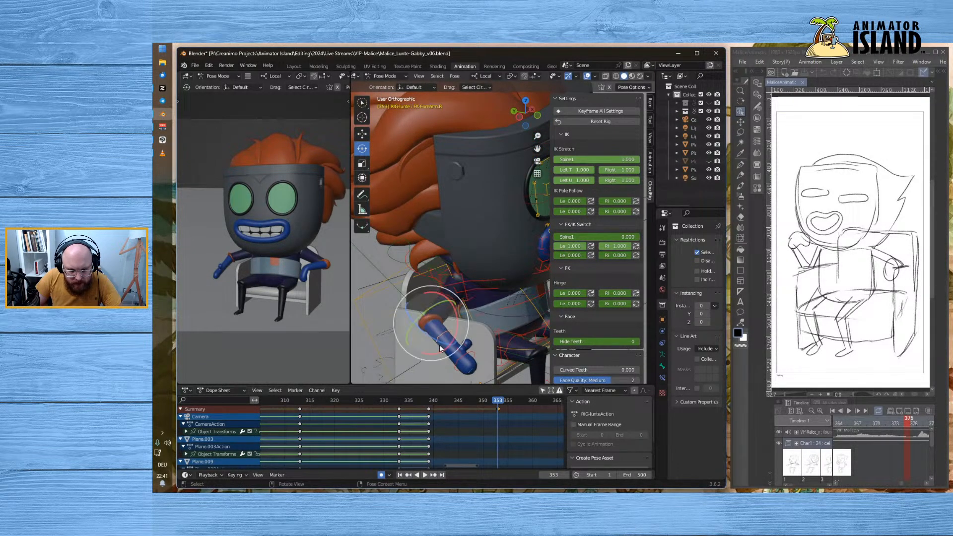
{"action": "left_click_drag", "start_coordinate": [421, 329], "coordinate": [394, 254]}
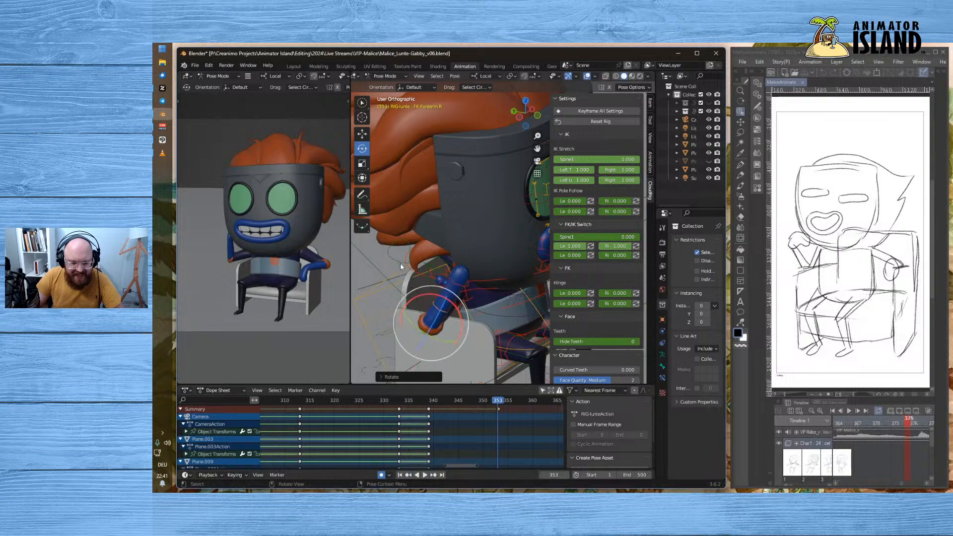
- Swing the right upper arm closer to the body with local-axis rotations and a trackball rotation
{"action": "middle_click_drag", "start_coordinate": [484, 296], "coordinate": [513, 323]}
{"action": "left_click", "coordinate": [517, 316]}
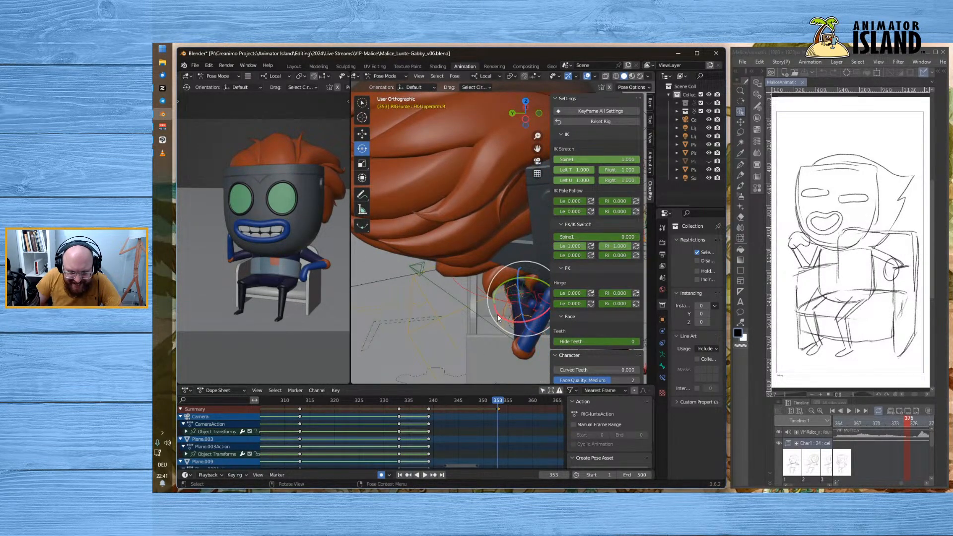
{"action": "key", "text": "r"}
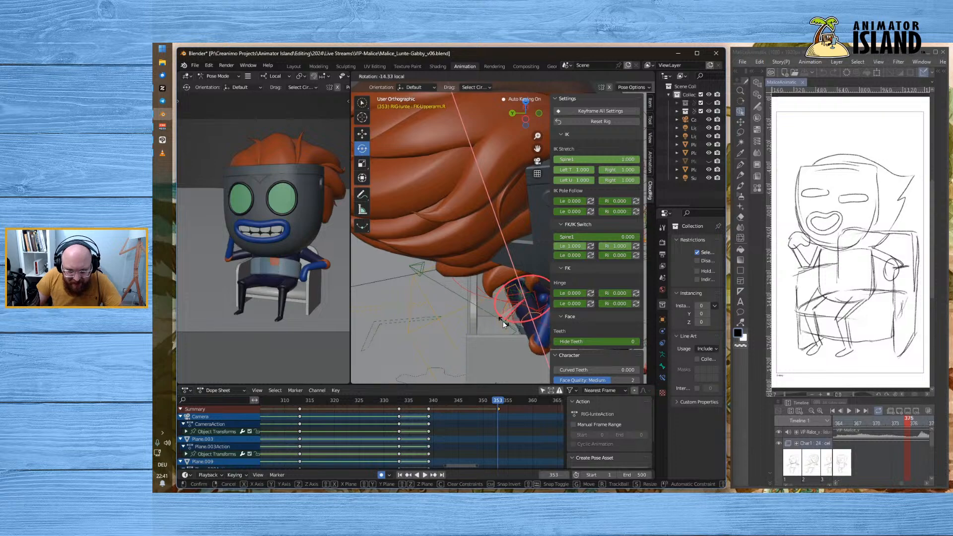
{"action": "left_click", "coordinate": [488, 325]}
{"action": "middle_click_drag", "start_coordinate": [488, 325], "coordinate": [447, 327]}
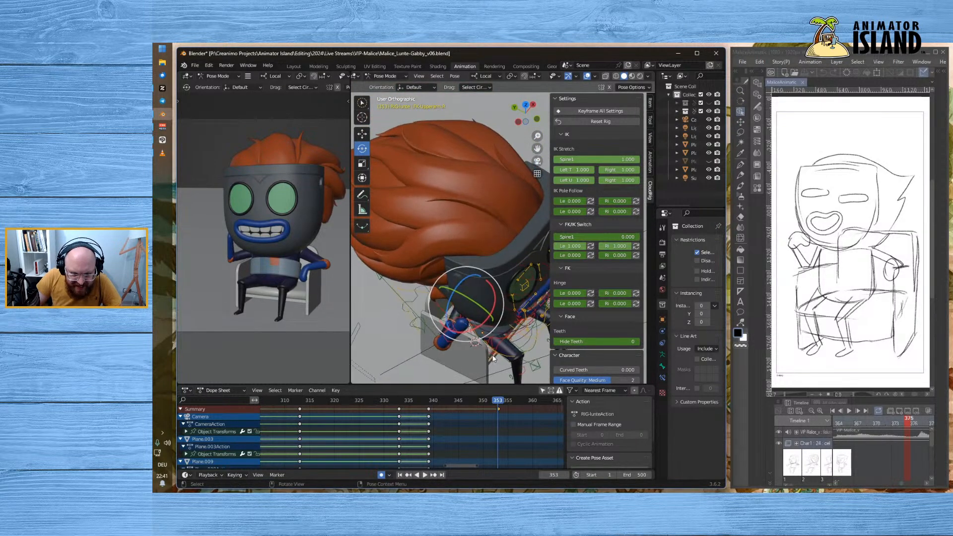
{"action": "left_click_drag", "start_coordinate": [443, 326], "coordinate": [474, 365]}
{"action": "middle_click_drag", "start_coordinate": [475, 365], "coordinate": [481, 326]}
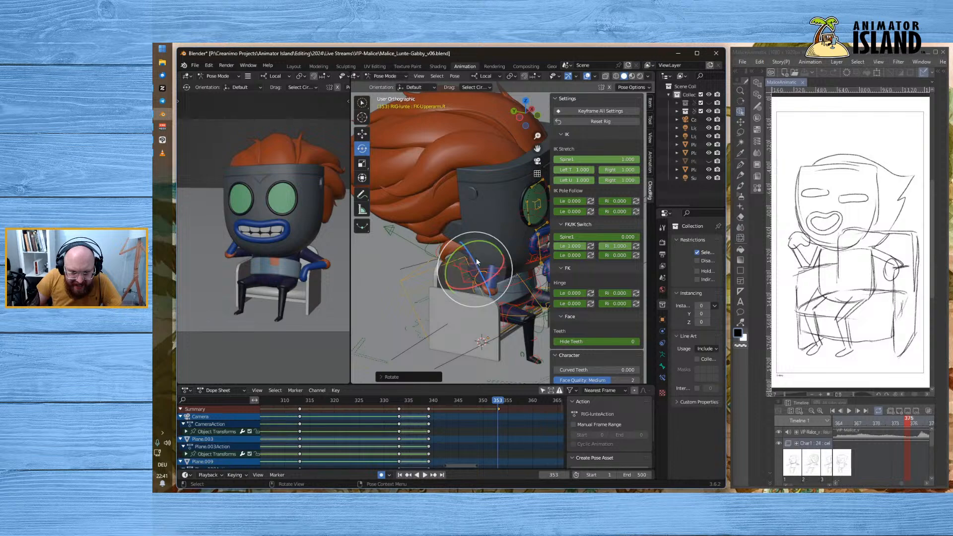
{"action": "key", "text": "r"}
{"action": "key", "text": "r"}
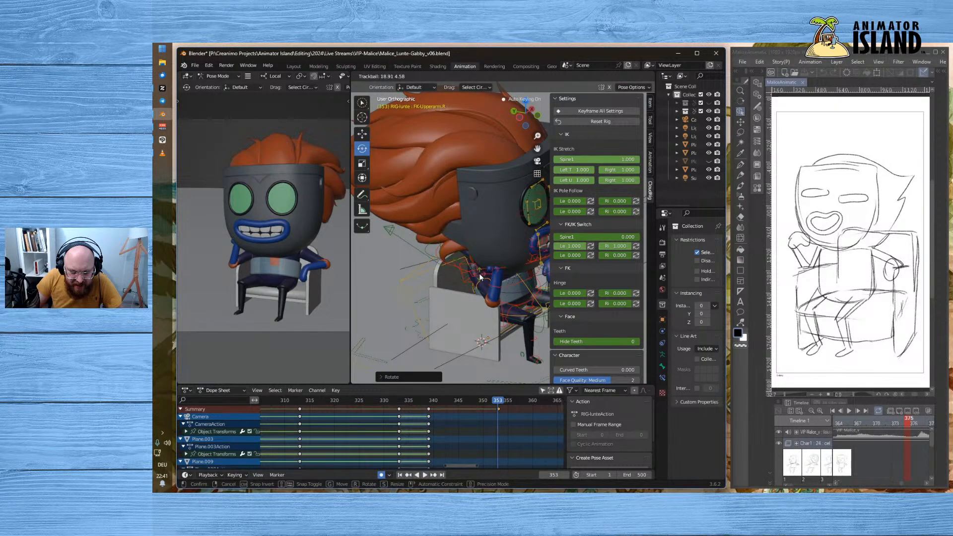
{"action": "left_click", "coordinate": [479, 273]}
- Fine-tune the right upper arm with small rotations about its local axes
{"action": "scroll", "coordinate": [446, 326], "scroll_direction": "up", "scroll_amount": 3}
{"action": "middle_click_drag", "start_coordinate": [497, 316], "coordinate": [451, 332], "text": "shift"}
{"action": "left_click_drag", "start_coordinate": [440, 317], "coordinate": [432, 319]}
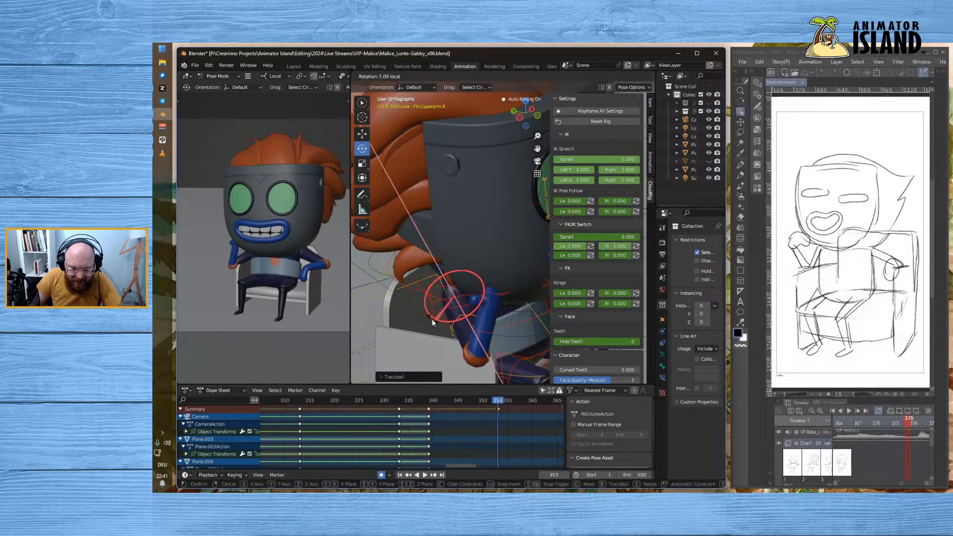
{"action": "left_click", "coordinate": [435, 322]}
{"action": "mouse_move", "coordinate": [464, 274]}
{"action": "left_mouse_down"}
{"action": "mouse_move", "coordinate": [487, 279]}
{"action": "mouse_move", "coordinate": [467, 288]}
{"action": "left_mouse_up"}
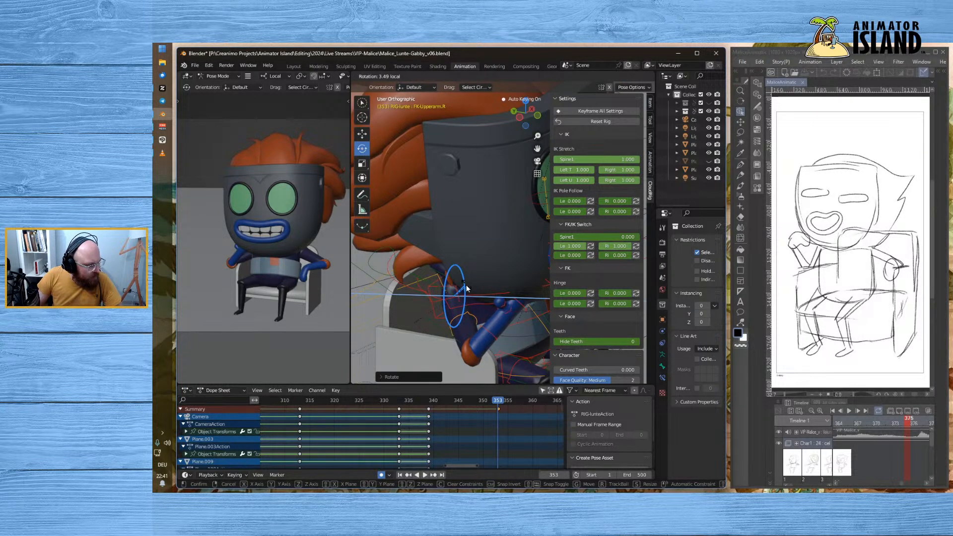
{"action": "left_click_drag", "start_coordinate": [466, 286], "coordinate": [466, 286]}
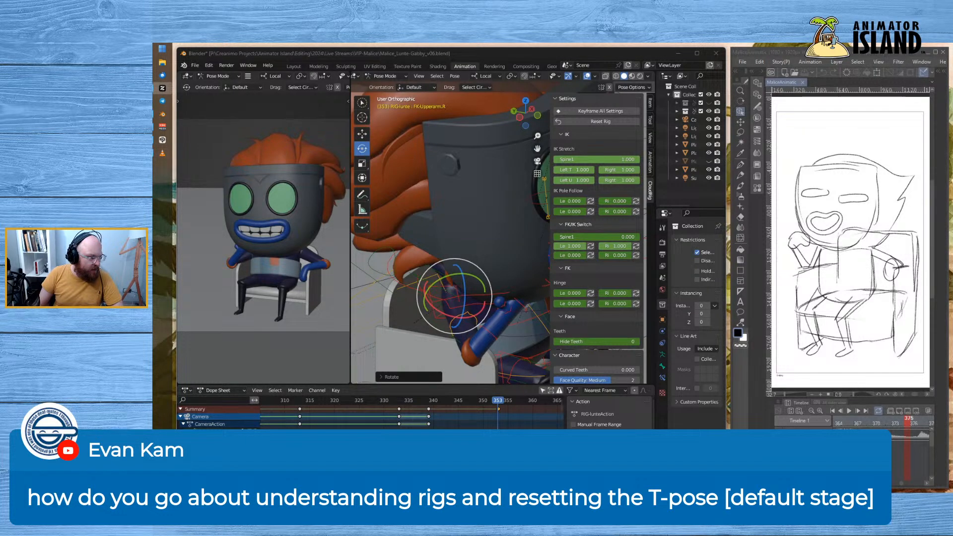
{"action": "middle_click_drag", "start_coordinate": [387, 343], "coordinate": [475, 320]}
{"action": "left_click_drag", "start_coordinate": [454, 234], "coordinate": [457, 267]}
{"action": "mouse_move", "coordinate": [426, 324]}
{"action": "middle_mouse_down"}
{"action": "mouse_move", "coordinate": [439, 320]}
{"action": "mouse_move", "coordinate": [403, 325]}
{"action": "mouse_move", "coordinate": [414, 326]}
{"action": "middle_mouse_up"}
{"action": "left_click", "coordinate": [407, 329]}
{"action": "left_click", "coordinate": [388, 267]}
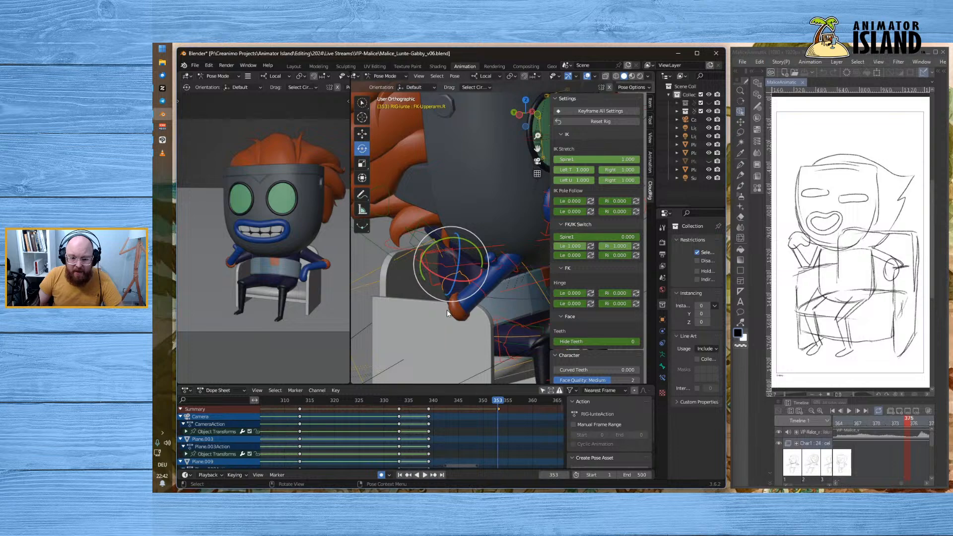
{"action": "left_click_drag", "start_coordinate": [437, 311], "coordinate": [417, 284]}
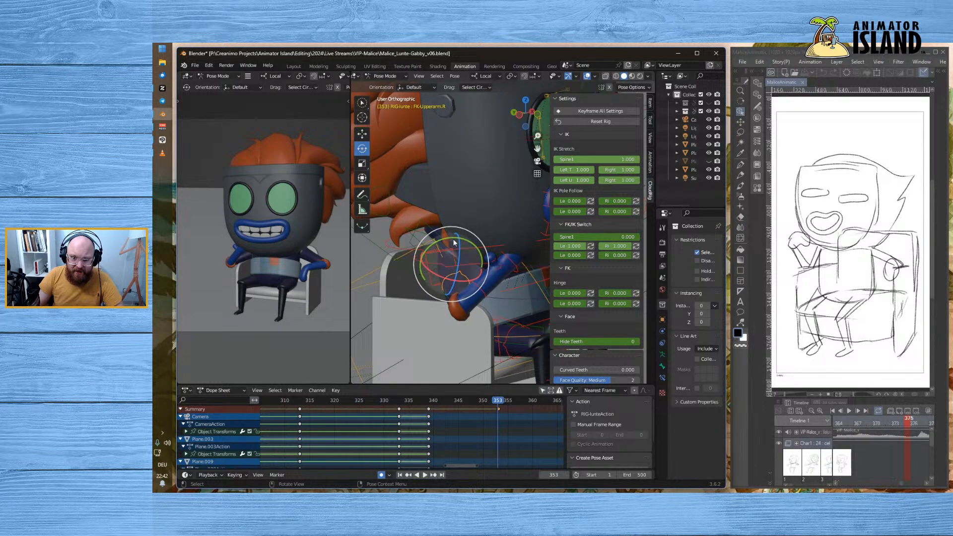
- Clear the right upper arm's pose transform and rotate it downward again beside the body
{"action": "left_click", "coordinate": [458, 77]}
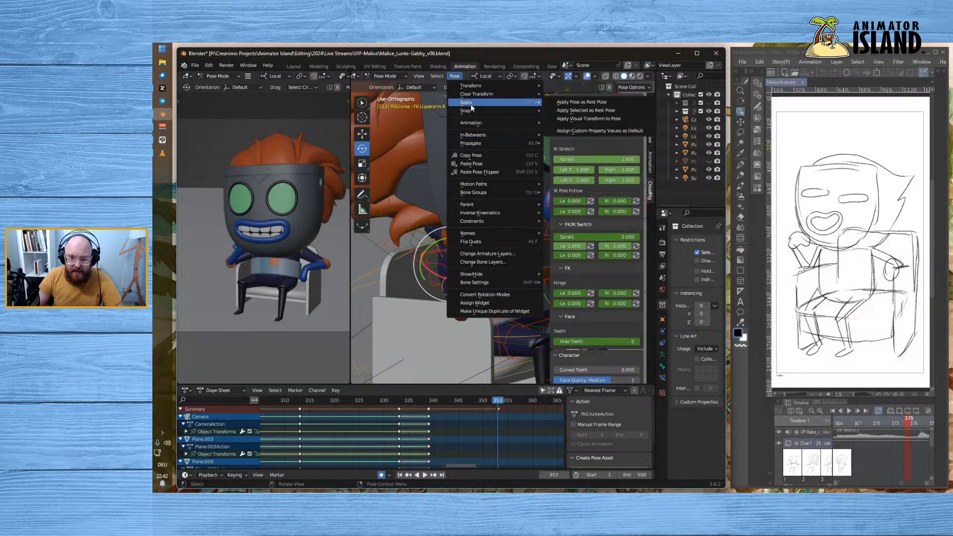
{"action": "mouse_move", "coordinate": [471, 96]}
{"action": "left_click", "coordinate": [607, 96]}
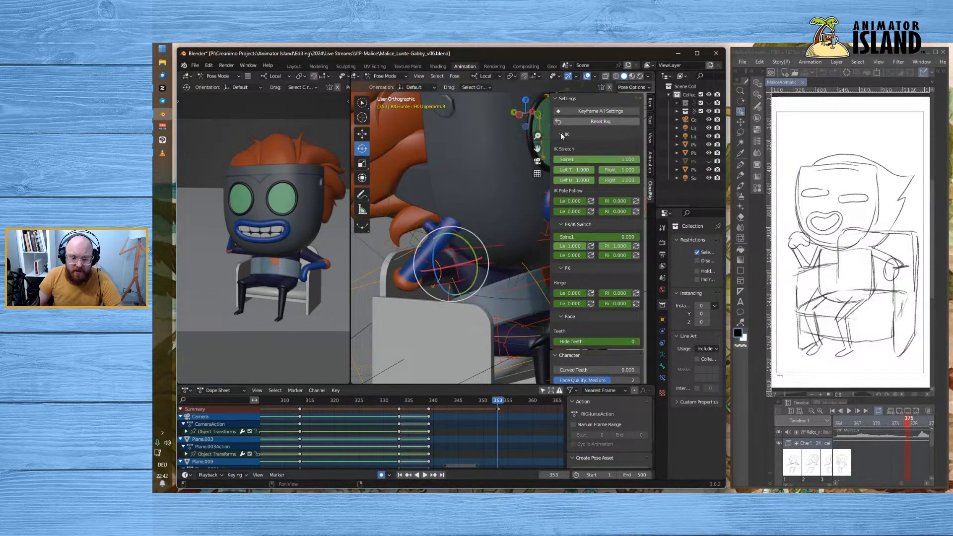
{"action": "middle_click_drag", "start_coordinate": [425, 290], "coordinate": [479, 260]}
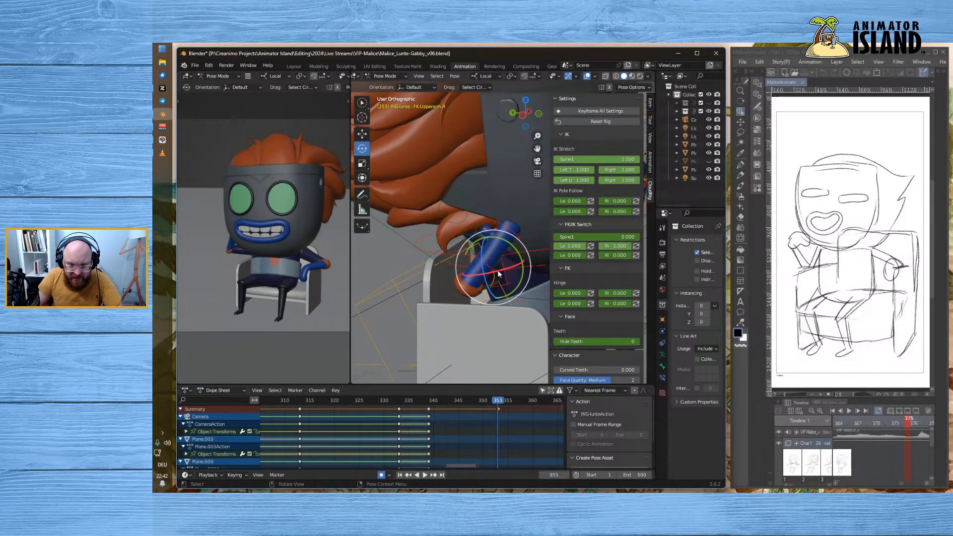
{"action": "mouse_move", "coordinate": [482, 257]}
{"action": "left_mouse_down"}
{"action": "mouse_move", "coordinate": [483, 282]}
{"action": "mouse_move", "coordinate": [496, 281]}
{"action": "mouse_move", "coordinate": [495, 267]}
{"action": "left_mouse_up"}
{"action": "mouse_move", "coordinate": [448, 317]}
{"action": "middle_mouse_down"}
{"action": "mouse_move", "coordinate": [423, 336]}
{"action": "mouse_move", "coordinate": [444, 336]}
{"action": "middle_mouse_up"}
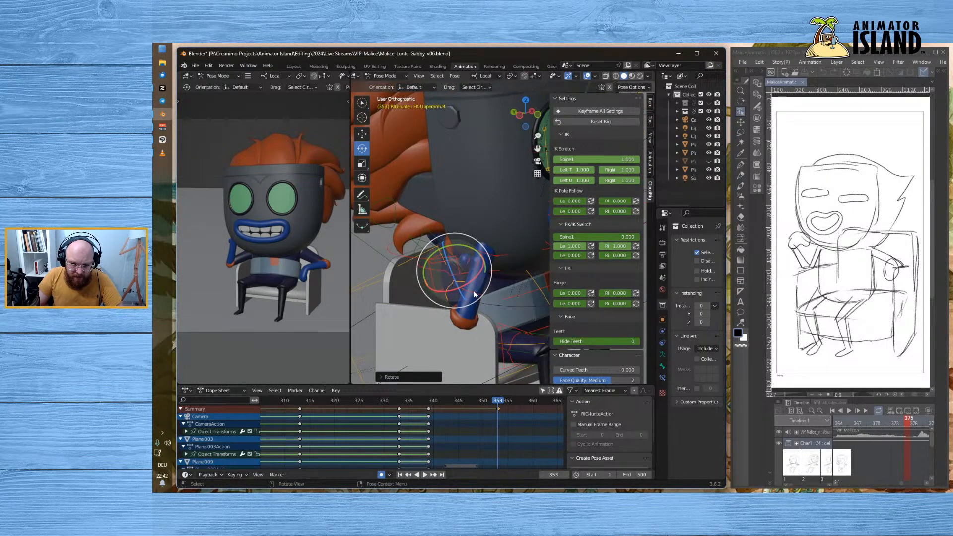
- Rotate the right FK forearm about its local axes so it points up in front of the chair's armrest
{"action": "left_click", "coordinate": [477, 293]}
{"action": "left_click_drag", "start_coordinate": [478, 312], "coordinate": [478, 322]}
{"action": "middle_click_drag", "start_coordinate": [477, 322], "coordinate": [472, 341]}
{"action": "mouse_move", "coordinate": [433, 318]}
{"action": "left_mouse_down"}
{"action": "mouse_move", "coordinate": [404, 313]}
{"action": "mouse_move", "coordinate": [415, 312]}
{"action": "left_mouse_up"}
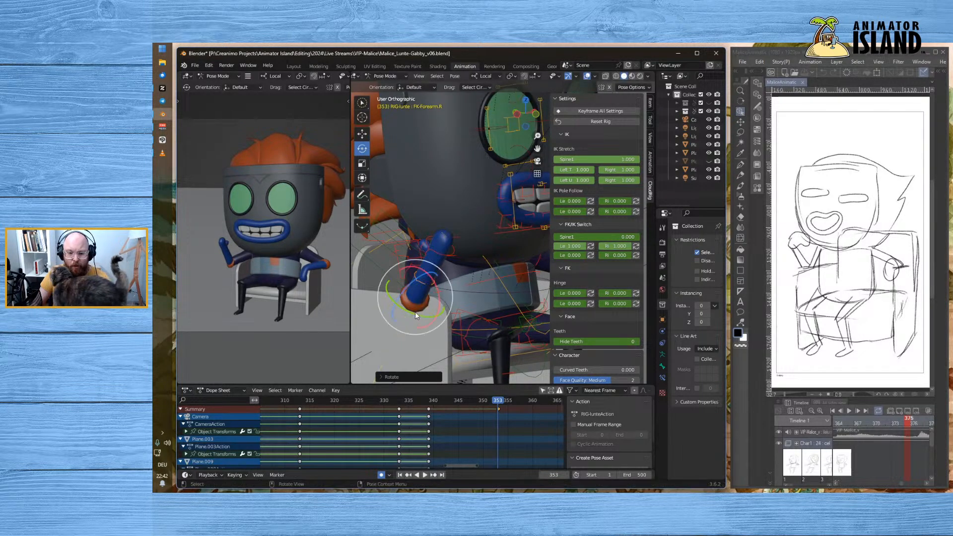
- Bend the right hand inward toward the chin by rotating its main FK hand control
{"action": "left_click", "coordinate": [440, 254]}
{"action": "left_click_drag", "start_coordinate": [436, 249], "coordinate": [485, 232]}
{"action": "middle_click_drag", "start_coordinate": [487, 240], "coordinate": [459, 275]}
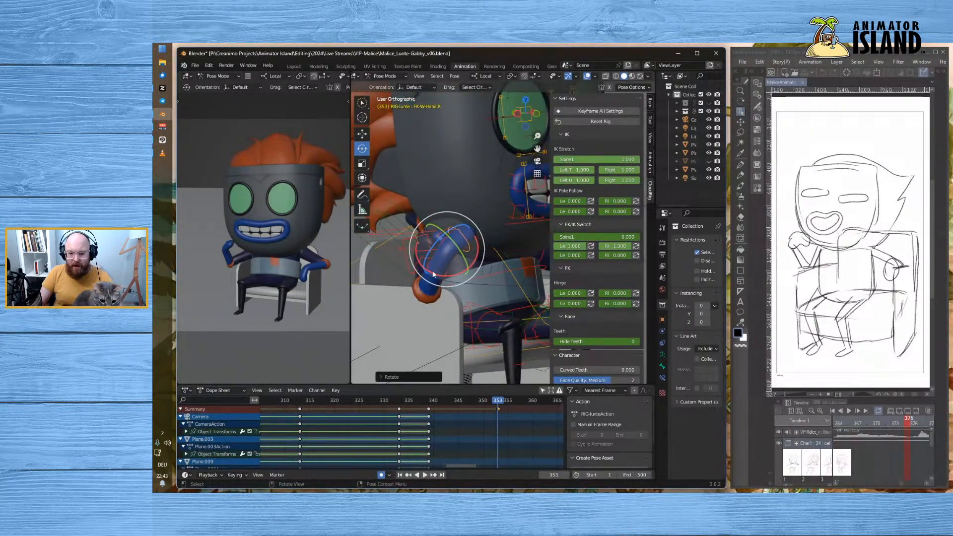
{"action": "left_click", "coordinate": [431, 329]}
{"action": "left_click", "coordinate": [461, 231]}
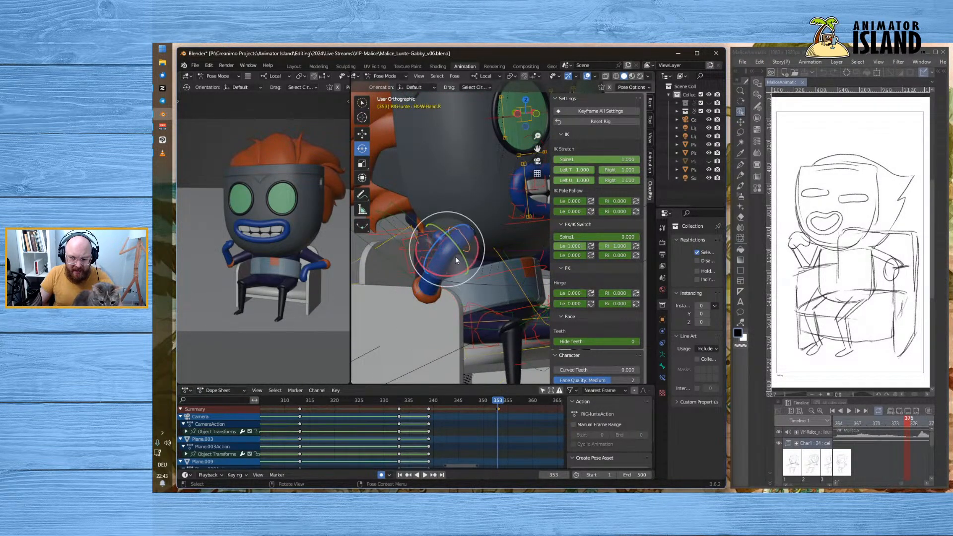
{"action": "middle_click_drag", "start_coordinate": [484, 300], "coordinate": [400, 219]}
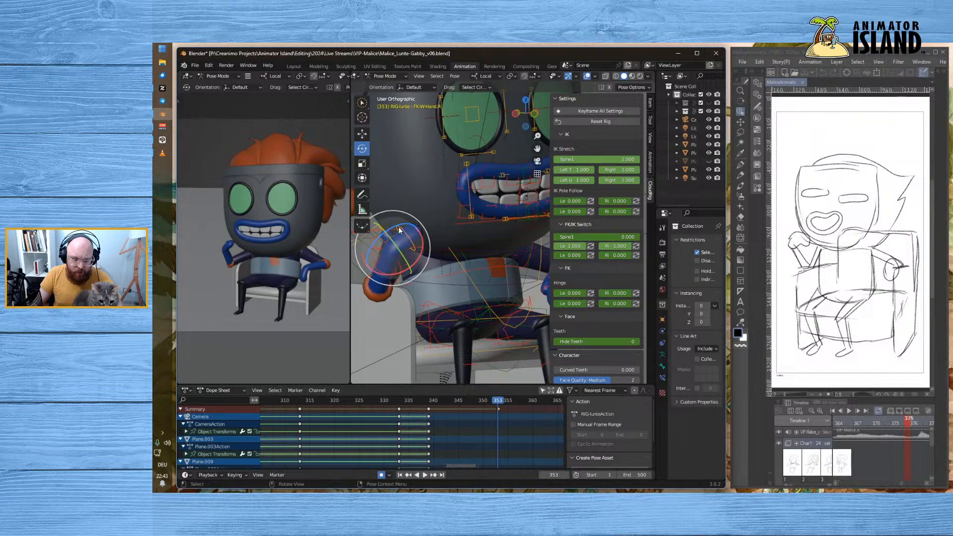
{"action": "left_click_drag", "start_coordinate": [391, 228], "coordinate": [447, 257]}
{"action": "middle_click_drag", "start_coordinate": [447, 257], "coordinate": [430, 230]}
- Rotate the right hand's second FK control about -32° around its local Z axis
{"action": "left_click", "coordinate": [397, 240]}
{"action": "left_click_drag", "start_coordinate": [395, 228], "coordinate": [415, 235]}
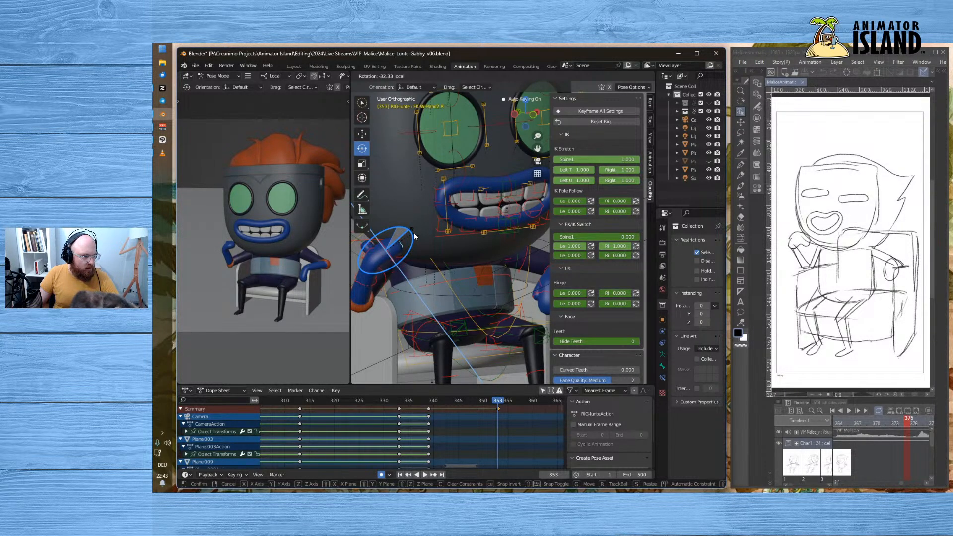
{"action": "left_click", "coordinate": [415, 237]}
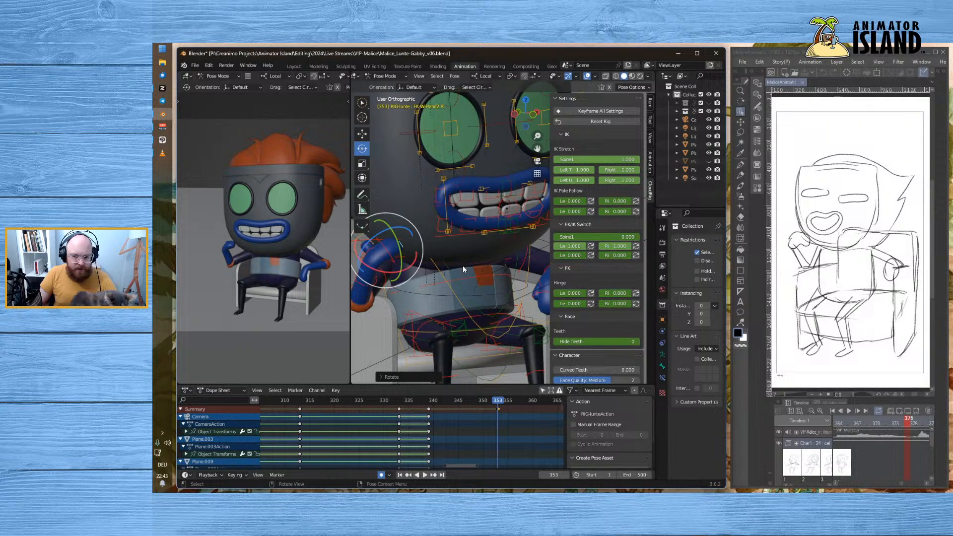
- Curl the right thumb by rotating its first and second FK segments
{"action": "middle_click_drag", "start_coordinate": [385, 297], "coordinate": [475, 332]}
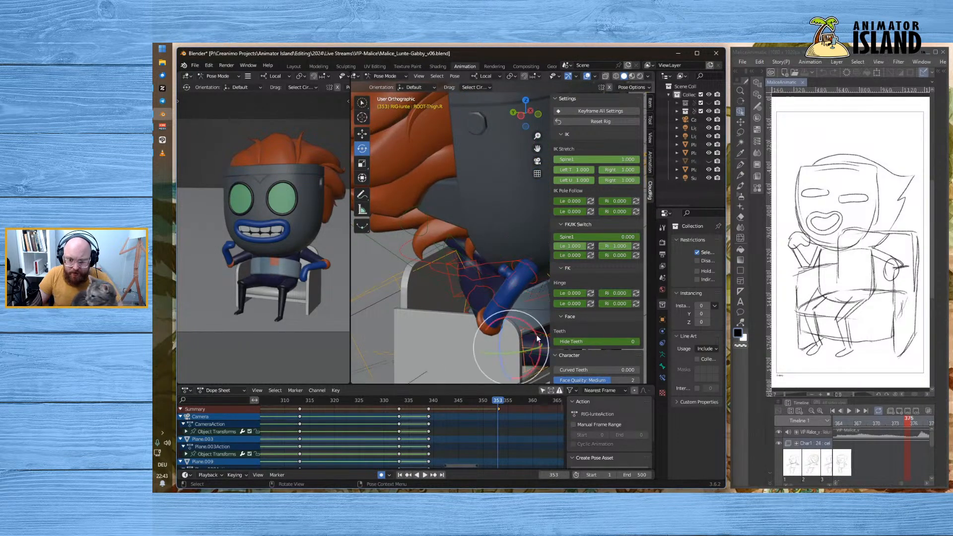
{"action": "left_click", "coordinate": [510, 272]}
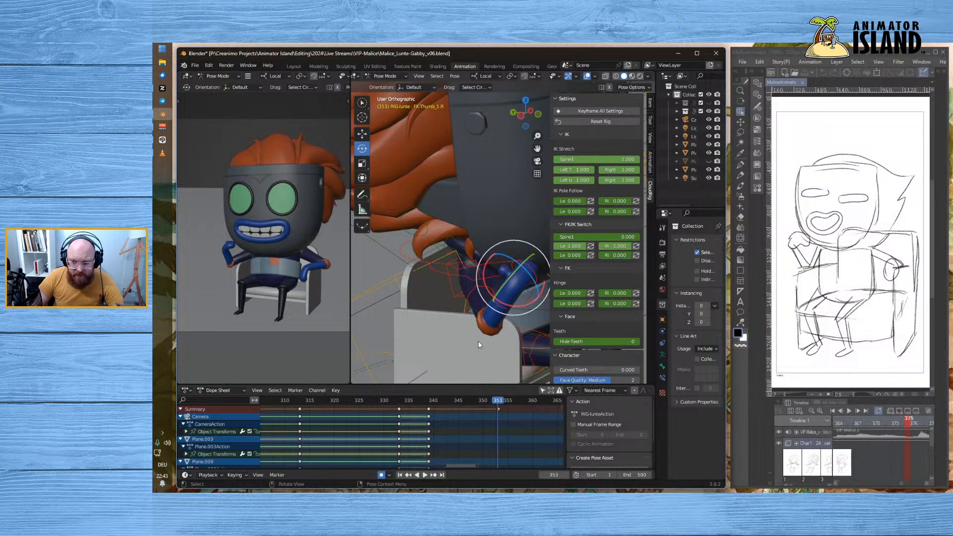
{"action": "left_click", "coordinate": [510, 367]}
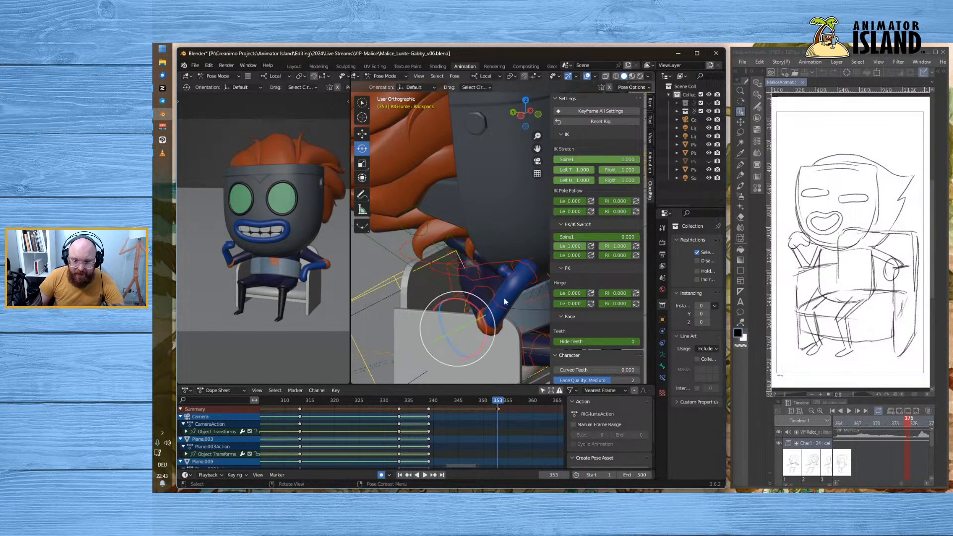
{"action": "left_click", "coordinate": [510, 276]}
{"action": "left_click_drag", "start_coordinate": [523, 305], "coordinate": [509, 304]}
{"action": "middle_click_drag", "start_coordinate": [497, 293], "coordinate": [462, 260]}
{"action": "left_click", "coordinate": [450, 255]}
{"action": "left_click_drag", "start_coordinate": [472, 293], "coordinate": [456, 297]}
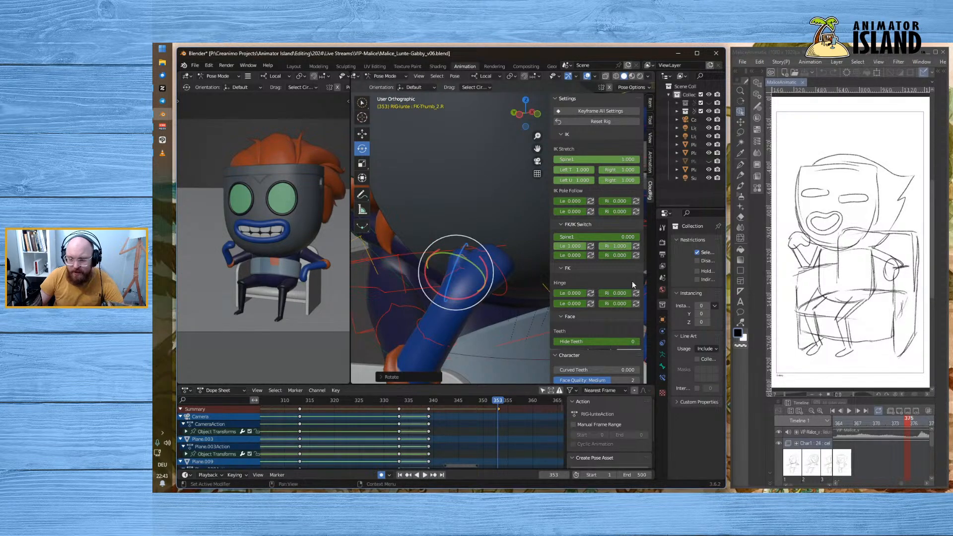
- Rotate the right FK forearm slightly about its local Z axis
{"action": "middle_click_drag", "start_coordinate": [455, 296], "coordinate": [414, 297]}
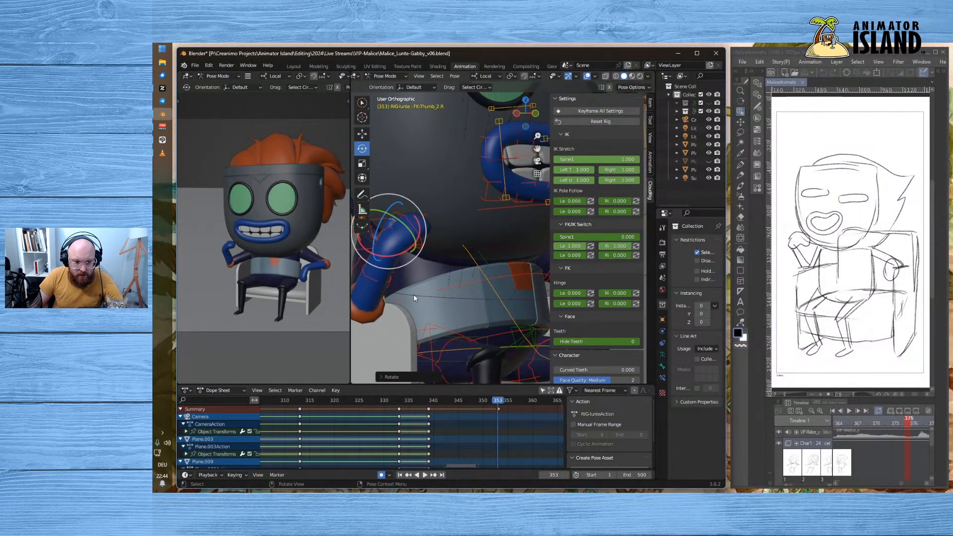
{"action": "left_click", "coordinate": [368, 278]}
{"action": "key", "text": "r"}
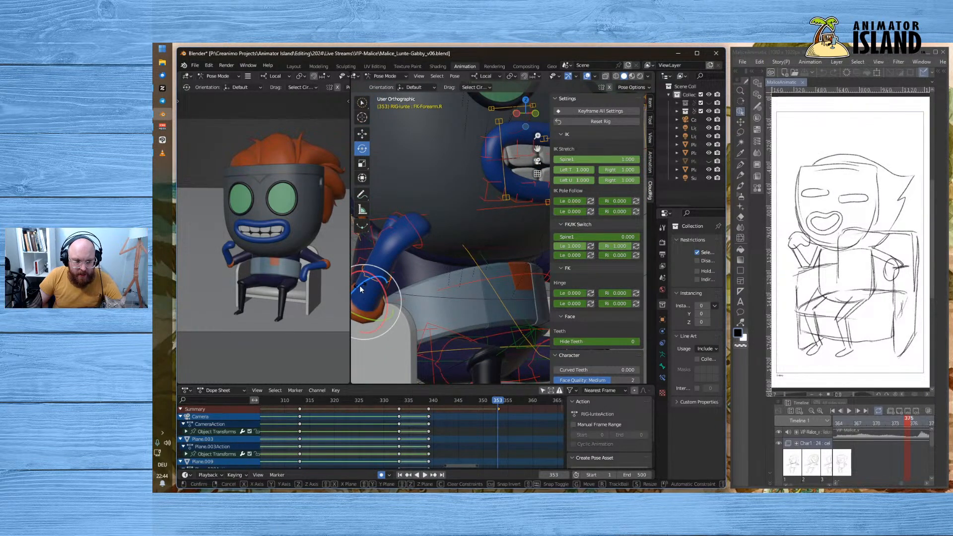
{"action": "key", "text": "z"}
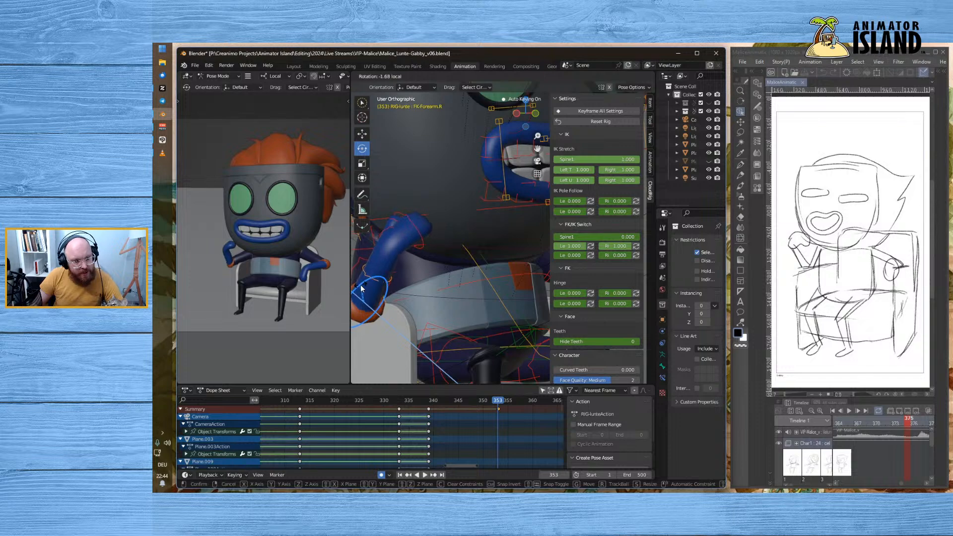
{"action": "left_click", "coordinate": [359, 286]}
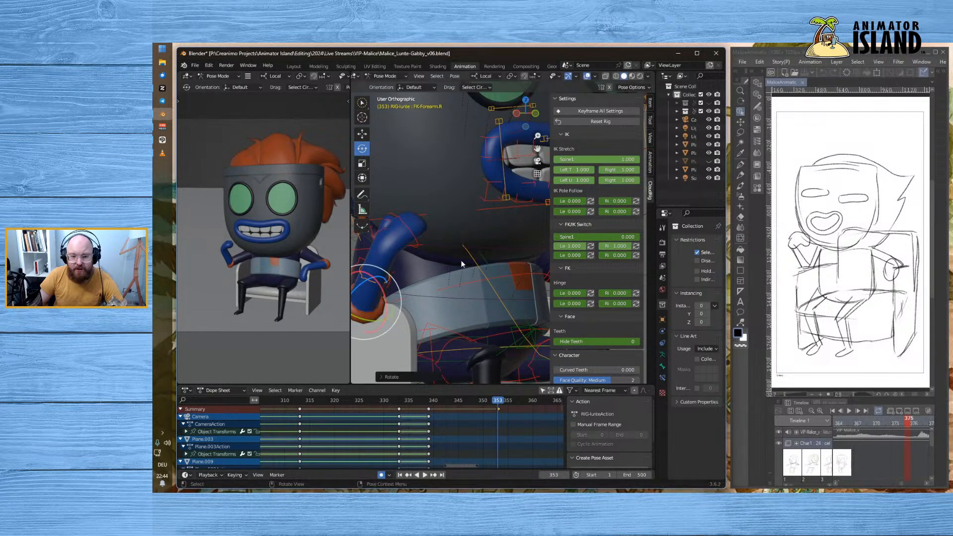
{"action": "scroll", "coordinate": [464, 261], "scroll_direction": "down", "scroll_amount": 5}
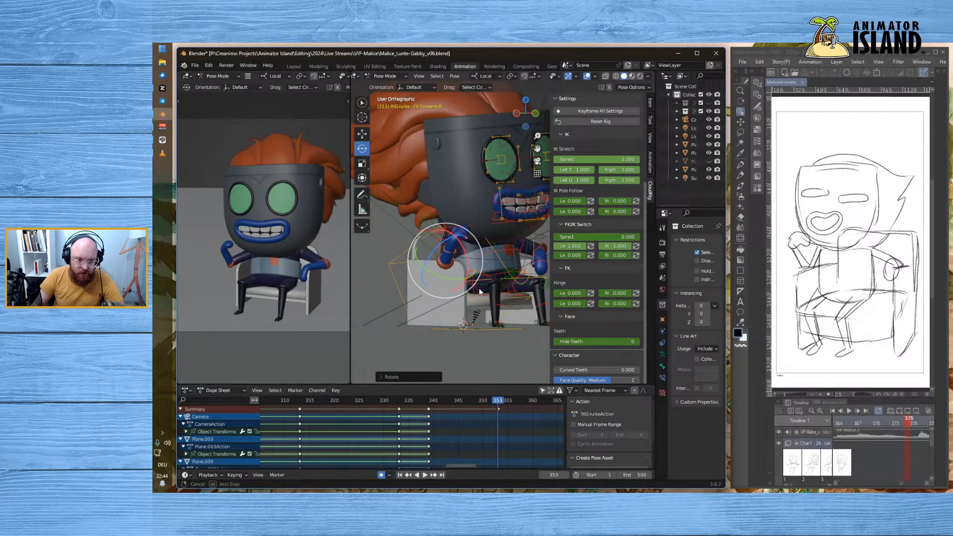
{"action": "middle_click_drag", "start_coordinate": [480, 288], "coordinate": [474, 293]}
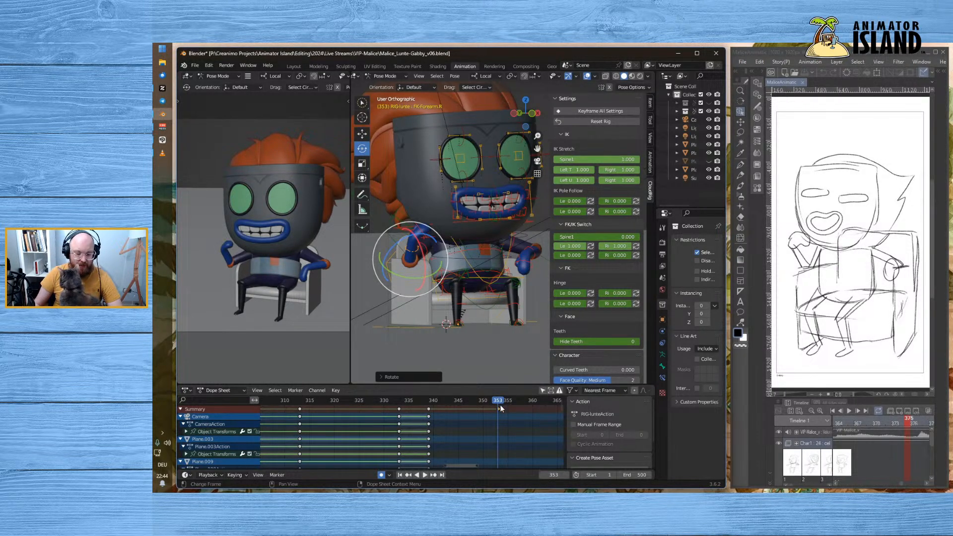
- Play the animation from about frame 337 to review the move into the new pose, and return to frame 353
{"action": "left_click_drag", "start_coordinate": [494, 400], "coordinate": [419, 401]}
{"action": "left_click", "coordinate": [424, 475]}
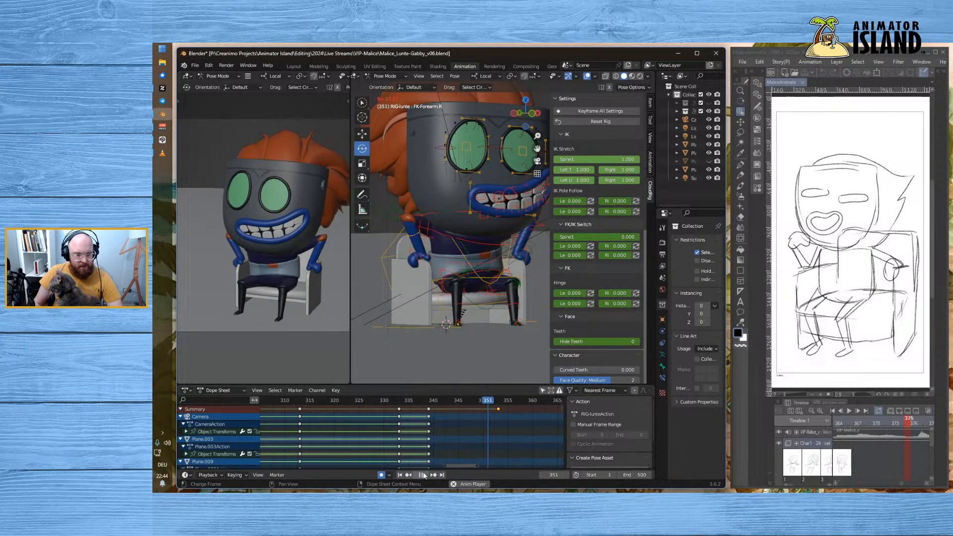
{"action": "left_click", "coordinate": [442, 400]}
{"action": "left_click", "coordinate": [424, 475]}
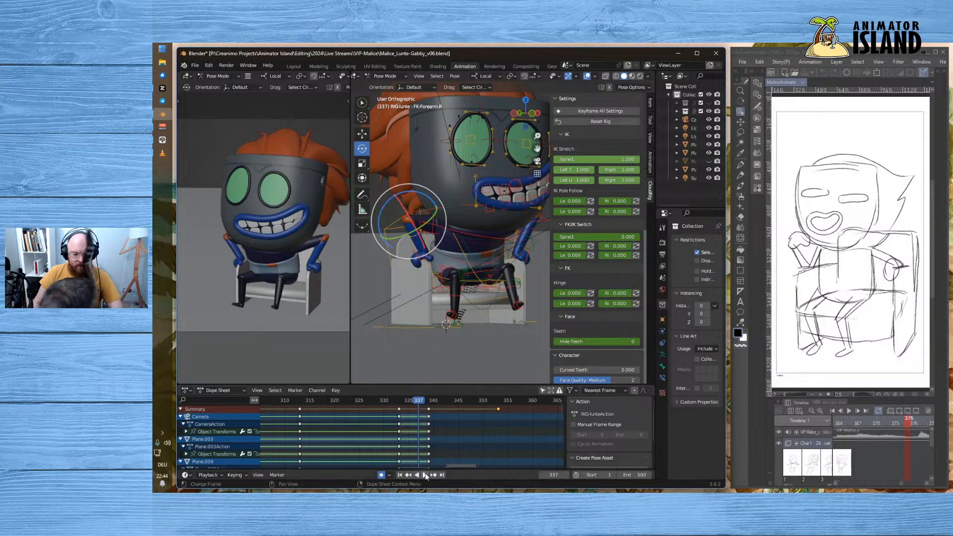
{"action": "left_click", "coordinate": [425, 475]}
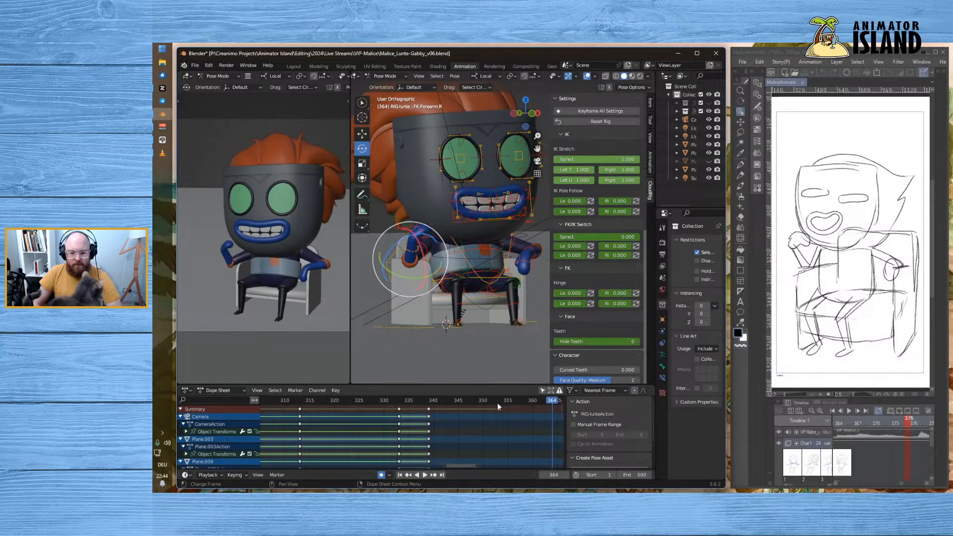
{"action": "left_click", "coordinate": [498, 402]}
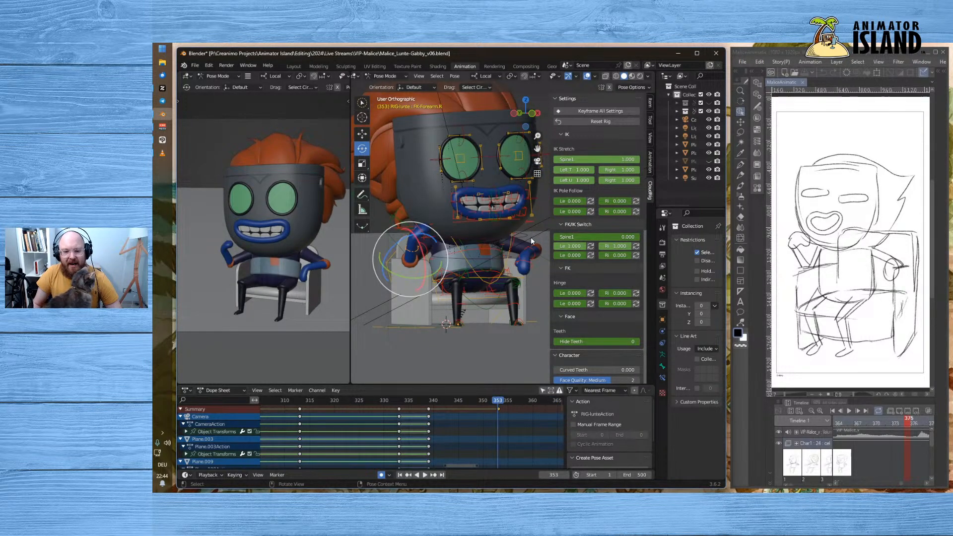
- Rotate the FK-Spine2 control slightly, and tilt the head toward the character's left side with the FK-Head control
{"action": "left_click", "coordinate": [486, 265]}
{"action": "mouse_move", "coordinate": [469, 266]}
{"action": "middle_mouse_down"}
{"action": "mouse_move", "coordinate": [448, 261]}
{"action": "mouse_move", "coordinate": [460, 258]}
{"action": "middle_mouse_up"}
{"action": "left_click", "coordinate": [460, 257]}
{"action": "left_click", "coordinate": [480, 252]}
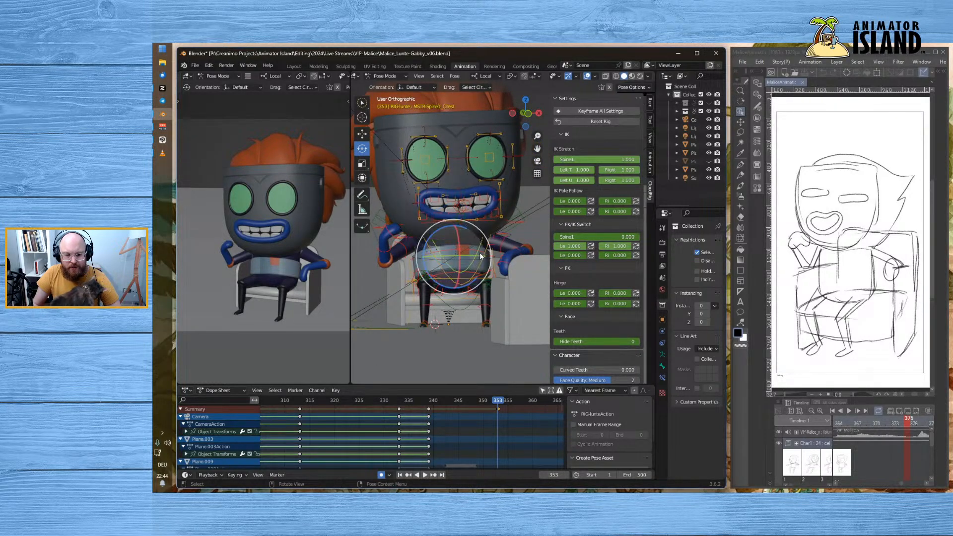
{"action": "left_click_drag", "start_coordinate": [460, 236], "coordinate": [478, 264]}
{"action": "mouse_move", "coordinate": [477, 263]}
{"action": "middle_mouse_down"}
{"action": "mouse_move", "coordinate": [464, 263]}
{"action": "mouse_move", "coordinate": [484, 276]}
{"action": "middle_mouse_up"}
{"action": "left_click", "coordinate": [456, 254]}
{"action": "left_click", "coordinate": [456, 254]}
{"action": "left_click_drag", "start_coordinate": [427, 242], "coordinate": [427, 237]}
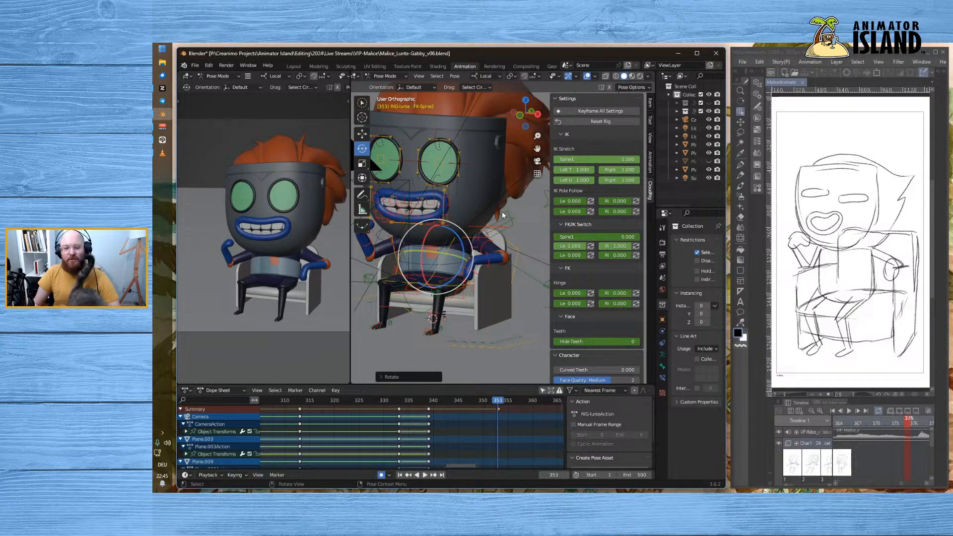
{"action": "left_click", "coordinate": [464, 230]}
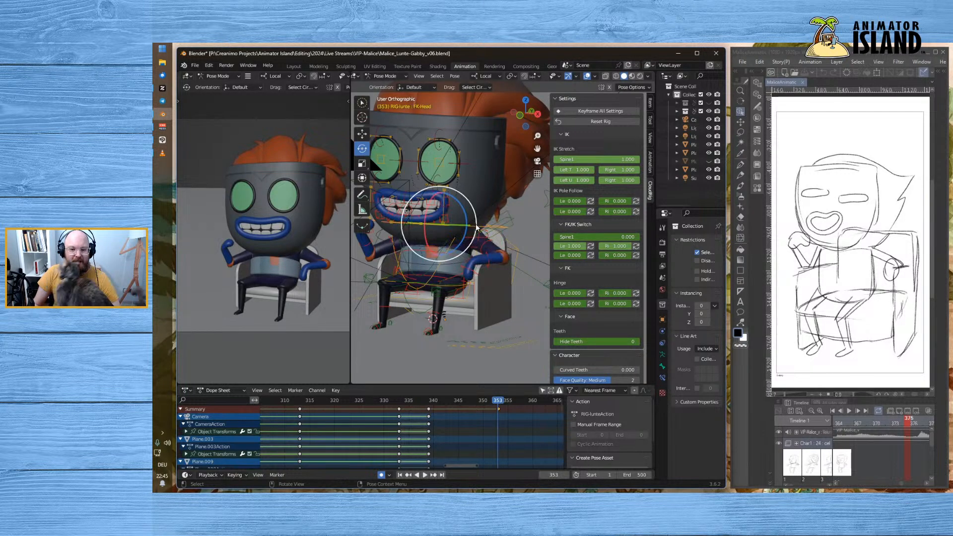
{"action": "left_click_drag", "start_coordinate": [447, 201], "coordinate": [467, 202]}
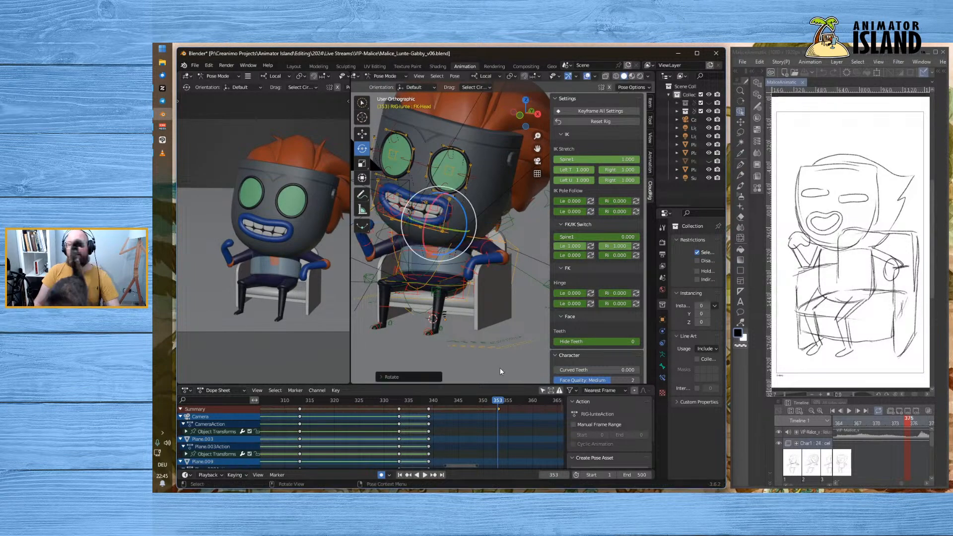
- Replay the animation from about frames 336 and 310 to check the head tilt, and return to frame 353
{"action": "left_click", "coordinate": [416, 401]}
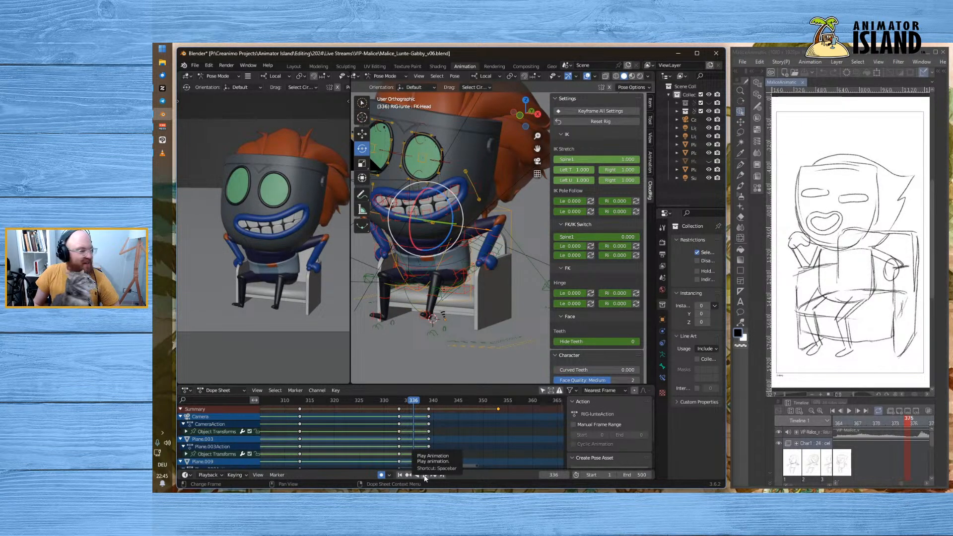
{"action": "left_click", "coordinate": [424, 475]}
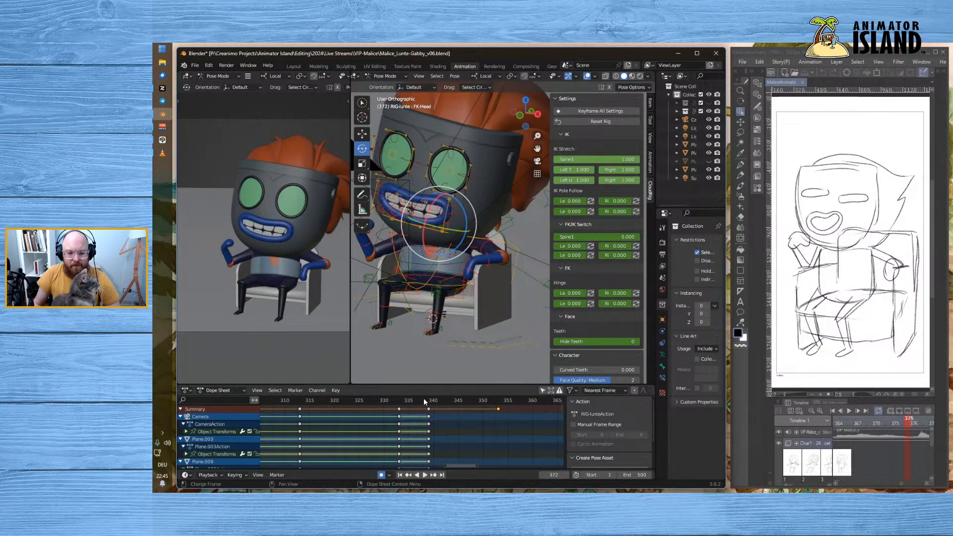
{"action": "left_click", "coordinate": [424, 399]}
{"action": "left_click", "coordinate": [427, 475]}
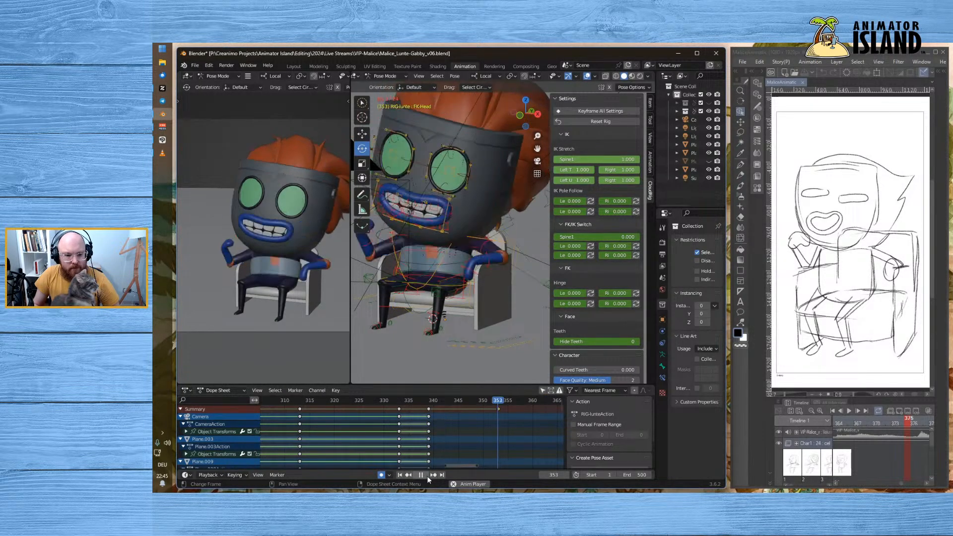
{"action": "key", "text": "space"}
{"action": "left_click", "coordinate": [283, 400]}
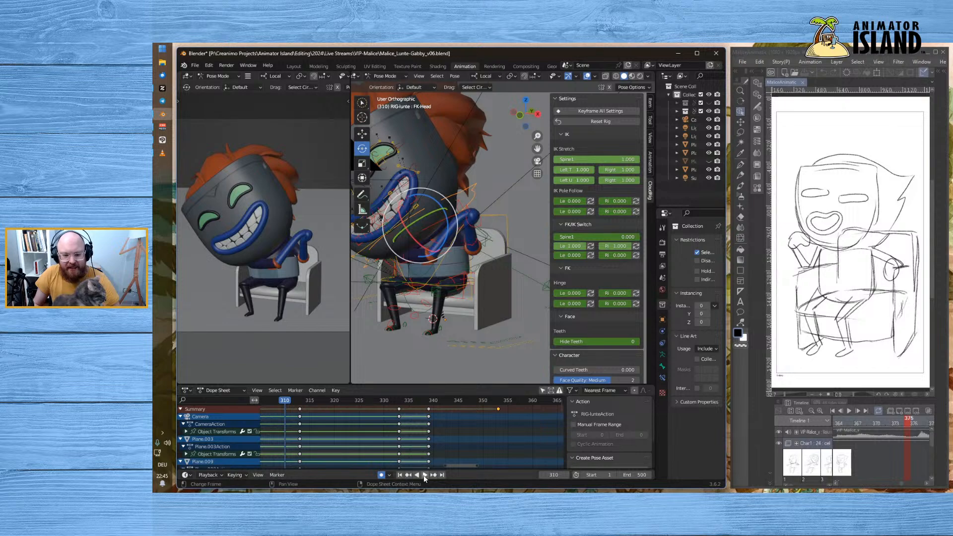
{"action": "left_click", "coordinate": [424, 475]}
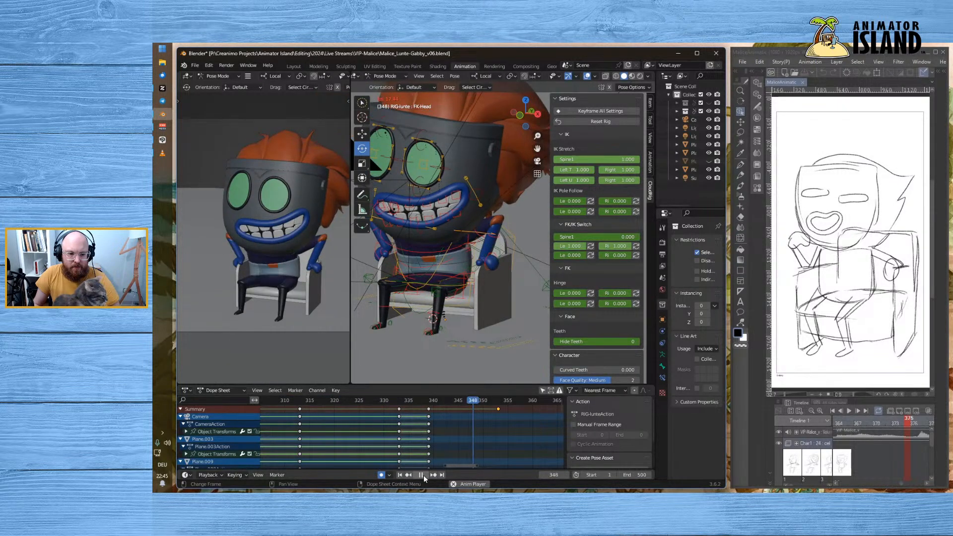
{"action": "left_click", "coordinate": [424, 475]}
{"action": "left_click", "coordinate": [424, 475]}
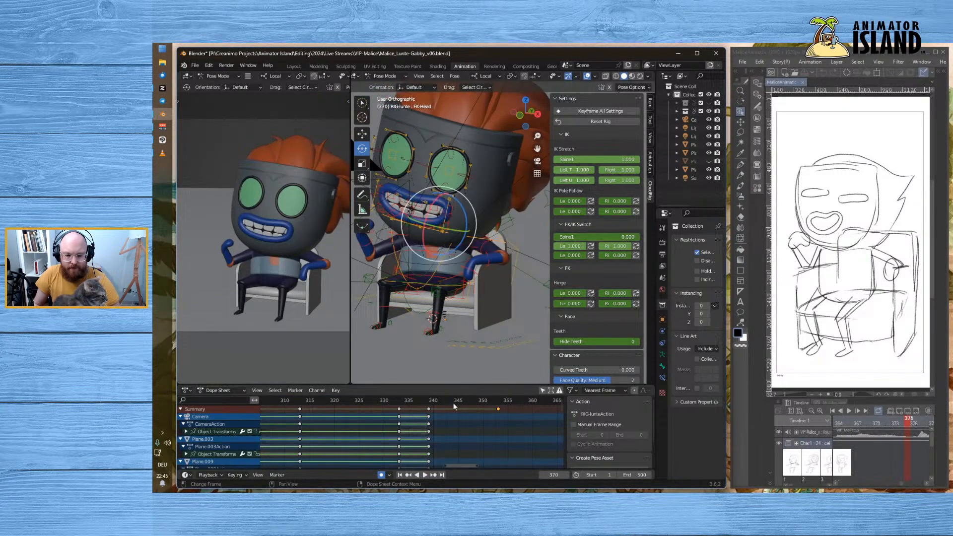
{"action": "left_click", "coordinate": [502, 402]}
{"action": "left_click_drag", "start_coordinate": [502, 402], "coordinate": [500, 403]}
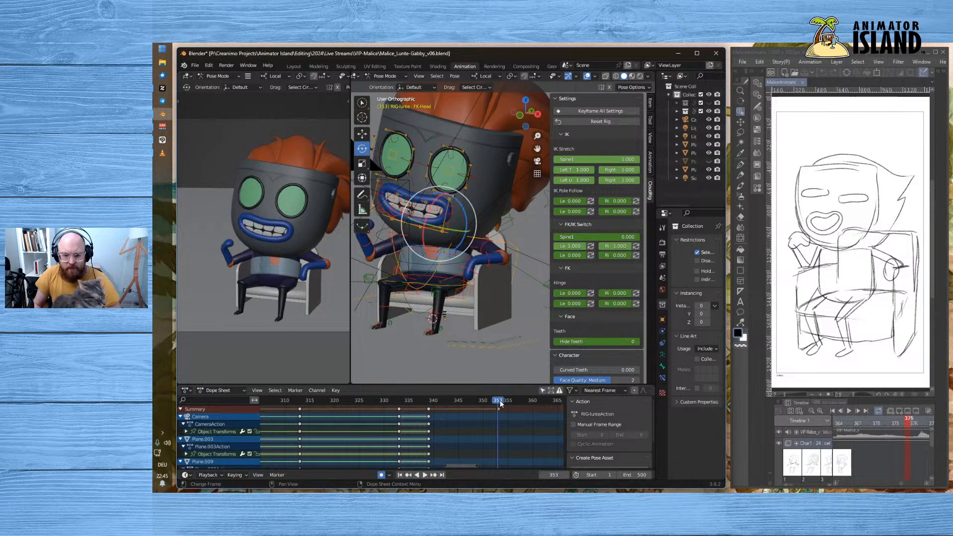
- Rotate the right FK forearm and upper arm at frame 353 to refine the raised hand beside the chin
{"action": "scroll", "coordinate": [358, 277], "scroll_direction": "up", "scroll_amount": 2}
{"action": "middle_click_drag", "start_coordinate": [359, 277], "coordinate": [467, 298]}
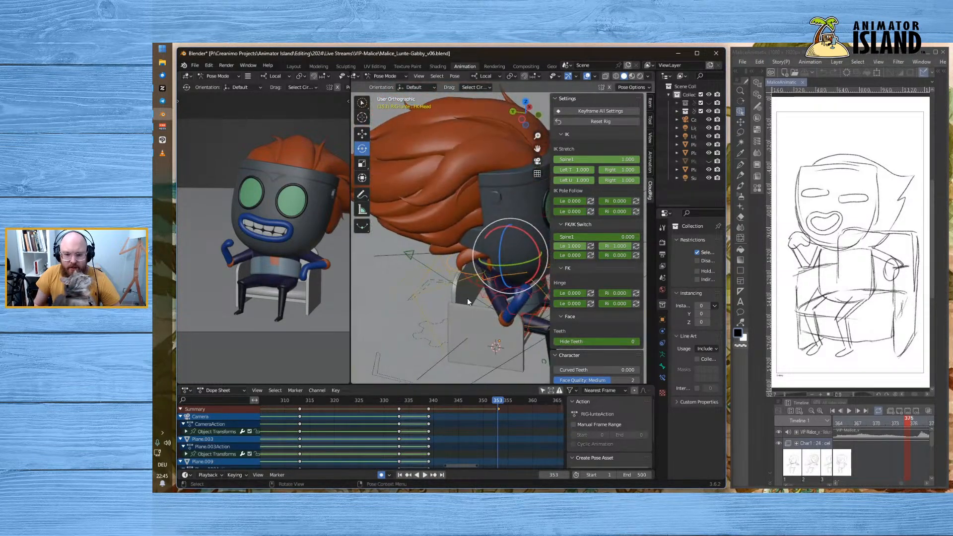
{"action": "left_click", "coordinate": [499, 302]}
{"action": "left_click_drag", "start_coordinate": [485, 310], "coordinate": [482, 283]}
{"action": "middle_click_drag", "start_coordinate": [480, 334], "coordinate": [385, 318]}
{"action": "left_click", "coordinate": [374, 251]}
{"action": "left_click_drag", "start_coordinate": [362, 244], "coordinate": [370, 244]}
{"action": "left_click_drag", "start_coordinate": [380, 280], "coordinate": [399, 287]}
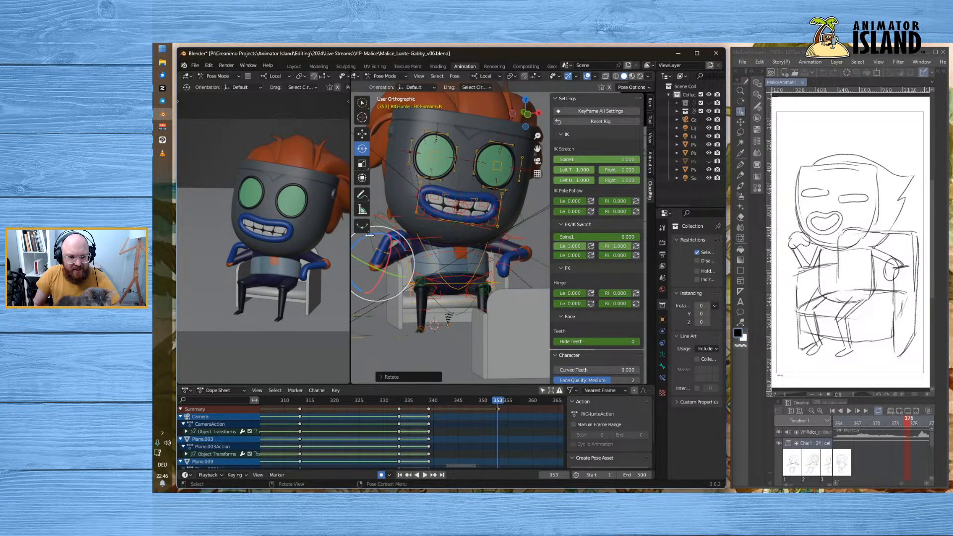
{"action": "key", "text": "KP_Decimal"}
{"action": "left_click_drag", "start_coordinate": [434, 247], "coordinate": [401, 258]}
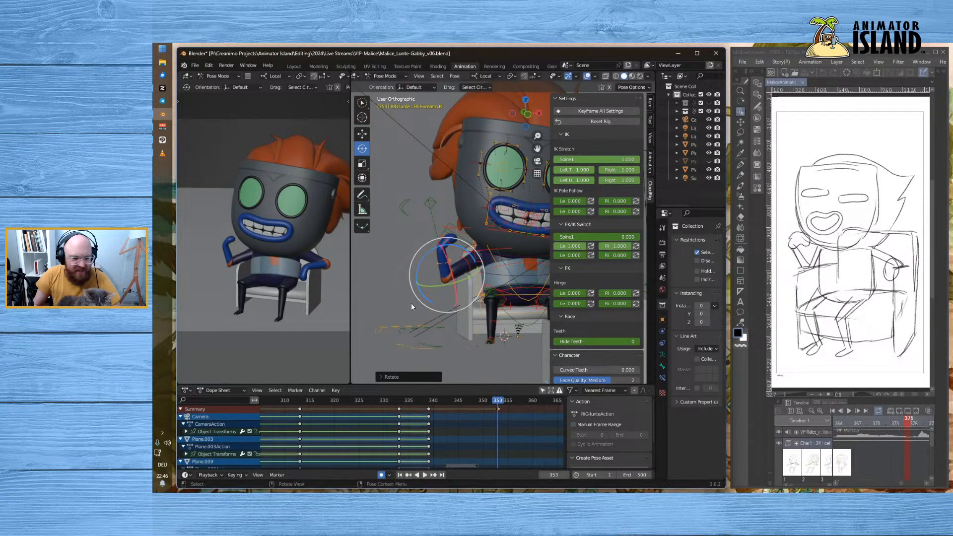
{"action": "left_click", "coordinate": [467, 260]}
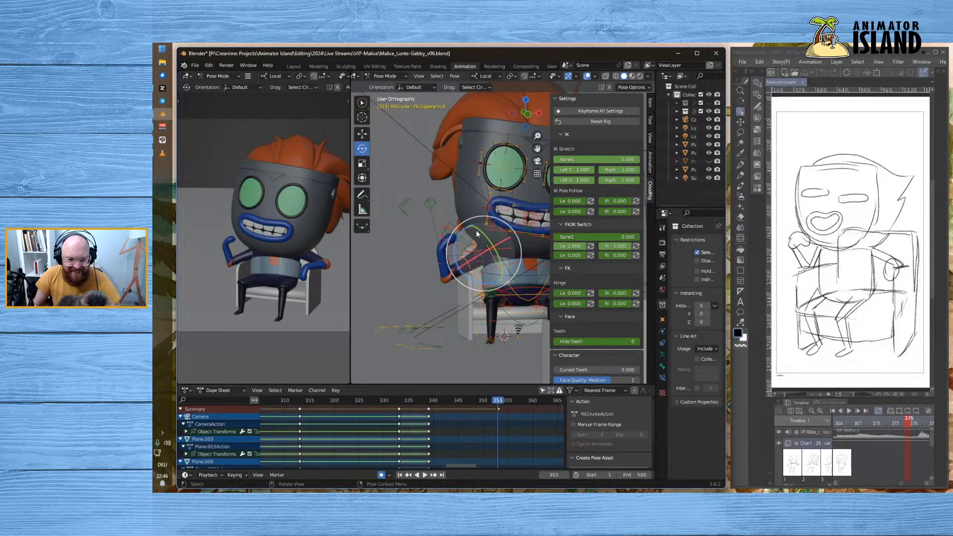
{"action": "left_click_drag", "start_coordinate": [455, 241], "coordinate": [456, 241]}
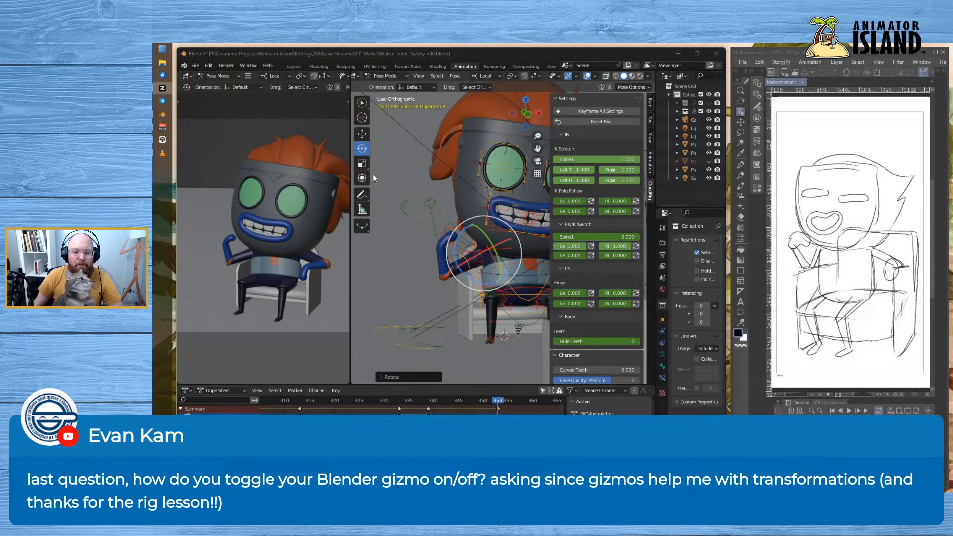
- Switch to the Tweak tool to hide the transform gizmo, and select the FK-Spine2 control
{"action": "left_click", "coordinate": [362, 134]}
{"action": "left_click", "coordinate": [364, 149]}
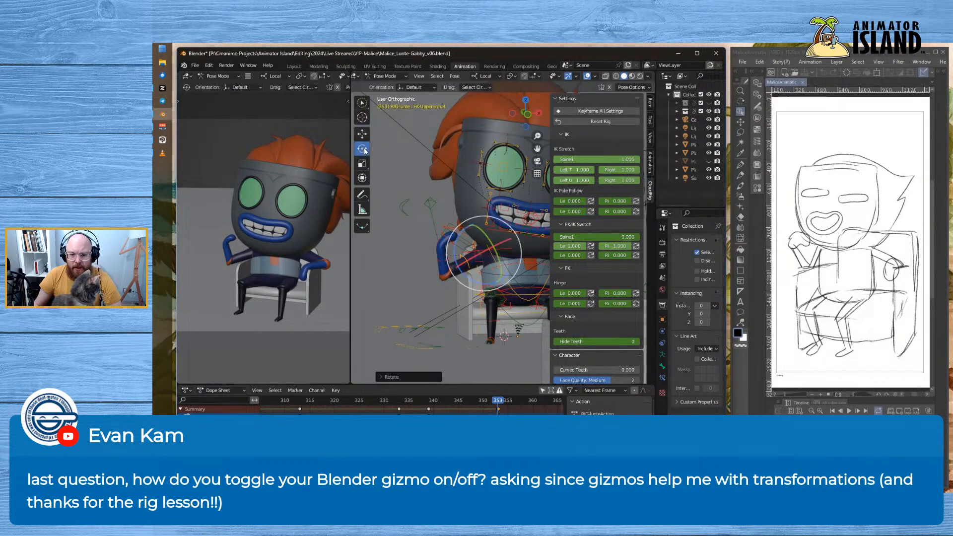
{"action": "left_click_drag", "start_coordinate": [362, 102], "coordinate": [394, 109]}
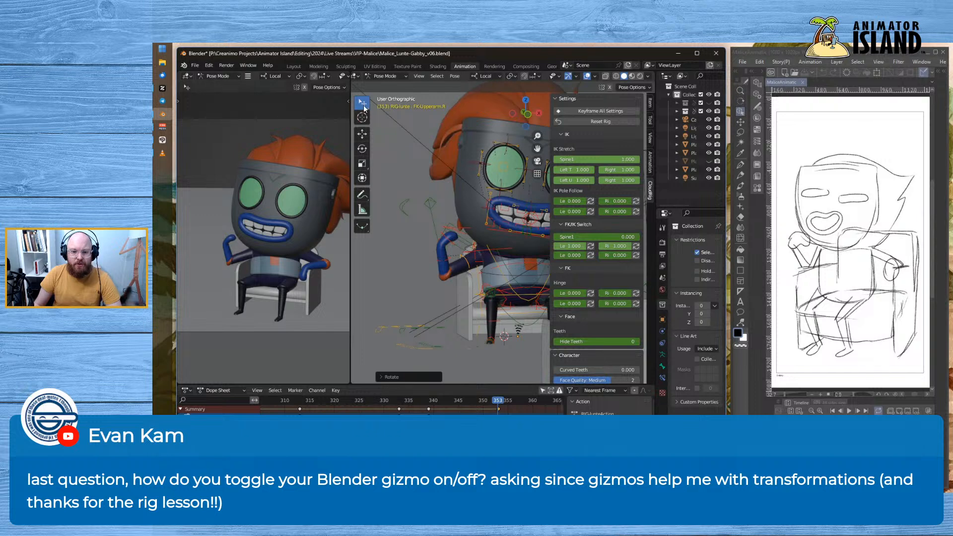
{"action": "left_click", "coordinate": [452, 240]}
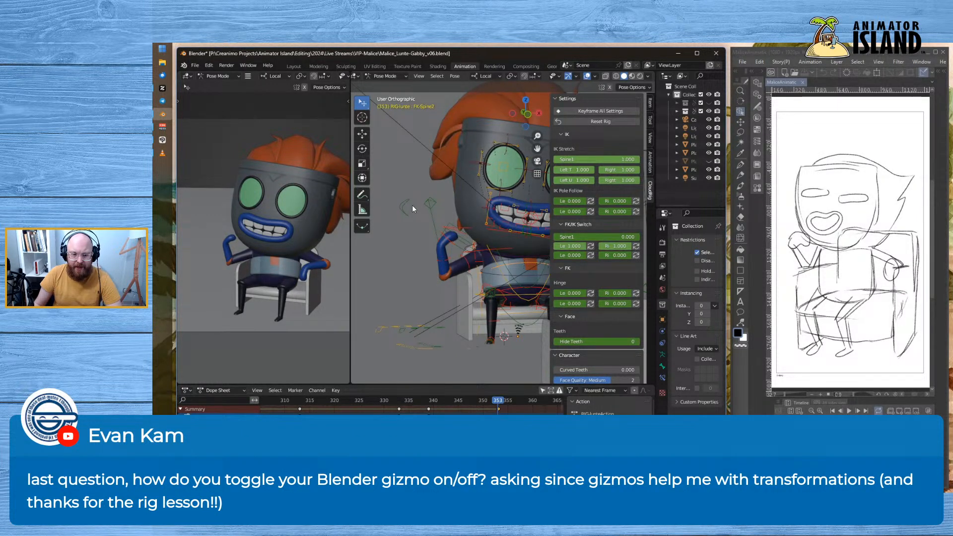
- Cycle through the Move, Rotate, Scale and Transform tools to show each gizmo on the spine control, finishing on Rotate
{"action": "left_click", "coordinate": [362, 134]}
{"action": "left_click", "coordinate": [362, 148]}
{"action": "left_click", "coordinate": [362, 163]}
{"action": "left_click", "coordinate": [363, 178]}
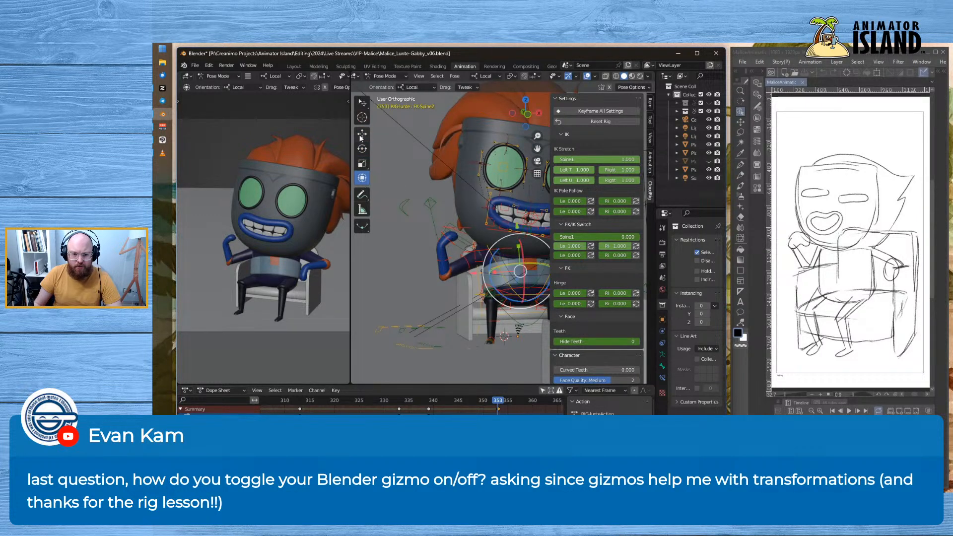
{"action": "left_click", "coordinate": [362, 134]}
{"action": "left_click", "coordinate": [362, 148]}
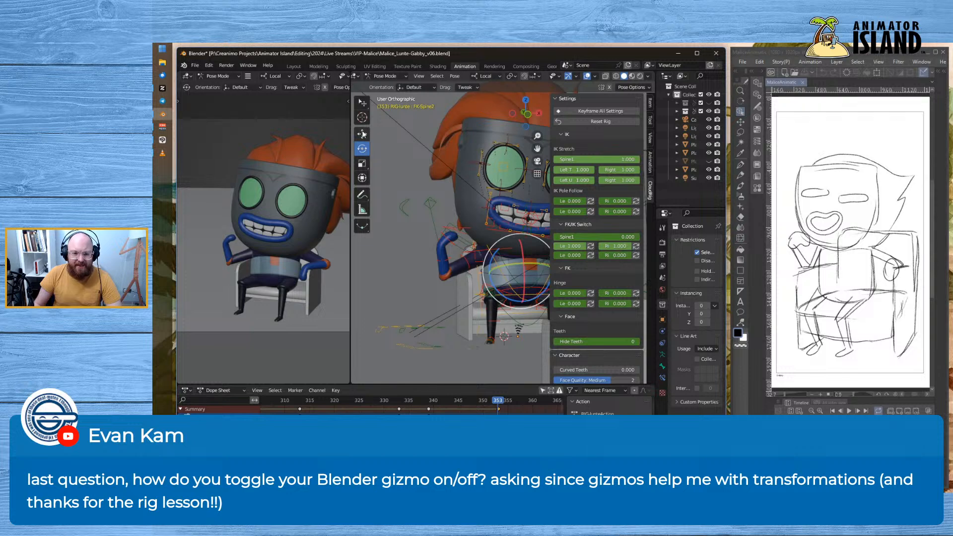
- Cycle the active tool through Move, Rotate and Transform, finishing on Tweak so that no transform gizmo is shown
{"action": "key", "text": "shift+space"}
{"action": "left_click", "coordinate": [414, 189]}
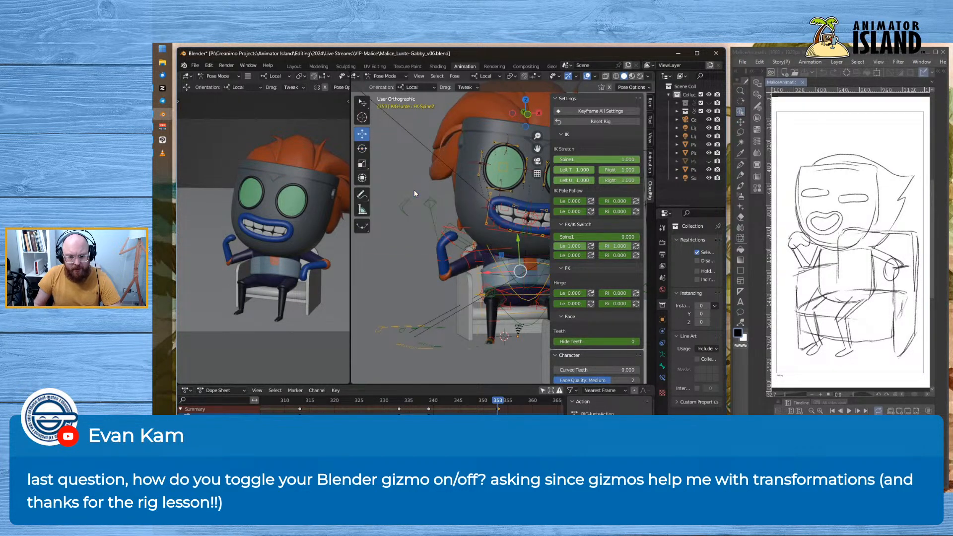
{"action": "key", "text": "shift+space"}
{"action": "left_click", "coordinate": [412, 204]}
{"action": "key", "text": "shift+space"}
{"action": "left_click", "coordinate": [409, 196]}
{"action": "key", "text": "shift+space"}
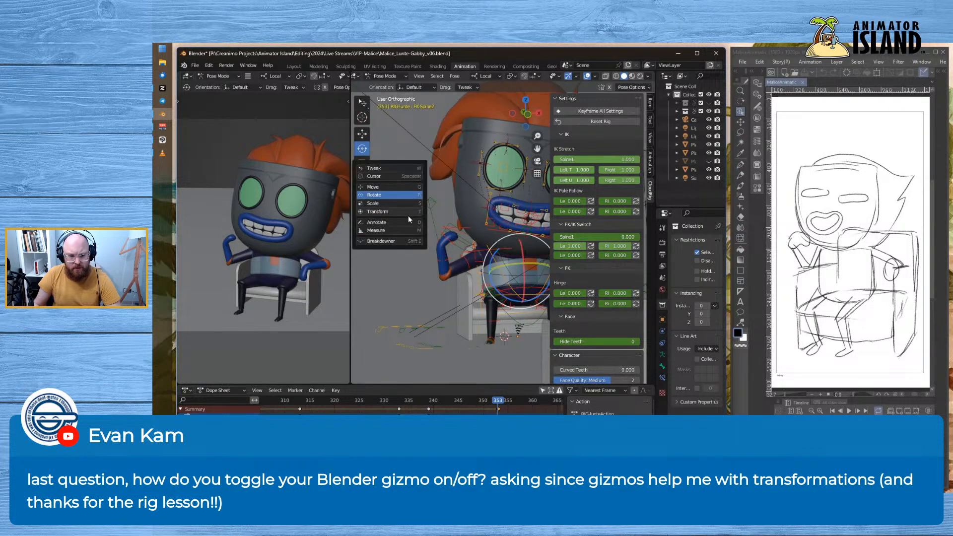
{"action": "left_click", "coordinate": [408, 215]}
{"action": "key", "text": "shift+space"}
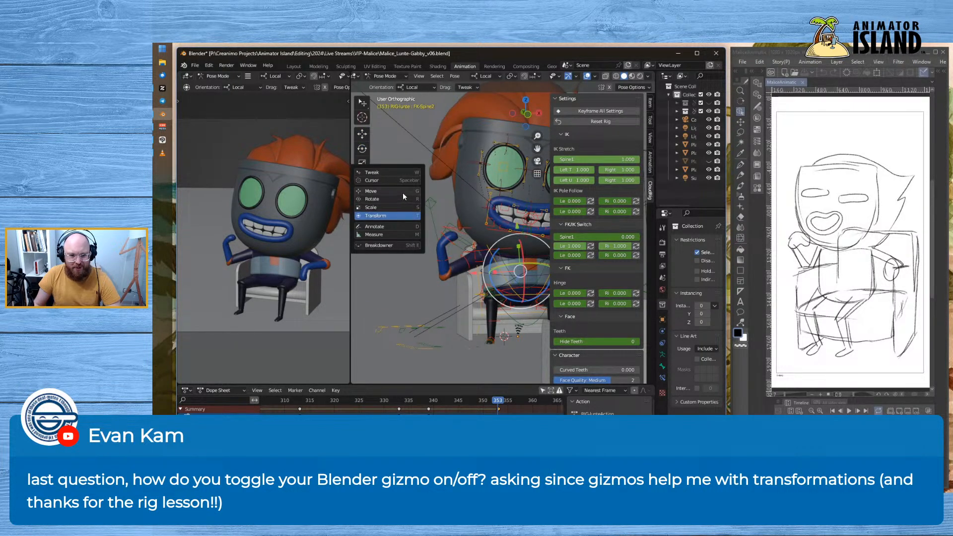
{"action": "left_click", "coordinate": [403, 192]}
{"action": "key", "text": "shift+space"}
{"action": "left_click", "coordinate": [412, 211]}
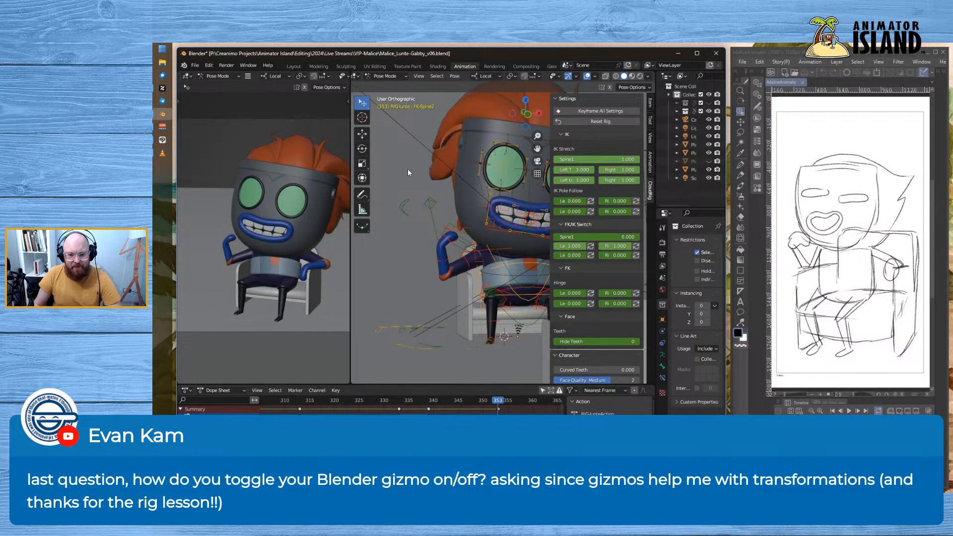
- Select the right FK upper arm control at frame 353 and try rotating it about its local Y and Z axes
{"action": "middle_click_drag", "start_coordinate": [427, 183], "coordinate": [410, 184]}
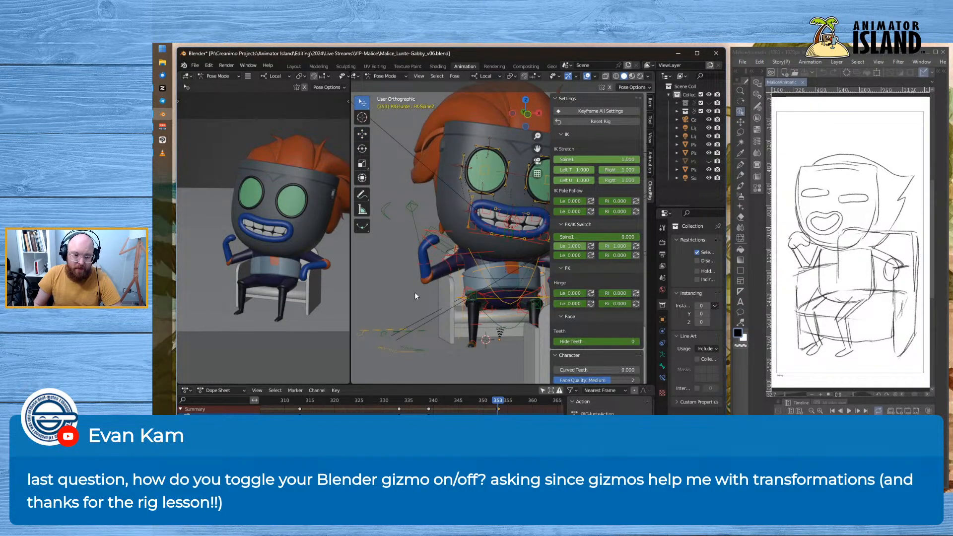
{"action": "middle_click_drag", "start_coordinate": [385, 249], "coordinate": [397, 280]}
{"action": "left_click", "coordinate": [457, 290]}
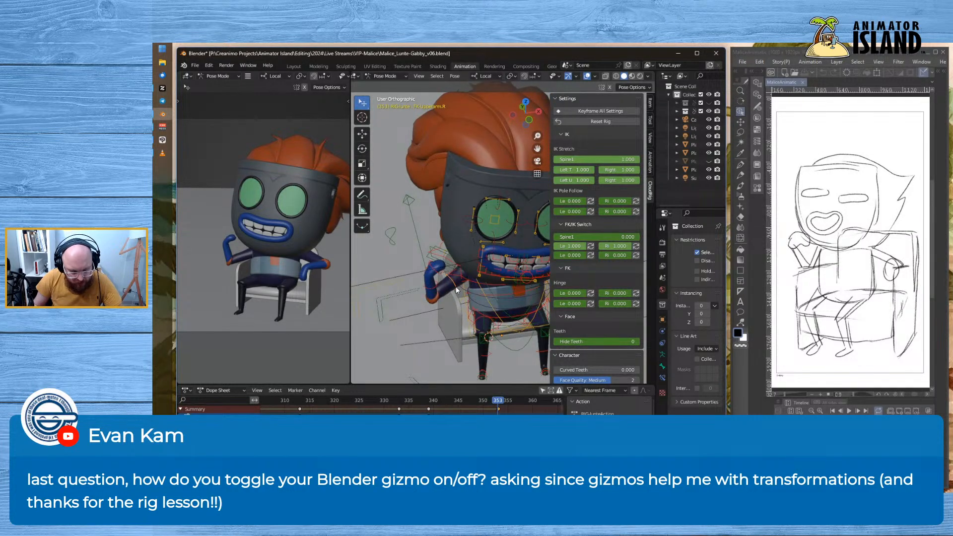
{"action": "key", "text": "r"}
{"action": "key", "text": "y"}
{"action": "key", "text": "y"}
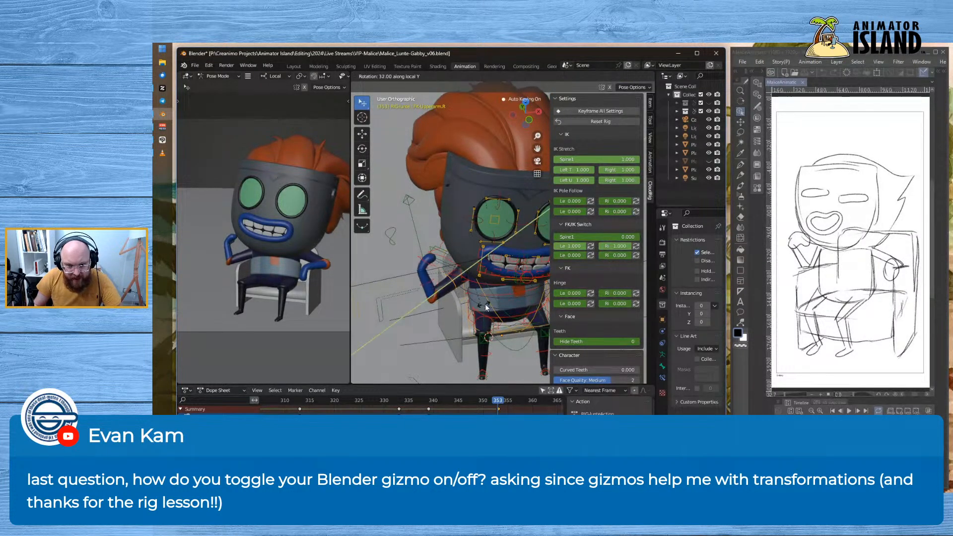
{"action": "left_click", "coordinate": [456, 297]}
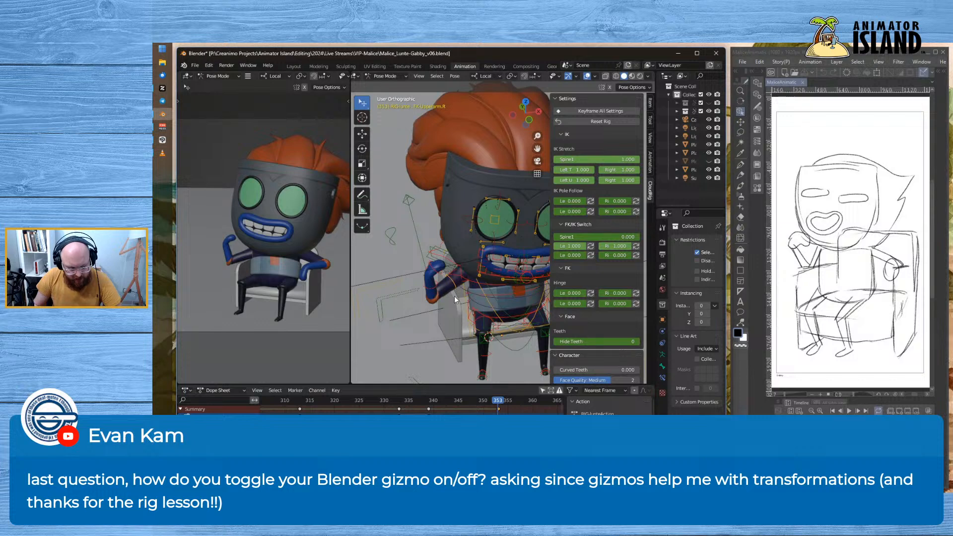
{"action": "key", "text": "r"}
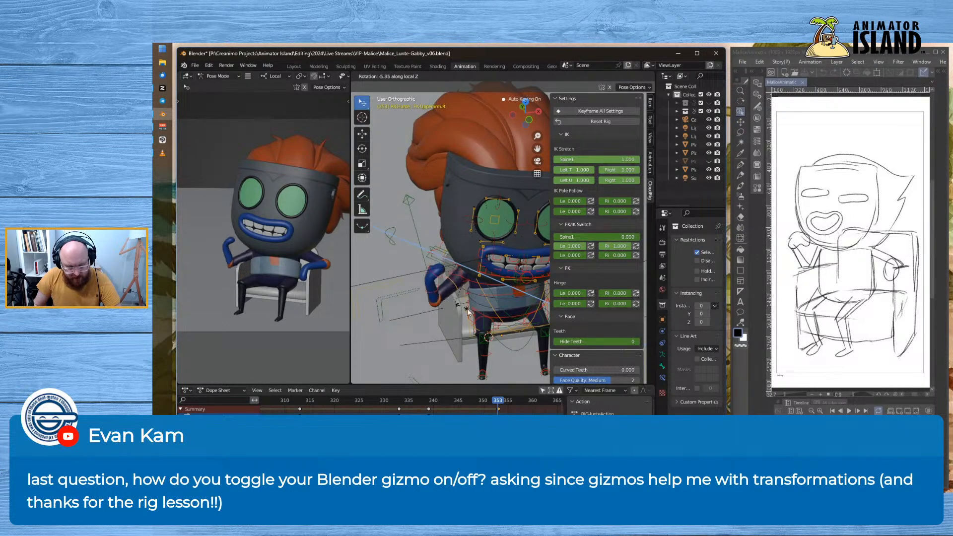
{"action": "left_click", "coordinate": [457, 307]}
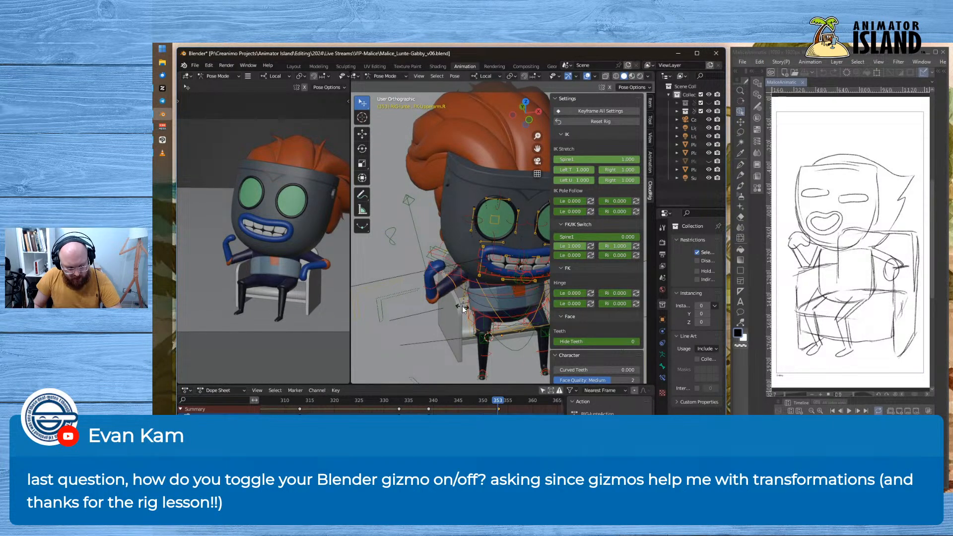
- Rotate the right FK upper arm about -28° on its local X axis and adjust its local Z rotation
{"action": "key", "text": "r"}
{"action": "key", "text": "x"}
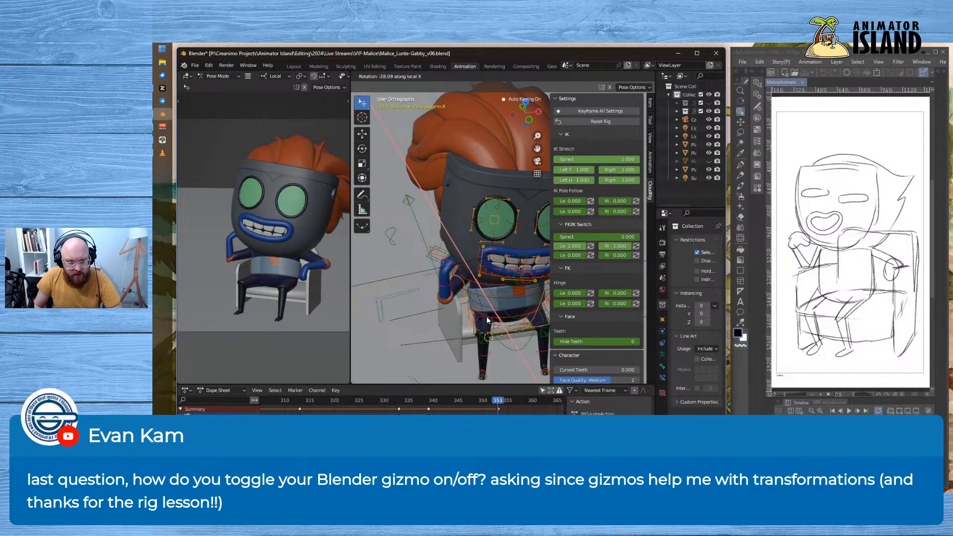
{"action": "left_click", "coordinate": [487, 318]}
{"action": "key", "text": "r"}
{"action": "key", "text": "z"}
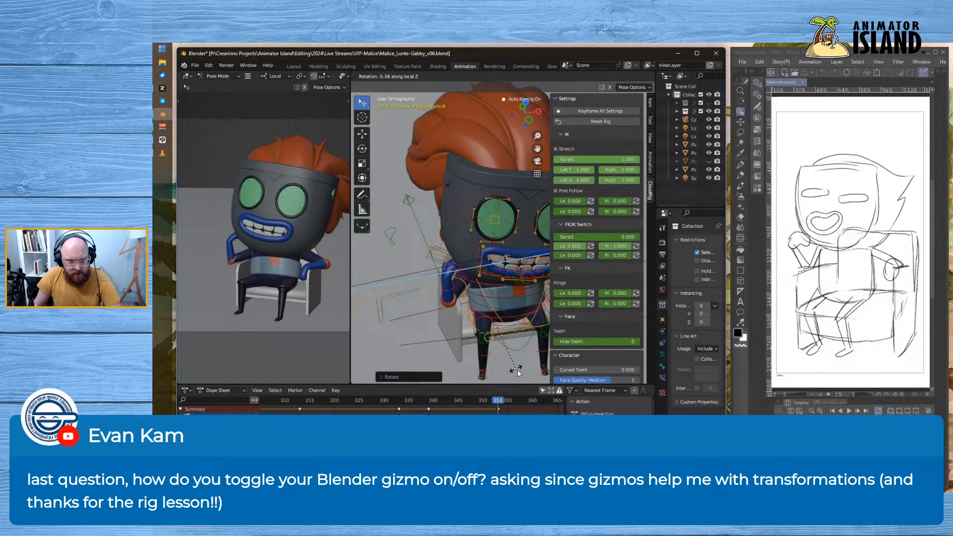
{"action": "left_click", "coordinate": [546, 91]}
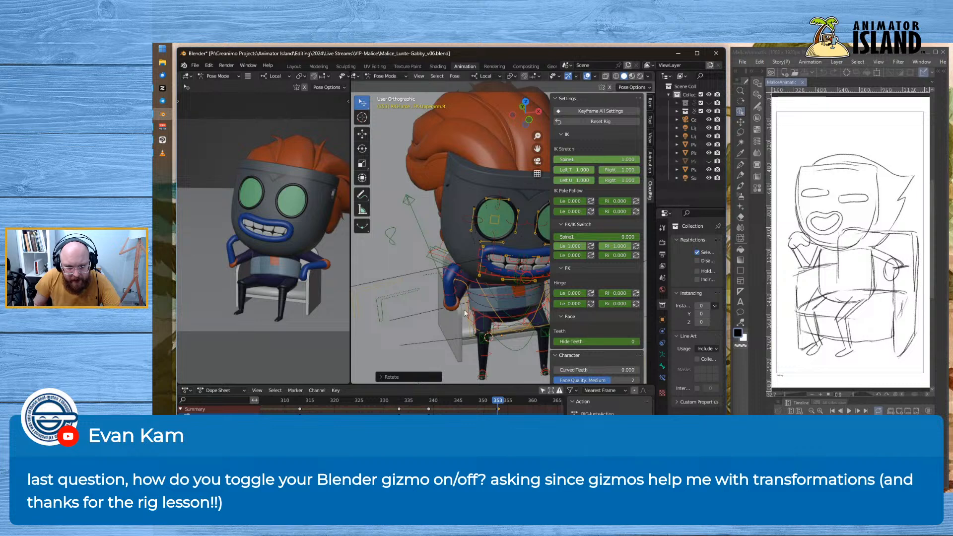
- Rotate the right FK forearm around its local Y axis and about 10° on its local Z axis
{"action": "left_click", "coordinate": [454, 291]}
{"action": "key", "text": "r"}
{"action": "key", "text": "y"}
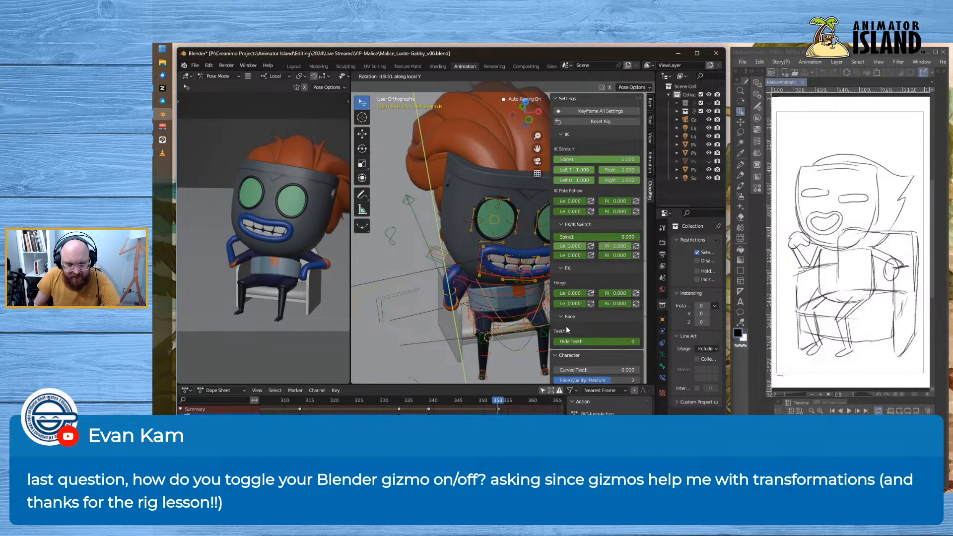
{"action": "left_click", "coordinate": [573, 304]}
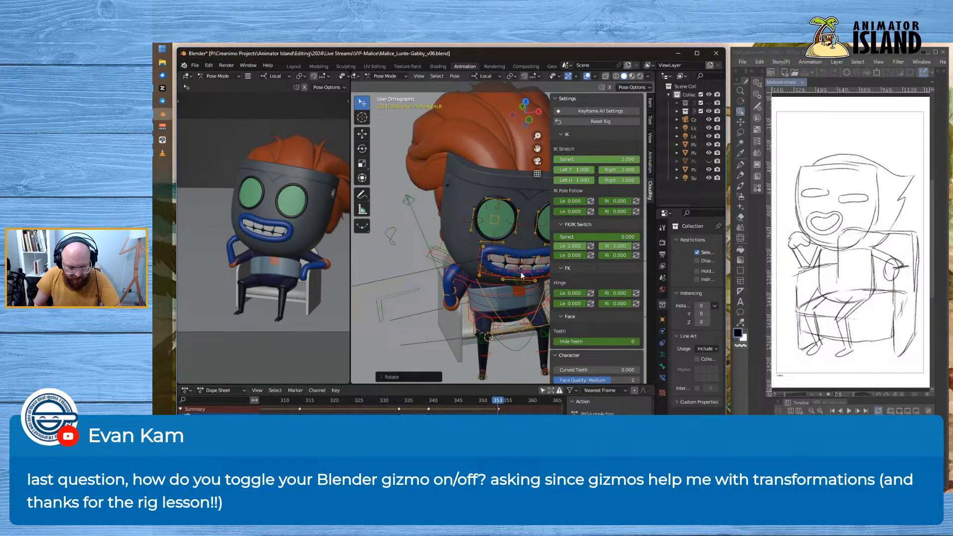
{"action": "key", "text": "r"}
{"action": "key", "text": "z"}
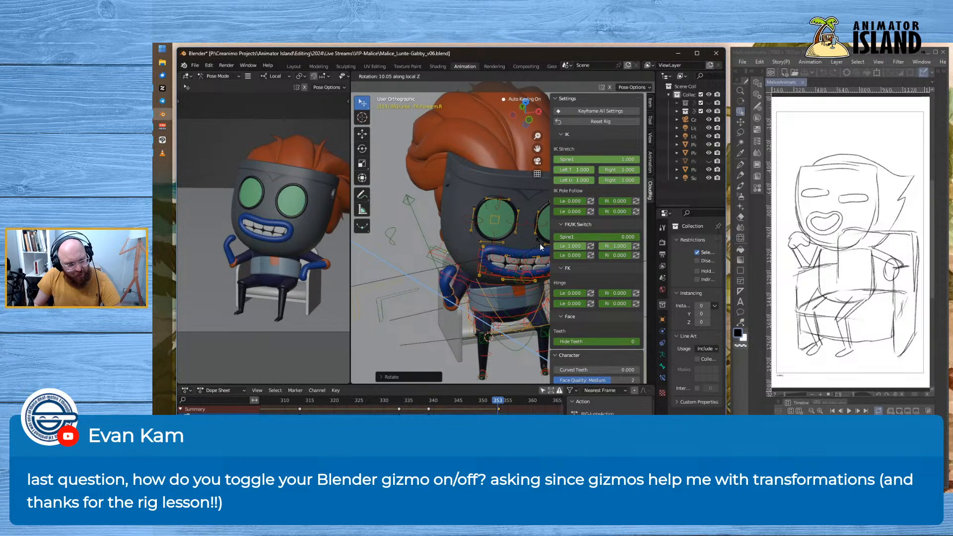
{"action": "left_click", "coordinate": [542, 248]}
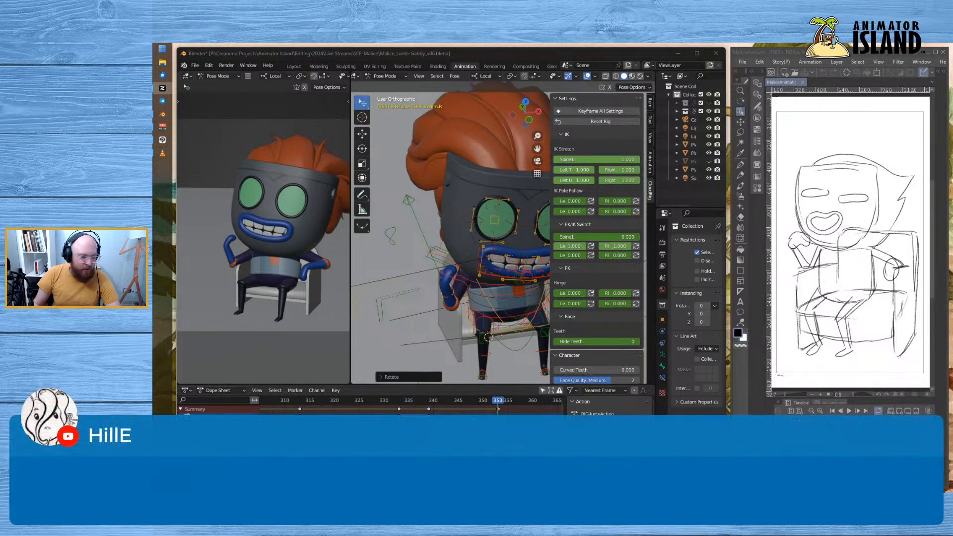
- Try to stretch the right arm by moving its FK hand control far up beside the head
{"action": "middle_click_drag", "start_coordinate": [476, 300], "coordinate": [434, 284]}
{"action": "left_click", "coordinate": [420, 261]}
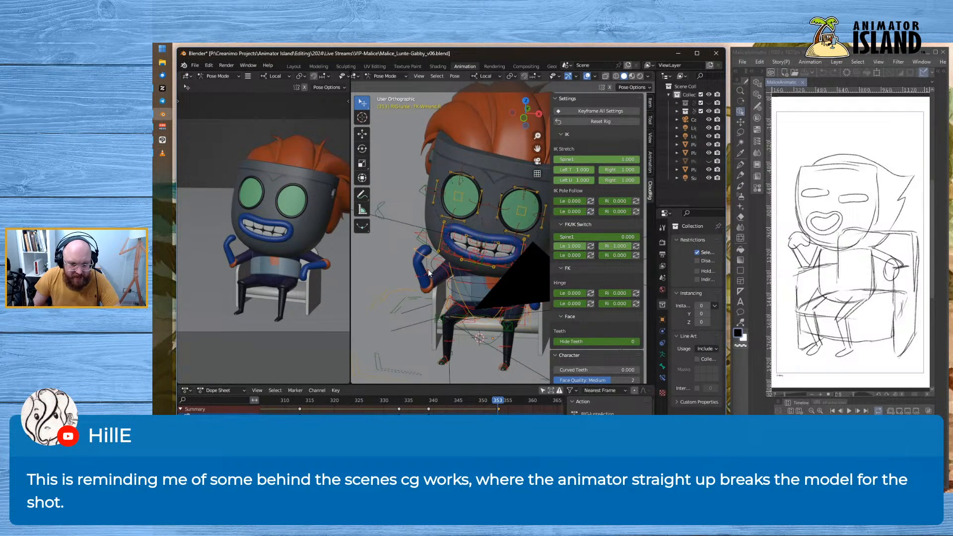
{"action": "key", "text": "g"}
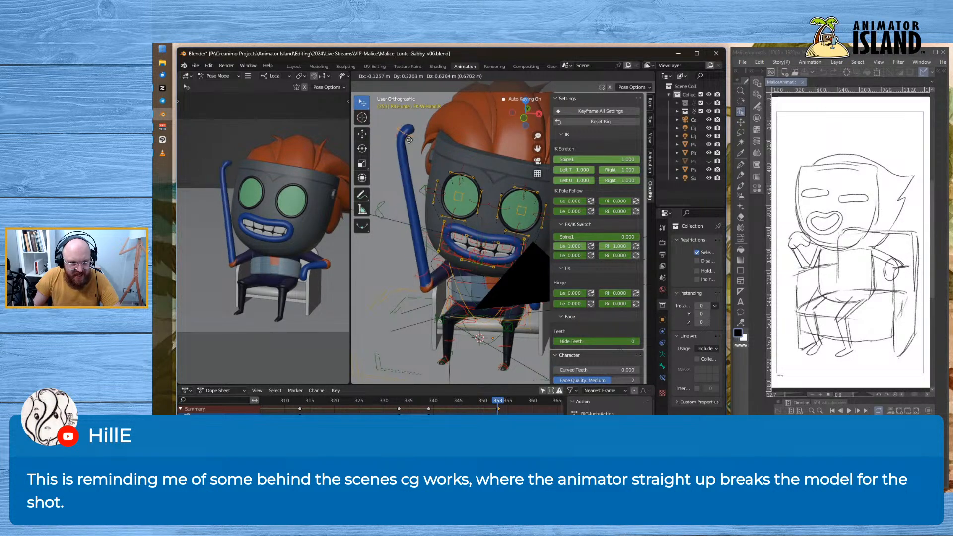
{"action": "right_click", "coordinate": [411, 152]}
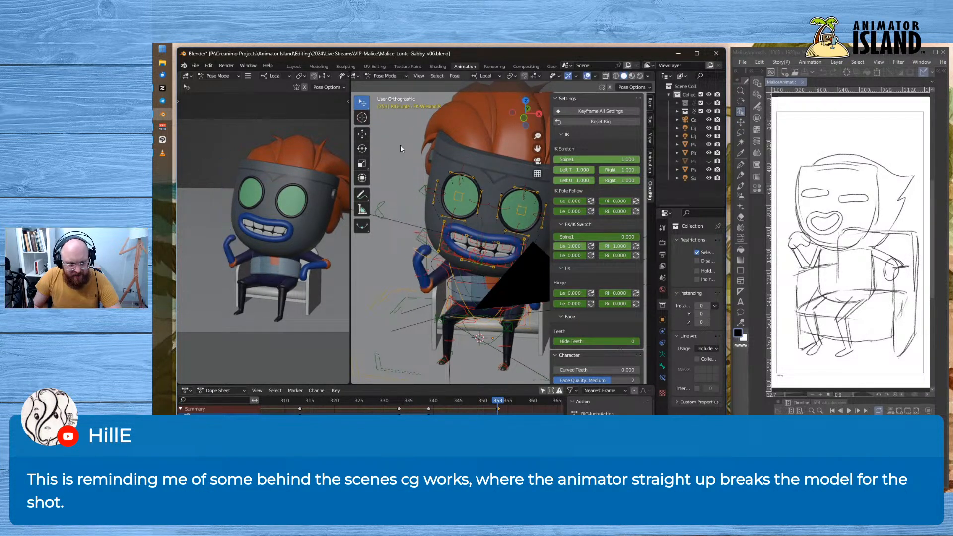
- Inspect the earlier leaning pose at frame 303 from another angle and return to the seated pose at frame 353
{"action": "middle_click_drag", "start_coordinate": [447, 422], "coordinate": [494, 422]}
{"action": "middle_click_drag", "start_coordinate": [348, 422], "coordinate": [447, 422]}
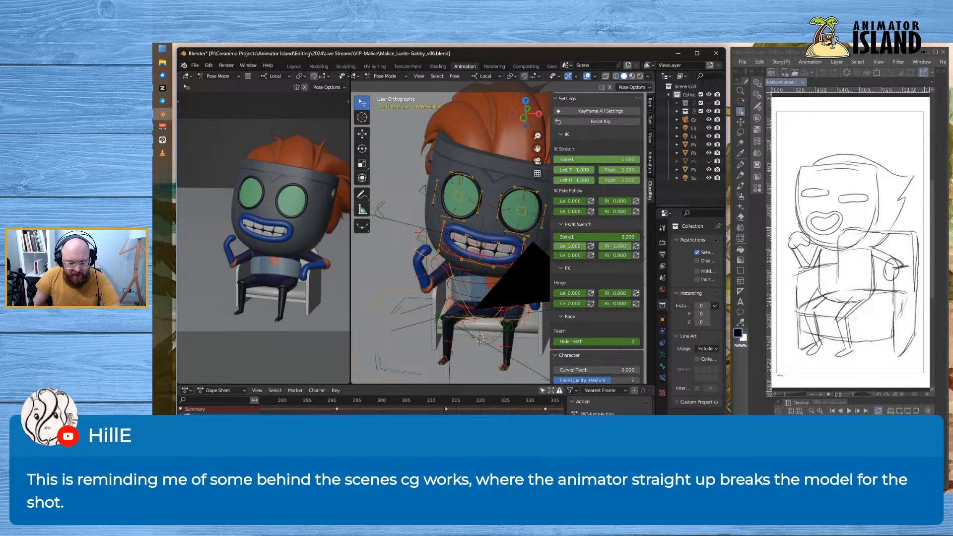
{"action": "left_click_drag", "start_coordinate": [423, 399], "coordinate": [397, 405]}
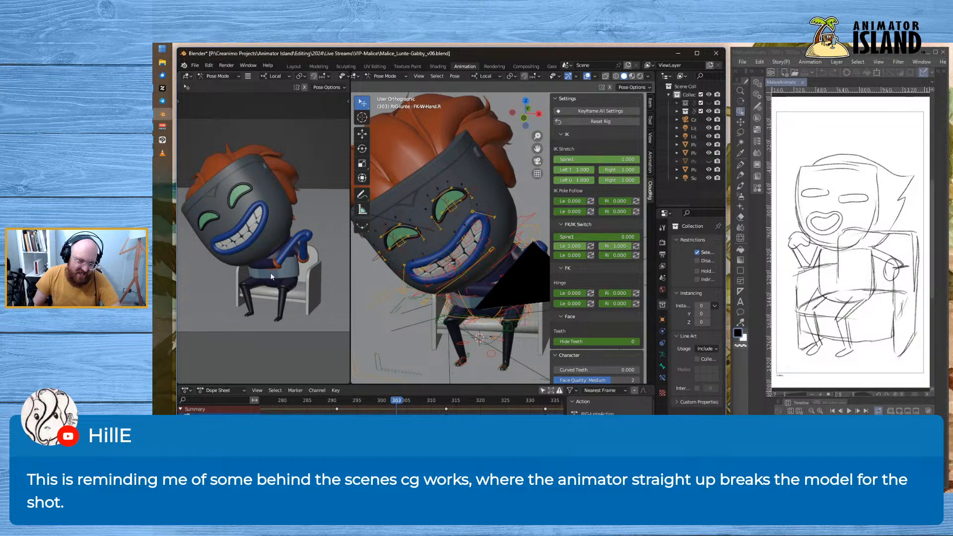
{"action": "middle_click_drag", "start_coordinate": [392, 273], "coordinate": [442, 272]}
{"action": "middle_click_drag", "start_coordinate": [541, 412], "coordinate": [310, 412]}
{"action": "left_click", "coordinate": [413, 405]}
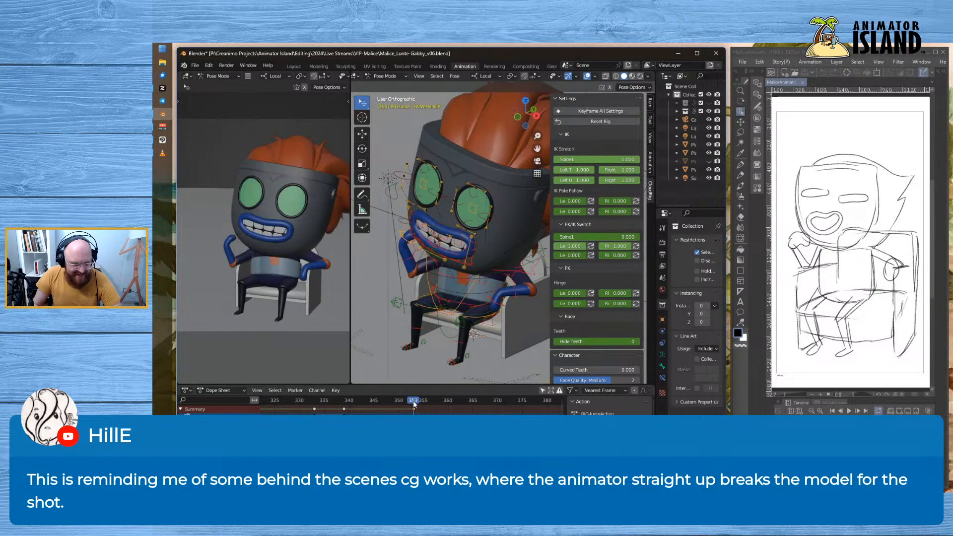
- Play the animation from around frame 332 twice to review the transition into the new seated pose
{"action": "left_click", "coordinate": [310, 401]}
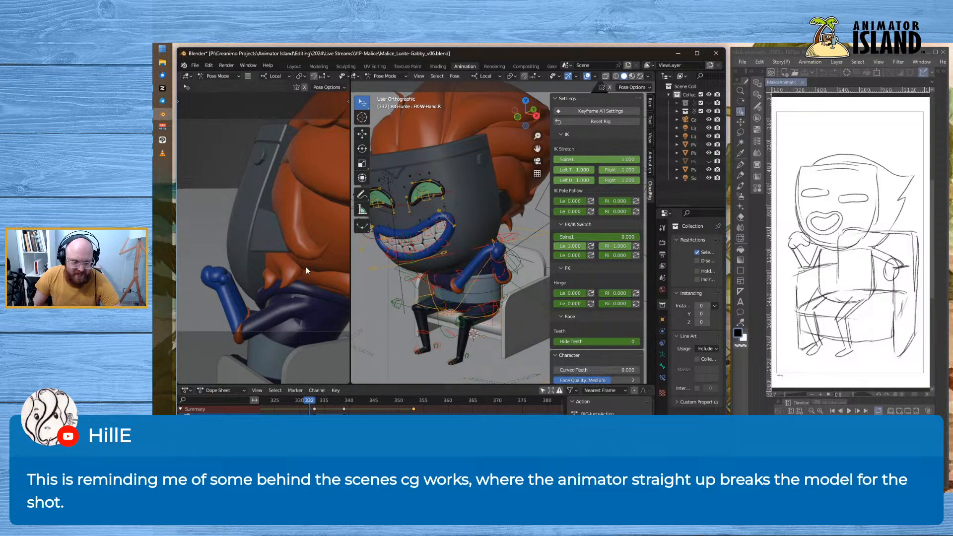
{"action": "key", "text": "space"}
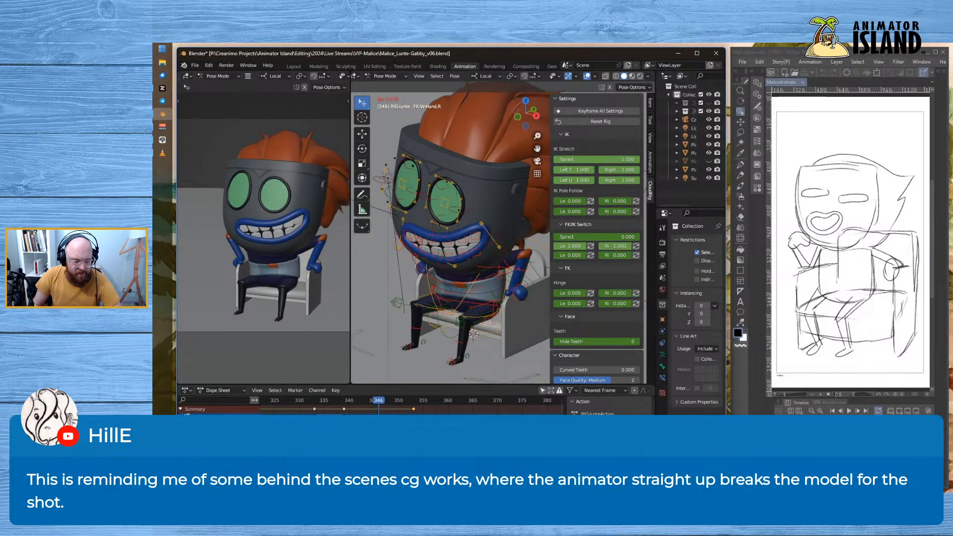
{"action": "key", "text": "Escape"}
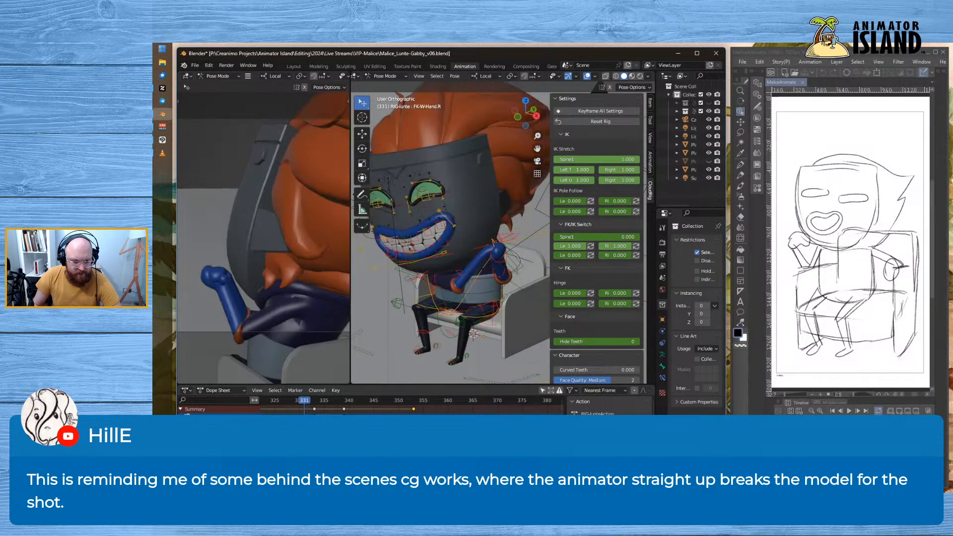
{"action": "key", "text": "space"}
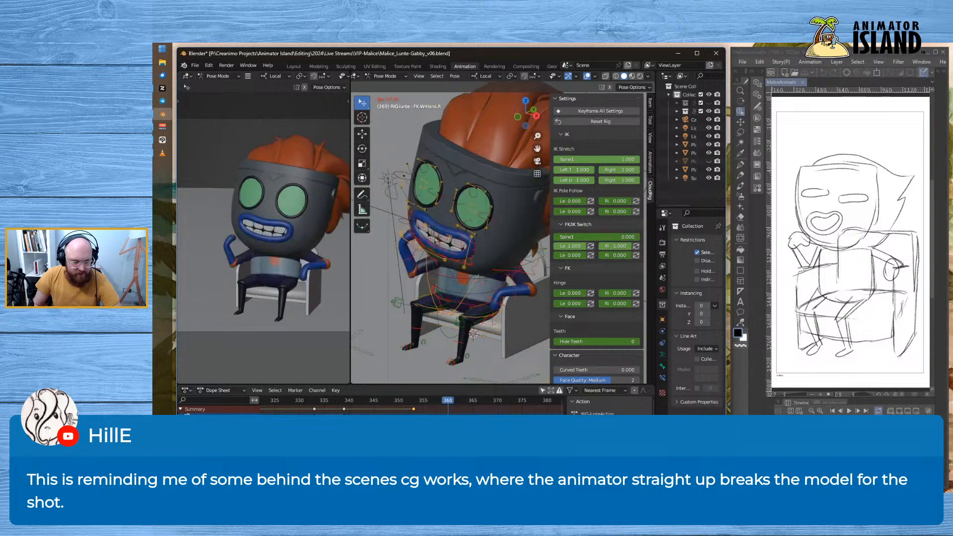
{"action": "key", "text": "space"}
- Move the seated pose's keyframes from frame 353 to frame 355
{"action": "left_click_drag", "start_coordinate": [406, 400], "coordinate": [423, 404]}
{"action": "left_click", "coordinate": [416, 411]}
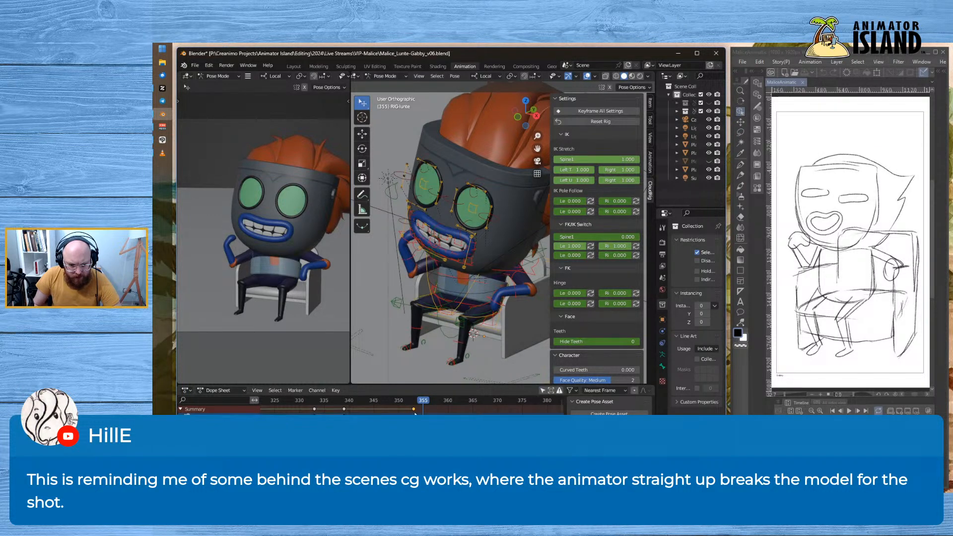
{"action": "left_click_drag", "start_coordinate": [418, 408], "coordinate": [425, 410]}
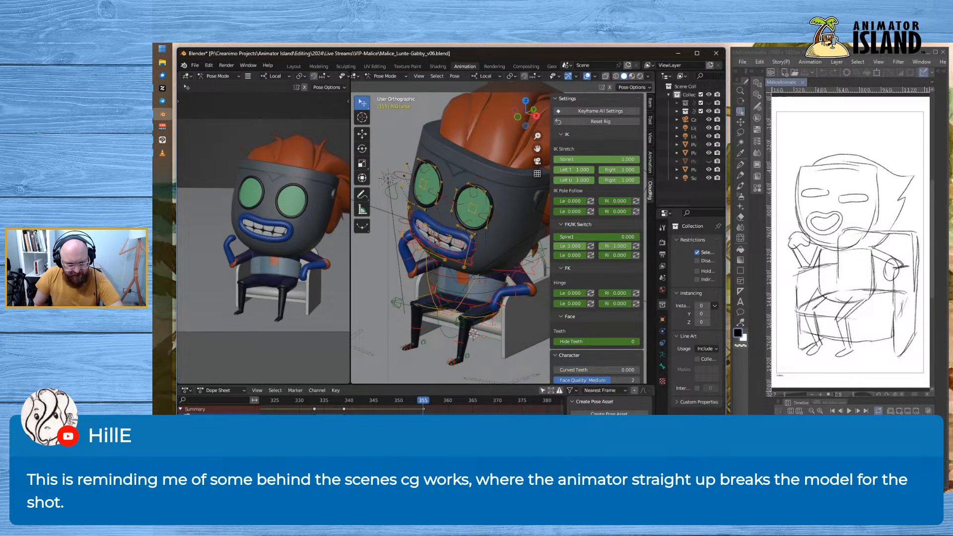
- Replay the animation from frame 331 to check the retimed pose, stopping at frame 375
{"action": "left_click", "coordinate": [304, 404]}
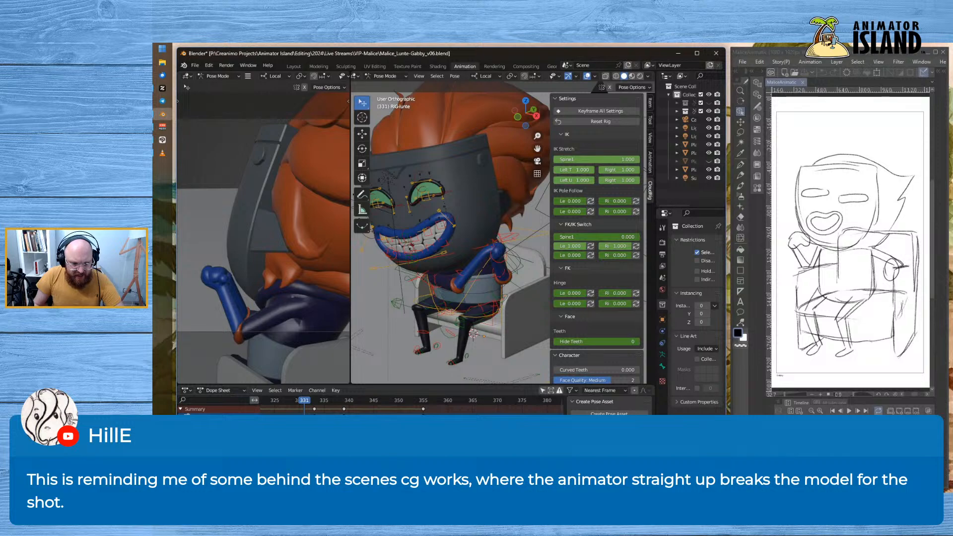
{"action": "key", "text": "space"}
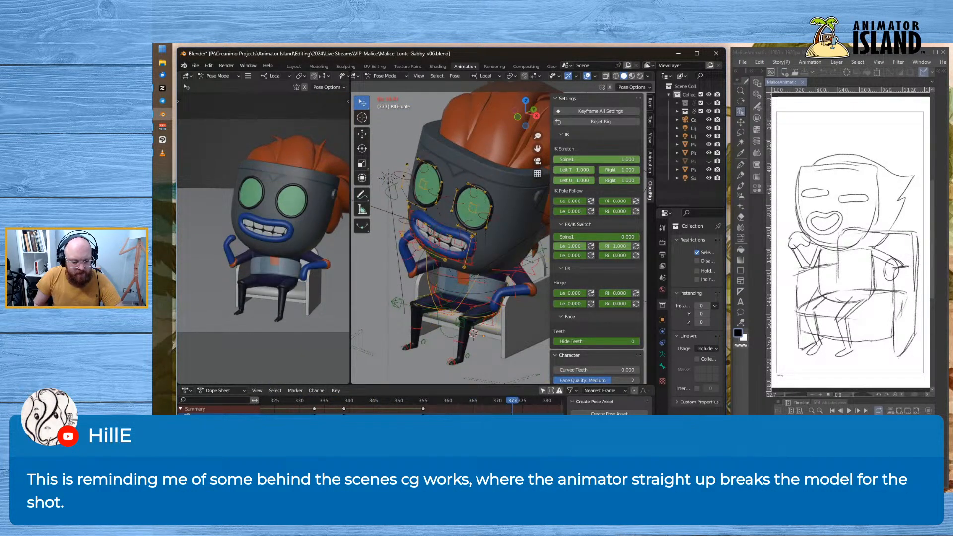
{"action": "key", "text": "Escape"}
{"action": "key", "text": "space"}
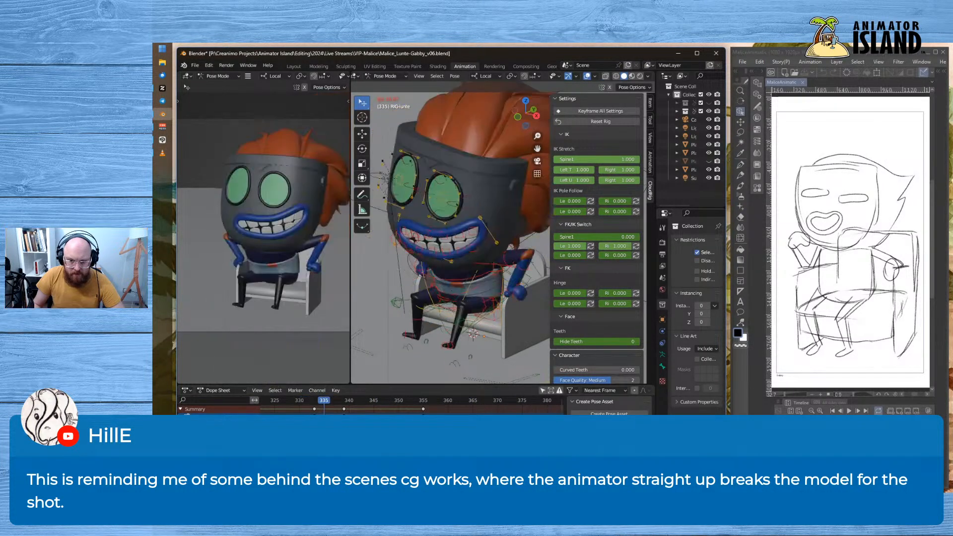
{"action": "key", "text": "space"}
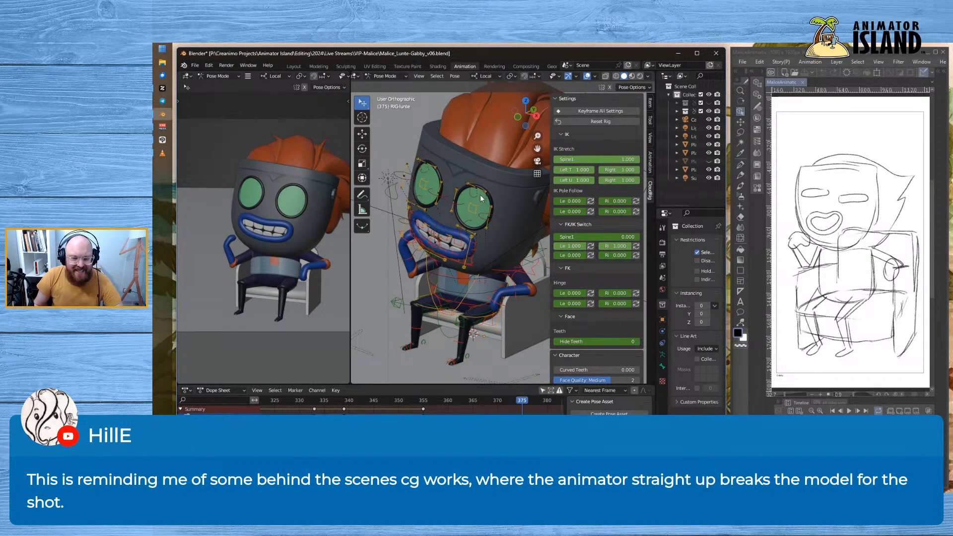
- Lower the top hook control of the character's right eye at frame 375 to narrow the eye into a squint
{"action": "left_click", "coordinate": [477, 182]}
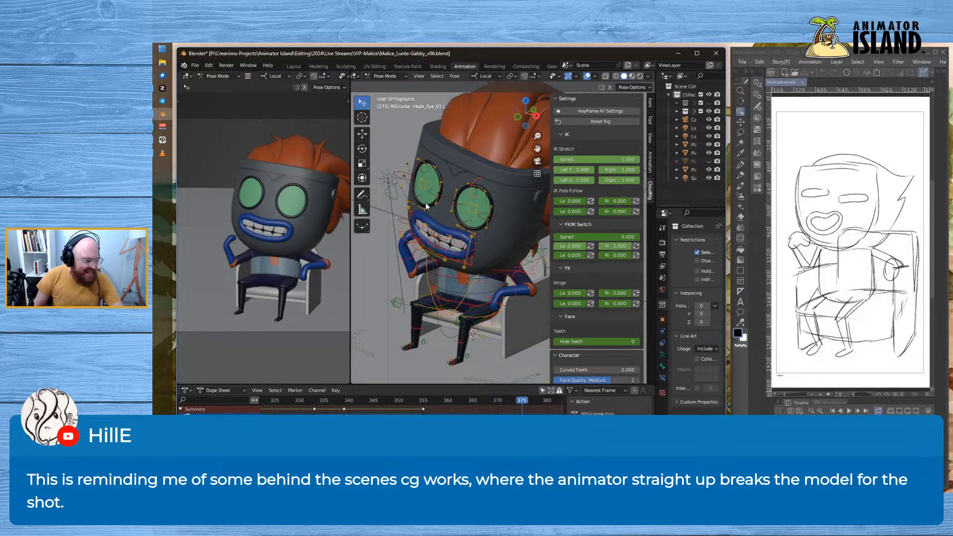
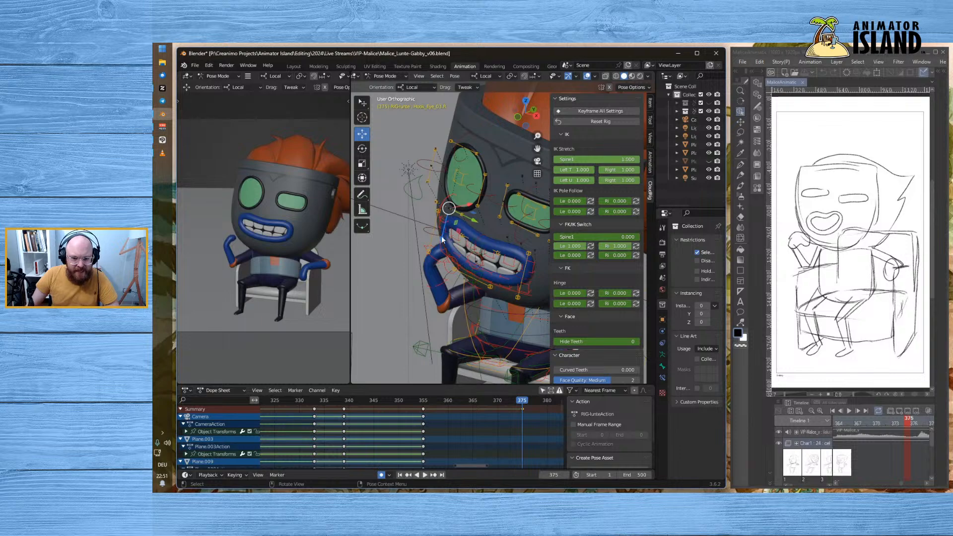
{"action": "left_click", "coordinate": [464, 146]}
{"action": "left_click_drag", "start_coordinate": [455, 180], "coordinate": [455, 195]}
- Shift the left and right root eye controls slightly along local Y at frame 375 to adjust the squinting eyes' placement
{"action": "left_click", "coordinate": [534, 219]}
{"action": "left_click_drag", "start_coordinate": [538, 194], "coordinate": [539, 193]}
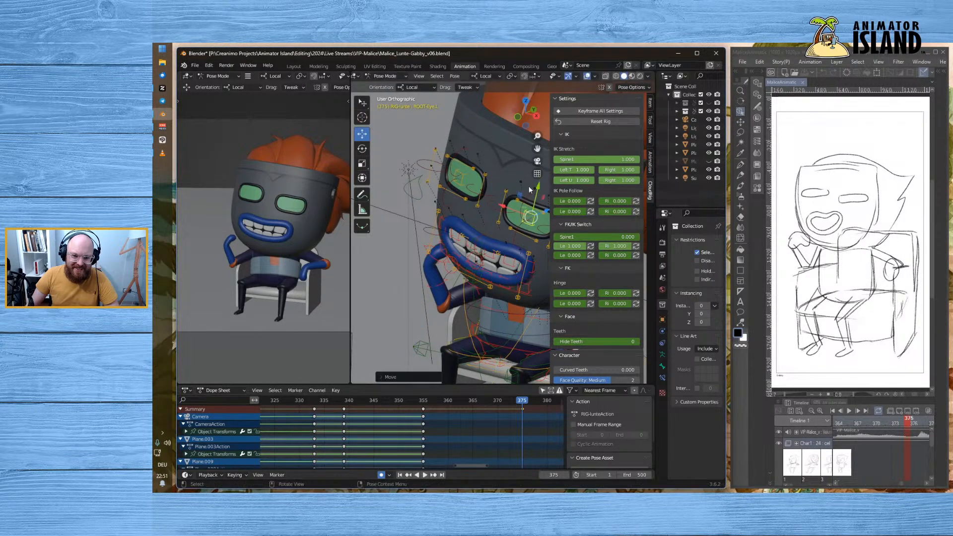
{"action": "left_click", "coordinate": [464, 178]}
{"action": "left_click_drag", "start_coordinate": [470, 149], "coordinate": [471, 145]}
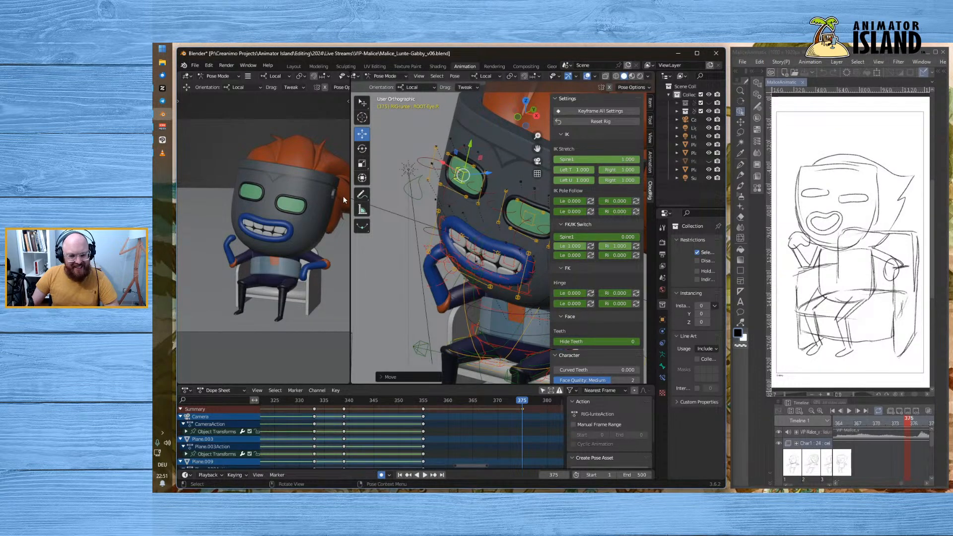
- Move the squinting-eye keyframes from frame 375 to frame 355 and play the animation to review them
{"action": "left_click_drag", "start_coordinate": [527, 402], "coordinate": [430, 403]}
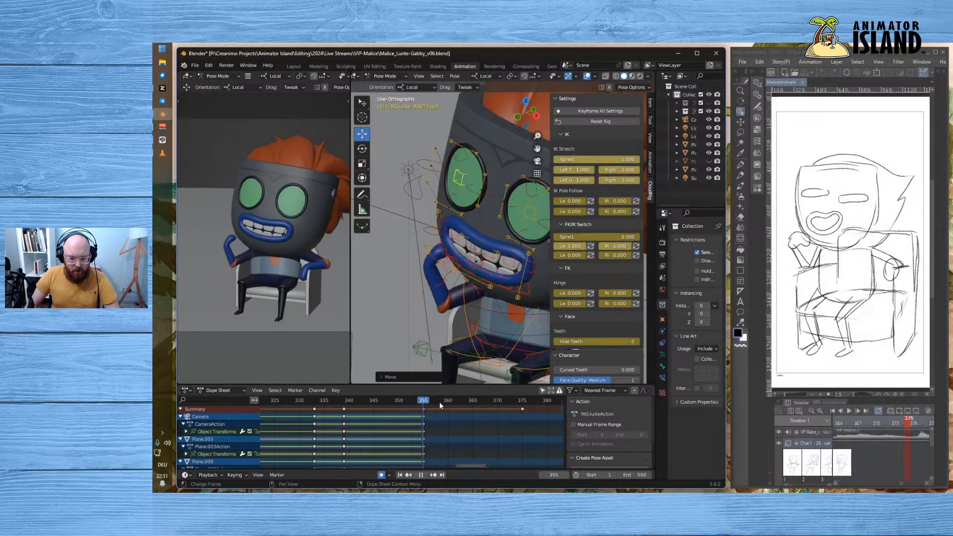
{"action": "left_click_drag", "start_coordinate": [522, 409], "coordinate": [423, 422]}
{"action": "left_click", "coordinate": [333, 401]}
{"action": "key", "text": "space"}
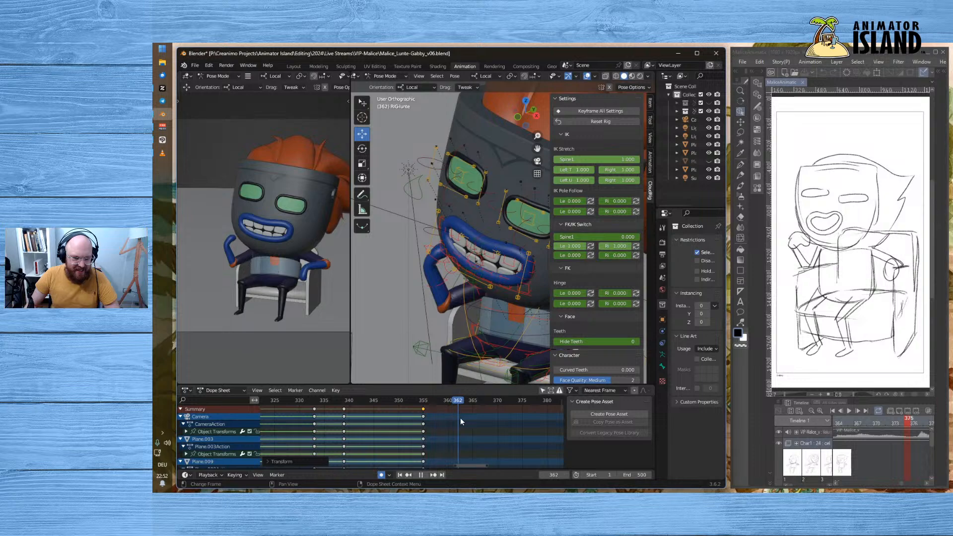
- Stop playback and replay the animation several times from around frame 330 to check the timing of the squinting pose
{"action": "key", "text": "space"}
{"action": "left_click_drag", "start_coordinate": [427, 402], "coordinate": [309, 412]}
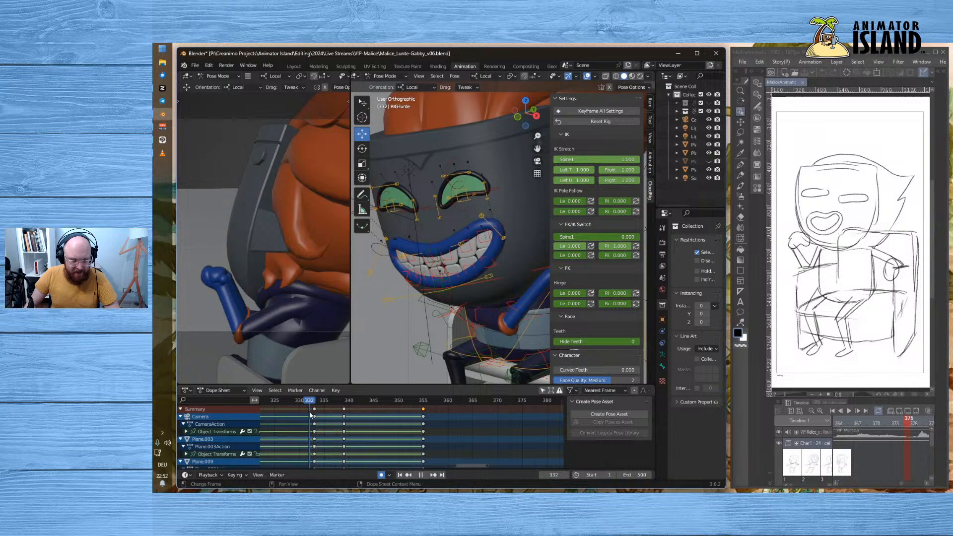
{"action": "left_click", "coordinate": [422, 475]}
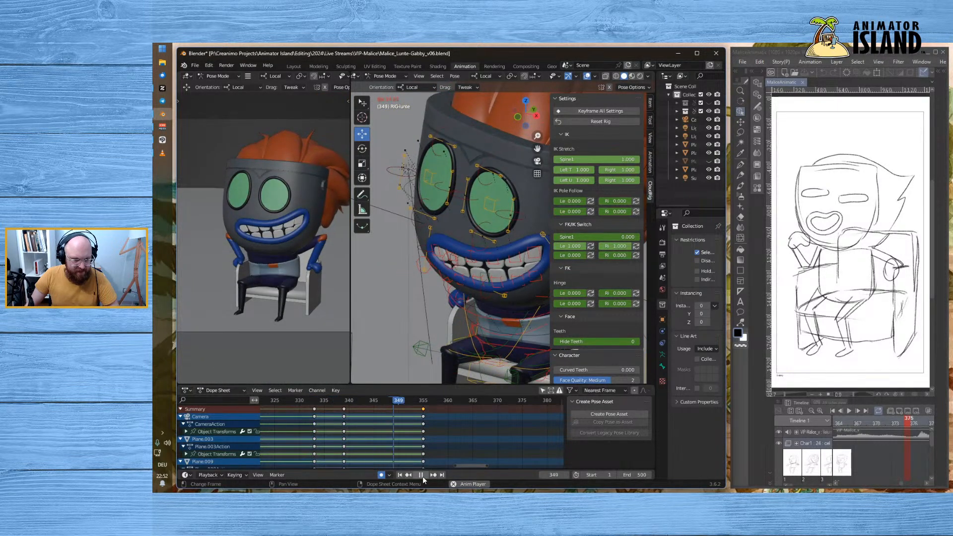
{"action": "left_click", "coordinate": [422, 476]}
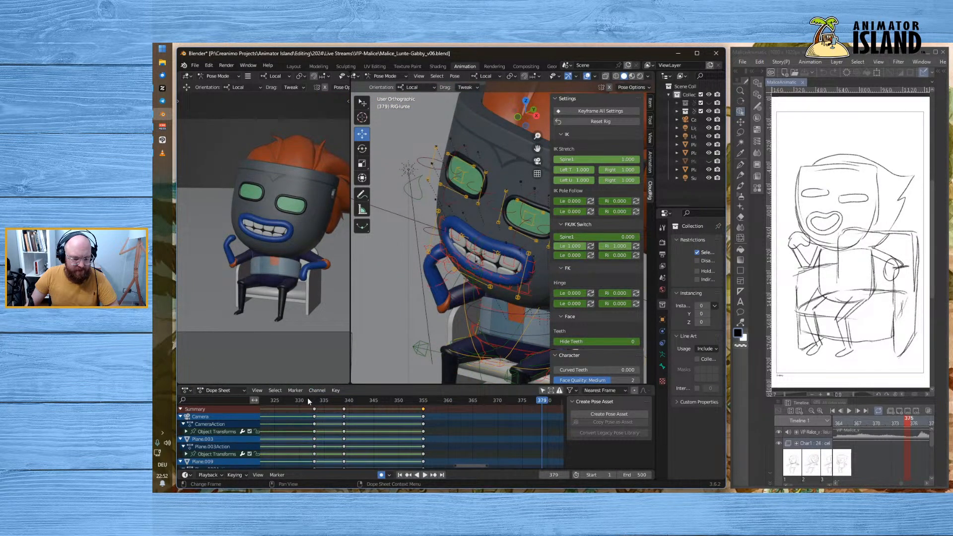
{"action": "left_click", "coordinate": [314, 400]}
{"action": "left_click", "coordinate": [422, 475]}
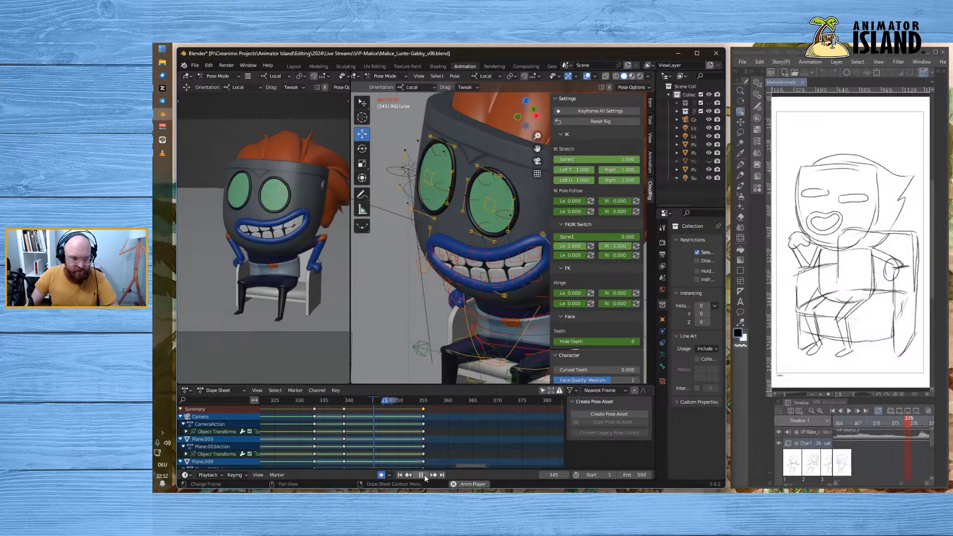
{"action": "left_click", "coordinate": [425, 476]}
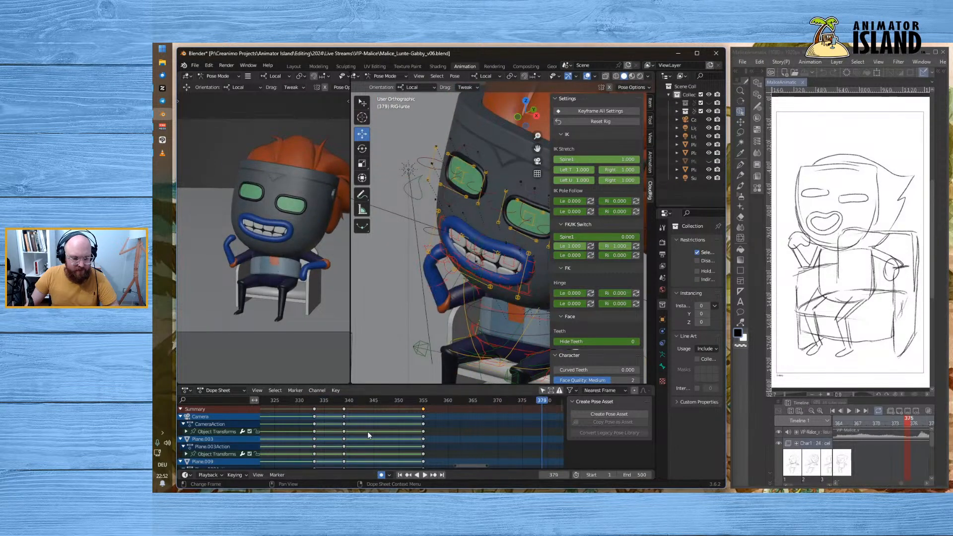
{"action": "left_click", "coordinate": [294, 400]}
{"action": "left_click", "coordinate": [426, 475]}
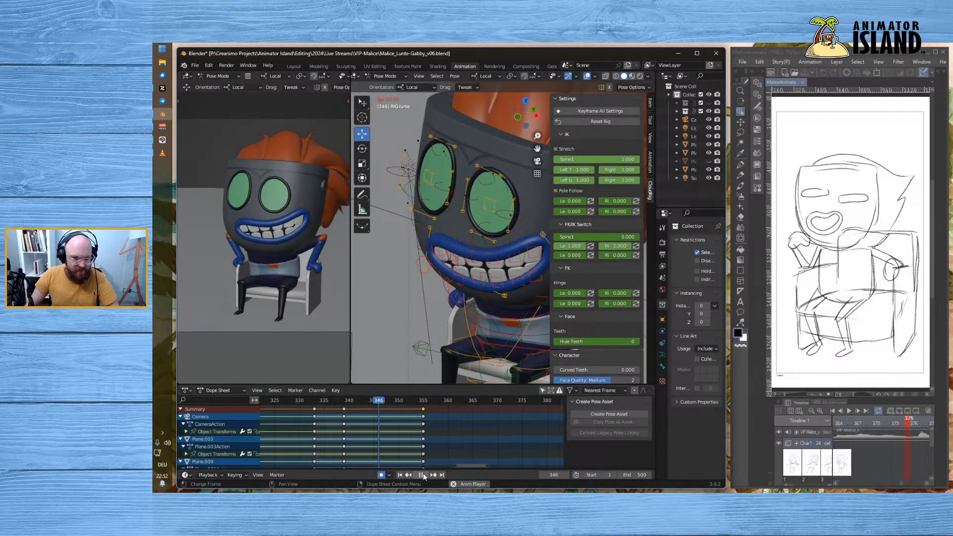
{"action": "left_click", "coordinate": [423, 475]}
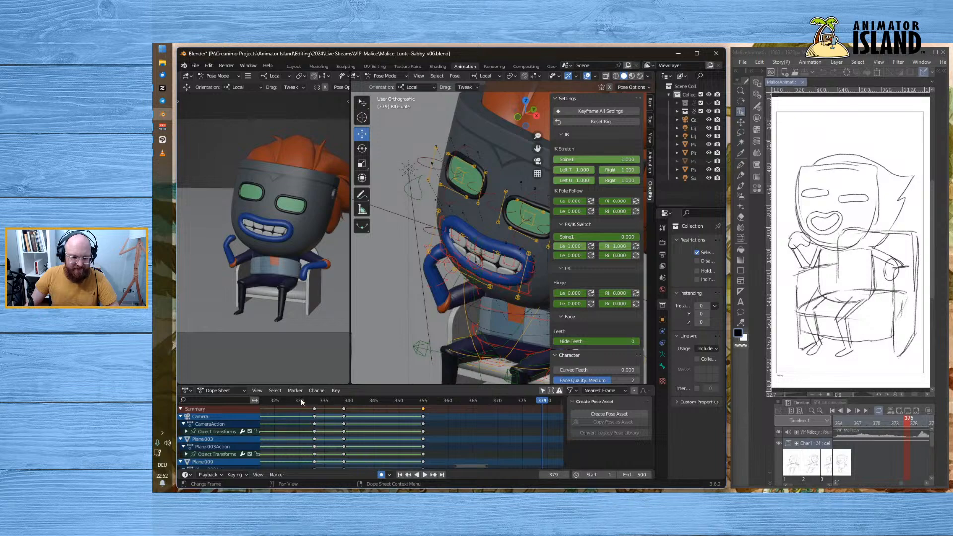
{"action": "left_click", "coordinate": [300, 400]}
{"action": "left_click", "coordinate": [425, 475]}
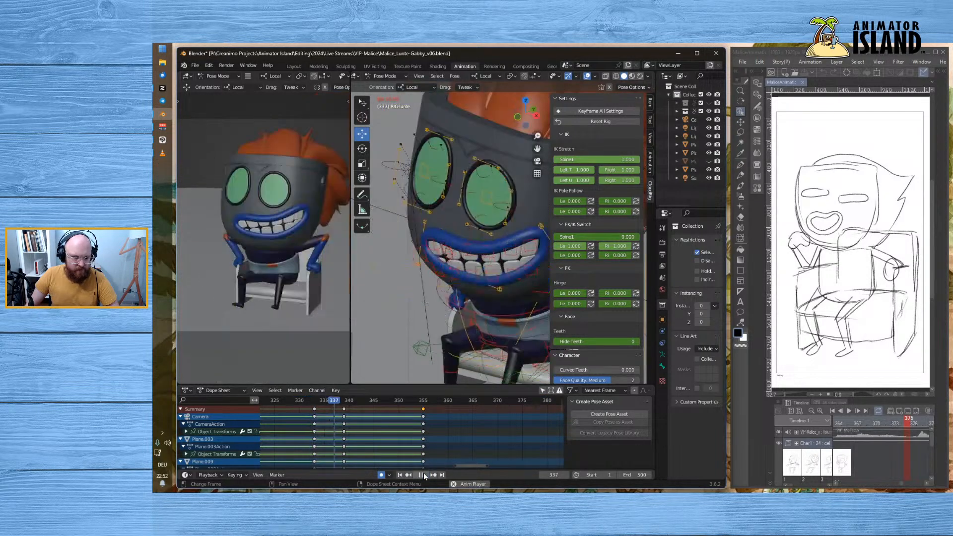
{"action": "left_click", "coordinate": [423, 476]}
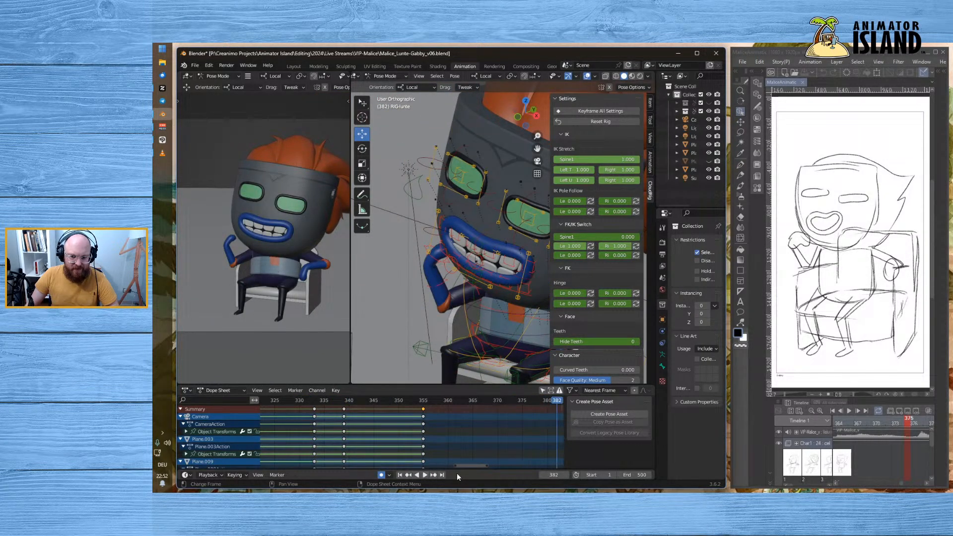
- Switch to the storyboard animatic in Clip Studio Paint and play it through to the next drawing, stopping at frame 409
{"action": "left_click", "coordinate": [869, 425]}
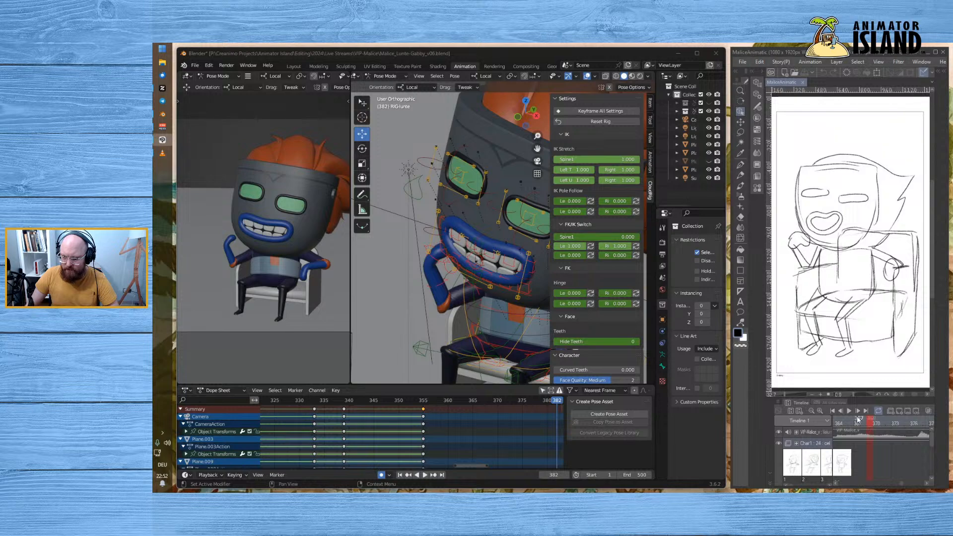
{"action": "left_click", "coordinate": [850, 411]}
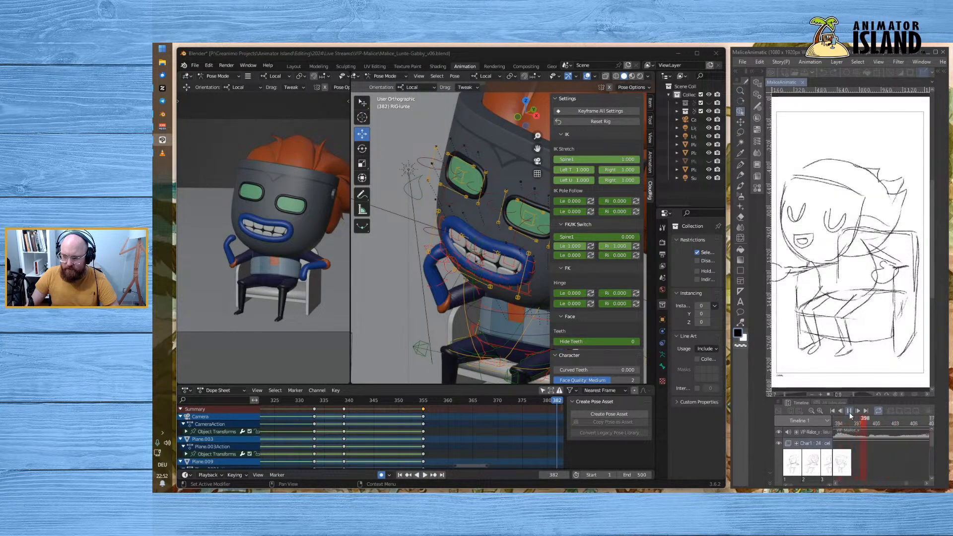
{"action": "left_click", "coordinate": [850, 412]}
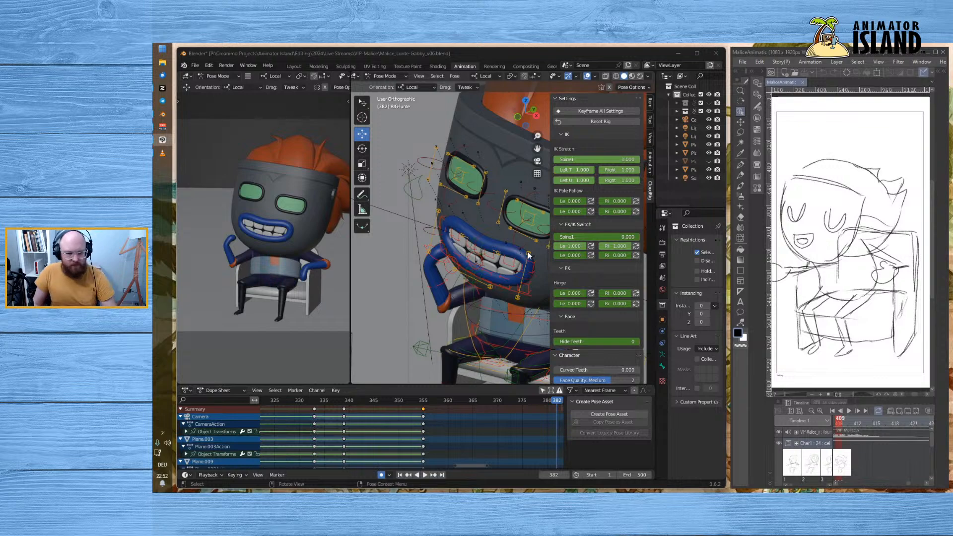
- Switch to Blender and rotate the character's FK-Spine1 control at frame 382 to lean the torso toward its right side
{"action": "scroll", "coordinate": [469, 260], "scroll_direction": "down", "scroll_amount": 3}
{"action": "middle_click_drag", "start_coordinate": [503, 295], "coordinate": [426, 302], "text": "shift"}
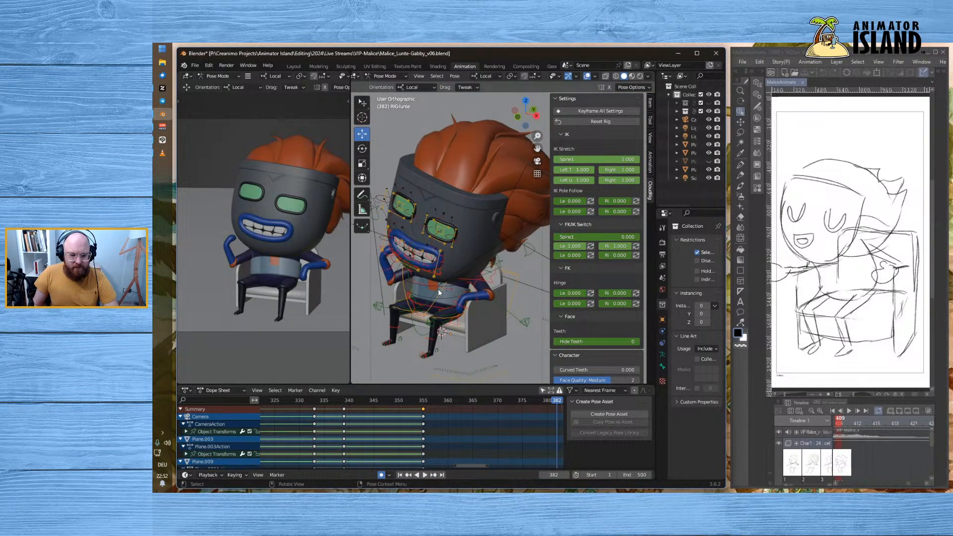
{"action": "left_click", "coordinate": [440, 288]}
{"action": "left_click", "coordinate": [456, 289]}
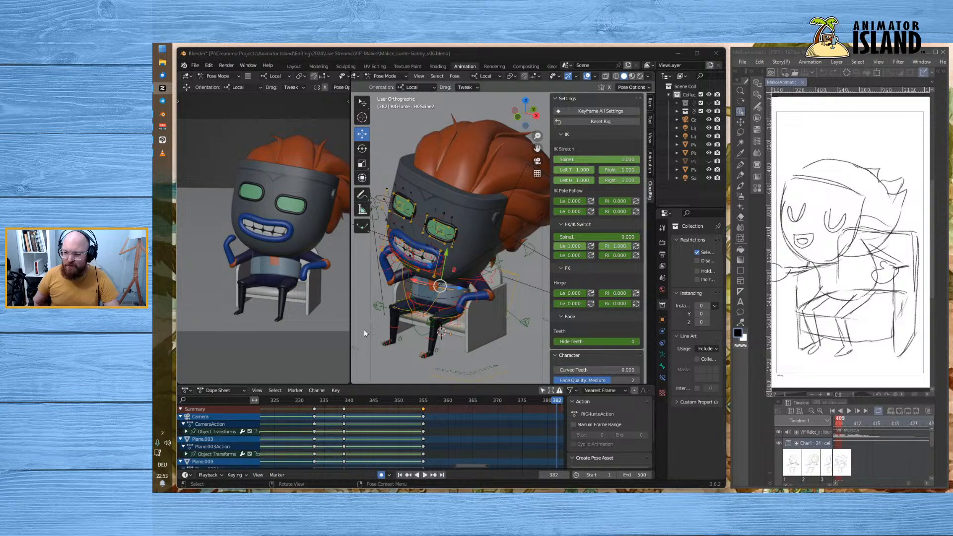
{"action": "left_click", "coordinate": [425, 304]}
{"action": "left_click", "coordinate": [436, 308]}
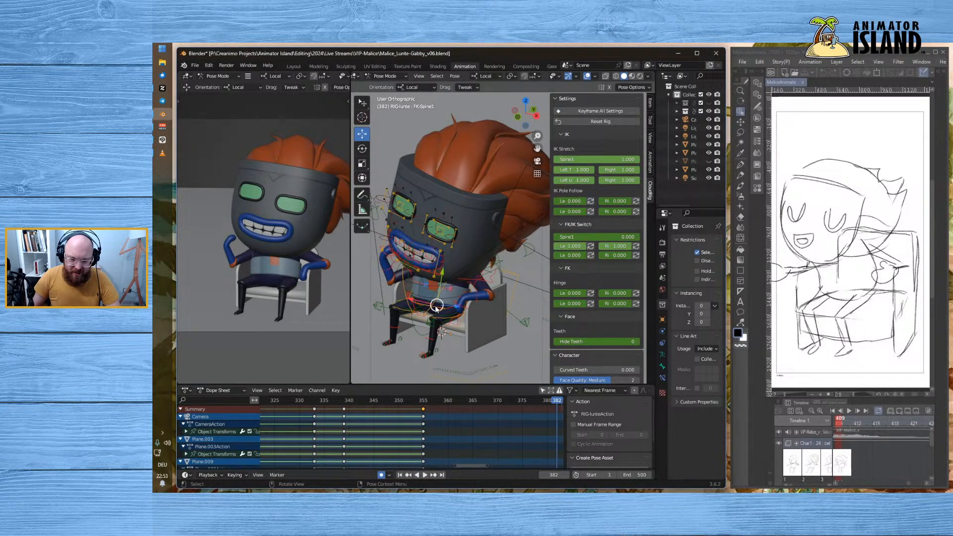
{"action": "left_click", "coordinate": [362, 149]}
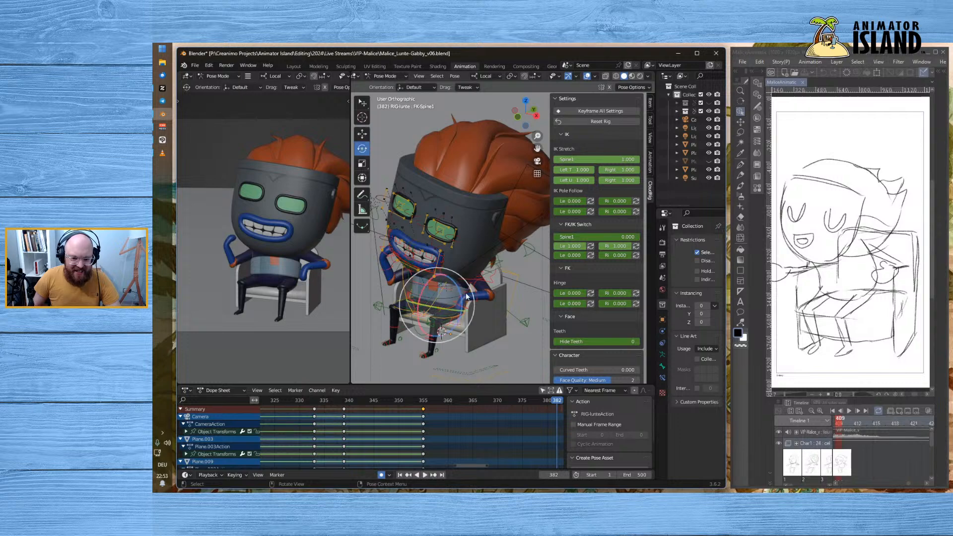
{"action": "scroll", "coordinate": [454, 301], "scroll_direction": "up", "scroll_amount": 3}
{"action": "scroll", "coordinate": [420, 318], "scroll_direction": "down", "scroll_amount": 3}
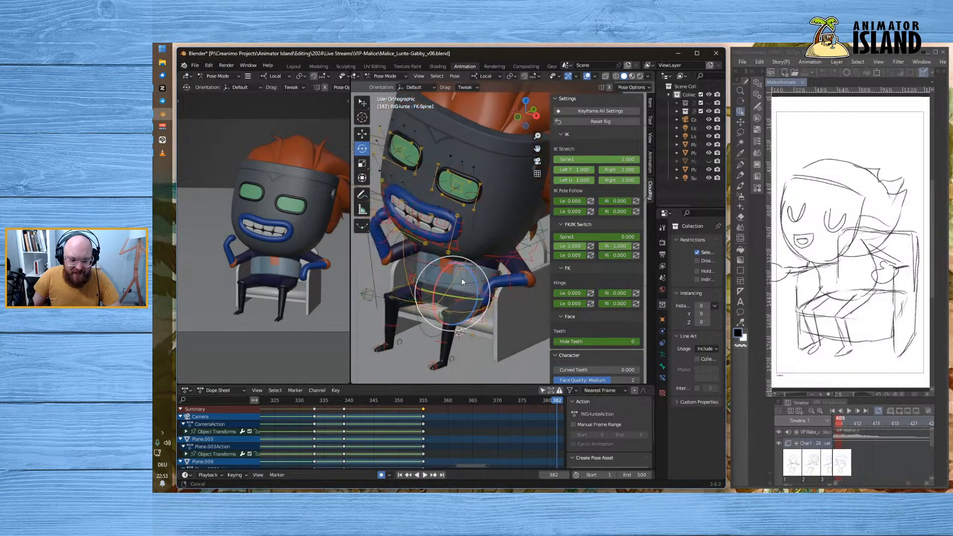
{"action": "left_click_drag", "start_coordinate": [463, 260], "coordinate": [500, 273]}
- Rotate the upper spine's FK control at frame 382 to bend the character's upper body forward
{"action": "left_click", "coordinate": [438, 252]}
{"action": "left_click", "coordinate": [519, 263]}
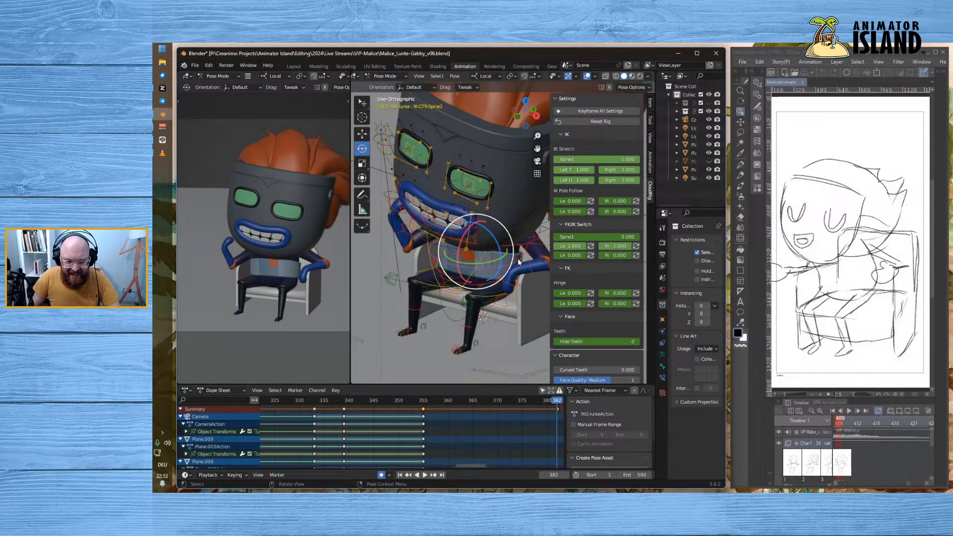
{"action": "left_click", "coordinate": [516, 259]}
{"action": "left_click_drag", "start_coordinate": [465, 232], "coordinate": [462, 238]}
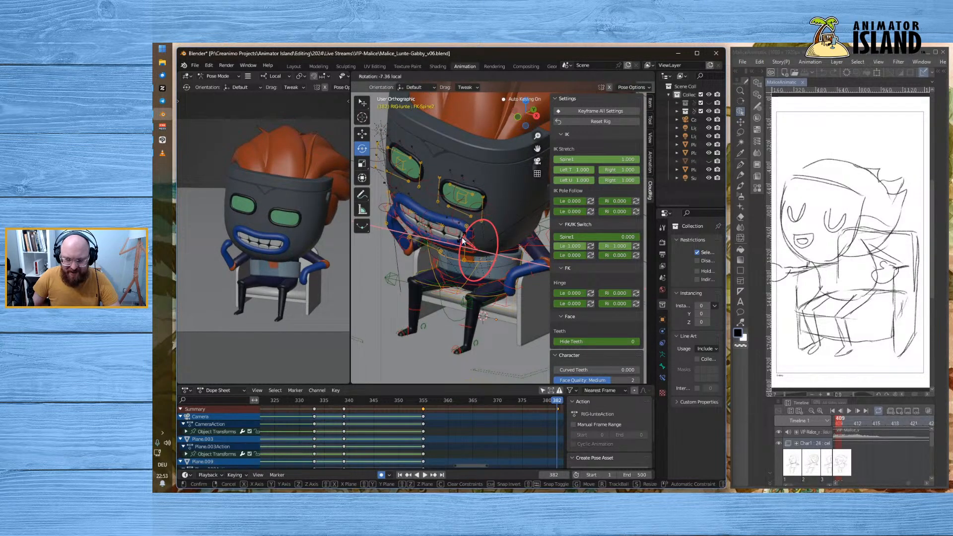
{"action": "left_click", "coordinate": [462, 239]}
{"action": "mouse_move", "coordinate": [462, 240]}
{"action": "middle_mouse_down"}
{"action": "mouse_move", "coordinate": [487, 257]}
{"action": "mouse_move", "coordinate": [461, 257]}
{"action": "middle_mouse_up"}
{"action": "left_click_drag", "start_coordinate": [436, 241], "coordinate": [437, 243]}
- Rotate the FK-Head control at frame 382 to adjust the head's tilt and turn over the leaning torso
{"action": "middle_click_drag", "start_coordinate": [522, 225], "coordinate": [416, 196]}
{"action": "left_click", "coordinate": [475, 215]}
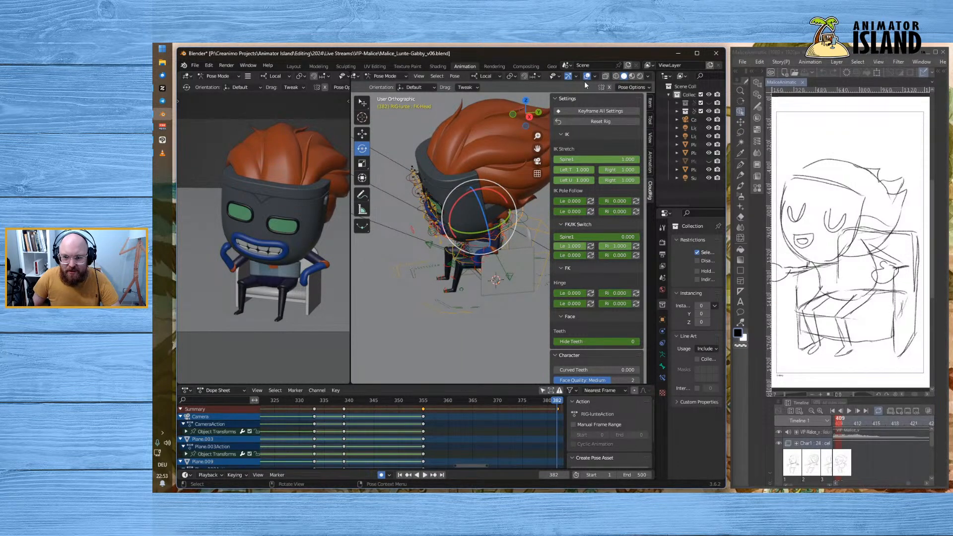
{"action": "left_click_drag", "start_coordinate": [454, 203], "coordinate": [460, 201]}
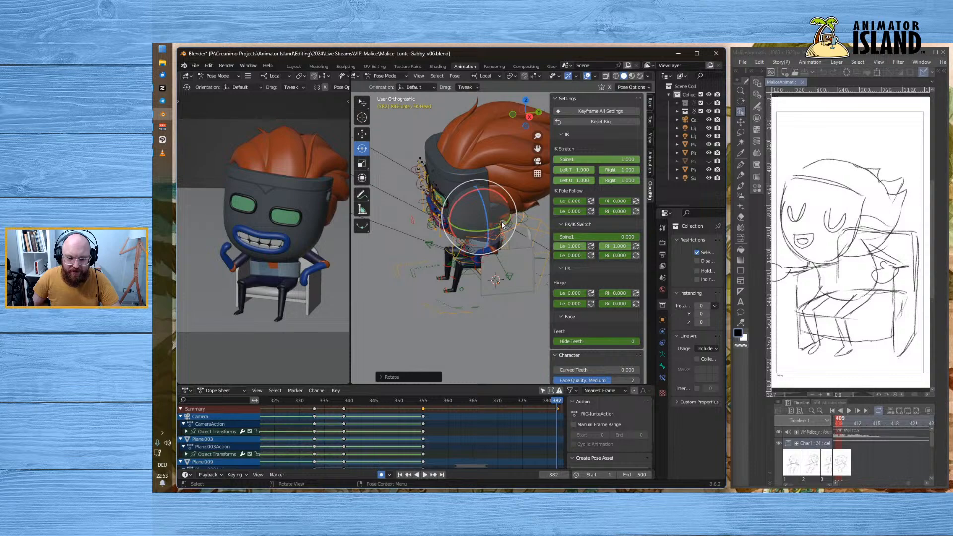
{"action": "middle_click_drag", "start_coordinate": [482, 198], "coordinate": [516, 214]}
{"action": "mouse_move", "coordinate": [516, 213]}
{"action": "left_mouse_down"}
{"action": "mouse_move", "coordinate": [512, 199]}
{"action": "mouse_move", "coordinate": [511, 208]}
{"action": "left_mouse_up"}
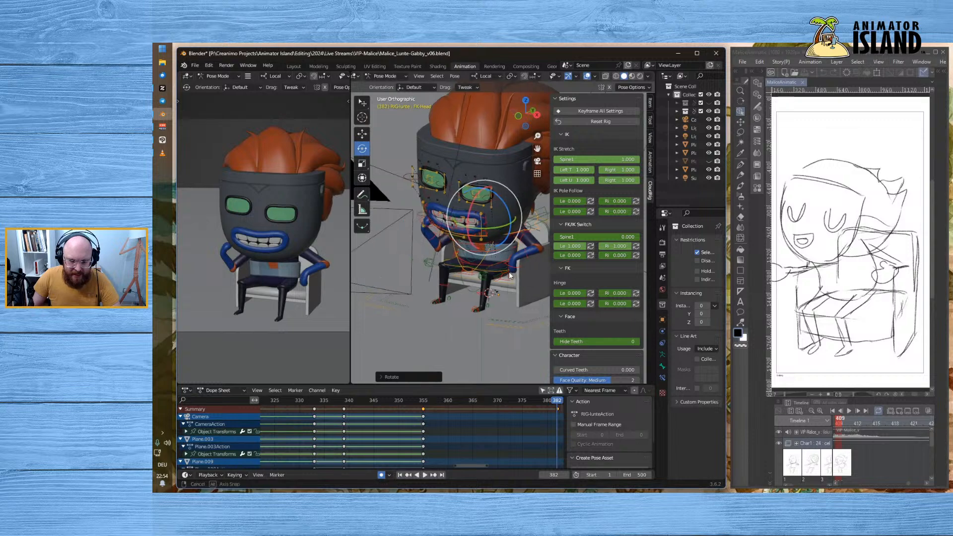
{"action": "middle_click_drag", "start_coordinate": [514, 273], "coordinate": [456, 268]}
{"action": "scroll", "coordinate": [412, 240], "scroll_direction": "up", "scroll_amount": 2}
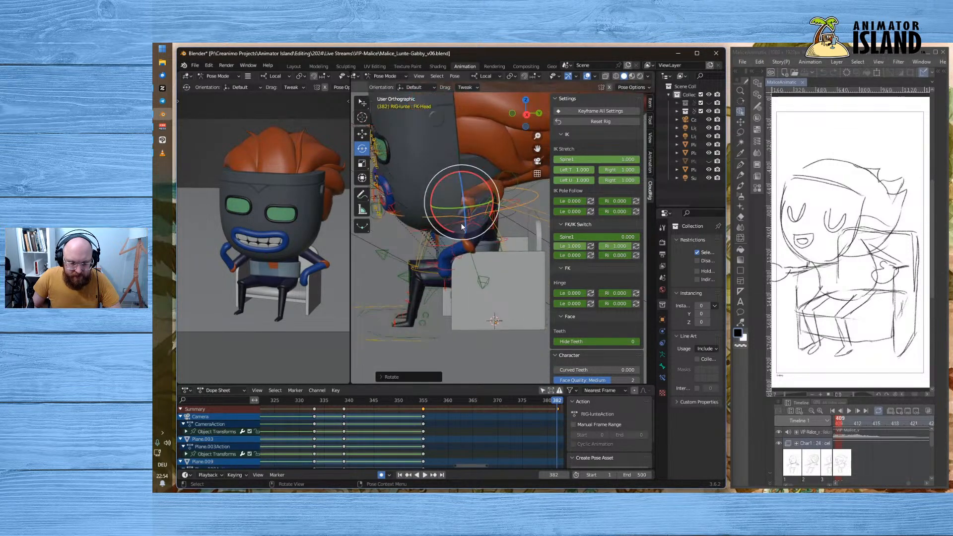
{"action": "left_click", "coordinate": [461, 224]}
{"action": "left_click", "coordinate": [472, 191]}
{"action": "left_click_drag", "start_coordinate": [474, 186], "coordinate": [471, 185]}
- Rotate the character's spine FK controls, including FK-Spine2, at frame 382 to lean the torso further forward
{"action": "left_click", "coordinate": [434, 244]}
{"action": "left_click", "coordinate": [437, 245]}
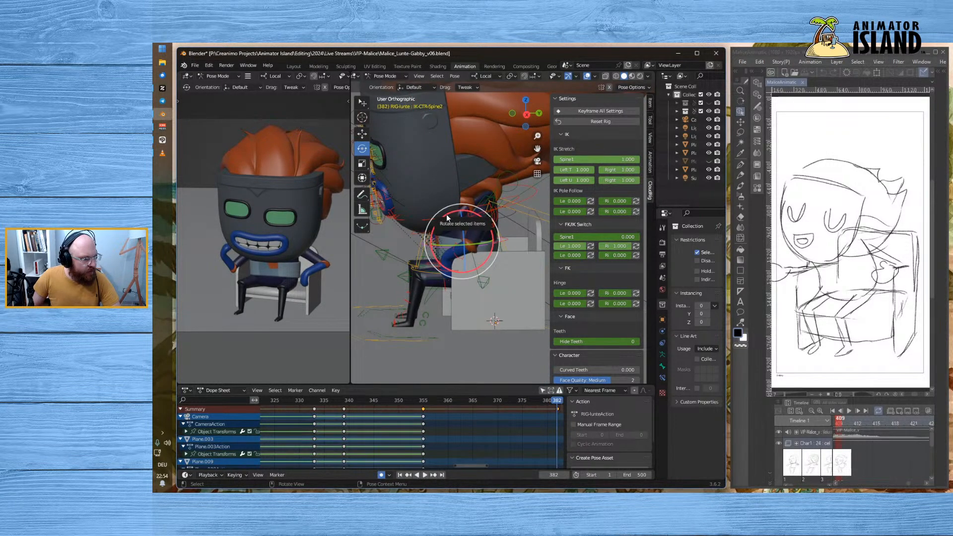
{"action": "left_click_drag", "start_coordinate": [447, 217], "coordinate": [435, 238]}
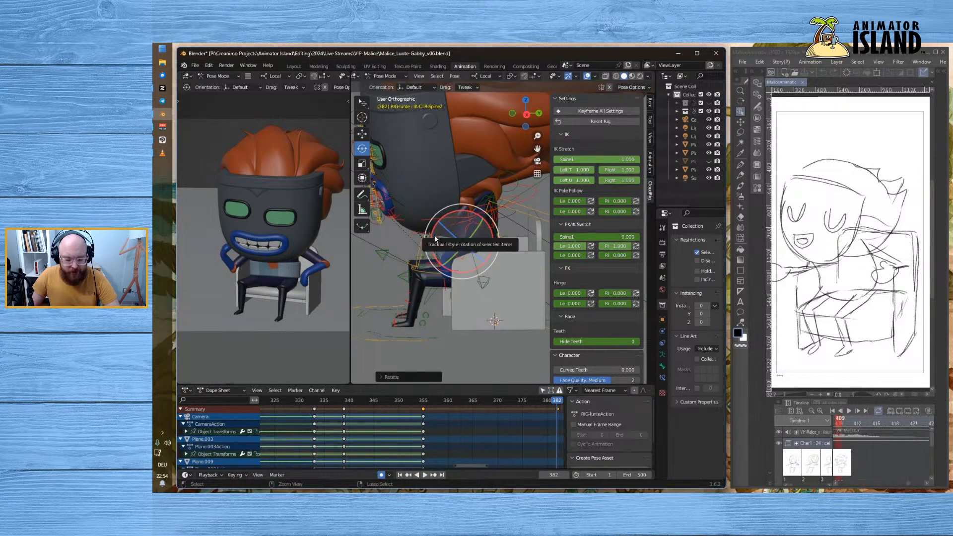
{"action": "left_click", "coordinate": [515, 243]}
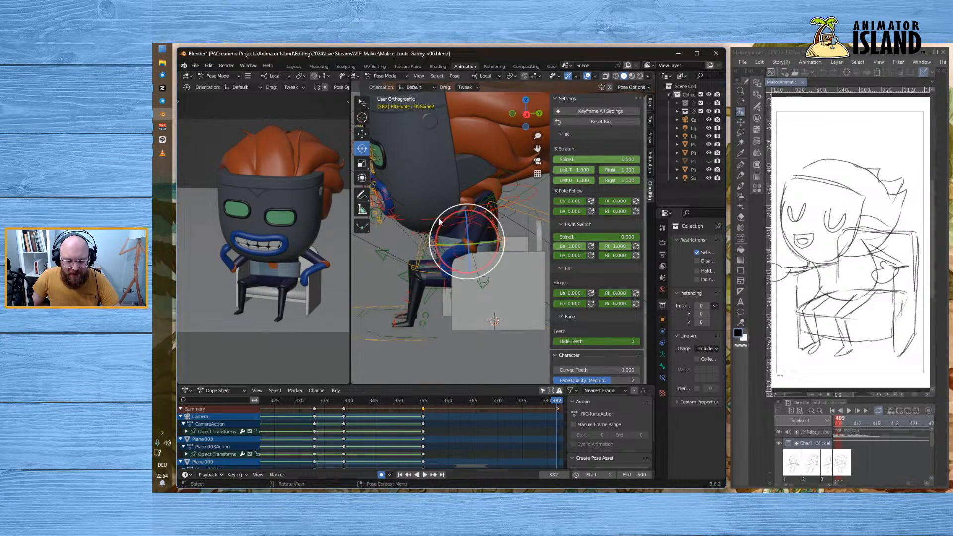
{"action": "left_click_drag", "start_coordinate": [441, 233], "coordinate": [430, 242]}
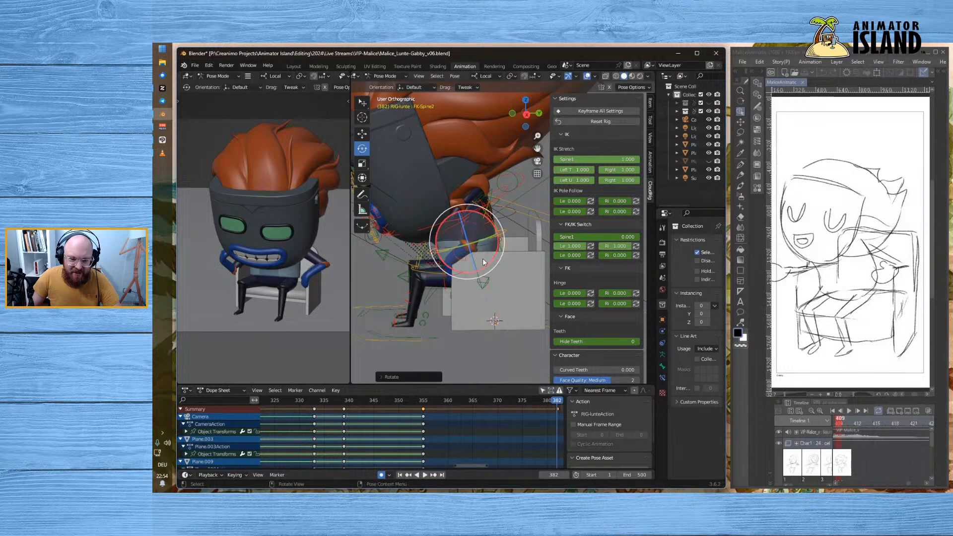
{"action": "middle_click_drag", "start_coordinate": [466, 291], "coordinate": [459, 232]}
{"action": "left_click", "coordinate": [483, 255]}
{"action": "left_click", "coordinate": [486, 255]}
{"action": "left_click_drag", "start_coordinate": [460, 232], "coordinate": [416, 275]}
- Rotate the FK-Head control back at frame 382 so the face looks up toward the camera
{"action": "left_click", "coordinate": [413, 248]}
{"action": "left_click", "coordinate": [466, 235]}
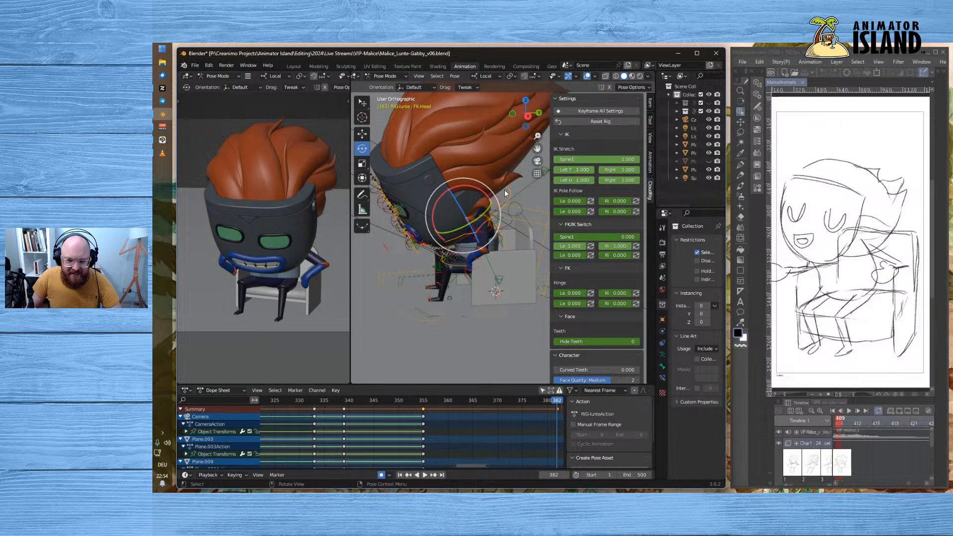
{"action": "left_click_drag", "start_coordinate": [461, 184], "coordinate": [478, 174]}
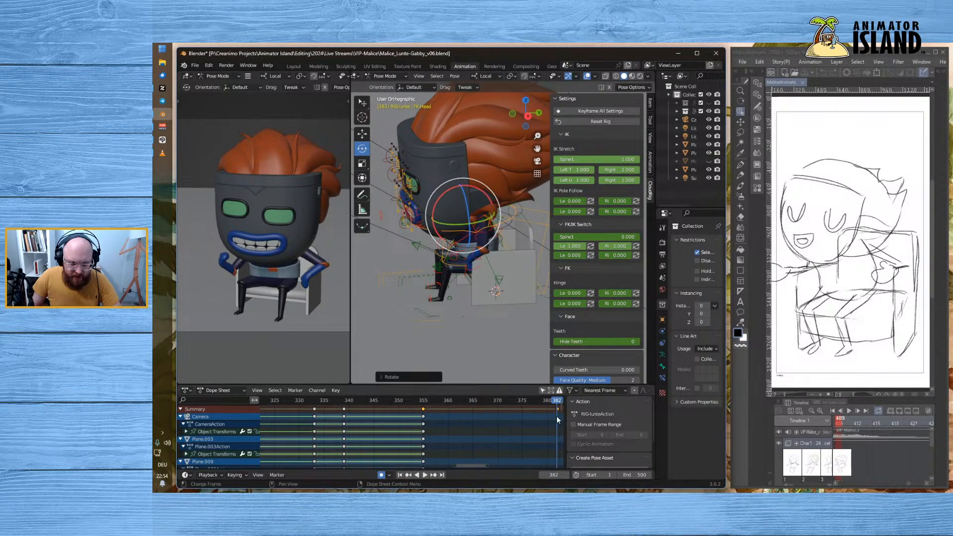
- Switch to the storyboard animatic and scrub its timeline to frame 392 to locate the next drawing
{"action": "left_click", "coordinate": [837, 483]}
{"action": "left_click", "coordinate": [837, 483]}
{"action": "left_click", "coordinate": [836, 483]}
{"action": "left_click", "coordinate": [836, 482]}
{"action": "left_click", "coordinate": [836, 483]}
{"action": "left_click", "coordinate": [837, 483]}
{"action": "left_click", "coordinate": [837, 482]}
{"action": "left_click_drag", "start_coordinate": [909, 482], "coordinate": [906, 483]}
{"action": "left_click_drag", "start_coordinate": [881, 428], "coordinate": [873, 424]}
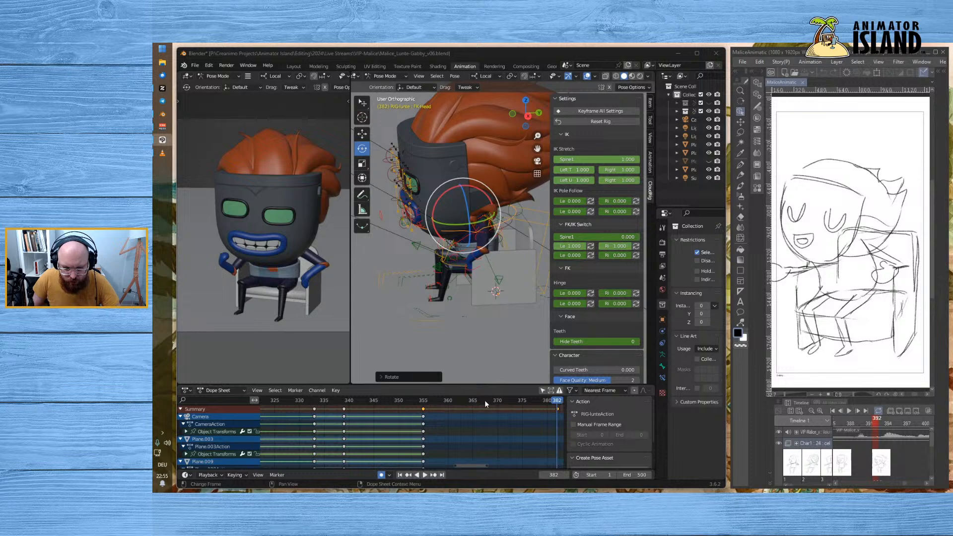
- Move the new leaning pose's keyframes from frame 382 to frame 392 in Blender's Dope Sheet
{"action": "left_click_drag", "start_coordinate": [474, 464], "coordinate": [486, 462]}
{"action": "left_click_drag", "start_coordinate": [469, 406], "coordinate": [508, 421]}
{"action": "left_click", "coordinate": [462, 416]}
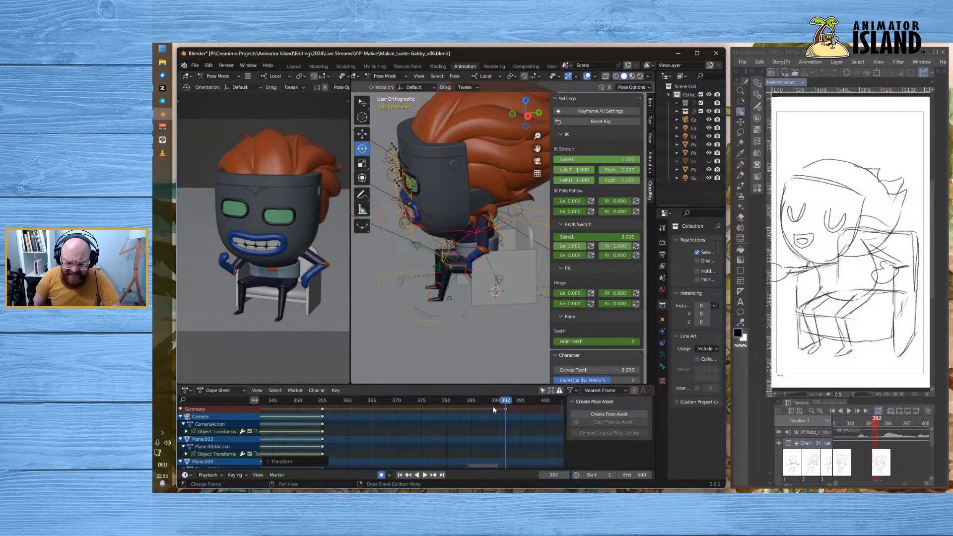
{"action": "left_click_drag", "start_coordinate": [490, 466], "coordinate": [498, 467]}
{"action": "left_click_drag", "start_coordinate": [413, 398], "coordinate": [441, 401]}
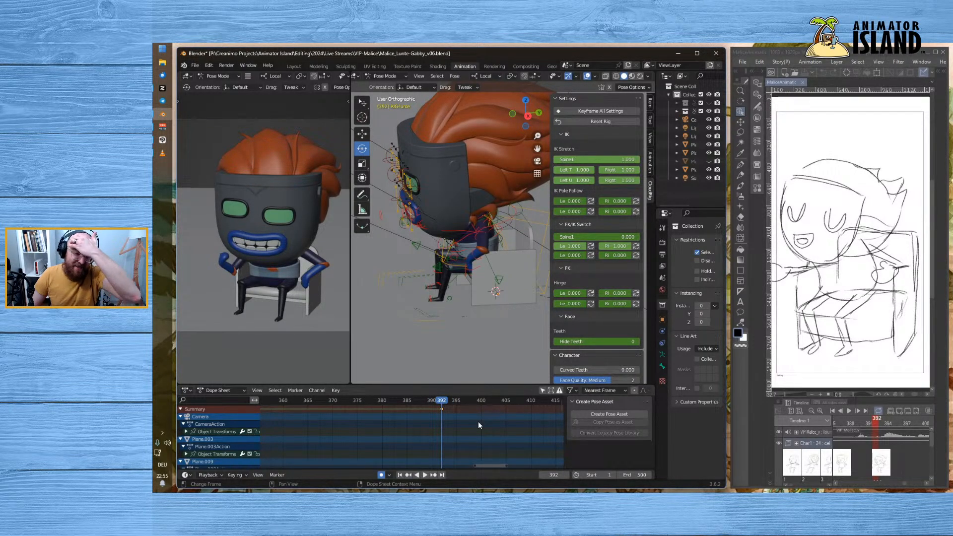
- Rotate the FK-Upperarm.R control slightly at frame 392 to adjust the character's right upper arm
{"action": "middle_click_drag", "start_coordinate": [395, 303], "coordinate": [495, 324]}
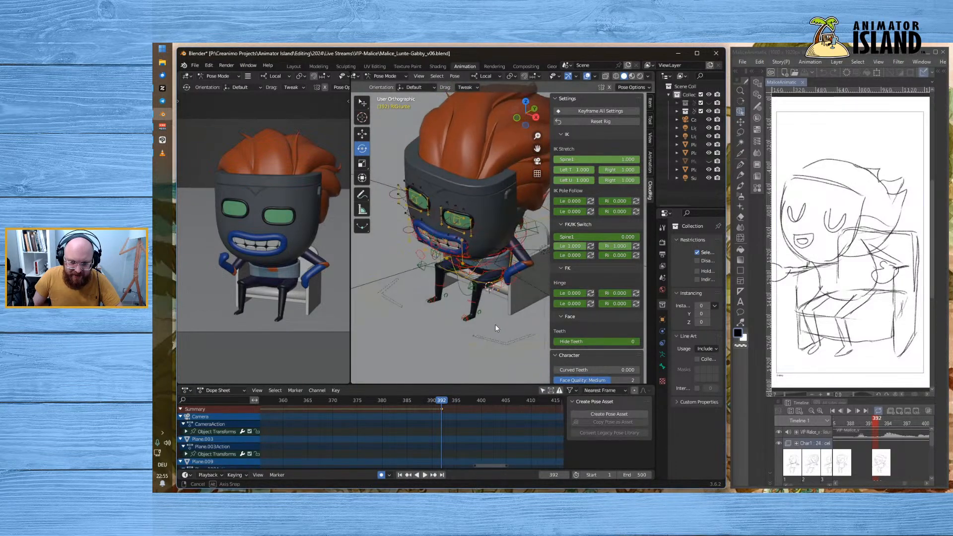
{"action": "middle_click_drag", "start_coordinate": [417, 307], "coordinate": [513, 283]}
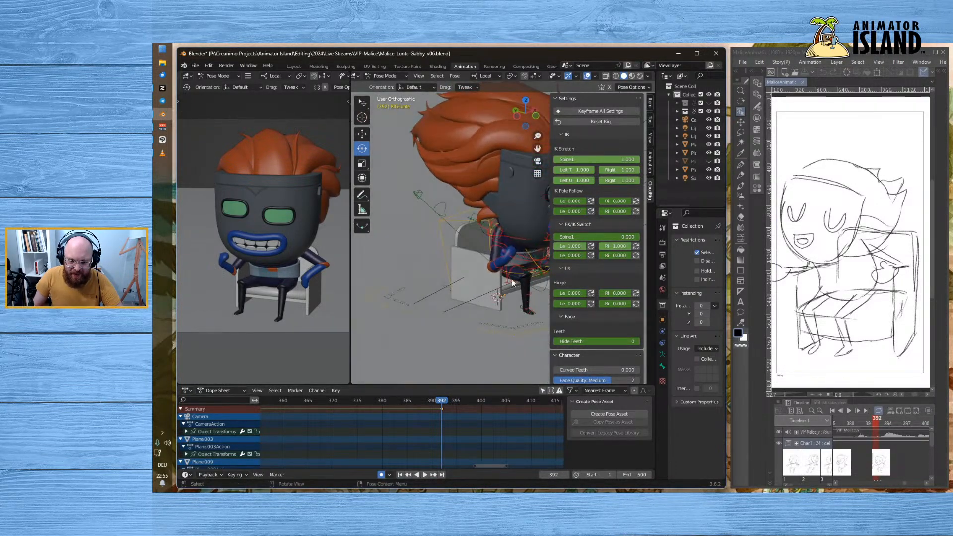
{"action": "left_click", "coordinate": [493, 247]}
{"action": "mouse_move", "coordinate": [493, 247]}
{"action": "middle_mouse_down"}
{"action": "mouse_move", "coordinate": [468, 317]}
{"action": "mouse_move", "coordinate": [498, 313]}
{"action": "mouse_move", "coordinate": [498, 240]}
{"action": "middle_mouse_up"}
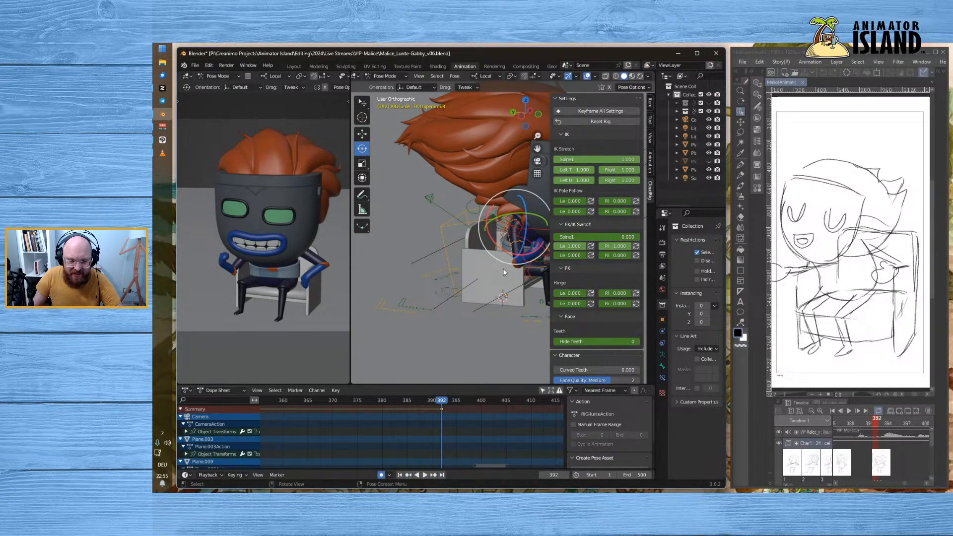
{"action": "middle_click_drag", "start_coordinate": [514, 231], "coordinate": [475, 214]}
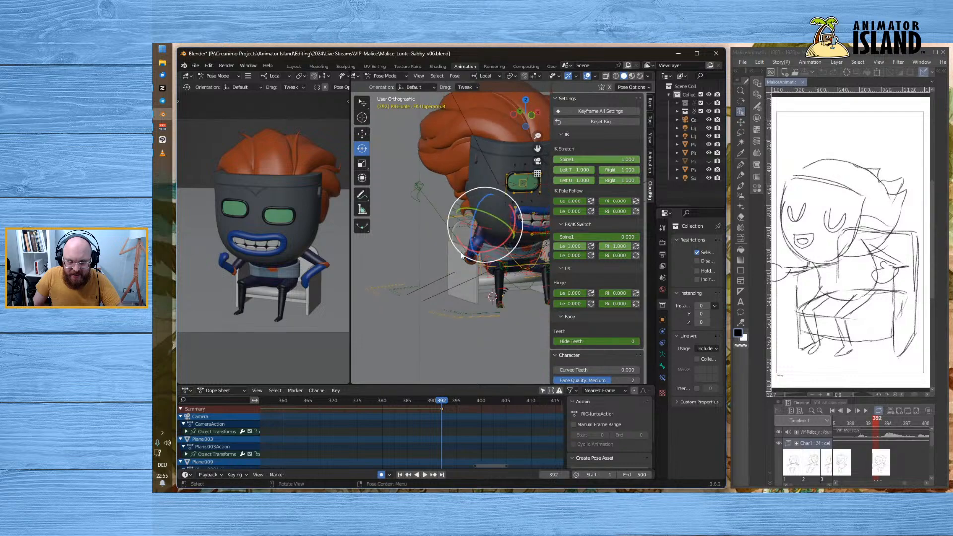
{"action": "left_click_drag", "start_coordinate": [476, 213], "coordinate": [477, 213]}
{"action": "mouse_move", "coordinate": [427, 253]}
{"action": "middle_mouse_down"}
{"action": "mouse_move", "coordinate": [464, 277]}
{"action": "mouse_move", "coordinate": [454, 258]}
{"action": "mouse_move", "coordinate": [433, 254]}
{"action": "middle_mouse_up"}
{"action": "left_click", "coordinate": [489, 302]}
- Rotate the FK-Forearm.R control at frame 392 so the right forearm swings outward, away from the body
{"action": "middle_click_drag", "start_coordinate": [469, 287], "coordinate": [407, 255]}
{"action": "scroll", "coordinate": [406, 255], "scroll_direction": "up", "scroll_amount": 3}
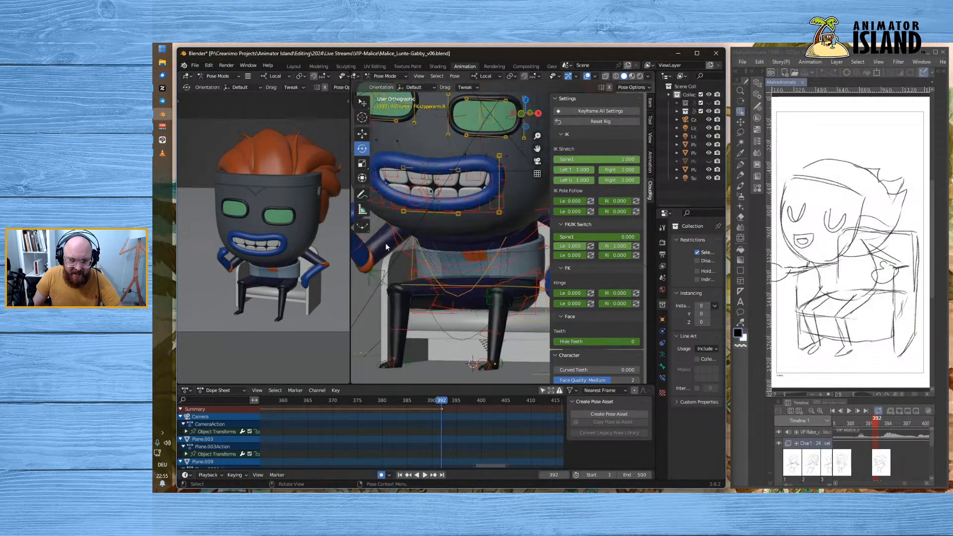
{"action": "left_click", "coordinate": [402, 241]}
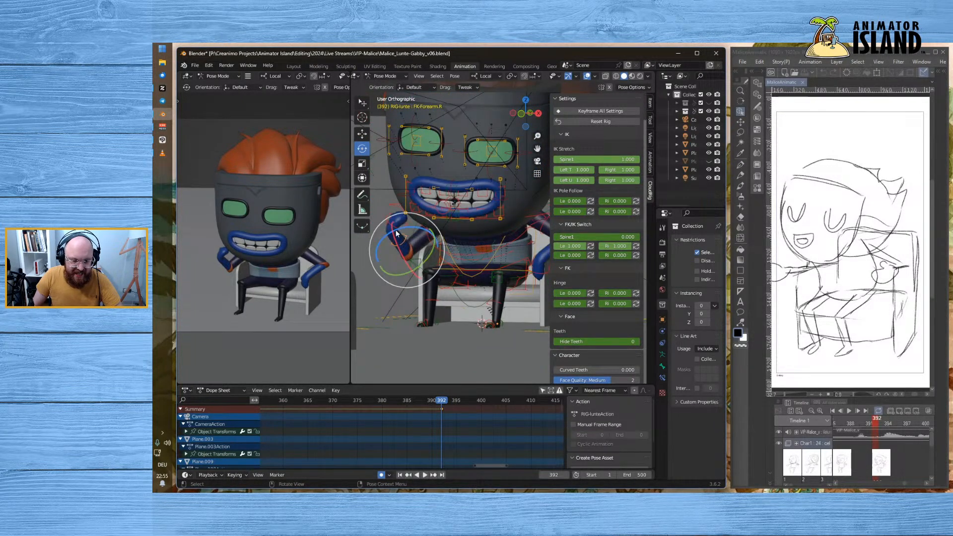
{"action": "mouse_move", "coordinate": [403, 237]}
{"action": "left_mouse_down"}
{"action": "mouse_move", "coordinate": [390, 241]}
{"action": "mouse_move", "coordinate": [395, 233]}
{"action": "left_mouse_up"}
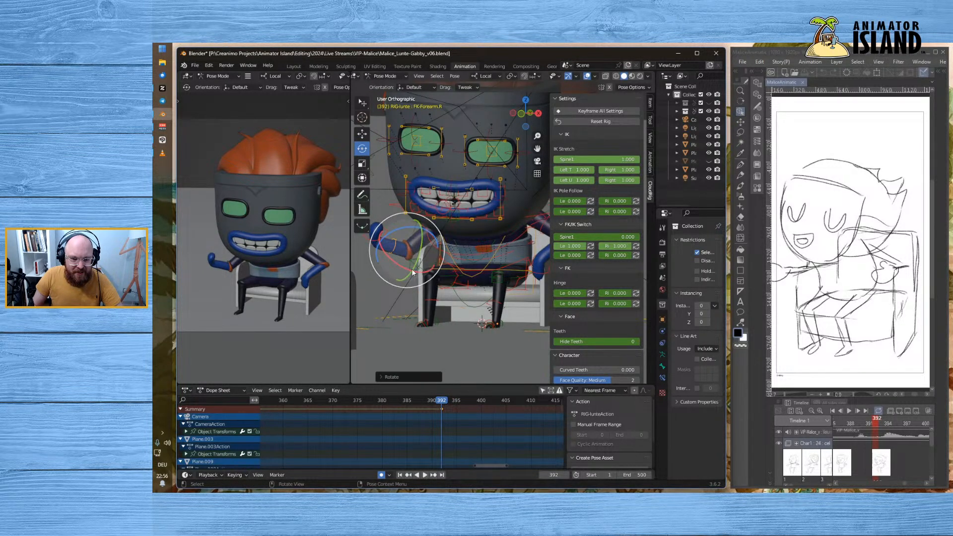
{"action": "left_click", "coordinate": [371, 273]}
- Rotate the FK-W-Hand.R control so the right hand stretches out sideways, comparing it with the full storyboard sketch
{"action": "left_click", "coordinate": [375, 234]}
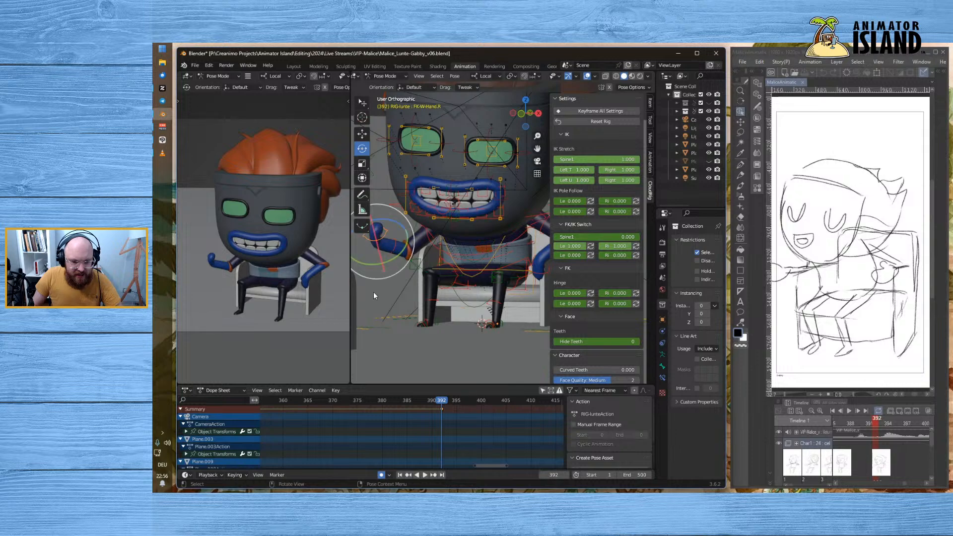
{"action": "key", "text": "KP_Decimal"}
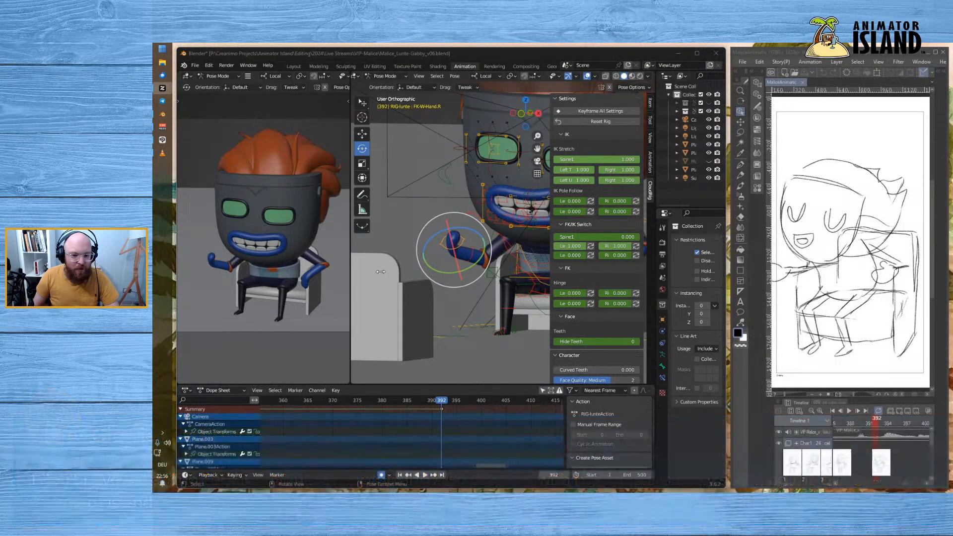
{"action": "left_click_drag", "start_coordinate": [454, 225], "coordinate": [417, 270]}
{"action": "left_click", "coordinate": [825, 329]}
{"action": "scroll", "coordinate": [826, 329], "scroll_direction": "down", "scroll_amount": 1}
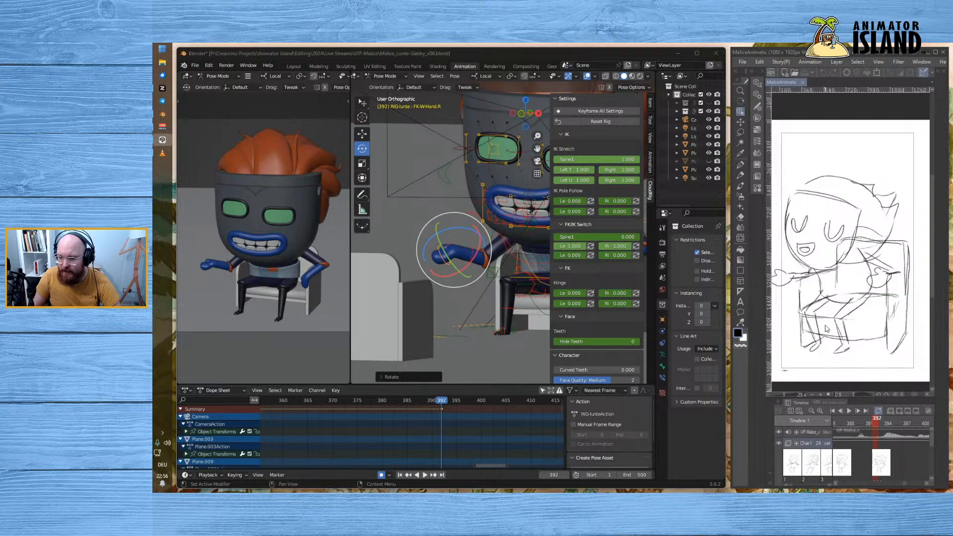
- Rotate the FK-W-Hand2.R control at frame 392 to refine the outstretched right hand
{"action": "left_click", "coordinate": [400, 180]}
{"action": "scroll", "coordinate": [414, 250], "scroll_direction": "up", "scroll_amount": 2}
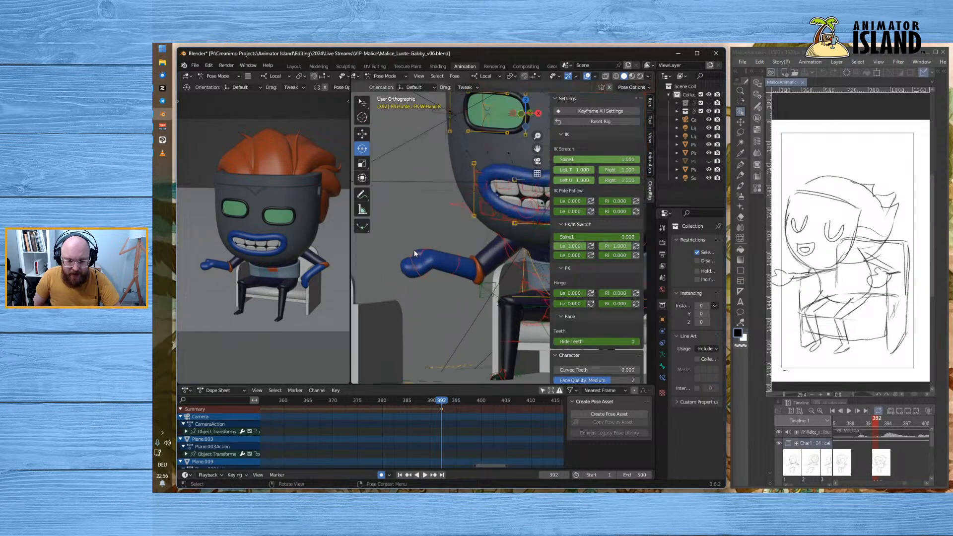
{"action": "left_click", "coordinate": [403, 272]}
{"action": "mouse_move", "coordinate": [400, 249]}
{"action": "left_mouse_down"}
{"action": "mouse_move", "coordinate": [391, 260]}
{"action": "mouse_move", "coordinate": [393, 249]}
{"action": "left_mouse_up"}
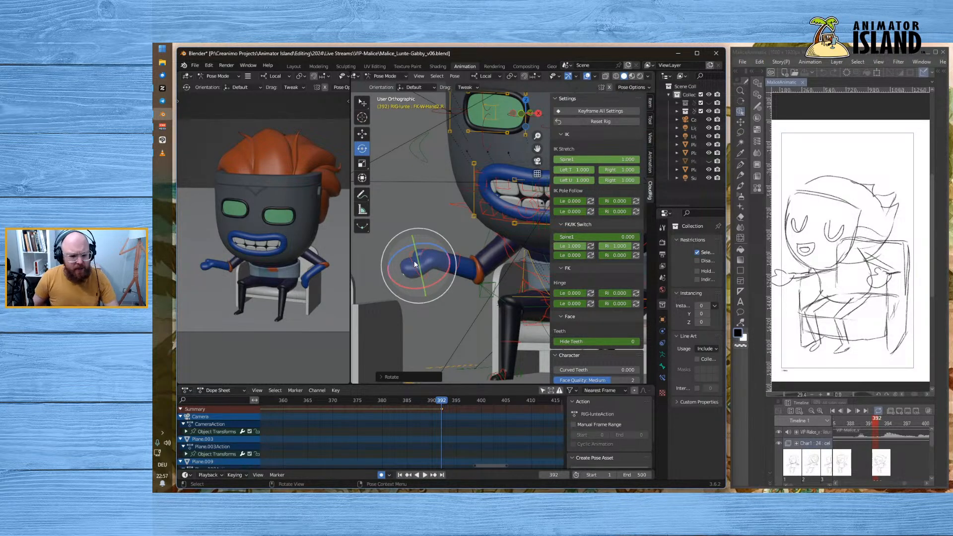
- Rotate the FK-Forearm.L control at frame 392 to bring the left forearm inward and up
{"action": "scroll", "coordinate": [439, 190], "scroll_direction": "down", "scroll_amount": 2}
{"action": "middle_click_drag", "start_coordinate": [511, 296], "coordinate": [418, 281], "text": "shift"}
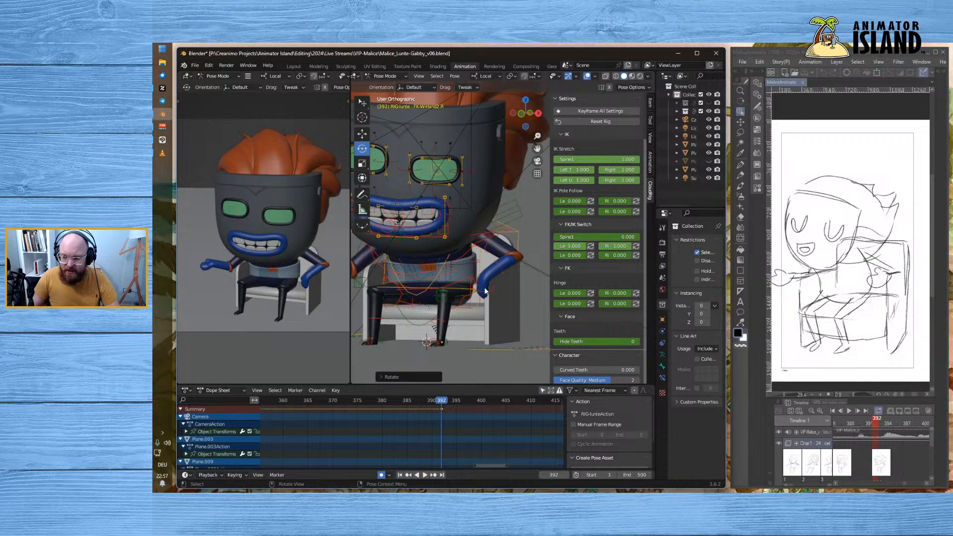
{"action": "left_click", "coordinate": [501, 268]}
{"action": "left_click_drag", "start_coordinate": [508, 245], "coordinate": [522, 256]}
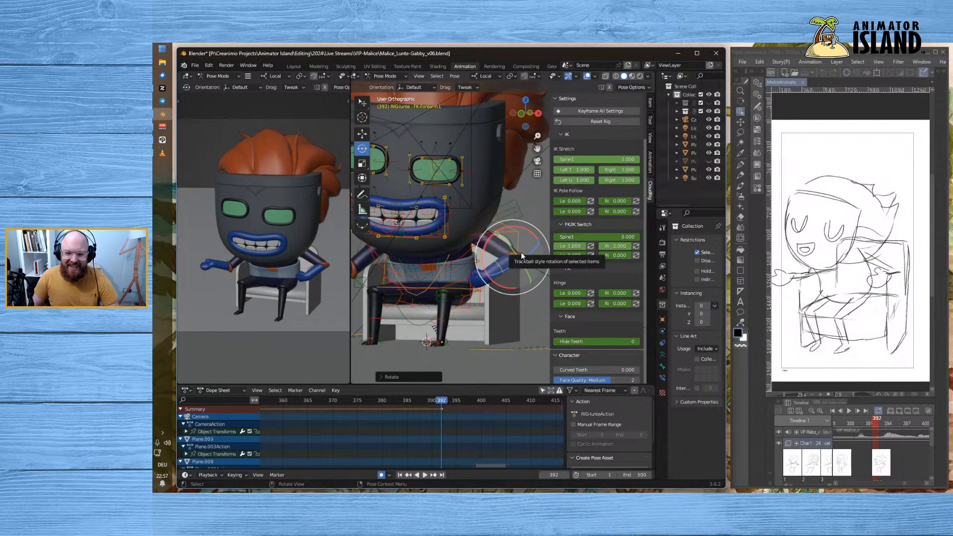
{"action": "middle_click_drag", "start_coordinate": [478, 347], "coordinate": [489, 318]}
- Rotate the FK-W-Hand.L control at frame 392 to straighten the left hand along the forearm, and save the file
{"action": "left_click", "coordinate": [492, 285]}
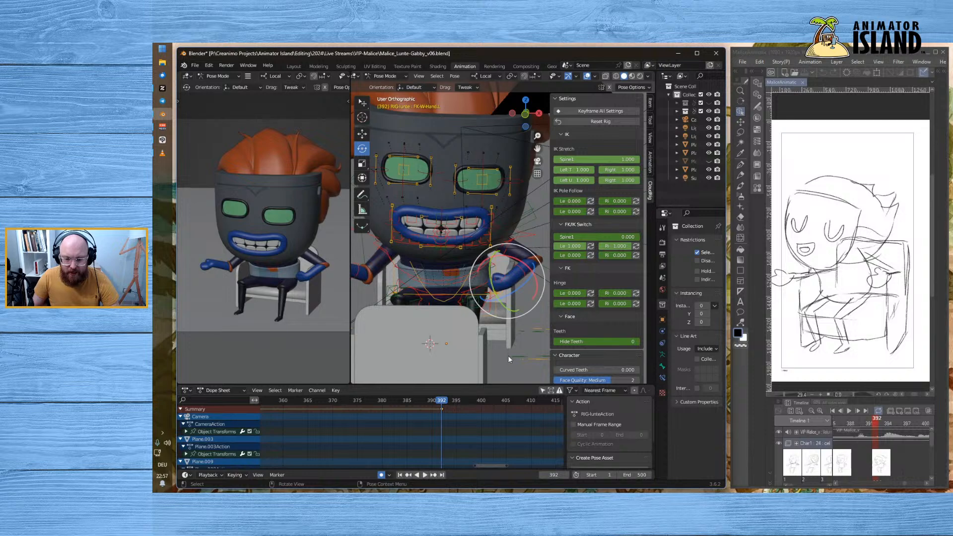
{"action": "middle_click_drag", "start_coordinate": [508, 356], "coordinate": [505, 309]}
{"action": "key", "text": "r"}
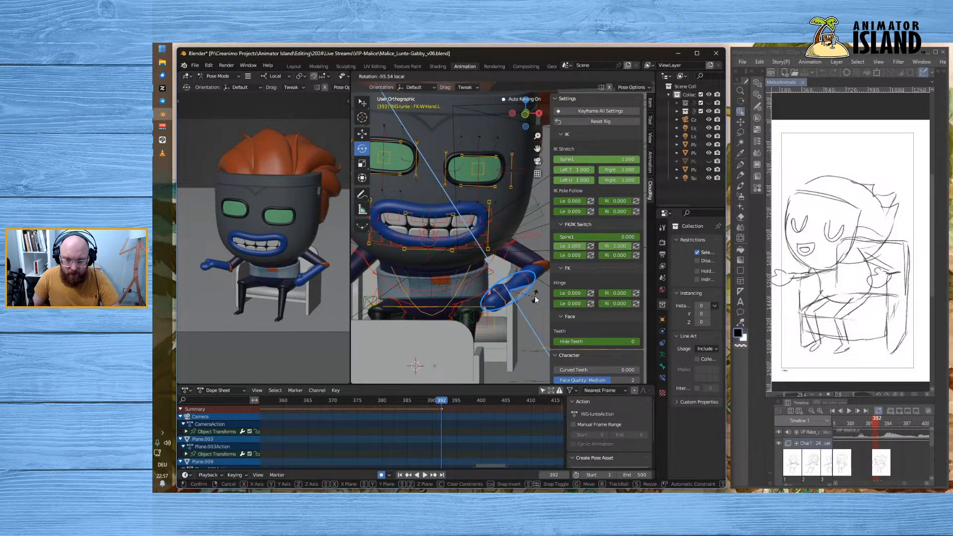
{"action": "left_click", "coordinate": [543, 291]}
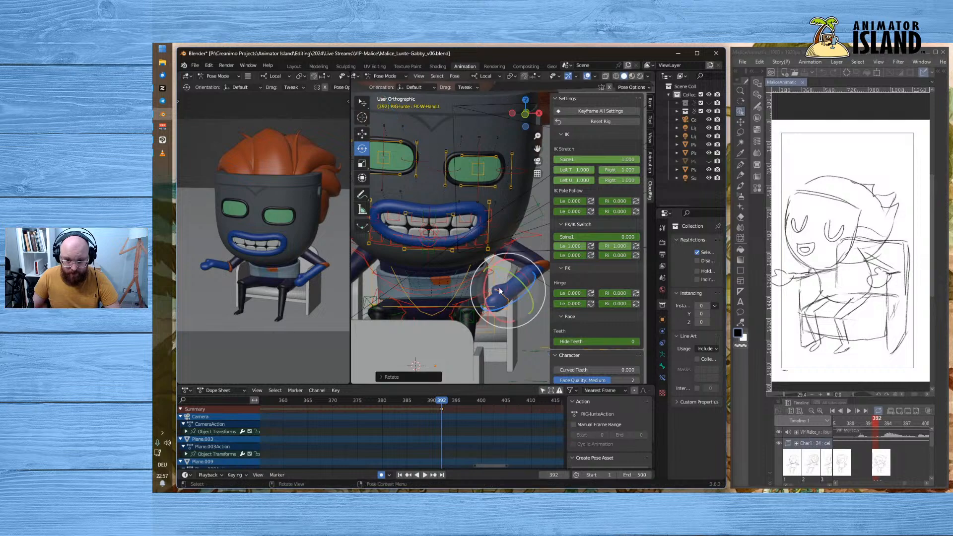
{"action": "scroll", "coordinate": [501, 247], "scroll_direction": "up", "scroll_amount": 2}
{"action": "middle_click_drag", "start_coordinate": [502, 248], "coordinate": [429, 250], "text": "shift"}
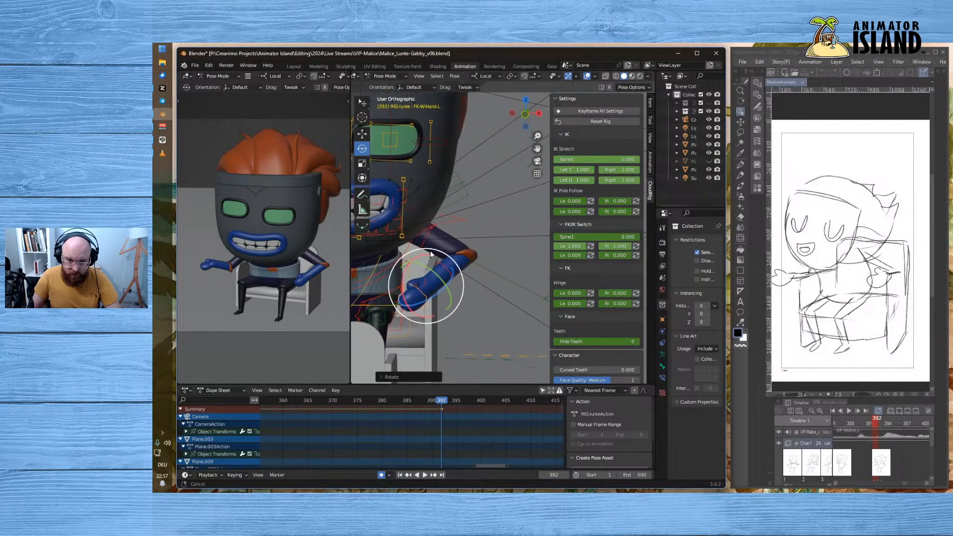
{"action": "left_click_drag", "start_coordinate": [445, 264], "coordinate": [478, 270]}
{"action": "key", "text": "ctrl+s"}
- Clear the FK-Forearm.L control's rotation and rotate it again so the left forearm bends in front of the body
{"action": "left_click", "coordinate": [451, 268]}
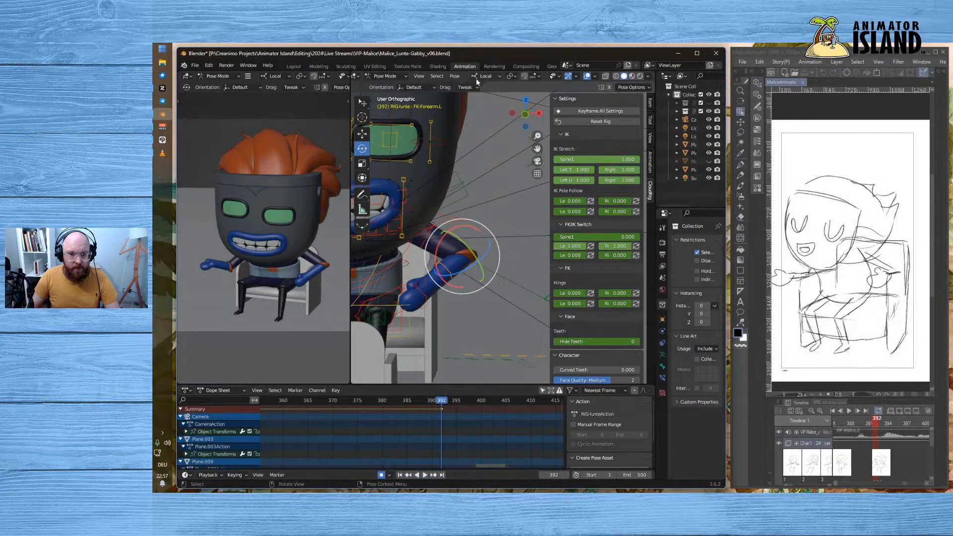
{"action": "left_click", "coordinate": [454, 76]}
{"action": "mouse_move", "coordinate": [475, 111]}
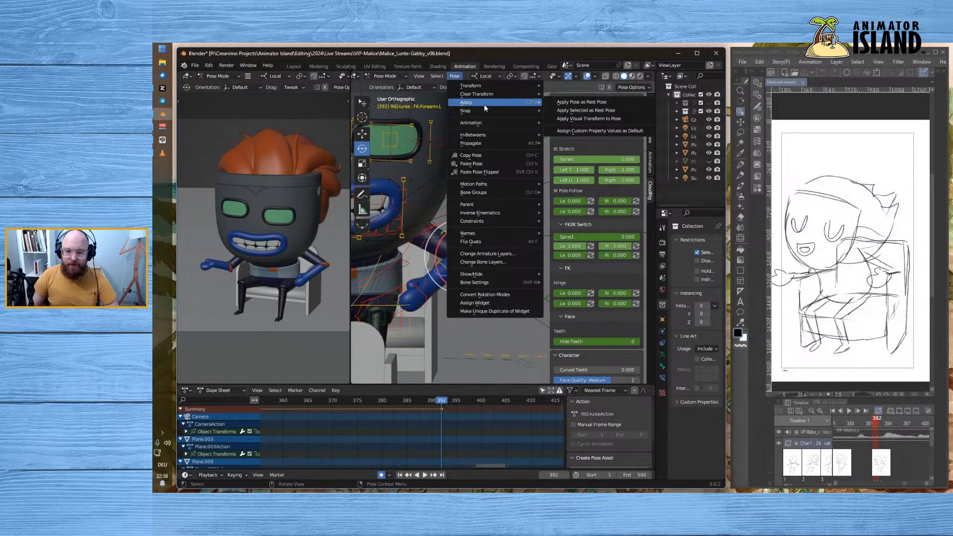
{"action": "mouse_move", "coordinate": [514, 95]}
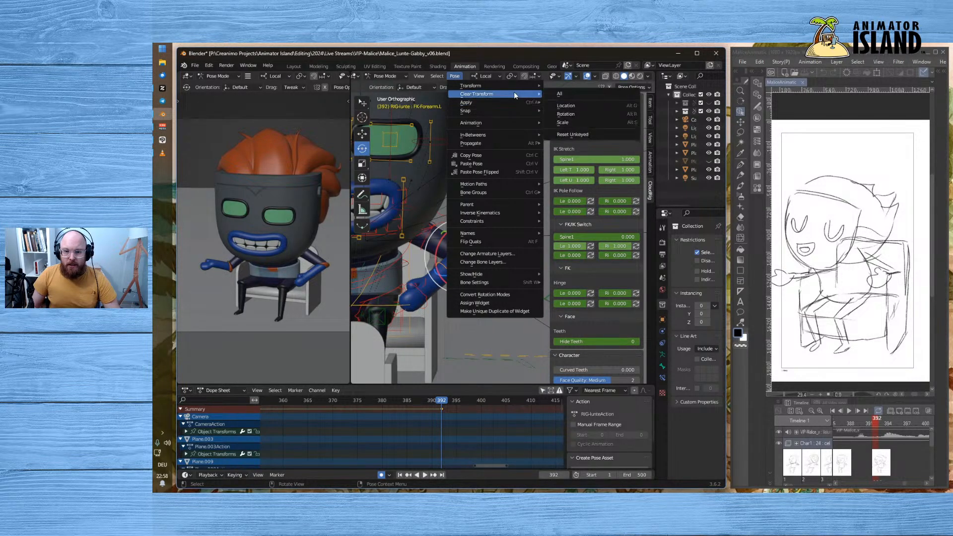
{"action": "left_click", "coordinate": [571, 115]}
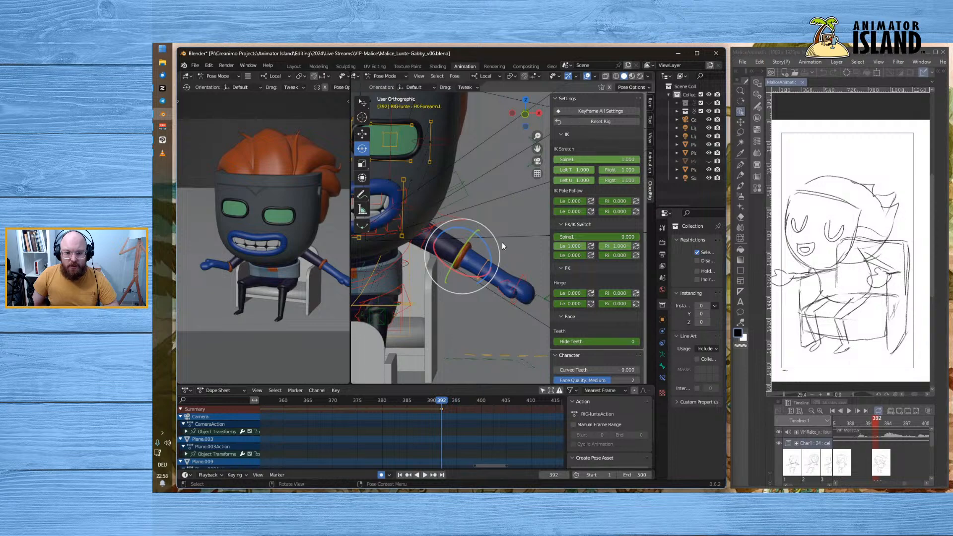
{"action": "left_click_drag", "start_coordinate": [466, 273], "coordinate": [650, 236]}
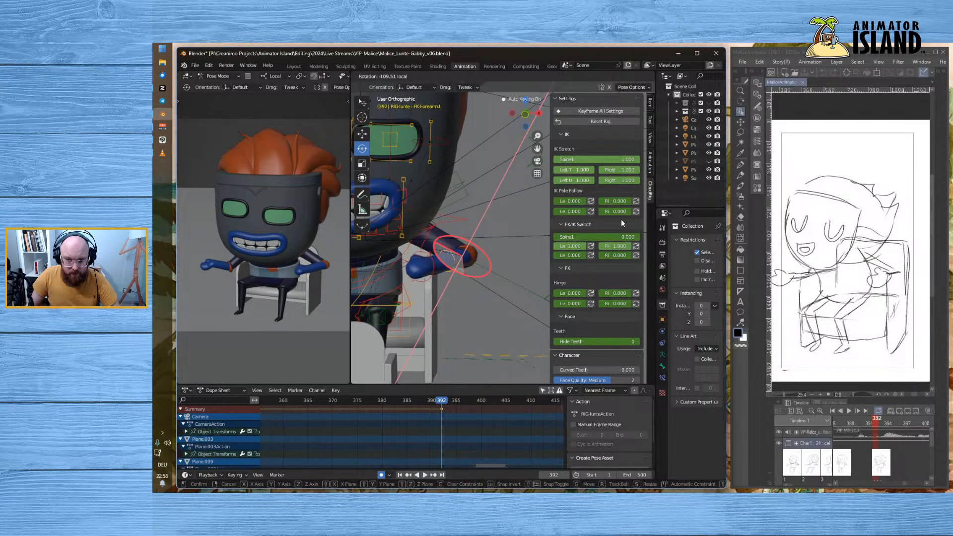
{"action": "left_click", "coordinate": [608, 211]}
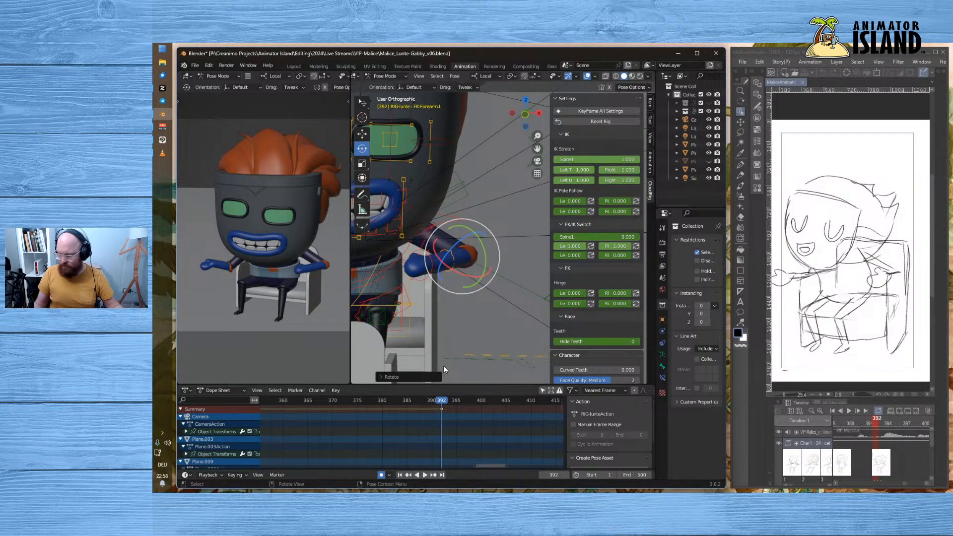
{"action": "left_click", "coordinate": [484, 334]}
- Rotate the FK-W-Hand.L control at frame 392 to reorient the left hand for the bent arm
{"action": "left_click", "coordinate": [434, 262]}
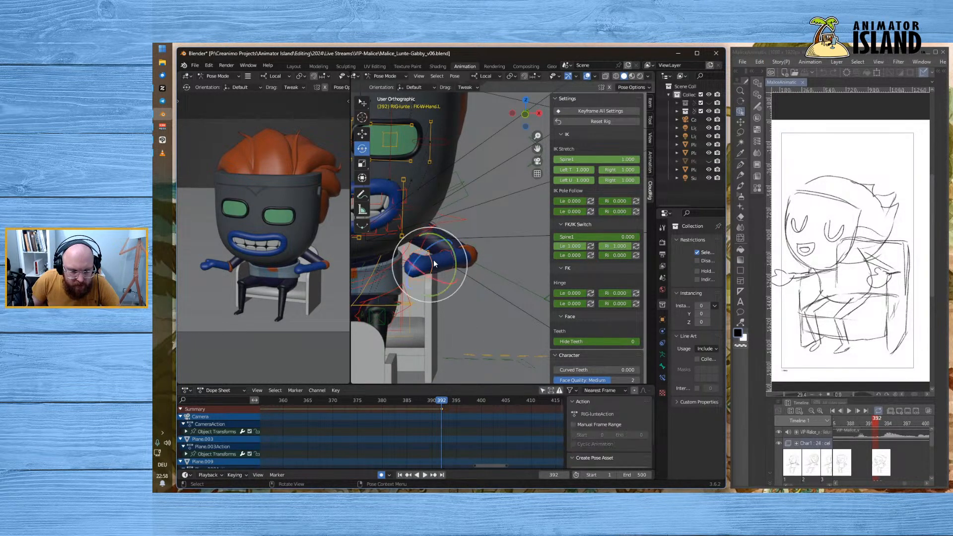
{"action": "key", "text": "r"}
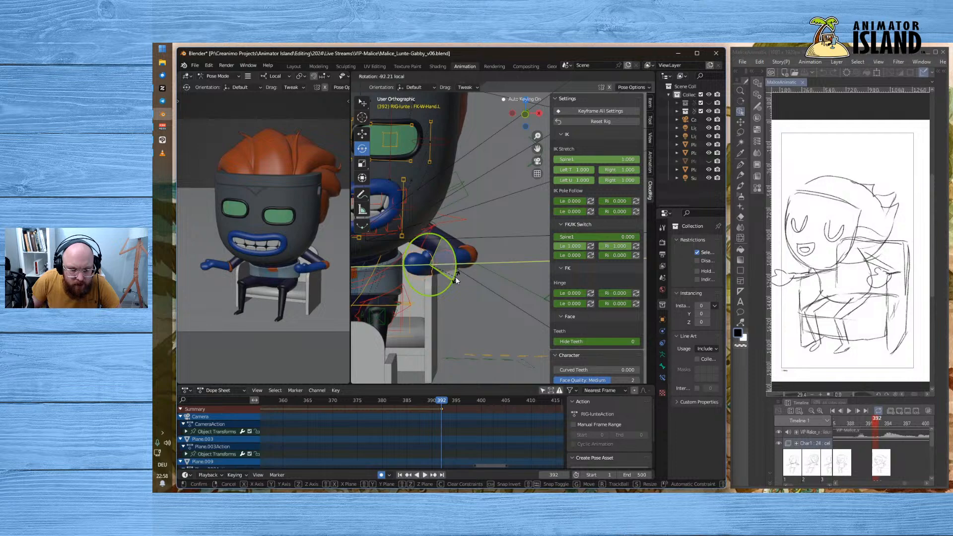
{"action": "left_click_drag", "start_coordinate": [456, 262], "coordinate": [412, 235]}
{"action": "middle_click_drag", "start_coordinate": [434, 188], "coordinate": [435, 227]}
{"action": "left_click_drag", "start_coordinate": [445, 349], "coordinate": [467, 347]}
- Twist the FK-Forearm.L control around its local Y axis at frame 392
{"action": "middle_click_drag", "start_coordinate": [466, 348], "coordinate": [486, 303]}
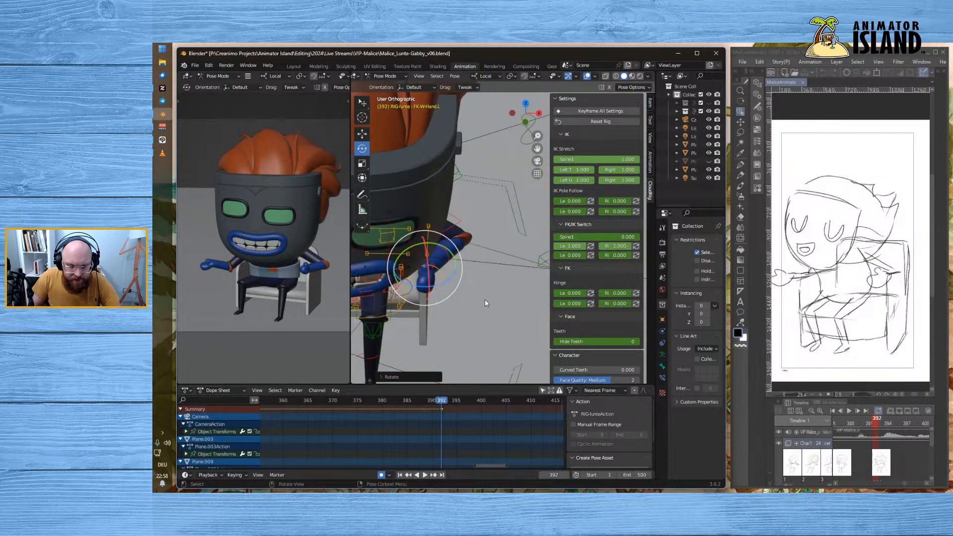
{"action": "left_click", "coordinate": [448, 252]}
{"action": "key", "text": "r"}
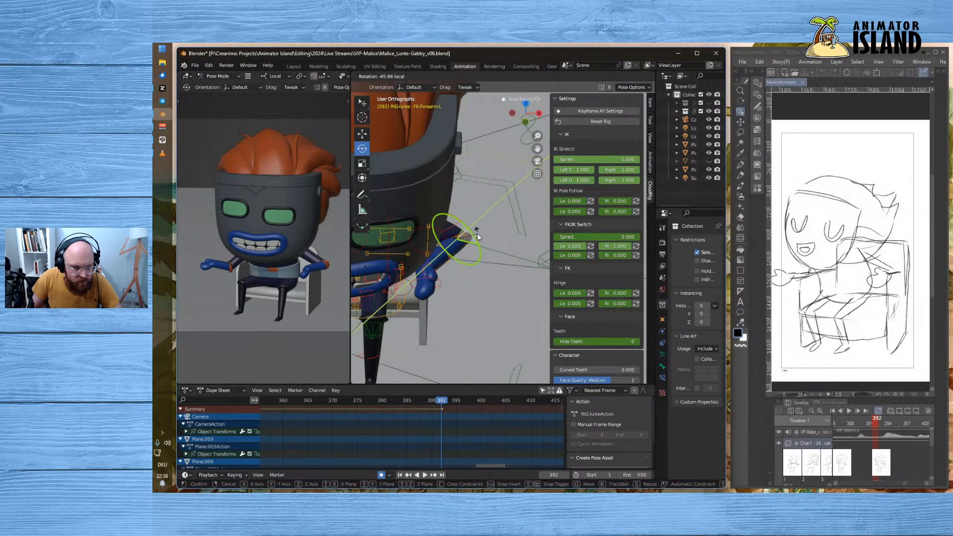
{"action": "left_click", "coordinate": [468, 239]}
- Rotate the FK-Upperarm.L control on several axes at frame 392 to bring the left elbow down toward the thigh
{"action": "middle_click_drag", "start_coordinate": [469, 311], "coordinate": [460, 157]}
{"action": "left_click", "coordinate": [419, 165]}
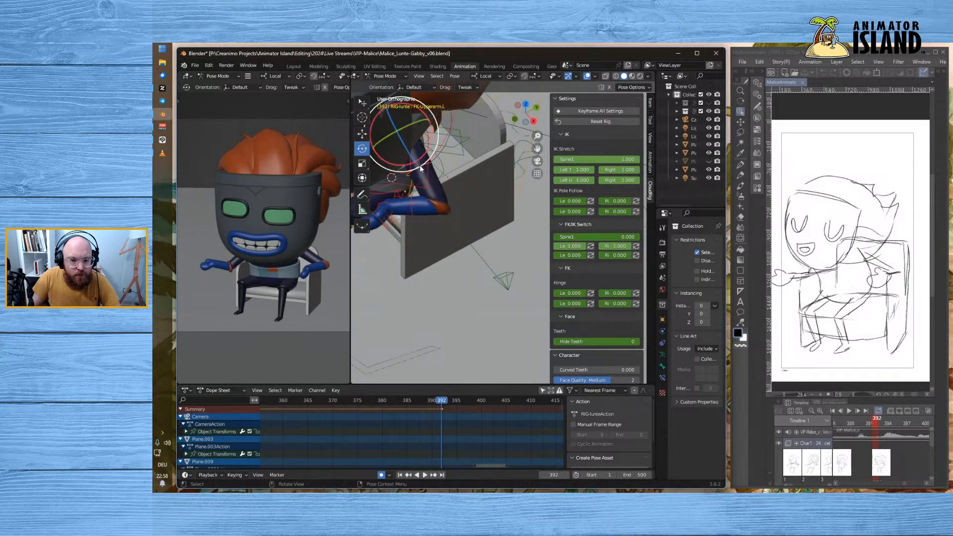
{"action": "left_click_drag", "start_coordinate": [426, 153], "coordinate": [419, 169]}
{"action": "middle_click_drag", "start_coordinate": [409, 233], "coordinate": [460, 207]}
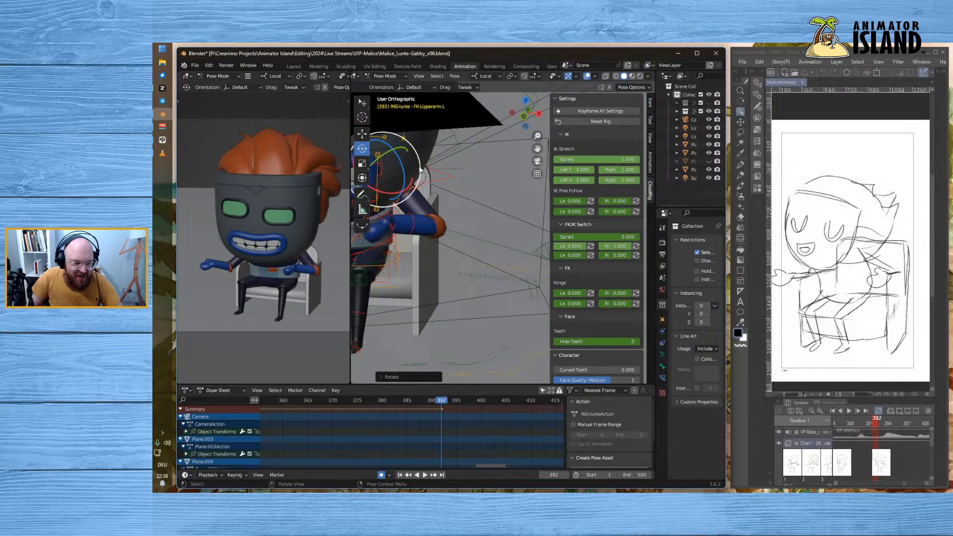
{"action": "left_click_drag", "start_coordinate": [408, 160], "coordinate": [407, 171]}
{"action": "middle_click_drag", "start_coordinate": [407, 170], "coordinate": [480, 123]}
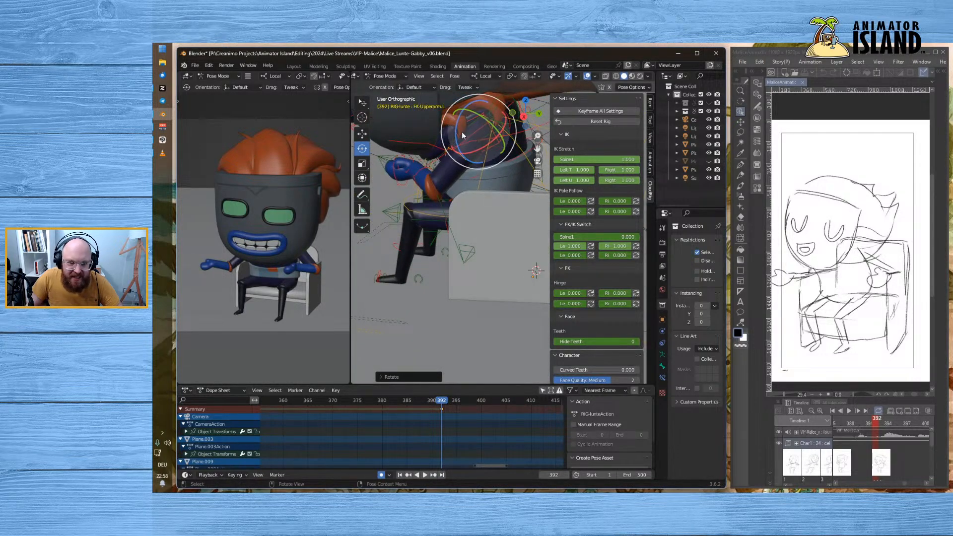
{"action": "left_click_drag", "start_coordinate": [454, 136], "coordinate": [451, 148]}
- Rotate the FK-Forearm.L control at frame 392 to lay the left forearm across the left thigh
{"action": "middle_click_drag", "start_coordinate": [415, 218], "coordinate": [499, 245]}
{"action": "left_click", "coordinate": [500, 245]}
{"action": "mouse_move", "coordinate": [488, 255]}
{"action": "left_mouse_down"}
{"action": "mouse_move", "coordinate": [522, 273]}
{"action": "mouse_move", "coordinate": [499, 267]}
{"action": "left_mouse_up"}
{"action": "left_click", "coordinate": [476, 318]}
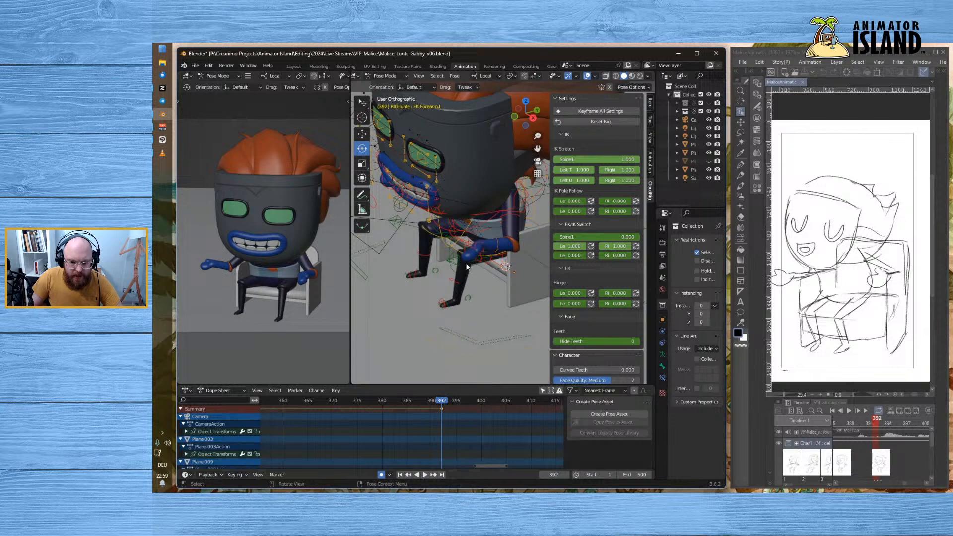
- Rotate the FK-W-Hand.L and FK-Forearm.L controls to refine how the left hand and forearm rest over the thigh
{"action": "scroll", "coordinate": [471, 269], "scroll_direction": "up", "scroll_amount": 3}
{"action": "left_click", "coordinate": [473, 277]}
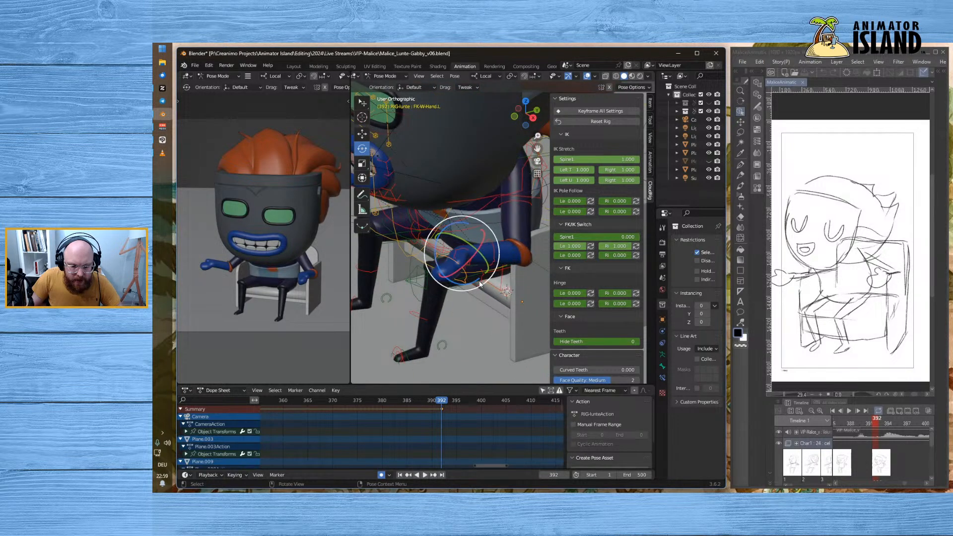
{"action": "left_click_drag", "start_coordinate": [477, 284], "coordinate": [456, 290]}
{"action": "left_click", "coordinate": [493, 246]}
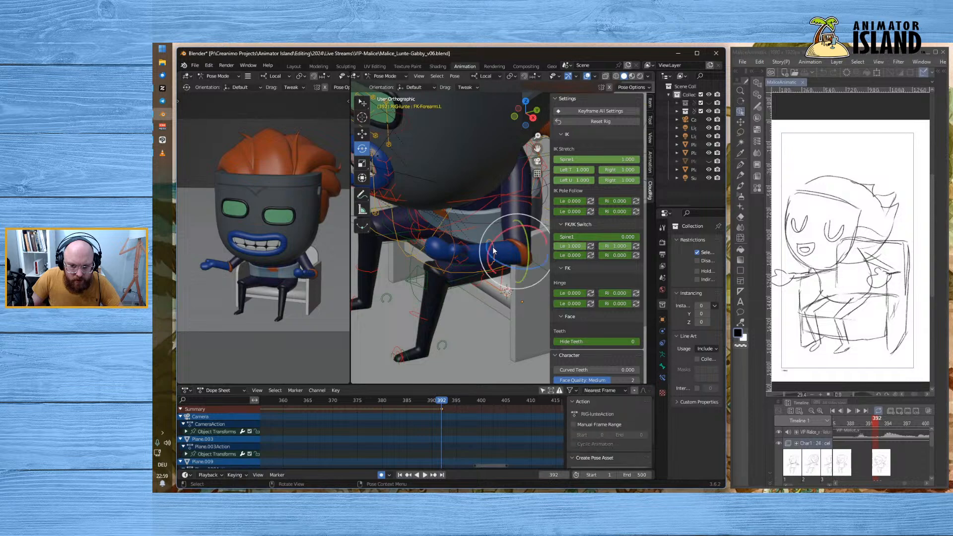
{"action": "left_click_drag", "start_coordinate": [526, 245], "coordinate": [492, 155]}
{"action": "scroll", "coordinate": [293, 291], "scroll_direction": "up", "scroll_amount": 3}
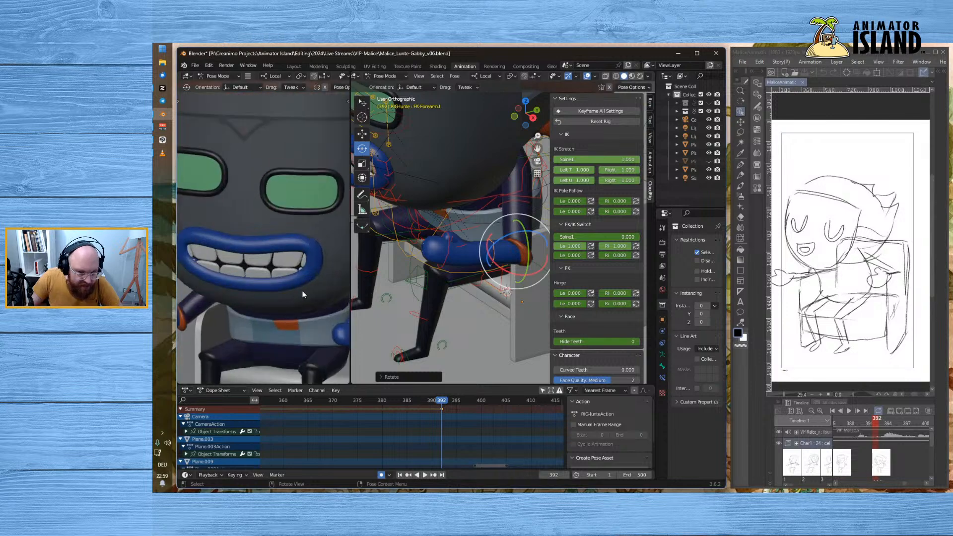
- Rotate the FK-Forearm.L control slightly and swing the FK-Thumb_1.L control to reposition the left thumb at frame 392
{"action": "scroll", "coordinate": [199, 248], "scroll_direction": "up", "scroll_amount": 2}
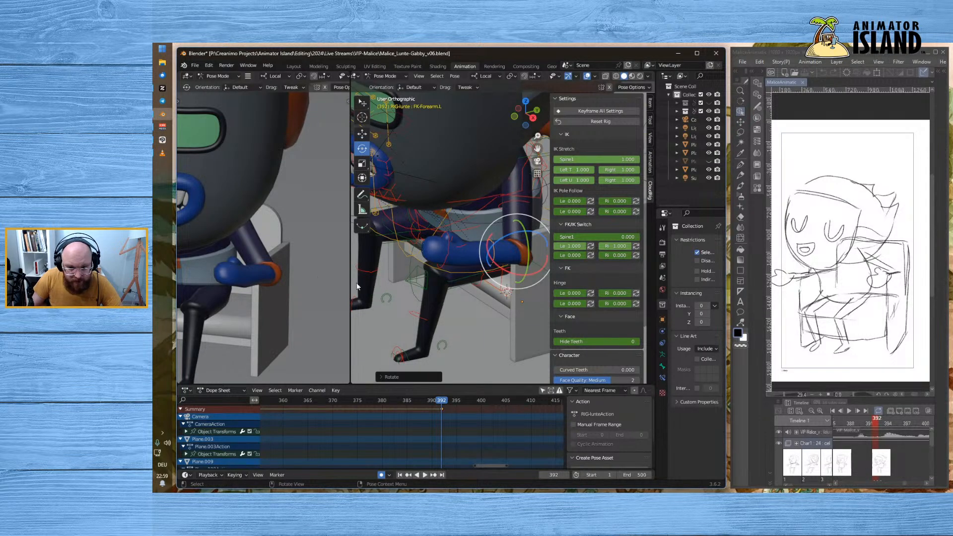
{"action": "left_click_drag", "start_coordinate": [517, 238], "coordinate": [509, 241]}
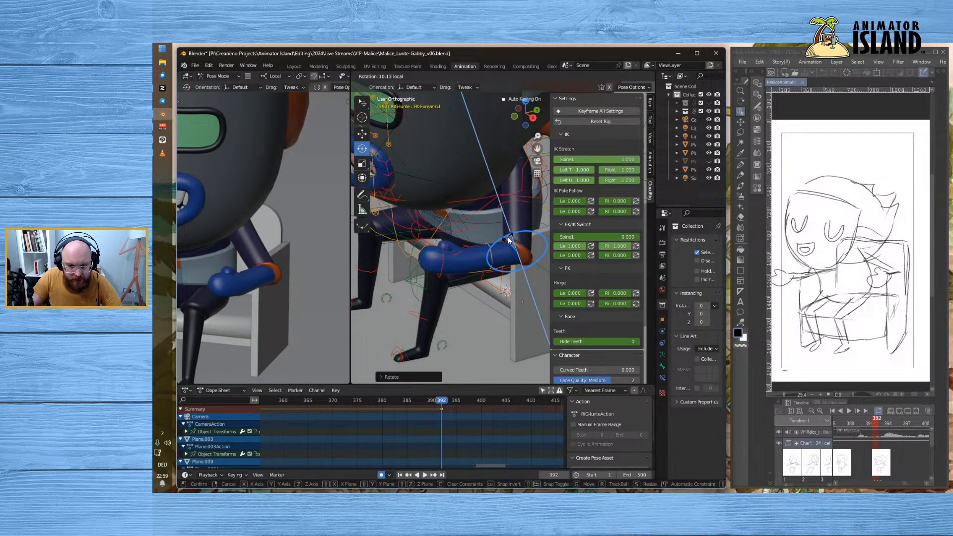
{"action": "left_click", "coordinate": [453, 258]}
{"action": "key", "text": "r"}
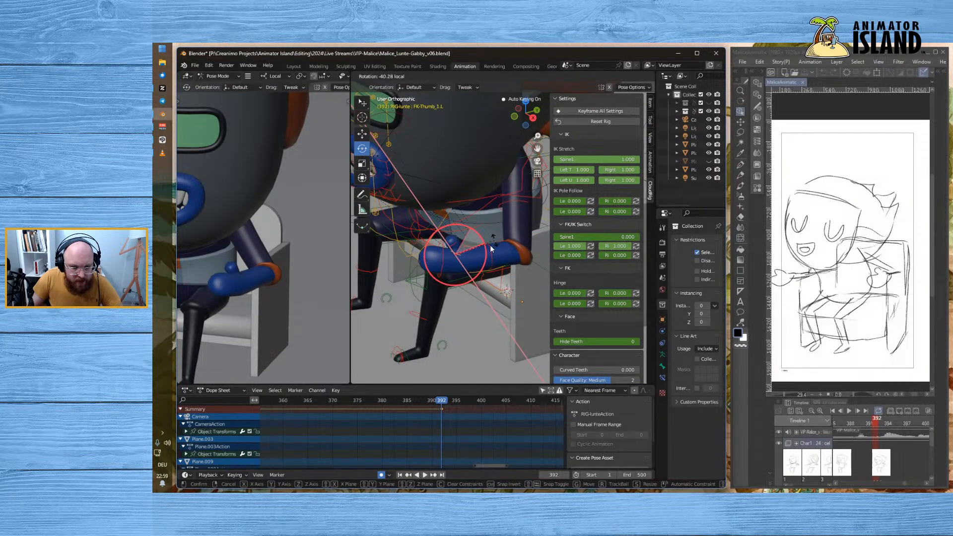
{"action": "left_click", "coordinate": [490, 246]}
- Rotate the FK-W-Hand.L control on two axes at frame 392 to adjust the left hand's angle over the thigh
{"action": "left_click", "coordinate": [439, 265]}
{"action": "left_click_drag", "start_coordinate": [466, 242], "coordinate": [489, 222]}
{"action": "mouse_move", "coordinate": [458, 276]}
{"action": "left_mouse_down"}
{"action": "mouse_move", "coordinate": [477, 281]}
{"action": "mouse_move", "coordinate": [452, 281]}
{"action": "mouse_move", "coordinate": [461, 281]}
{"action": "left_mouse_up"}
- Rotate the FK-W-Hand2.L control at frame 392 to bend the front part of the left hand
{"action": "scroll", "coordinate": [449, 302], "scroll_direction": "down", "scroll_amount": 3}
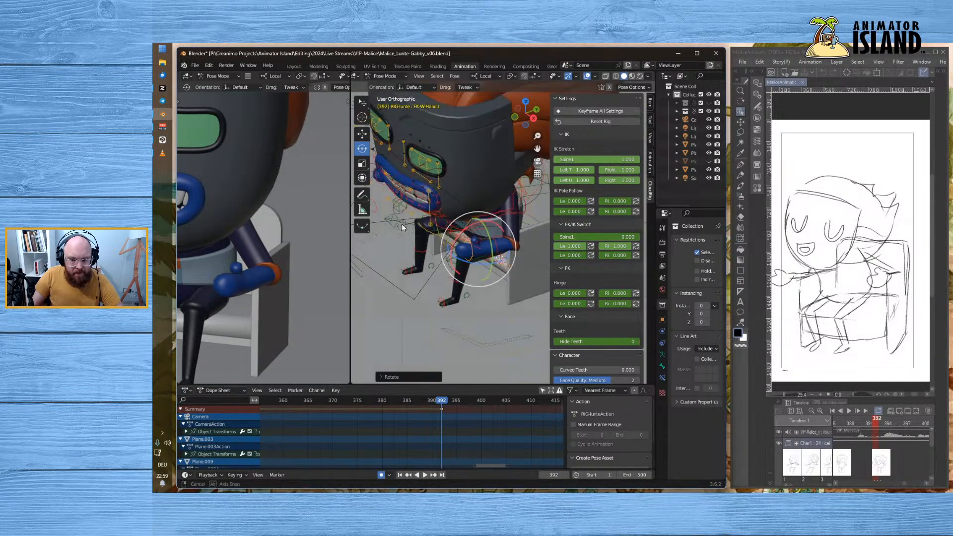
{"action": "middle_click_drag", "start_coordinate": [392, 214], "coordinate": [455, 308]}
{"action": "scroll", "coordinate": [456, 310], "scroll_direction": "up", "scroll_amount": 2}
{"action": "left_click", "coordinate": [450, 311]}
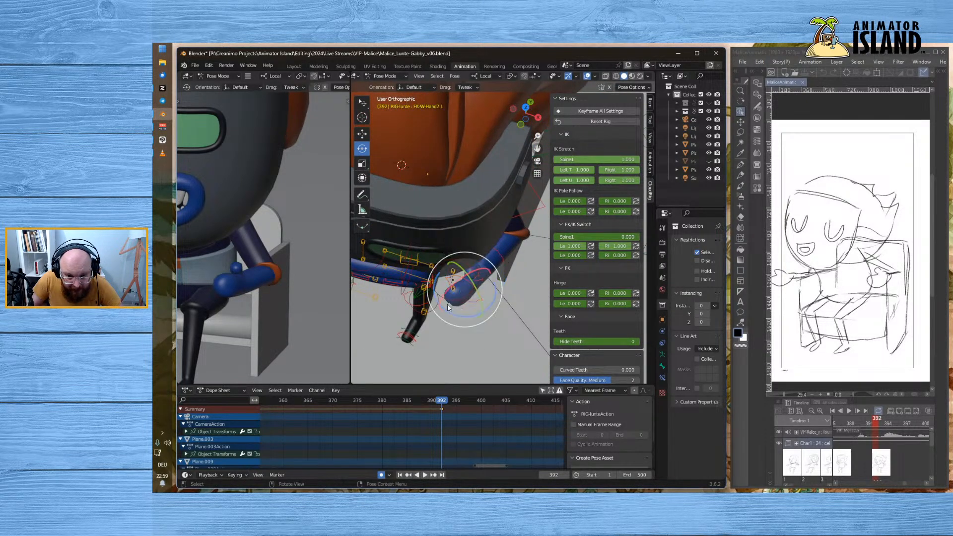
{"action": "left_click_drag", "start_coordinate": [469, 314], "coordinate": [501, 278]}
{"action": "left_click", "coordinate": [496, 320]}
{"action": "left_click", "coordinate": [481, 298]}
- Rotate the FK-Forearm.L control at frame 392, checking the left arm against the camera view
{"action": "key", "text": "KP_0"}
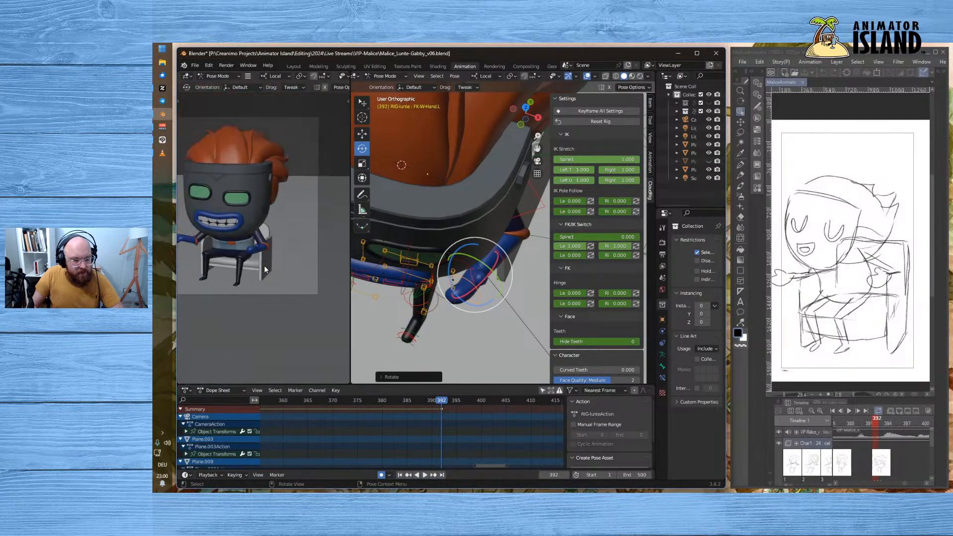
{"action": "middle_click_drag", "start_coordinate": [239, 267], "coordinate": [302, 284]}
{"action": "scroll", "coordinate": [302, 284], "scroll_direction": "up", "scroll_amount": 2}
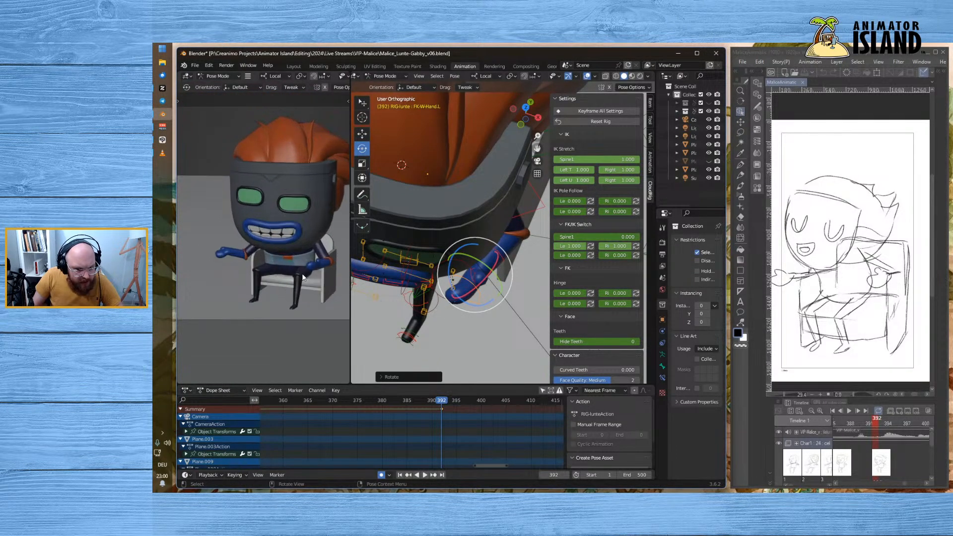
{"action": "left_click", "coordinate": [501, 261]}
{"action": "left_click_drag", "start_coordinate": [536, 266], "coordinate": [522, 265]}
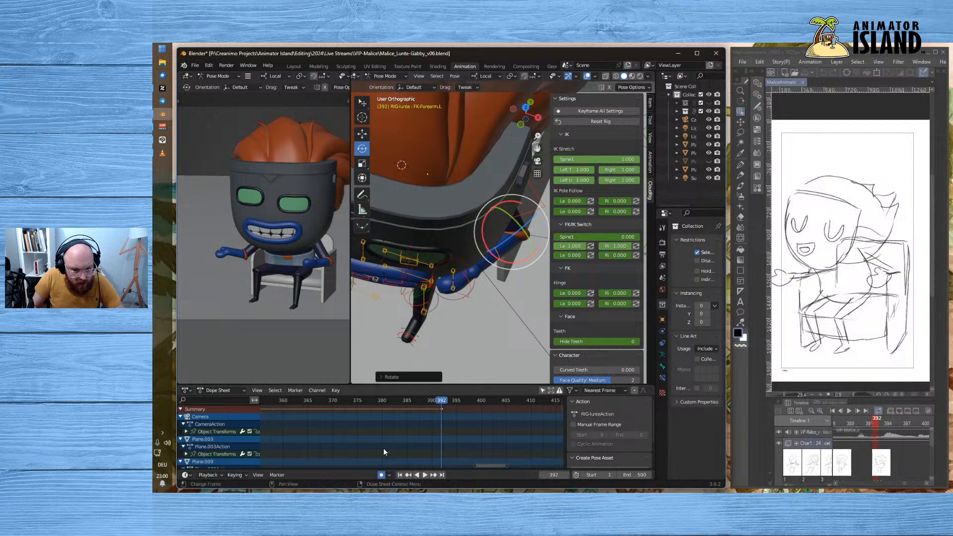
- Compare the pose at frame 392 with the neighbouring frame 391
{"action": "key", "text": "space"}
{"action": "mouse_move", "coordinate": [440, 402]}
{"action": "left_mouse_down"}
{"action": "mouse_move", "coordinate": [432, 401]}
{"action": "mouse_move", "coordinate": [447, 402]}
{"action": "left_mouse_up"}
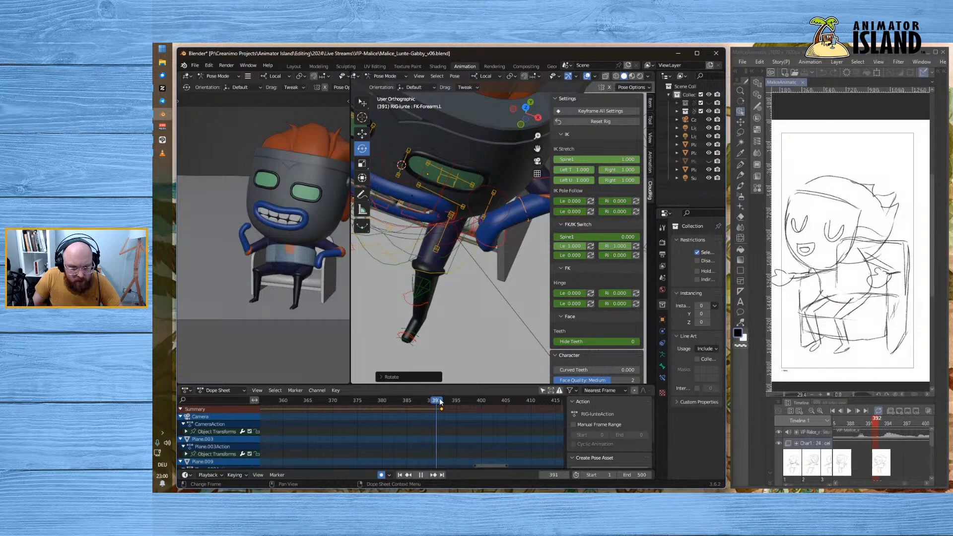
{"action": "key", "text": "Escape"}
- Clear all transforms on the FK-W-Hand2.L control at frame 392
{"action": "middle_click_drag", "start_coordinate": [457, 342], "coordinate": [464, 321]}
{"action": "left_click", "coordinate": [444, 300]}
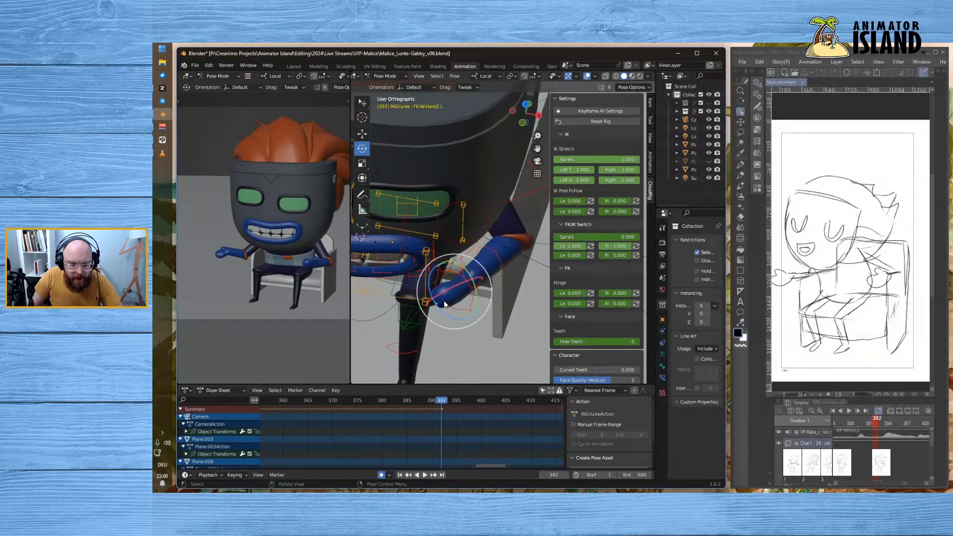
{"action": "left_click", "coordinate": [455, 76]}
{"action": "mouse_move", "coordinate": [492, 94]}
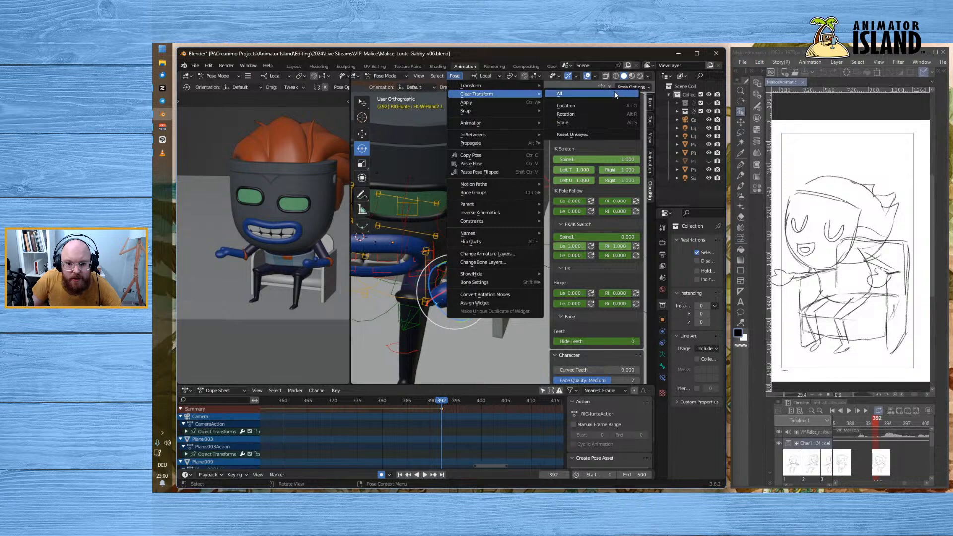
{"action": "left_click", "coordinate": [616, 95]}
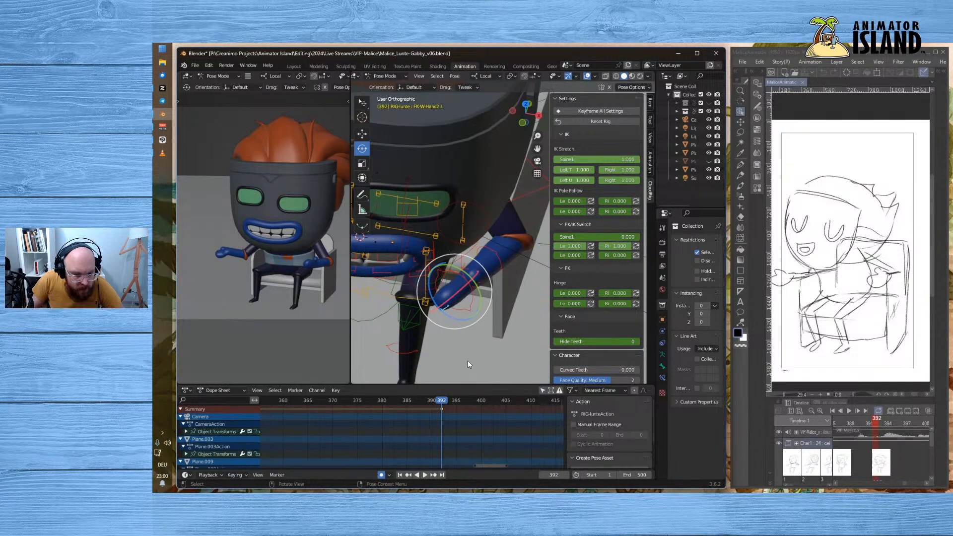
- Clear all transforms on the left thumb controls FK-Thumb_1.L and FK-Thumb_2.L at frame 392
{"action": "middle_click_drag", "start_coordinate": [496, 318], "coordinate": [451, 198]}
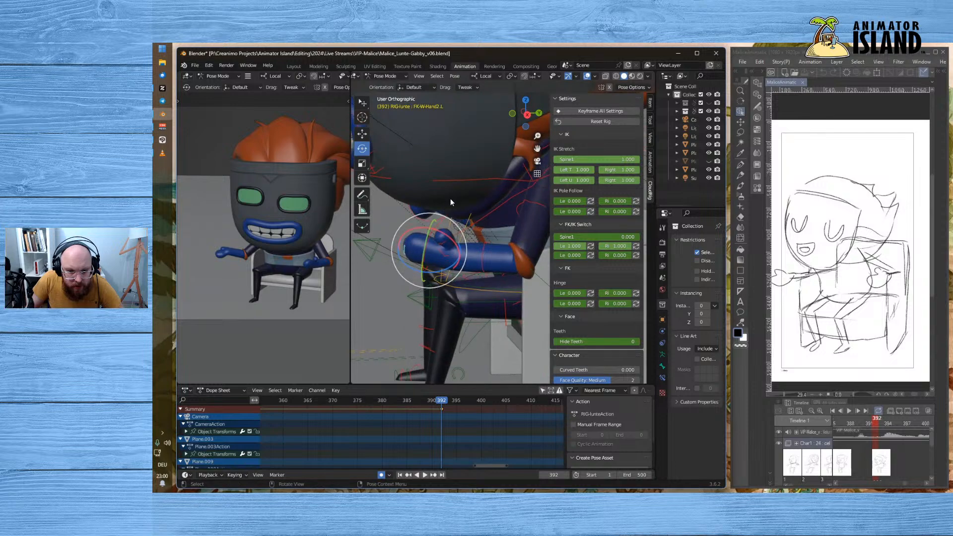
{"action": "scroll", "coordinate": [451, 198], "scroll_direction": "up", "scroll_amount": 2}
{"action": "left_click", "coordinate": [425, 271]}
{"action": "left_click", "coordinate": [419, 263]}
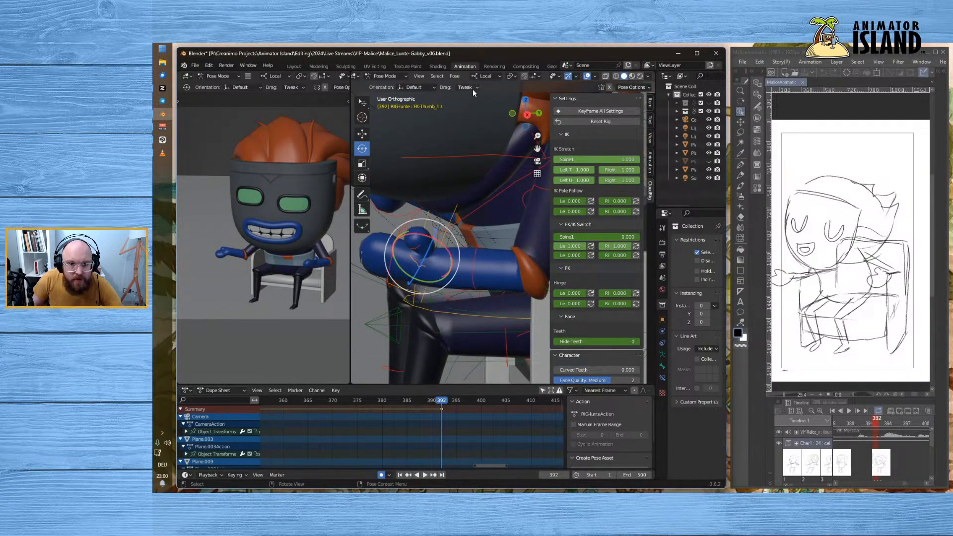
{"action": "left_click", "coordinate": [456, 76]}
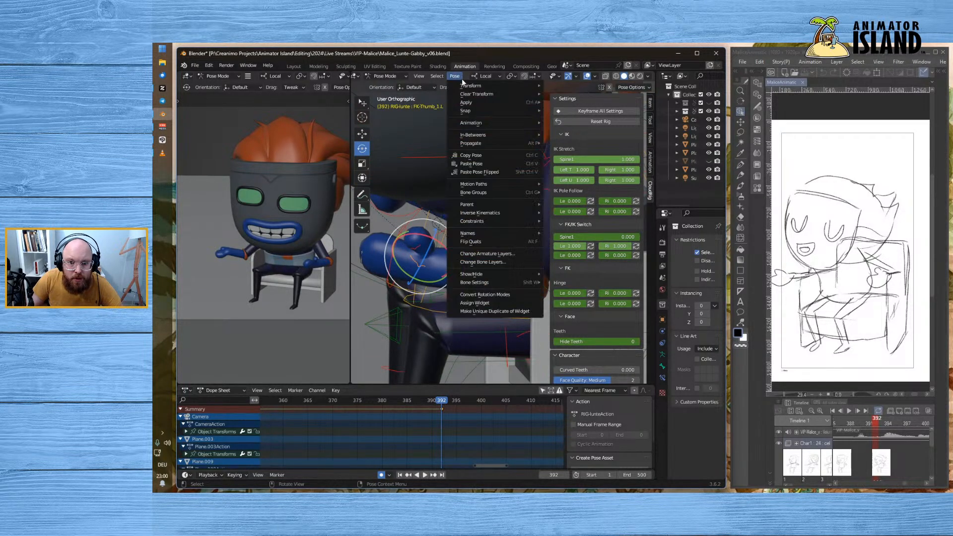
{"action": "mouse_move", "coordinate": [521, 94]}
{"action": "left_click", "coordinate": [582, 96]}
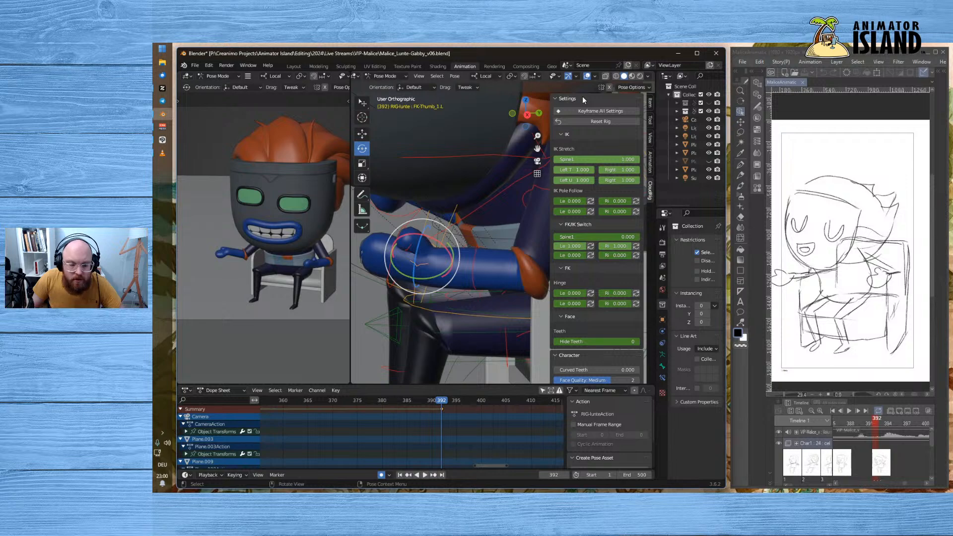
{"action": "left_click", "coordinate": [404, 248]}
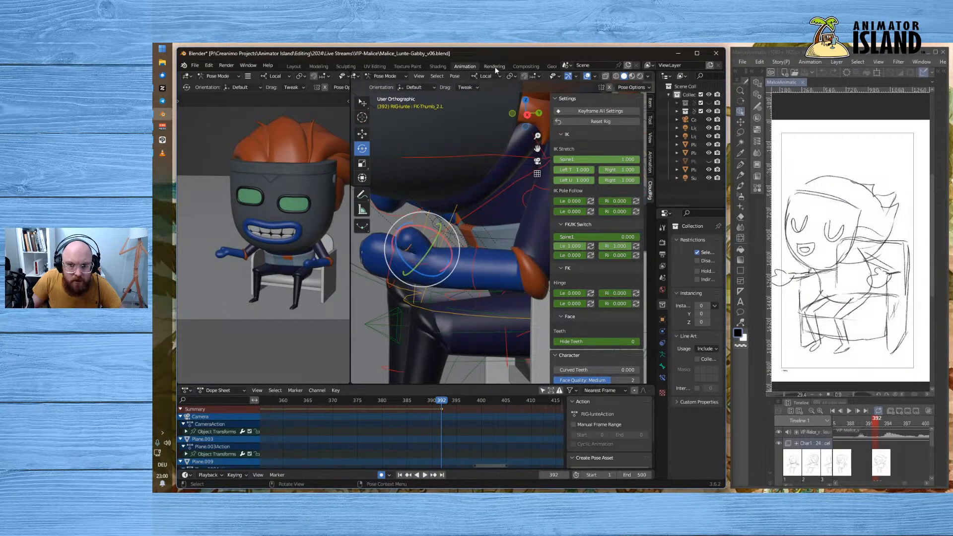
{"action": "left_click", "coordinate": [456, 76]}
{"action": "mouse_move", "coordinate": [474, 92]}
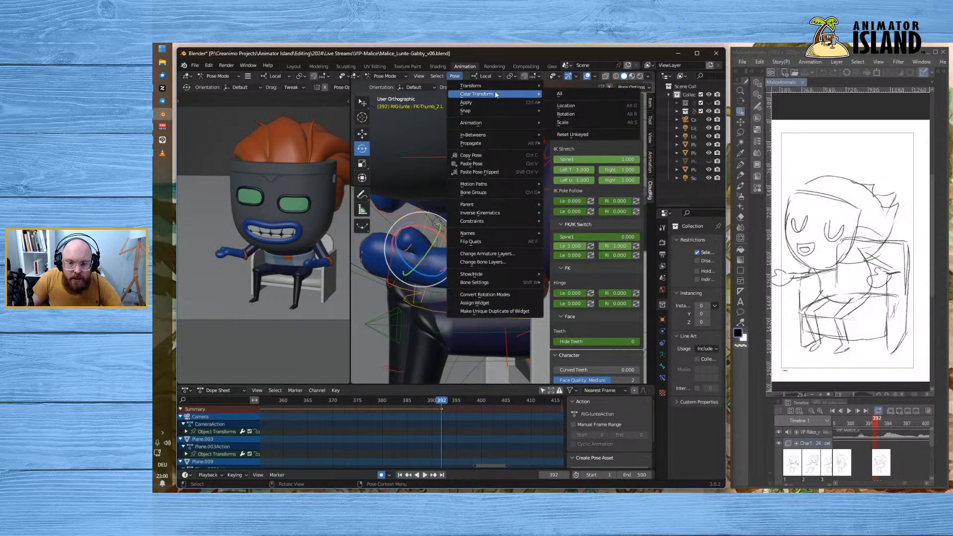
{"action": "left_click", "coordinate": [570, 94]}
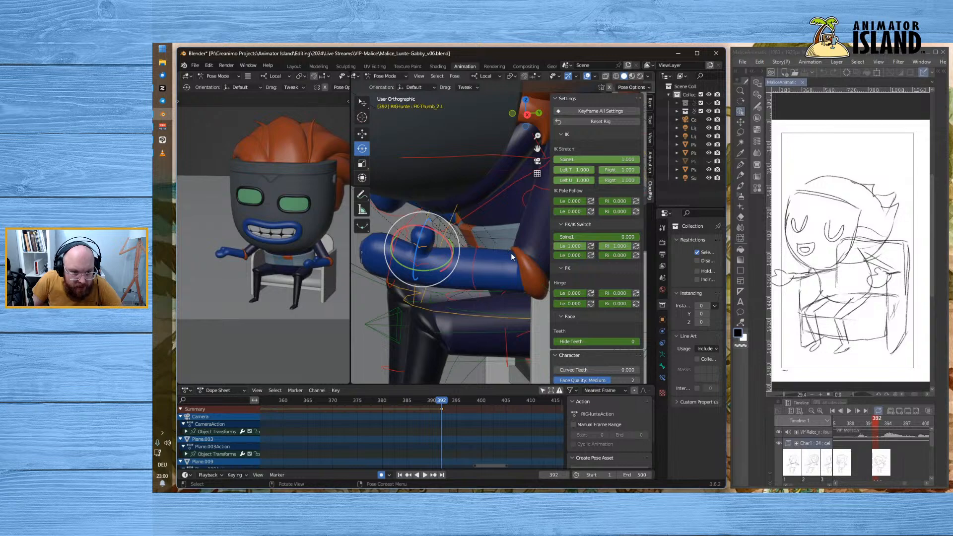
- Rotate the left thumb controls at frame 392 to fold the thumb toward the hand
{"action": "left_click", "coordinate": [425, 264]}
{"action": "left_click_drag", "start_coordinate": [446, 248], "coordinate": [416, 207]}
{"action": "left_click", "coordinate": [423, 247]}
{"action": "scroll", "coordinate": [294, 282], "scroll_direction": "up", "scroll_amount": 2}
{"action": "scroll", "coordinate": [295, 282], "scroll_direction": "up", "scroll_amount": 3}
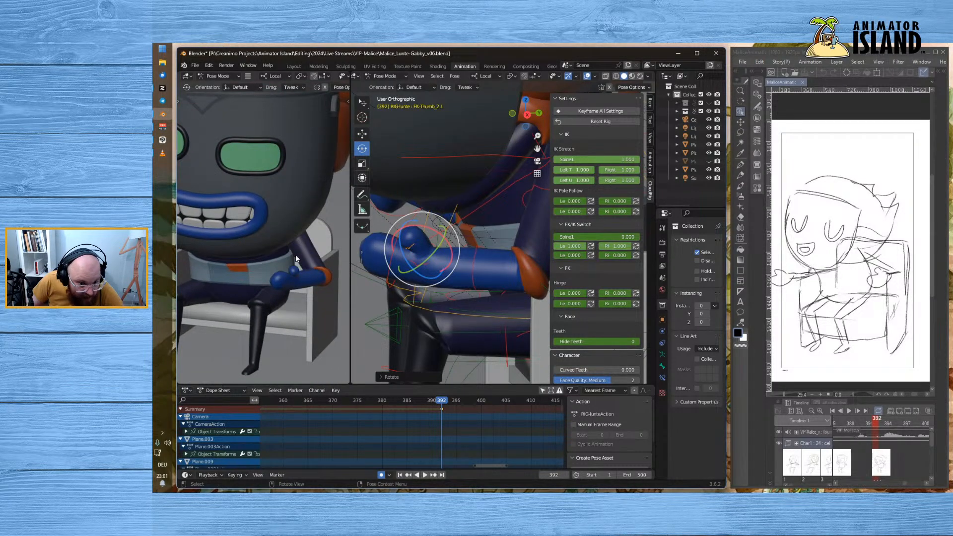
- Play the animation from frame 326 in an enlarged camera view to review the motion into the frame 392 pose
{"action": "middle_click_drag", "start_coordinate": [377, 269], "coordinate": [481, 241]}
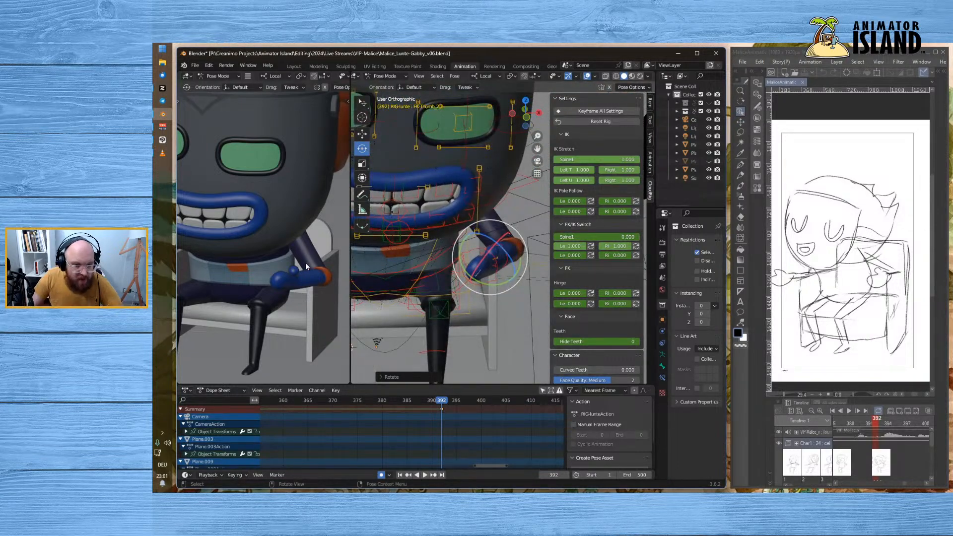
{"action": "scroll", "coordinate": [298, 262], "scroll_direction": "down", "scroll_amount": 5}
{"action": "mouse_move", "coordinate": [284, 255]}
{"action": "middle_mouse_down", "text": "shift"}
{"action": "mouse_move", "coordinate": [304, 250]}
{"action": "mouse_move", "coordinate": [280, 253]}
{"action": "middle_mouse_up", "text": "shift"}
{"action": "scroll", "coordinate": [302, 247], "scroll_direction": "up", "scroll_amount": 1}
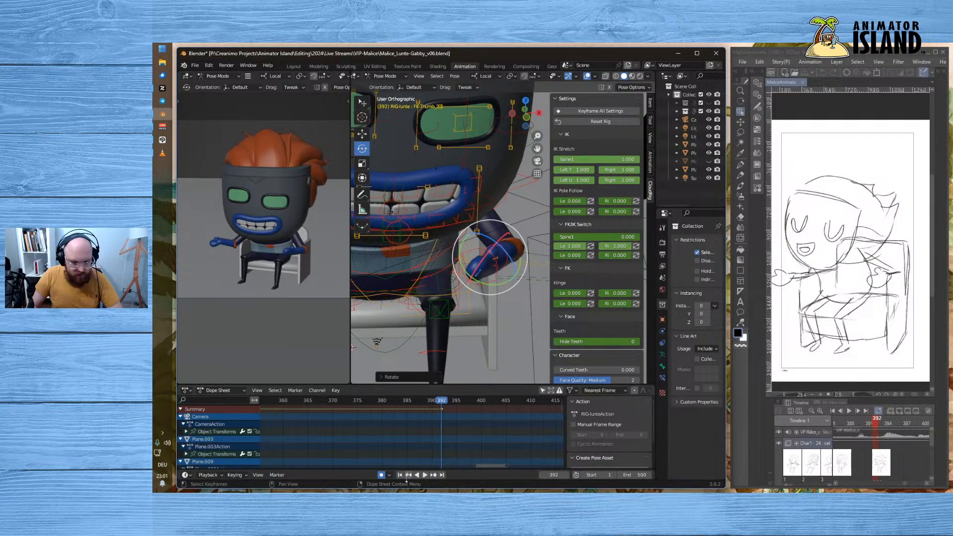
{"action": "left_click_drag", "start_coordinate": [475, 465], "coordinate": [446, 465]}
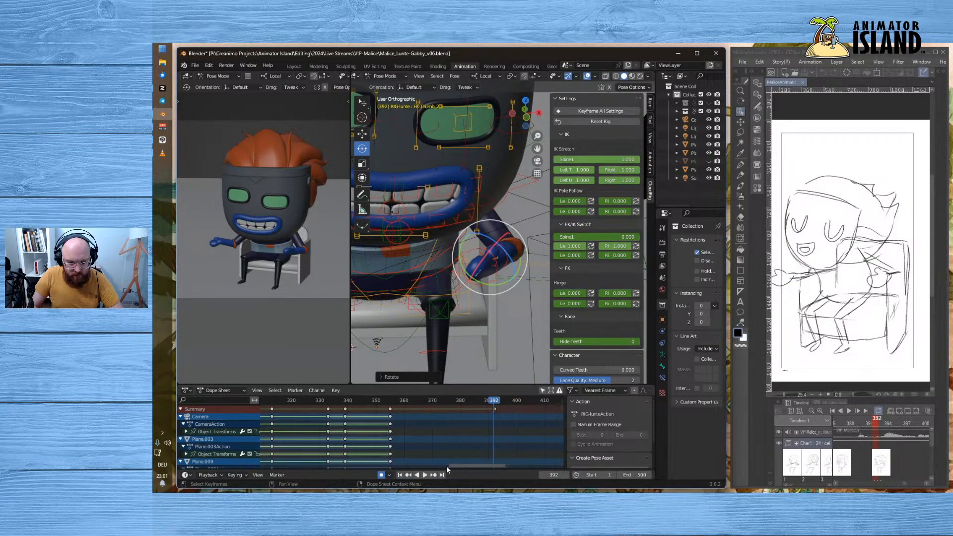
{"action": "left_click", "coordinate": [386, 401]}
{"action": "key", "text": "space"}
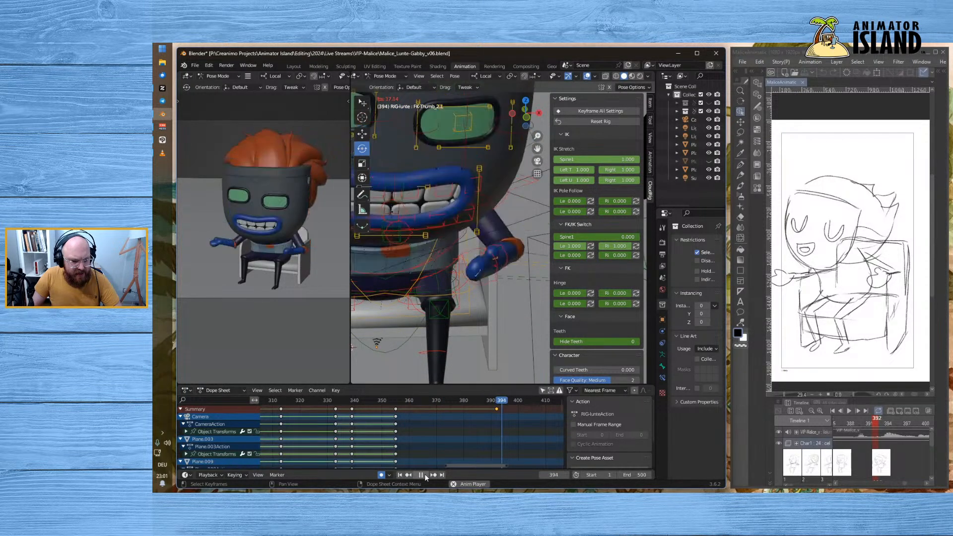
{"action": "left_click", "coordinate": [421, 476]}
{"action": "left_click", "coordinate": [316, 401]}
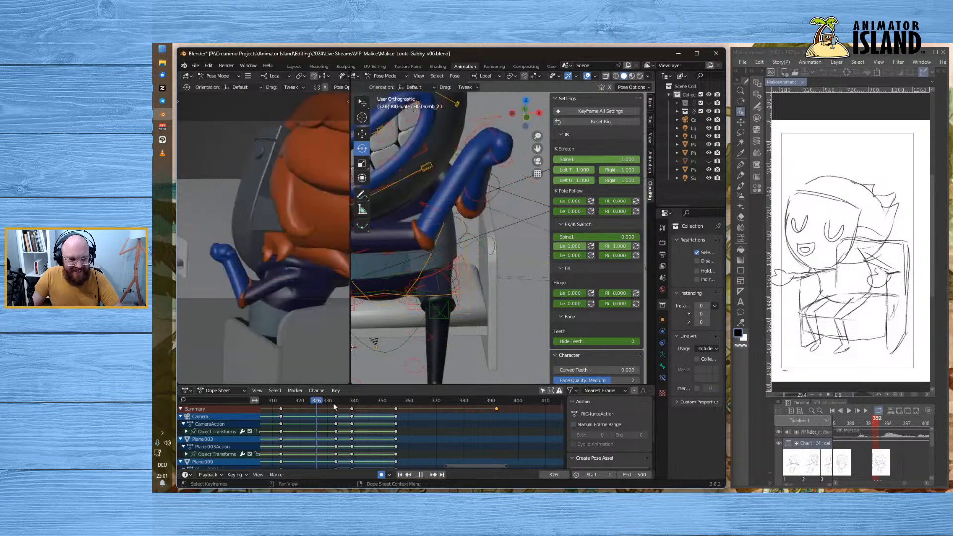
{"action": "left_click", "coordinate": [425, 475]}
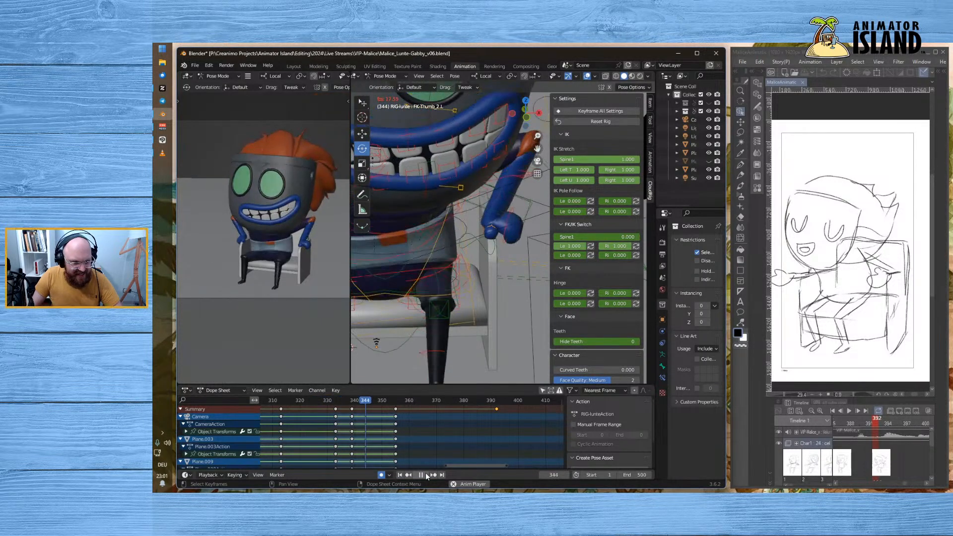
{"action": "left_click_drag", "start_coordinate": [351, 380], "coordinate": [495, 381]}
{"action": "left_click", "coordinate": [316, 400]}
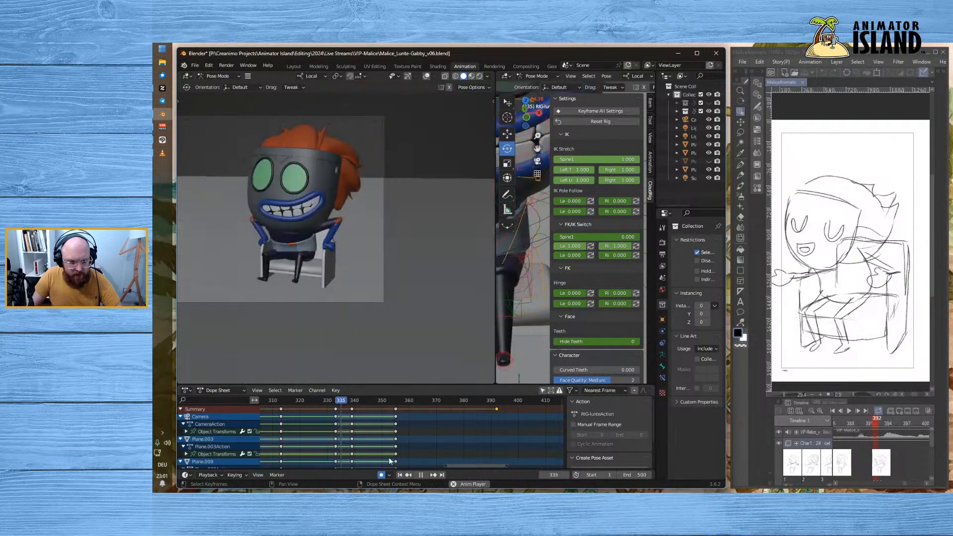
{"action": "left_click", "coordinate": [428, 476]}
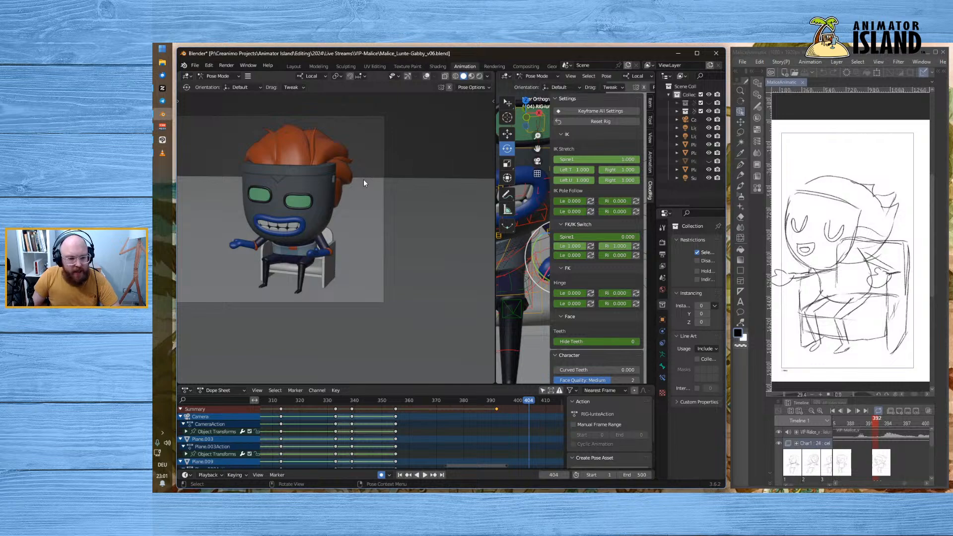
- Rebalance the widths of the camera and working views and examine the character's pose from the front and side
{"action": "middle_click_drag", "start_coordinate": [534, 315], "coordinate": [636, 325]}
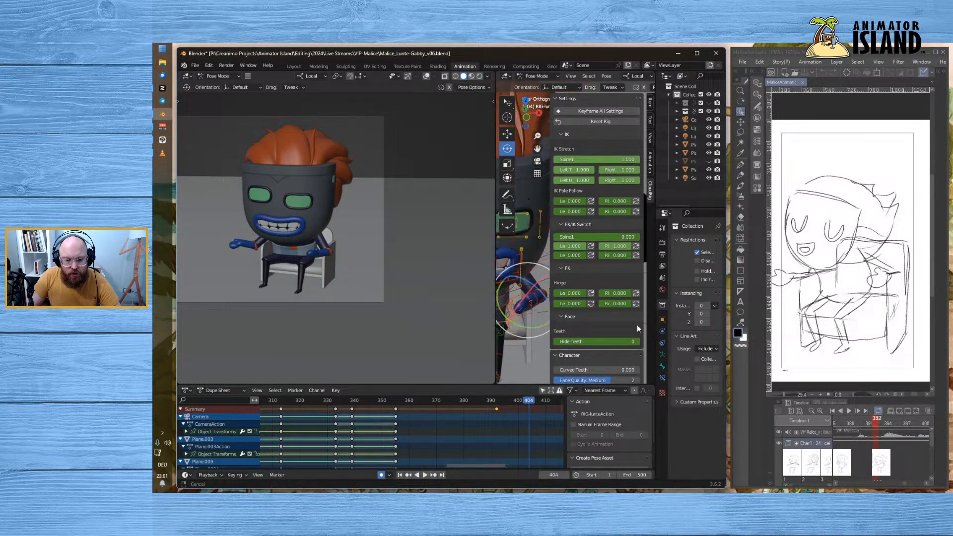
{"action": "left_click_drag", "start_coordinate": [494, 272], "coordinate": [326, 271]}
{"action": "scroll", "coordinate": [248, 246], "scroll_direction": "down", "scroll_amount": 3}
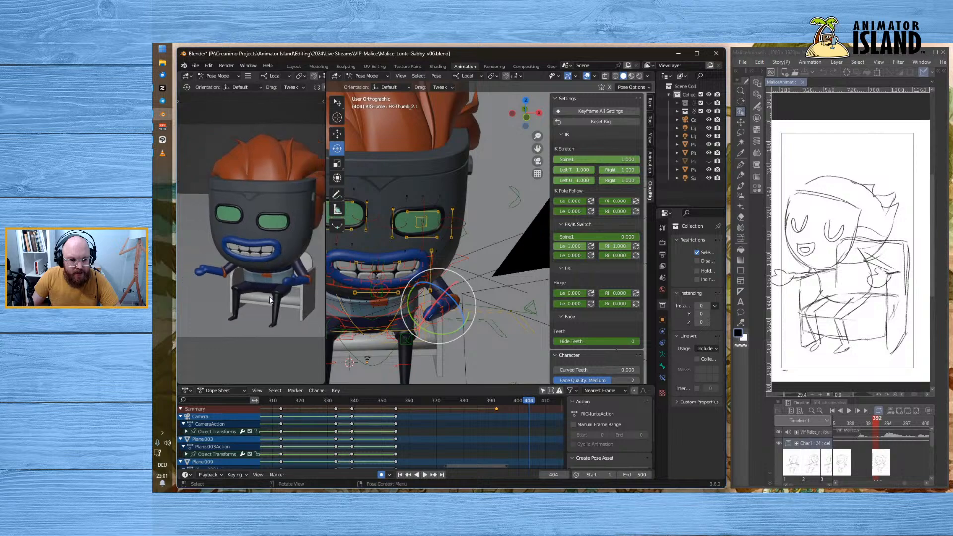
{"action": "left_click_drag", "start_coordinate": [326, 240], "coordinate": [368, 239]}
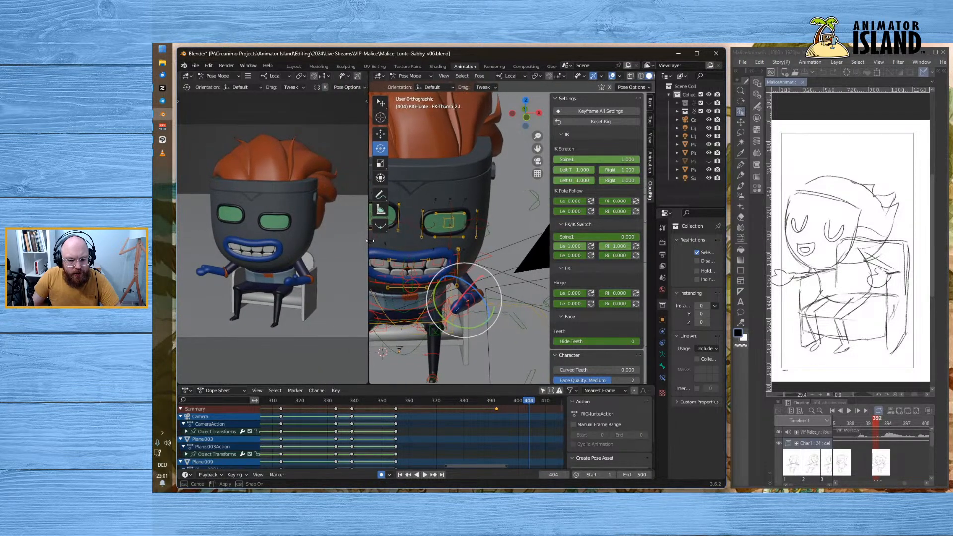
{"action": "scroll", "coordinate": [426, 268], "scroll_direction": "down", "scroll_amount": 3}
{"action": "middle_click_drag", "start_coordinate": [426, 268], "coordinate": [435, 256], "text": "shift"}
{"action": "middle_click_drag", "start_coordinate": [479, 201], "coordinate": [508, 202]}
{"action": "scroll", "coordinate": [510, 208], "scroll_direction": "up", "scroll_amount": 4}
{"action": "middle_click_drag", "start_coordinate": [505, 244], "coordinate": [573, 206]}
{"action": "scroll", "coordinate": [500, 212], "scroll_direction": "down", "scroll_amount": 2}
{"action": "middle_click_drag", "start_coordinate": [513, 213], "coordinate": [478, 202]}
- Rotate the FK-Head control on several local axes at frame 404 to turn and tilt the character's head
{"action": "left_click", "coordinate": [498, 154]}
{"action": "scroll", "coordinate": [500, 164], "scroll_direction": "down", "scroll_amount": 2}
{"action": "scroll", "coordinate": [511, 210], "scroll_direction": "up", "scroll_amount": 2}
{"action": "left_click", "coordinate": [513, 221]}
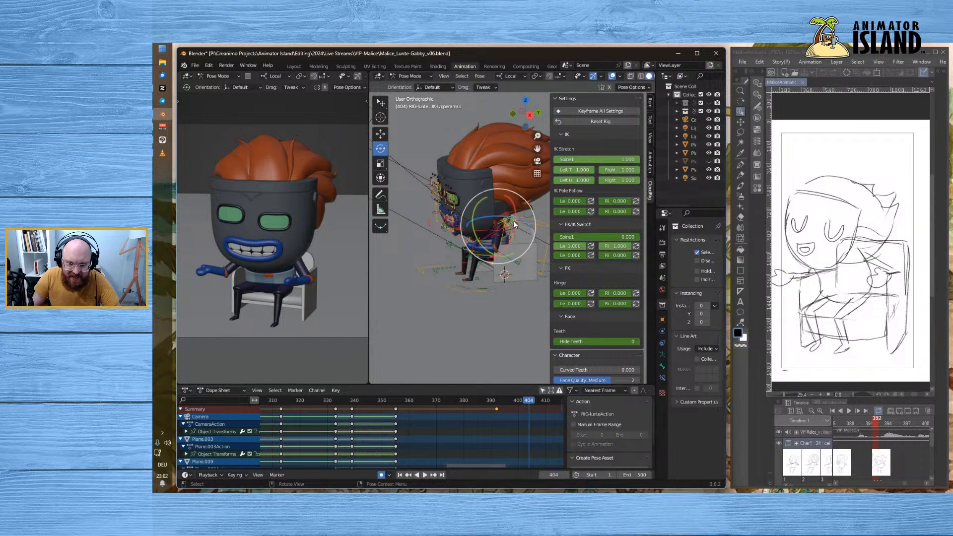
{"action": "left_click", "coordinate": [400, 170]}
{"action": "left_click", "coordinate": [487, 227]}
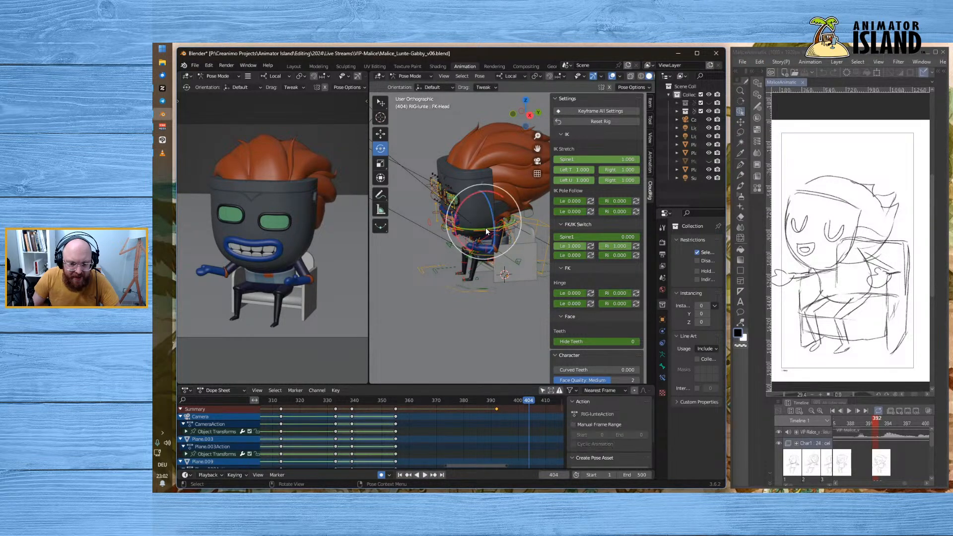
{"action": "left_click_drag", "start_coordinate": [489, 206], "coordinate": [496, 234]}
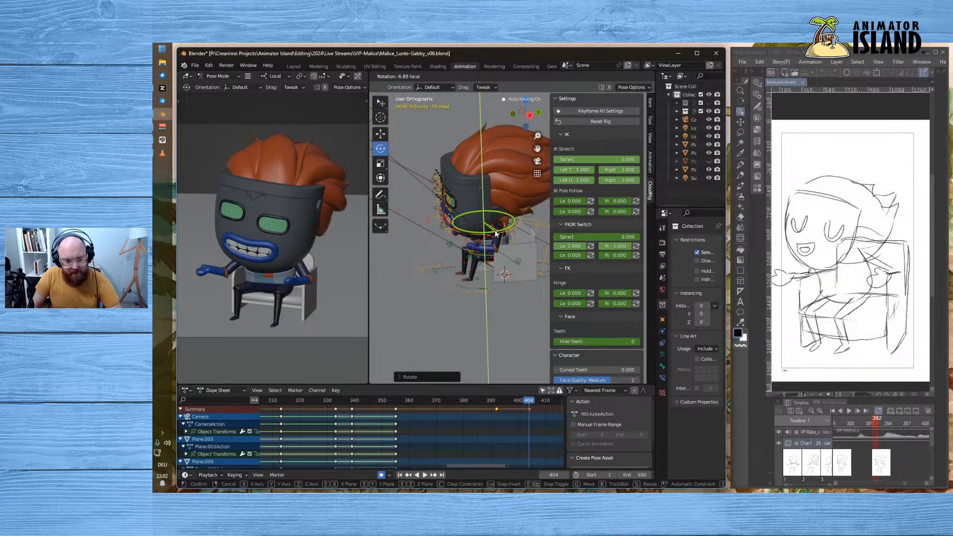
{"action": "left_click_drag", "start_coordinate": [496, 233], "coordinate": [496, 233]}
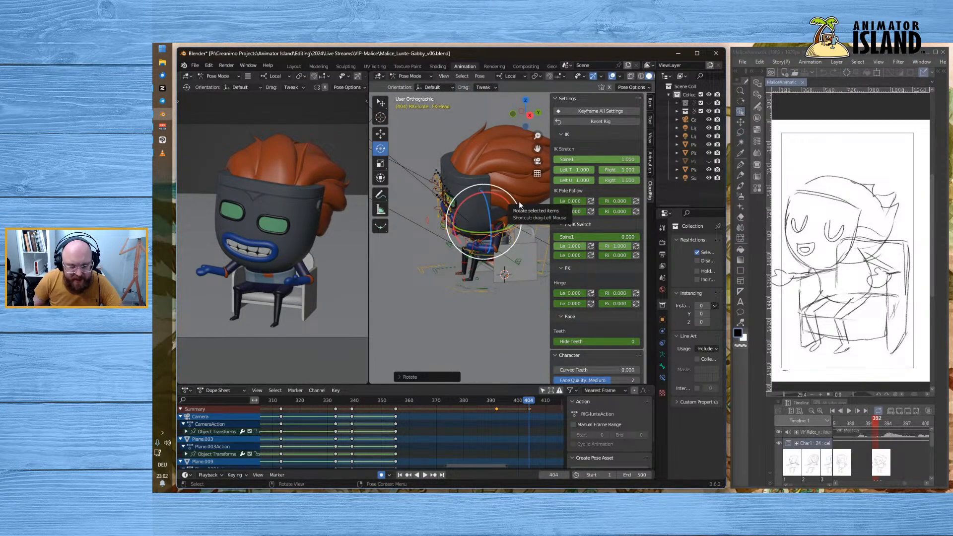
- Fine-tune the FK-Head control's rotation at frame 404 and save the file
{"action": "left_click_drag", "start_coordinate": [488, 205], "coordinate": [490, 201]}
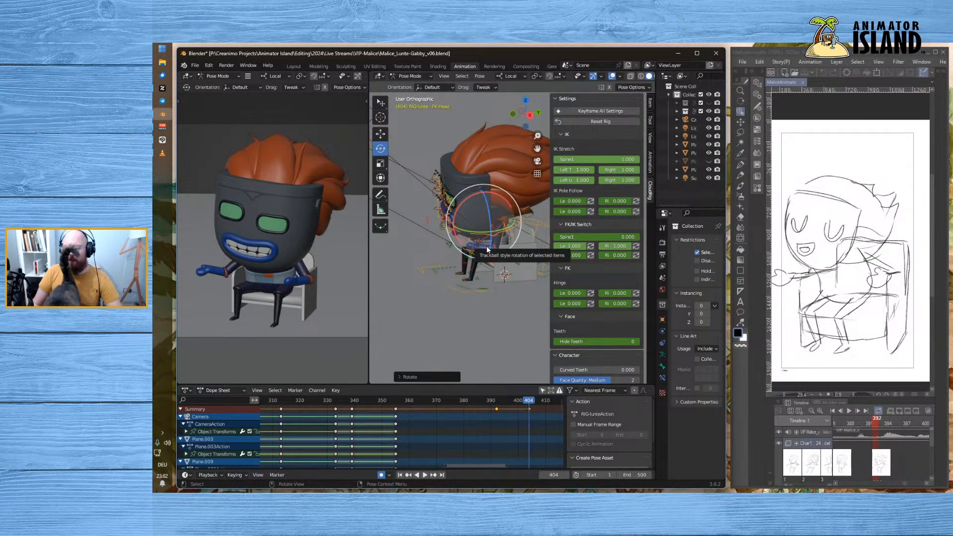
{"action": "middle_click_drag", "start_coordinate": [487, 250], "coordinate": [465, 308]}
{"action": "key", "text": "ctrl+s"}
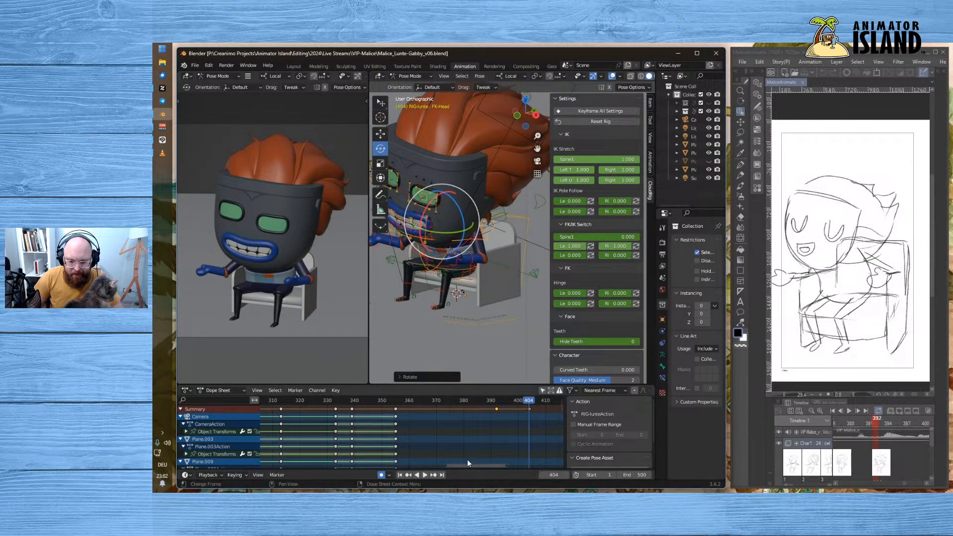
- Return to the earlier closed-eye pose at frame 128 and select the right-eye control Hook_Eye_00.R for a close look
{"action": "left_click_drag", "start_coordinate": [466, 464], "coordinate": [266, 446]}
{"action": "left_click_drag", "start_coordinate": [334, 400], "coordinate": [577, 404]}
{"action": "key", "text": "space"}
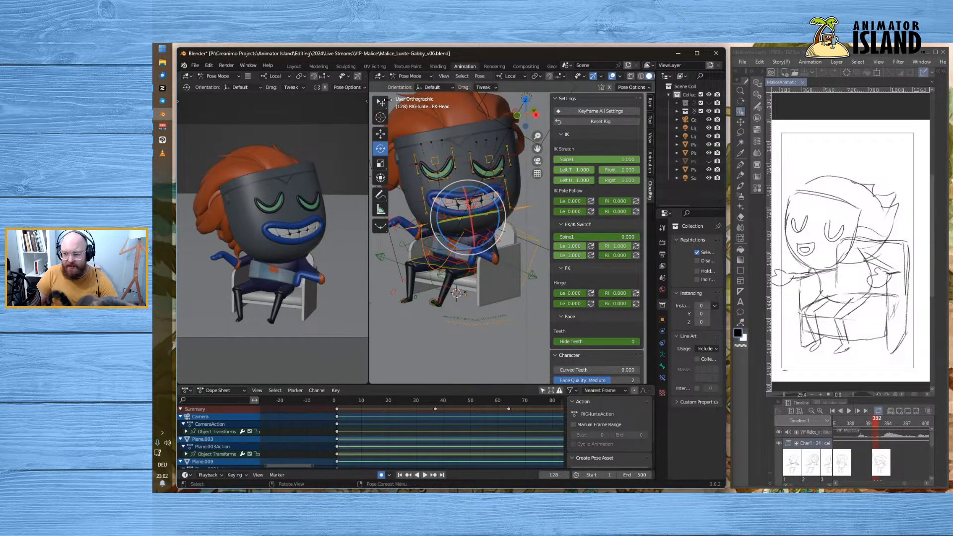
{"action": "scroll", "coordinate": [414, 142], "scroll_direction": "up", "scroll_amount": 1}
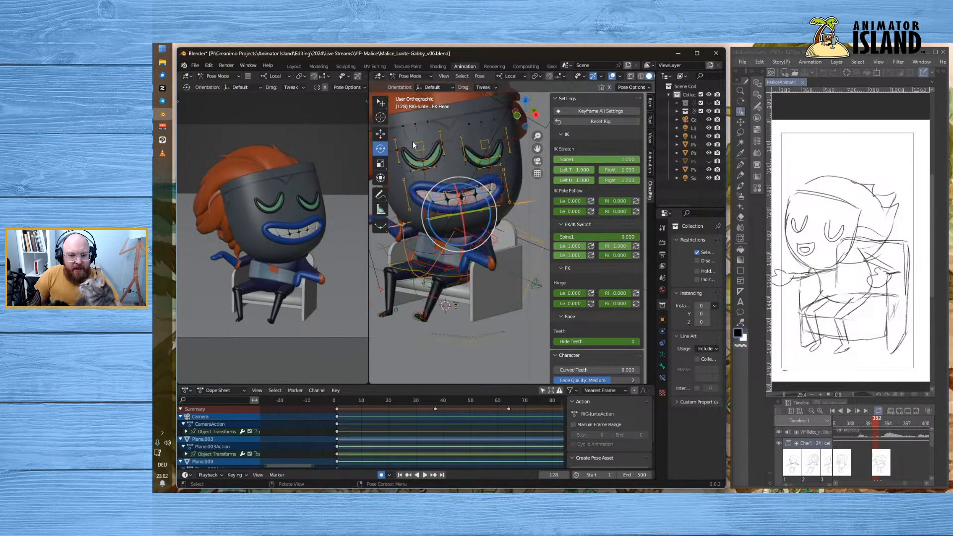
{"action": "middle_click_drag", "start_coordinate": [421, 140], "coordinate": [469, 159], "text": "shift"}
{"action": "left_click", "coordinate": [457, 166]}
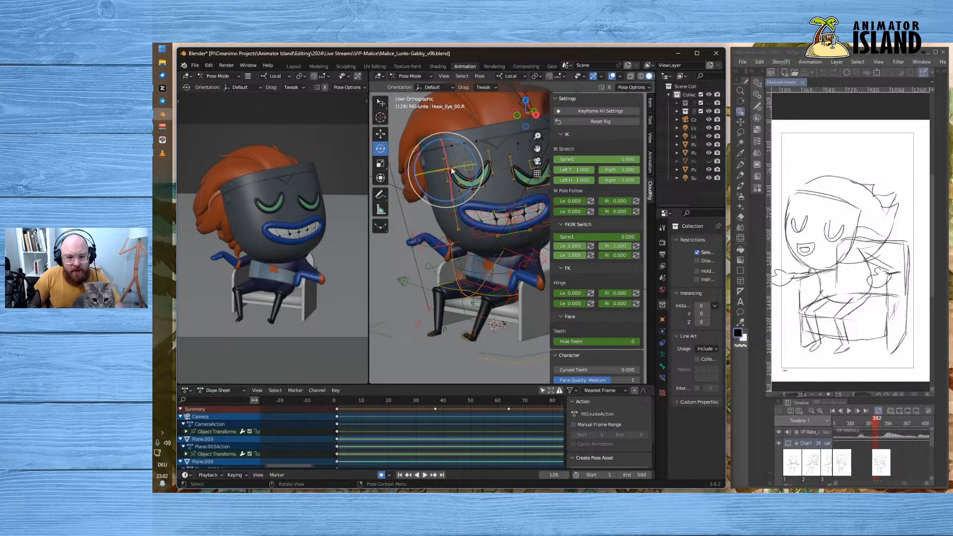
- Play and scrub through the closed-eye section and place the playhead on frame 117
{"action": "scroll", "coordinate": [460, 454], "scroll_direction": "down", "scroll_amount": 5}
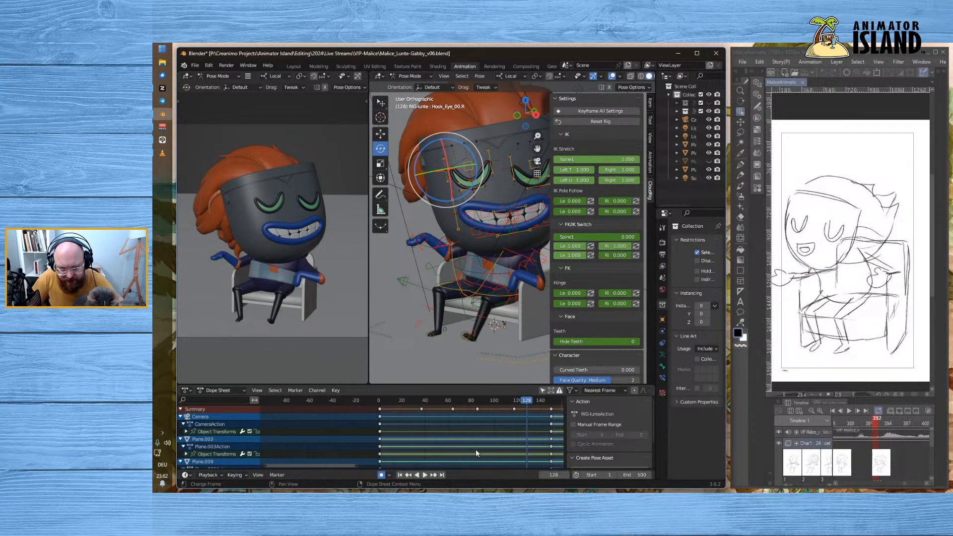
{"action": "left_click", "coordinate": [486, 400]}
{"action": "key", "text": "space"}
{"action": "left_click_drag", "start_coordinate": [486, 401], "coordinate": [482, 404]}
{"action": "key", "text": "space"}
{"action": "scroll", "coordinate": [482, 431], "scroll_direction": "up", "scroll_amount": 3}
{"action": "left_click_drag", "start_coordinate": [543, 400], "coordinate": [541, 400]}
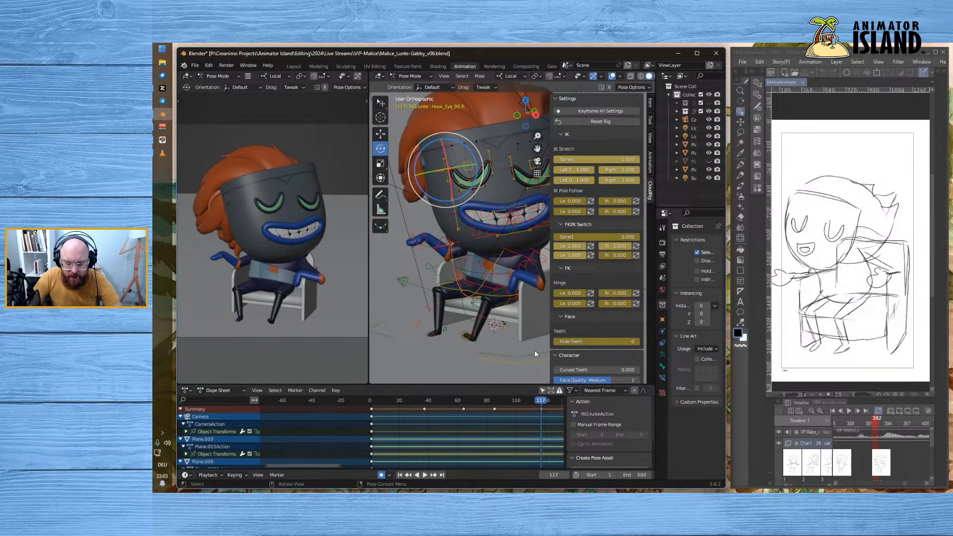
- Limit the Dope Sheet to selected controls and rotate Hook_Eye_00.R and Hook_Eye_02.R at frame 117 to reshape the right eye's corners
{"action": "left_click", "coordinate": [543, 390]}
{"action": "scroll", "coordinate": [459, 120], "scroll_direction": "up", "scroll_amount": 5}
{"action": "scroll", "coordinate": [459, 121], "scroll_direction": "down", "scroll_amount": 3}
{"action": "middle_click_drag", "start_coordinate": [492, 182], "coordinate": [503, 214], "text": "shift"}
{"action": "left_click_drag", "start_coordinate": [465, 152], "coordinate": [461, 189]}
{"action": "left_click", "coordinate": [507, 157]}
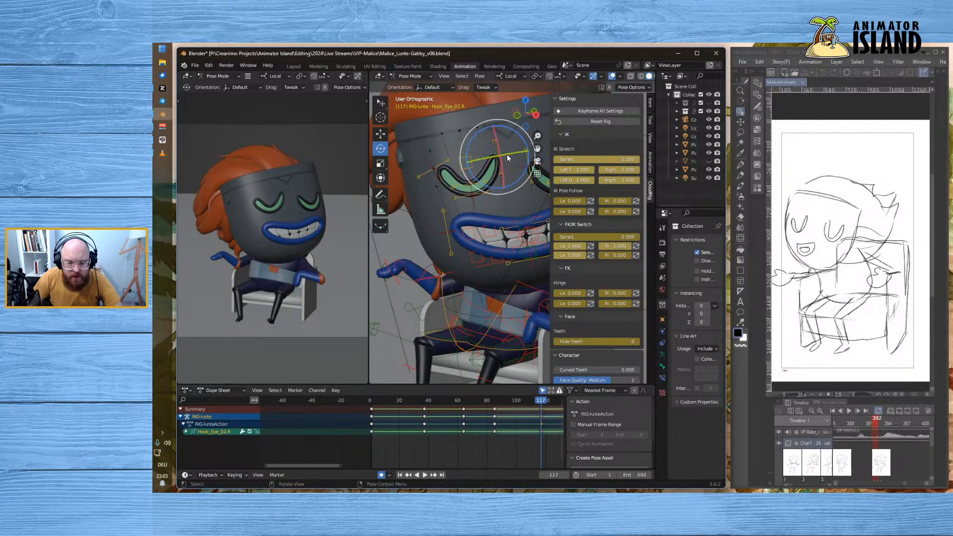
{"action": "left_click_drag", "start_coordinate": [475, 179], "coordinate": [500, 181]}
- Rotate Hook_Eye_02.L and Hook_Eye_00.L at frame 117 to reshape both corners of the left eye
{"action": "middle_click_drag", "start_coordinate": [520, 202], "coordinate": [437, 220], "text": "shift"}
{"action": "left_click", "coordinate": [461, 180]}
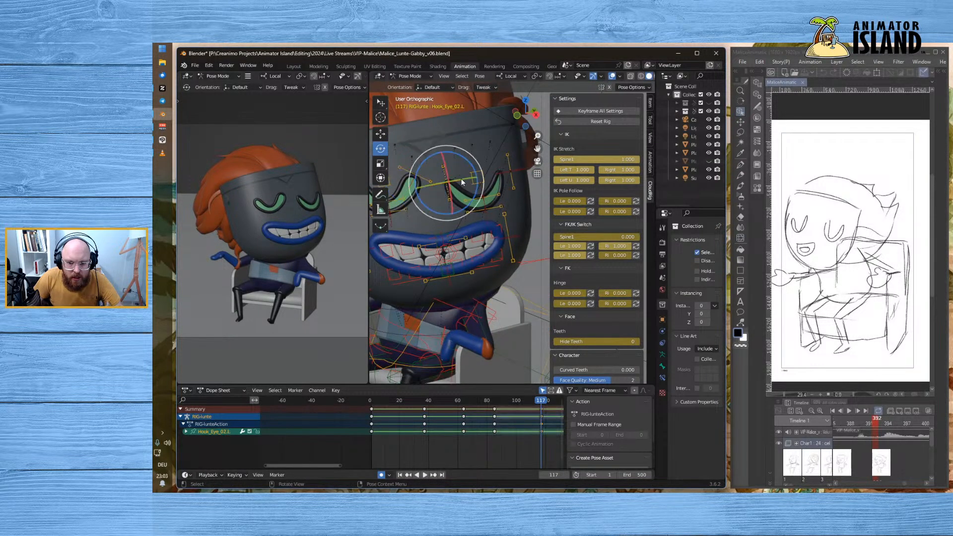
{"action": "left_click_drag", "start_coordinate": [470, 165], "coordinate": [473, 183]}
{"action": "left_click", "coordinate": [498, 180]}
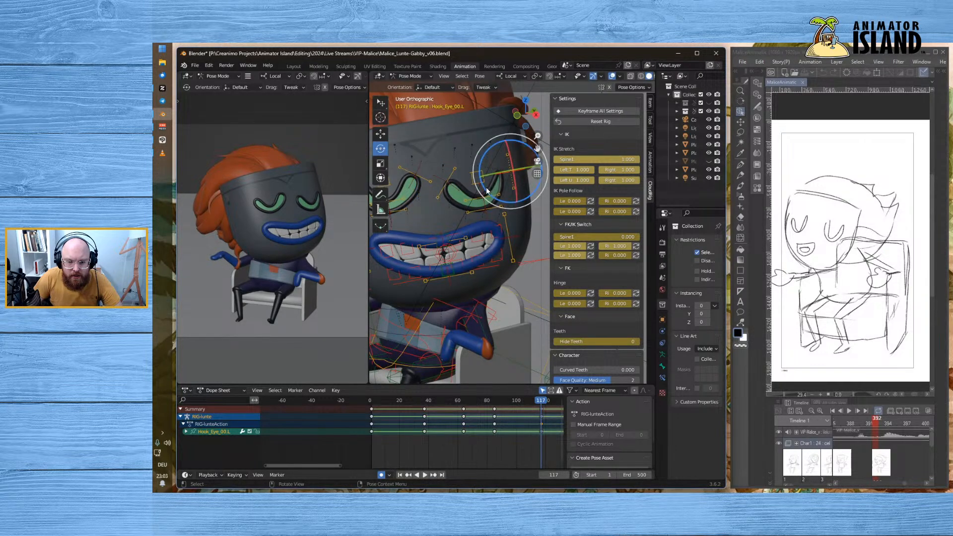
{"action": "left_click_drag", "start_coordinate": [510, 196], "coordinate": [441, 197]}
- Move the handle Hook_R_Eye_02.L at frame 117 to adjust the left eye's inner corner
{"action": "left_click", "coordinate": [455, 169]}
{"action": "left_click", "coordinate": [439, 198]}
{"action": "key", "text": "g"}
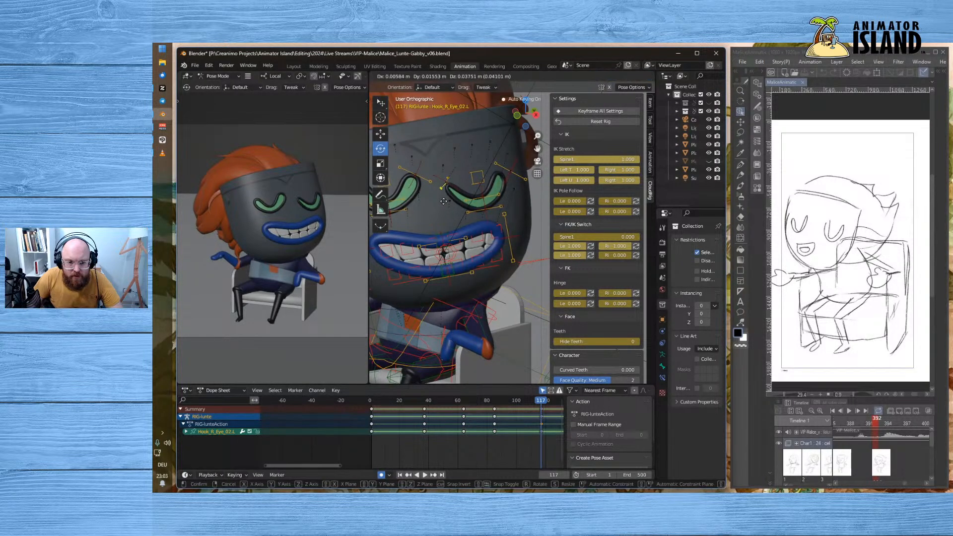
{"action": "left_click", "coordinate": [442, 197]}
- Move the two handles at the left eye's outer corner, including Hook_L_Eye_00.L, to narrow the closed eye at frame 117
{"action": "left_click", "coordinate": [498, 208]}
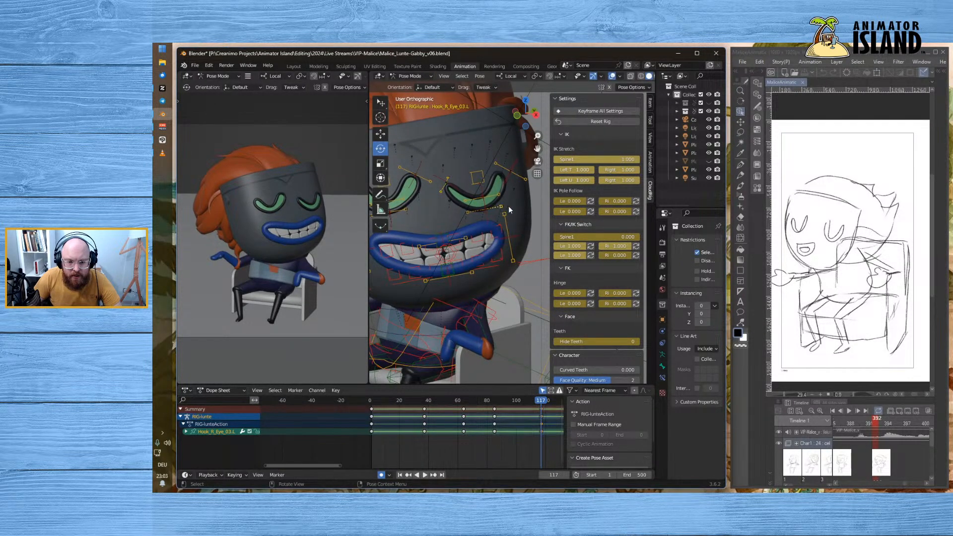
{"action": "left_click", "coordinate": [482, 195]}
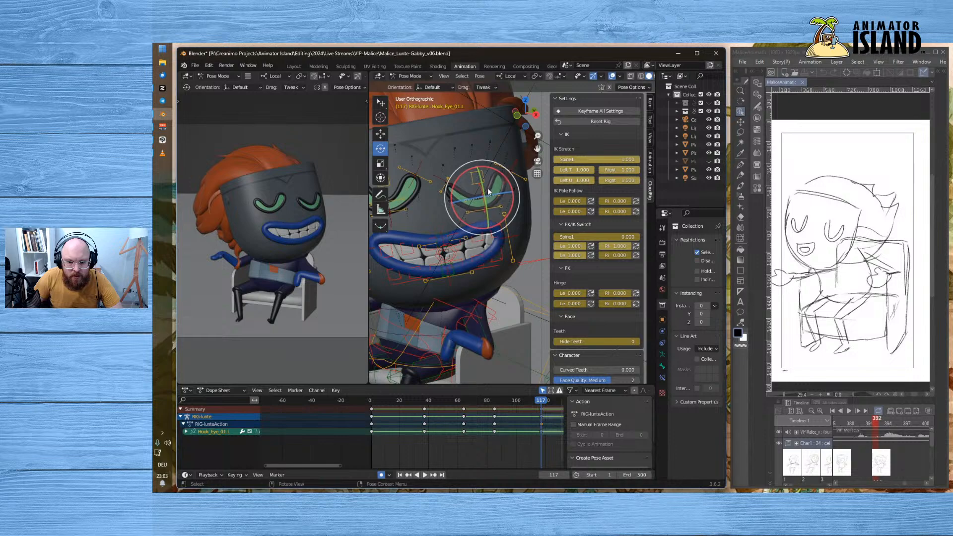
{"action": "left_click", "coordinate": [520, 154]}
{"action": "left_click", "coordinate": [523, 179]}
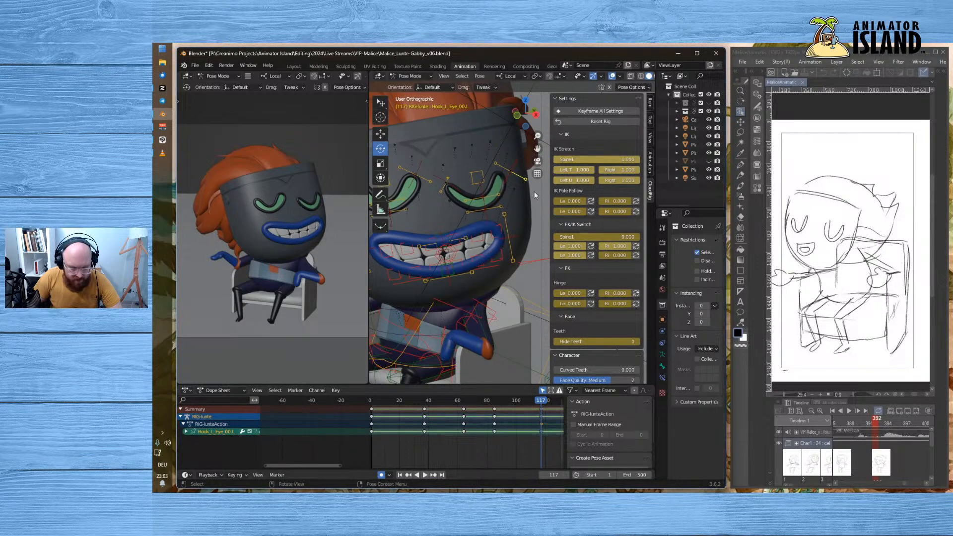
{"action": "key", "text": "g"}
{"action": "left_click", "coordinate": [521, 185]}
{"action": "left_click", "coordinate": [494, 164]}
{"action": "key", "text": "g"}
{"action": "left_click", "coordinate": [501, 171]}
- Shift the left eye's lower control Hook_Eye_03.L at frame 117 with the Move tool
{"action": "left_click", "coordinate": [484, 207]}
{"action": "left_click", "coordinate": [521, 184]}
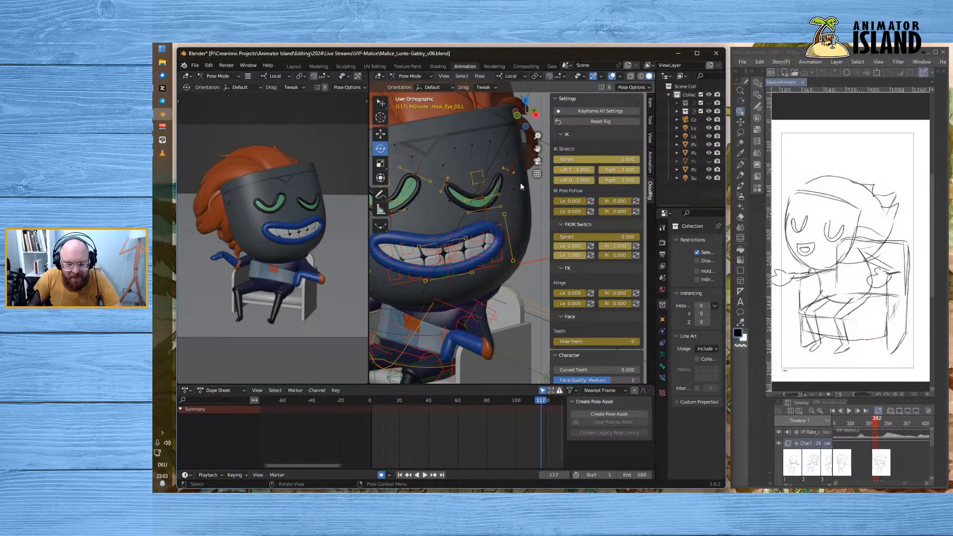
{"action": "left_click", "coordinate": [487, 216]}
{"action": "left_click", "coordinate": [380, 134]}
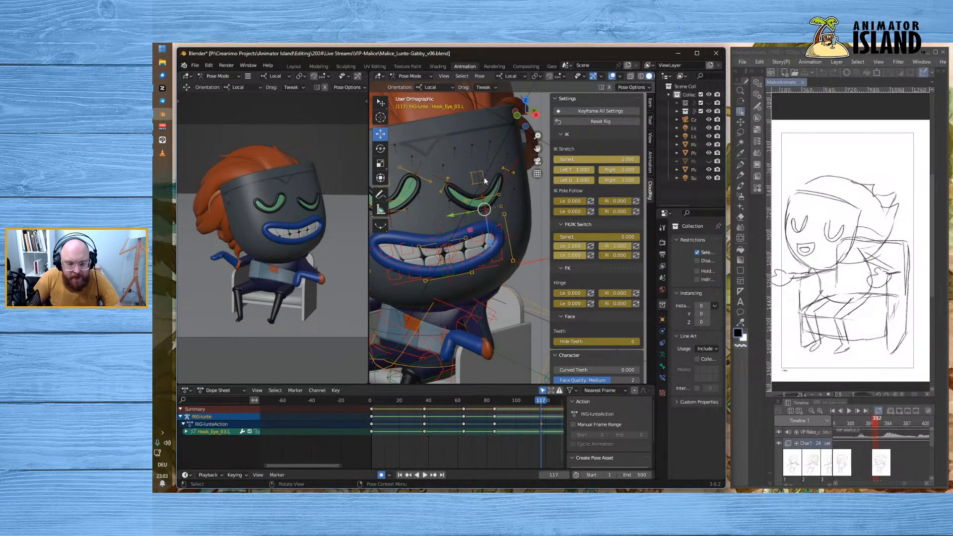
{"action": "left_click_drag", "start_coordinate": [487, 229], "coordinate": [490, 236]}
- Rotate Hook_Eye_00.R and move its handle Hook_R_Eye_00.R at frame 117 to refine the right eye's outer corner
{"action": "middle_click_drag", "start_coordinate": [425, 216], "coordinate": [503, 209], "text": "shift"}
{"action": "scroll", "coordinate": [469, 193], "scroll_direction": "up", "scroll_amount": 1}
{"action": "left_click", "coordinate": [431, 161]}
{"action": "left_click", "coordinate": [404, 169]}
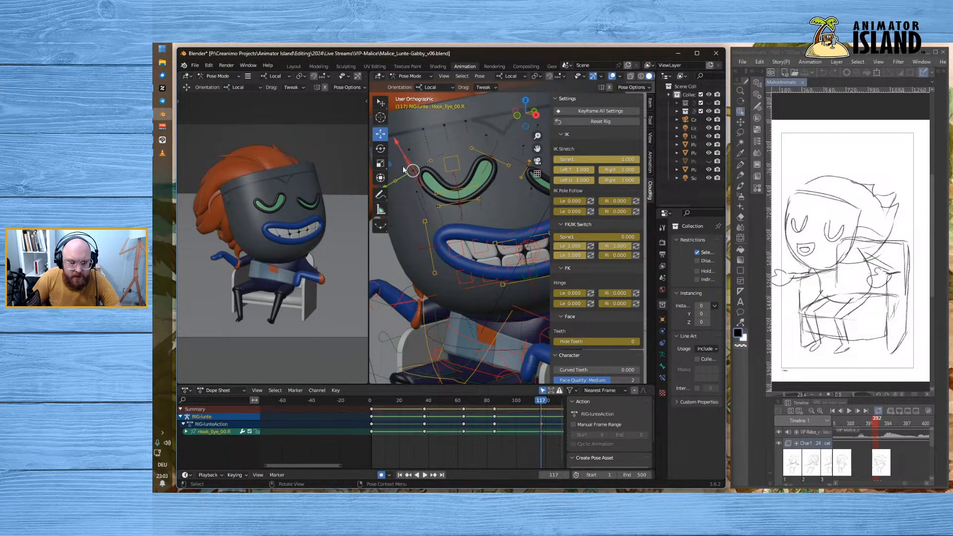
{"action": "left_click", "coordinate": [380, 148]}
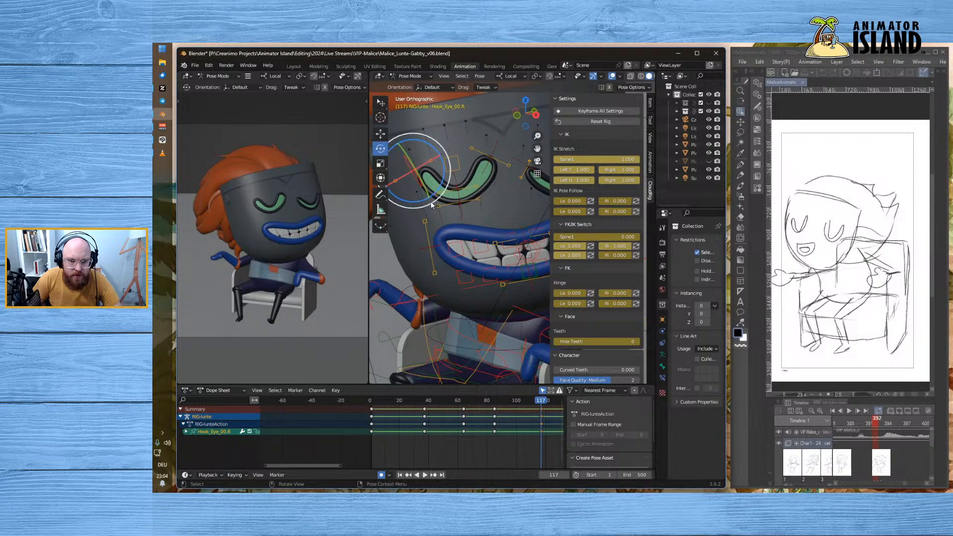
{"action": "left_click_drag", "start_coordinate": [440, 159], "coordinate": [434, 149]}
{"action": "left_click", "coordinate": [462, 133]}
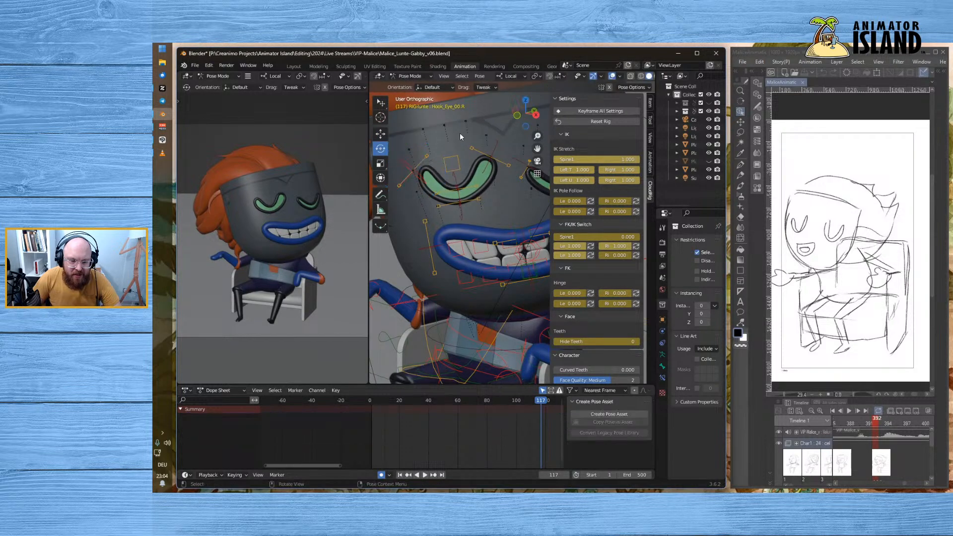
{"action": "left_click", "coordinate": [426, 156]}
{"action": "key", "text": "g"}
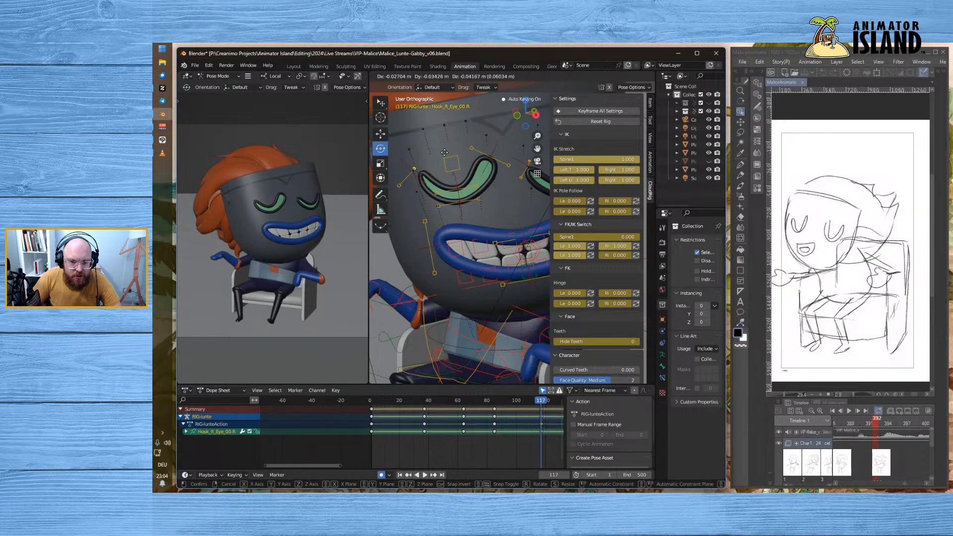
{"action": "left_click", "coordinate": [443, 152]}
- Move the right eye's middle control Hook_Eye_01.R slightly at frame 117 to adjust the closed lid
{"action": "left_click", "coordinate": [401, 191]}
{"action": "left_click", "coordinate": [459, 206]}
{"action": "left_click", "coordinate": [457, 190]}
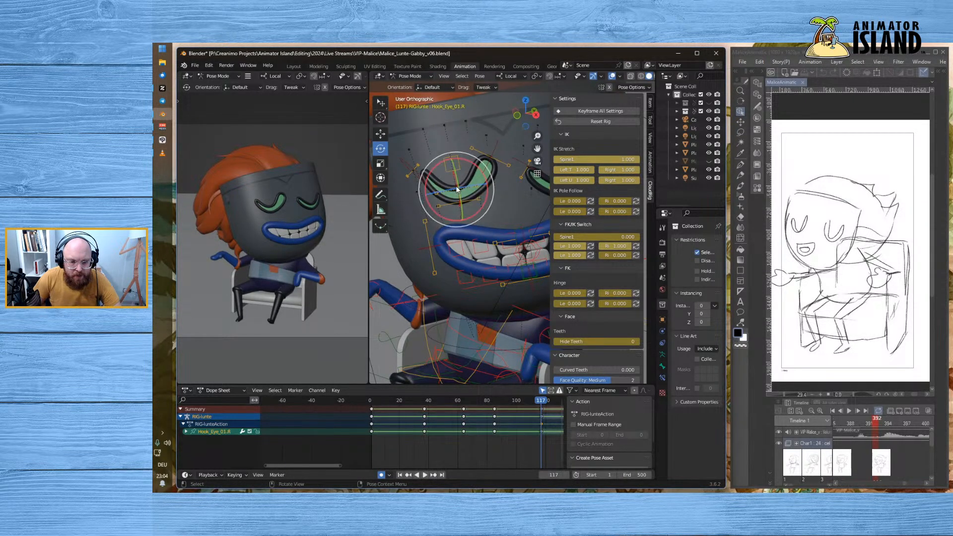
{"action": "left_click", "coordinate": [476, 130]}
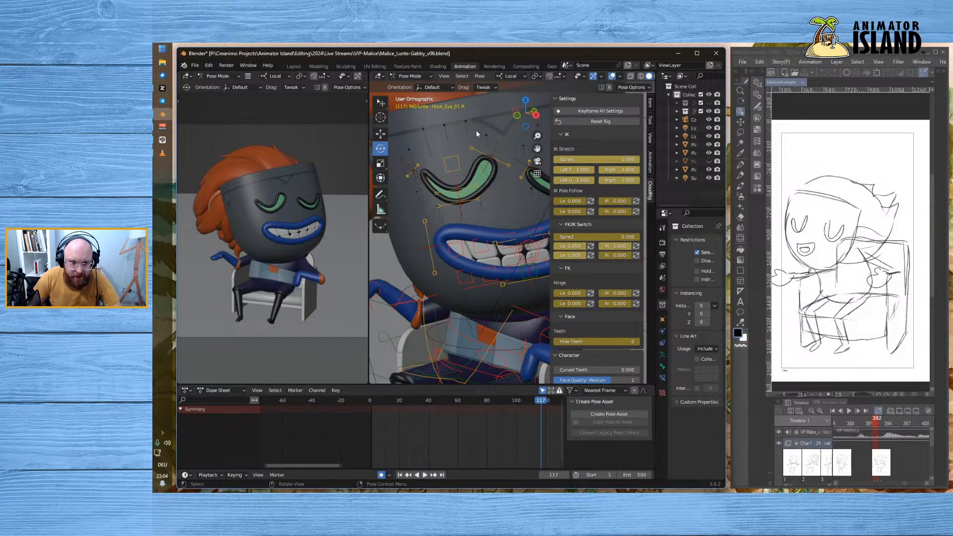
{"action": "left_click", "coordinate": [454, 171]}
{"action": "key", "text": "g"}
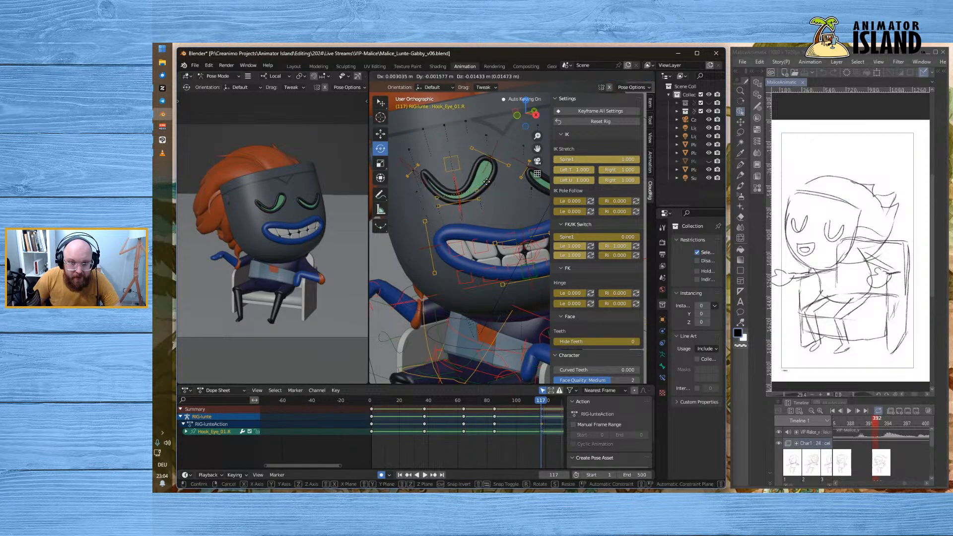
{"action": "left_click", "coordinate": [480, 150]}
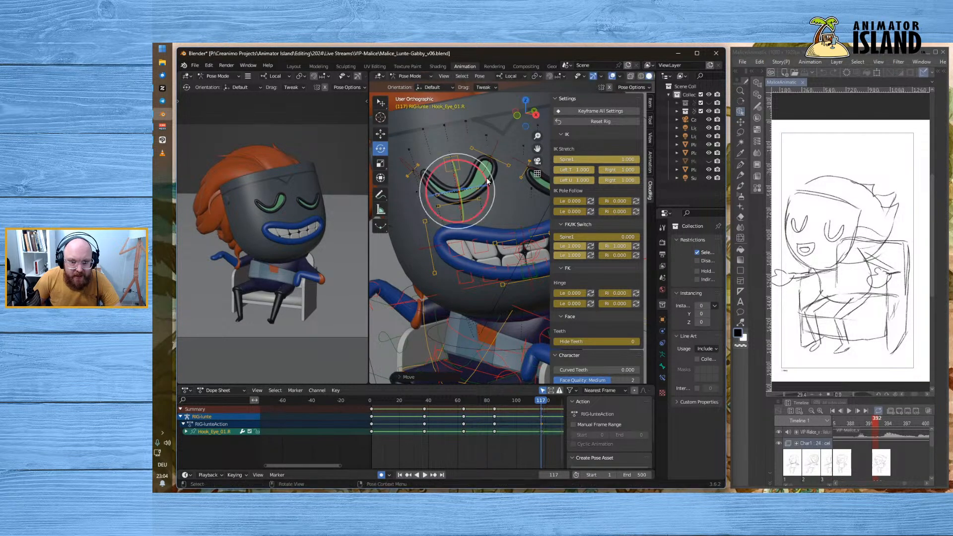
- Rotate and move Hook_Eye_02.R at frame 117 to reshape the right eye's inner corner
{"action": "left_click", "coordinate": [498, 155]}
{"action": "left_click", "coordinate": [498, 145]}
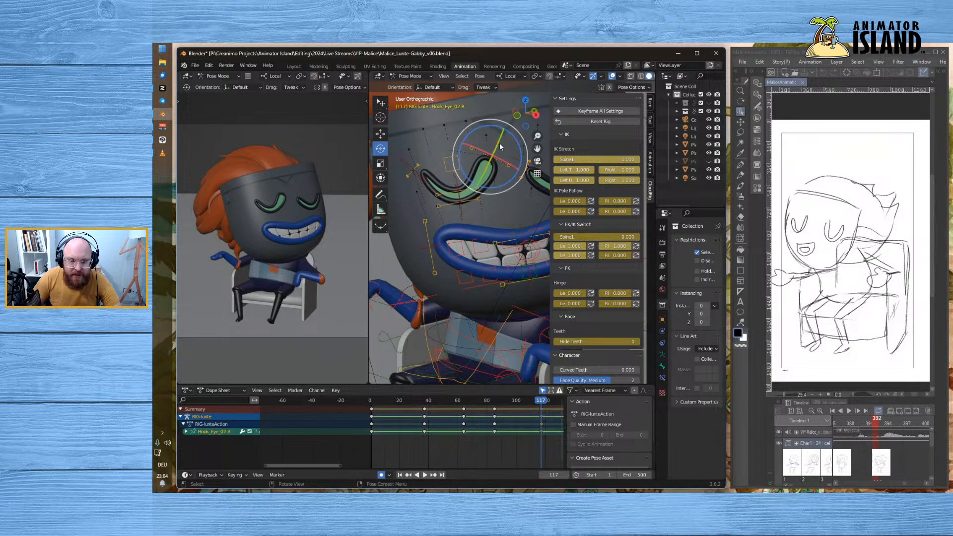
{"action": "mouse_move", "coordinate": [505, 139]}
{"action": "left_mouse_down"}
{"action": "mouse_move", "coordinate": [505, 127]}
{"action": "mouse_move", "coordinate": [492, 126]}
{"action": "left_mouse_up"}
{"action": "left_click", "coordinate": [384, 133]}
{"action": "key", "text": "g"}
{"action": "left_click", "coordinate": [499, 182]}
- Move the handles Hook_L_Eye_02.R and Hook_R_Eye_02.R at frame 117 to thin the right eye into a narrow closed curve
{"action": "left_click", "coordinate": [465, 151]}
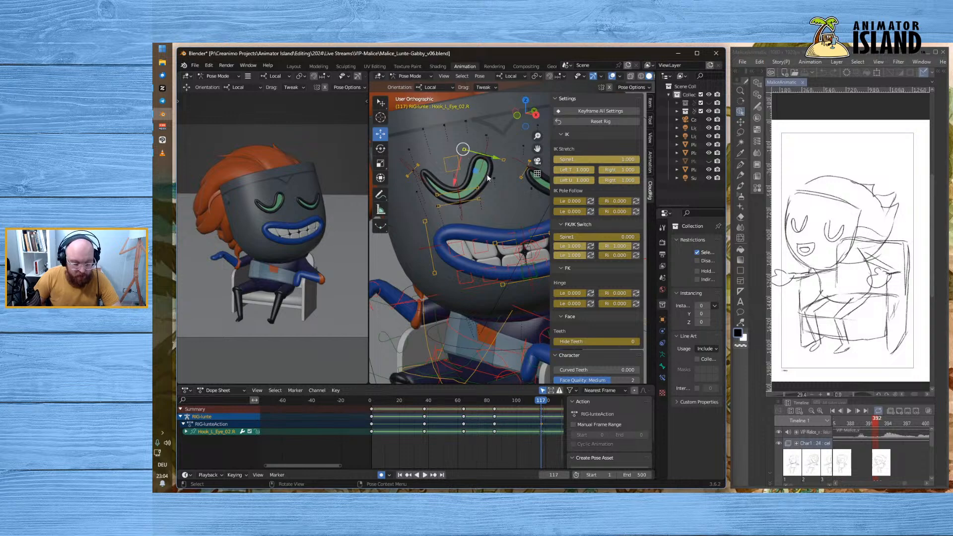
{"action": "key", "text": "g"}
{"action": "left_click", "coordinate": [511, 171]}
{"action": "left_click", "coordinate": [497, 159]}
{"action": "key", "text": "g"}
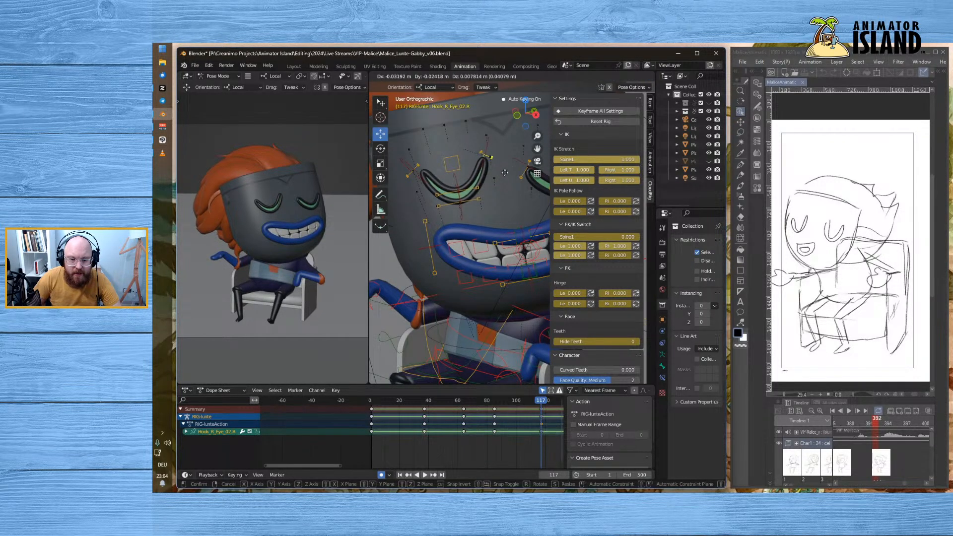
{"action": "left_click", "coordinate": [505, 177]}
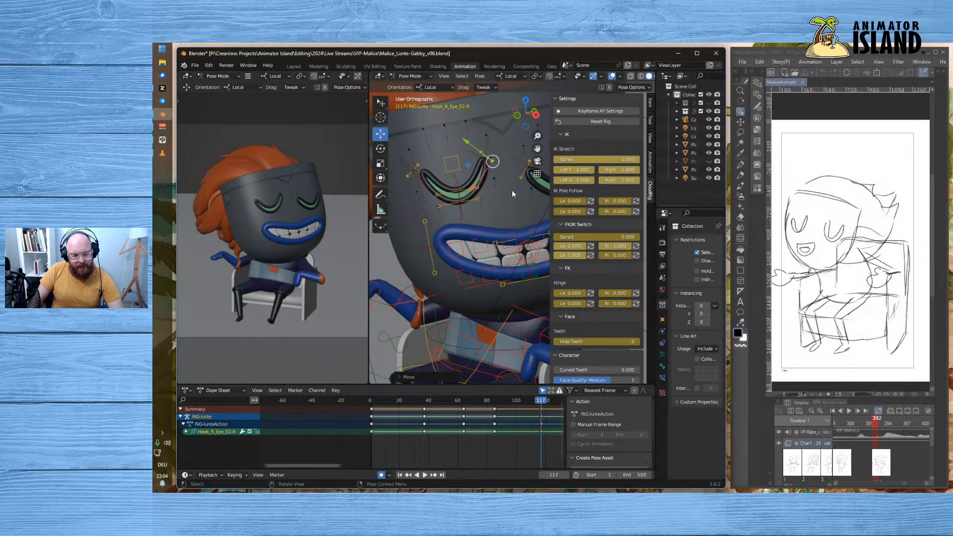
- Select all the controls around both eyes with the circle selection at frame 117
{"action": "scroll", "coordinate": [511, 190], "scroll_direction": "down", "scroll_amount": 2}
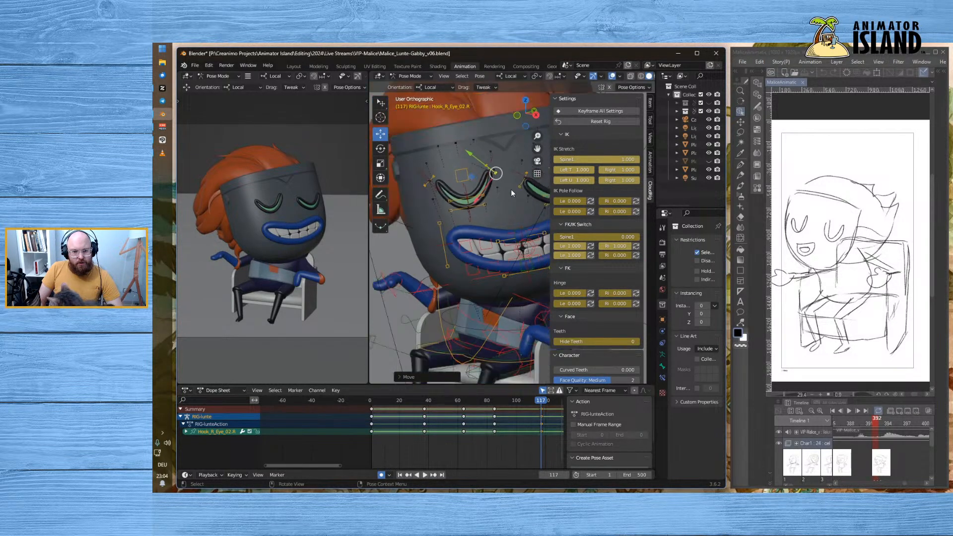
{"action": "middle_click_drag", "start_coordinate": [509, 191], "coordinate": [454, 203], "text": "shift"}
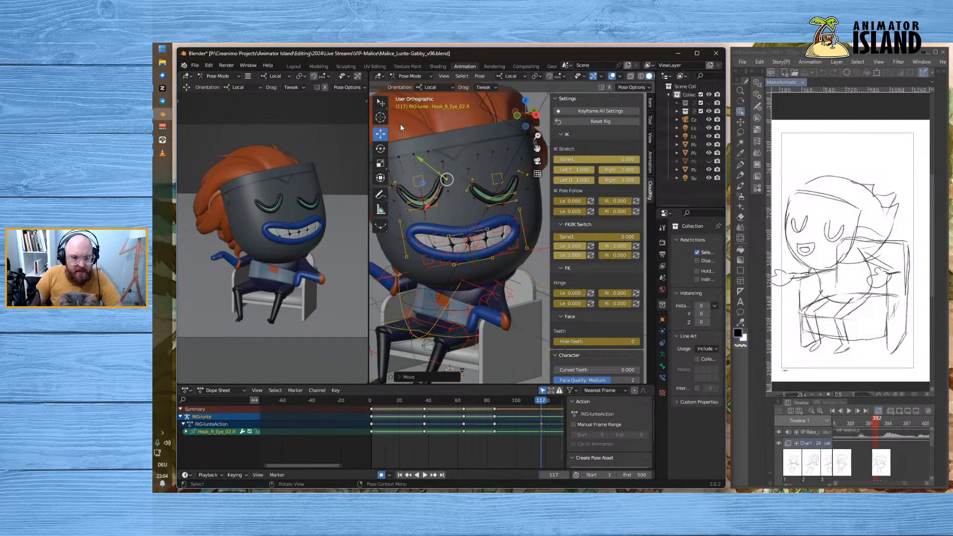
{"action": "left_click_drag", "start_coordinate": [380, 102], "coordinate": [405, 136]}
{"action": "mouse_move", "coordinate": [400, 185]}
{"action": "left_mouse_down"}
{"action": "mouse_move", "coordinate": [423, 201]}
{"action": "mouse_move", "coordinate": [444, 178]}
{"action": "mouse_move", "coordinate": [446, 190]}
{"action": "mouse_move", "coordinate": [499, 197]}
{"action": "mouse_move", "coordinate": [521, 174]}
{"action": "mouse_move", "coordinate": [475, 179]}
{"action": "mouse_move", "coordinate": [465, 195]}
{"action": "mouse_move", "coordinate": [502, 197]}
{"action": "left_mouse_up"}
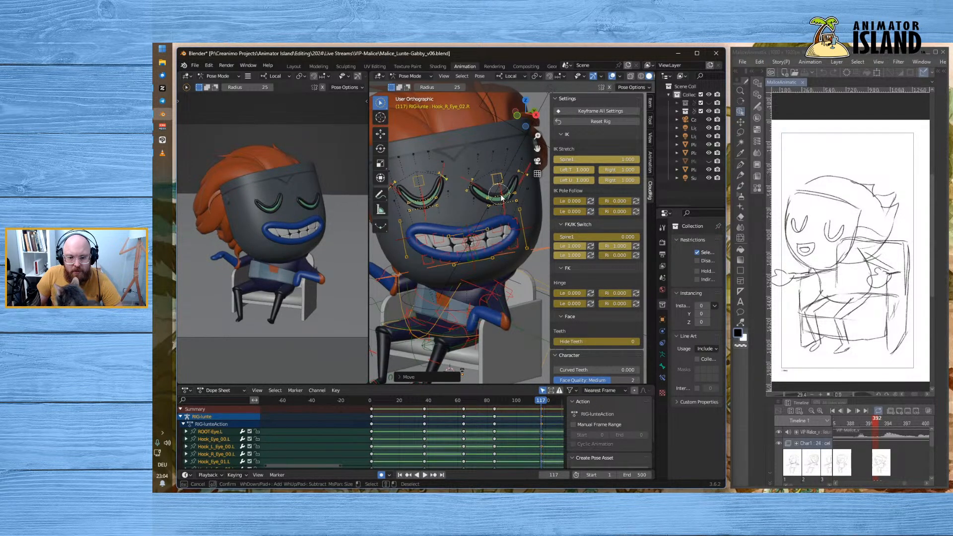
{"action": "right_click", "coordinate": [418, 186]}
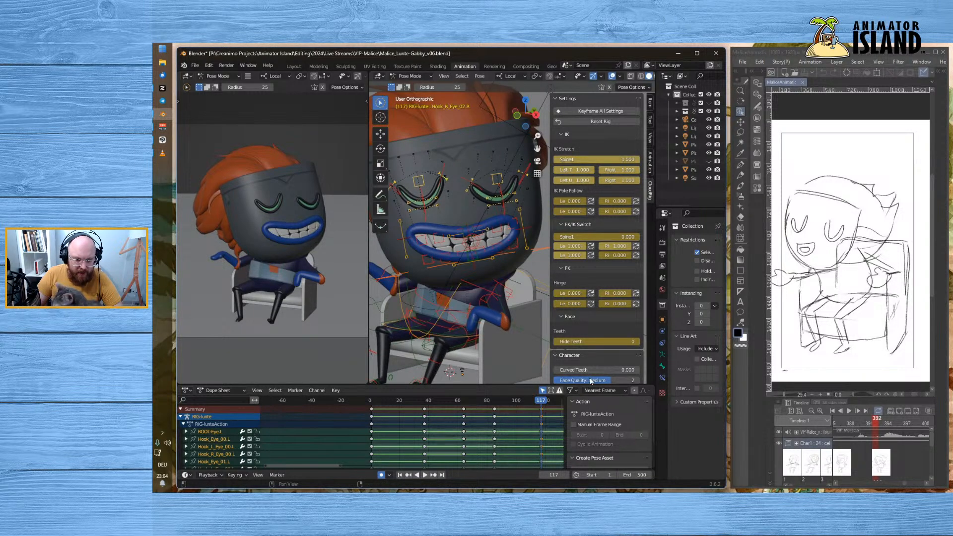
- Select the eye controls' keyframes at frame 117 and return the playhead to frame 404
{"action": "left_click", "coordinate": [543, 411]}
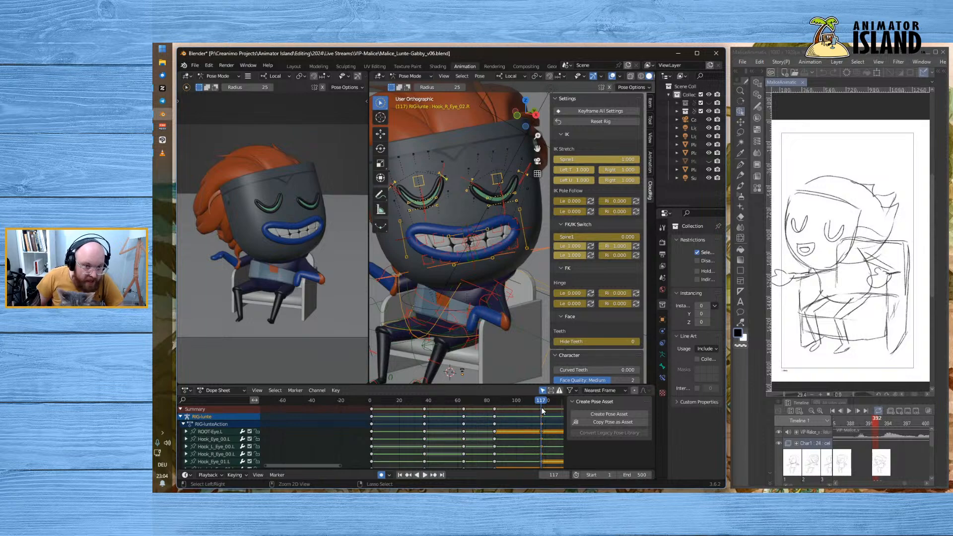
{"action": "scroll", "coordinate": [416, 463], "scroll_direction": "down", "scroll_amount": 4}
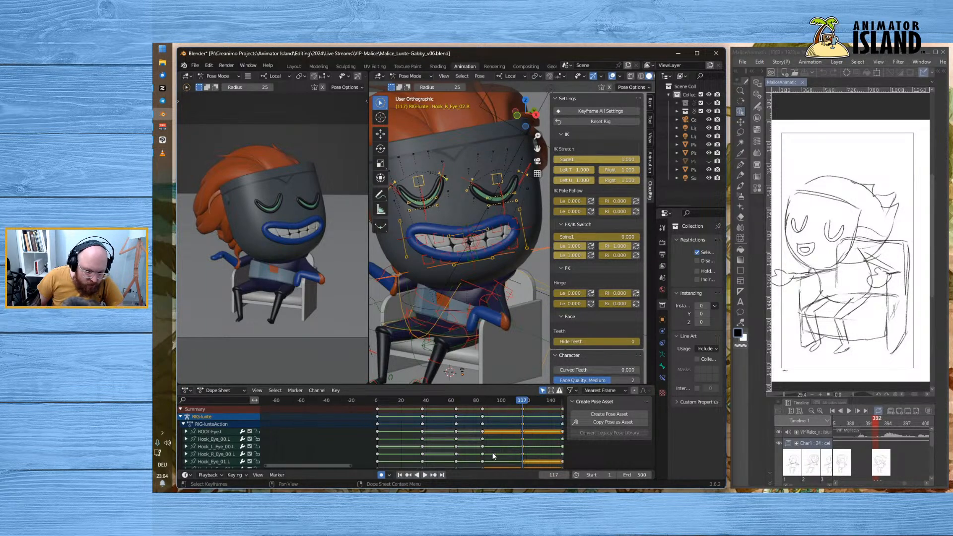
{"action": "left_click_drag", "start_coordinate": [394, 469], "coordinate": [552, 468]}
{"action": "left_click", "coordinate": [426, 403]}
{"action": "left_click_drag", "start_coordinate": [426, 404], "coordinate": [425, 405]}
{"action": "scroll", "coordinate": [437, 417], "scroll_direction": "up", "scroll_amount": 10}
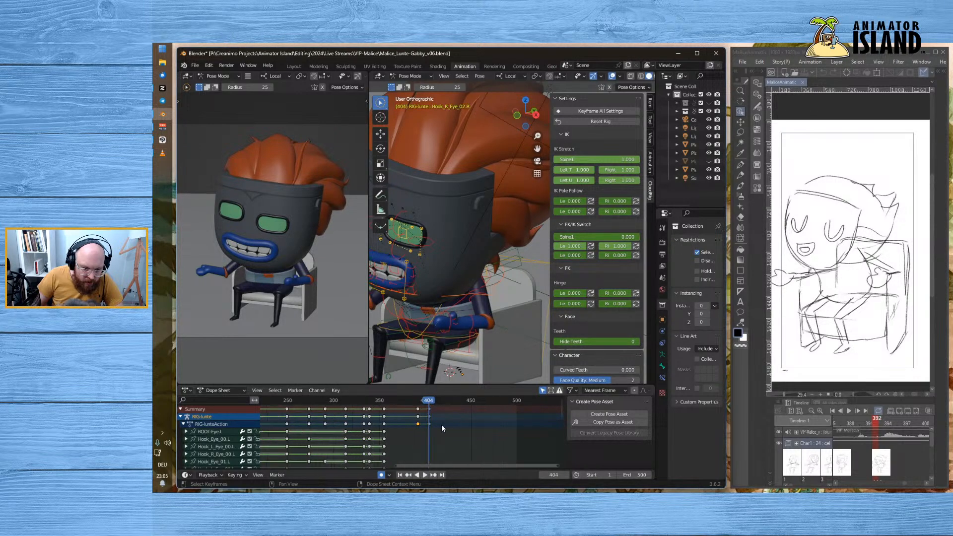
- Try pasting the copied eye keyframes at frame 404
{"action": "left_click_drag", "start_coordinate": [496, 402], "coordinate": [442, 403]}
{"action": "key", "text": "space"}
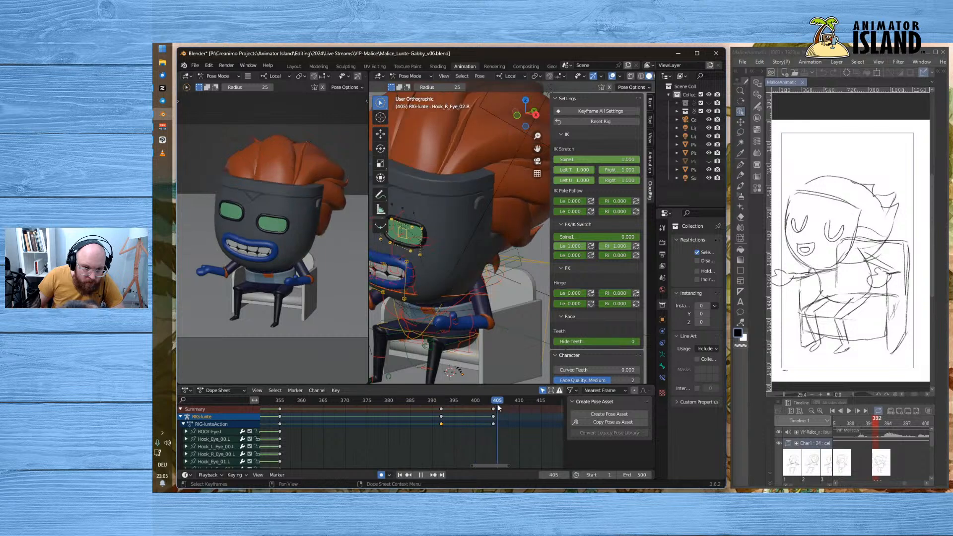
{"action": "mouse_move", "coordinate": [499, 407]}
{"action": "left_mouse_down"}
{"action": "mouse_move", "coordinate": [442, 405]}
{"action": "mouse_move", "coordinate": [494, 404]}
{"action": "left_mouse_up"}
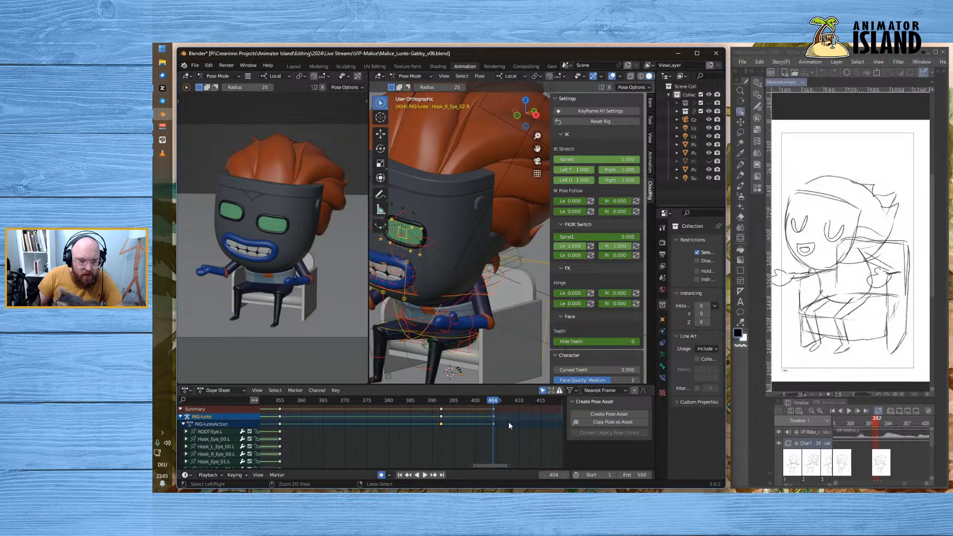
{"action": "key", "text": "ctrl+v"}
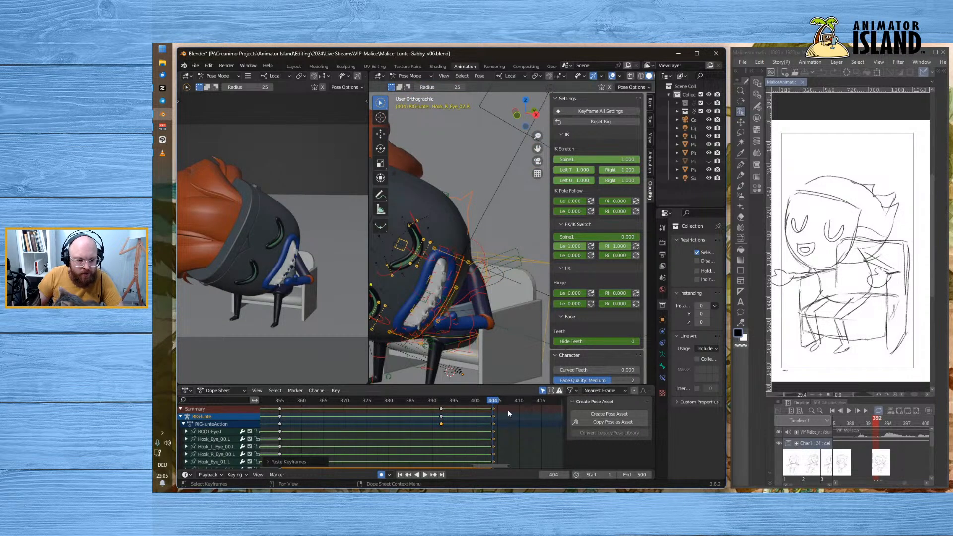
{"action": "middle_click_drag", "start_coordinate": [496, 260], "coordinate": [463, 252]}
{"action": "key", "text": "ctrl+z"}
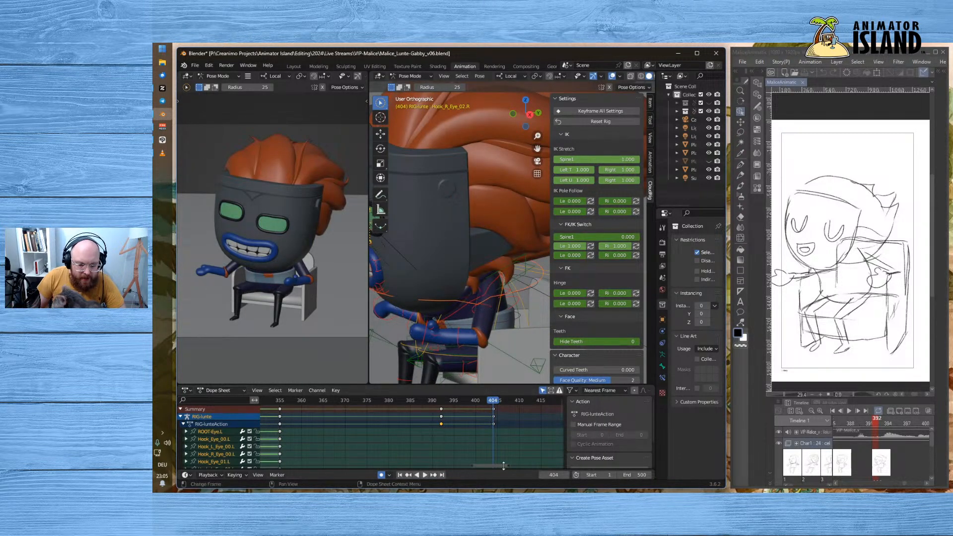
- Show the keyframes of all objects, go to frame 197, and view the closed-eye face from the front
{"action": "mouse_move", "coordinate": [496, 401]}
{"action": "left_mouse_down"}
{"action": "mouse_move", "coordinate": [457, 406]}
{"action": "mouse_move", "coordinate": [491, 413]}
{"action": "mouse_move", "coordinate": [440, 420]}
{"action": "mouse_move", "coordinate": [441, 402]}
{"action": "mouse_move", "coordinate": [488, 402]}
{"action": "mouse_move", "coordinate": [495, 412]}
{"action": "left_mouse_up"}
{"action": "left_click", "coordinate": [543, 390]}
{"action": "scroll", "coordinate": [450, 420], "scroll_direction": "up", "scroll_amount": 5}
{"action": "scroll", "coordinate": [507, 438], "scroll_direction": "down", "scroll_amount": 6}
{"action": "scroll", "coordinate": [510, 440], "scroll_direction": "down", "scroll_amount": 3}
{"action": "left_click_drag", "start_coordinate": [490, 466], "coordinate": [368, 452]}
{"action": "left_click_drag", "start_coordinate": [400, 407], "coordinate": [445, 371]}
{"action": "middle_click_drag", "start_coordinate": [456, 314], "coordinate": [520, 311]}
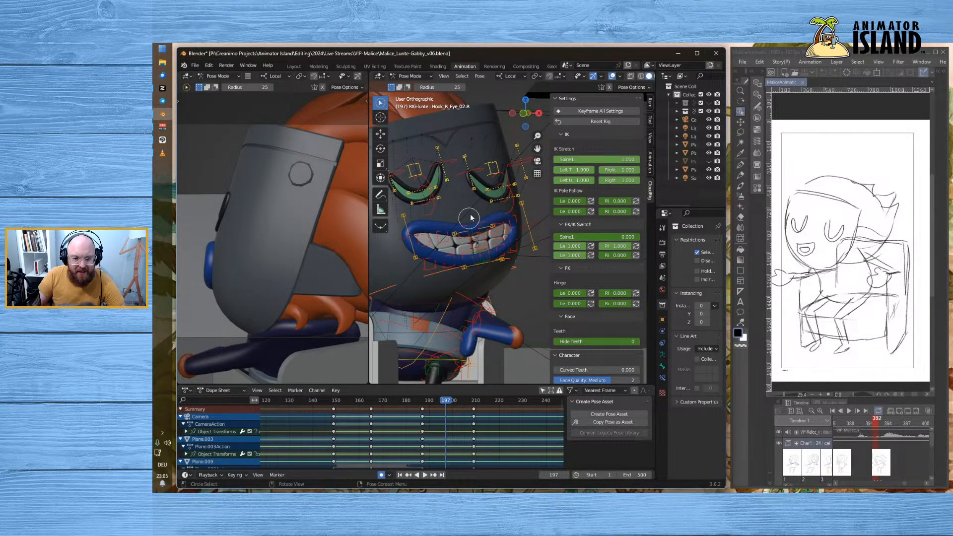
- Select all the controls around both eyes with the circle selection at frame 197
{"action": "left_click", "coordinate": [476, 137]}
{"action": "left_click_drag", "start_coordinate": [402, 160], "coordinate": [402, 165]}
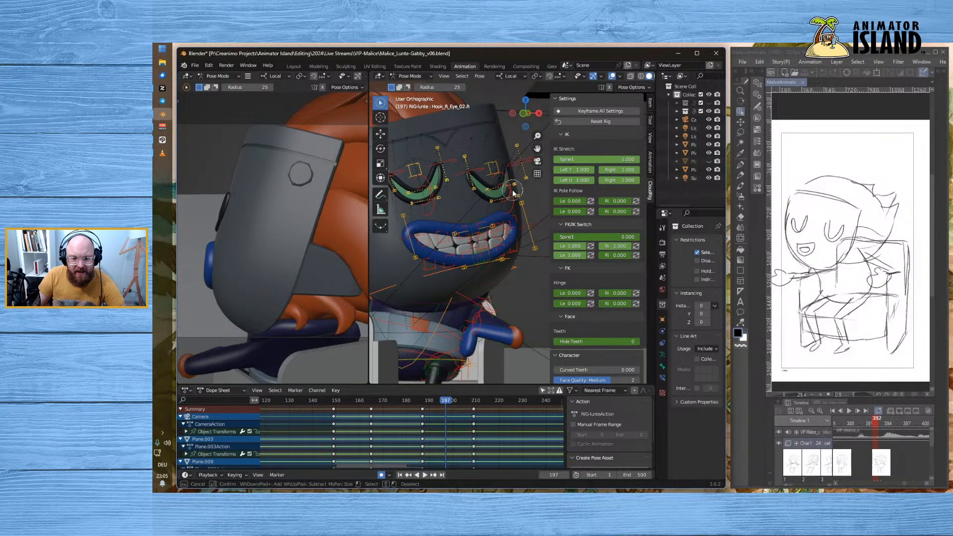
{"action": "mouse_move", "coordinate": [477, 182]}
{"action": "left_mouse_down"}
{"action": "mouse_move", "coordinate": [463, 152]}
{"action": "mouse_move", "coordinate": [440, 185]}
{"action": "mouse_move", "coordinate": [404, 170]}
{"action": "left_mouse_up"}
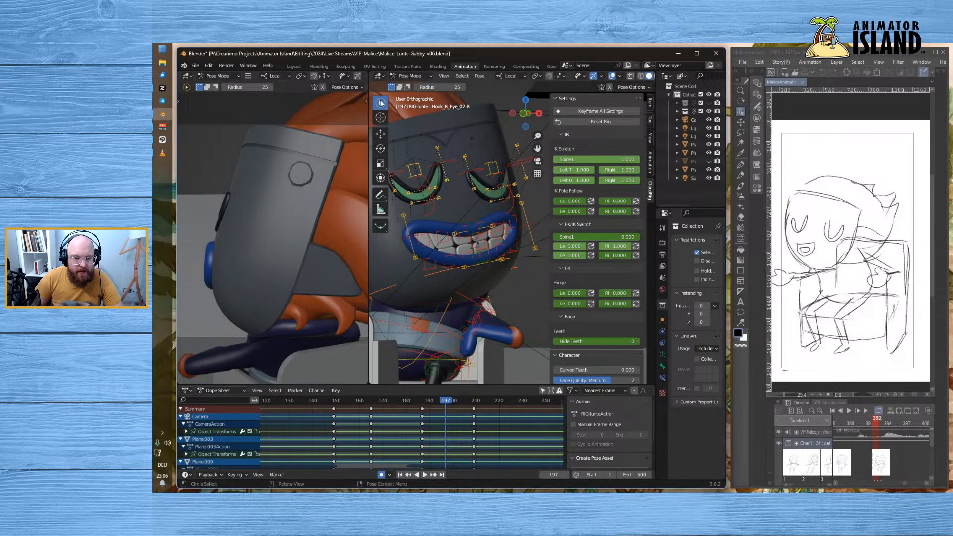
{"action": "left_click_drag", "start_coordinate": [381, 103], "coordinate": [403, 102]}
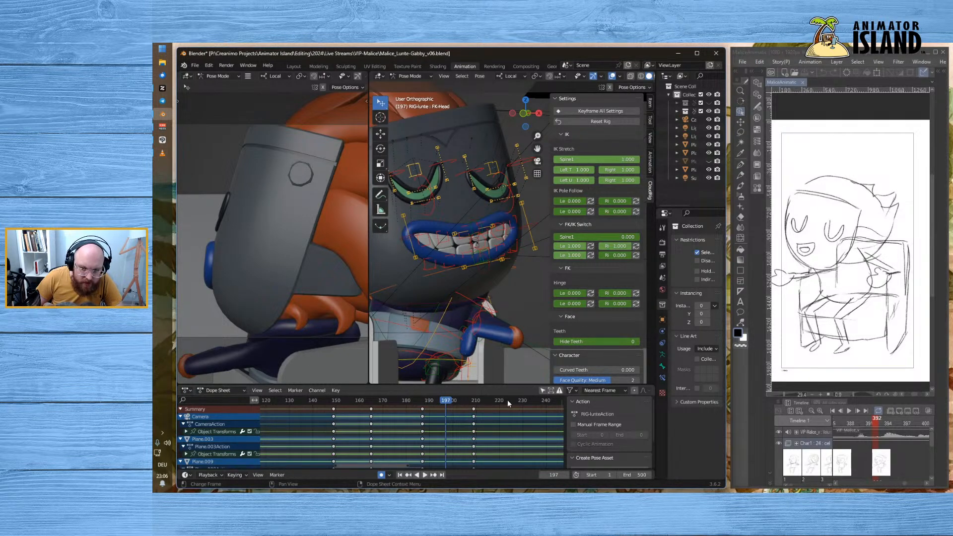
- Limit the Dope Sheet to the selected eye controls and select their keyframes at frame 187
{"action": "left_click", "coordinate": [543, 391]}
{"action": "left_click", "coordinate": [422, 412]}
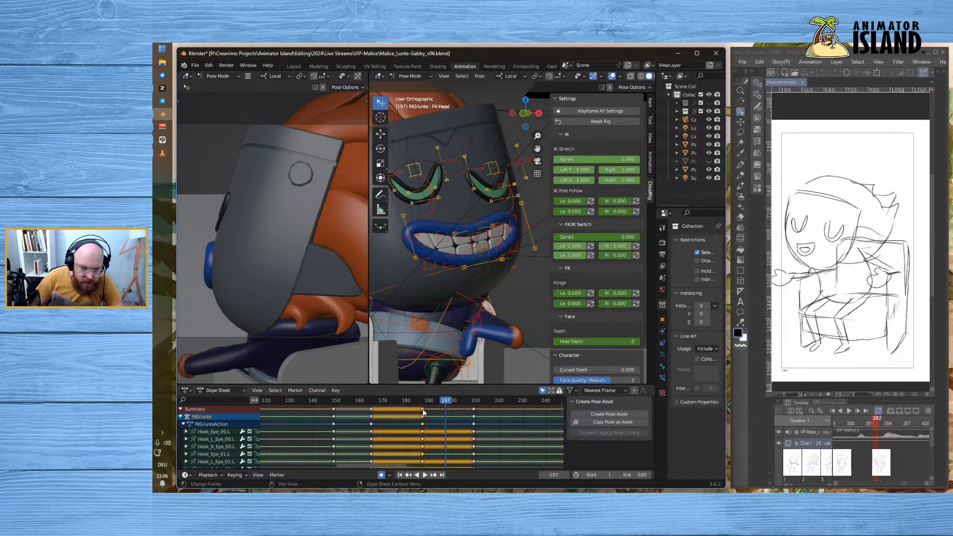
{"action": "left_click", "coordinate": [423, 403]}
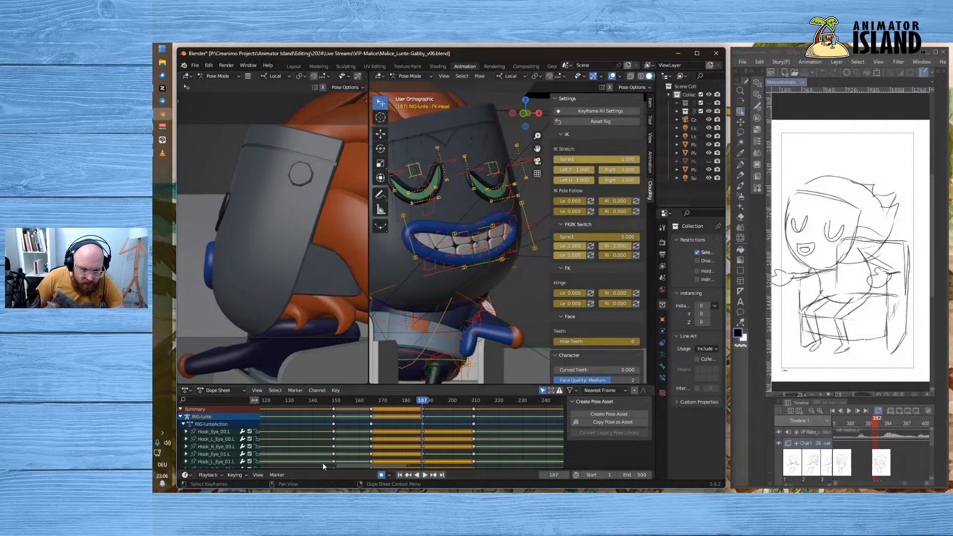
- Paste the copied closed-eye keyframes at frame 393
{"action": "scroll", "coordinate": [505, 440], "scroll_direction": "down", "scroll_amount": 5}
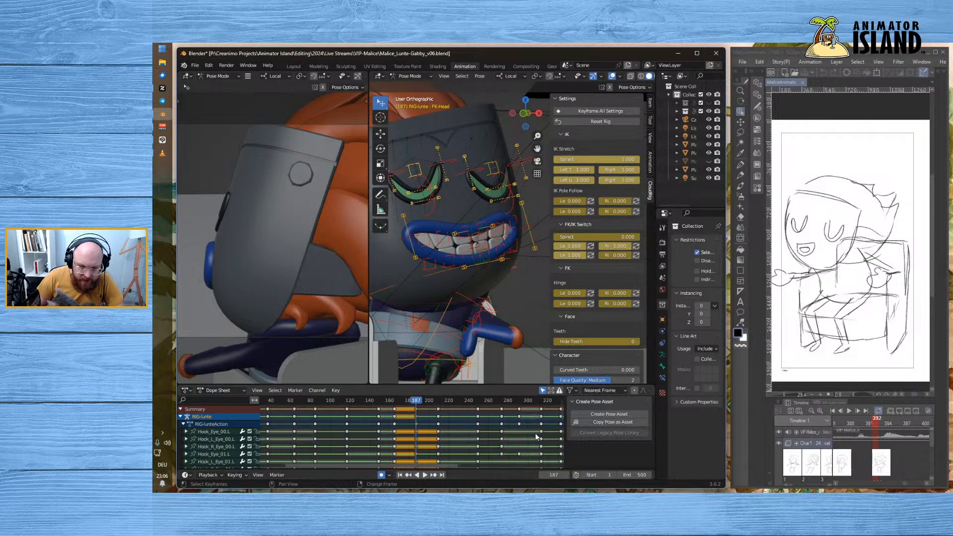
{"action": "middle_click_drag", "start_coordinate": [493, 437], "coordinate": [300, 430], "text": "shift"}
{"action": "left_click_drag", "start_coordinate": [408, 401], "coordinate": [405, 402]}
{"action": "scroll", "coordinate": [416, 424], "scroll_direction": "up", "scroll_amount": 2}
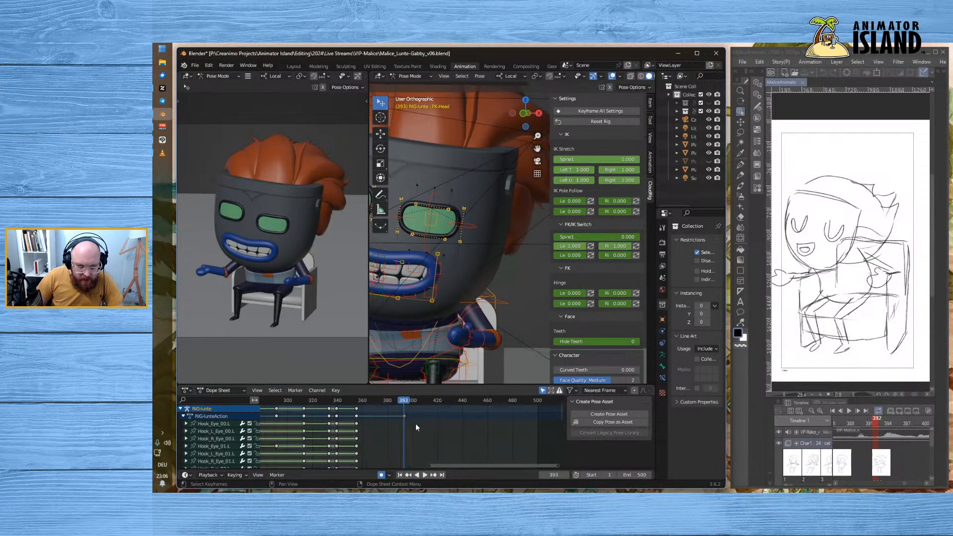
{"action": "key", "text": "ctrl+v"}
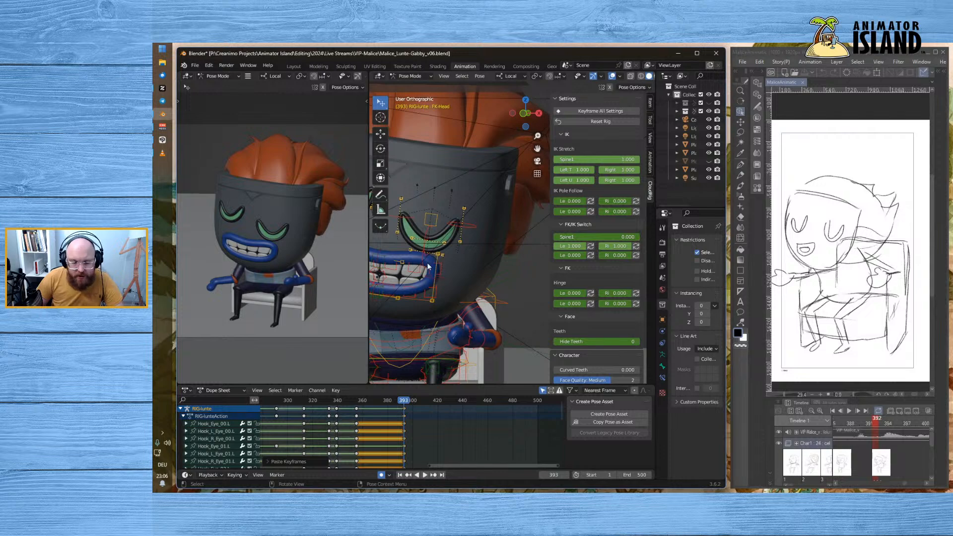
- Reposition both closed eyes at frame 393 by slightly raising ROOT-Eye.L and ROOT-Eye.R
{"action": "left_click", "coordinate": [438, 221]}
{"action": "key", "text": "g"}
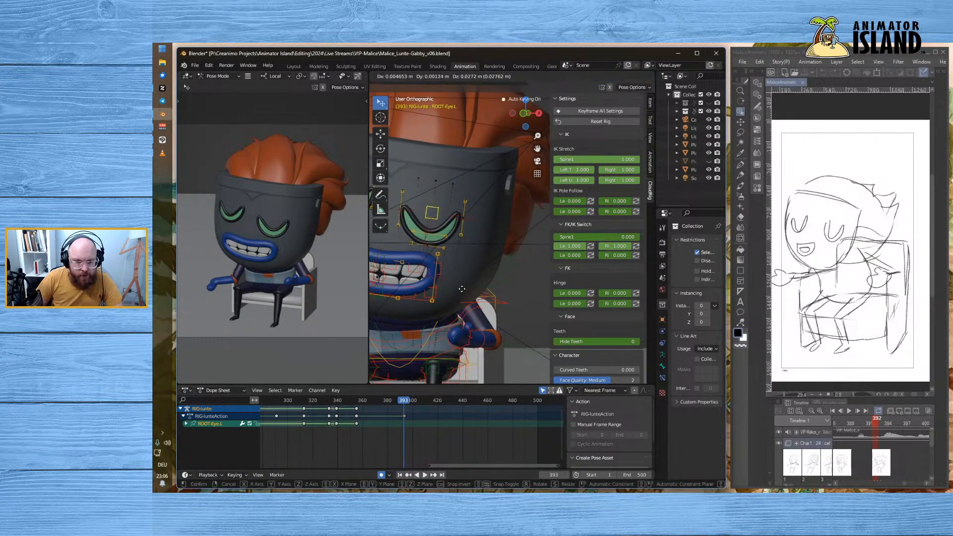
{"action": "left_click", "coordinate": [462, 285]}
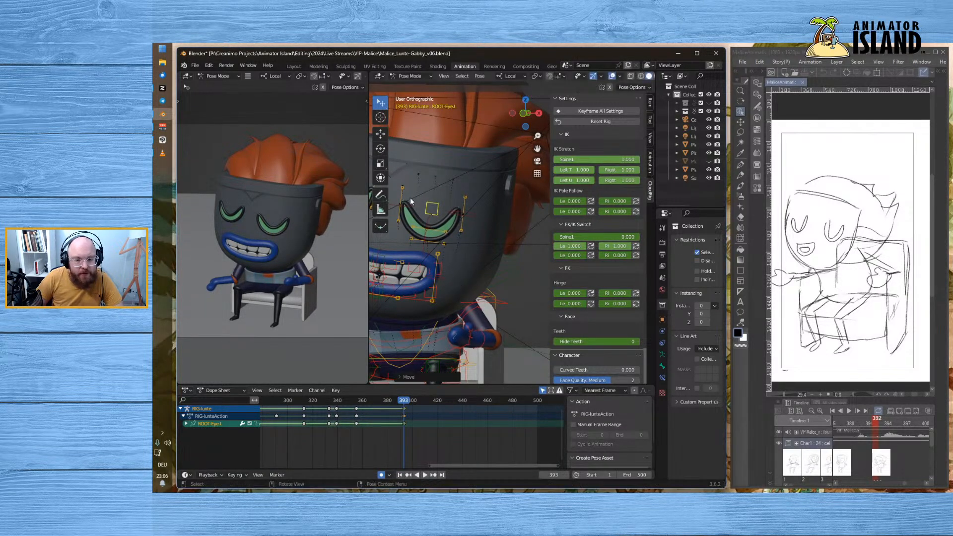
{"action": "scroll", "coordinate": [411, 221], "scroll_direction": "down", "scroll_amount": 3}
{"action": "middle_click_drag", "start_coordinate": [411, 223], "coordinate": [446, 231], "text": "shift"}
{"action": "scroll", "coordinate": [445, 233], "scroll_direction": "up", "scroll_amount": 2}
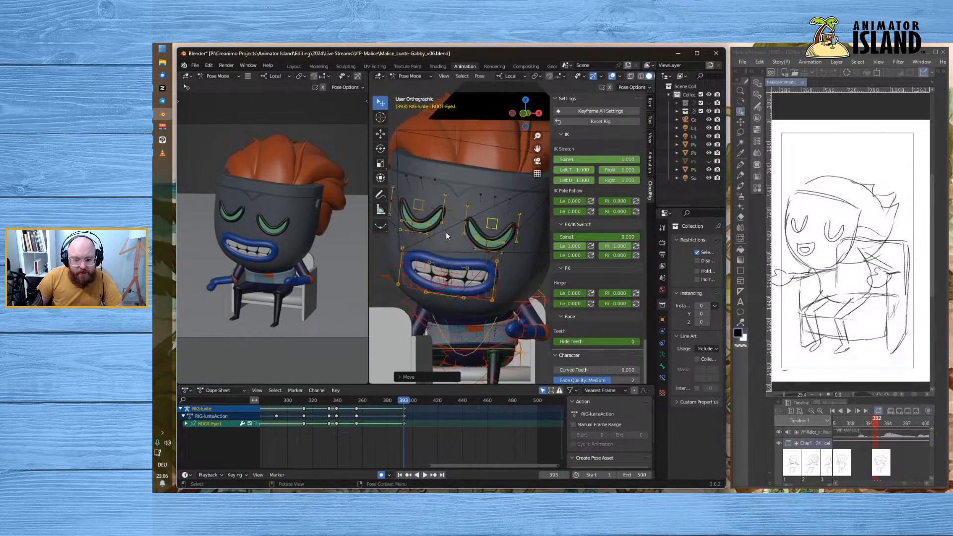
{"action": "left_click", "coordinate": [424, 211]}
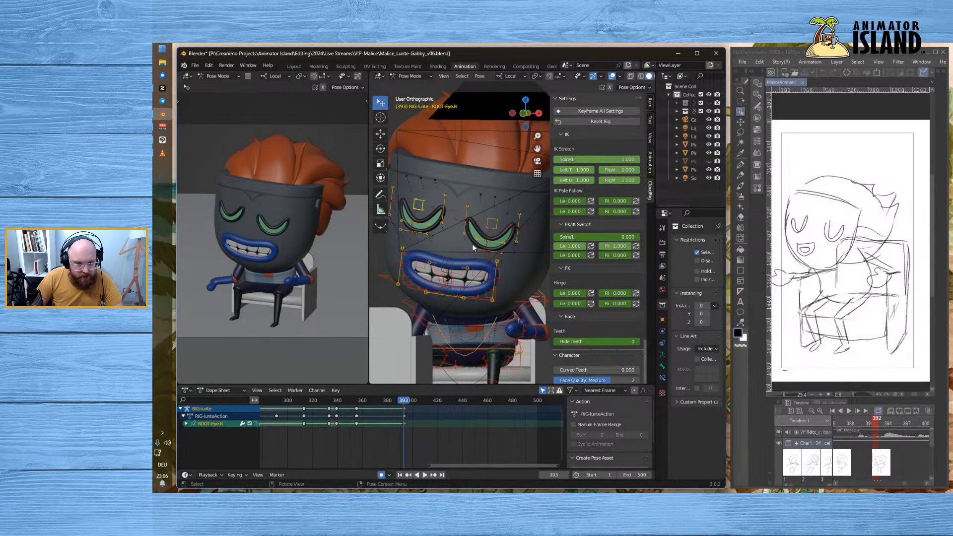
{"action": "key", "text": "g"}
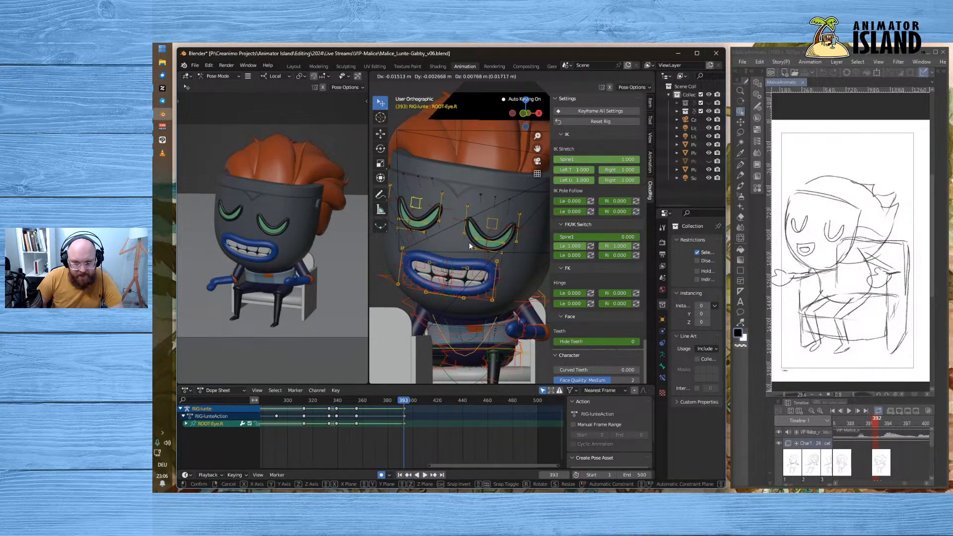
{"action": "left_click", "coordinate": [469, 243]}
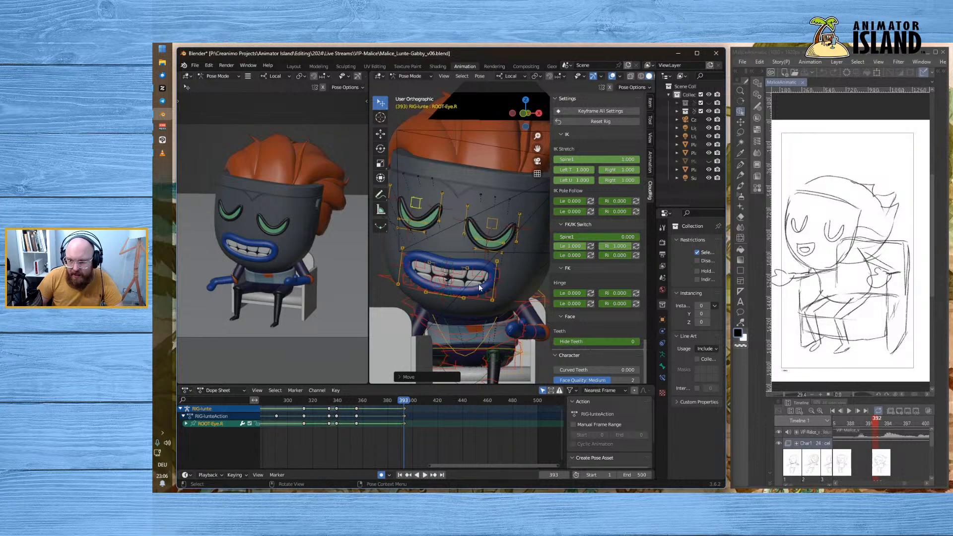
- Narrow the mouth at frame 393 by moving the corner controls Hook_Mouth_00 and Hook_Mouth_02 inward
{"action": "left_click", "coordinate": [499, 278]}
{"action": "left_click", "coordinate": [500, 284]}
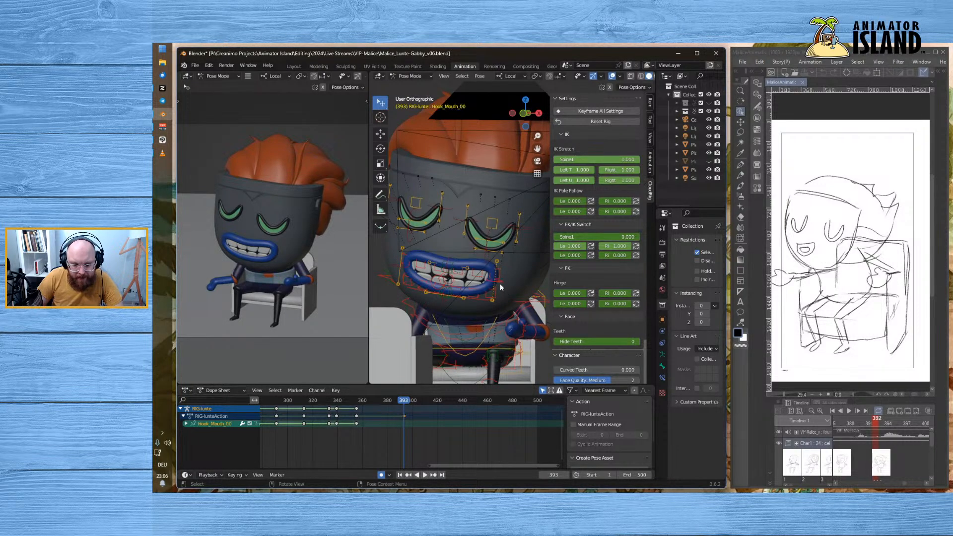
{"action": "key", "text": "g"}
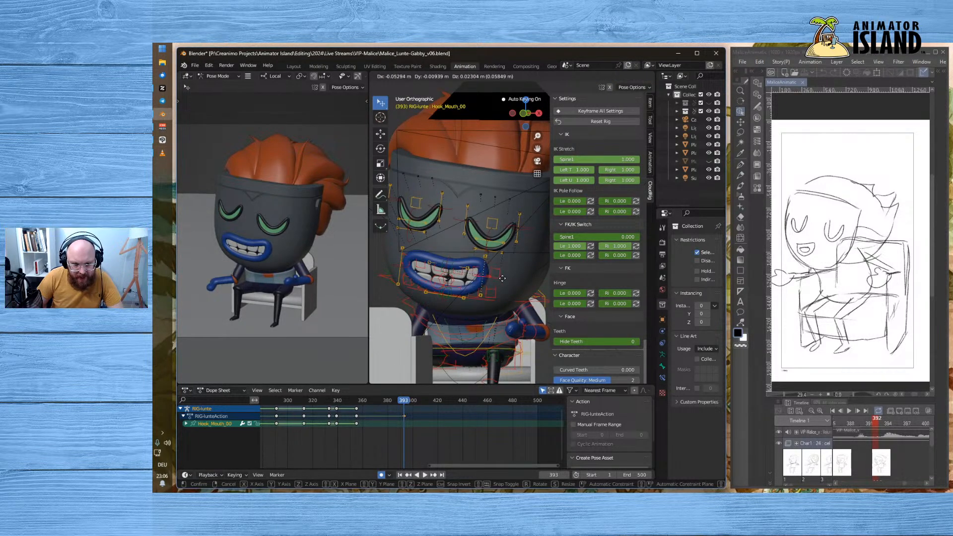
{"action": "left_click", "coordinate": [503, 279]}
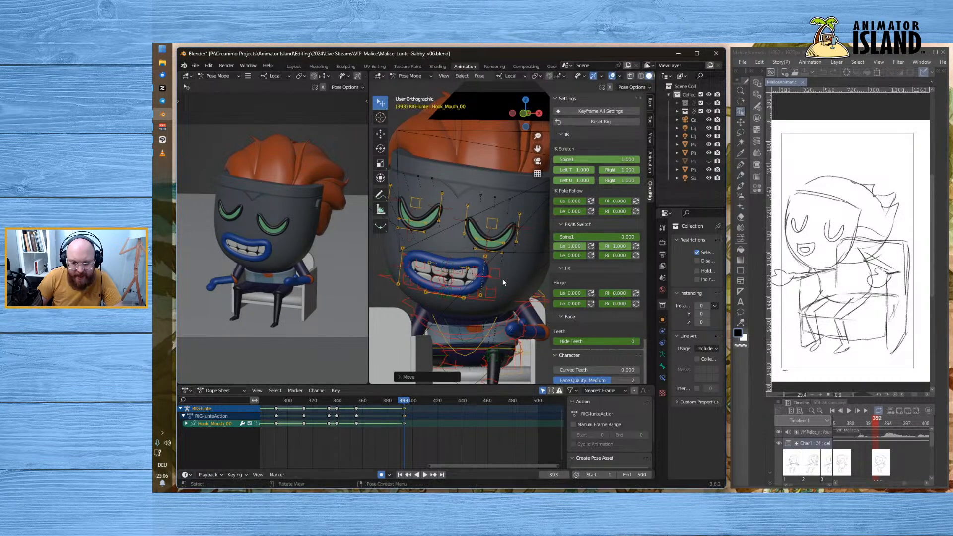
{"action": "left_click", "coordinate": [405, 271]}
{"action": "key", "text": "g"}
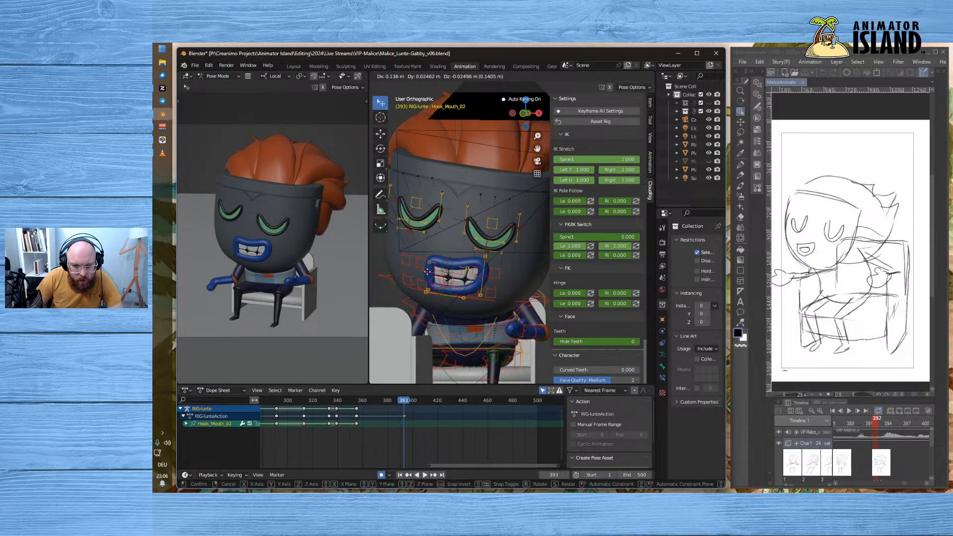
{"action": "left_click", "coordinate": [429, 272]}
{"action": "scroll", "coordinate": [421, 269], "scroll_direction": "up", "scroll_amount": 2}
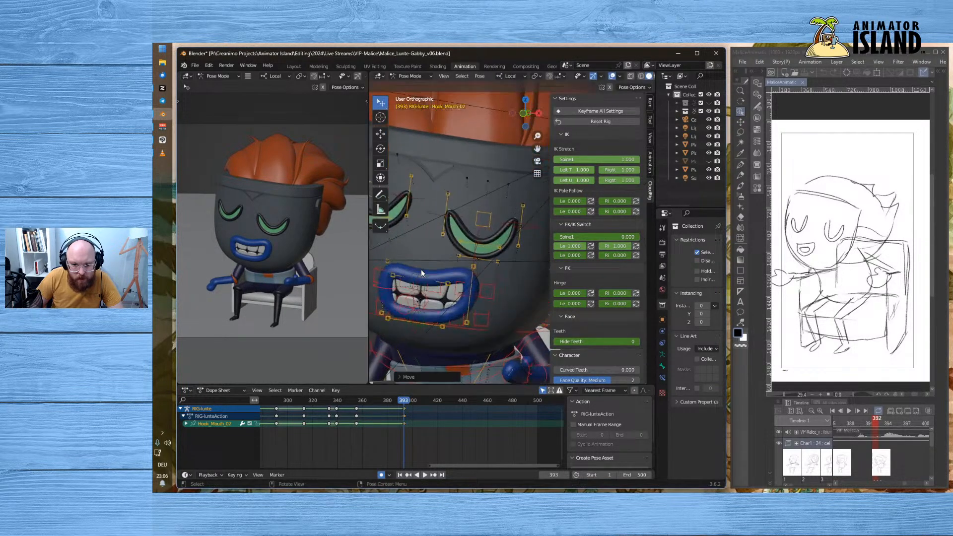
- Adjust the upper lip's height with Hook_Mouth_01 and reshape the left mouth corner at frame 393
{"action": "left_click", "coordinate": [441, 289]}
{"action": "key", "text": "g"}
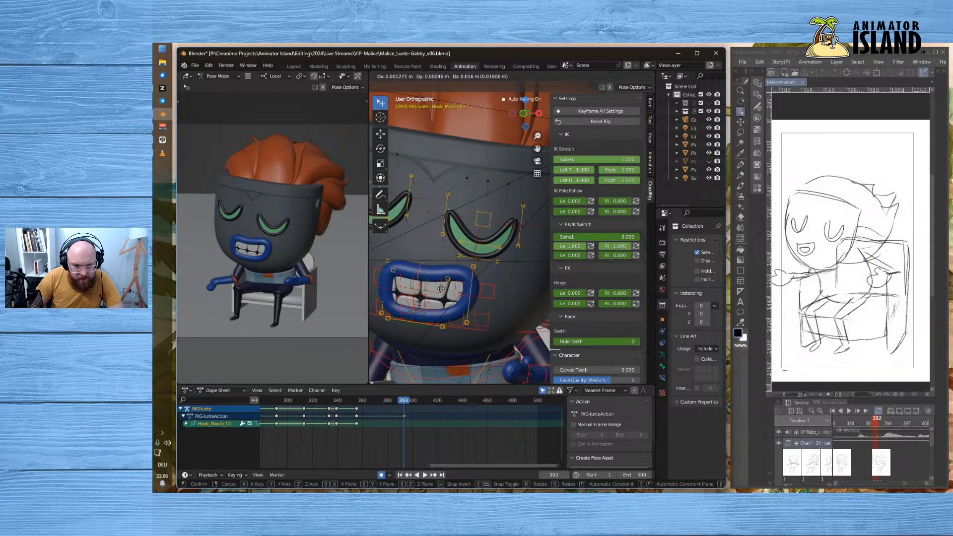
{"action": "left_click", "coordinate": [462, 295]}
{"action": "left_click", "coordinate": [474, 307]}
{"action": "key", "text": "g"}
{"action": "left_click", "coordinate": [431, 285]}
{"action": "left_click", "coordinate": [418, 285]}
{"action": "key", "text": "g"}
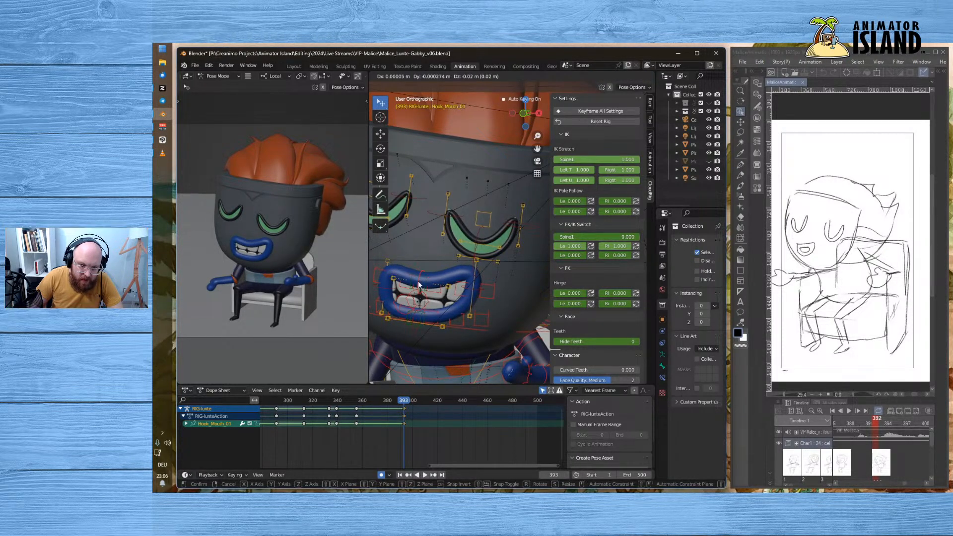
{"action": "left_click", "coordinate": [385, 293]}
- Nudge Hook_Mouth_02 and move its two handles to reshape the character's right mouth corner
{"action": "left_click", "coordinate": [381, 293]}
{"action": "key", "text": "g"}
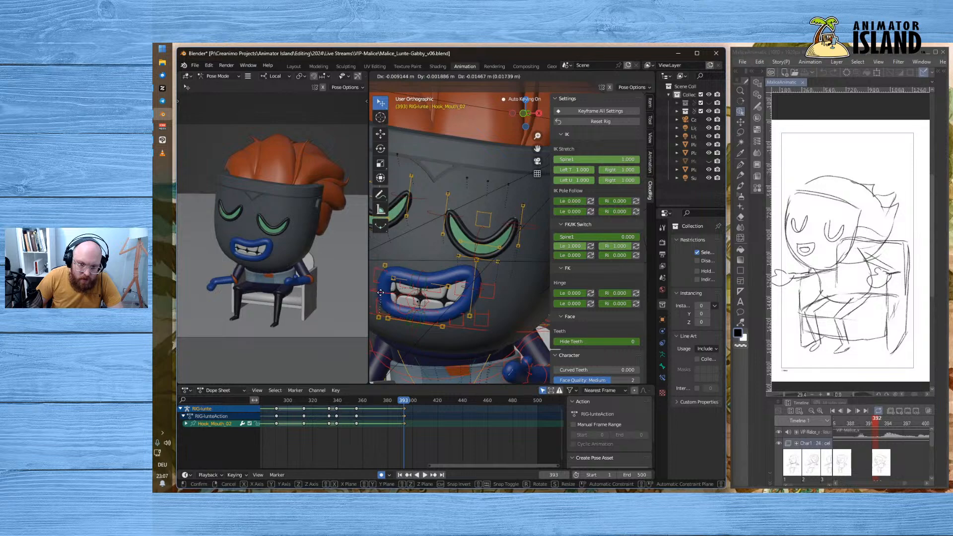
{"action": "left_click", "coordinate": [384, 270]}
{"action": "left_click", "coordinate": [384, 268]}
{"action": "key", "text": "g"}
{"action": "left_click", "coordinate": [387, 293]}
{"action": "left_click", "coordinate": [377, 320]}
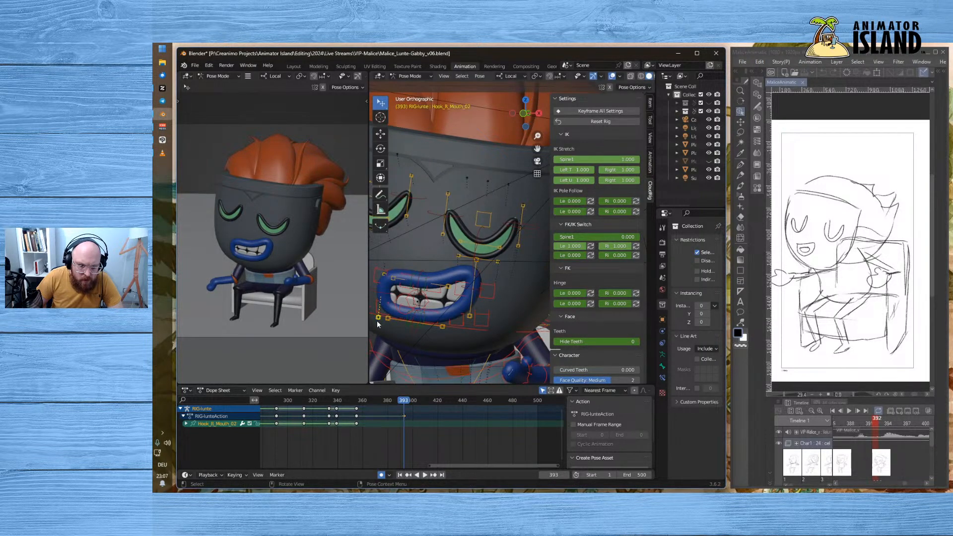
{"action": "key", "text": "g"}
{"action": "left_click", "coordinate": [379, 311]}
{"action": "left_click", "coordinate": [425, 305]}
{"action": "key", "text": "g"}
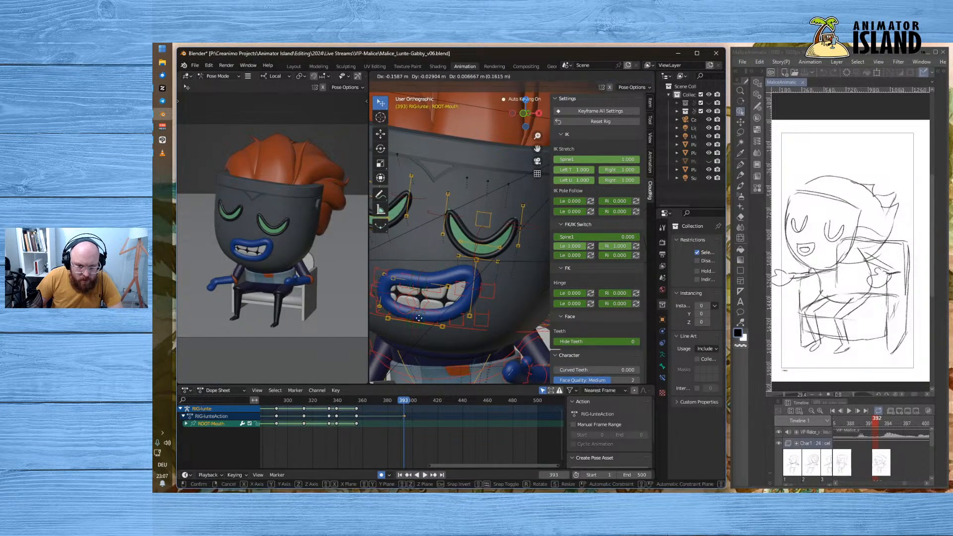
{"action": "right_click", "coordinate": [466, 309]}
- Move Hook_Mouth_02 outward to widen the mouth, and adjust the control at the centre of the upper lip
{"action": "middle_click_drag", "start_coordinate": [493, 309], "coordinate": [544, 259], "text": "shift"}
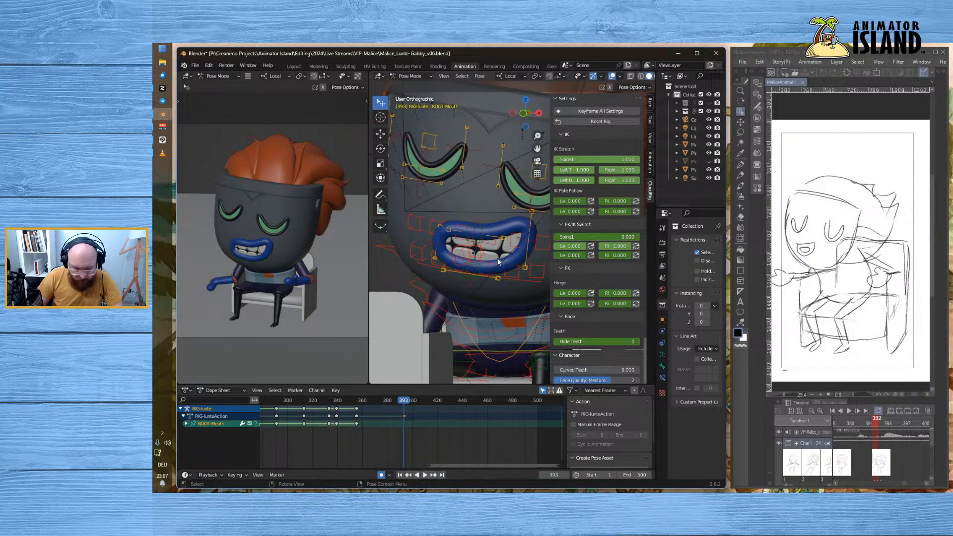
{"action": "left_click", "coordinate": [435, 248]}
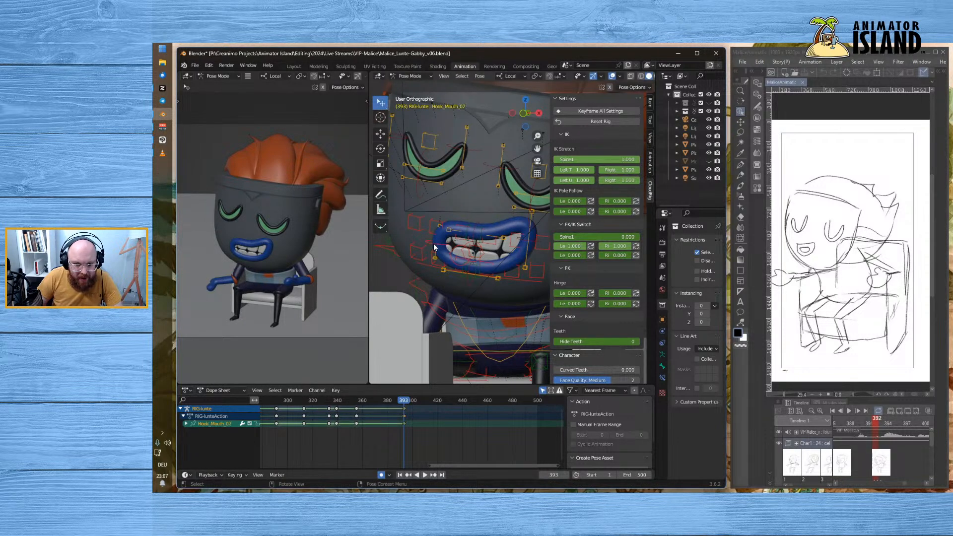
{"action": "key", "text": "g"}
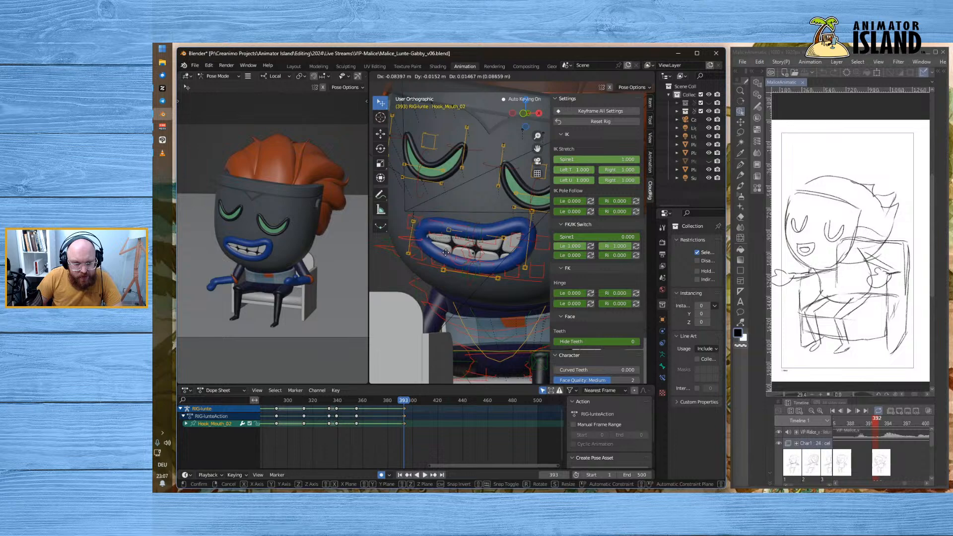
{"action": "left_click", "coordinate": [449, 253]}
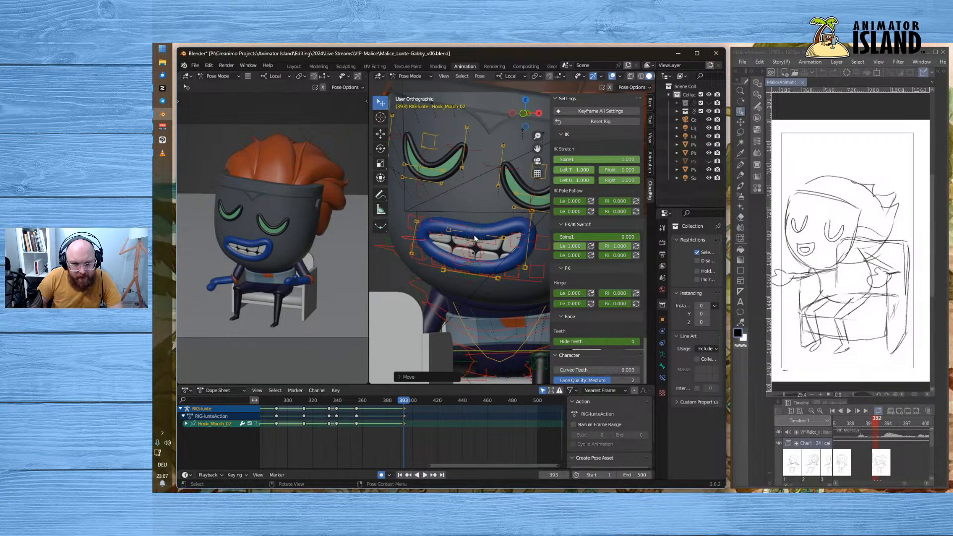
{"action": "left_click", "coordinate": [477, 239]}
{"action": "key", "text": "g"}
{"action": "left_click", "coordinate": [472, 250]}
- Lower the bottom lip with Hook_Mouth_03 and move the corner control Hook_Mouth_00 inward to narrow the mouth at frame 393
{"action": "left_click", "coordinate": [461, 269]}
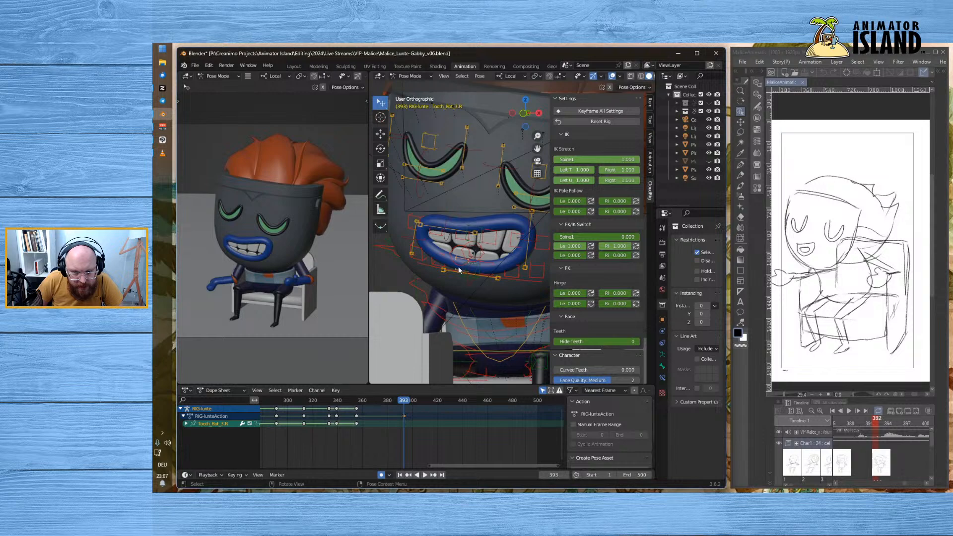
{"action": "left_click", "coordinate": [454, 268]}
{"action": "key", "text": "g"}
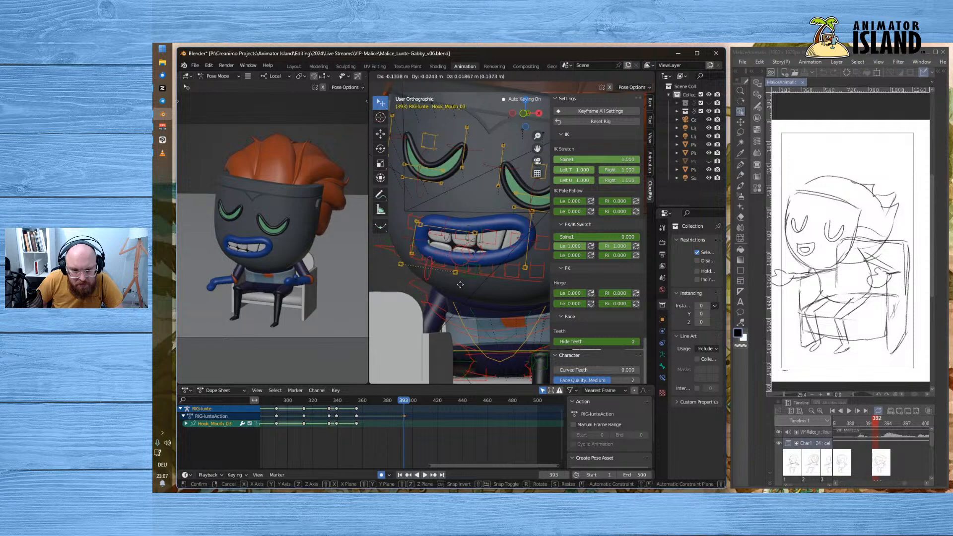
{"action": "left_click", "coordinate": [466, 294]}
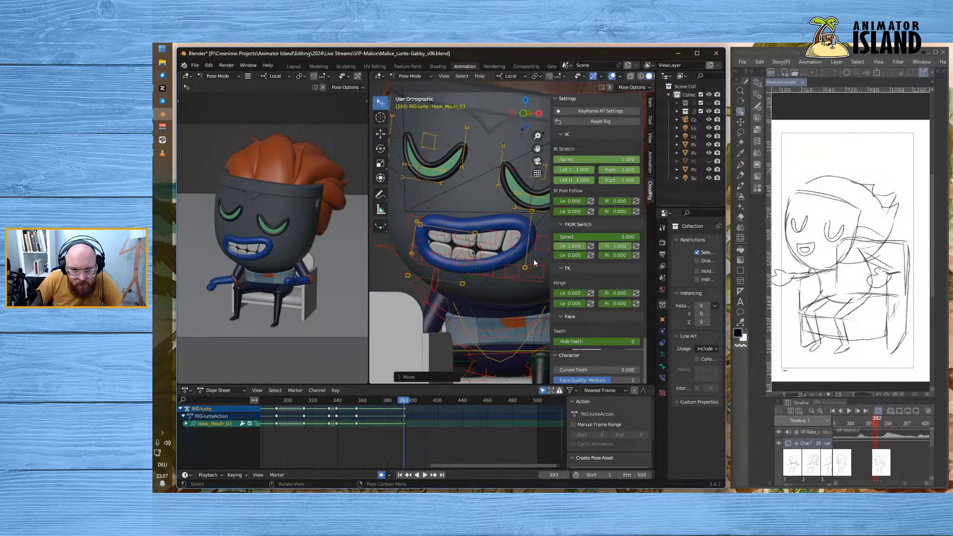
{"action": "left_click", "coordinate": [532, 241]}
{"action": "key", "text": "g"}
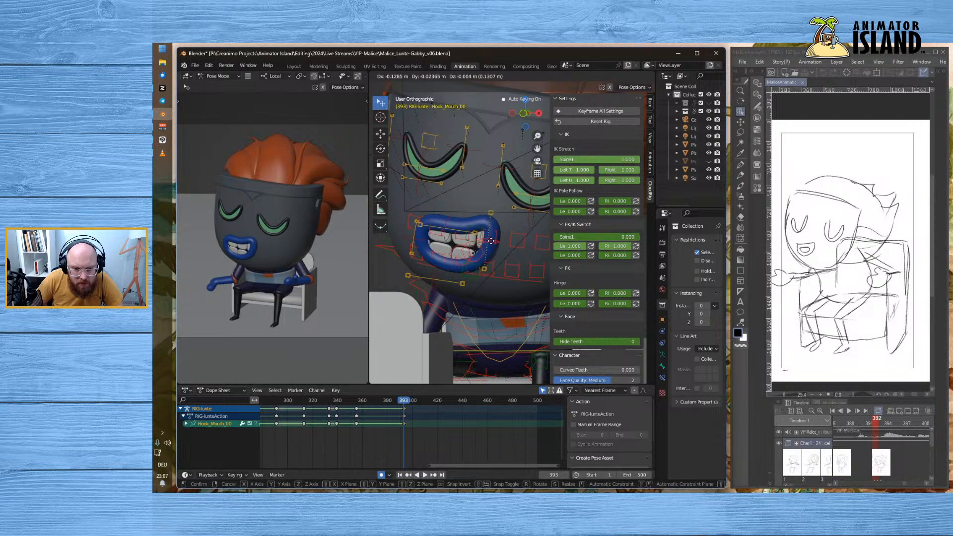
{"action": "left_click", "coordinate": [492, 239]}
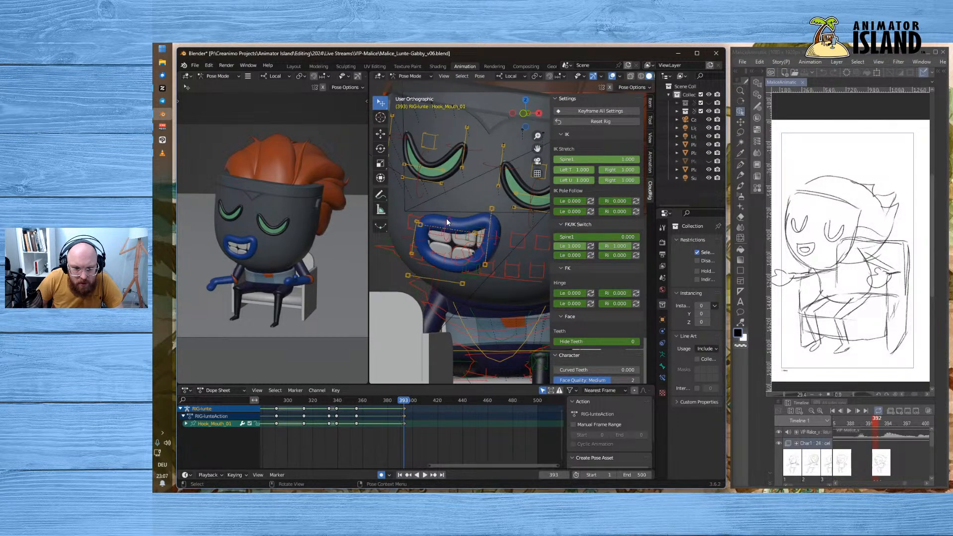
- Nudge the upper lip control Hook_Mouth_01 and refine the lip curve with the handles Hook_L_Mouth_02 and Hook_R_Mouth_01
{"action": "left_click", "coordinate": [447, 218]}
{"action": "key", "text": "g"}
{"action": "left_click", "coordinate": [447, 220]}
{"action": "left_click", "coordinate": [415, 222]}
{"action": "key", "text": "g"}
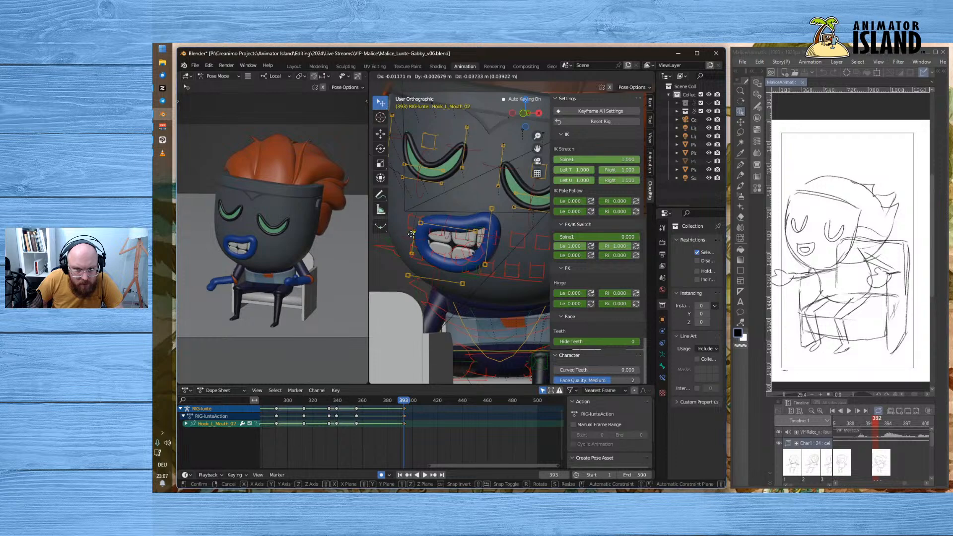
{"action": "left_click", "coordinate": [411, 233]}
{"action": "left_click", "coordinate": [422, 222]}
{"action": "key", "text": "g"}
{"action": "left_click", "coordinate": [427, 225]}
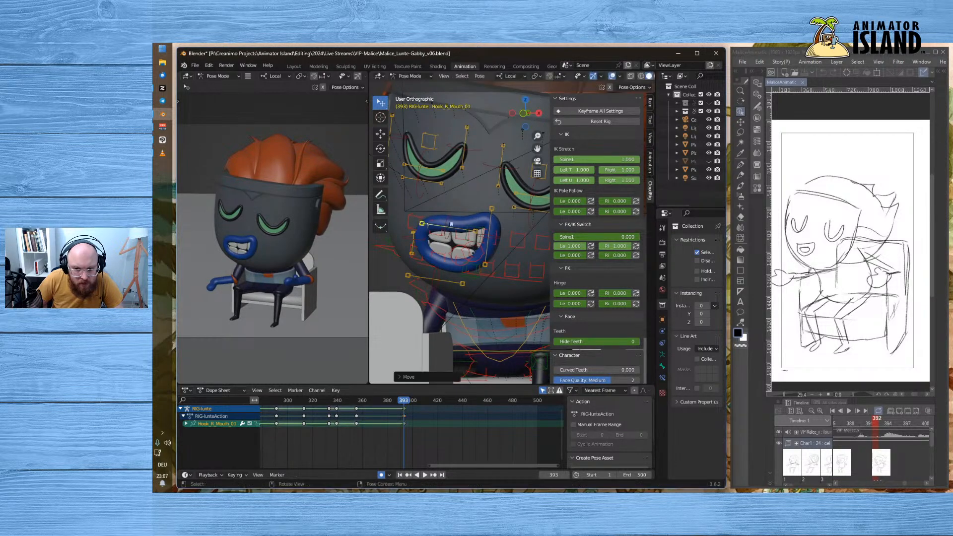
- Move the corner control Hook_Mouth_00 slightly outward and down to finish the mouth shape
{"action": "left_click", "coordinate": [493, 242]}
{"action": "key", "text": "g"}
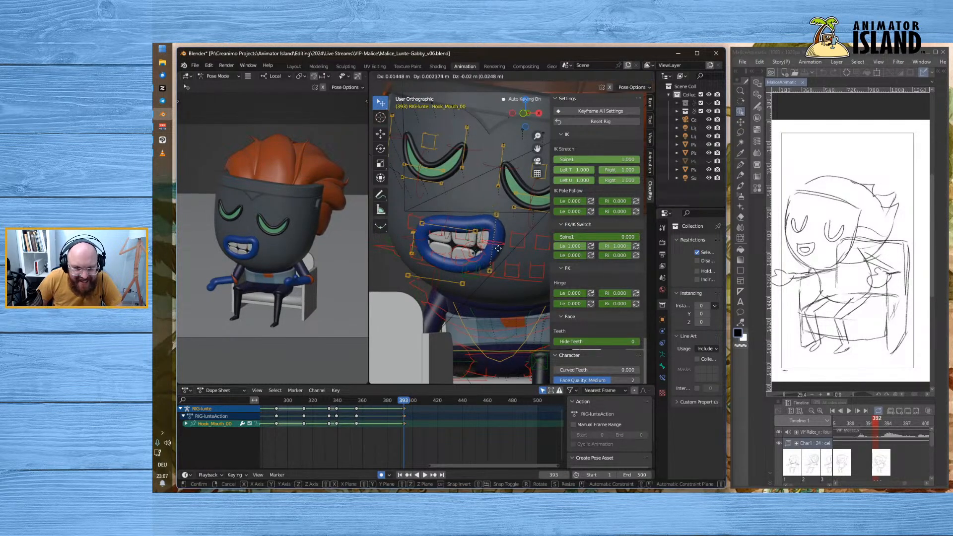
{"action": "left_click", "coordinate": [498, 249]}
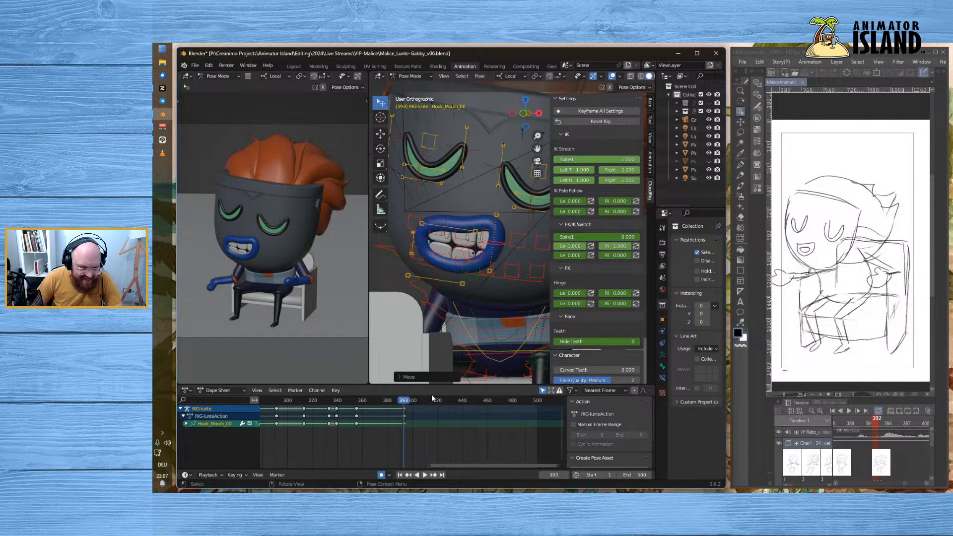
- Play the animation from around frames 310 and 325 to review the transition into the frame 393 pose
{"action": "left_click_drag", "start_coordinate": [355, 404], "coordinate": [383, 405]}
{"action": "key", "text": "space"}
{"action": "key", "text": "Escape"}
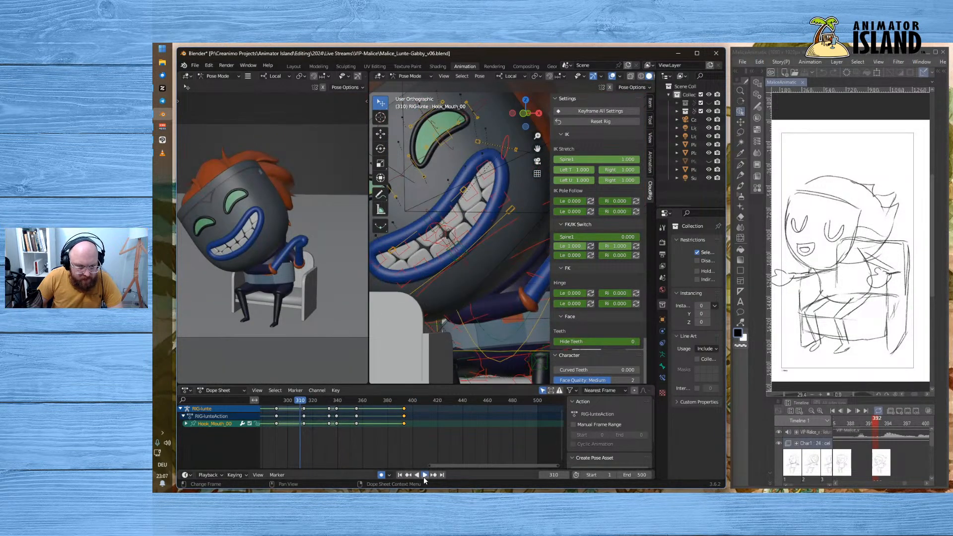
{"action": "left_click", "coordinate": [424, 475]}
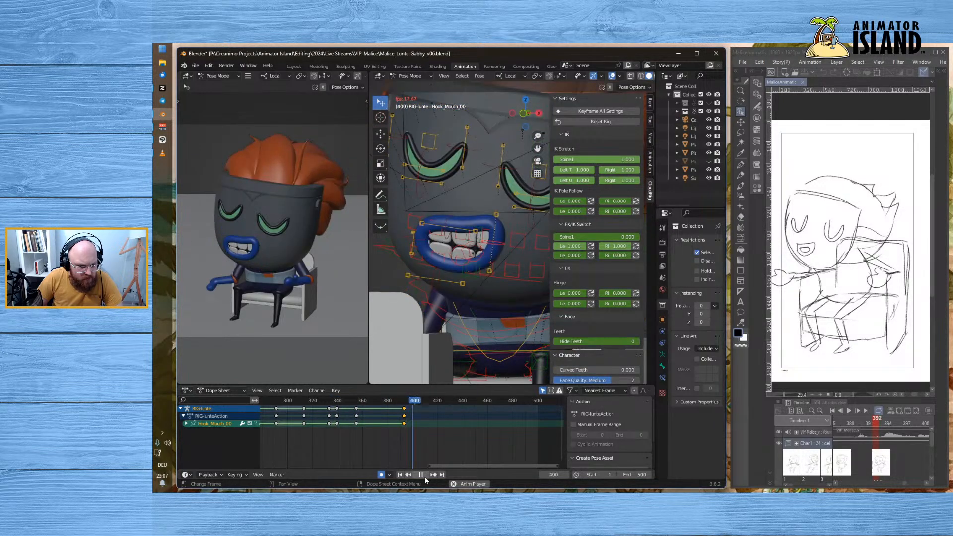
{"action": "left_click", "coordinate": [424, 476]}
{"action": "left_click", "coordinate": [320, 398]}
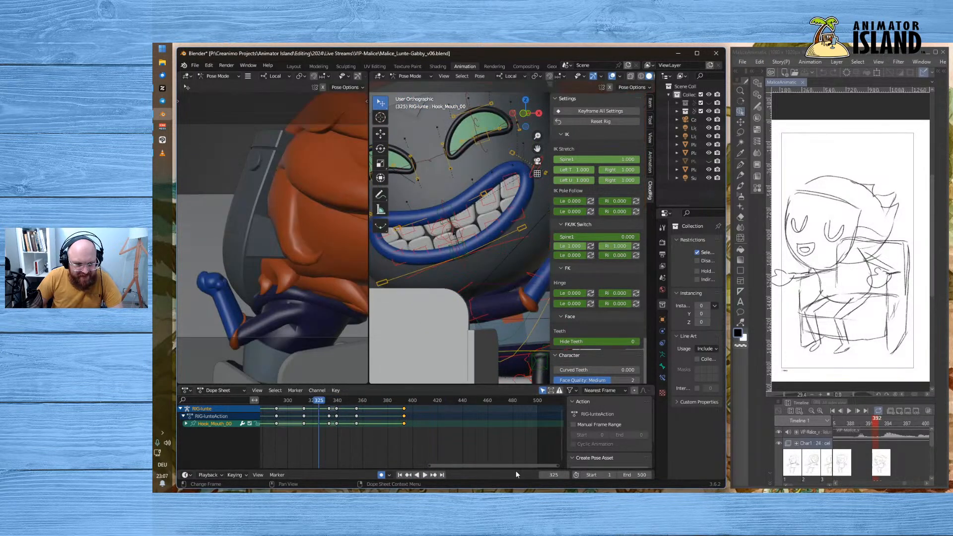
{"action": "left_click", "coordinate": [424, 475]}
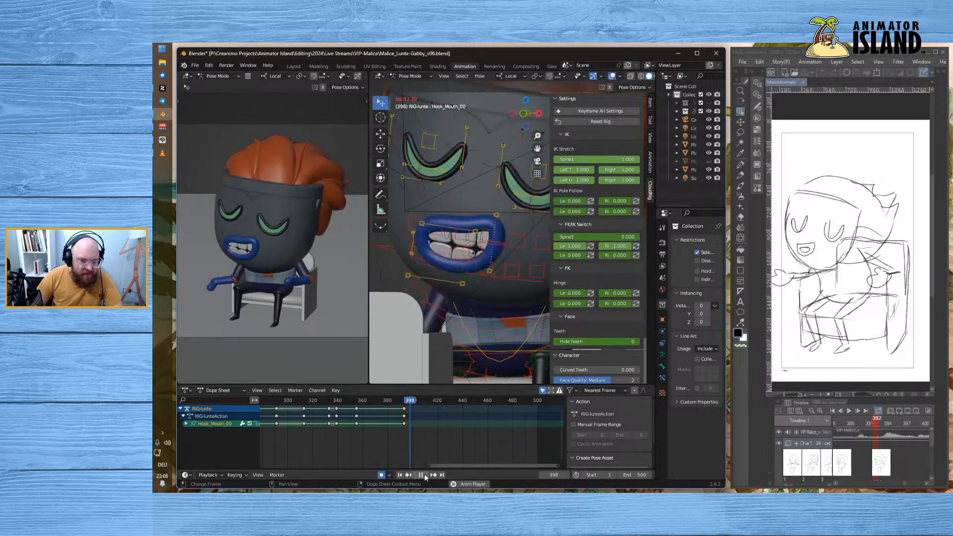
{"action": "left_click", "coordinate": [425, 477]}
{"action": "left_click", "coordinate": [425, 476]}
- Return to frame 393 and rotate the right forearm control FK-Forearm.R to raise the hand
{"action": "left_click", "coordinate": [407, 402]}
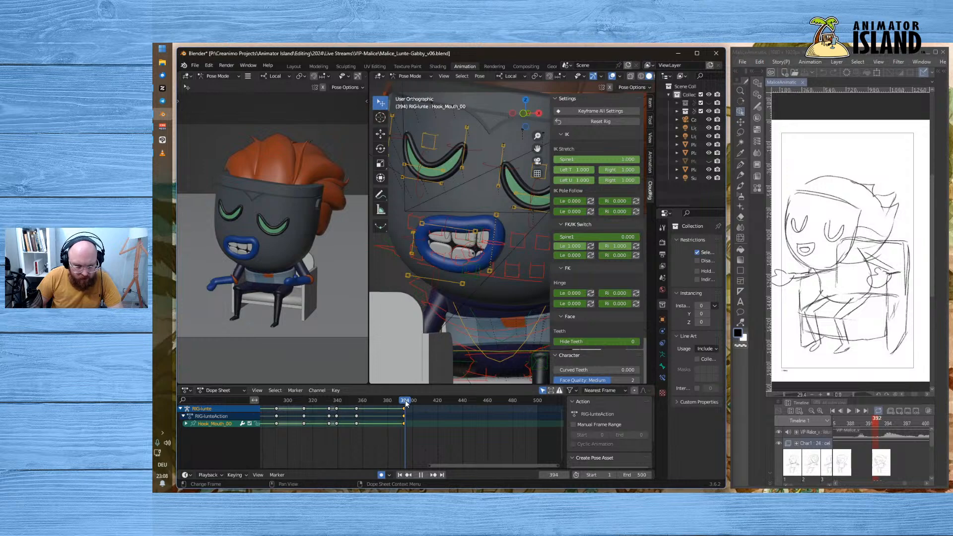
{"action": "left_click", "coordinate": [401, 402]}
{"action": "left_click_drag", "start_coordinate": [402, 405], "coordinate": [404, 407]}
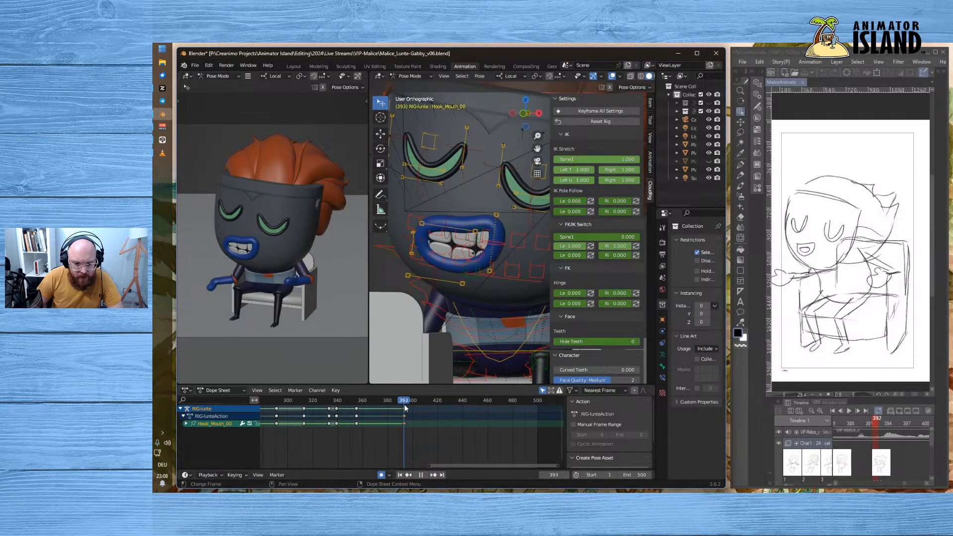
{"action": "middle_click_drag", "start_coordinate": [448, 291], "coordinate": [445, 253]}
{"action": "left_click", "coordinate": [451, 303]}
{"action": "left_click", "coordinate": [378, 152]}
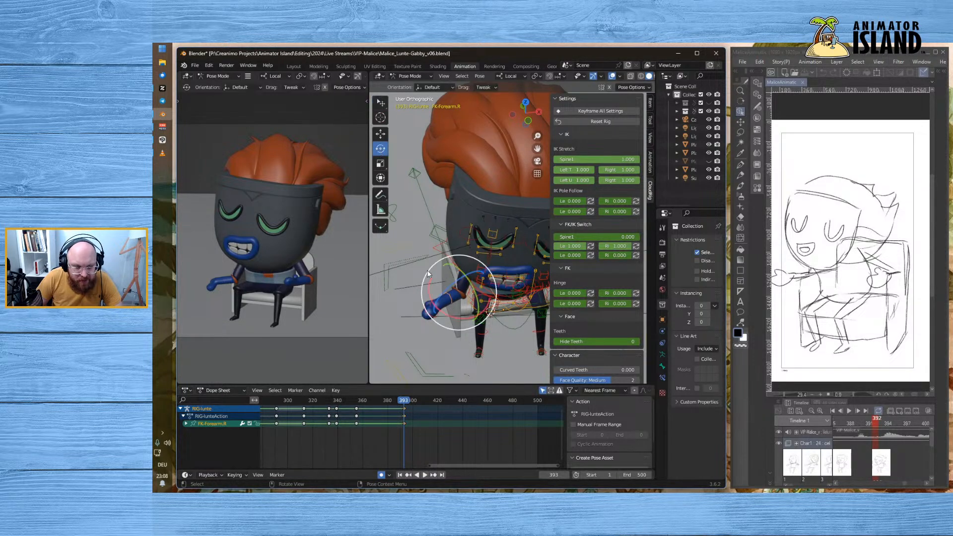
{"action": "left_click_drag", "start_coordinate": [445, 284], "coordinate": [460, 276]}
{"action": "mouse_move", "coordinate": [457, 275]}
{"action": "left_mouse_down"}
{"action": "mouse_move", "coordinate": [466, 269]}
{"action": "mouse_move", "coordinate": [457, 273]}
{"action": "left_mouse_up"}
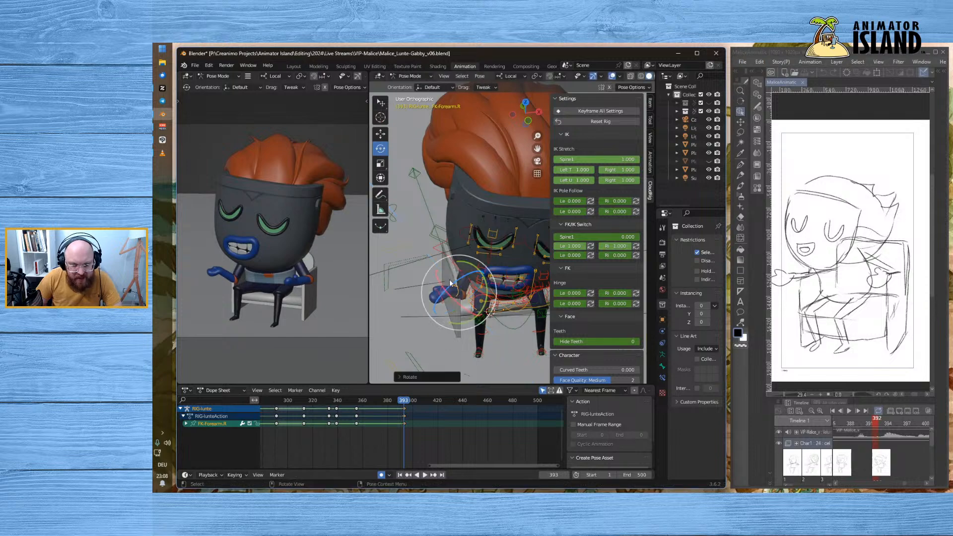
- Rotate the right upper arm control FK-Upperarm.R to swing the arm outward, away from the body
{"action": "middle_click_drag", "start_coordinate": [433, 344], "coordinate": [499, 325]}
{"action": "left_click", "coordinate": [496, 284]}
{"action": "left_click", "coordinate": [490, 285]}
{"action": "left_click", "coordinate": [490, 285]}
{"action": "left_click_drag", "start_coordinate": [490, 285], "coordinate": [493, 201]}
{"action": "middle_click_drag", "start_coordinate": [517, 328], "coordinate": [407, 309]}
{"action": "left_click_drag", "start_coordinate": [481, 287], "coordinate": [468, 292]}
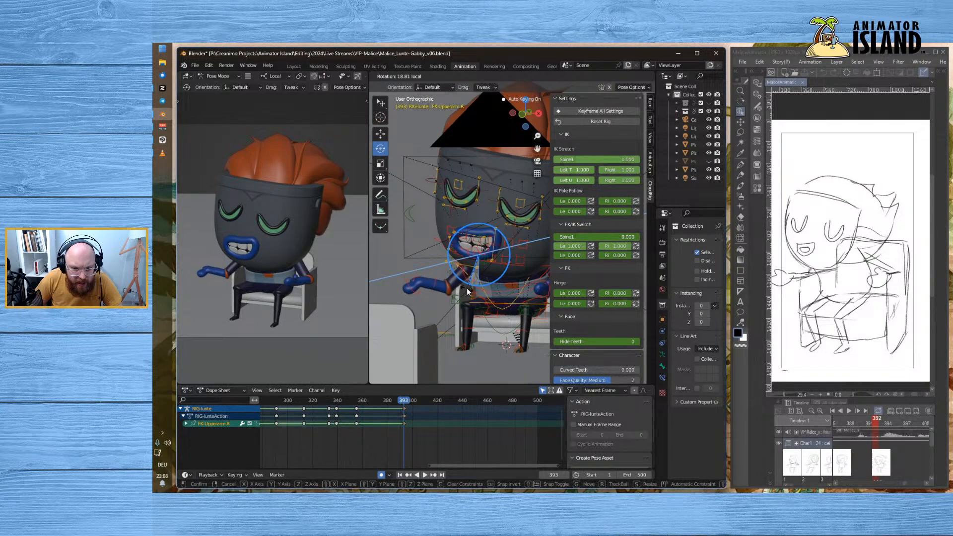
{"action": "left_click", "coordinate": [466, 292]}
- Adjust the right forearm's rotation and turn the right hand with FK-W-Hand.R at frame 393
{"action": "left_click", "coordinate": [437, 277]}
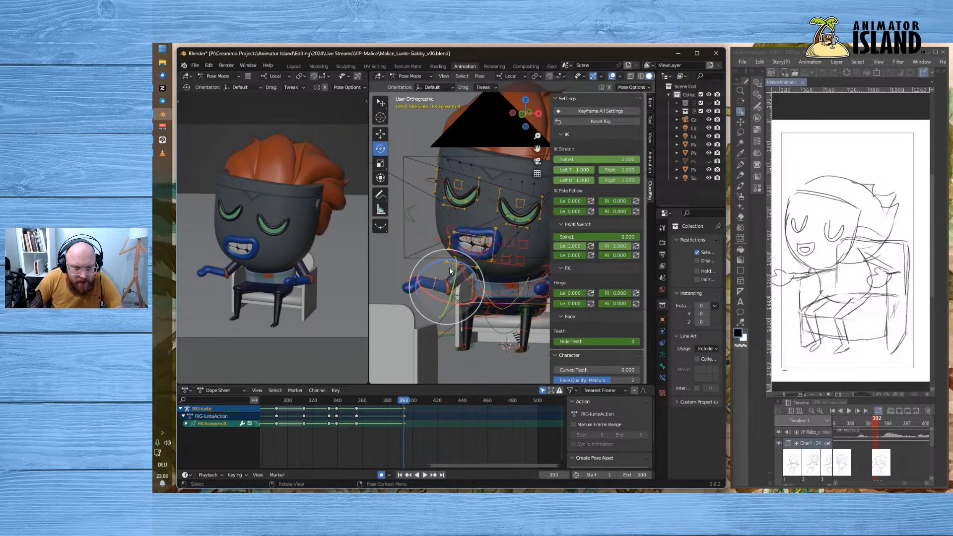
{"action": "key", "text": "r"}
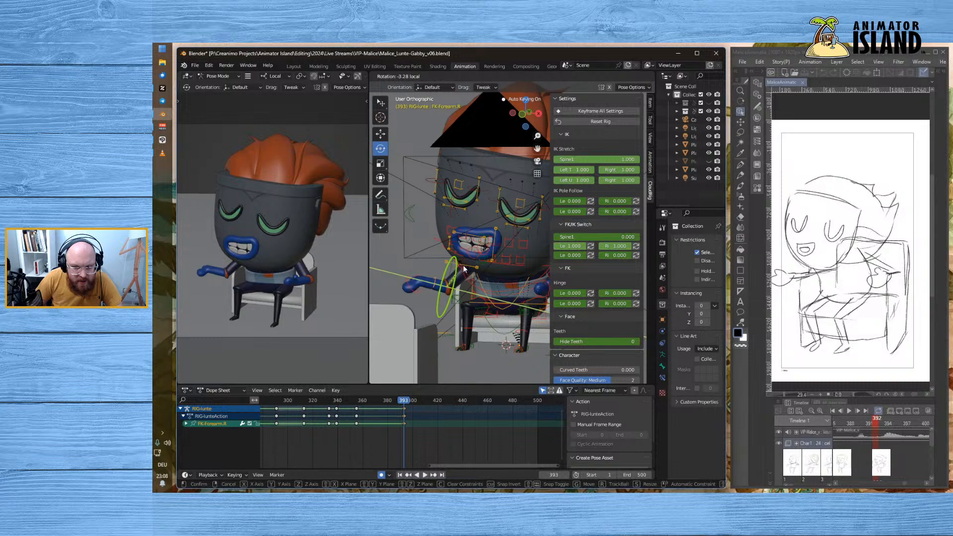
{"action": "left_click", "coordinate": [463, 269]}
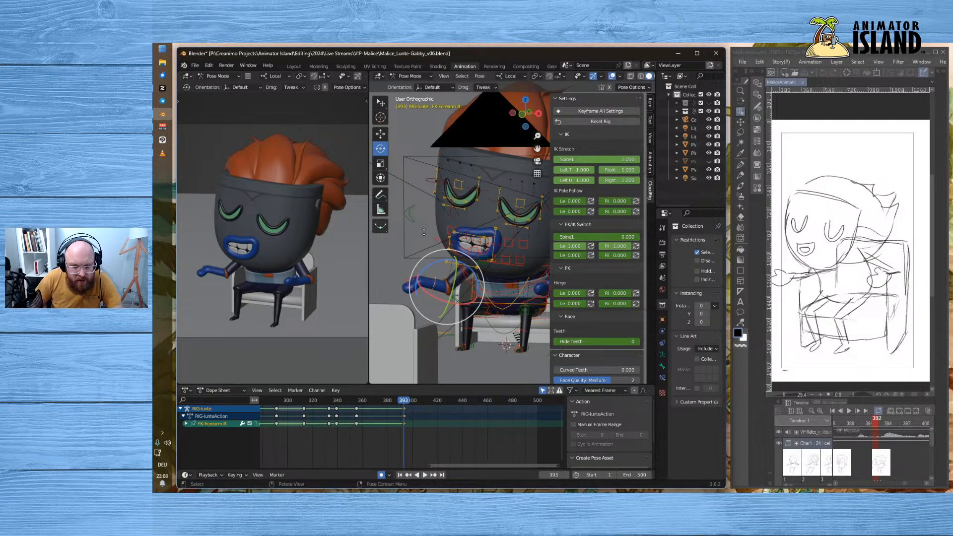
{"action": "middle_click_drag", "start_coordinate": [419, 243], "coordinate": [455, 297]}
{"action": "left_click", "coordinate": [438, 294]}
{"action": "left_click_drag", "start_coordinate": [440, 272], "coordinate": [523, 182]}
{"action": "middle_click_drag", "start_coordinate": [485, 280], "coordinate": [514, 362]}
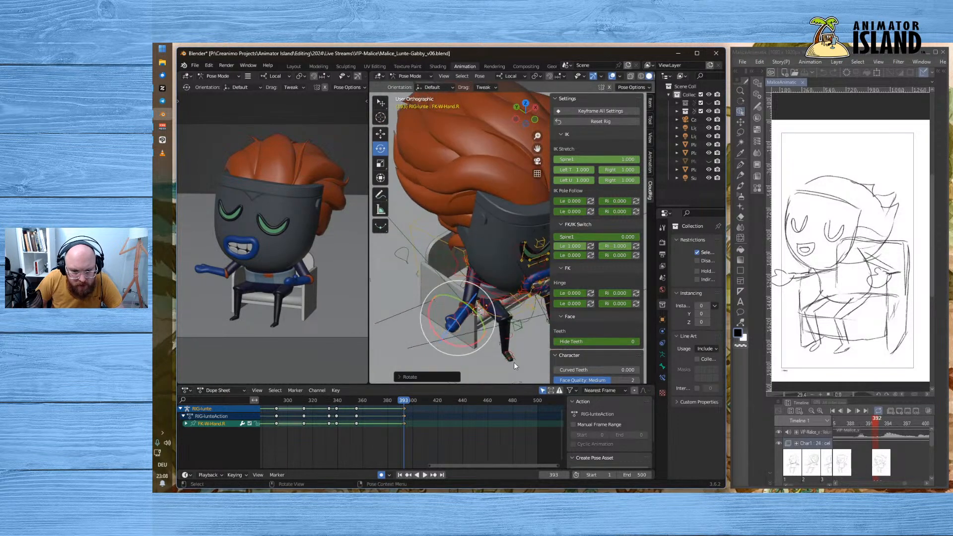
{"action": "left_click", "coordinate": [517, 332]}
{"action": "left_click", "coordinate": [470, 320]}
{"action": "left_click_drag", "start_coordinate": [471, 326], "coordinate": [492, 331]}
- Refine the right upper arm's angle by rotating FK-Upperarm.R from several viewing directions
{"action": "left_click", "coordinate": [463, 284]}
{"action": "middle_click_drag", "start_coordinate": [491, 330], "coordinate": [419, 293]}
{"action": "left_click_drag", "start_coordinate": [455, 257], "coordinate": [457, 273]}
{"action": "middle_click_drag", "start_coordinate": [457, 272], "coordinate": [463, 309]}
{"action": "left_click_drag", "start_coordinate": [445, 284], "coordinate": [508, 291]}
{"action": "middle_click_drag", "start_coordinate": [508, 291], "coordinate": [444, 309]}
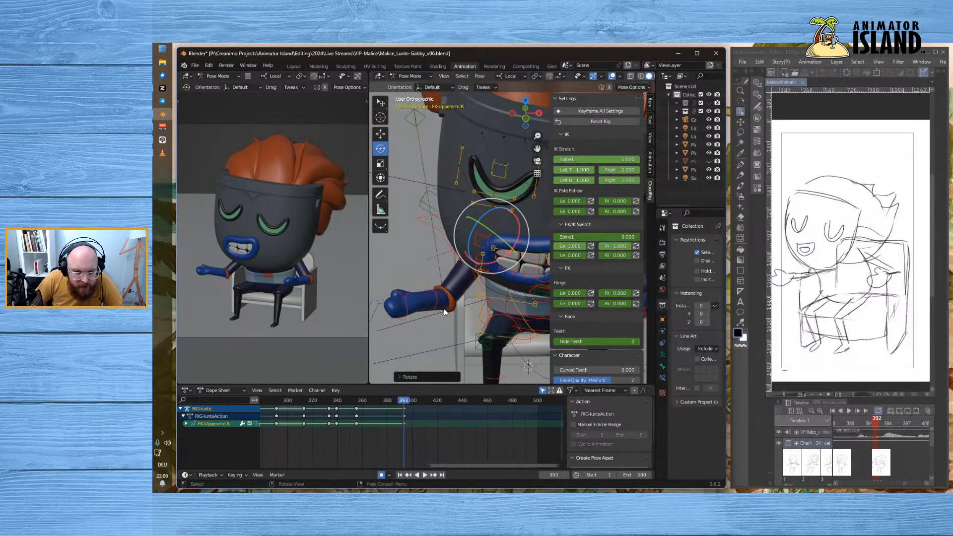
- Rotate FK-Forearm.R around several axes so the right forearm extends outward as in the storyboard sketch
{"action": "left_click", "coordinate": [433, 312]}
{"action": "left_click_drag", "start_coordinate": [439, 318], "coordinate": [452, 323]}
{"action": "left_click_drag", "start_coordinate": [454, 287], "coordinate": [497, 244]}
{"action": "middle_click_drag", "start_coordinate": [497, 243], "coordinate": [474, 236]}
{"action": "left_click_drag", "start_coordinate": [498, 294], "coordinate": [518, 291]}
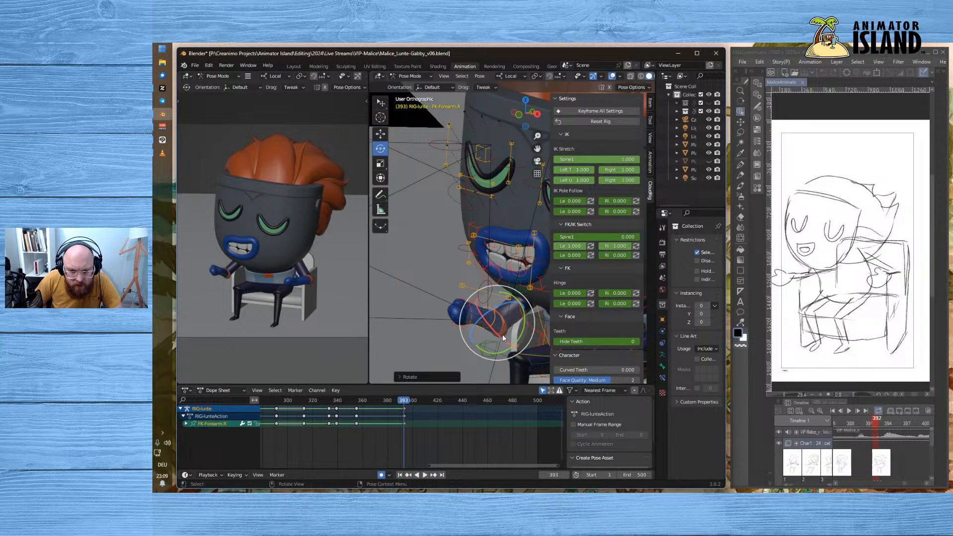
{"action": "left_click_drag", "start_coordinate": [502, 334], "coordinate": [493, 333]}
{"action": "left_click_drag", "start_coordinate": [479, 300], "coordinate": [491, 336]}
- Fine-tune the right hand's rotation with FK-W-Hand.R, and clear the bone selection
{"action": "left_click", "coordinate": [438, 341]}
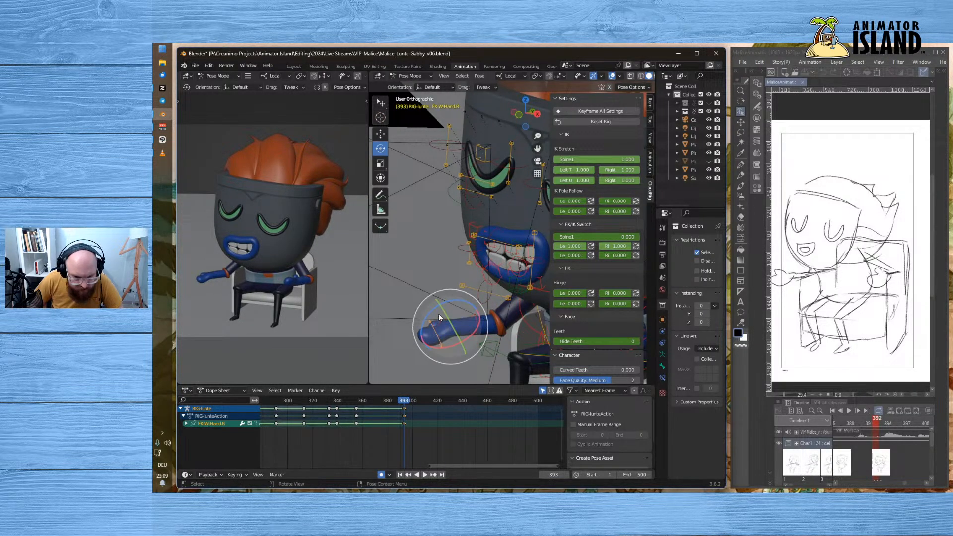
{"action": "left_click_drag", "start_coordinate": [461, 297], "coordinate": [453, 279]}
{"action": "mouse_move", "coordinate": [444, 313]}
{"action": "left_mouse_down"}
{"action": "mouse_move", "coordinate": [449, 321]}
{"action": "mouse_move", "coordinate": [435, 302]}
{"action": "left_mouse_up"}
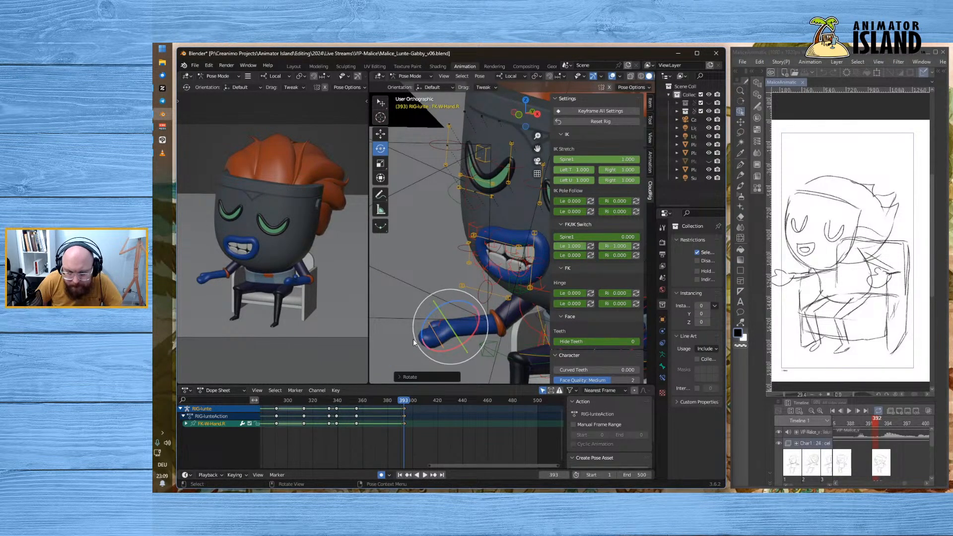
{"action": "left_click", "coordinate": [425, 266]}
- Play the animation repeatedly from frame 310 and the frames before 393 to review the new arm pose
{"action": "left_click_drag", "start_coordinate": [404, 400], "coordinate": [300, 402]}
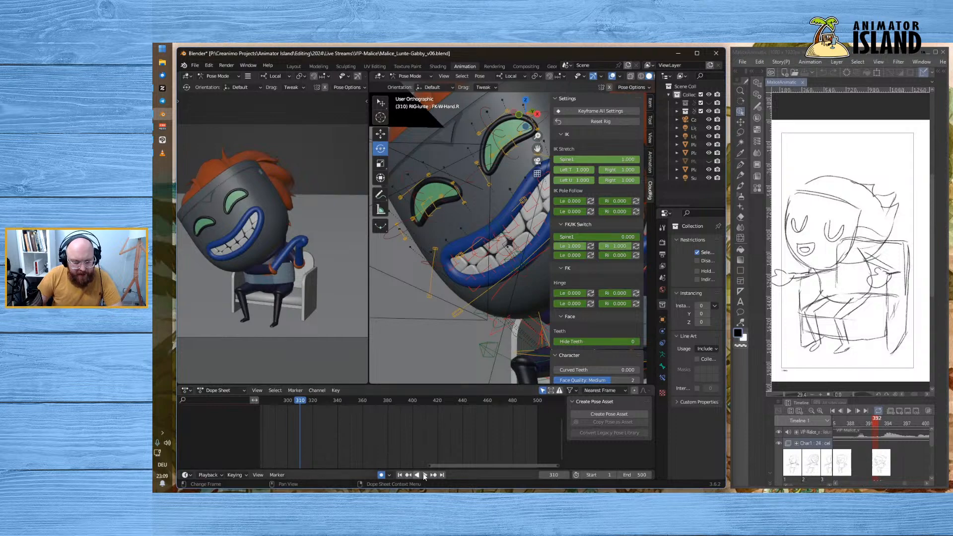
{"action": "left_click", "coordinate": [425, 475]}
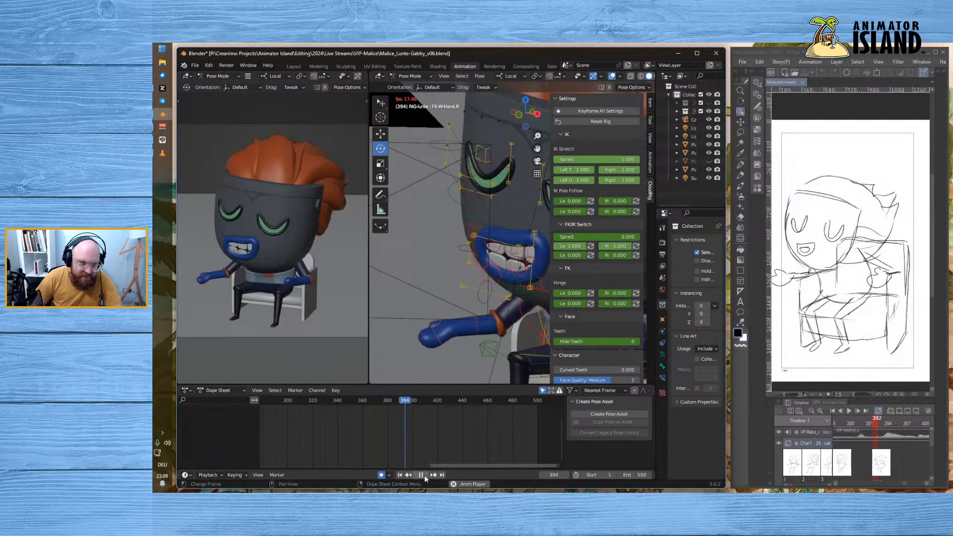
{"action": "left_click", "coordinate": [424, 475]}
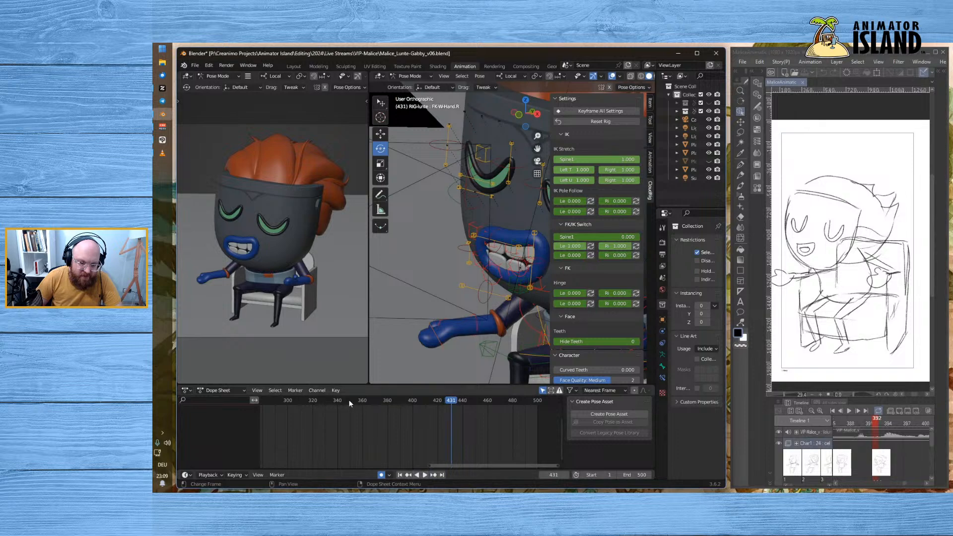
{"action": "left_click", "coordinate": [348, 400]}
{"action": "left_click", "coordinate": [426, 475]}
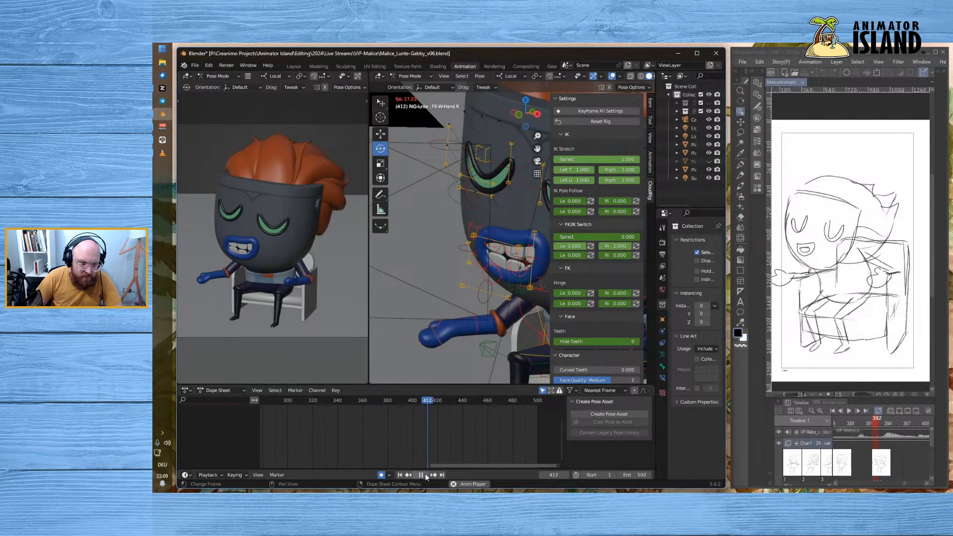
{"action": "left_click", "coordinate": [425, 474]}
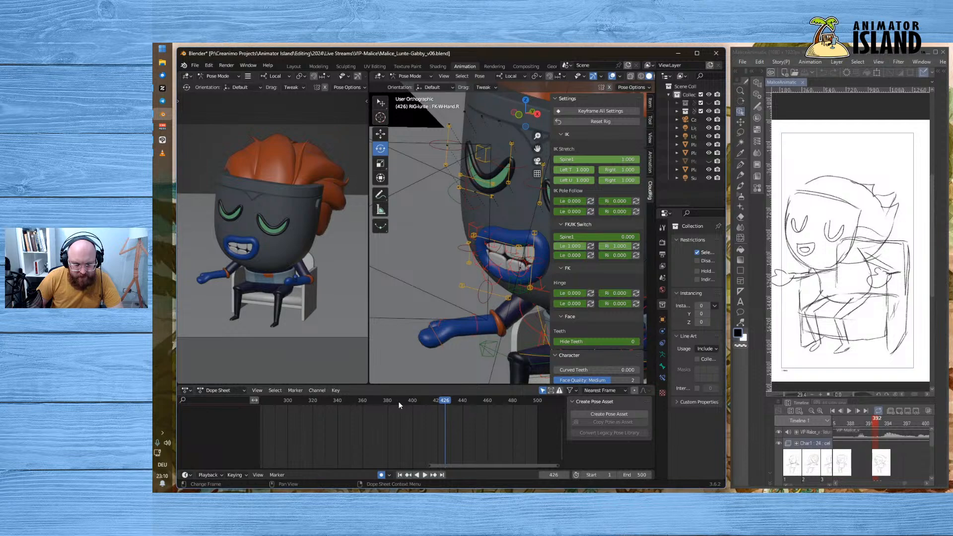
{"action": "left_click_drag", "start_coordinate": [401, 401], "coordinate": [341, 404]}
{"action": "left_click", "coordinate": [425, 474]}
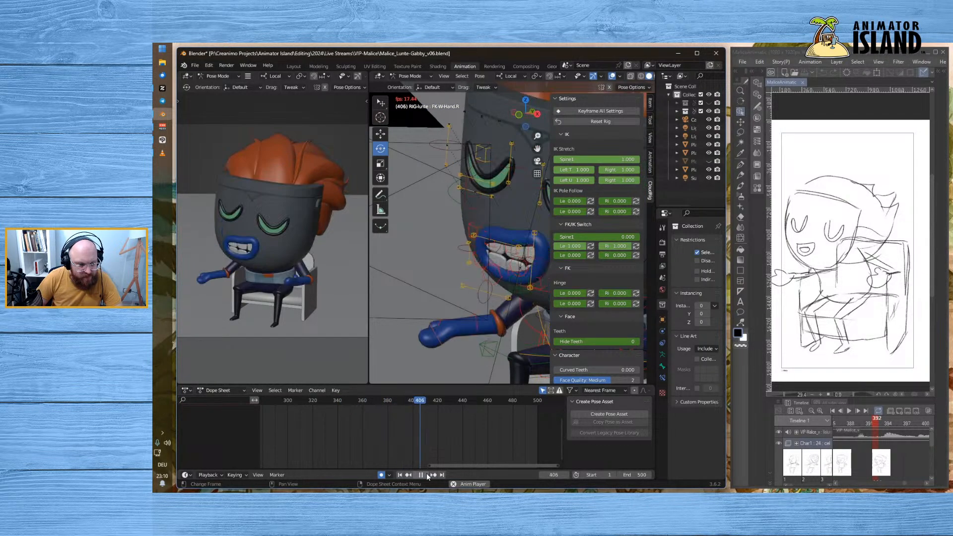
{"action": "left_click", "coordinate": [426, 475]}
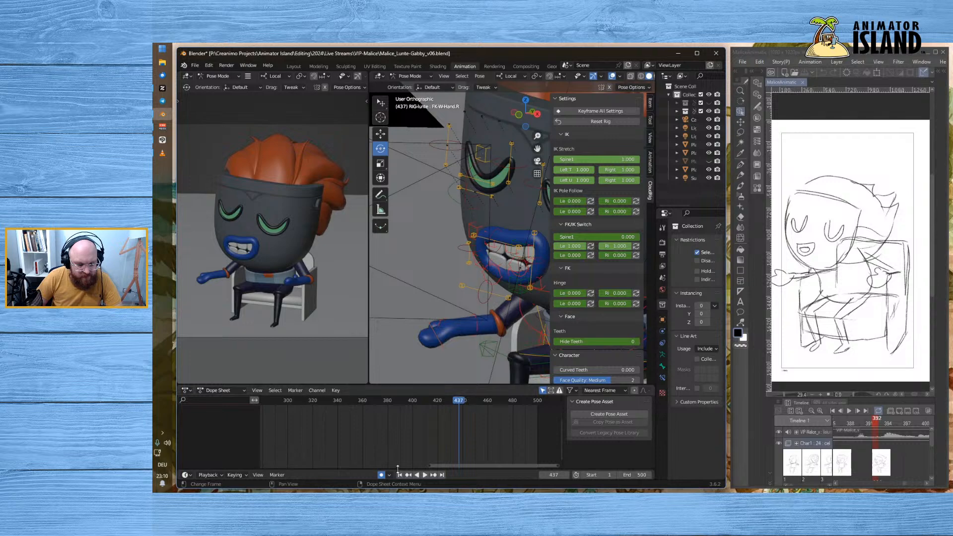
- Switch to the storyboard animatic, play it onward and stop on the sketch at frame 462
{"action": "left_click", "coordinate": [849, 411]}
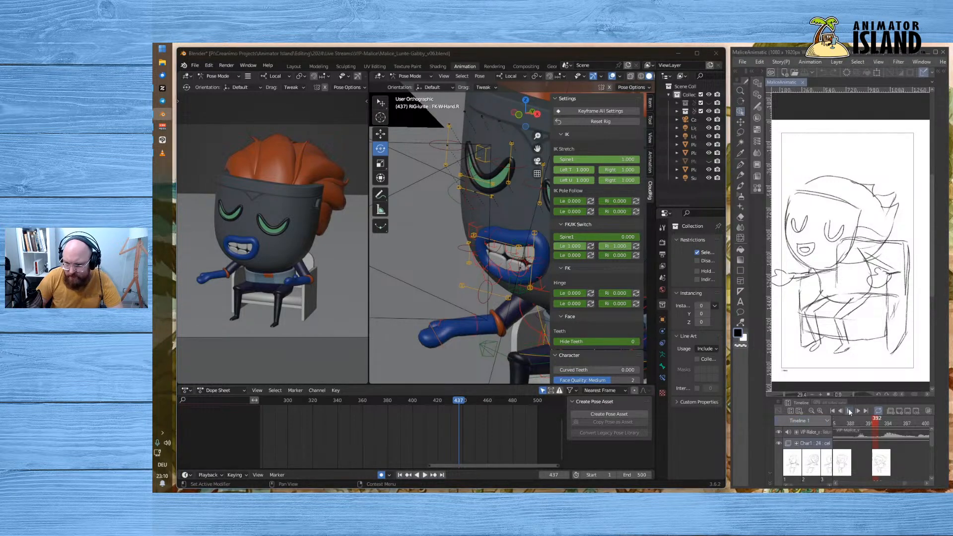
{"action": "left_click", "coordinate": [836, 484]}
{"action": "left_click", "coordinate": [855, 426]}
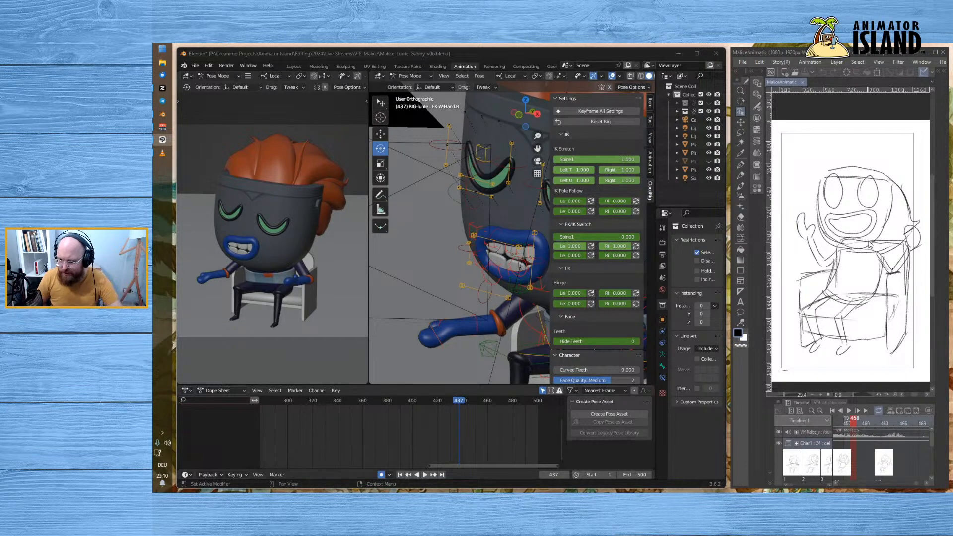
{"action": "left_click", "coordinate": [888, 425]}
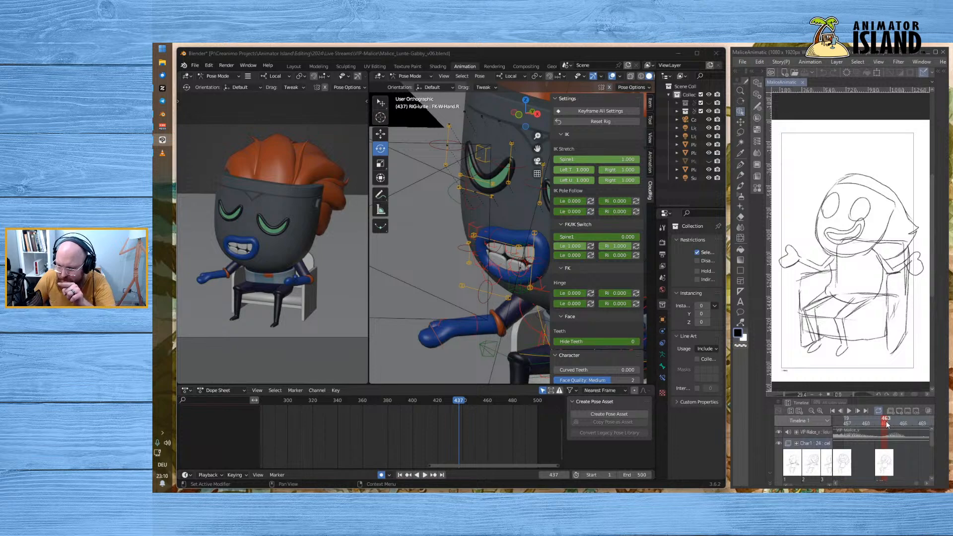
{"action": "mouse_move", "coordinate": [884, 423]}
{"action": "left_mouse_down"}
{"action": "mouse_move", "coordinate": [862, 424]}
{"action": "mouse_move", "coordinate": [880, 421]}
{"action": "left_mouse_up"}
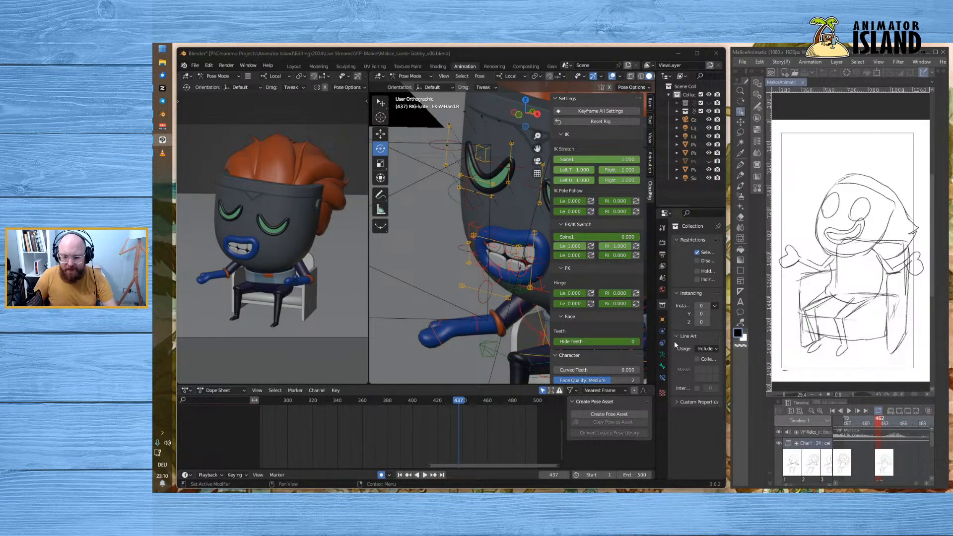
- Bring the seated character's left hand and forearm into close view in the posing viewport
{"action": "scroll", "coordinate": [495, 302], "scroll_direction": "down", "scroll_amount": 2}
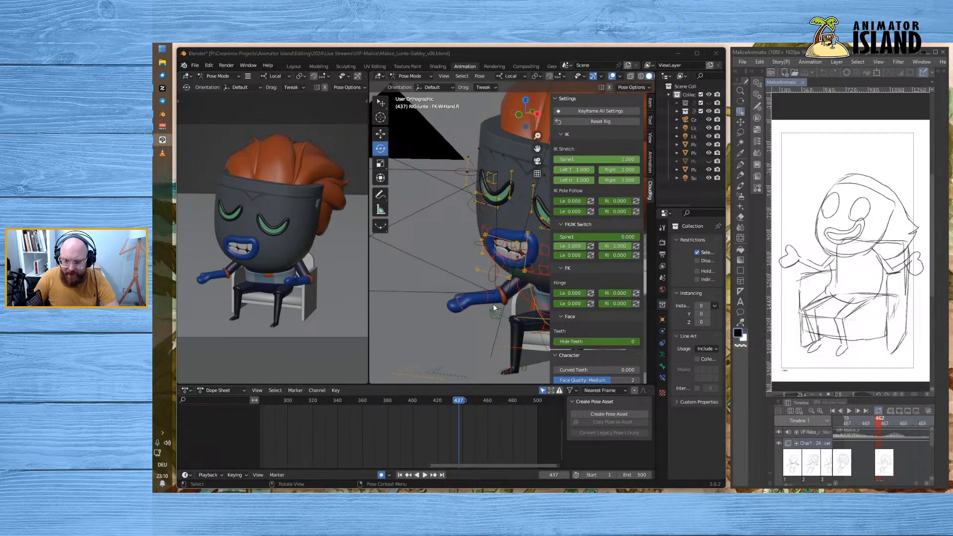
{"action": "scroll", "coordinate": [494, 303], "scroll_direction": "down", "scroll_amount": 2}
{"action": "middle_click_drag", "start_coordinate": [501, 298], "coordinate": [419, 299]}
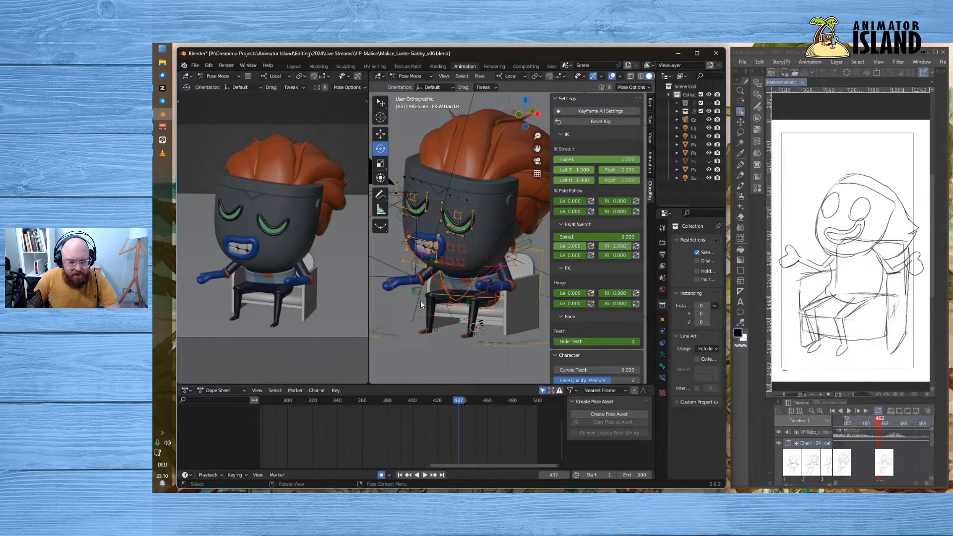
{"action": "scroll", "coordinate": [421, 301], "scroll_direction": "up", "scroll_amount": 3}
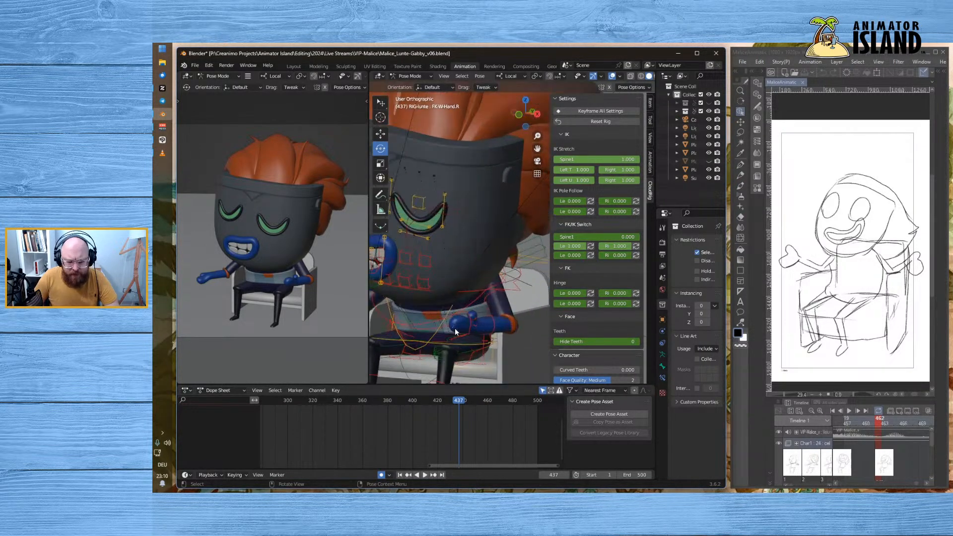
- Clear all transforms of the FK-Spine1, FK-Spine2, FK-Spine3 and FK-Head controls at frame 437
{"action": "middle_click_drag", "start_coordinate": [474, 354], "coordinate": [390, 348]}
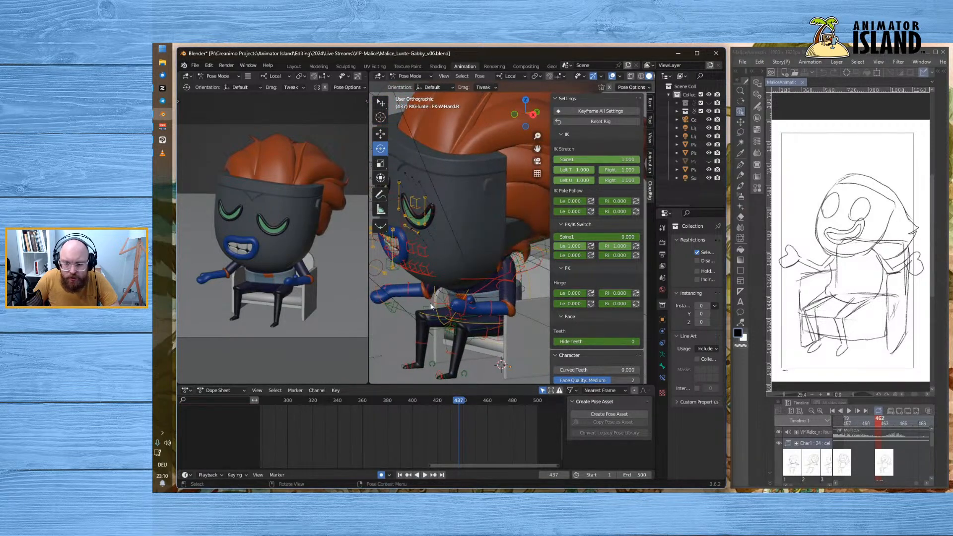
{"action": "left_click", "coordinate": [495, 334]}
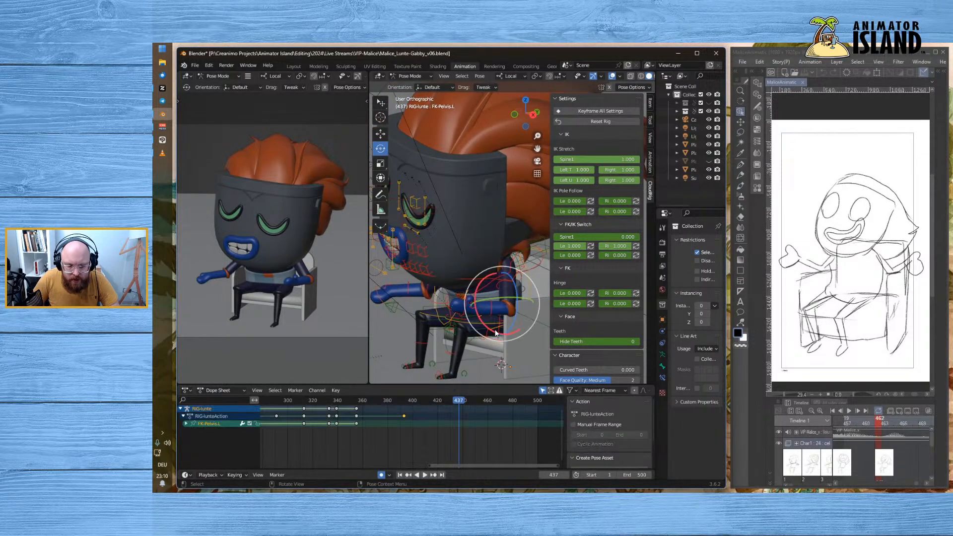
{"action": "left_click", "coordinate": [380, 102]}
{"action": "middle_click_drag", "start_coordinate": [489, 281], "coordinate": [457, 325]}
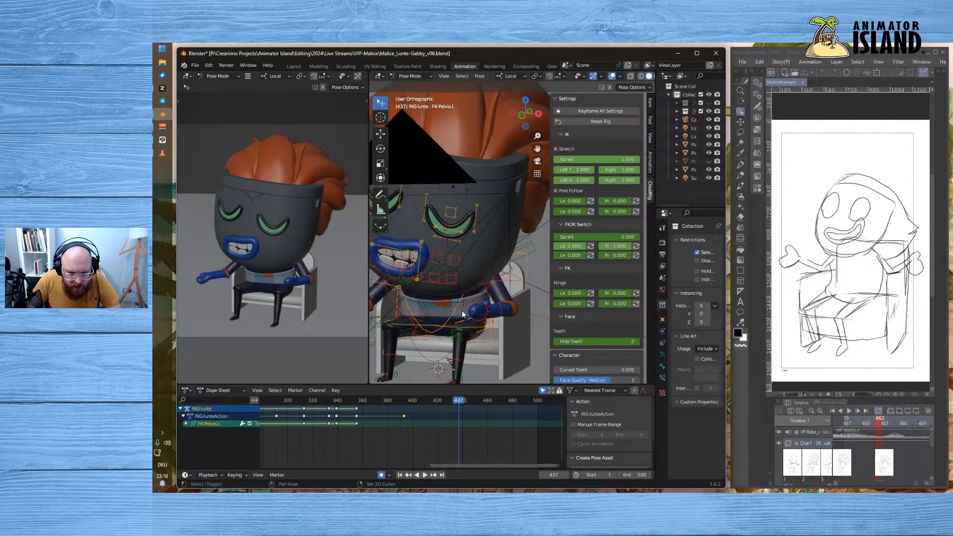
{"action": "left_click", "coordinate": [462, 310], "text": "shift"}
{"action": "left_click", "coordinate": [450, 325]}
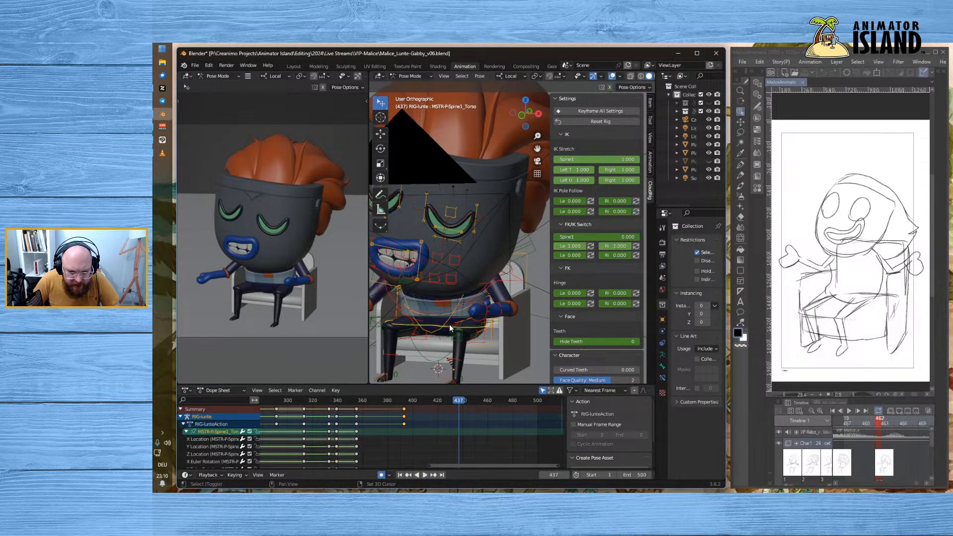
{"action": "left_click", "coordinate": [452, 323]}
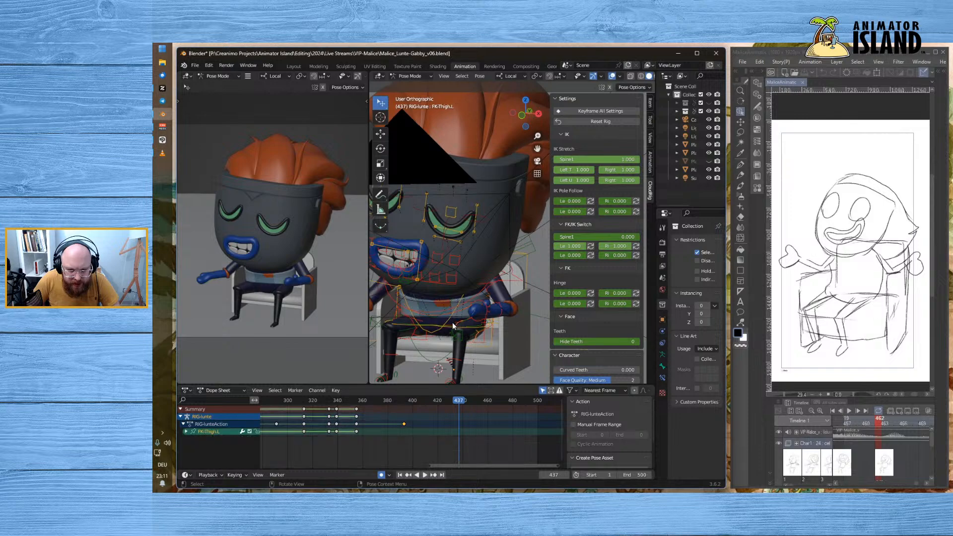
{"action": "mouse_move", "coordinate": [454, 306]}
{"action": "middle_mouse_down"}
{"action": "mouse_move", "coordinate": [434, 298]}
{"action": "mouse_move", "coordinate": [447, 314]}
{"action": "middle_mouse_up"}
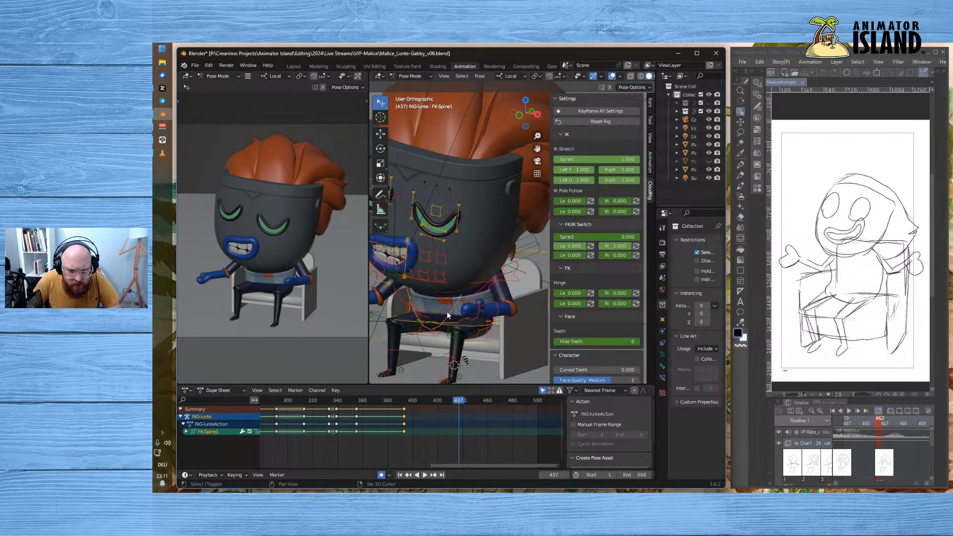
{"action": "left_click", "coordinate": [446, 312], "text": "shift"}
{"action": "left_click", "coordinate": [448, 308], "text": "shift"}
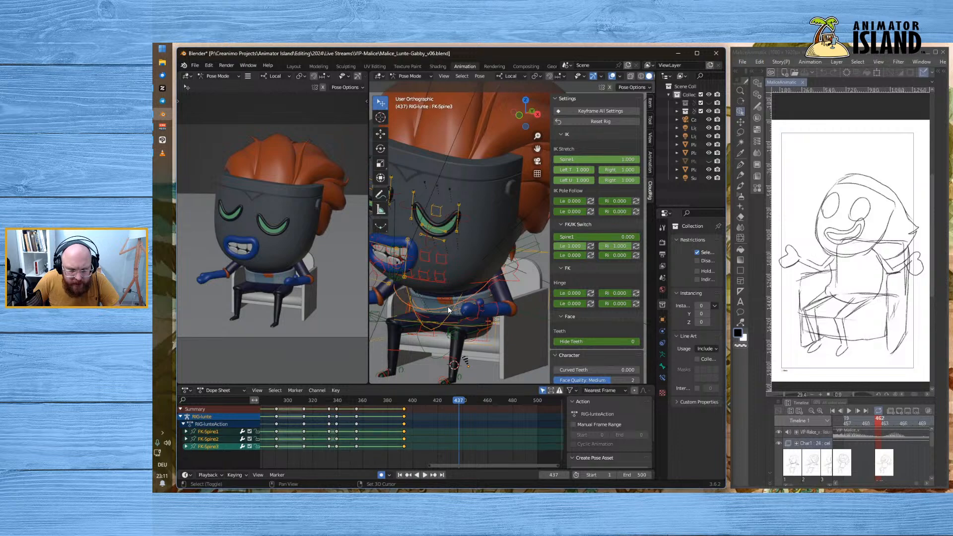
{"action": "left_click", "coordinate": [513, 281], "text": "shift"}
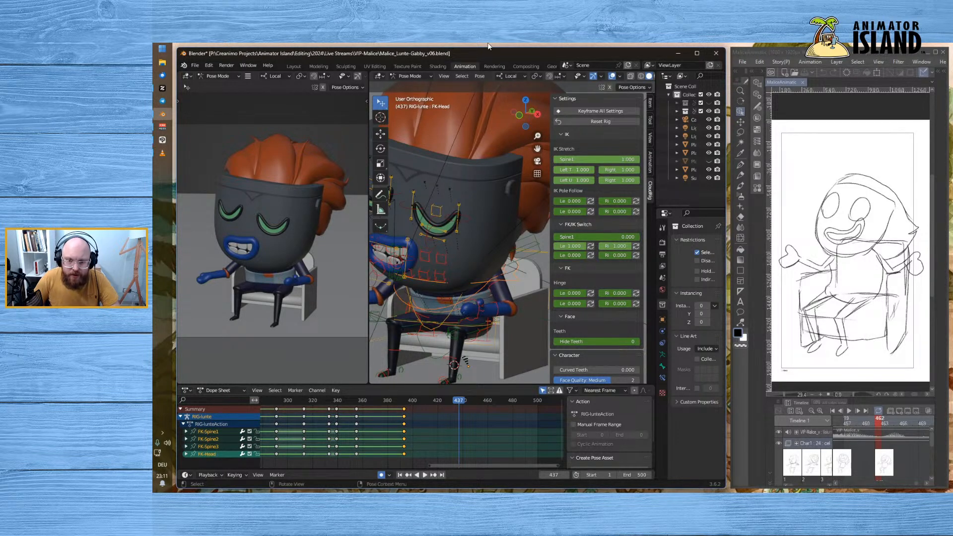
{"action": "left_click", "coordinate": [477, 77]}
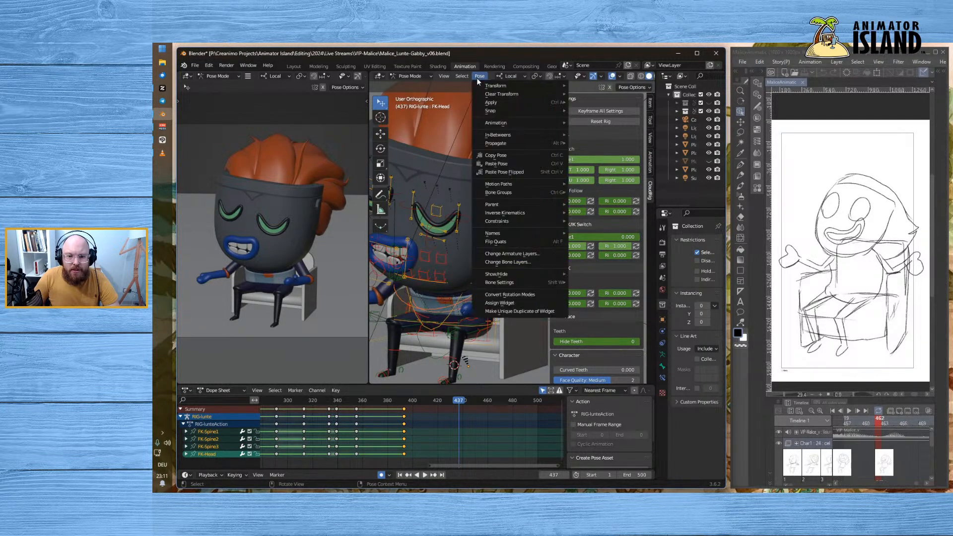
{"action": "mouse_move", "coordinate": [491, 96]}
{"action": "left_click", "coordinate": [636, 95]}
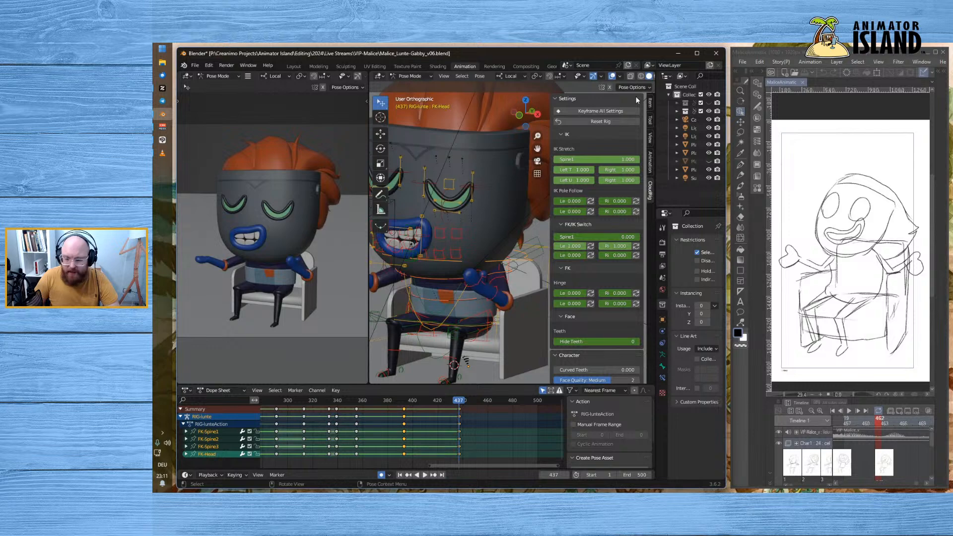
- Select only the FK-Spine1 control and compare the pose at frame 393 with the one at frame 437
{"action": "middle_click_drag", "start_coordinate": [421, 253], "coordinate": [481, 294]}
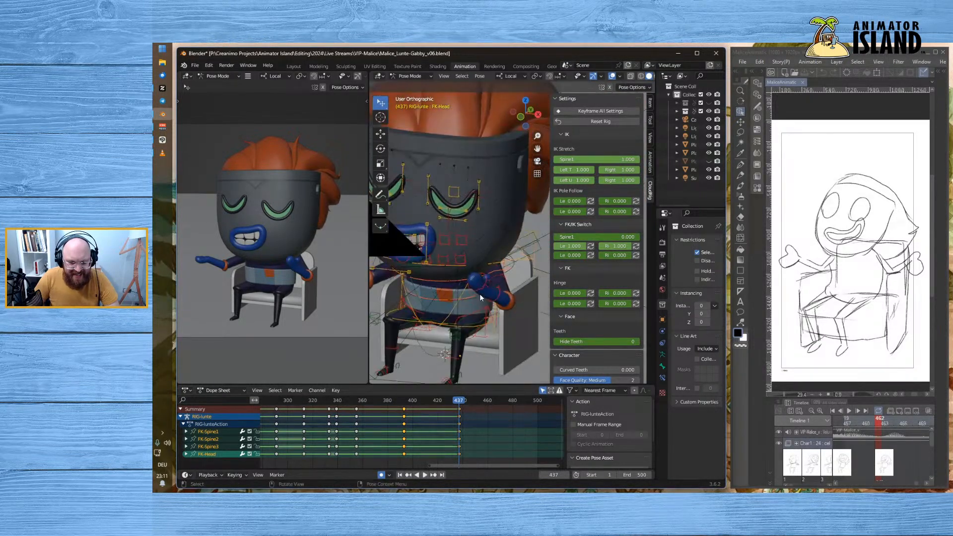
{"action": "left_click", "coordinate": [439, 322]}
{"action": "left_click", "coordinate": [439, 321]}
{"action": "left_click", "coordinate": [439, 321]}
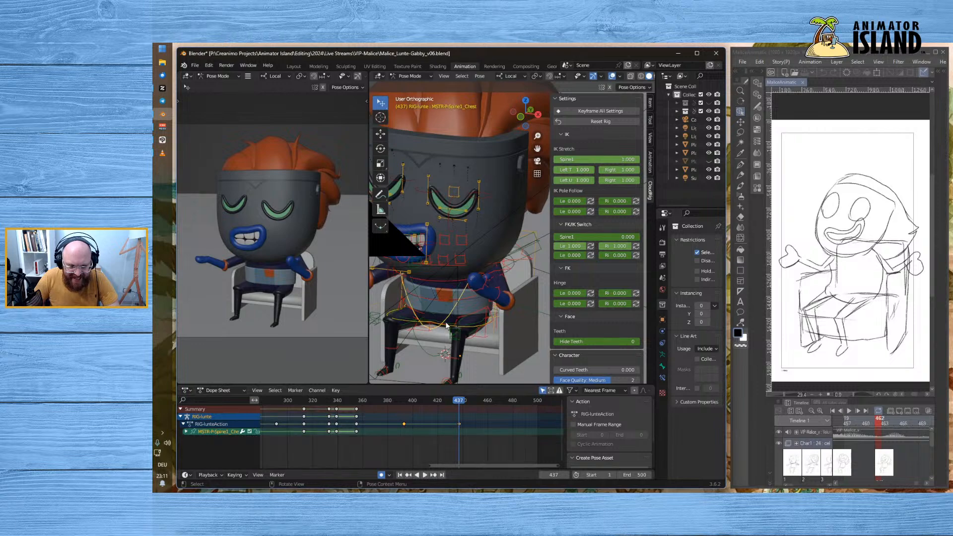
{"action": "middle_click_drag", "start_coordinate": [424, 288], "coordinate": [417, 320]}
{"action": "left_click", "coordinate": [472, 322]}
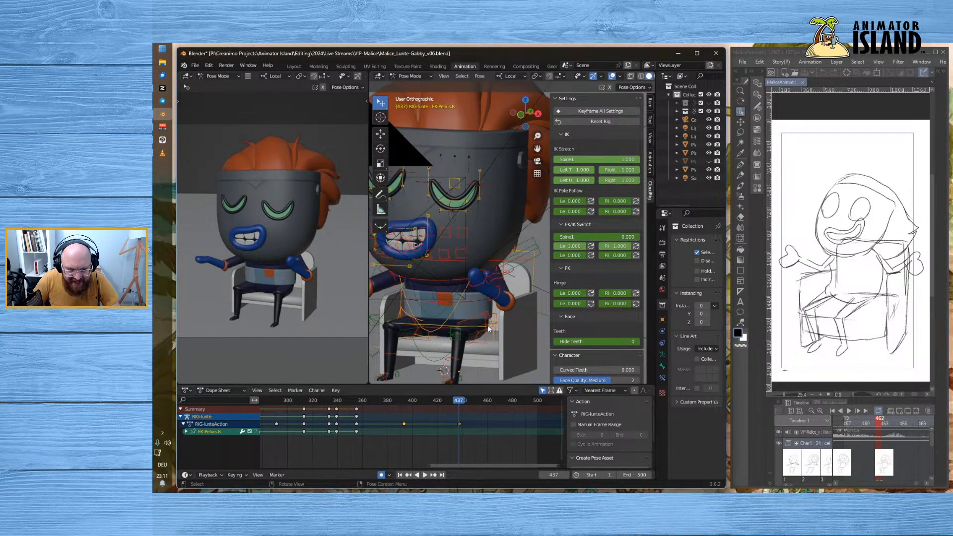
{"action": "left_click", "coordinate": [439, 327]}
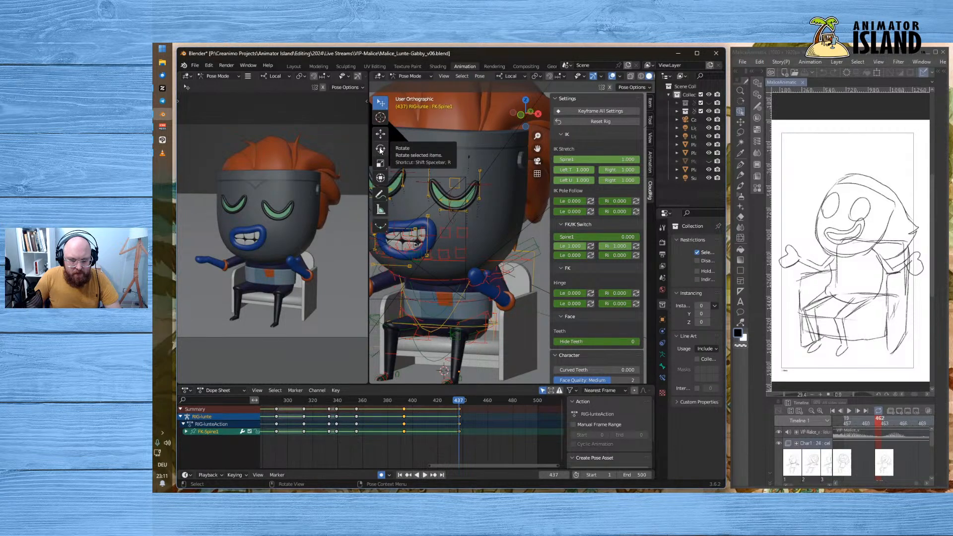
{"action": "left_click", "coordinate": [402, 403]}
{"action": "key", "text": "space"}
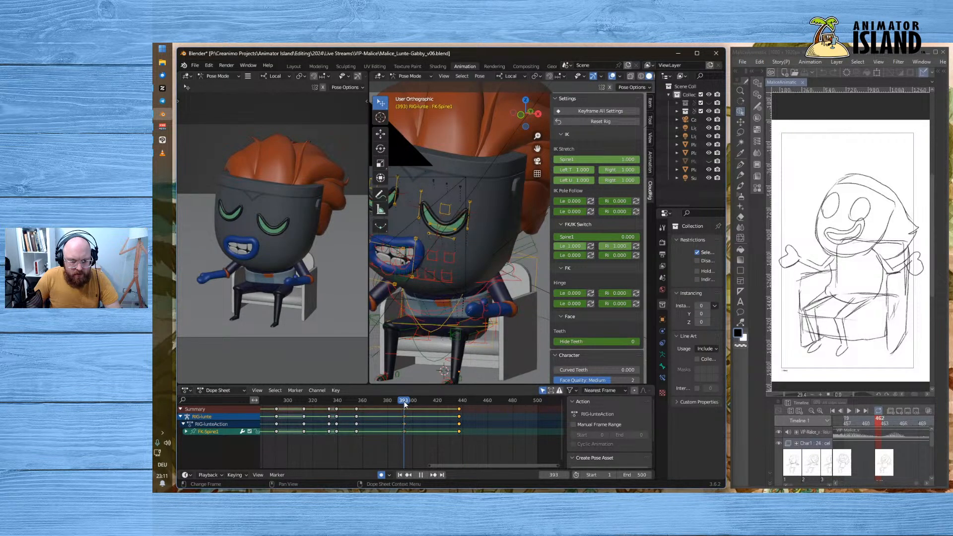
{"action": "left_click_drag", "start_coordinate": [404, 405], "coordinate": [460, 411]}
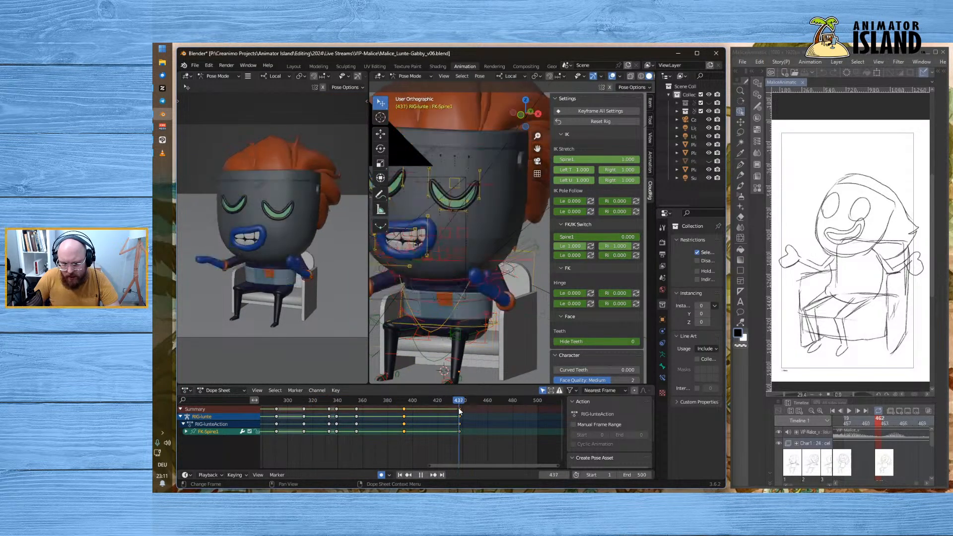
- Rotate the FK-Spine1 control so the character's whole torso leans back in the chair at frame 437
{"action": "middle_click_drag", "start_coordinate": [439, 315], "coordinate": [419, 319]}
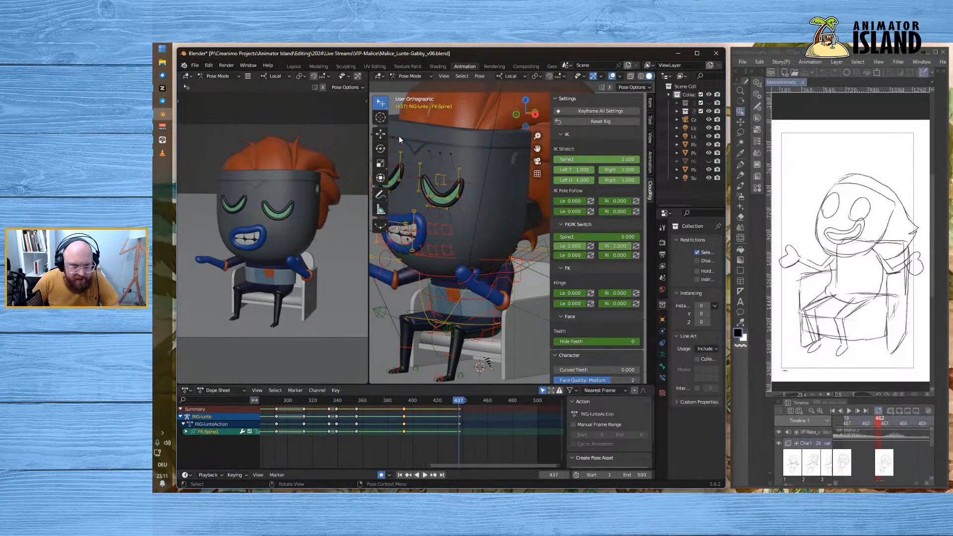
{"action": "left_click", "coordinate": [379, 150]}
{"action": "mouse_move", "coordinate": [451, 299]}
{"action": "left_mouse_down"}
{"action": "mouse_move", "coordinate": [463, 285]}
{"action": "mouse_move", "coordinate": [462, 293]}
{"action": "left_mouse_up"}
- Rotate the FK-Spine3 control forward so the upper chest curves back over the leaning torso
{"action": "left_click", "coordinate": [438, 293]}
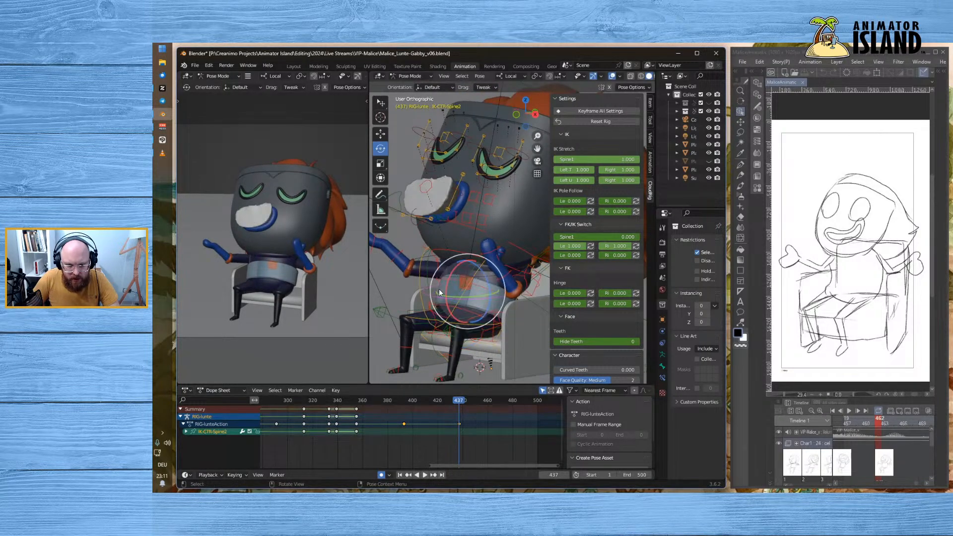
{"action": "left_click", "coordinate": [462, 274]}
{"action": "mouse_move", "coordinate": [467, 271]}
{"action": "left_mouse_down"}
{"action": "mouse_move", "coordinate": [454, 276]}
{"action": "mouse_move", "coordinate": [459, 257]}
{"action": "left_mouse_up"}
{"action": "left_click", "coordinate": [455, 251]}
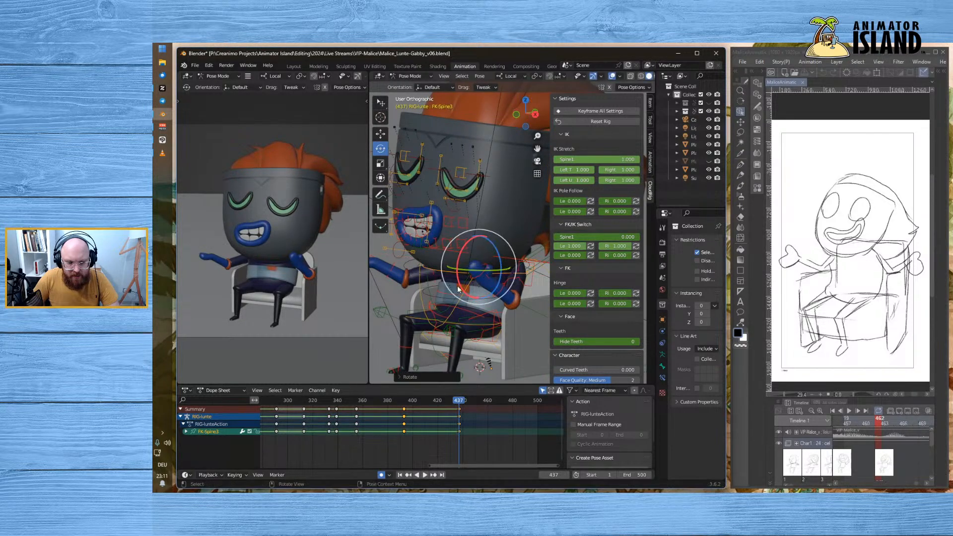
- Rotate the FK-Head control so the head tilts backward with the face raised
{"action": "left_click", "coordinate": [445, 247]}
{"action": "left_click", "coordinate": [502, 254]}
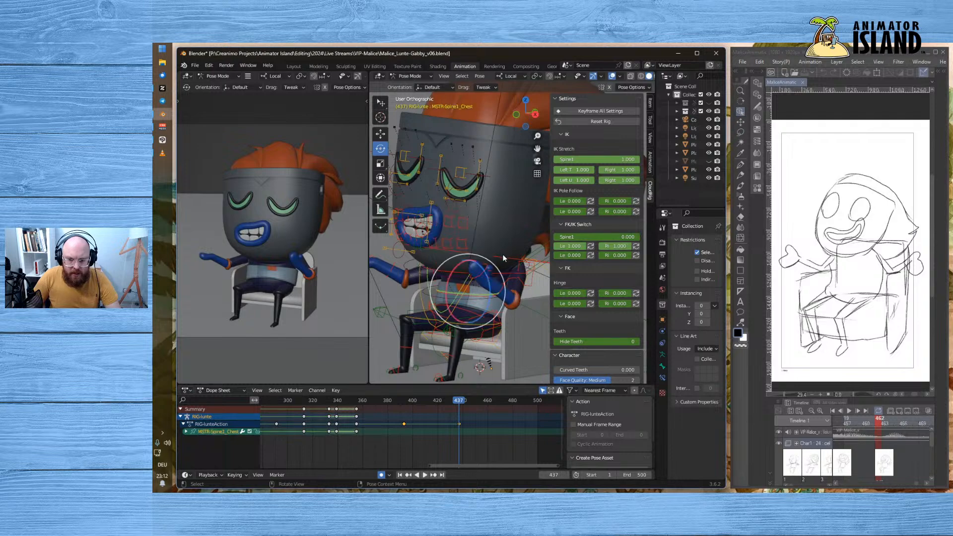
{"action": "left_click", "coordinate": [506, 259]}
{"action": "key", "text": "r"}
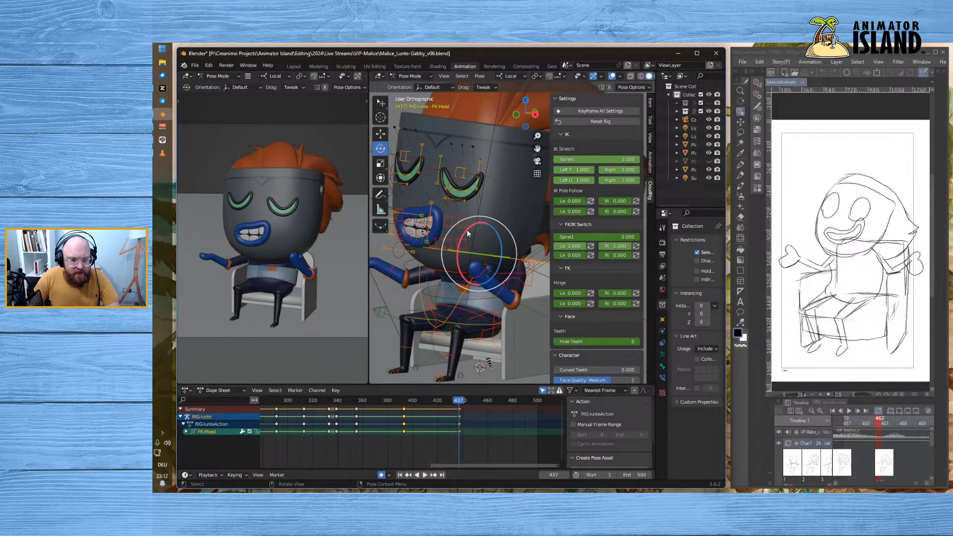
{"action": "mouse_move", "coordinate": [469, 227]}
{"action": "left_mouse_down"}
{"action": "mouse_move", "coordinate": [502, 233]}
{"action": "mouse_move", "coordinate": [468, 228]}
{"action": "mouse_move", "coordinate": [478, 221]}
{"action": "left_mouse_up"}
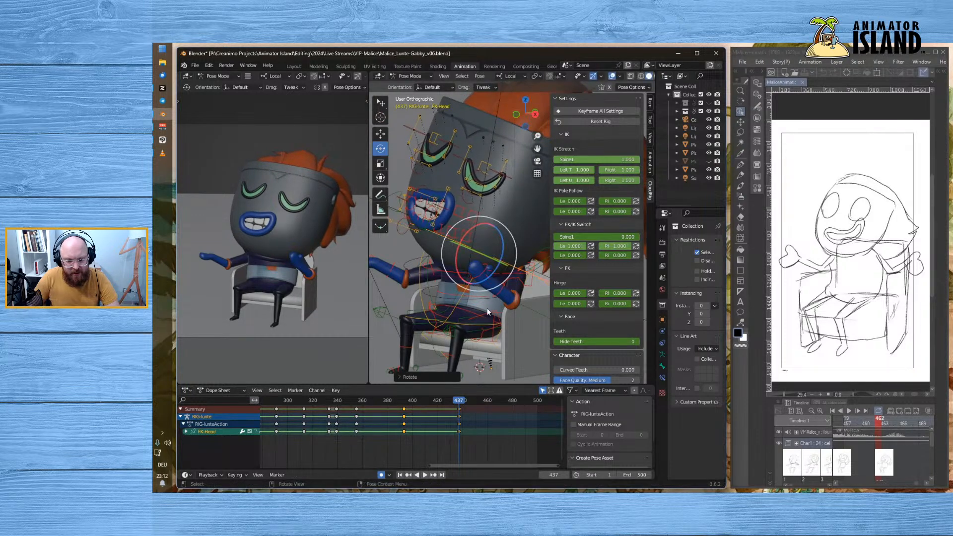
- Rotate the left upper arm around its local X axis to swing the forearm outward
{"action": "left_click", "coordinate": [517, 282]}
{"action": "middle_click_drag", "start_coordinate": [502, 302], "coordinate": [394, 313]}
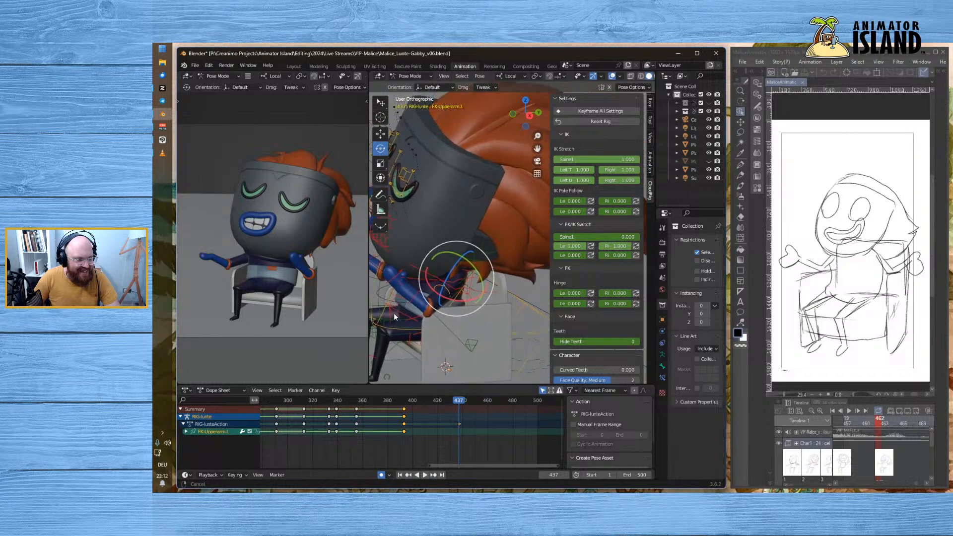
{"action": "key", "text": "r"}
{"action": "key", "text": "x"}
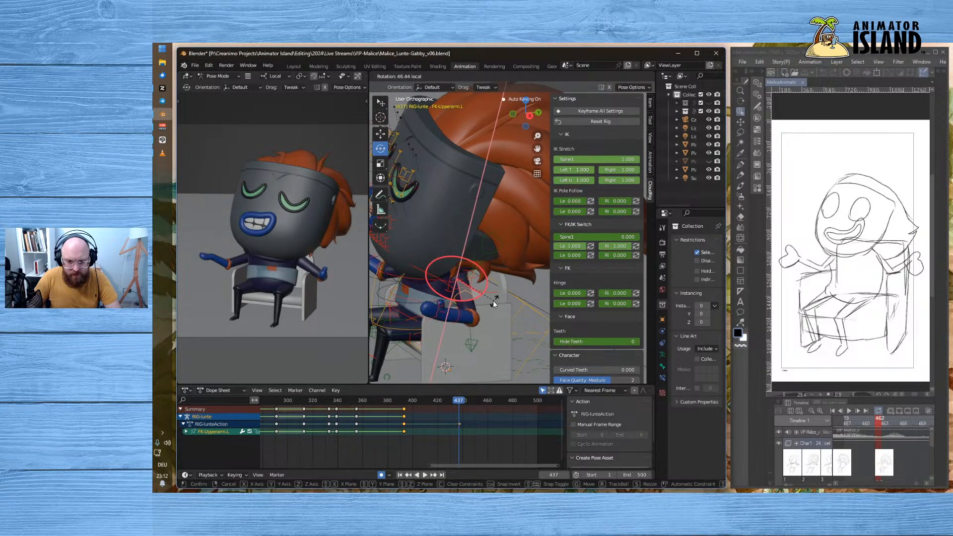
{"action": "left_click", "coordinate": [489, 301]}
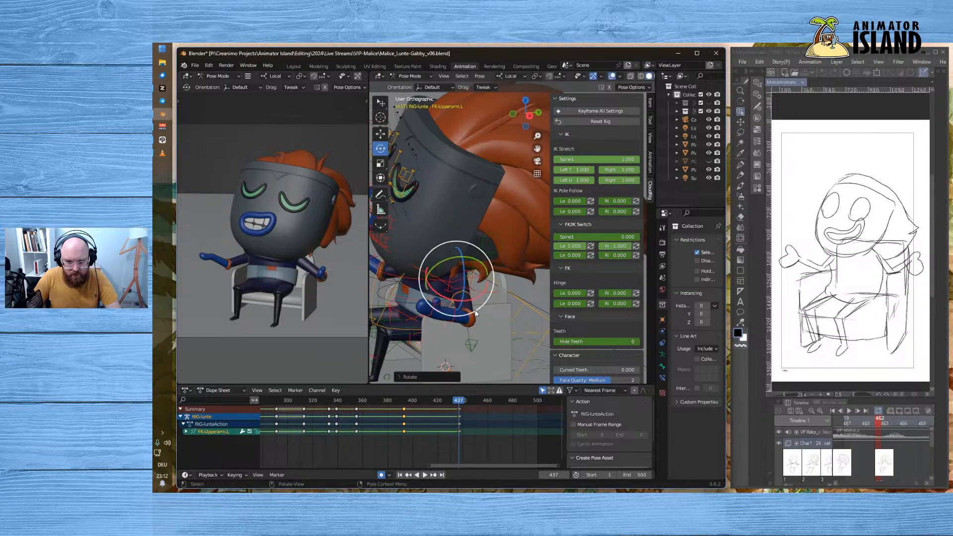
- Clear all transforms of the left upper arm and left forearm FK controls
{"action": "left_click", "coordinate": [451, 320]}
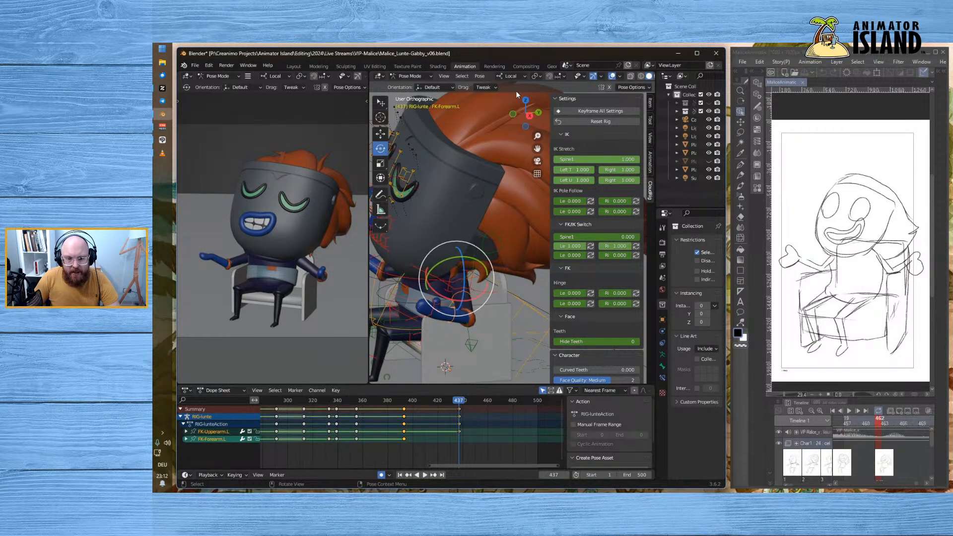
{"action": "left_click", "coordinate": [485, 76]}
{"action": "mouse_move", "coordinate": [493, 93]}
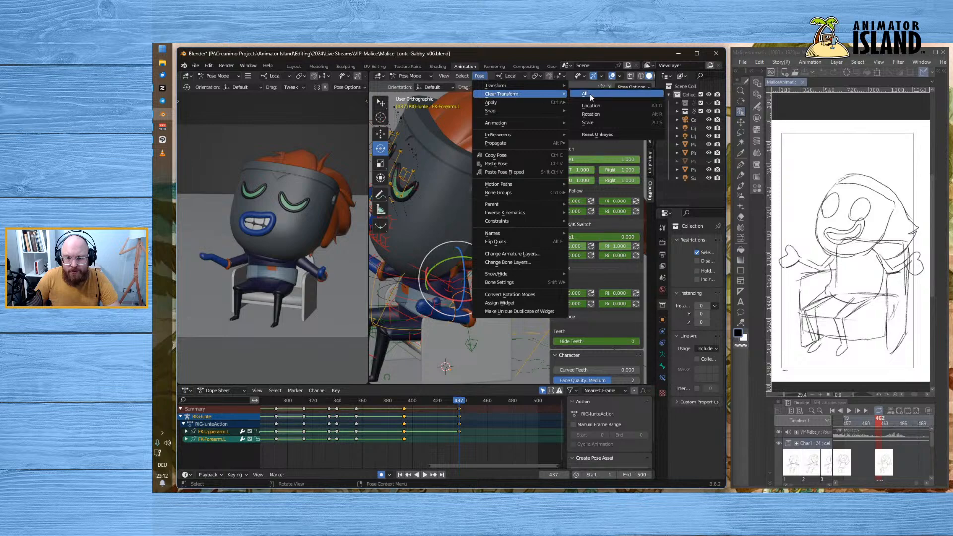
{"action": "left_click", "coordinate": [590, 94]}
- Rotate the left upper arm diagonally downward from the shoulder and bend the left forearm upward at the elbow
{"action": "middle_click_drag", "start_coordinate": [398, 245], "coordinate": [466, 248]}
{"action": "left_click", "coordinate": [512, 350]}
{"action": "left_click", "coordinate": [483, 310]}
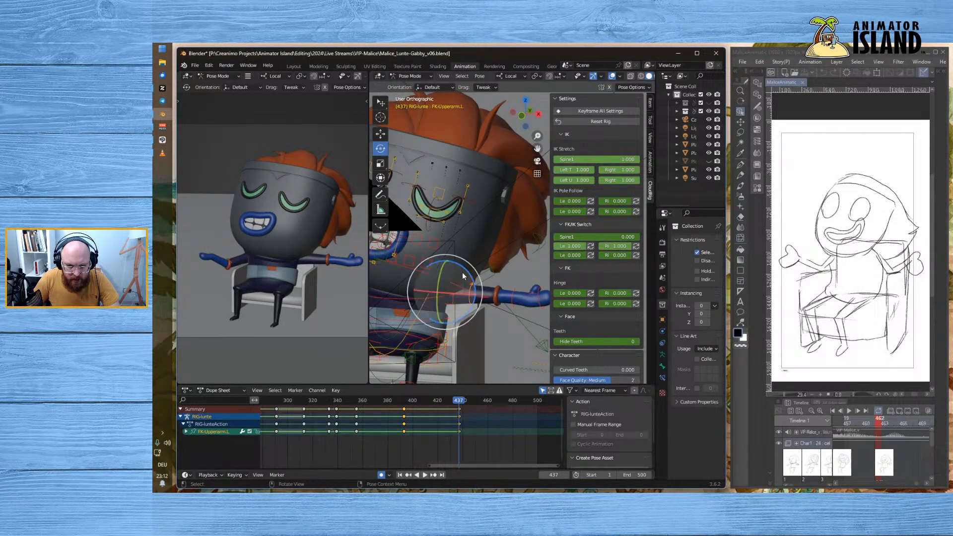
{"action": "left_click_drag", "start_coordinate": [468, 273], "coordinate": [474, 293]}
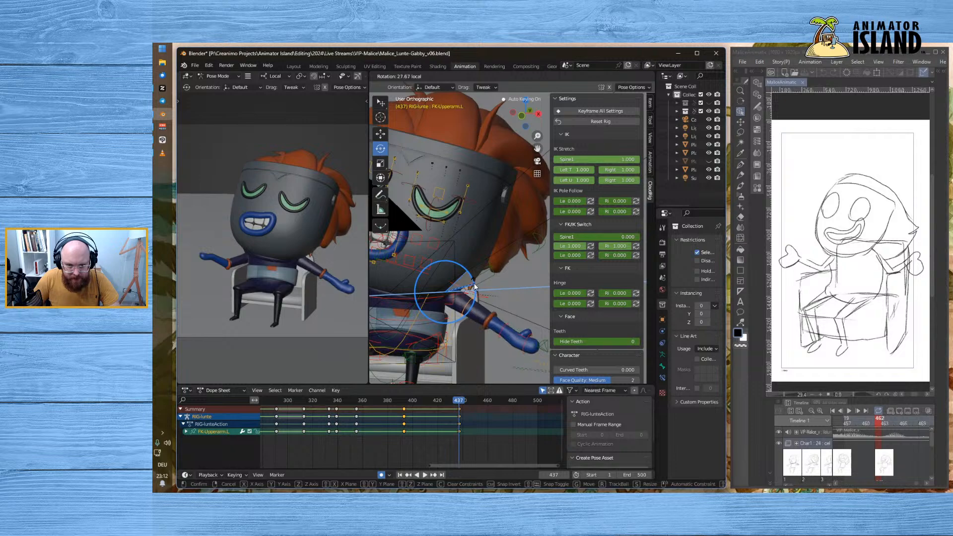
{"action": "left_click", "coordinate": [502, 332]}
{"action": "left_click_drag", "start_coordinate": [502, 332], "coordinate": [451, 252]}
- Clear all transforms of the left hand's FK control so it lines up with the forearm
{"action": "left_click", "coordinate": [526, 285]}
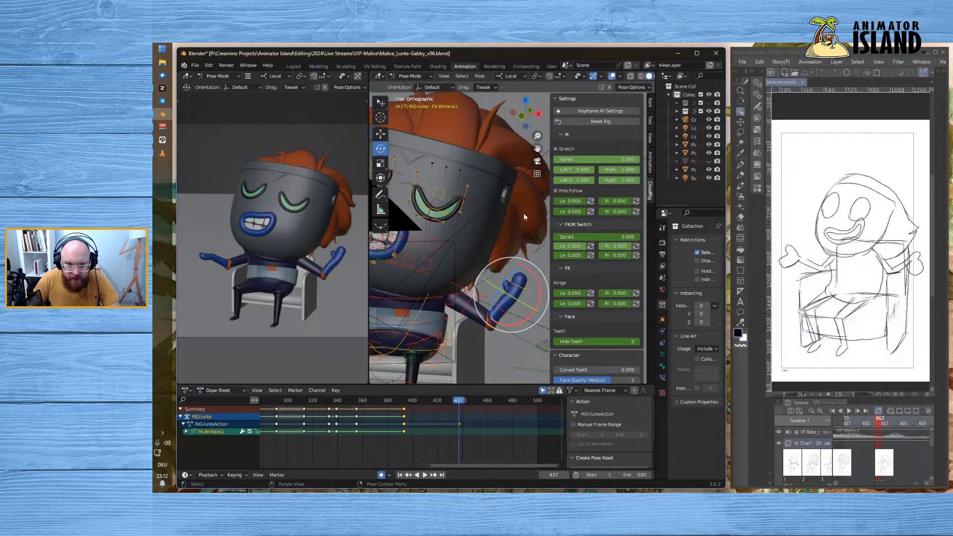
{"action": "left_click", "coordinate": [486, 76]}
{"action": "mouse_move", "coordinate": [501, 86]}
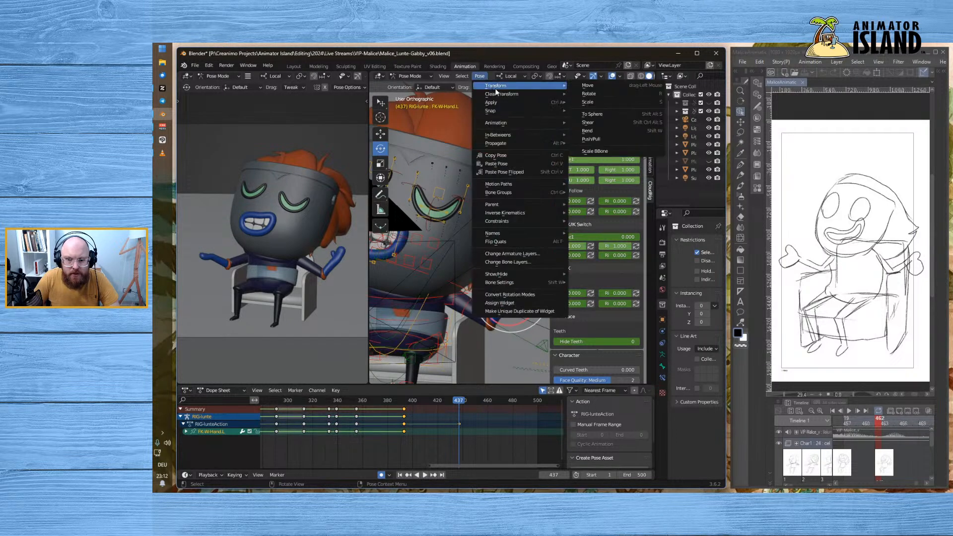
{"action": "mouse_move", "coordinate": [544, 94]}
{"action": "left_click", "coordinate": [606, 94]}
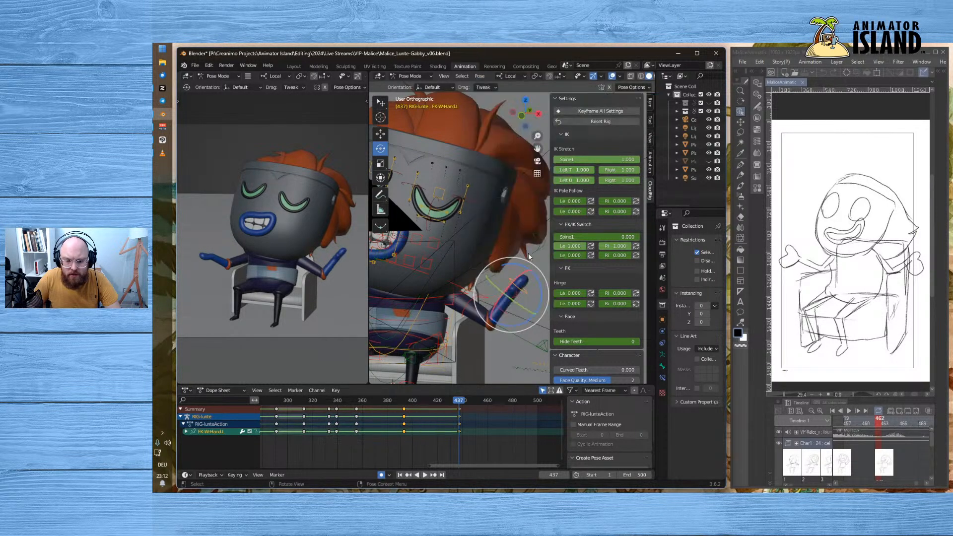
- Bend the left hand's FK control outward at the wrist, away from the raised forearm
{"action": "left_click_drag", "start_coordinate": [541, 285], "coordinate": [567, 319]}
{"action": "left_click", "coordinate": [498, 311]}
{"action": "left_click_drag", "start_coordinate": [509, 351], "coordinate": [544, 335]}
{"action": "left_click", "coordinate": [521, 285]}
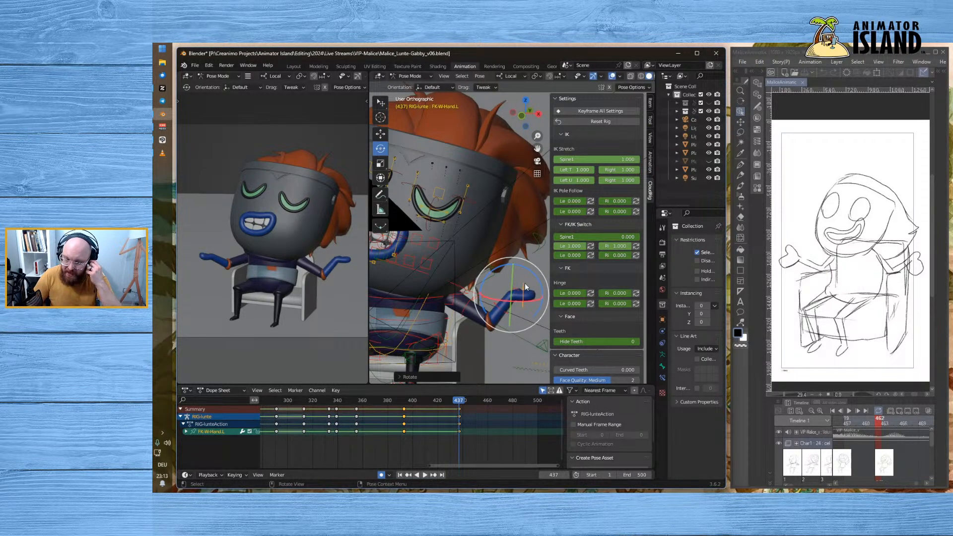
- Try tilting the left hand upward at the wrist with several rotations, undoing the unwanted ones
{"action": "middle_click_drag", "start_coordinate": [530, 252], "coordinate": [505, 305]}
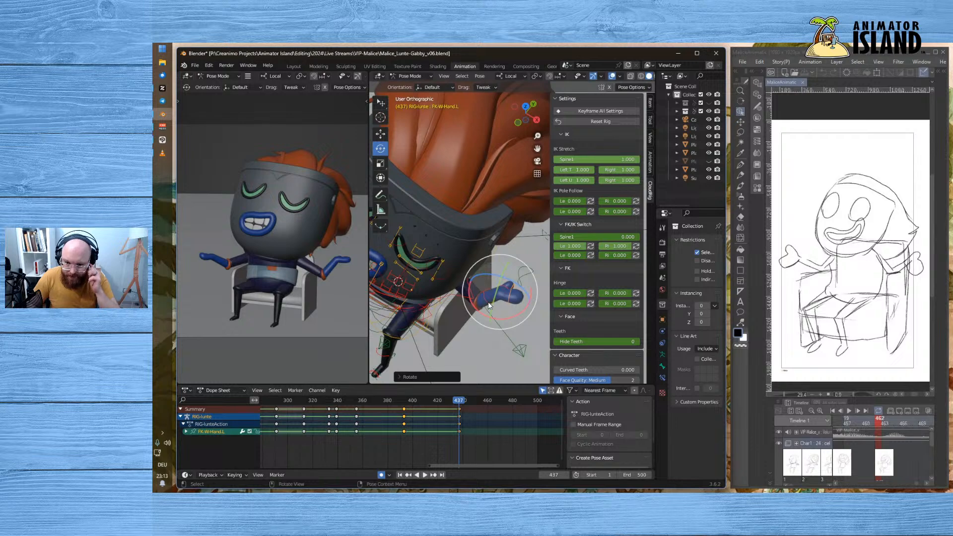
{"action": "left_click", "coordinate": [512, 298]}
{"action": "left_click", "coordinate": [511, 297]}
{"action": "scroll", "coordinate": [514, 306], "scroll_direction": "down", "scroll_amount": 2}
{"action": "scroll", "coordinate": [511, 309], "scroll_direction": "up", "scroll_amount": 4}
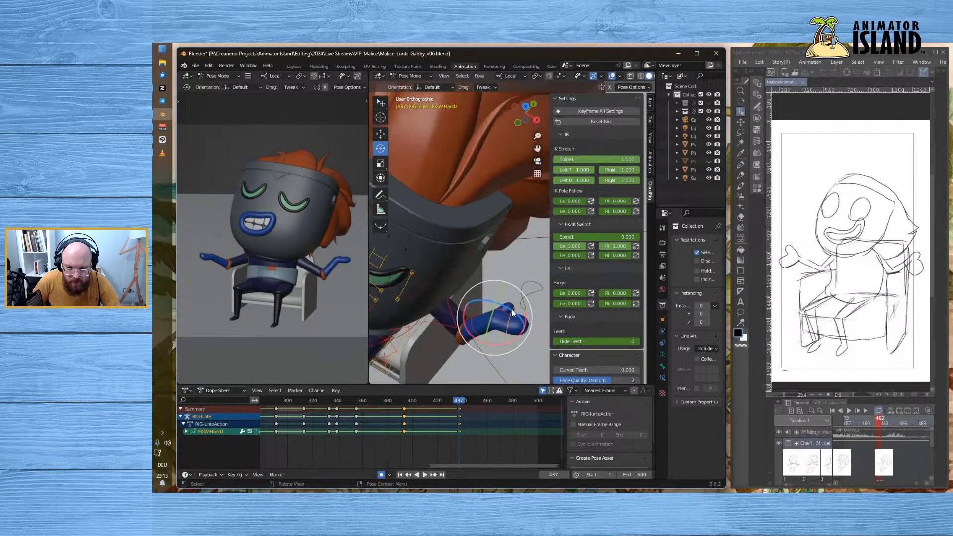
{"action": "left_click", "coordinate": [499, 312]}
{"action": "middle_click_drag", "start_coordinate": [500, 312], "coordinate": [521, 329]}
{"action": "left_click_drag", "start_coordinate": [534, 332], "coordinate": [492, 347]}
{"action": "key", "text": "ctrl+z"}
{"action": "left_click", "coordinate": [522, 335]}
{"action": "key", "text": "ctrl+z"}
{"action": "left_click", "coordinate": [489, 353]}
{"action": "left_click", "coordinate": [522, 336]}
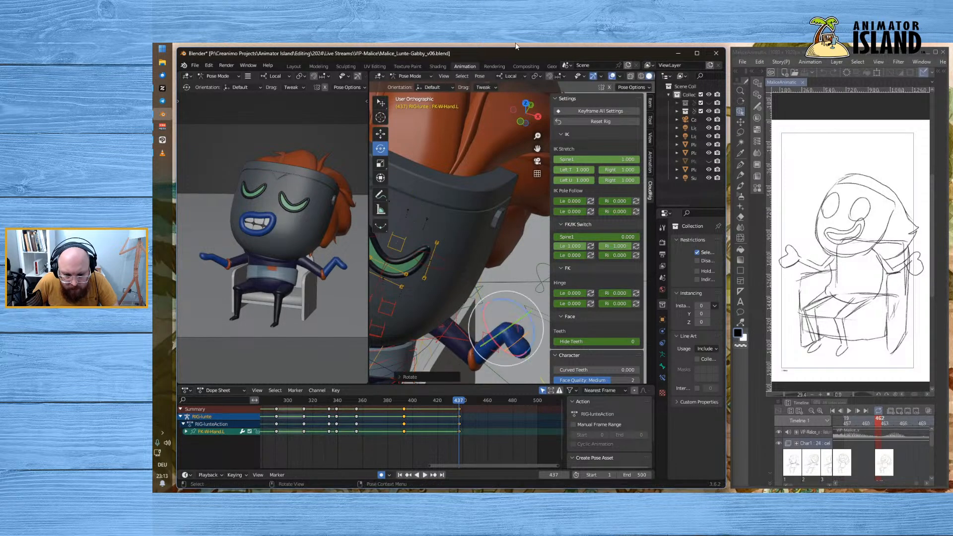
- Rotate the left hand's FK control around the wrist from a side angle to reorient the palm and thumb
{"action": "middle_click_drag", "start_coordinate": [526, 223], "coordinate": [492, 194]}
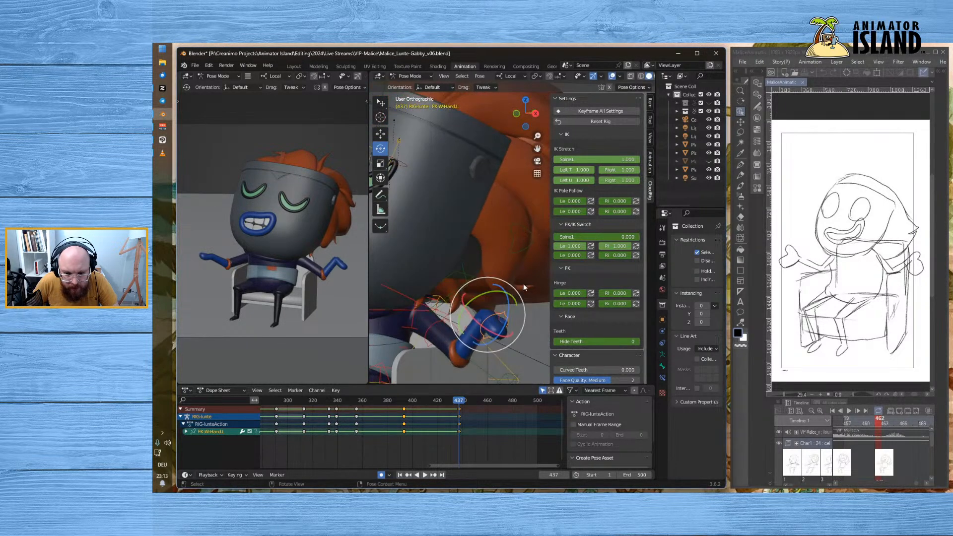
{"action": "left_click_drag", "start_coordinate": [512, 302], "coordinate": [499, 249]}
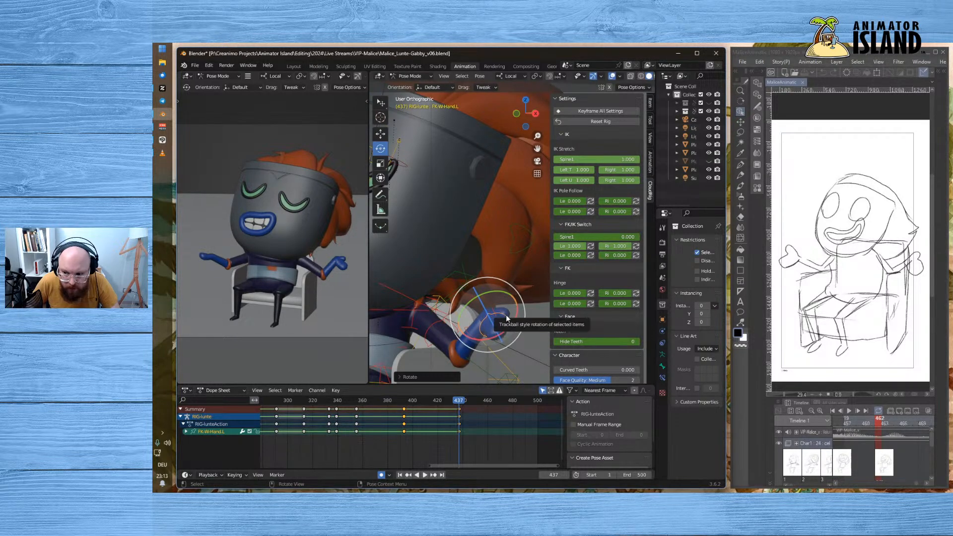
{"action": "left_click", "coordinate": [505, 314]}
{"action": "left_click_drag", "start_coordinate": [505, 300], "coordinate": [461, 281]}
- Refine the left hand's rotation from a front angle so it points upward along the forearm
{"action": "middle_click_drag", "start_coordinate": [461, 282], "coordinate": [487, 301]}
{"action": "left_click", "coordinate": [522, 345]}
{"action": "left_click_drag", "start_coordinate": [508, 355], "coordinate": [537, 319]}
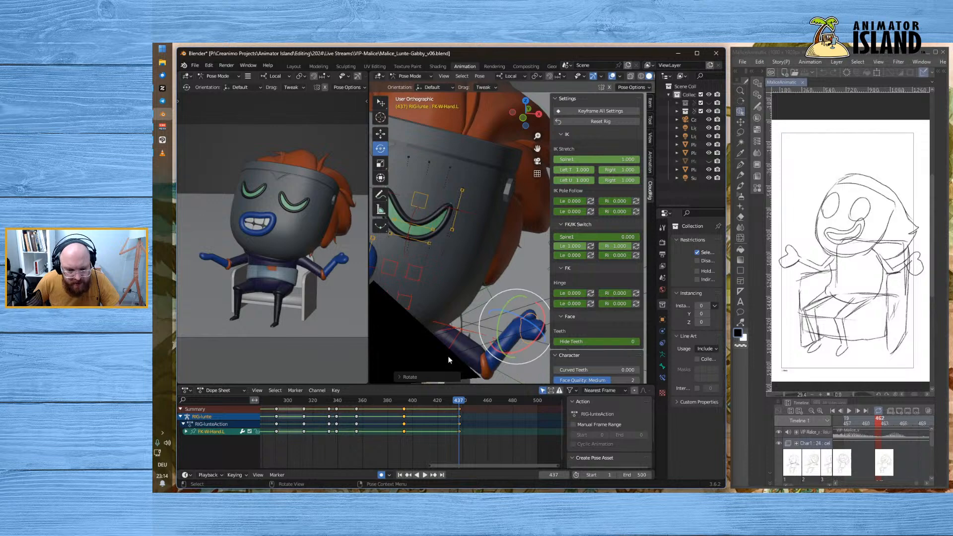
{"action": "left_click", "coordinate": [542, 337]}
{"action": "left_click", "coordinate": [542, 335]}
{"action": "left_click_drag", "start_coordinate": [546, 331], "coordinate": [537, 321]}
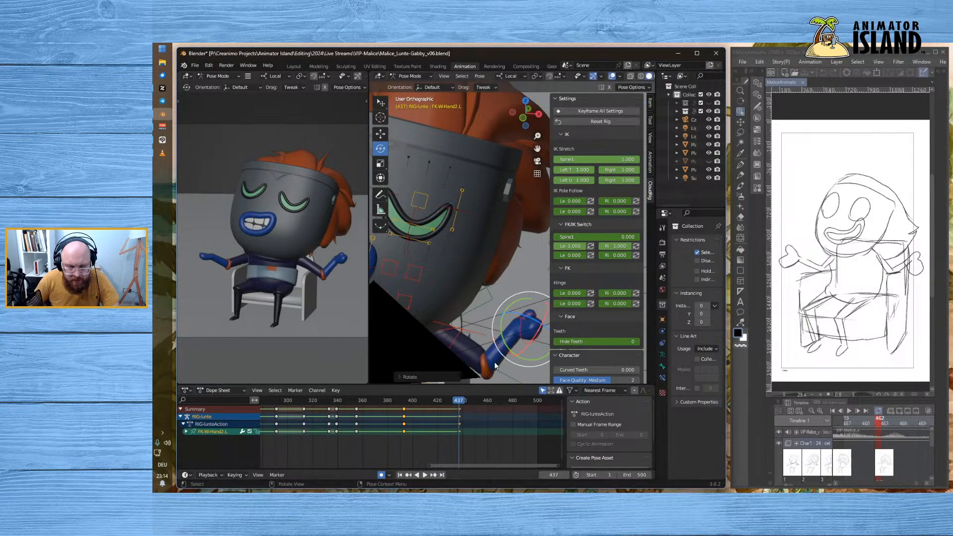
- Clear all transforms of the left forearm and left hand FK controls
{"action": "left_click", "coordinate": [499, 356]}
{"action": "left_click", "coordinate": [500, 355]}
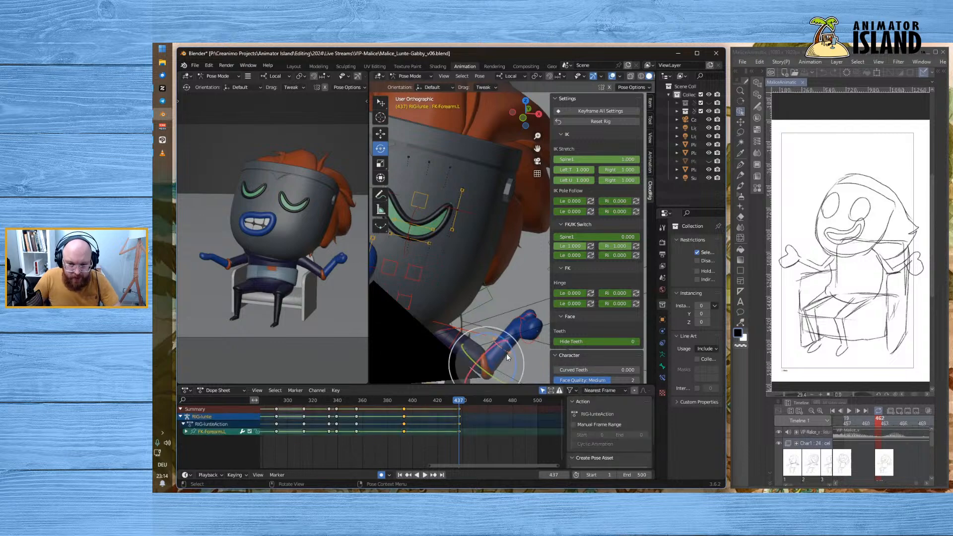
{"action": "scroll", "coordinate": [518, 349], "scroll_direction": "down", "scroll_amount": 3}
{"action": "middle_click_drag", "start_coordinate": [517, 348], "coordinate": [472, 318]}
{"action": "left_click", "coordinate": [472, 315], "text": "shift"}
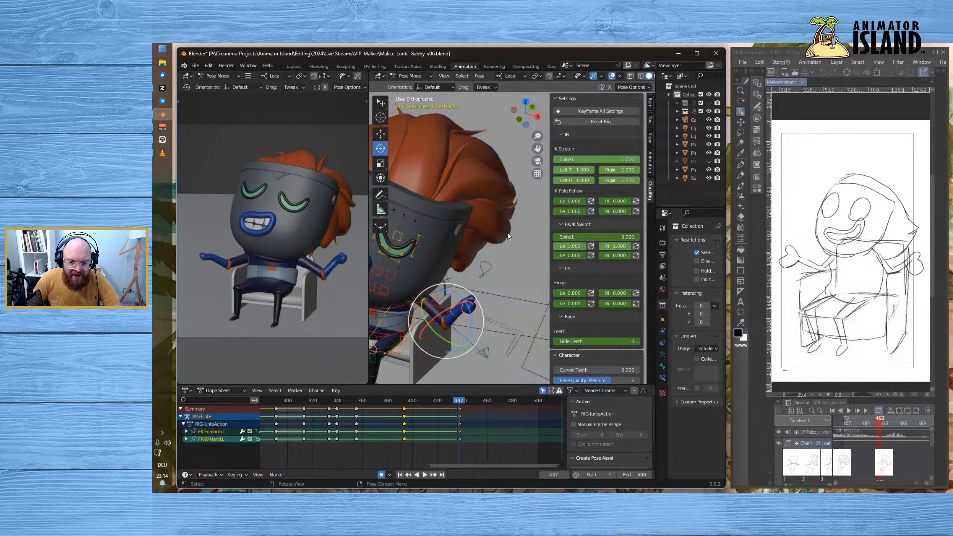
{"action": "left_click", "coordinate": [480, 75]}
{"action": "mouse_move", "coordinate": [526, 92]}
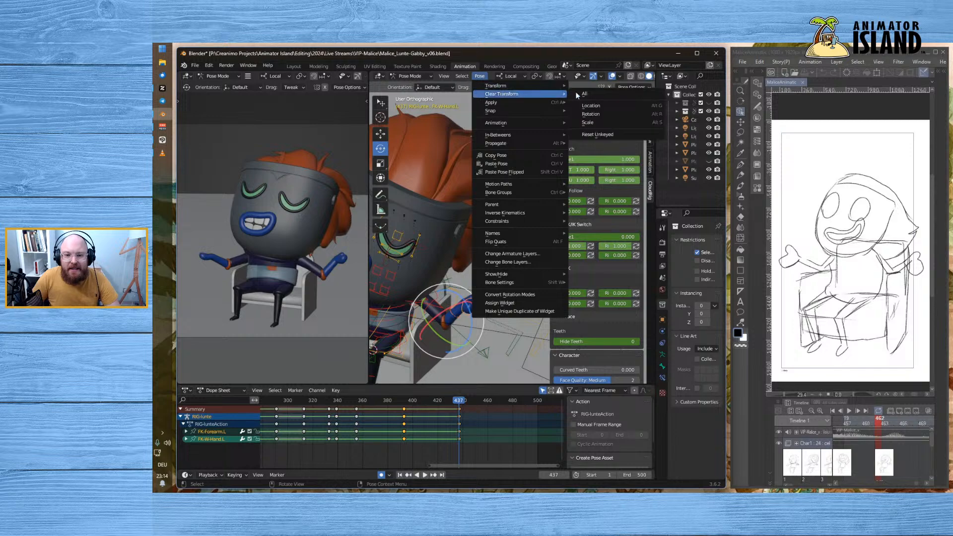
{"action": "left_click", "coordinate": [581, 93]}
- Rotate the left hand's FK control downward at the wrist of the straightened arm
{"action": "middle_click_drag", "start_coordinate": [466, 310], "coordinate": [520, 299]}
{"action": "key", "text": "alt+a"}
{"action": "middle_click_drag", "start_coordinate": [487, 357], "coordinate": [485, 364]}
{"action": "left_click", "coordinate": [485, 365]}
{"action": "key", "text": "r"}
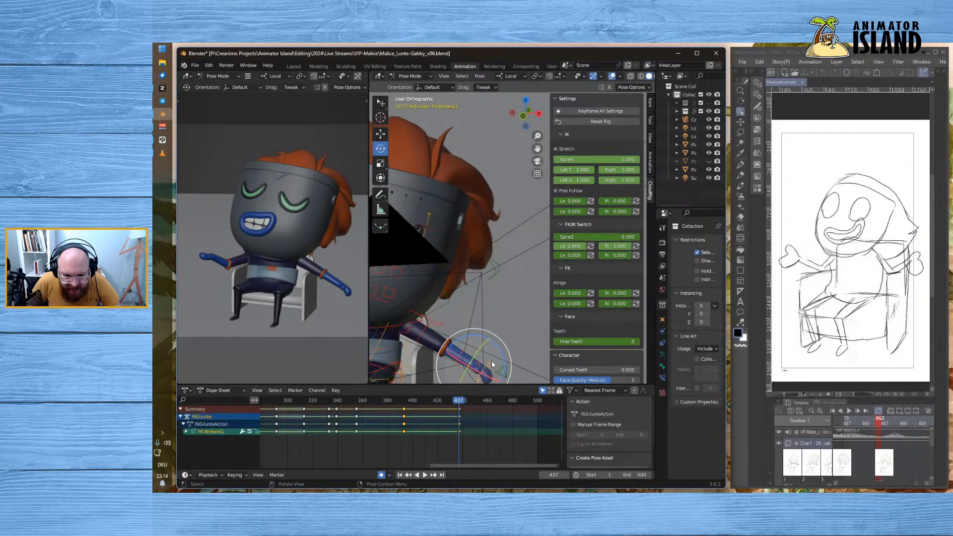
{"action": "left_click", "coordinate": [449, 342]}
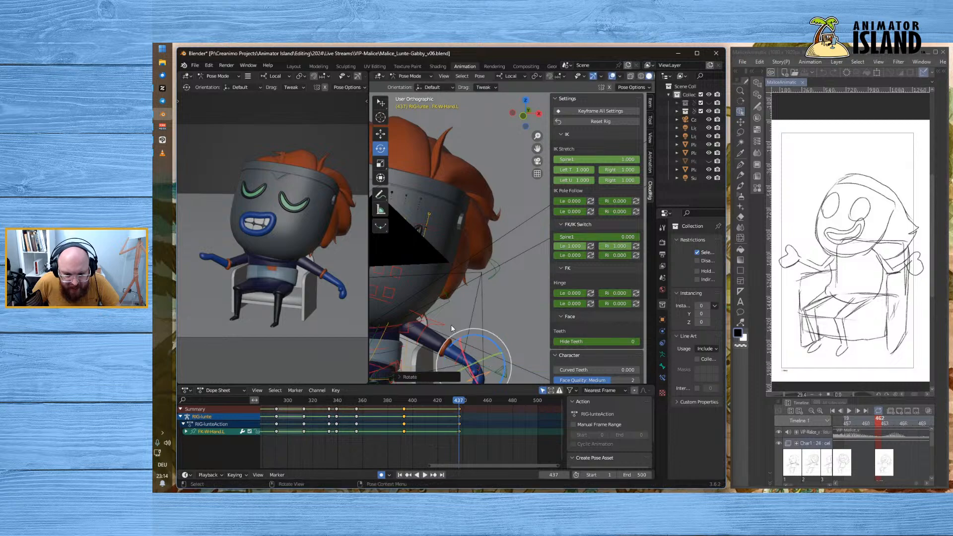
- Rotate the left forearm around its local X axis to bend the elbow, undoing the last extra rotation
{"action": "key", "text": "alt+a"}
{"action": "left_click", "coordinate": [460, 354]}
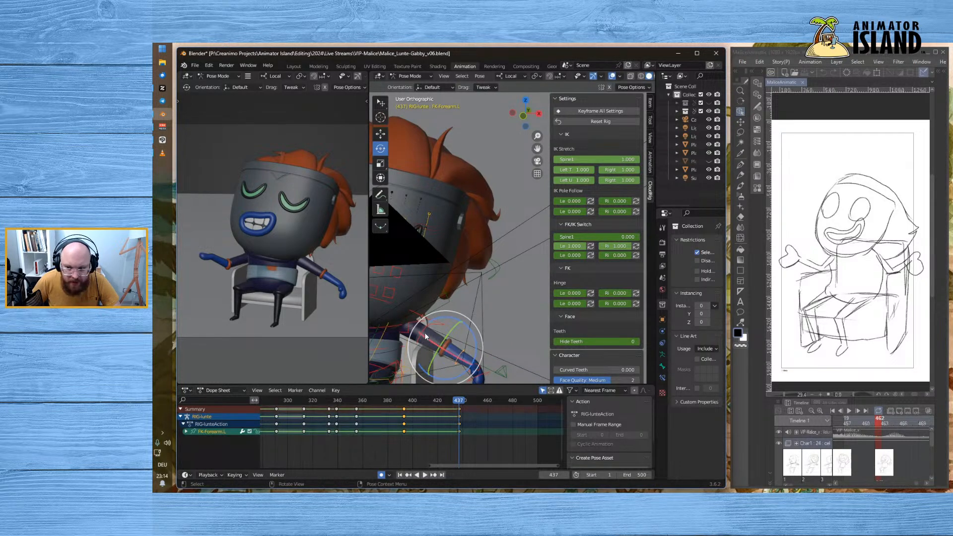
{"action": "left_click_drag", "start_coordinate": [469, 374], "coordinate": [438, 350]}
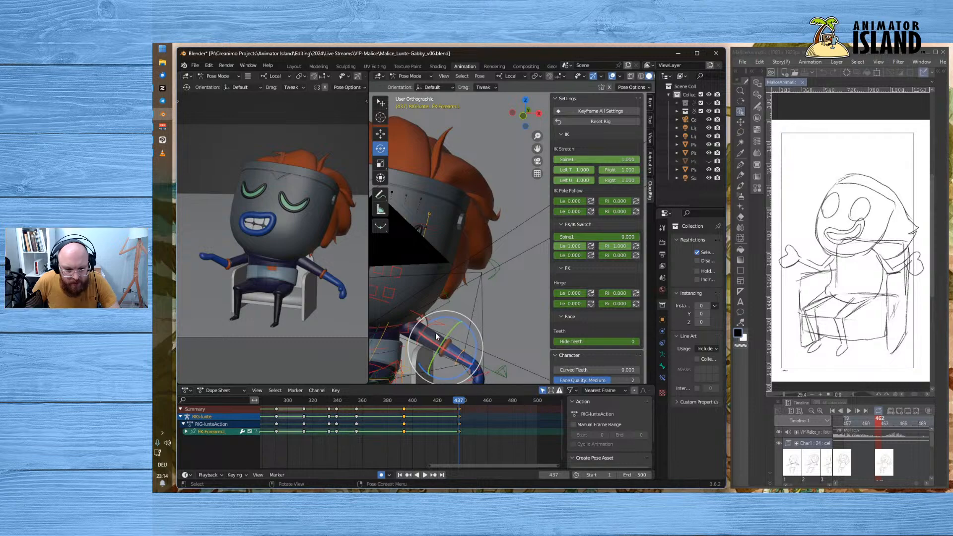
{"action": "key", "text": "r"}
{"action": "key", "text": "x"}
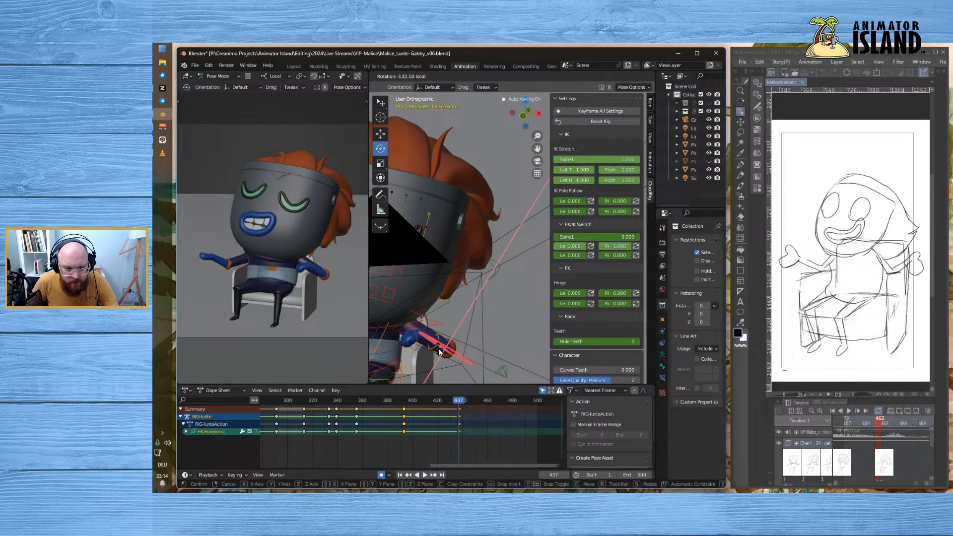
{"action": "left_click", "coordinate": [442, 349]}
{"action": "left_click_drag", "start_coordinate": [437, 330], "coordinate": [589, 303]}
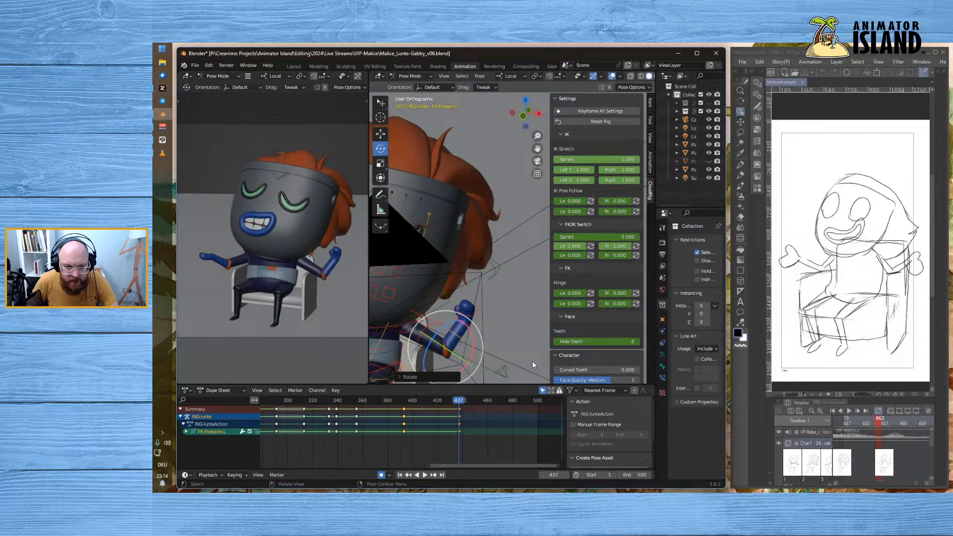
{"action": "left_click_drag", "start_coordinate": [468, 365], "coordinate": [432, 351]}
{"action": "key", "text": "ctrl+z"}
- Adjust the left arm's bend from the side so the forearm folds upward over the armrest
{"action": "middle_click_drag", "start_coordinate": [466, 285], "coordinate": [455, 330]}
{"action": "left_click_drag", "start_coordinate": [439, 352], "coordinate": [428, 310]}
{"action": "middle_click_drag", "start_coordinate": [427, 308], "coordinate": [396, 249]}
{"action": "mouse_move", "coordinate": [427, 308]}
{"action": "left_mouse_down"}
{"action": "mouse_move", "coordinate": [455, 316]}
{"action": "mouse_move", "coordinate": [463, 303]}
{"action": "mouse_move", "coordinate": [426, 316]}
{"action": "mouse_move", "coordinate": [414, 305]}
{"action": "left_mouse_up"}
{"action": "left_click", "coordinate": [413, 307]}
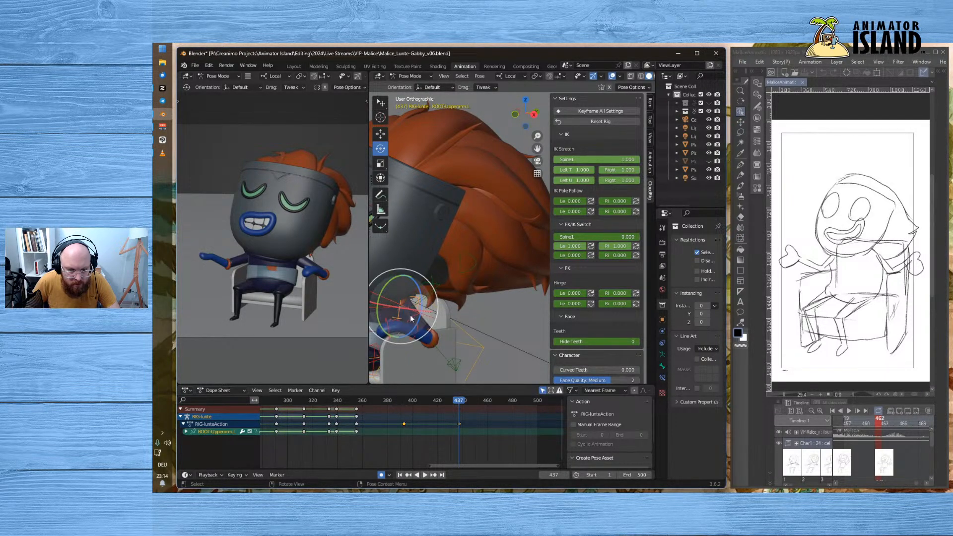
{"action": "left_click", "coordinate": [403, 301]}
{"action": "left_click_drag", "start_coordinate": [396, 286], "coordinate": [438, 322]}
- Rotate the left forearm outward at the elbow, and undo the unintended change made after it
{"action": "left_click", "coordinate": [430, 326]}
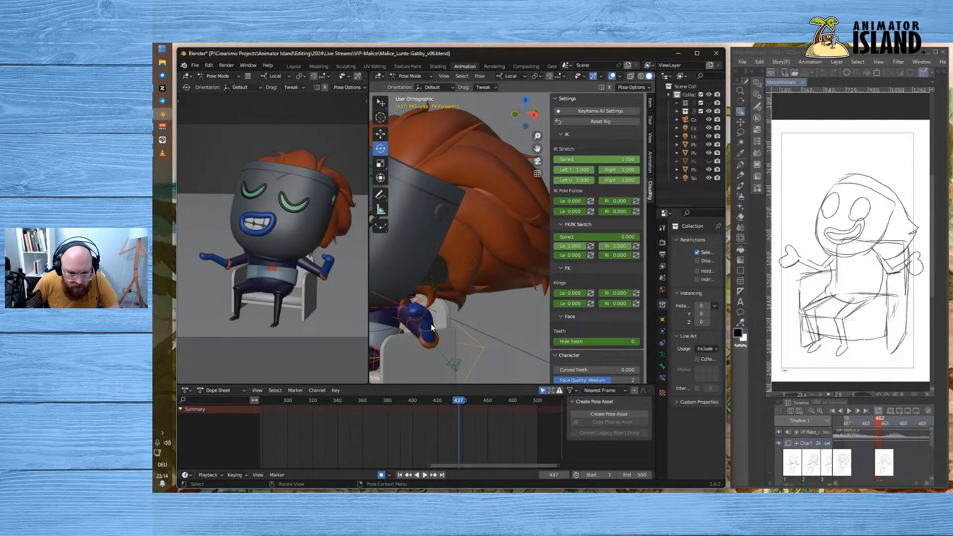
{"action": "left_click", "coordinate": [430, 325]}
{"action": "left_click_drag", "start_coordinate": [434, 314], "coordinate": [526, 314]}
{"action": "left_click", "coordinate": [452, 308]}
{"action": "key", "text": "ctrl+z"}
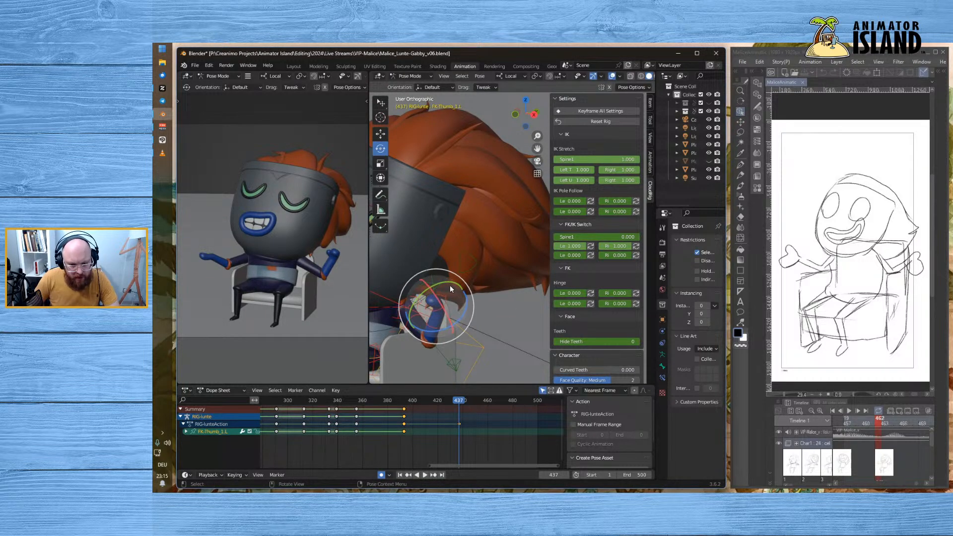
- Rotate the left hand's FK control freely at the wrist and around its local Z axis
{"action": "left_click", "coordinate": [449, 302]}
{"action": "left_click_drag", "start_coordinate": [440, 287], "coordinate": [475, 252]}
{"action": "middle_click_drag", "start_coordinate": [475, 252], "coordinate": [450, 271]}
{"action": "key", "text": "r"}
{"action": "key", "text": "z"}
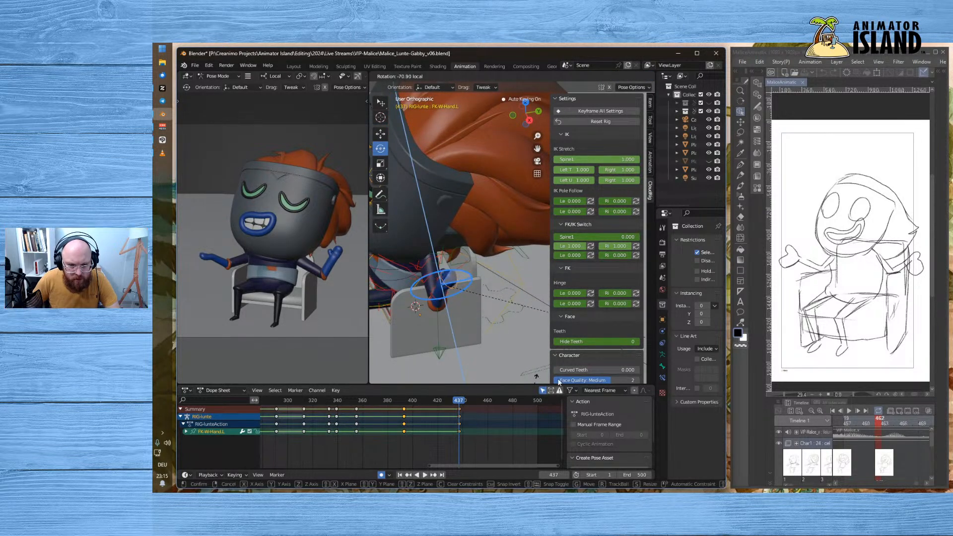
{"action": "left_click", "coordinate": [431, 337]}
{"action": "scroll", "coordinate": [454, 290], "scroll_direction": "up", "scroll_amount": 3}
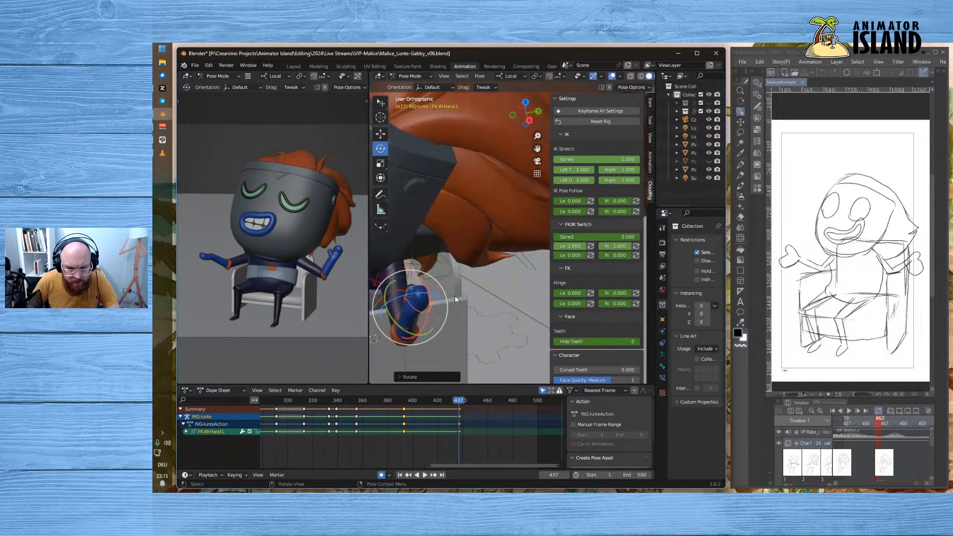
- Twist the left hand around its local Y axis and tilt it outward at the wrist
{"action": "key", "text": "r"}
{"action": "key", "text": "y"}
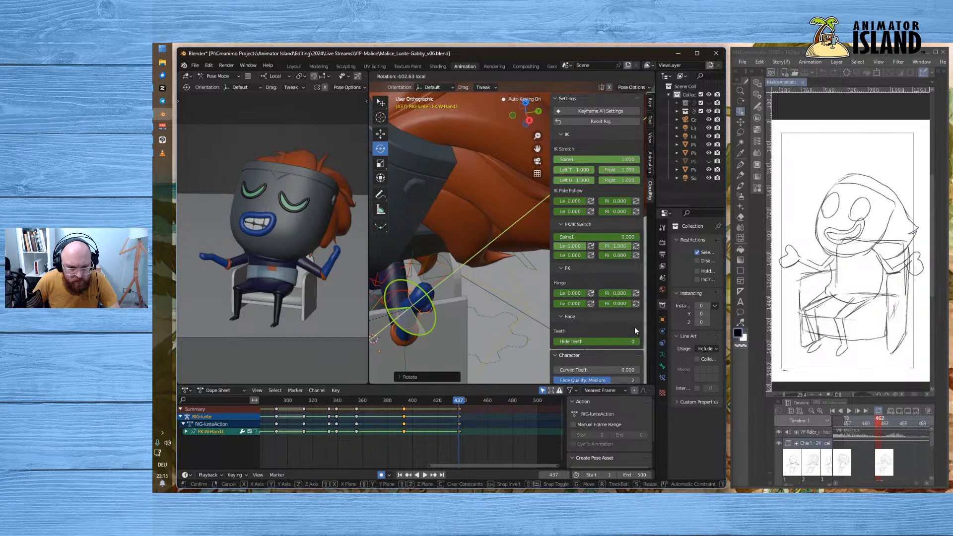
{"action": "left_click", "coordinate": [642, 327]}
{"action": "left_click_drag", "start_coordinate": [424, 318], "coordinate": [404, 342]}
{"action": "middle_click_drag", "start_coordinate": [370, 242], "coordinate": [386, 282]}
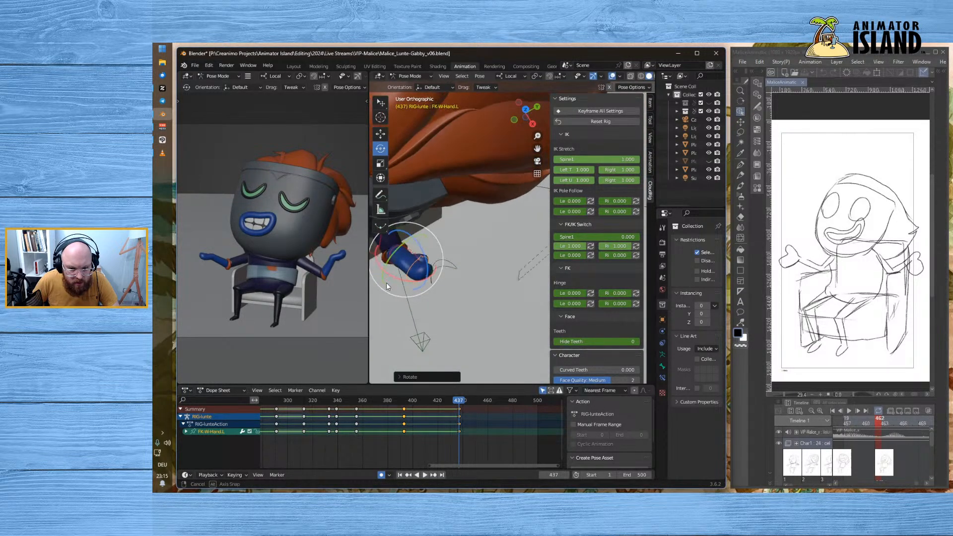
- Rotate the left hand's FK control around its local X axis
{"action": "key", "text": "r"}
{"action": "key", "text": "x"}
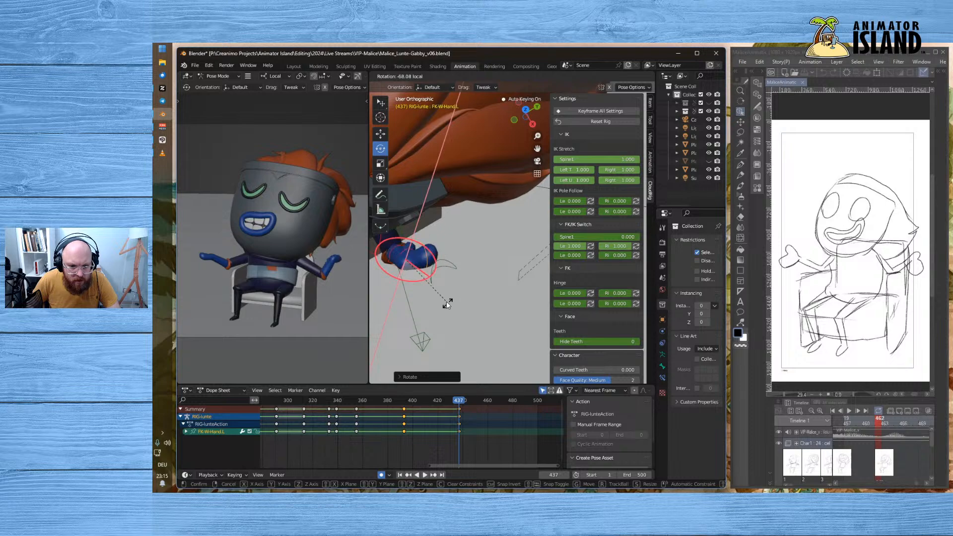
{"action": "left_click", "coordinate": [464, 246]}
{"action": "middle_click_drag", "start_coordinate": [450, 273], "coordinate": [424, 310]}
- Clear all transforms of the left upper arm, forearm and hand FK controls
{"action": "left_click", "coordinate": [455, 314]}
{"action": "left_click", "coordinate": [464, 312], "text": "shift"}
{"action": "left_click", "coordinate": [465, 311], "text": "shift"}
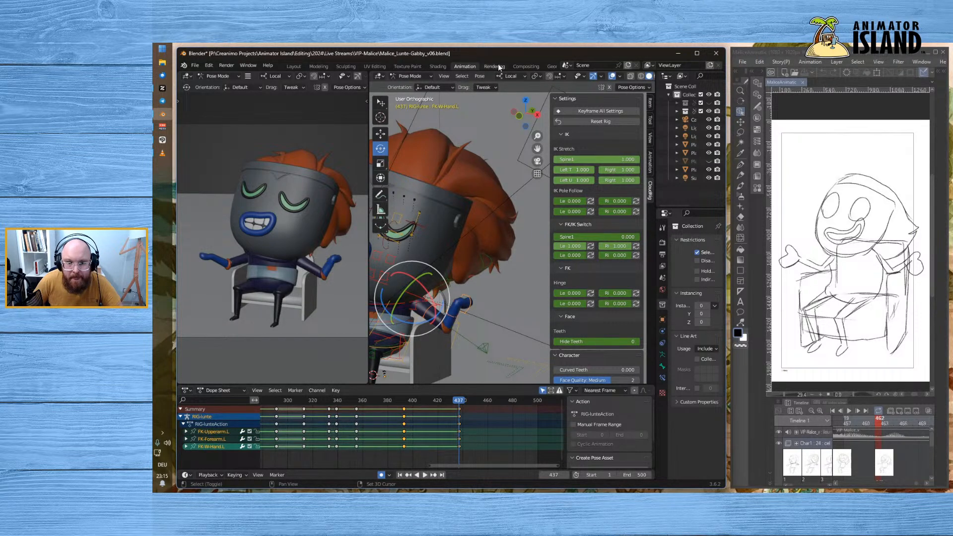
{"action": "left_click", "coordinate": [479, 76]}
{"action": "mouse_move", "coordinate": [493, 87]}
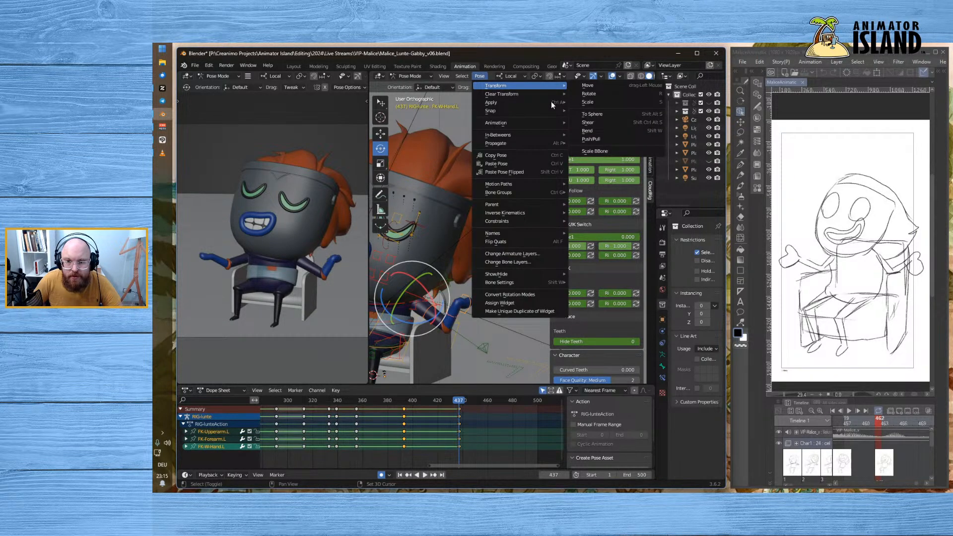
{"action": "mouse_move", "coordinate": [521, 94]}
{"action": "left_click", "coordinate": [583, 94]}
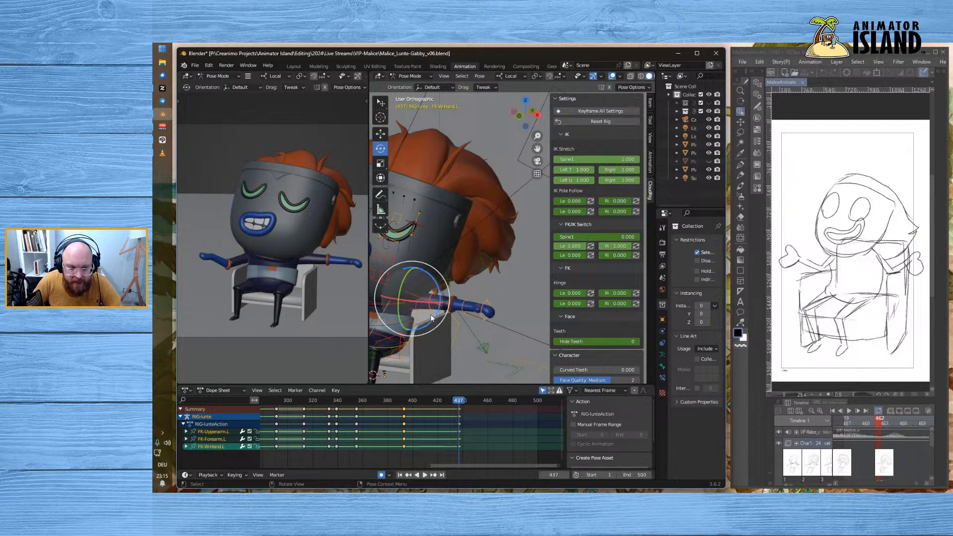
- Rotate the left upper arm downward from the shoulder and bend the left forearm upward at the elbow
{"action": "left_click", "coordinate": [431, 309]}
{"action": "left_click_drag", "start_coordinate": [437, 287], "coordinate": [458, 269]}
{"action": "left_click", "coordinate": [448, 332]}
{"action": "middle_click_drag", "start_coordinate": [458, 267], "coordinate": [508, 293]}
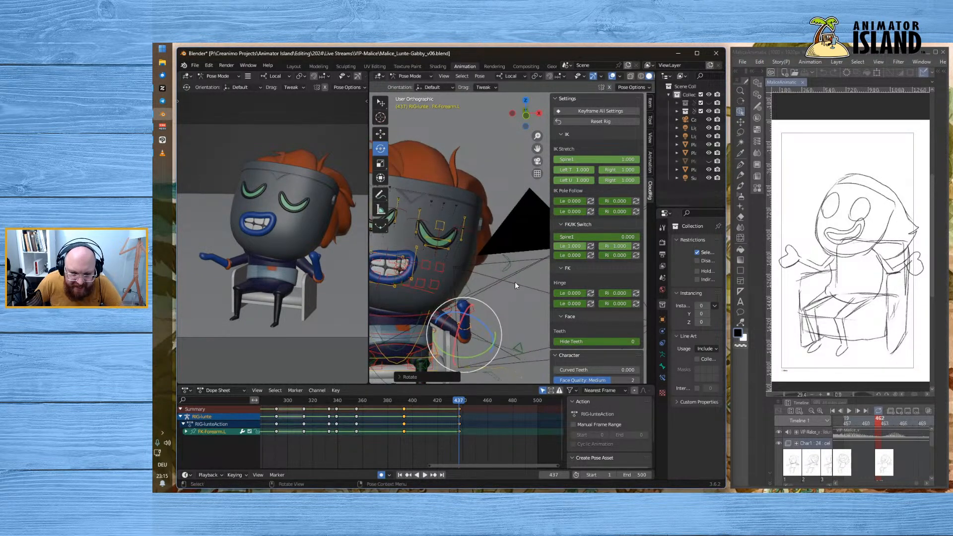
- Bend the left hand's FK control outward at the wrist of the upright forearm
{"action": "left_click", "coordinate": [478, 311]}
{"action": "left_click", "coordinate": [472, 314]}
{"action": "left_click_drag", "start_coordinate": [476, 296], "coordinate": [523, 341]}
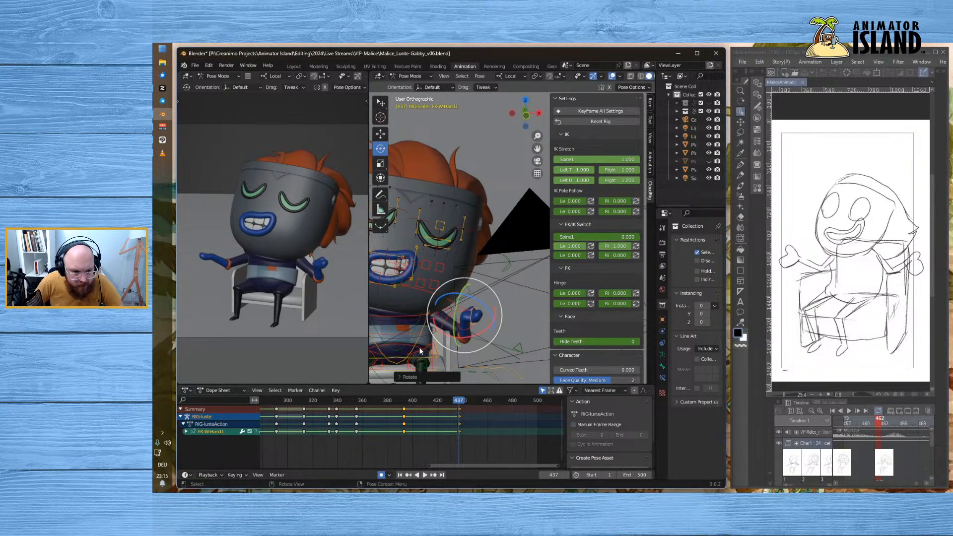
{"action": "scroll", "coordinate": [430, 329], "scroll_direction": "up", "scroll_amount": 1}
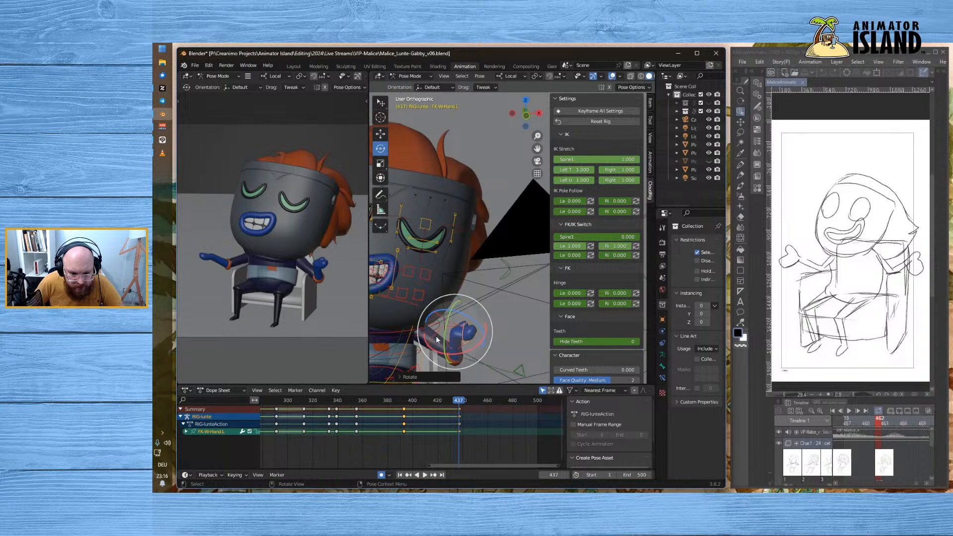
- Rotate the left upper arm slightly around its local X axis to lower it
{"action": "left_click", "coordinate": [411, 324]}
{"action": "key", "text": "r"}
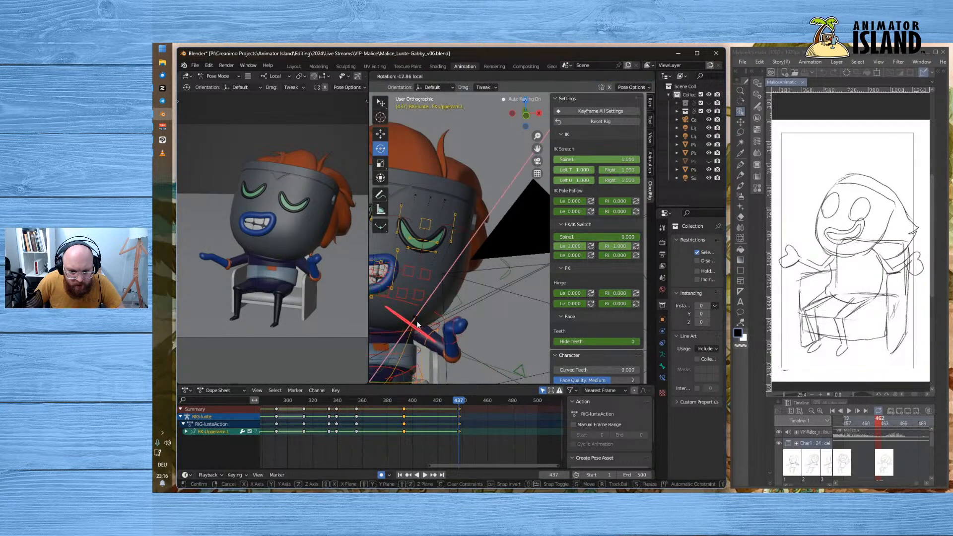
{"action": "left_click", "coordinate": [419, 325]}
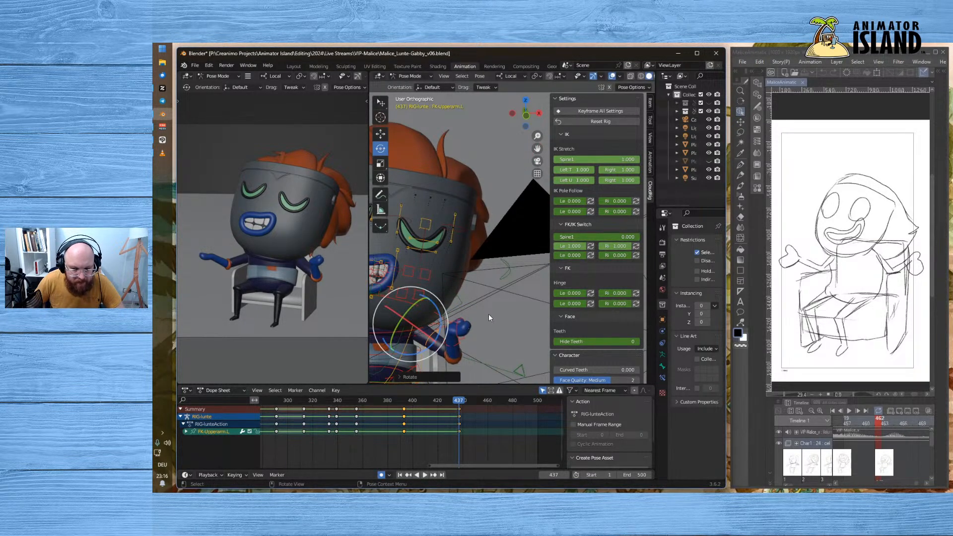
- Rotate the left forearm's FK control from a side angle to bring it more upright at the elbow
{"action": "middle_click_drag", "start_coordinate": [461, 311], "coordinate": [432, 318]}
{"action": "left_click", "coordinate": [448, 319]}
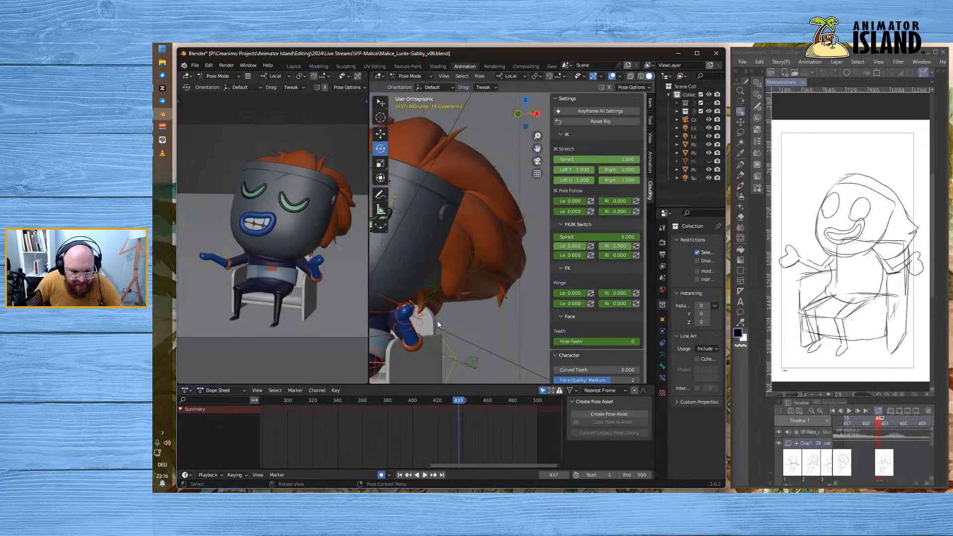
{"action": "left_click", "coordinate": [405, 323]}
{"action": "left_click_drag", "start_coordinate": [422, 310], "coordinate": [439, 307]}
{"action": "left_click", "coordinate": [520, 291]}
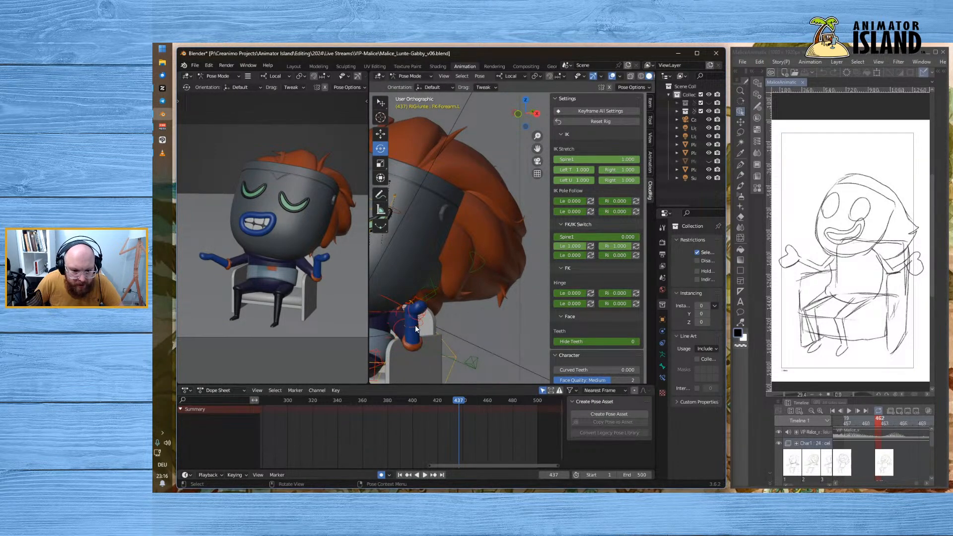
- Rotate the outer left-hand control (FK-W-Hand2.L) slightly at the end of the upright forearm
{"action": "middle_click_drag", "start_coordinate": [415, 325], "coordinate": [448, 306]}
{"action": "left_click", "coordinate": [449, 305]}
{"action": "mouse_move", "coordinate": [457, 300]}
{"action": "left_mouse_down"}
{"action": "mouse_move", "coordinate": [450, 284]}
{"action": "mouse_move", "coordinate": [458, 278]}
{"action": "mouse_move", "coordinate": [474, 329]}
{"action": "mouse_move", "coordinate": [472, 304]}
{"action": "left_mouse_up"}
{"action": "left_click", "coordinate": [452, 307]}
{"action": "left_click", "coordinate": [448, 306]}
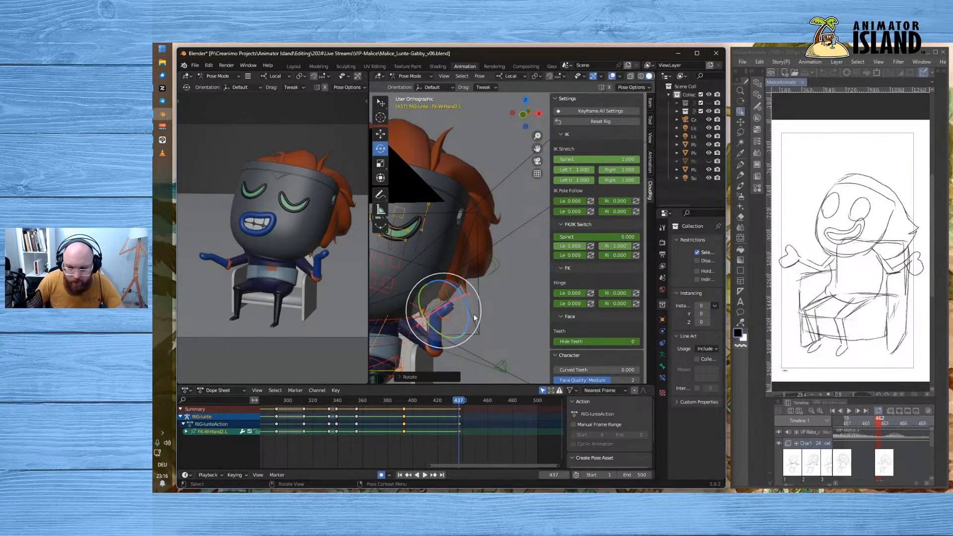
- Go to frame 393, set the left-hand control's keyframe interpolation to Linear, and preview the playback
{"action": "mouse_move", "coordinate": [405, 401]}
{"action": "left_mouse_down"}
{"action": "mouse_move", "coordinate": [467, 402]}
{"action": "mouse_move", "coordinate": [404, 406]}
{"action": "left_mouse_up"}
{"action": "left_click_drag", "start_coordinate": [485, 406], "coordinate": [403, 409]}
{"action": "right_click", "coordinate": [403, 409]}
{"action": "mouse_move", "coordinate": [405, 404]}
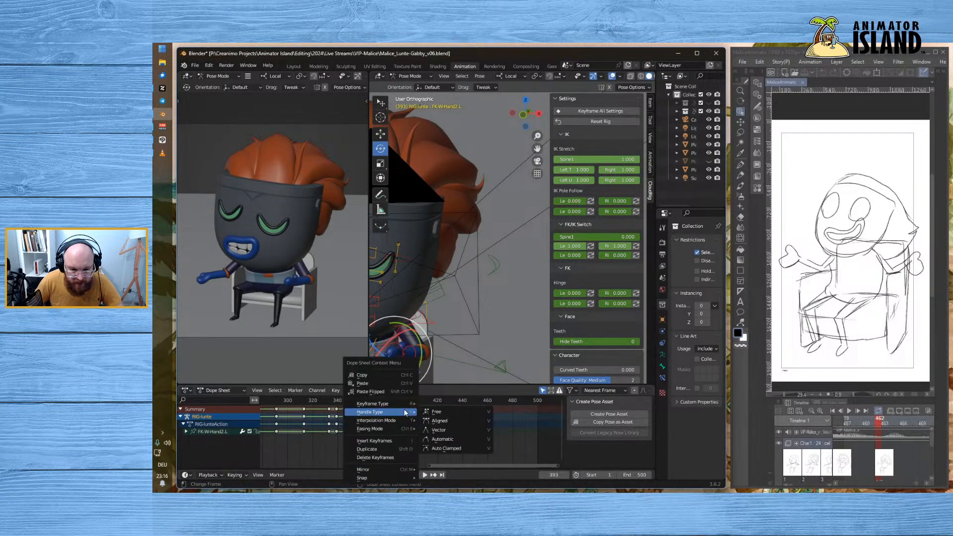
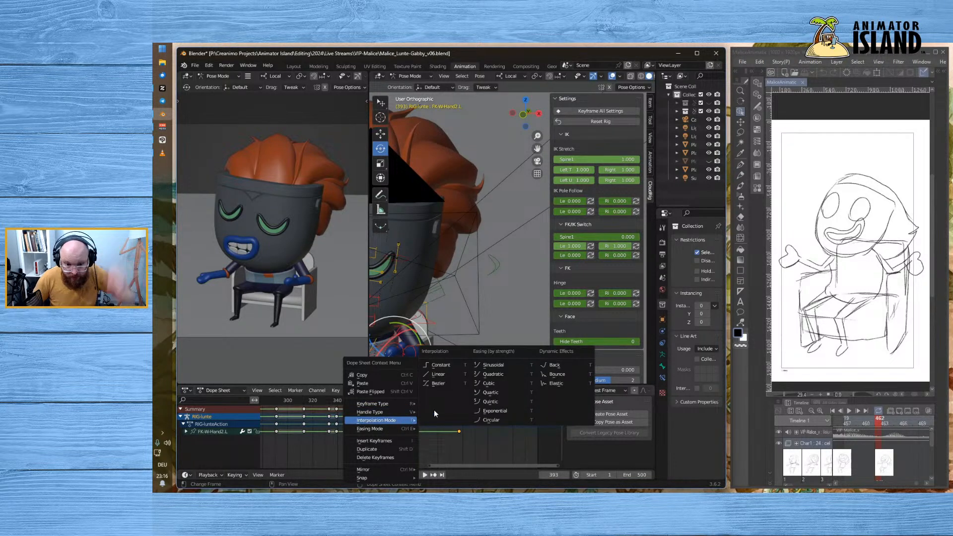
{"action": "left_click", "coordinate": [450, 374]}
{"action": "key", "text": "space"}
{"action": "key", "text": "space"}
{"action": "left_click_drag", "start_coordinate": [410, 405], "coordinate": [404, 406]}
{"action": "left_click", "coordinate": [501, 417]}
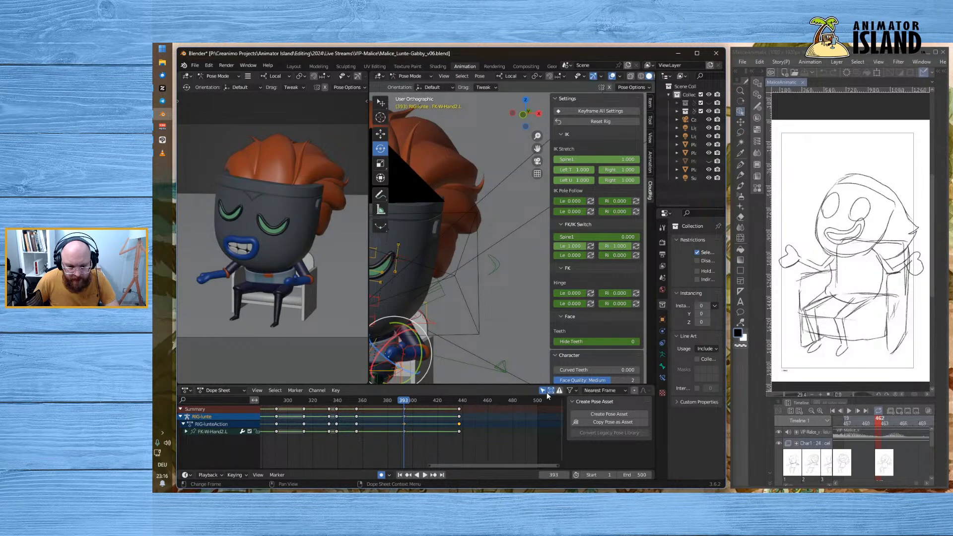
- Show the channels of unselected objects in the Dope Sheet and insert keyframes on all of them at frames 393 and 437
{"action": "left_click", "coordinate": [544, 391]}
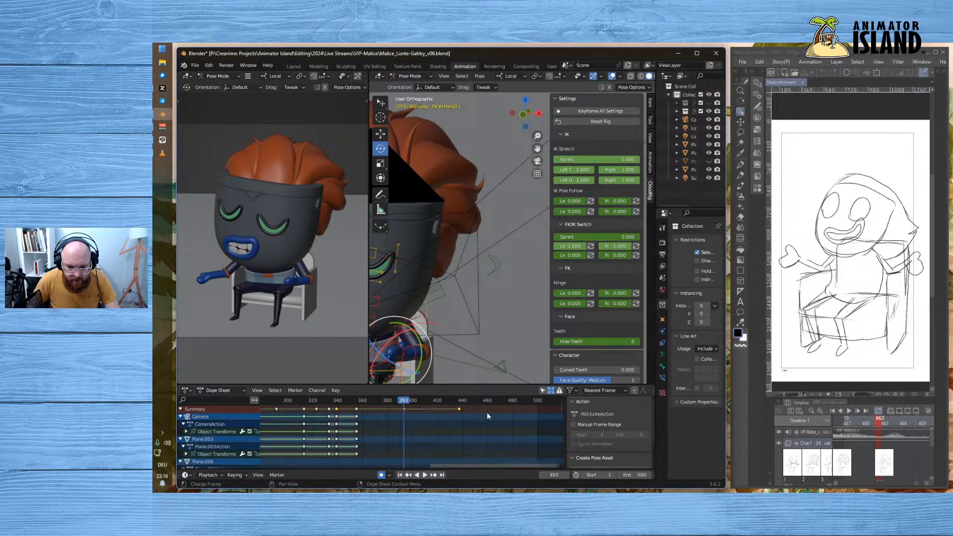
{"action": "key", "text": "i"}
{"action": "left_click", "coordinate": [404, 405]}
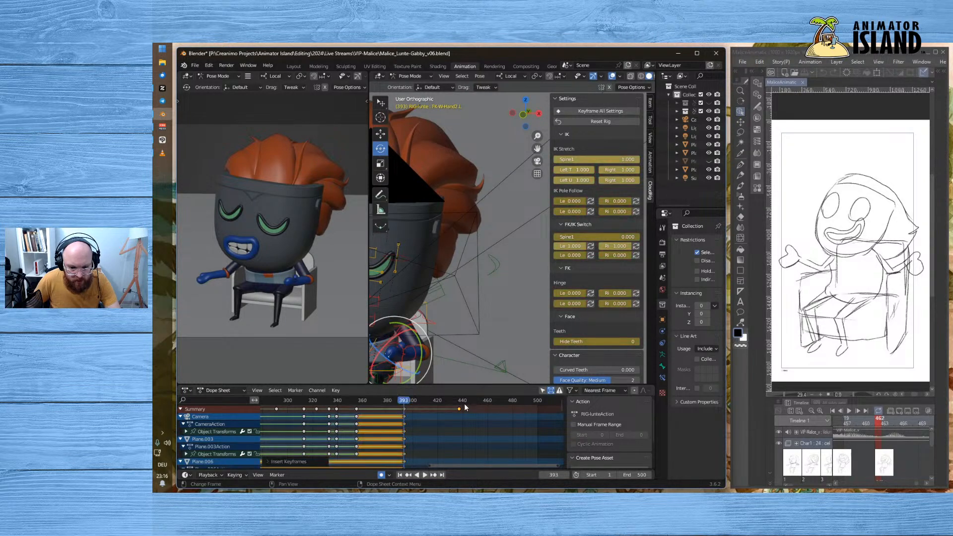
{"action": "left_click", "coordinate": [458, 401]}
{"action": "key", "text": "i"}
{"action": "left_click", "coordinate": [459, 405]}
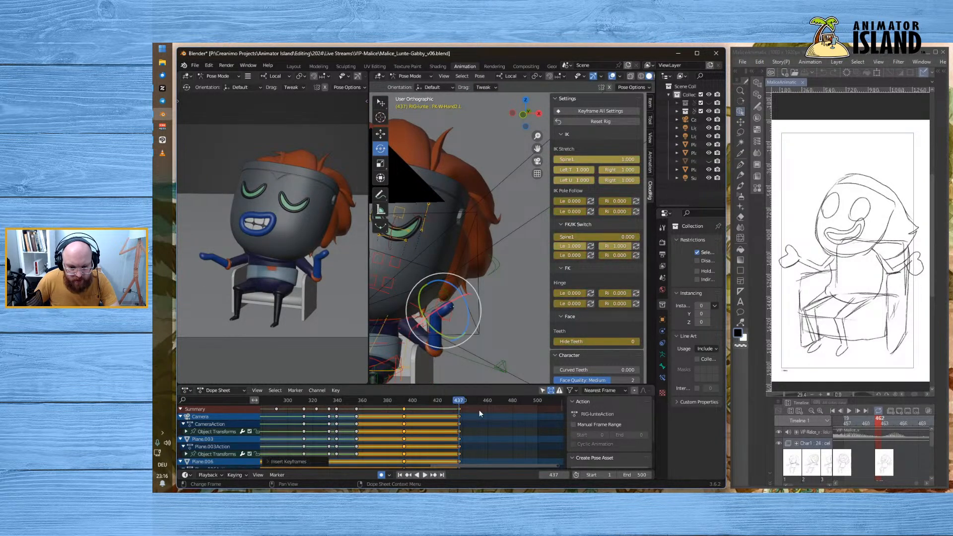
- Set the interpolation of the selected keyframes to Linear, preview the playback and return to frame 437
{"action": "right_click", "coordinate": [400, 409]}
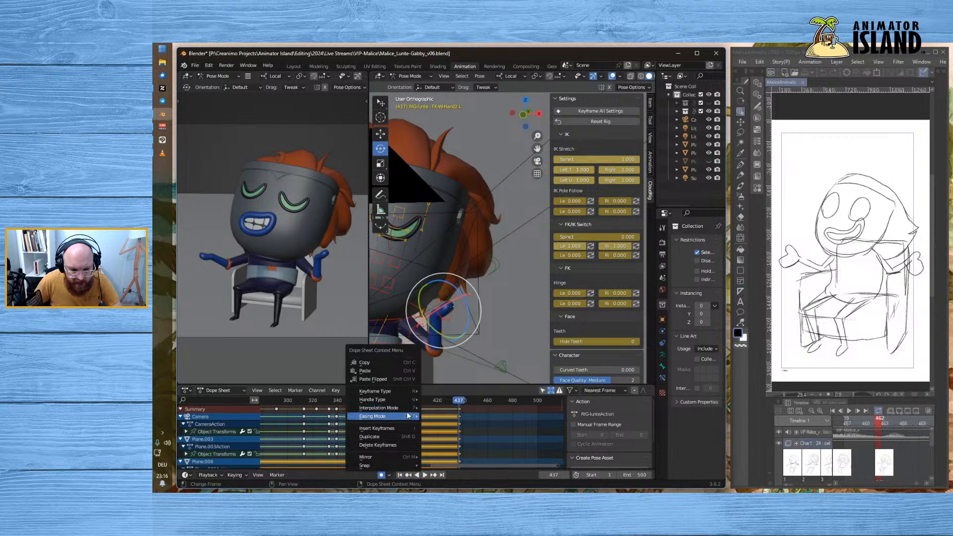
{"action": "mouse_move", "coordinate": [407, 409]}
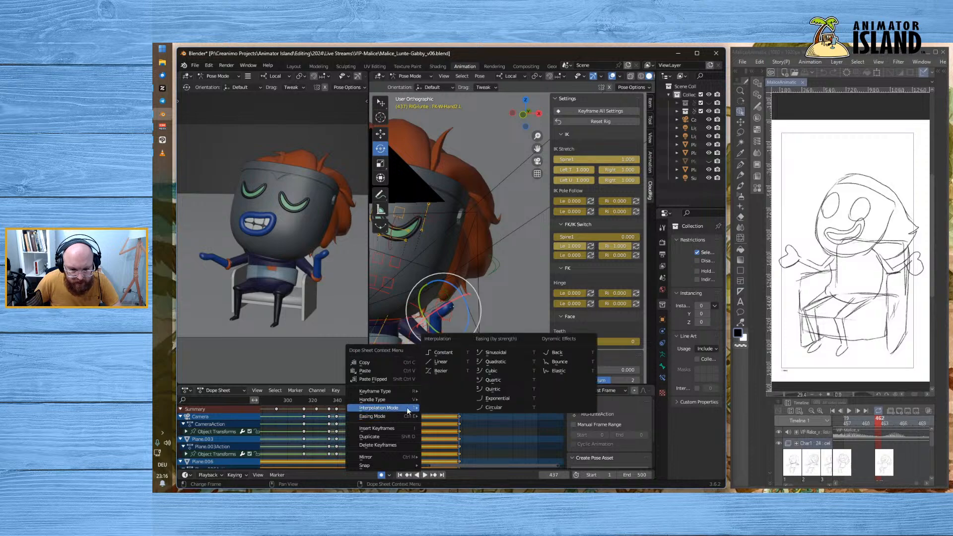
{"action": "left_click", "coordinate": [448, 361]}
{"action": "mouse_move", "coordinate": [457, 399]}
{"action": "left_mouse_down"}
{"action": "mouse_move", "coordinate": [398, 407]}
{"action": "mouse_move", "coordinate": [460, 401]}
{"action": "left_mouse_up"}
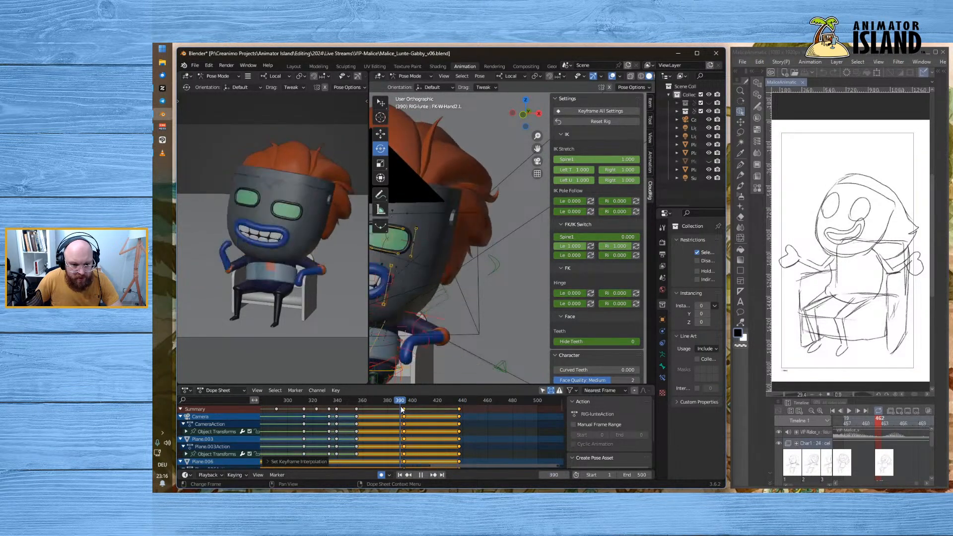
{"action": "left_click_drag", "start_coordinate": [426, 404], "coordinate": [460, 404]}
{"action": "key", "text": "space"}
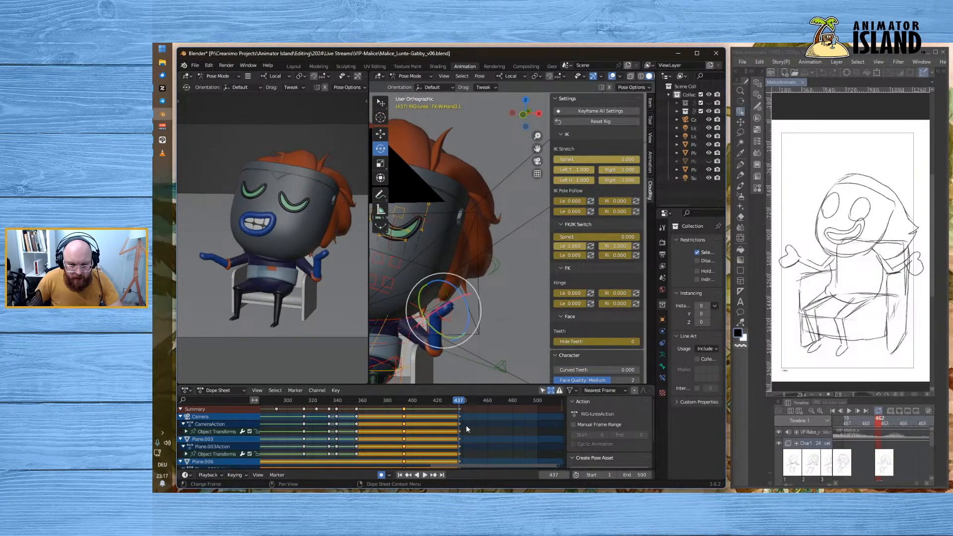
- Set the interpolation of the selected keyframes to Constant, preview the playback and return to frame 437
{"action": "right_click", "coordinate": [402, 407]}
{"action": "mouse_move", "coordinate": [404, 409]}
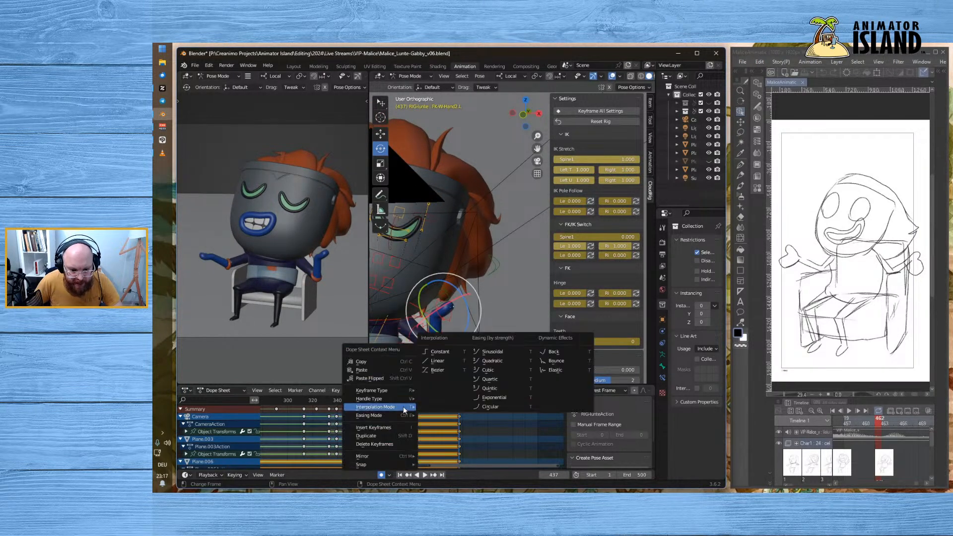
{"action": "left_click", "coordinate": [442, 353]}
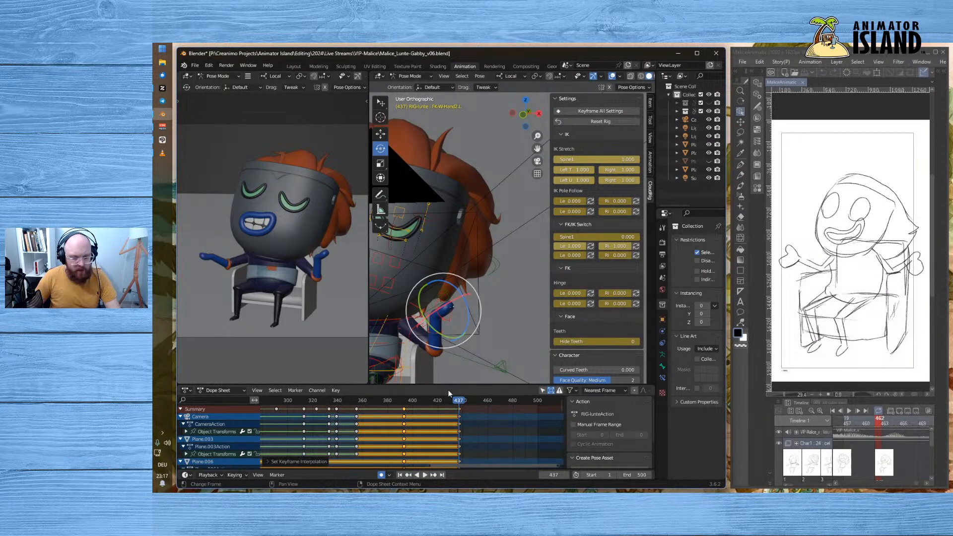
{"action": "key", "text": "space"}
{"action": "left_click_drag", "start_coordinate": [459, 414], "coordinate": [458, 414]}
- Rotate the left wrist control (FK-W-Hand.L) around its local Y axis to tilt the hand outward
{"action": "left_click", "coordinate": [508, 275]}
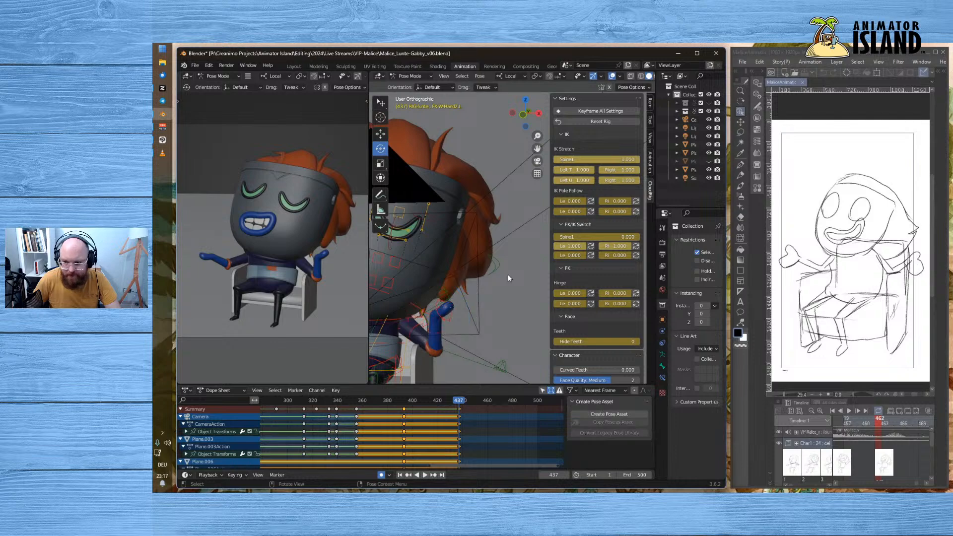
{"action": "left_click", "coordinate": [440, 314]}
{"action": "left_click_drag", "start_coordinate": [452, 291], "coordinate": [416, 306]}
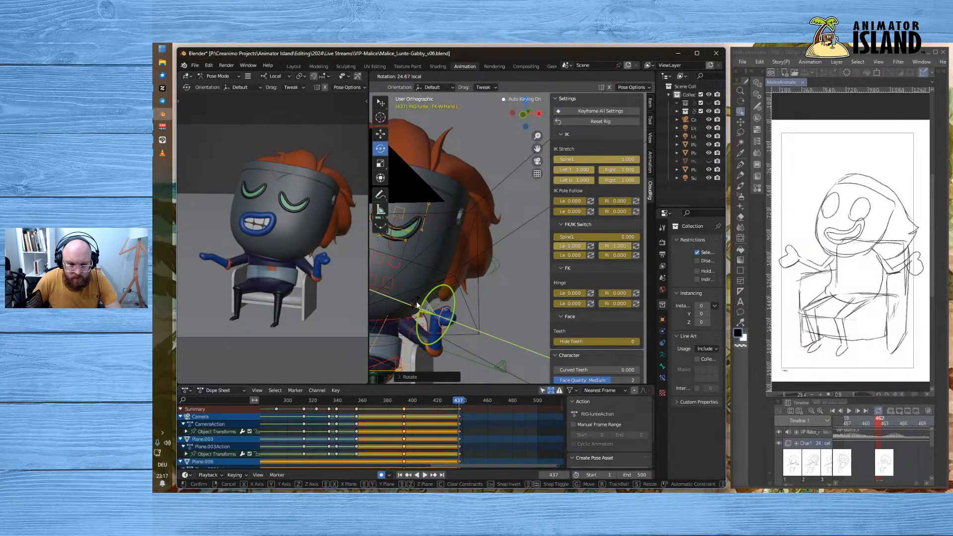
{"action": "left_click_drag", "start_coordinate": [417, 305], "coordinate": [423, 300]}
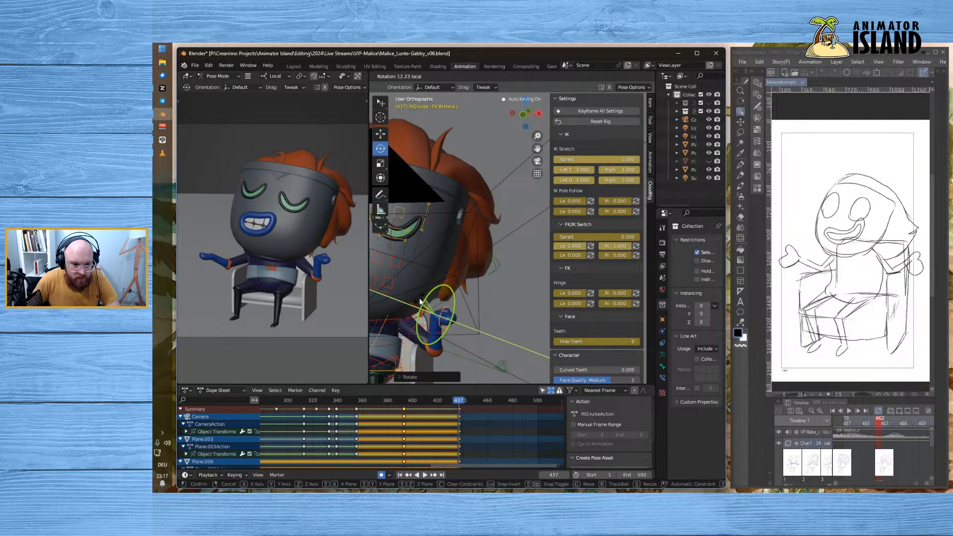
{"action": "left_click", "coordinate": [424, 299]}
- Rotate the left forearm's FK control slightly at the elbow to refine the raised arm
{"action": "left_click", "coordinate": [440, 332]}
{"action": "left_click_drag", "start_coordinate": [451, 329], "coordinate": [458, 334]}
{"action": "middle_click_drag", "start_coordinate": [424, 287], "coordinate": [439, 317]}
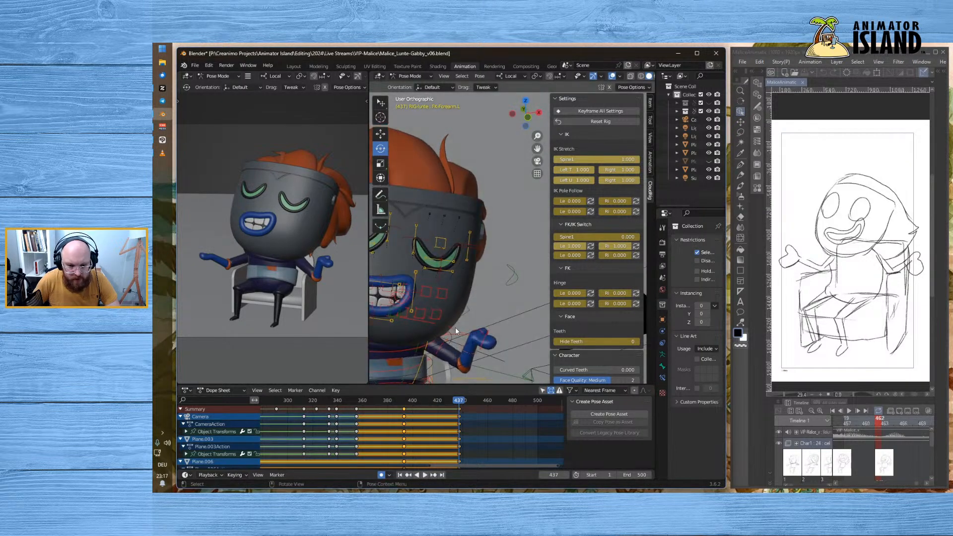
- Fine-tune the left hand's bend at the wrist with small rotations of its FK control from a more frontal angle
{"action": "left_click", "coordinate": [487, 337]}
{"action": "left_click_drag", "start_coordinate": [481, 328], "coordinate": [475, 320]}
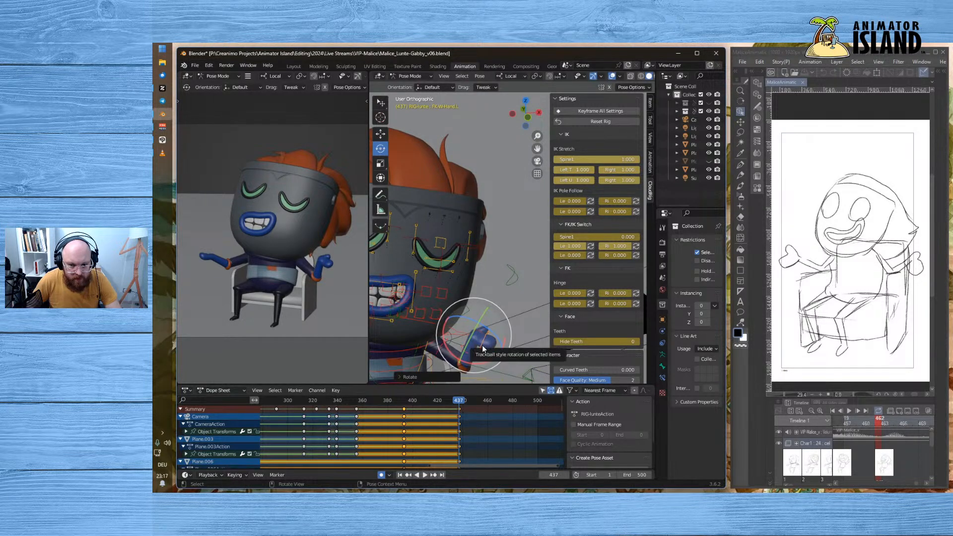
{"action": "left_click", "coordinate": [485, 344]}
{"action": "left_click", "coordinate": [486, 344]}
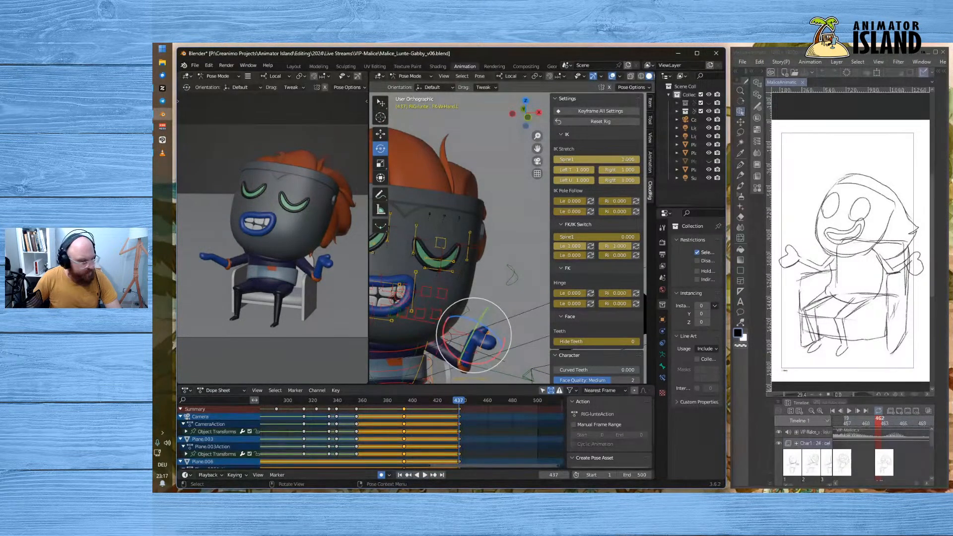
{"action": "left_click_drag", "start_coordinate": [497, 338], "coordinate": [497, 333]}
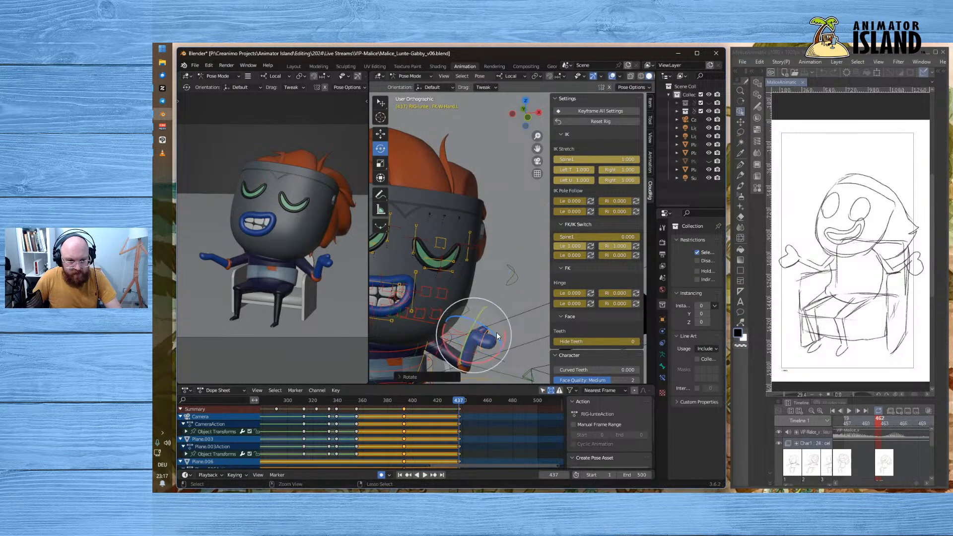
{"action": "left_click", "coordinate": [516, 314]}
{"action": "left_click", "coordinate": [483, 347]}
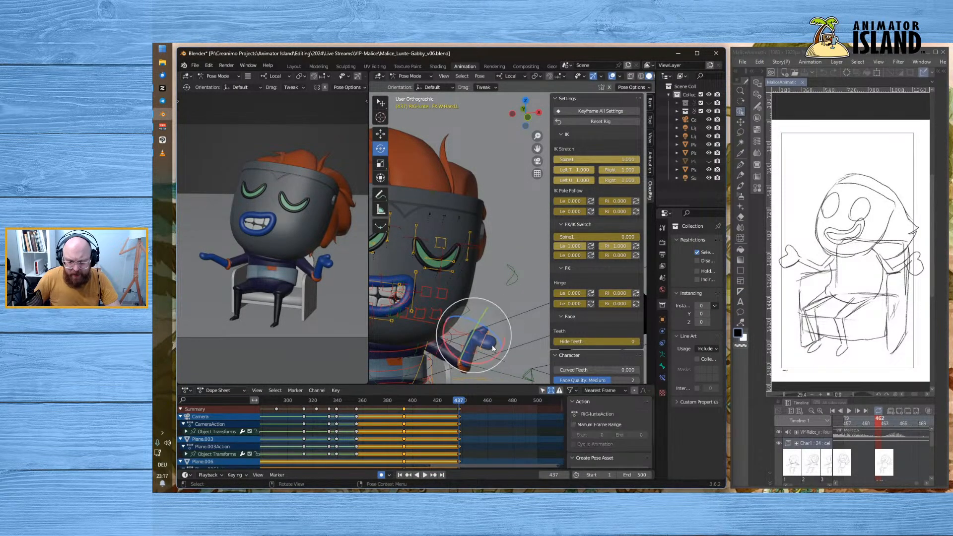
{"action": "left_click_drag", "start_coordinate": [488, 329], "coordinate": [496, 329]}
- Rotate the outer left-hand control (FK-W-Hand2.L) slightly upward from a closer angle
{"action": "middle_click_drag", "start_coordinate": [496, 330], "coordinate": [528, 301]}
{"action": "left_click", "coordinate": [529, 301]}
{"action": "left_click", "coordinate": [471, 310]}
{"action": "left_click", "coordinate": [471, 310]}
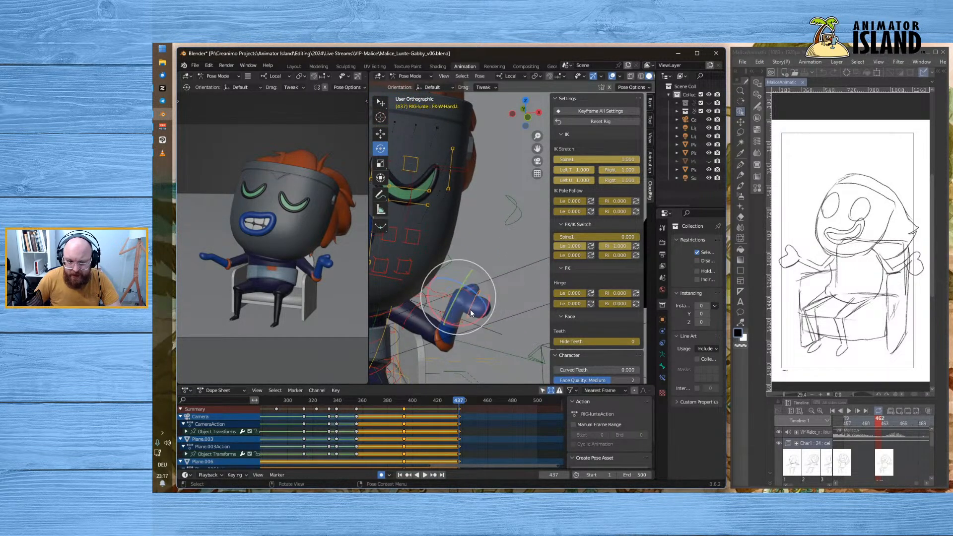
{"action": "left_click", "coordinate": [515, 321]}
{"action": "left_click", "coordinate": [489, 312]}
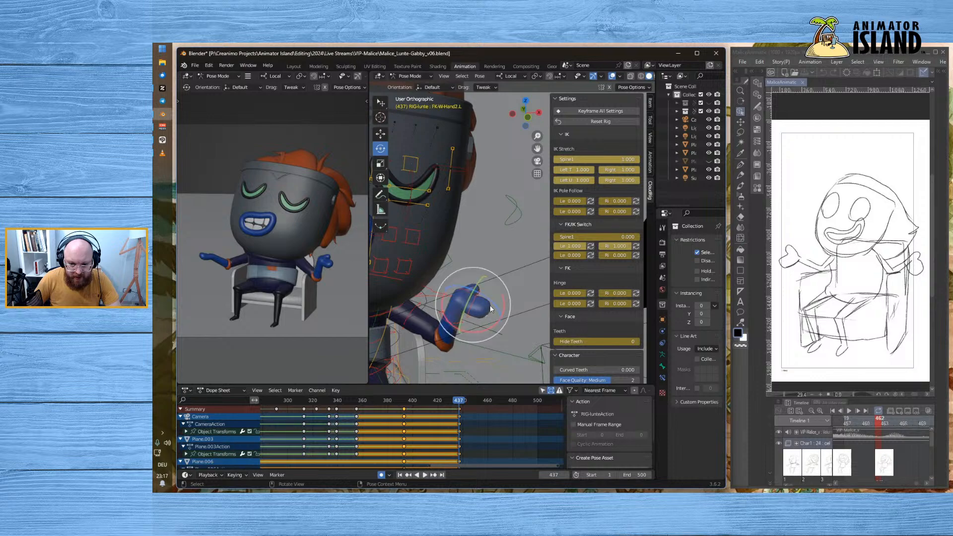
{"action": "mouse_move", "coordinate": [493, 302]}
{"action": "left_mouse_down"}
{"action": "mouse_move", "coordinate": [482, 288]}
{"action": "mouse_move", "coordinate": [493, 294]}
{"action": "left_mouse_up"}
- Rotate the left wrist control (FK-W-Hand.L) about 22.5° around its local Z axis
{"action": "left_click", "coordinate": [471, 308]}
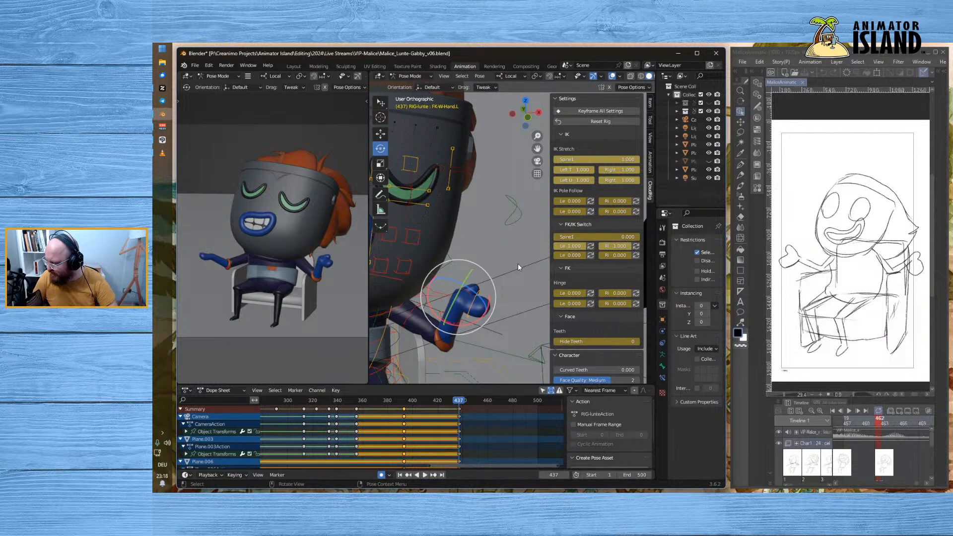
{"action": "mouse_move", "coordinate": [514, 266]}
{"action": "middle_mouse_down"}
{"action": "mouse_move", "coordinate": [492, 249]}
{"action": "mouse_move", "coordinate": [484, 258]}
{"action": "mouse_move", "coordinate": [525, 246]}
{"action": "mouse_move", "coordinate": [527, 278]}
{"action": "middle_mouse_up"}
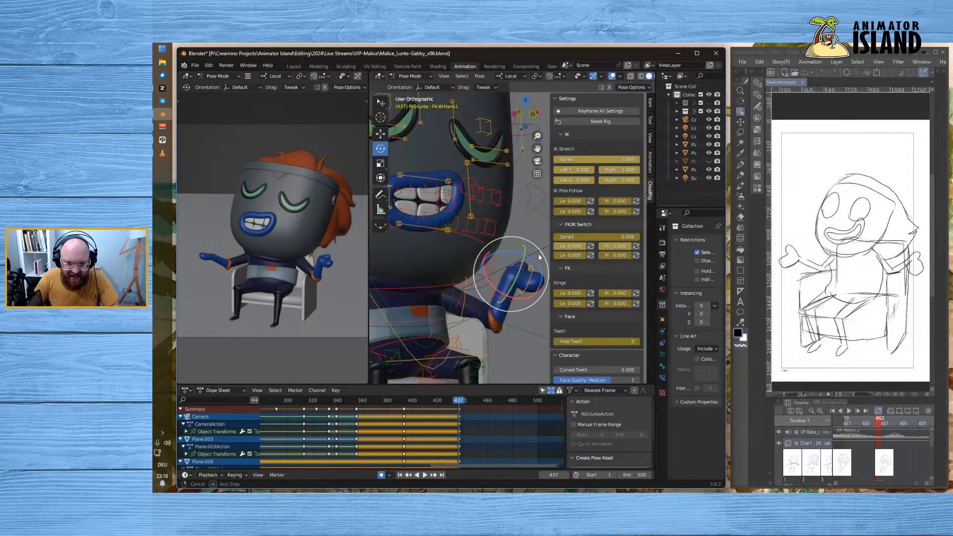
{"action": "left_click", "coordinate": [517, 275]}
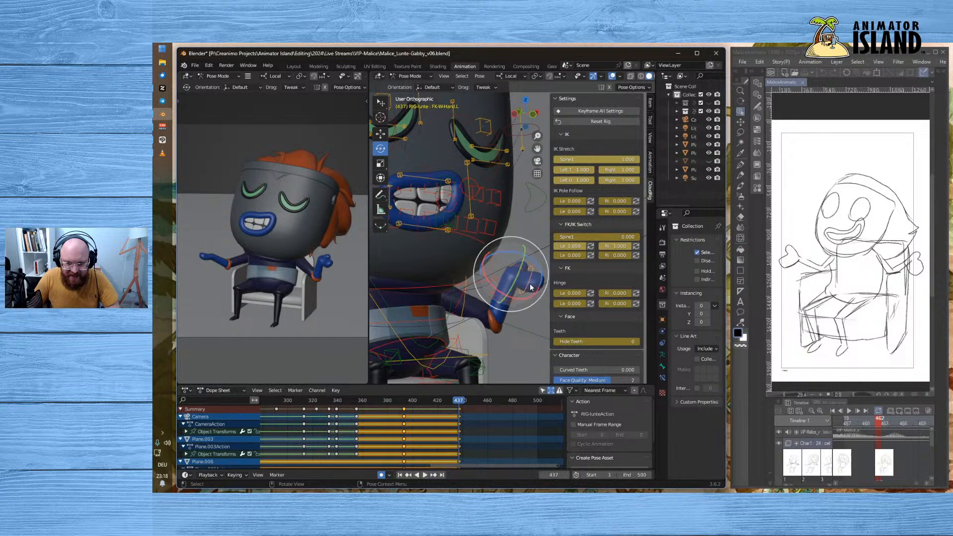
{"action": "mouse_move", "coordinate": [517, 251]}
{"action": "left_mouse_down"}
{"action": "mouse_move", "coordinate": [494, 256]}
{"action": "mouse_move", "coordinate": [499, 248]}
{"action": "left_mouse_up"}
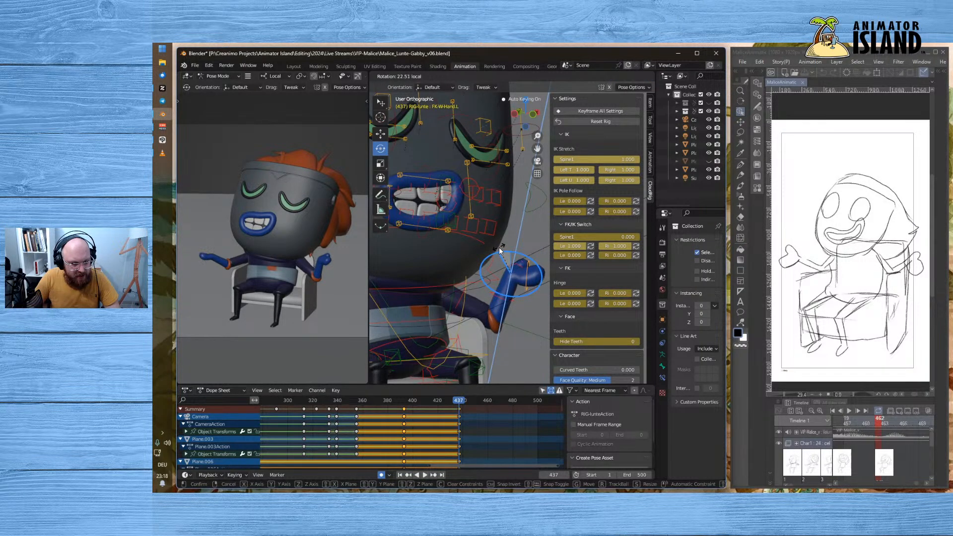
{"action": "left_click", "coordinate": [499, 247]}
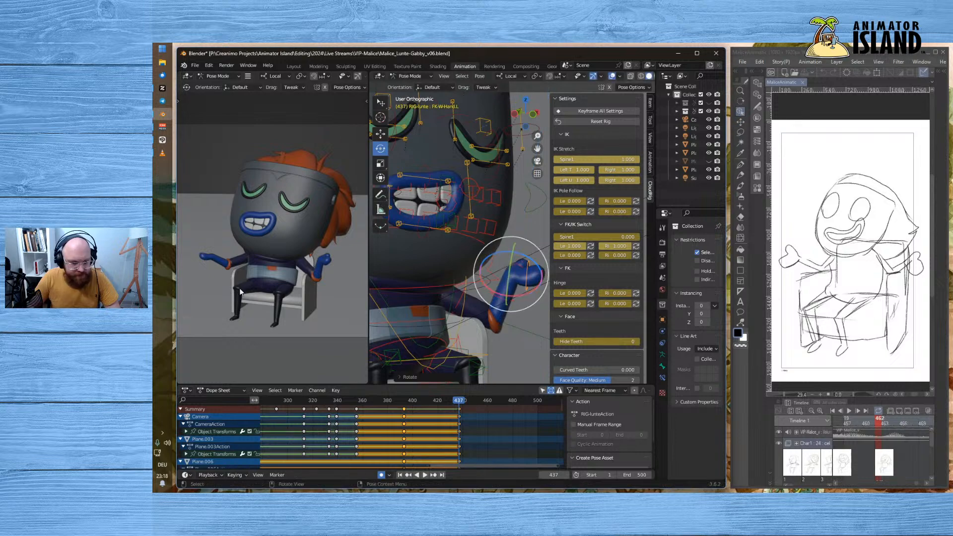
- Rotate the right upper arm's FK control at the shoulder, turning it about 10° around its local X axis
{"action": "middle_click_drag", "start_coordinate": [404, 294], "coordinate": [463, 301]}
{"action": "left_click", "coordinate": [485, 283]}
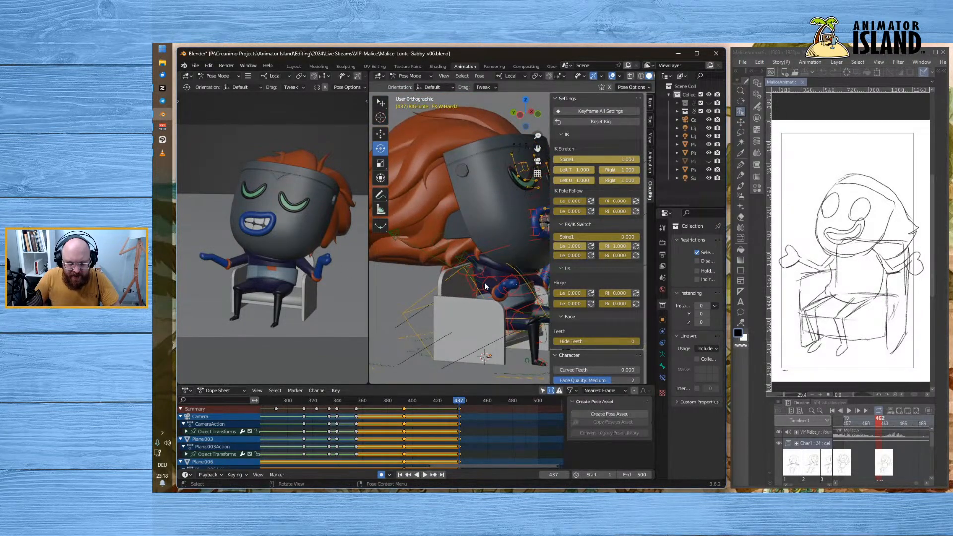
{"action": "middle_click_drag", "start_coordinate": [493, 311], "coordinate": [477, 321]}
{"action": "left_click", "coordinate": [476, 323]}
{"action": "left_click", "coordinate": [456, 330]}
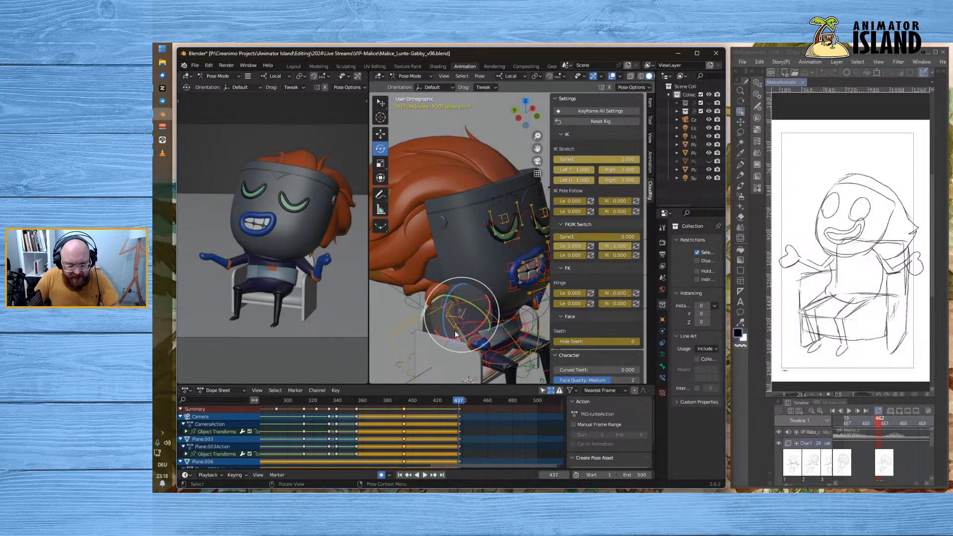
{"action": "middle_click_drag", "start_coordinate": [456, 331], "coordinate": [442, 278]}
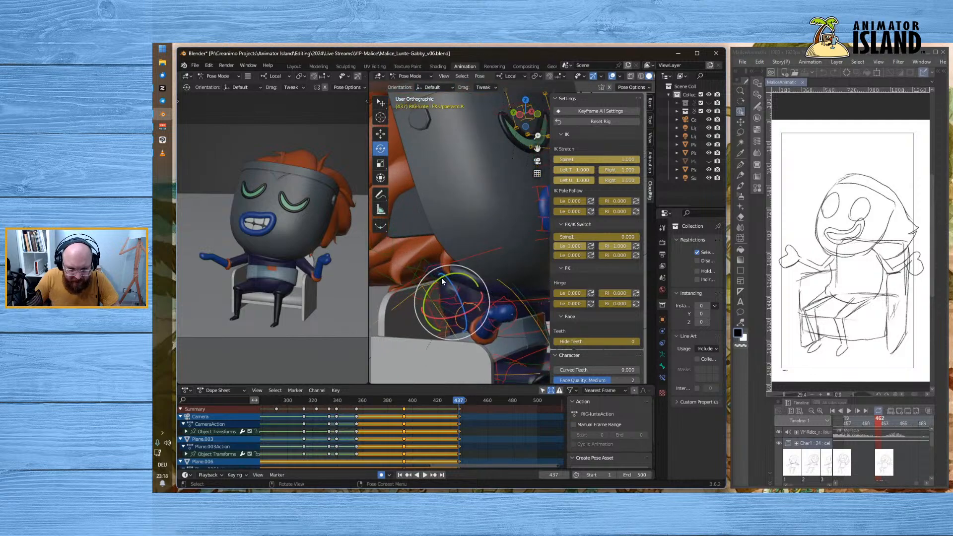
{"action": "left_click_drag", "start_coordinate": [451, 283], "coordinate": [476, 315]}
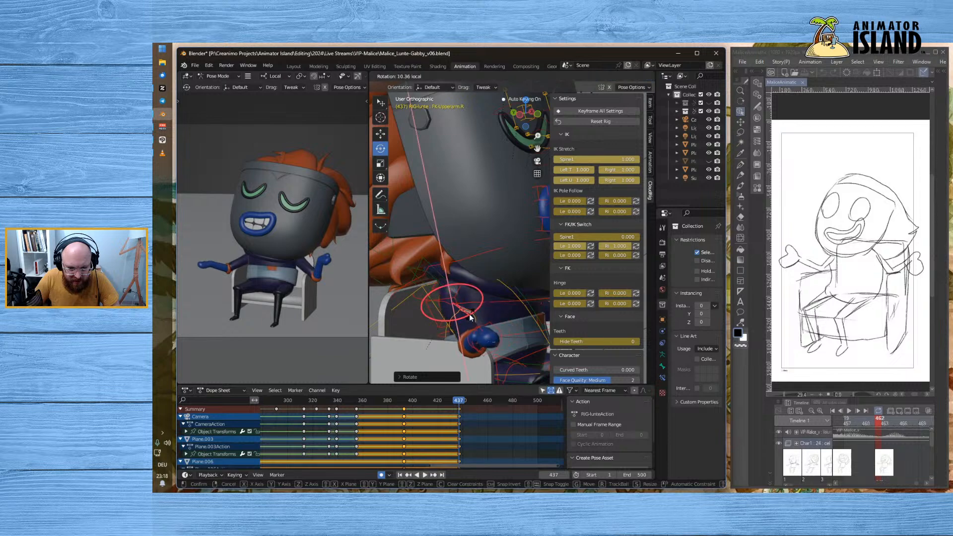
{"action": "mouse_move", "coordinate": [466, 318]}
{"action": "middle_mouse_down"}
{"action": "mouse_move", "coordinate": [455, 332]}
{"action": "mouse_move", "coordinate": [491, 329]}
{"action": "mouse_move", "coordinate": [427, 322]}
{"action": "mouse_move", "coordinate": [530, 329]}
{"action": "mouse_move", "coordinate": [482, 308]}
{"action": "middle_mouse_up"}
{"action": "left_click_drag", "start_coordinate": [444, 272], "coordinate": [445, 271]}
- Bend the right forearm's FK control (FK-Forearm.R) upward at the elbow around its local Z axis
{"action": "middle_click_drag", "start_coordinate": [420, 337], "coordinate": [695, 330]}
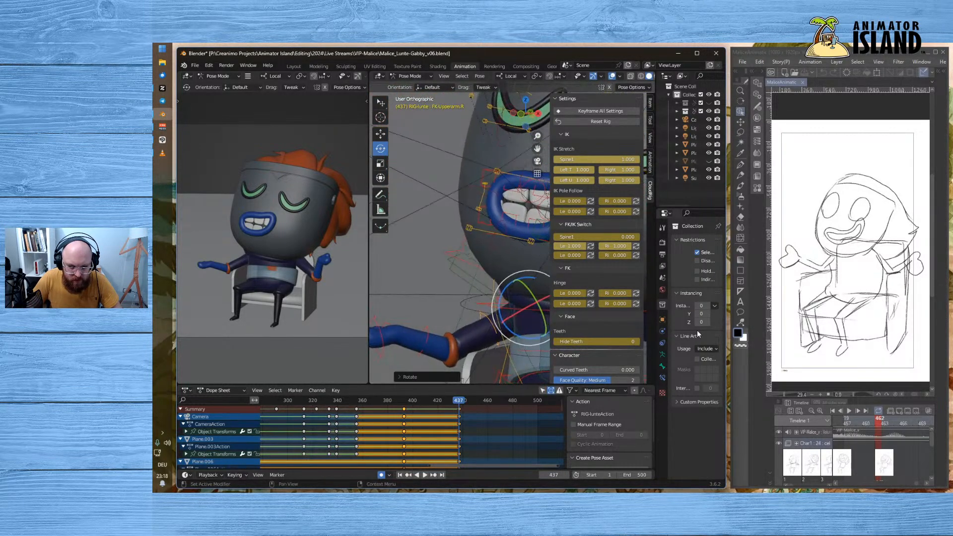
{"action": "left_click", "coordinate": [428, 330]}
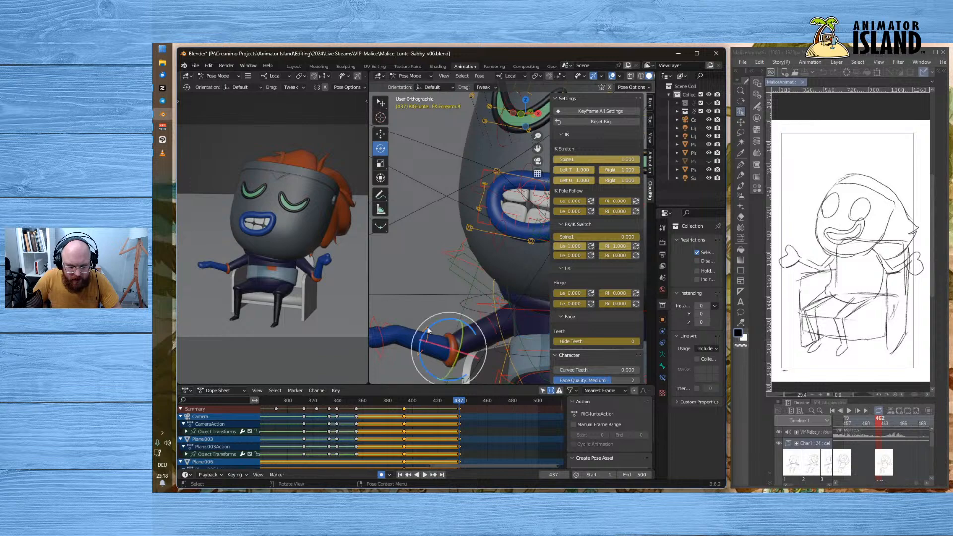
{"action": "key", "text": "r"}
{"action": "key", "text": "z"}
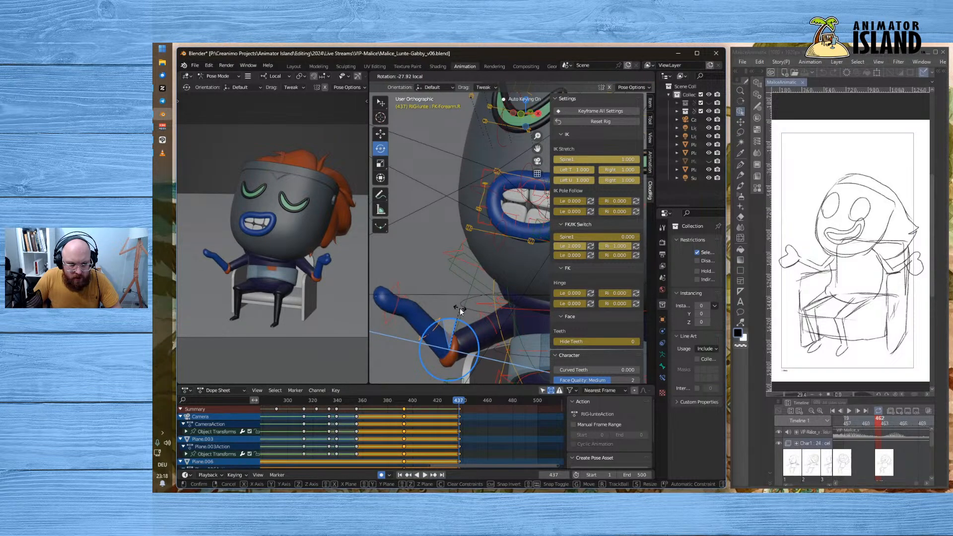
{"action": "left_click", "coordinate": [442, 293]}
- Twist the right forearm about 35° around its local Y axis and rotate the right wrist control (FK-W-Hand.R)
{"action": "mouse_move", "coordinate": [467, 338]}
{"action": "left_mouse_down"}
{"action": "mouse_move", "coordinate": [452, 359]}
{"action": "mouse_move", "coordinate": [466, 355]}
{"action": "left_mouse_up"}
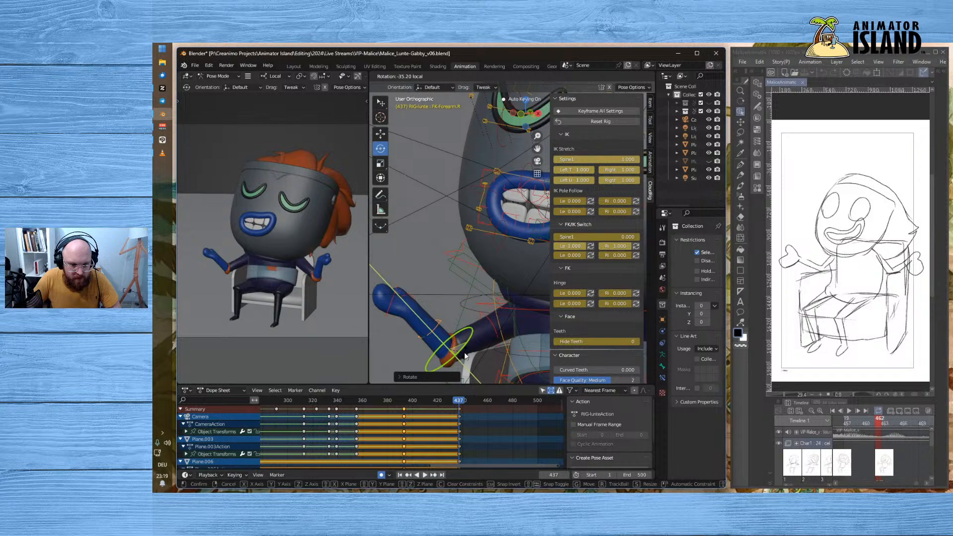
{"action": "left_click", "coordinate": [464, 353]}
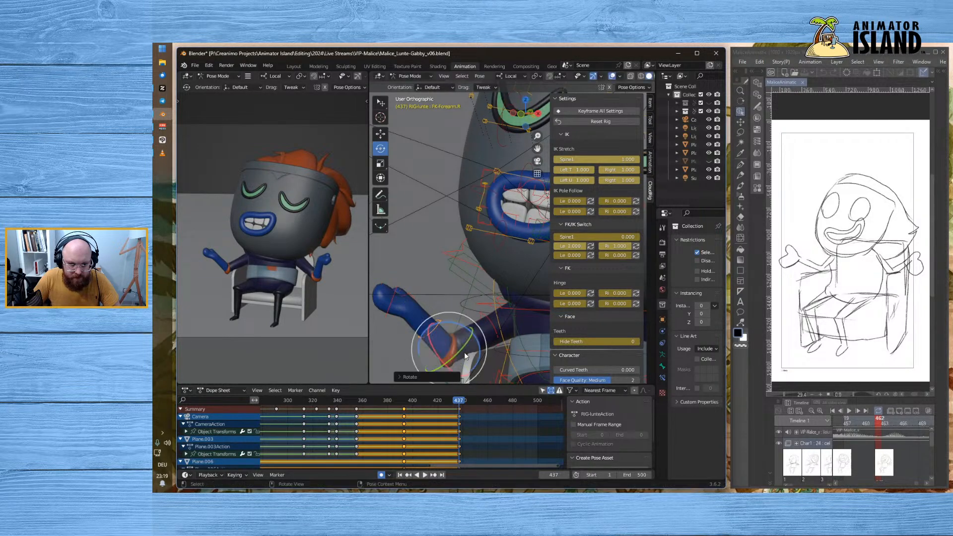
{"action": "left_click", "coordinate": [390, 303]}
{"action": "mouse_move", "coordinate": [420, 284]}
{"action": "left_mouse_down"}
{"action": "mouse_move", "coordinate": [403, 276]}
{"action": "mouse_move", "coordinate": [424, 274]}
{"action": "left_mouse_up"}
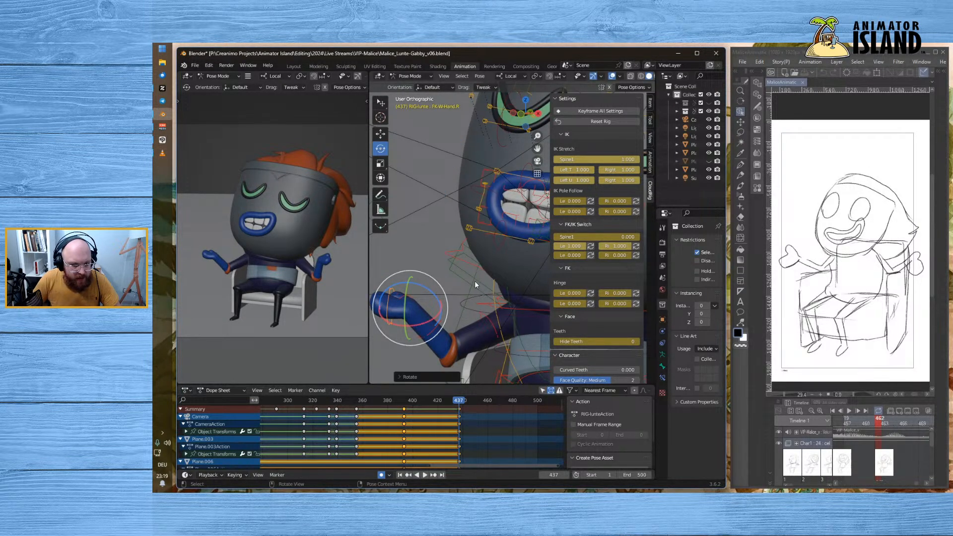
- Move all of the pose's keyframes from frame 437 to frame 461 in the Dope Sheet and scrub back to frame 435
{"action": "left_click", "coordinate": [437, 413]}
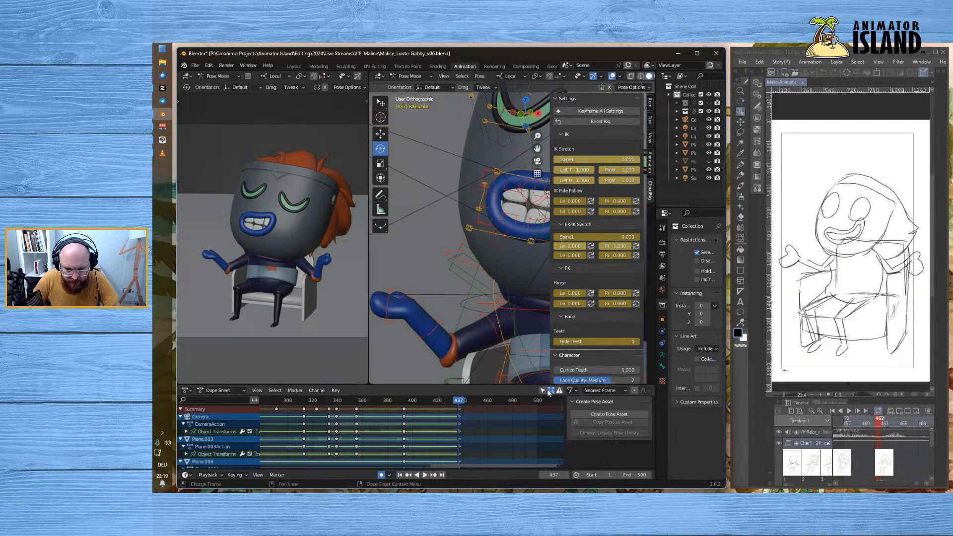
{"action": "left_click_drag", "start_coordinate": [460, 413], "coordinate": [496, 412]}
{"action": "left_click_drag", "start_coordinate": [493, 402], "coordinate": [490, 415]}
{"action": "left_click", "coordinate": [456, 400]}
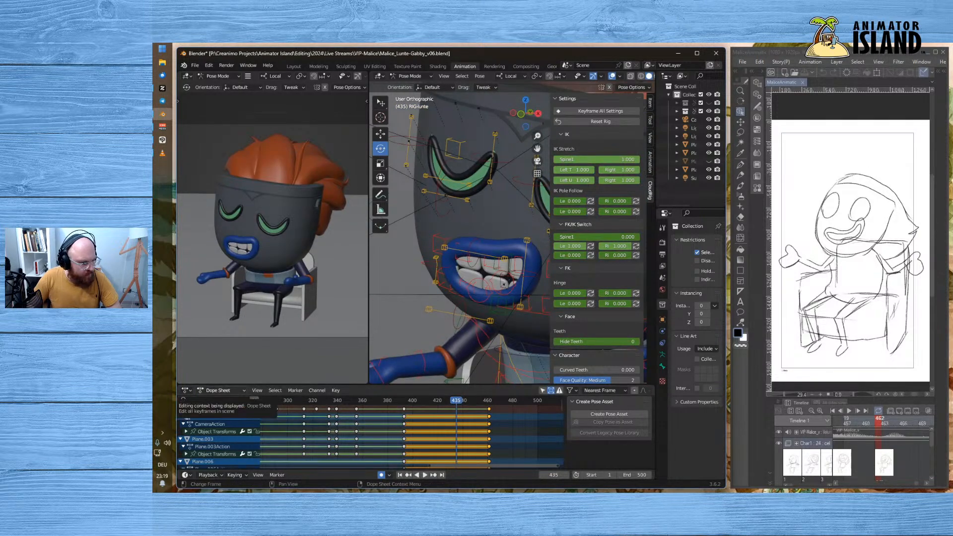
- Play back the animation from before the moved pose to check its timing
{"action": "left_click", "coordinate": [163, 152]}
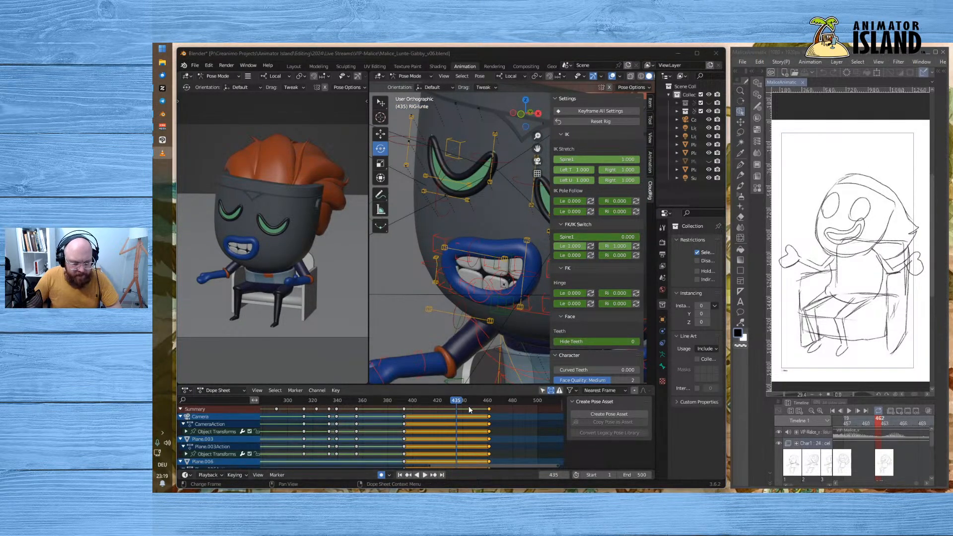
{"action": "left_click", "coordinate": [388, 402]}
{"action": "left_click", "coordinate": [425, 475]}
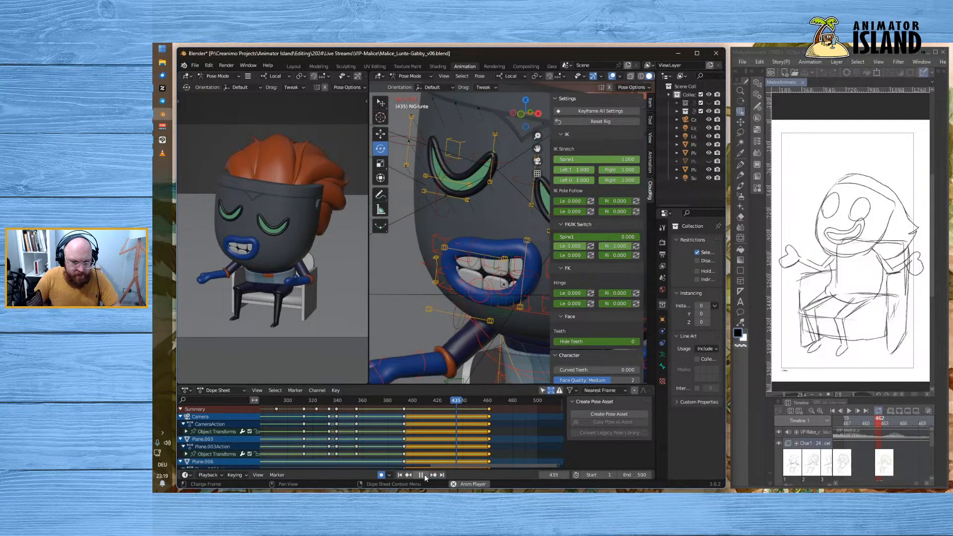
{"action": "left_click", "coordinate": [425, 474]}
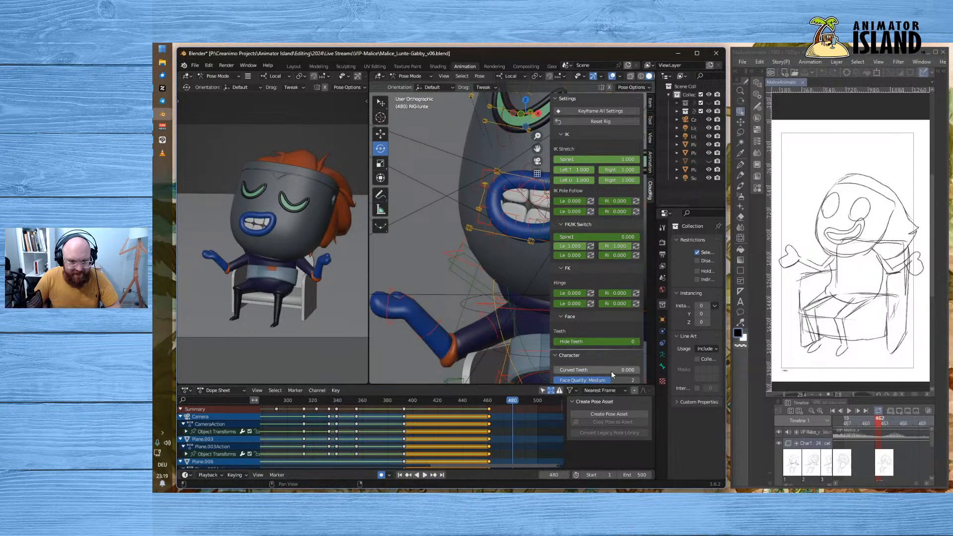
- At frame 461, rotate the left forearm's FK control about 34° around its local Z axis, swinging the forearm outward
{"action": "left_click", "coordinate": [486, 402]}
{"action": "left_click_drag", "start_coordinate": [488, 403], "coordinate": [490, 404]}
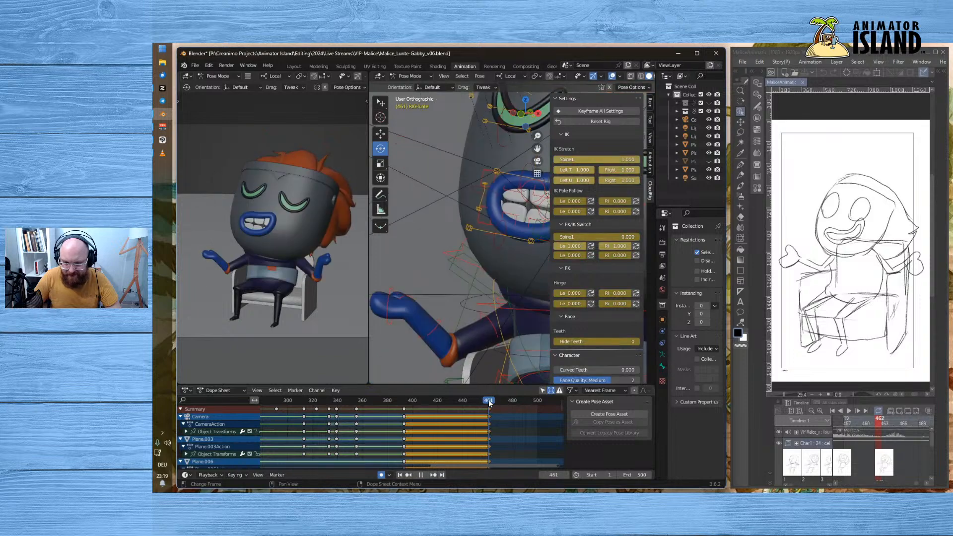
{"action": "middle_click_drag", "start_coordinate": [452, 257], "coordinate": [676, 300]}
{"action": "left_click", "coordinate": [487, 310]}
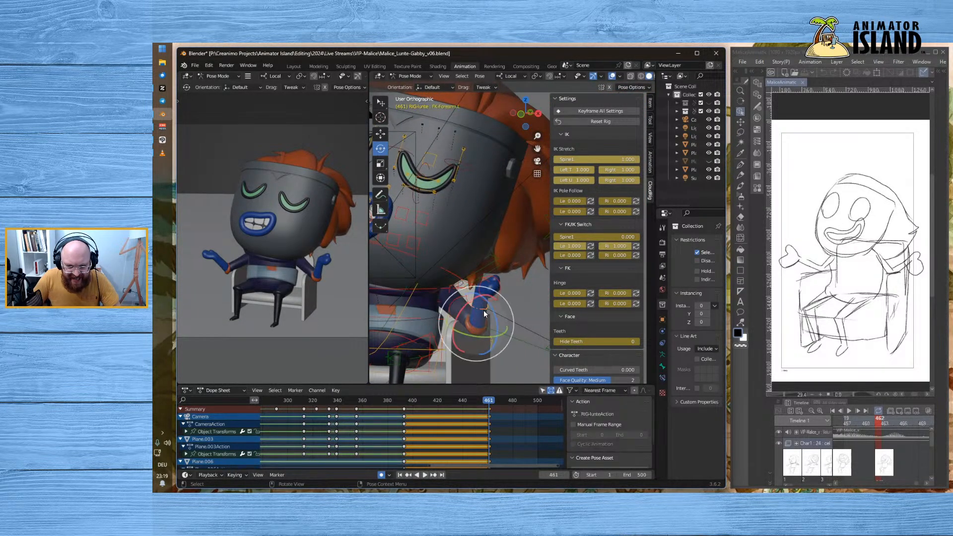
{"action": "key", "text": "r"}
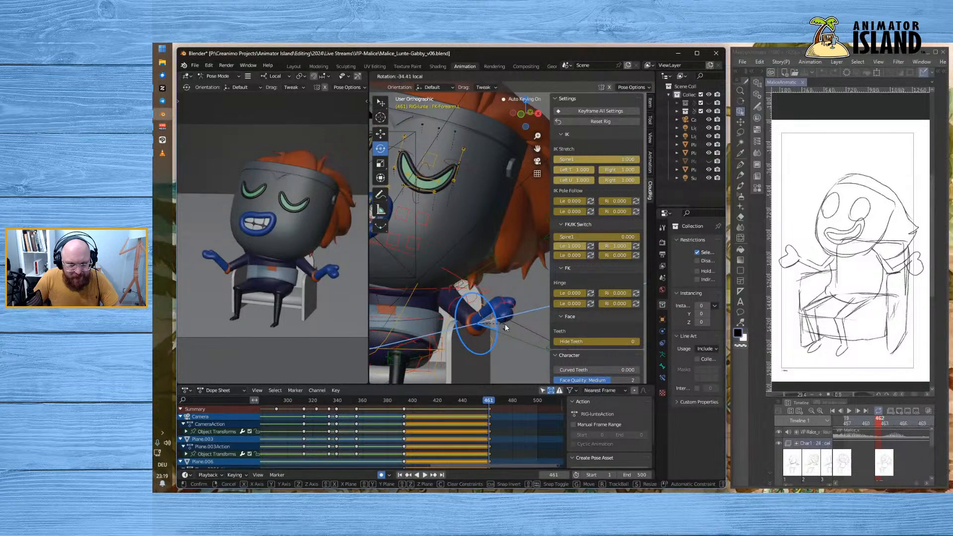
{"action": "left_click", "coordinate": [505, 326]}
- Rotate the left wrist control (FK-W-Hand.L) about 37° around its local X axis
{"action": "left_click", "coordinate": [518, 311]}
{"action": "key", "text": "r"}
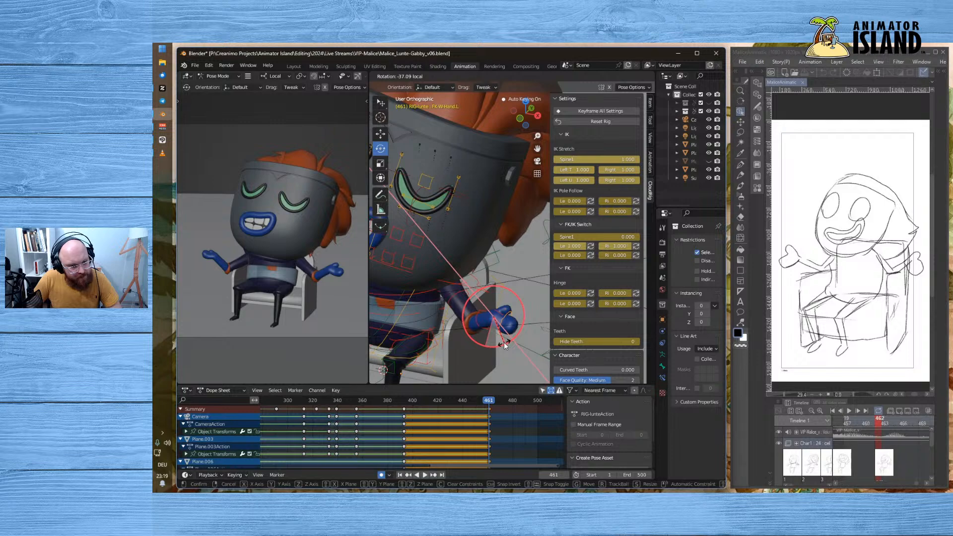
{"action": "left_click", "coordinate": [504, 342]}
- Lower the right forearm's FK control about 24° around its local Z axis
{"action": "middle_click_drag", "start_coordinate": [505, 341], "coordinate": [469, 285]}
{"action": "left_click", "coordinate": [458, 276]}
{"action": "key", "text": "r"}
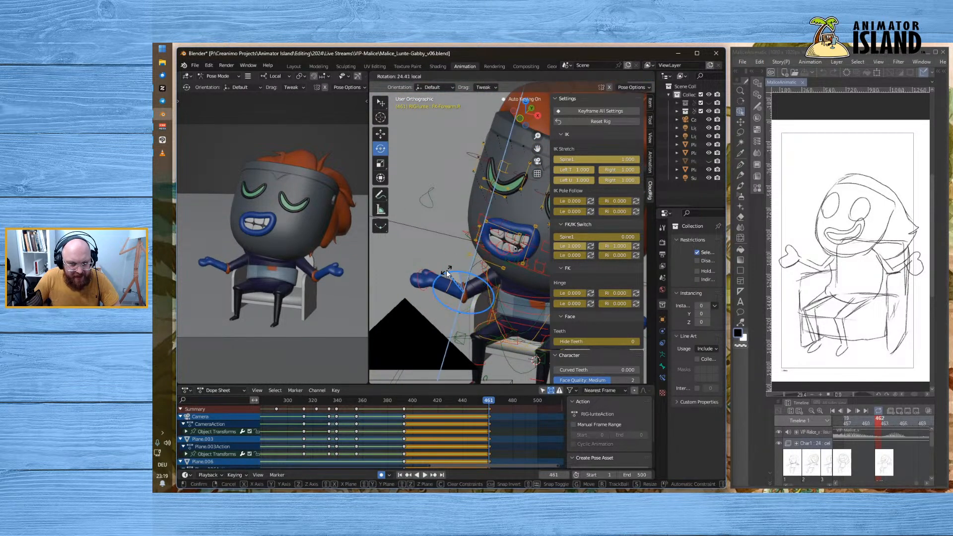
{"action": "left_click", "coordinate": [452, 274]}
{"action": "middle_click_drag", "start_coordinate": [453, 274], "coordinate": [466, 305]}
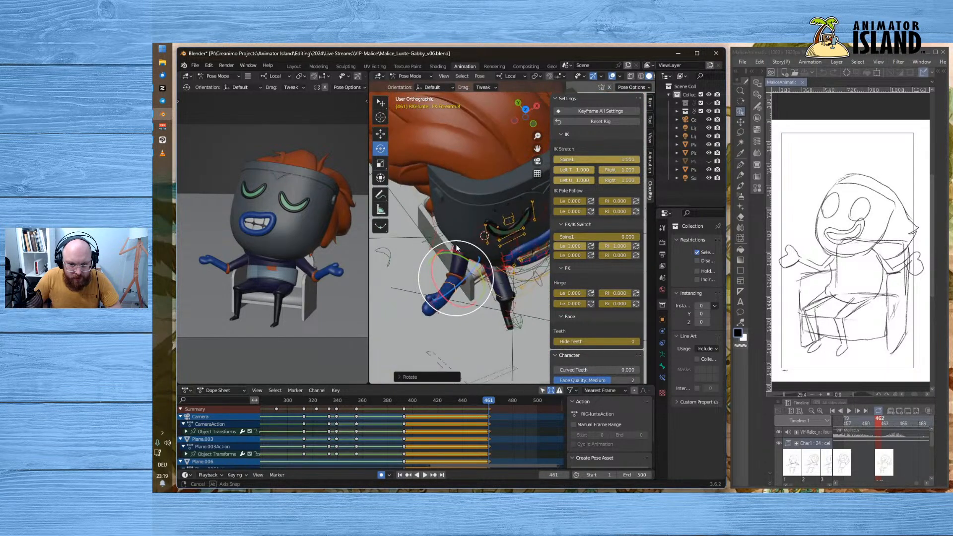
{"action": "mouse_move", "coordinate": [466, 309]}
{"action": "left_mouse_down"}
{"action": "mouse_move", "coordinate": [488, 308]}
{"action": "mouse_move", "coordinate": [469, 307]}
{"action": "left_mouse_up"}
{"action": "key", "text": "ctrl+z"}
- Swing the right forearm's FK control forward, toward the character's knees, working from a raised view angle
{"action": "middle_click_drag", "start_coordinate": [486, 314], "coordinate": [502, 299]}
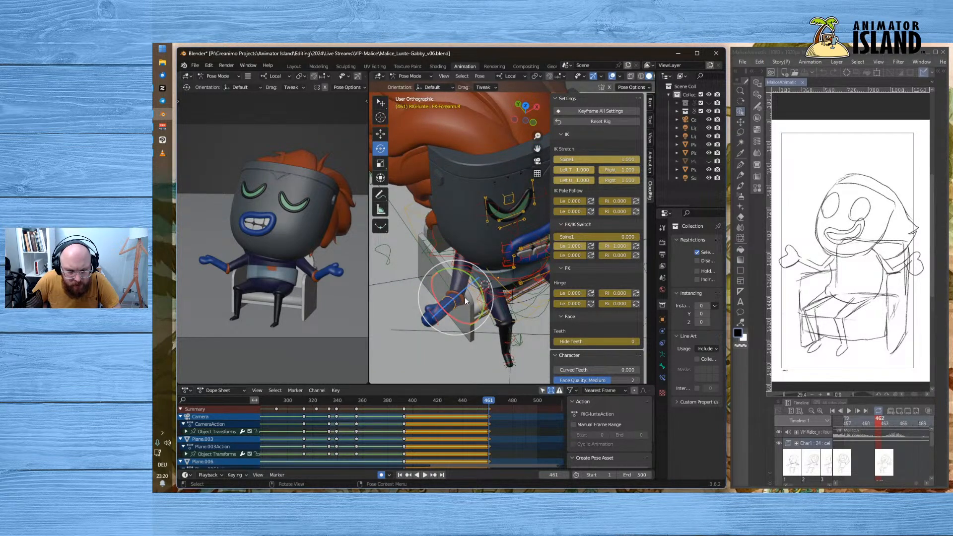
{"action": "left_click_drag", "start_coordinate": [471, 316], "coordinate": [544, 318]}
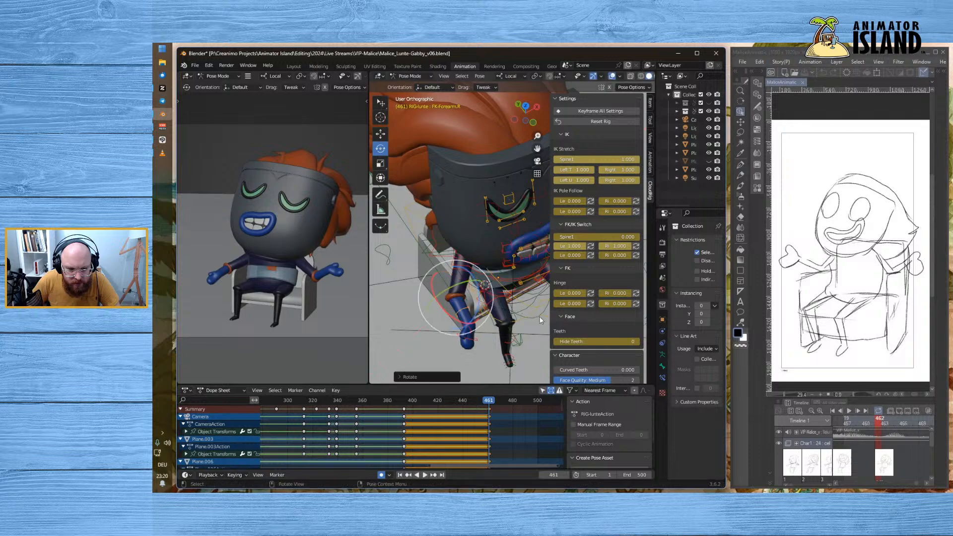
{"action": "middle_click_drag", "start_coordinate": [502, 291], "coordinate": [473, 246]}
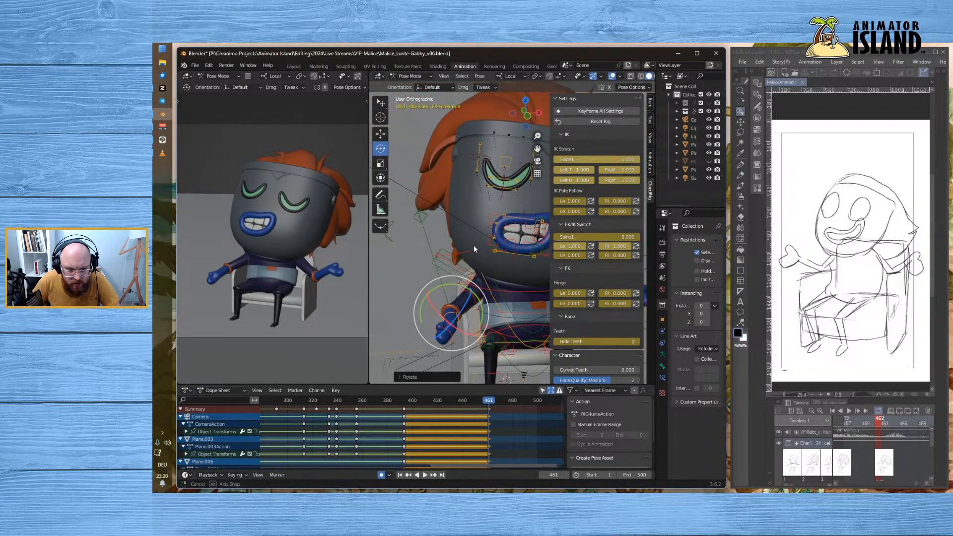
- Twist the right upper arm's FK control (FK-Upperarm.R) about 46° around its local Y axis
{"action": "left_click", "coordinate": [528, 305]}
{"action": "left_click", "coordinate": [472, 291]}
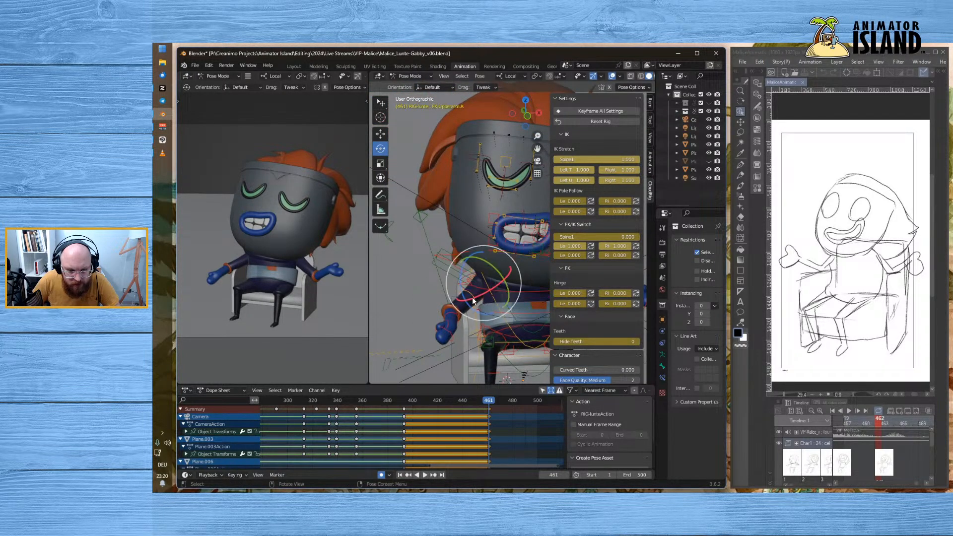
{"action": "left_click_drag", "start_coordinate": [495, 271], "coordinate": [468, 236]}
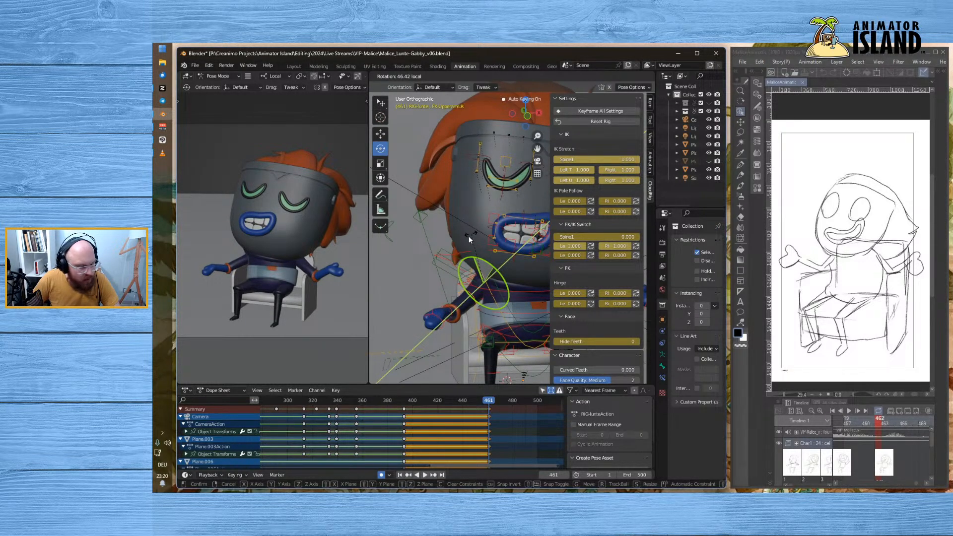
- Fine-tune the right forearm's rotation and bend the right hand outward at the wrist
{"action": "left_click", "coordinate": [439, 291]}
{"action": "mouse_move", "coordinate": [441, 291]}
{"action": "left_mouse_down"}
{"action": "mouse_move", "coordinate": [454, 276]}
{"action": "mouse_move", "coordinate": [444, 279]}
{"action": "left_mouse_up"}
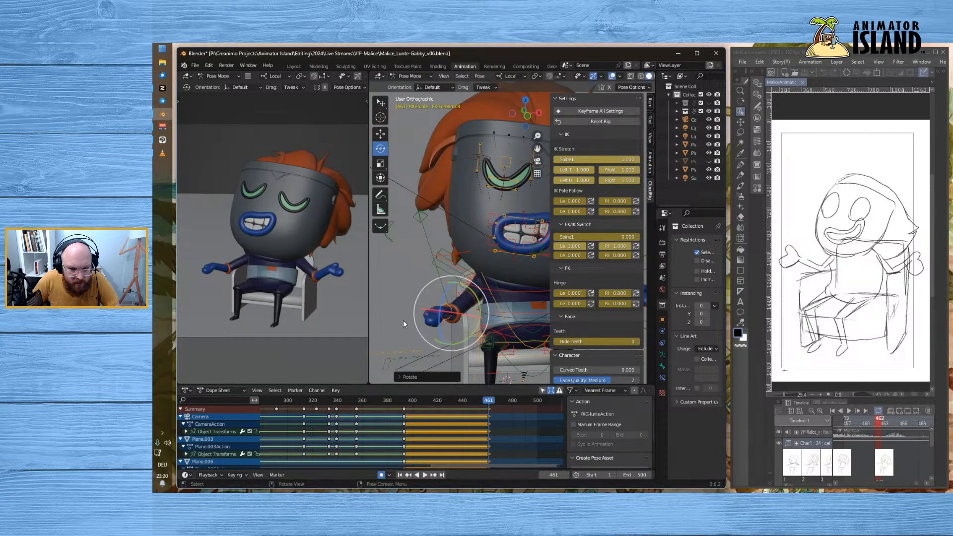
{"action": "left_click", "coordinate": [436, 314]}
{"action": "left_click_drag", "start_coordinate": [432, 303], "coordinate": [389, 298]}
{"action": "left_click", "coordinate": [406, 333]}
{"action": "left_click", "coordinate": [433, 324]}
- Rotate the right thumb's base control (FK-Thumb_1.R) around its local X axis to spread the thumb away from the hand
{"action": "middle_click_drag", "start_coordinate": [390, 298], "coordinate": [443, 314]}
{"action": "left_click", "coordinate": [481, 341]}
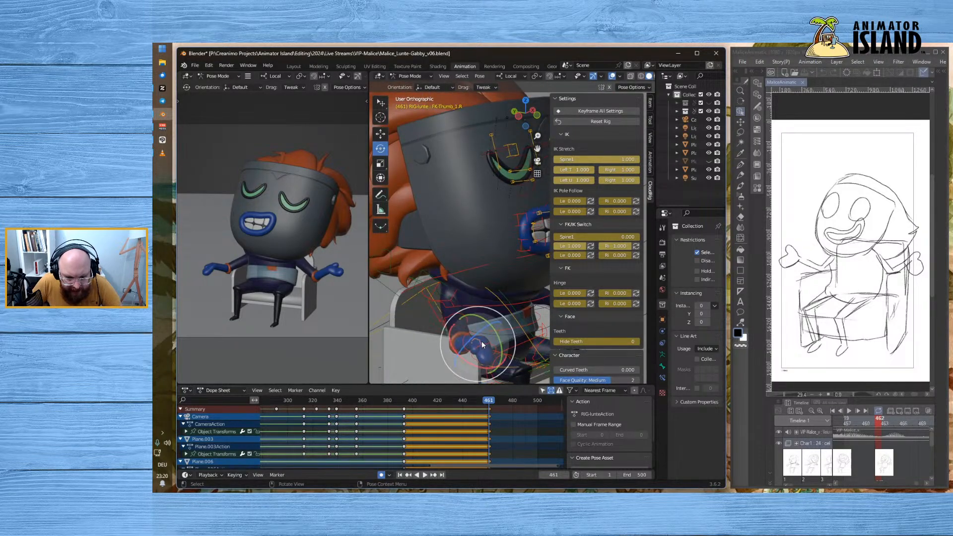
{"action": "left_click_drag", "start_coordinate": [451, 340], "coordinate": [481, 323]}
{"action": "key", "text": "ctrl+z"}
{"action": "middle_click_drag", "start_coordinate": [480, 318], "coordinate": [529, 281]}
{"action": "scroll", "coordinate": [392, 345], "scroll_direction": "up", "scroll_amount": 4}
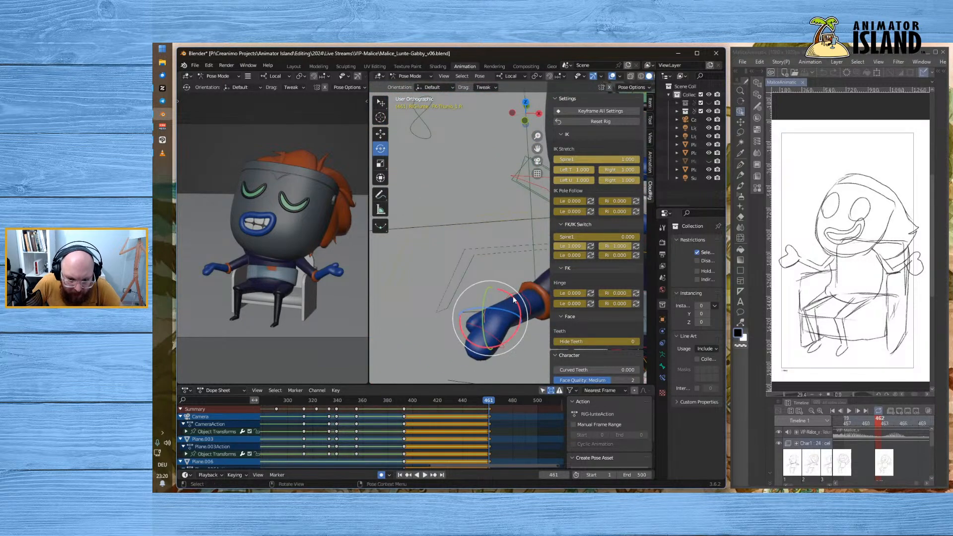
{"action": "left_click_drag", "start_coordinate": [509, 299], "coordinate": [517, 312]}
{"action": "key", "text": "r"}
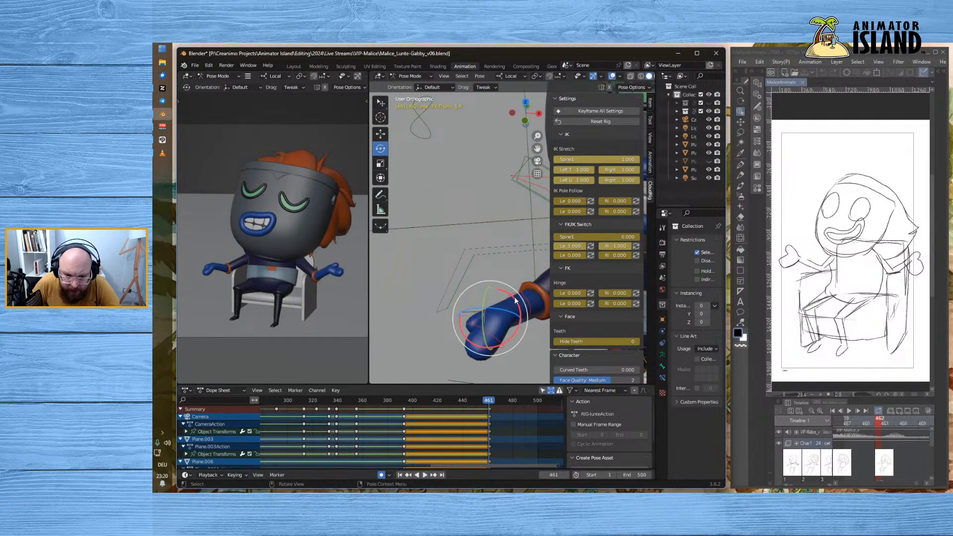
{"action": "key", "text": "x"}
{"action": "key", "text": "x"}
{"action": "left_click_drag", "start_coordinate": [519, 313], "coordinate": [519, 318]}
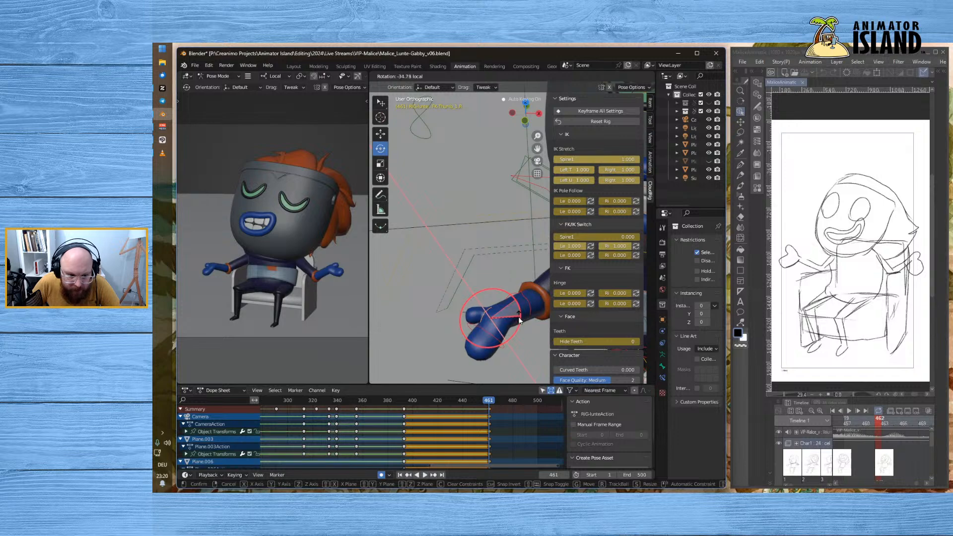
{"action": "left_click", "coordinate": [518, 310]}
- Rotate the right thumb farther upward with its finger controls to open the hand more
{"action": "left_click", "coordinate": [475, 312]}
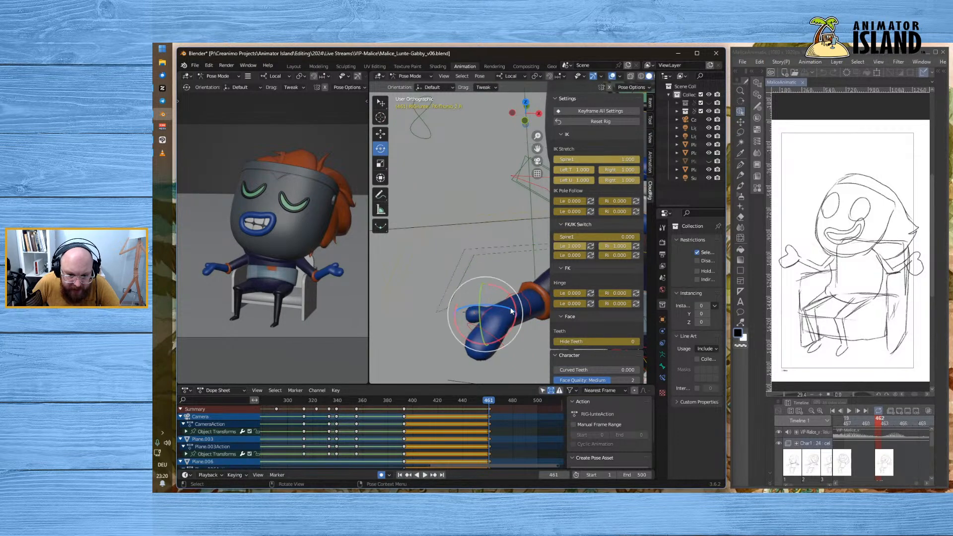
{"action": "left_click_drag", "start_coordinate": [515, 304], "coordinate": [503, 278]}
{"action": "left_click", "coordinate": [512, 317]}
{"action": "left_click", "coordinate": [493, 319]}
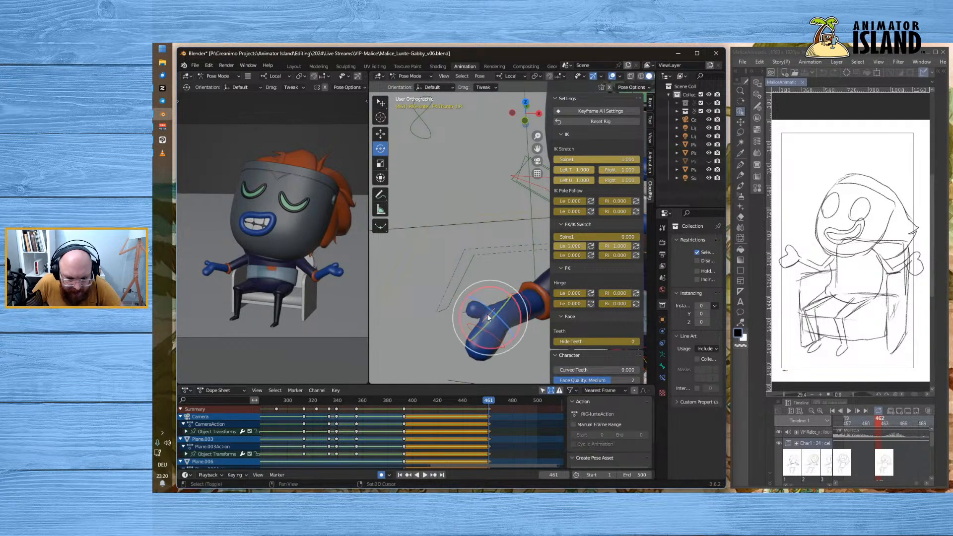
{"action": "left_click", "coordinate": [475, 78]}
{"action": "mouse_move", "coordinate": [516, 96]}
{"action": "left_click", "coordinate": [639, 97]}
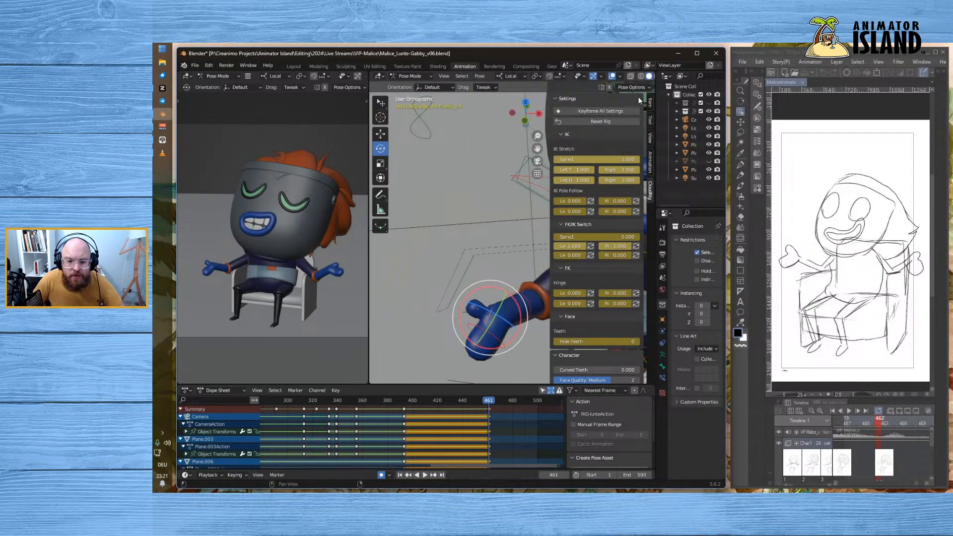
{"action": "left_click", "coordinate": [461, 225]}
- Refine the right thumb's angle with another rotation of its FK controls
{"action": "left_click", "coordinate": [493, 316]}
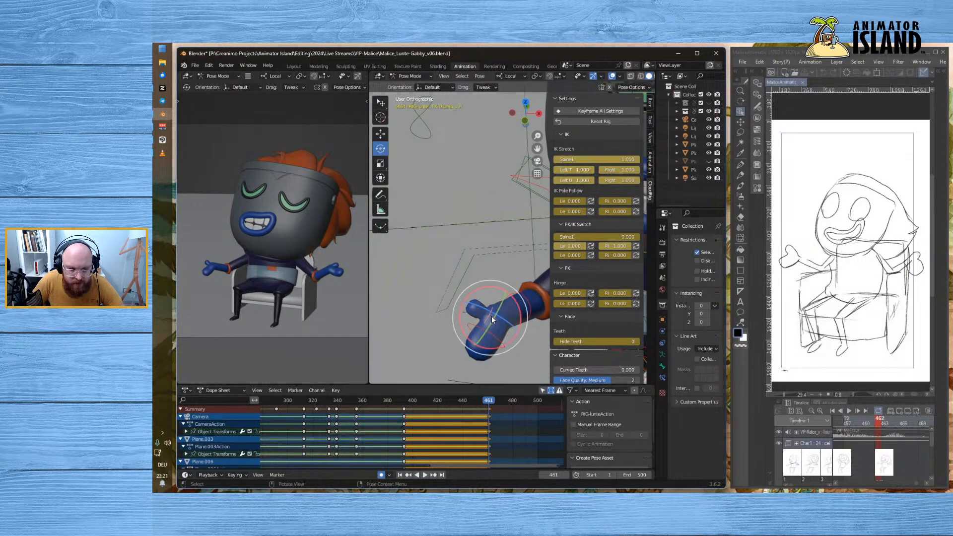
{"action": "left_click_drag", "start_coordinate": [493, 293], "coordinate": [452, 297]}
{"action": "left_click", "coordinate": [484, 262]}
{"action": "left_click", "coordinate": [477, 306]}
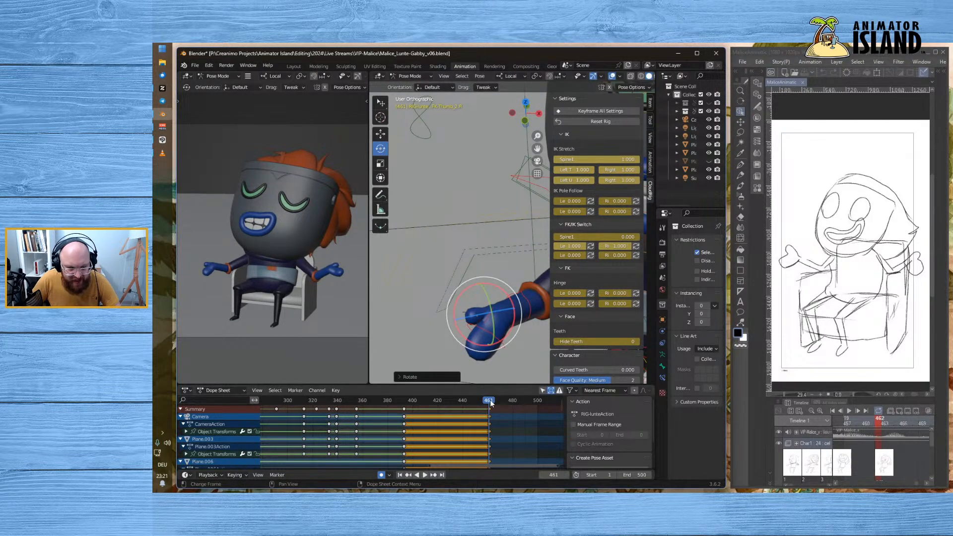
- Play the animation briefly from the current pose and return to frame 461
{"action": "key", "text": "space"}
{"action": "mouse_move", "coordinate": [499, 400]}
{"action": "left_mouse_down"}
{"action": "mouse_move", "coordinate": [480, 400]}
{"action": "mouse_move", "coordinate": [489, 401]}
{"action": "left_mouse_up"}
{"action": "scroll", "coordinate": [486, 312], "scroll_direction": "down", "scroll_amount": 3}
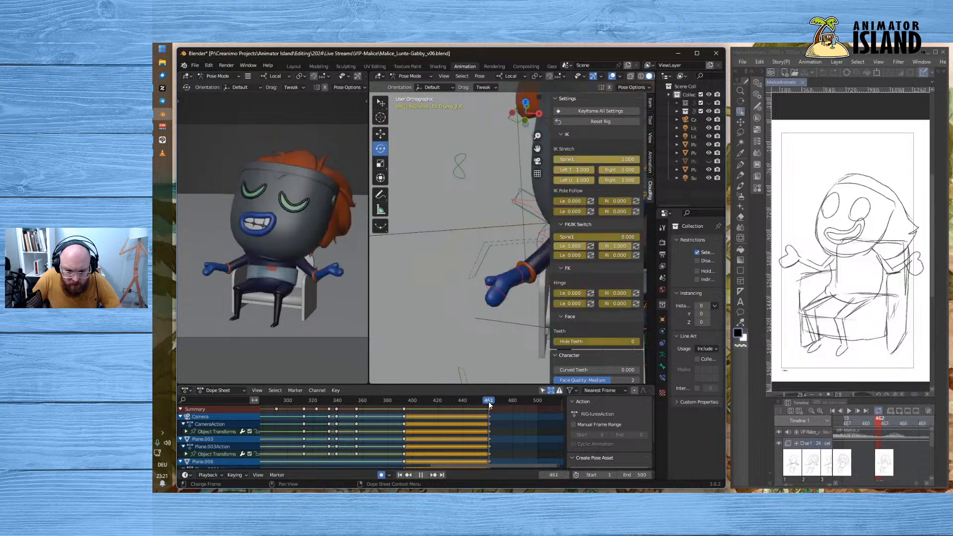
- Rotate the right hand control (FK-W-Hand.R) in two passes to bend the hand farther outward
{"action": "mouse_move", "coordinate": [501, 342]}
{"action": "middle_mouse_down"}
{"action": "mouse_move", "coordinate": [509, 288]}
{"action": "mouse_move", "coordinate": [522, 283]}
{"action": "middle_mouse_up"}
{"action": "left_click", "coordinate": [517, 243]}
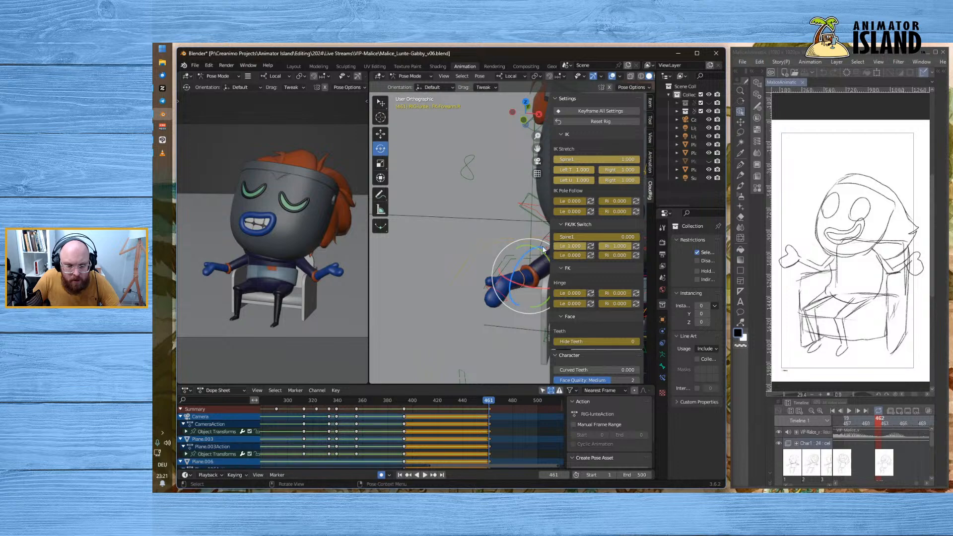
{"action": "middle_click_drag", "start_coordinate": [525, 282], "coordinate": [462, 291], "text": "shift"}
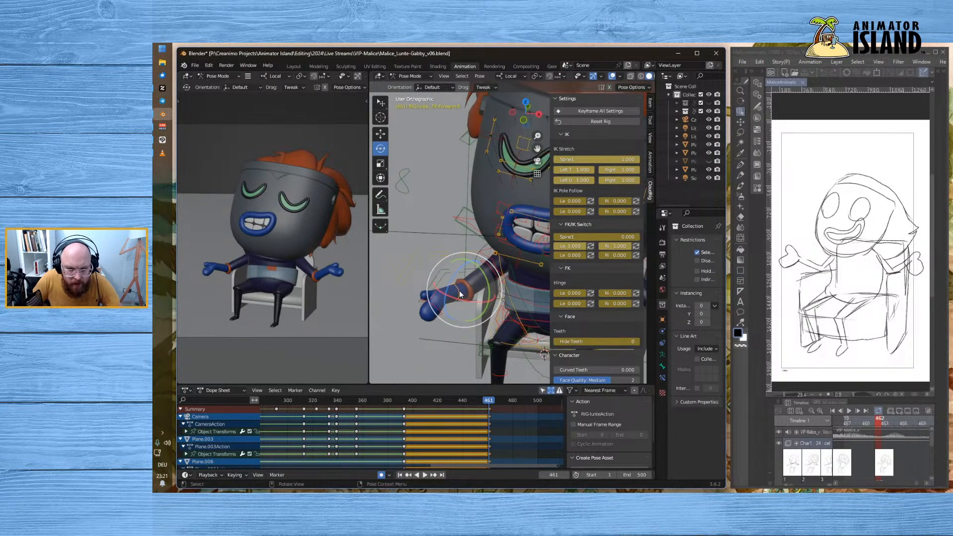
{"action": "left_click", "coordinate": [485, 273]}
{"action": "left_click", "coordinate": [460, 291]}
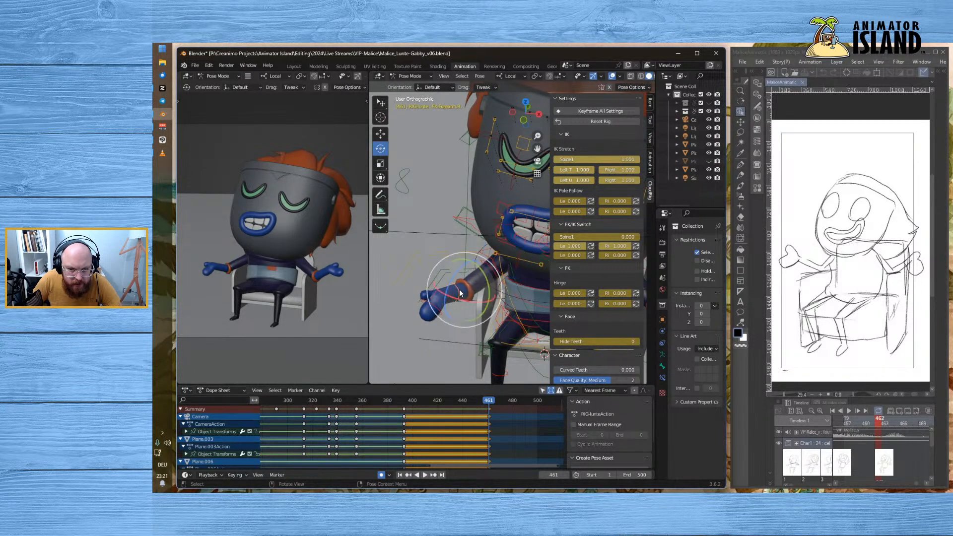
{"action": "left_click_drag", "start_coordinate": [484, 277], "coordinate": [494, 255]}
{"action": "middle_click_drag", "start_coordinate": [426, 215], "coordinate": [457, 329]}
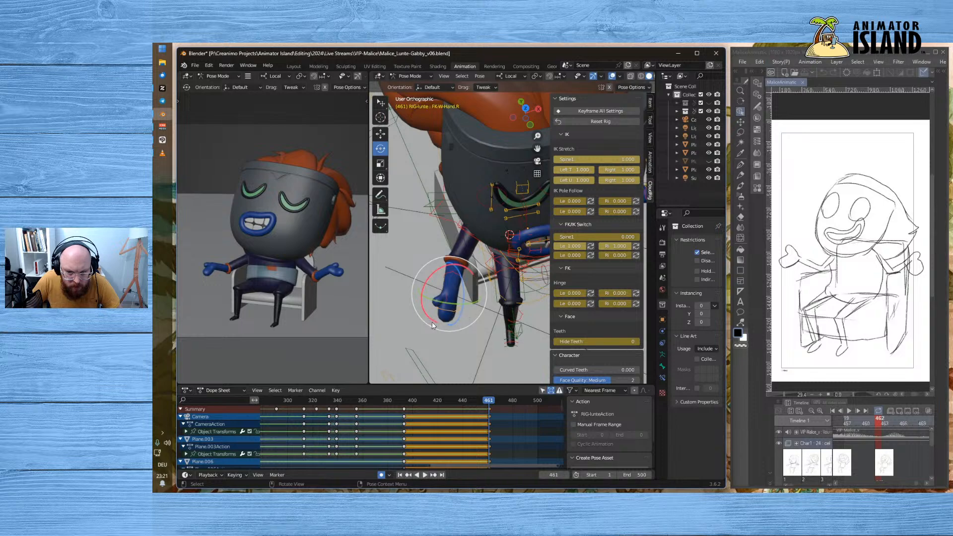
{"action": "left_click_drag", "start_coordinate": [428, 320], "coordinate": [407, 306]}
- Play the animation from frame 357 to review the arm motion, and return to frame 461
{"action": "key", "text": "space"}
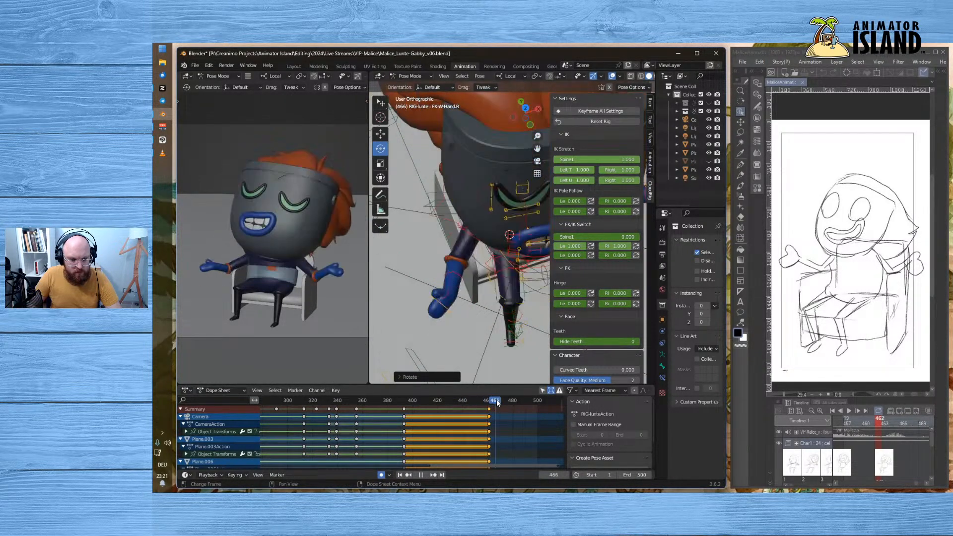
{"action": "left_click_drag", "start_coordinate": [497, 401], "coordinate": [359, 412]}
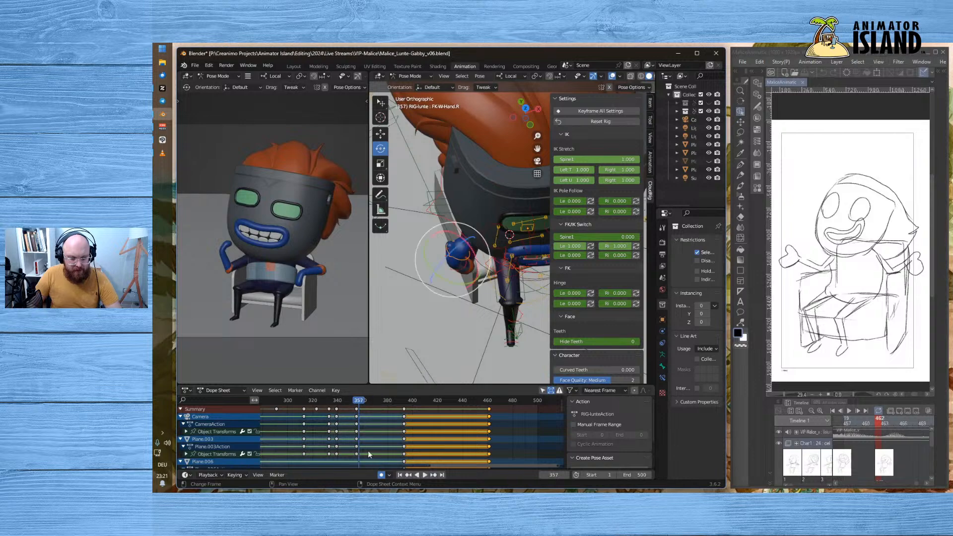
{"action": "left_click", "coordinate": [424, 474]}
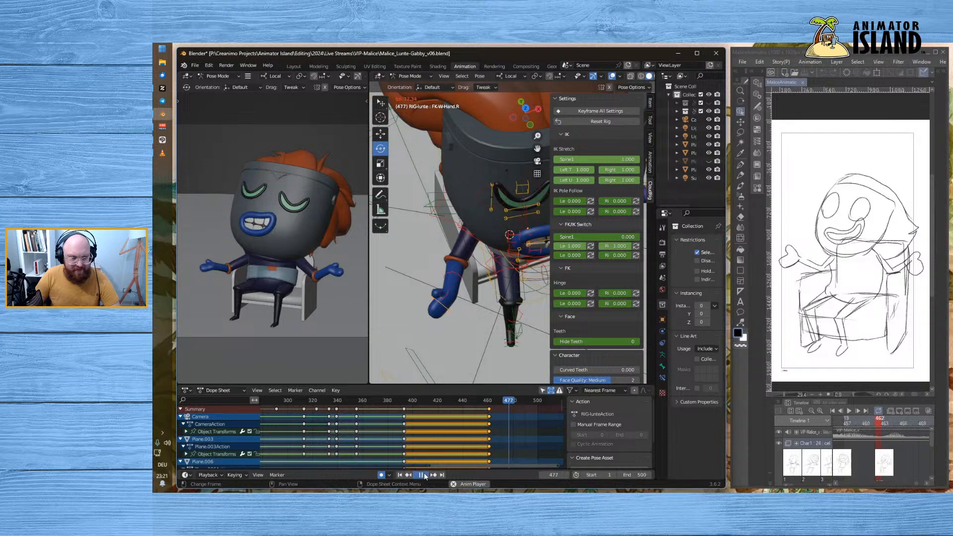
{"action": "left_click", "coordinate": [421, 476]}
{"action": "left_click_drag", "start_coordinate": [509, 403], "coordinate": [491, 403]}
- Select the controls around both eyes with circle selection and clear all their transforms at frame 461
{"action": "scroll", "coordinate": [481, 269], "scroll_direction": "down", "scroll_amount": 3}
{"action": "middle_click_drag", "start_coordinate": [481, 268], "coordinate": [402, 244]}
{"action": "middle_click_drag", "start_coordinate": [474, 223], "coordinate": [481, 202]}
{"action": "left_click", "coordinate": [380, 118]}
{"action": "left_click", "coordinate": [380, 102]}
{"action": "left_click_drag", "start_coordinate": [386, 103], "coordinate": [408, 139]}
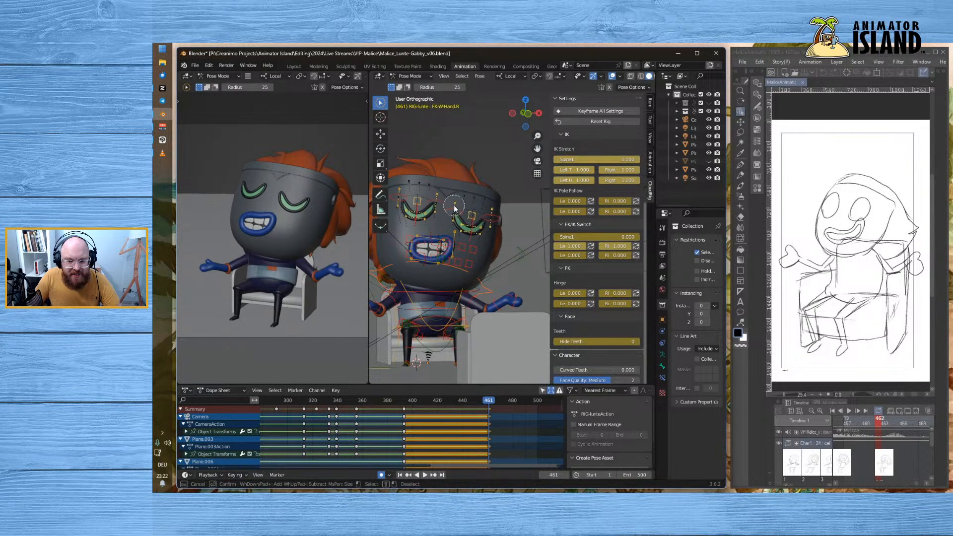
{"action": "left_click_drag", "start_coordinate": [413, 217], "coordinate": [414, 218]}
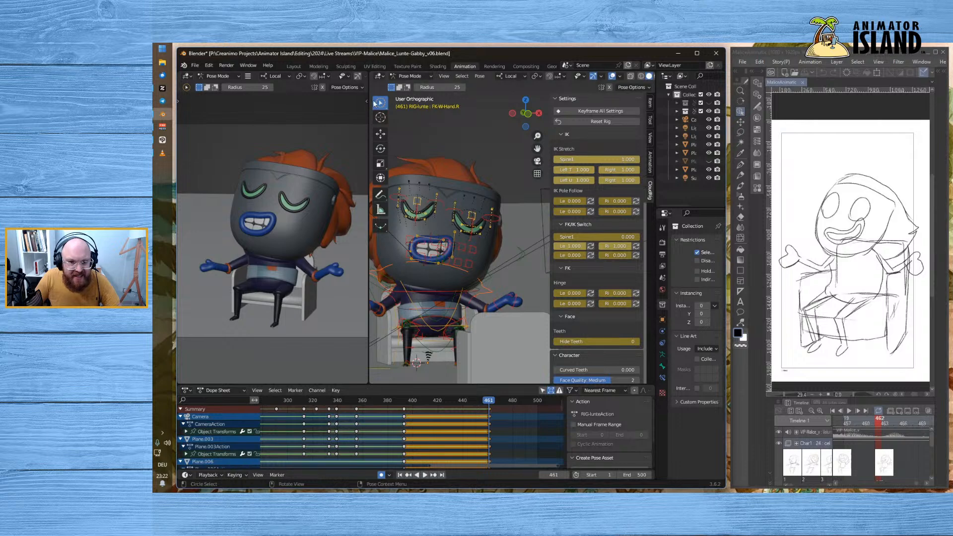
{"action": "left_click_drag", "start_coordinate": [381, 102], "coordinate": [404, 121]}
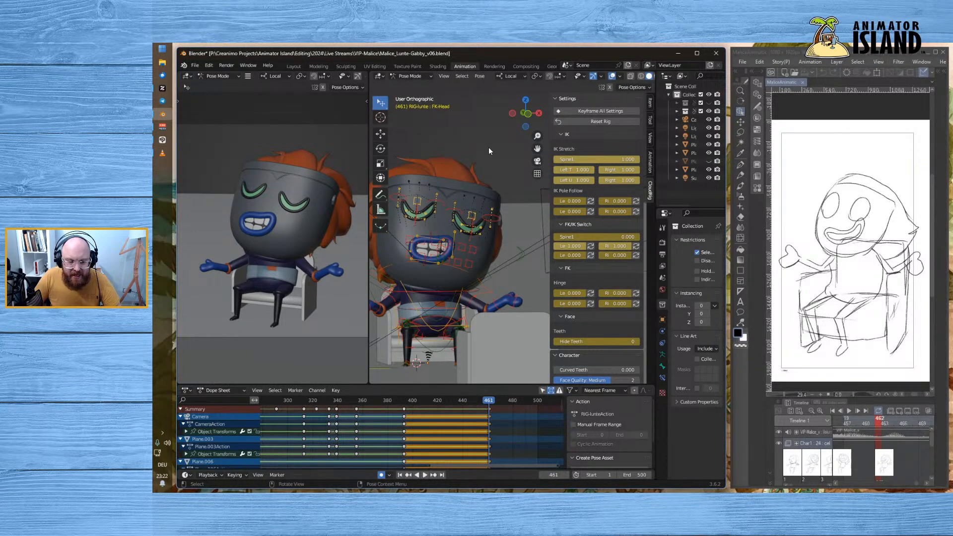
{"action": "left_click", "coordinate": [480, 76]}
{"action": "mouse_move", "coordinate": [503, 93]}
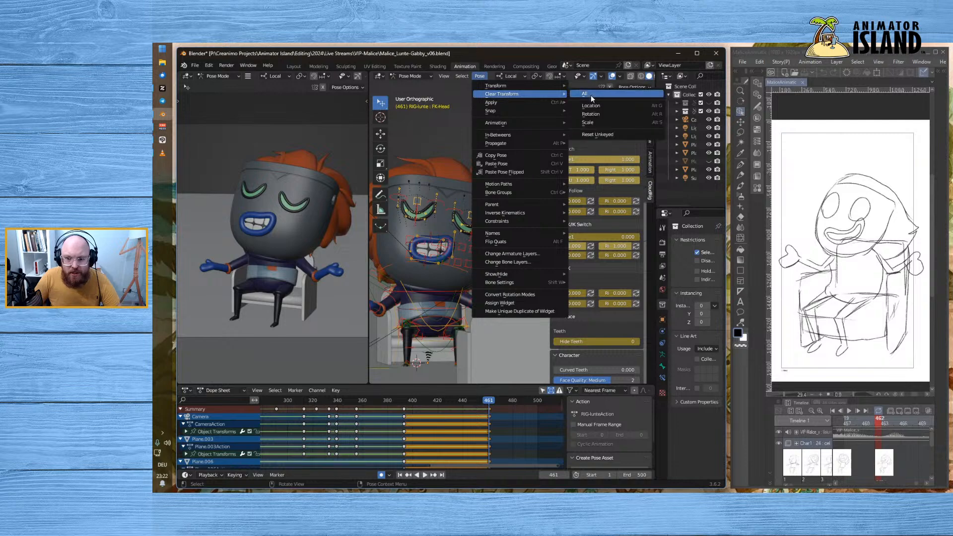
{"action": "left_click", "coordinate": [591, 94]}
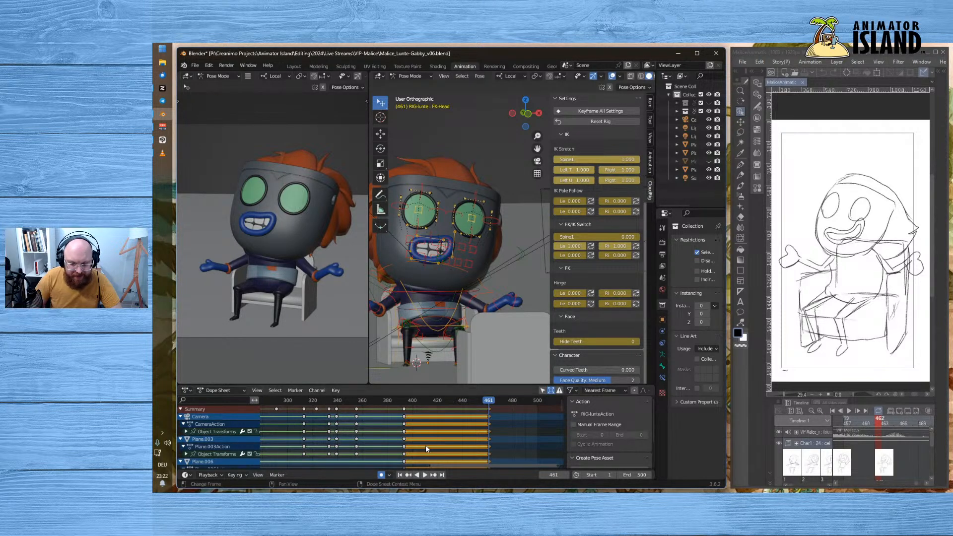
- Go to frame 339 and select the mouth controls, leaving the eye, head and spine controls out of the selection
{"action": "mouse_move", "coordinate": [344, 400]}
{"action": "left_mouse_down"}
{"action": "mouse_move", "coordinate": [316, 401]}
{"action": "mouse_move", "coordinate": [420, 403]}
{"action": "mouse_move", "coordinate": [270, 410]}
{"action": "mouse_move", "coordinate": [377, 401]}
{"action": "mouse_move", "coordinate": [337, 409]}
{"action": "left_mouse_up"}
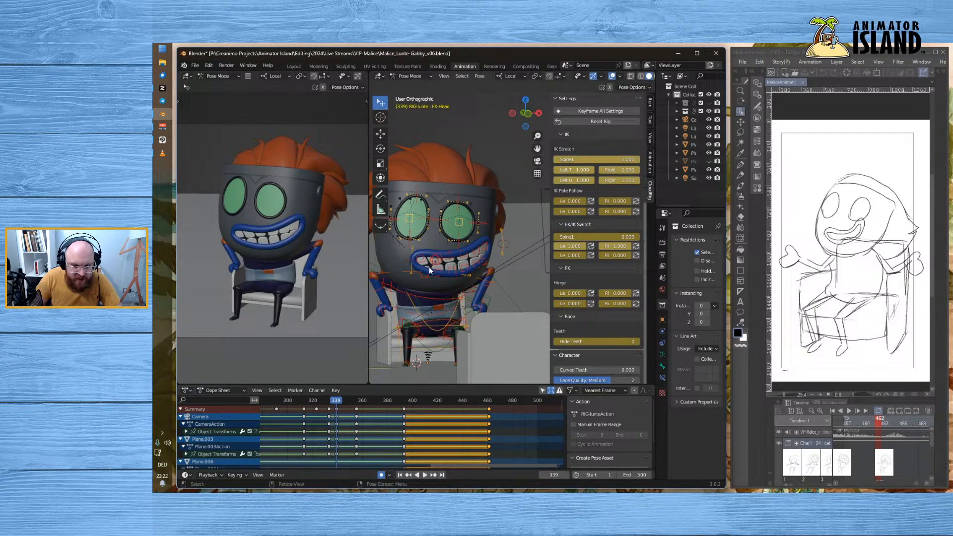
{"action": "scroll", "coordinate": [457, 261], "scroll_direction": "up", "scroll_amount": 2}
{"action": "middle_click_drag", "start_coordinate": [478, 269], "coordinate": [503, 258]}
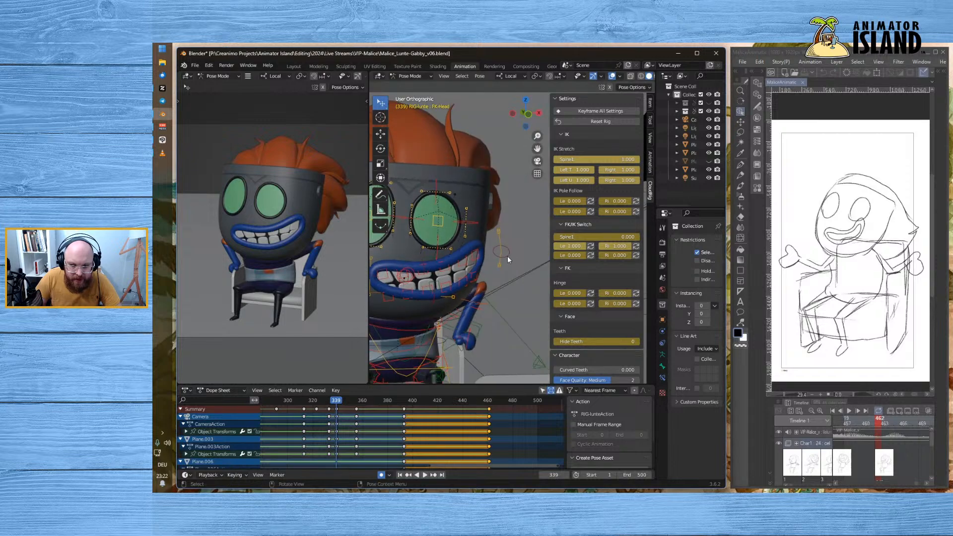
{"action": "left_click", "coordinate": [500, 233]}
{"action": "left_click", "coordinate": [499, 266]}
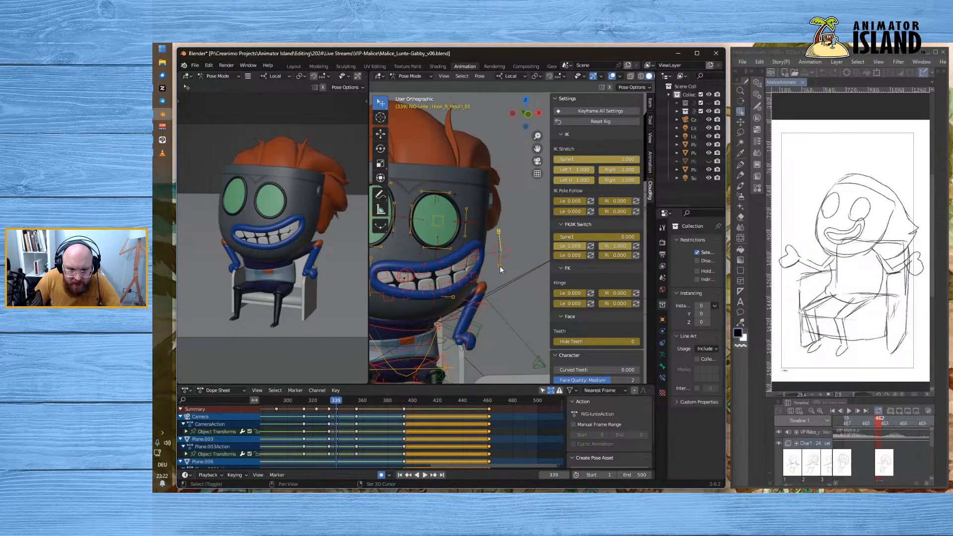
{"action": "left_click", "coordinate": [437, 254]}
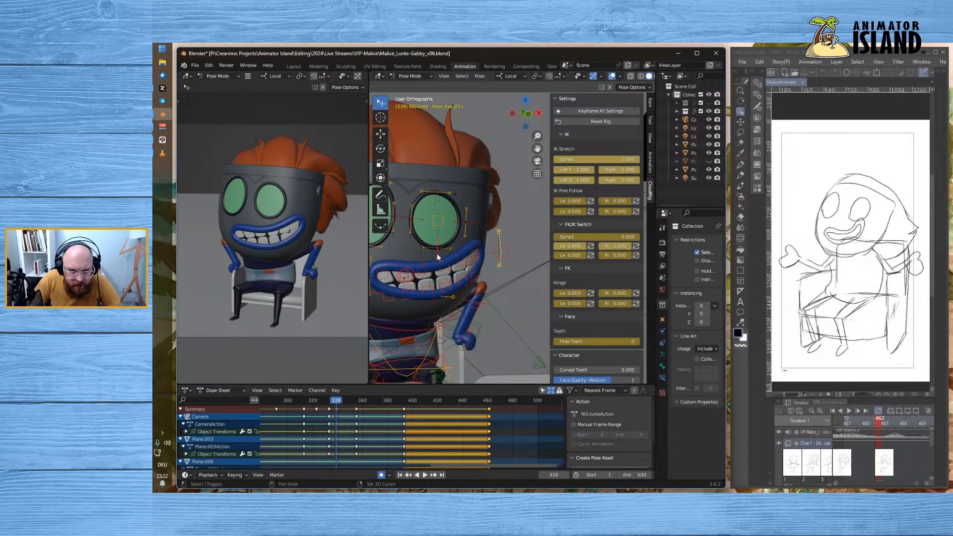
{"action": "scroll", "coordinate": [436, 264], "scroll_direction": "down", "scroll_amount": 5}
{"action": "middle_click_drag", "start_coordinate": [440, 265], "coordinate": [429, 260]}
{"action": "scroll", "coordinate": [429, 260], "scroll_direction": "up", "scroll_amount": 3}
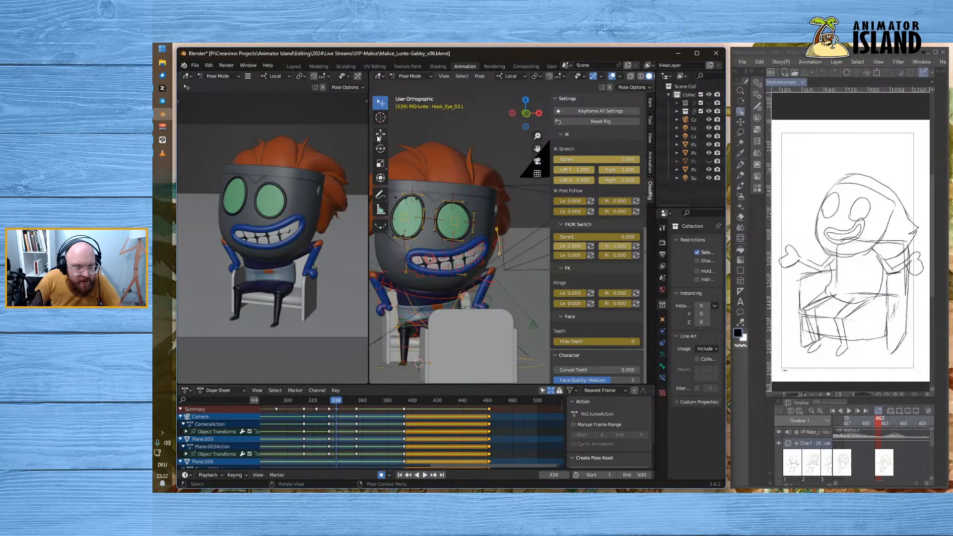
{"action": "left_click_drag", "start_coordinate": [380, 103], "coordinate": [406, 139]}
{"action": "mouse_move", "coordinate": [415, 255]}
{"action": "left_mouse_down"}
{"action": "mouse_move", "coordinate": [417, 268]}
{"action": "mouse_move", "coordinate": [452, 269]}
{"action": "mouse_move", "coordinate": [498, 238]}
{"action": "mouse_move", "coordinate": [466, 253]}
{"action": "mouse_move", "coordinate": [412, 258]}
{"action": "left_mouse_up"}
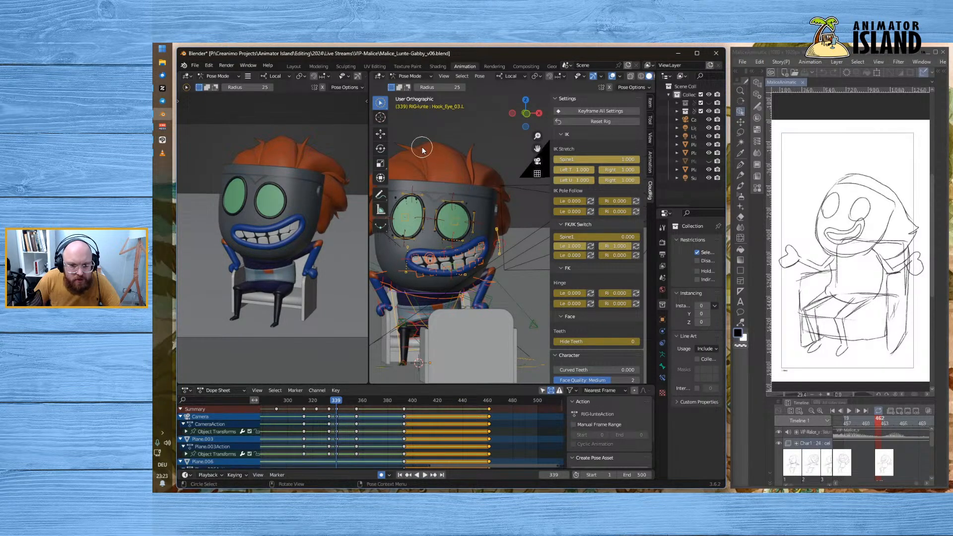
{"action": "left_click_drag", "start_coordinate": [380, 102], "coordinate": [398, 106]}
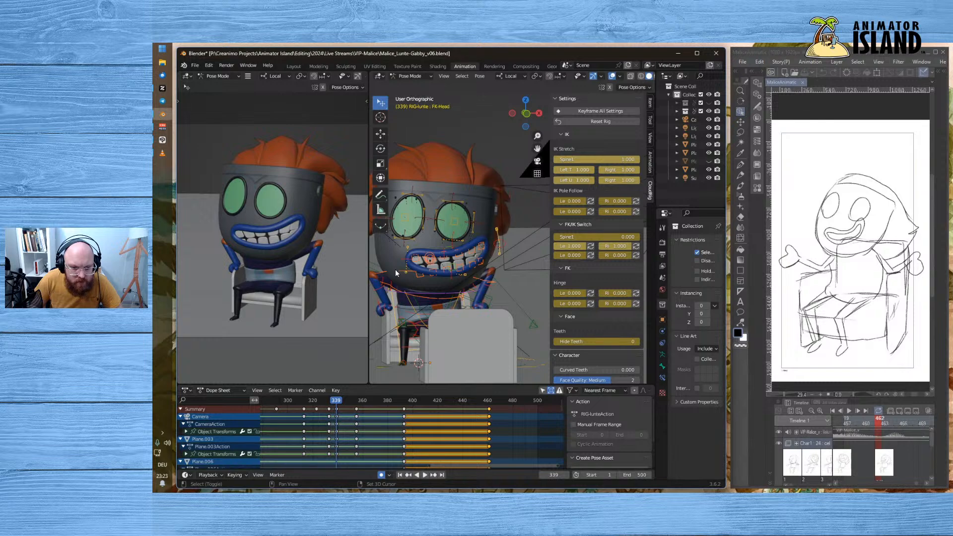
{"action": "left_click", "coordinate": [425, 295]}
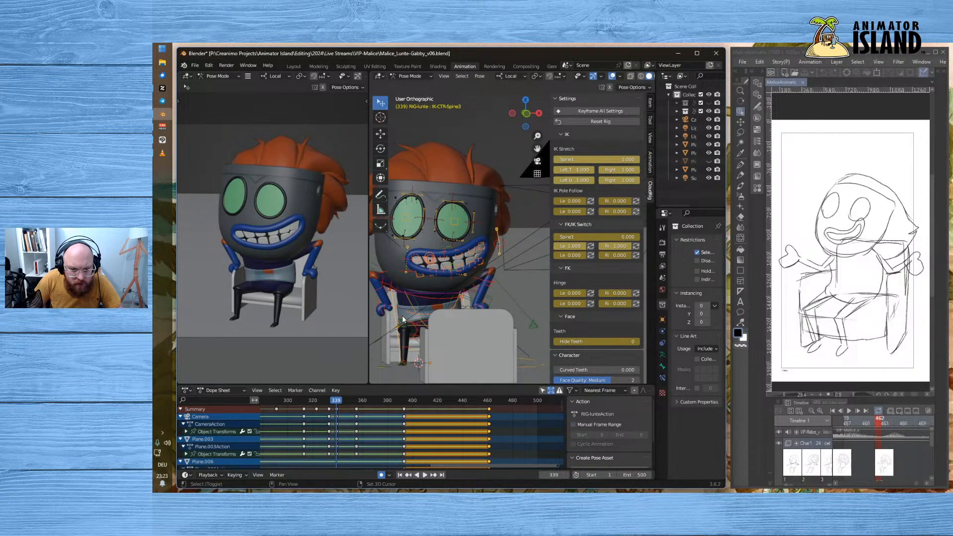
{"action": "left_click", "coordinate": [411, 314]}
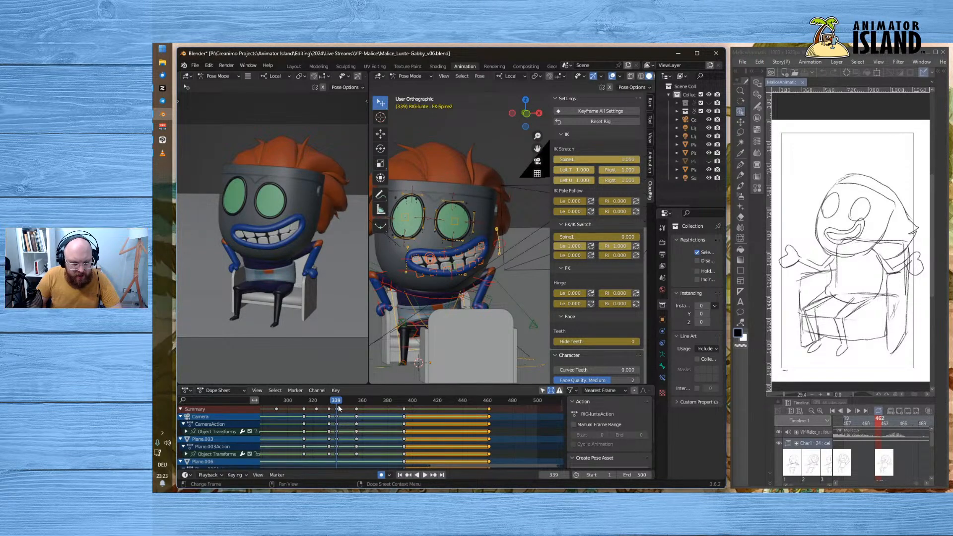
- Copy the mouth controls' keyframes at frame 339 and paste them at frame 461
{"action": "key", "text": "space"}
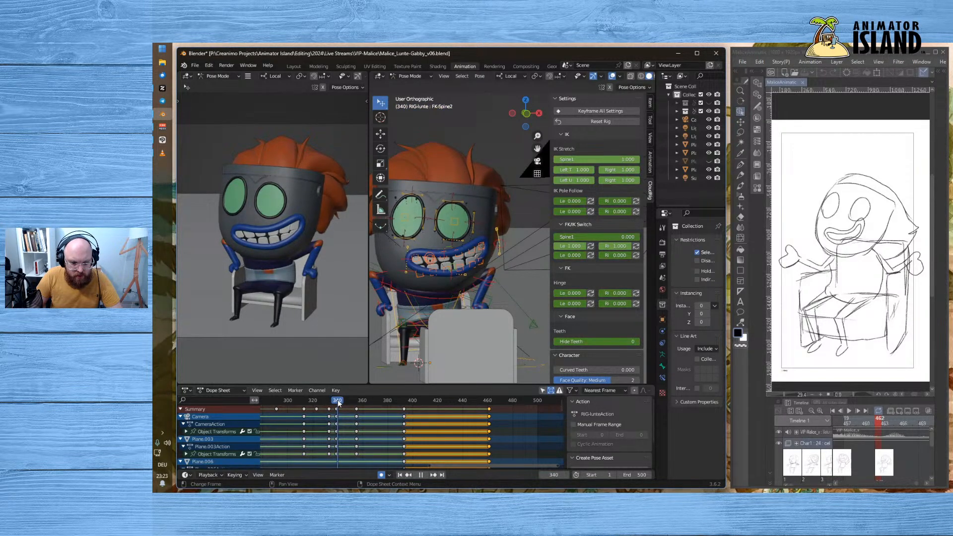
{"action": "key", "text": "Escape"}
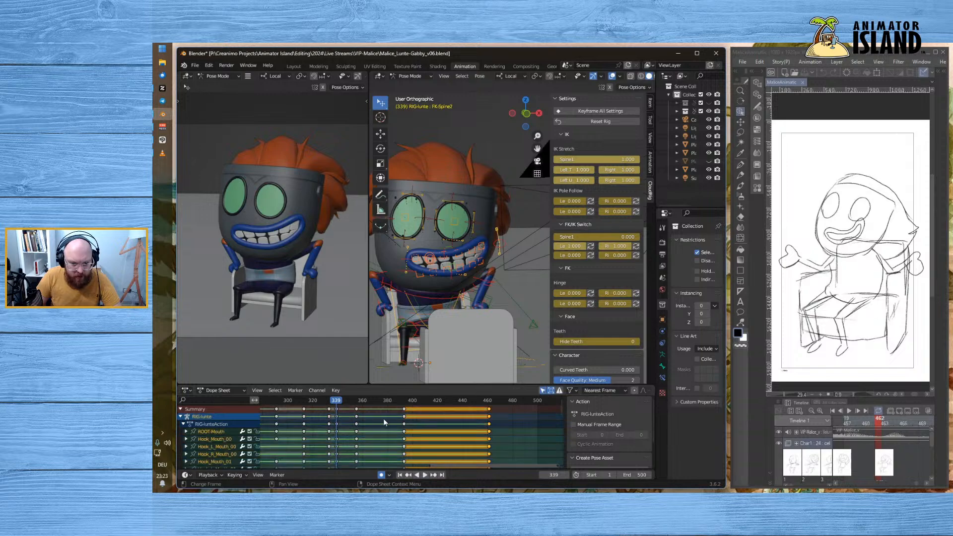
{"action": "left_click", "coordinate": [337, 409]}
{"action": "left_click_drag", "start_coordinate": [488, 401], "coordinate": [489, 403]}
{"action": "key", "text": "ctrl+v"}
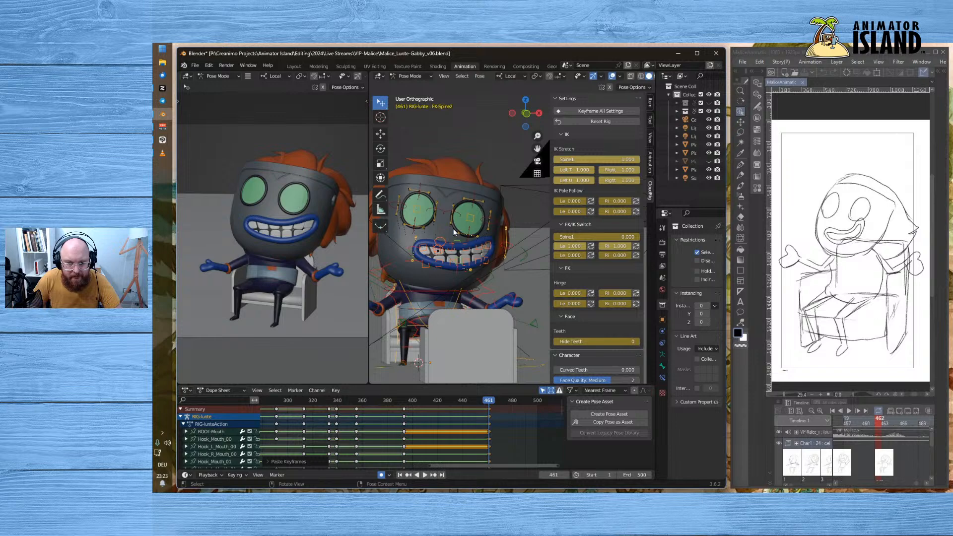
- Try to move the left eye's lower control (Hook_Eye_03.L) upward
{"action": "left_click", "coordinate": [467, 236]}
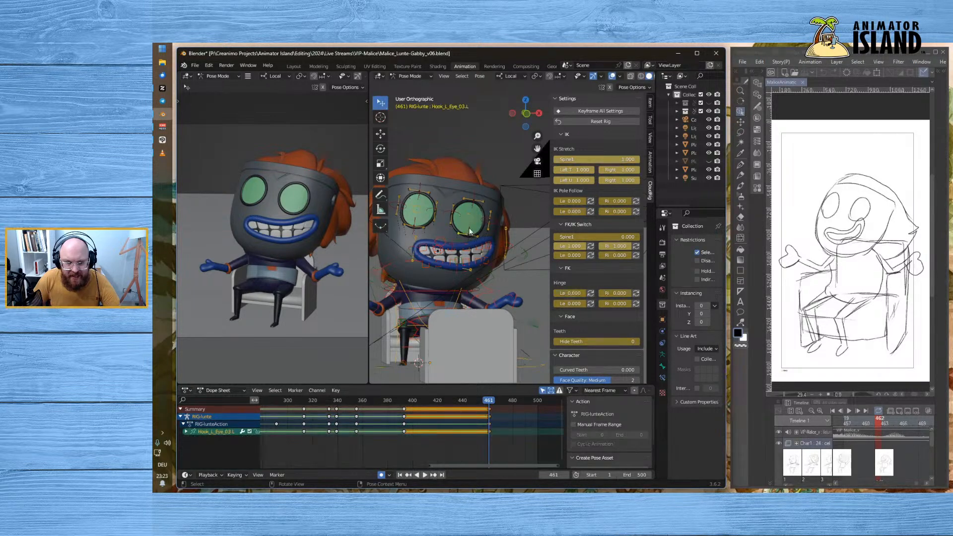
{"action": "key", "text": "g"}
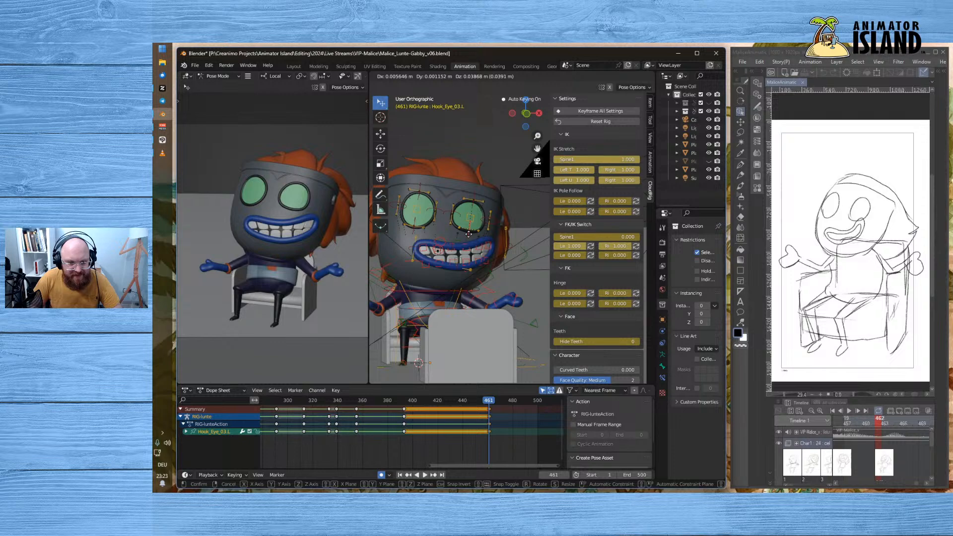
{"action": "left_click", "coordinate": [468, 235]}
{"action": "key", "text": "alt+z"}
{"action": "key", "text": "alt+z"}
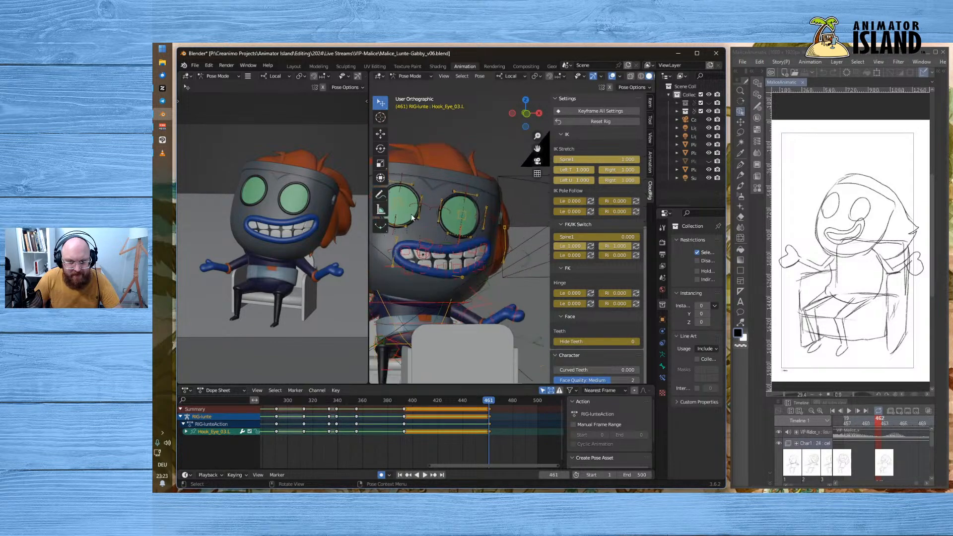
- Reshape the right eye by moving its lower control (Hook_Eye_03.R) down and repositioning Hook_Eye_01.R
{"action": "left_click", "coordinate": [411, 225]}
{"action": "left_click", "coordinate": [412, 228]}
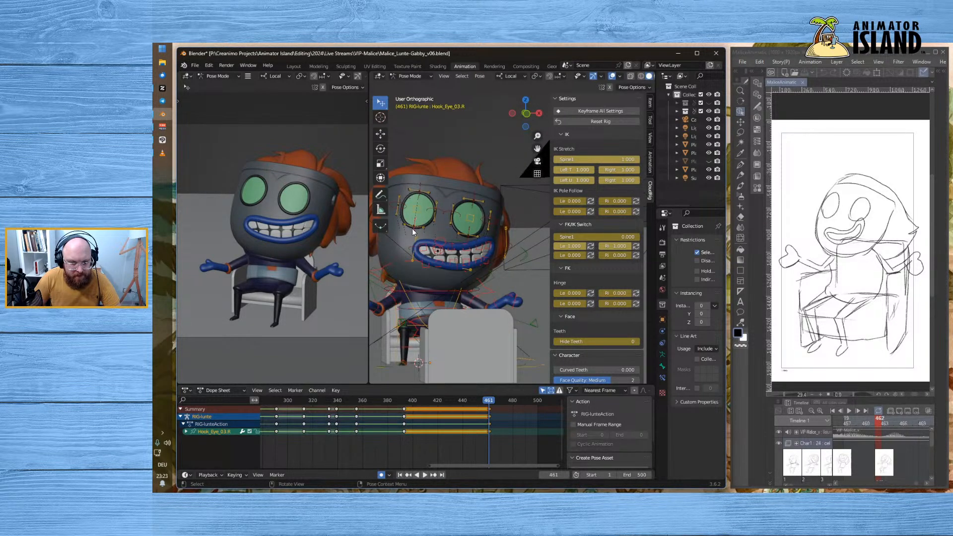
{"action": "key", "text": "g"}
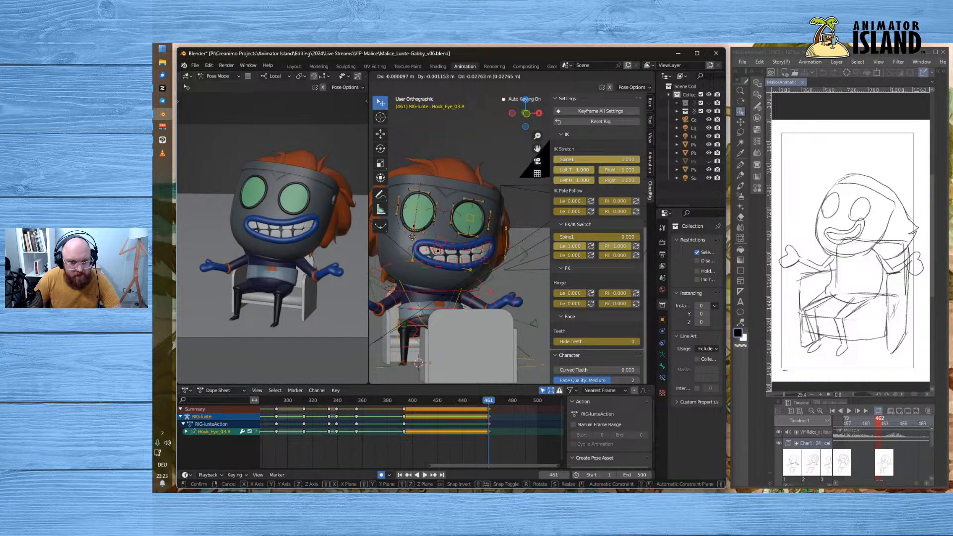
{"action": "left_click", "coordinate": [413, 239]}
{"action": "left_click", "coordinate": [422, 210]}
{"action": "key", "text": "g"}
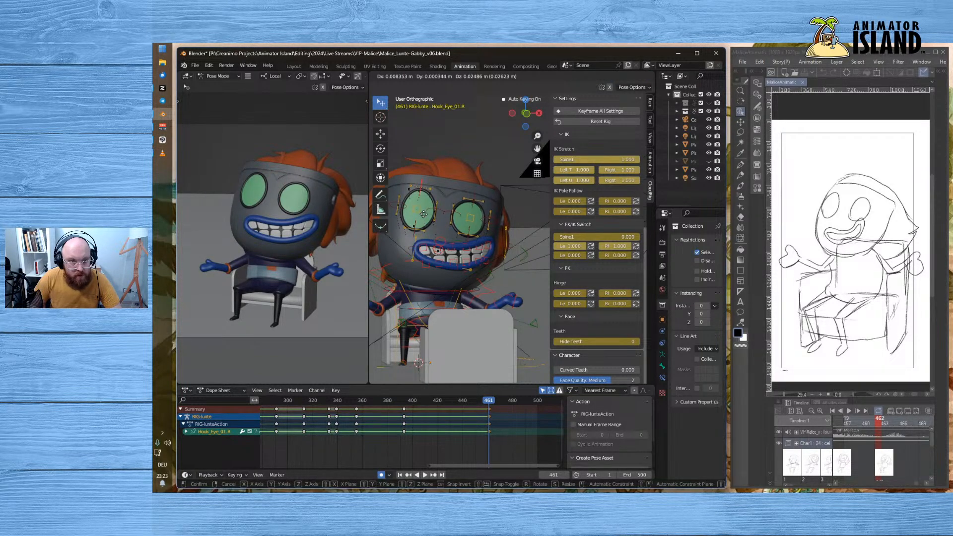
{"action": "left_click", "coordinate": [423, 214]}
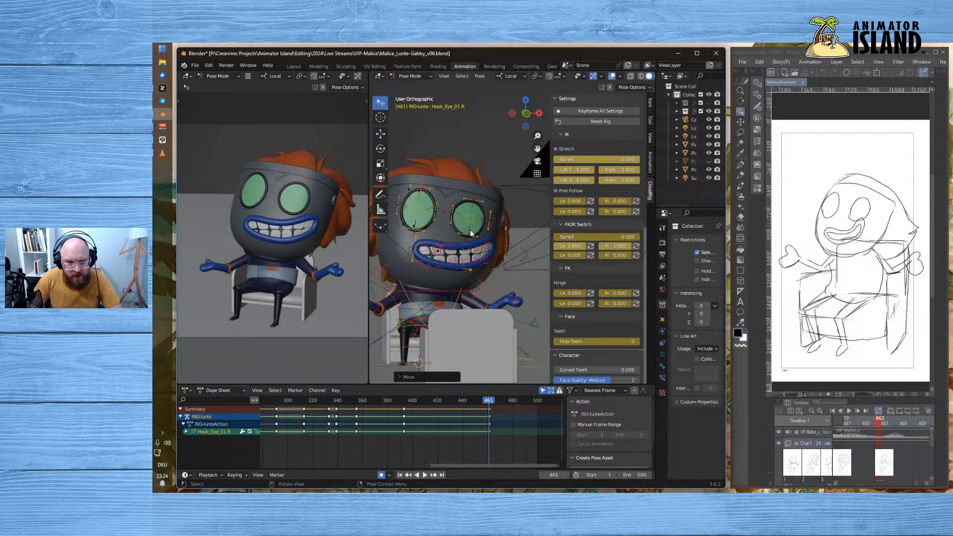
- Move the left eye's lower control (Hook_Eye_03.L) upward and rotate it slightly to reshape the lower lid
{"action": "left_click", "coordinate": [505, 233]}
{"action": "key", "text": "g"}
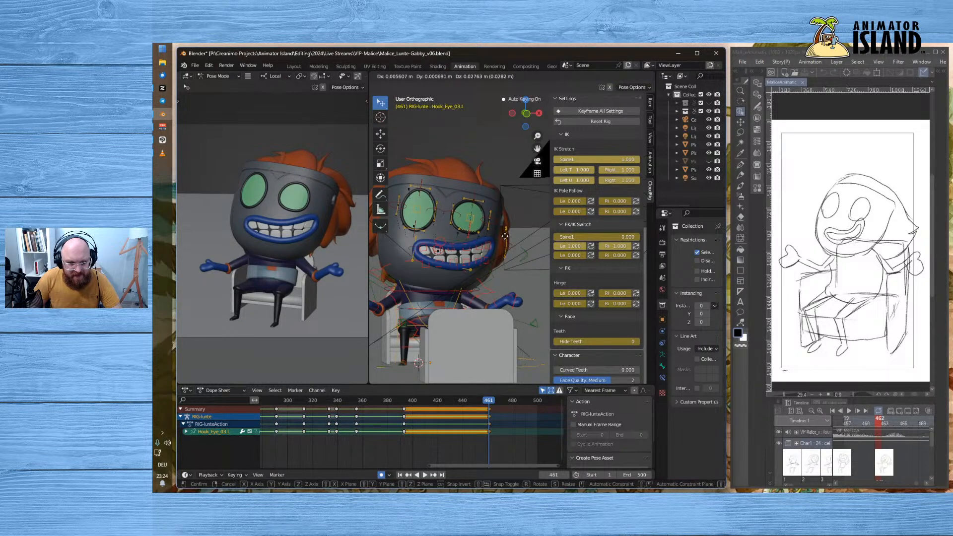
{"action": "left_click", "coordinate": [507, 237]}
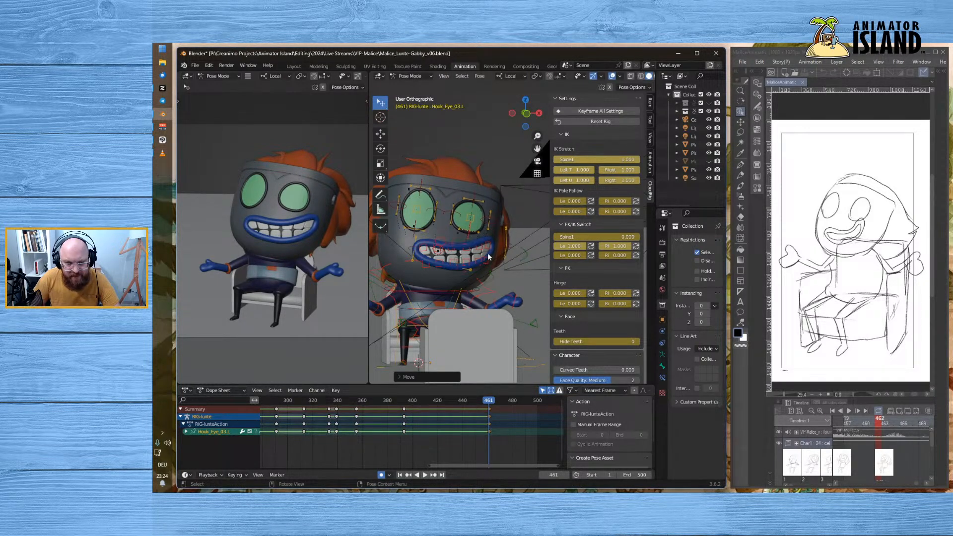
{"action": "left_click", "coordinate": [381, 148]}
{"action": "left_click_drag", "start_coordinate": [507, 237], "coordinate": [507, 230]}
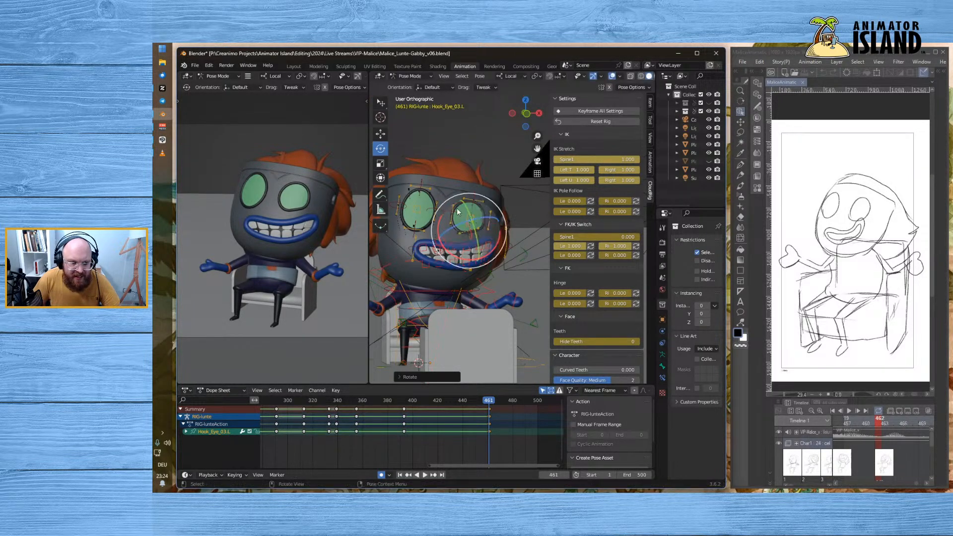
- Reshape the left eye by repositioning its side controls Hook_Eye_02.L and Hook_Eye_00.L
{"action": "scroll", "coordinate": [437, 213], "scroll_direction": "up", "scroll_amount": 1}
{"action": "left_click", "coordinate": [444, 213]}
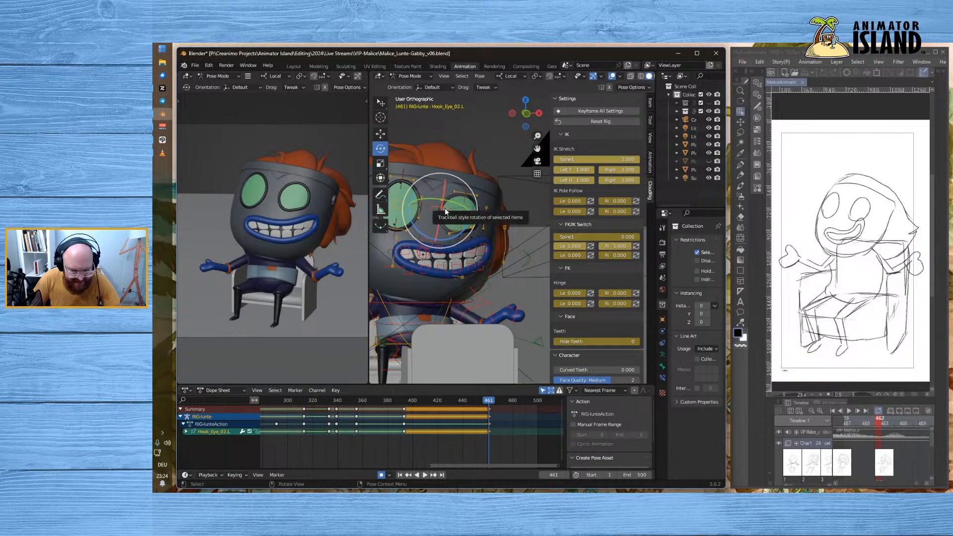
{"action": "key", "text": "g"}
{"action": "left_click", "coordinate": [445, 214]}
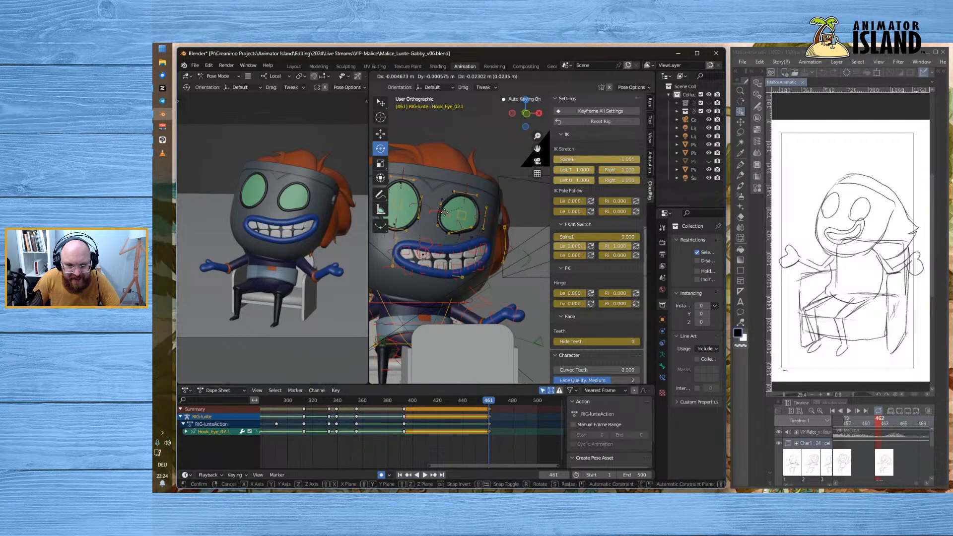
{"action": "left_click", "coordinate": [492, 215]}
{"action": "key", "text": "g"}
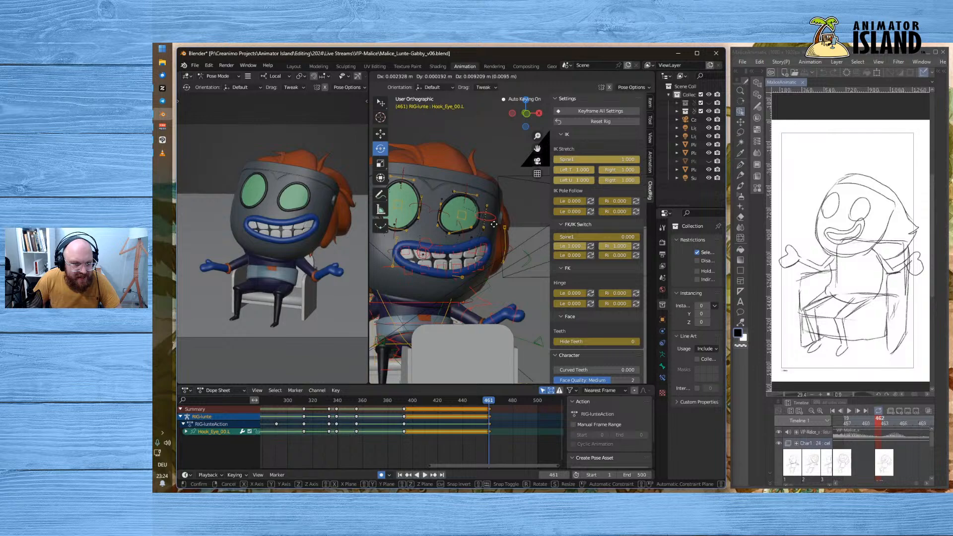
{"action": "left_click", "coordinate": [494, 224]}
- Refine the left eye's width by nudging Hook_Eye_02.L and Hook_Eye_00.L once more
{"action": "left_click", "coordinate": [445, 212]}
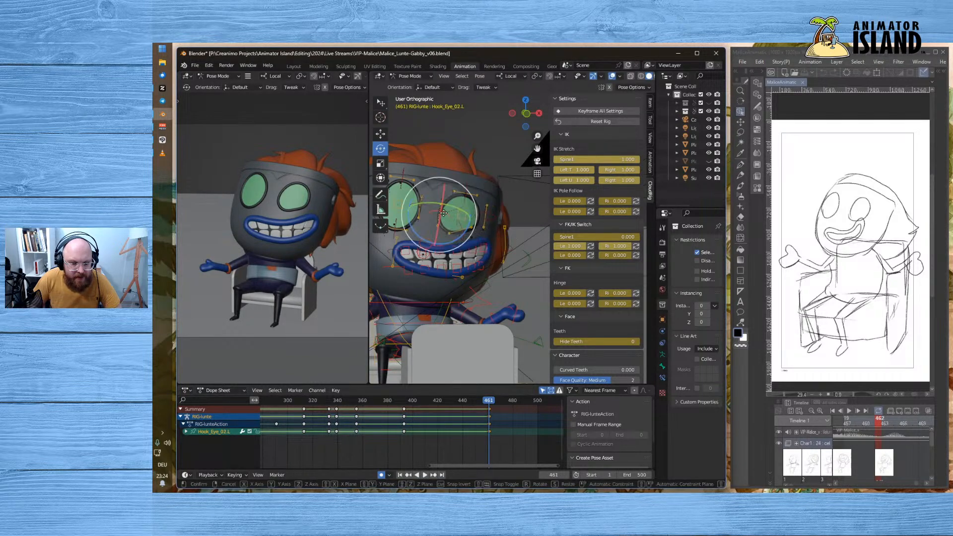
{"action": "key", "text": "g"}
{"action": "left_click", "coordinate": [488, 227]}
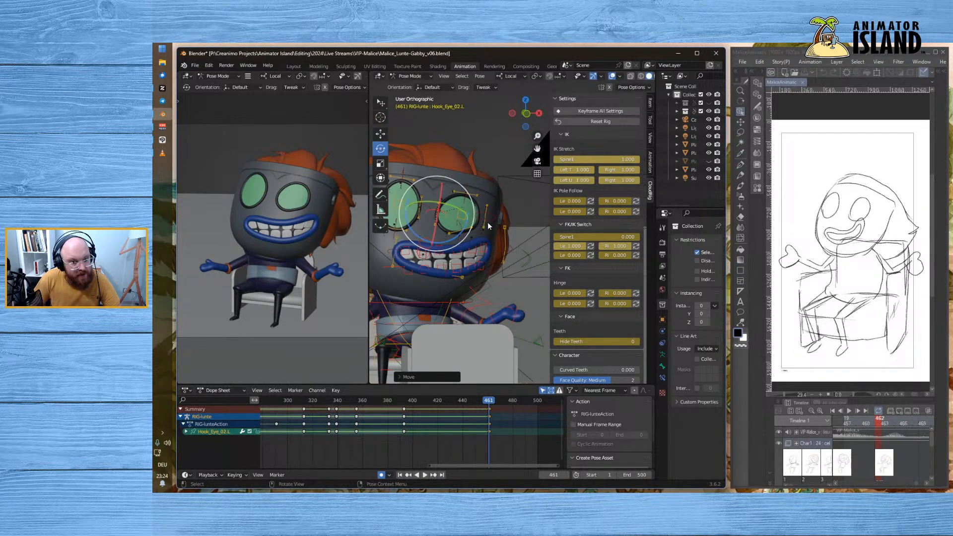
{"action": "left_click", "coordinate": [493, 219]}
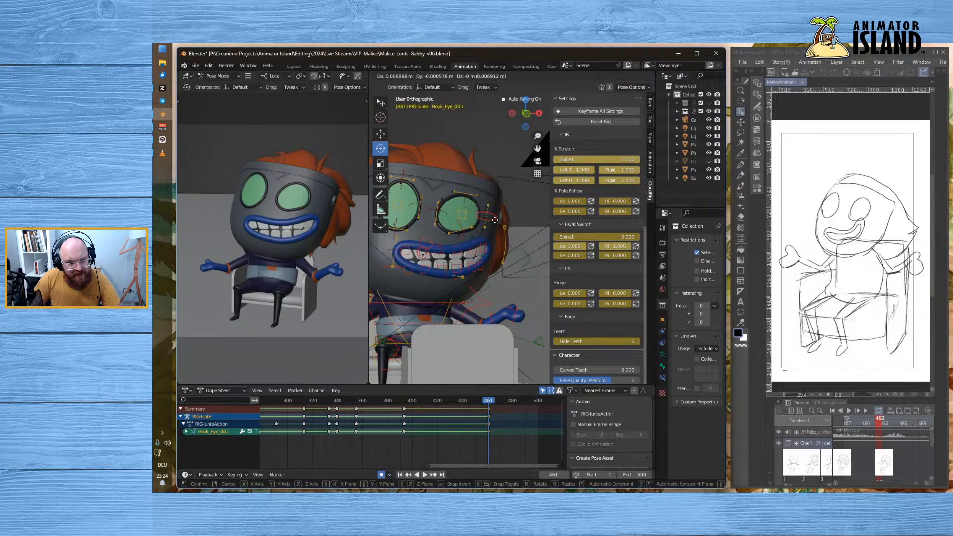
- Play back the animation twice from around frames 300 to 316 through the new pose at frame 461
{"action": "left_click_drag", "start_coordinate": [400, 400], "coordinate": [308, 405]}
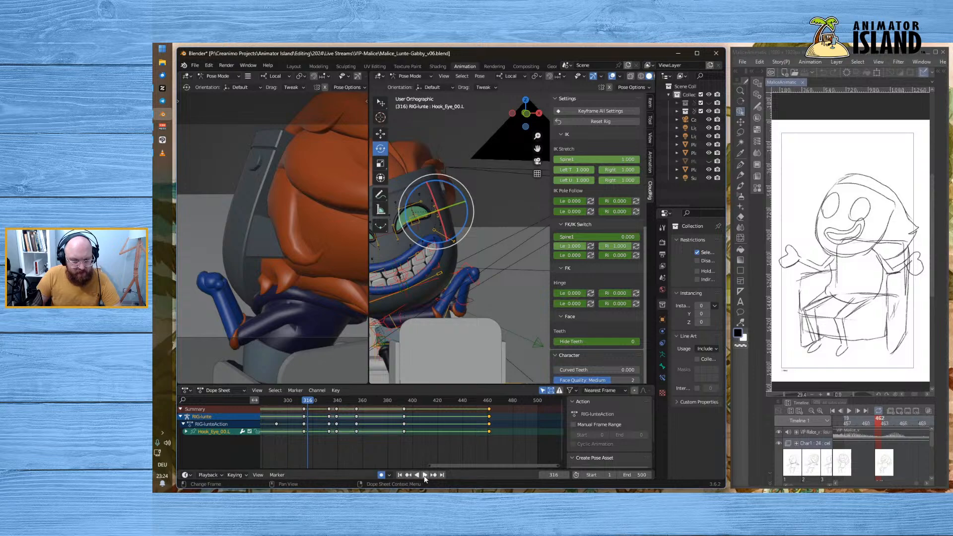
{"action": "left_click", "coordinate": [424, 475]}
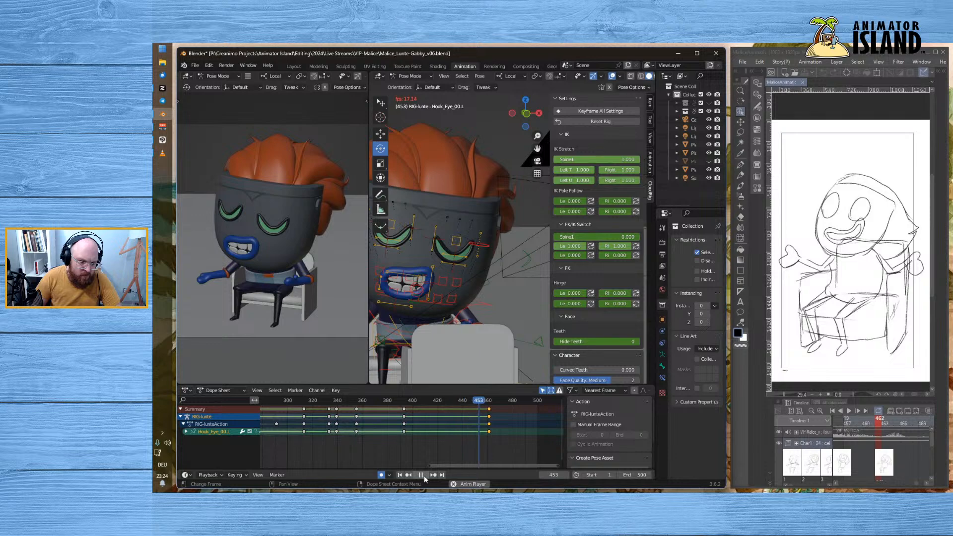
{"action": "left_click", "coordinate": [424, 475]}
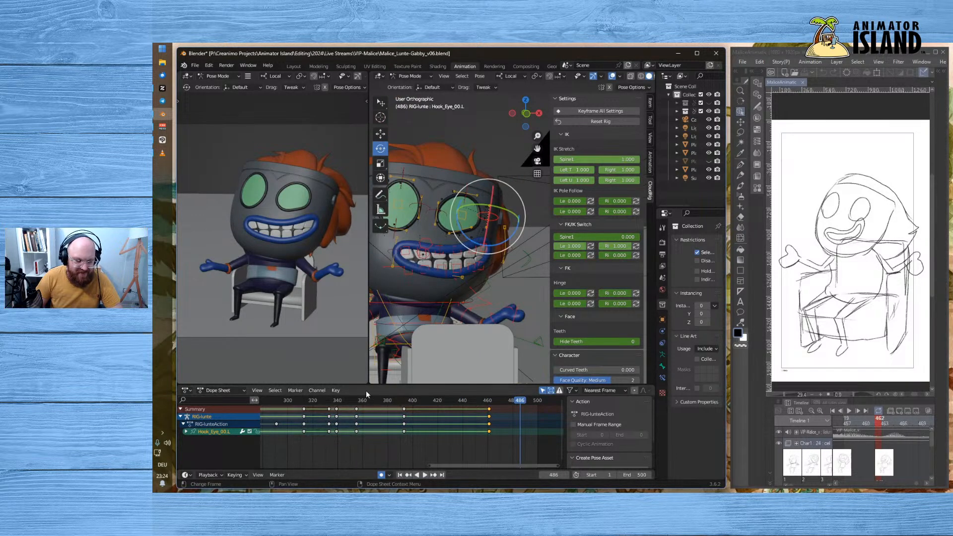
{"action": "left_click", "coordinate": [288, 400]}
{"action": "key", "text": "space"}
{"action": "left_click", "coordinate": [424, 474]}
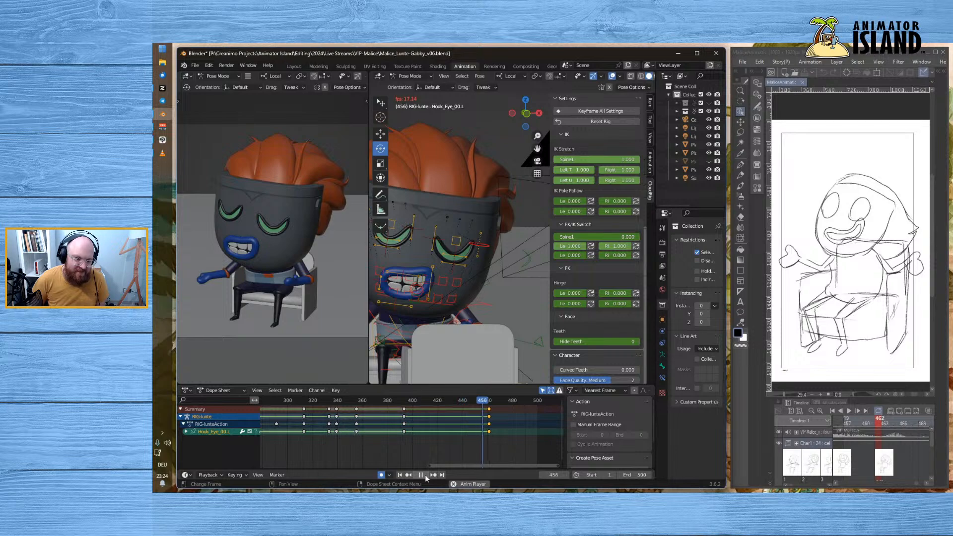
{"action": "left_click", "coordinate": [422, 475]}
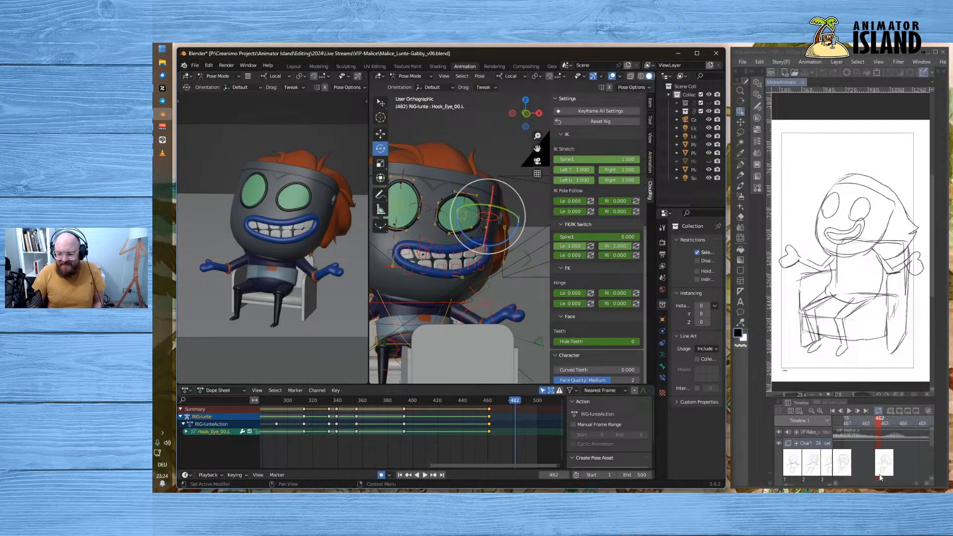
- Compare the animatic sketches at frames 453 and 462, and set Blender's current frame to 453
{"action": "left_click_drag", "start_coordinate": [856, 423], "coordinate": [846, 424]}
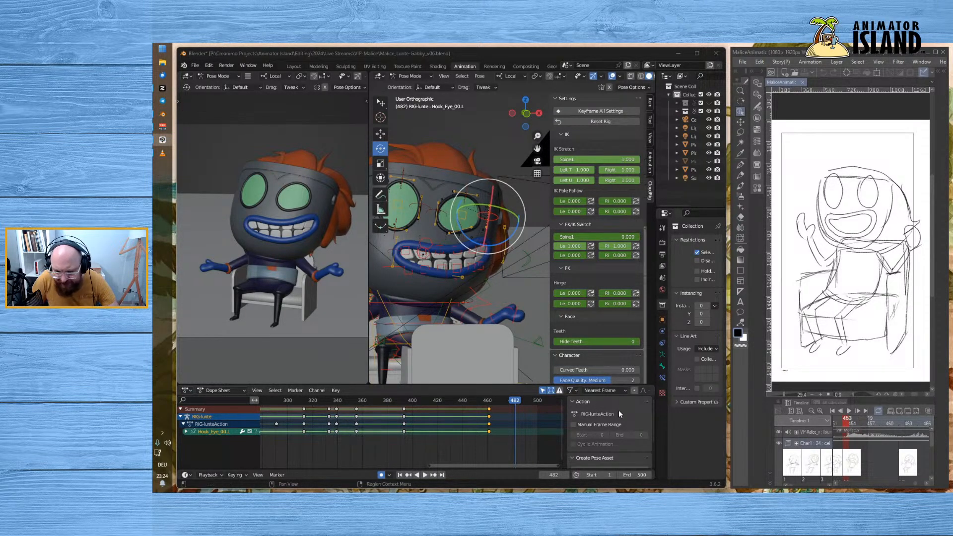
{"action": "left_click_drag", "start_coordinate": [459, 399], "coordinate": [479, 403]}
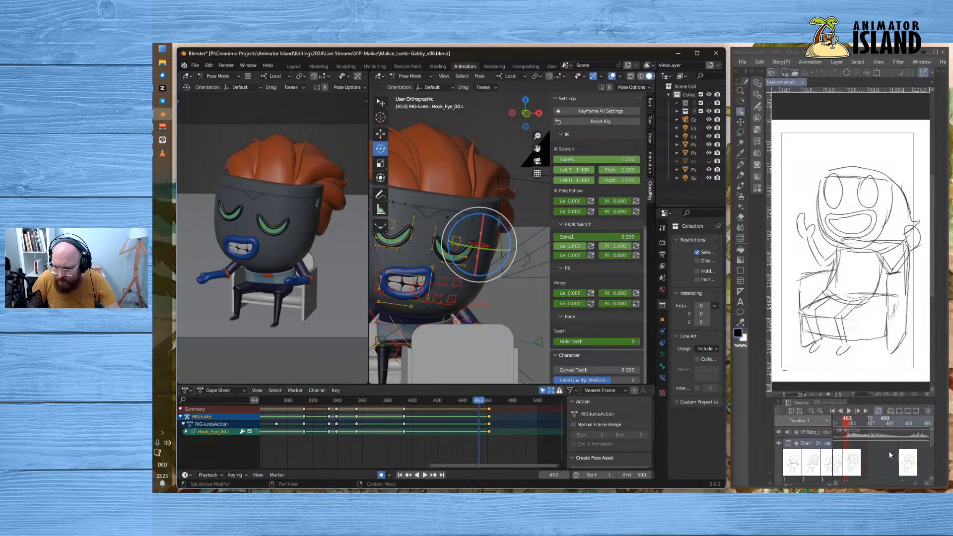
{"action": "left_click", "coordinate": [900, 421]}
{"action": "left_click", "coordinate": [900, 422]}
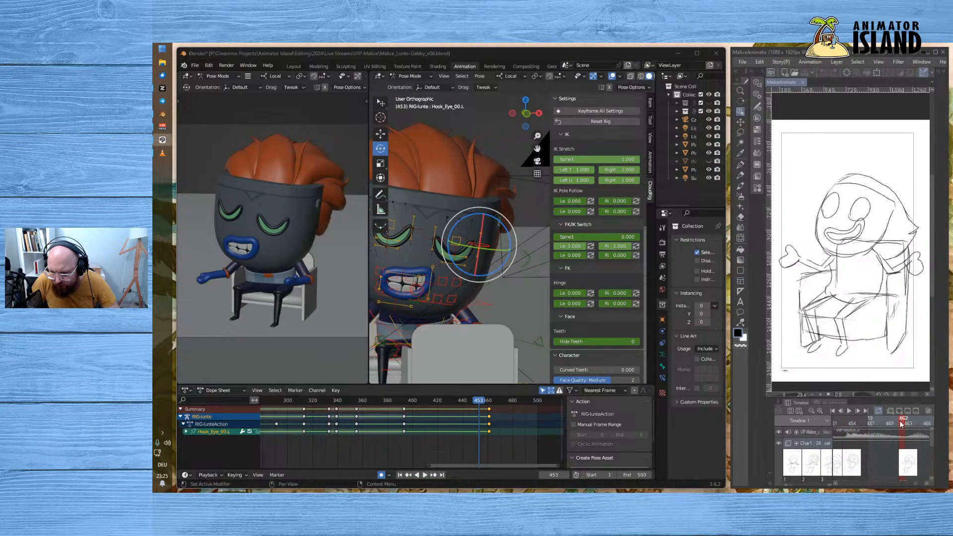
{"action": "left_click", "coordinate": [878, 422]}
{"action": "left_click_drag", "start_coordinate": [878, 424], "coordinate": [849, 424]}
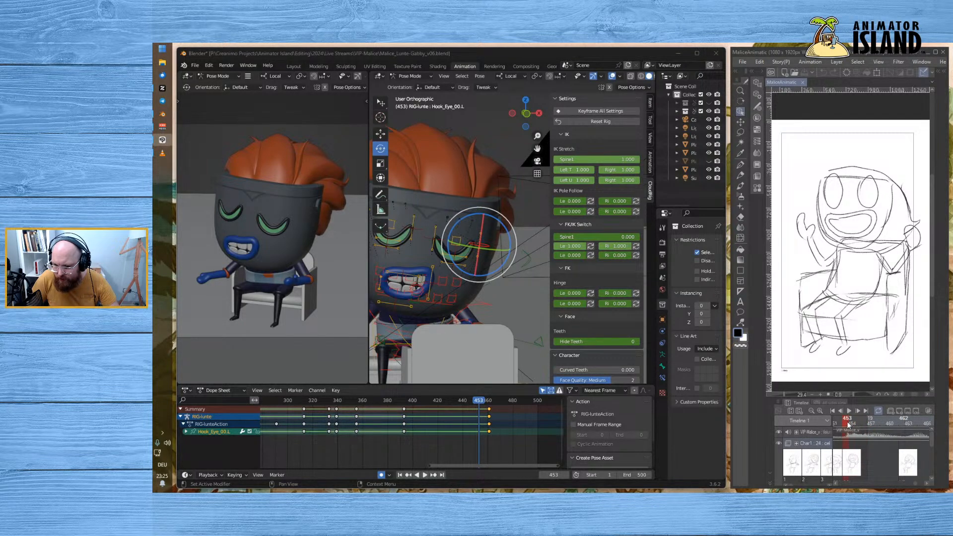
{"action": "left_click_drag", "start_coordinate": [478, 400], "coordinate": [480, 403]}
- Save the Blender file and show the keyframes of all objects in the Dope Sheet with none selected
{"action": "key", "text": "ctrl+s"}
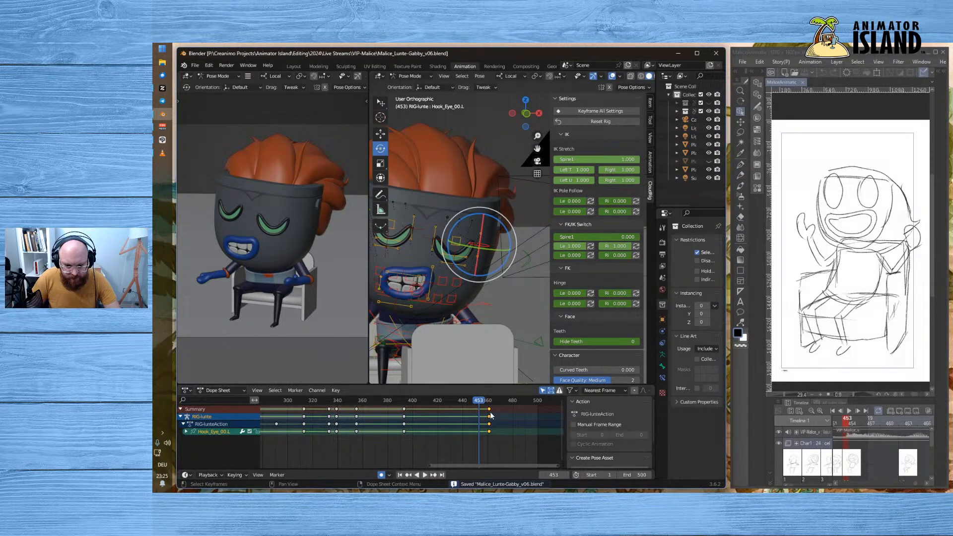
{"action": "left_click", "coordinate": [542, 390]}
{"action": "left_click", "coordinate": [501, 426]}
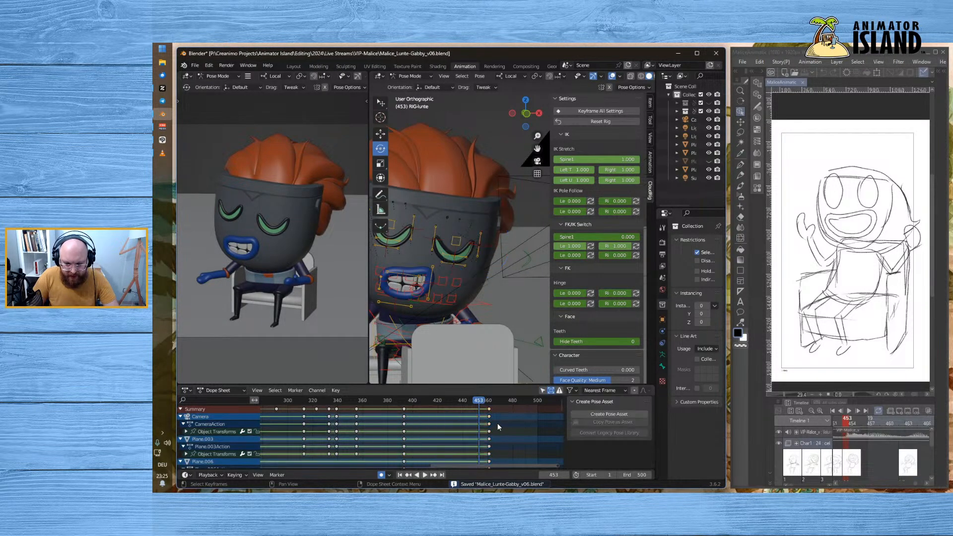
- Try to copy all keyframes at frame 461 and paste them at frame 453
{"action": "left_click", "coordinate": [488, 409]}
{"action": "key", "text": "ctrl+c"}
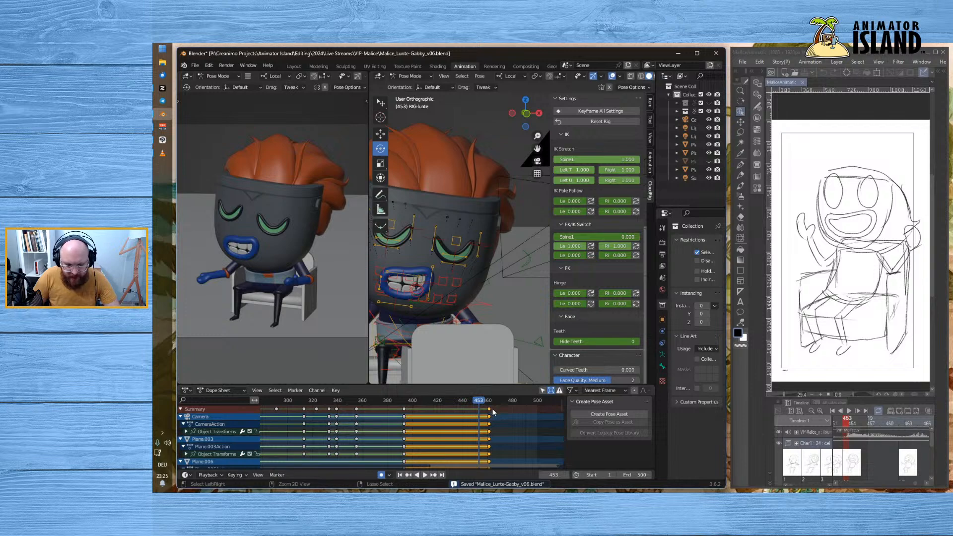
{"action": "key", "text": "ctrl+v"}
{"action": "scroll", "coordinate": [473, 266], "scroll_direction": "down", "scroll_amount": 4}
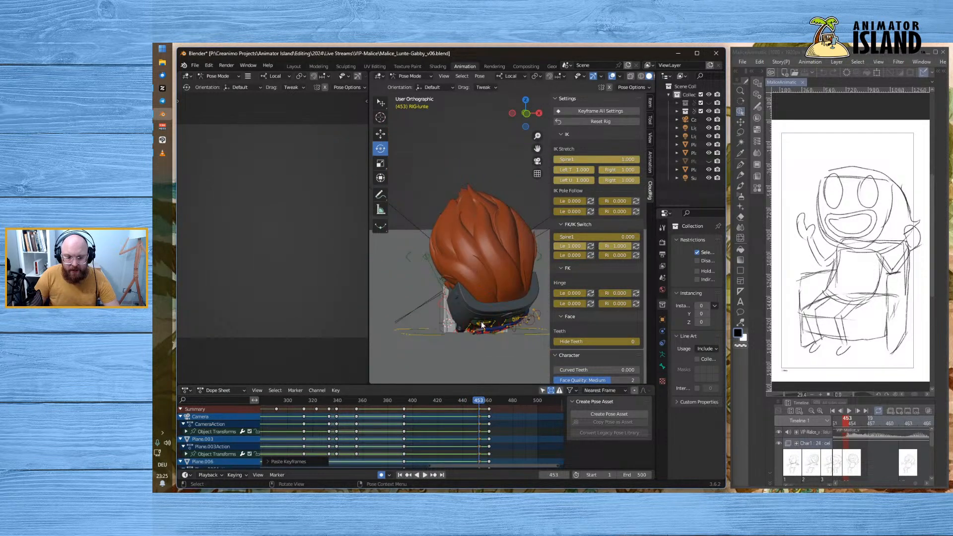
{"action": "key", "text": "ctrl+z"}
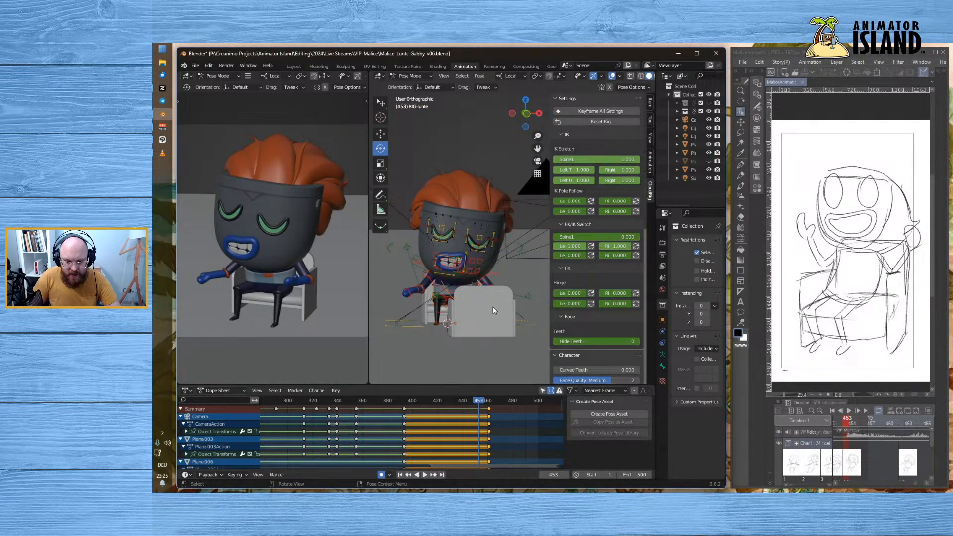
- Reselect the whole keyframe column at frame 461 and try pasting the copied keyframes at frame 453 again
{"action": "key", "text": "a"}
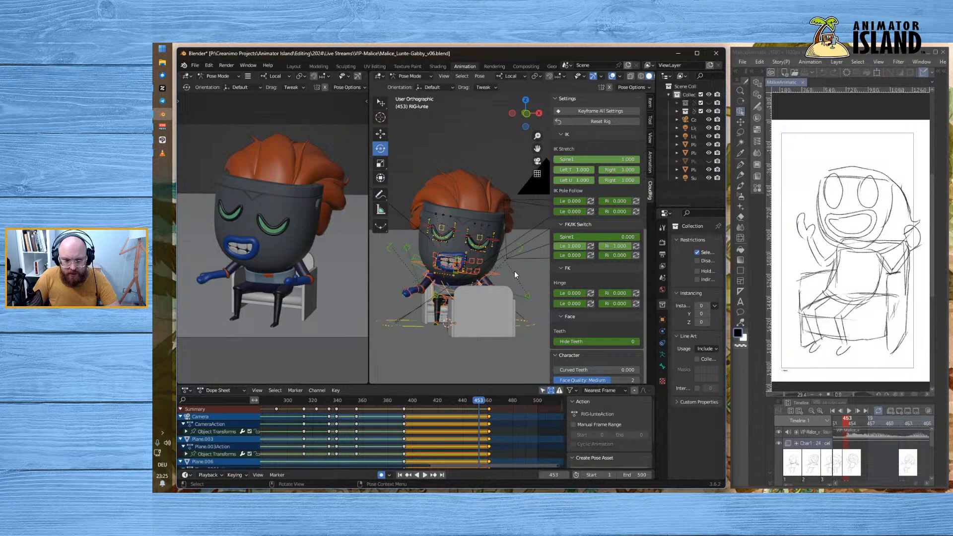
{"action": "left_click", "coordinate": [499, 360]}
{"action": "left_click", "coordinate": [502, 412]}
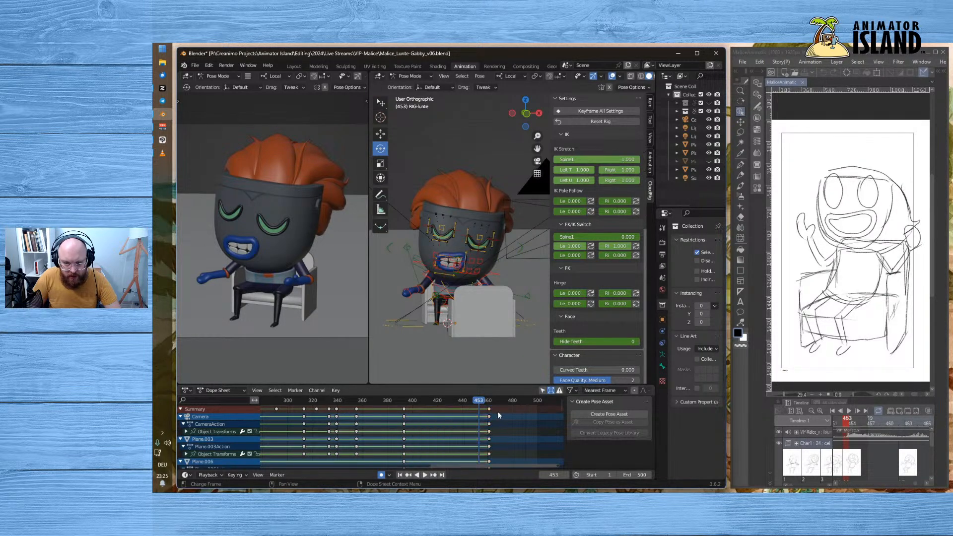
{"action": "left_click", "coordinate": [489, 410]}
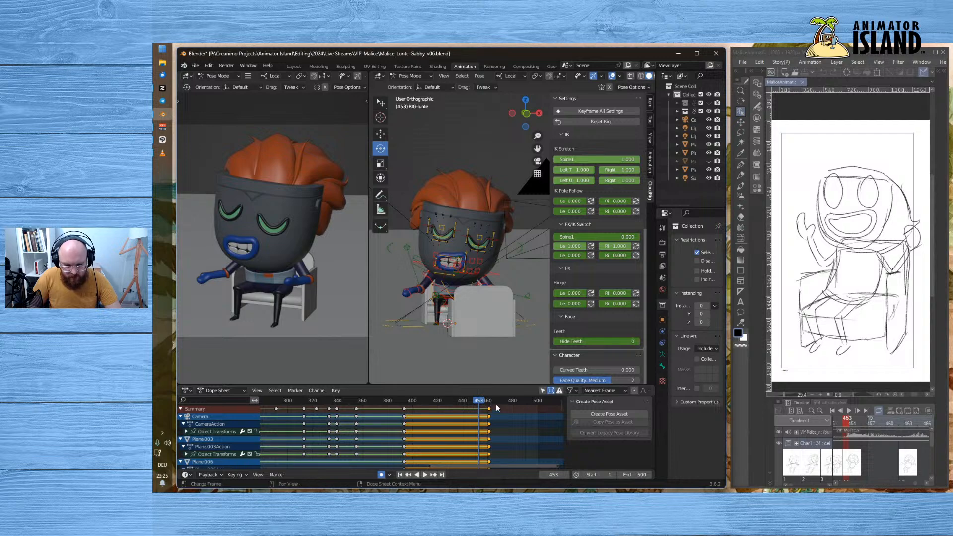
{"action": "key", "text": "ctrl+v"}
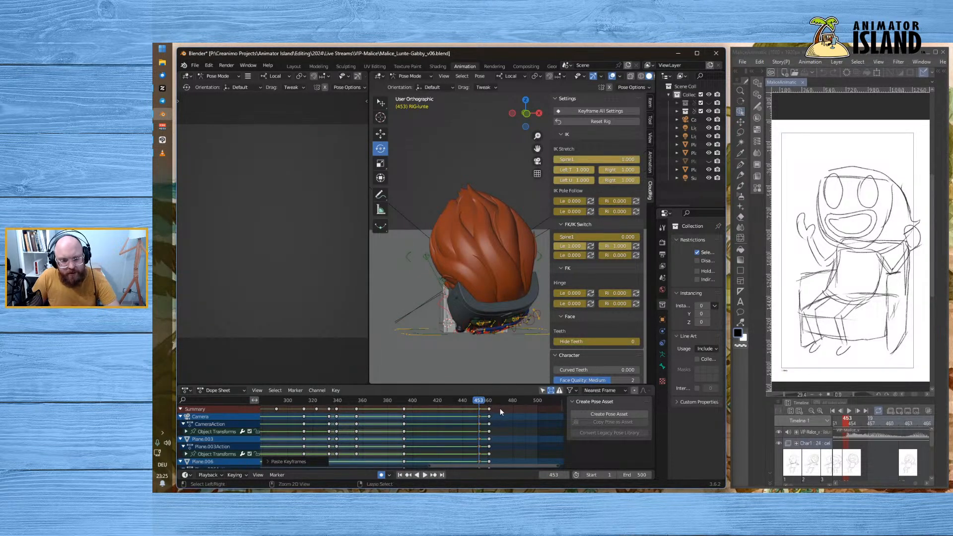
{"action": "key", "text": "ctrl+z"}
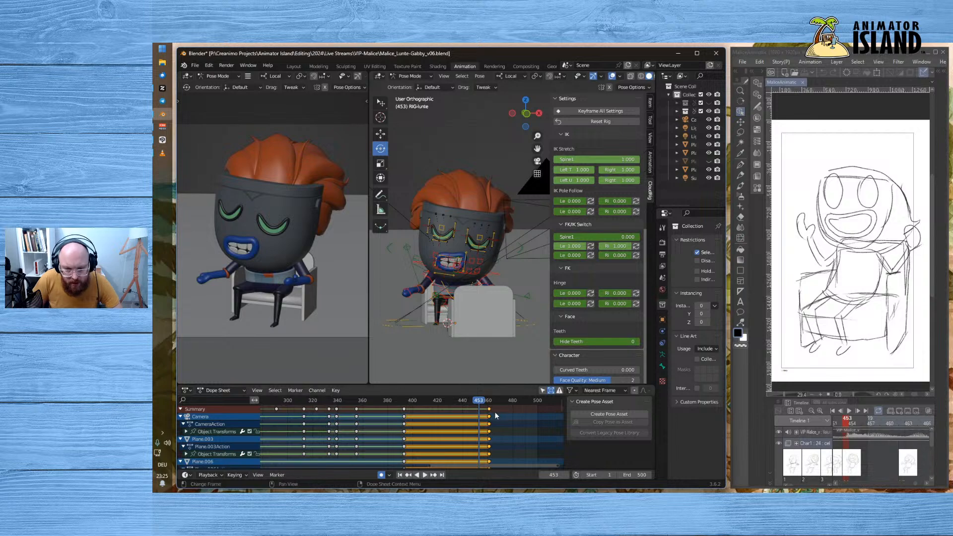
- Insert keyframes for the channels at frame 461 and at the preceding key pose
{"action": "left_click_drag", "start_coordinate": [489, 399], "coordinate": [501, 412]}
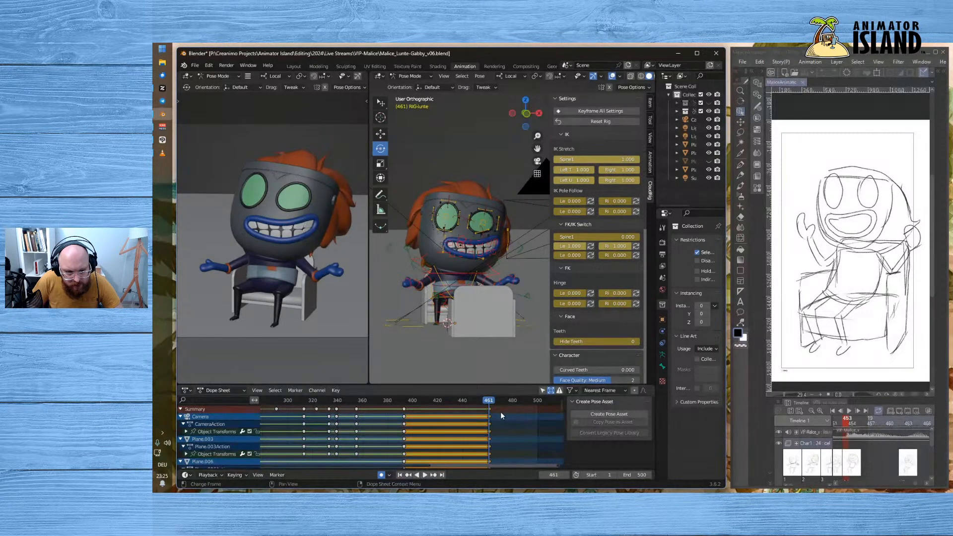
{"action": "key", "text": "i"}
{"action": "left_click", "coordinate": [506, 440]}
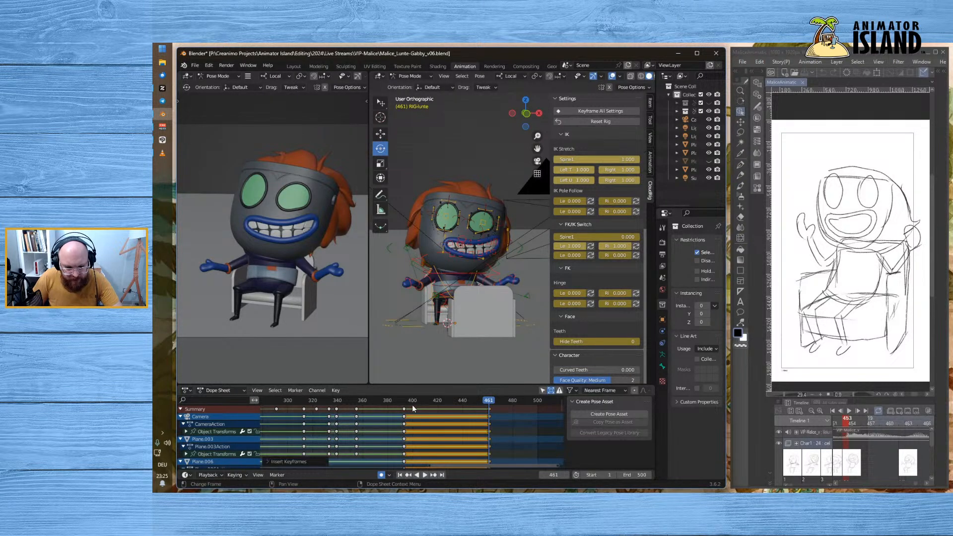
{"action": "left_click_drag", "start_coordinate": [406, 400], "coordinate": [409, 404]}
{"action": "key", "text": "i"}
{"action": "left_click", "coordinate": [505, 425]}
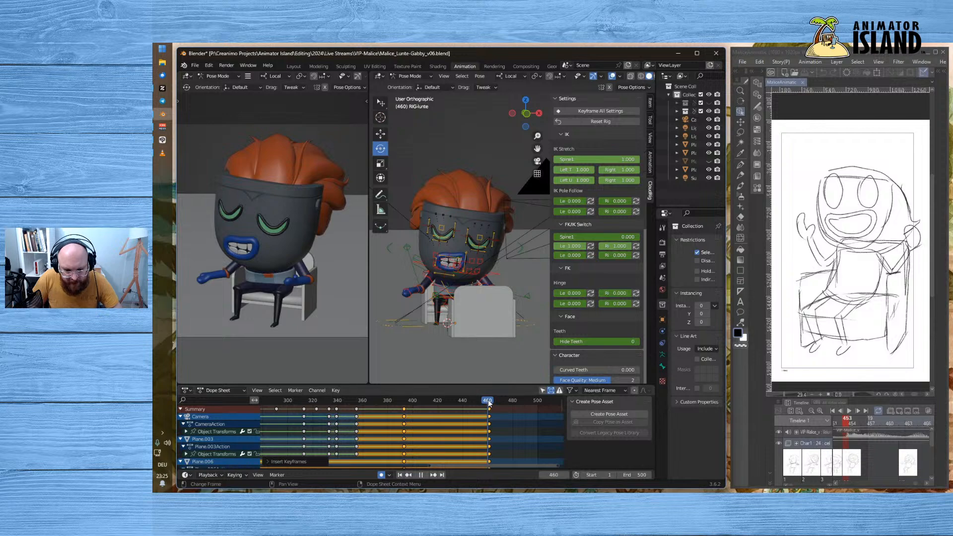
- Try to duplicate the pose by copying the freshly inserted frame 461 keyframes and pasting them at frame 453
{"action": "left_click", "coordinate": [488, 400]}
{"action": "left_click", "coordinate": [490, 409]}
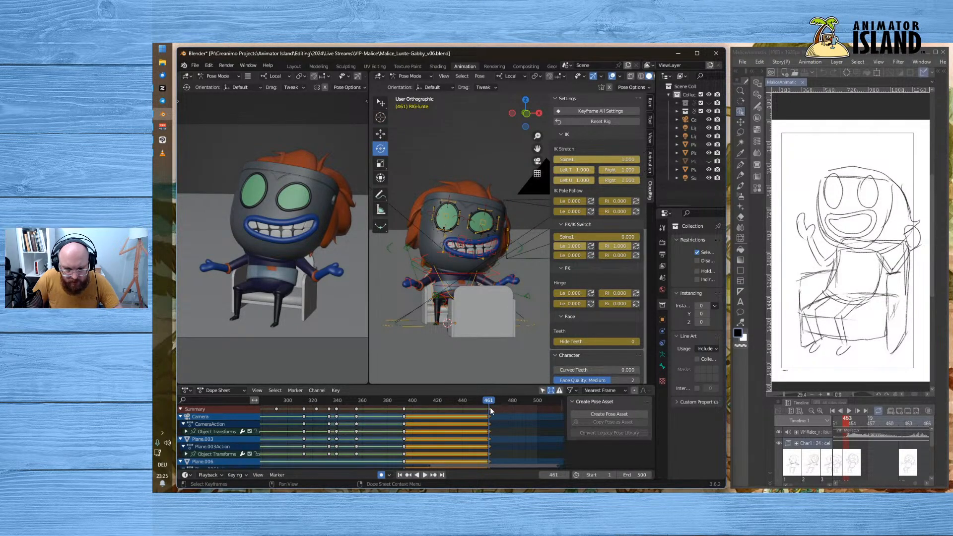
{"action": "right_click", "coordinate": [490, 407]}
{"action": "mouse_move", "coordinate": [492, 410]}
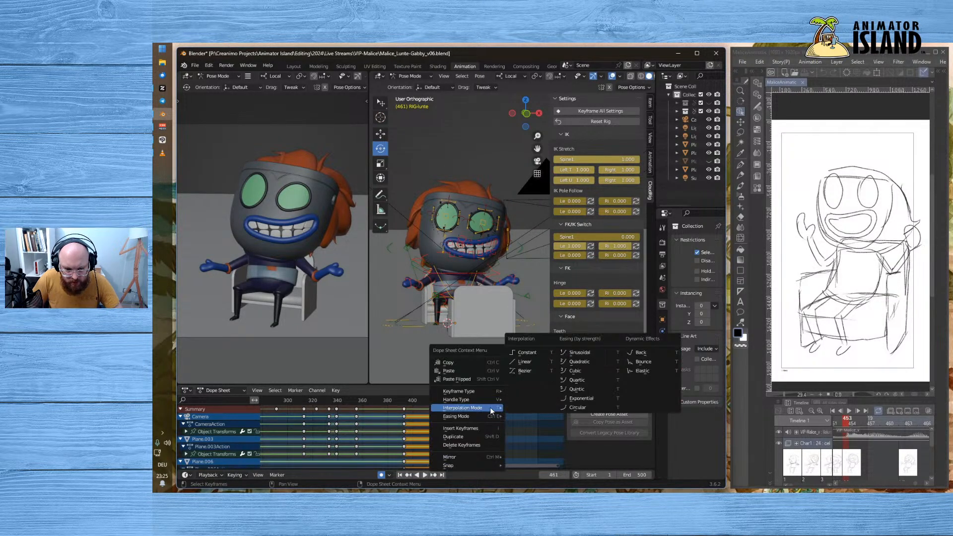
{"action": "left_click", "coordinate": [473, 363]}
{"action": "mouse_move", "coordinate": [497, 404]}
{"action": "left_mouse_down"}
{"action": "mouse_move", "coordinate": [465, 403]}
{"action": "mouse_move", "coordinate": [479, 409]}
{"action": "left_mouse_up"}
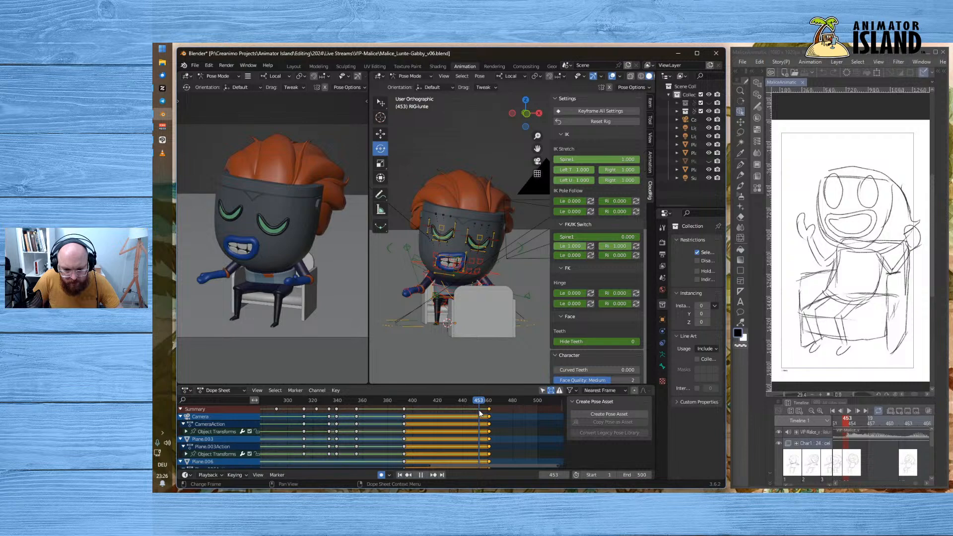
{"action": "key", "text": "ctrl+v"}
{"action": "mouse_move", "coordinate": [491, 357]}
{"action": "middle_mouse_down"}
{"action": "mouse_move", "coordinate": [456, 335]}
{"action": "mouse_move", "coordinate": [430, 350]}
{"action": "mouse_move", "coordinate": [433, 379]}
{"action": "mouse_move", "coordinate": [472, 365]}
{"action": "mouse_move", "coordinate": [470, 354]}
{"action": "middle_mouse_up"}
{"action": "key", "text": "ctrl+z"}
- Return to frame 461 and copy the character rig's pose with Copy Pose
{"action": "key", "text": "space"}
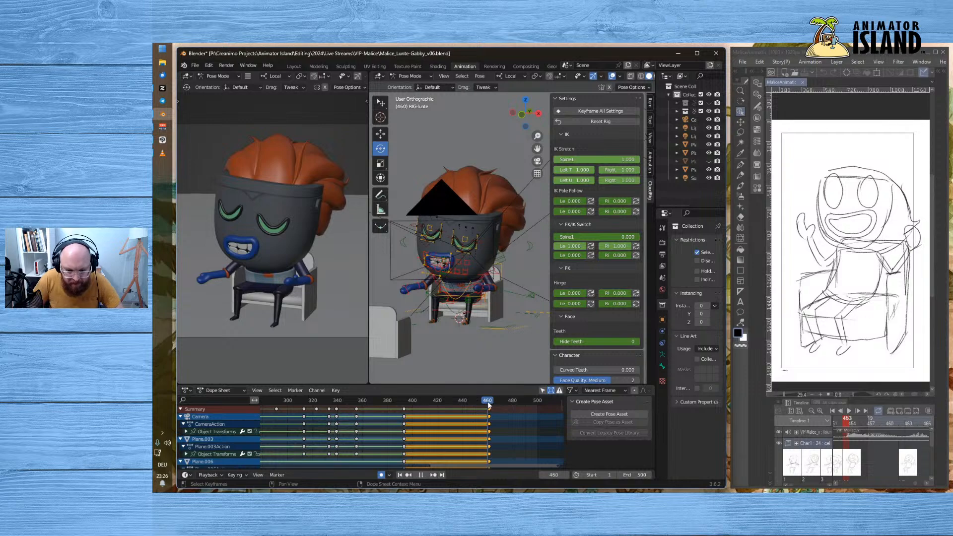
{"action": "key", "text": "space"}
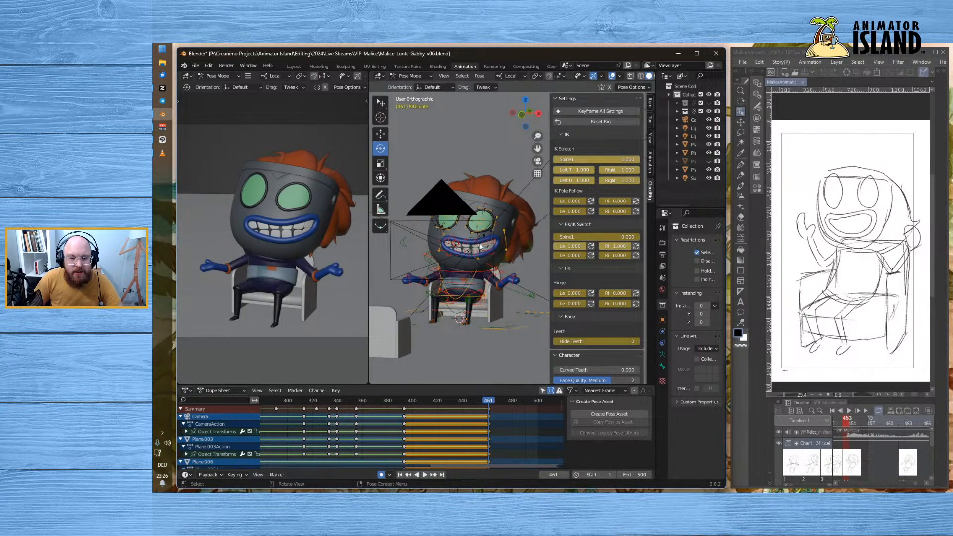
{"action": "left_click", "coordinate": [480, 76]}
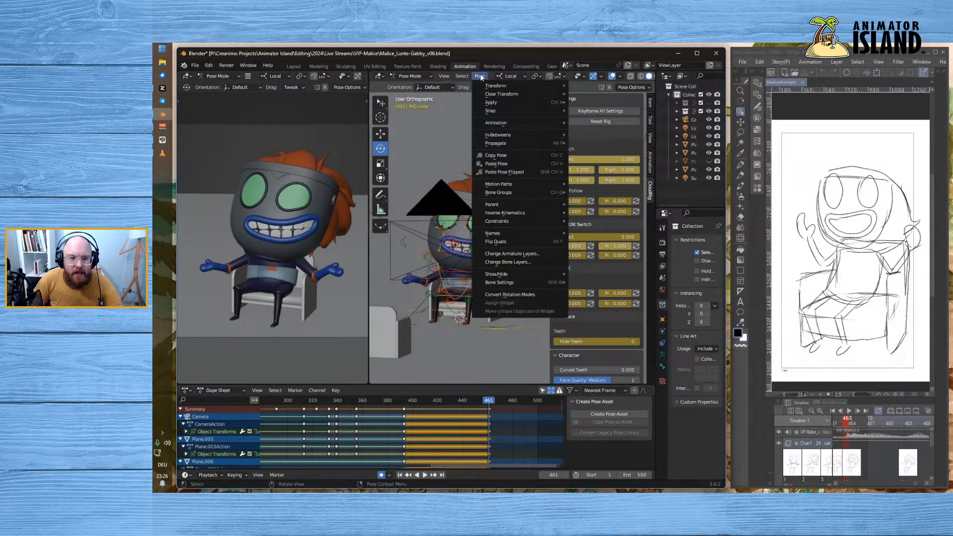
{"action": "left_click", "coordinate": [497, 155]}
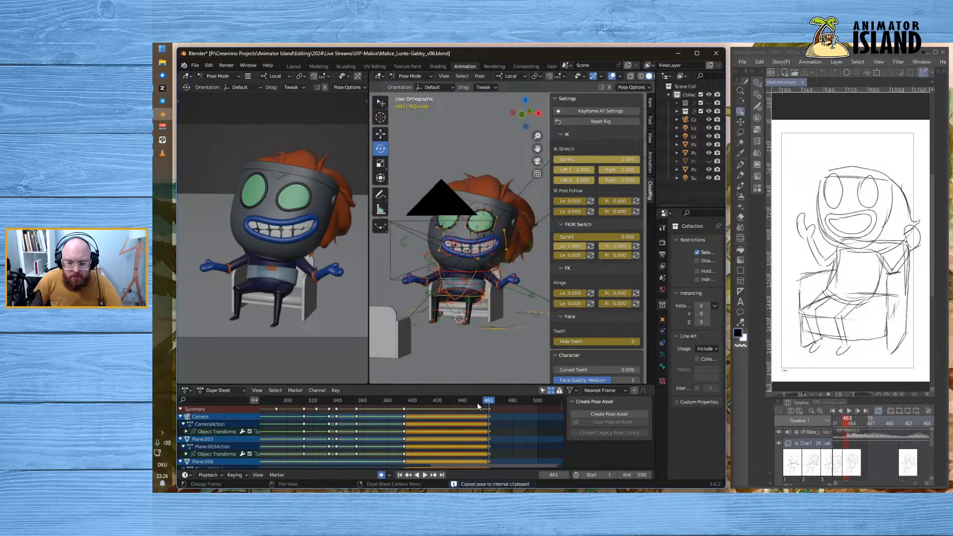
- Try to apply the copied rig pose at frame 449 with Paste Pose
{"action": "left_click", "coordinate": [475, 401]}
{"action": "right_click", "coordinate": [475, 401]}
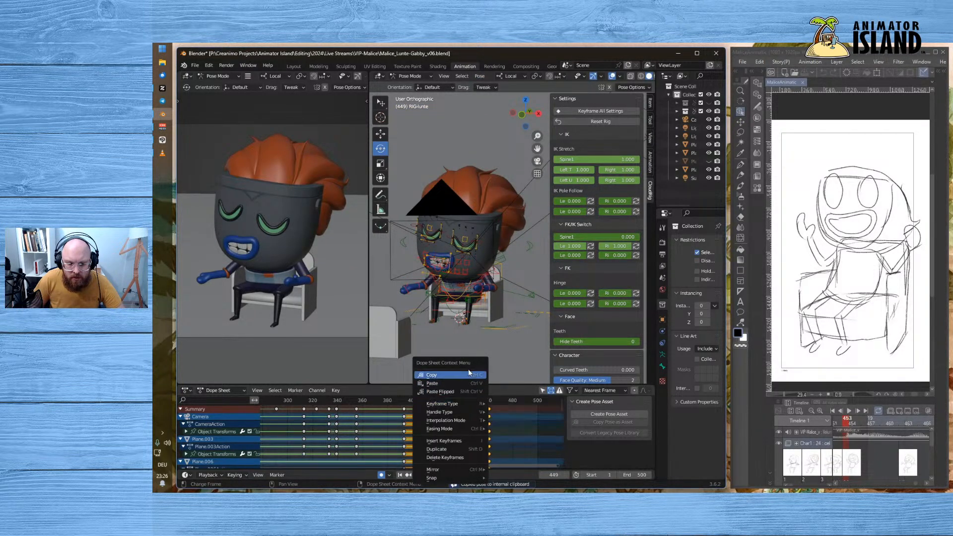
{"action": "left_click", "coordinate": [478, 77]}
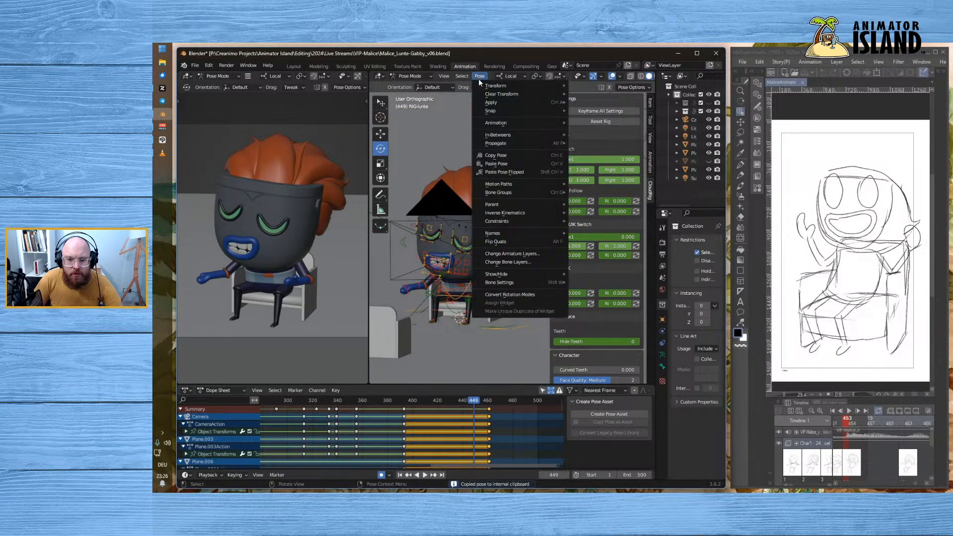
{"action": "left_click", "coordinate": [499, 162]}
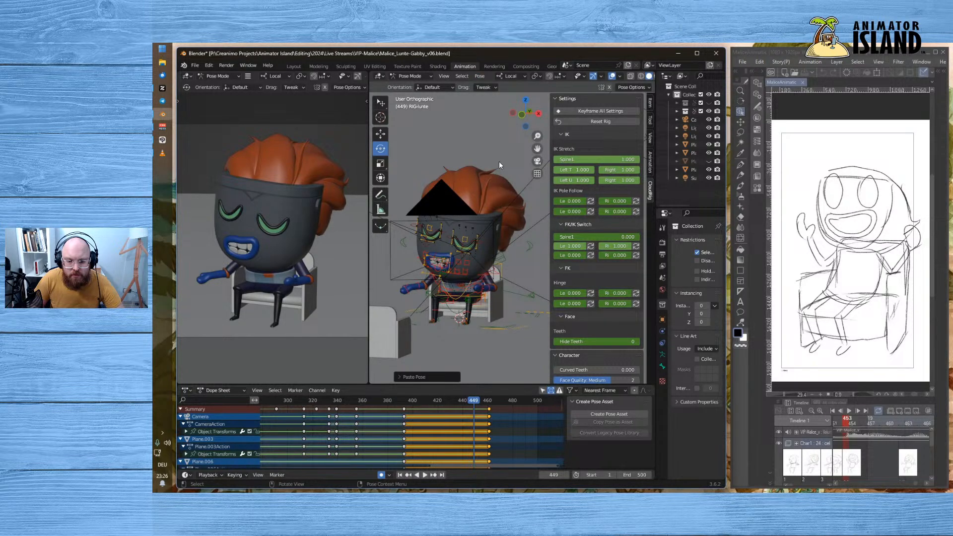
{"action": "left_click", "coordinate": [553, 394]}
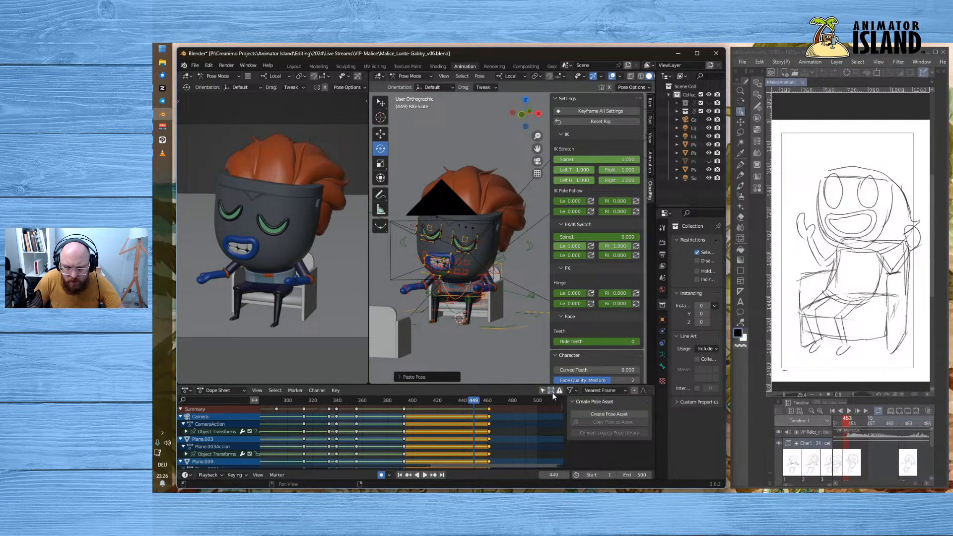
- Reselect the keyframe column at frame 461 and try pasting its copied keyframes at frame 448
{"action": "left_click", "coordinate": [490, 405]}
{"action": "key", "text": "space"}
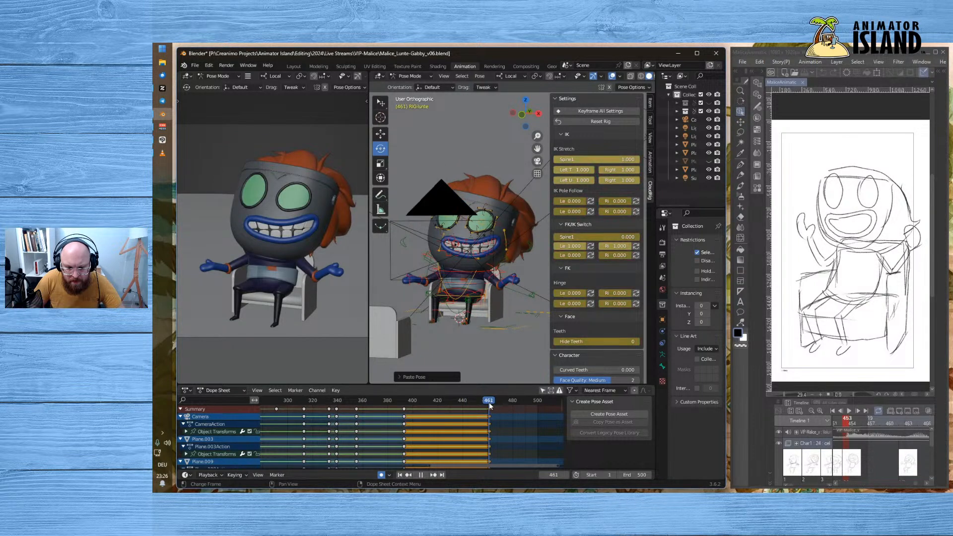
{"action": "left_click", "coordinate": [492, 410]}
{"action": "left_click", "coordinate": [489, 409]}
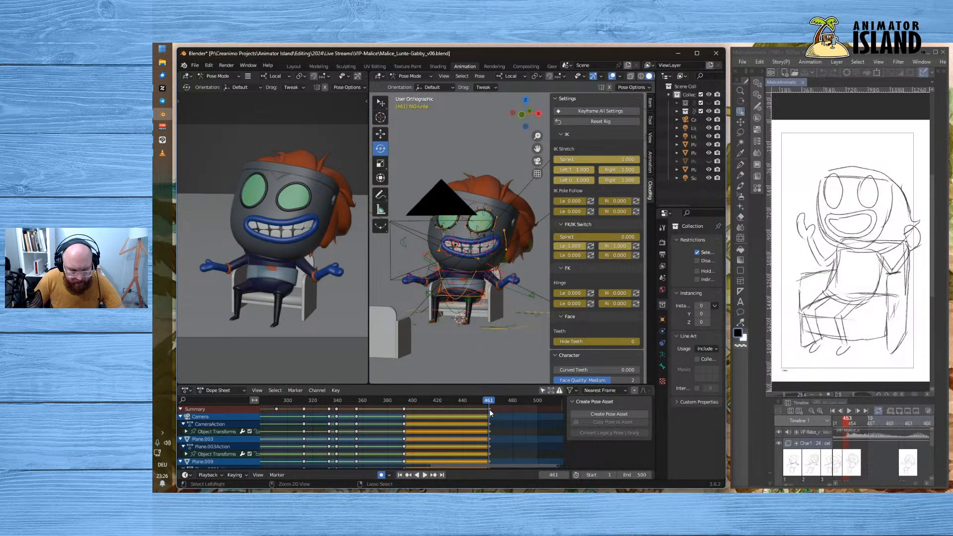
{"action": "left_click", "coordinate": [472, 400]}
{"action": "key", "text": "ctrl+v"}
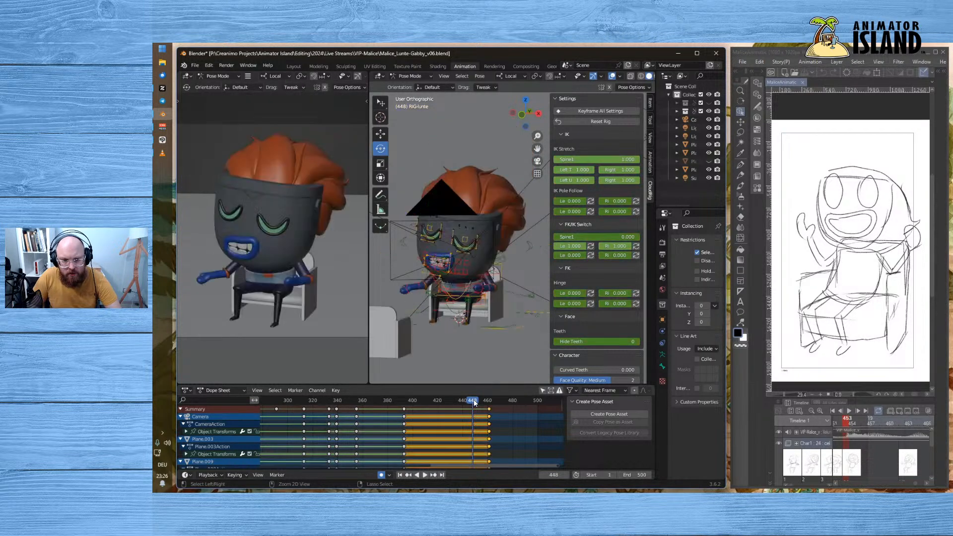
{"action": "key", "text": "ctrl+v"}
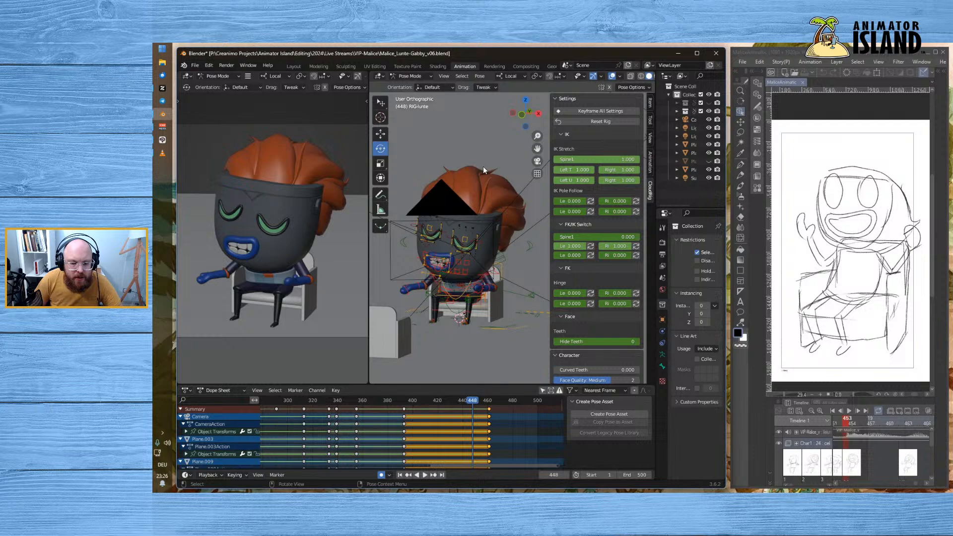
- Limit the dope sheet to the selected items' channels and select all bones of the character rig
{"action": "scroll", "coordinate": [496, 303], "scroll_direction": "down", "scroll_amount": 5}
{"action": "scroll", "coordinate": [500, 297], "scroll_direction": "up", "scroll_amount": 4}
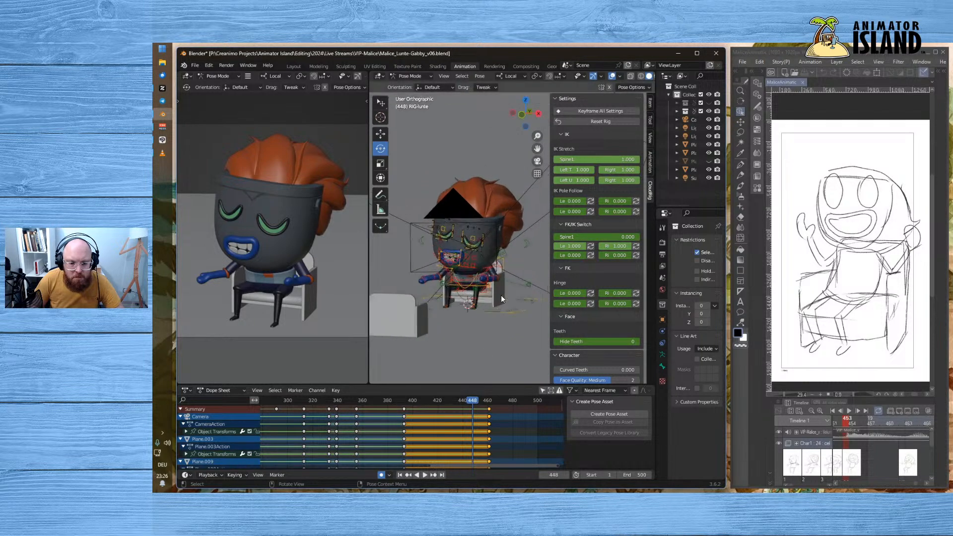
{"action": "left_click", "coordinate": [543, 390]}
{"action": "key", "text": "a"}
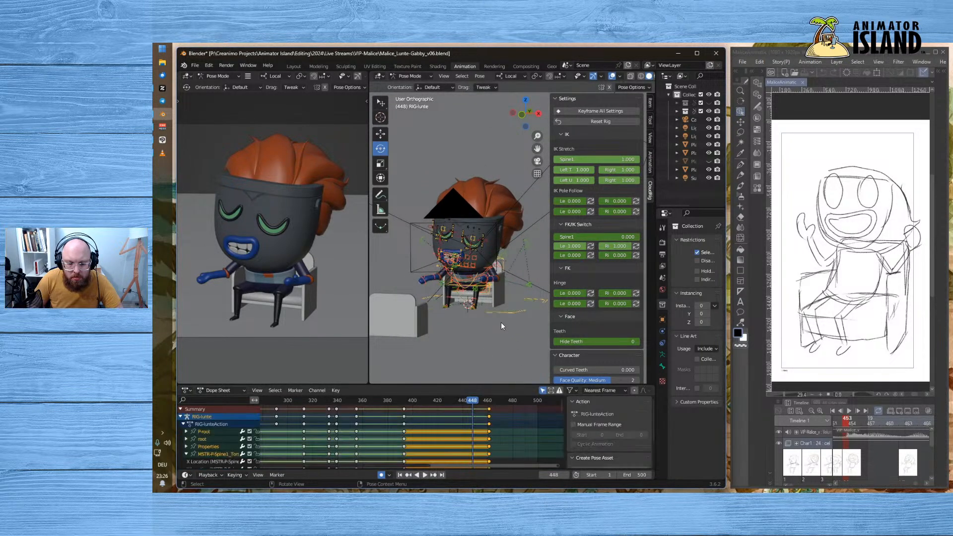
- Select the rig's keyframe column at frame 461 and paste a copy of it at frame 448
{"action": "left_click", "coordinate": [509, 413]}
{"action": "left_click", "coordinate": [490, 410]}
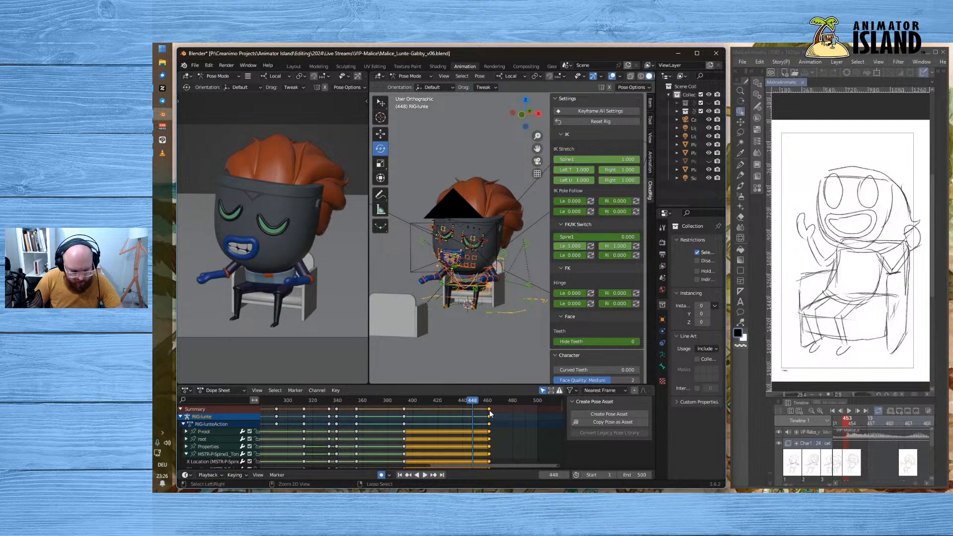
{"action": "key", "text": "ctrl+v"}
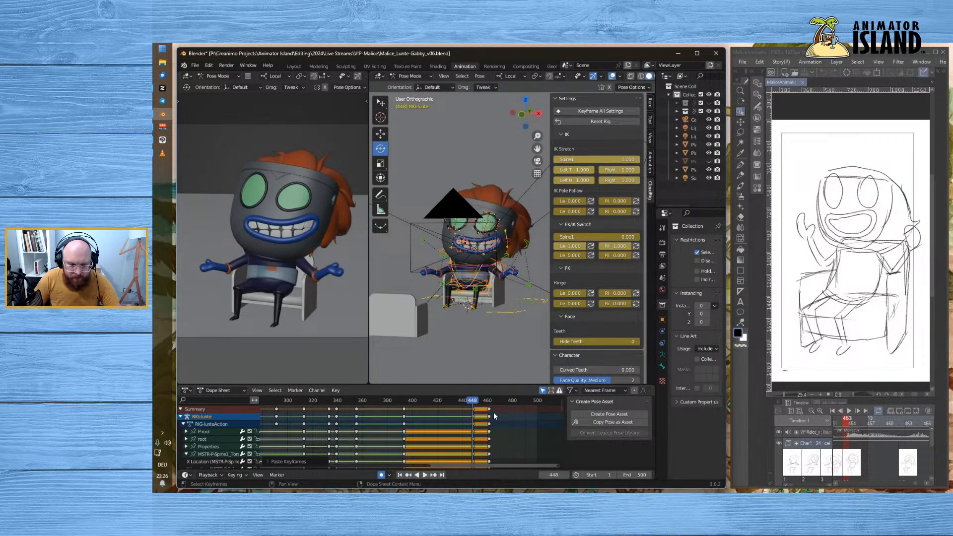
- Shift the pasted keyframe column to frame 453 and set the current frame to 453
{"action": "key", "text": "g"}
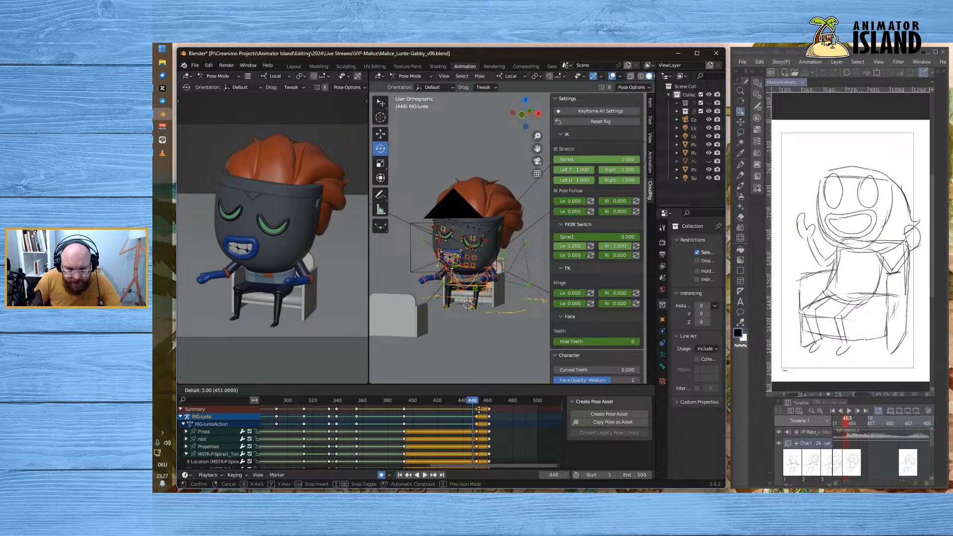
{"action": "left_click", "coordinate": [479, 410]}
{"action": "left_click", "coordinate": [478, 402]}
{"action": "scroll", "coordinate": [485, 426], "scroll_direction": "up", "scroll_amount": 7}
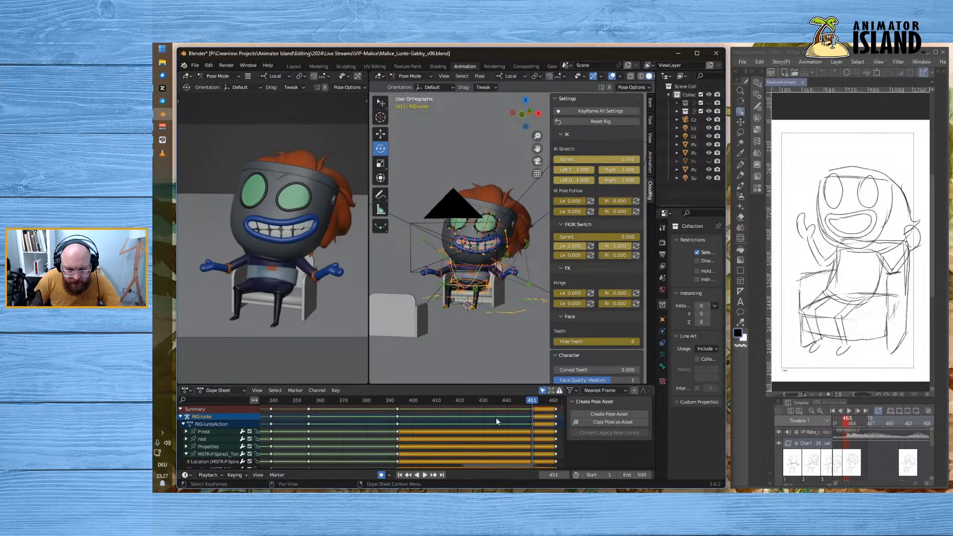
{"action": "mouse_move", "coordinate": [533, 400]}
{"action": "left_mouse_down"}
{"action": "mouse_move", "coordinate": [536, 411]}
{"action": "mouse_move", "coordinate": [537, 401]}
{"action": "left_mouse_up"}
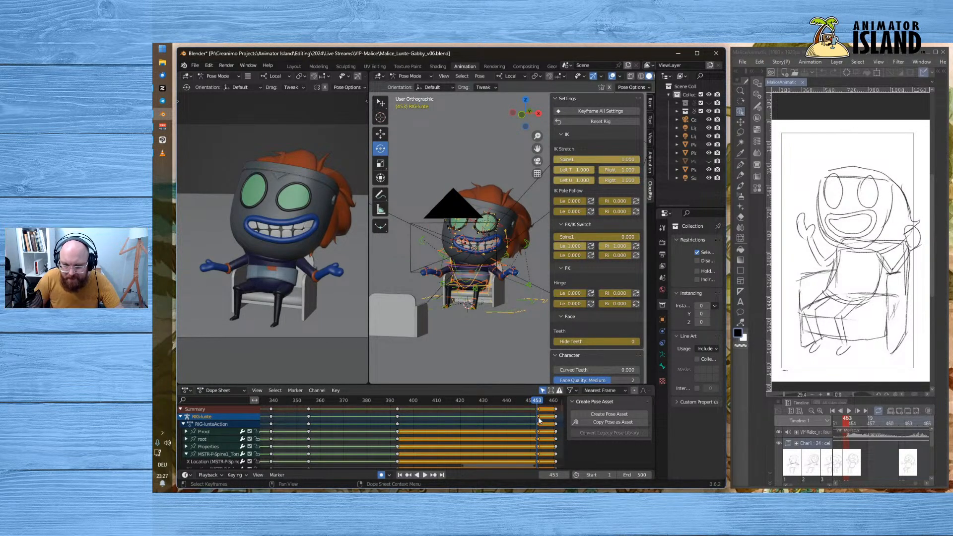
- Try rotating the FK-Spine1 control at frame 453 to lean the character's torso back
{"action": "scroll", "coordinate": [494, 343], "scroll_direction": "up", "scroll_amount": 2}
{"action": "middle_click_drag", "start_coordinate": [540, 428], "coordinate": [425, 428]}
{"action": "scroll", "coordinate": [473, 425], "scroll_direction": "up", "scroll_amount": 2}
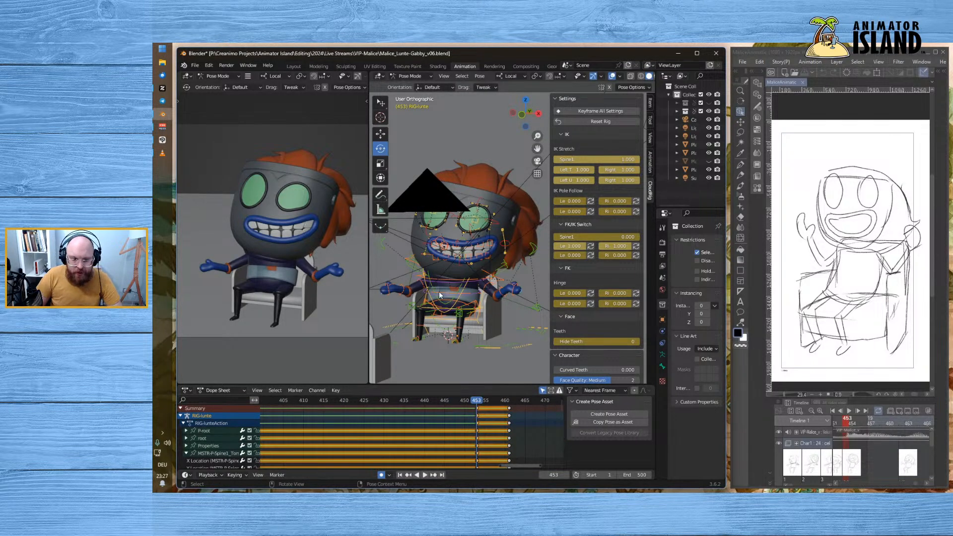
{"action": "middle_click_drag", "start_coordinate": [441, 295], "coordinate": [406, 293]}
{"action": "scroll", "coordinate": [460, 326], "scroll_direction": "up", "scroll_amount": 3}
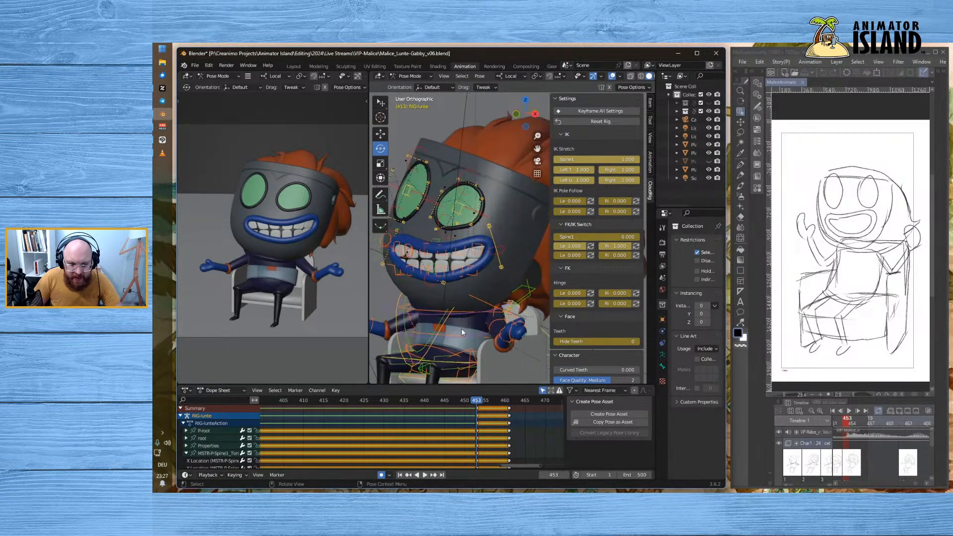
{"action": "left_click", "coordinate": [444, 346]}
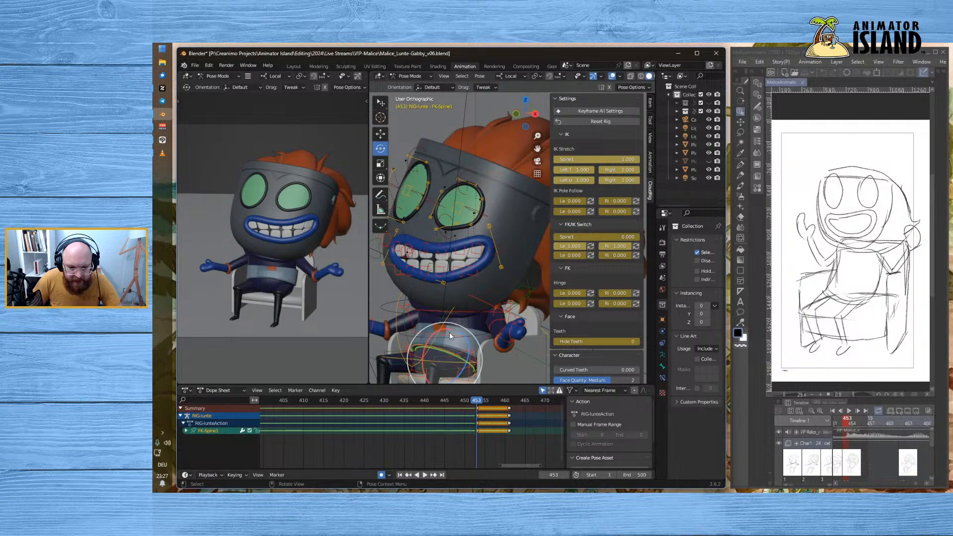
{"action": "left_click_drag", "start_coordinate": [436, 331], "coordinate": [449, 308]}
{"action": "left_click", "coordinate": [446, 336]}
{"action": "key", "text": "ctrl+z"}
{"action": "left_click", "coordinate": [418, 335]}
{"action": "left_click", "coordinate": [442, 347]}
{"action": "left_click_drag", "start_coordinate": [442, 347], "coordinate": [419, 334]}
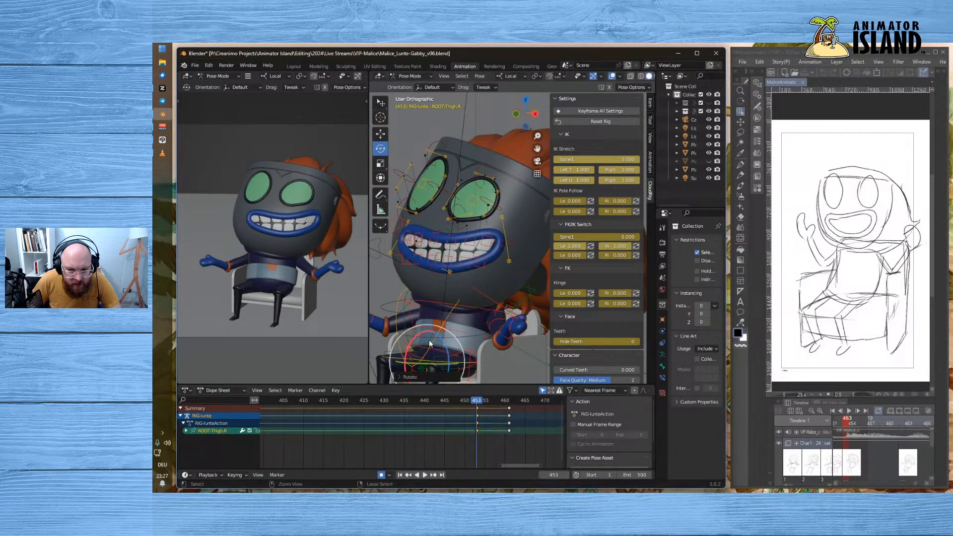
- Rotate FK-Spine1 to lean the torso forward at frame 453 and compare the pose against frame 461
{"action": "left_click", "coordinate": [428, 332]}
{"action": "left_click_drag", "start_coordinate": [428, 335], "coordinate": [424, 338]}
{"action": "key", "text": "space"}
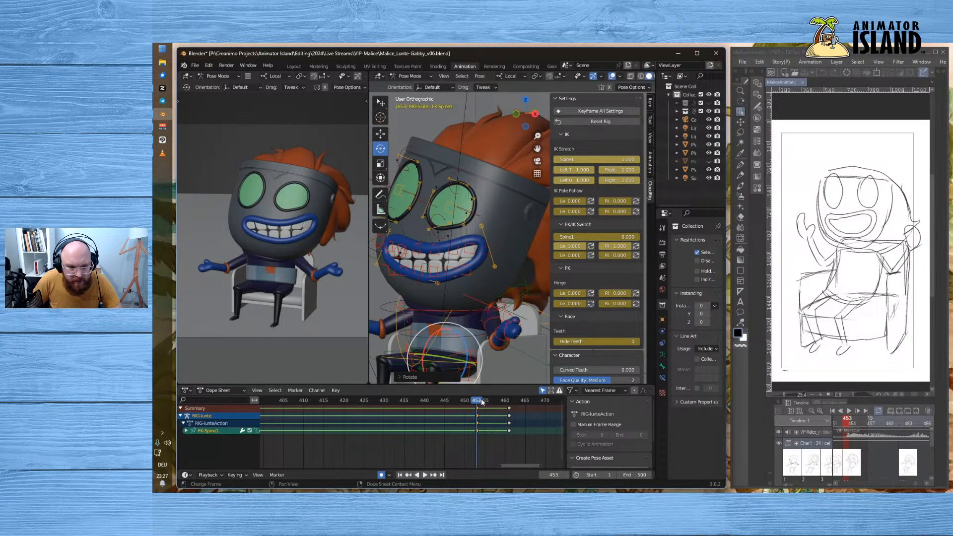
{"action": "left_click_drag", "start_coordinate": [512, 403], "coordinate": [476, 405]}
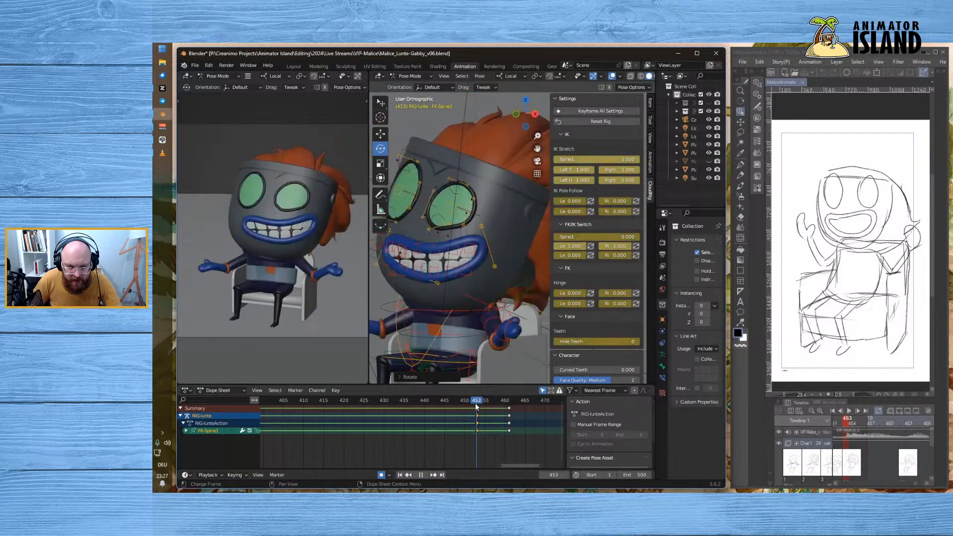
- Try rotating the FK-Spine3 and FK-Spine2 controls around their local X axes at frame 453
{"action": "left_click", "coordinate": [417, 330]}
{"action": "key", "text": "r"}
{"action": "key", "text": "x"}
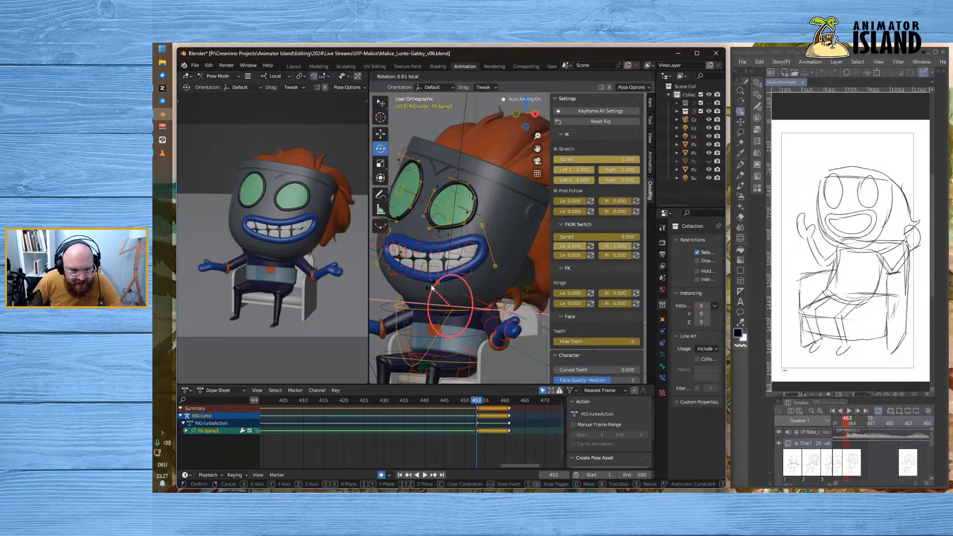
{"action": "left_click", "coordinate": [414, 329]}
{"action": "left_click", "coordinate": [429, 316]}
{"action": "key", "text": "r"}
{"action": "key", "text": "x"}
{"action": "left_click", "coordinate": [430, 313]}
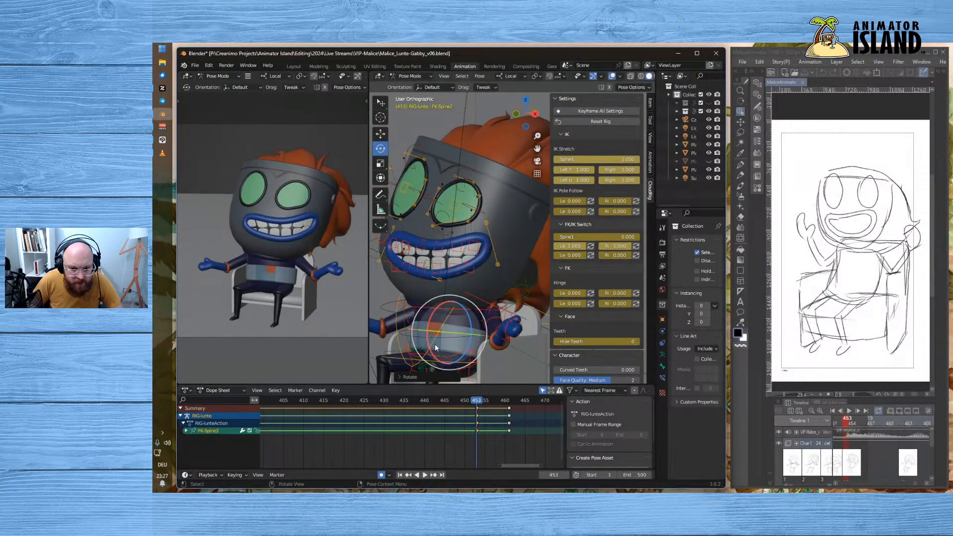
{"action": "left_click", "coordinate": [426, 315]}
{"action": "left_click_drag", "start_coordinate": [425, 316], "coordinate": [430, 341]}
{"action": "key", "text": "ctrl+z"}
{"action": "left_click", "coordinate": [429, 357]}
{"action": "left_click", "coordinate": [446, 333]}
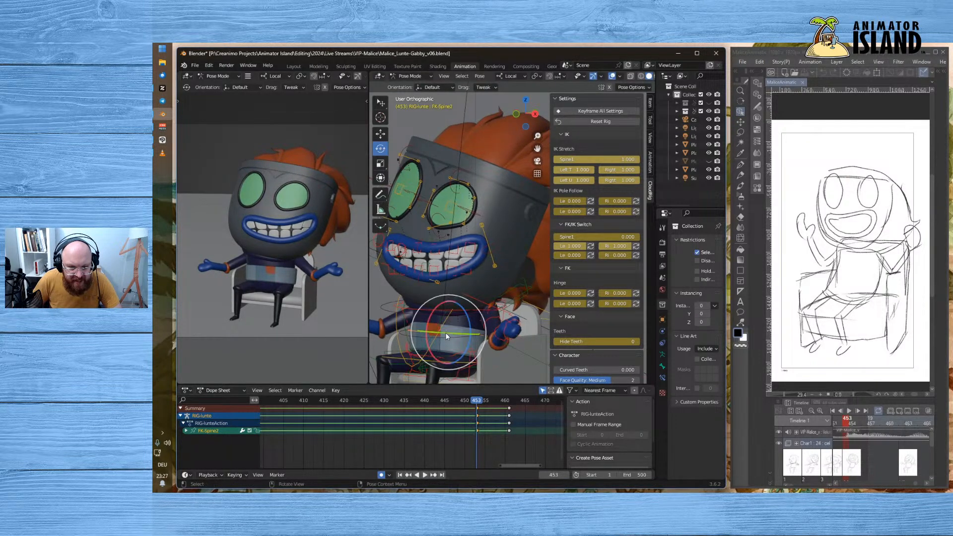
- Move the FK-Spine3 control slightly upward at frame 453 and scrub to frame 461 to compare the two poses
{"action": "left_click", "coordinate": [381, 134]}
{"action": "left_click_drag", "start_coordinate": [451, 301], "coordinate": [446, 262]}
{"action": "left_click", "coordinate": [430, 301]}
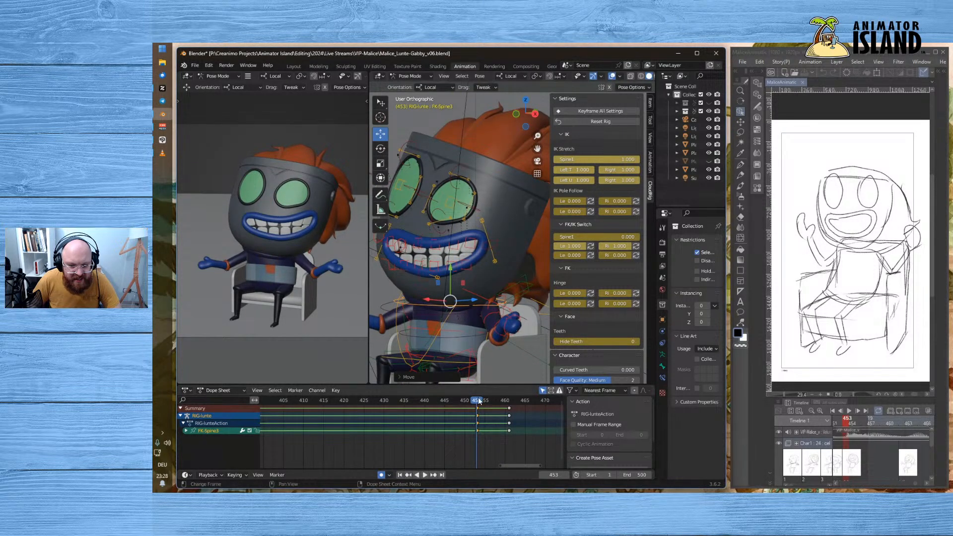
{"action": "key", "text": "space"}
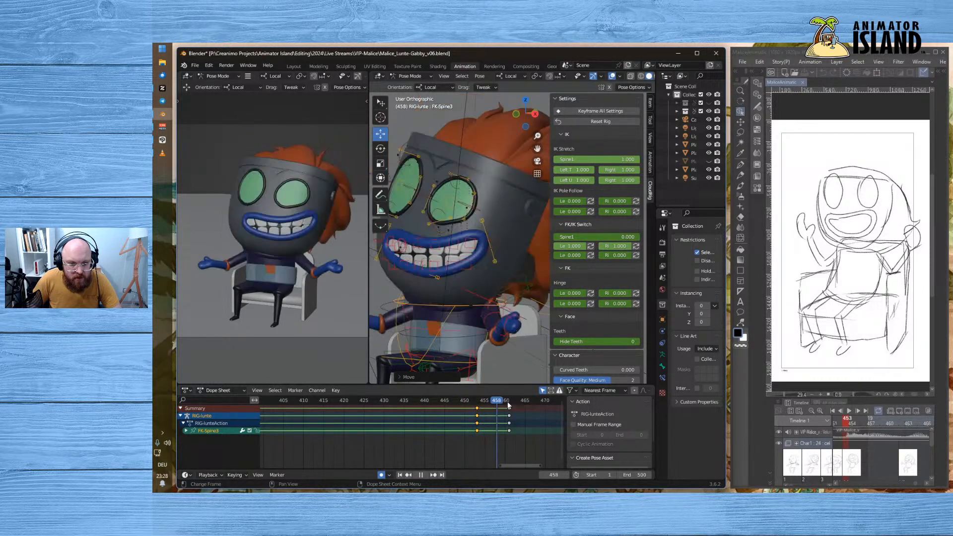
{"action": "key", "text": "space"}
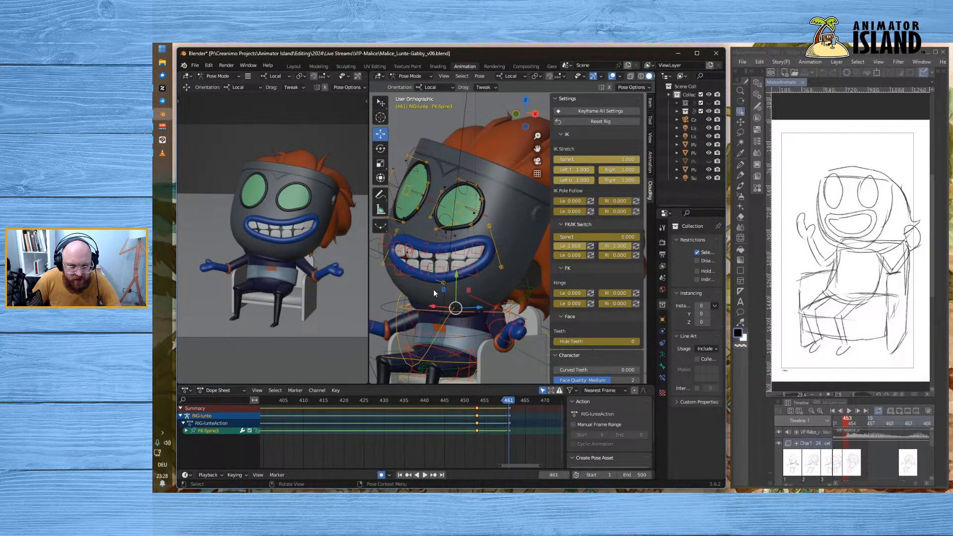
- Try rotating the FK-Spine3 control and turning and shifting the FK-Head control at frame 461
{"action": "left_click", "coordinate": [380, 148]}
{"action": "mouse_move", "coordinate": [447, 283]}
{"action": "left_mouse_down"}
{"action": "mouse_move", "coordinate": [438, 297]}
{"action": "mouse_move", "coordinate": [449, 279]}
{"action": "left_mouse_up"}
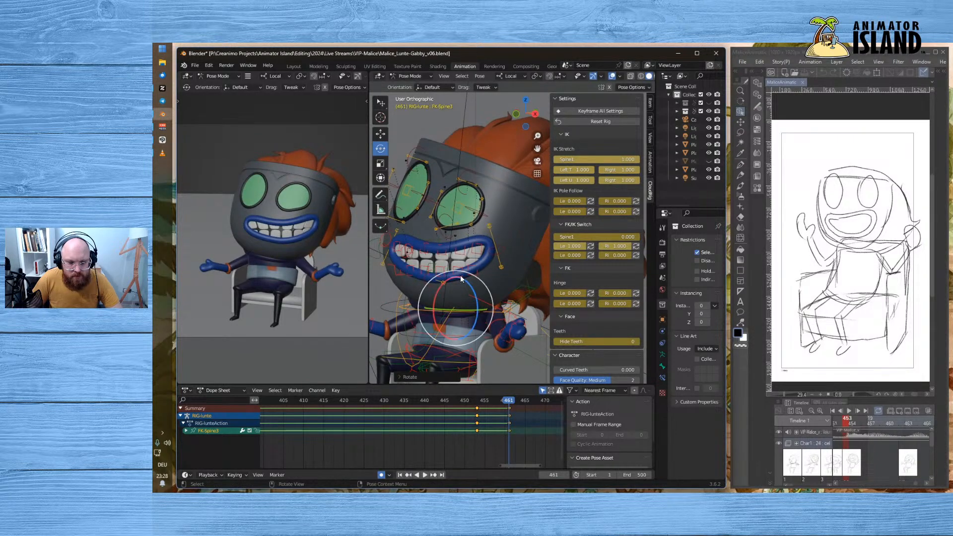
{"action": "left_click", "coordinate": [487, 157]}
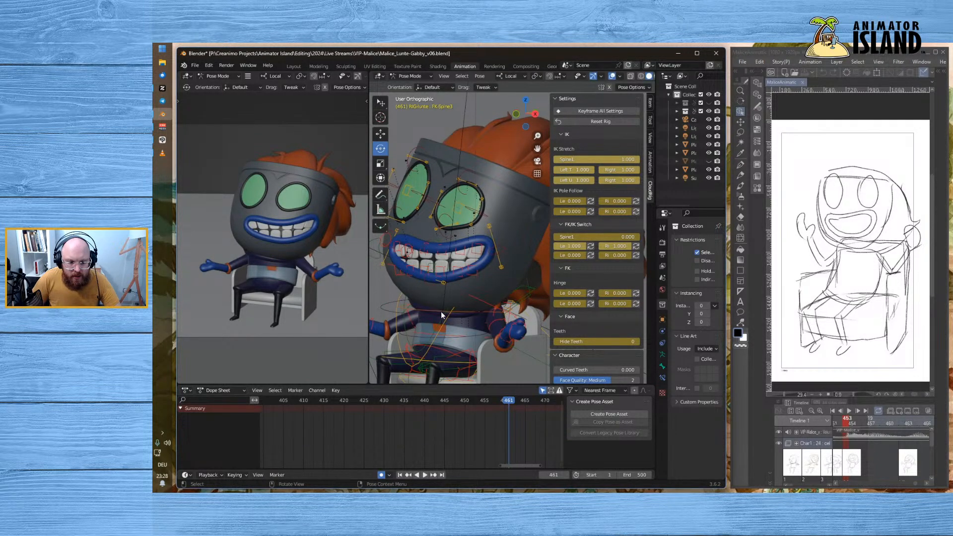
{"action": "left_click", "coordinate": [473, 294]}
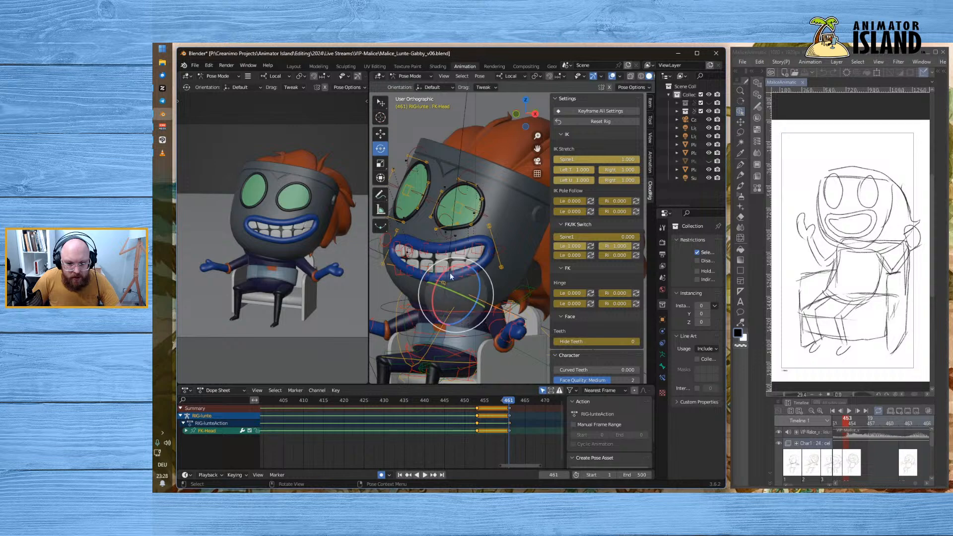
{"action": "left_click_drag", "start_coordinate": [433, 293], "coordinate": [425, 306]}
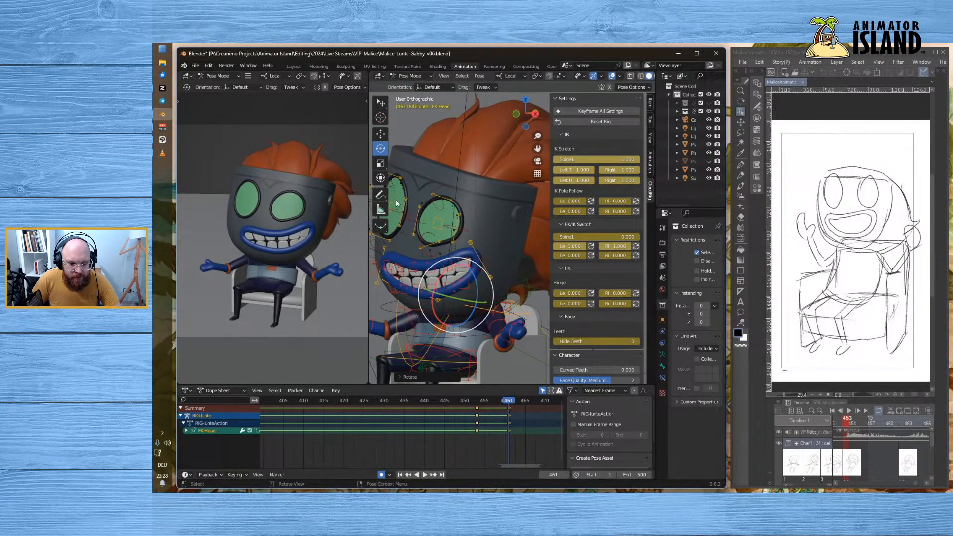
{"action": "left_click", "coordinate": [381, 134]}
{"action": "left_click_drag", "start_coordinate": [464, 264], "coordinate": [464, 259]}
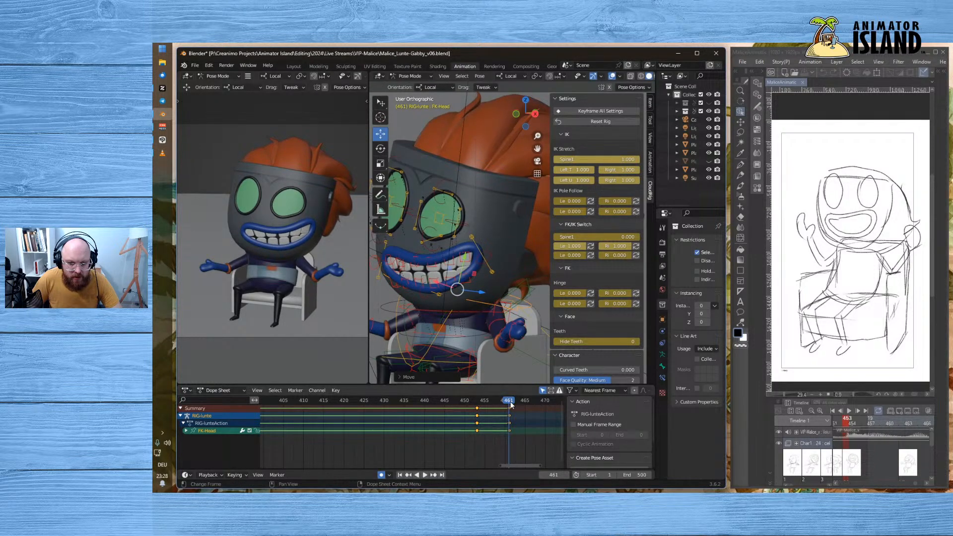
{"action": "key", "text": "space"}
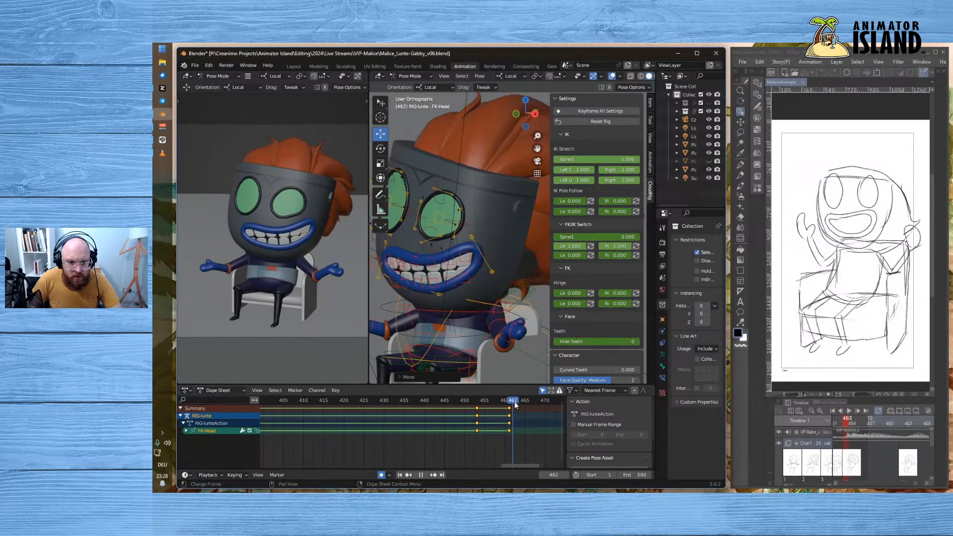
{"action": "key", "text": "Escape"}
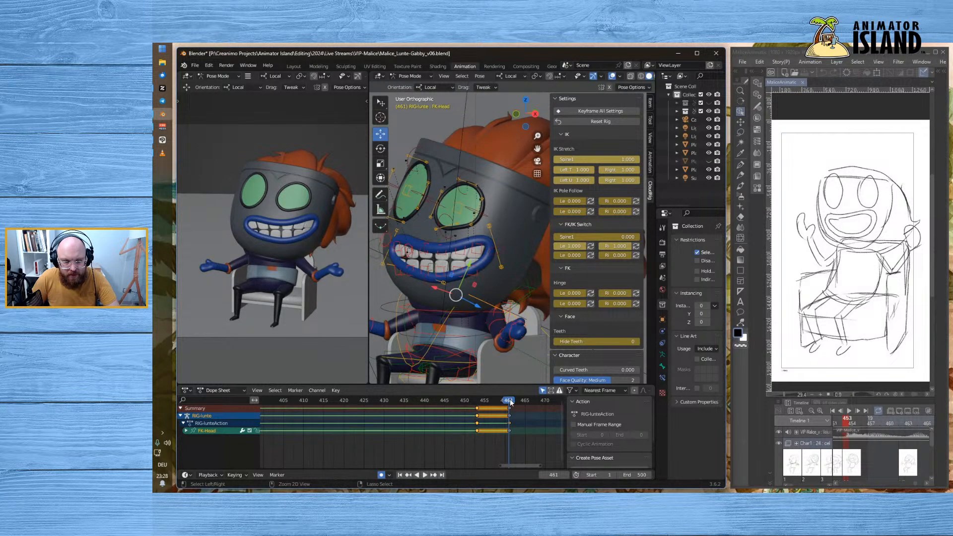
- Return the current frame to 453
{"action": "left_click", "coordinate": [477, 400]}
{"action": "mouse_move", "coordinate": [477, 402]}
{"action": "left_mouse_down"}
{"action": "mouse_move", "coordinate": [485, 405]}
{"action": "mouse_move", "coordinate": [477, 406]}
{"action": "left_mouse_up"}
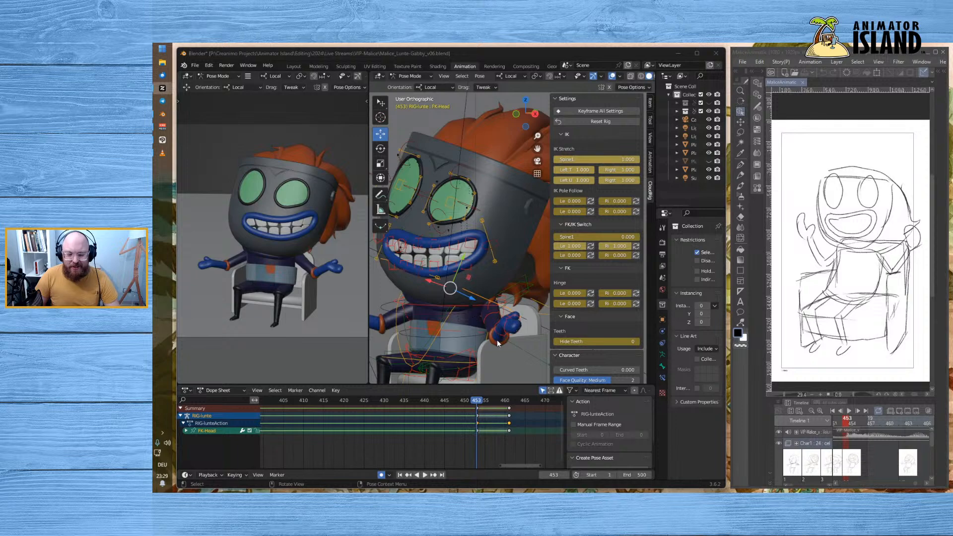
- Rotate the FK-Upperarm.R control at frame 453 to raise the character's right arm
{"action": "left_click", "coordinate": [402, 310]}
{"action": "middle_click_drag", "start_coordinate": [396, 328], "coordinate": [459, 332]}
{"action": "scroll", "coordinate": [430, 326], "scroll_direction": "down", "scroll_amount": 2}
{"action": "left_click", "coordinate": [380, 149]}
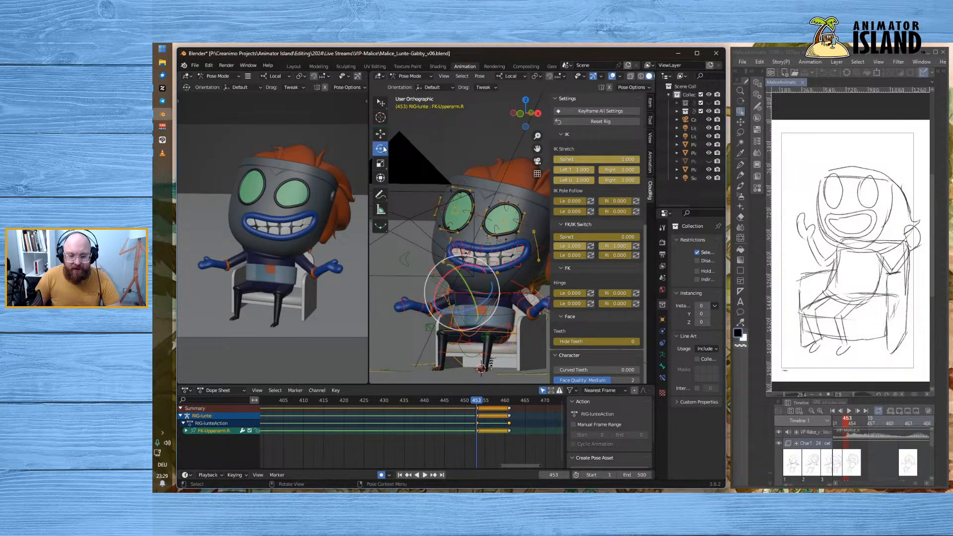
{"action": "mouse_move", "coordinate": [438, 293]}
{"action": "left_mouse_down"}
{"action": "mouse_move", "coordinate": [441, 281]}
{"action": "mouse_move", "coordinate": [431, 285]}
{"action": "left_mouse_up"}
- Rotate the FK-Forearm.R control at frame 453 to bend the right forearm upward
{"action": "left_click", "coordinate": [425, 288]}
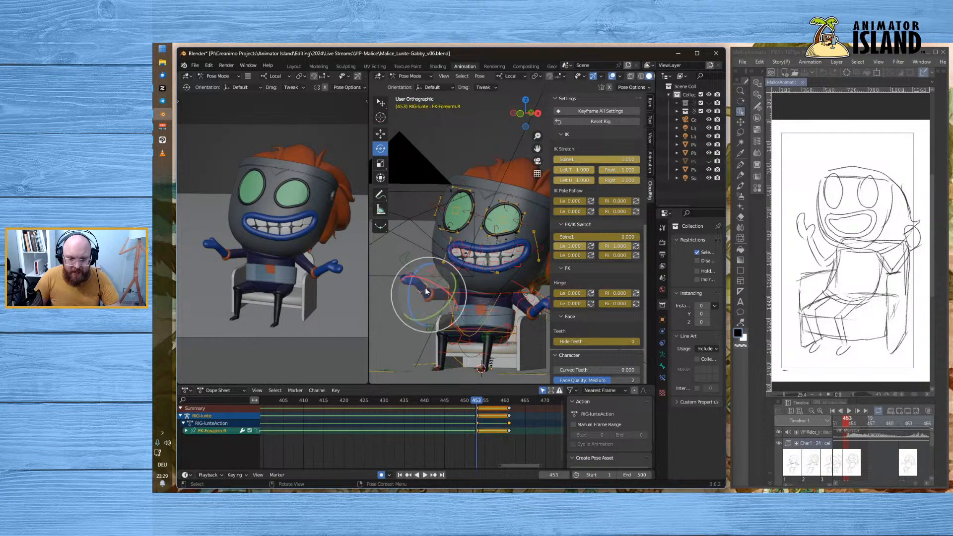
{"action": "mouse_move", "coordinate": [421, 254]}
{"action": "middle_mouse_down"}
{"action": "mouse_move", "coordinate": [439, 269]}
{"action": "mouse_move", "coordinate": [413, 252]}
{"action": "mouse_move", "coordinate": [415, 262]}
{"action": "middle_mouse_up"}
{"action": "scroll", "coordinate": [415, 262], "scroll_direction": "up", "scroll_amount": 5}
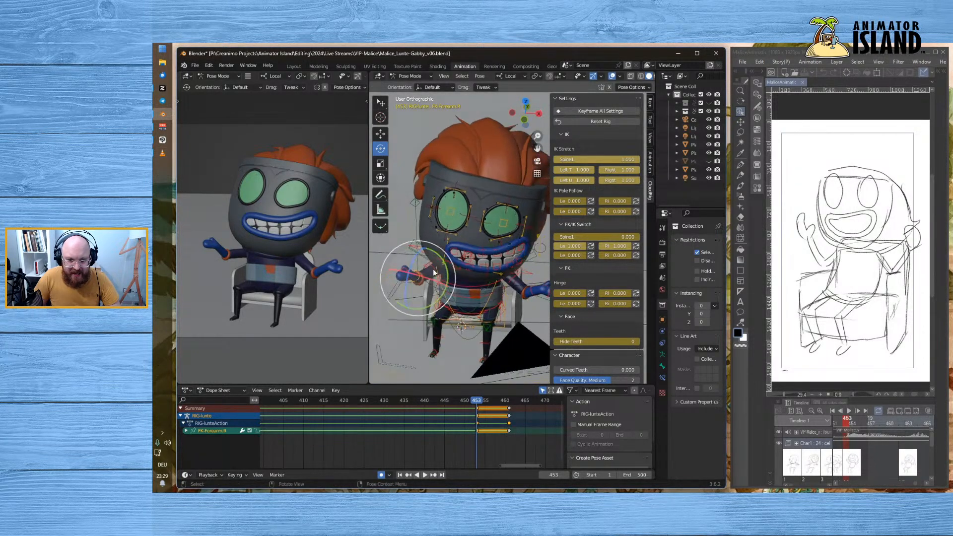
{"action": "scroll", "coordinate": [408, 245], "scroll_direction": "down", "scroll_amount": 5}
{"action": "mouse_move", "coordinate": [414, 258]}
{"action": "left_mouse_down"}
{"action": "mouse_move", "coordinate": [431, 240]}
{"action": "mouse_move", "coordinate": [421, 250]}
{"action": "left_mouse_up"}
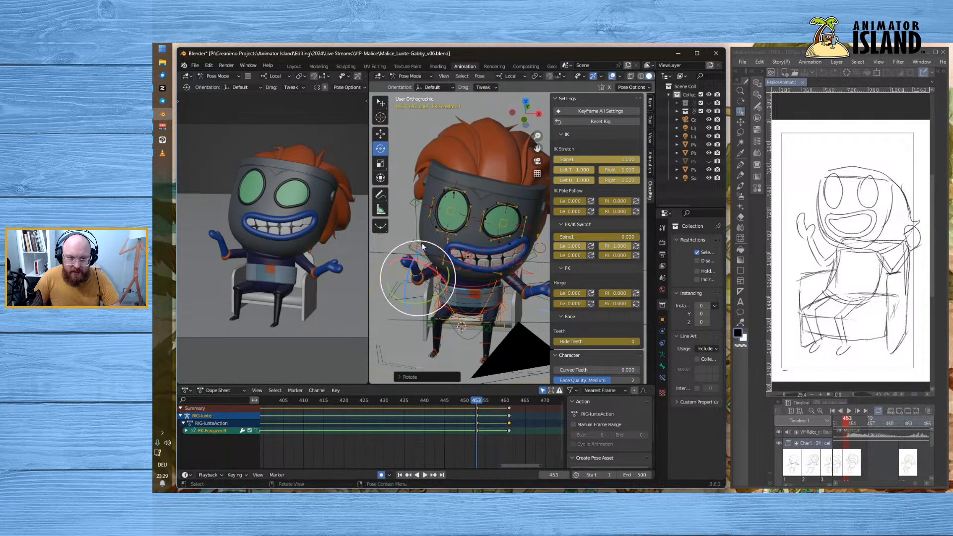
- Rotate the FK-W-Hand.R control at frame 453 so the right hand points upward in line with the forearm
{"action": "middle_click_drag", "start_coordinate": [404, 211], "coordinate": [487, 263]}
{"action": "scroll", "coordinate": [415, 257], "scroll_direction": "up", "scroll_amount": 3}
{"action": "left_click", "coordinate": [450, 278]}
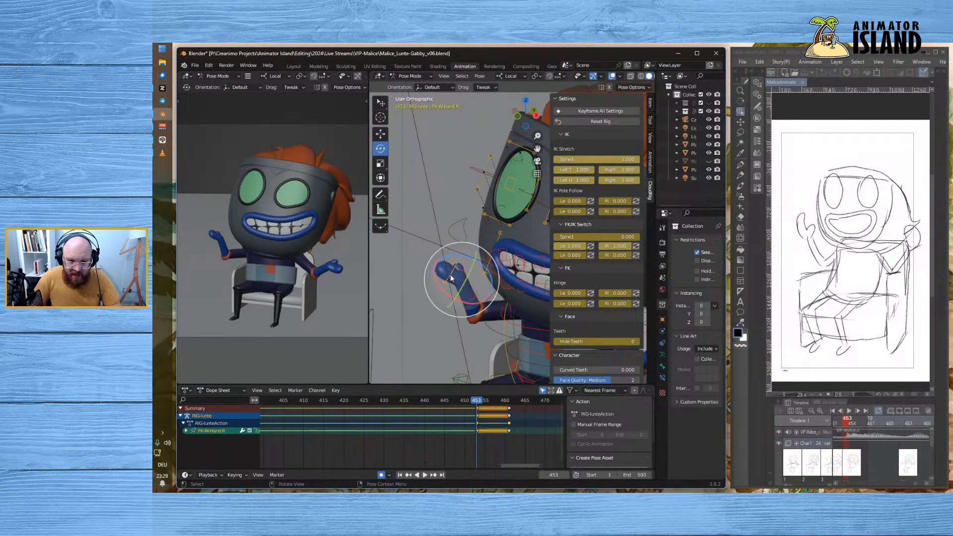
{"action": "left_click_drag", "start_coordinate": [464, 257], "coordinate": [509, 235]}
{"action": "left_click", "coordinate": [439, 264]}
{"action": "left_click", "coordinate": [440, 262]}
{"action": "scroll", "coordinate": [460, 277], "scroll_direction": "down", "scroll_amount": 2}
{"action": "left_click", "coordinate": [435, 298]}
{"action": "left_click", "coordinate": [475, 266]}
{"action": "key", "text": "ctrl+z"}
- Raise the character's left arm and rotate the FK-W-Hand.L control so the left hand points upward
{"action": "middle_click_drag", "start_coordinate": [509, 236], "coordinate": [501, 298]}
{"action": "scroll", "coordinate": [435, 270], "scroll_direction": "up", "scroll_amount": 3}
{"action": "left_click", "coordinate": [380, 295]}
{"action": "left_click_drag", "start_coordinate": [479, 267], "coordinate": [482, 244]}
{"action": "middle_click_drag", "start_coordinate": [521, 265], "coordinate": [508, 282]}
{"action": "left_click", "coordinate": [514, 252]}
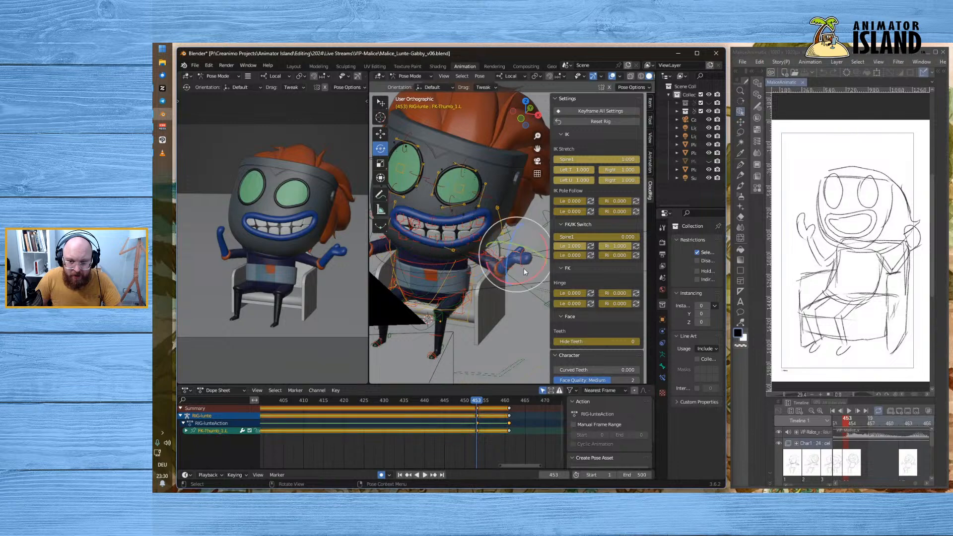
{"action": "left_click", "coordinate": [517, 257]}
{"action": "left_click_drag", "start_coordinate": [527, 251], "coordinate": [518, 231]}
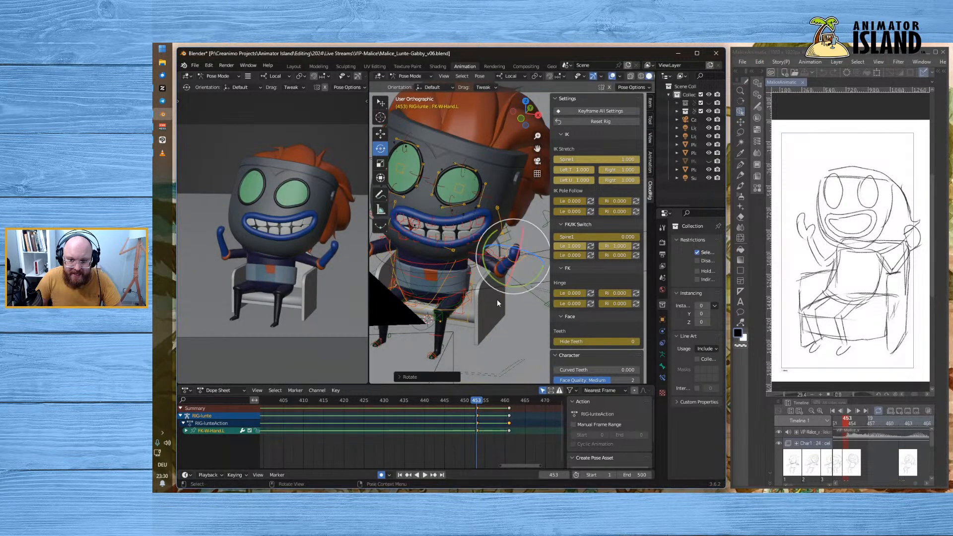
- Adjust the FK-Forearm.L control's rotation at frame 453 so the left forearm stands more upright
{"action": "middle_click_drag", "start_coordinate": [497, 299], "coordinate": [464, 276]}
{"action": "left_click", "coordinate": [499, 317]}
{"action": "left_click", "coordinate": [535, 296]}
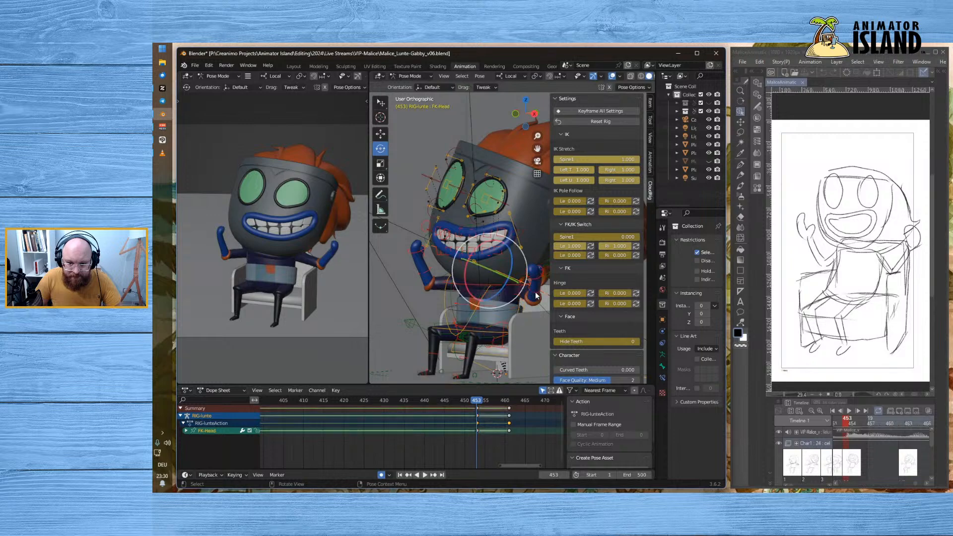
{"action": "left_click", "coordinate": [534, 293]}
{"action": "left_click_drag", "start_coordinate": [517, 279], "coordinate": [538, 291]}
{"action": "middle_click_drag", "start_coordinate": [538, 291], "coordinate": [490, 312]}
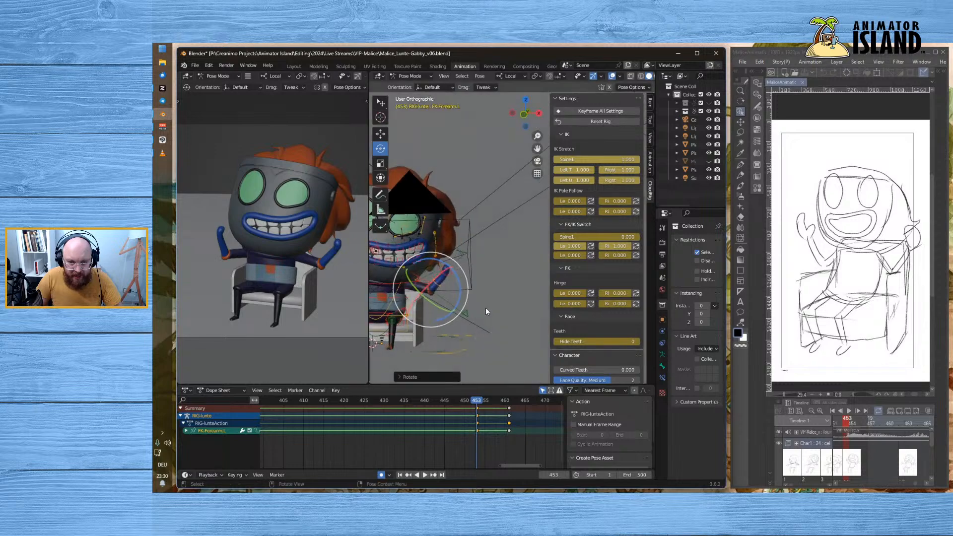
{"action": "left_click_drag", "start_coordinate": [458, 292], "coordinate": [458, 281]}
{"action": "key", "text": "ctrl+z"}
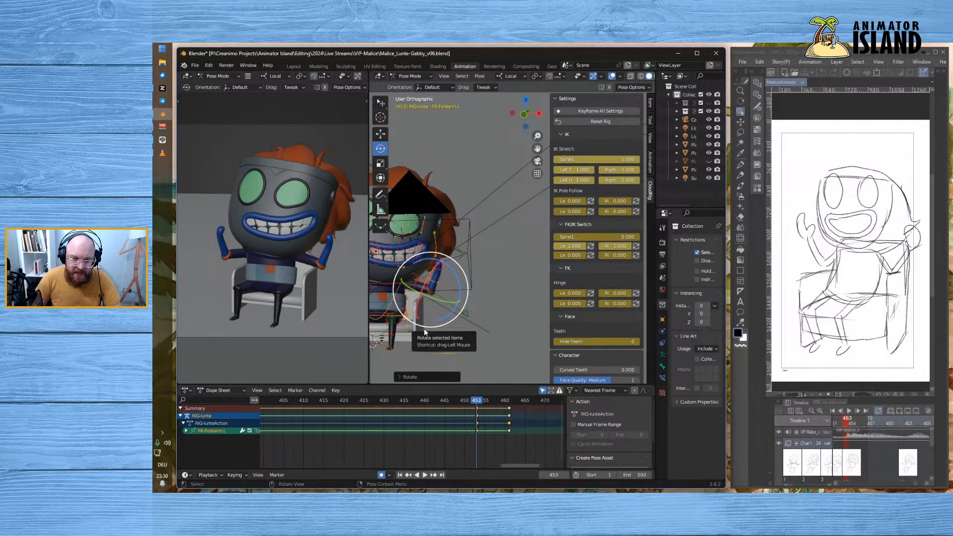
- Play the animation past frame 461 to check the raised arms, and return to frame 453
{"action": "key", "text": "space"}
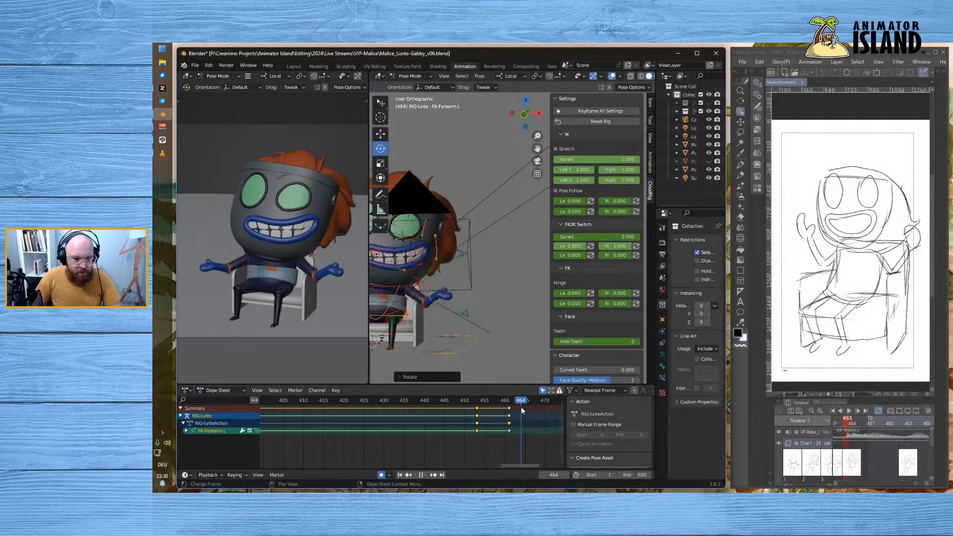
{"action": "left_click_drag", "start_coordinate": [496, 404], "coordinate": [476, 409]}
{"action": "scroll", "coordinate": [393, 296], "scroll_direction": "up", "scroll_amount": 1}
{"action": "middle_click_drag", "start_coordinate": [408, 299], "coordinate": [492, 294], "text": "shift"}
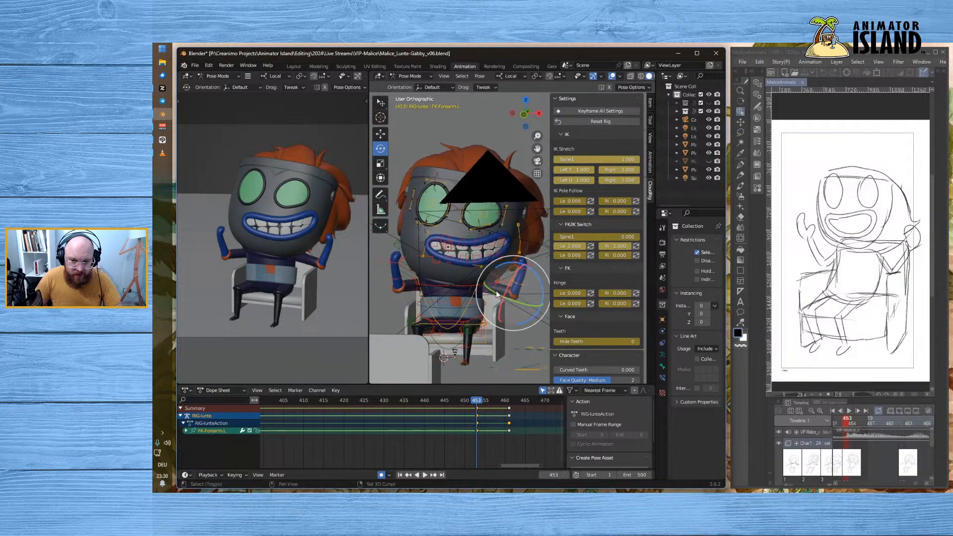
- Try rotating the FK-Spine3 control at frame 453, including around its local X axis
{"action": "left_click", "coordinate": [443, 285]}
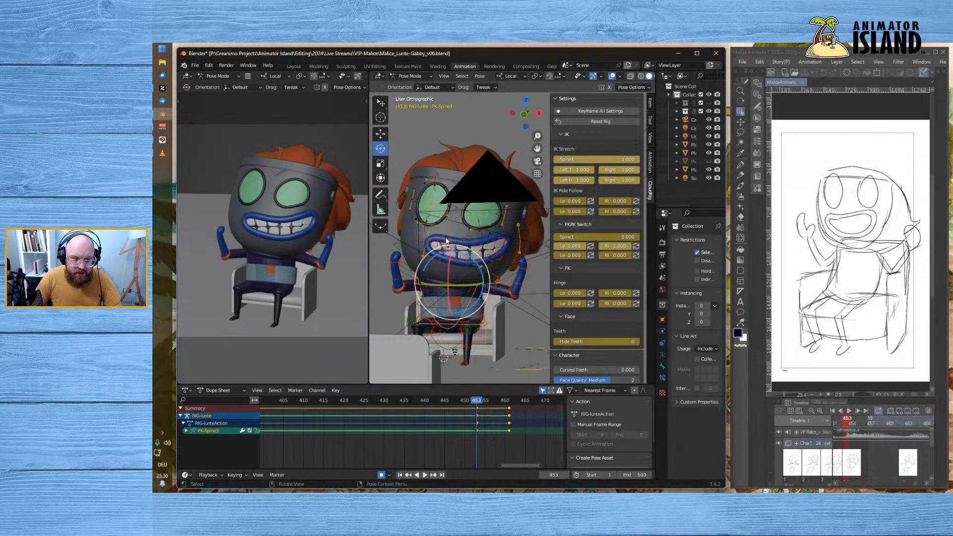
{"action": "key", "text": "r"}
{"action": "key", "text": "x"}
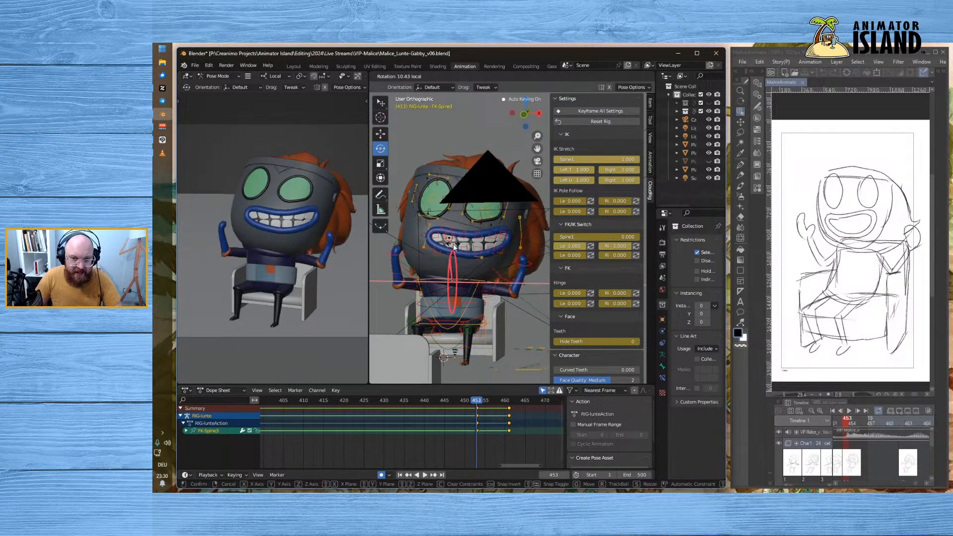
{"action": "left_click", "coordinate": [464, 285]}
{"action": "left_click", "coordinate": [521, 314]}
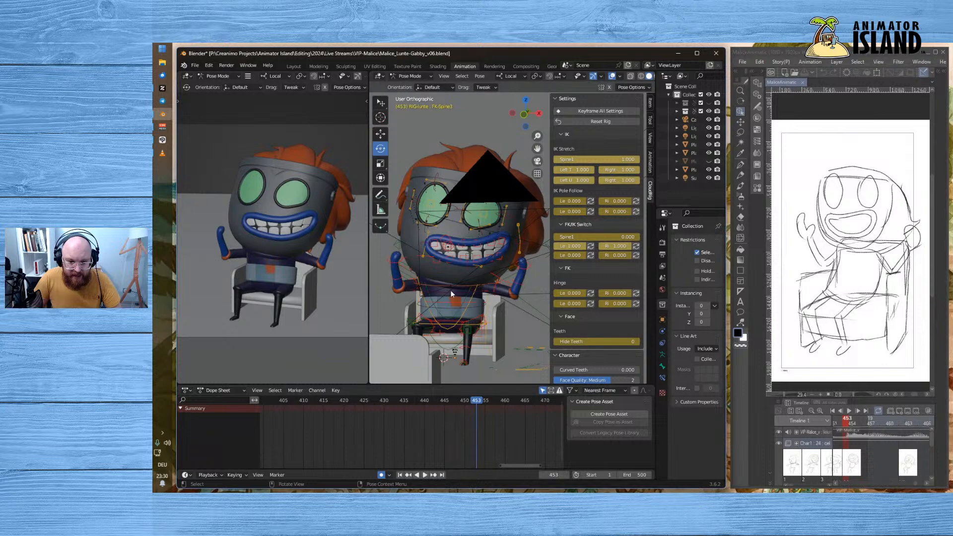
{"action": "left_click", "coordinate": [465, 287]}
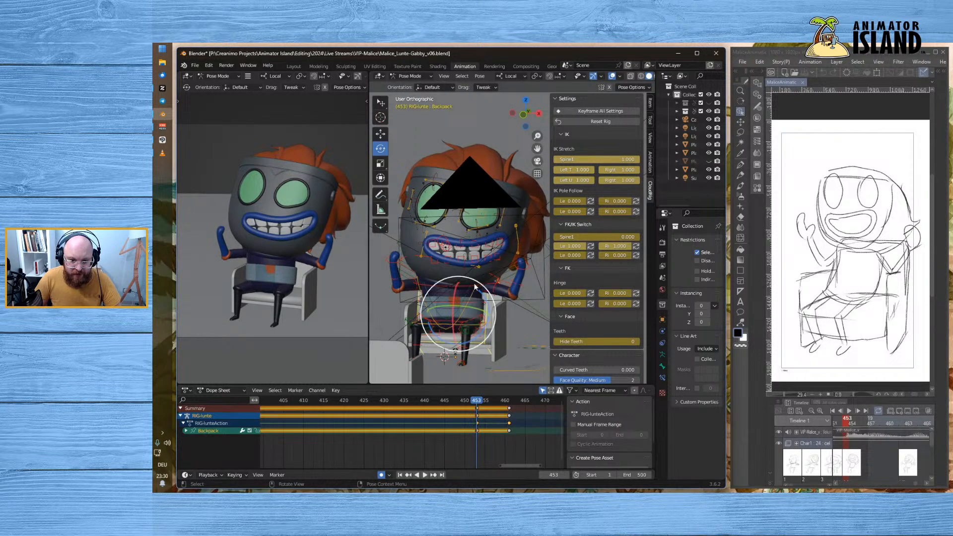
{"action": "left_click", "coordinate": [475, 288]}
{"action": "scroll", "coordinate": [505, 271], "scroll_direction": "up", "scroll_amount": 3}
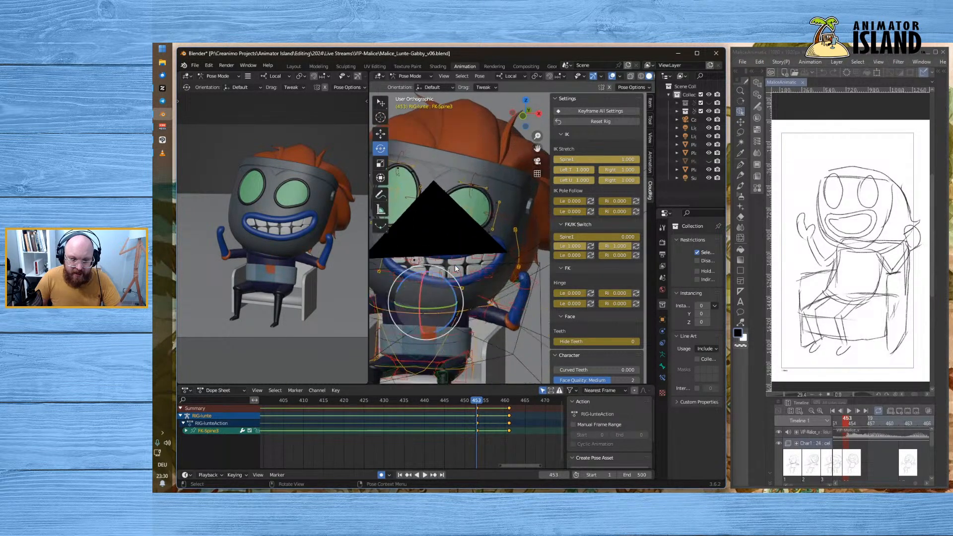
{"action": "mouse_move", "coordinate": [455, 268]}
{"action": "middle_mouse_down", "text": "shift"}
{"action": "mouse_move", "coordinate": [516, 274]}
{"action": "mouse_move", "coordinate": [446, 262]}
{"action": "mouse_move", "coordinate": [455, 267]}
{"action": "middle_mouse_up", "text": "shift"}
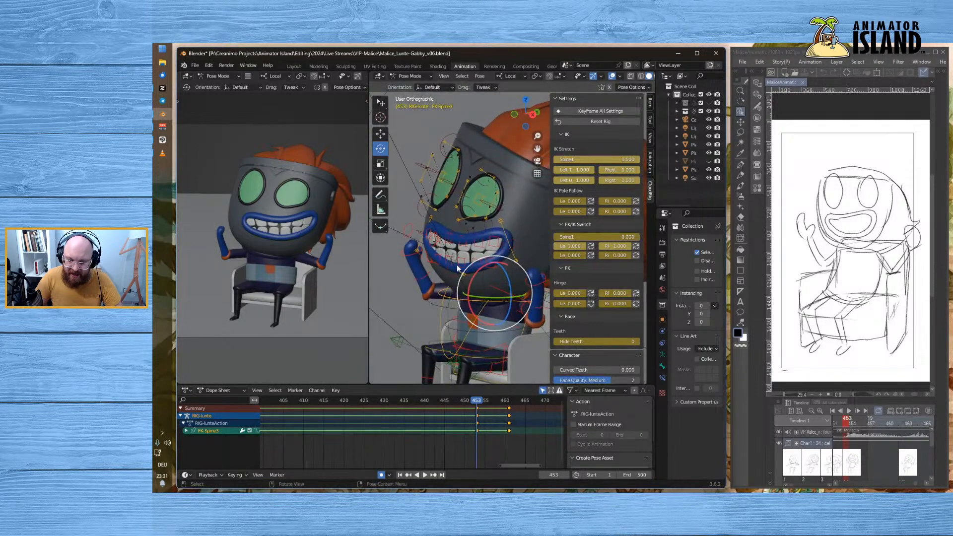
{"action": "left_click_drag", "start_coordinate": [474, 276], "coordinate": [497, 291]}
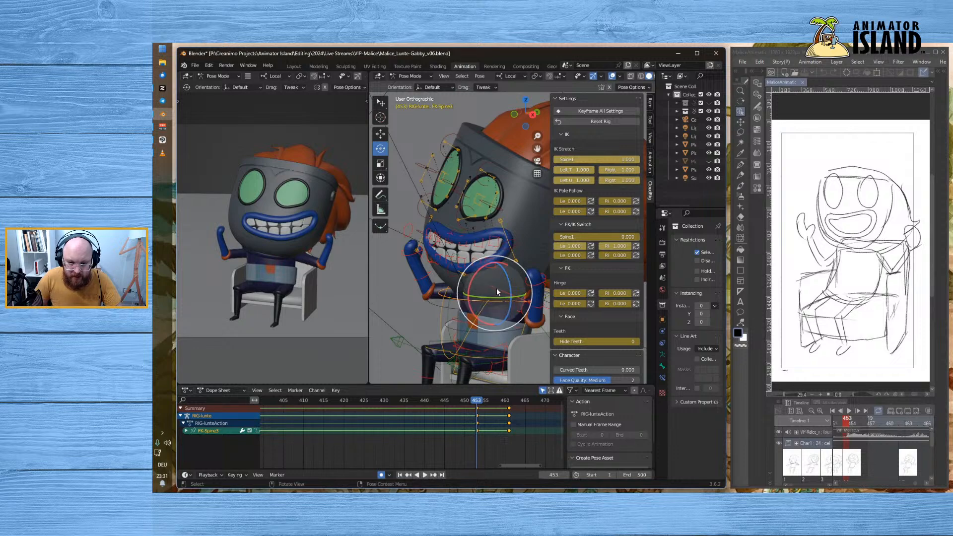
- Move the FK-Head control slightly upward at frame 453
{"action": "left_click", "coordinate": [498, 291]}
{"action": "left_click_drag", "start_coordinate": [496, 251], "coordinate": [506, 255]}
{"action": "left_click", "coordinate": [381, 134]}
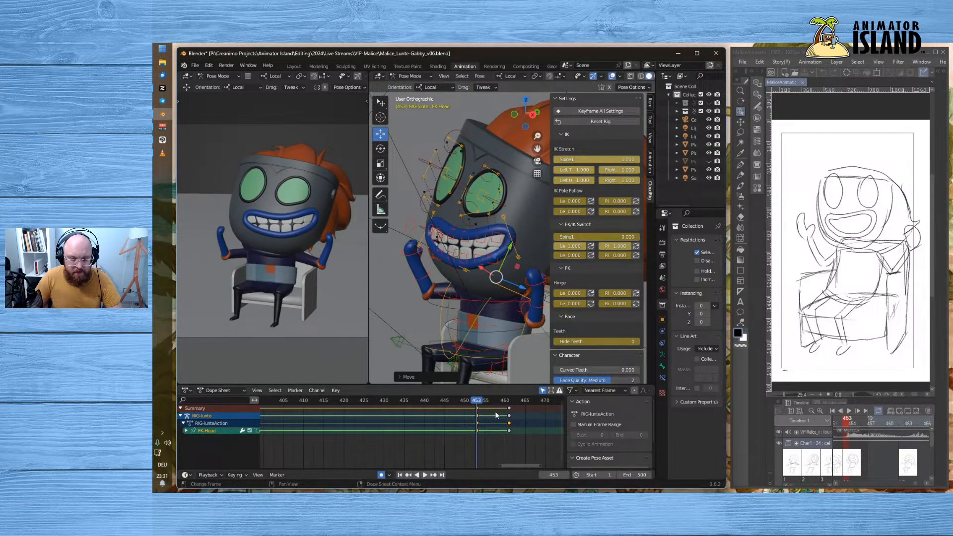
- Play back the transition from the closed-eyes pose into the grinning pose several times and return to frame 453
{"action": "left_click_drag", "start_coordinate": [480, 404], "coordinate": [430, 402]}
{"action": "left_click", "coordinate": [424, 475]}
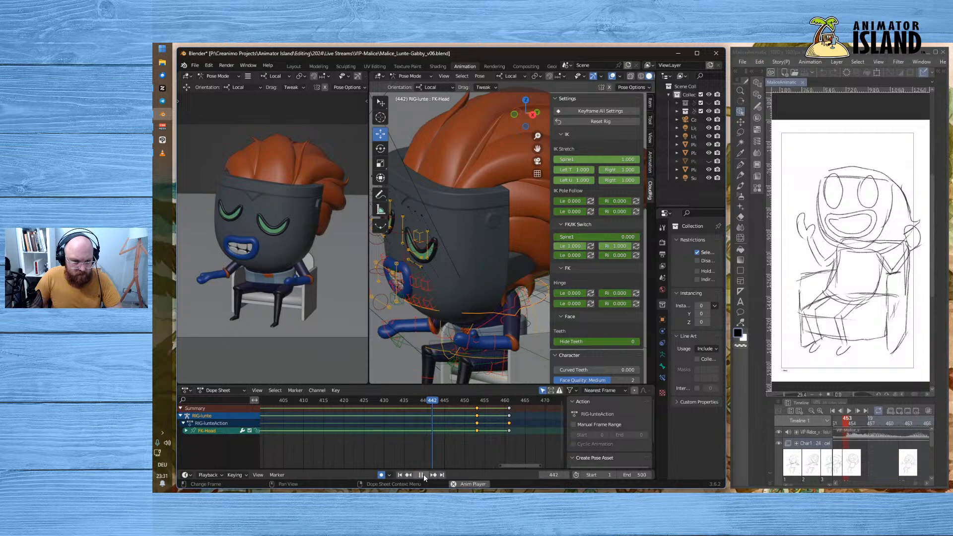
{"action": "left_click", "coordinate": [424, 475]}
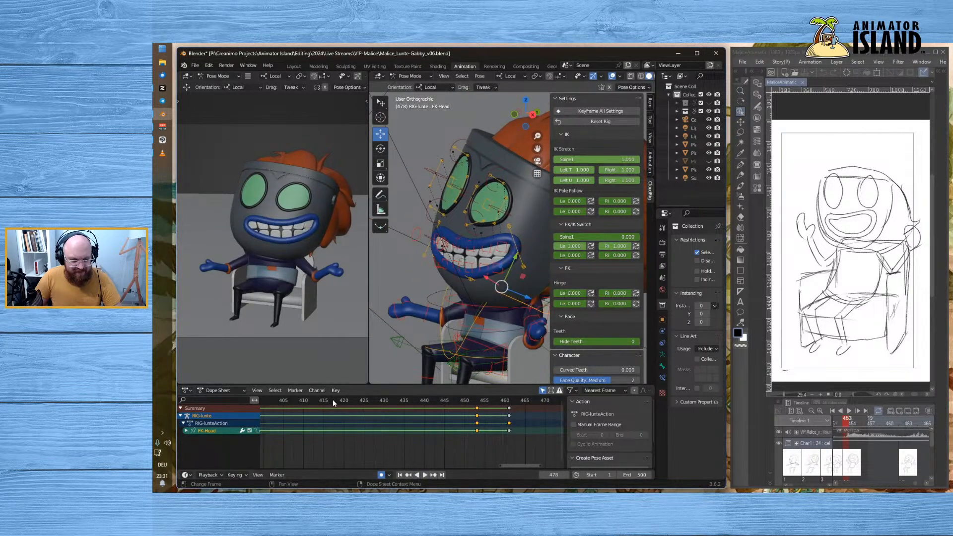
{"action": "left_click", "coordinate": [331, 400]}
{"action": "left_click", "coordinate": [424, 475]}
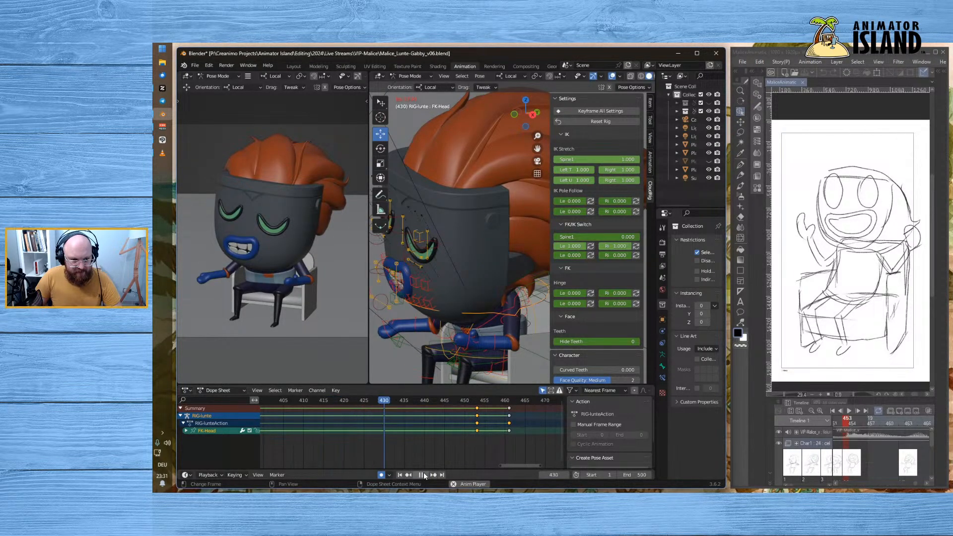
{"action": "left_click", "coordinate": [424, 474]}
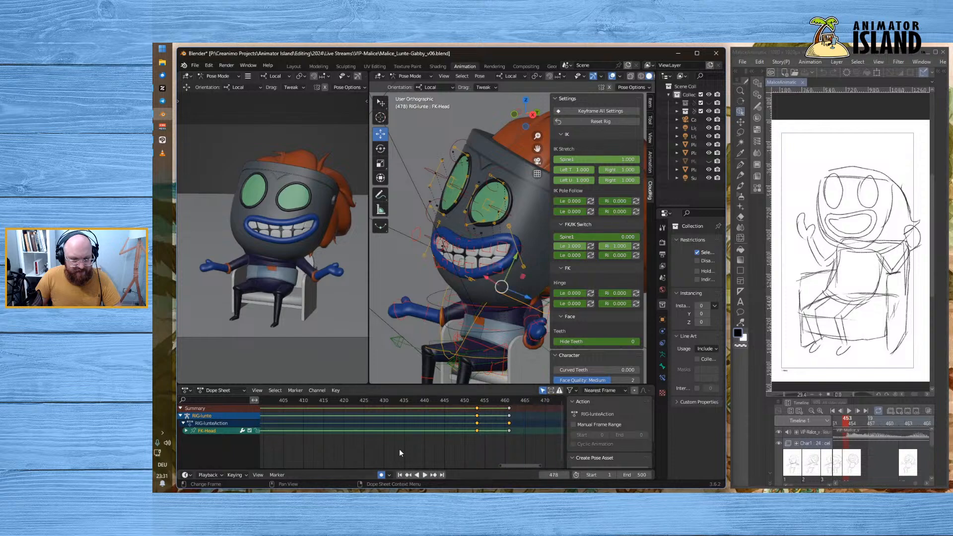
{"action": "left_click", "coordinate": [368, 400]}
{"action": "left_click", "coordinate": [424, 475]}
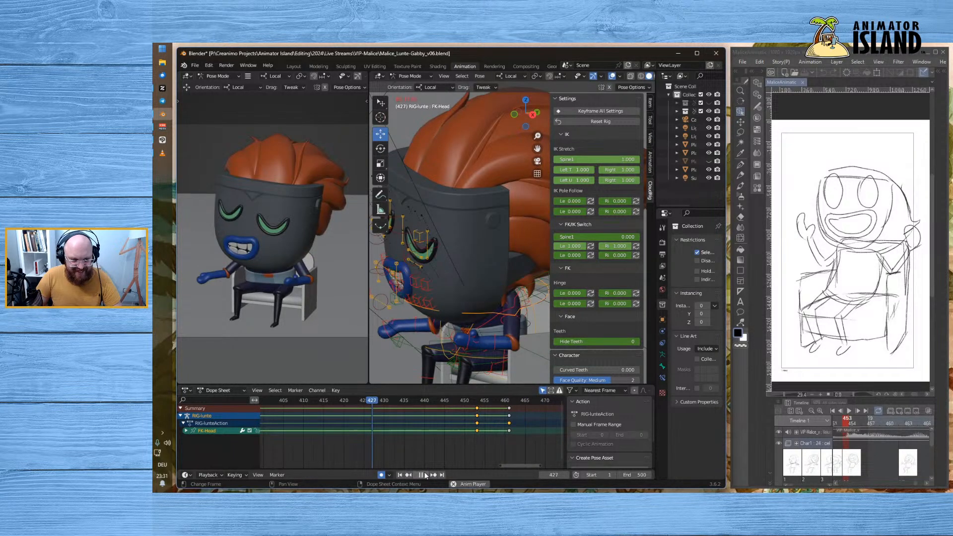
{"action": "left_click", "coordinate": [424, 475]}
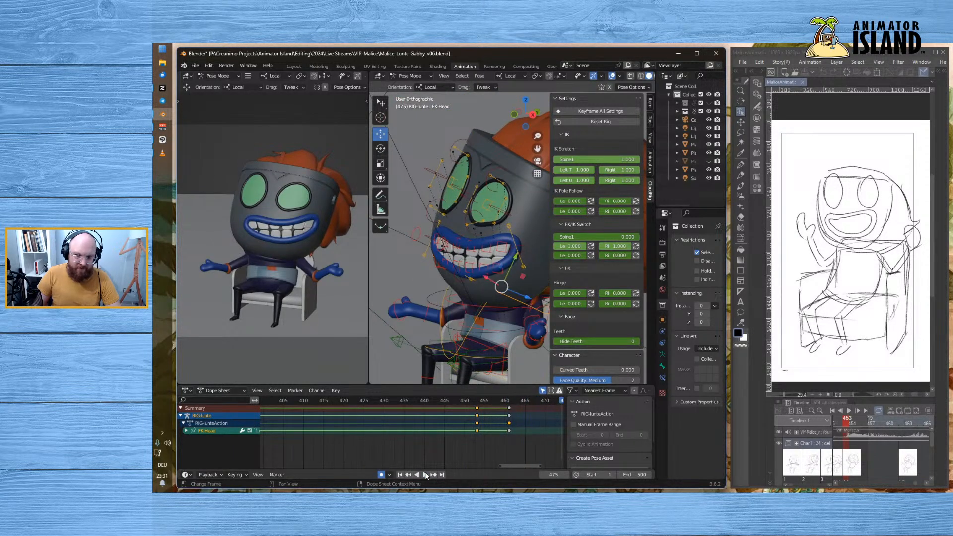
{"action": "left_click", "coordinate": [478, 401]}
{"action": "key", "text": "space"}
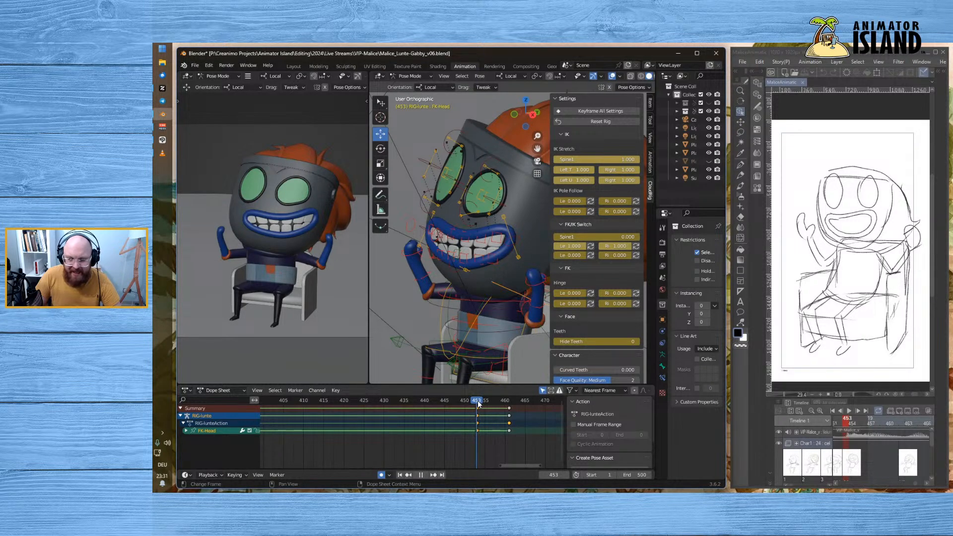
{"action": "key", "text": "space"}
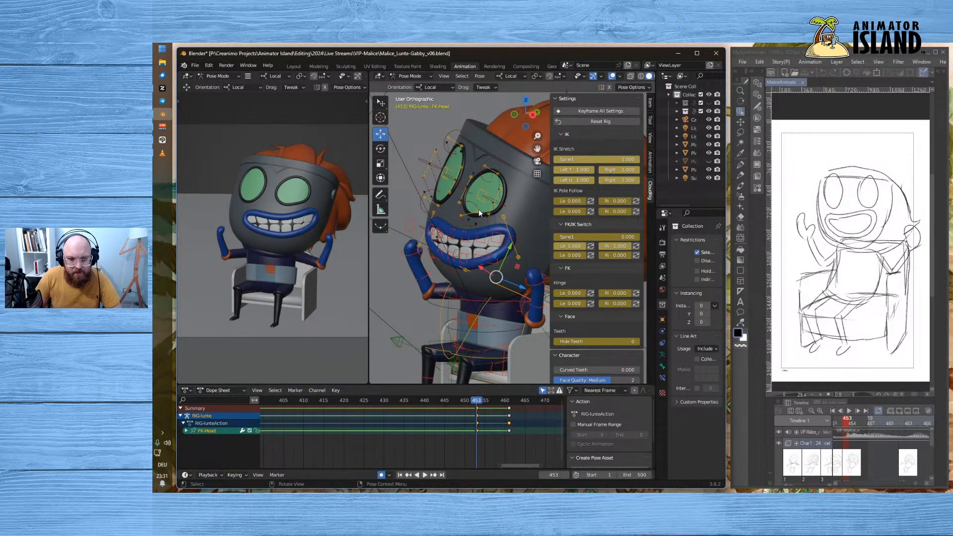
- Move the mouth corner controls Hook_Mouth_00 and Hook_Mouth_02 inward at frame 453 to narrow the grin
{"action": "middle_click_drag", "start_coordinate": [522, 231], "coordinate": [511, 230]}
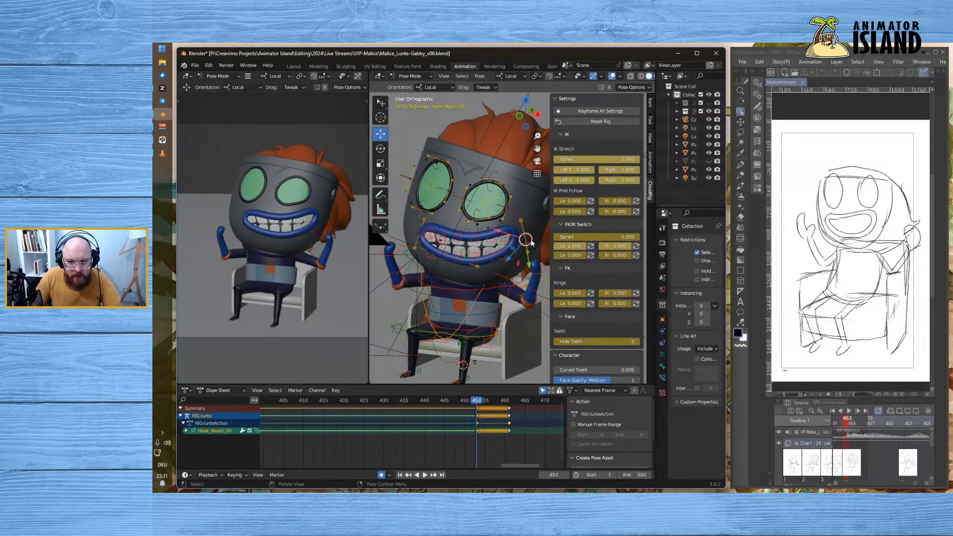
{"action": "left_click", "coordinate": [527, 241]}
{"action": "key", "text": "g"}
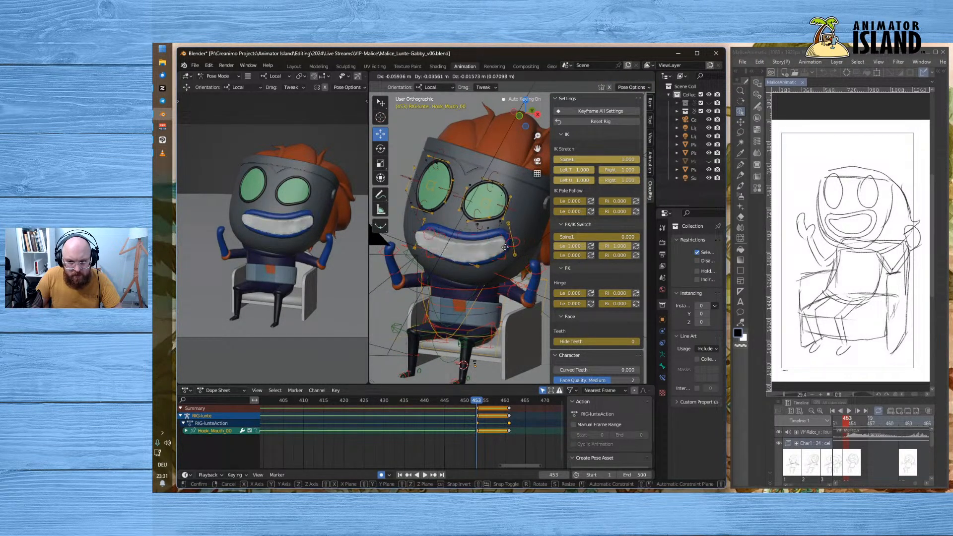
{"action": "left_click", "coordinate": [513, 243]}
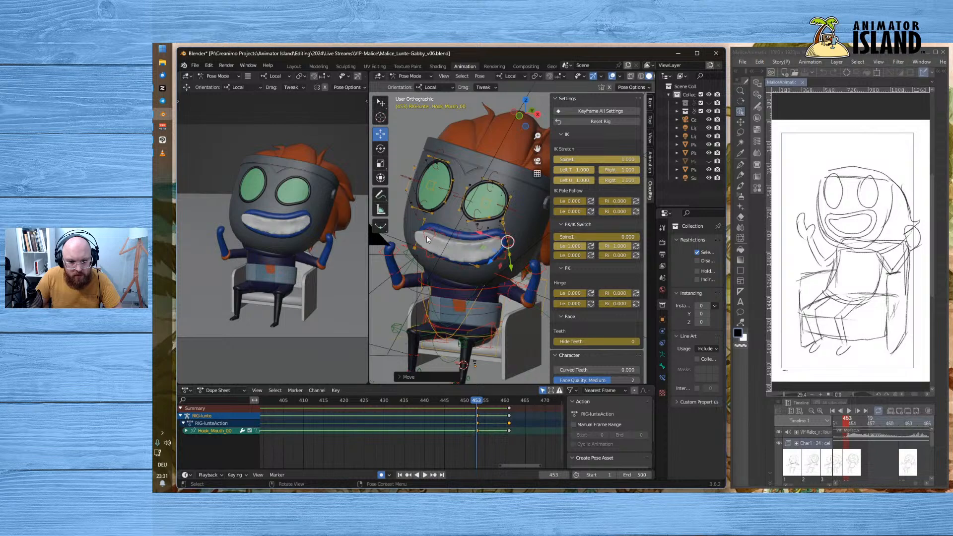
{"action": "left_click", "coordinate": [420, 231]}
{"action": "key", "text": "g"}
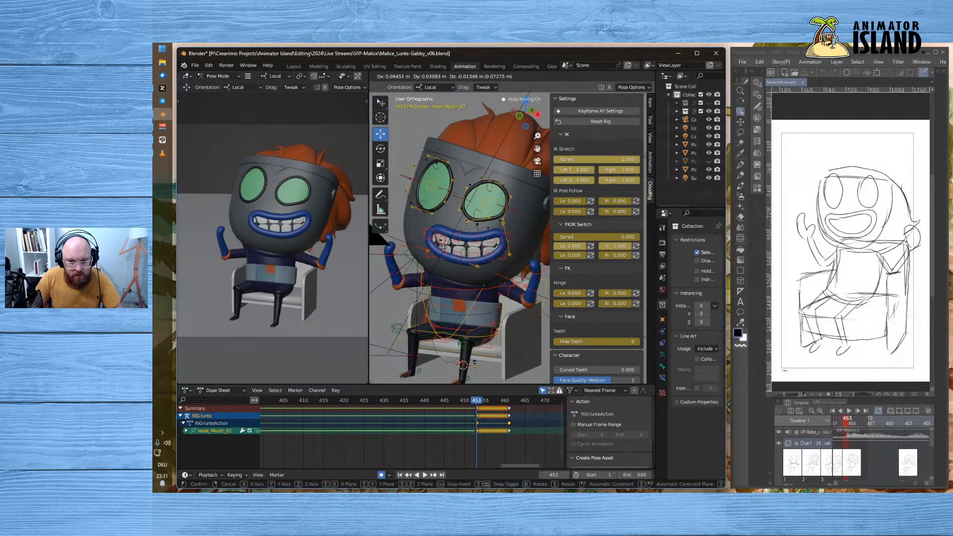
{"action": "left_click", "coordinate": [443, 251]}
- Lower the Hook_Mouth_03 control at frame 453 to open the mouth further downward
{"action": "left_click", "coordinate": [464, 267]}
{"action": "key", "text": "g"}
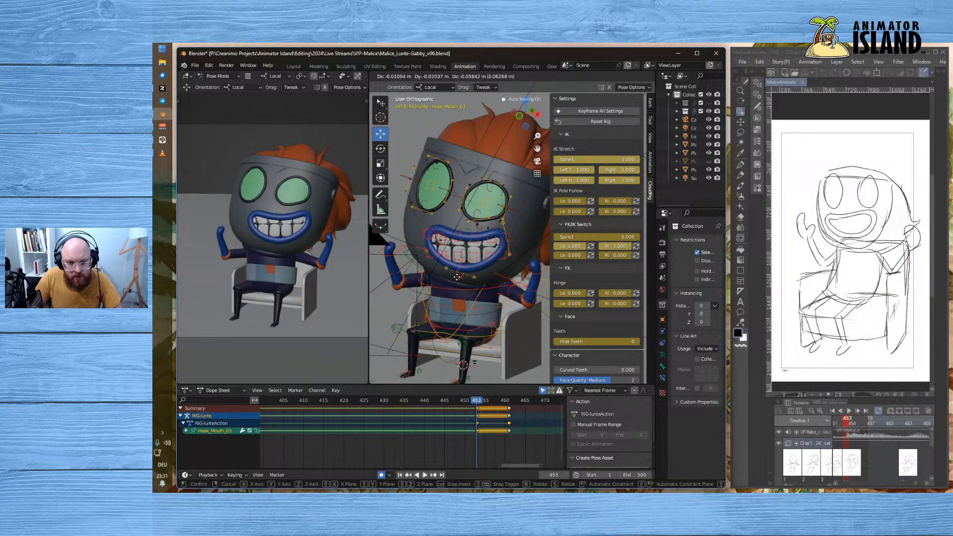
{"action": "left_click", "coordinate": [458, 281]}
- Raise the Teeth_Top control slightly and lower the Teeth_Bot control at frame 453 to separate the two rows of teeth
{"action": "left_click", "coordinate": [466, 229]}
{"action": "key", "text": "g"}
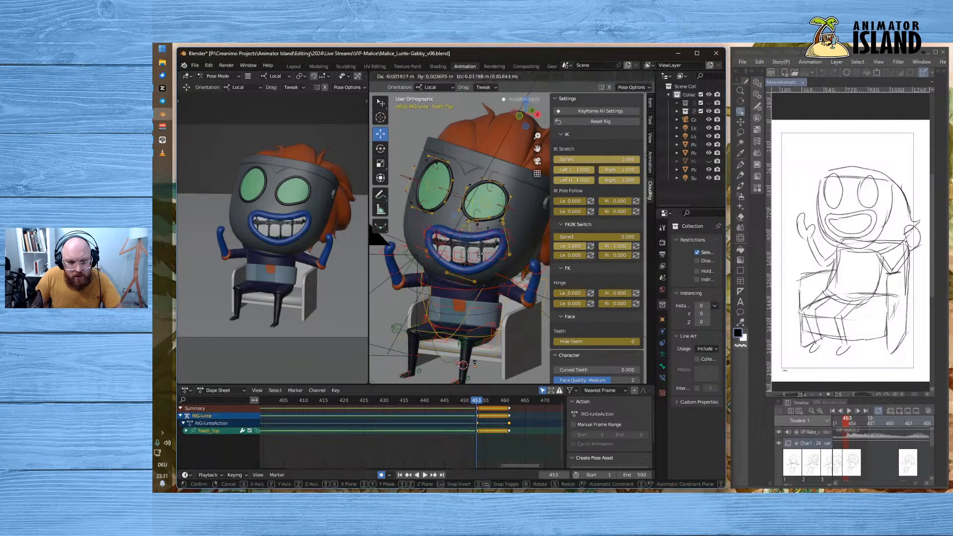
{"action": "left_click", "coordinate": [480, 253]}
{"action": "left_click", "coordinate": [466, 262]}
{"action": "key", "text": "g"}
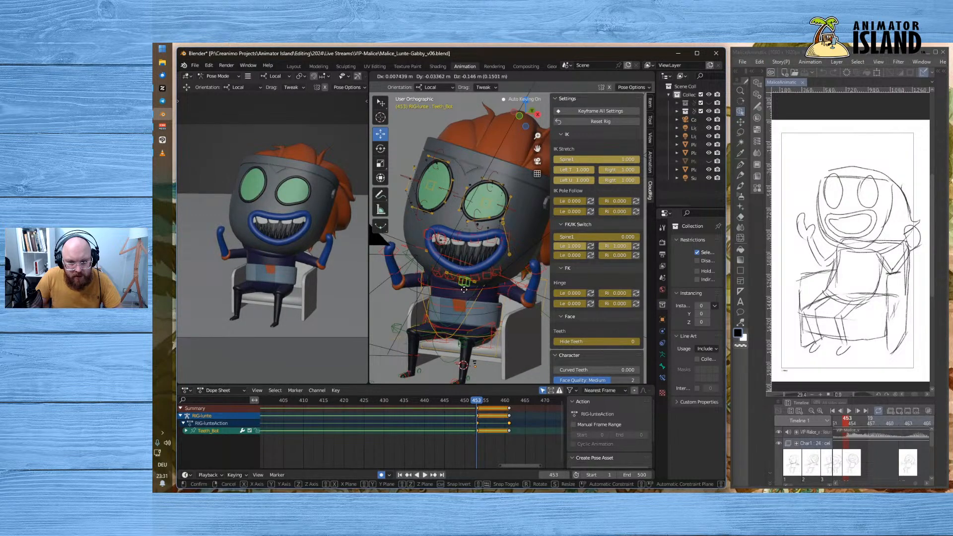
{"action": "left_click", "coordinate": [464, 289]}
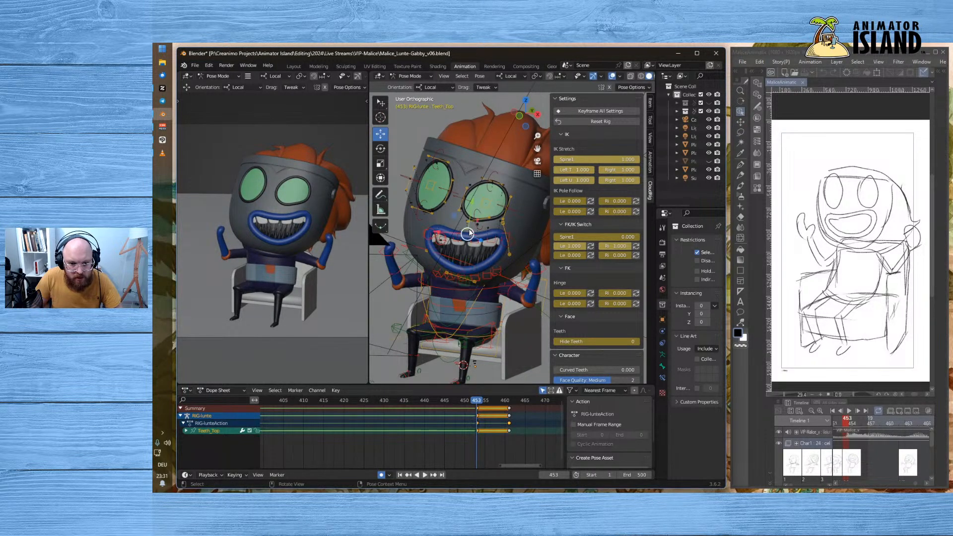
{"action": "left_click", "coordinate": [469, 232]}
{"action": "key", "text": "g"}
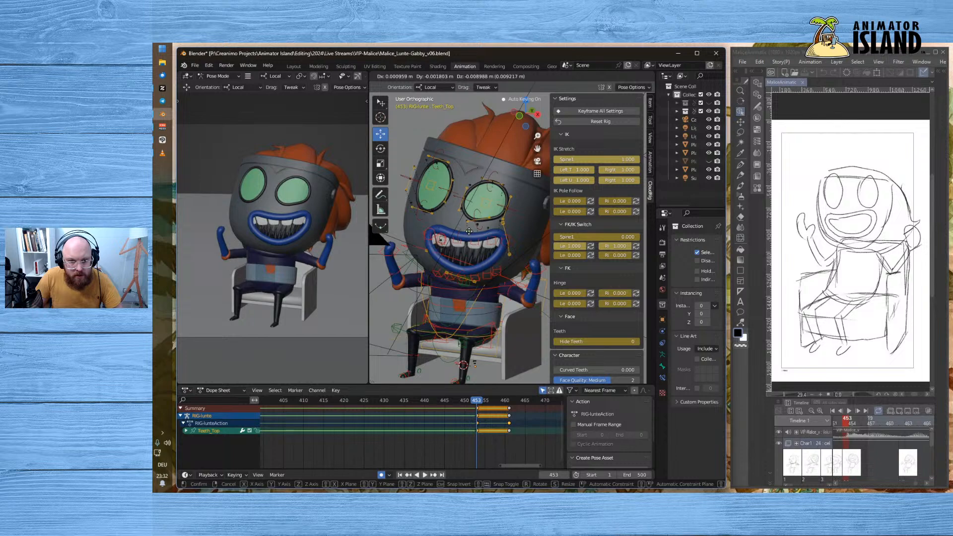
{"action": "left_click", "coordinate": [469, 231]}
- Nudge the upper lip control Hook_Mouth_01 slightly upward at frame 453 and play back the transition from there
{"action": "left_click", "coordinate": [431, 241]}
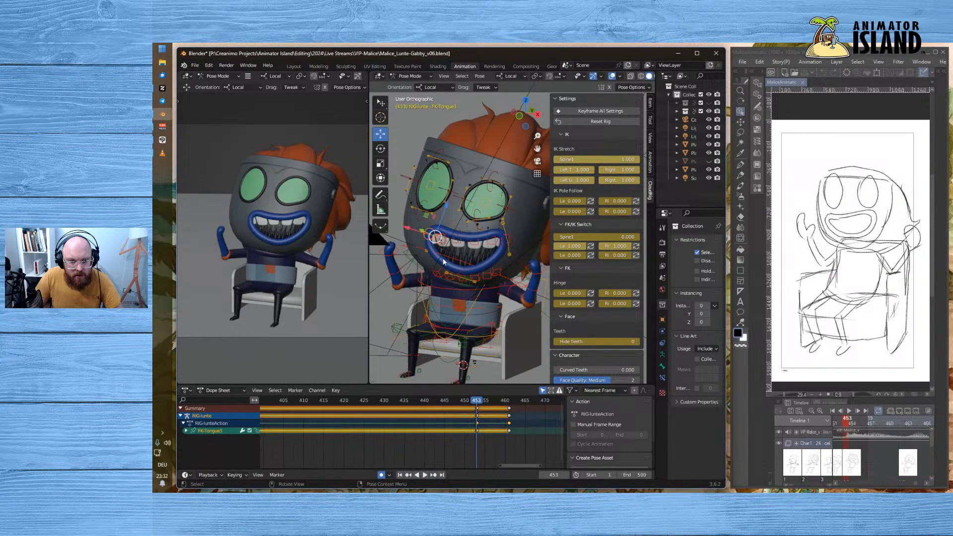
{"action": "left_click", "coordinate": [476, 252]}
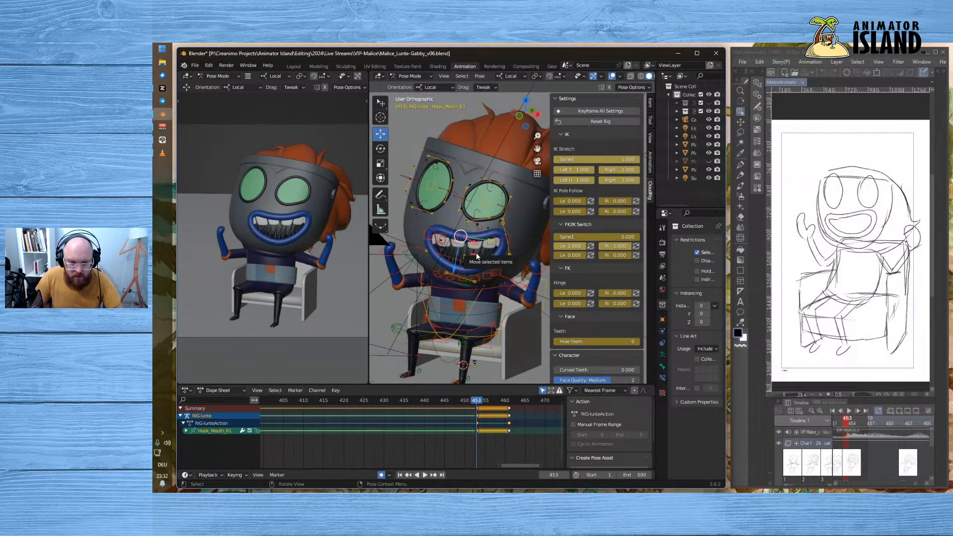
{"action": "key", "text": "g"}
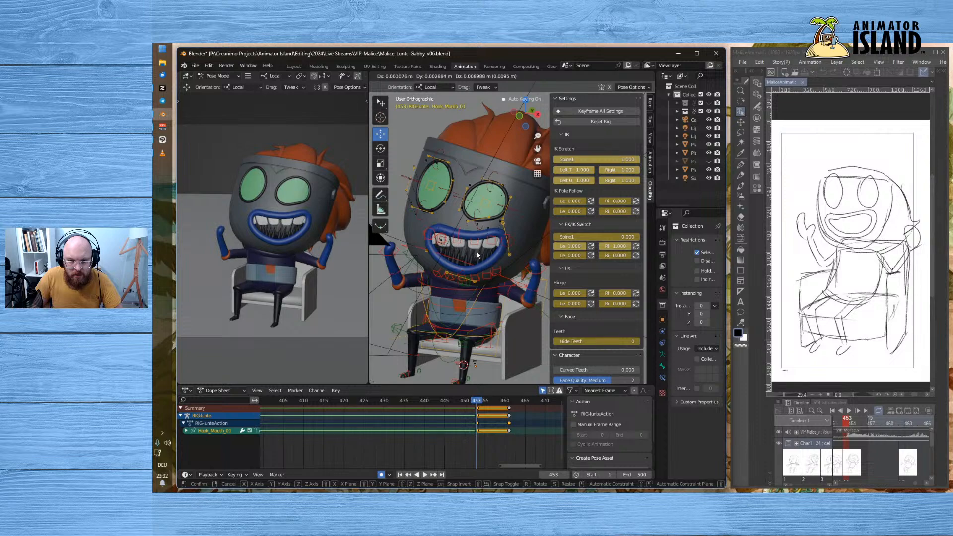
{"action": "left_click", "coordinate": [475, 269]}
{"action": "key", "text": "space"}
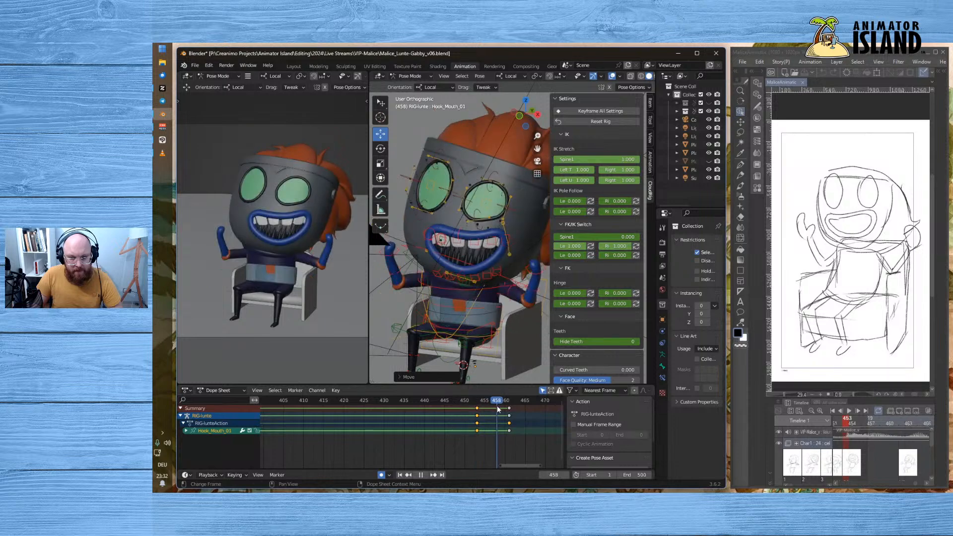
{"action": "key", "text": "space"}
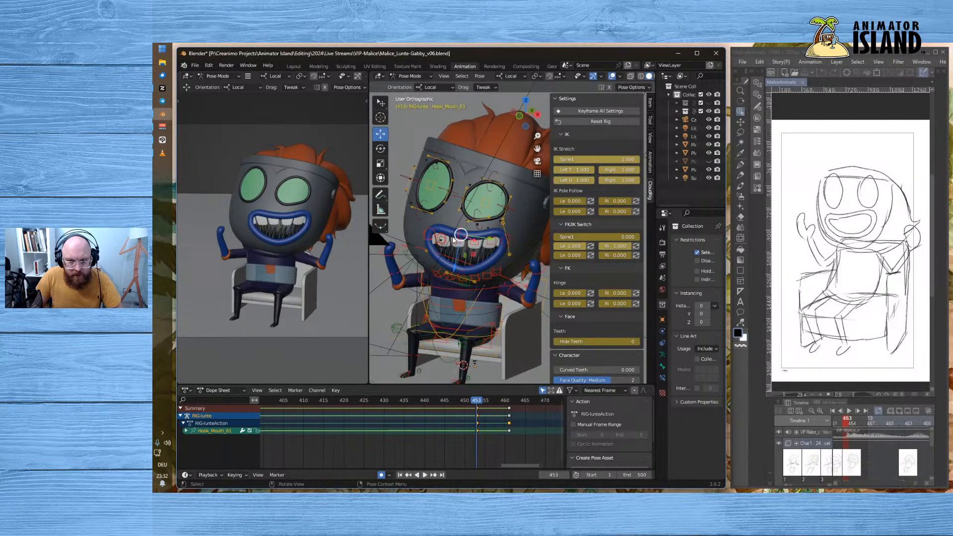
- Reposition the mouth corner control Hook_Mouth_02 slightly at frame 453 to refine that end of the grin
{"action": "left_click", "coordinate": [434, 237]}
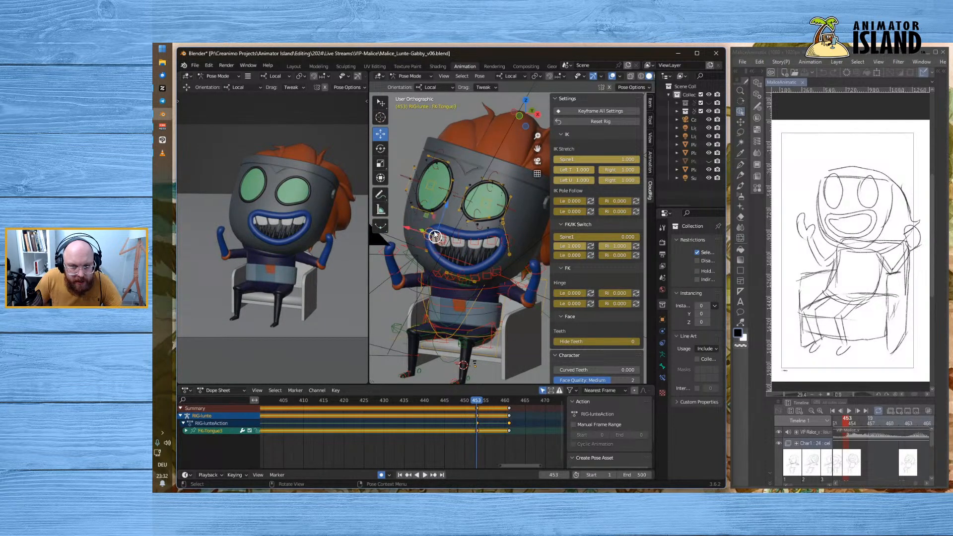
{"action": "scroll", "coordinate": [422, 234], "scroll_direction": "up", "scroll_amount": 2}
{"action": "left_click", "coordinate": [412, 243]}
{"action": "scroll", "coordinate": [412, 249], "scroll_direction": "down", "scroll_amount": 2}
{"action": "middle_click_drag", "start_coordinate": [424, 251], "coordinate": [468, 251]}
{"action": "scroll", "coordinate": [468, 250], "scroll_direction": "up", "scroll_amount": 2}
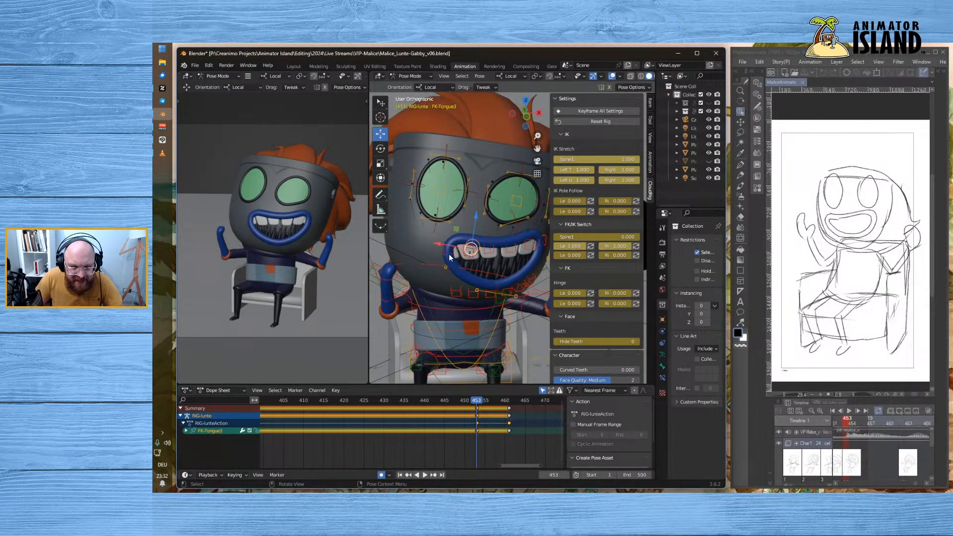
{"action": "left_click", "coordinate": [433, 272]}
{"action": "left_click", "coordinate": [449, 257]}
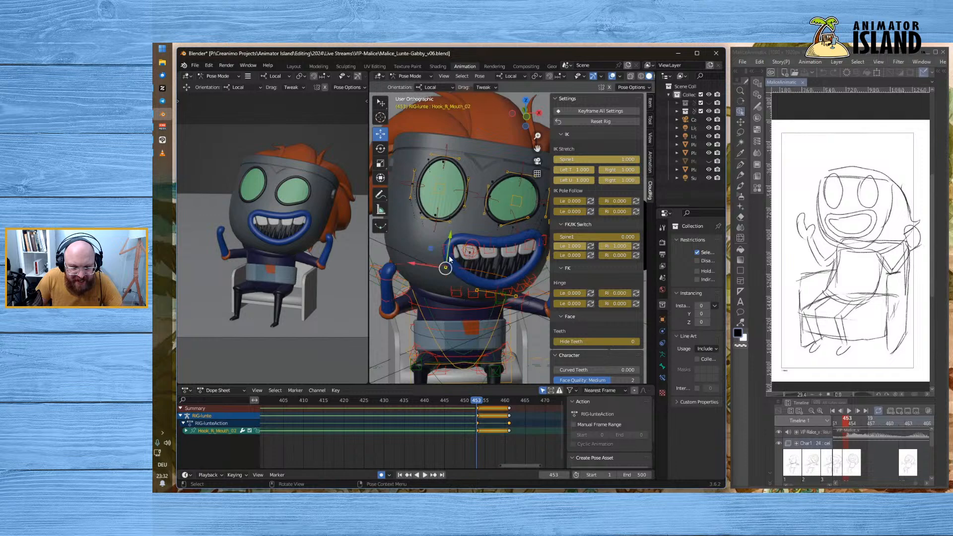
{"action": "scroll", "coordinate": [450, 265], "scroll_direction": "up", "scroll_amount": 1}
{"action": "left_click", "coordinate": [432, 275]}
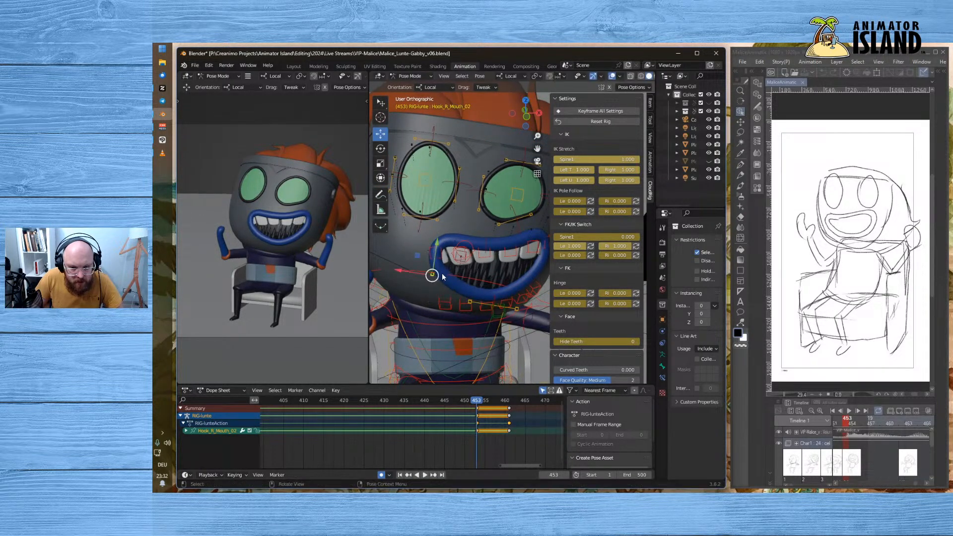
{"action": "left_click", "coordinate": [435, 253]}
{"action": "key", "text": "g"}
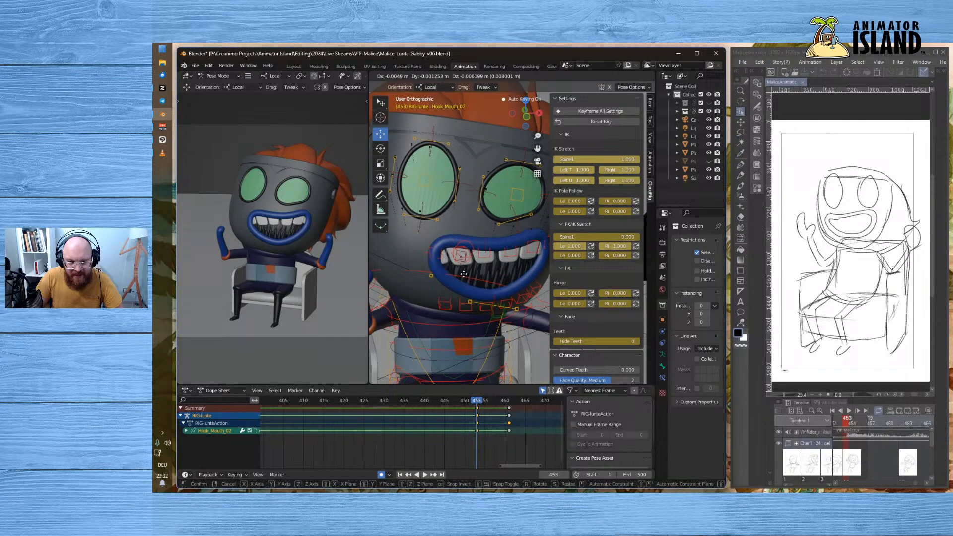
{"action": "left_click", "coordinate": [481, 275]}
- Lower the mouth corner handles Hook_R_Mouth_02 and Hook_L_Mouth_00 slightly at frame 453 to round the mouth corners
{"action": "middle_click_drag", "start_coordinate": [482, 275], "coordinate": [451, 275]}
{"action": "left_click", "coordinate": [392, 269]}
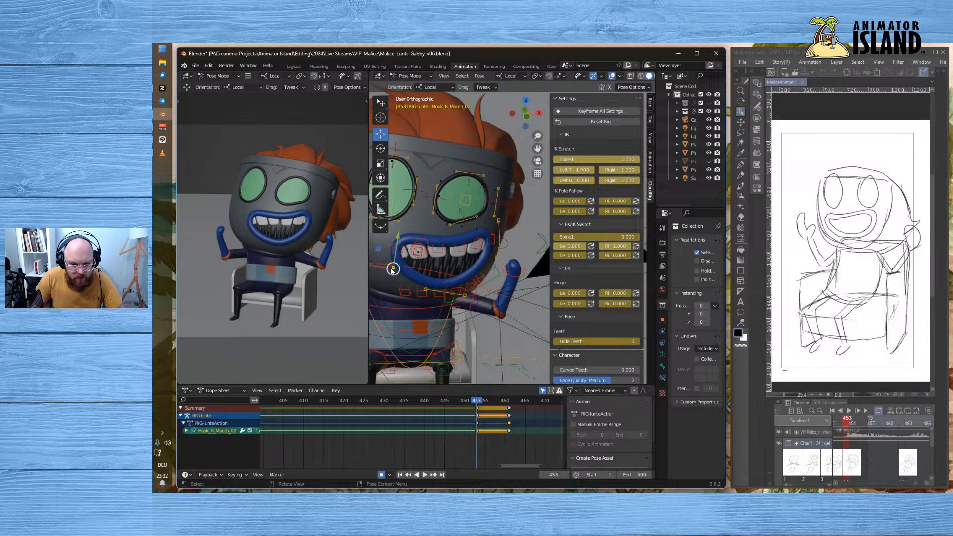
{"action": "key", "text": "g"}
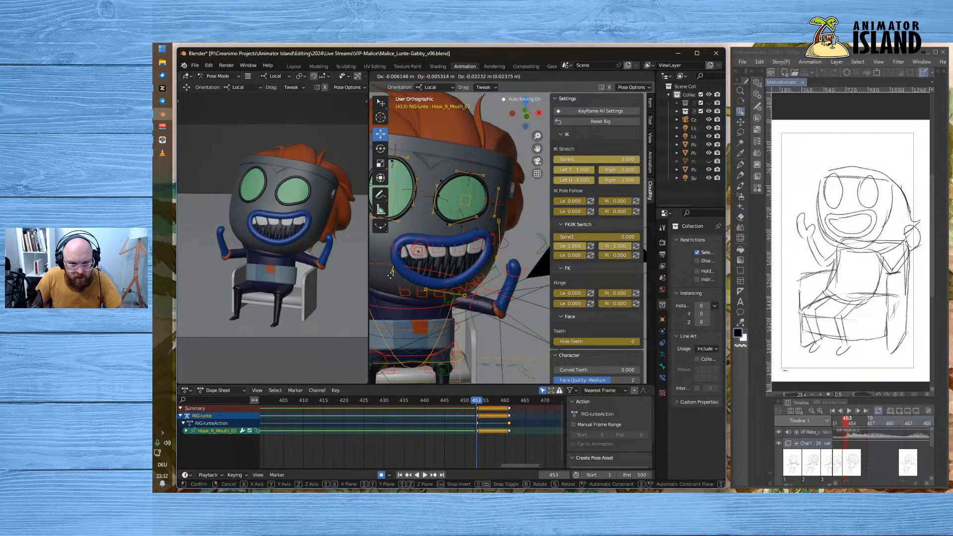
{"action": "left_click", "coordinate": [392, 277]}
{"action": "left_click", "coordinate": [495, 262]}
{"action": "key", "text": "g"}
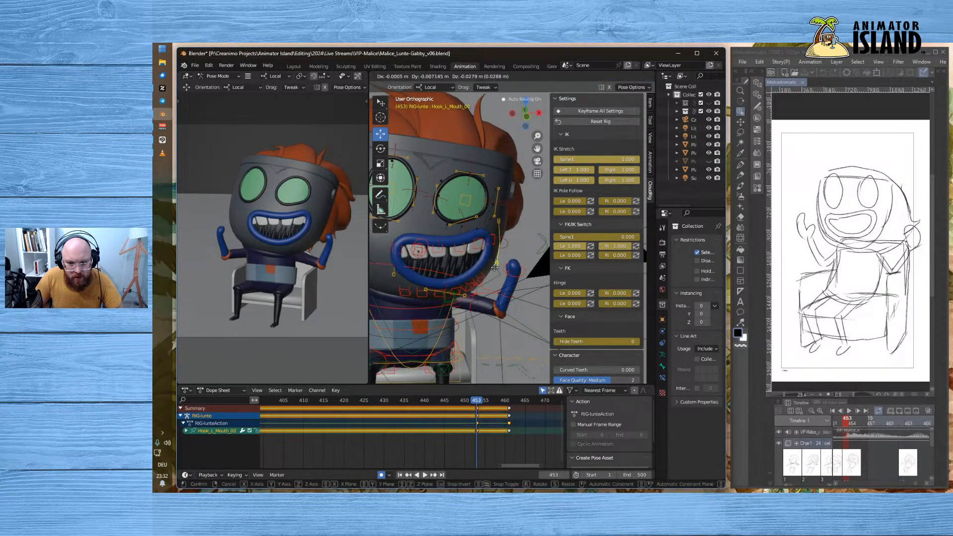
{"action": "left_click", "coordinate": [494, 270]}
- Clear the location of the left eye's lower control Hook_Eye_03.L at frame 453
{"action": "scroll", "coordinate": [492, 251], "scroll_direction": "down", "scroll_amount": 2}
{"action": "middle_click_drag", "start_coordinate": [463, 212], "coordinate": [446, 202]}
{"action": "scroll", "coordinate": [441, 214], "scroll_direction": "up", "scroll_amount": 2}
{"action": "left_click", "coordinate": [479, 230]}
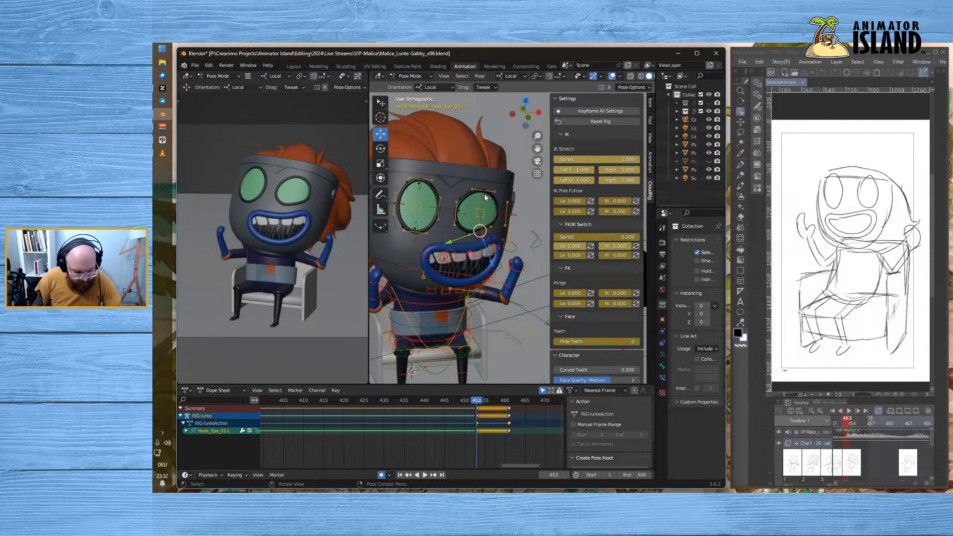
{"action": "key", "text": "alt+g"}
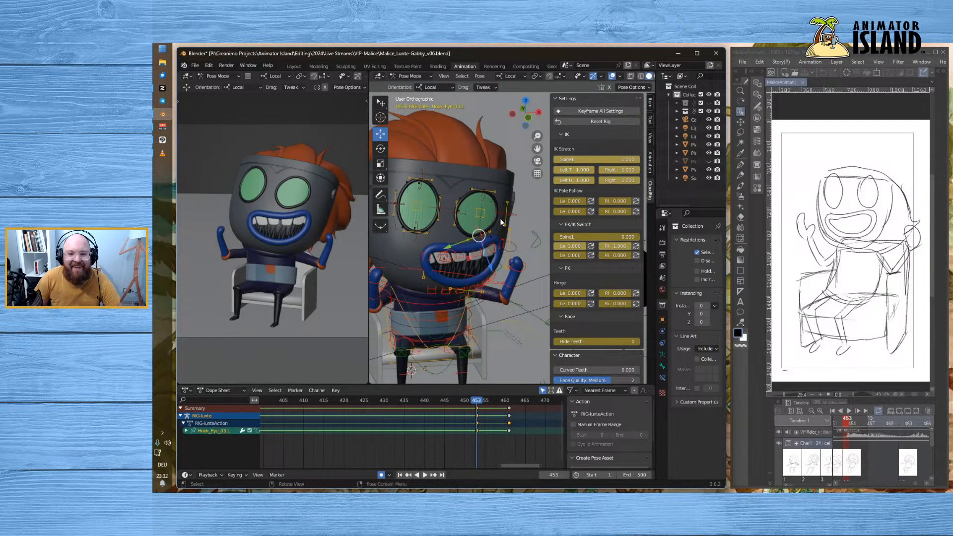
{"action": "scroll", "coordinate": [481, 237], "scroll_direction": "up", "scroll_amount": 2}
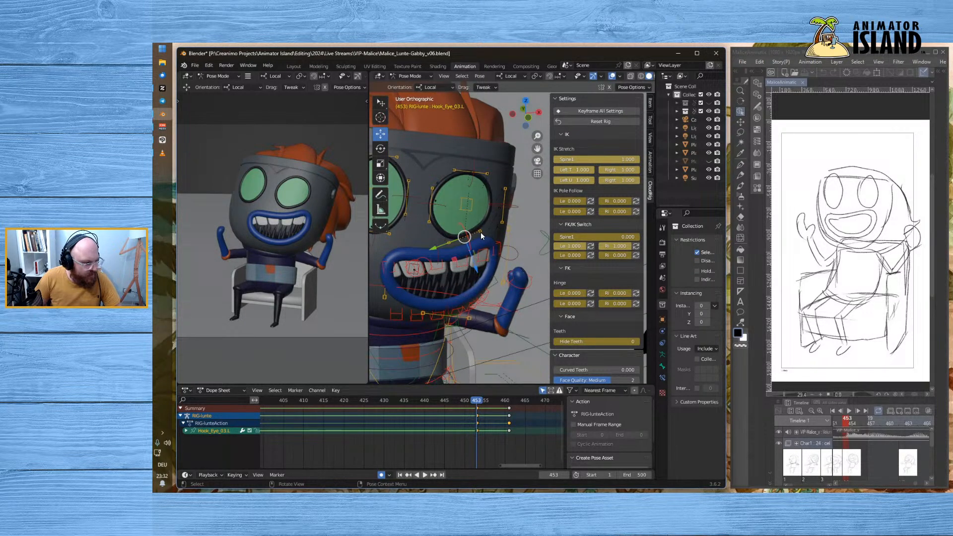
{"action": "key", "text": "alt+r"}
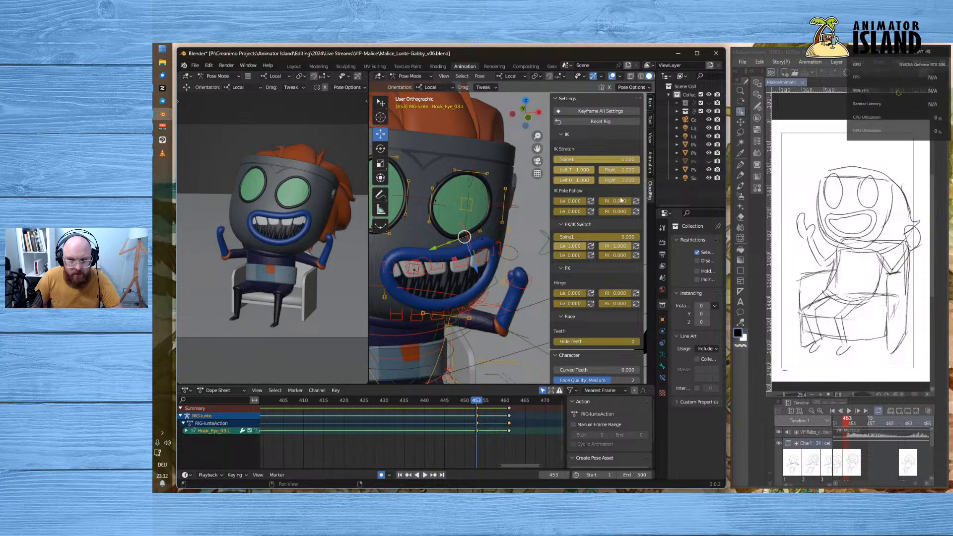
{"action": "left_click", "coordinate": [911, 55]}
{"action": "key", "text": "alt+r"}
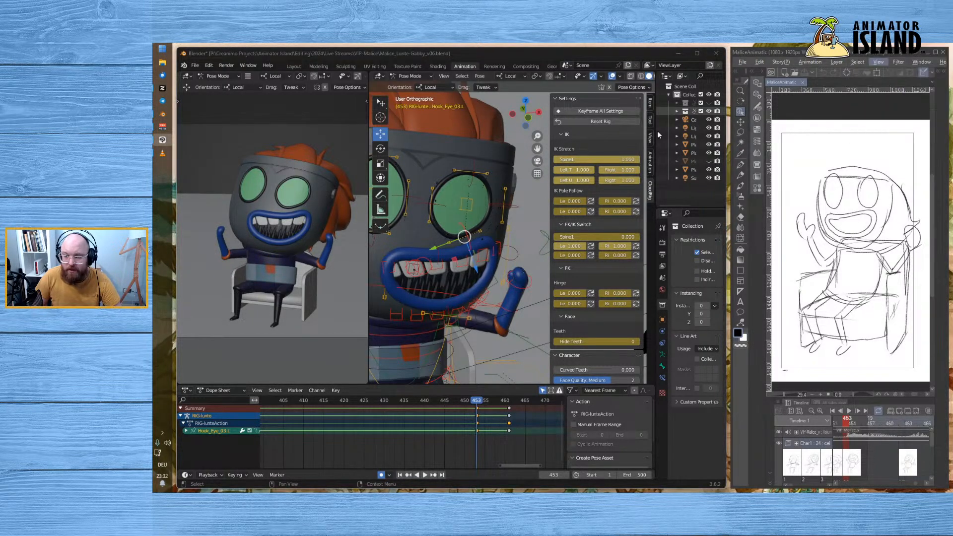
- Clear all transforms on the left eye's lower control Hook_Eye_03.L at frame 453
{"action": "left_click", "coordinate": [479, 235]}
{"action": "left_click", "coordinate": [470, 244]}
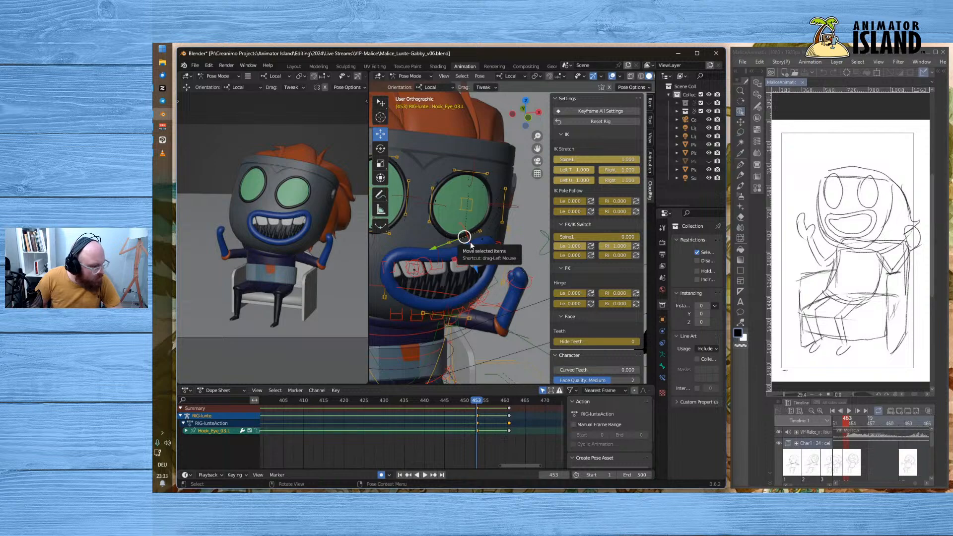
{"action": "left_click", "coordinate": [479, 76]}
{"action": "mouse_move", "coordinate": [498, 102]}
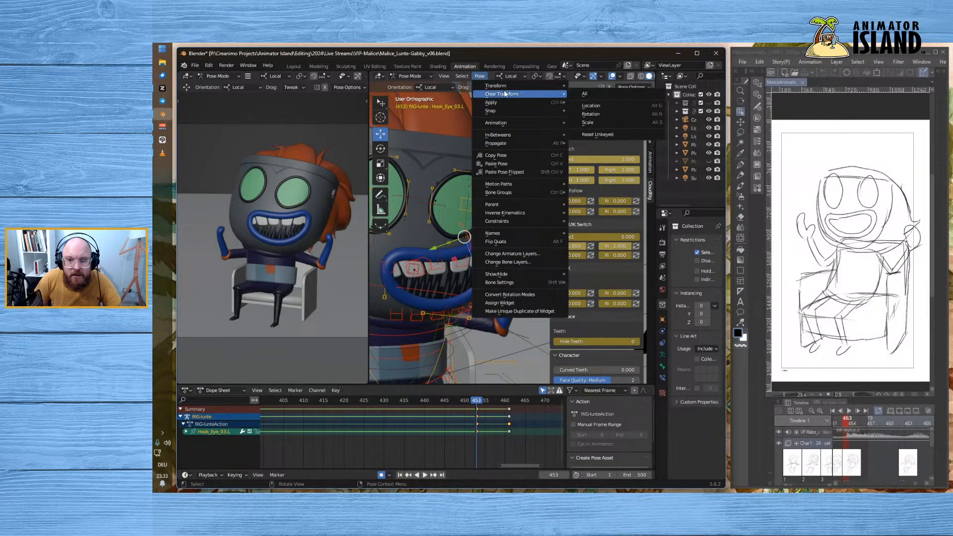
{"action": "left_click", "coordinate": [615, 91]}
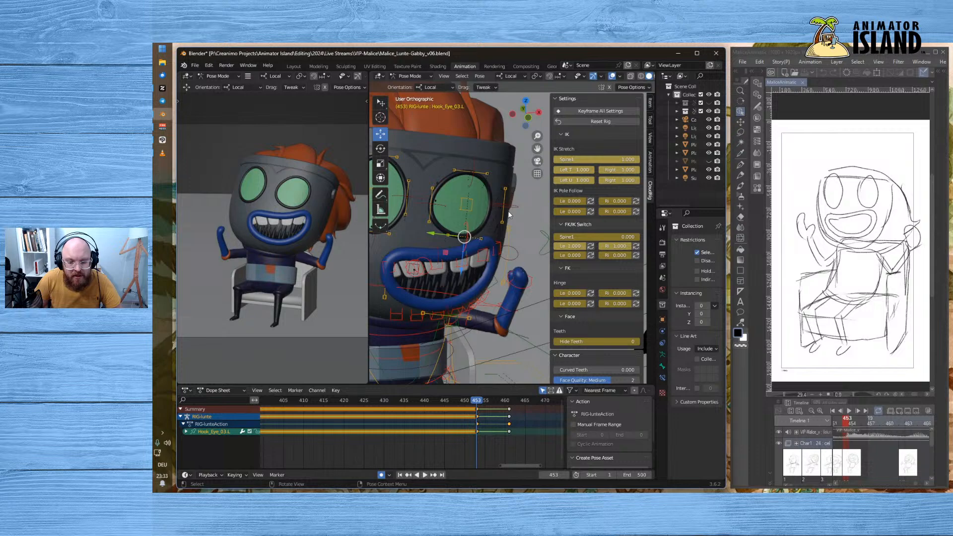
- Raise the left eye's top control Hook_Eye_01.L and move its inner side control Hook_Eye_02.L up and towards the eye's centre
{"action": "left_click", "coordinate": [474, 173]}
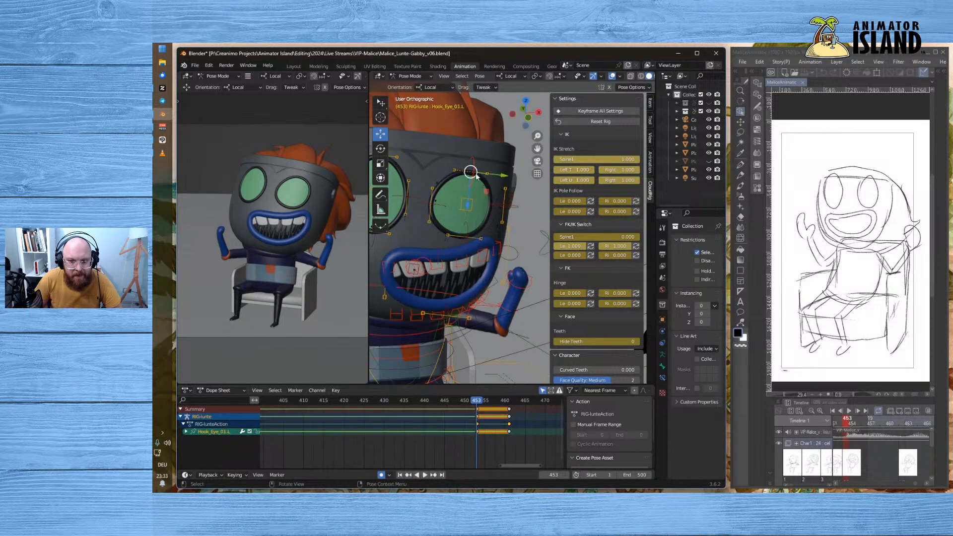
{"action": "key", "text": "g"}
{"action": "left_click", "coordinate": [478, 199]}
{"action": "left_click", "coordinate": [445, 207]}
{"action": "key", "text": "g"}
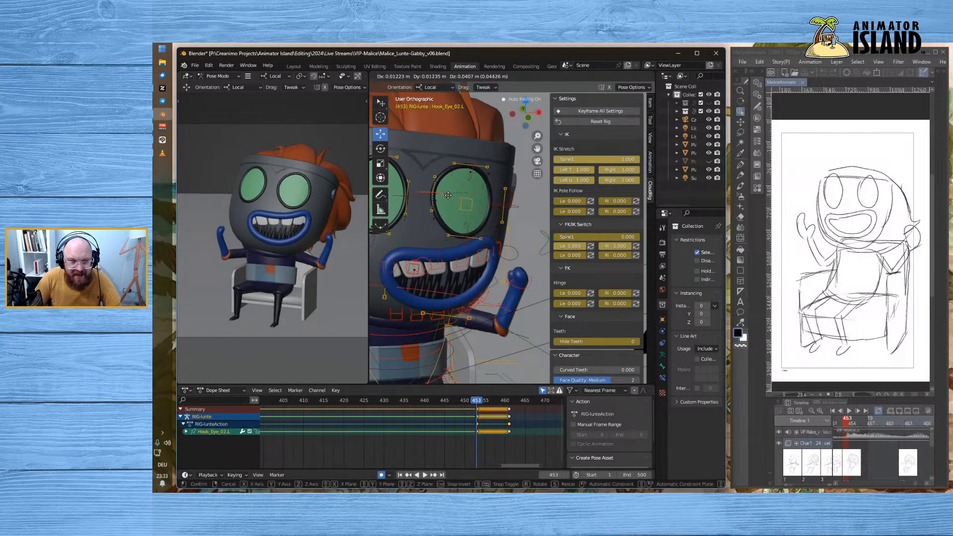
{"action": "left_click", "coordinate": [442, 199]}
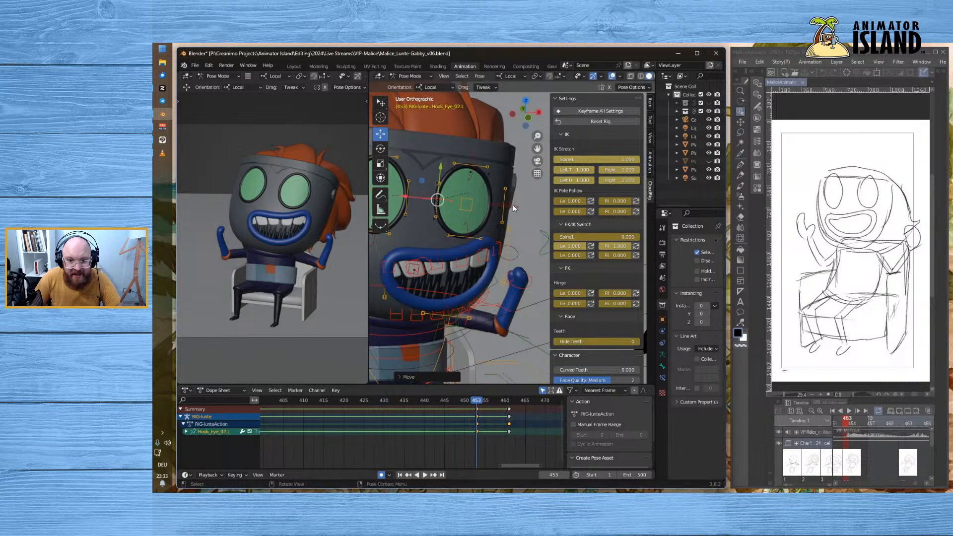
- Raise Hook_Eye_01.L a little further, shift the outer Hook_Eye_00.L inward to make the left eye taller and narrower, and save the file
{"action": "left_click", "coordinate": [503, 205]}
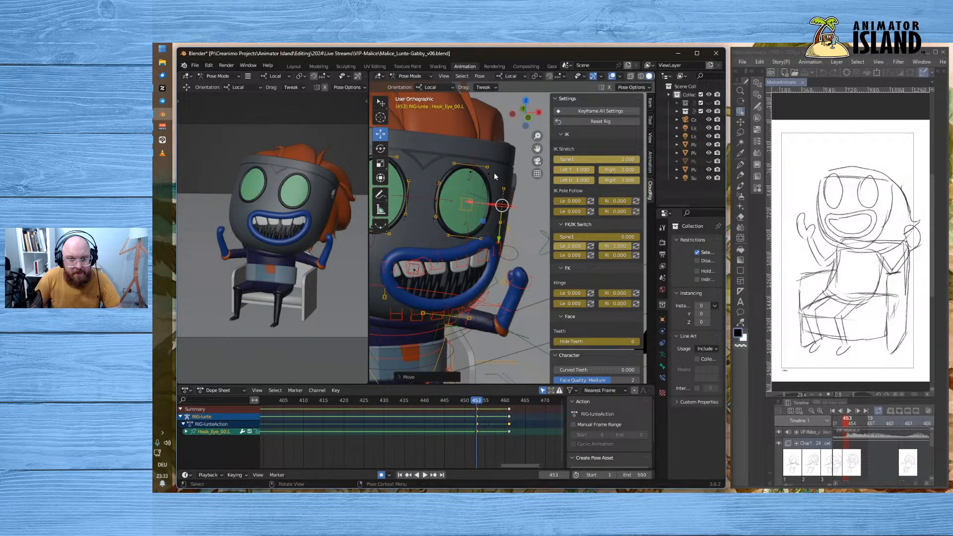
{"action": "left_click", "coordinate": [474, 165]}
{"action": "key", "text": "g"}
{"action": "left_click", "coordinate": [475, 160]}
{"action": "left_click", "coordinate": [509, 206]}
{"action": "key", "text": "g"}
{"action": "left_click", "coordinate": [510, 204]}
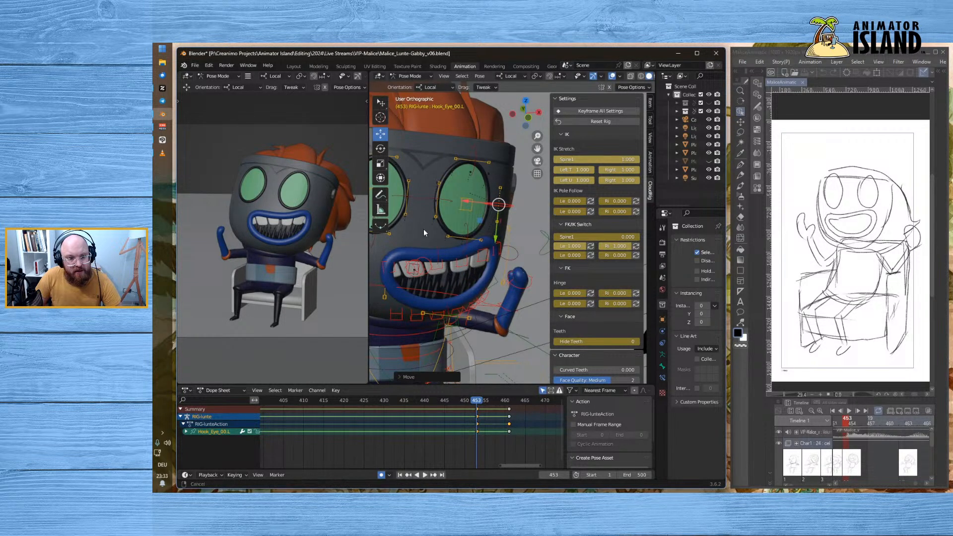
{"action": "middle_click_drag", "start_coordinate": [424, 229], "coordinate": [485, 239], "text": "shift"}
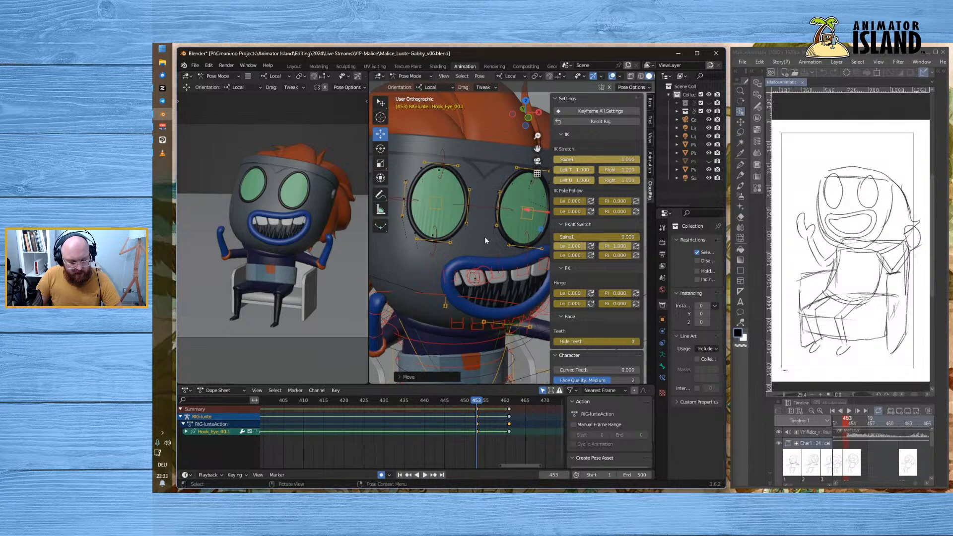
{"action": "key", "text": "ctrl+s"}
- Raise the right eye's top control Hook_Eye_01.R at frame 453 and move its outer side control Hook_Eye_00.R slightly inward
{"action": "left_click", "coordinate": [465, 208]}
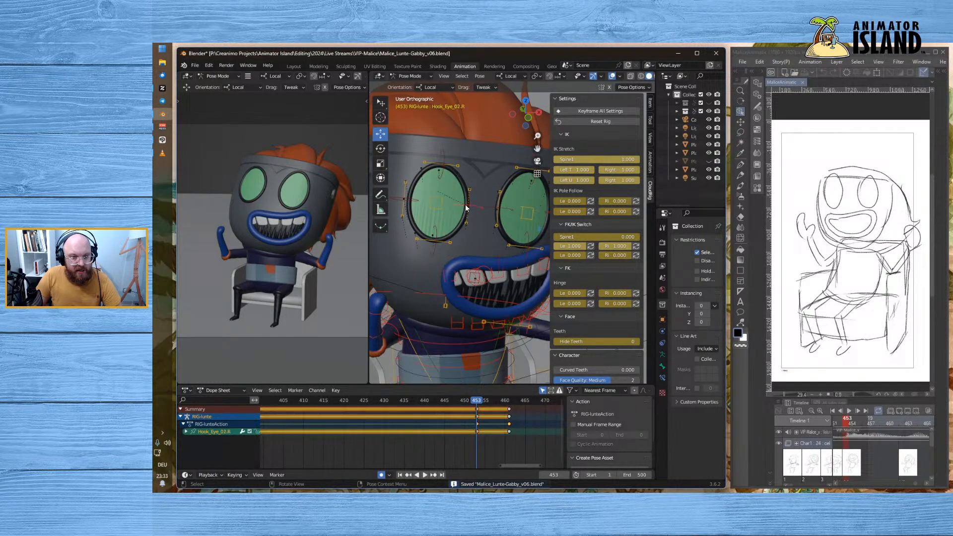
{"action": "left_click", "coordinate": [444, 165]}
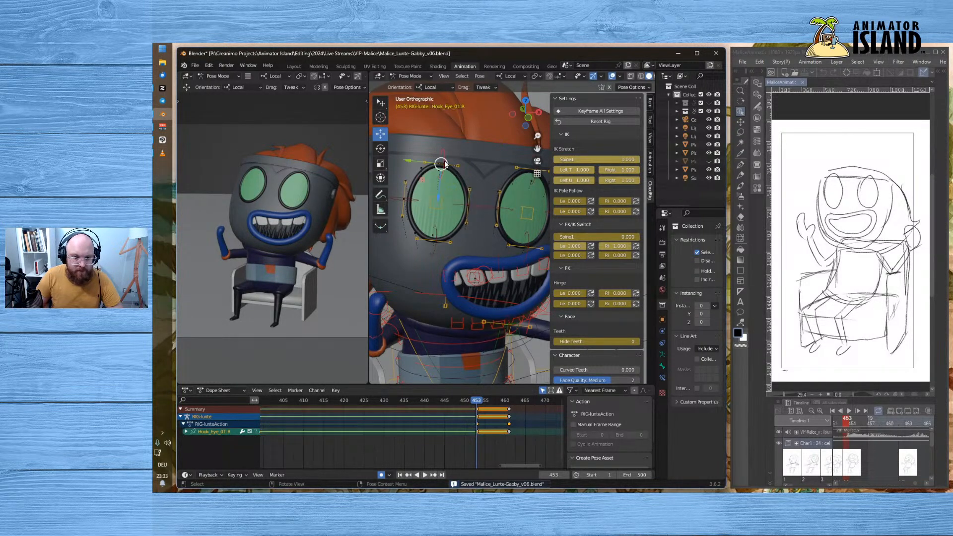
{"action": "key", "text": "g"}
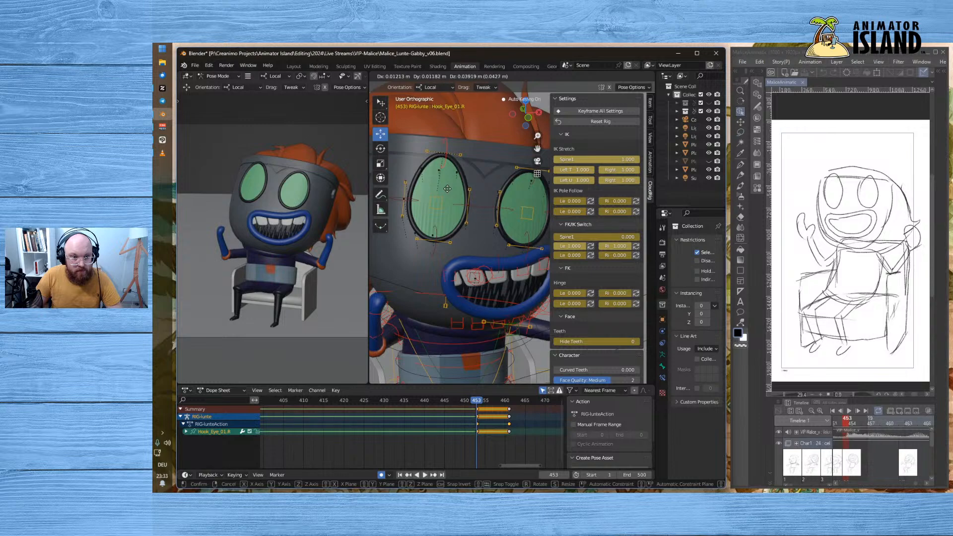
{"action": "left_click", "coordinate": [427, 203]}
{"action": "left_click", "coordinate": [408, 199]}
{"action": "key", "text": "g"}
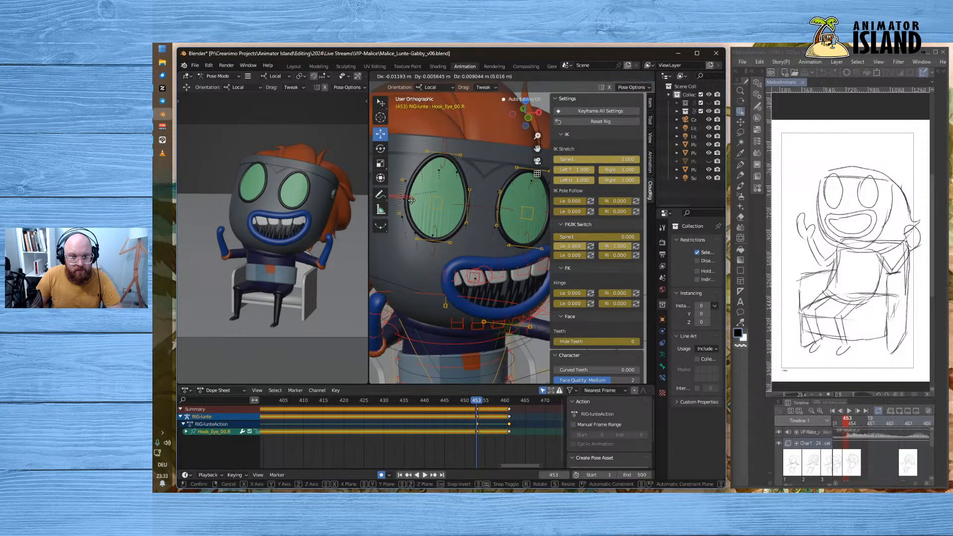
{"action": "left_click", "coordinate": [417, 199]}
- Adjust the right eye's inner side control Hook_Eye_02.R and move its lower control slightly down
{"action": "left_click", "coordinate": [467, 204]}
{"action": "key", "text": "g"}
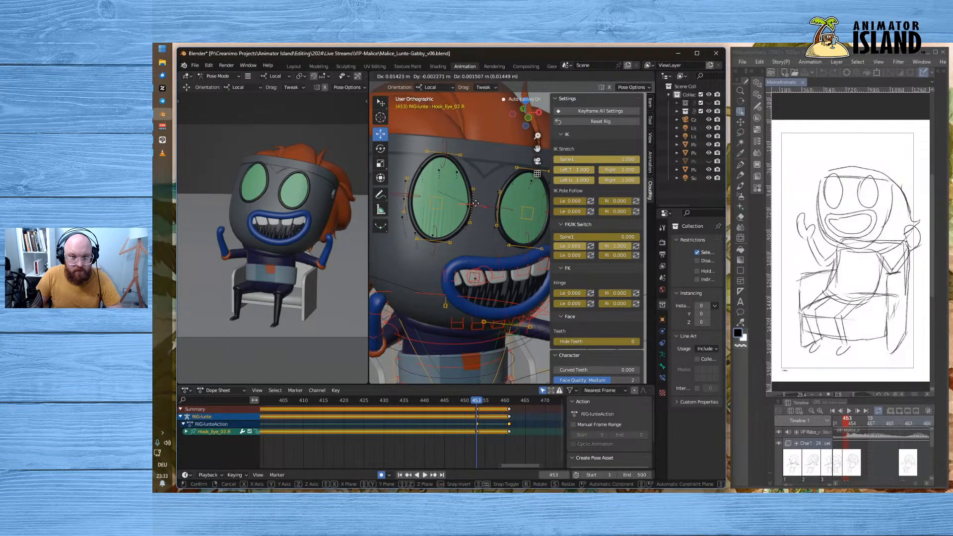
{"action": "left_click", "coordinate": [469, 205]}
{"action": "left_click", "coordinate": [436, 239]}
{"action": "key", "text": "g"}
{"action": "left_click", "coordinate": [437, 242]}
- Spread the right eye's side curve handles vertically, including Hook_L_Eye_02.R and Hook_R_Eye_00.R, to smooth the taller oval
{"action": "left_click", "coordinate": [469, 198]}
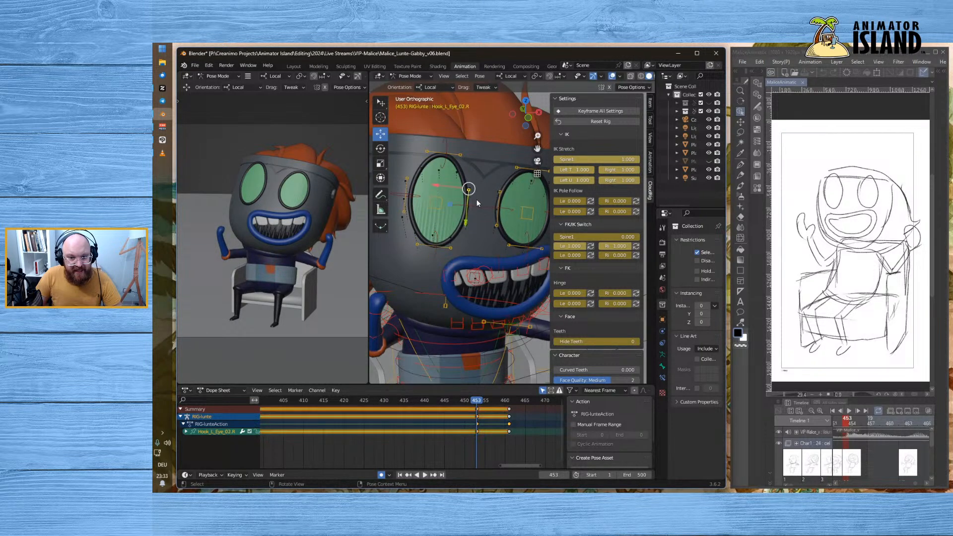
{"action": "key", "text": "g"}
{"action": "left_click", "coordinate": [484, 186]}
{"action": "left_click", "coordinate": [464, 230]}
{"action": "key", "text": "g"}
{"action": "left_click", "coordinate": [465, 237]}
{"action": "left_click_drag", "start_coordinate": [403, 213], "coordinate": [405, 221]}
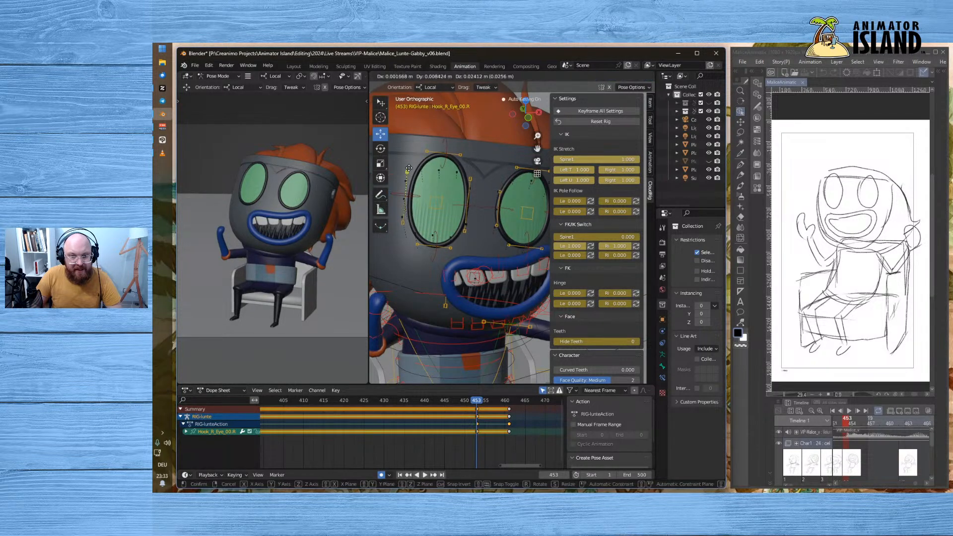
- Adjust the upper and lower curve handles on the left eye's inner side to round its outline
{"action": "left_click", "coordinate": [498, 193]}
{"action": "left_click", "coordinate": [497, 228]}
{"action": "key", "text": "g"}
{"action": "left_click", "coordinate": [497, 231]}
- Adjust the curve handles on the left eye's outer side, including Hook_L_Eye_00.L, to smooth its outline
{"action": "middle_click_drag", "start_coordinate": [497, 231], "coordinate": [493, 204]}
{"action": "left_click", "coordinate": [504, 197]}
{"action": "key", "text": "g"}
{"action": "left_click", "coordinate": [511, 218]}
{"action": "left_click", "coordinate": [502, 236]}
{"action": "left_click", "coordinate": [501, 234]}
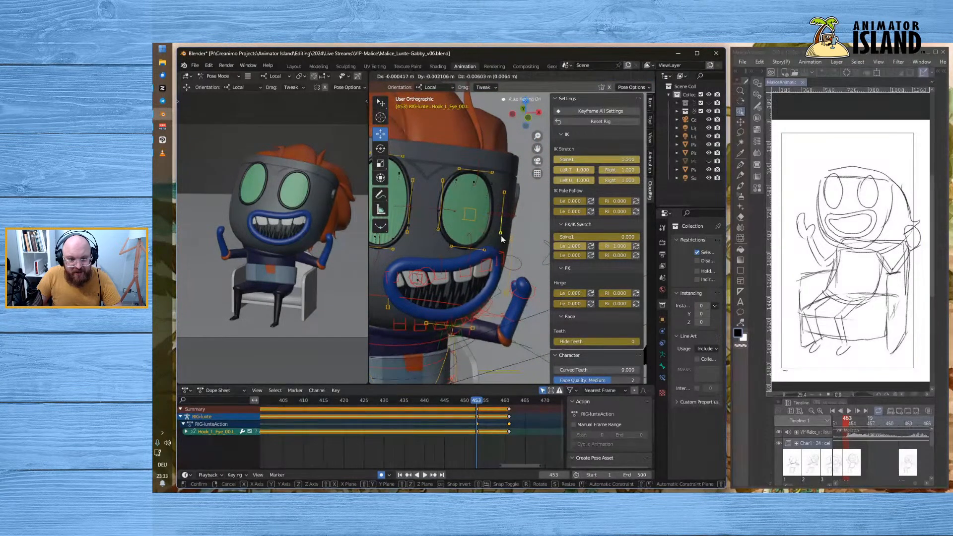
- Play back the transition through frames 453 and 461 to check the timing into the grinning pose
{"action": "left_click", "coordinate": [384, 400]}
{"action": "left_click", "coordinate": [425, 475]}
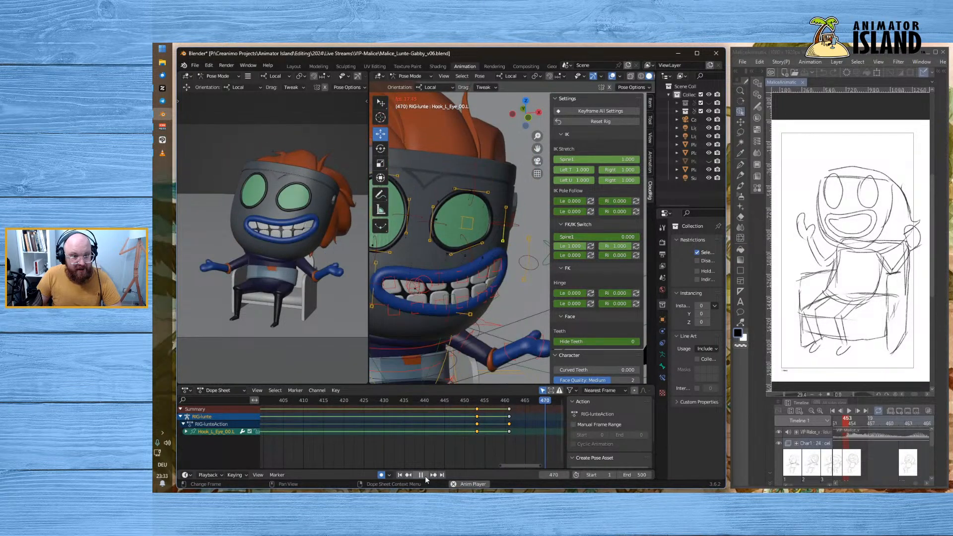
{"action": "left_click", "coordinate": [422, 475]}
{"action": "left_click", "coordinate": [449, 403]}
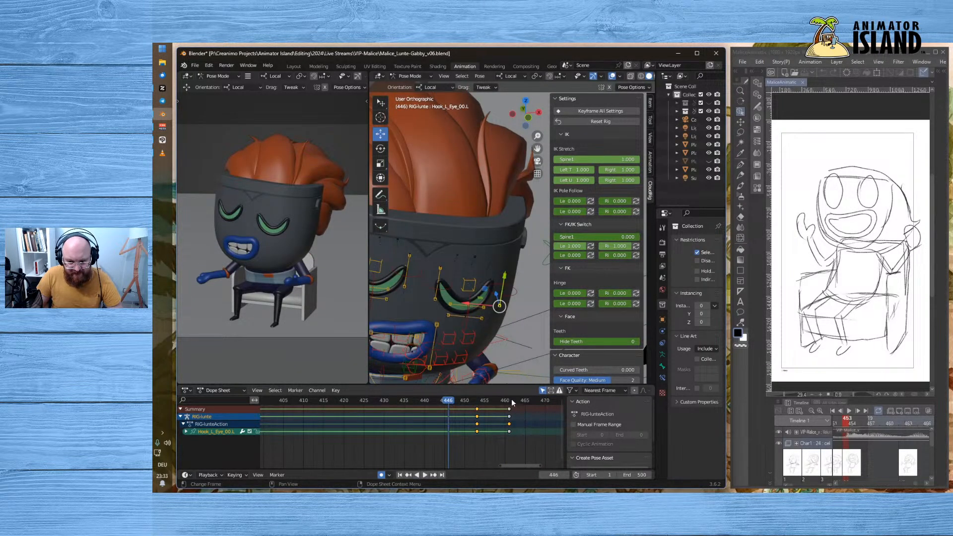
{"action": "left_click", "coordinate": [510, 401]}
{"action": "left_click", "coordinate": [425, 475]}
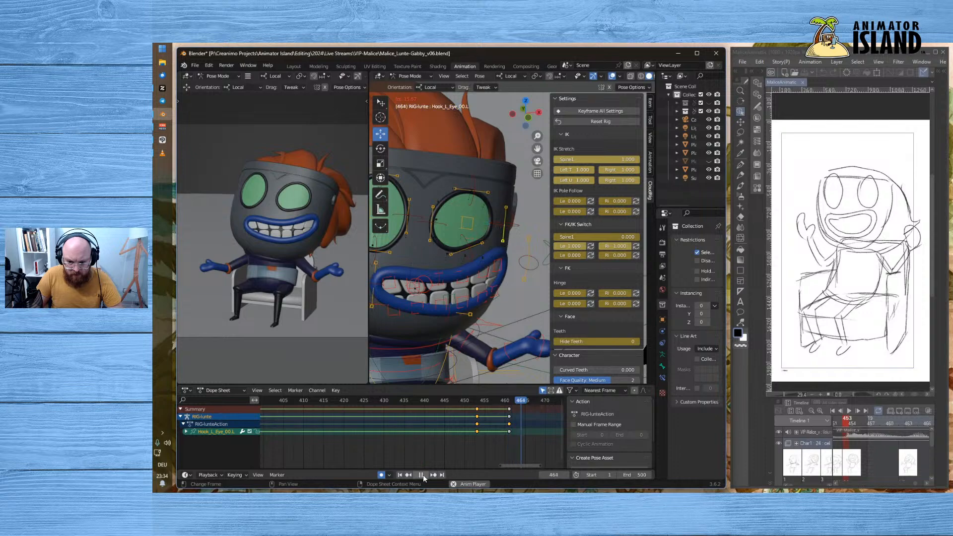
{"action": "left_click", "coordinate": [527, 404]}
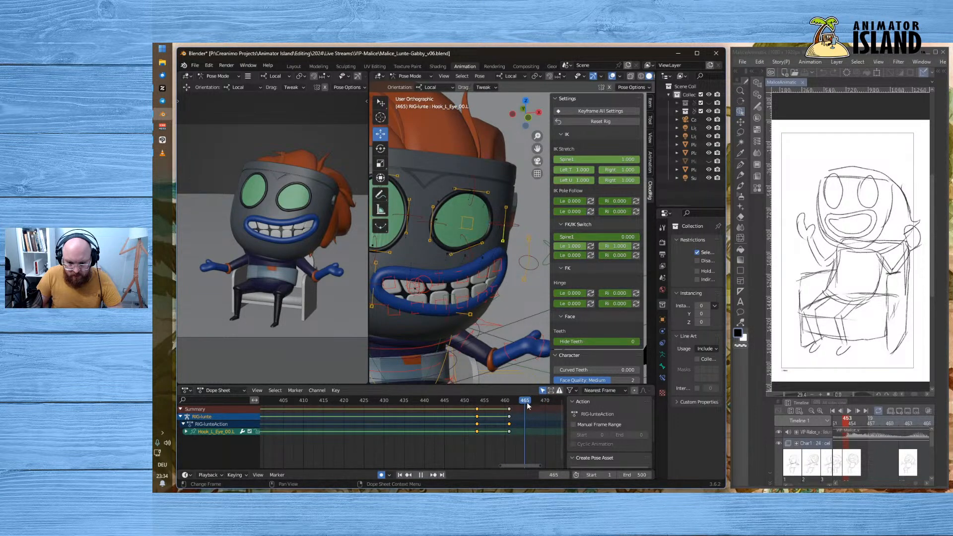
{"action": "key", "text": "space"}
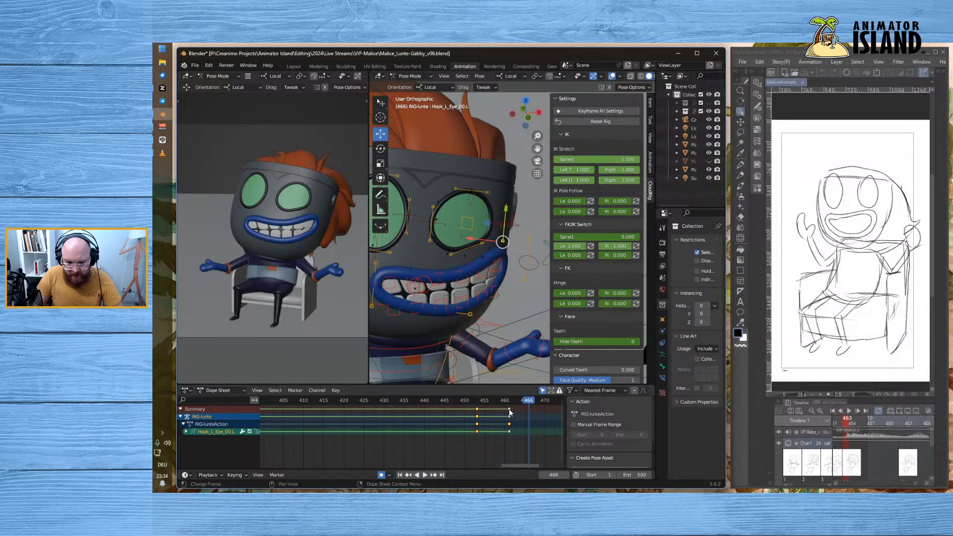
- Show the keyframes of all objects in the Dope Sheet and insert keyframes for every channel at frame 453
{"action": "left_click", "coordinate": [510, 412]}
{"action": "left_click", "coordinate": [543, 392]}
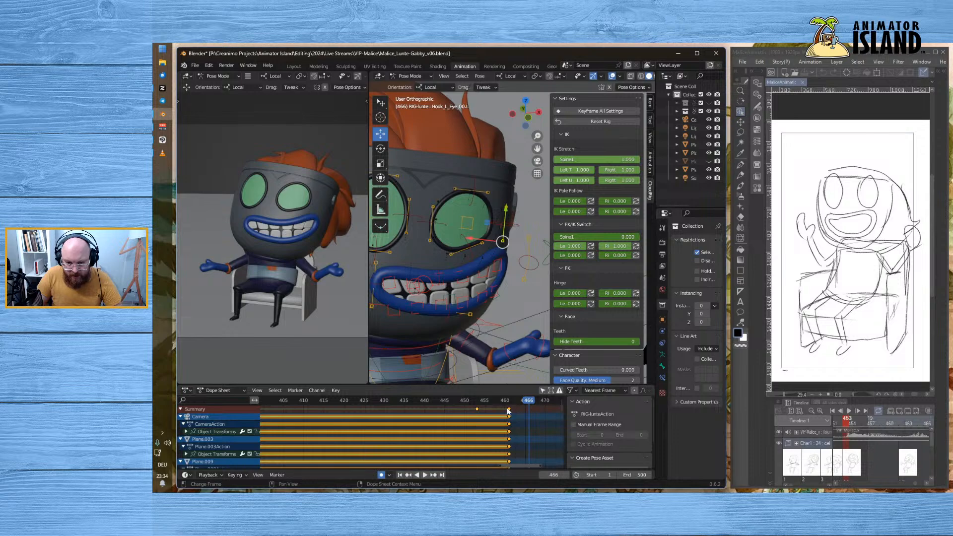
{"action": "key", "text": "space"}
{"action": "left_click", "coordinate": [477, 401]}
{"action": "key", "text": "space"}
{"action": "key", "text": "i"}
{"action": "left_click", "coordinate": [484, 416]}
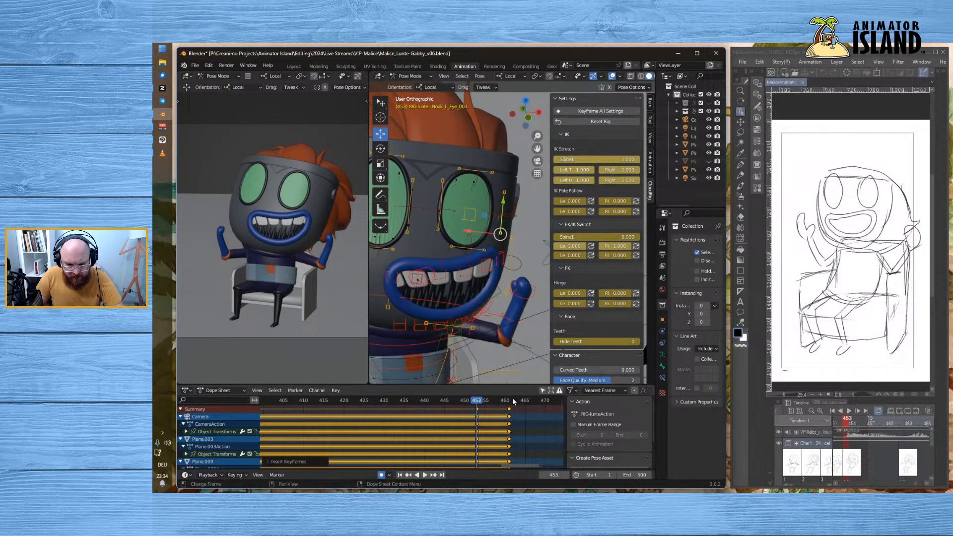
- Move all channels' keyframes from frame 461 to frame 465
{"action": "left_click", "coordinate": [511, 401]}
{"action": "left_click_drag", "start_coordinate": [510, 409], "coordinate": [524, 410]}
{"action": "key", "text": "ctrl+z"}
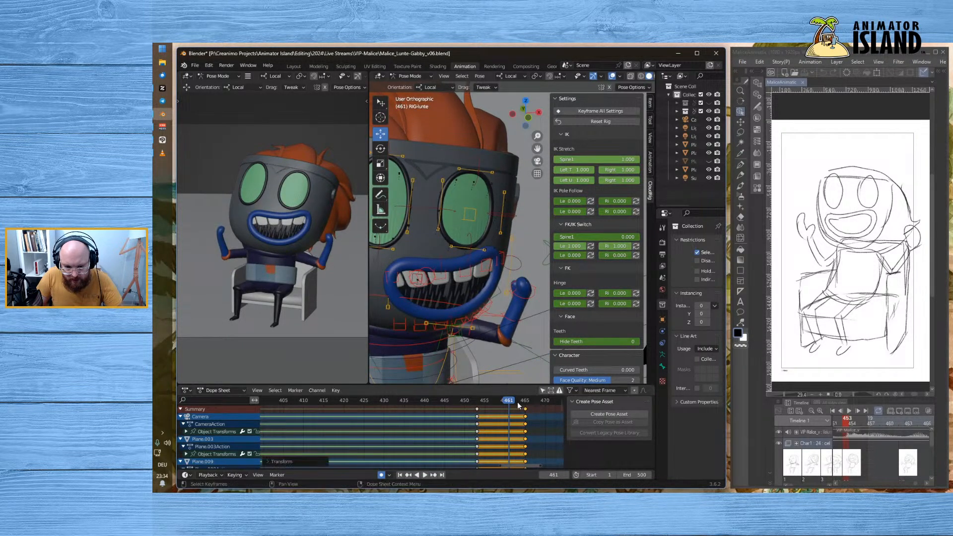
- Play the animation repeatedly from before frame 453 to review the retimed transition into the frame 465 pose
{"action": "left_click", "coordinate": [425, 475]}
{"action": "left_click", "coordinate": [424, 475]}
{"action": "left_click", "coordinate": [444, 400]}
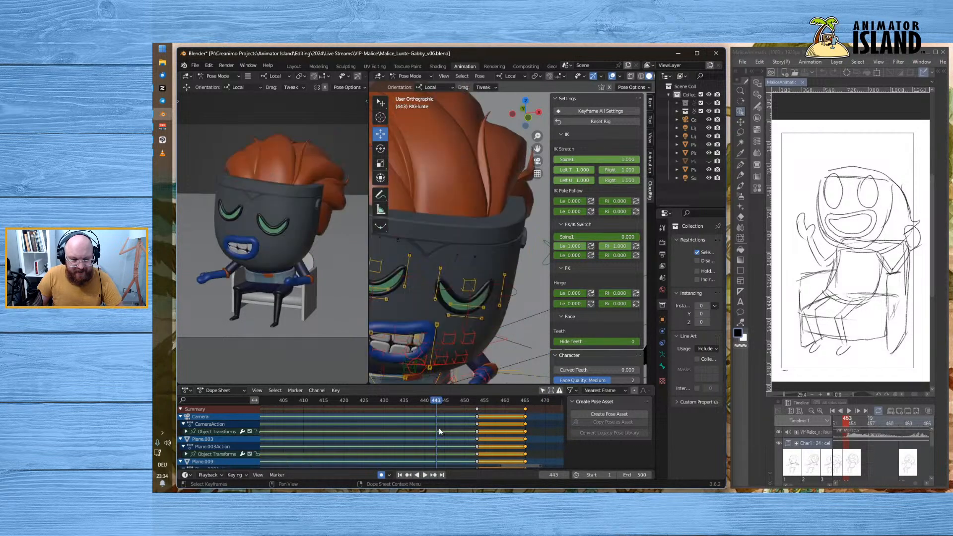
{"action": "left_click", "coordinate": [424, 475]}
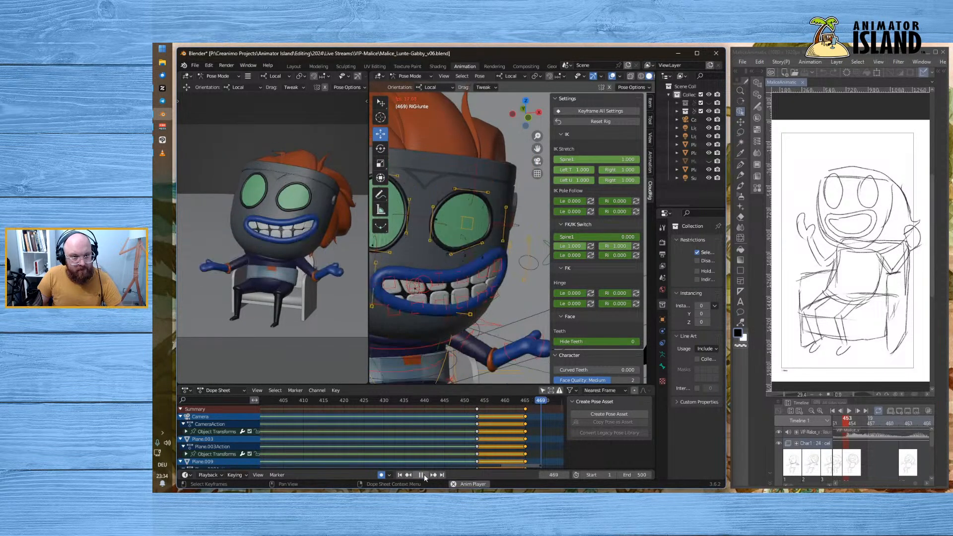
{"action": "left_click", "coordinate": [424, 475]}
{"action": "left_click", "coordinate": [404, 401]}
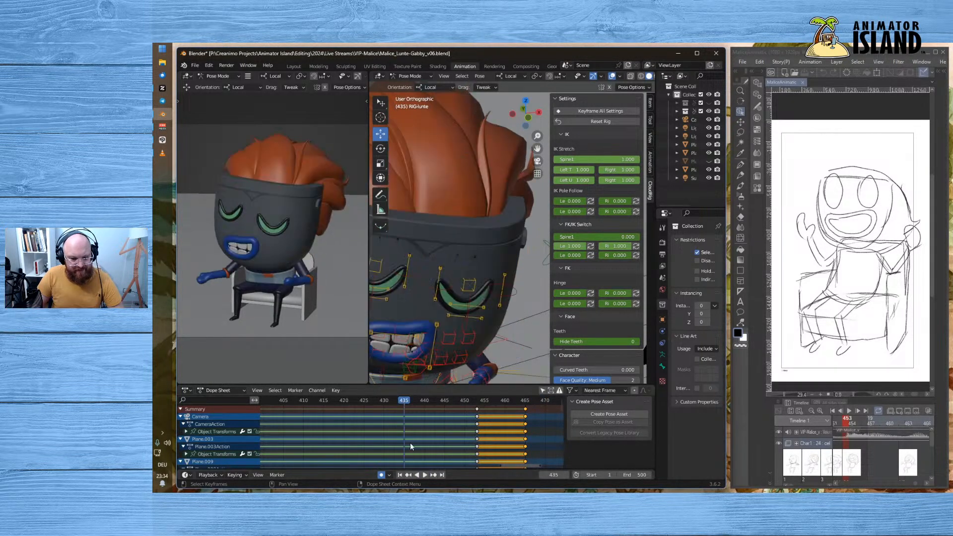
{"action": "left_click", "coordinate": [424, 475]}
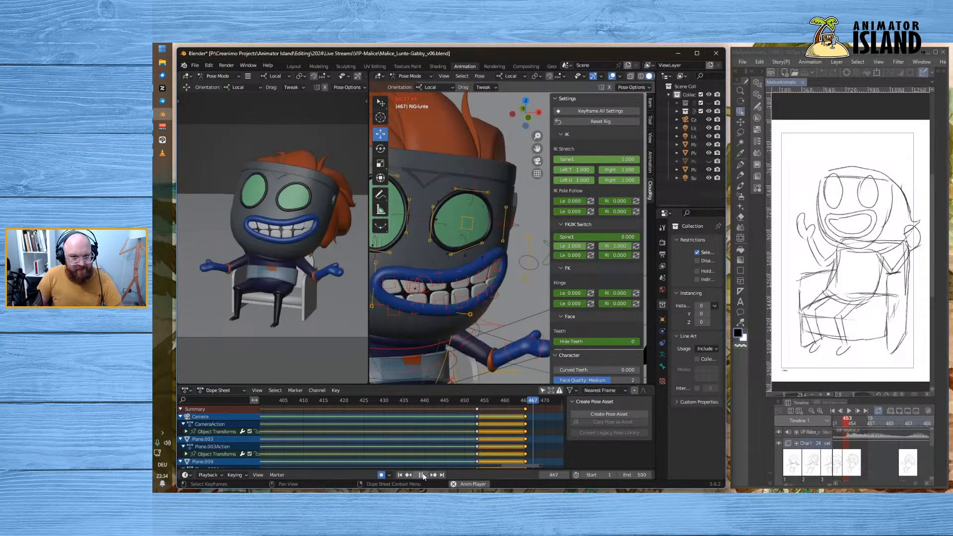
{"action": "left_click", "coordinate": [424, 474]}
{"action": "left_click", "coordinate": [456, 400]}
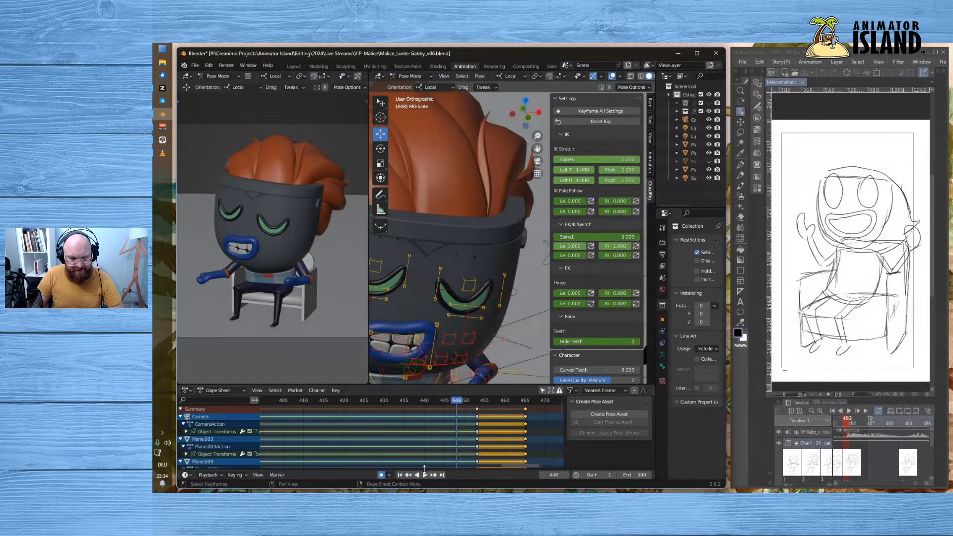
{"action": "left_click", "coordinate": [425, 476]}
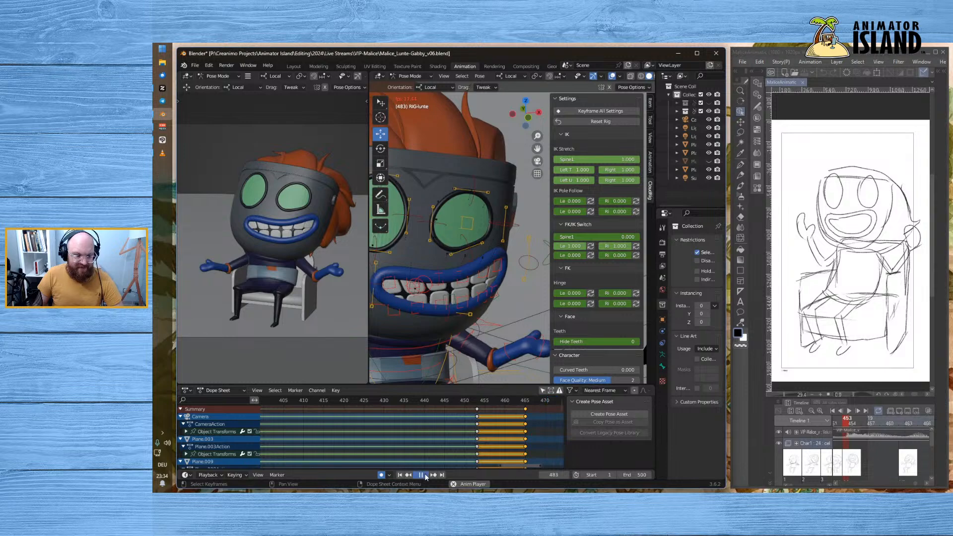
{"action": "left_click", "coordinate": [425, 475]}
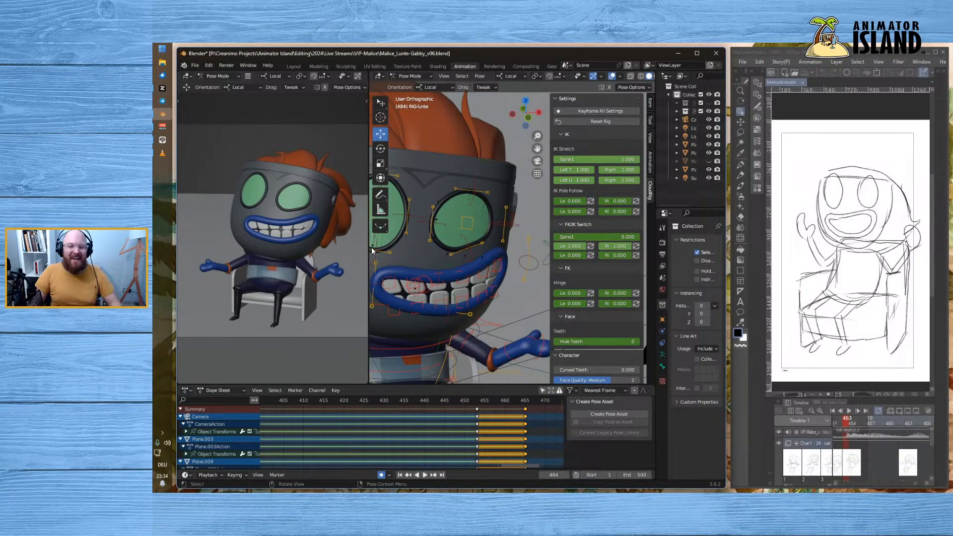
- Widen the camera viewport slightly and save the file with the timeline back at frame 1
{"action": "left_click_drag", "start_coordinate": [369, 287], "coordinate": [386, 286]}
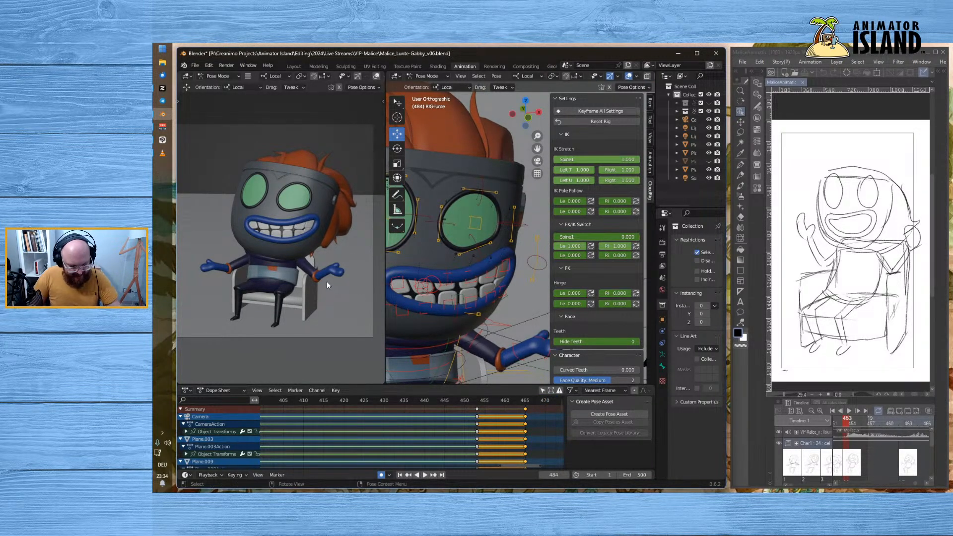
{"action": "left_click", "coordinate": [400, 475]}
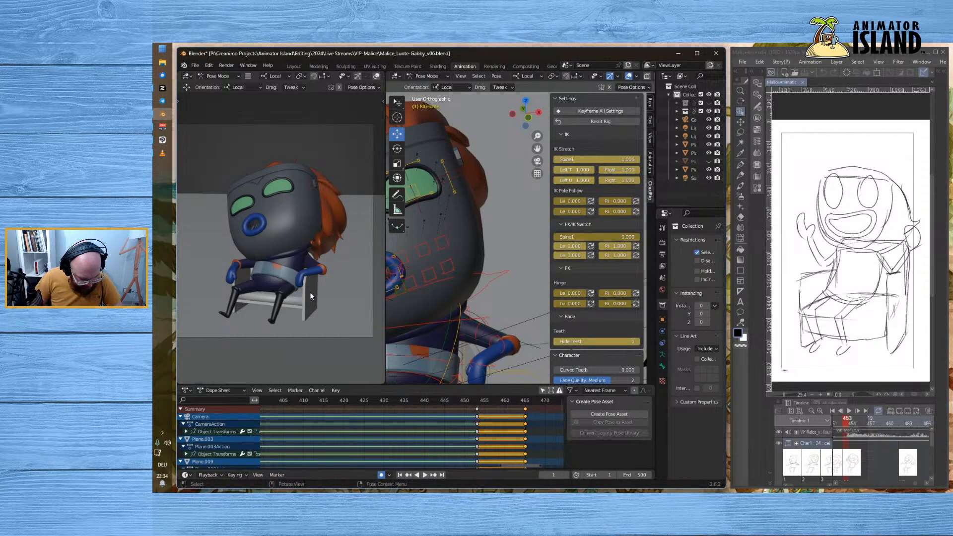
{"action": "key", "text": "ctrl+s"}
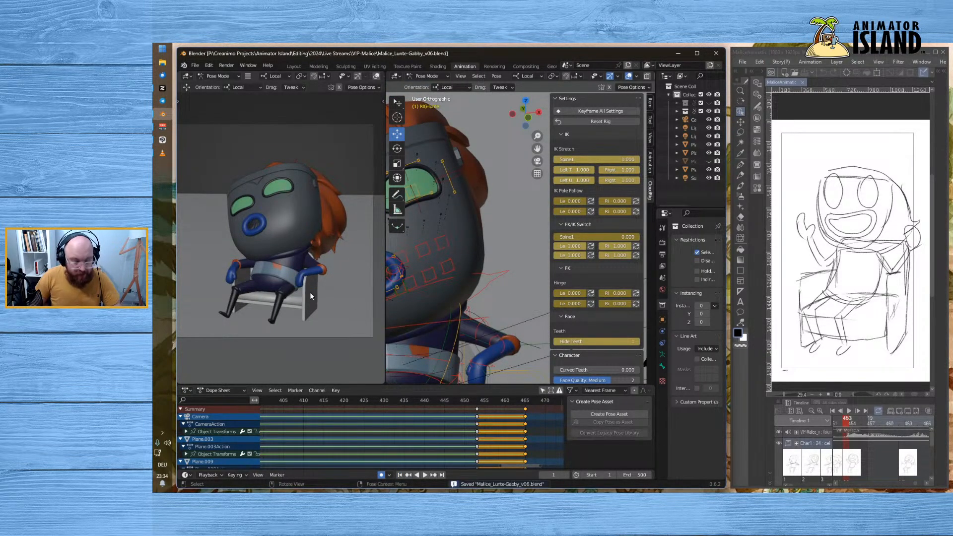
- Unhide the CH-gabby collection and expand the camera viewport to fill the maximized window
{"action": "key", "text": "ctrl+space"}
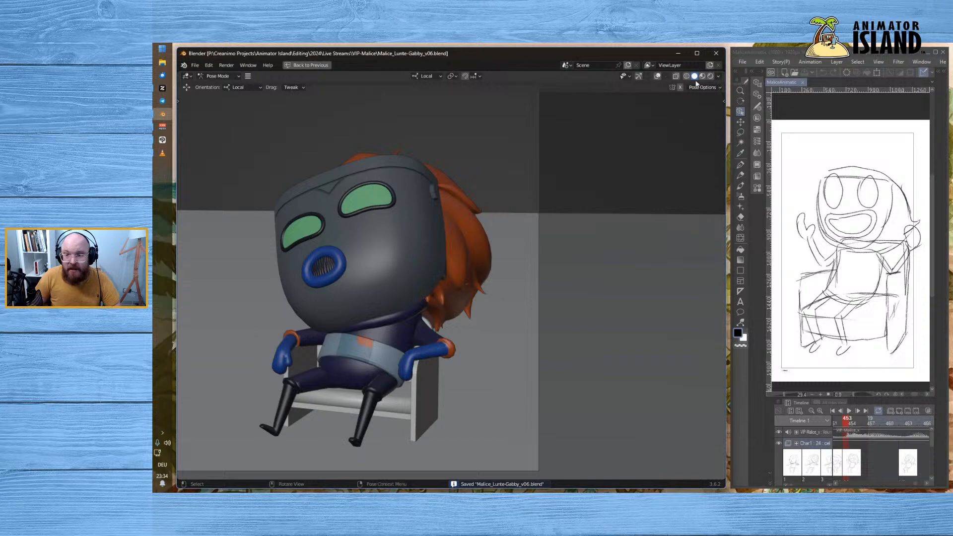
{"action": "left_click", "coordinate": [697, 53]}
{"action": "middle_click_drag", "start_coordinate": [546, 285], "coordinate": [756, 293], "text": "shift"}
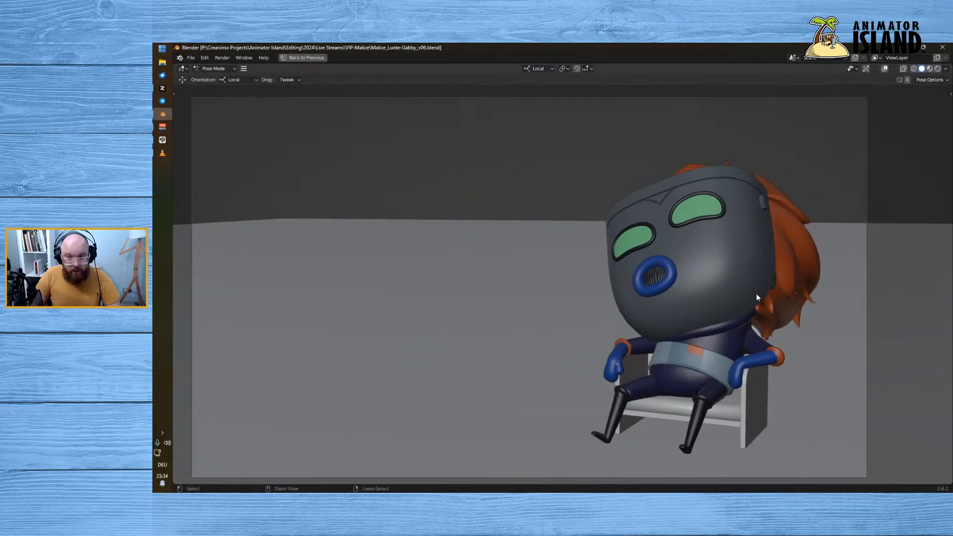
{"action": "key", "text": "ctrl+space"}
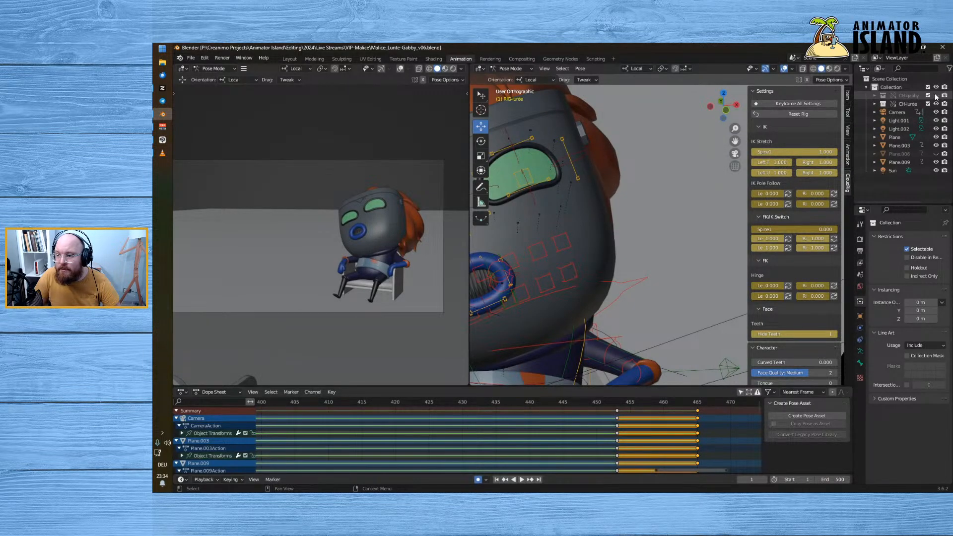
{"action": "left_click", "coordinate": [936, 95]}
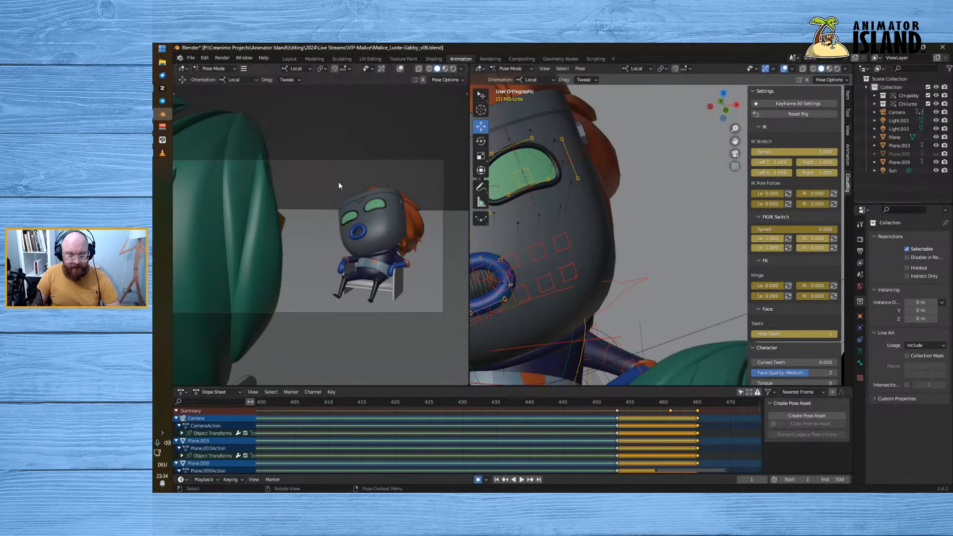
{"action": "key", "text": "ctrl+space"}
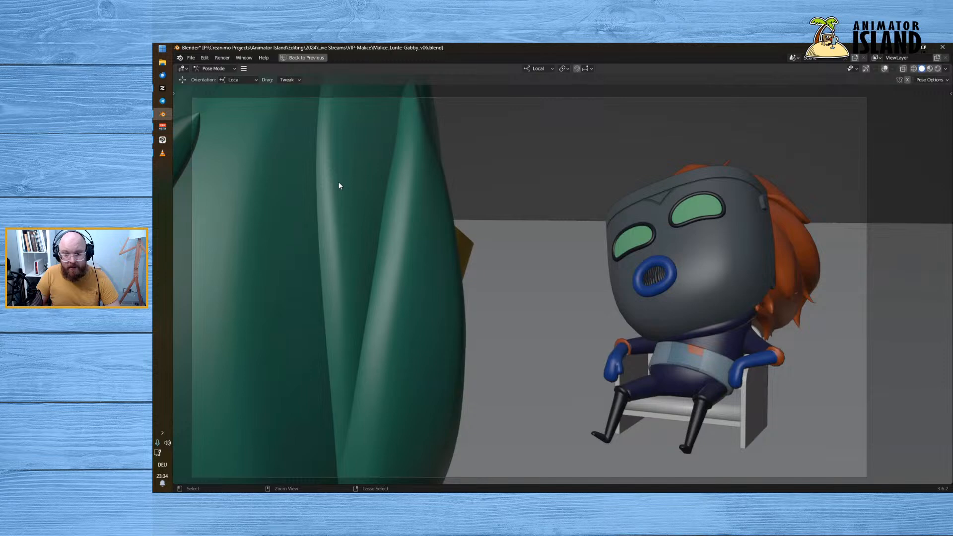
- Play the whole animation from frame 1 through the scene camera with both characters shown
{"action": "middle_click_drag", "start_coordinate": [456, 272], "coordinate": [462, 273]}
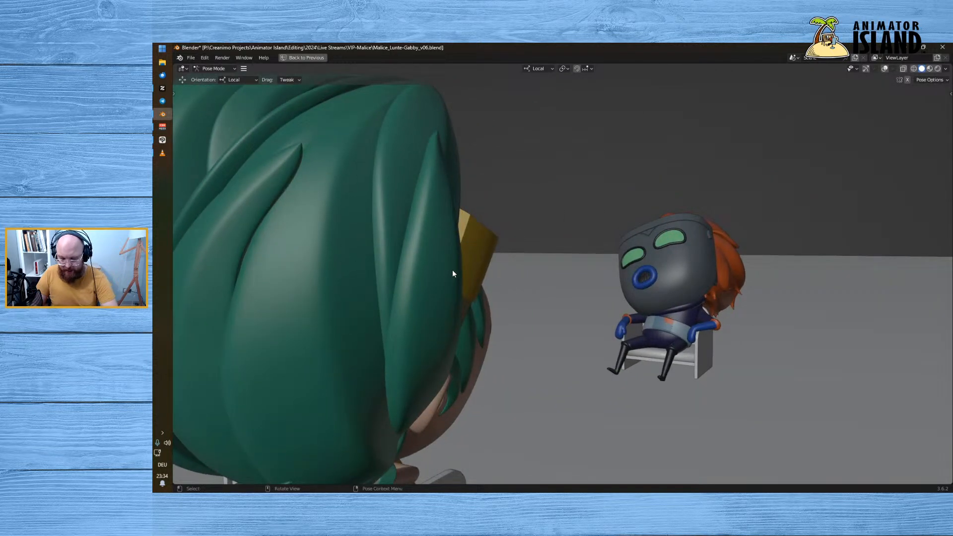
{"action": "key", "text": "KP_0"}
{"action": "middle_click_drag", "start_coordinate": [471, 327], "coordinate": [513, 323], "text": "shift"}
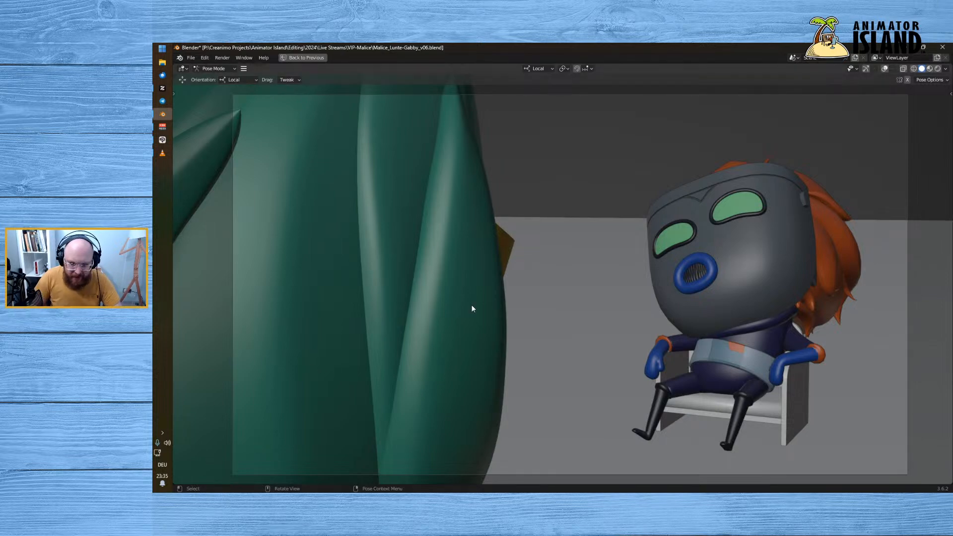
{"action": "key", "text": "space"}
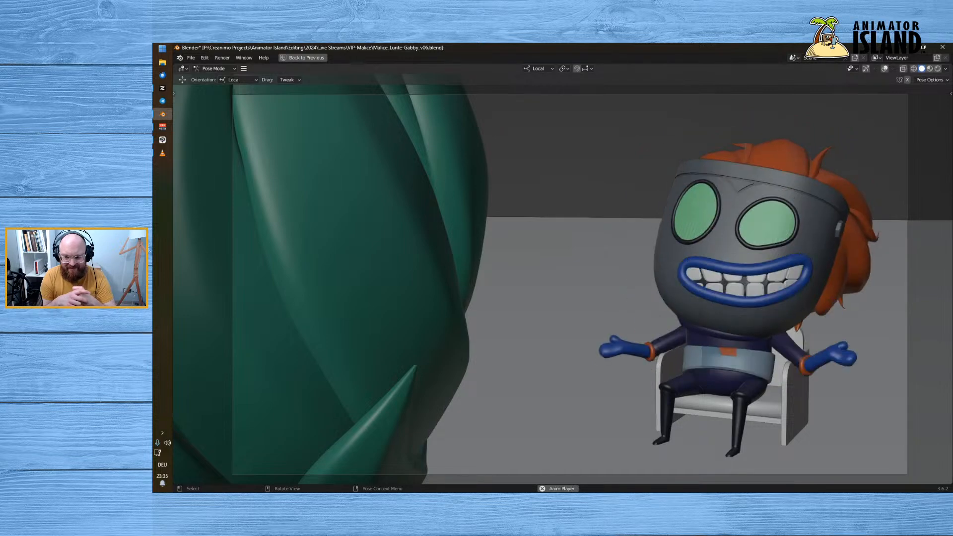
{"action": "key", "text": "space"}
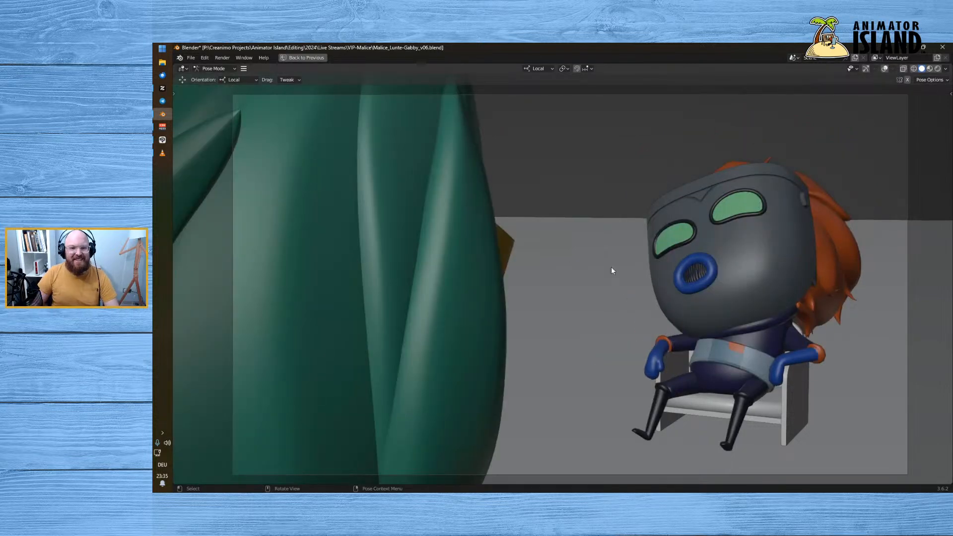
- Restore the full animation layout, widen the camera viewport beside the rig view, and return the timeline to frame 1
{"action": "left_click", "coordinate": [324, 58]}
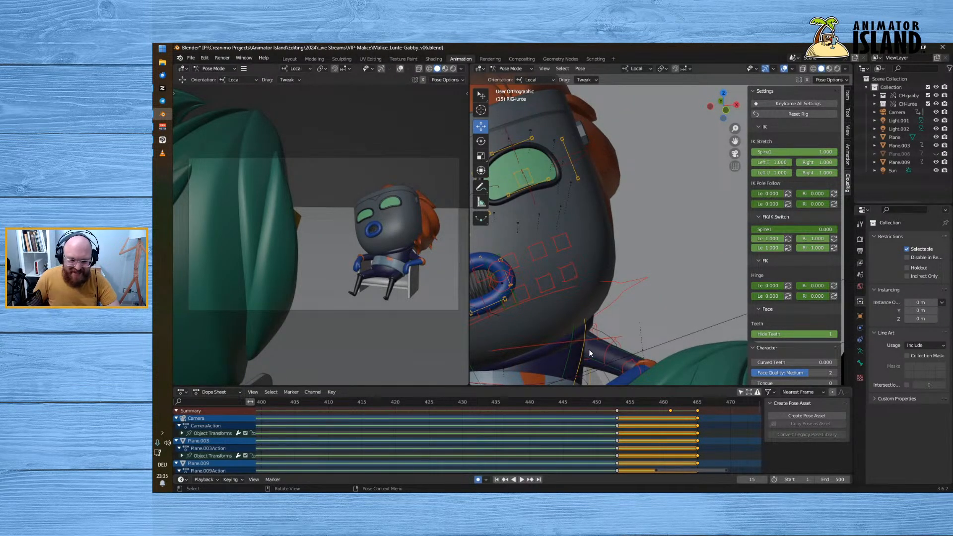
{"action": "left_click_drag", "start_coordinate": [467, 296], "coordinate": [622, 282]}
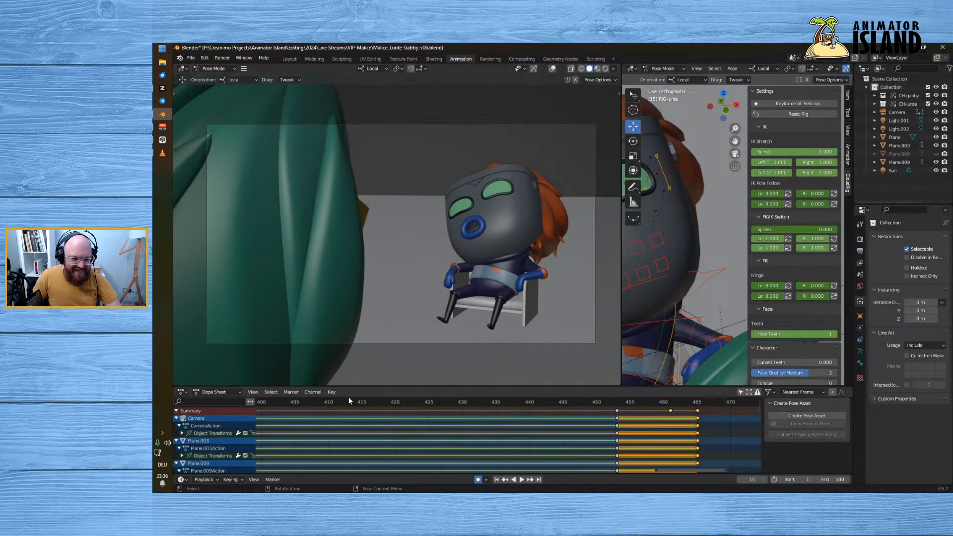
{"action": "left_click_drag", "start_coordinate": [685, 468], "coordinate": [270, 440]}
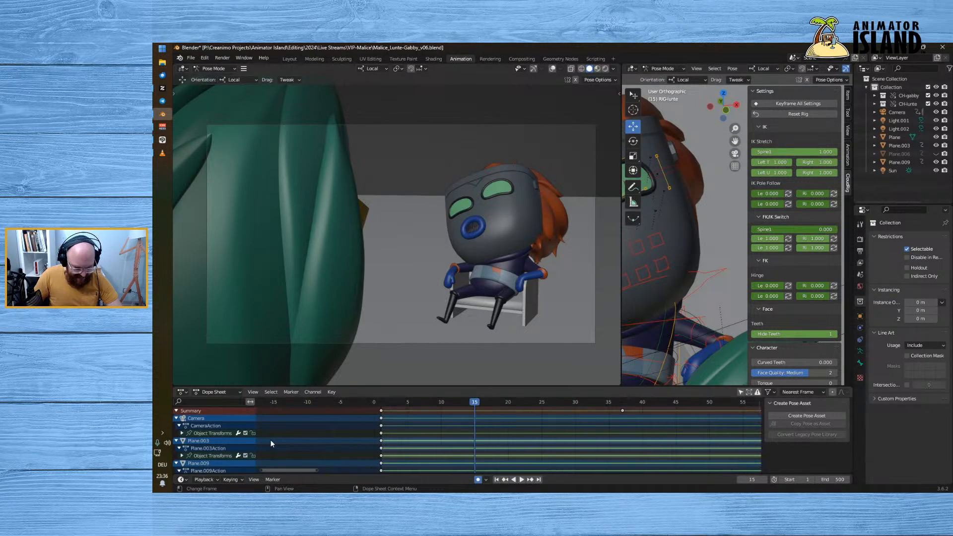
{"action": "left_click", "coordinate": [382, 401]}
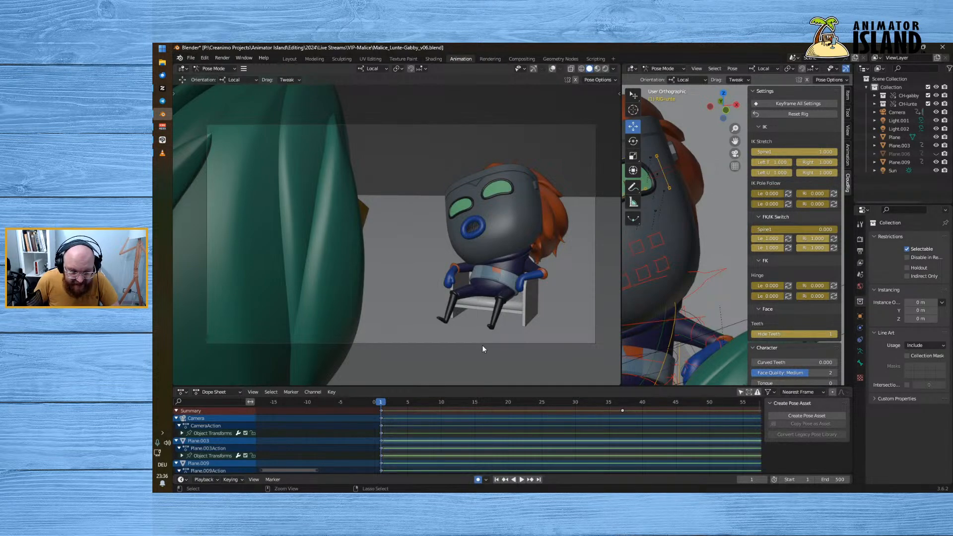
- Play the shot from frame 1 in the maximized camera viewport, stop playback, and restore the animation layout
{"action": "key", "text": "ctrl+space"}
{"action": "key", "text": "space"}
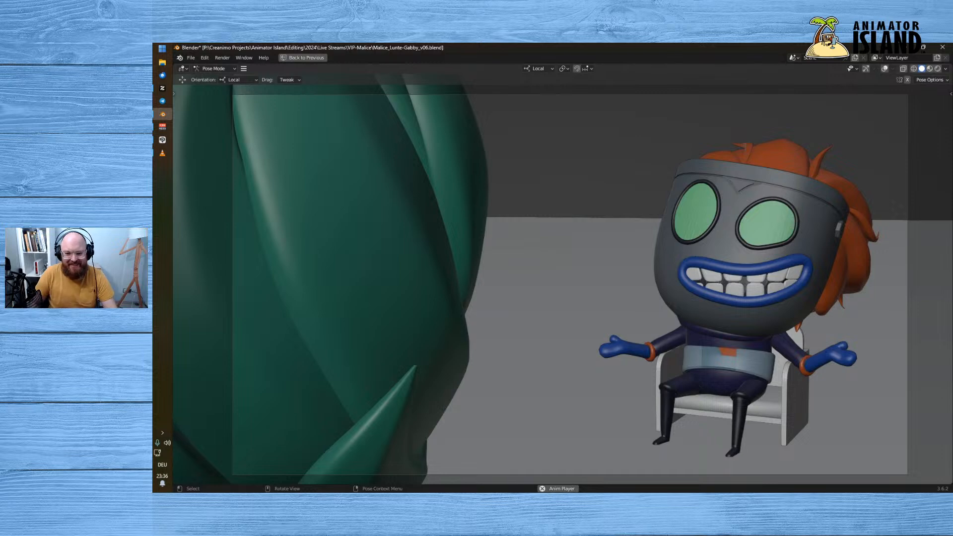
{"action": "key", "text": "space"}
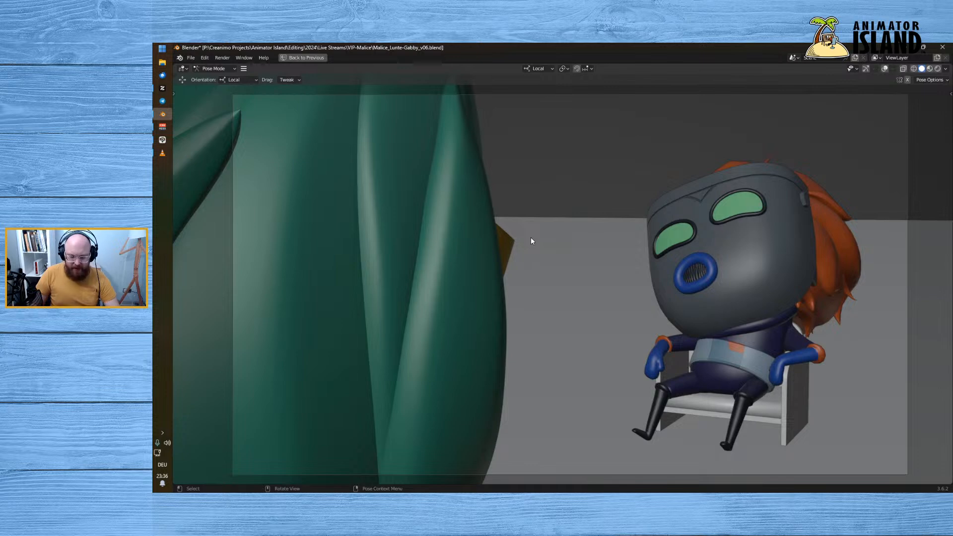
{"action": "key", "text": "ctrl+space"}
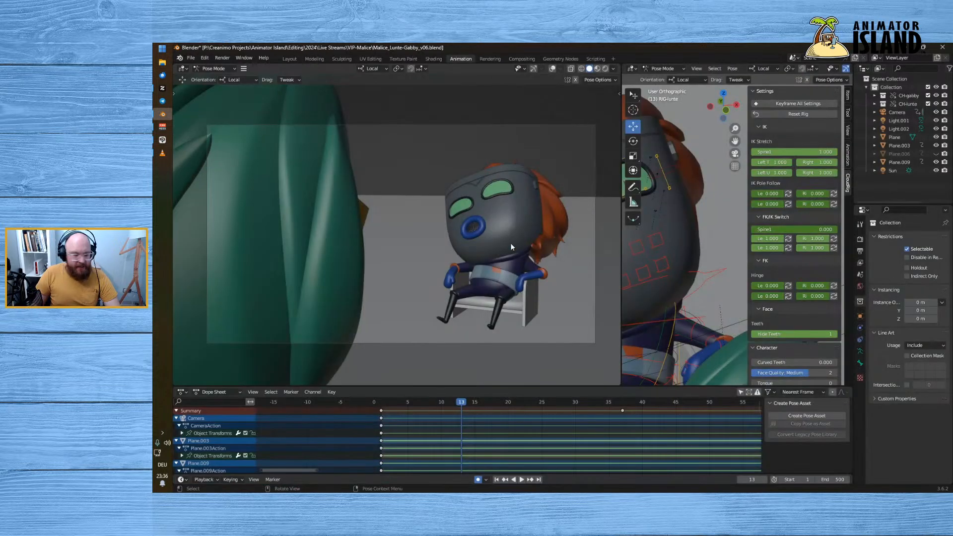